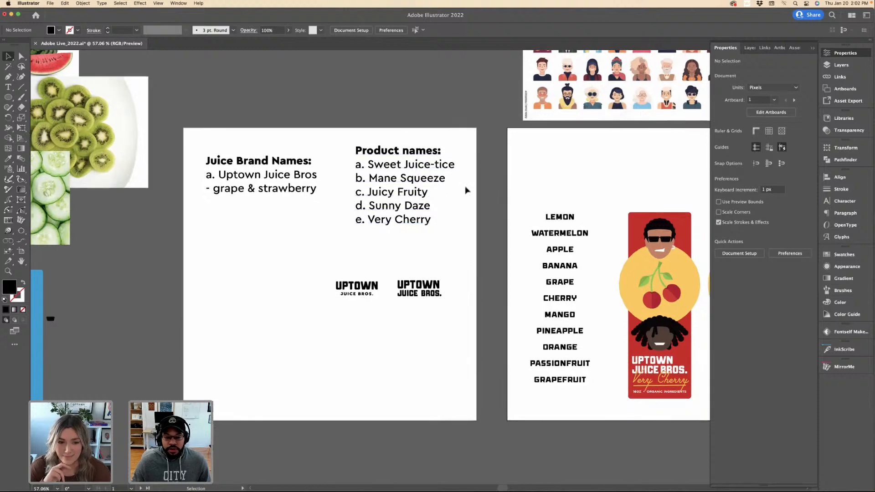
Examine the juice brand and product name lists, and the Uptown Juice Bros. logo variations on their separate artboard.
scroll(479, 193, up, 2)
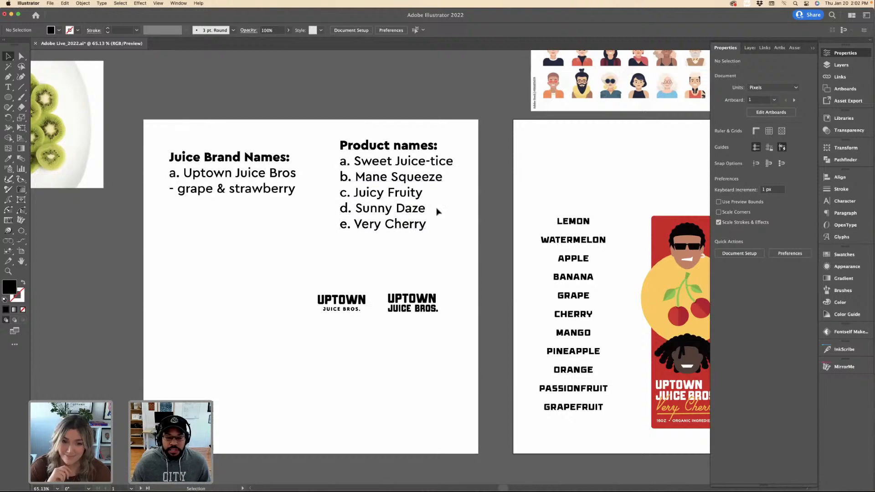
scroll(436, 211, down, 2)
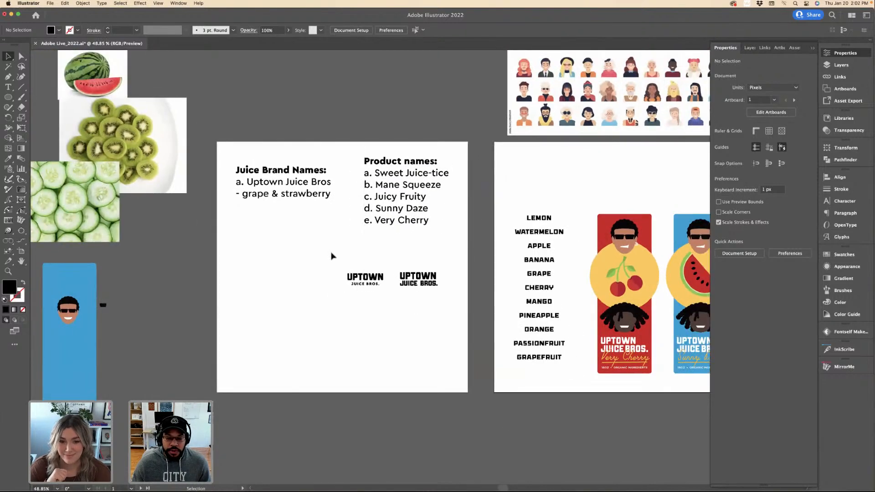
scroll(330, 246, up, 3)
scroll(355, 183, down, 2)
scroll(435, 299, down, 5)
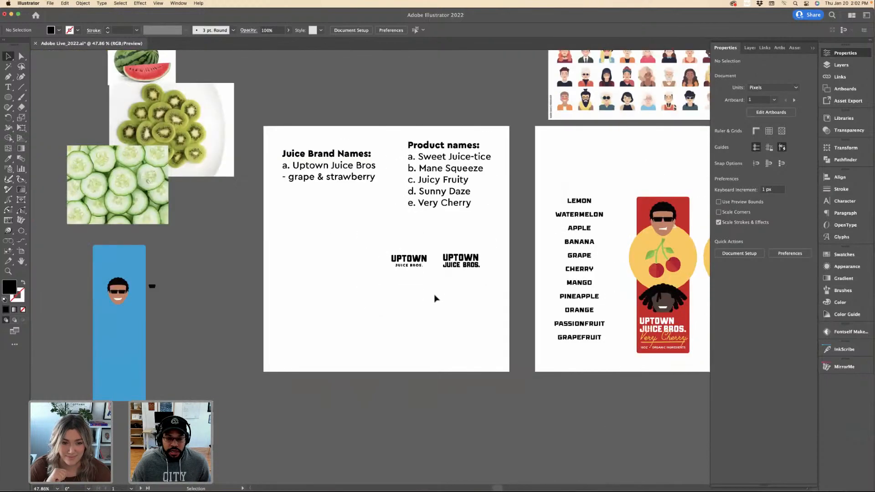
scroll(436, 297, left, 10)
scroll(436, 297, up, 4)
scroll(419, 220, up, 3)
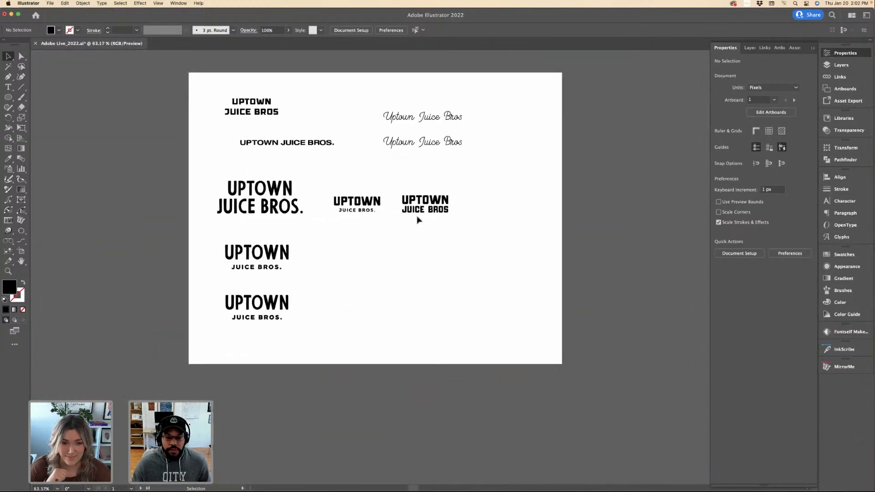
scroll(417, 215, up, 1)
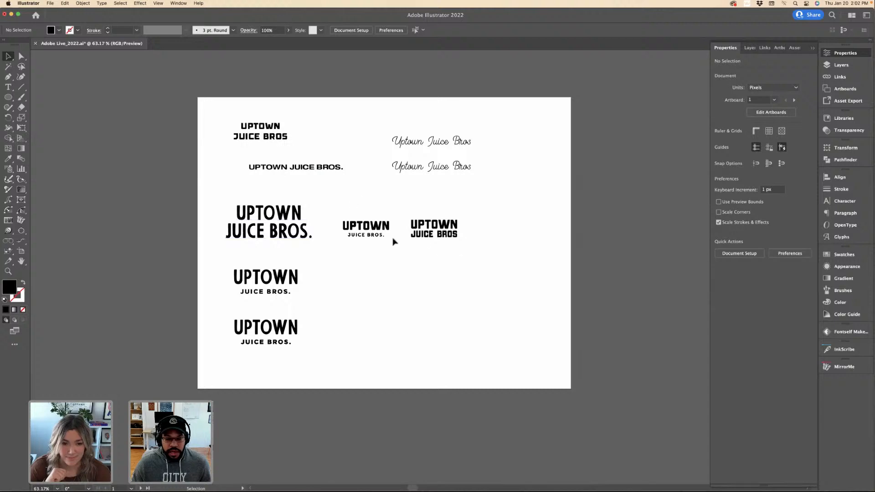
scroll(342, 187, down, 2)
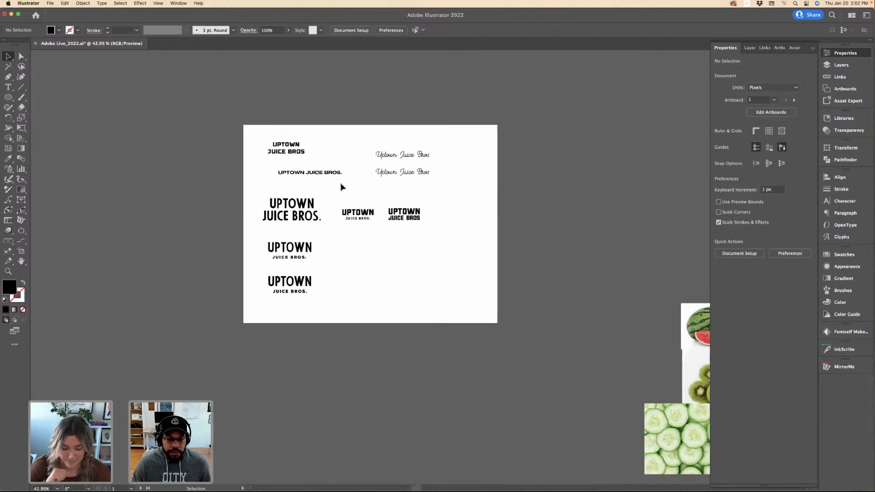
Examine the flavour list and the red Very Cherry and blue Sunny Daze labels alongside the product names artboard.
scroll(342, 188, right, 7)
scroll(342, 187, down, 4)
scroll(340, 187, right, 5)
scroll(340, 187, down, 2)
scroll(486, 280, up, 3)
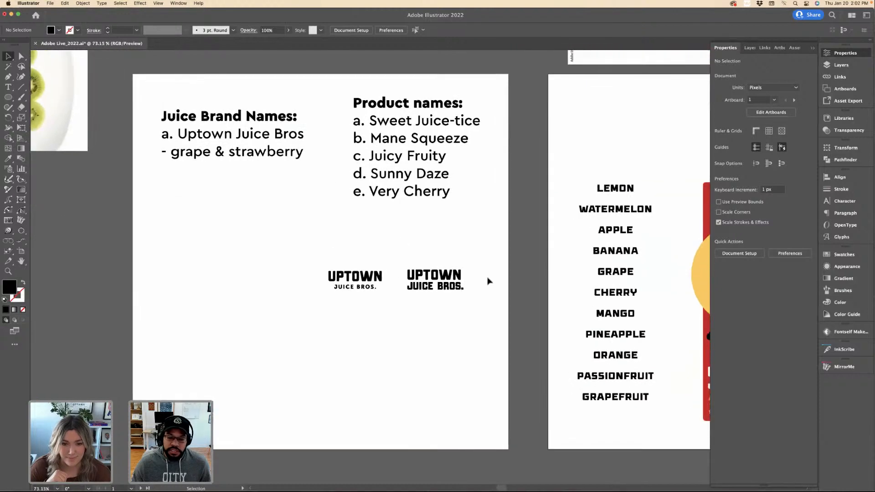
scroll(368, 280, down, 3)
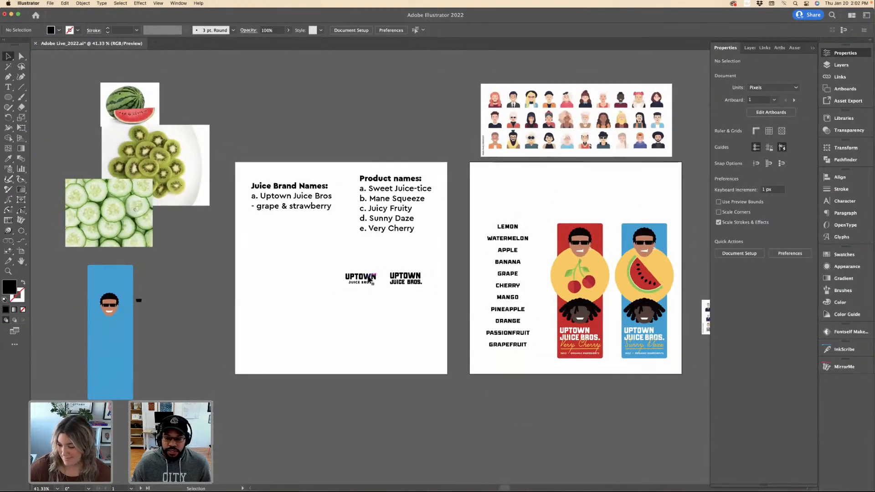
scroll(531, 230, right, 4)
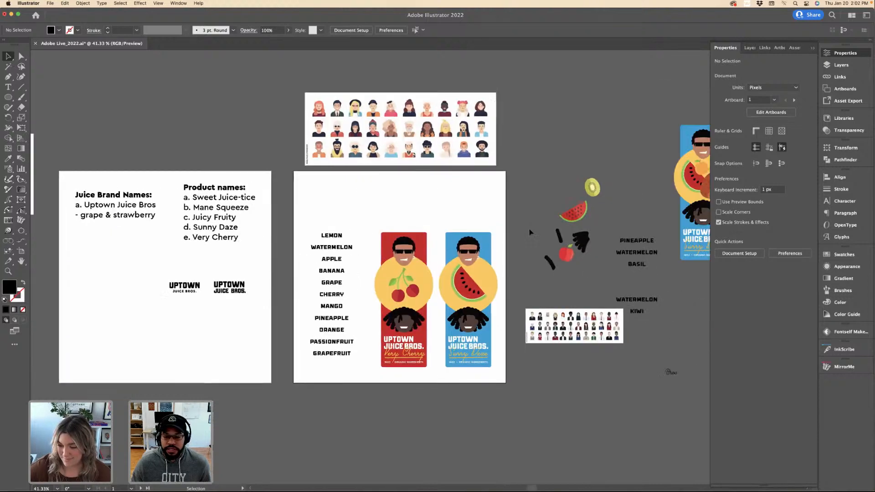
scroll(527, 226, up, 3)
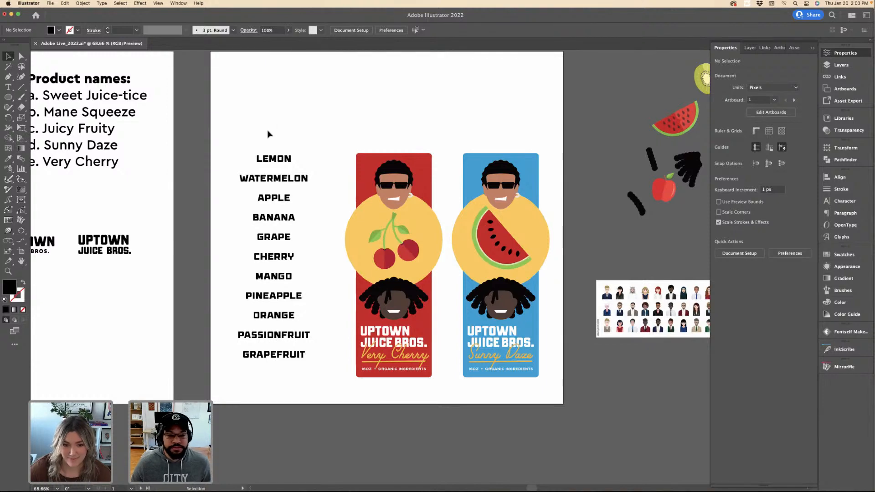
scroll(267, 134, left, 3)
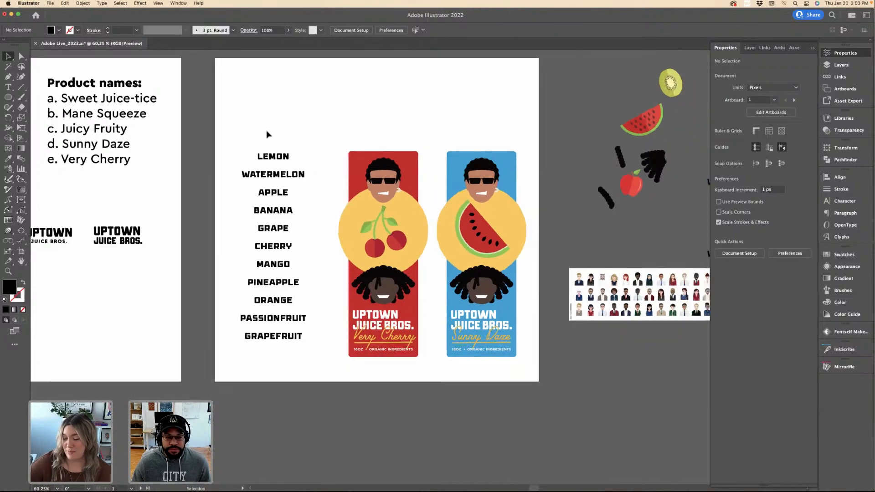
scroll(268, 134, down, 2)
scroll(267, 134, left, 3)
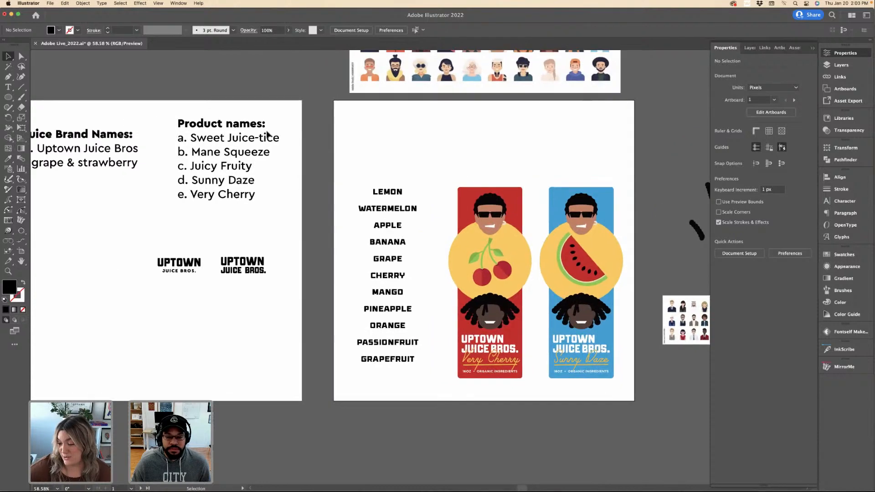
scroll(268, 134, down, 2)
scroll(311, 131, left, 2)
scroll(311, 132, up, 1)
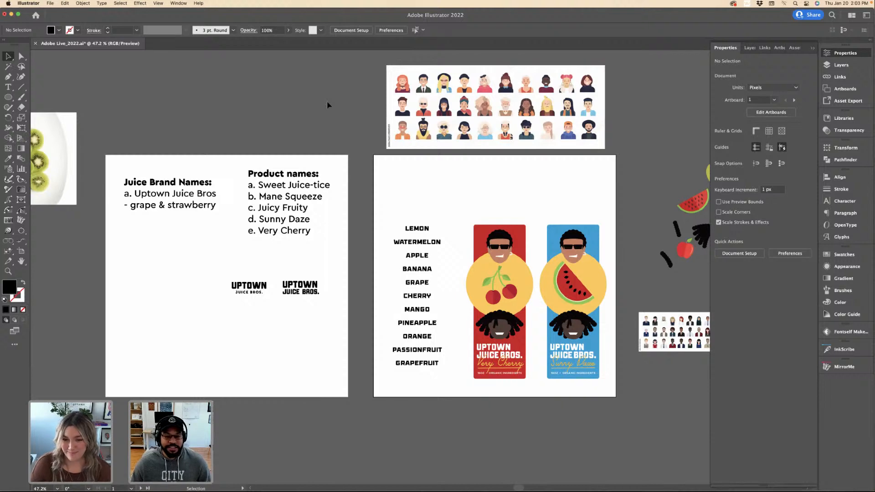
key(ctrl+Up)
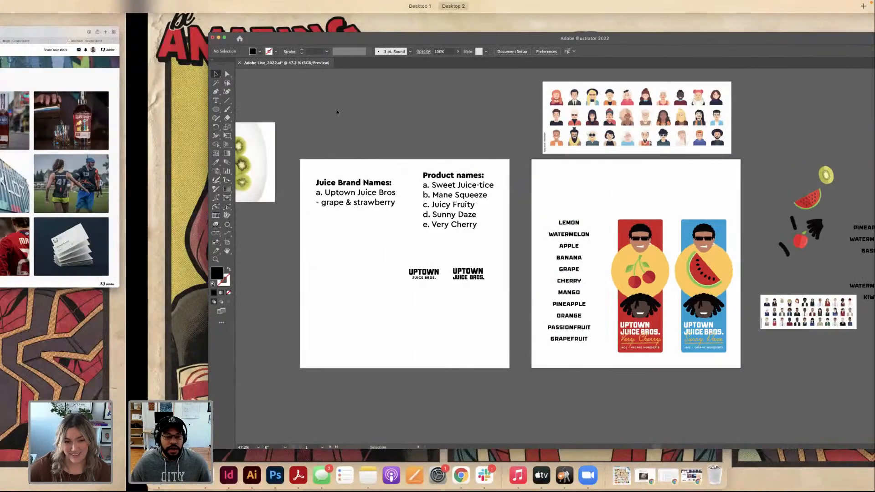
click(337, 112)
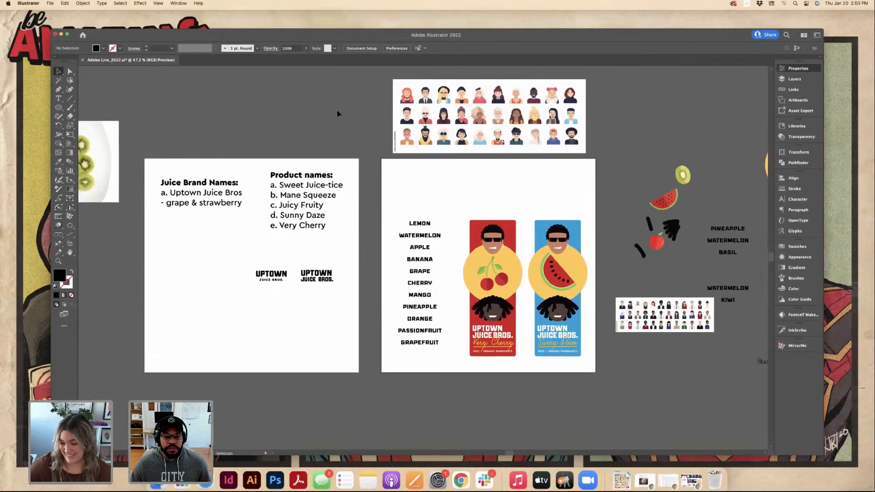
scroll(342, 116, down, 3)
scroll(342, 116, left, 3)
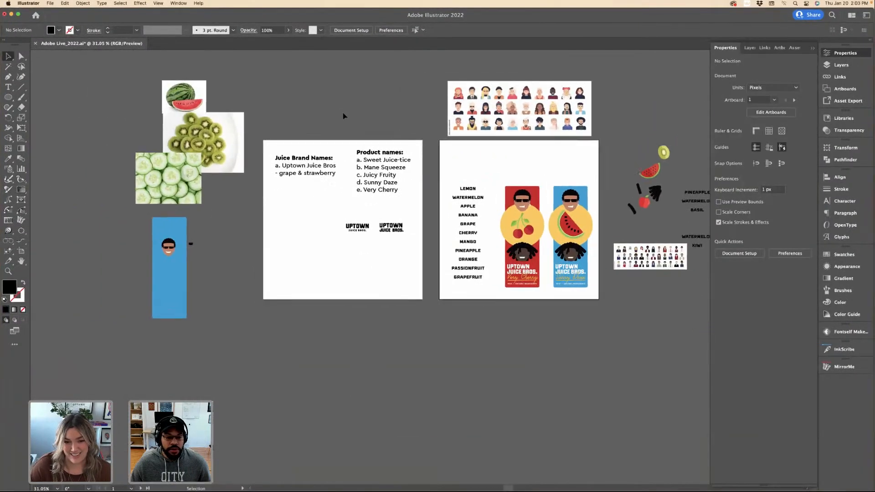
scroll(343, 116, up, 2)
scroll(343, 116, right, 1)
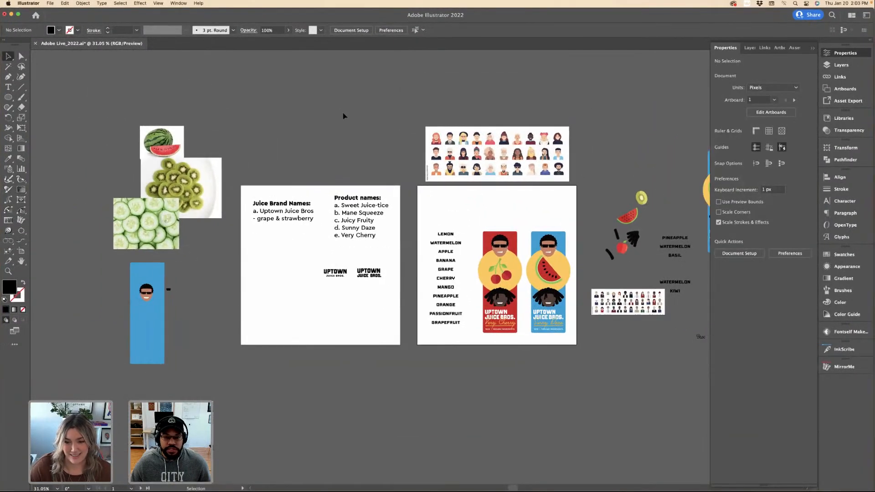
Switch to Safari and review the designer's Behance portfolio and the Creative Punch and Baby Grand Instagram profiles.
key(ctrl+Left)
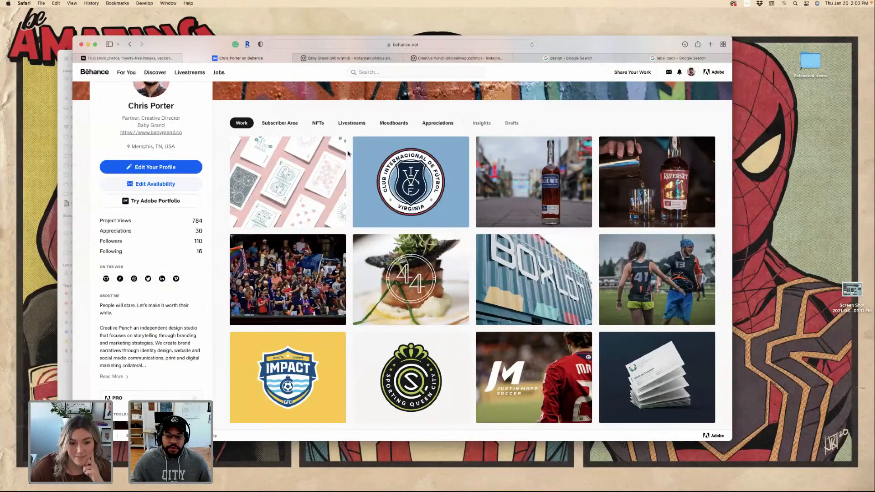
scroll(348, 153, down, 2)
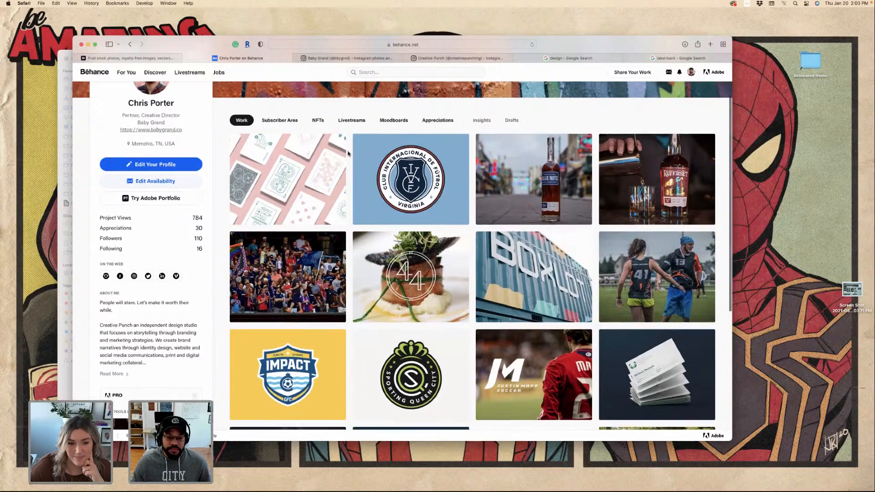
scroll(348, 154, down, 3)
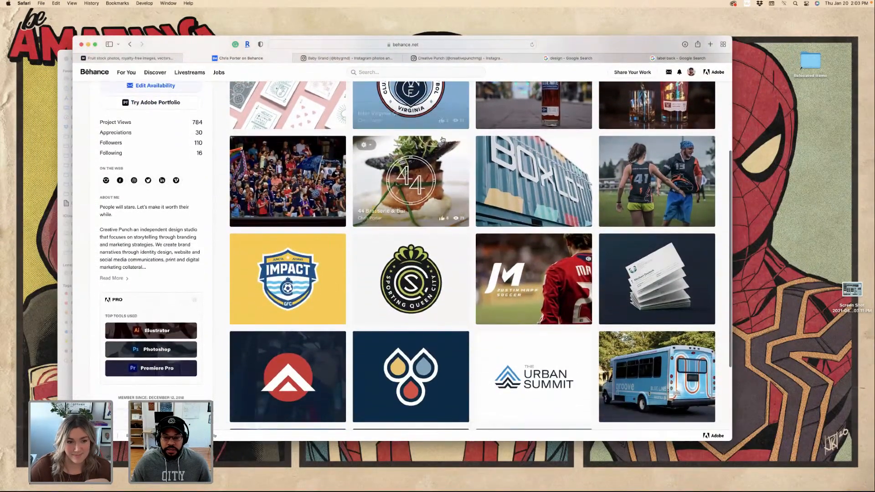
click(456, 59)
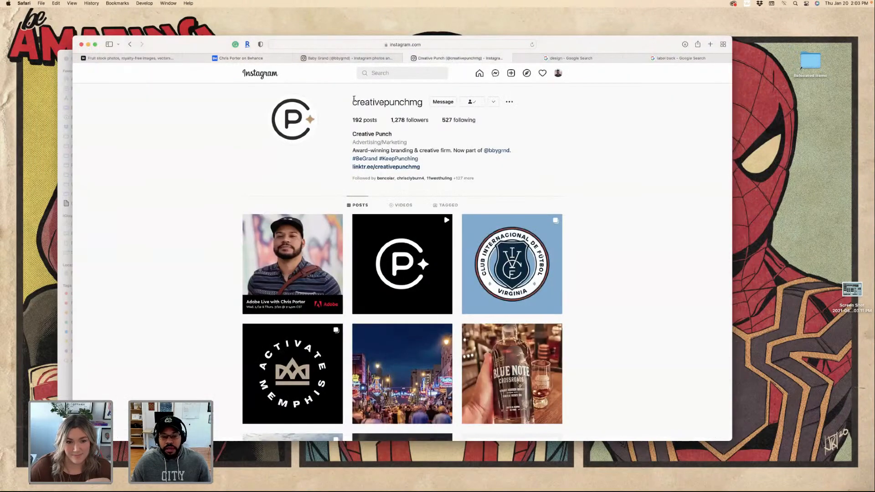
click(356, 58)
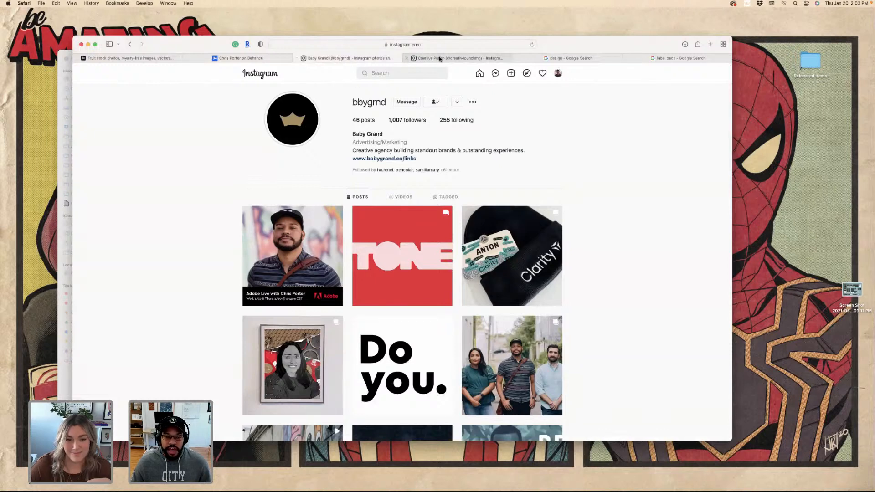
click(278, 59)
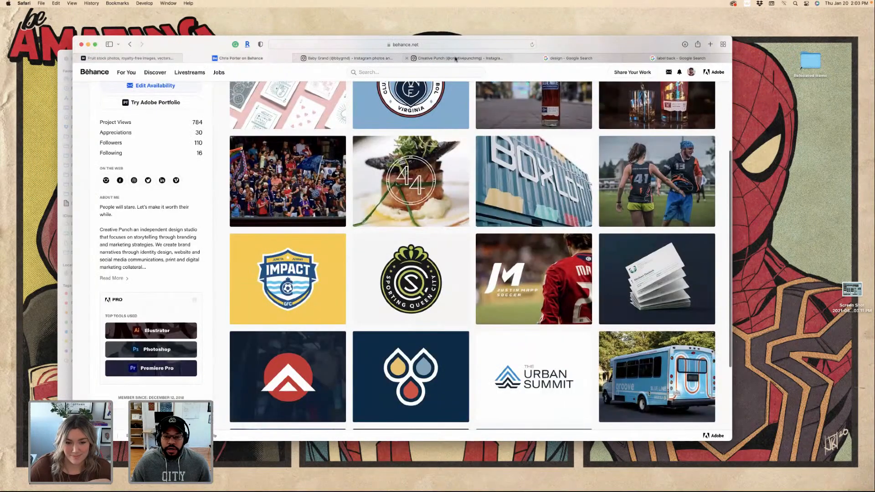
click(474, 58)
Return to Illustrator and inspect the Very Cherry and Sunny Daze labels up close and among the surrounding artwork.
key(ctrl+Right)
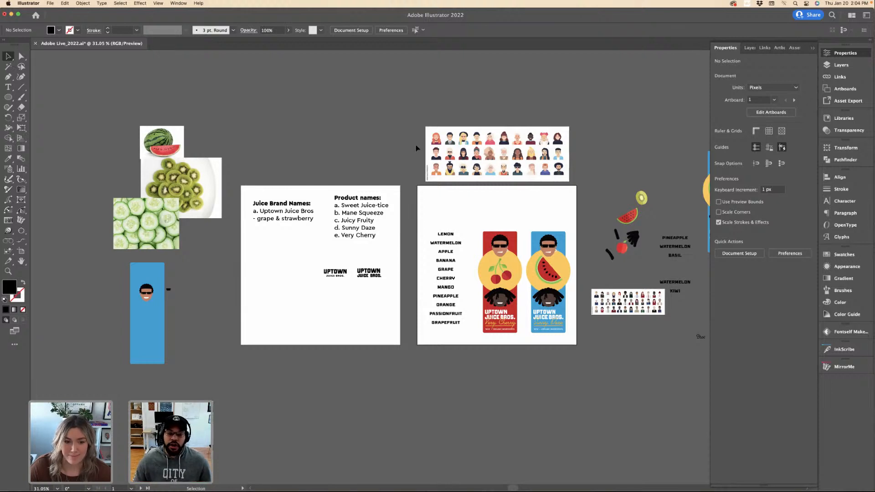
scroll(578, 240, up, 5)
scroll(529, 271, down, 5)
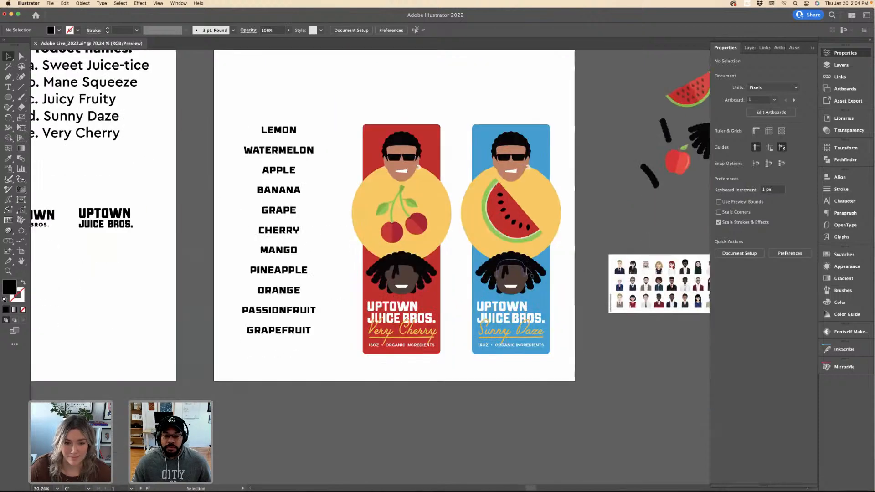
scroll(528, 272, up, 2)
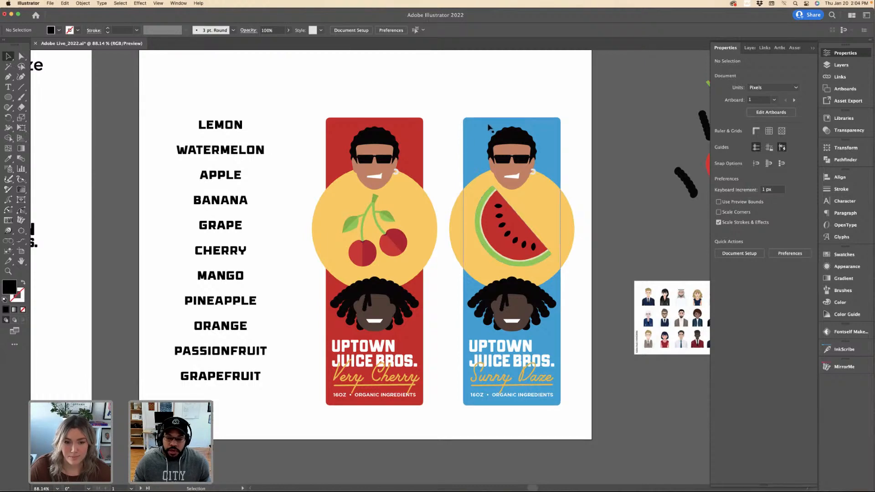
scroll(430, 163, down, 2)
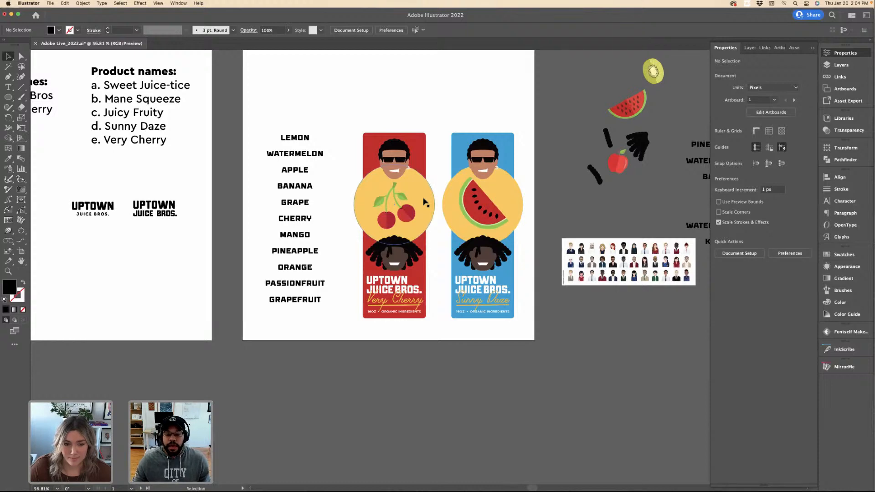
scroll(424, 202, down, 2)
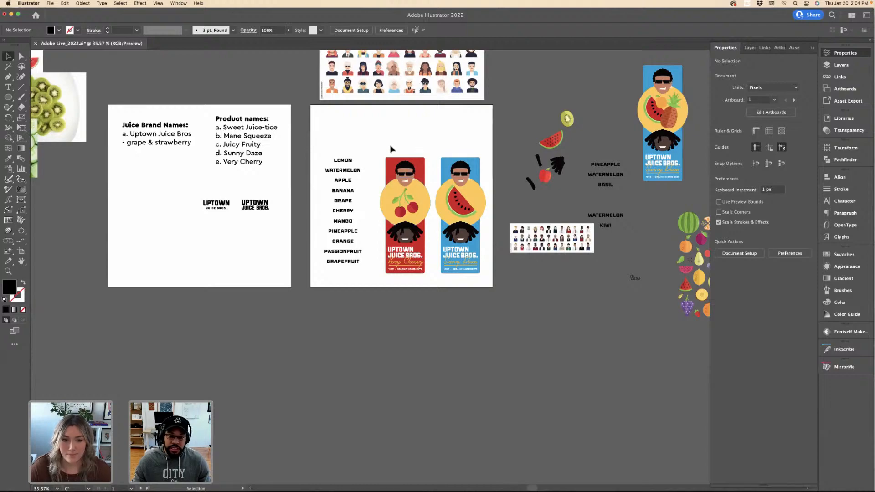
Switch to the Mockups folder in Finder and preview 20210323_Batch65_22_bottle.psd up close, plus Triangular Cans Mockup.psd.
key(ctrl+Left)
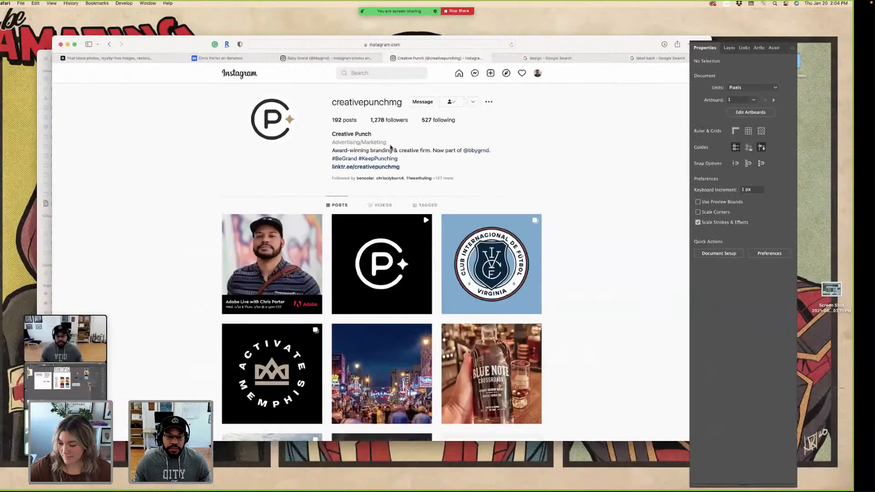
key(ctrl+Up)
click(276, 286)
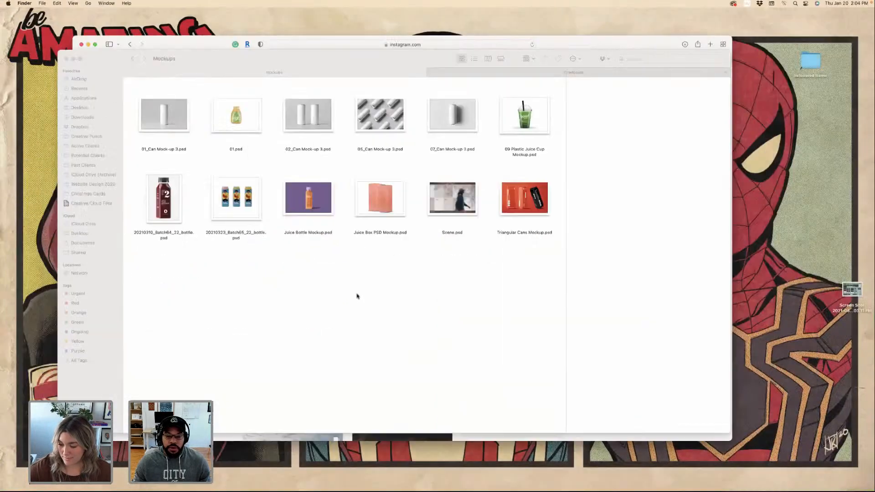
click(249, 205)
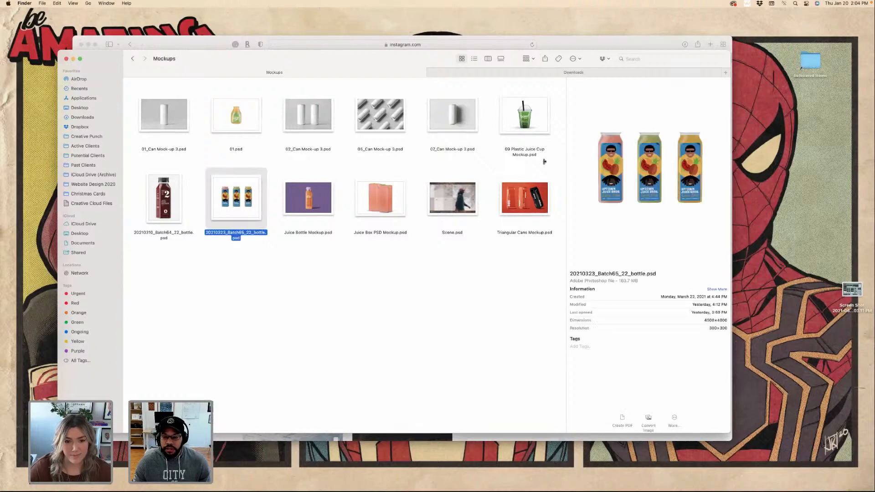
scroll(691, 152, up, 5)
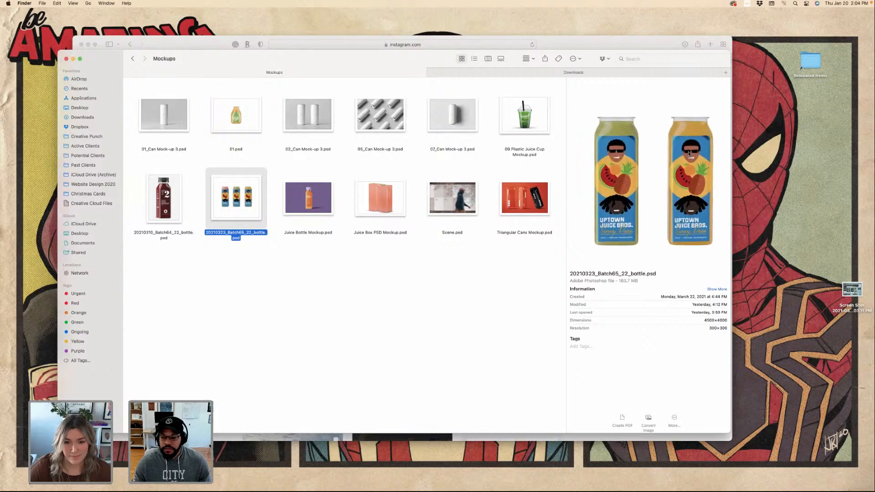
scroll(688, 147, left, 3)
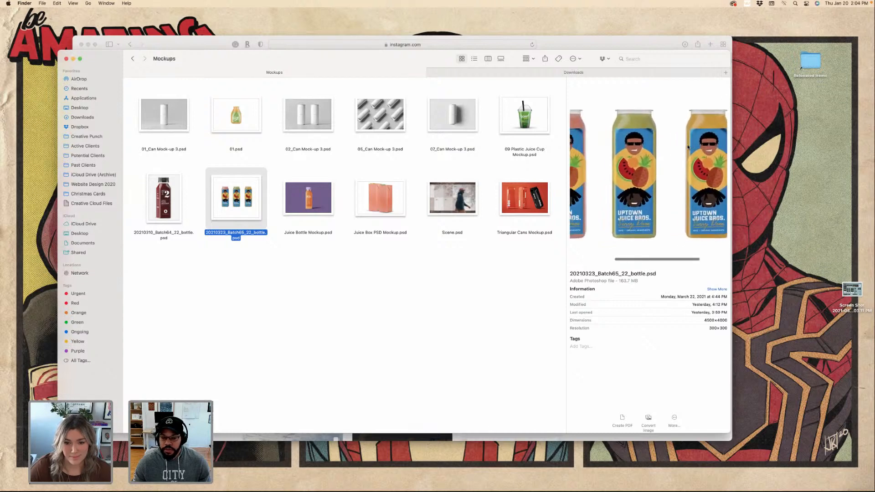
scroll(688, 147, left, 2)
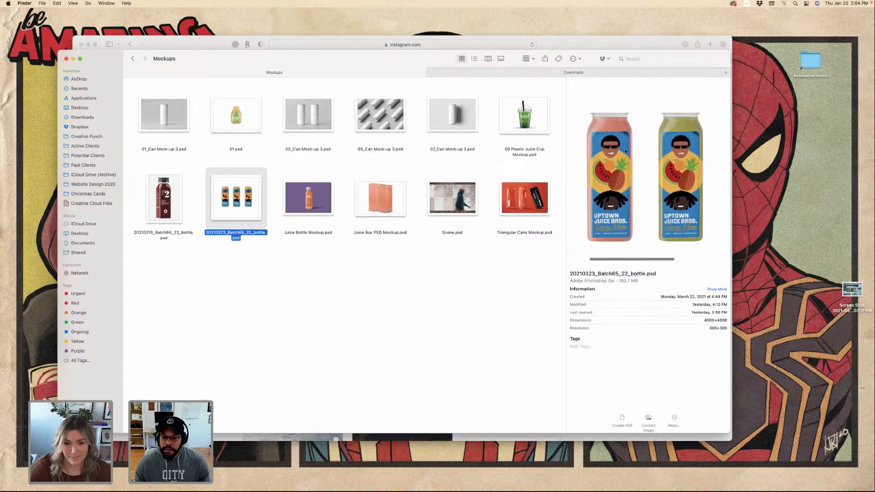
click(508, 210)
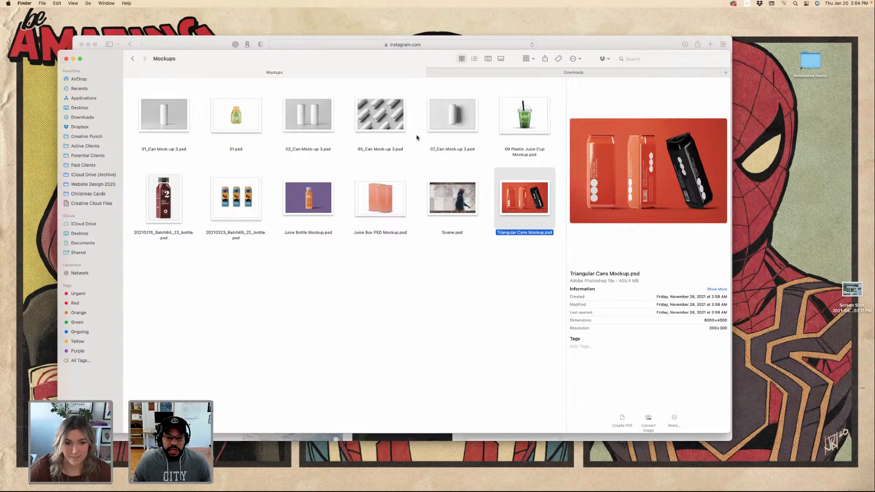
Switch to Illustrator and duplicate the artboard with the two labels, placing the copy directly below the product names artboard.
key(ctrl+Right)
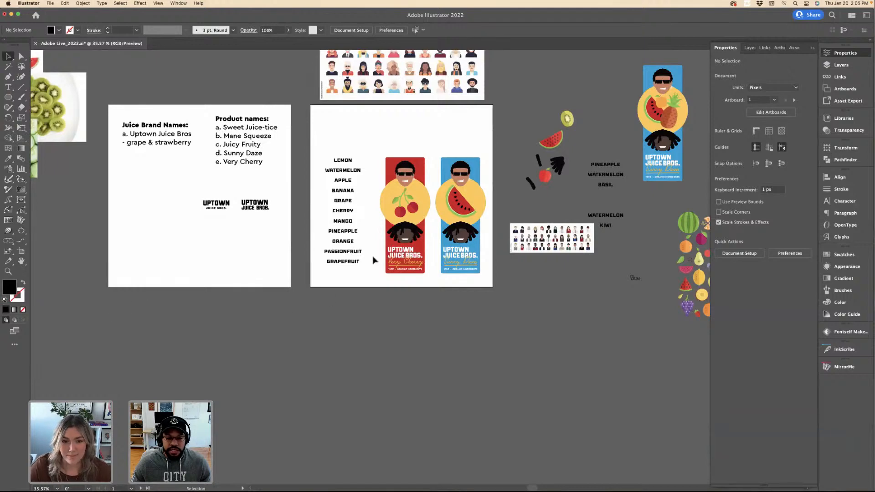
scroll(374, 259, left, 3)
scroll(374, 259, down, 3)
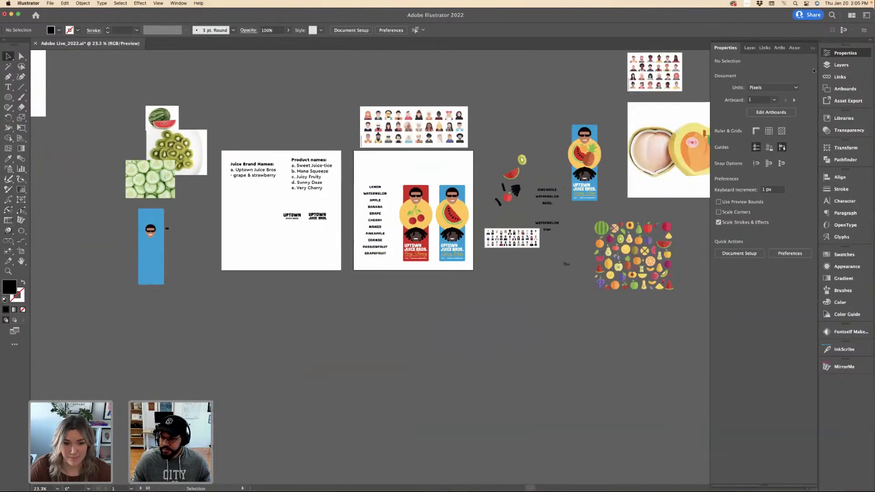
click(771, 112)
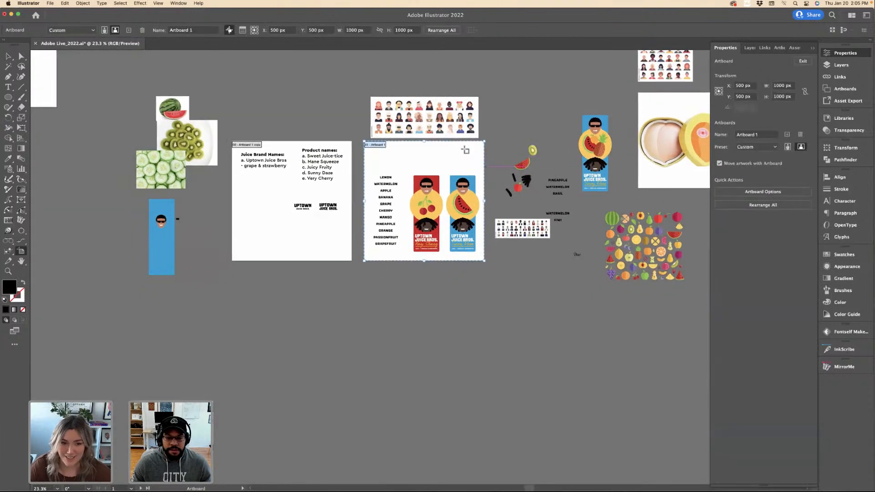
scroll(465, 150, left, 2)
drag(448, 146, 385, 285)
drag(332, 282, 265, 396)
Delete the flavour list from the copied artboard, leaving only the Very Cherry and Sunny Daze labels on it.
key(v)
scroll(306, 277, up, 3)
key(Delete)
scroll(337, 292, down, 2)
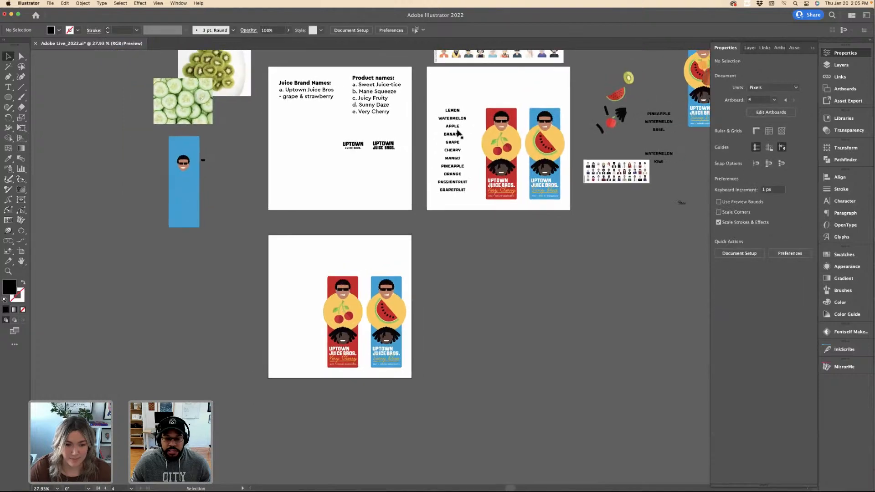
scroll(436, 106, down, 1)
scroll(437, 106, up, 3)
scroll(437, 106, down, 4)
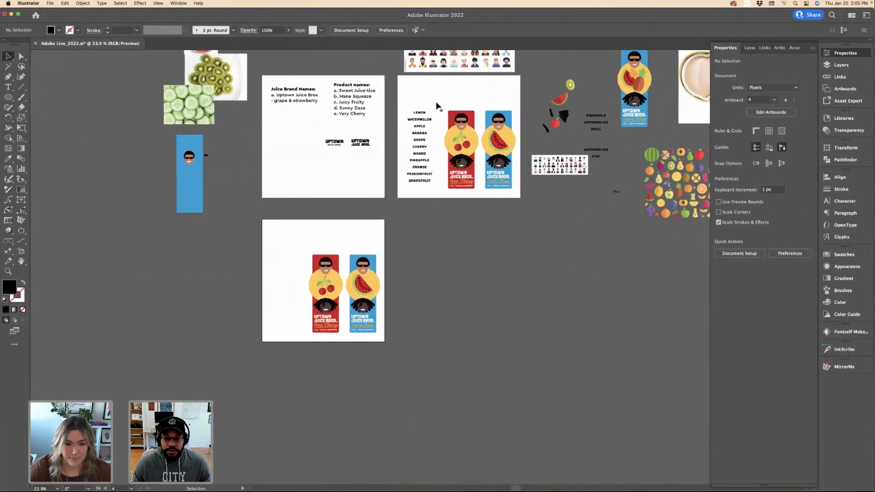
Move the fruit illustration group beside the copied label artboard and enlarge it to about 940 × 831 px.
scroll(437, 105, right, 4)
drag(547, 144, 553, 188)
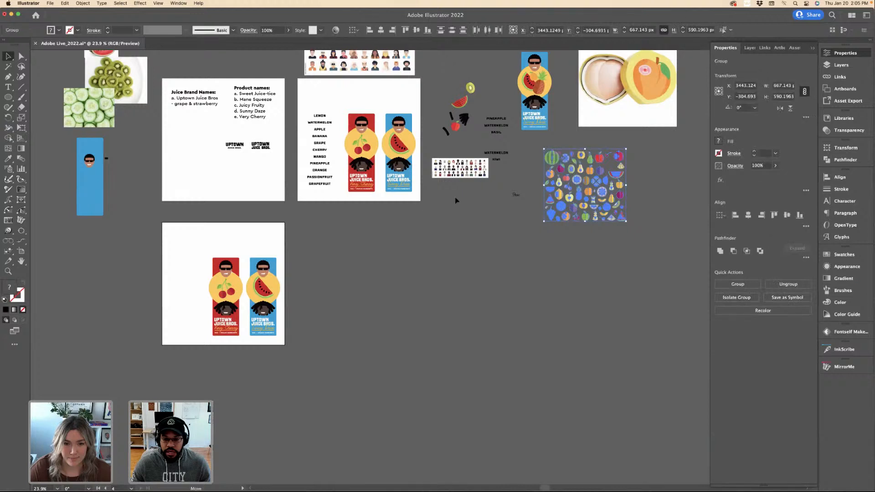
drag(626, 191, 432, 285)
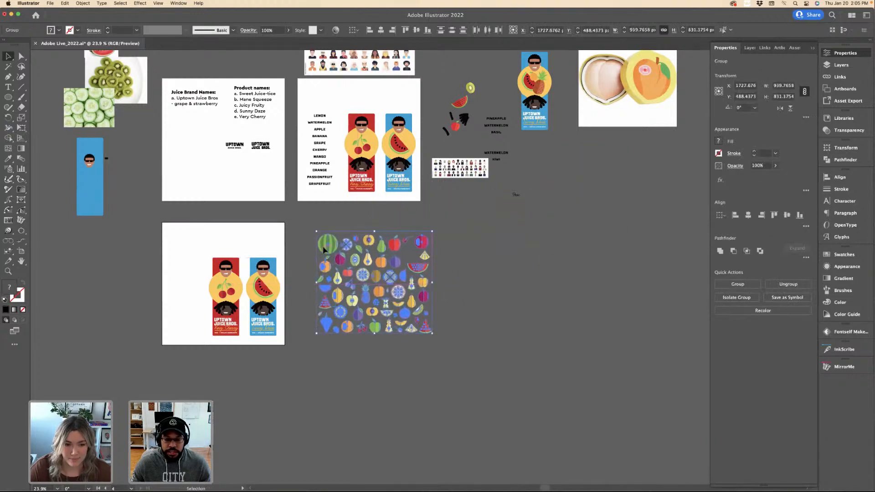
drag(324, 250, 314, 252)
click(299, 247)
Open the fruits and vegetables graphic from the Adobe Live library as its own document, retaining the 9-slice scaling option.
scroll(299, 247, left, 4)
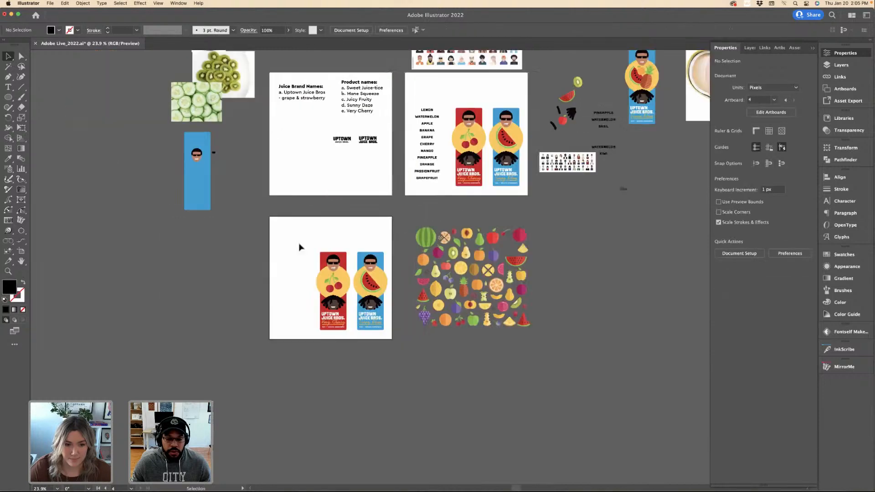
scroll(348, 249, up, 5)
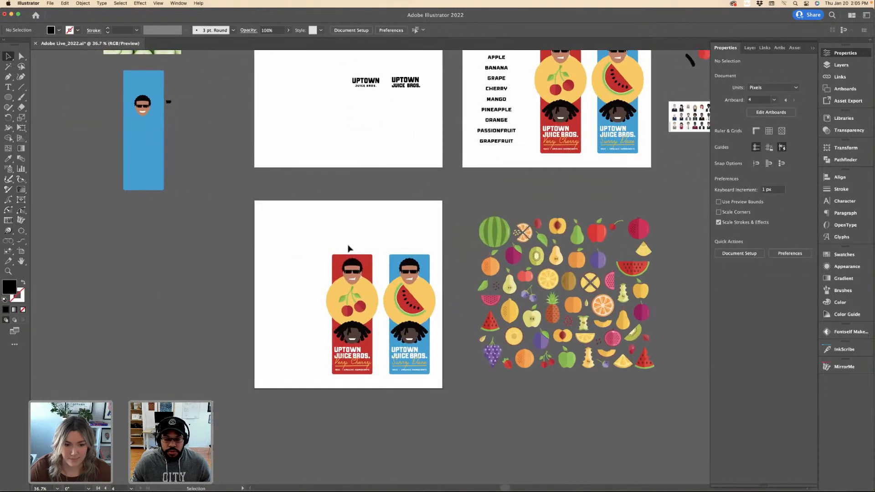
scroll(348, 249, right, 1)
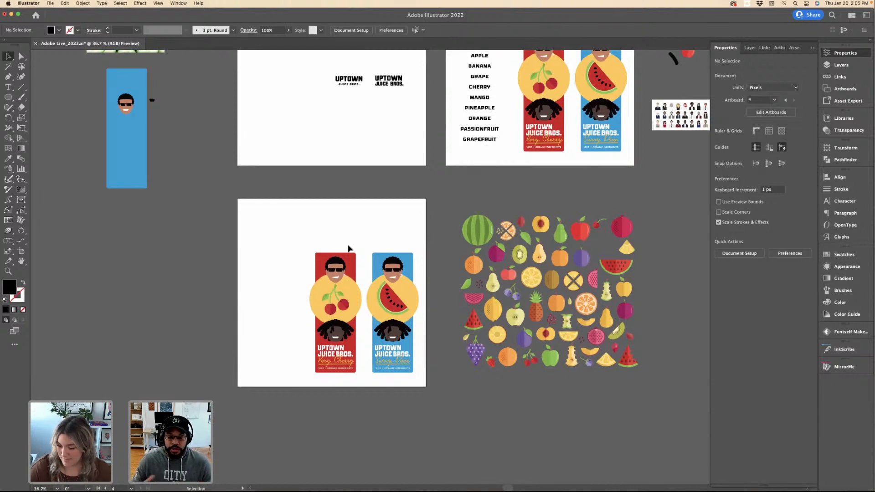
scroll(548, 196, down, 1)
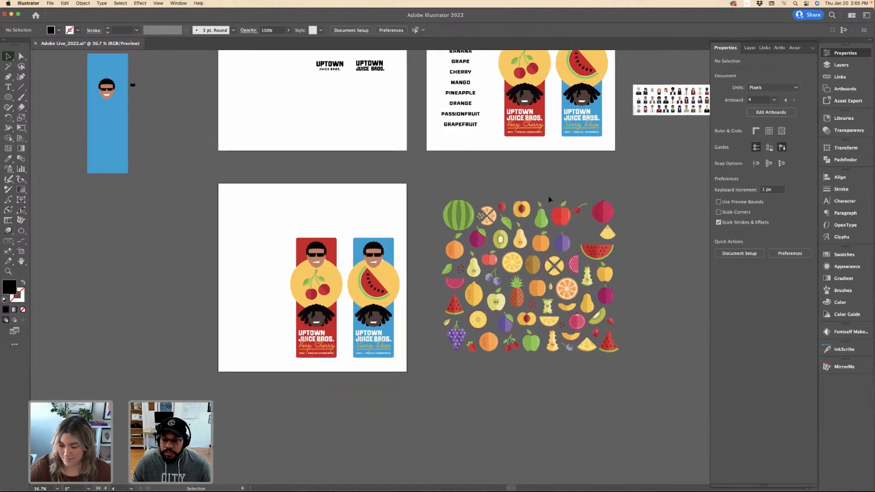
scroll(548, 196, up, 5)
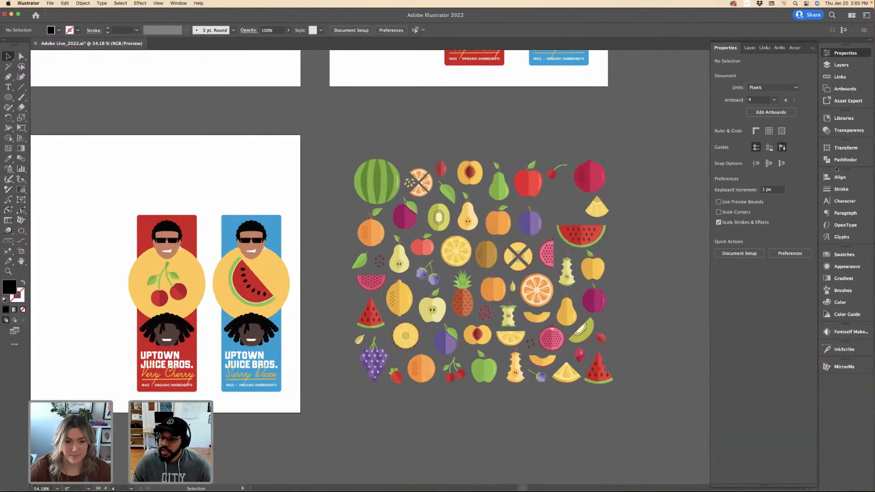
click(844, 118)
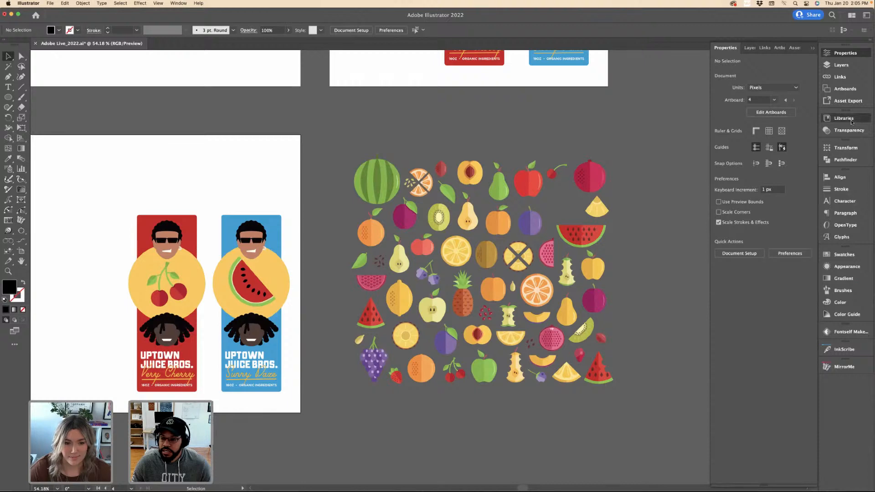
scroll(722, 432, down, 1)
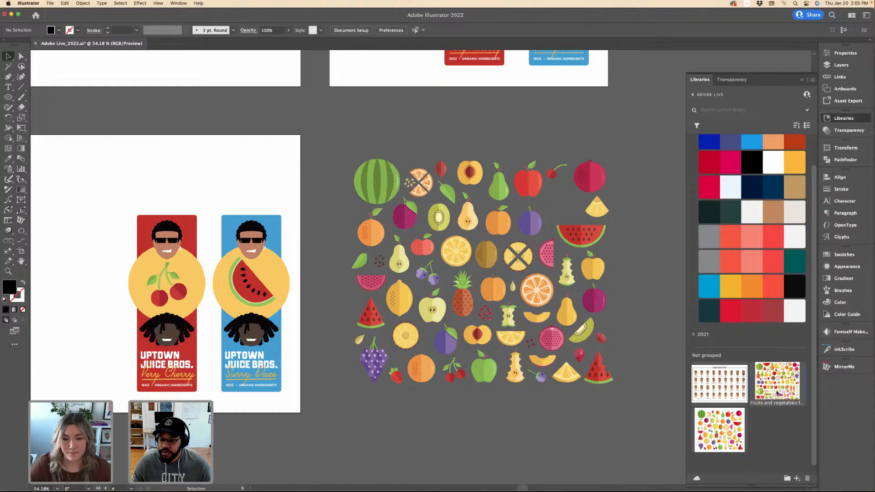
drag(715, 433, 476, 282)
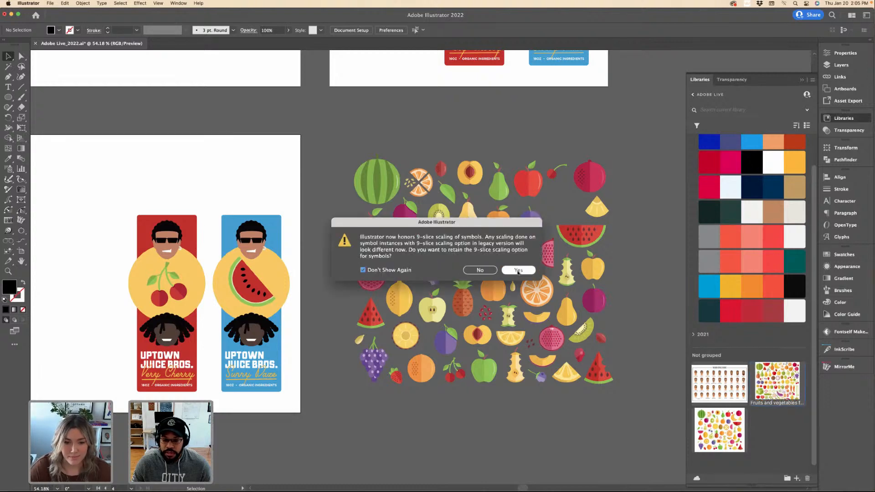
click(400, 271)
key(Return)
Copy all the fruit and vegetable artwork, close its document, and paste it beside the existing fruit set, enlarged to about 1209 × 1218 px.
scroll(358, 176, up, 3)
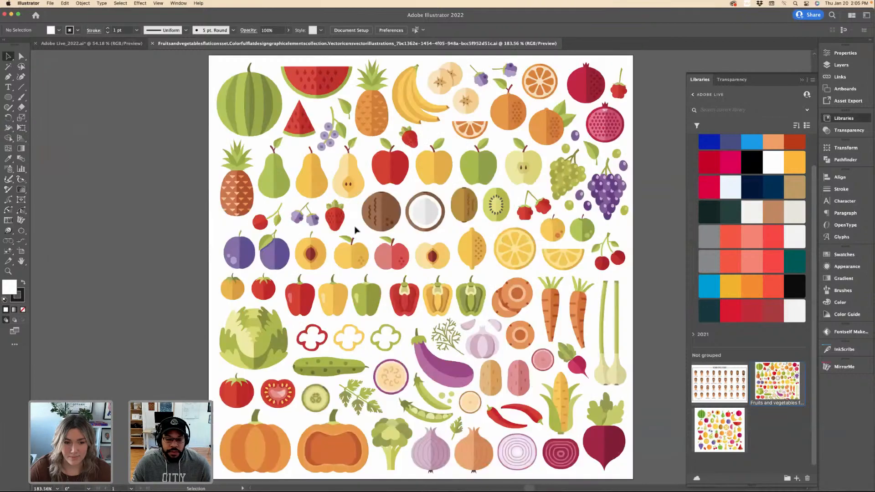
scroll(355, 230, up, 2)
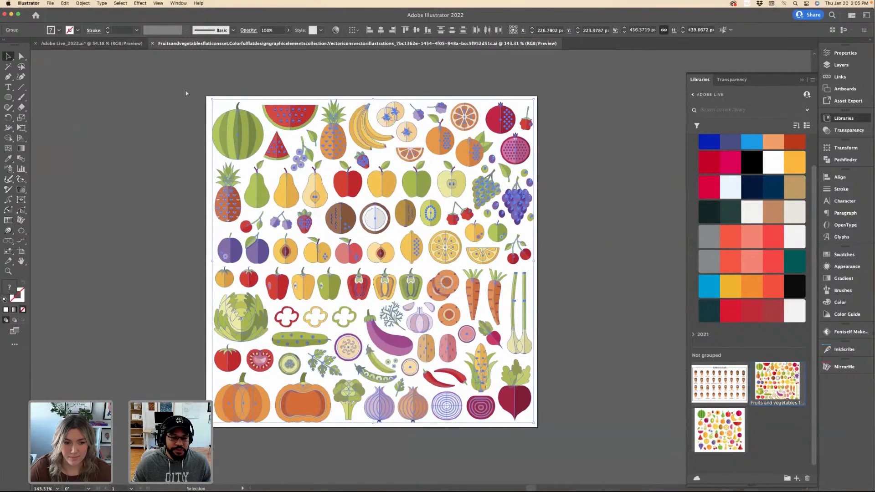
click(152, 44)
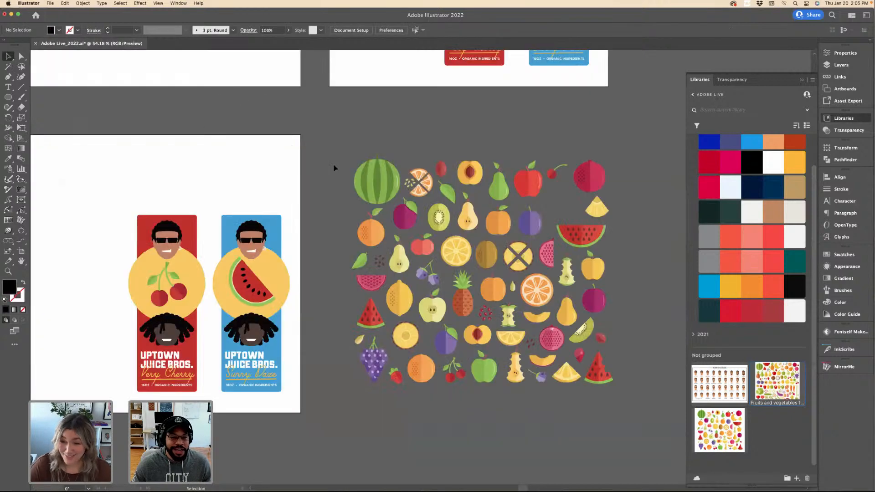
scroll(334, 169, down, 3)
scroll(377, 180, right, 5)
key(super+v)
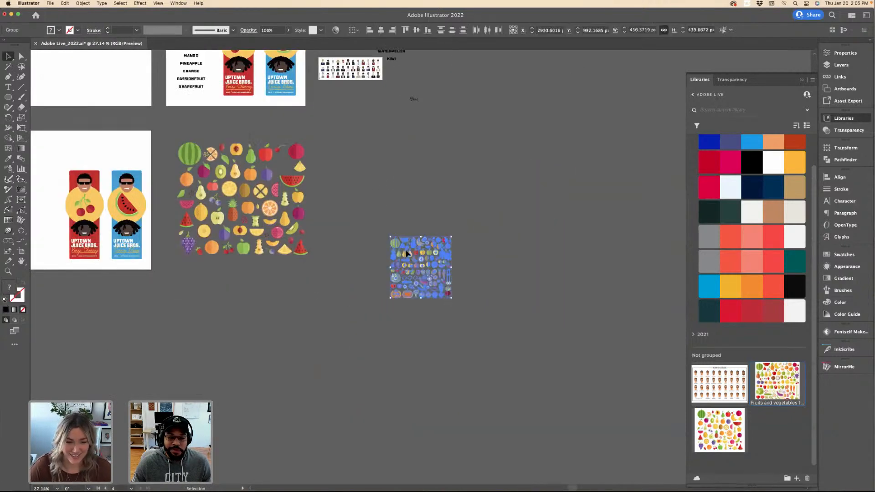
drag(421, 237, 427, 132)
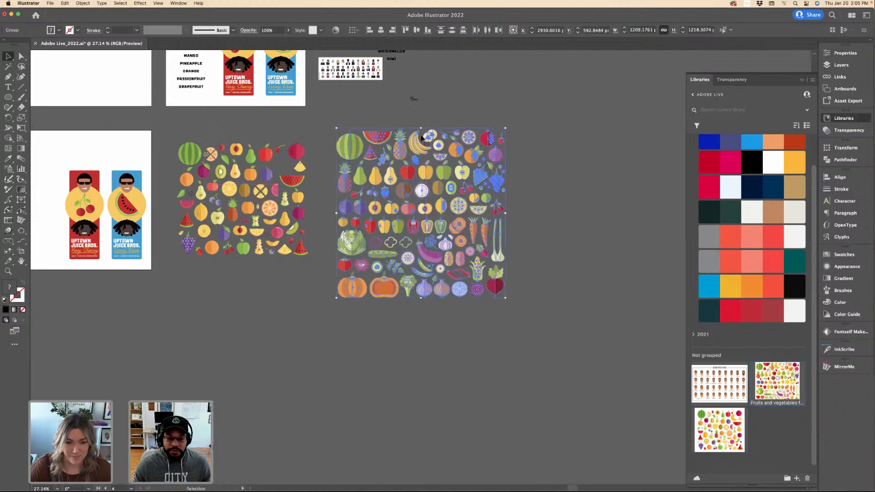
click(311, 130)
Compare the two fruit illustration sets up close and alongside the labels, with the library put away.
scroll(292, 143, left, 5)
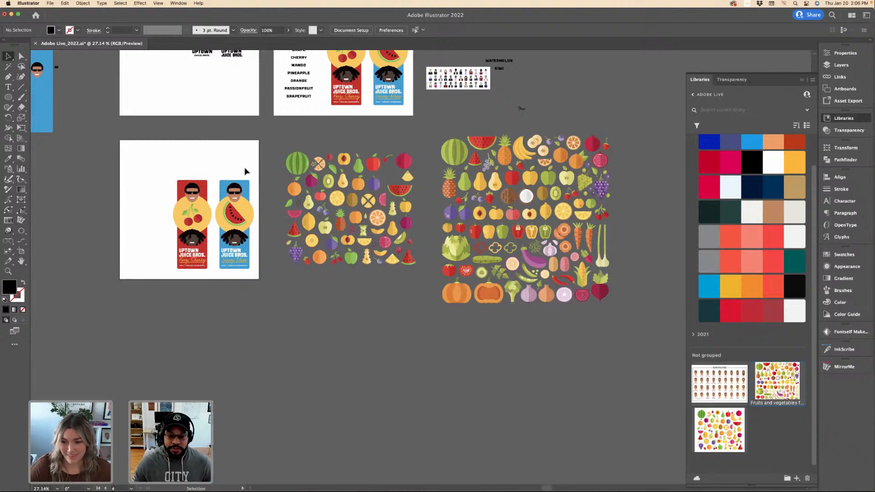
scroll(245, 171, left, 1)
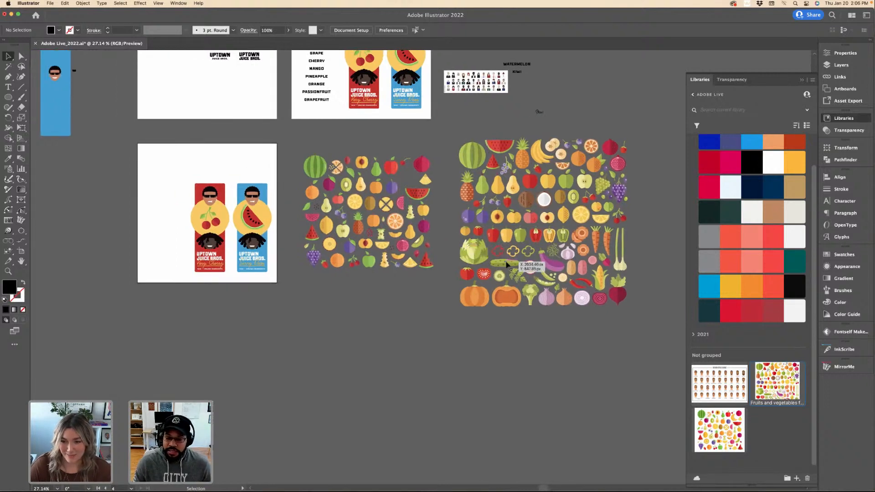
scroll(573, 226, up, 5)
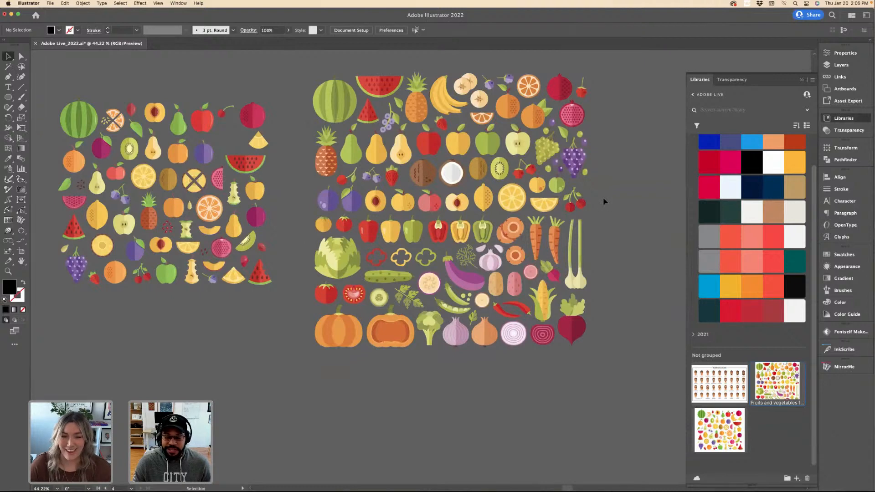
scroll(370, 202, left, 7)
scroll(370, 202, down, 3)
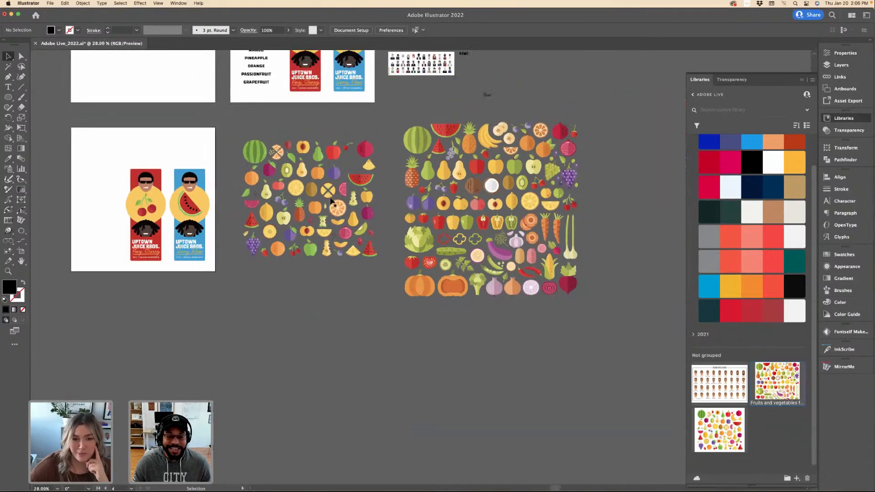
scroll(371, 202, left, 3)
click(826, 119)
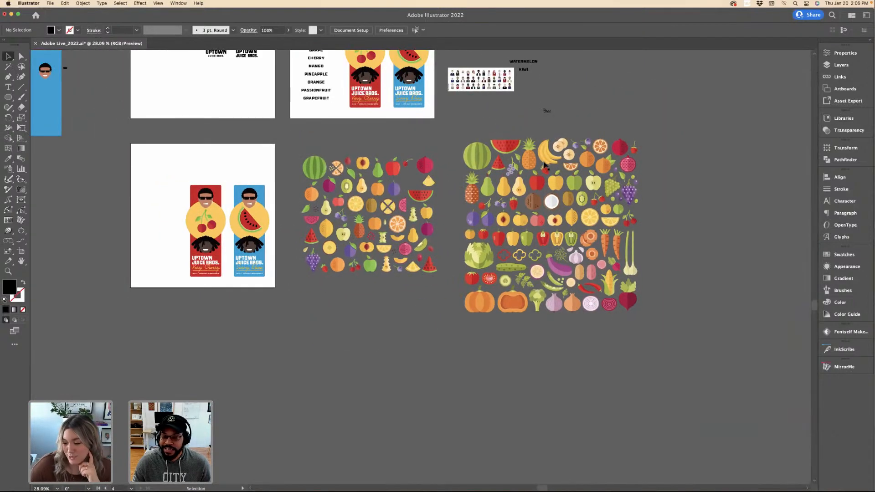
scroll(353, 167, left, 3)
scroll(245, 207, up, 3)
scroll(245, 207, down, 3)
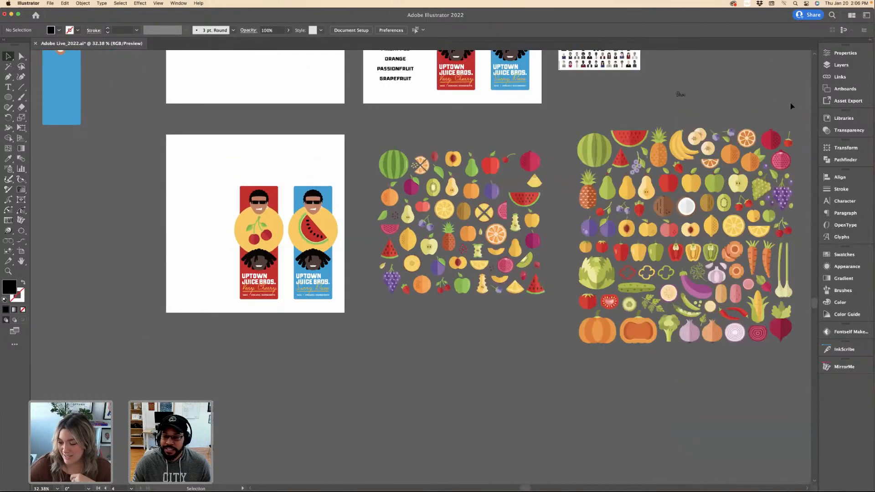
Extend the copied label artboard downward to about twice its height.
click(846, 53)
key(shift+o)
scroll(390, 194, down, 3)
scroll(390, 194, left, 1)
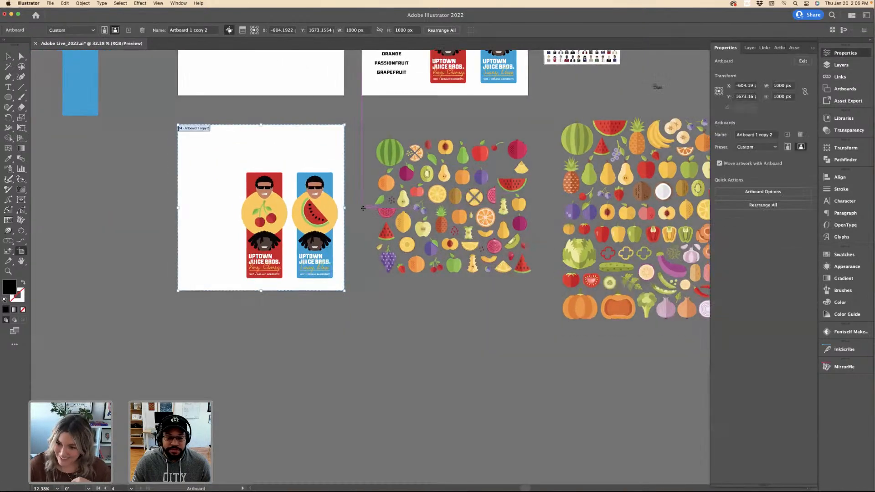
drag(275, 256, 274, 423)
key(Escape)
Move the Very Cherry and Sunny Daze labels together to the upper left of the extended artboard.
drag(347, 253, 294, 137)
drag(333, 235, 290, 205)
click(325, 209)
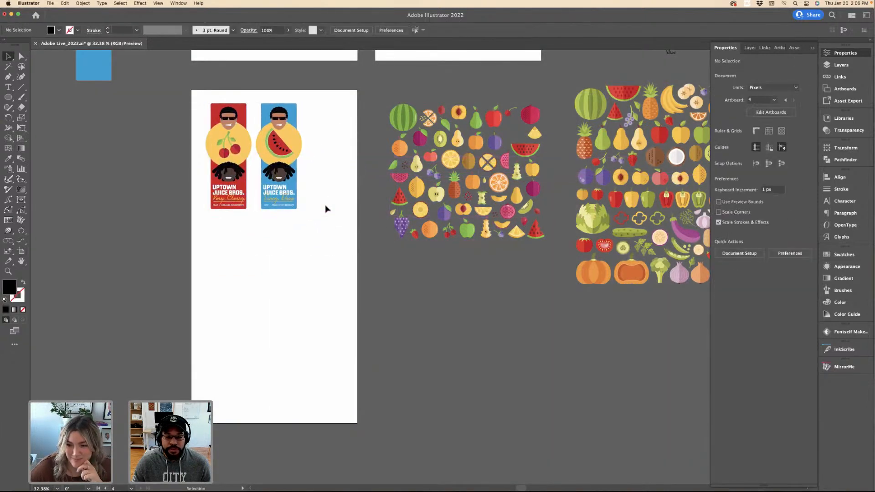
Duplicate the blue Sunny Daze label to its right as a third, evenly spaced label in the row.
scroll(326, 209, right, 2)
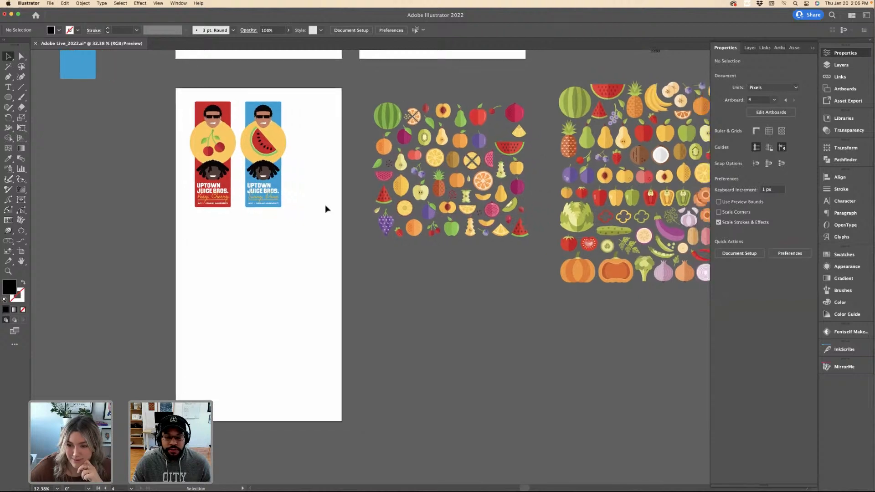
scroll(325, 209, right, 3)
scroll(319, 205, left, 6)
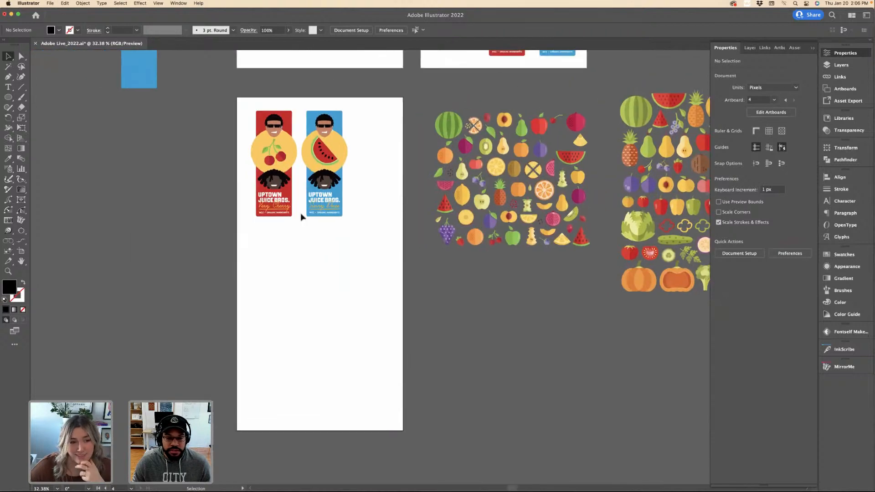
scroll(342, 234, up, 5)
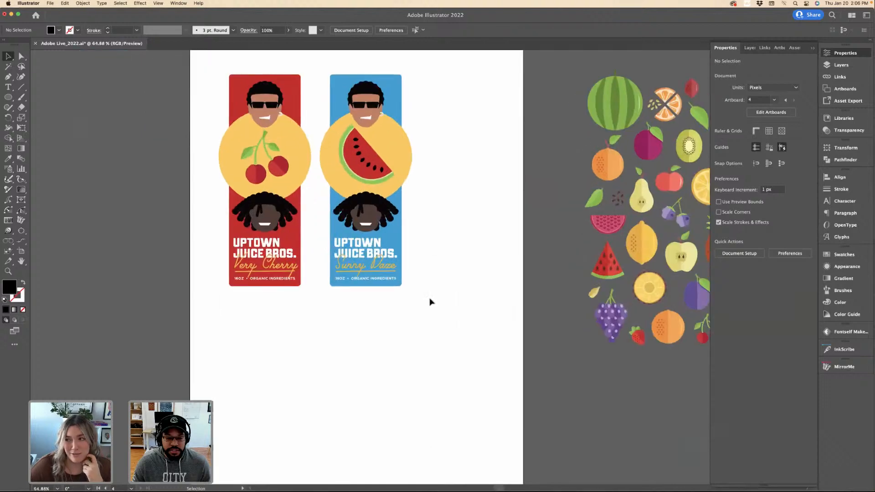
drag(331, 90, 451, 114)
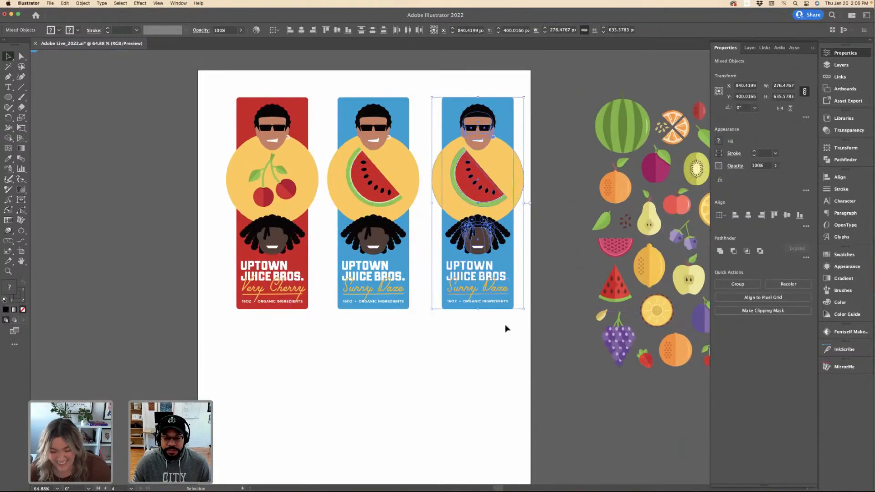
click(521, 329)
Shift the row of three labels slightly left to centre it on the artboard, and duplicate it below as a second row.
drag(232, 94, 515, 137)
drag(259, 111, 251, 111)
scroll(446, 348, down, 5)
scroll(461, 291, down, 3)
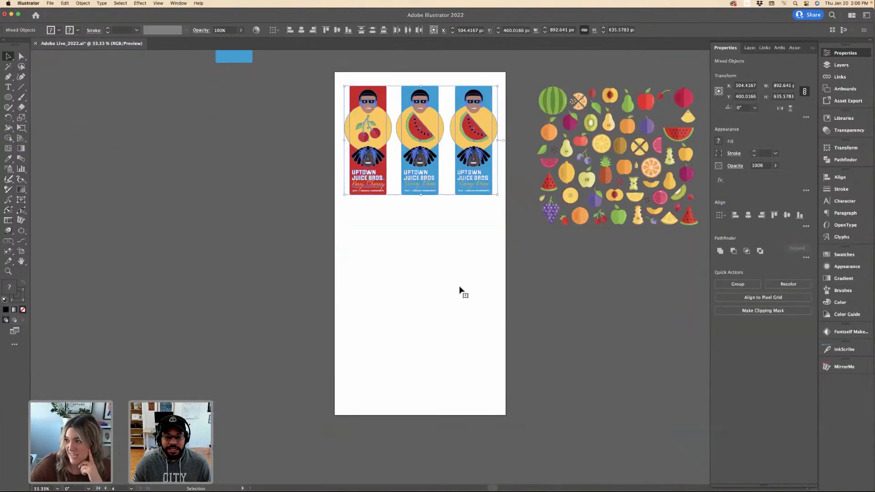
scroll(470, 228, up, 1)
drag(484, 179, 478, 298)
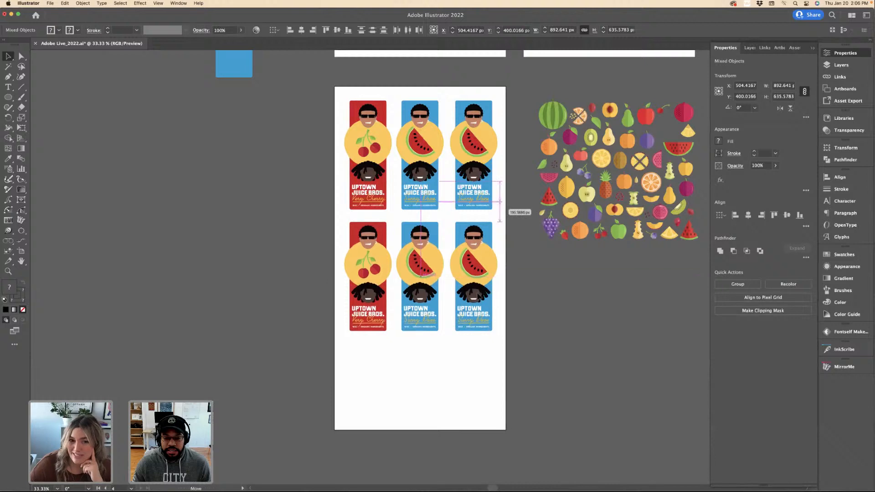
Widen the label artboard to the left and extend it downward to make room for a fourth column and third row.
scroll(477, 297, down, 3)
key(shift+o)
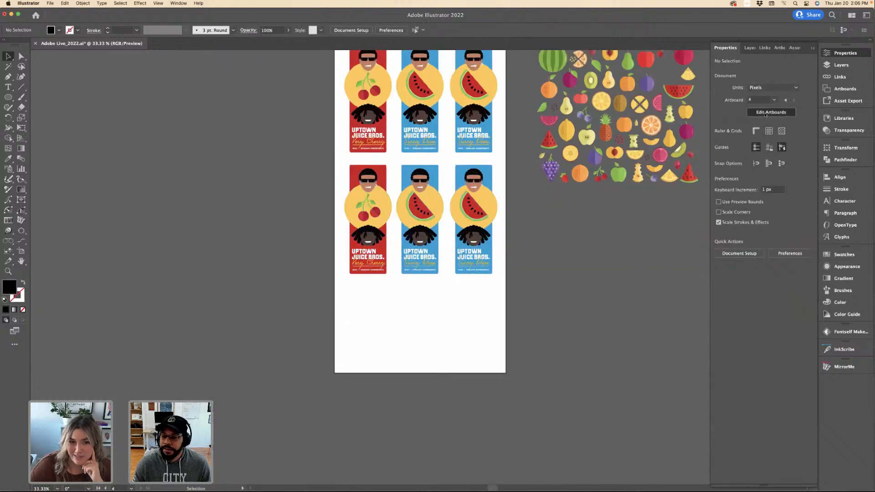
scroll(449, 300, down, 1)
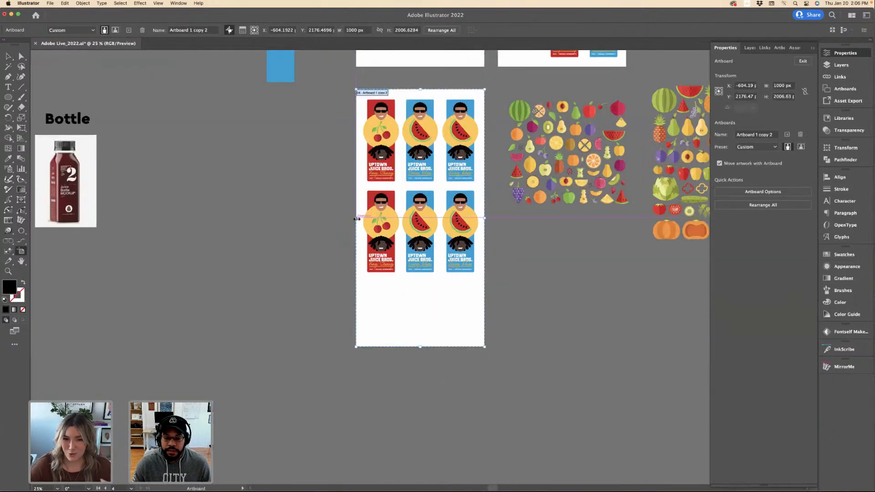
drag(356, 219, 306, 219)
drag(394, 347, 387, 391)
key(Escape)
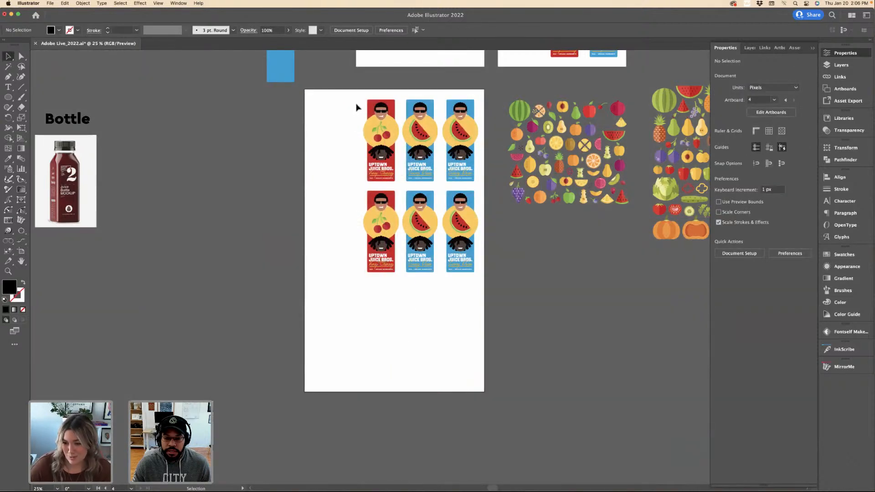
Duplicate the red Very Cherry column to its left as a fourth column, and shift the labels slightly left on the artboard.
drag(392, 281, 392, 281)
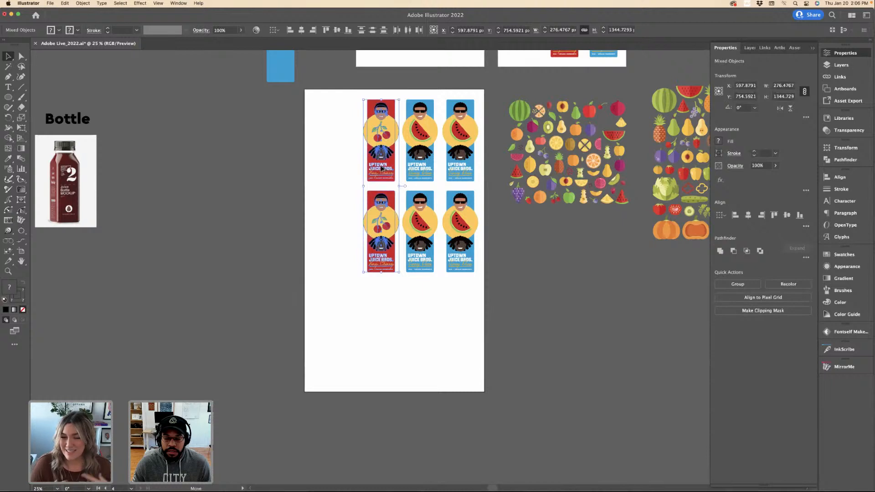
drag(383, 170, 340, 169)
drag(481, 280, 464, 262)
click(350, 221)
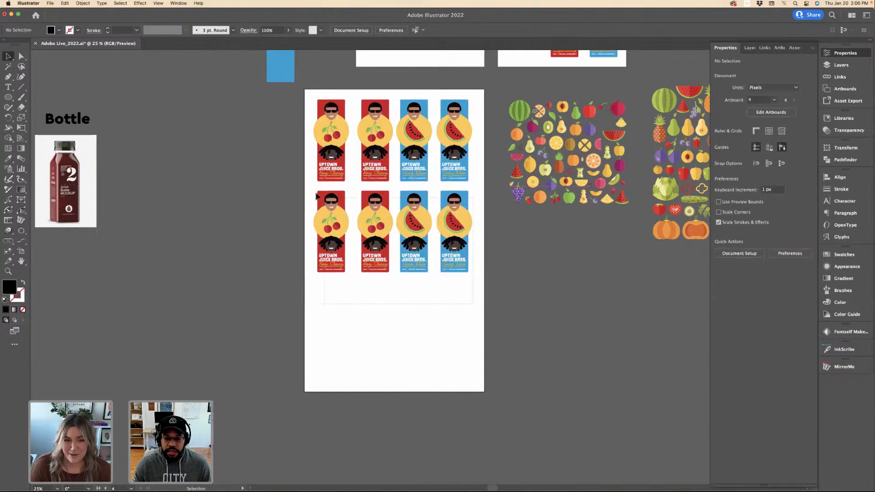
Duplicate the second row of four labels below as a third row, and nudge the whole grid slightly right and down.
drag(316, 195, 477, 274)
drag(346, 206, 345, 296)
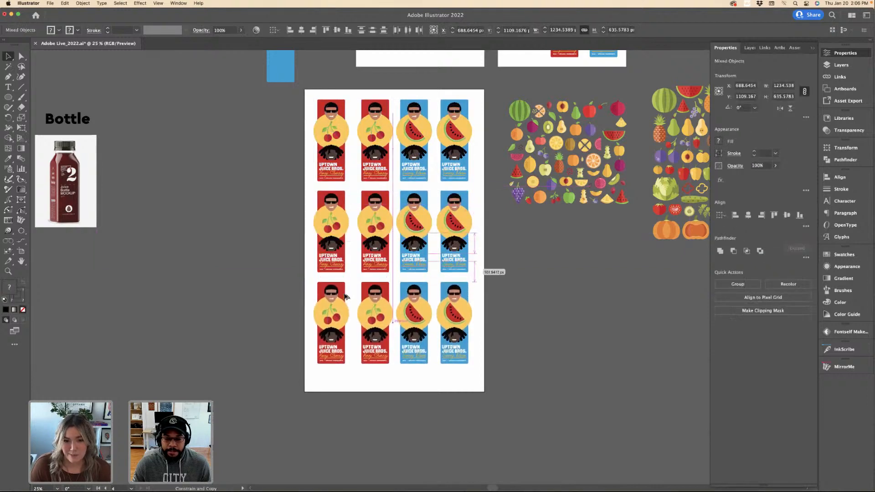
click(465, 381)
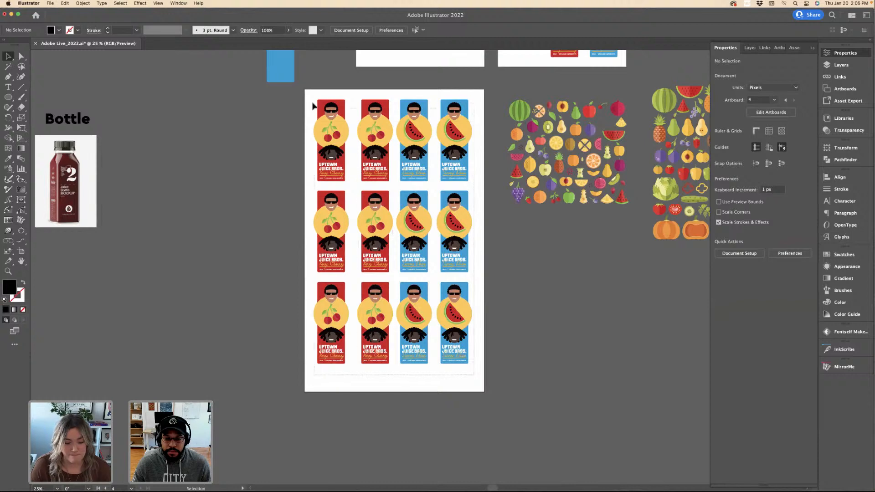
drag(313, 106, 488, 372)
click(391, 96)
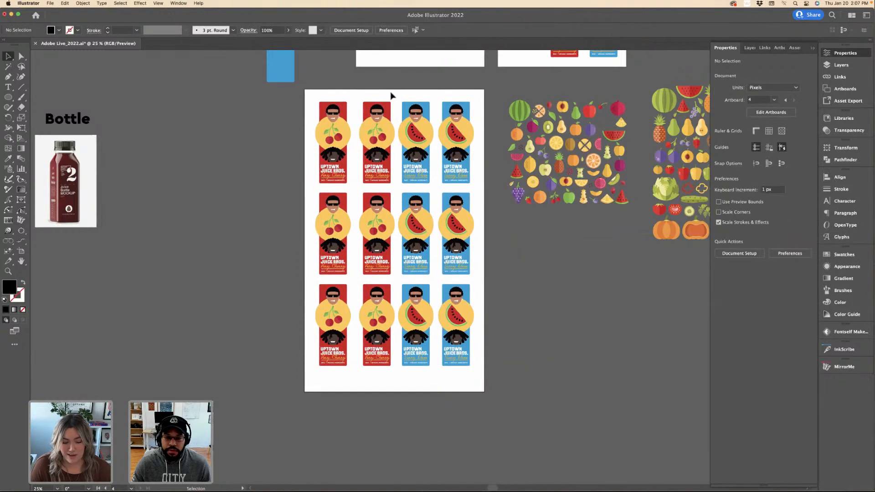
Compare the two sets of fruit and vegetable illustrations with the fruit used on the label grid.
scroll(410, 96, right, 10)
scroll(453, 94, up, 2)
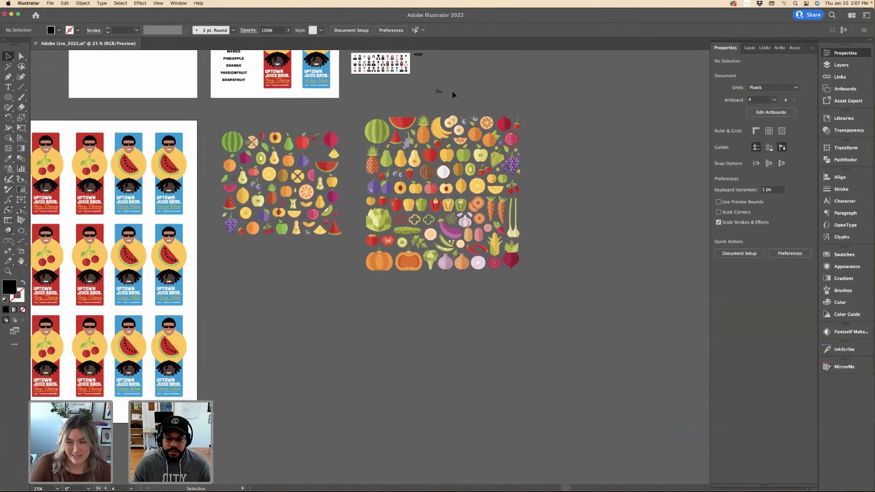
scroll(452, 95, up, 2)
scroll(440, 176, up, 2)
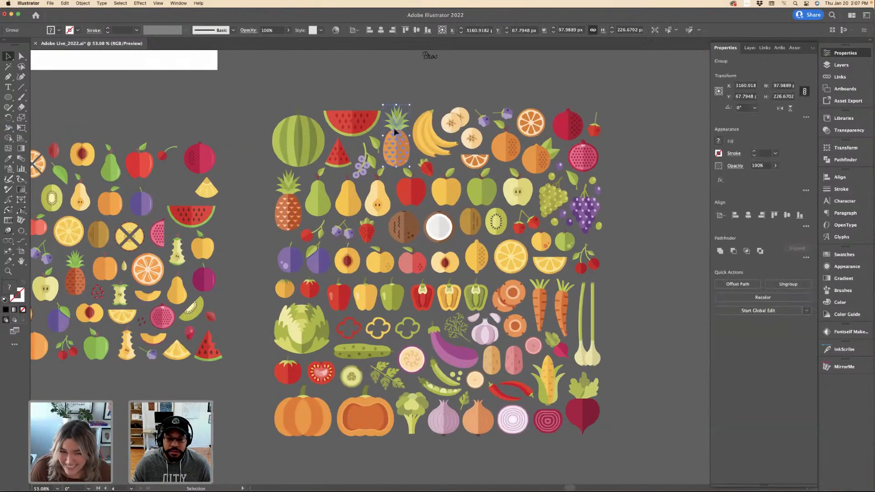
scroll(368, 129, down, 1)
scroll(368, 129, down, 1)
scroll(368, 129, left, 5)
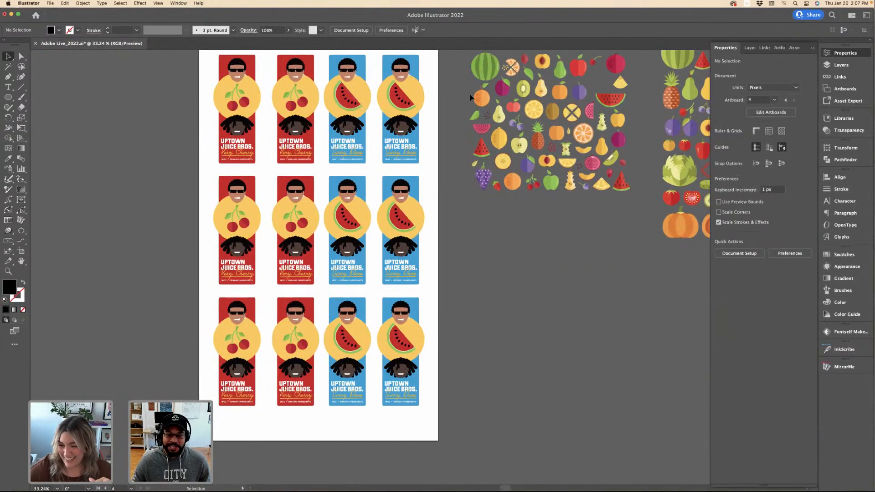
scroll(467, 95, up, 4)
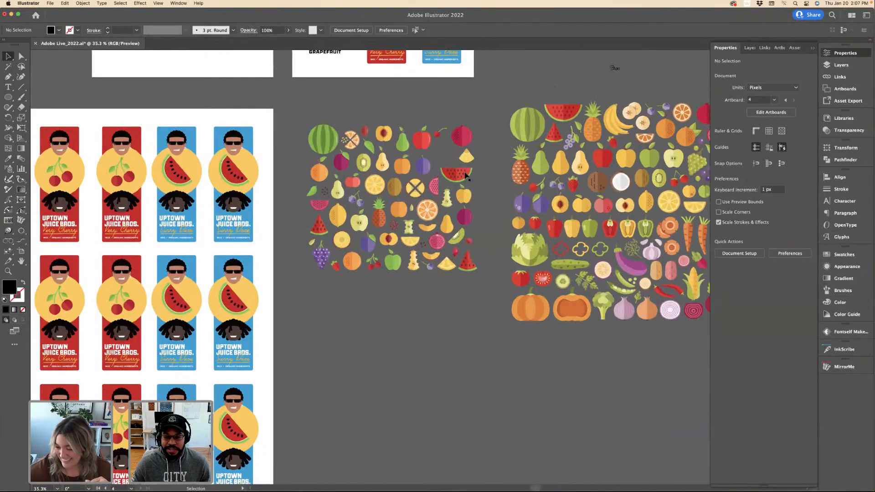
scroll(496, 171, down, 2)
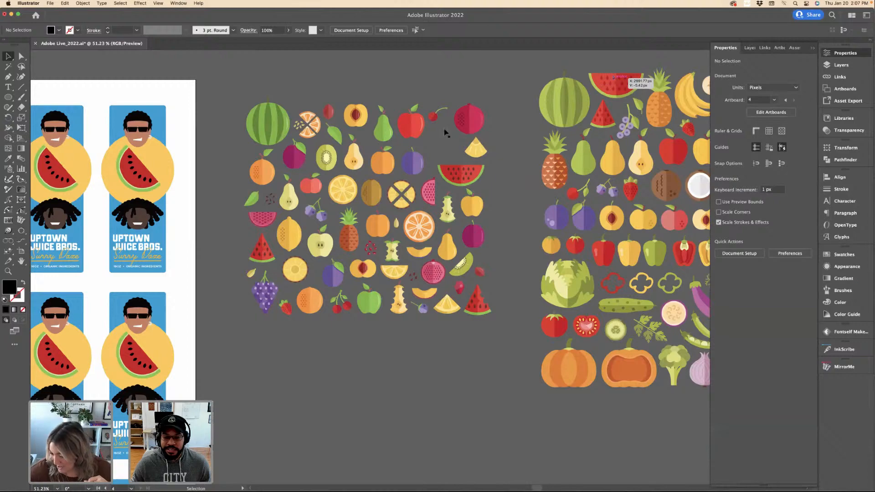
scroll(446, 132, left, 10)
click(342, 164)
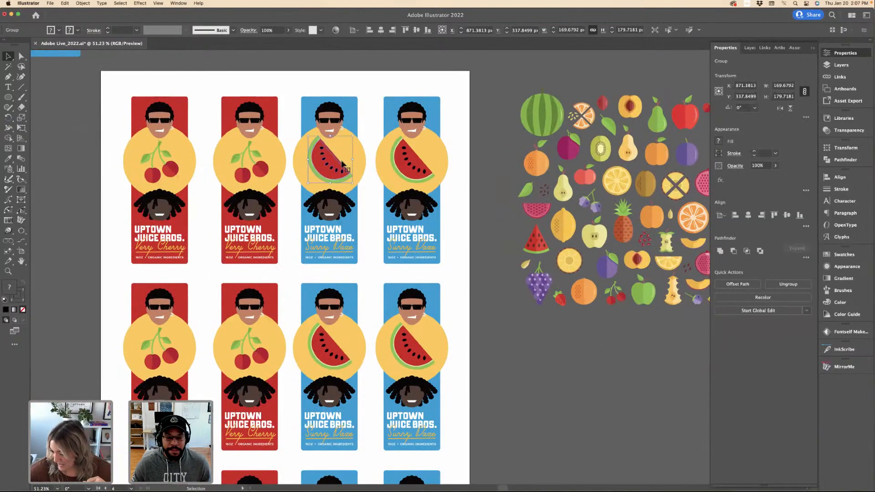
scroll(413, 171, down, 3)
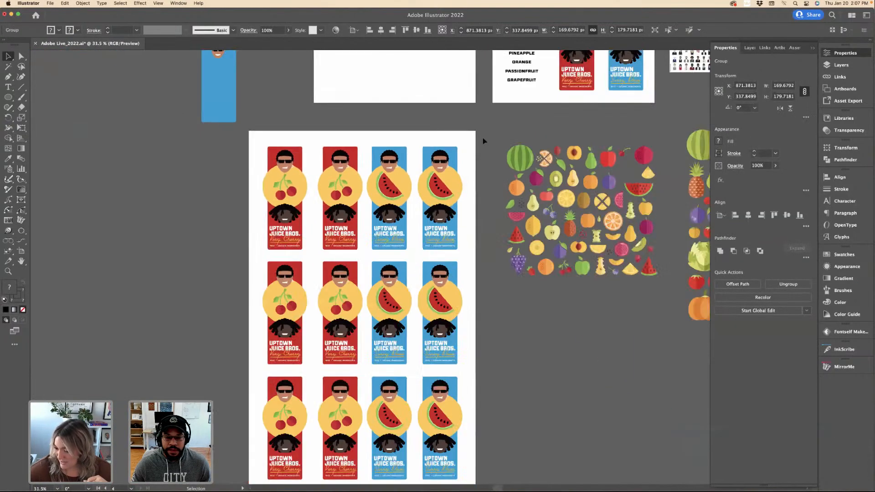
click(482, 138)
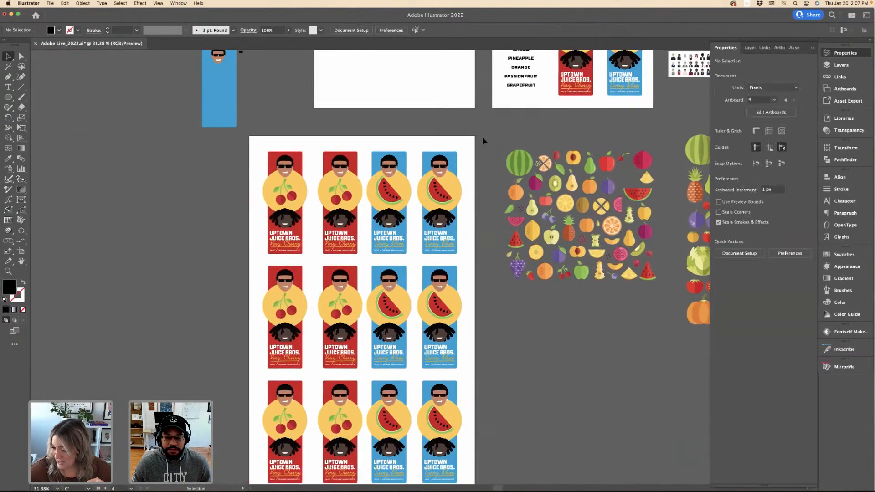
Review the product names and flavour list on the upper artboards against the available fruit illustrations.
scroll(483, 137, up, 3)
scroll(451, 166, up, 5)
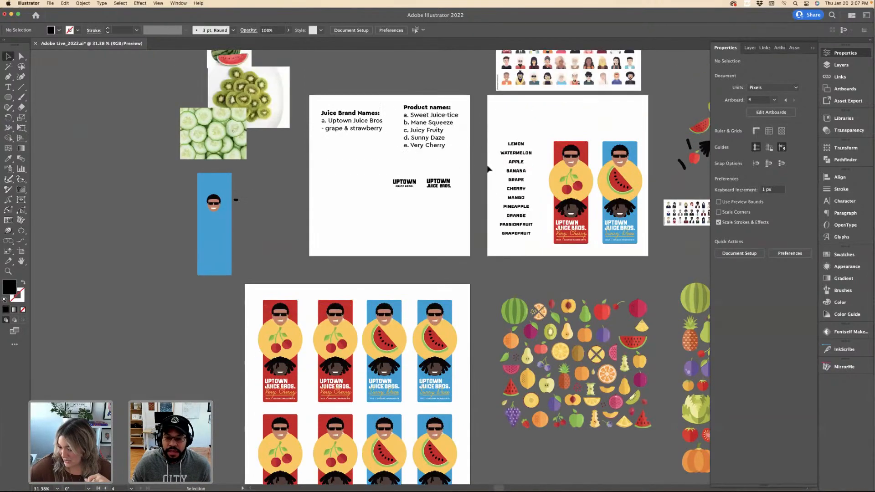
scroll(430, 134, up, 3)
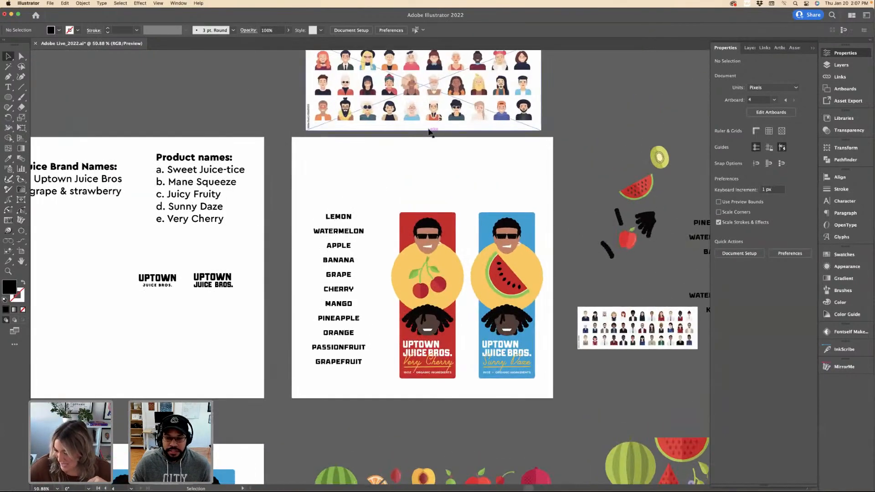
scroll(382, 200, down, 3)
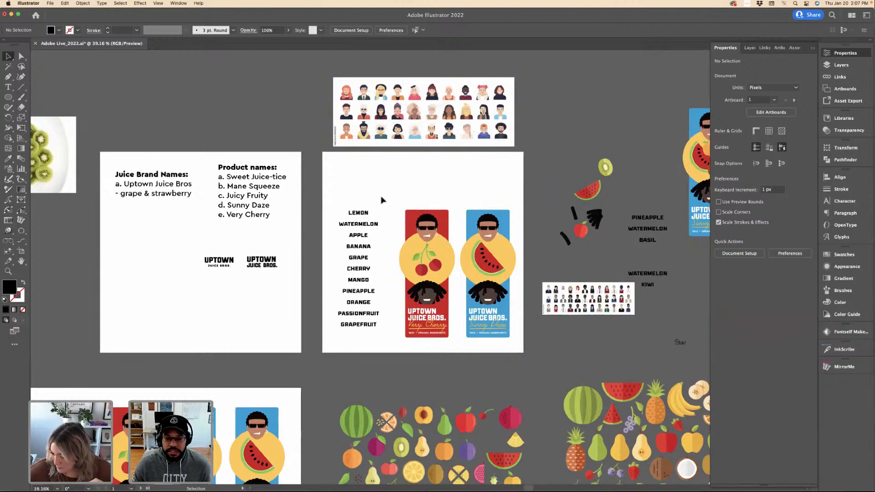
scroll(382, 200, down, 10)
scroll(382, 199, right, 8)
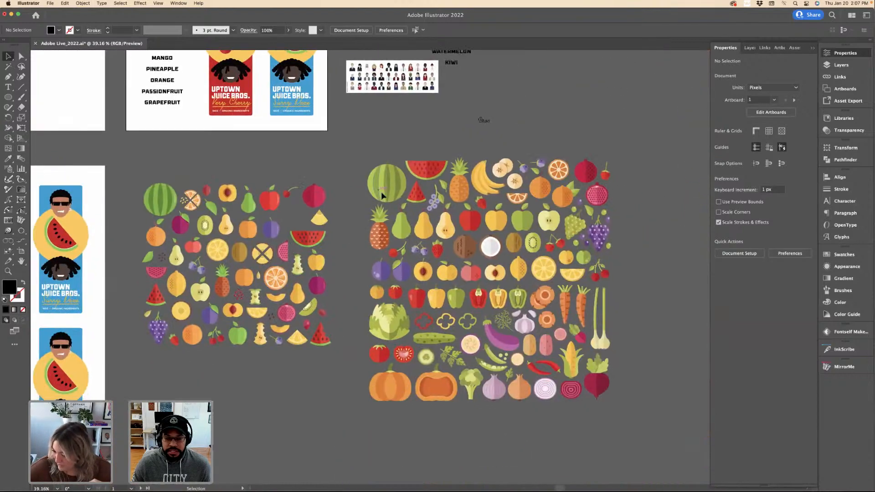
scroll(382, 196, up, 3)
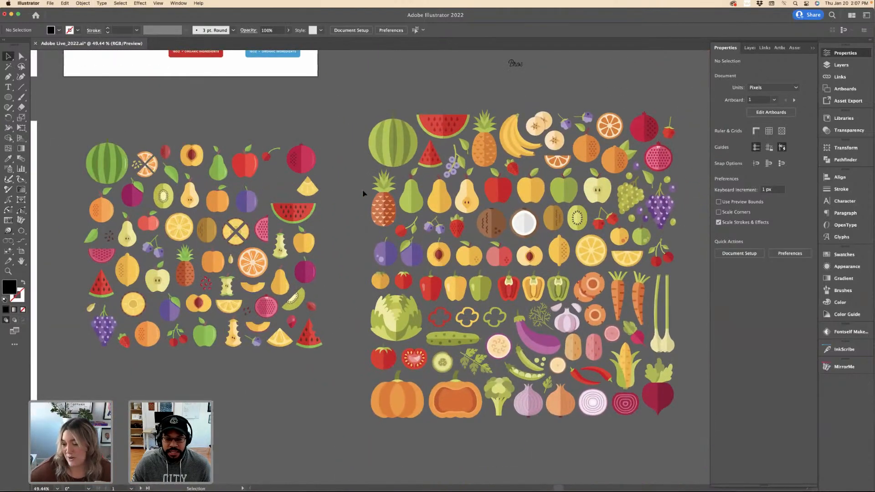
scroll(364, 194, left, 3)
scroll(365, 192, down, 3)
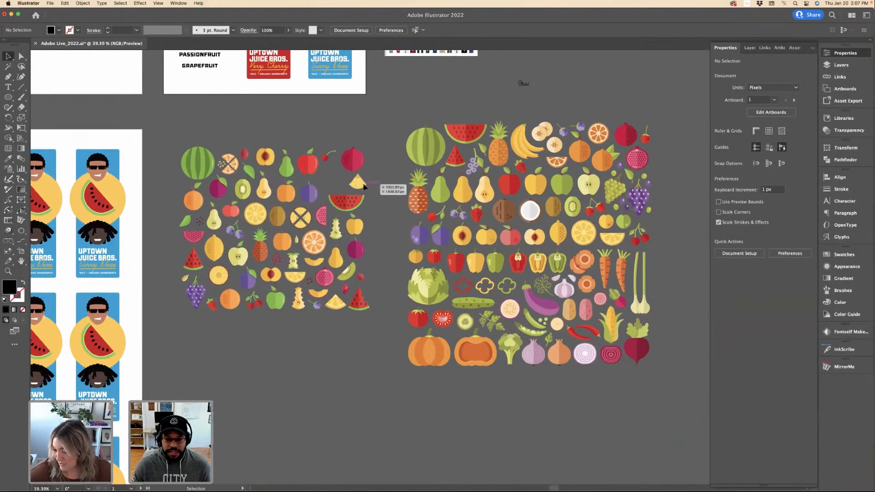
scroll(369, 187, left, 12)
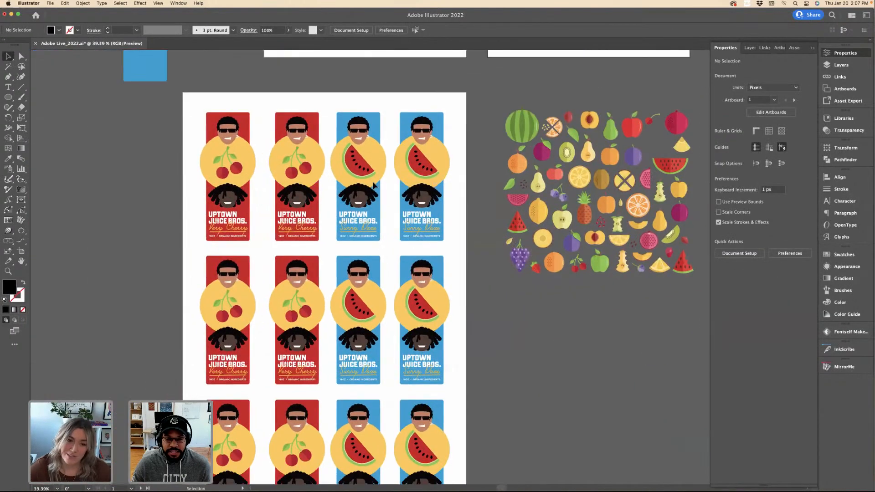
scroll(374, 185, down, 2)
scroll(360, 187, down, 3)
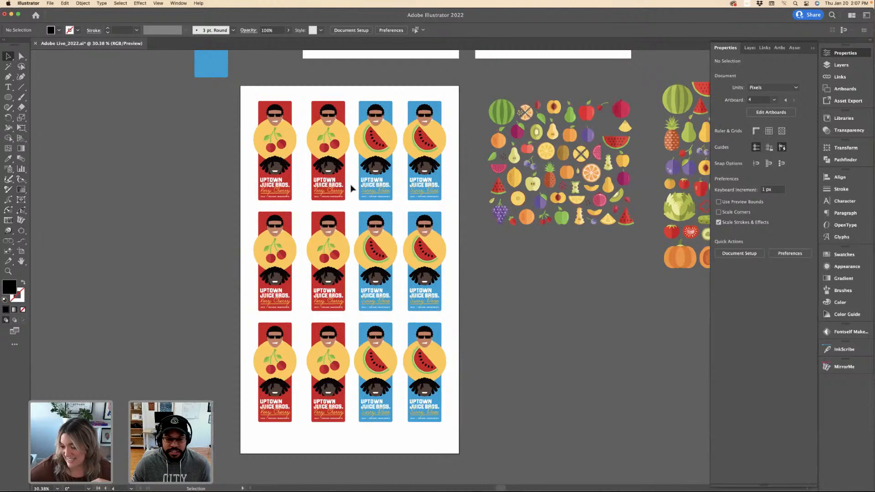
scroll(352, 189, down, 1)
scroll(351, 188, up, 2)
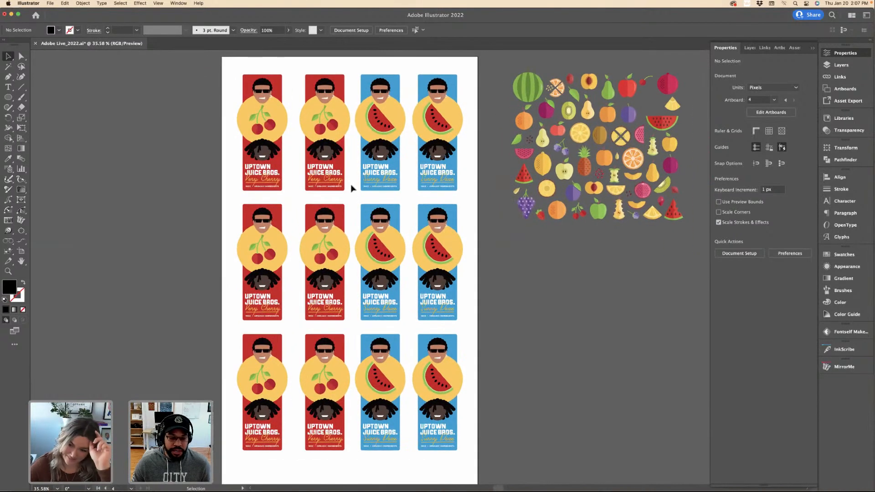
scroll(351, 188, down, 2)
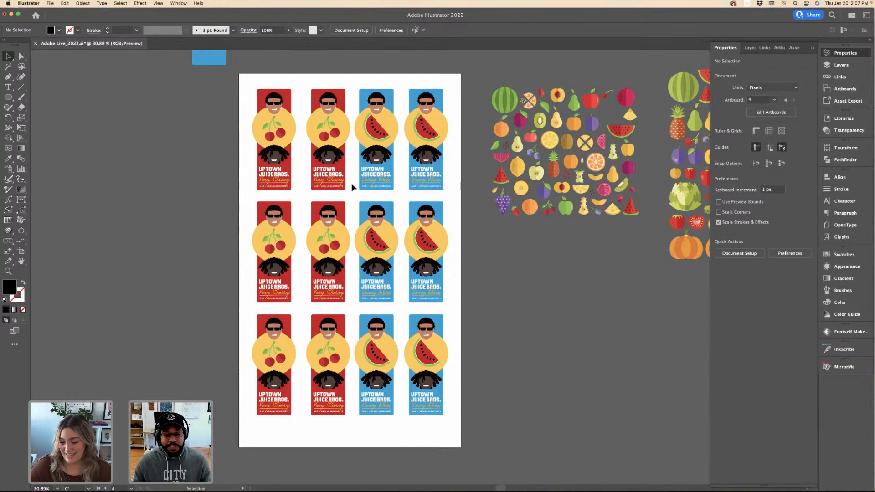
scroll(361, 170, up, 5)
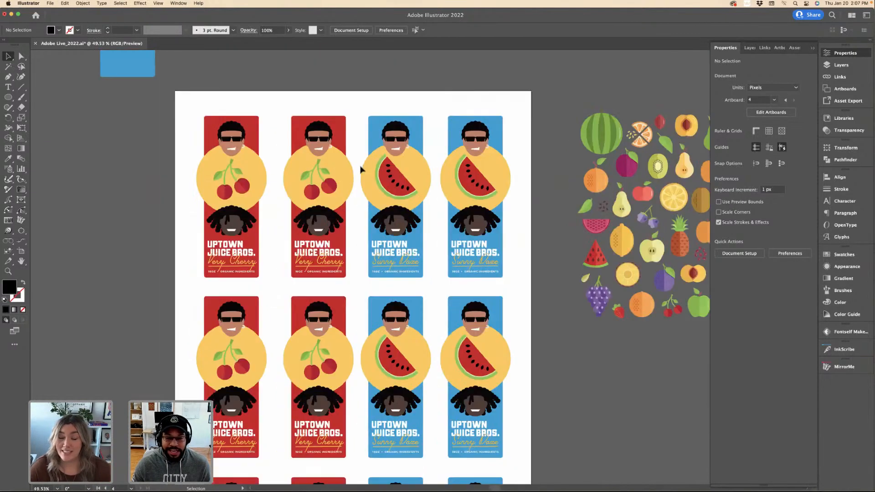
click(332, 176)
key(Delete)
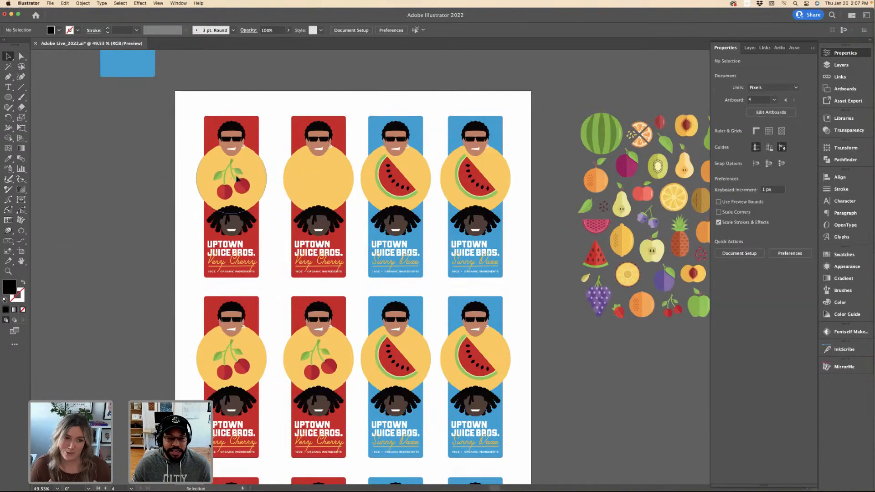
click(233, 187)
key(Delete)
click(229, 347)
key(Delete)
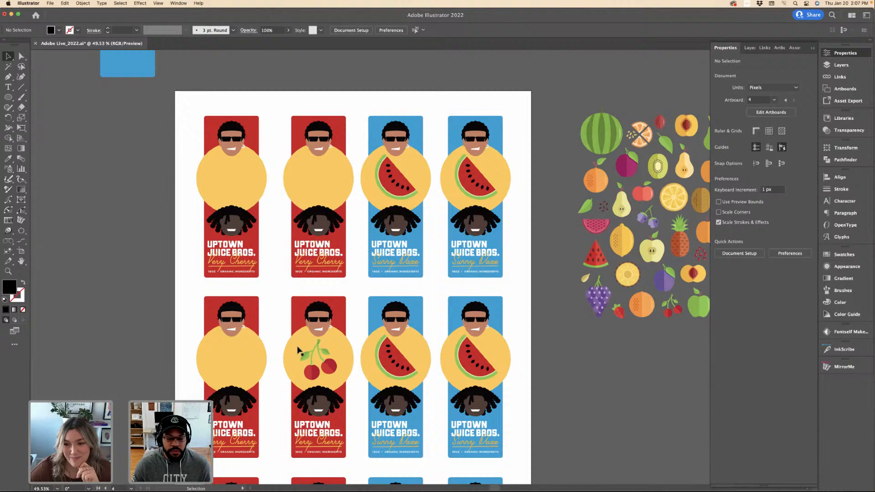
click(322, 348)
key(Delete)
key(super+z)
key(super+z)
key(super+z)
key(super+z)
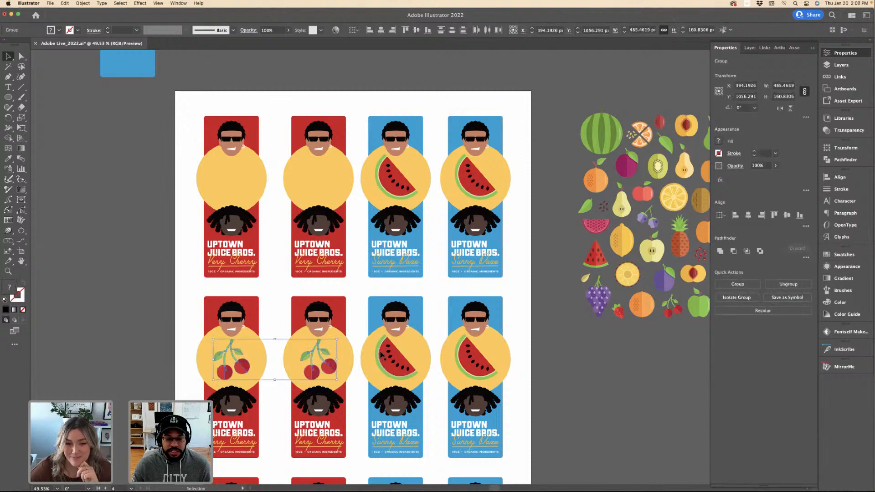
Delete the cherries from both red labels in the second row and from the first label in the top row.
click(318, 359)
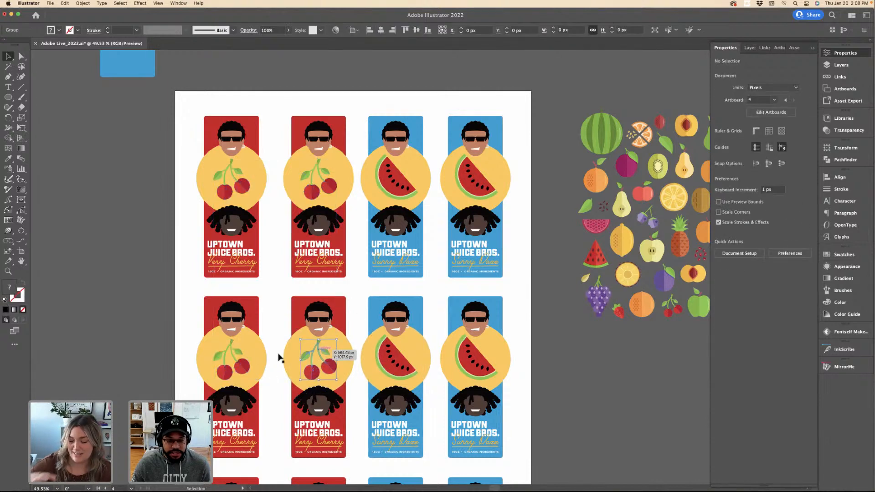
shift+click(245, 365)
shift+click(246, 190)
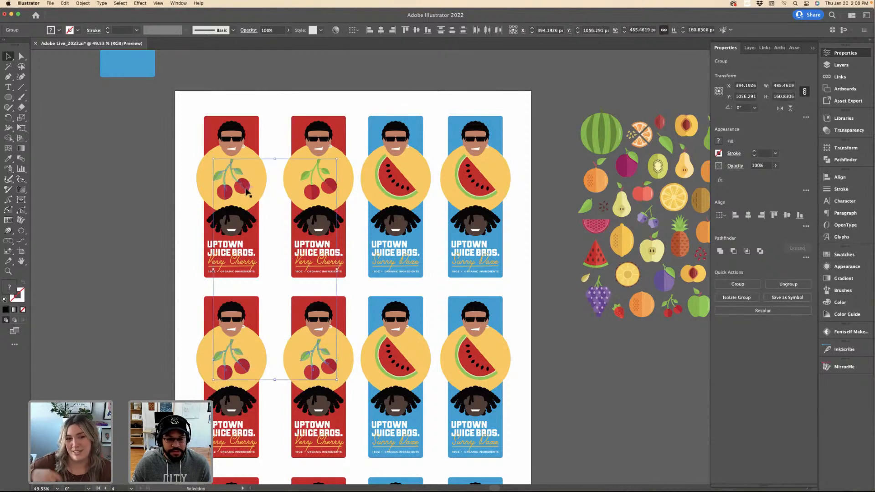
key(Delete)
Delete the watermelon slices from the third label in the top row and from both blue labels in the second row.
click(390, 345)
key(Delete)
scroll(390, 345, down, 3)
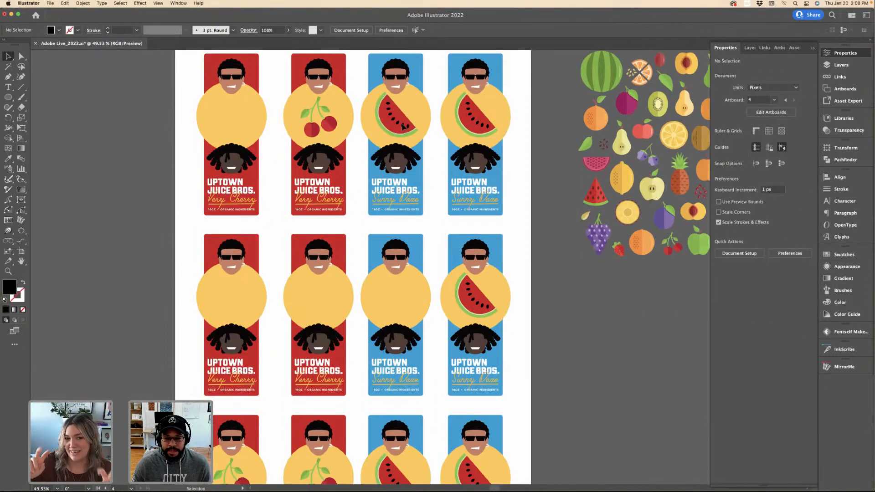
click(403, 128)
key(Delete)
scroll(485, 306, down, 3)
click(475, 230)
key(Delete)
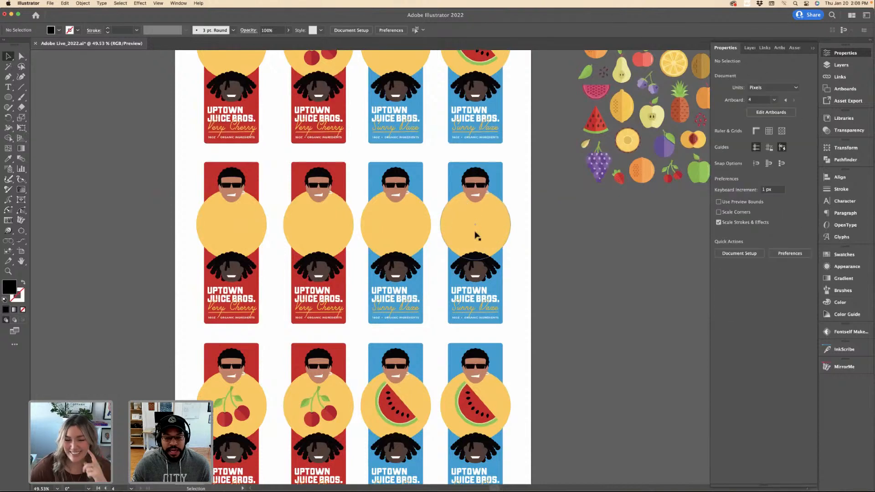
Delete the cherries from both red labels and the watermelon slices from both blue labels in the third row.
scroll(475, 234, down, 2)
click(483, 370)
shift+click(413, 370)
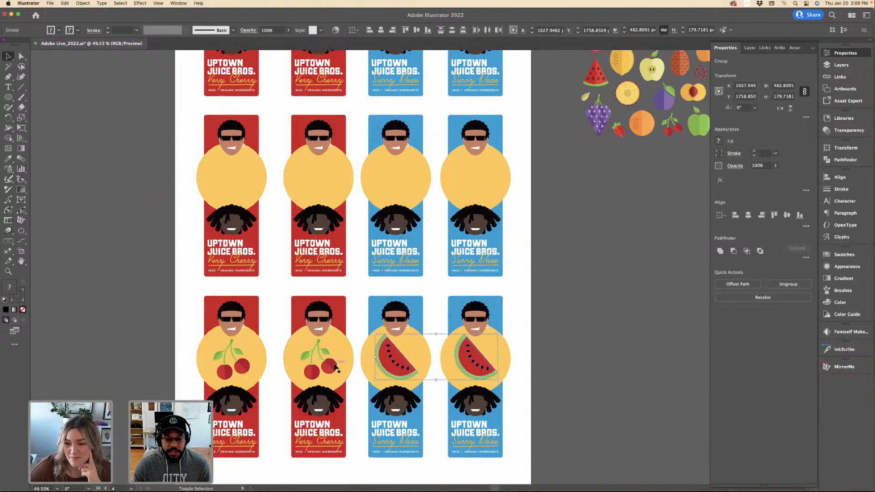
shift+click(319, 363)
key(Delete)
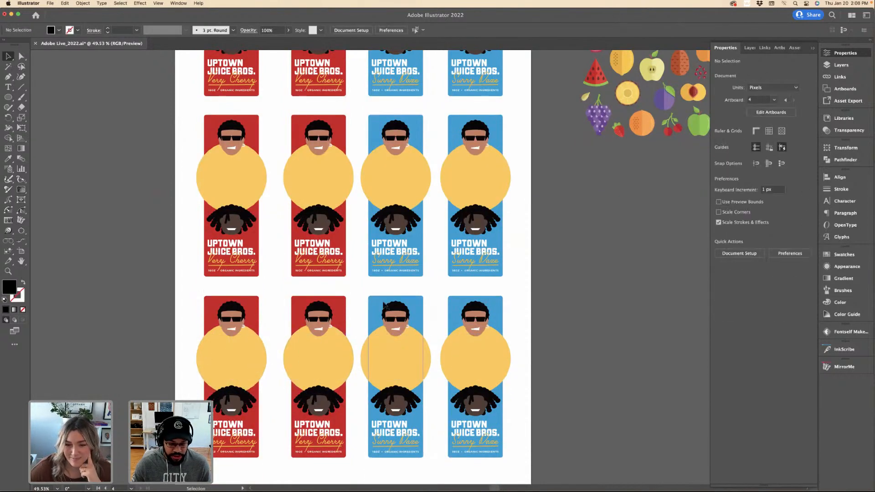
Copy the banana bunch from the larger fruit and vegetable illustration set for use on the label grid.
scroll(386, 306, up, 8)
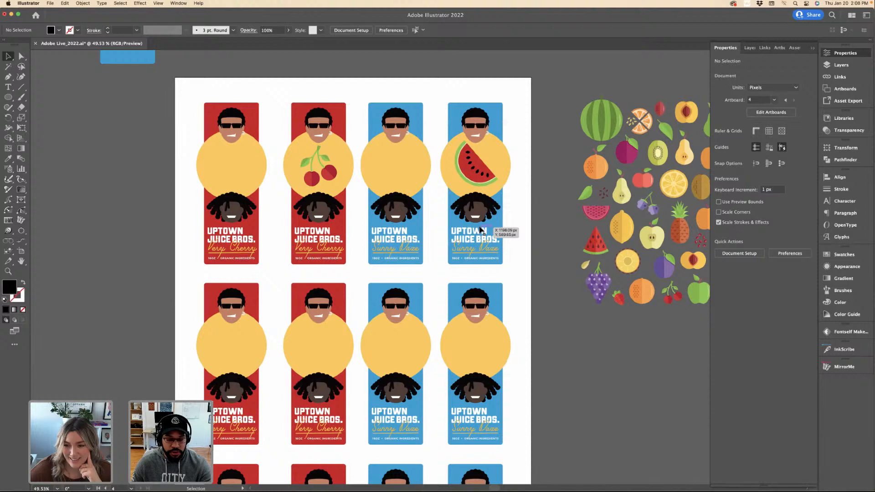
scroll(537, 162, right, 10)
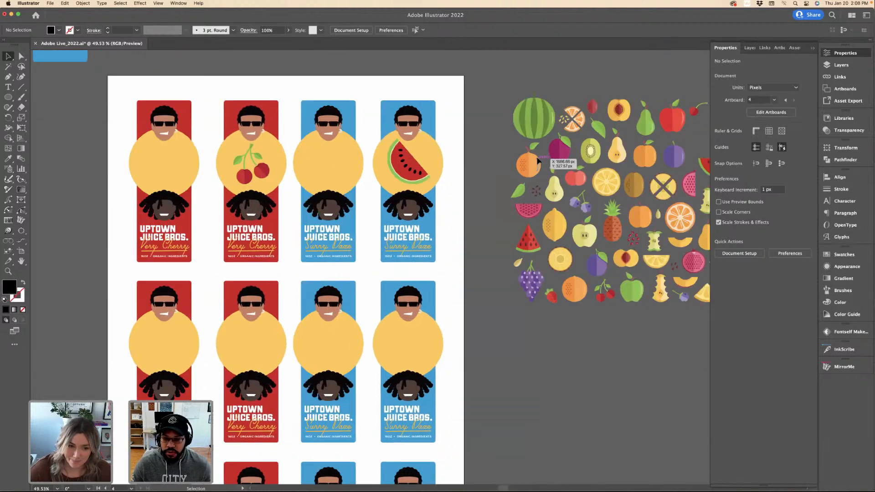
scroll(623, 137, right, 4)
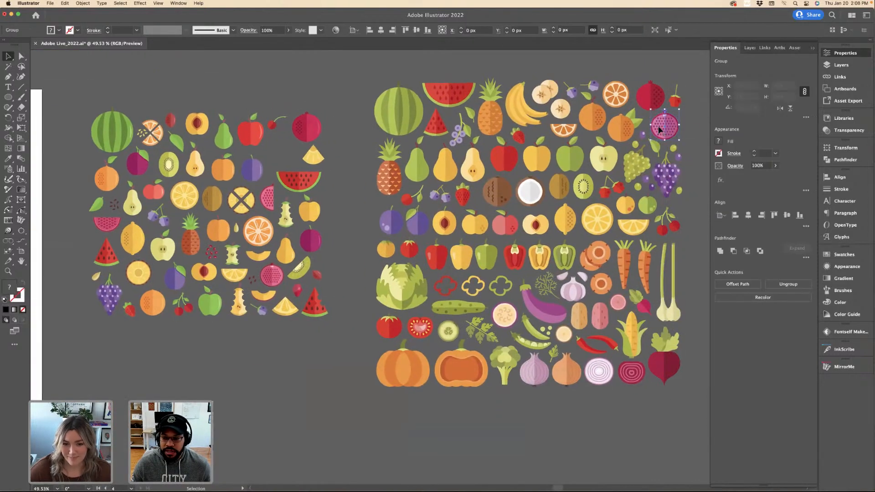
scroll(424, 76, up, 3)
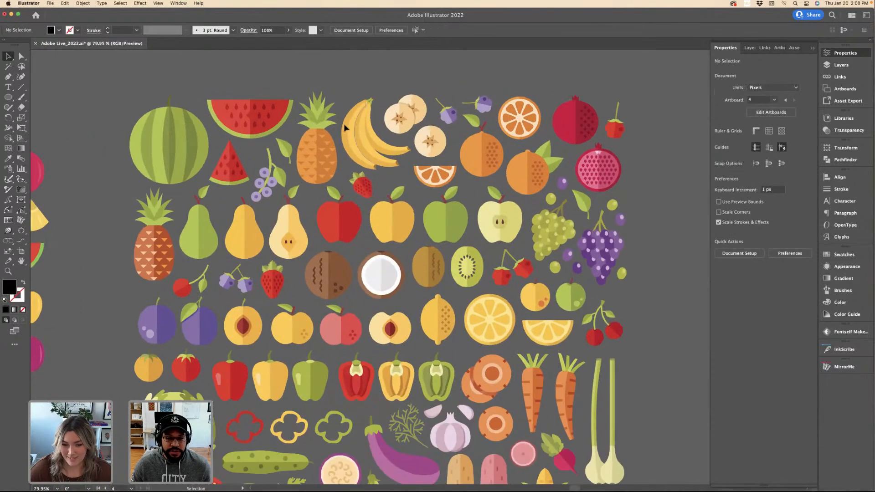
click(375, 85)
scroll(374, 83, down, 1)
scroll(374, 83, down, 3)
scroll(401, 105, left, 8)
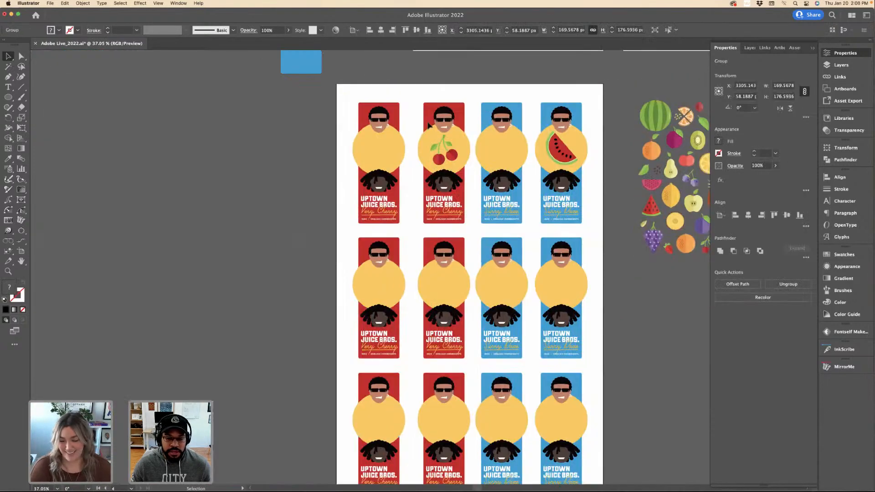
scroll(432, 123, up, 1)
scroll(432, 124, down, 5)
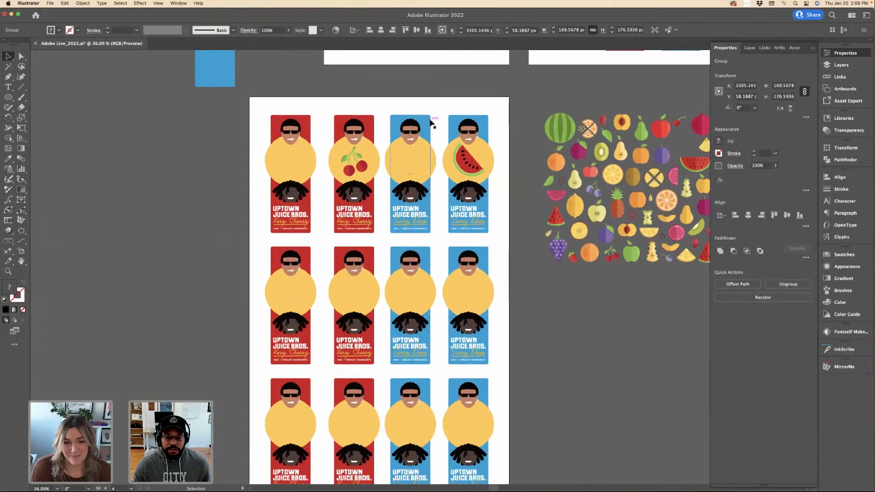
scroll(431, 124, up, 1)
scroll(420, 122, up, 2)
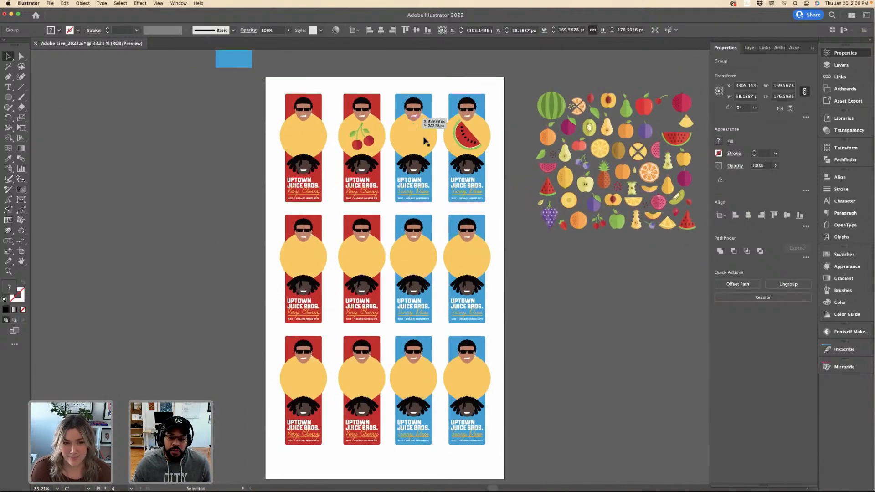
Examine the Sunny Daze label that combines several fruits and the two finished labels beside the flavour list.
scroll(388, 140, up, 5)
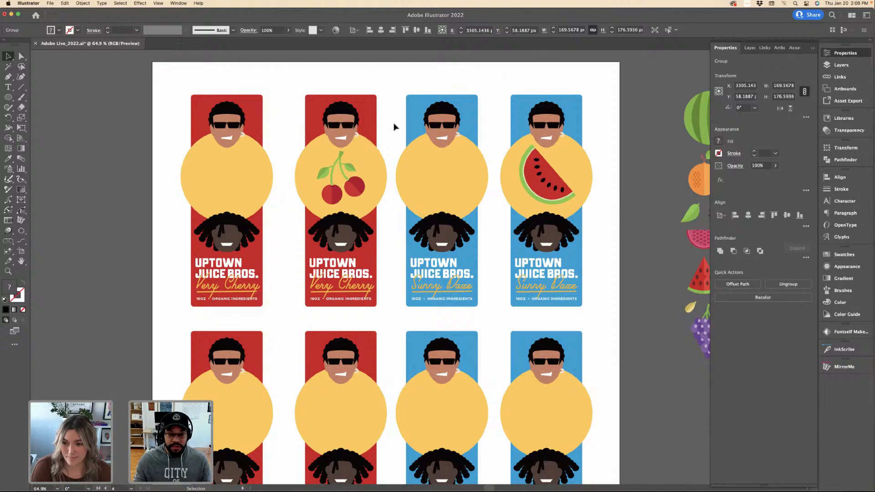
scroll(395, 122, down, 5)
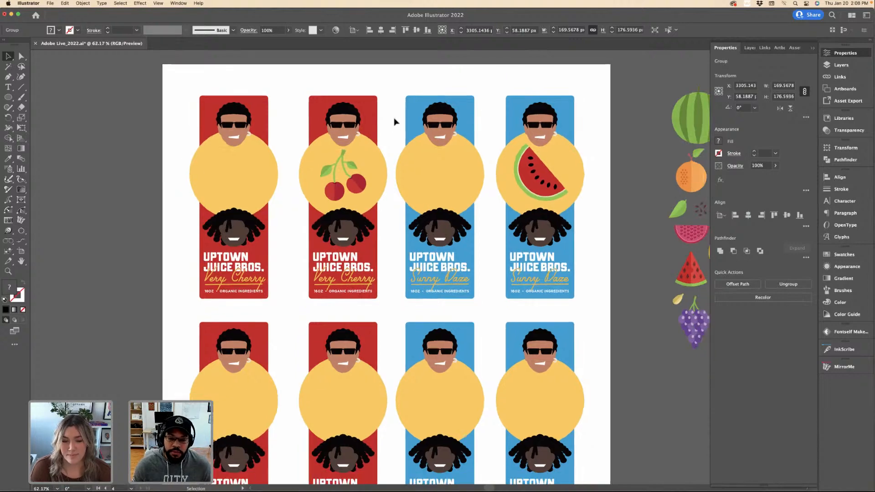
scroll(394, 122, up, 5)
scroll(395, 122, right, 4)
scroll(395, 122, right, 4)
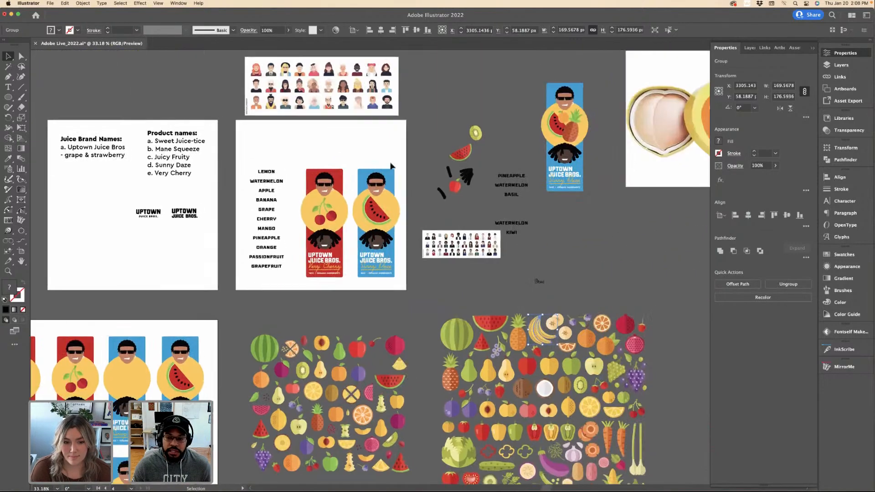
scroll(395, 122, up, 8)
scroll(395, 183, down, 2)
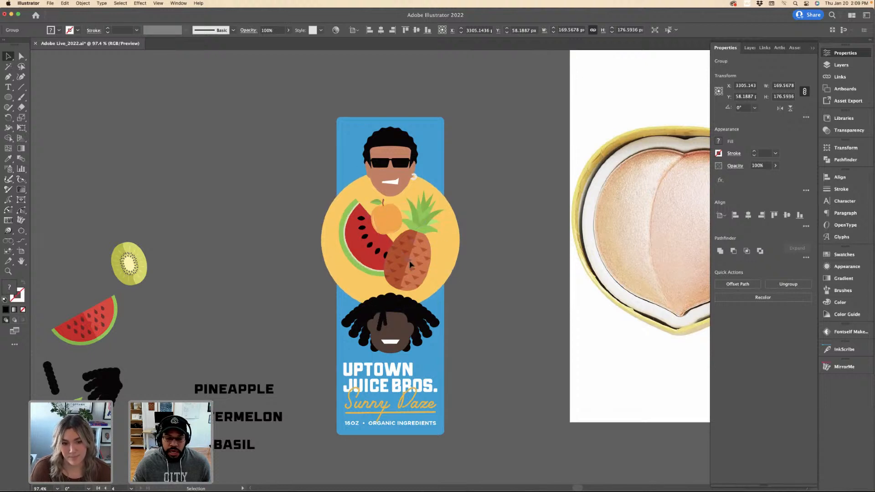
click(491, 263)
scroll(490, 262, down, 4)
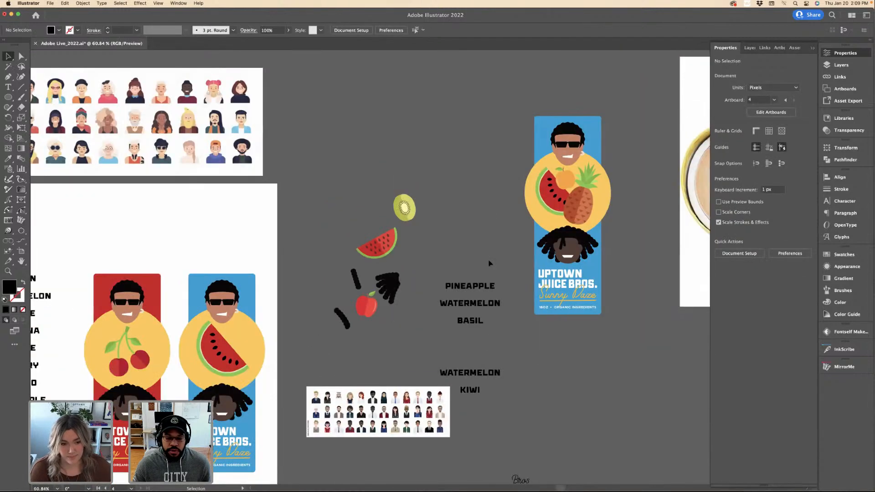
scroll(491, 263, left, 5)
scroll(490, 263, down, 2)
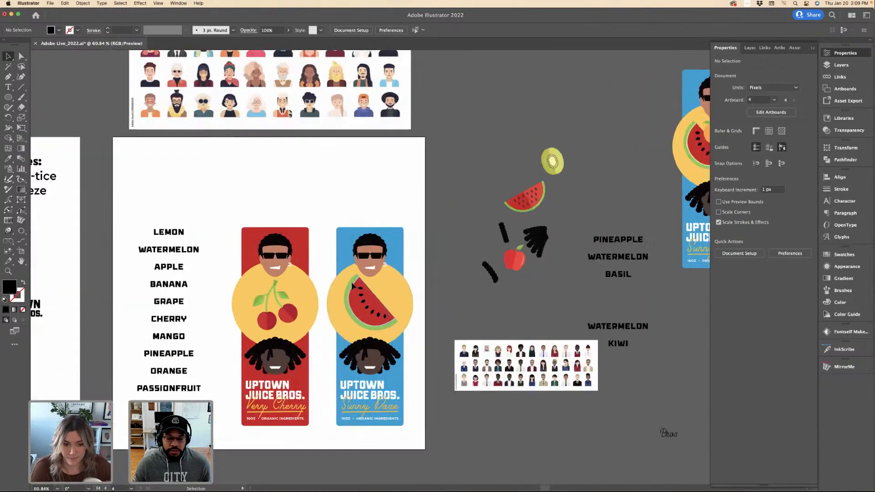
click(329, 199)
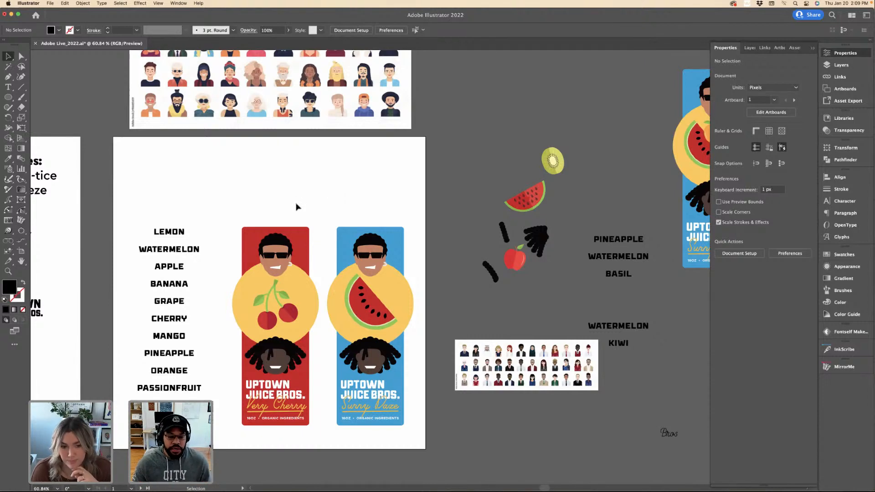
Compare the label grid's top row with the product names, flavour list and available fruit illustrations.
scroll(296, 207, down, 3)
scroll(297, 207, down, 10)
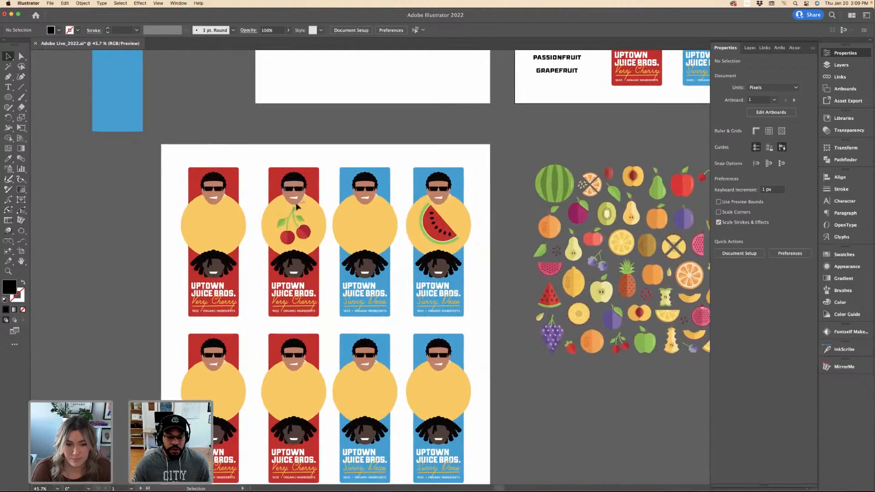
scroll(297, 206, down, 2)
click(326, 179)
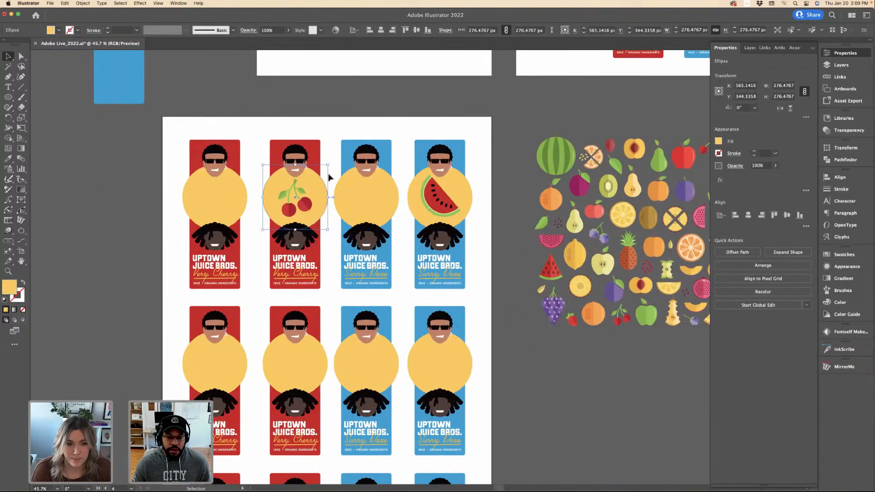
click(329, 178)
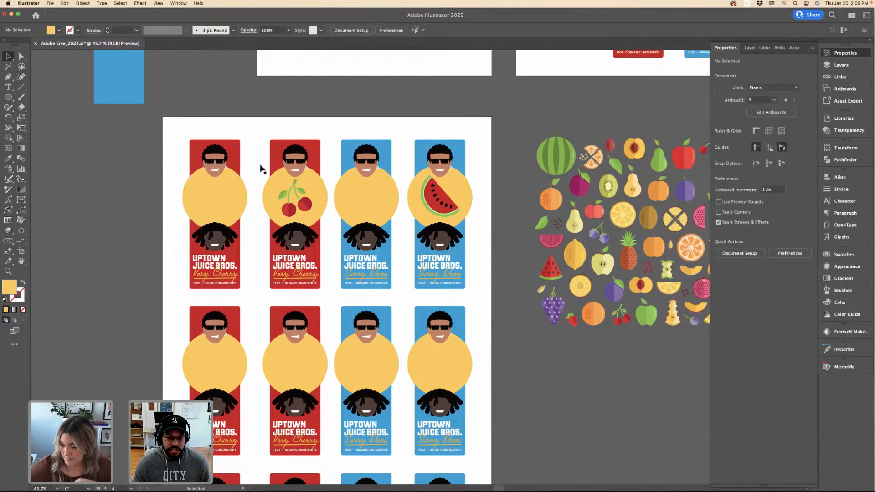
scroll(295, 237, down, 5)
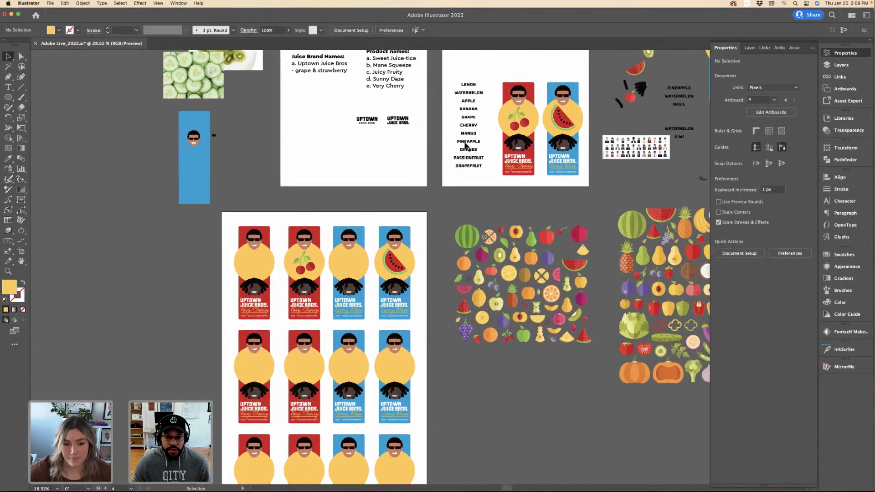
click(347, 263)
click(327, 274)
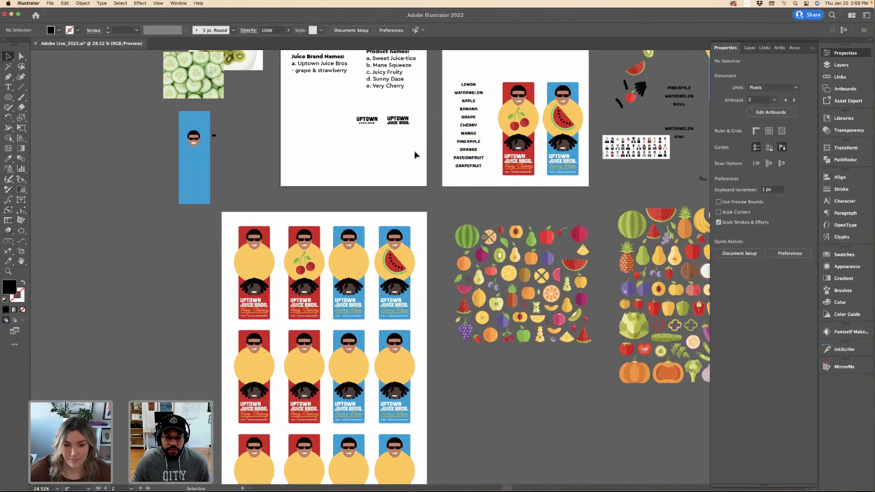
scroll(351, 241, down, 1)
scroll(347, 243, up, 5)
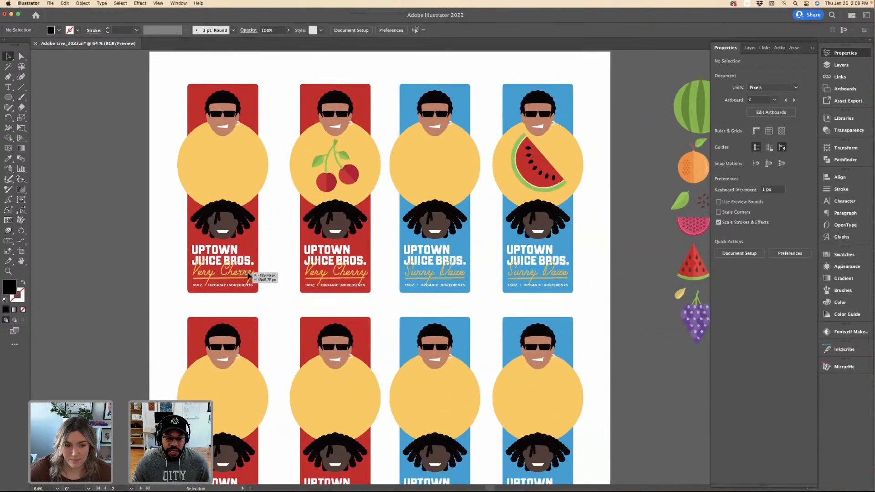
click(407, 278)
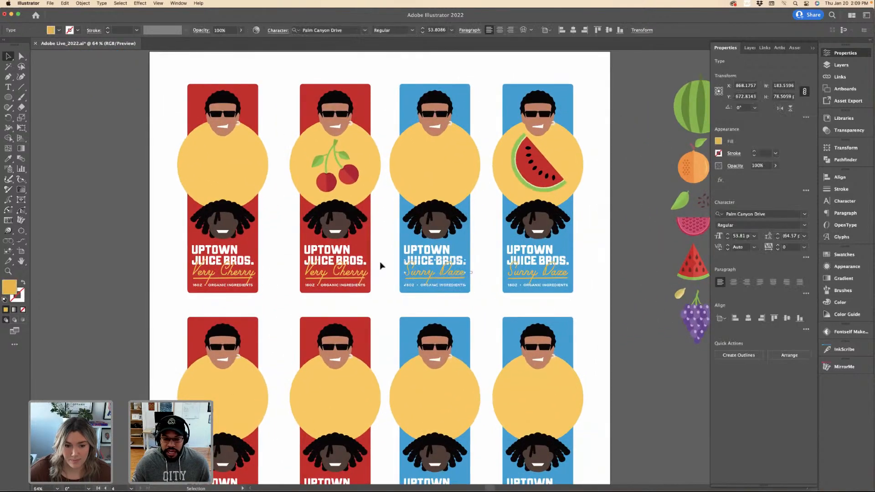
click(388, 275)
scroll(388, 275, down, 1)
scroll(388, 276, down, 4)
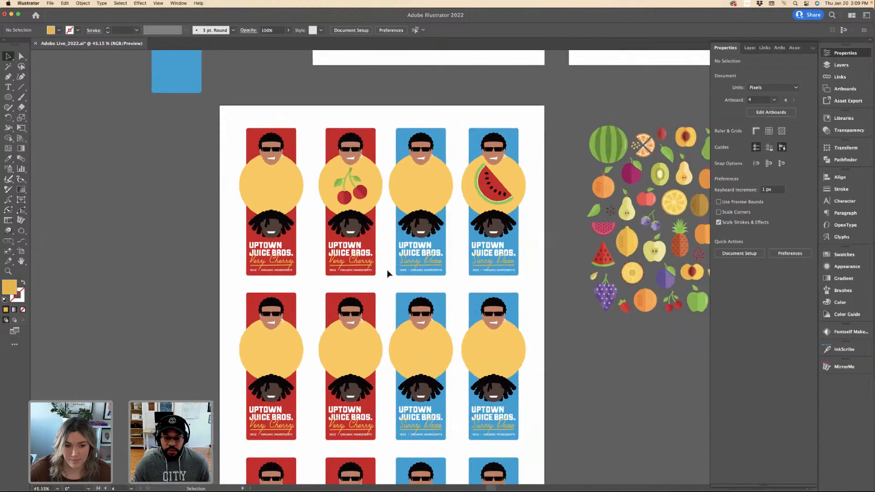
scroll(389, 273, up, 2)
scroll(383, 258, up, 10)
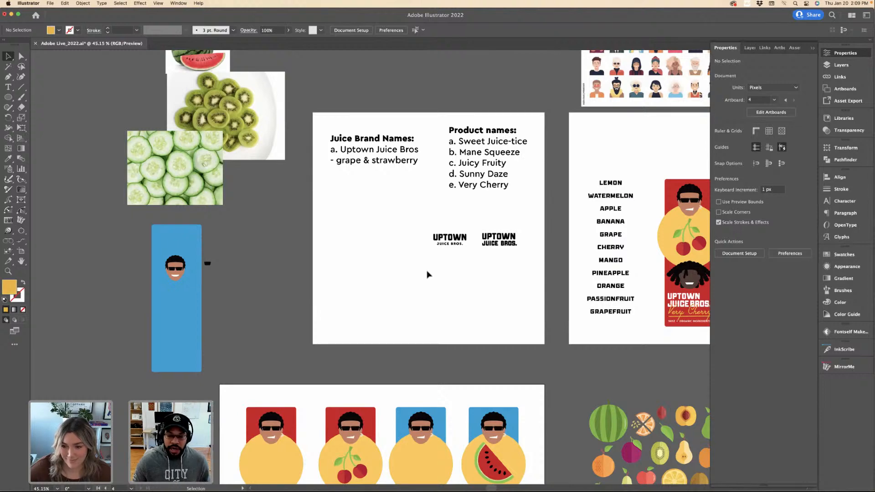
scroll(377, 268, down, 12)
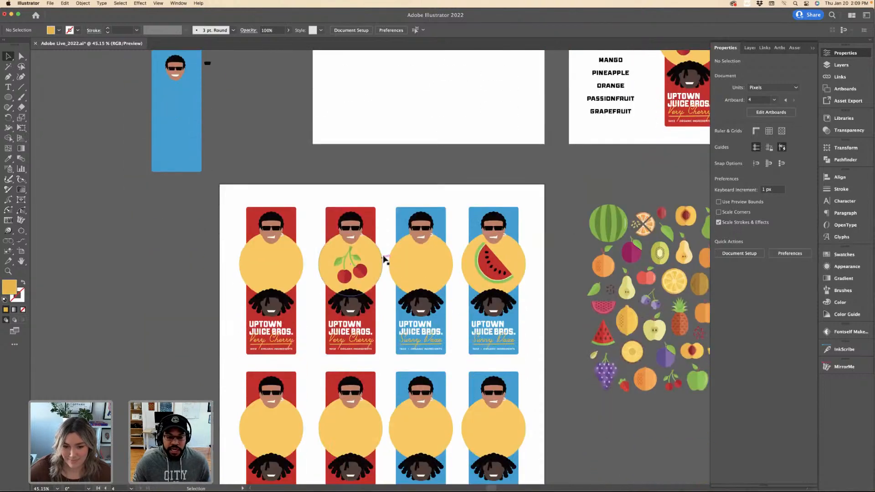
scroll(384, 255, down, 1)
scroll(385, 253, up, 3)
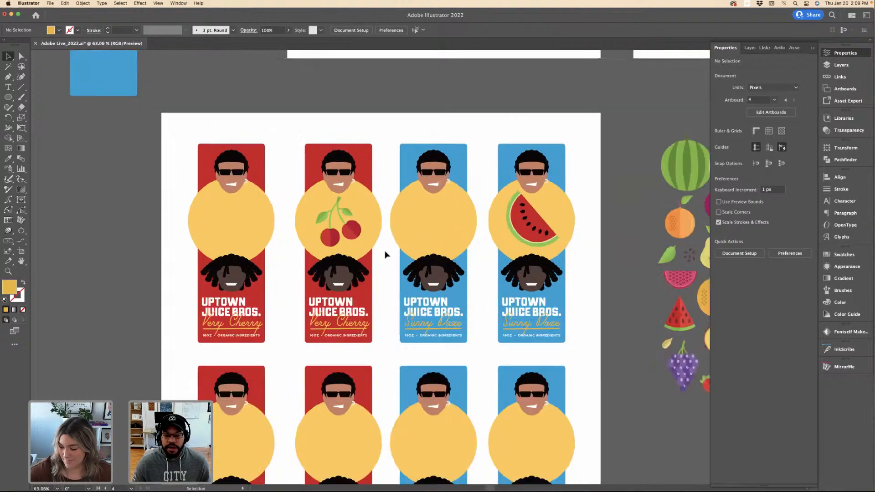
Paste the bananas onto the first top-row label's circle, enlarge them to about 212 by 221 px and rotate them to fit.
key(super+v)
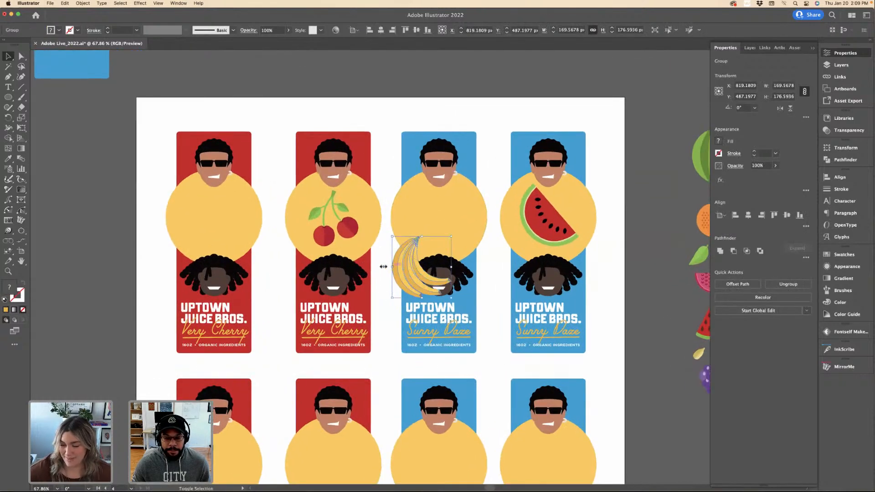
drag(384, 267, 188, 213)
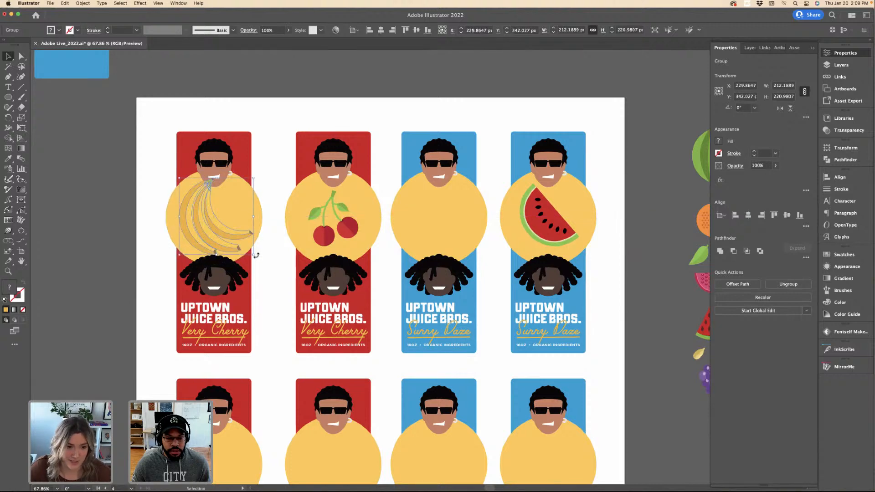
drag(254, 257, 245, 228)
key(a)
click(255, 191)
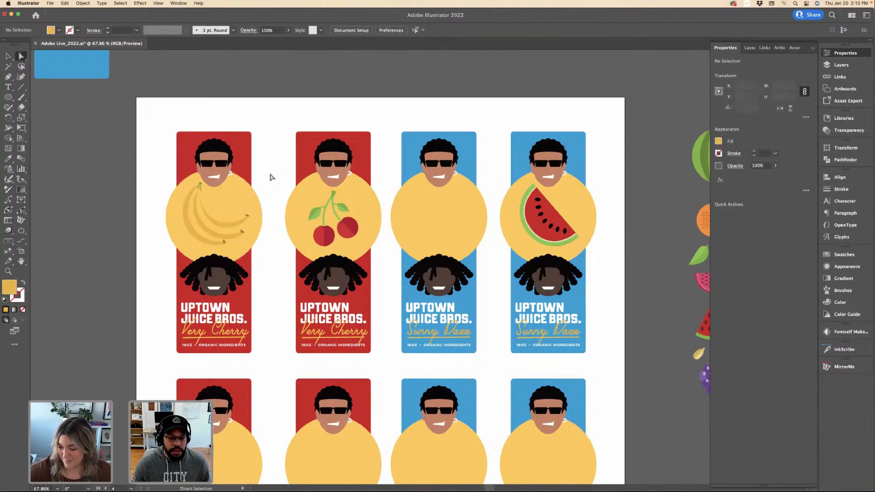
Recolour the first top-row label's red background rectangle with the yellow sampled from its circle.
click(247, 165)
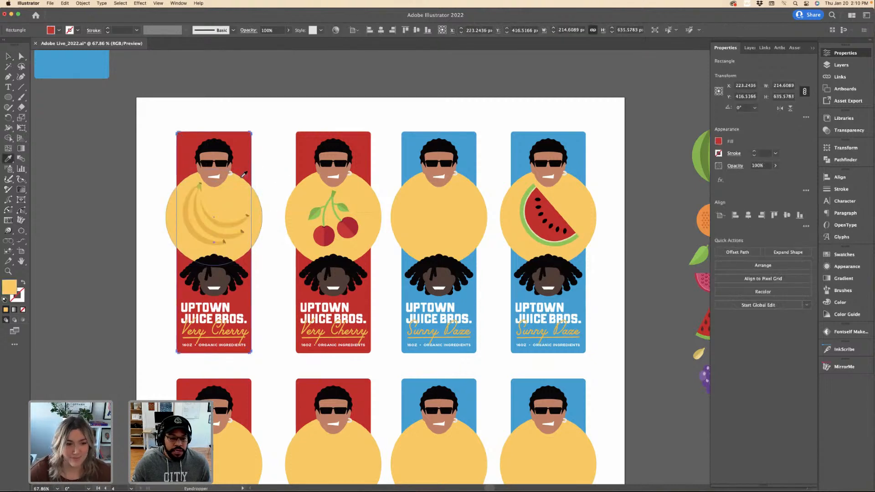
key(i)
click(242, 187)
key(a)
key(super+shift+a)
Recolour the circle behind the bananas with the green sampled from the watermelon rind on the fourth label.
click(240, 188)
key(i)
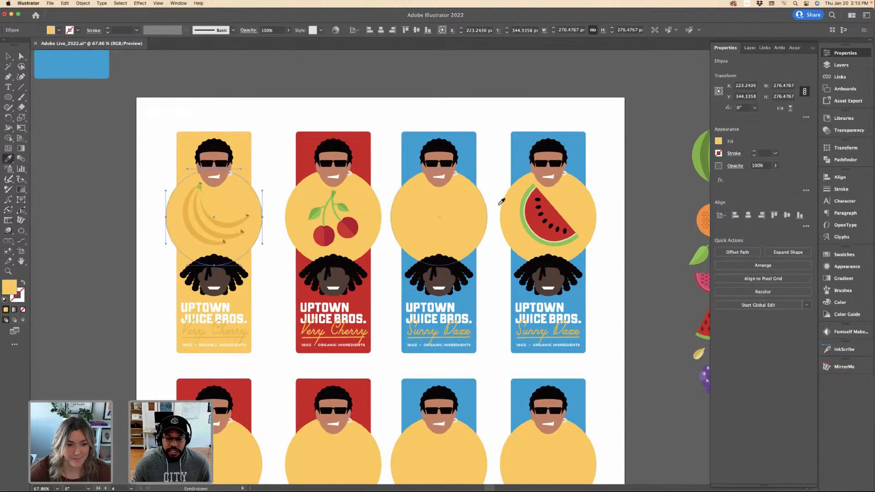
click(528, 190)
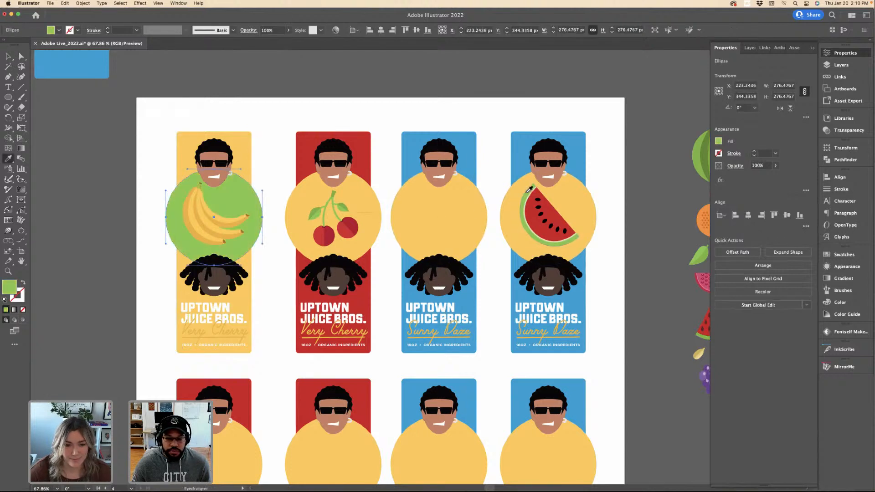
scroll(290, 174, down, 2)
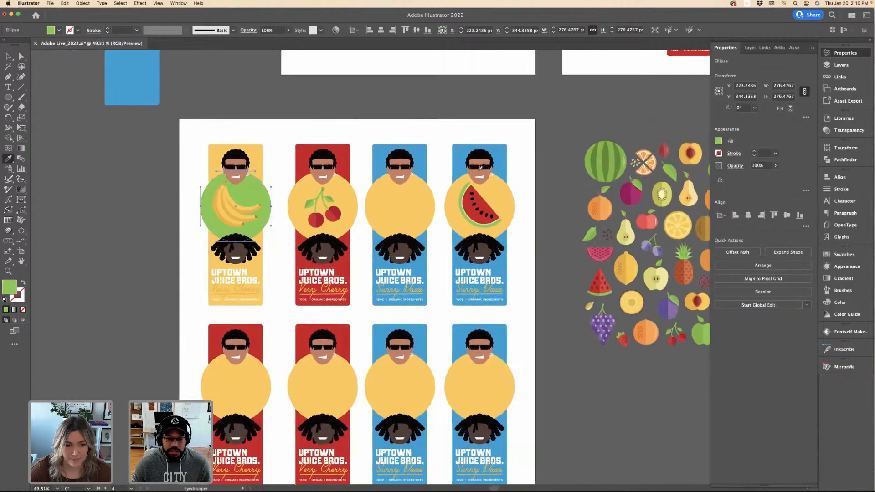
key(a)
click(274, 273)
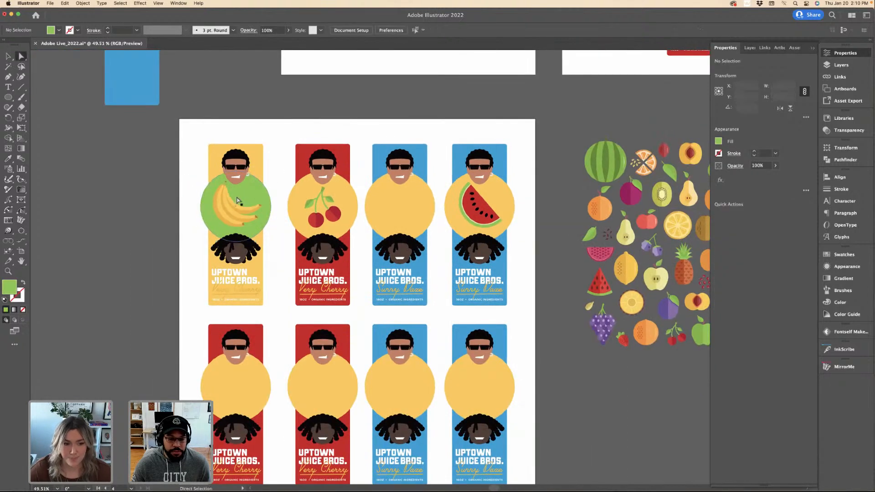
Compare the bananas on their green circle with the other labels in the top row.
scroll(228, 203, up, 3)
key(v)
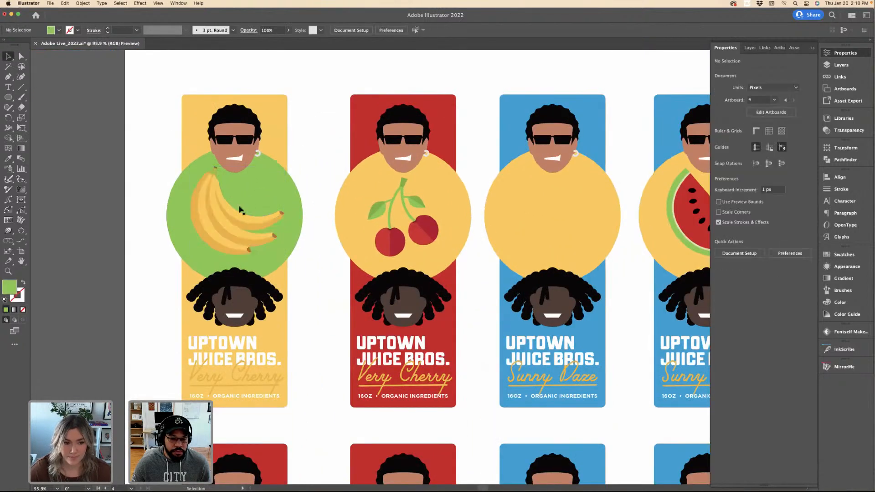
click(234, 213)
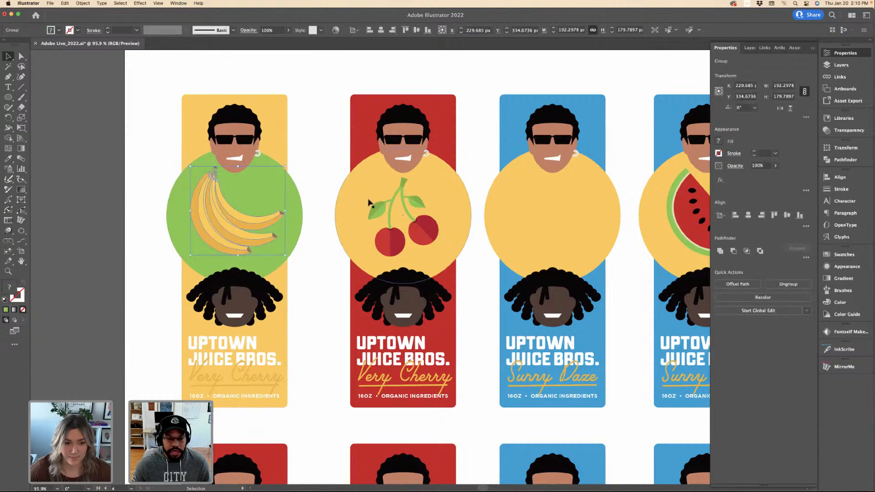
click(332, 184)
key(super+0)
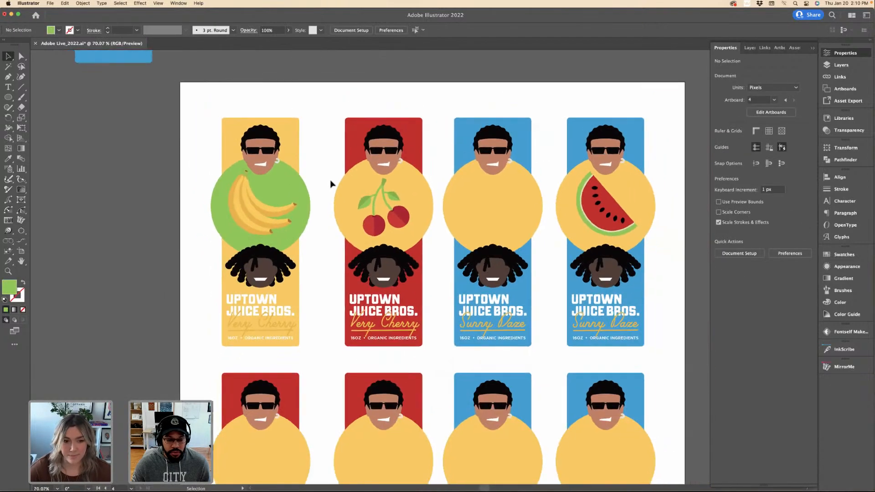
scroll(330, 182, right, 5)
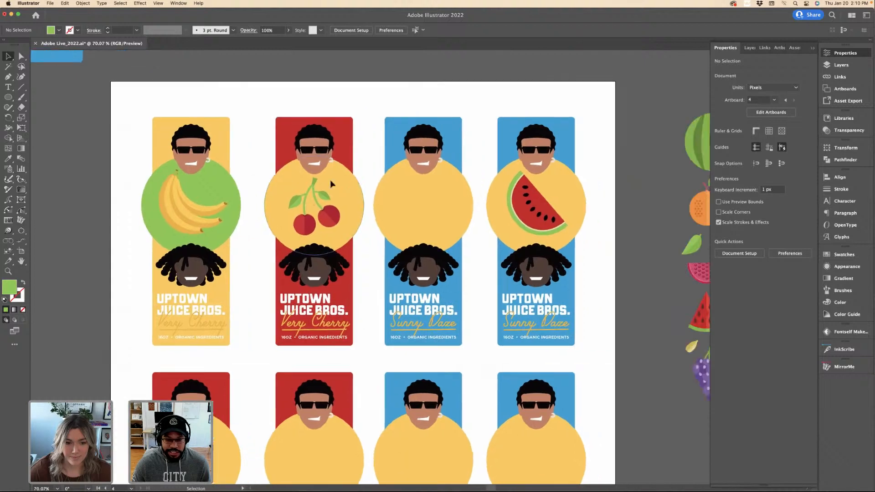
key(a)
scroll(360, 162, right, 3)
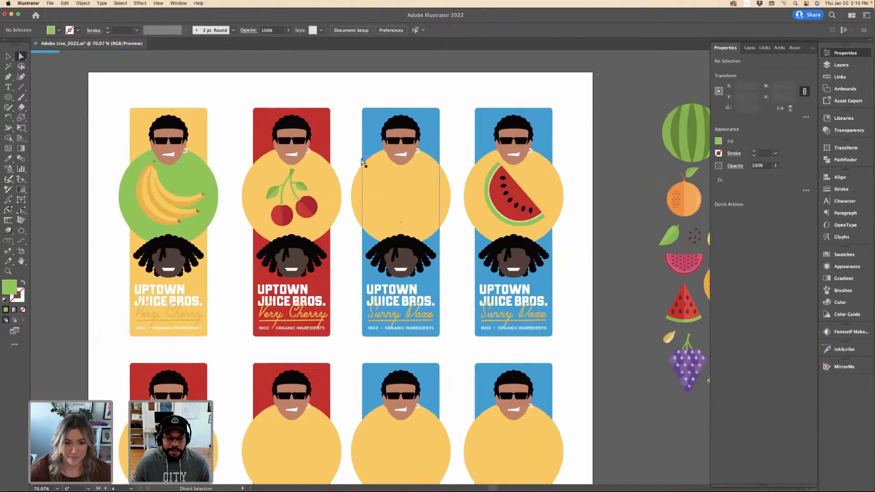
scroll(301, 169, down, 3)
Look through the fruit illustrations for another colour to sample for the circle behind the bananas.
click(246, 172)
scroll(245, 173, up, 1)
key(i)
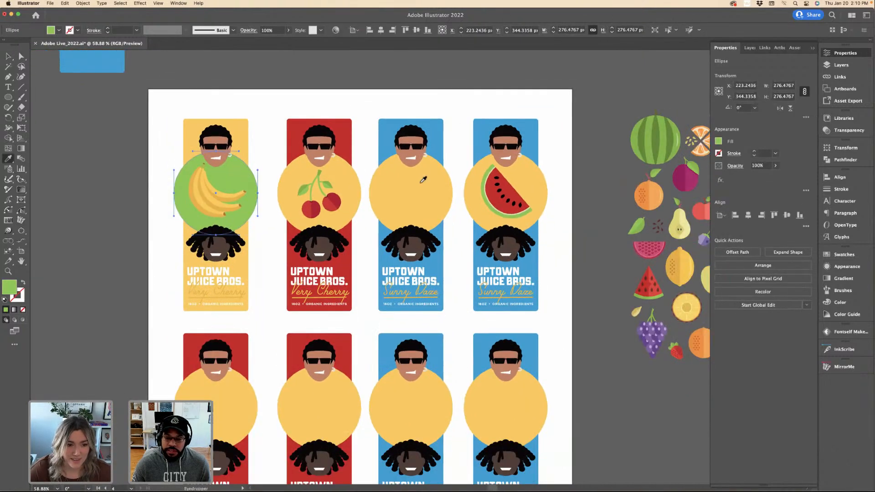
scroll(546, 193, right, 3)
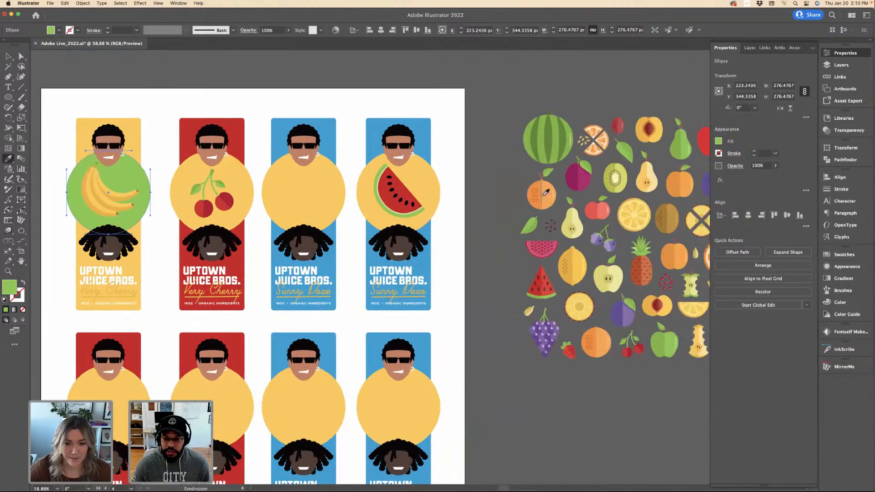
scroll(562, 239, right, 2)
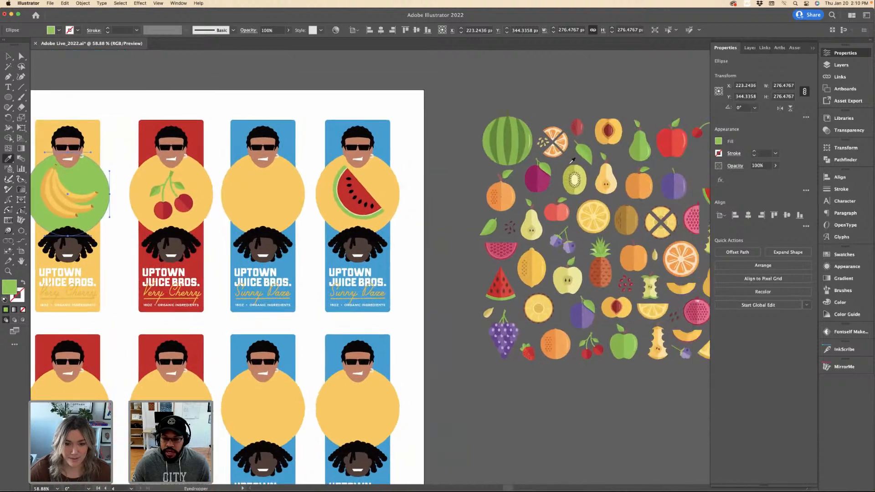
key(v)
click(434, 142)
Recolour the circle behind the bananas with the blue sampled from the third label's background.
scroll(434, 142, left, 6)
key(a)
click(267, 157)
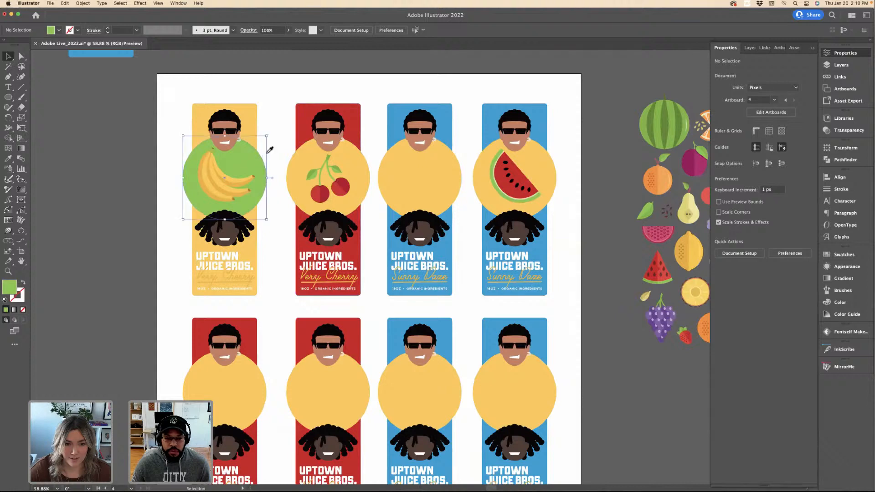
key(i)
click(393, 117)
key(a)
click(281, 115)
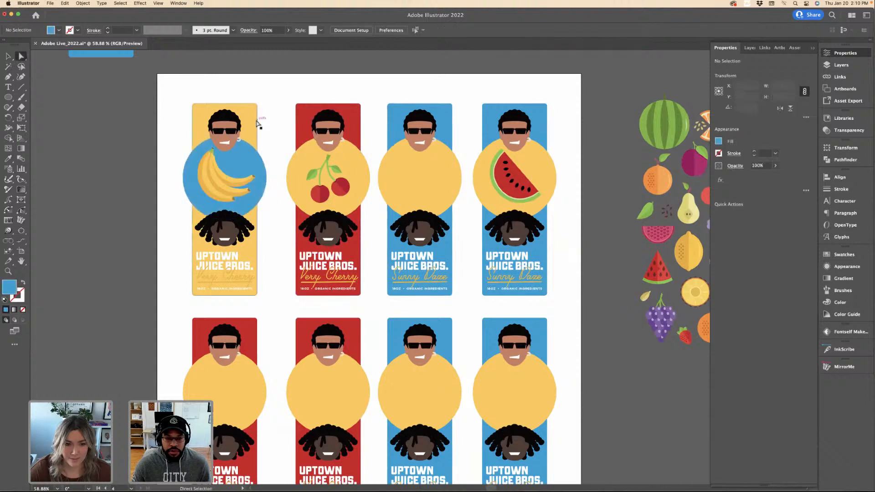
click(256, 125)
click(257, 127)
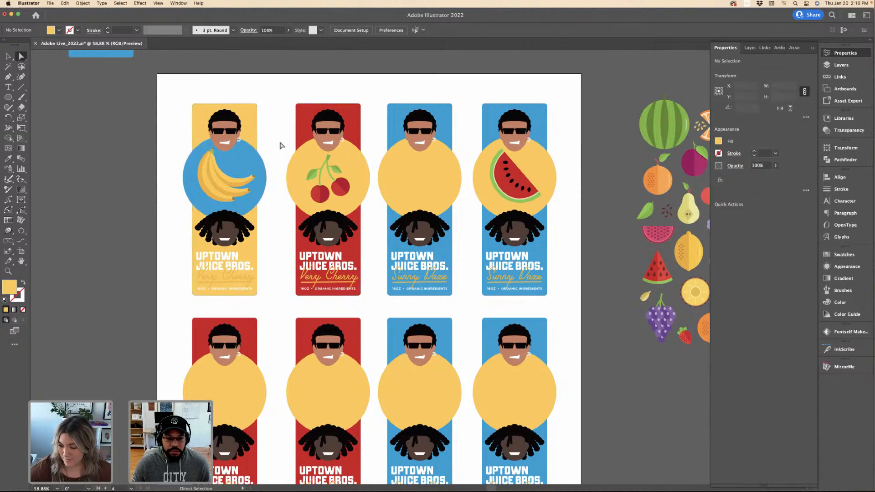
Check the flavour lettering on the yellow banana label against the neighbouring top-row labels.
click(249, 277)
key(super+equal)
key(v)
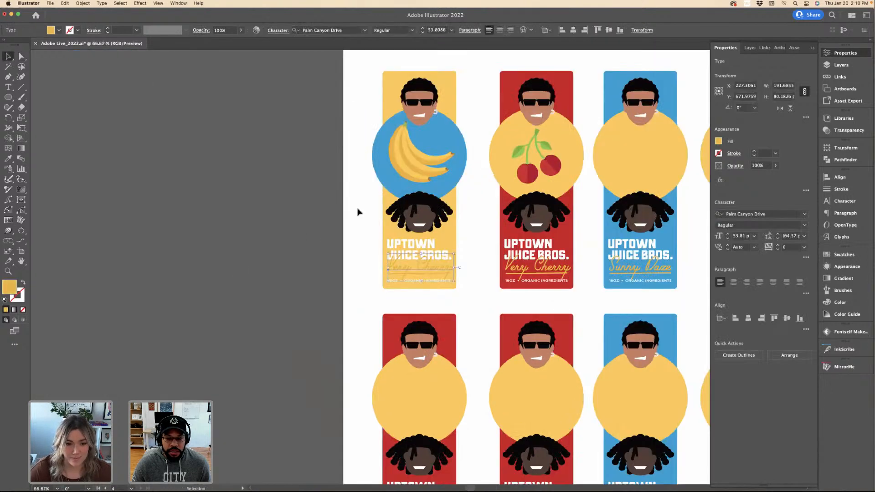
click(357, 211)
scroll(357, 211, right, 4)
scroll(385, 204, right, 10)
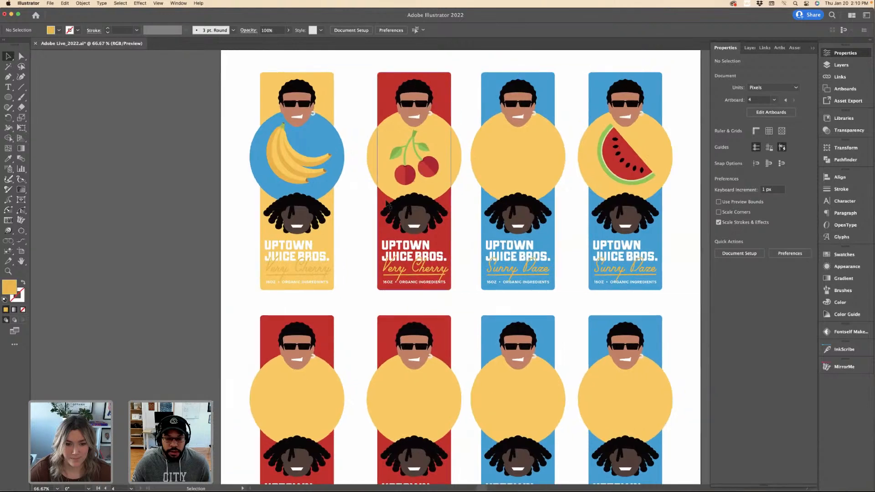
scroll(384, 168, up, 2)
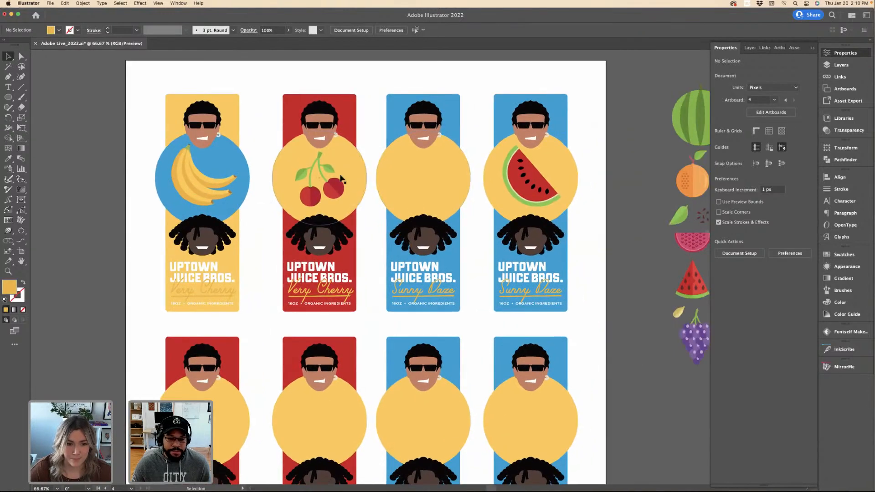
Bring the half-round watermelon slice to the fourth top-row label and move that label's original wedge off the artboard.
scroll(343, 173, down, 2)
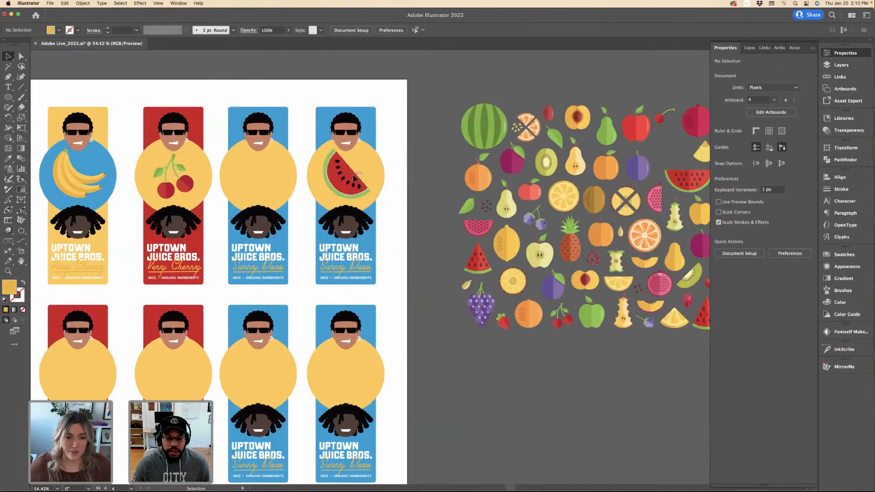
click(686, 180)
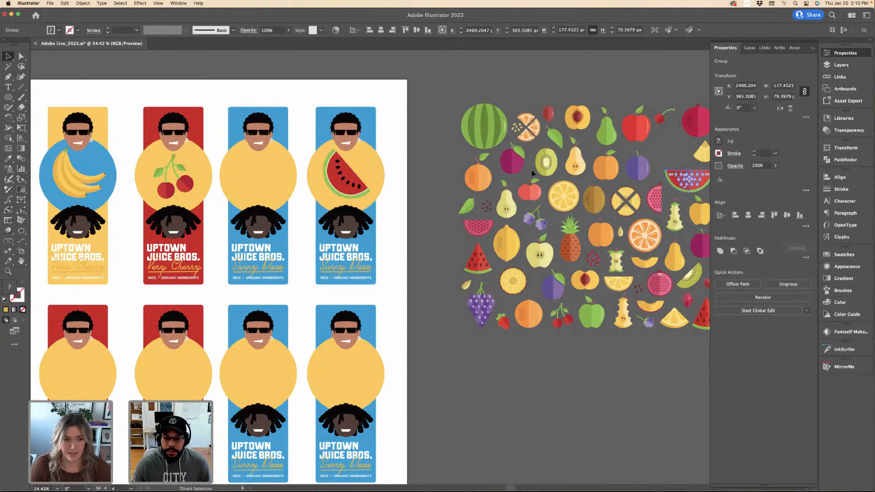
click(353, 183)
scroll(354, 183, up, 5)
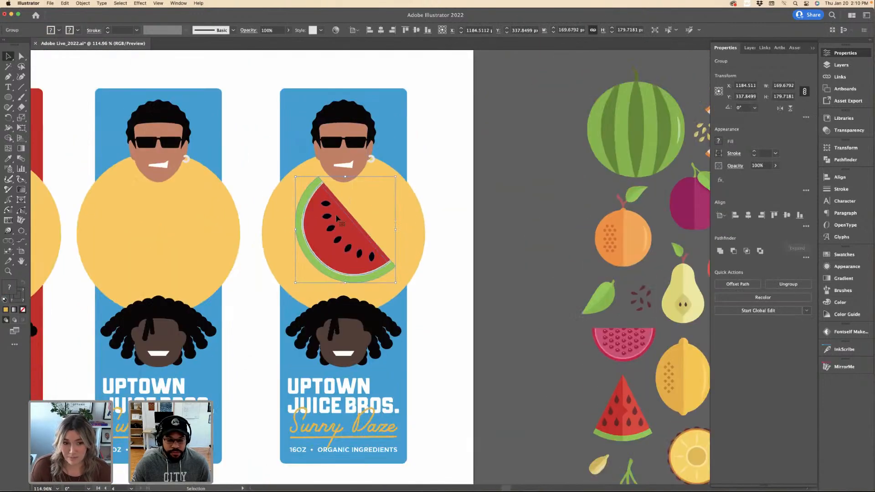
drag(337, 219, 515, 220)
click(477, 120)
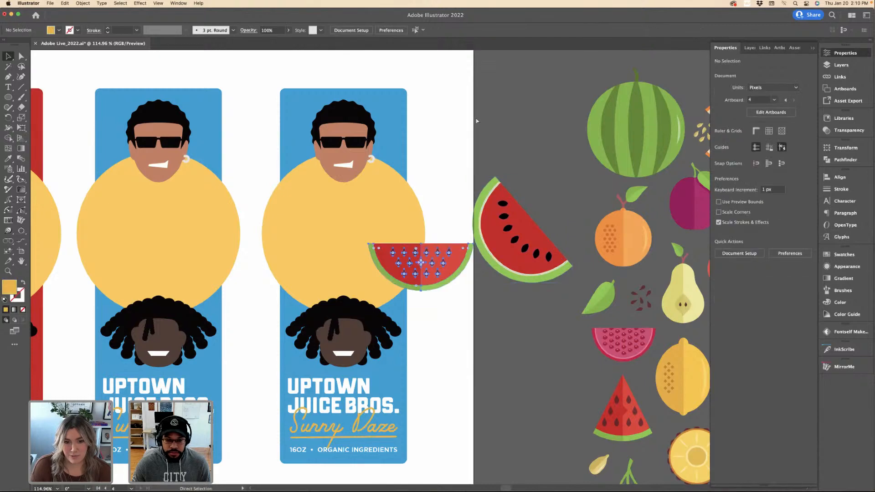
Centre the half-round watermelon slice horizontally in the fourth label's circle and enlarge it to about 191 by 86 px.
drag(444, 255, 367, 246)
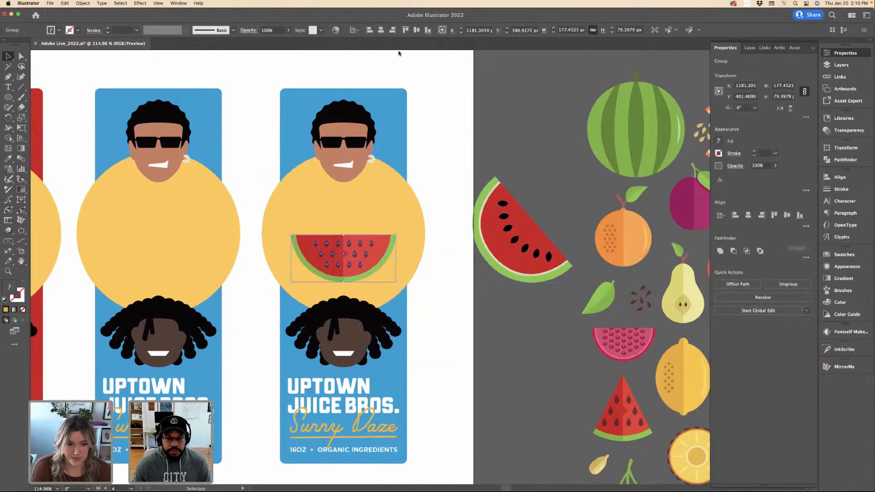
shift+click(391, 112)
click(440, 111)
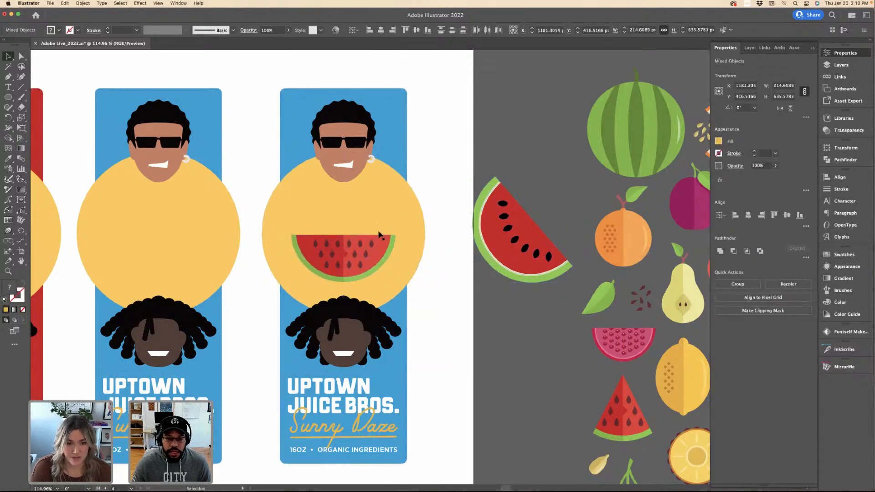
click(346, 228)
click(346, 235)
drag(346, 235, 352, 248)
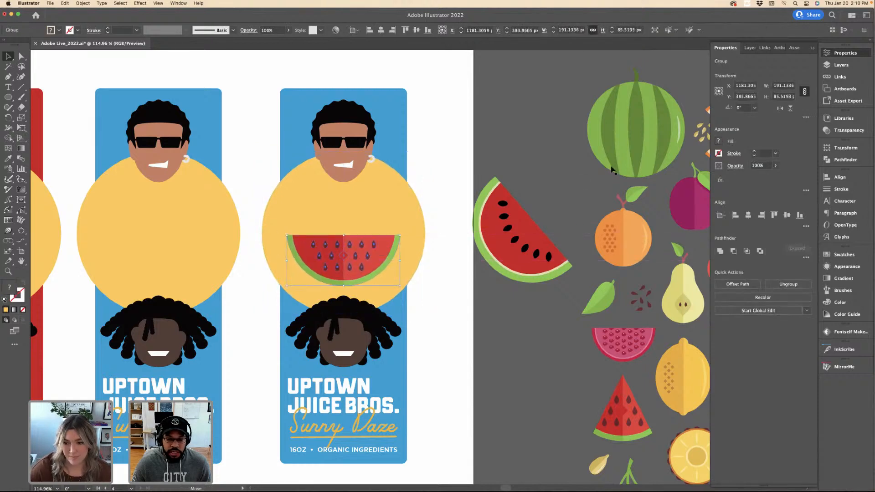
Move the whole watermelon onto the fourth label's circle, scale it down to fit inside and offset it from the slice.
drag(638, 142, 331, 236)
drag(329, 177, 337, 183)
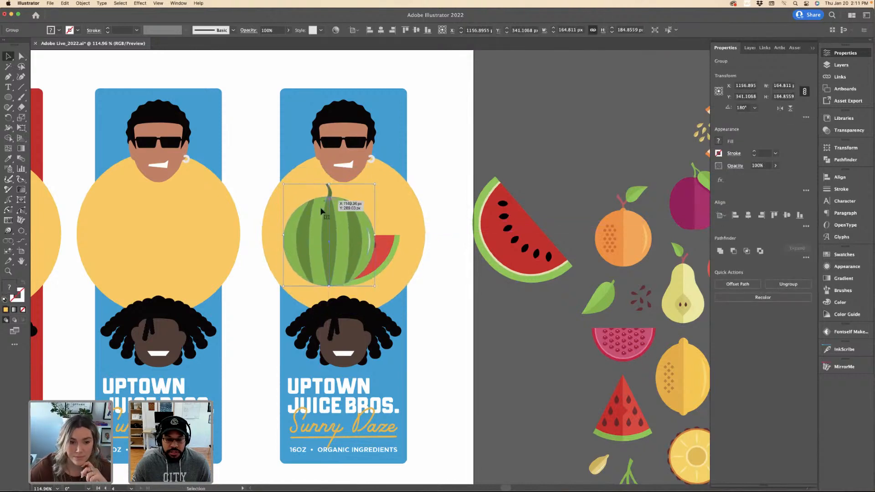
drag(335, 215, 361, 256)
Bring the half-round slice in front of the whole watermelon and align the bottom edges of both fruits.
click(387, 246)
key(ctrl+x)
key(ctrl+f)
shift+click(340, 234)
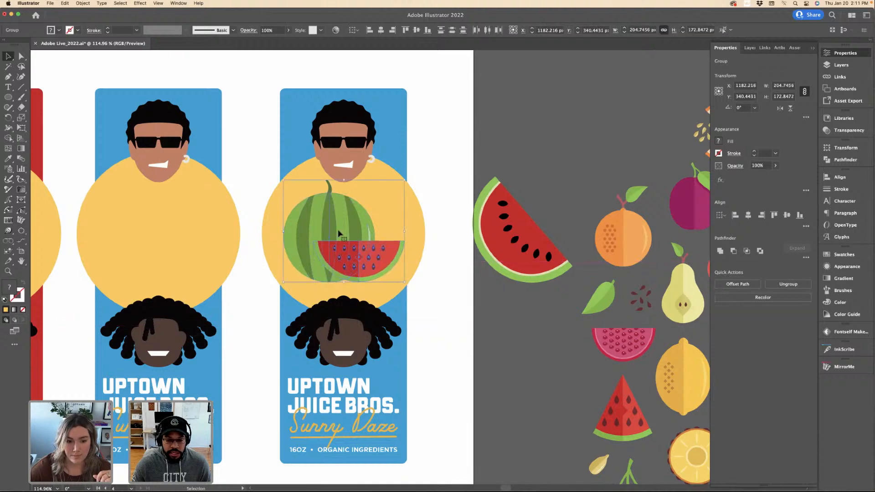
click(431, 32)
click(447, 281)
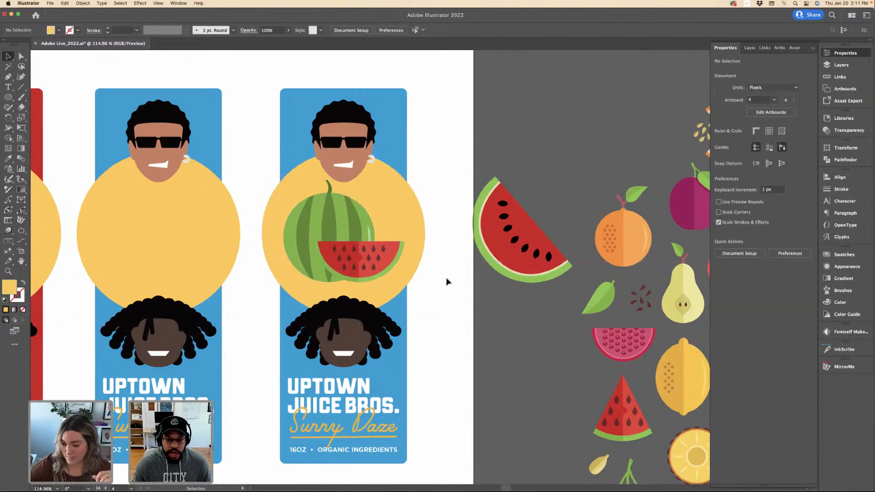
Recolour the left half of the slice's rind with the lighter green sampled from its right half.
key(super+equal)
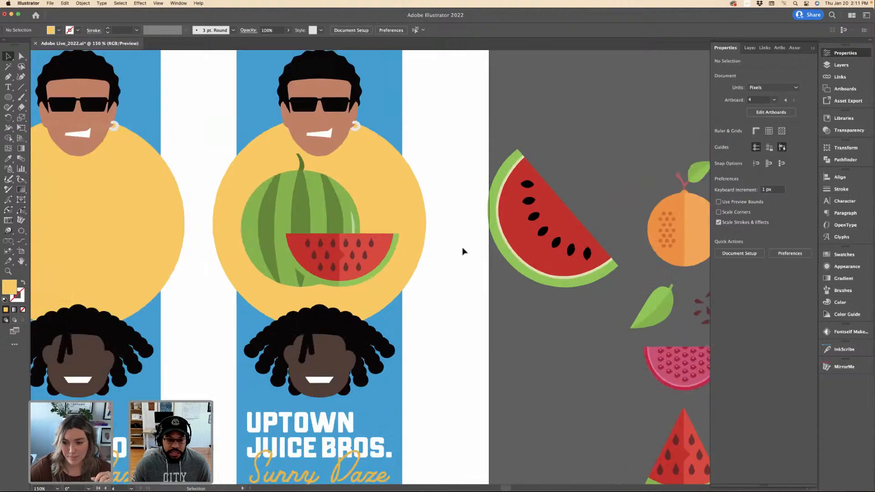
scroll(476, 247, left, 3)
click(388, 285)
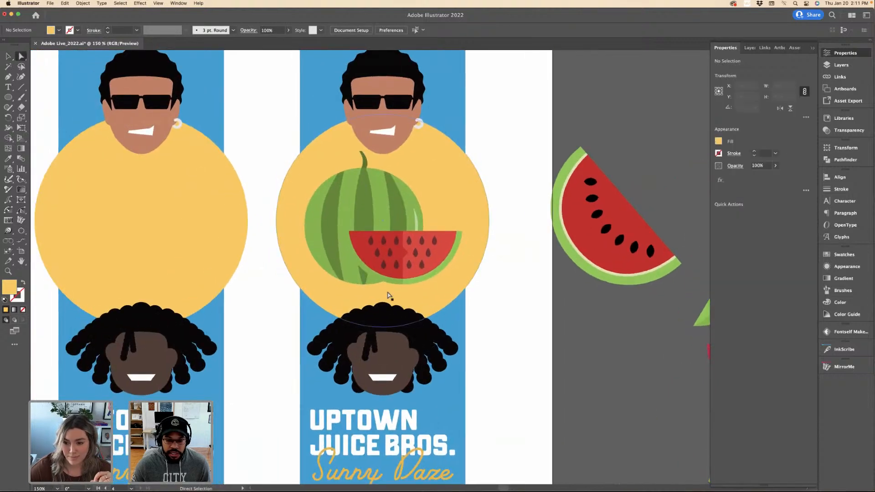
key(i)
click(409, 276)
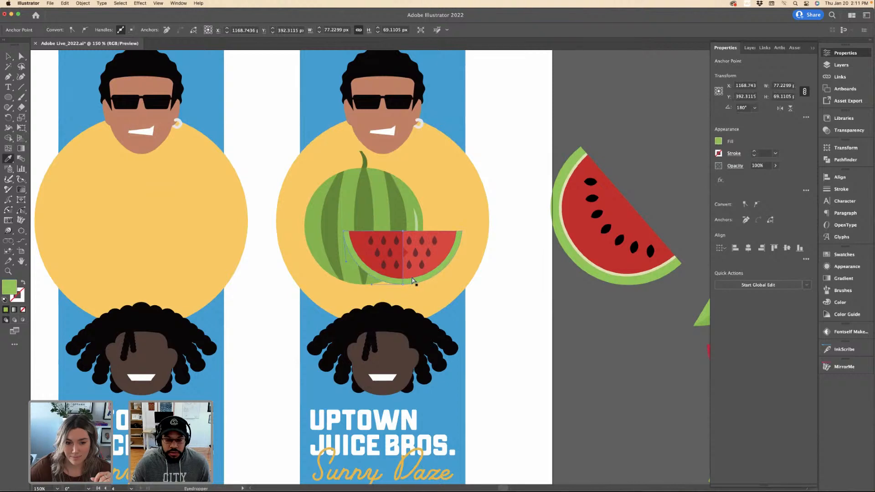
key(a)
click(494, 160)
Try recolouring the left half of the slice's flesh and its central diamond with the lighter red of the right half.
scroll(403, 254, up, 5)
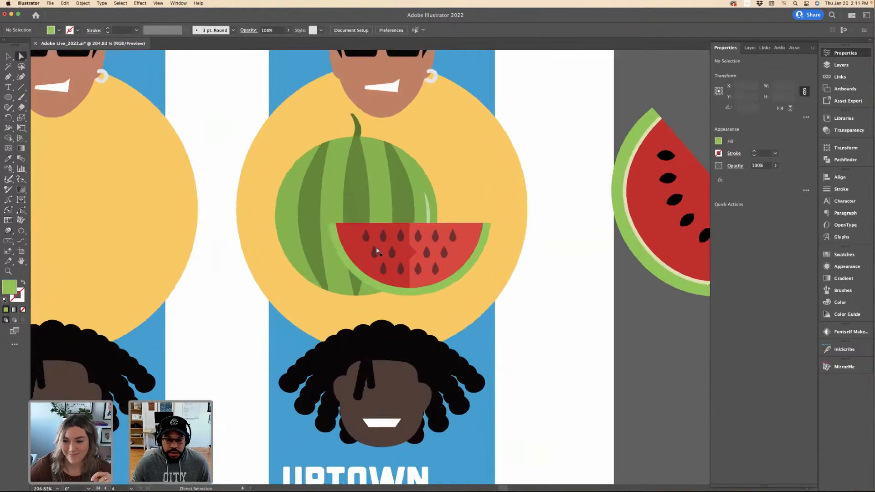
click(361, 228)
key(i)
click(447, 221)
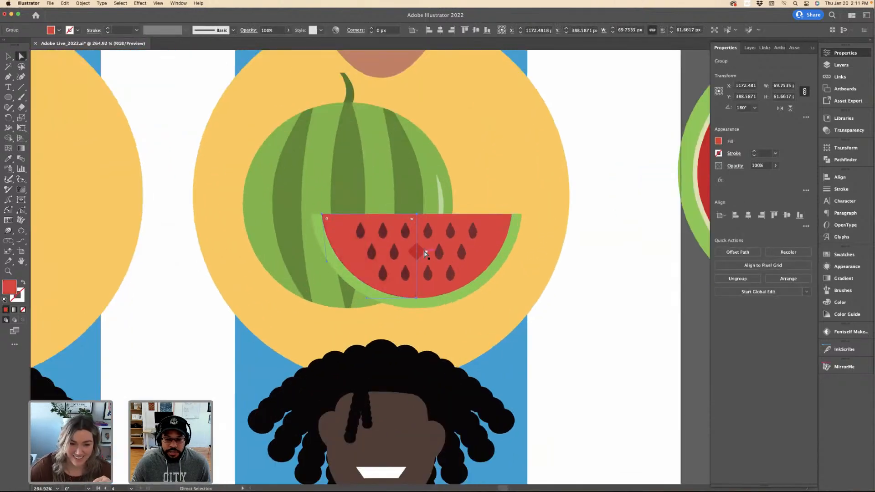
super+click(417, 251)
click(423, 238)
key(a)
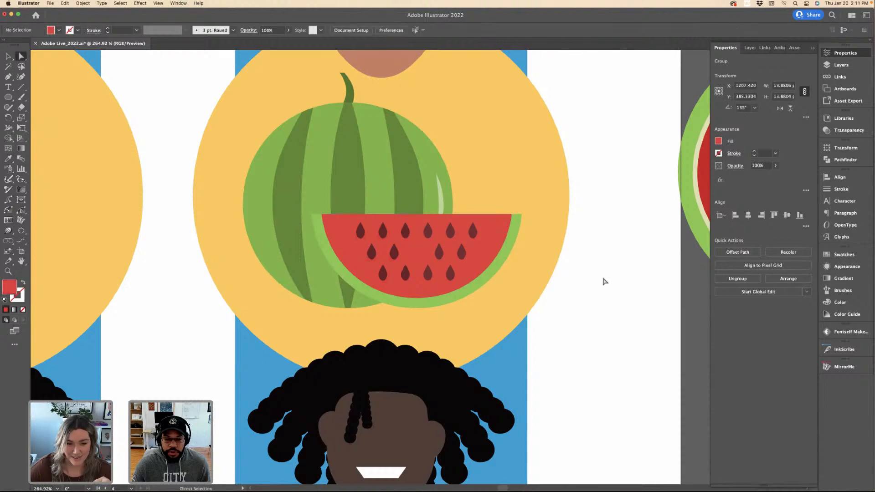
Undo the lighter red and recolour the right half of the slice's flesh with the darker red of its left half.
scroll(604, 278, down, 3)
scroll(604, 279, right, 2)
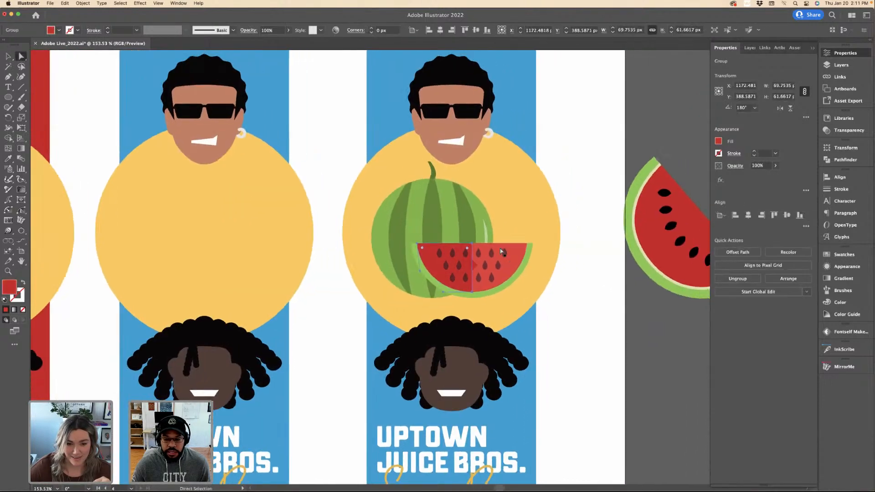
scroll(507, 250, up, 3)
click(507, 250)
key(i)
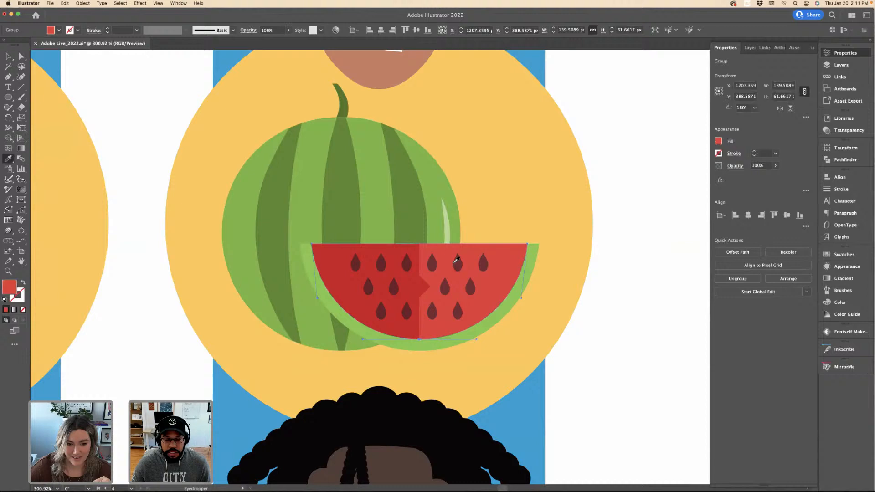
click(423, 278)
key(a)
click(610, 220)
scroll(620, 218, down, 2)
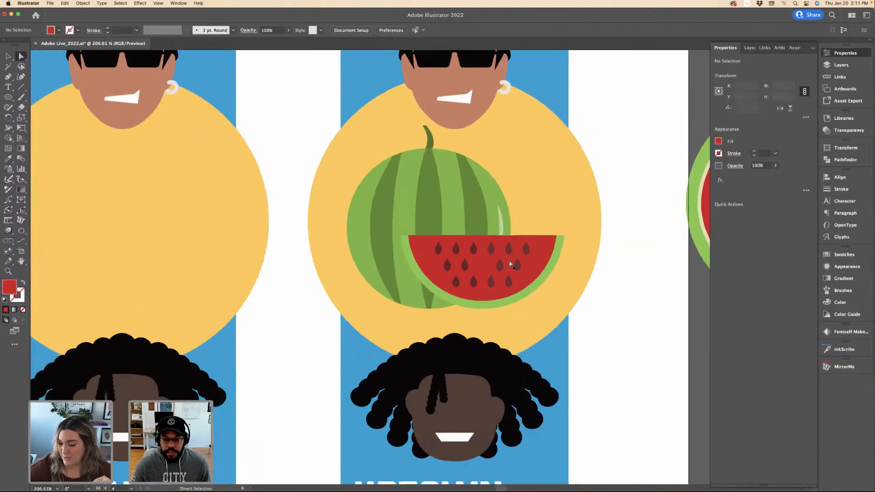
Place a copy of a middle-row seed over the red diamond in the centre of the watermelon slice.
scroll(514, 269, right, 2)
scroll(501, 270, down, 3)
key(v)
scroll(476, 271, up, 3)
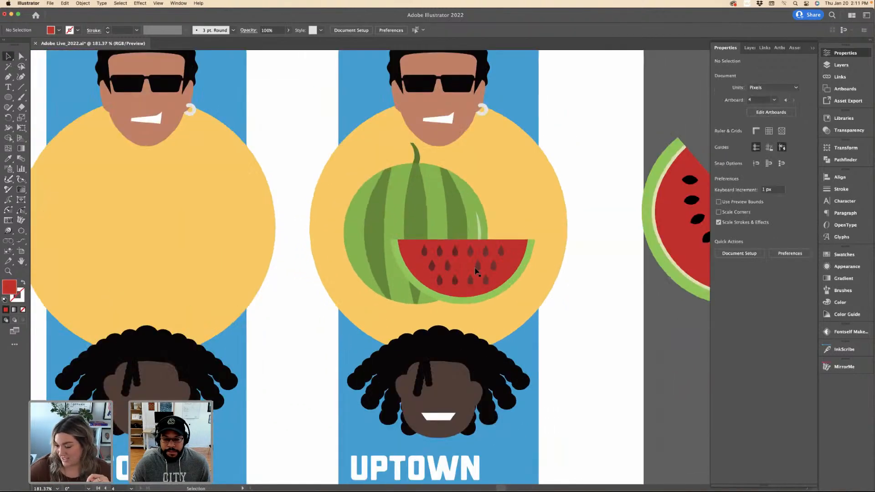
scroll(475, 271, up, 3)
double_click(492, 262)
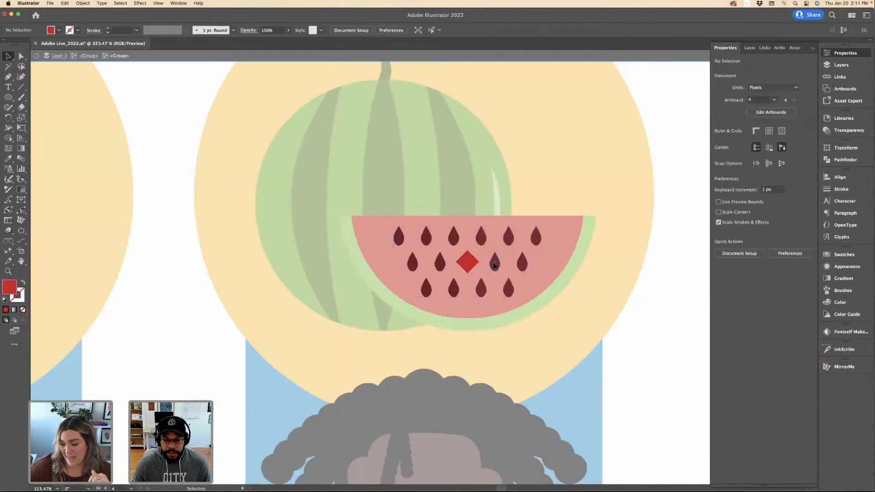
click(495, 267)
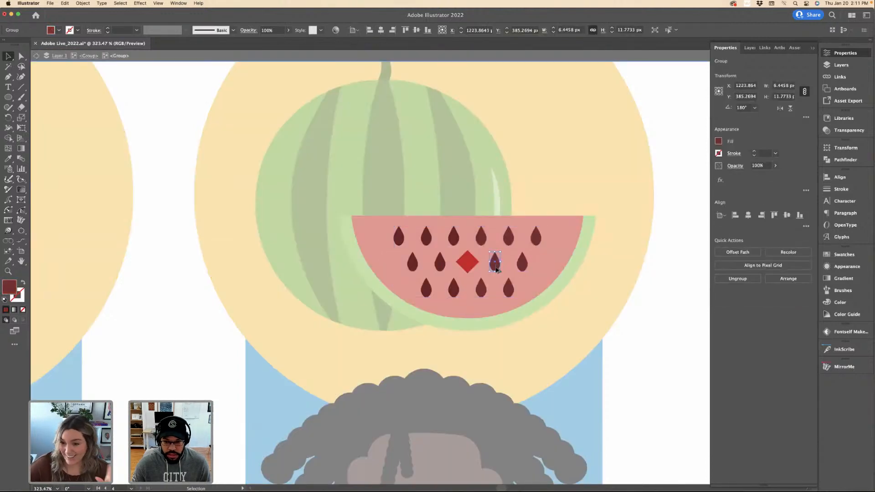
mouse_move(496, 270)
mouse_down()
mouse_move(471, 268)
mouse_move(483, 279)
mouse_up()
scroll(469, 269, up, 5)
scroll(482, 278, down, 5)
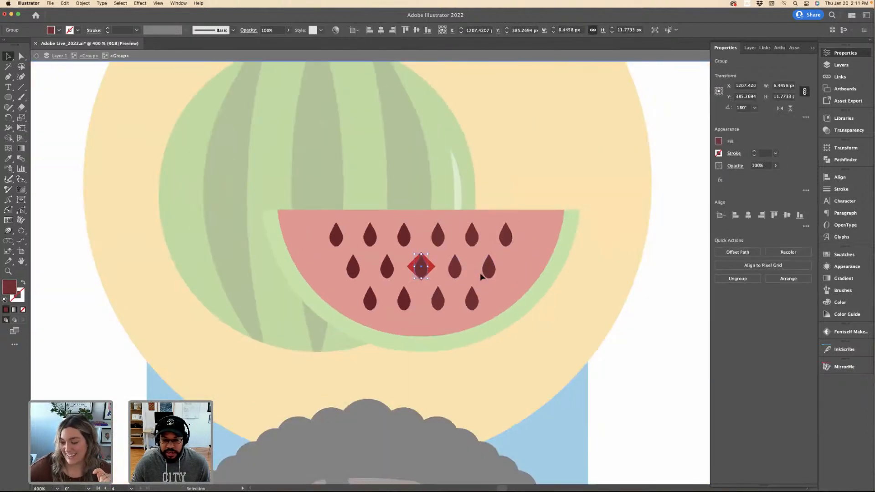
scroll(601, 274, down, 3)
double_click(601, 274)
Replace the flavour name on the yellow banana label with "Banana Ya".
scroll(514, 268, down, 5)
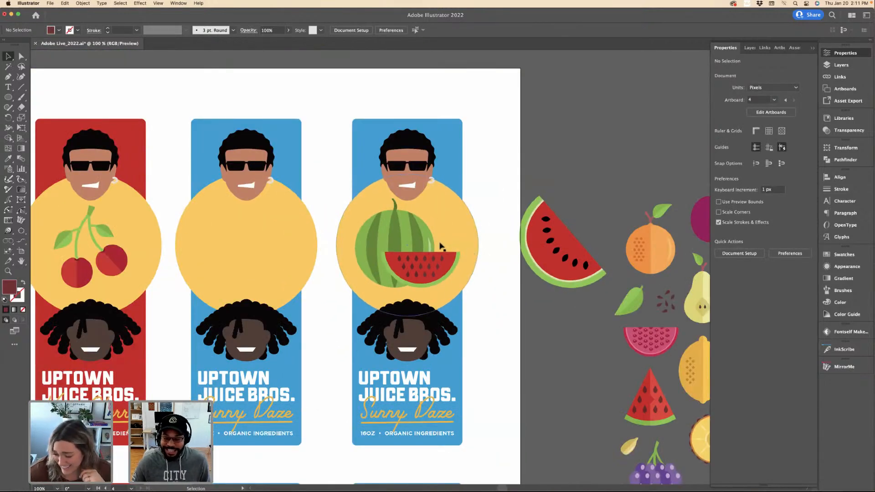
scroll(407, 235, down, 3)
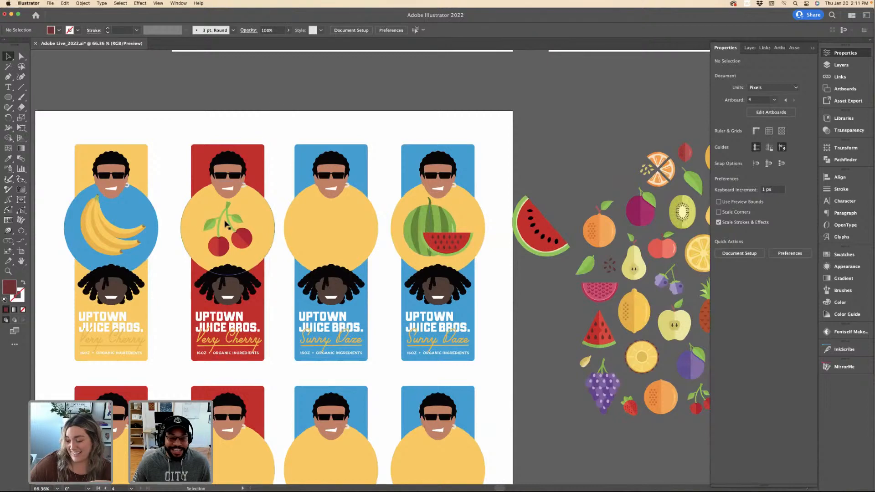
scroll(273, 176, left, 5)
scroll(274, 176, down, 2)
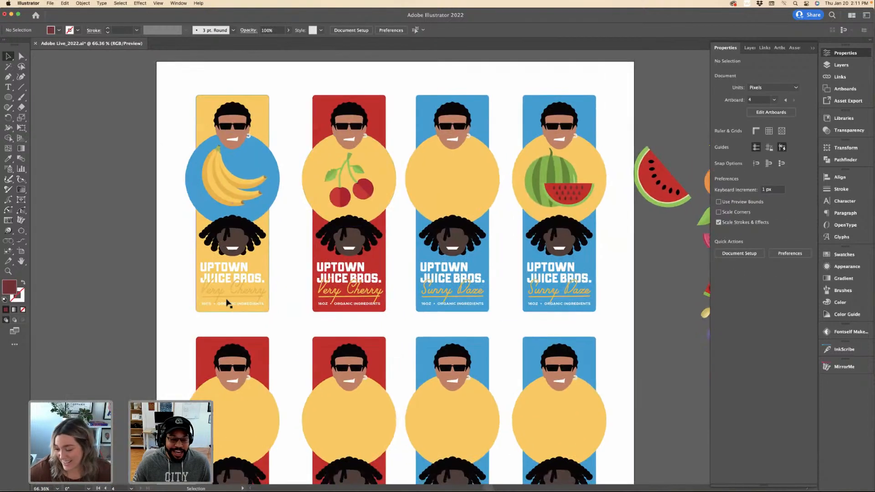
scroll(231, 287, up, 3)
click(228, 292)
triple_click(227, 292)
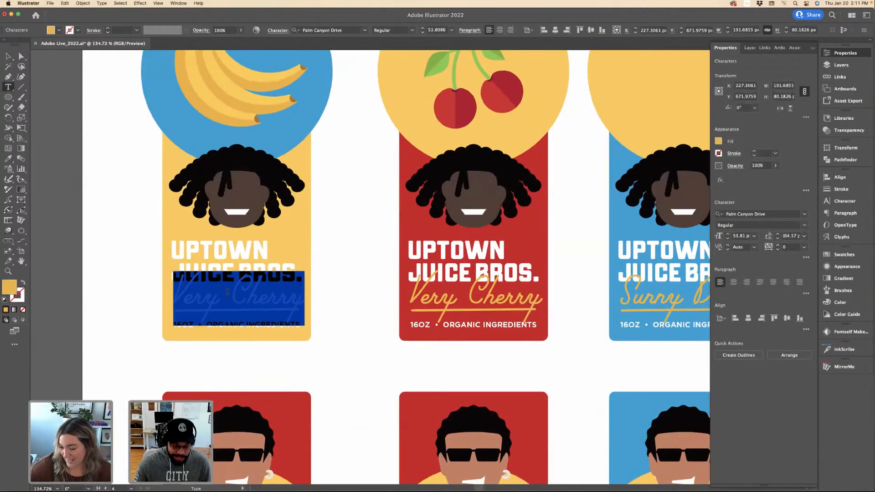
text(Bann)
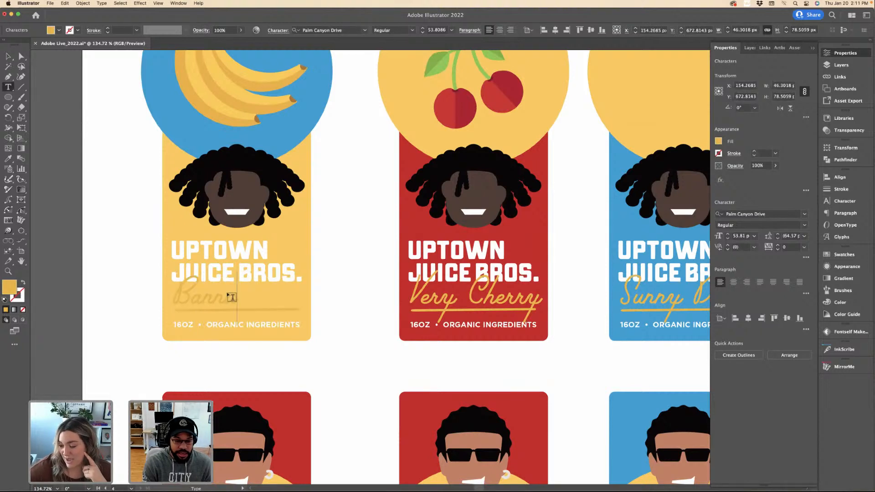
text(na)
text( Ya)
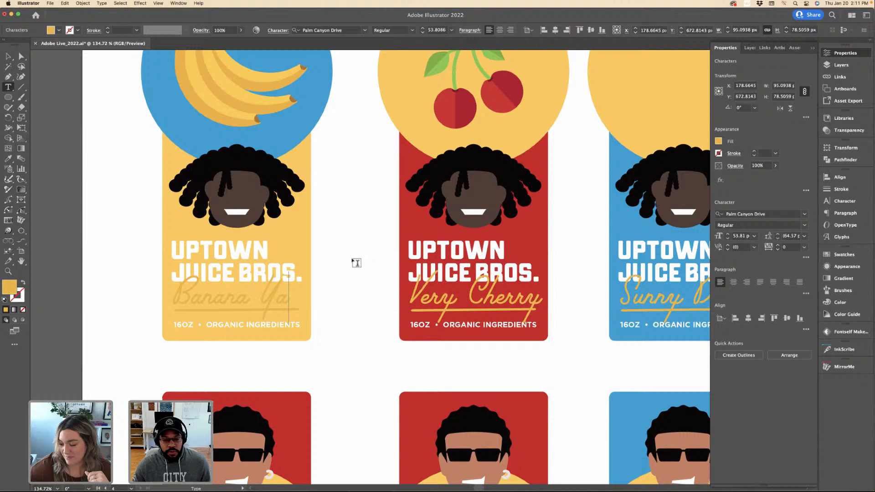
Replace the flavour name on the first label of the second row with "Mango Tango".
scroll(356, 263, down, 3)
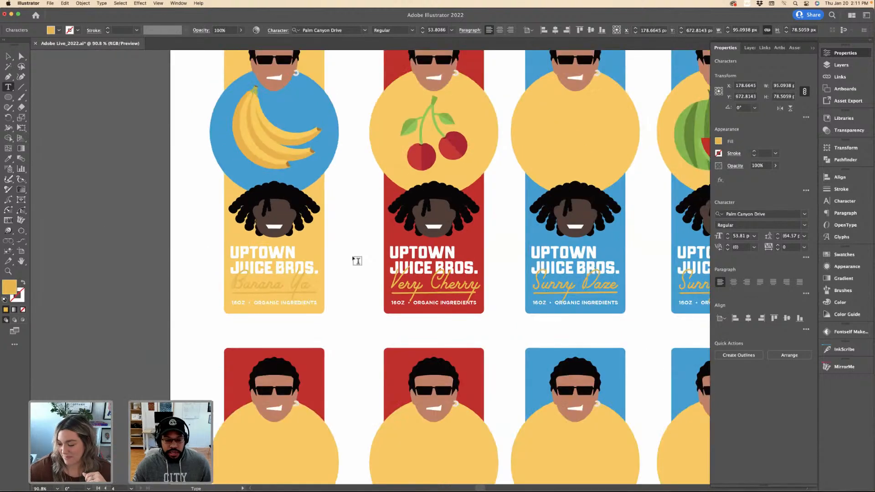
scroll(357, 258, down, 5)
triple_click(283, 407)
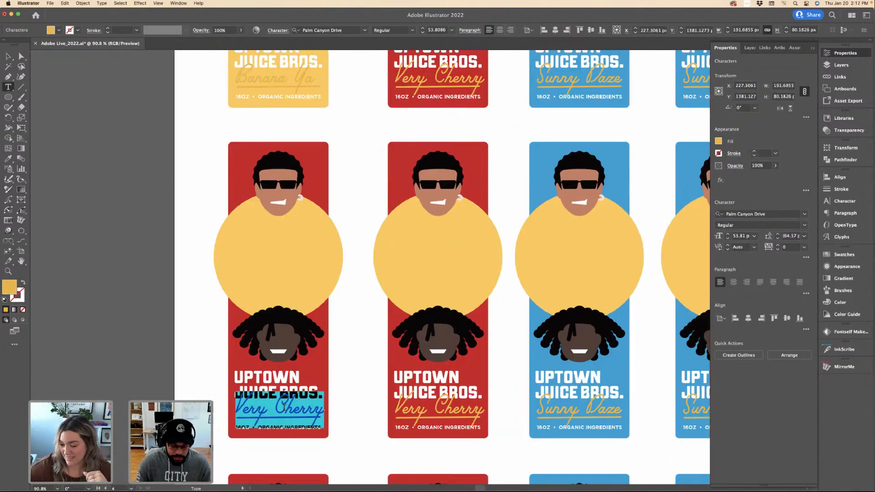
text(Marg)
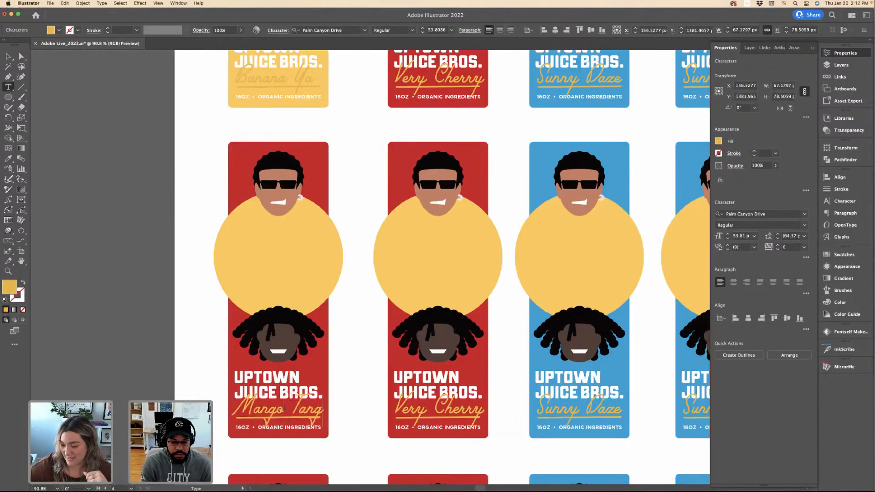
click(9, 57)
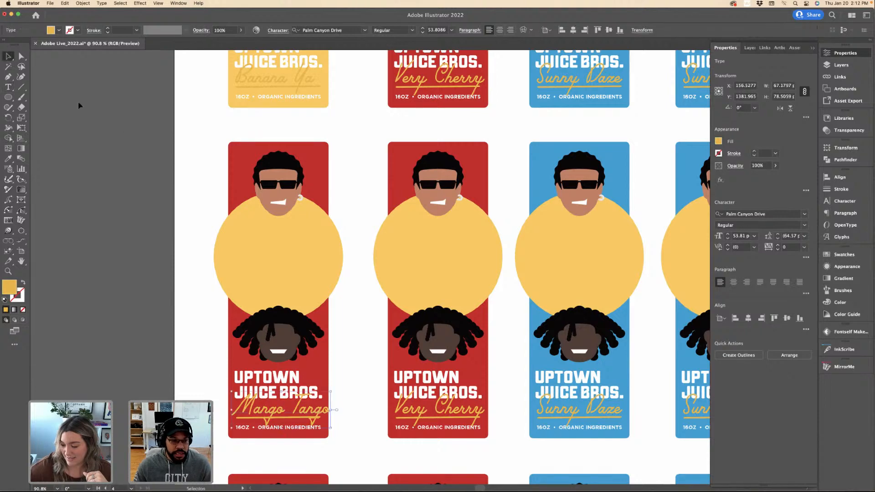
click(342, 374)
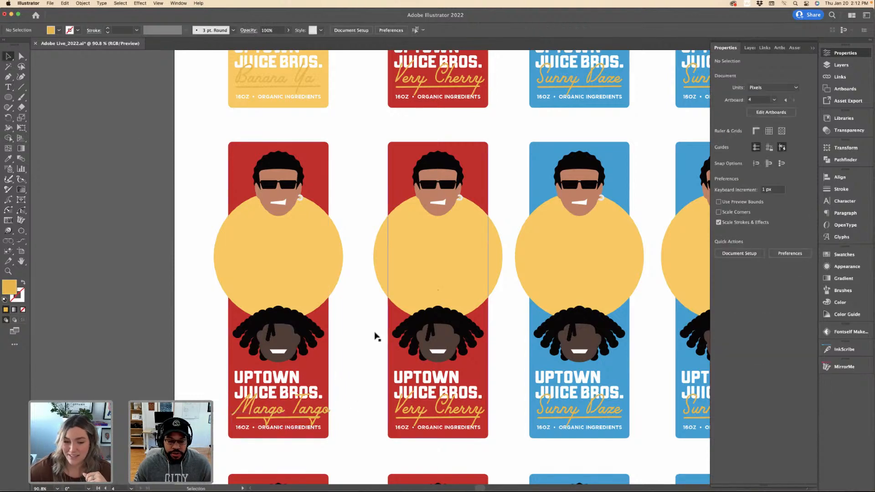
Examine the Very Cherry script lettering and its initial V on the red cherry label.
scroll(377, 336, up, 5)
click(410, 281)
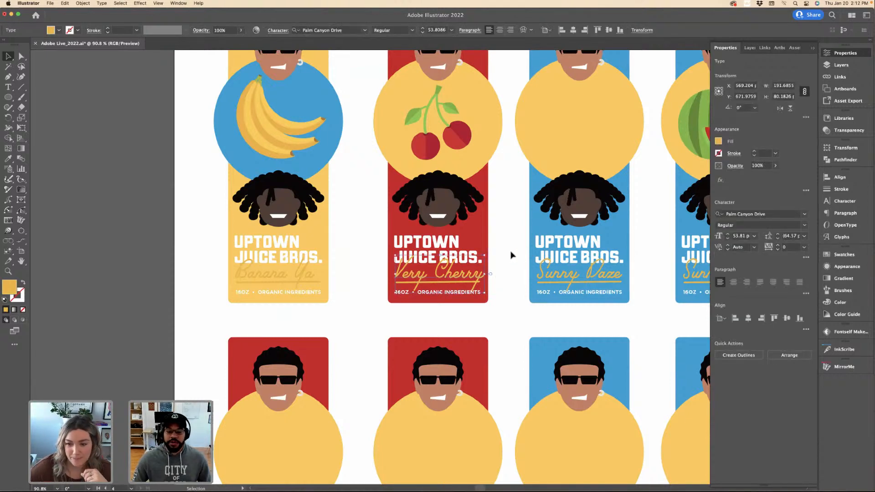
scroll(507, 246, up, 4)
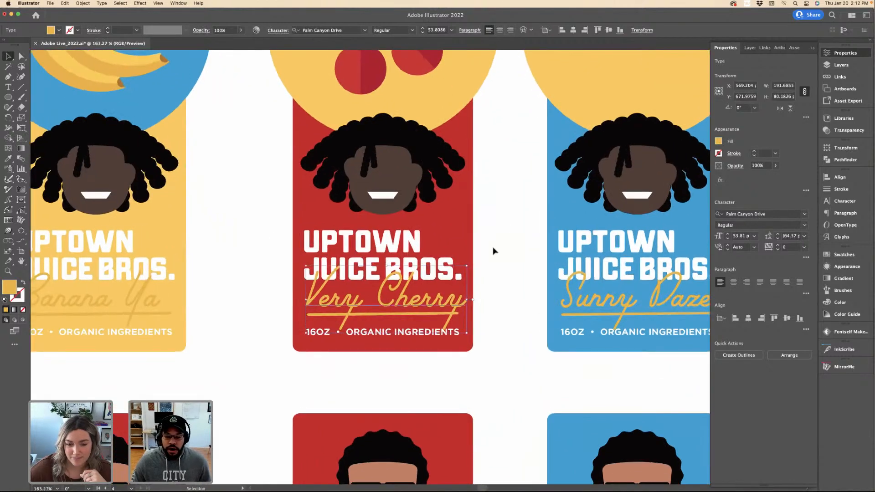
click(492, 250)
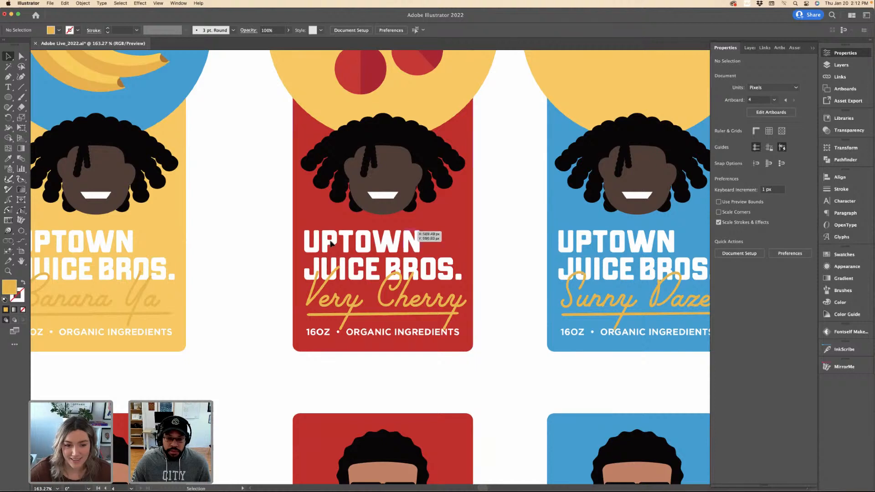
scroll(489, 251, down, 3)
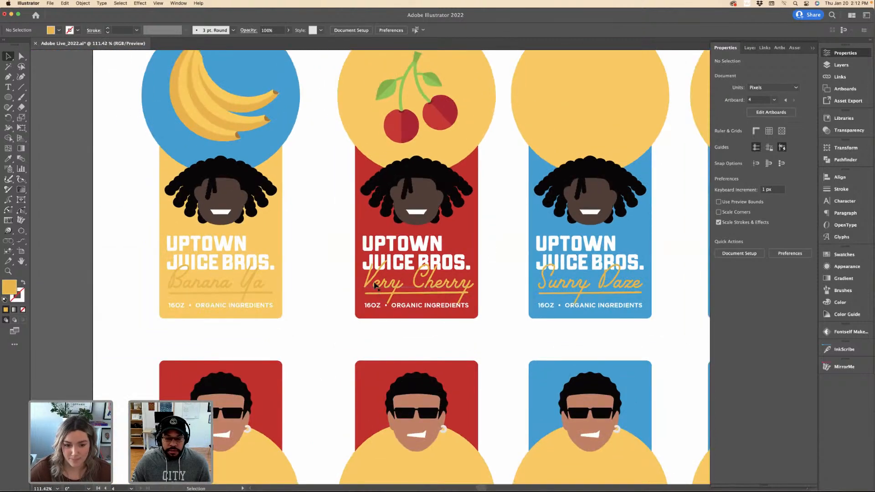
scroll(372, 283, up, 3)
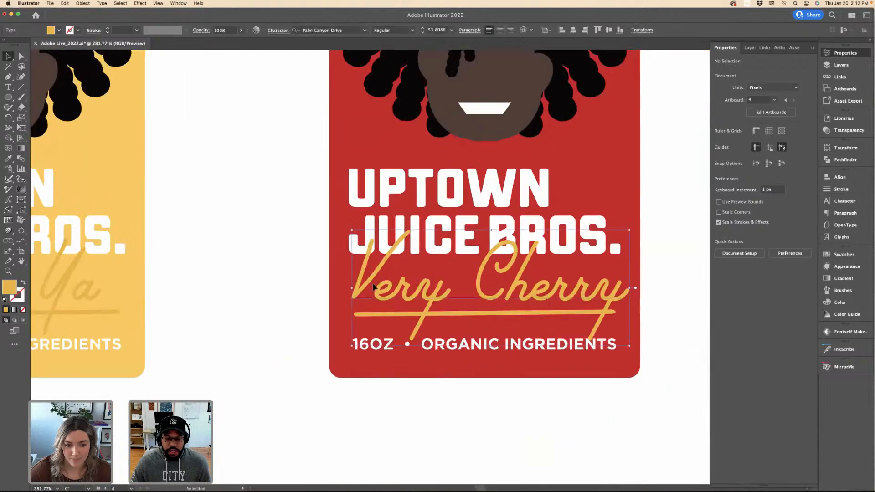
double_click(372, 284)
drag(365, 287, 373, 292)
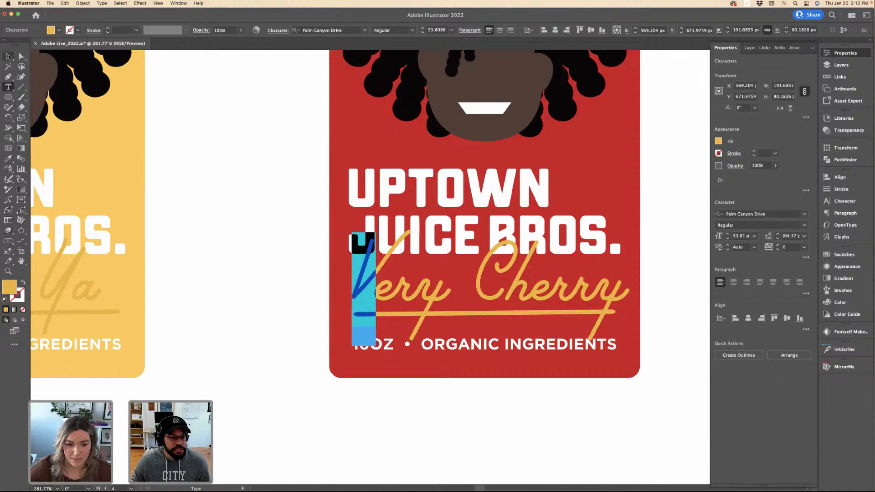
key(Escape)
click(269, 173)
scroll(276, 176, down, 5)
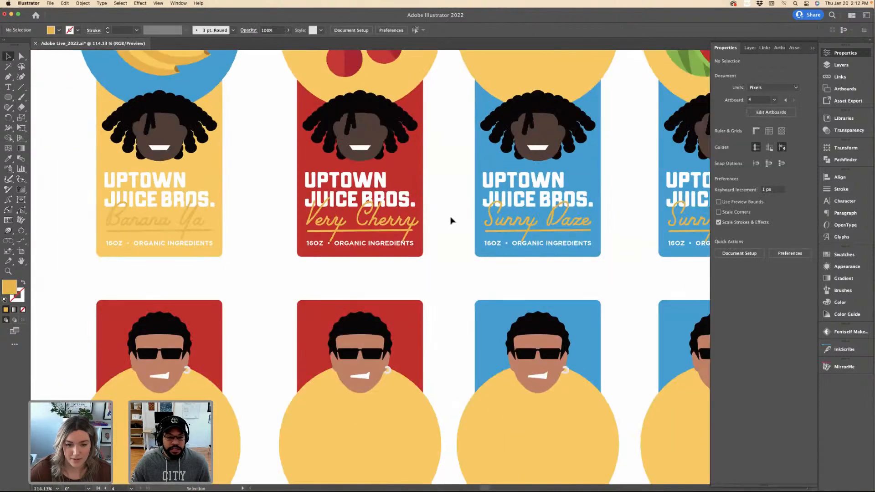
Examine how the flavour name fits between the brand name and the ingredients line on the banana label.
scroll(410, 225, up, 5)
scroll(410, 226, left, 5)
click(320, 344)
scroll(342, 342, left, 2)
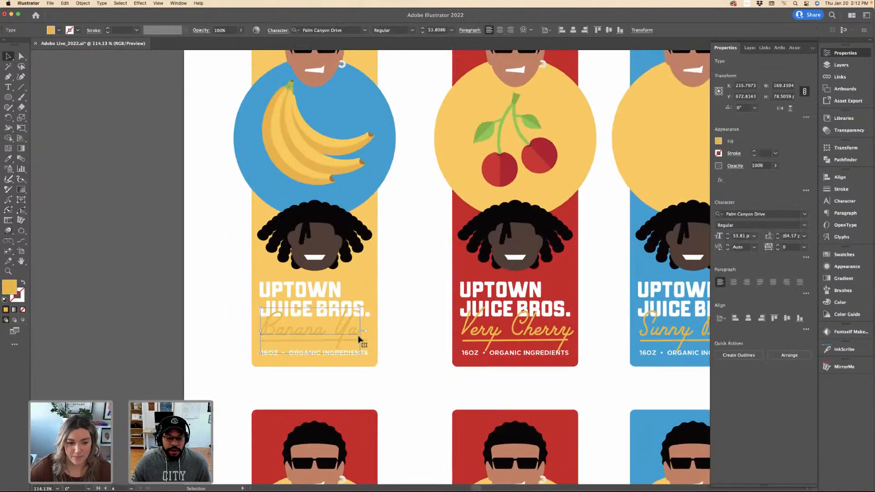
scroll(360, 339, up, 5)
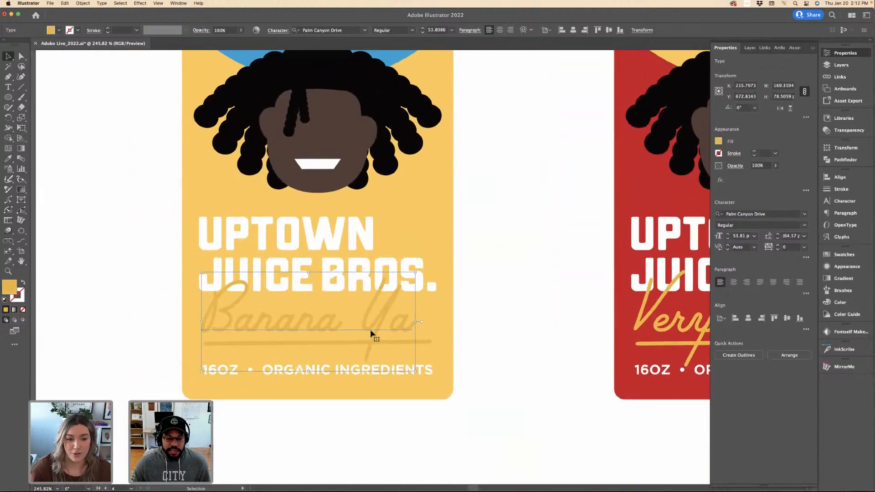
scroll(377, 333, down, 4)
scroll(377, 333, up, 2)
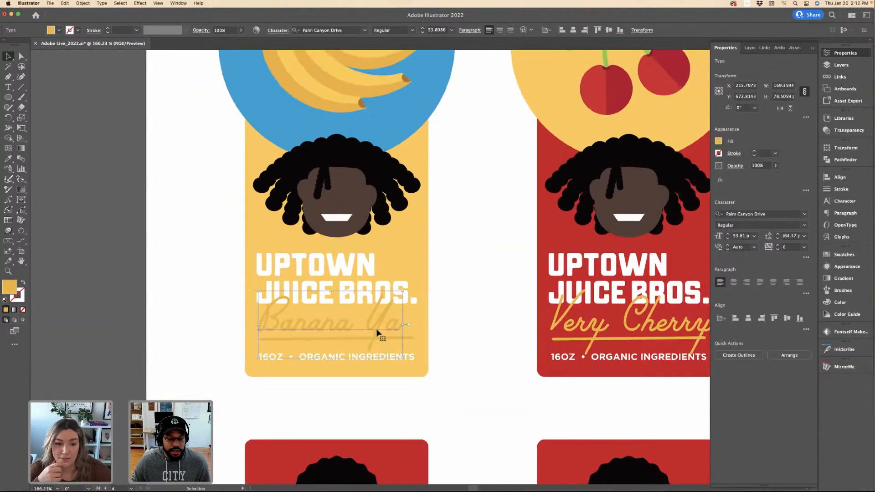
click(486, 310)
scroll(486, 309, down, 3)
Try ending the banana label's flavour name with a question mark.
key(a)
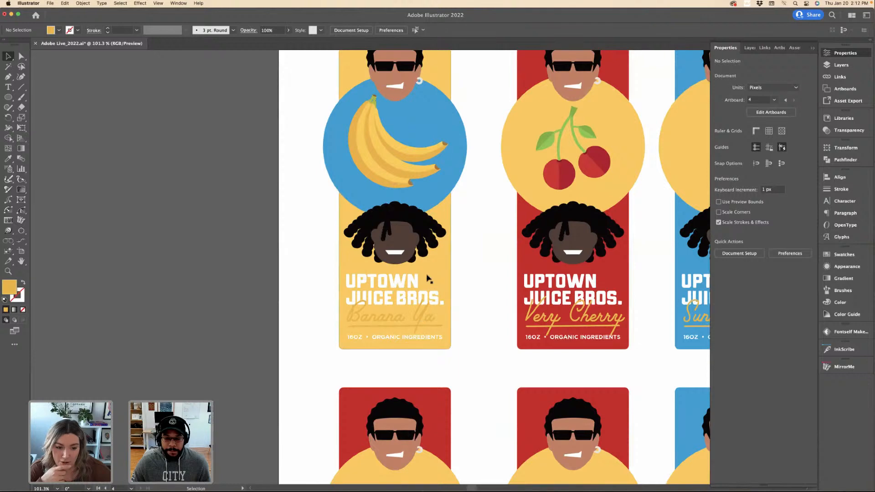
click(428, 321)
scroll(428, 320, up, 4)
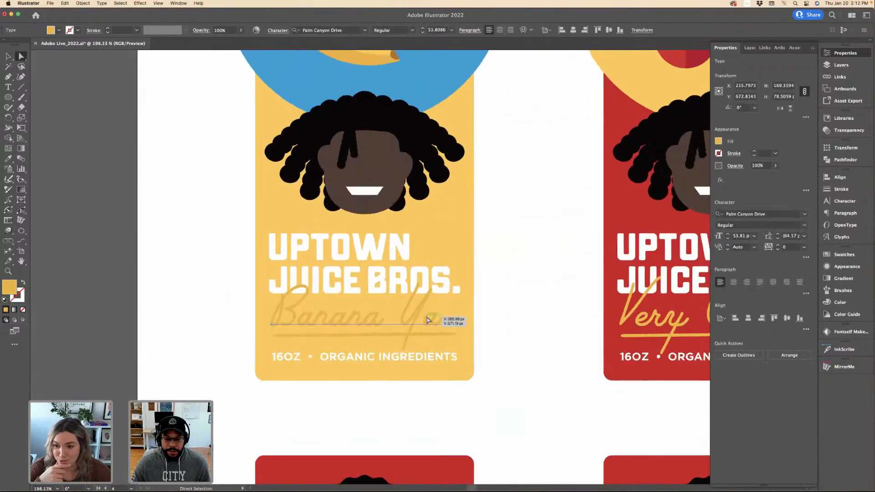
double_click(428, 317)
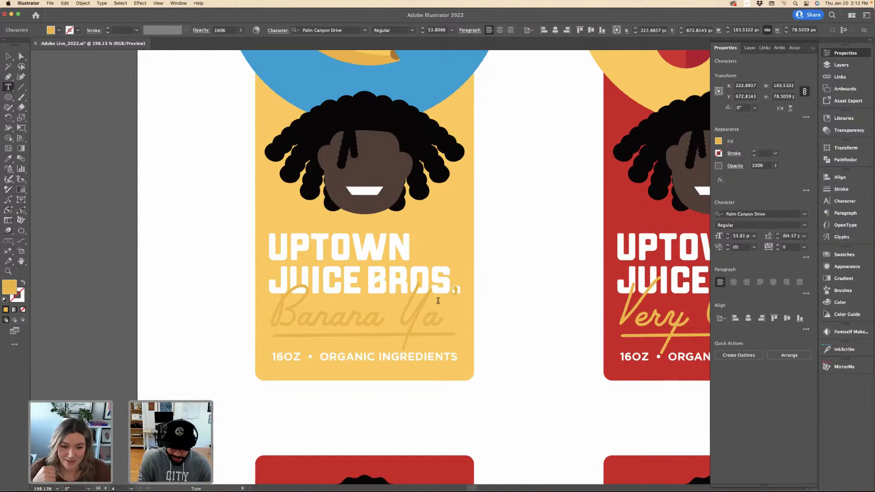
text(?)
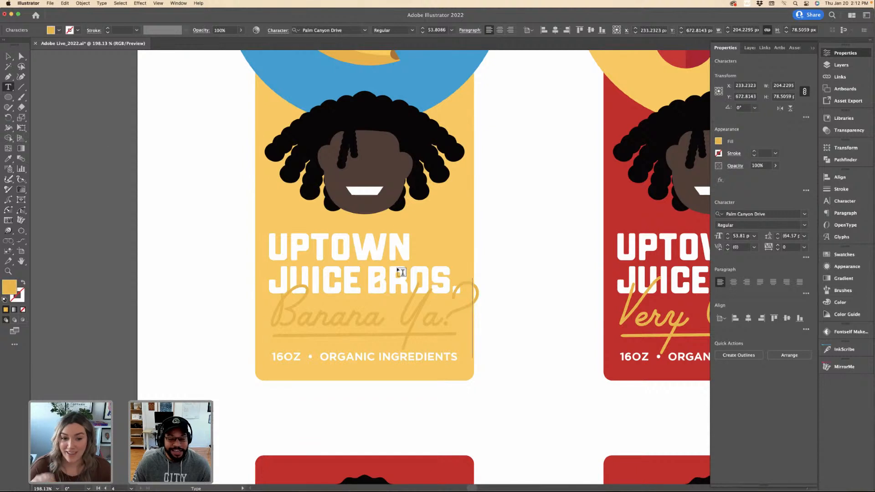
key(BackSpace)
Change the second word of the banana label's flavour name to "Yas".
drag(433, 313, 395, 312)
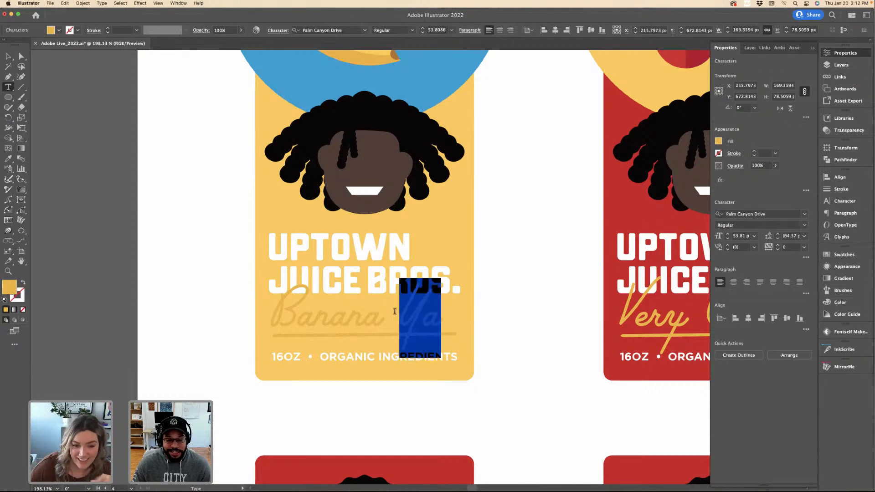
text(Yas)
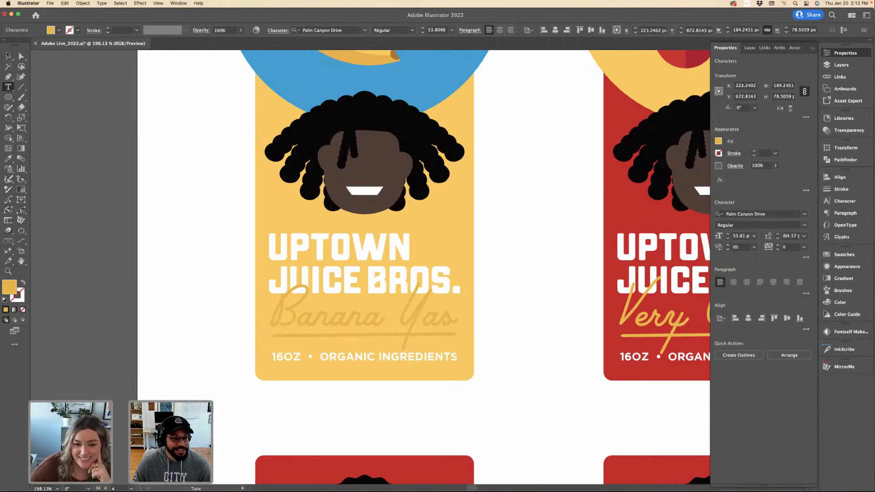
key(Escape)
click(213, 157)
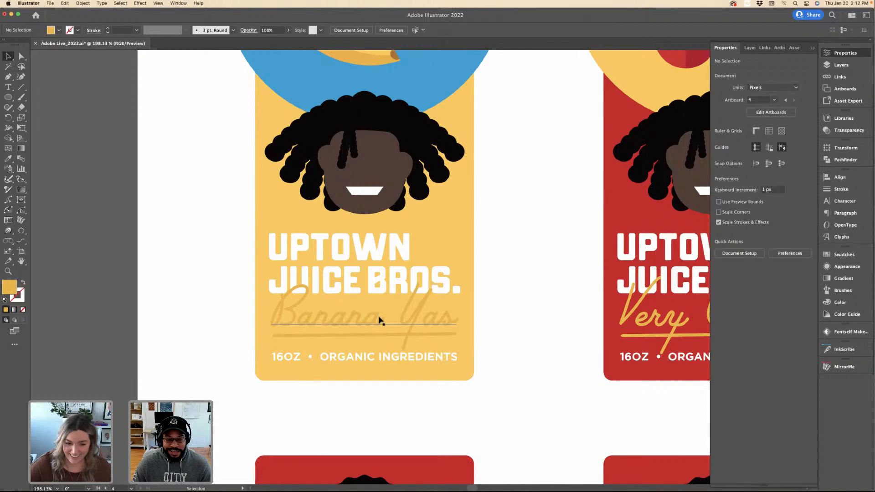
Reword the banana label's flavour name to "Yasss Banana", moving the word Banana to the end.
double_click(382, 320)
drag(382, 319, 227, 313)
key(super+c)
key(BackSpace)
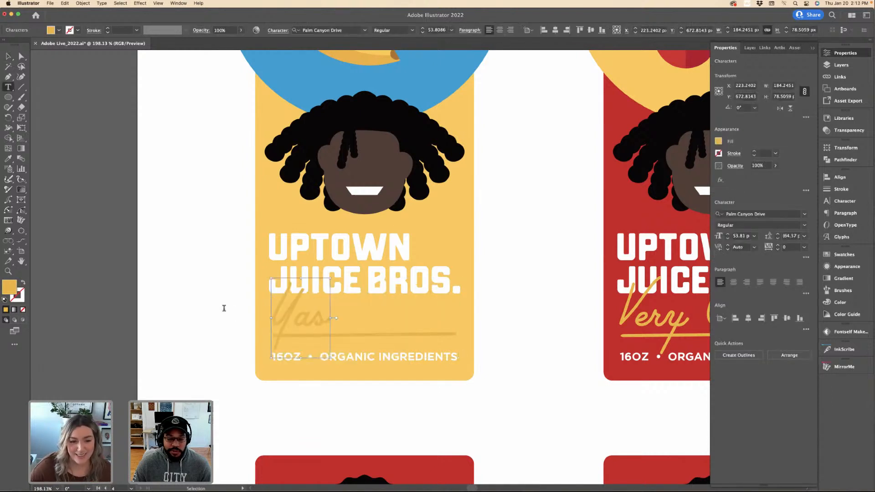
text(ss)
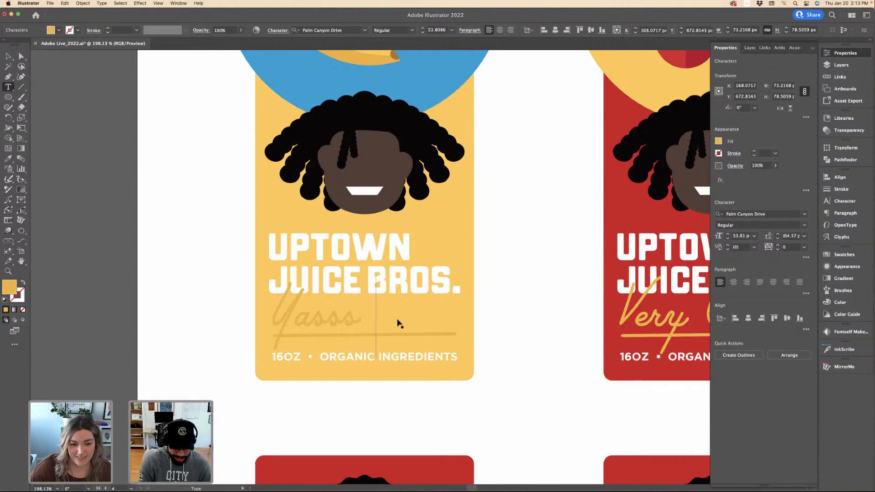
key(super+v)
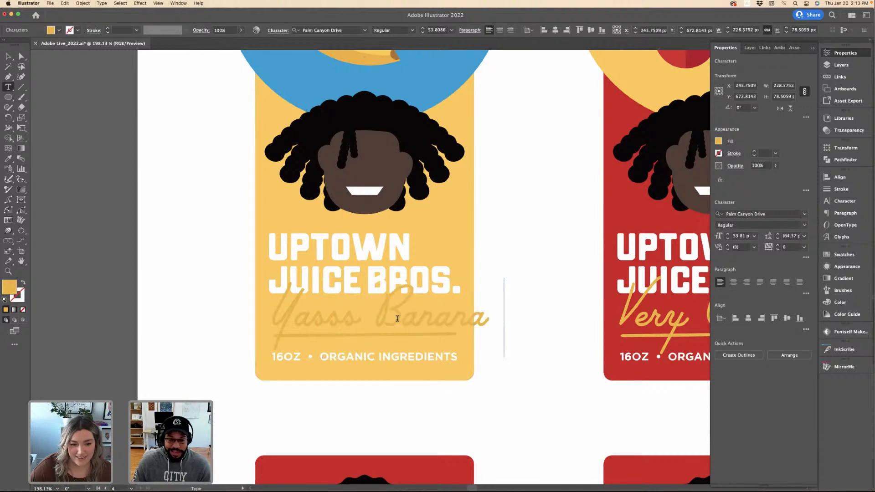
Shorten the banana label's flavour name to "Yas Banana".
drag(343, 318, 359, 319)
key(BackSpace)
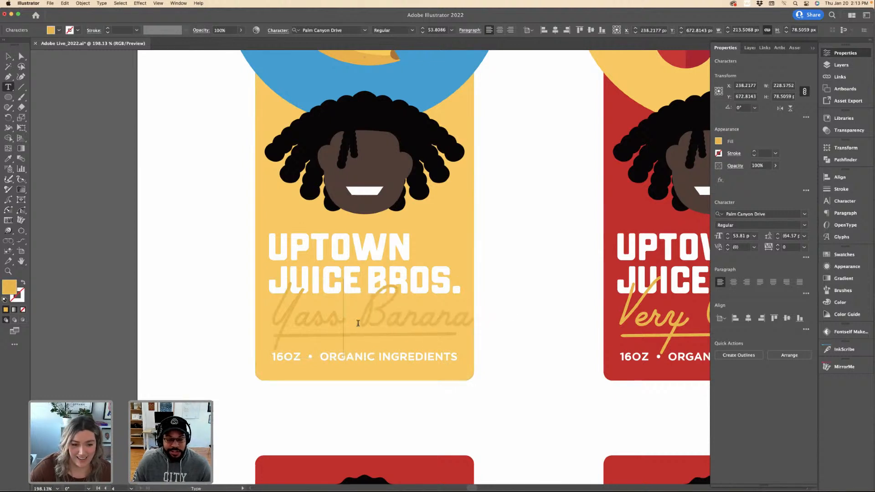
key(Delete)
key(Escape)
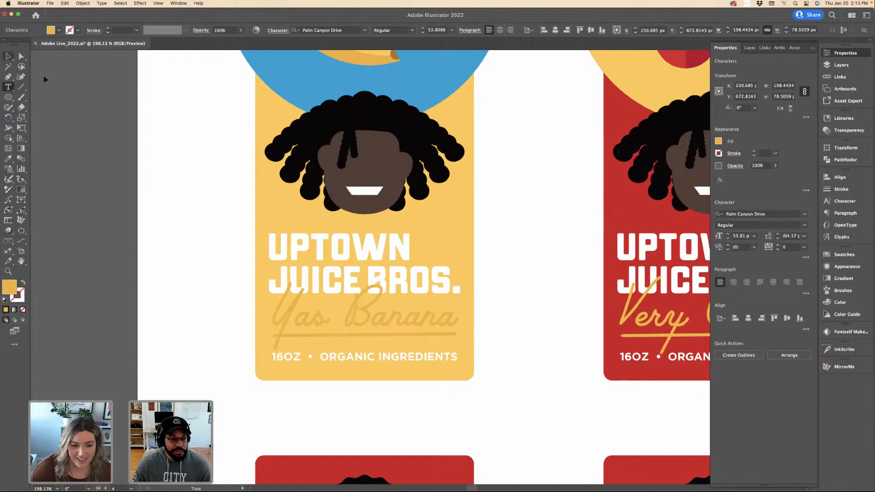
click(332, 316)
Recolour the banana label's flavour name and its underline with the blue sampled from the circle behind the bananas.
key(super+minus)
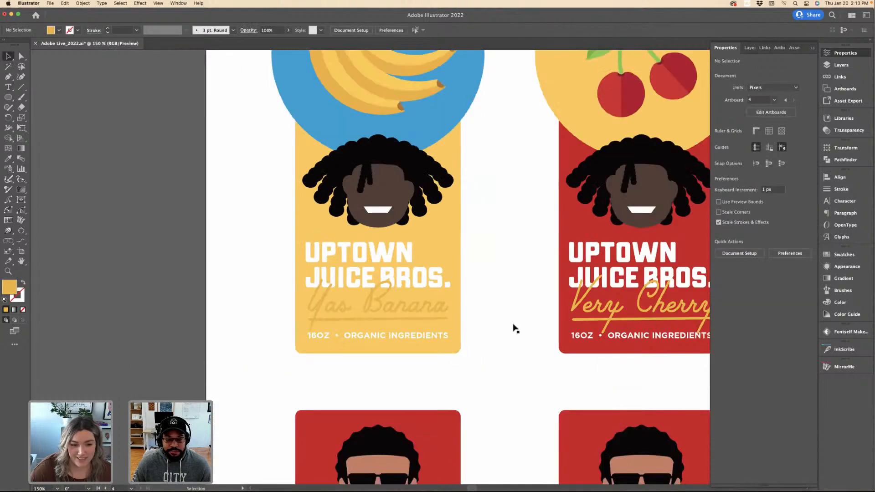
key(super+equal)
click(445, 340)
shift+click(444, 337)
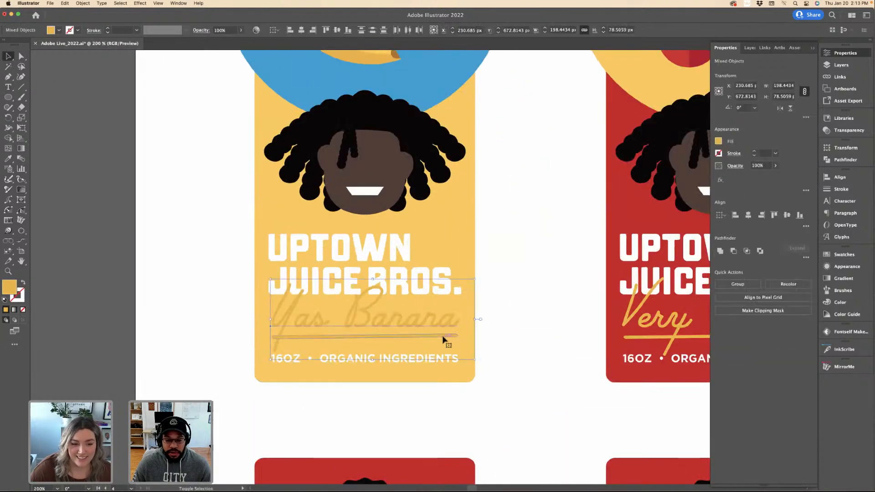
key(super+minus)
key(i)
click(365, 90)
key(v)
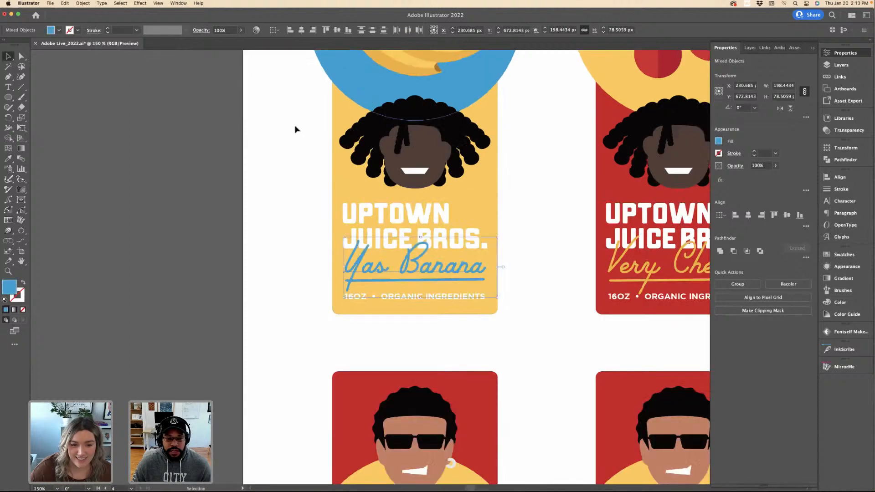
click(330, 244)
Review the top row of labels, comparing the banana, cherry and watermelon designs with the label that has no fruit.
key(super+minus)
key(super+minus)
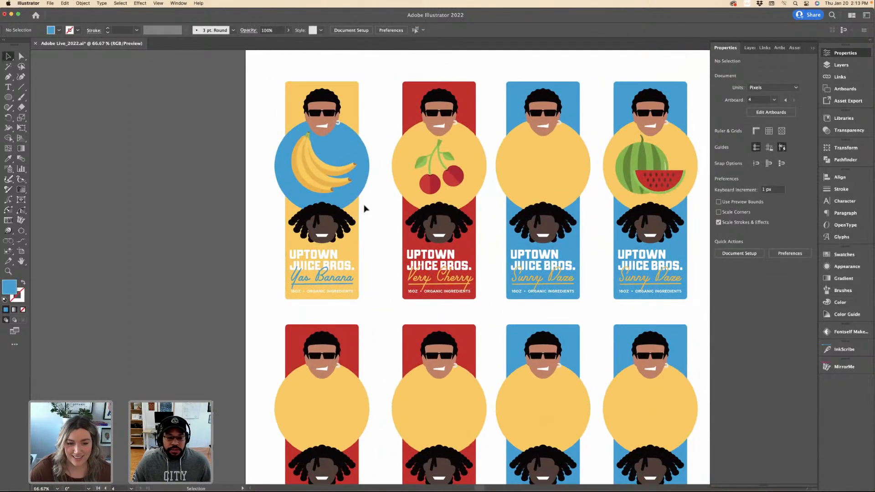
scroll(301, 154, up, 4)
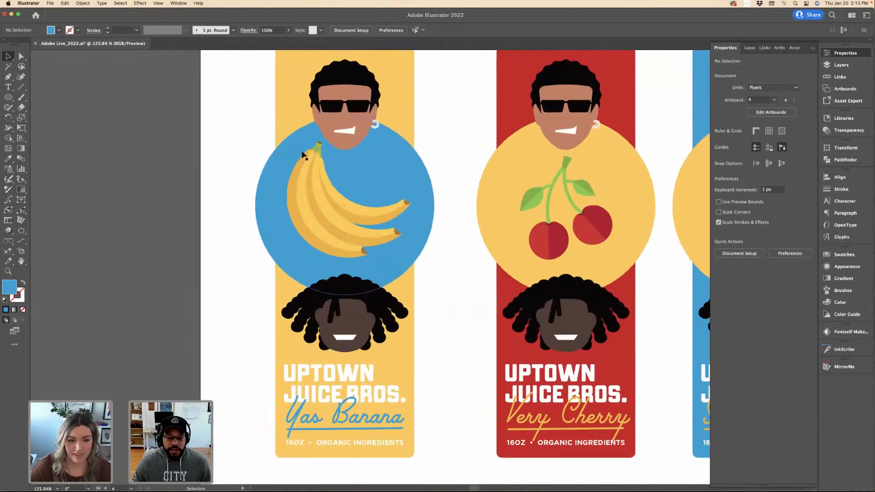
scroll(301, 153, down, 2)
scroll(344, 210, up, 4)
scroll(424, 209, up, 2)
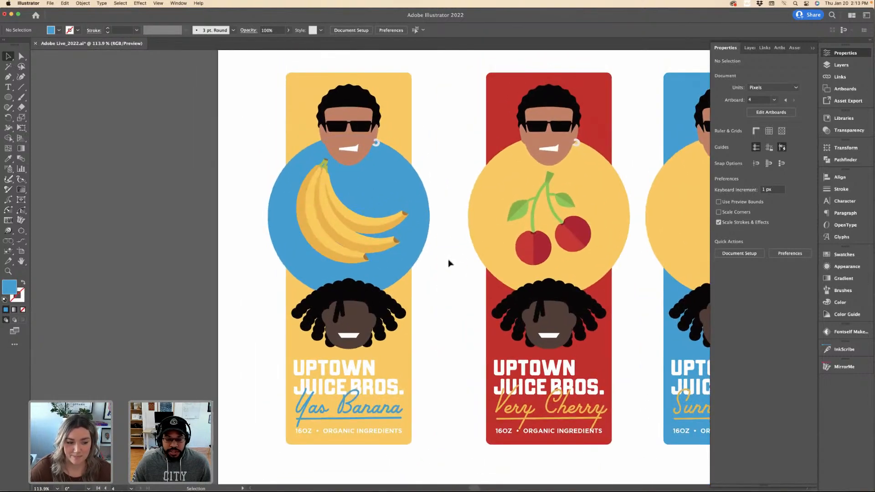
scroll(449, 263, down, 4)
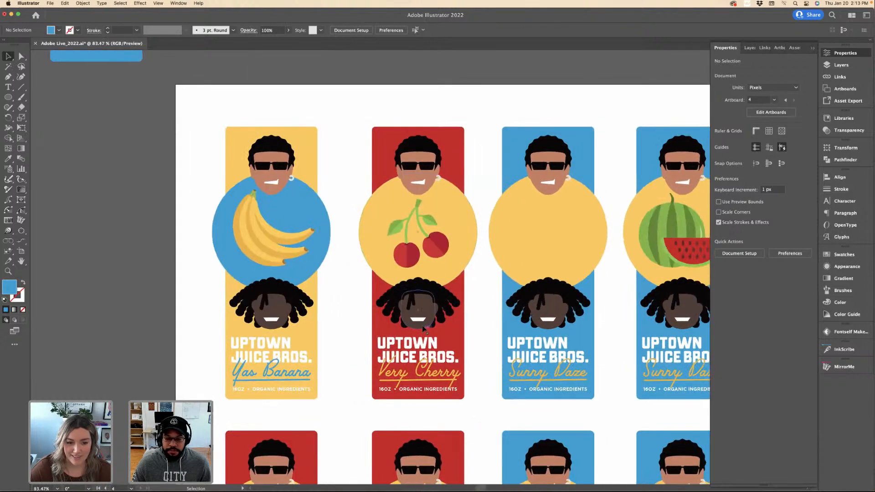
scroll(438, 319, right, 2)
scroll(506, 219, up, 3)
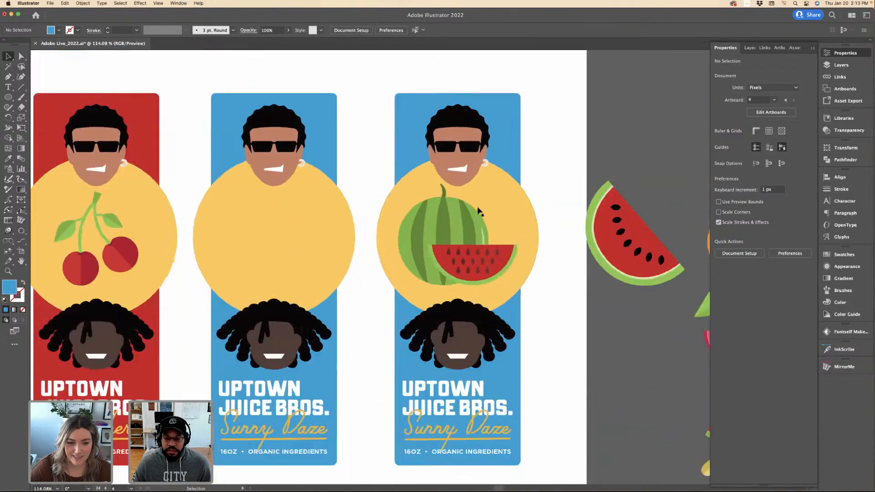
scroll(479, 212, down, 2)
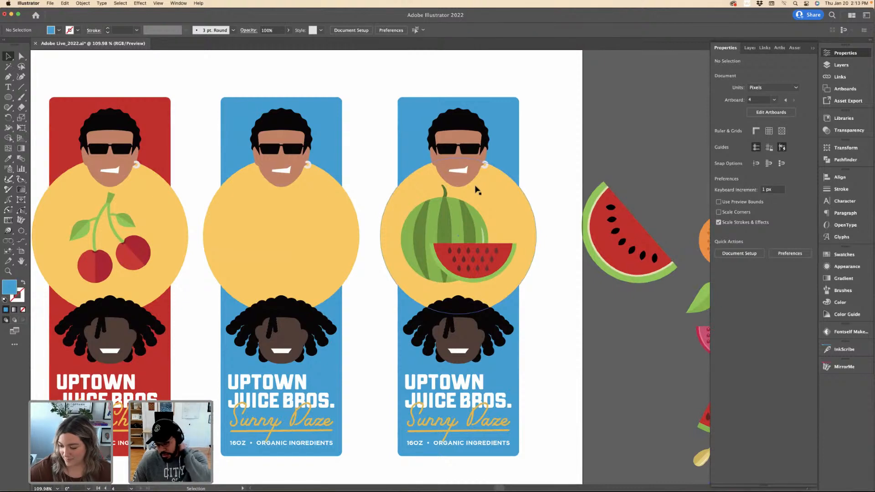
click(534, 228)
click(535, 212)
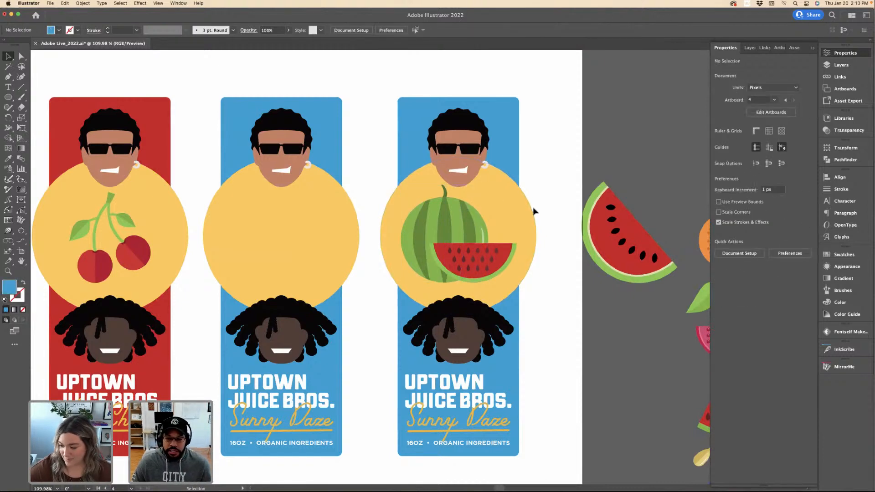
scroll(536, 211, down, 4)
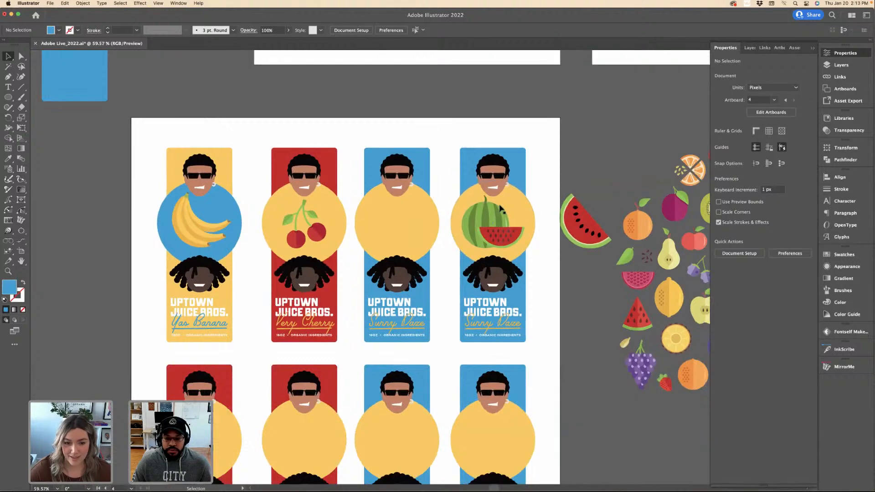
scroll(500, 209, up, 3)
click(526, 248)
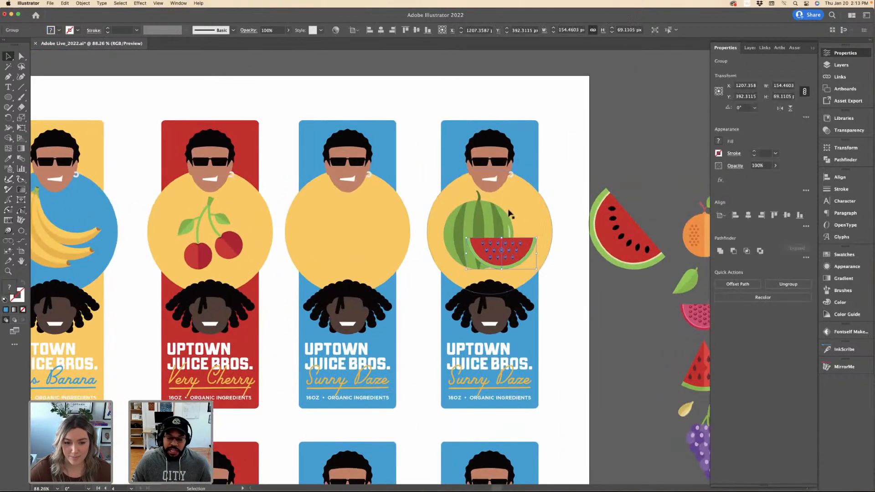
click(263, 172)
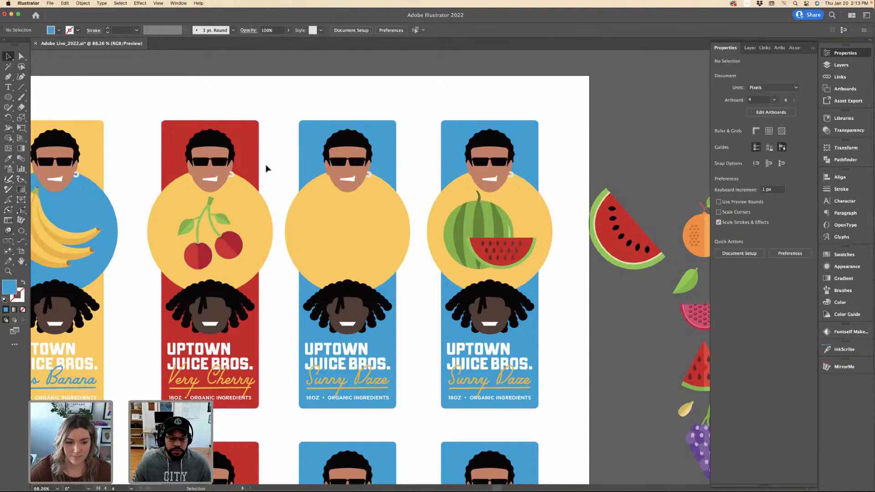
click(547, 250)
key(super+equal)
key(super+equal)
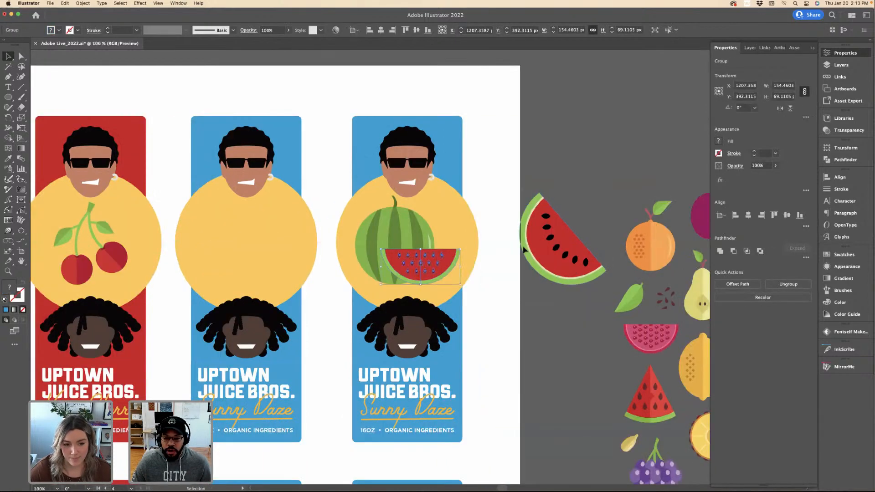
click(520, 241)
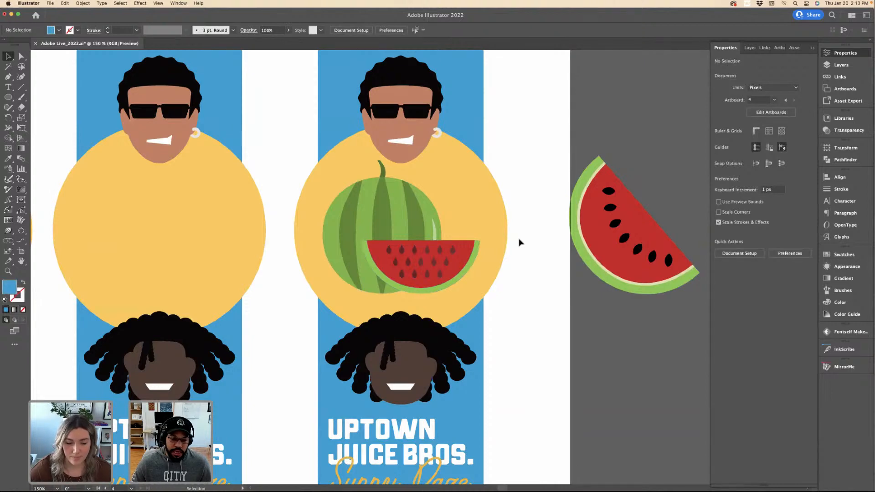
Try to select the top row of seeds in the label's watermelon slice one by one.
key(a)
click(454, 250)
shift+click(444, 253)
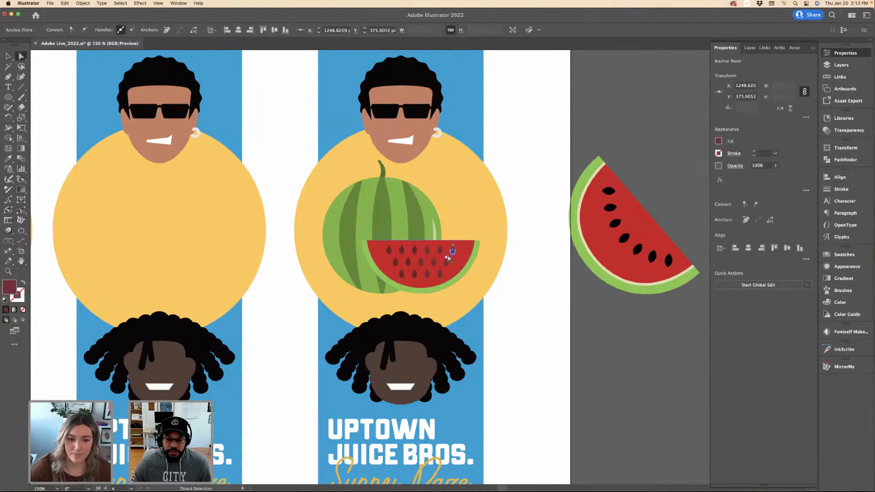
scroll(445, 254, up, 3)
shift+click(413, 249)
shift+click(388, 248)
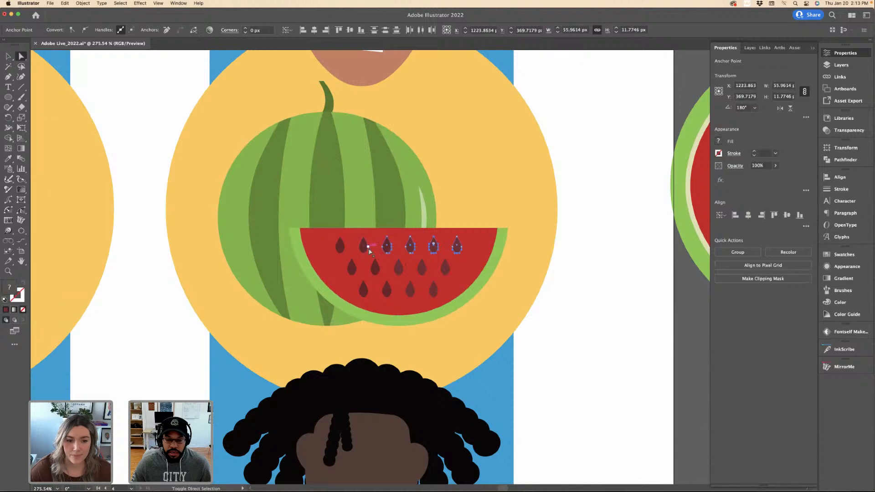
shift+click(360, 249)
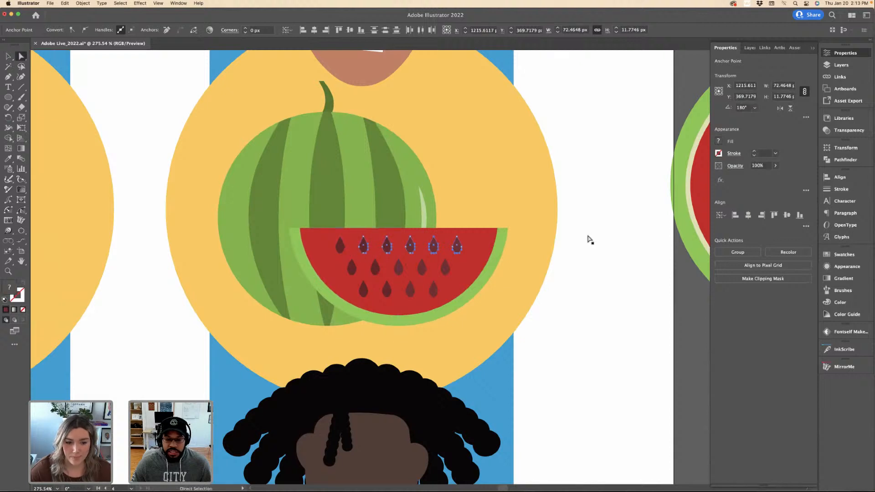
click(458, 246)
scroll(445, 242, down, 1)
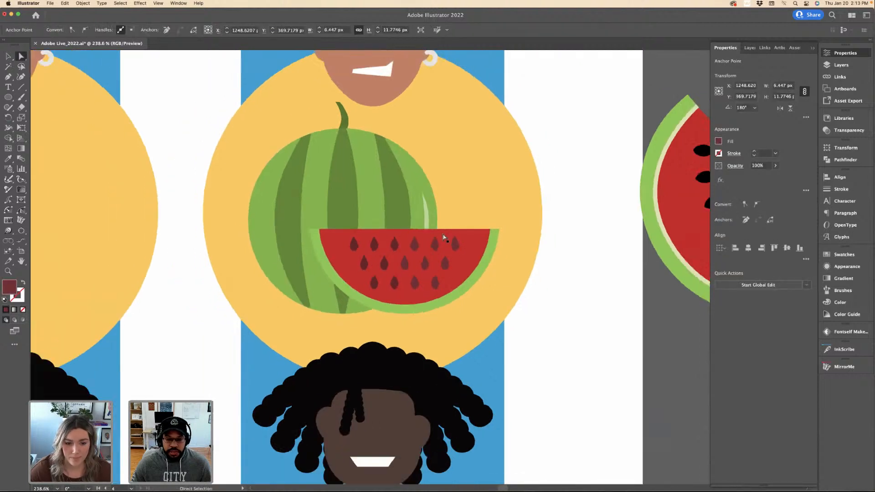
scroll(445, 237, down, 3)
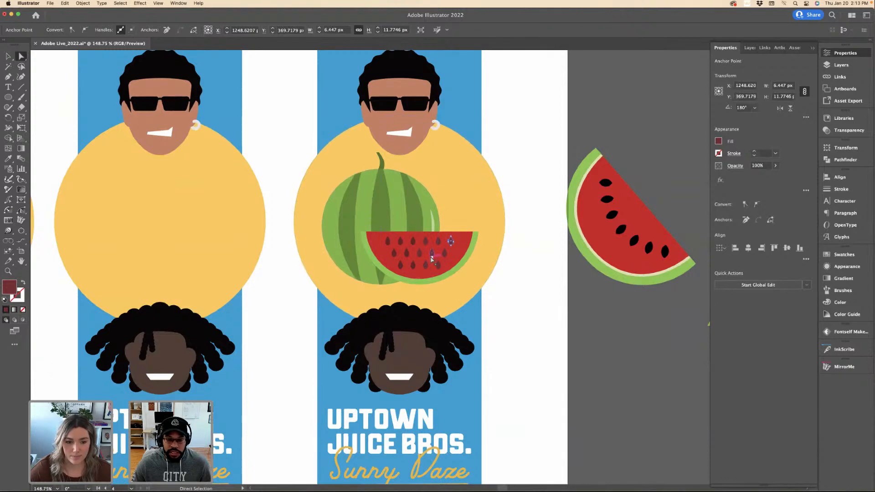
click(546, 187)
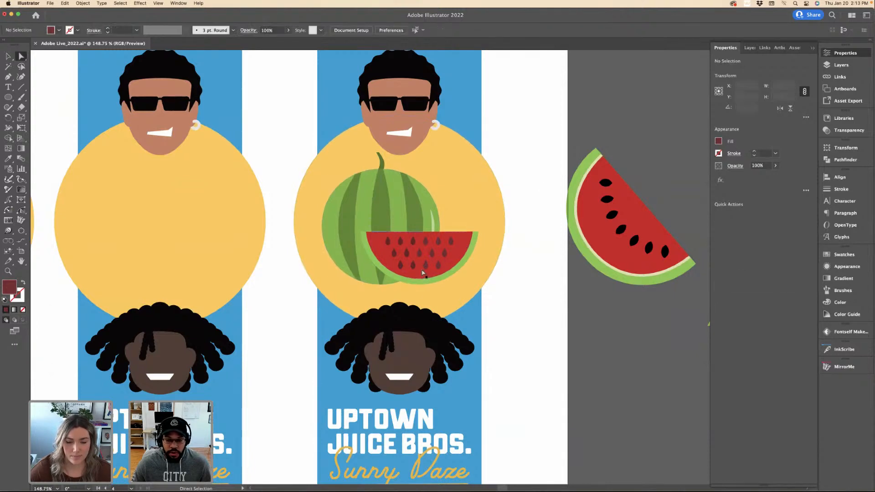
Scale the whole watermelon behind the slice down slightly, keeping its lower edge in place.
scroll(424, 269, up, 2)
scroll(423, 271, down, 4)
scroll(423, 272, up, 5)
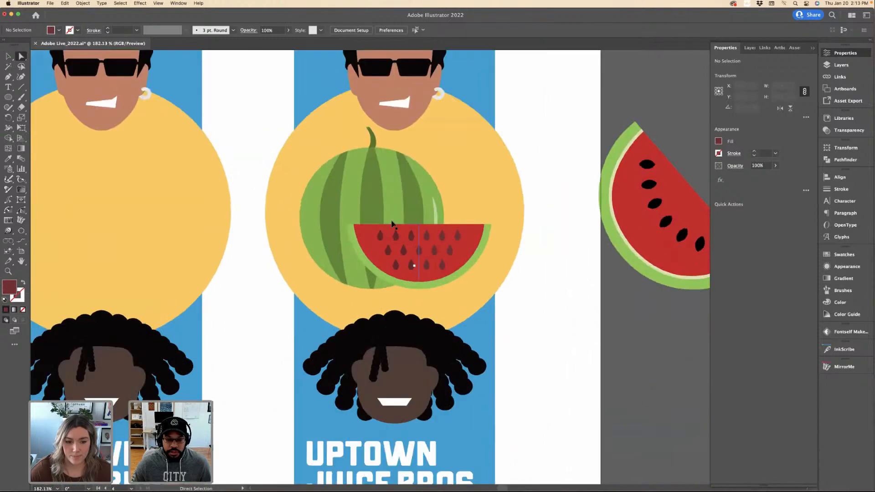
key(v)
click(372, 181)
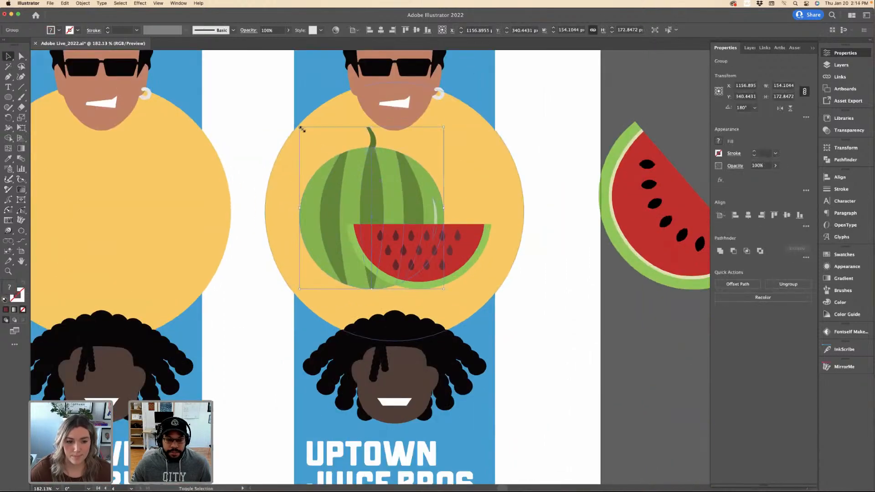
click(479, 215)
Isolate the label's watermelon slice, select its lighter seeds by matching fill colour, and recolour them to match the darker seeds.
click(447, 247)
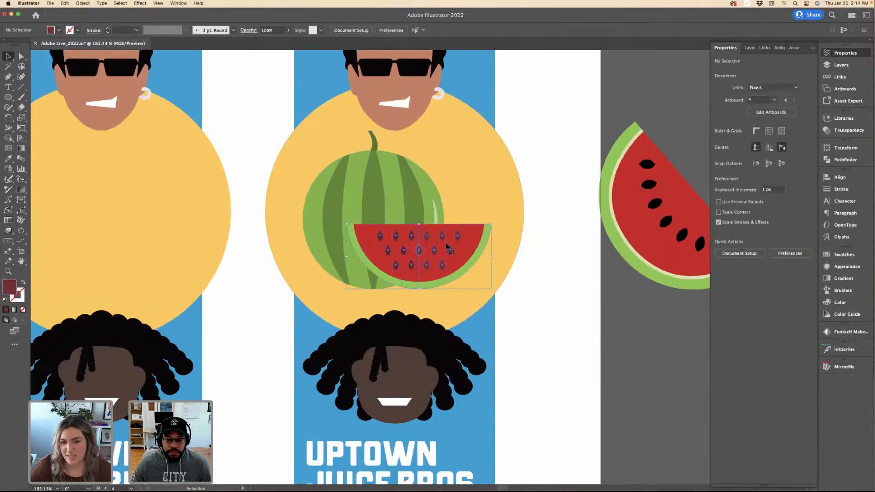
click(561, 226)
key(a)
double_click(445, 240)
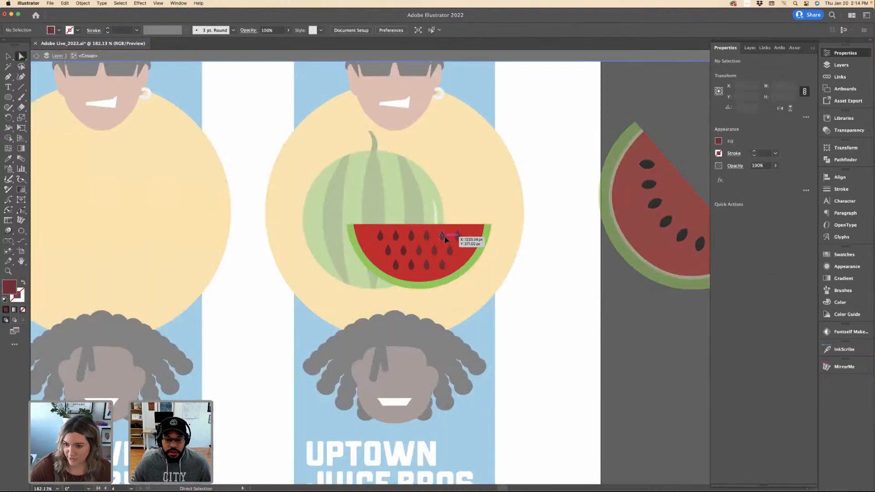
click(444, 238)
click(120, 3)
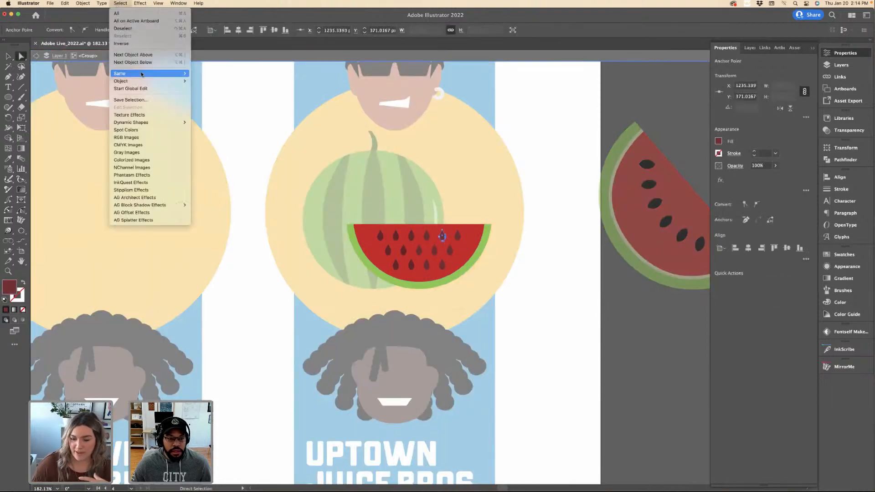
mouse_move(141, 74)
click(215, 111)
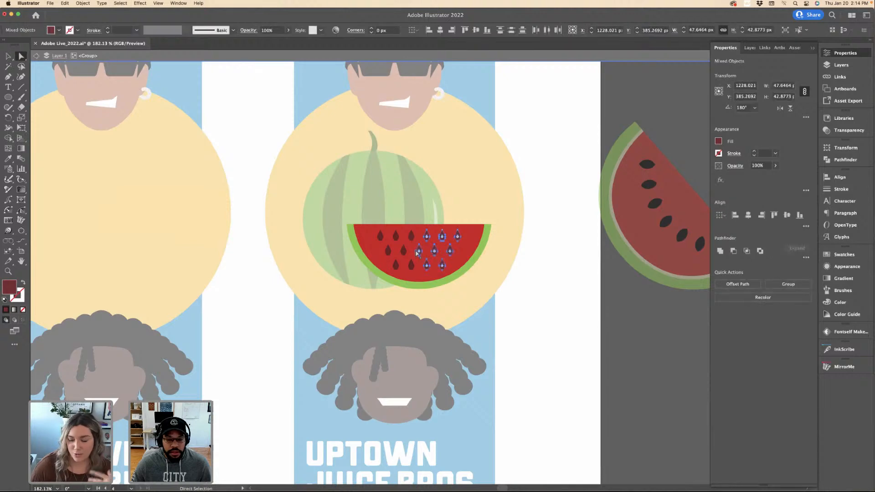
key(super+equal)
key(super+shift+a)
key(super+equal)
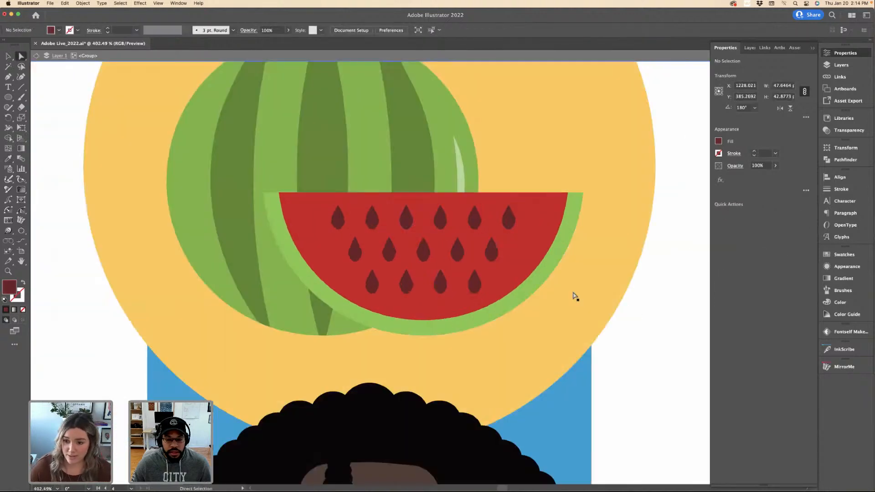
Copy the single red cherry with a curved stem from the fruit illustrations beside the labels.
scroll(575, 296, down, 10)
scroll(560, 298, up, 3)
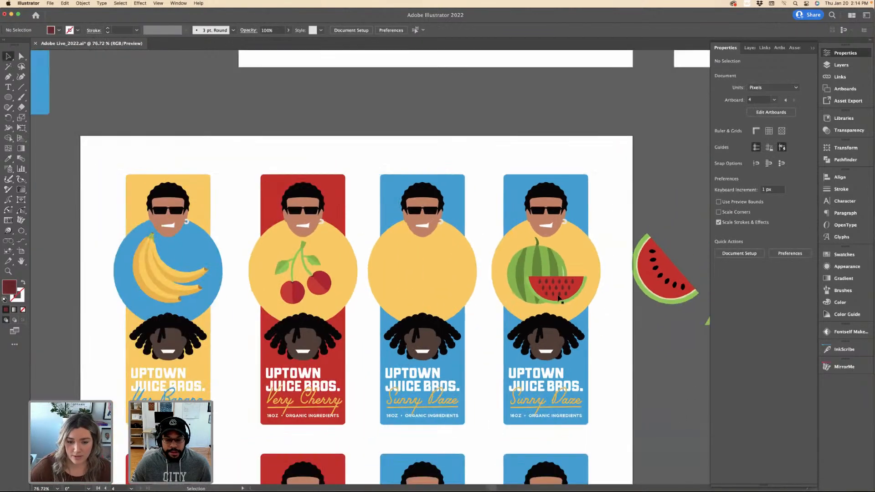
scroll(334, 276, right, 6)
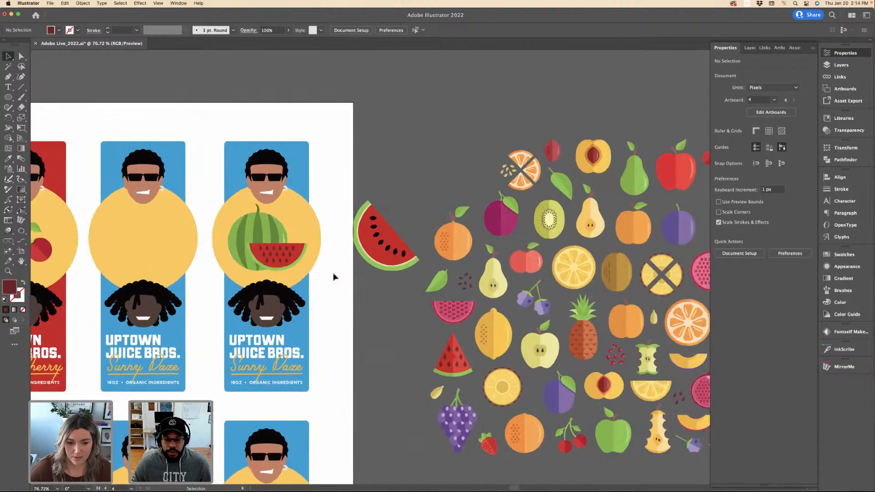
scroll(334, 277, right, 8)
click(496, 144)
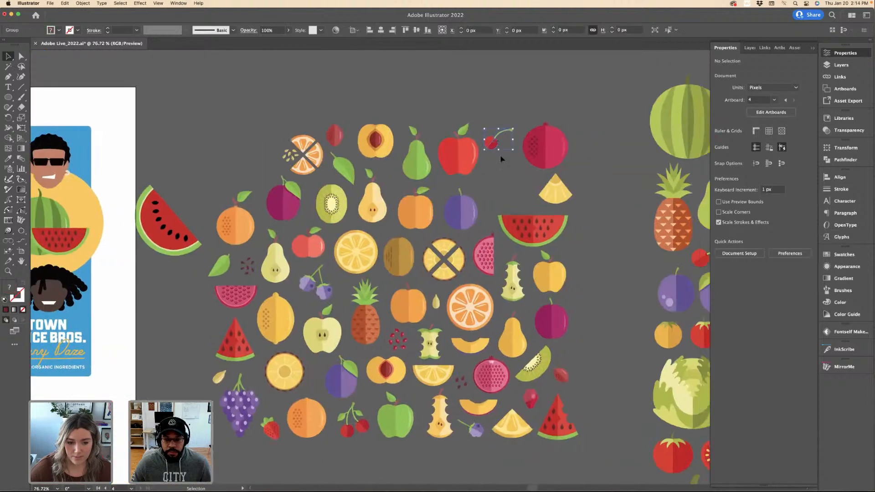
click(500, 185)
Paste the single cherry over the cherry bunch on the red Very Cherry label.
scroll(499, 184, right, 15)
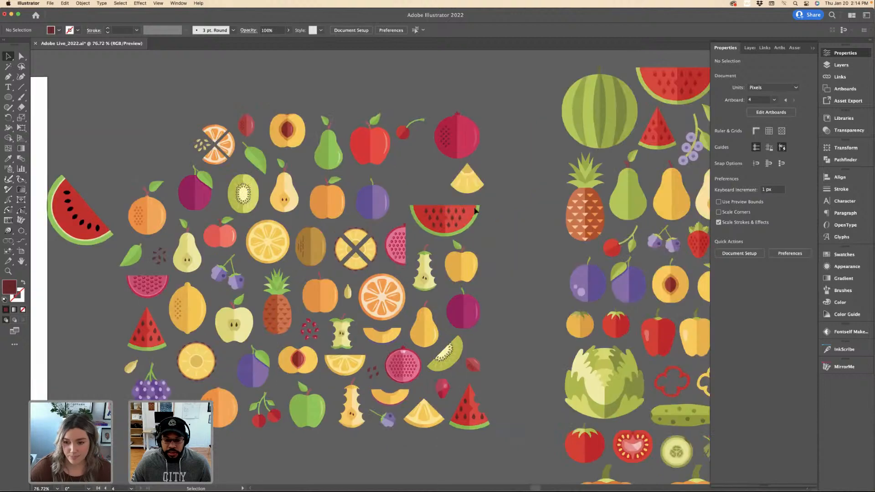
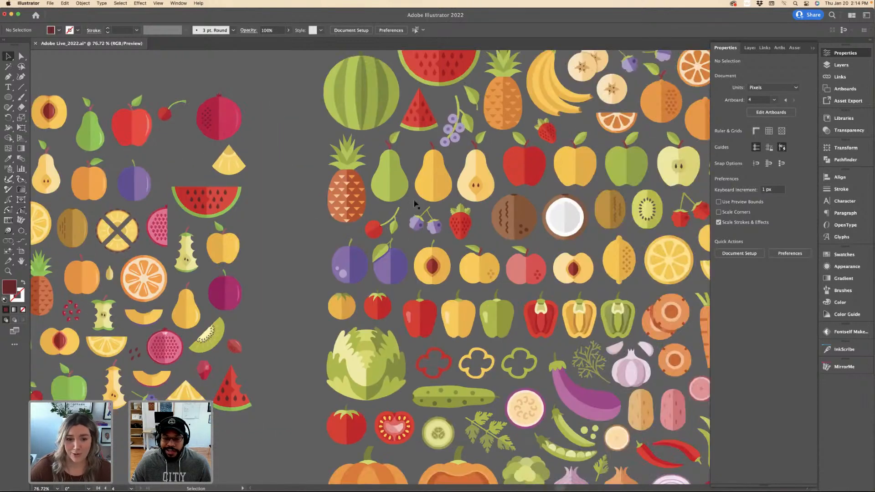
scroll(415, 204, right, 8)
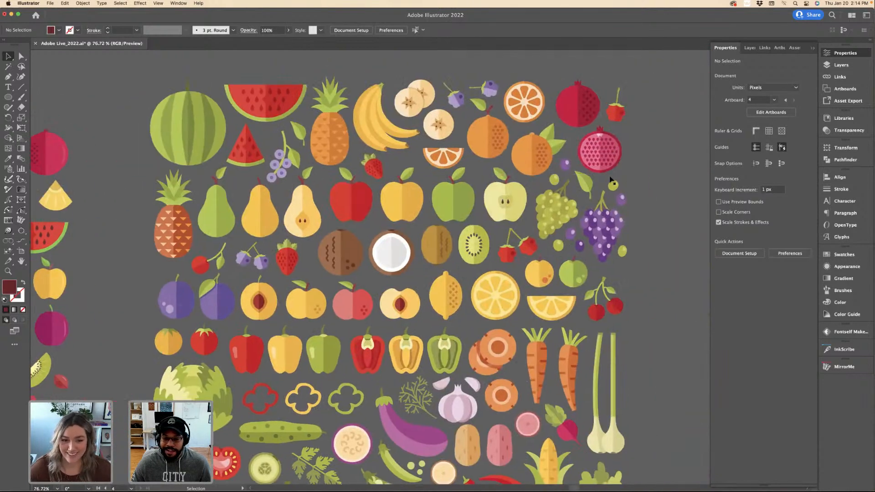
scroll(611, 180, left, 20)
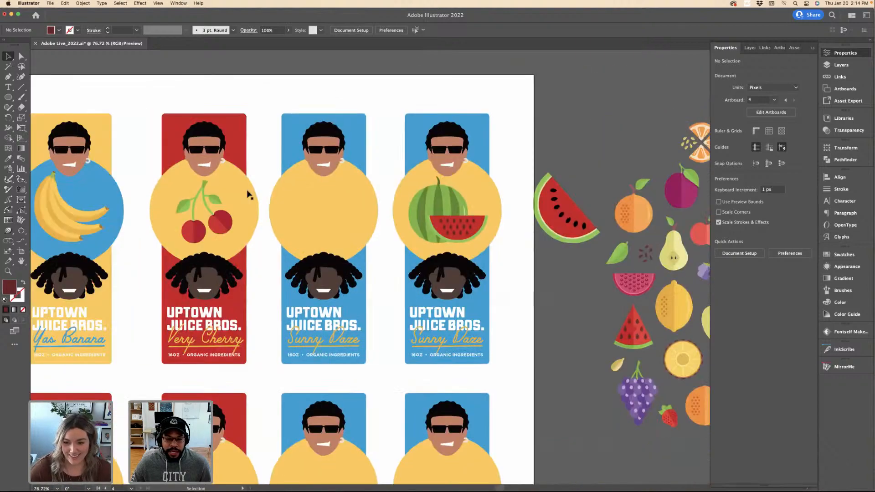
scroll(250, 195, left, 3)
click(276, 214)
key(a)
key(super+equal)
key(super+equal)
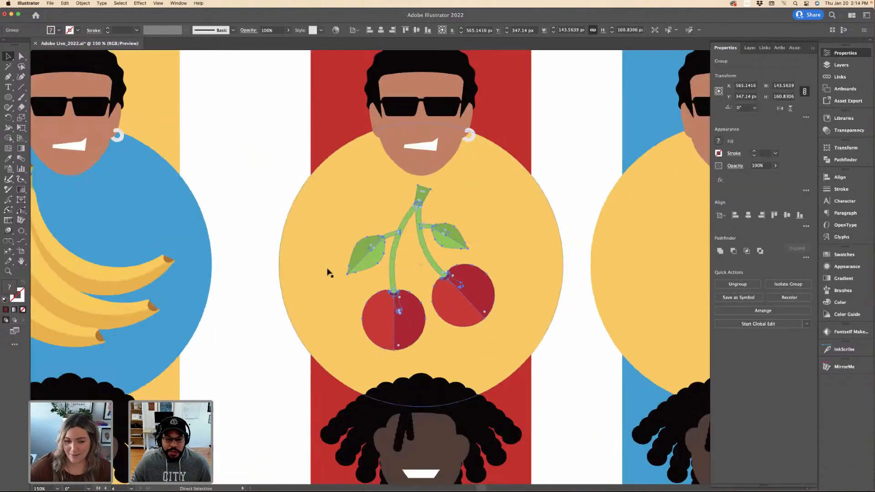
key(super+v)
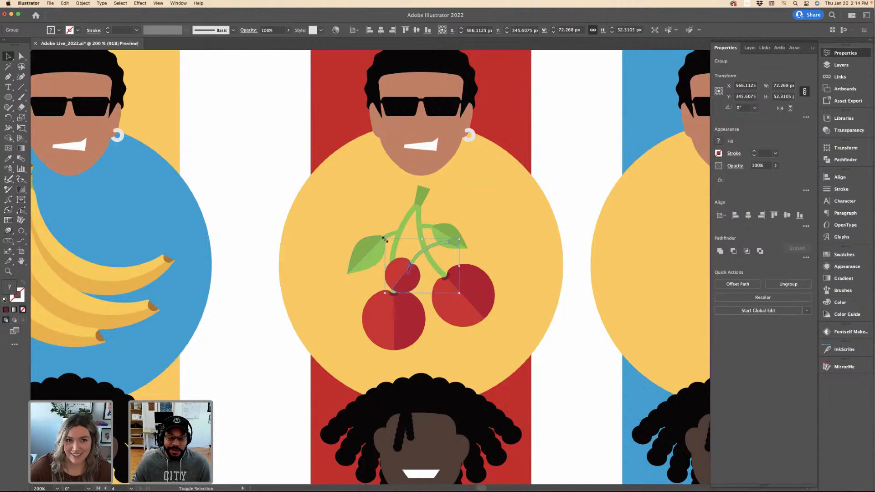
Enlarge the pasted cherry slightly, rotate it so its stem points up, and place it to the left of the bunch's stem.
drag(385, 239, 360, 214)
drag(392, 259, 362, 222)
drag(323, 181, 342, 193)
drag(425, 193, 381, 177)
drag(371, 247, 346, 240)
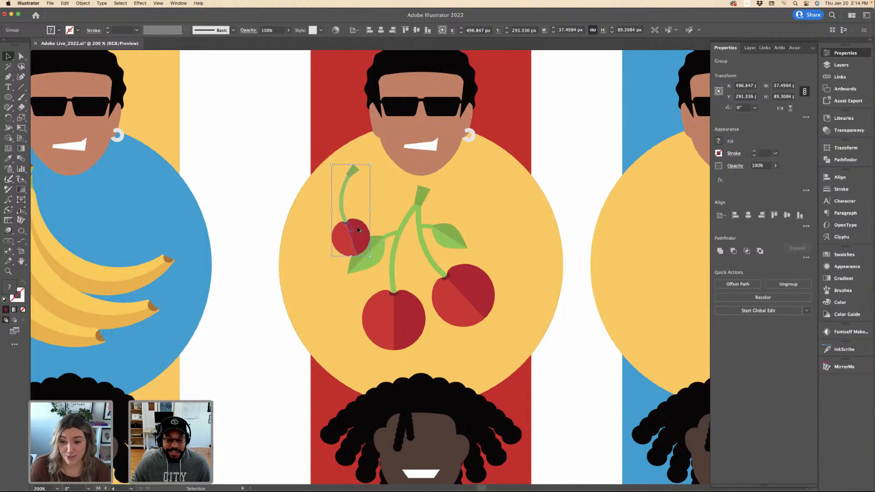
Add a second copy of the single cherry to the right of the bunch and reflect it into a mirror image.
key(super+v)
right_click(507, 243)
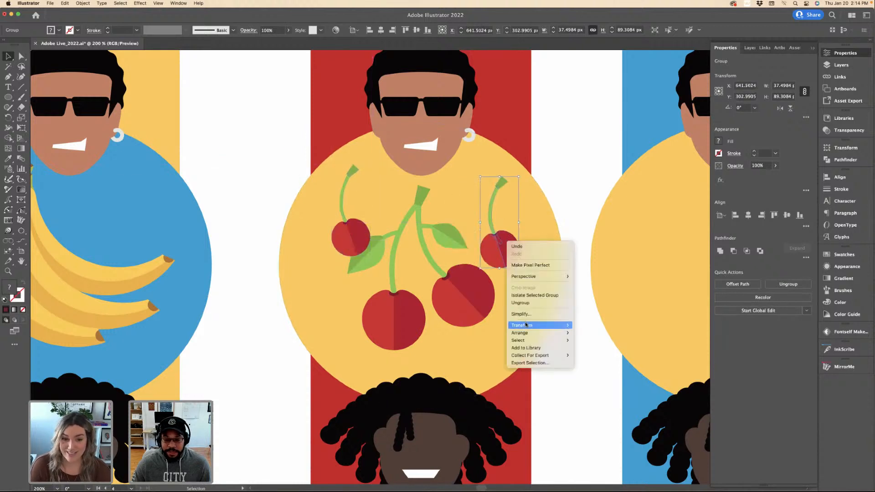
mouse_move(538, 325)
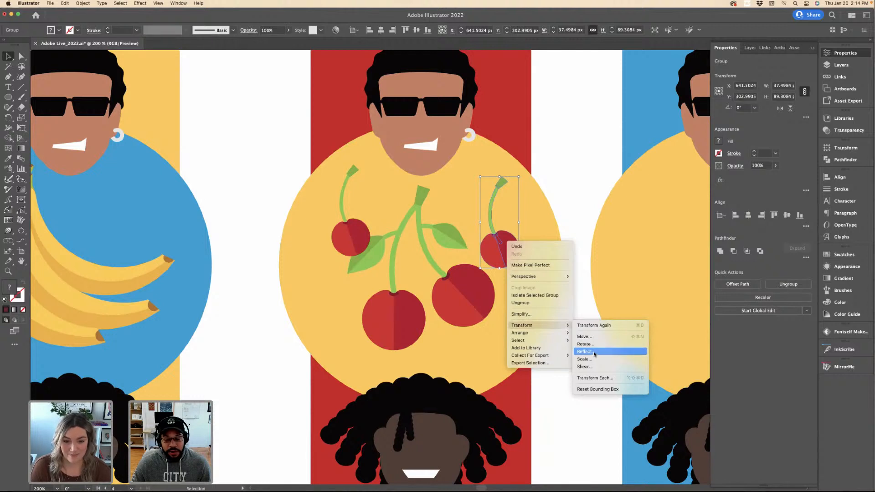
click(592, 353)
click(480, 308)
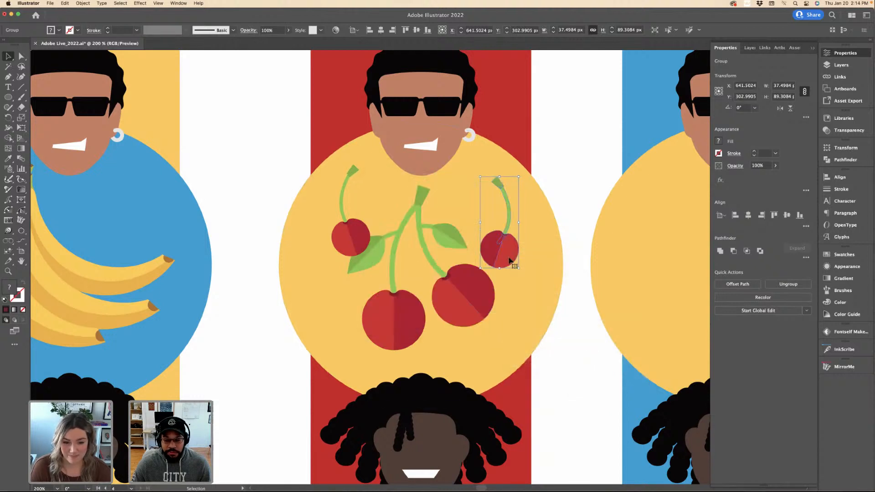
Position the mirrored cherry to the right of the bunch's stem, level with the one on the left.
drag(509, 261, 514, 349)
mouse_move(448, 294)
mouse_down()
mouse_move(433, 286)
mouse_move(445, 287)
mouse_up()
key(super+z)
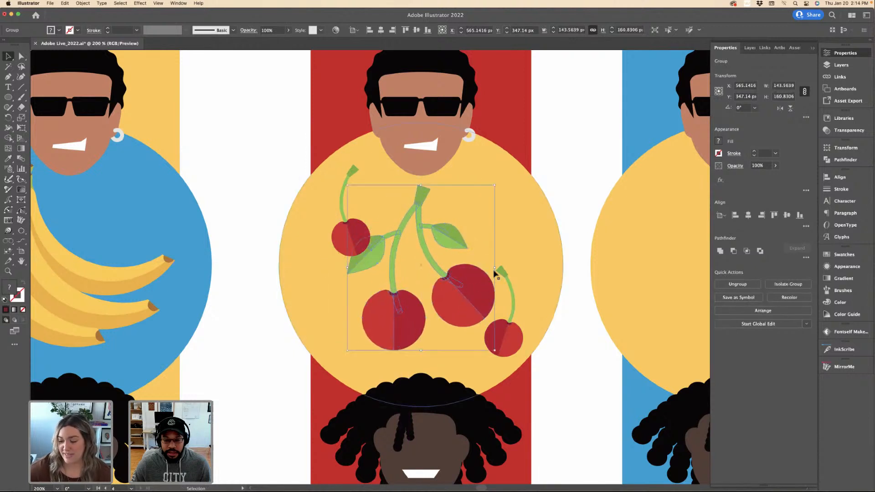
drag(502, 273, 493, 172)
key(super+shift+a)
key(super+minus)
key(super+minus)
key(super+minus)
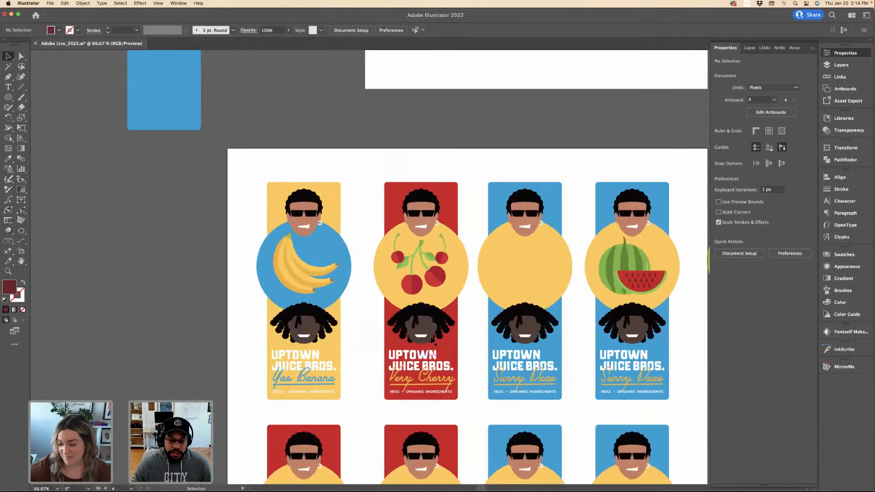
Replace the flavour name on the second label of the second row with "Razmataz".
scroll(411, 347, down, 10)
scroll(371, 357, up, 3)
click(387, 341)
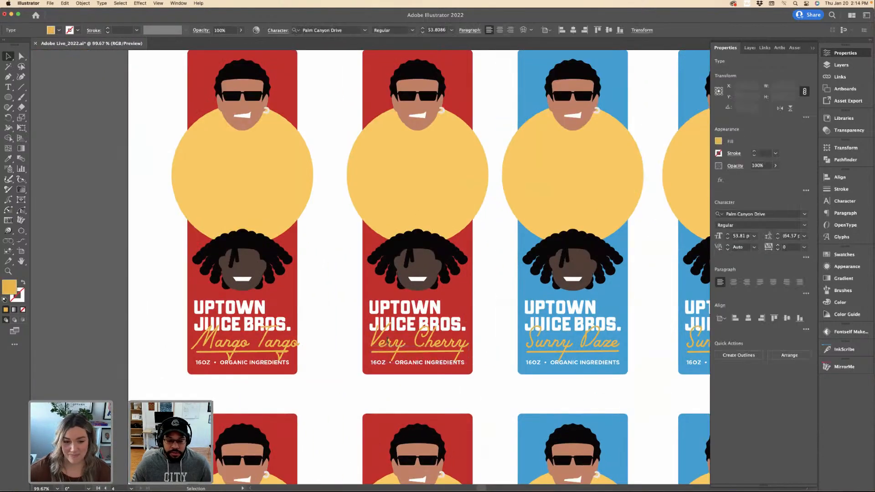
double_click(388, 341)
key(super+a)
text(Razma)
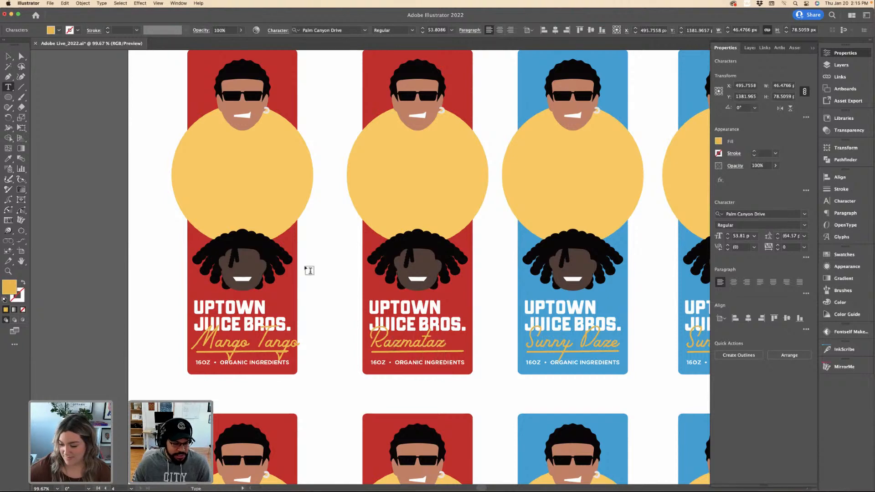
click(8, 55)
scroll(446, 328, down, 3)
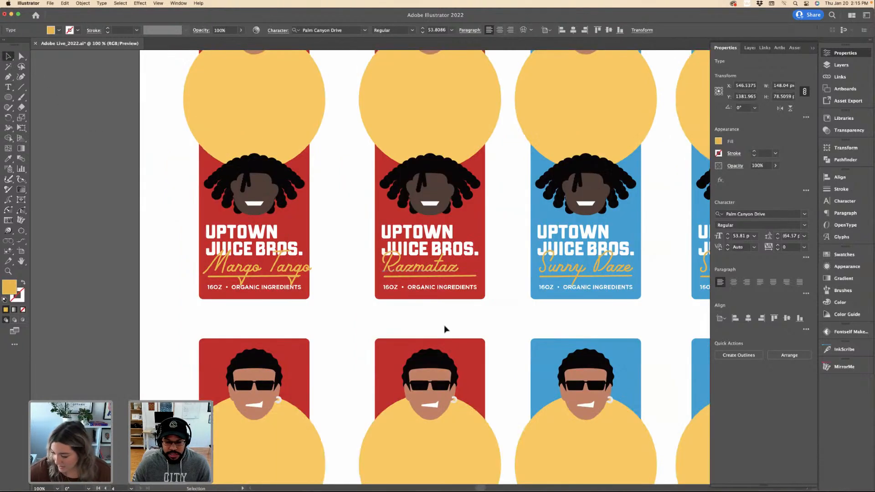
Insert a second z in the middle of the flavour name so it reads "Razzmataz".
key(super+equal)
click(537, 274)
key(super+equal)
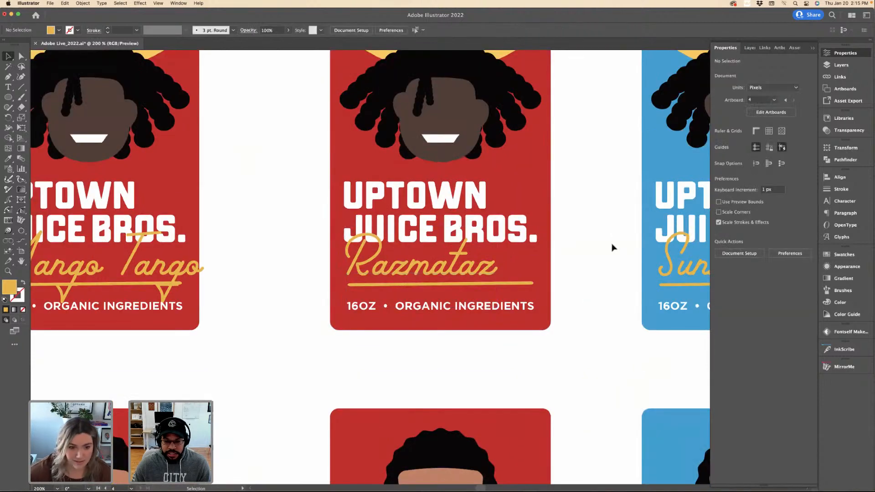
double_click(491, 267)
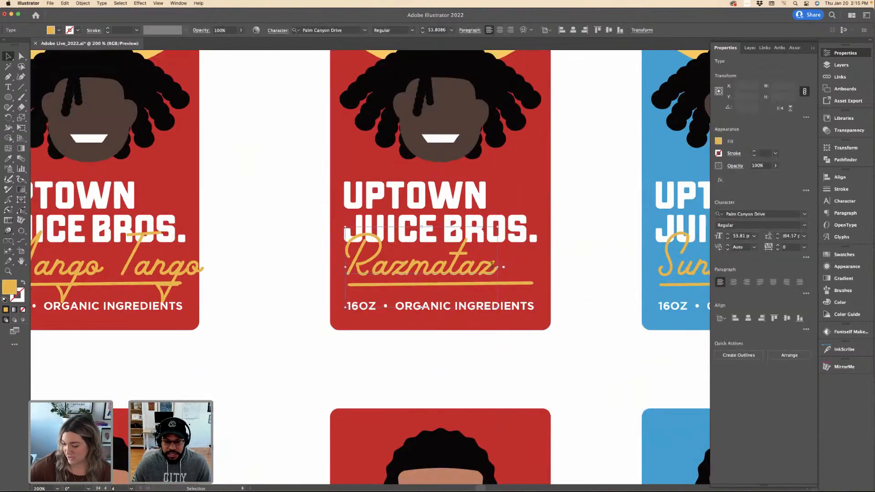
click(408, 265)
text(z)
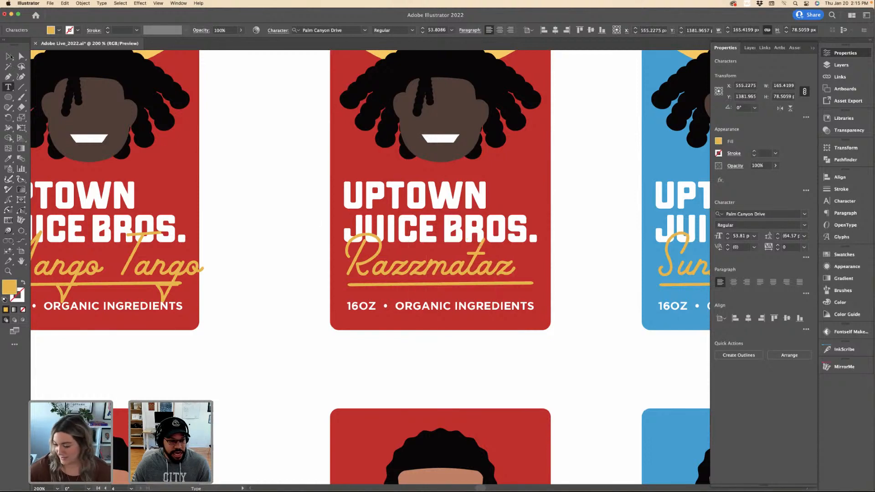
Try centring the "Razzmataz" name horizontally on its red label background.
key(Escape)
shift+click(533, 200)
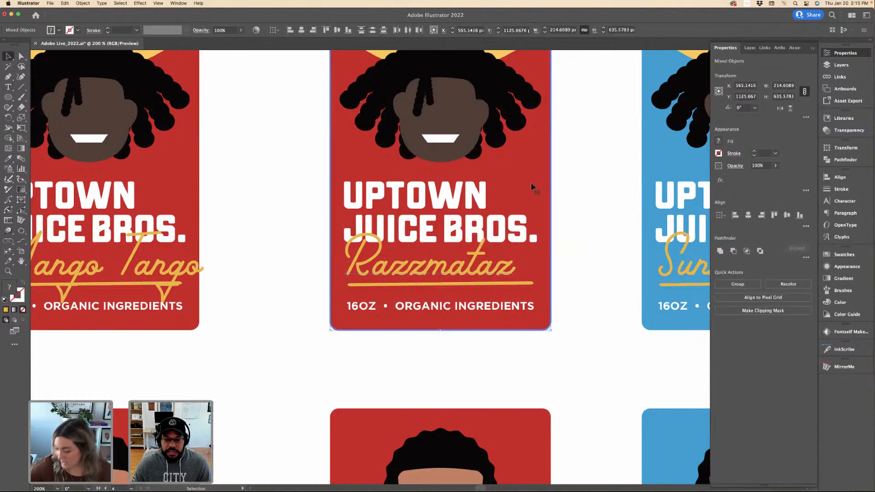
click(305, 31)
click(260, 147)
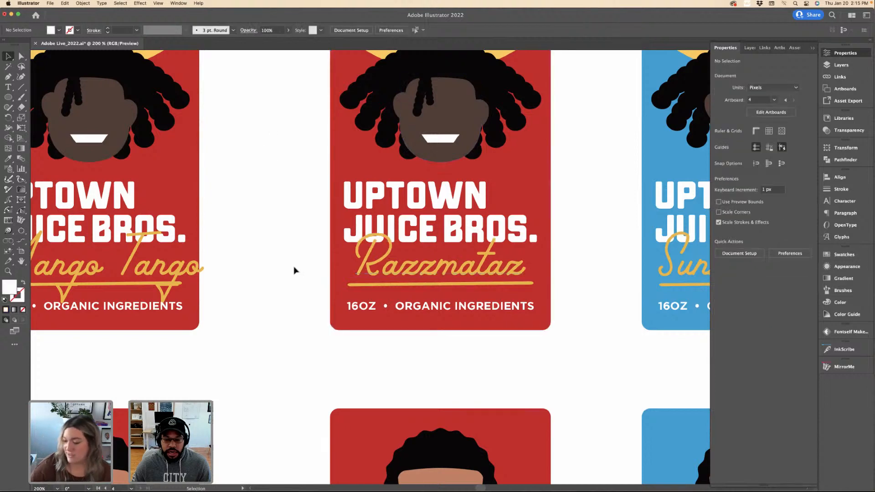
double_click(435, 273)
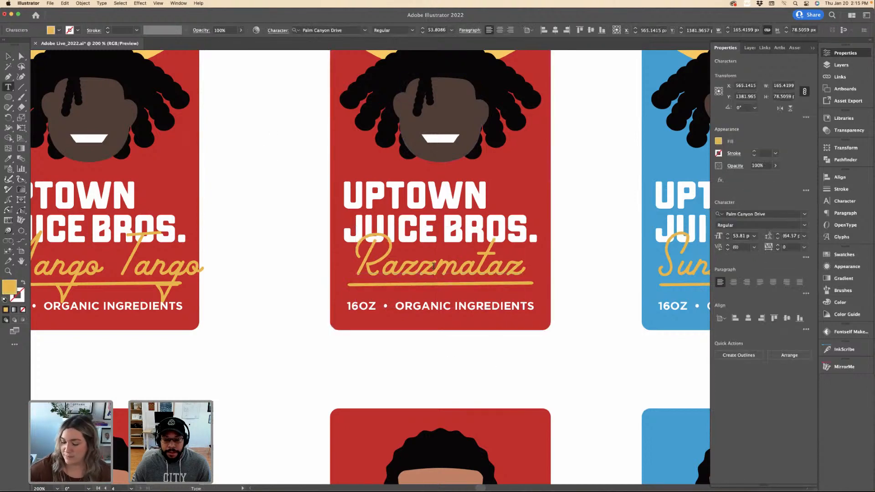
key(super+z)
Add a final z to the flavour name so it reads "Razzmatazz".
click(511, 265)
text(z)
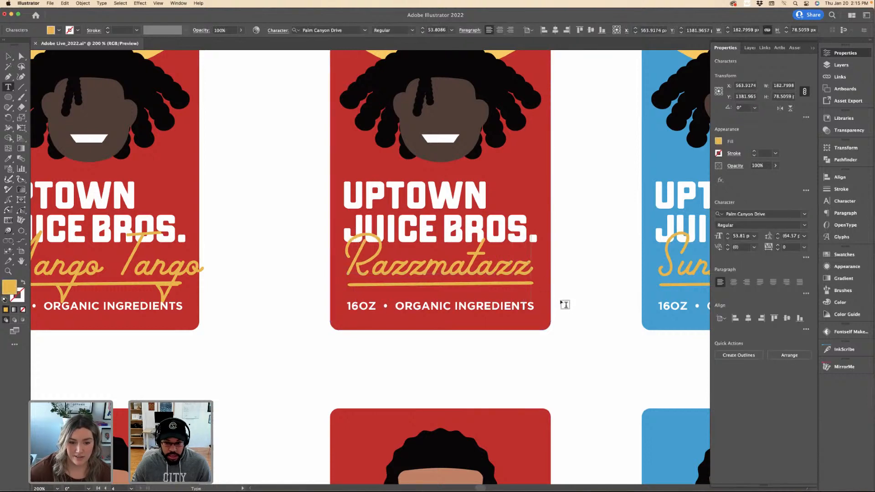
click(9, 55)
click(307, 264)
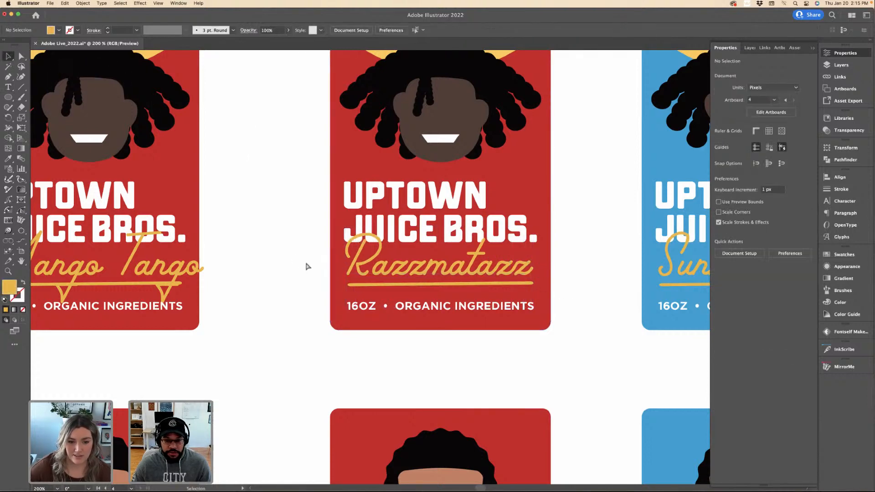
Review the renamed Razzmatazz label up close and alongside the other labels on the artboard.
key(super+1)
scroll(510, 252, down, 2)
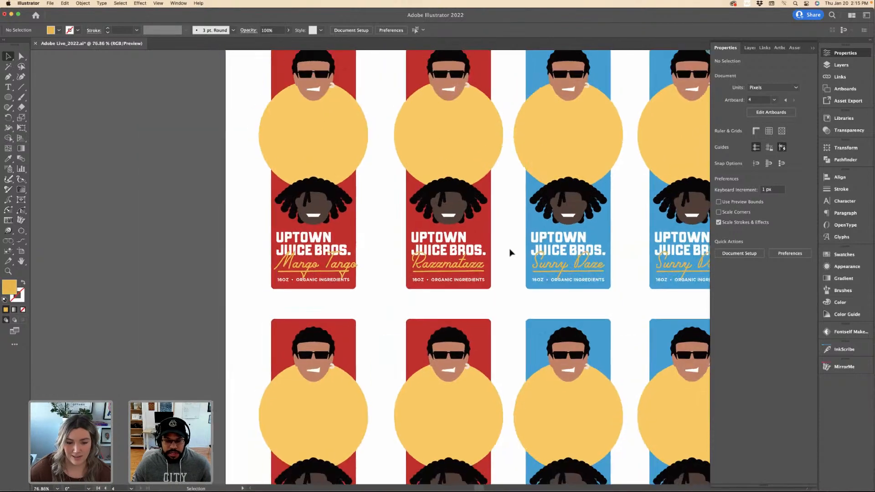
scroll(509, 252, up, 3)
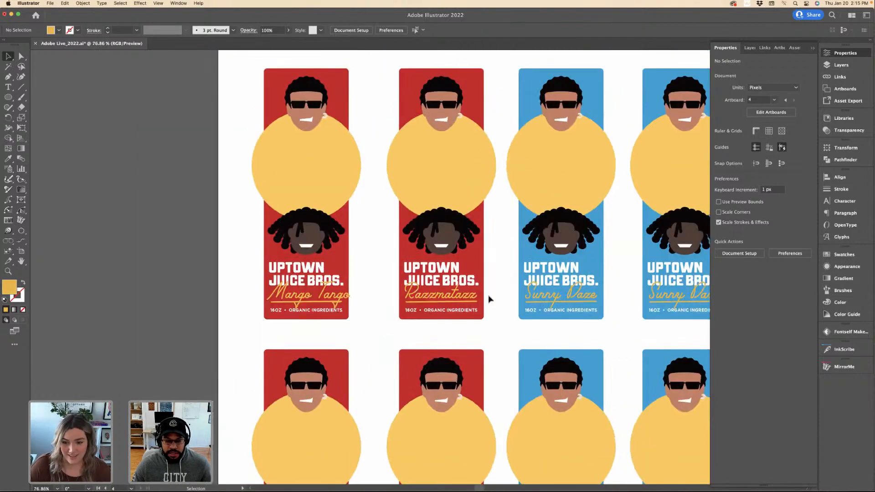
scroll(490, 299, up, 10)
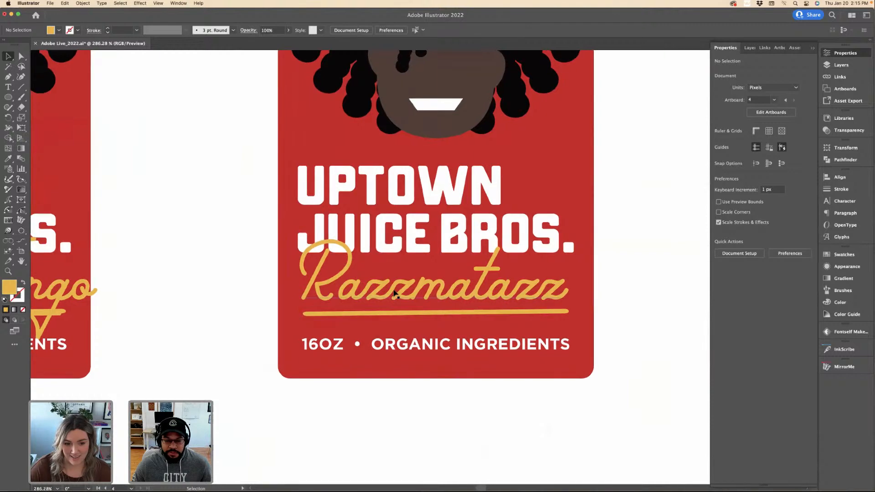
scroll(395, 294, down, 6)
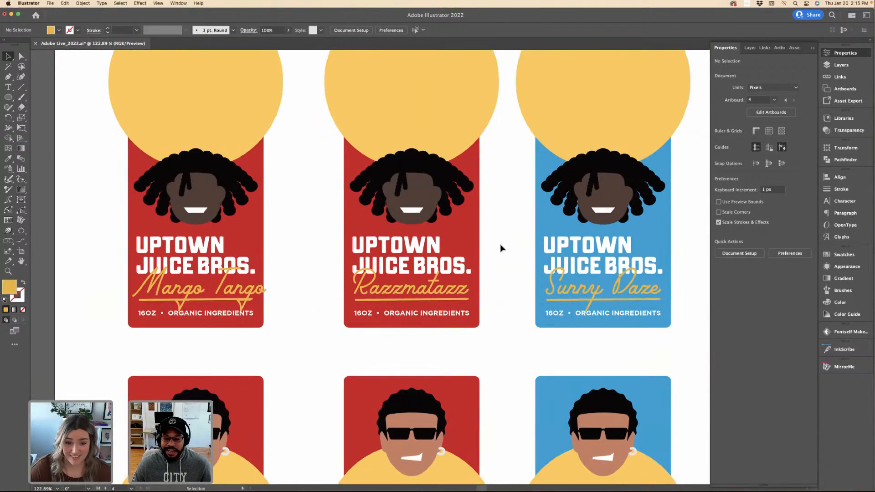
scroll(496, 261, up, 2)
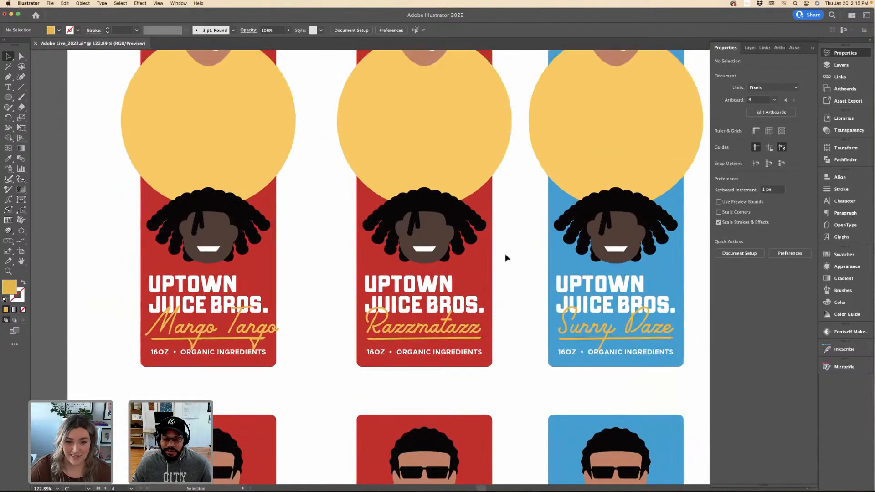
scroll(506, 258, down, 5)
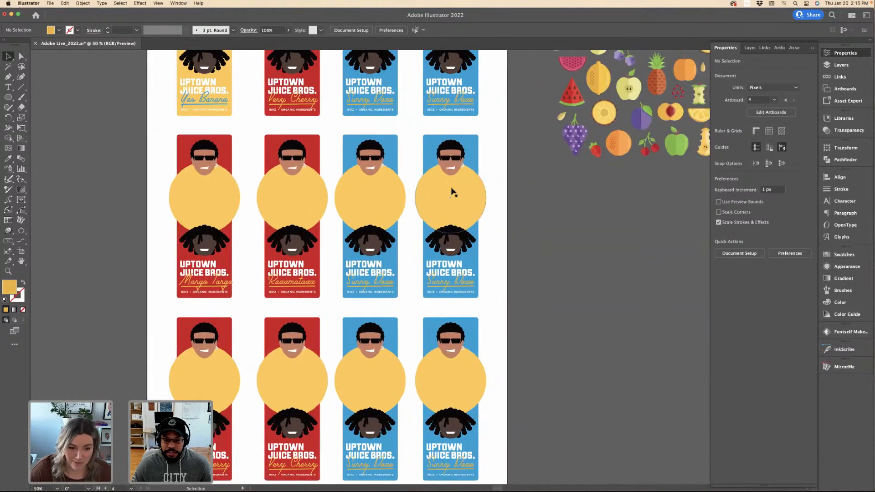
scroll(453, 192, up, 3)
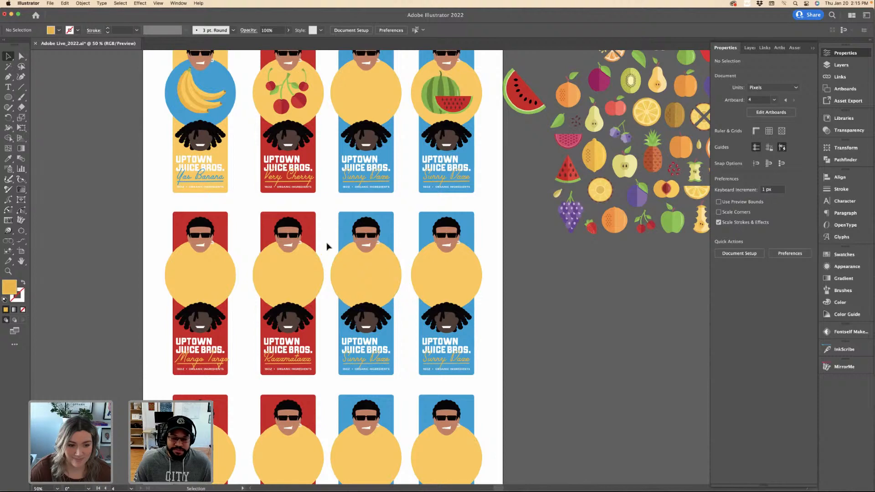
Replace the flavour name on the third label of the second row with "Grape Drank".
scroll(336, 244, down, 3)
click(399, 284)
key(super+equal)
key(super+equal)
key(super+equal)
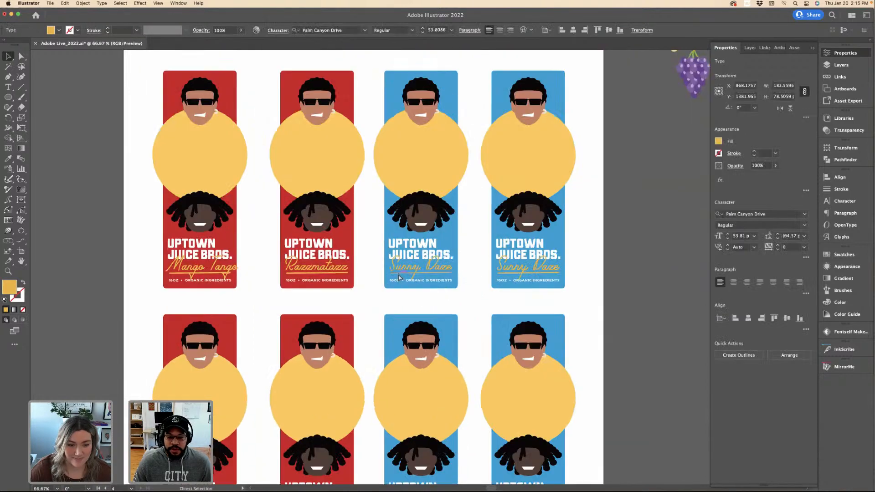
triple_click(413, 270)
text(Grape Drank)
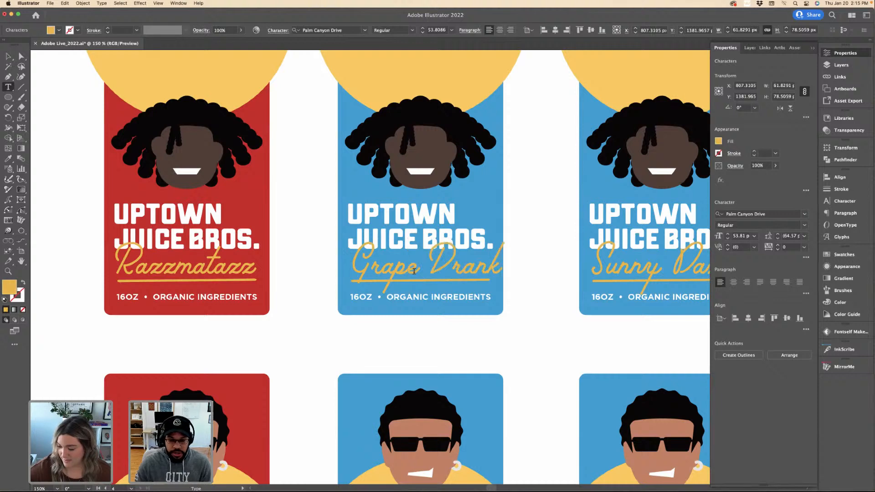
Swap the D in "Grape Drank" for an alternate glyph of the script font.
drag(438, 264, 456, 297)
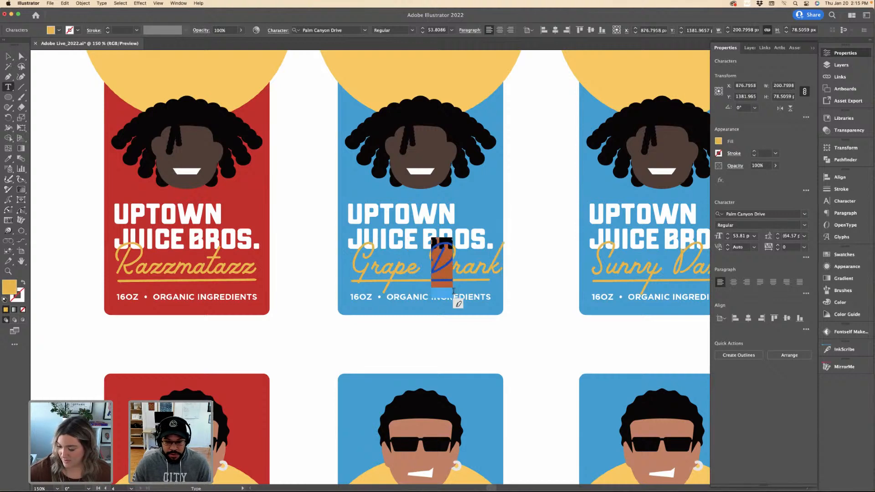
click(452, 268)
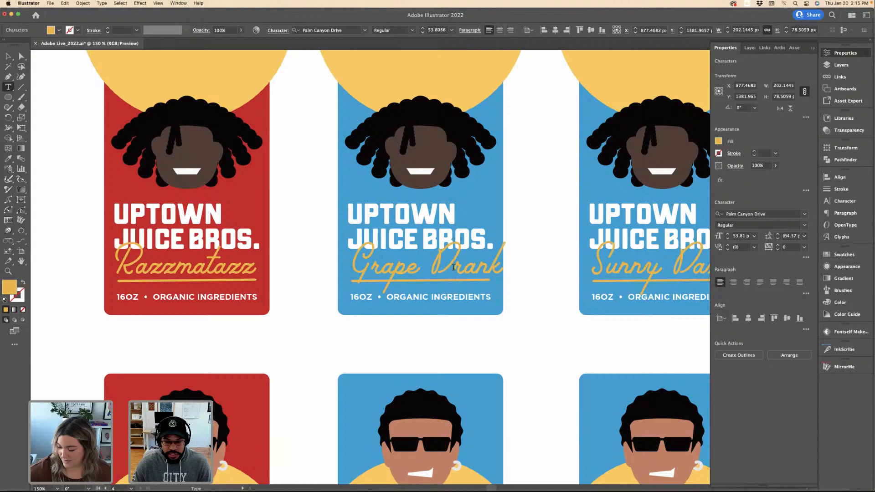
drag(454, 267, 464, 267)
click(460, 268)
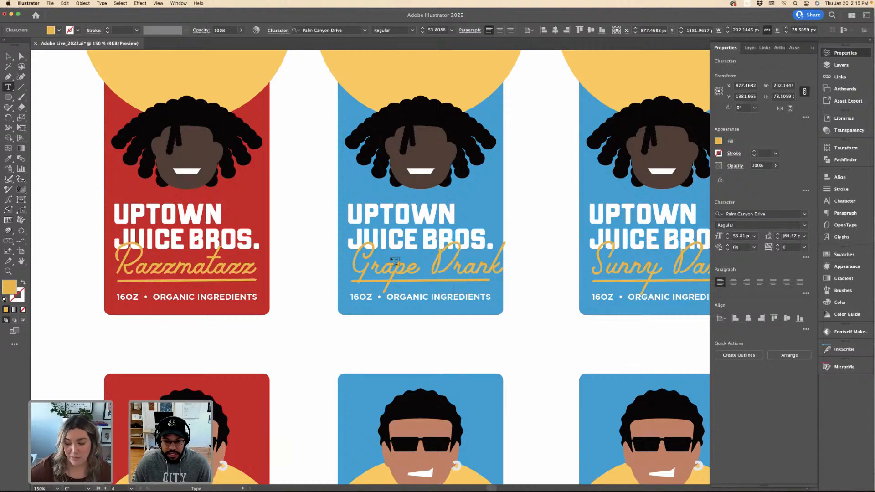
Replace the flavour name "Sunny Daze" on the last label of the row with "Grape Escape".
key(Escape)
drag(373, 273, 368, 272)
click(611, 275)
key(super+minus)
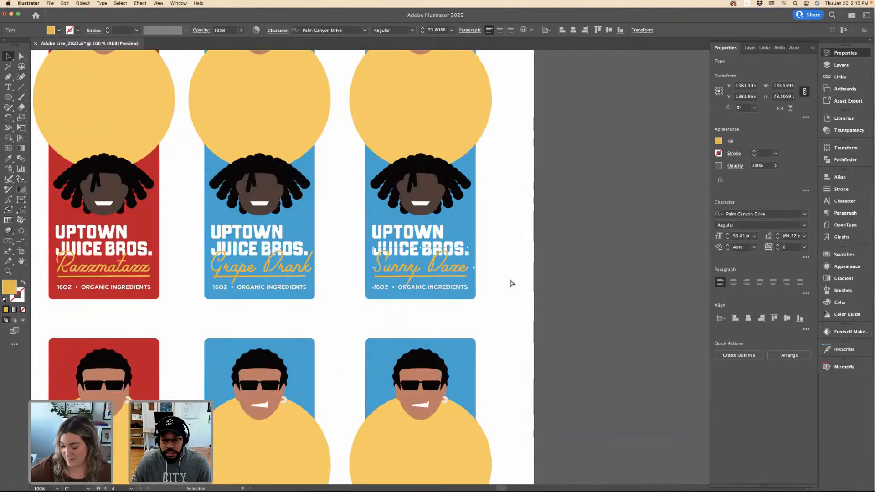
key(super+equal)
double_click(472, 280)
key(super+a)
text(Grap)
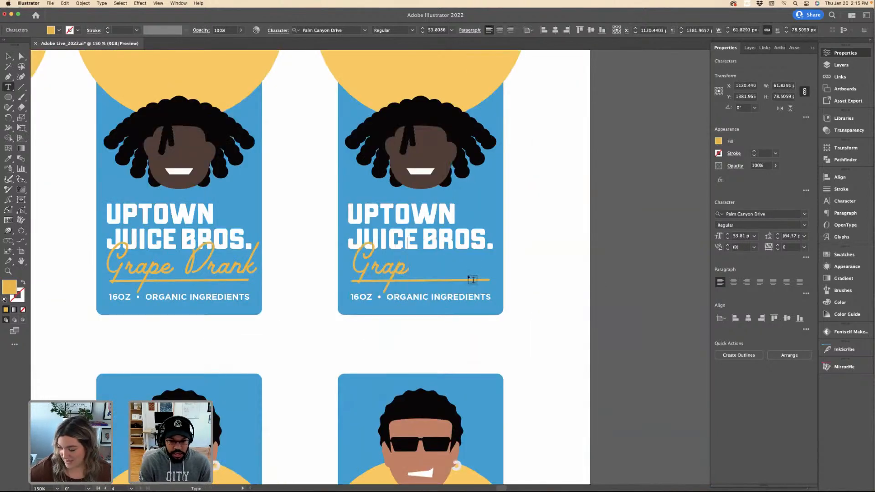
text(e Escape)
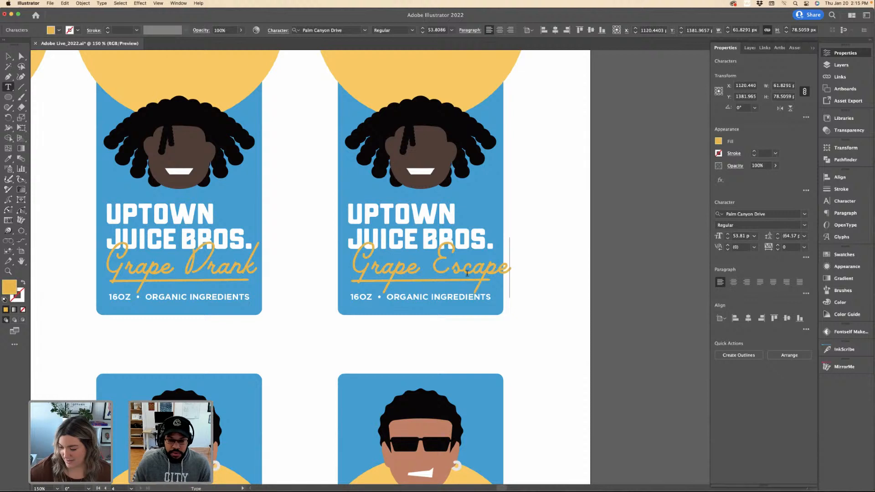
Tighten the tracking of the E in "Grape Escape" so the following letters sit closer to it.
drag(449, 269, 430, 267)
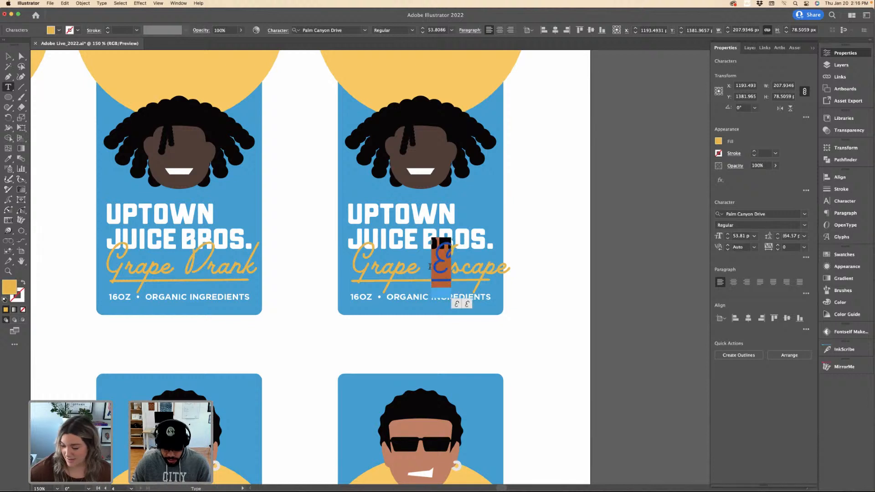
key(alt+Left)
key(alt+Left)
key(alt+Left)
key(alt+Left)
key(alt+Left)
key(alt+Left)
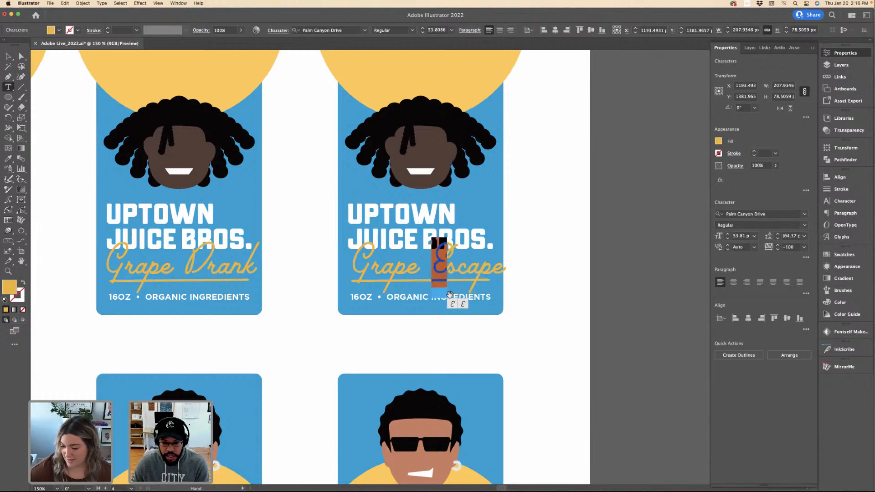
click(484, 286)
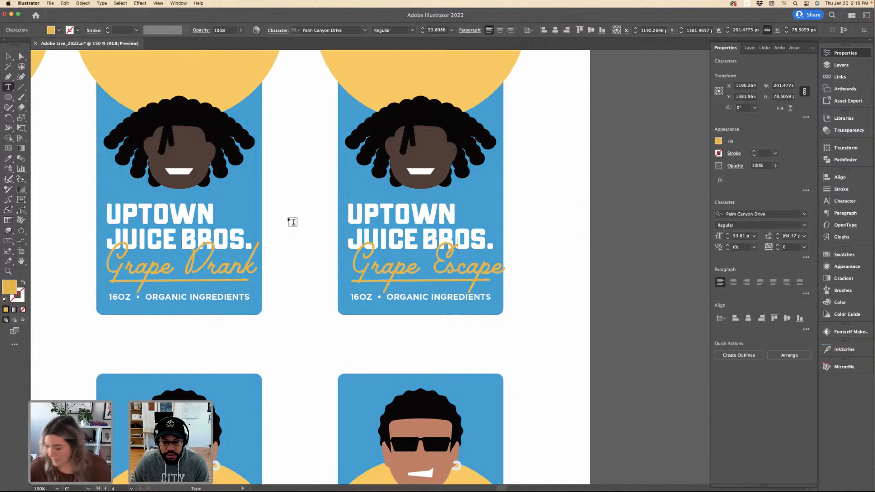
Tighten the tracking of the G in "Grape Escape" to -160 and inspect its join with the r up close.
drag(369, 267, 358, 267)
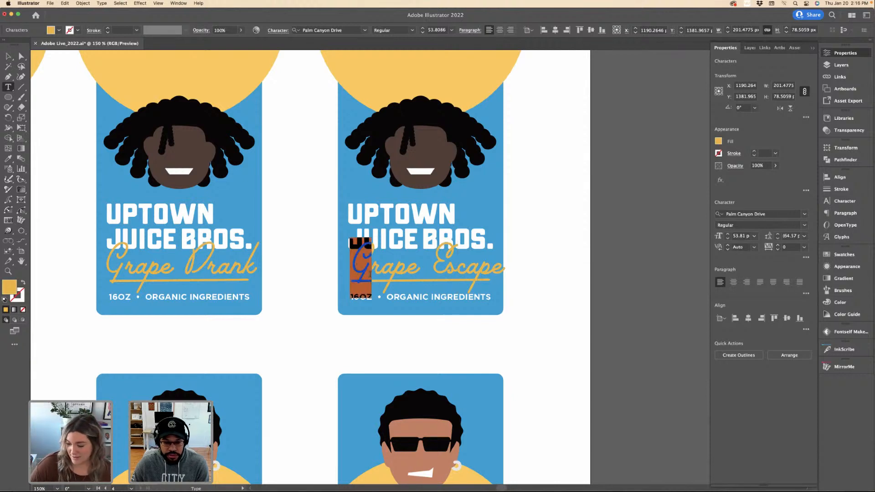
key(alt+Left)
key(alt+Left)
key(alt+Left)
key(alt+Left)
key(alt+Left)
key(alt+Left)
key(alt+Left)
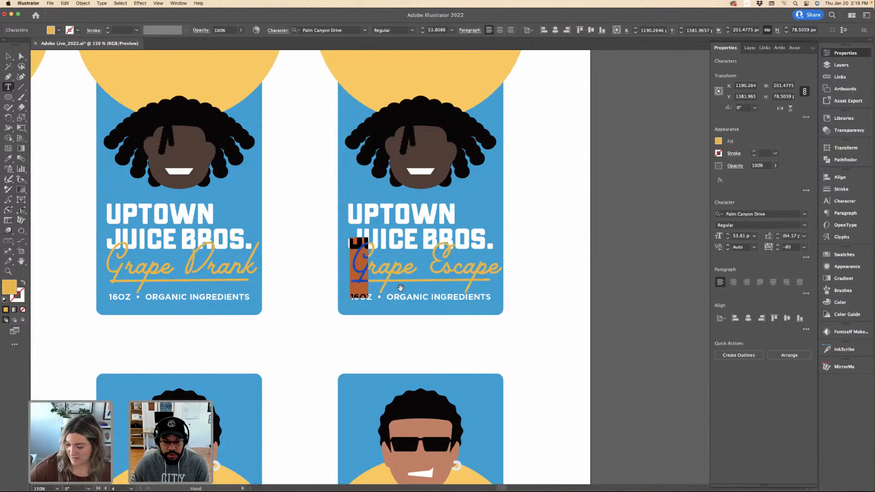
click(384, 274)
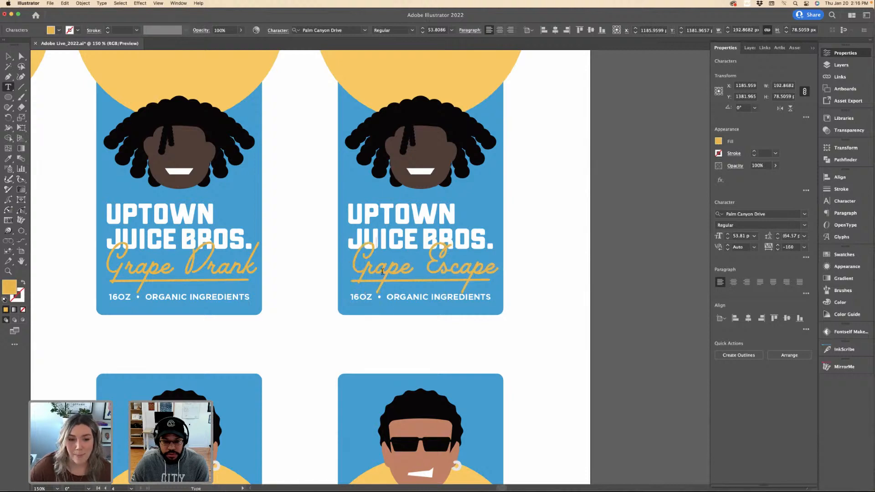
key(super+equal)
key(super+equal)
key(super+equal)
key(super+equal)
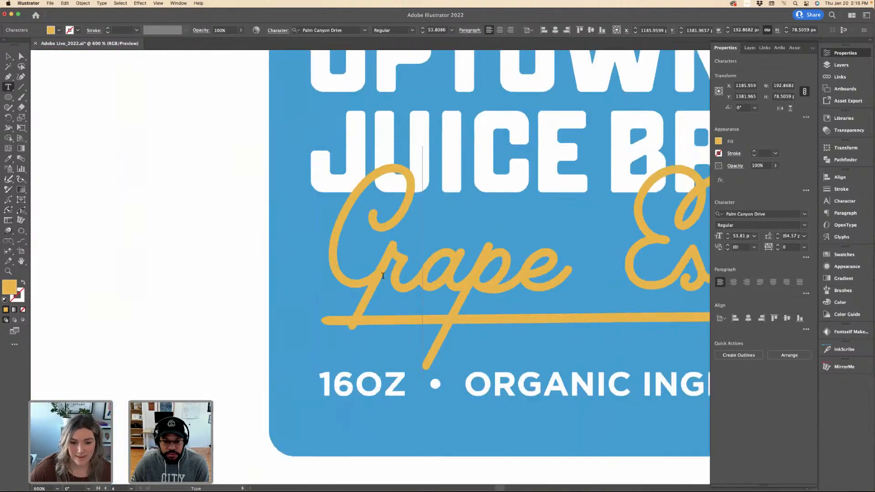
key(shift+Left)
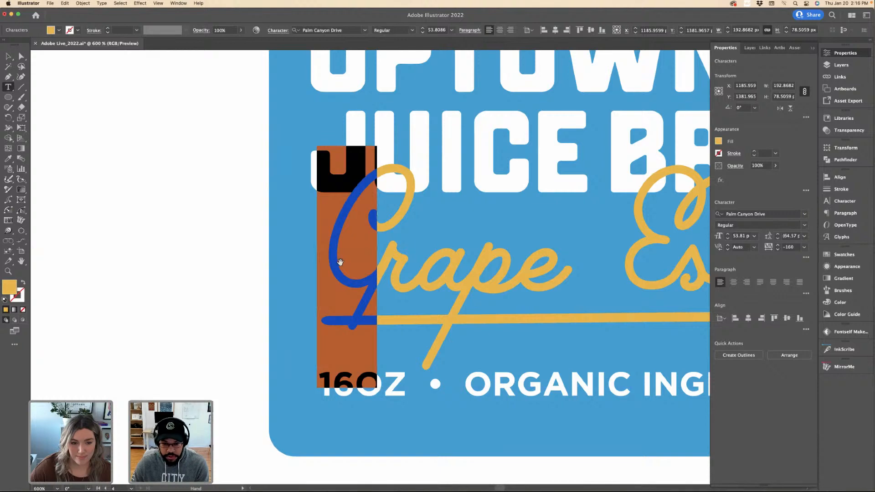
click(373, 270)
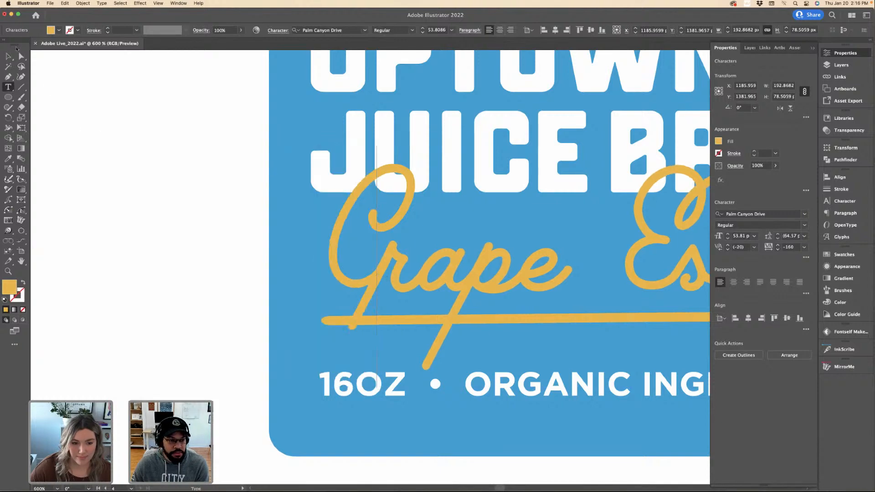
key(super+minus)
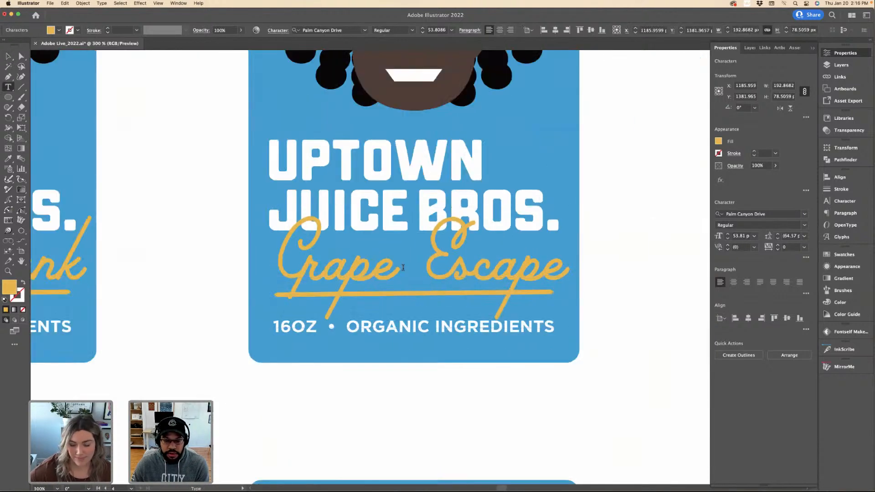
Narrow the gap between "Grape" and "Escape" by reducing the font size of the space to 28 pt.
double_click(403, 267)
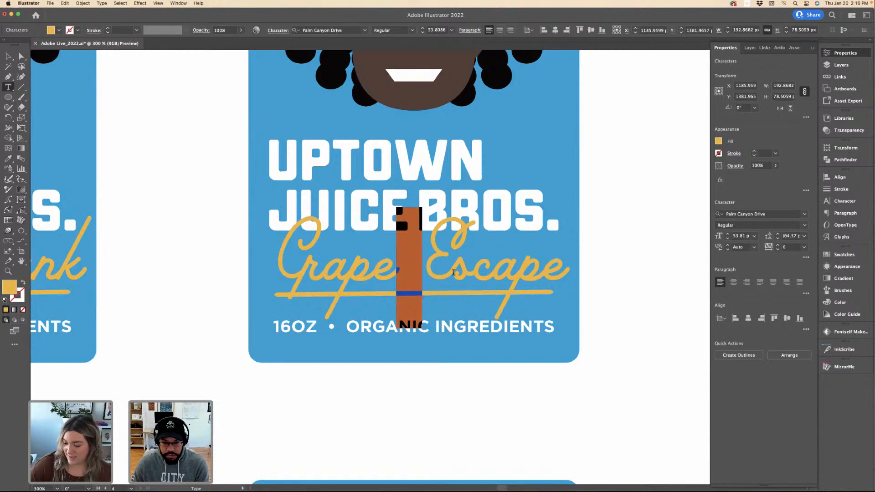
drag(427, 266, 614, 265)
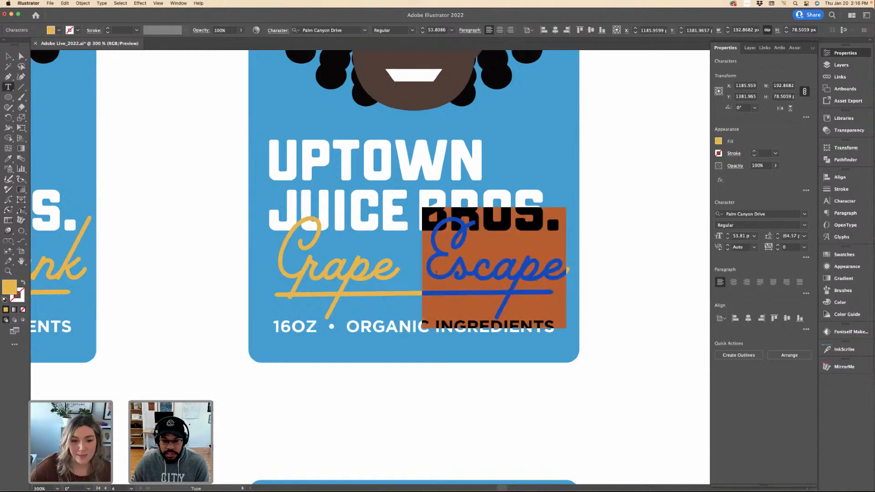
key(Left)
key(shift+Left)
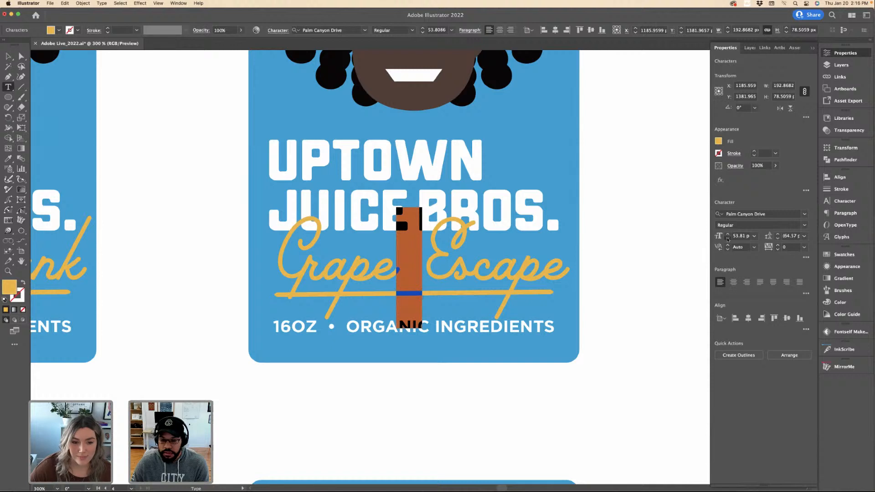
click(728, 238)
click(728, 238)
click(728, 239)
click(728, 238)
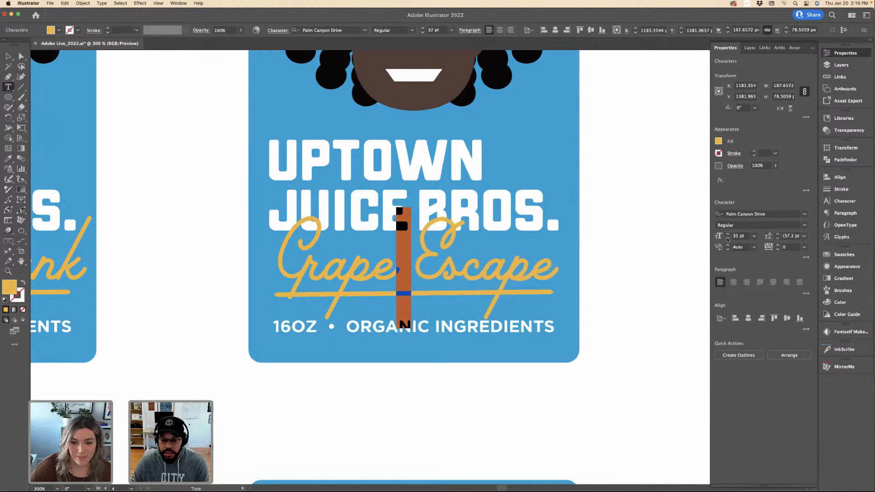
click(728, 238)
click(728, 239)
click(416, 264)
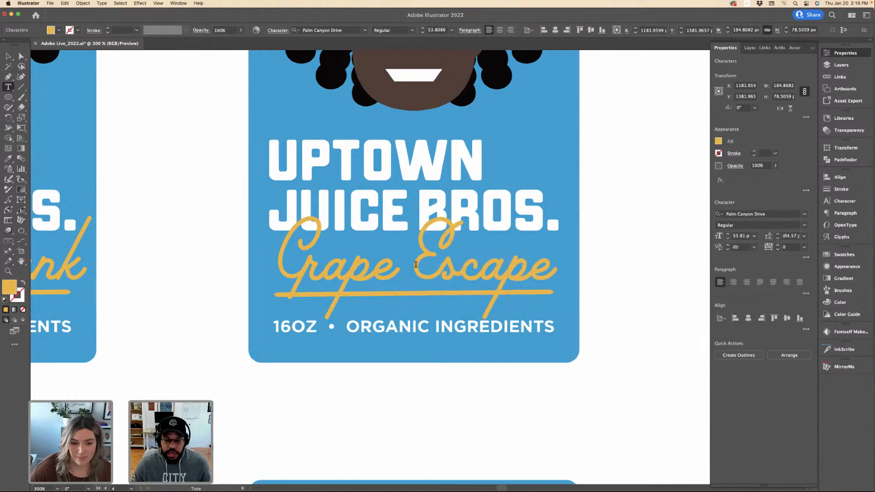
Replace the space in "Grape Drank" with the 28 pt space from "Grape Escape".
scroll(402, 267, down, 2)
scroll(403, 267, left, 5)
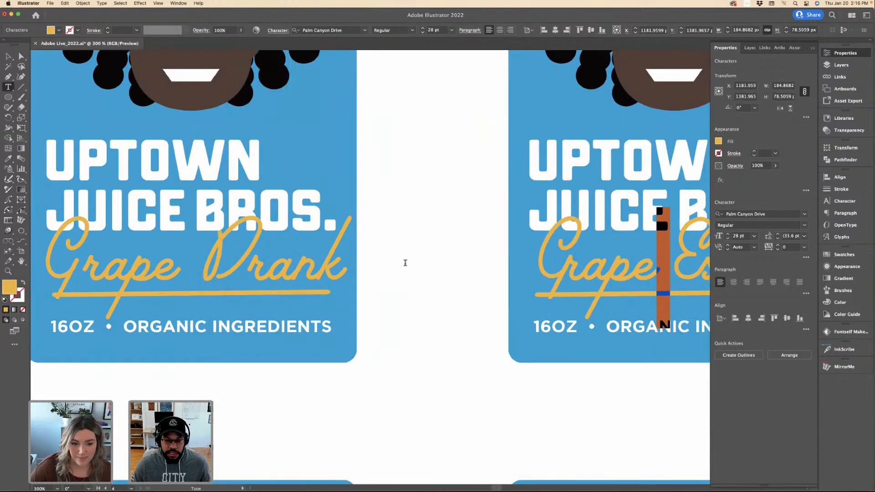
click(246, 266)
key(shift+Left)
key(super+v)
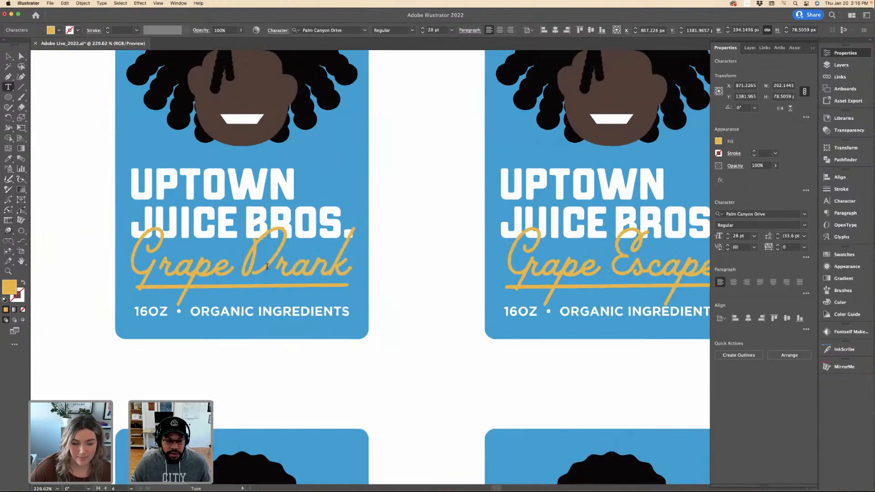
Narrow the gap in "Mango Tango" on the first red label by pasting the smaller space over its word space.
scroll(267, 266, left, 6)
scroll(312, 266, down, 4)
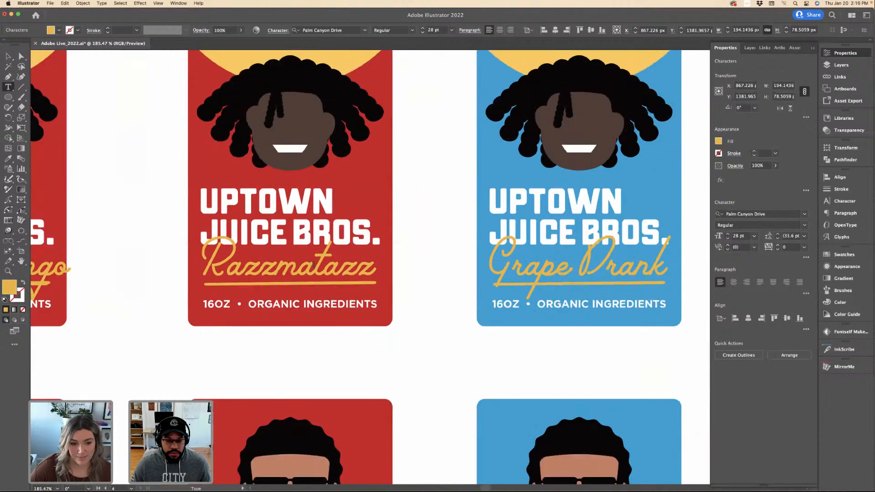
scroll(313, 266, left, 3)
key(shift+Left)
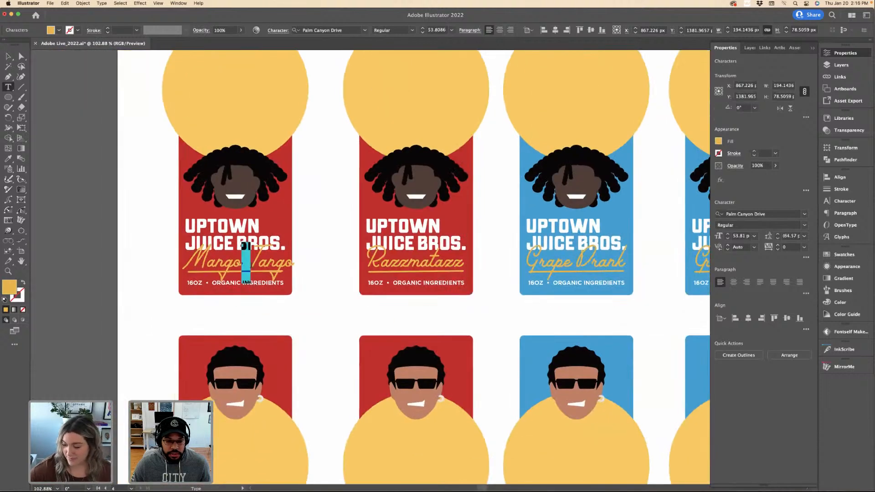
key(super+v)
scroll(243, 264, up, 4)
key(shift+Left)
key(super+v)
Compare alternate glyphs for the T in "Mango Tango" and apply the narrow one with the hooked crossbar.
key(shift+Left)
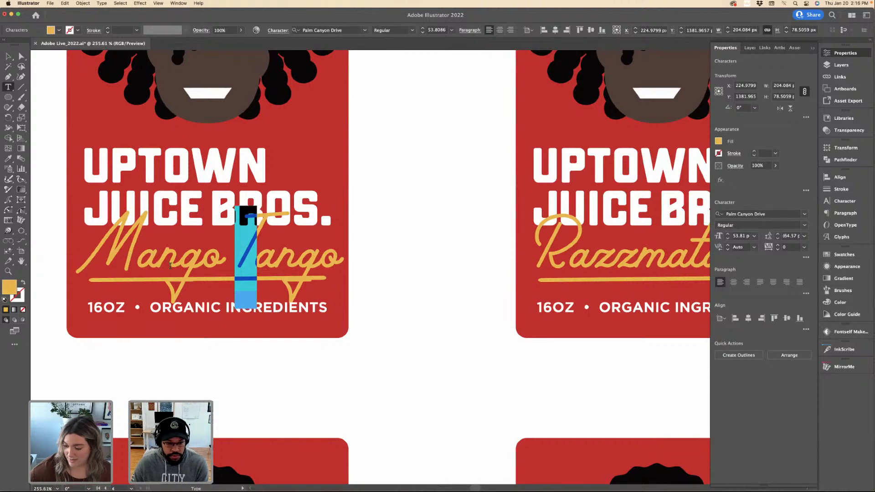
click(265, 315)
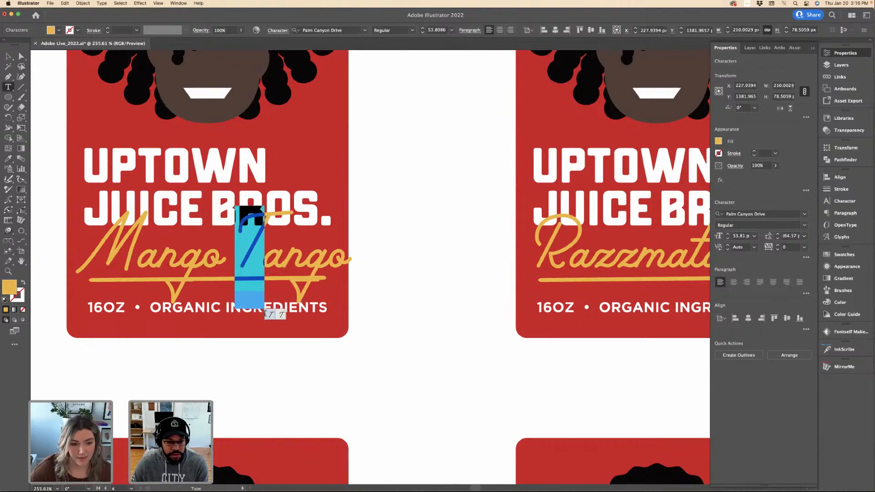
click(279, 317)
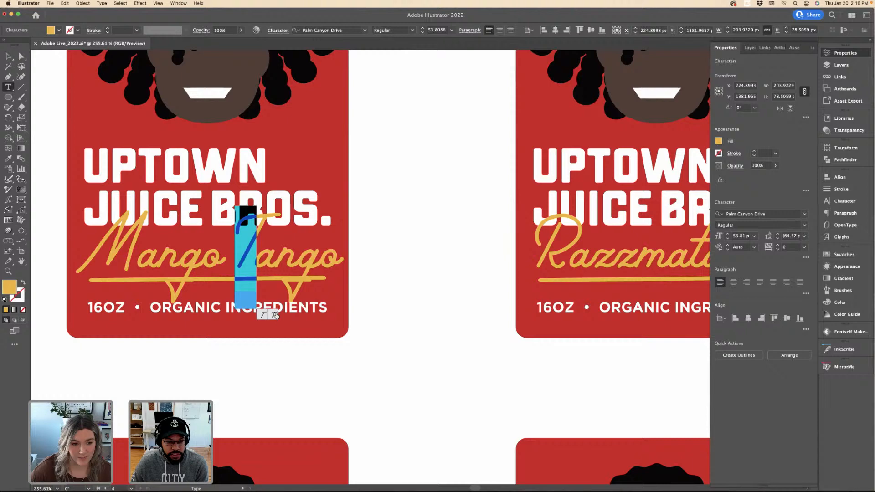
click(270, 316)
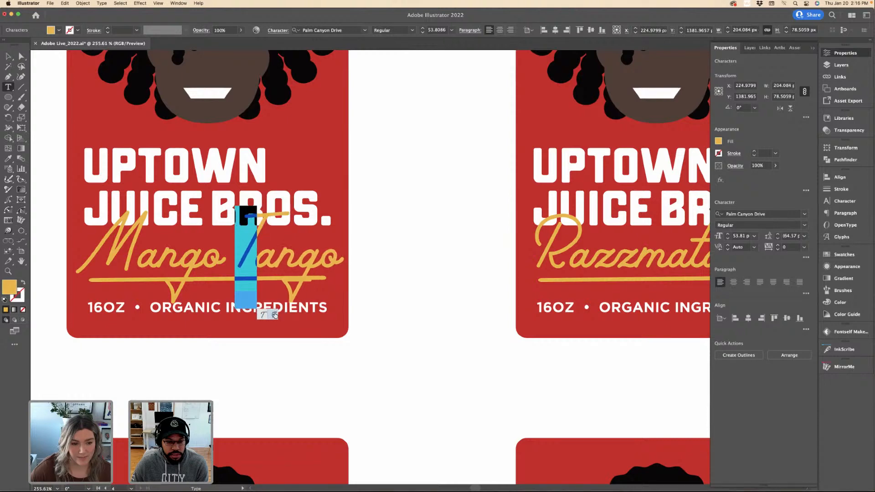
click(275, 315)
click(265, 258)
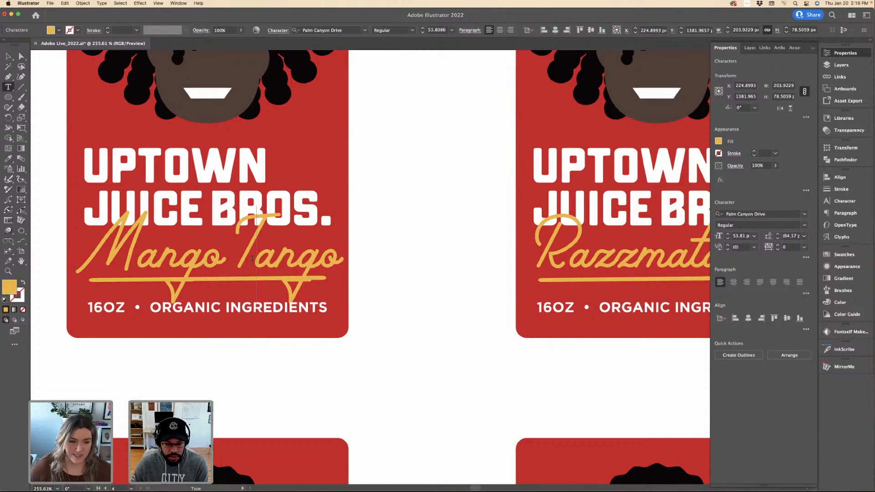
Tighten the tracking of the T in "Mango Tango" to -40.
drag(236, 258, 256, 258)
click(273, 315)
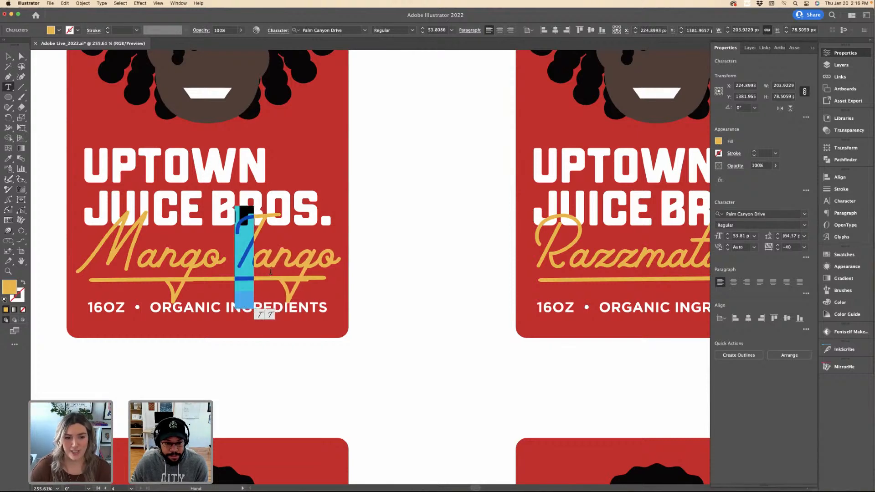
key(Escape)
scroll(332, 280, left, 2)
scroll(332, 280, left, 1)
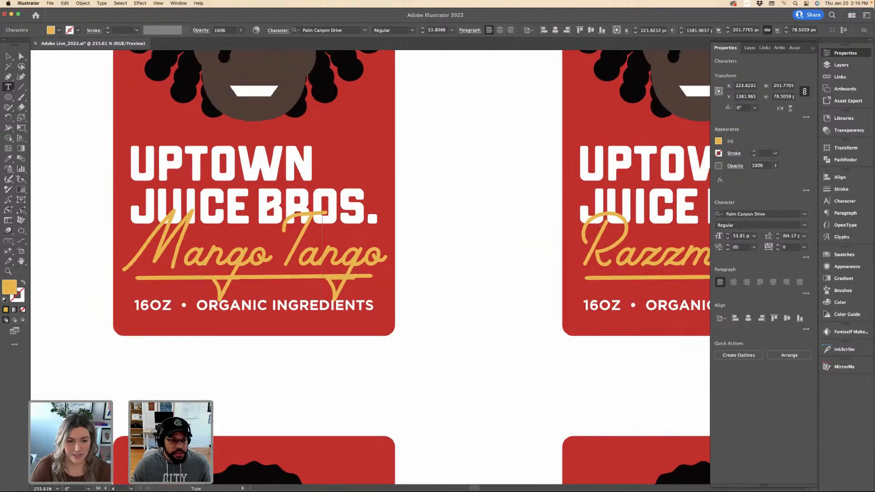
Nudge the "Mango Tango" flavour name slightly lower on its red label.
click(8, 57)
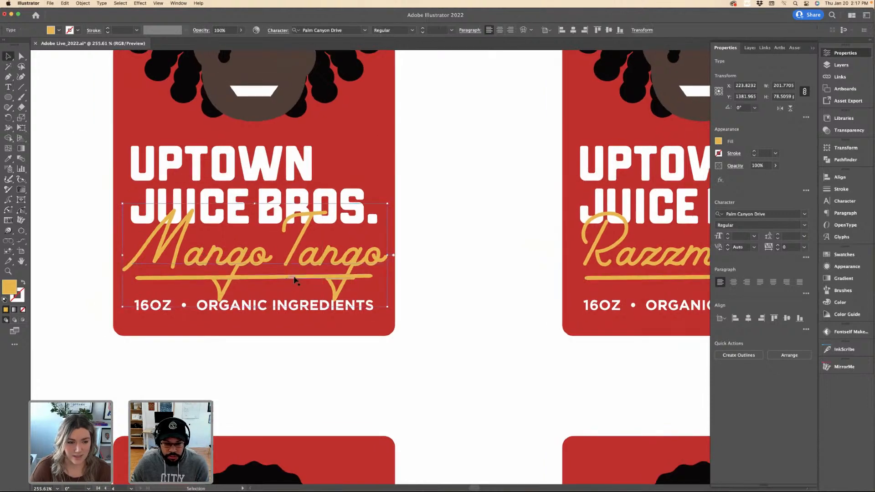
click(377, 283)
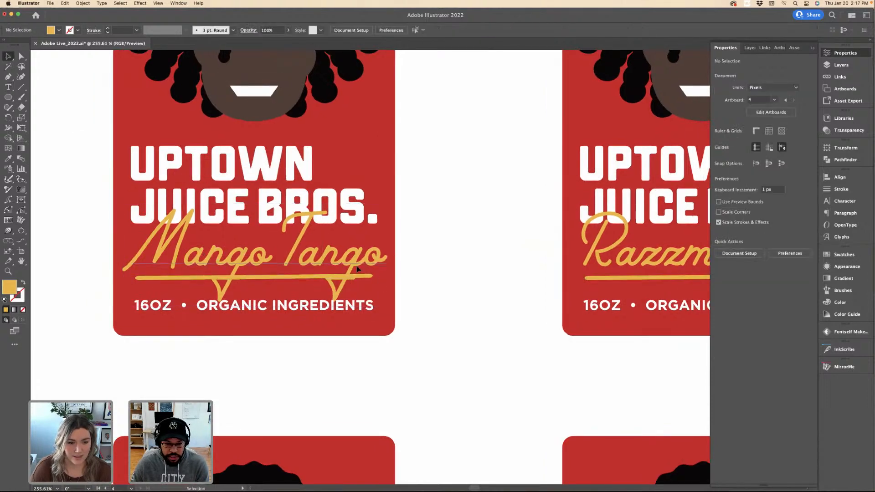
click(358, 269)
key(Down)
key(Down)
key(Down)
key(Down)
key(Down)
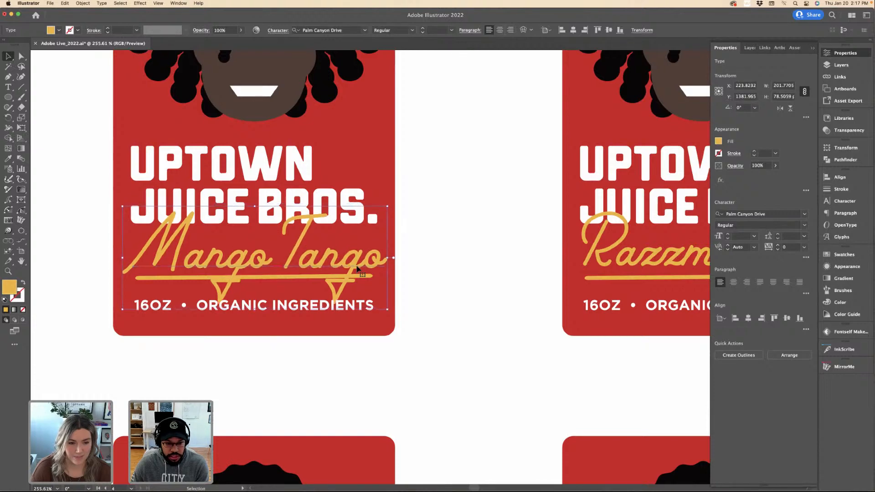
Try different vertical positions for the "Mango Tango" flavour name on its red label and undo the nudges.
click(416, 281)
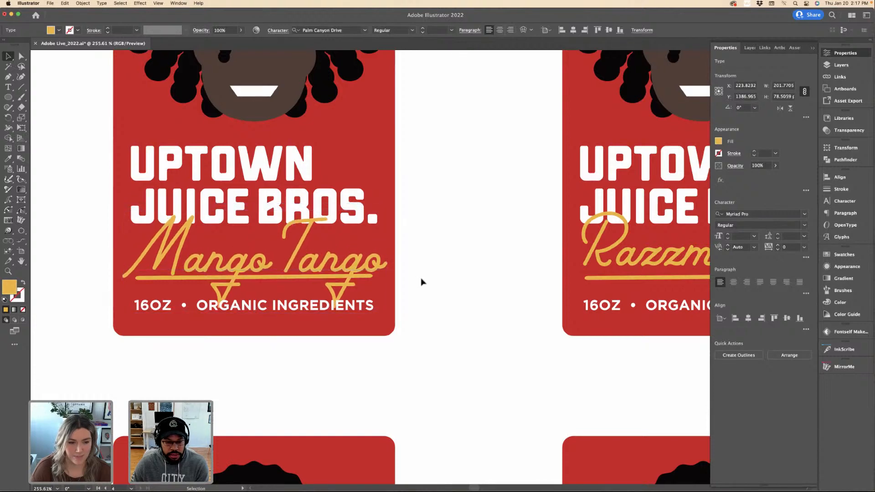
click(351, 266)
key(Up)
click(417, 260)
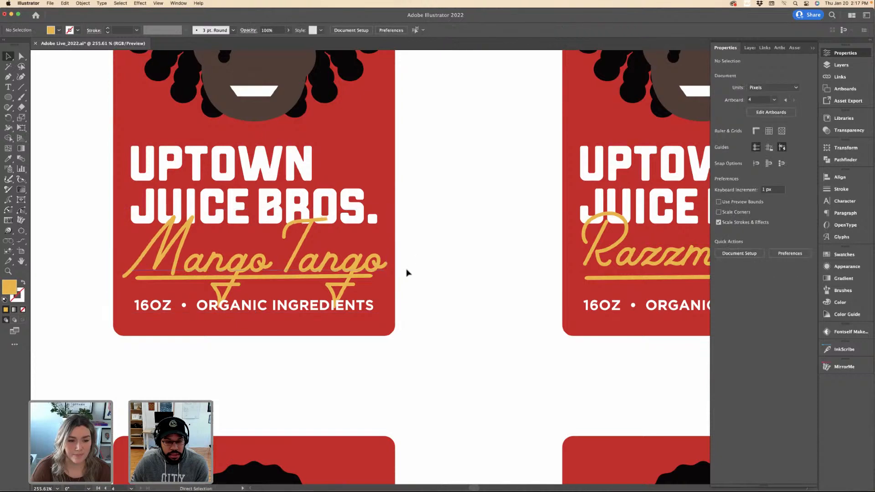
key(super+minus)
key(super+minus)
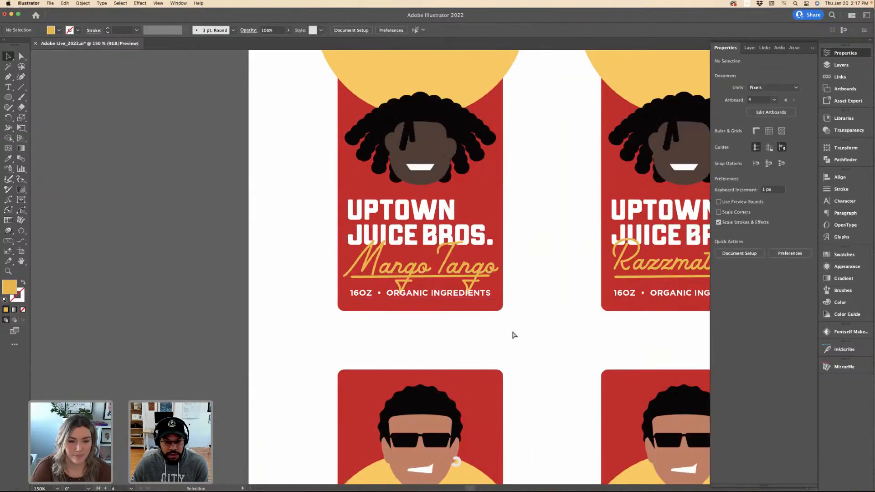
key(super+z)
key(super+z)
key(super+z)
key(super+z)
key(super+z)
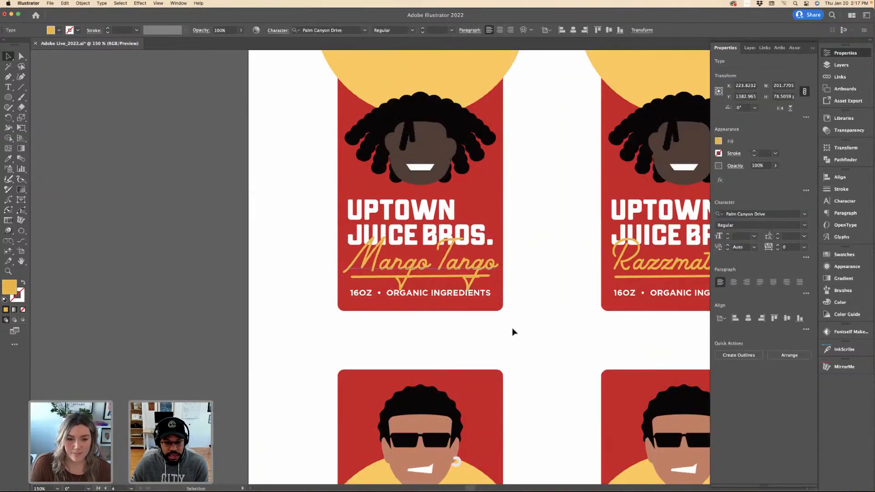
click(513, 331)
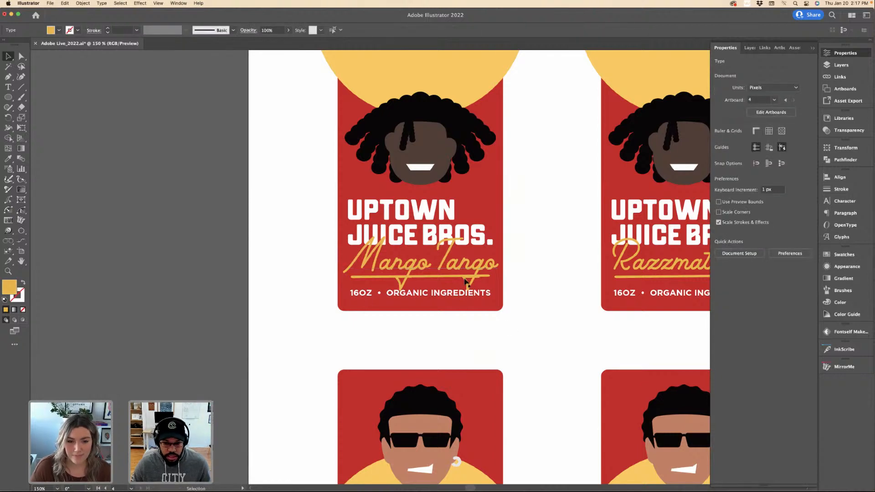
Compare alternate glyphs for the g in "Tango" on the first red label and apply the one with the looped descender.
scroll(465, 282, up, 5)
double_click(473, 266)
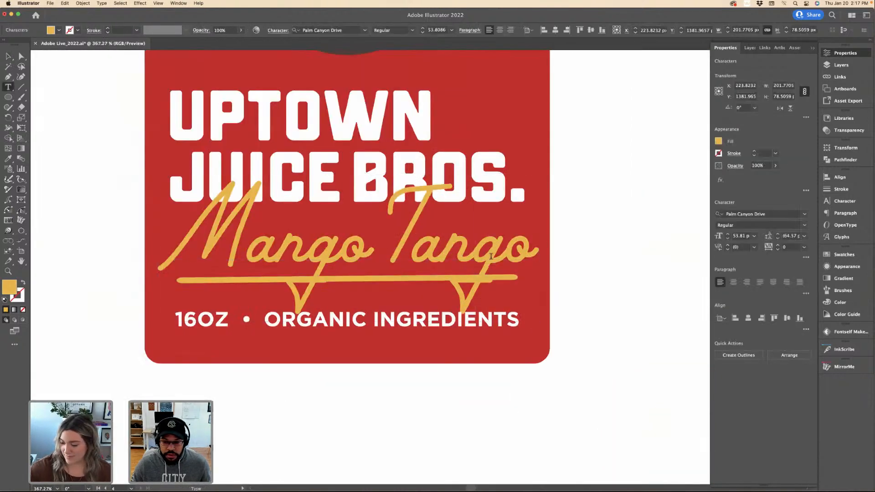
drag(491, 257, 494, 266)
click(513, 330)
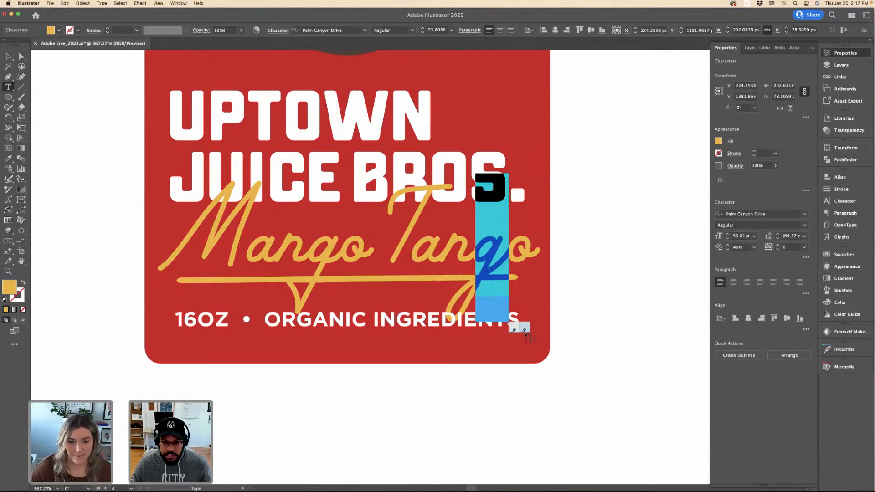
click(523, 330)
click(513, 328)
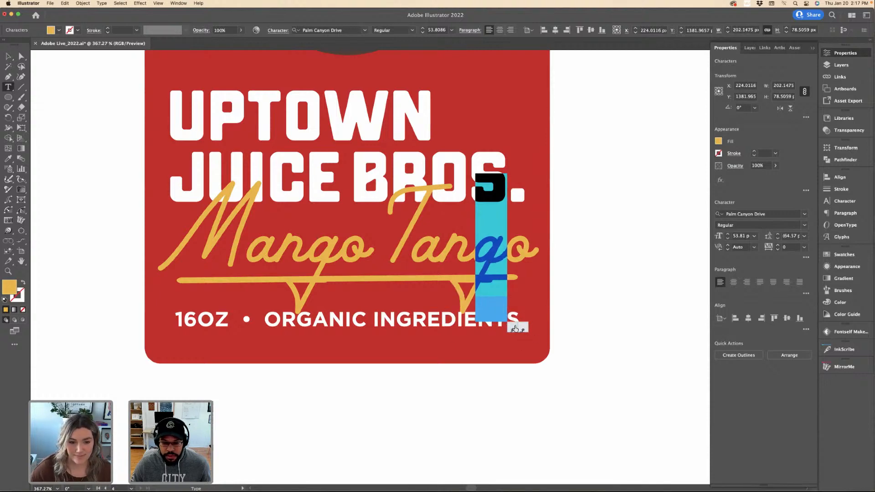
click(522, 329)
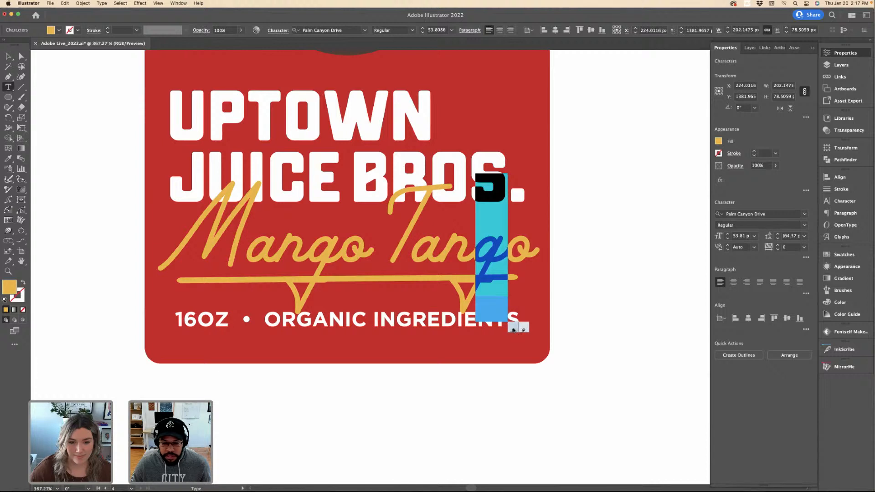
click(514, 329)
click(523, 329)
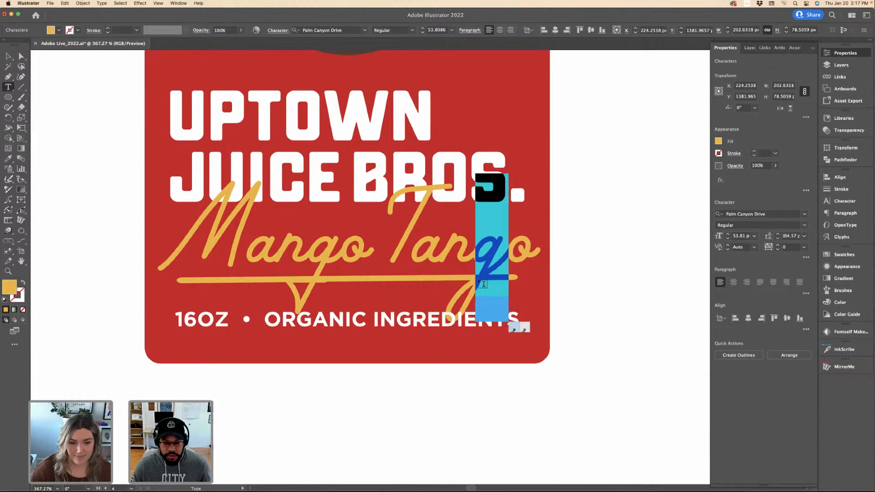
Apply the same looped-descender alternate glyph to the g in "Mango".
click(314, 254)
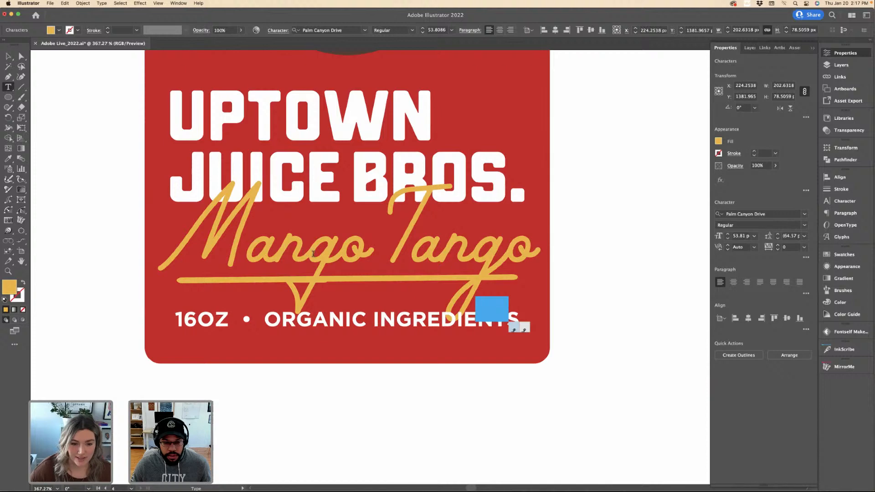
shift+click(329, 256)
click(350, 328)
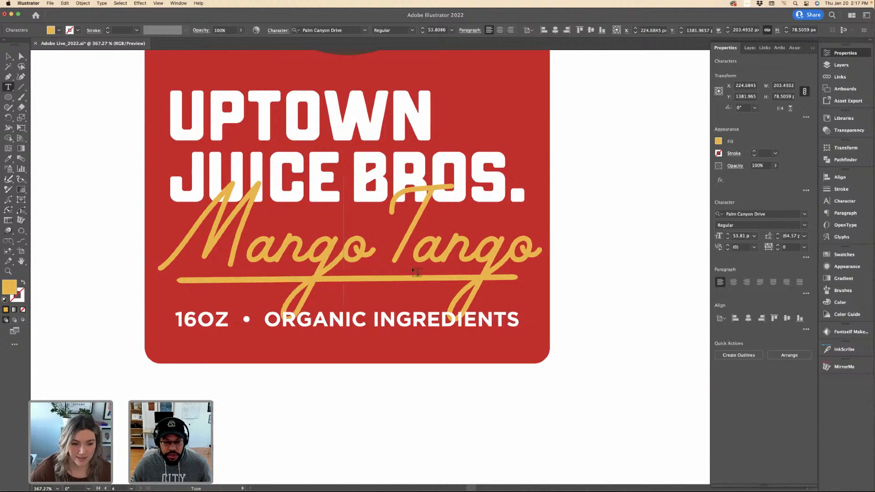
scroll(495, 276, down, 3)
key(Escape)
click(155, 174)
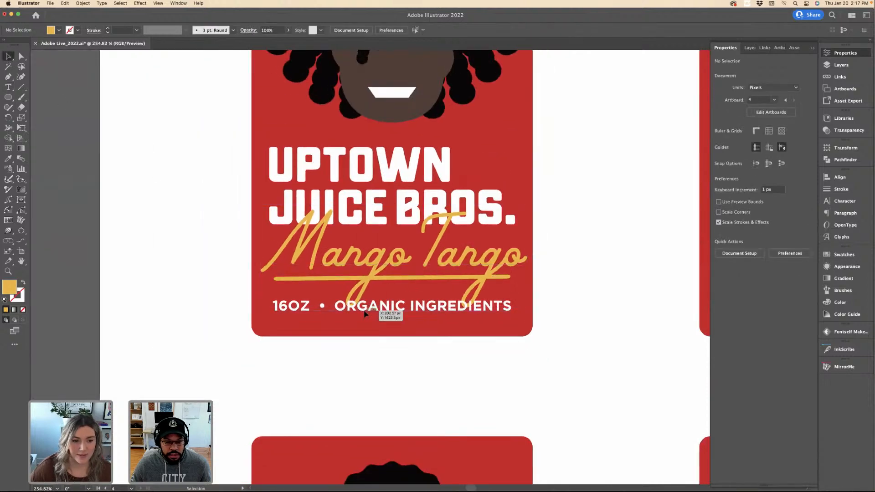
Delete the "Mango Tango" flavour name from its red label and undo the deletion.
click(365, 314)
key(Delete)
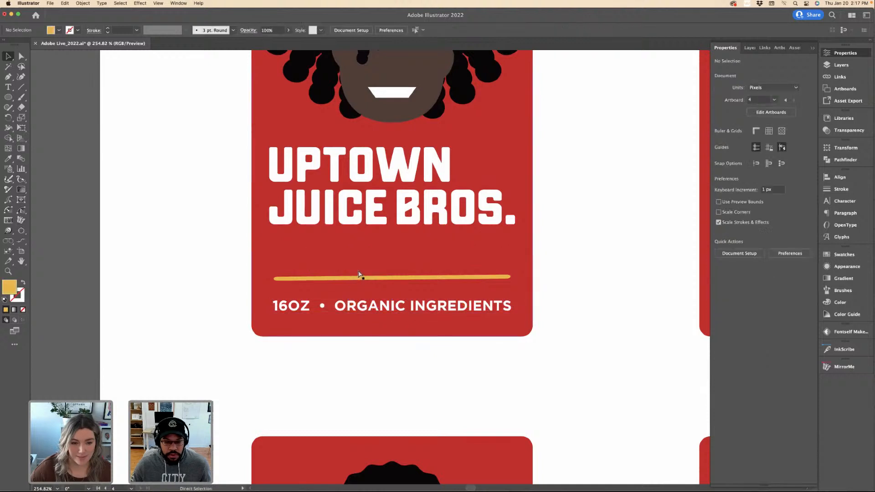
key(super+z)
scroll(524, 273, right, 2)
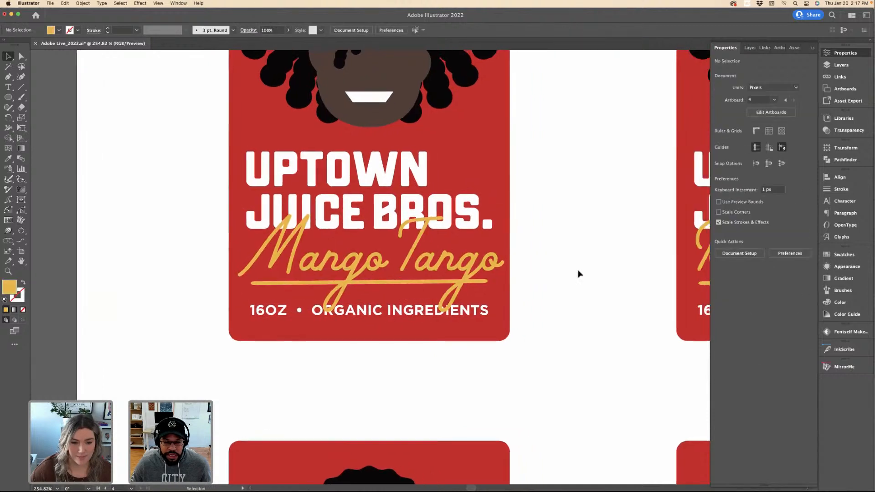
key(super+shift+z)
key(super+z)
key(super+z)
key(super+z)
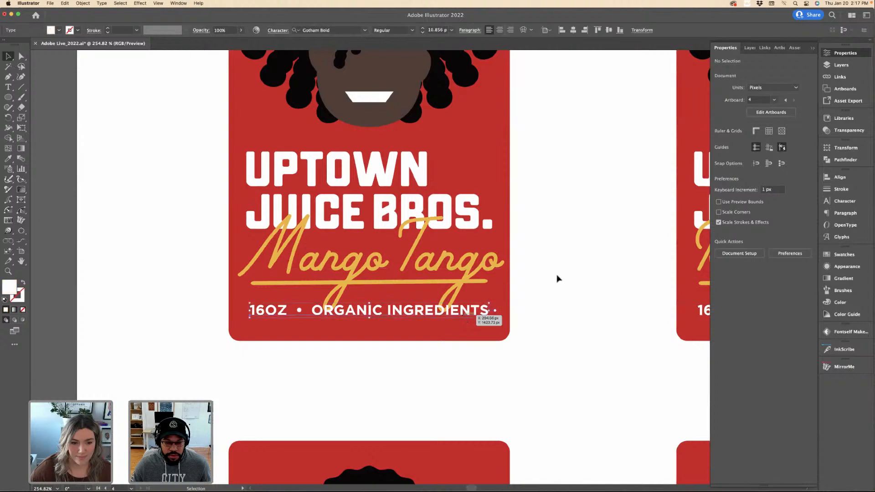
click(558, 279)
Examine the row of flavour labels and the script lettering on the blue "Grape Drank" label up close.
scroll(557, 278, down, 6)
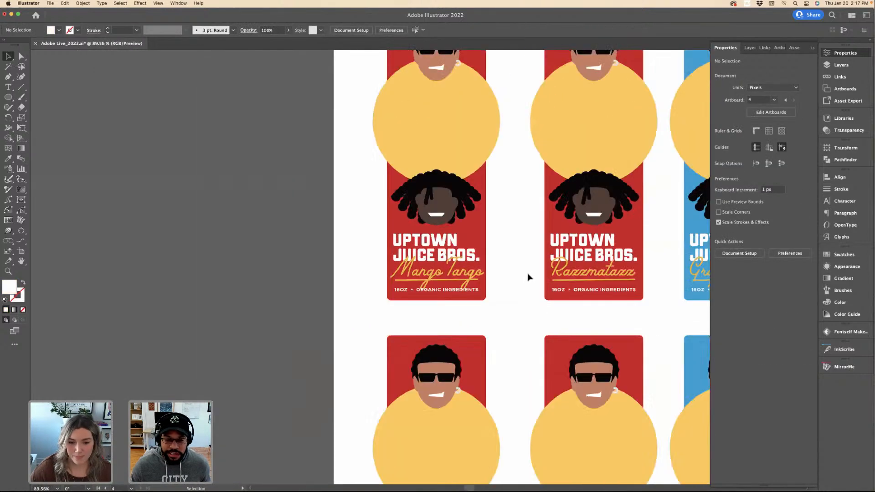
scroll(528, 277, right, 10)
scroll(528, 277, up, 1)
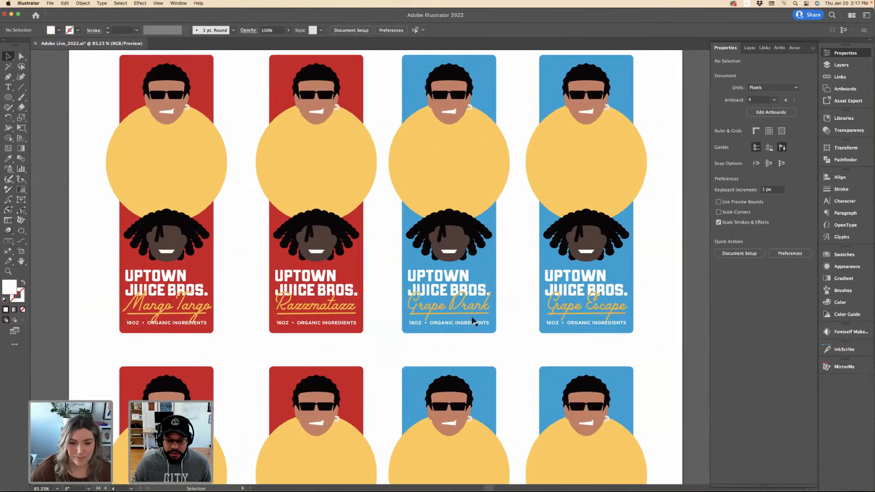
scroll(469, 331, up, 6)
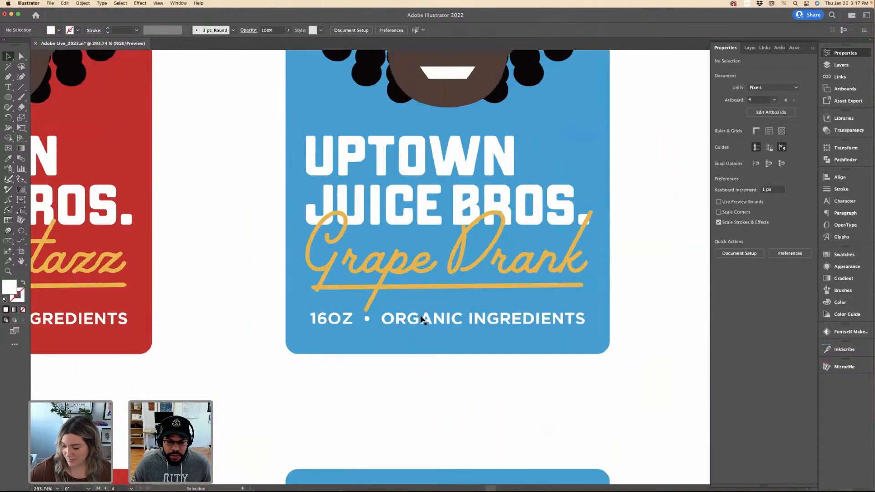
scroll(422, 319, up, 4)
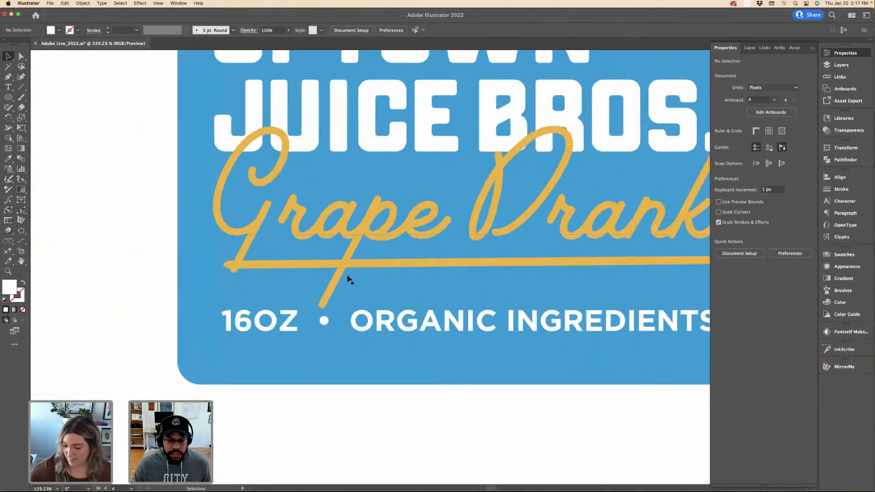
scroll(349, 279, down, 10)
scroll(432, 205, up, 1)
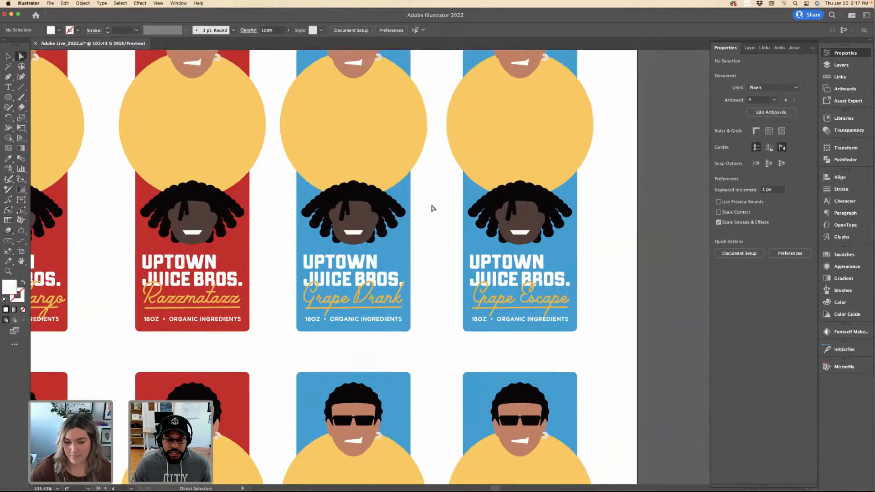
scroll(432, 205, down, 1)
Place the grape bunch illustration in front of the yellow circle on the "Grape Drank" label.
key(a)
key(v)
scroll(433, 207, up, 3)
scroll(433, 206, right, 3)
click(552, 148)
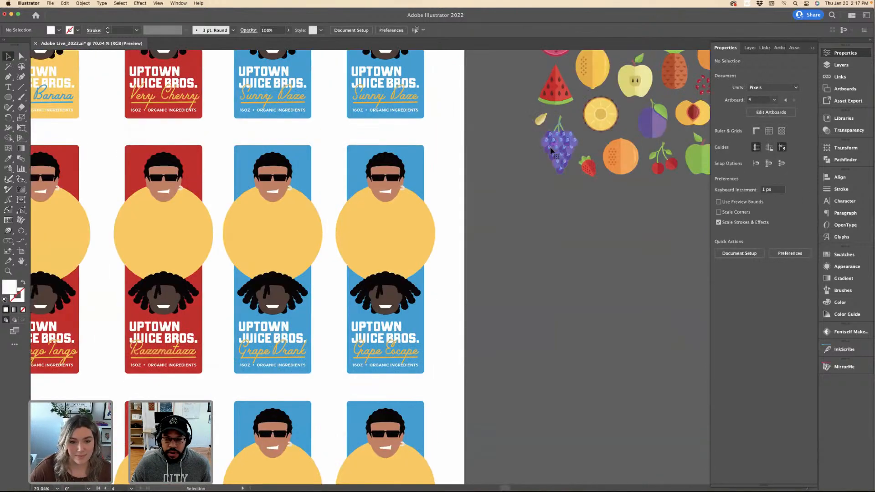
drag(305, 240, 302, 238)
scroll(302, 238, up, 4)
key(ctrl+shift+bracketright)
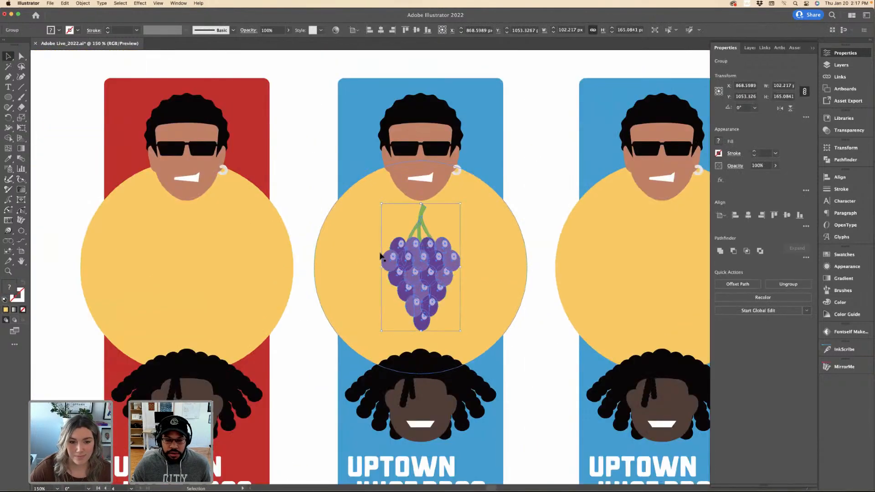
Enlarge the grape bunch, tilt it with its stem leaning right, and center it in the yellow circle.
drag(380, 197, 353, 158)
drag(461, 155, 476, 183)
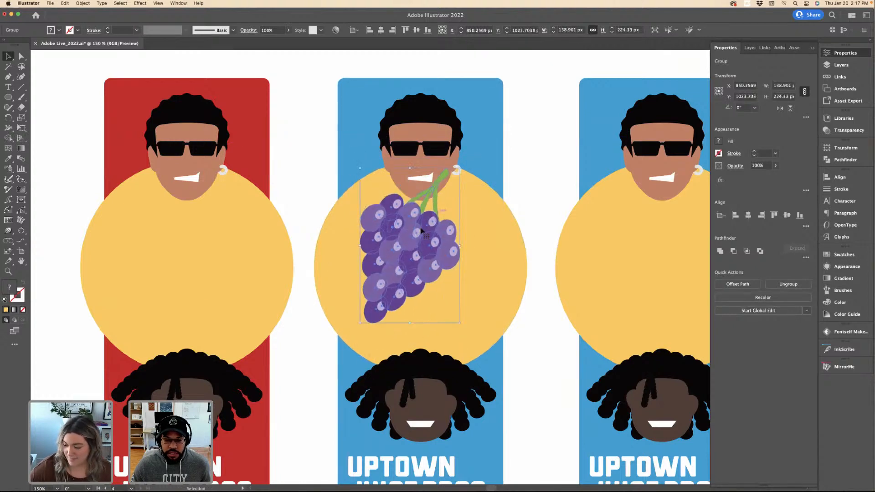
drag(422, 234, 438, 248)
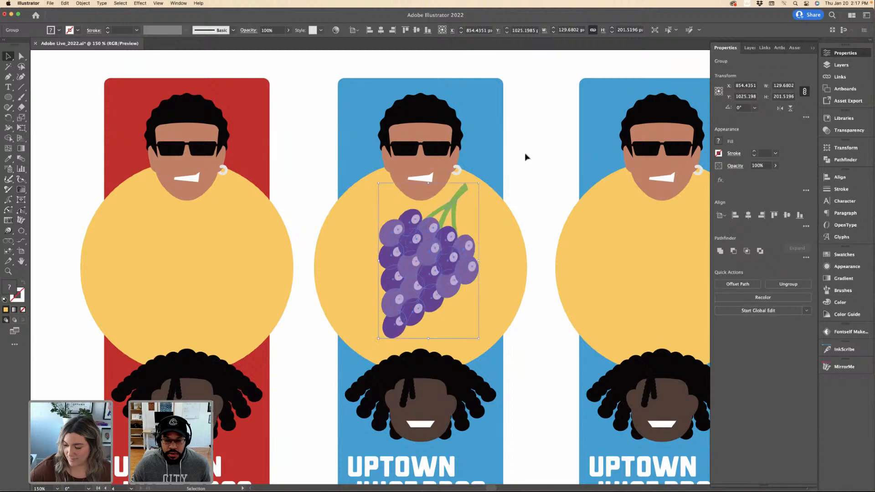
Recolour the "Grape Drank" label's blue background with the dark purple sampled from the grapes.
click(491, 148)
key(a)
scroll(487, 148, down, 5)
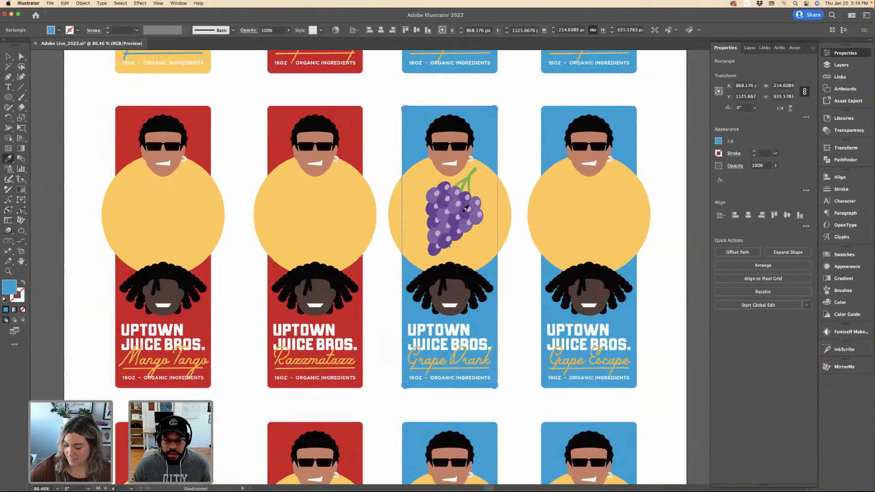
click(497, 221)
click(518, 245)
scroll(520, 297, up, 3)
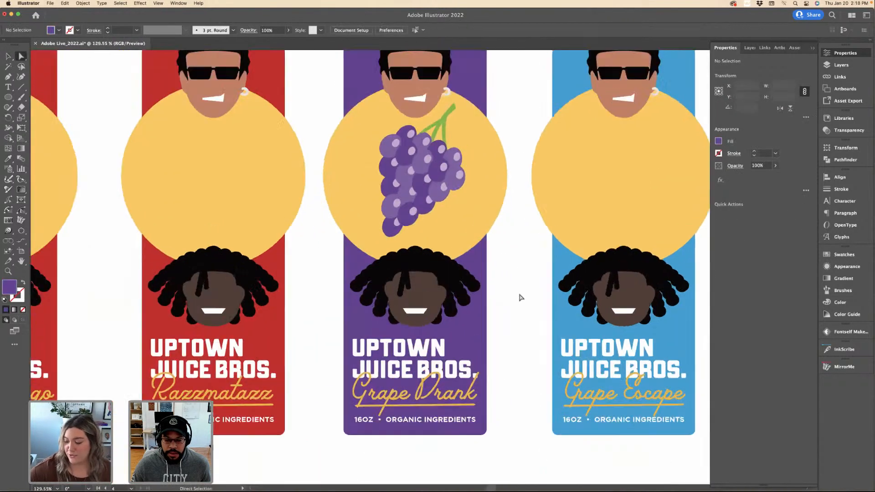
key(v)
scroll(523, 332, down, 2)
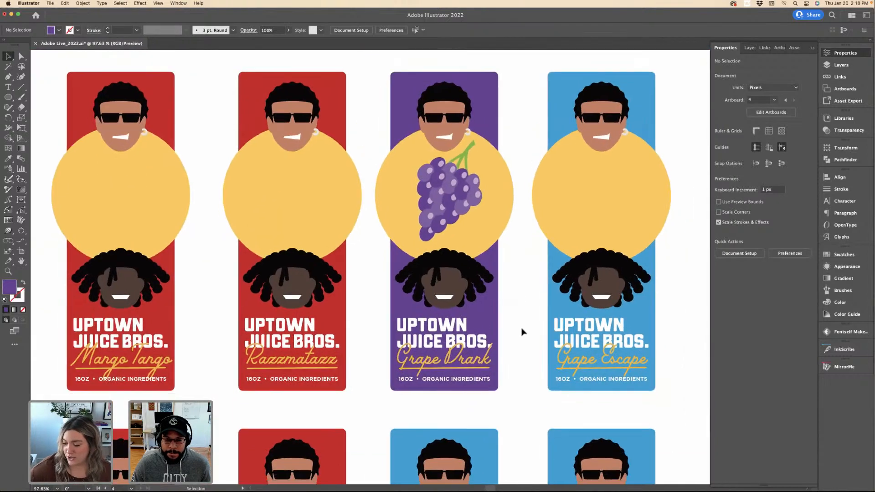
scroll(523, 331, down, 2)
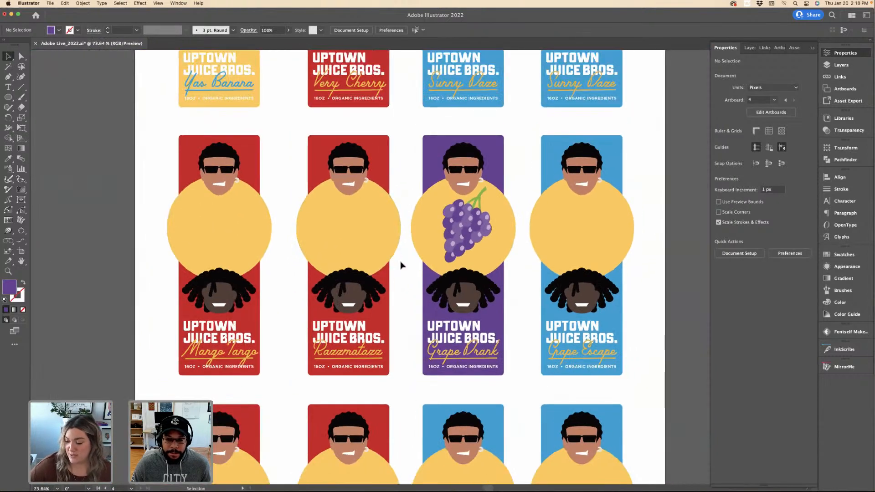
key(a)
key(v)
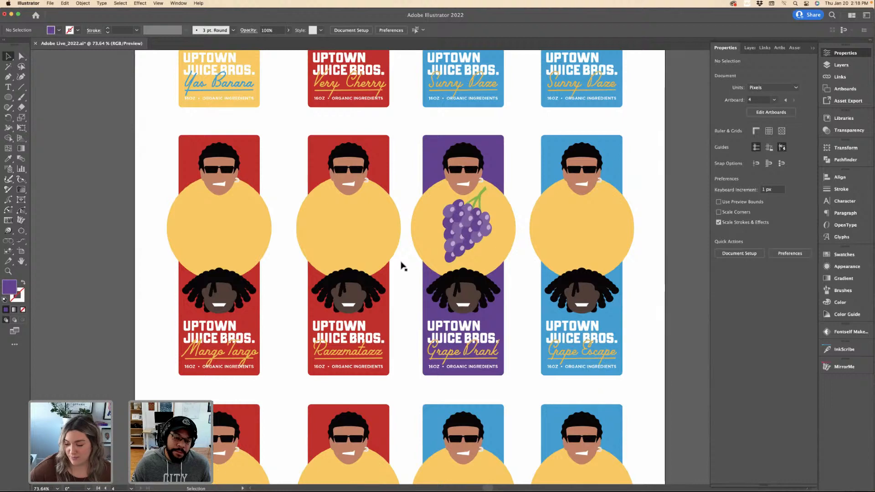
Compare the font size of the word space in "Mango Tango" with that of the preceding letter o.
key(t)
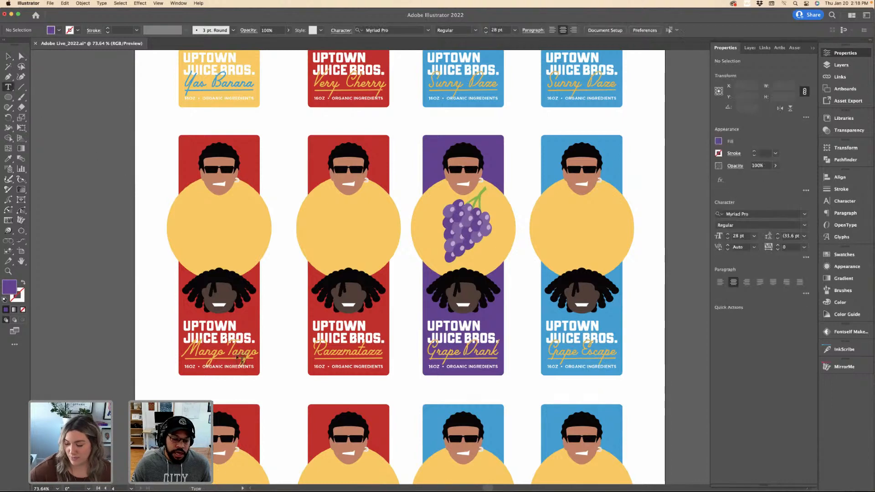
scroll(237, 355, up, 3)
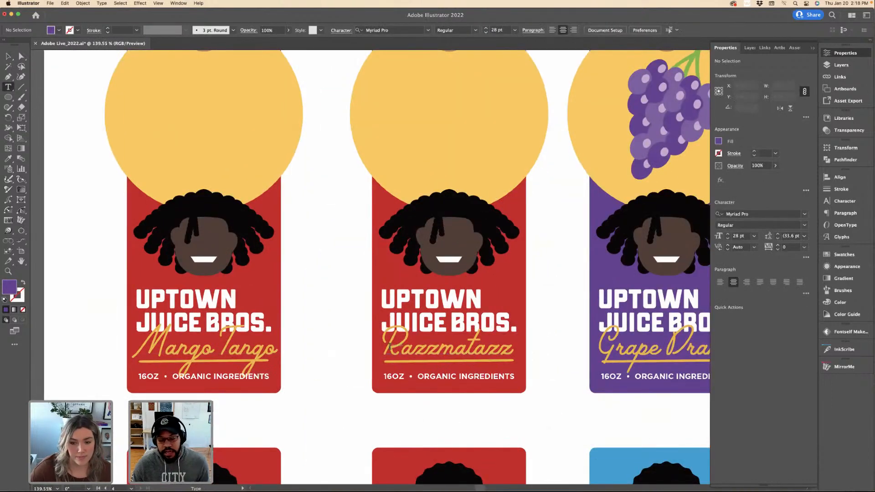
scroll(303, 343, up, 5)
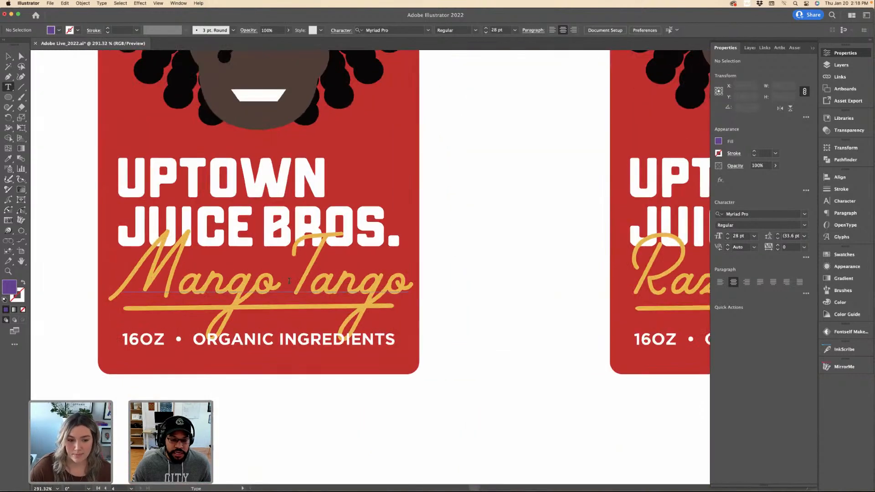
double_click(289, 281)
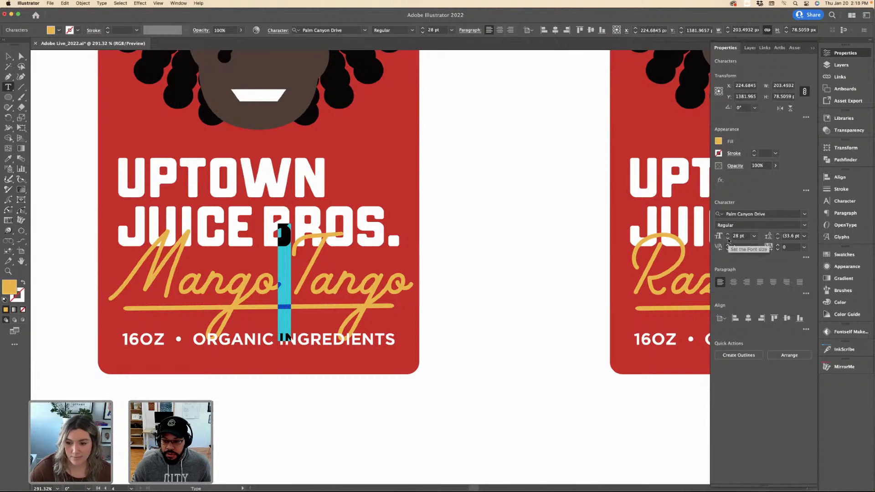
key(super+shift+period)
key(super+shift+period)
key(super+shift+period)
key(super+shift+period)
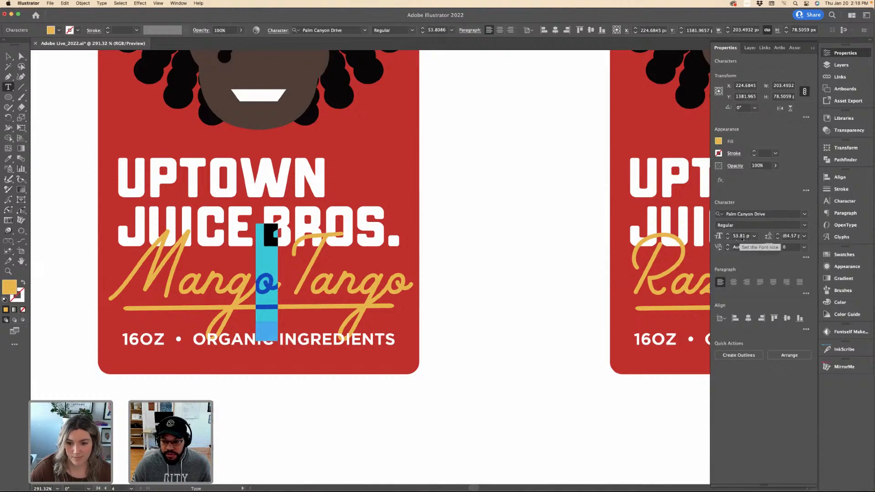
Try a 25 pt font size for the word space in "Mango Tango".
key(super+z)
key(super+z)
key(super+z)
key(super+z)
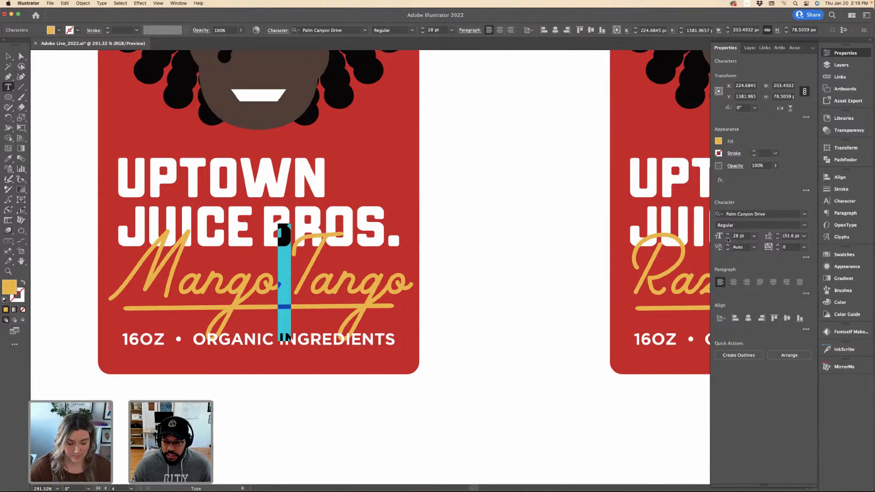
click(728, 240)
click(728, 239)
click(728, 239)
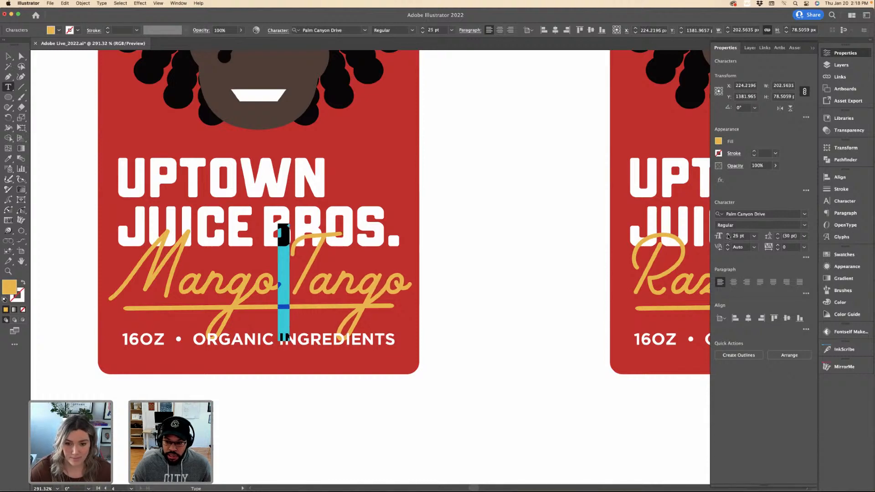
click(293, 282)
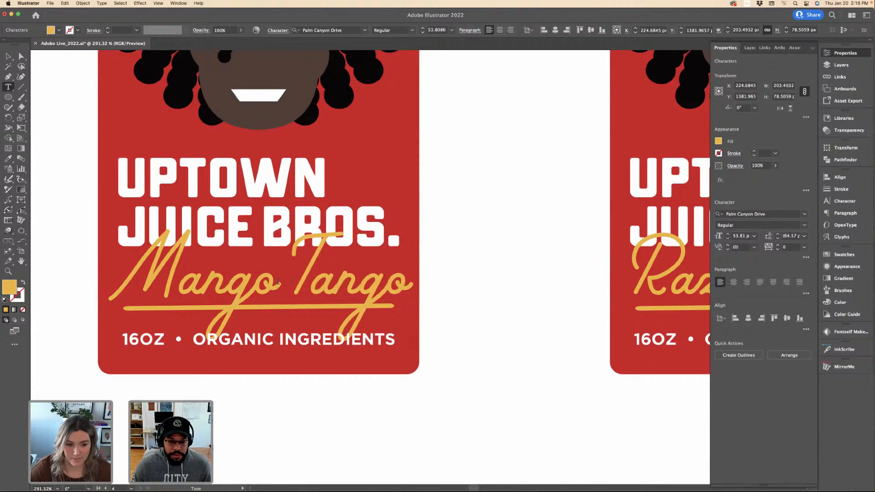
drag(278, 282, 290, 280)
Tighten the tracking of the capital G in "Grape Drank" to -160 so the r sits closer to it.
scroll(387, 262, down, 5)
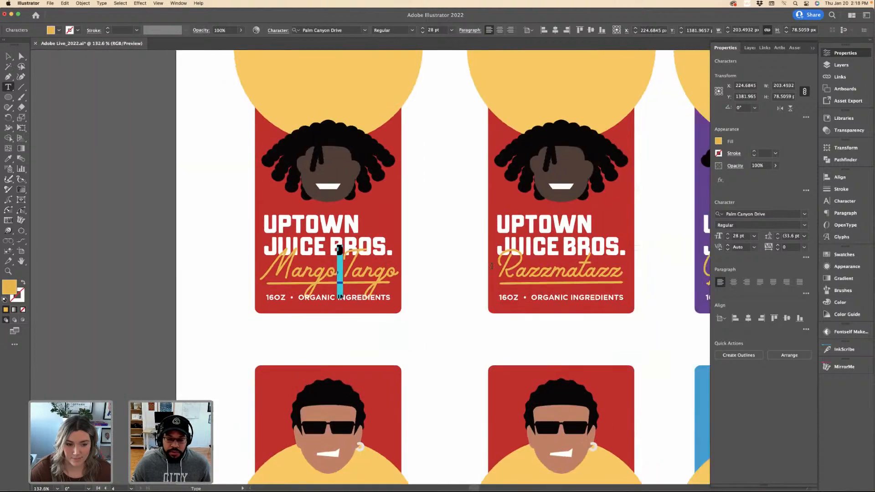
scroll(505, 266, right, 10)
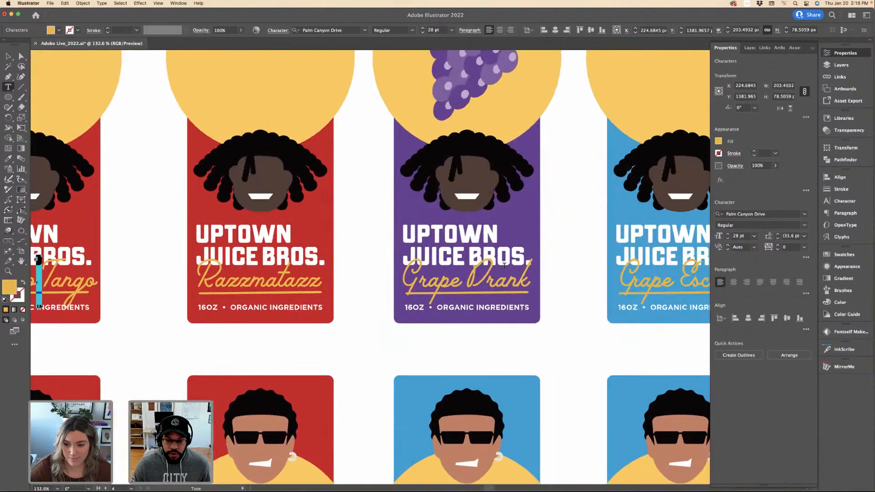
scroll(409, 280, up, 5)
drag(432, 280, 394, 280)
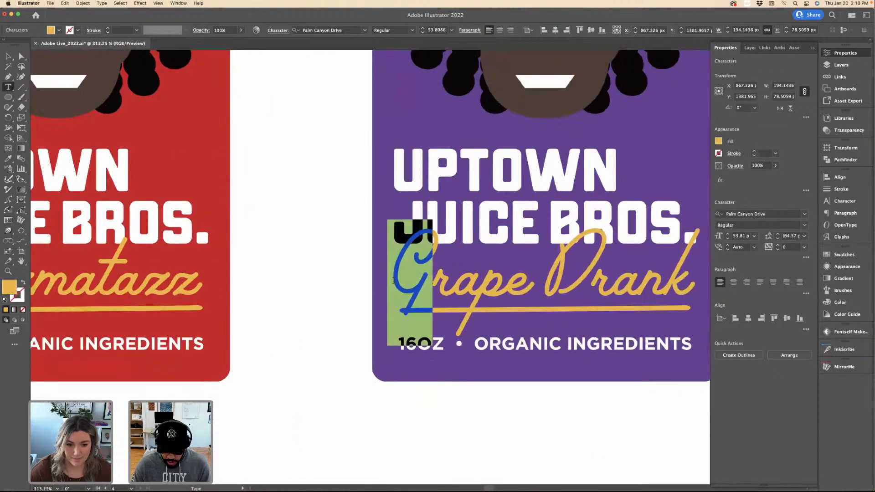
click(434, 281)
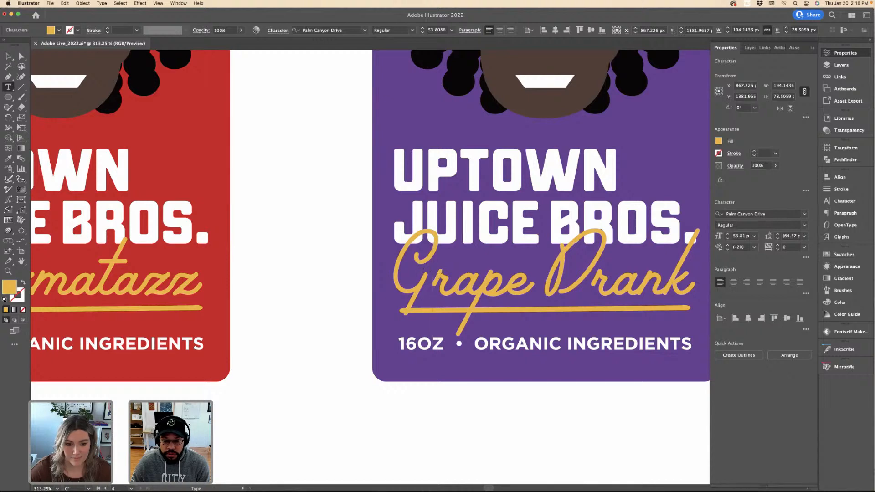
drag(403, 271, 440, 277)
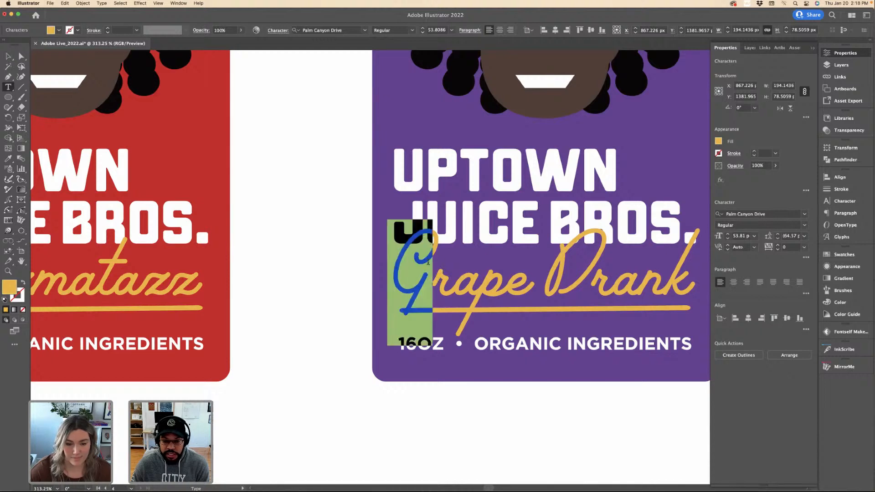
key(alt+Left)
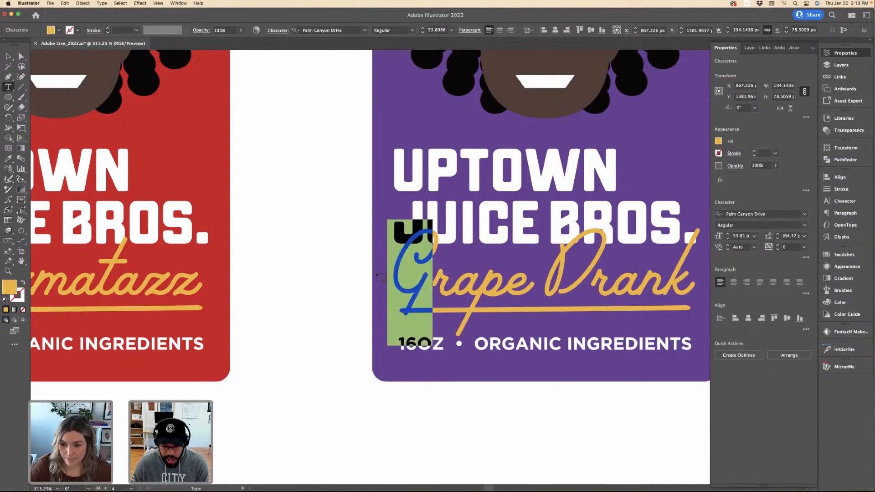
key(alt+Left)
key(alt+Left)
key(alt+Left)
key(alt+Left)
key(alt+Left)
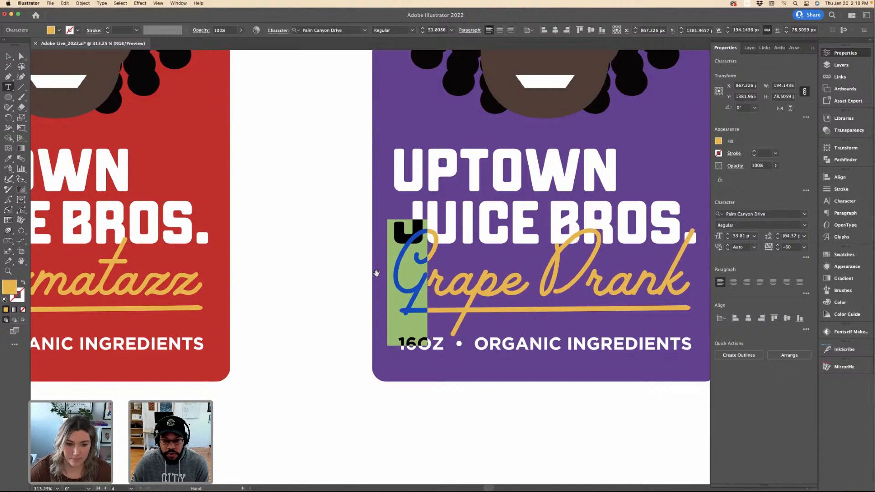
key(alt+Left)
key(alt+Left)
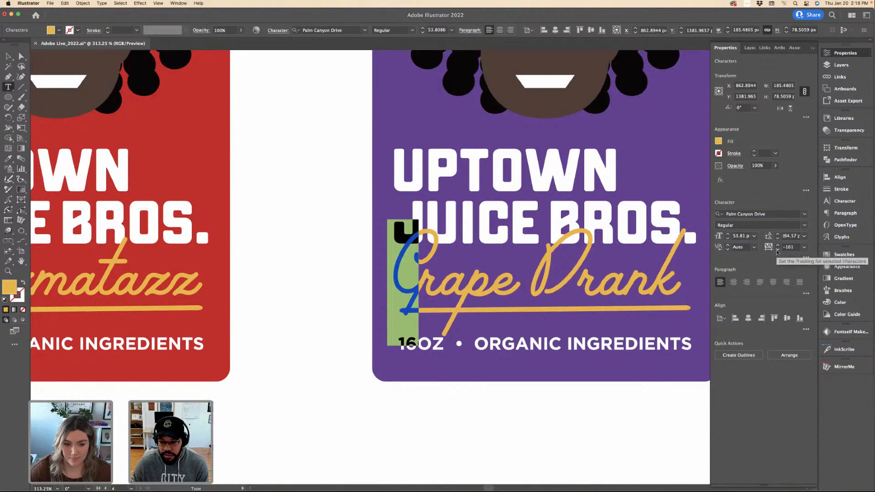
click(778, 249)
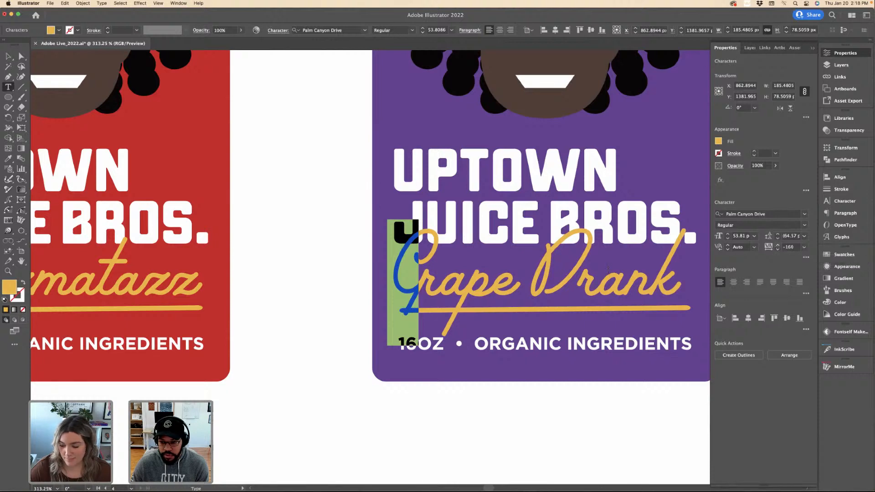
click(424, 282)
Center the "Grape Drank" lettering horizontally on its purple label background.
scroll(423, 282, down, 3)
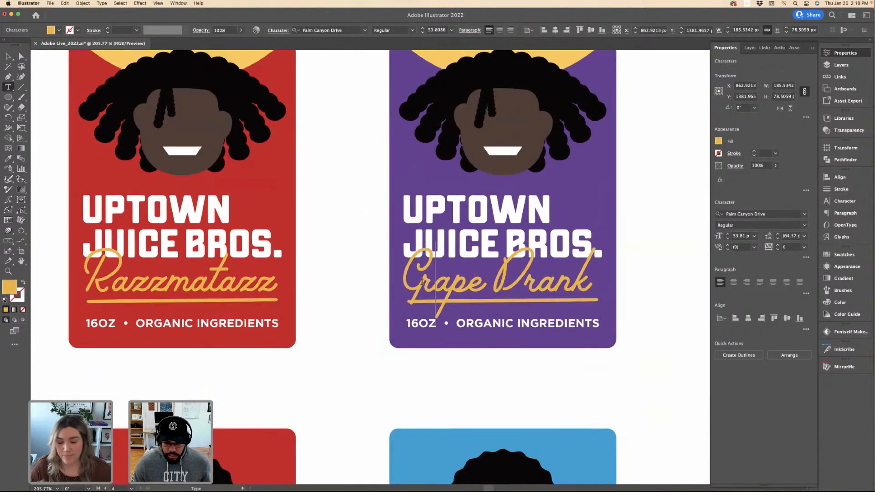
scroll(430, 277, right, 3)
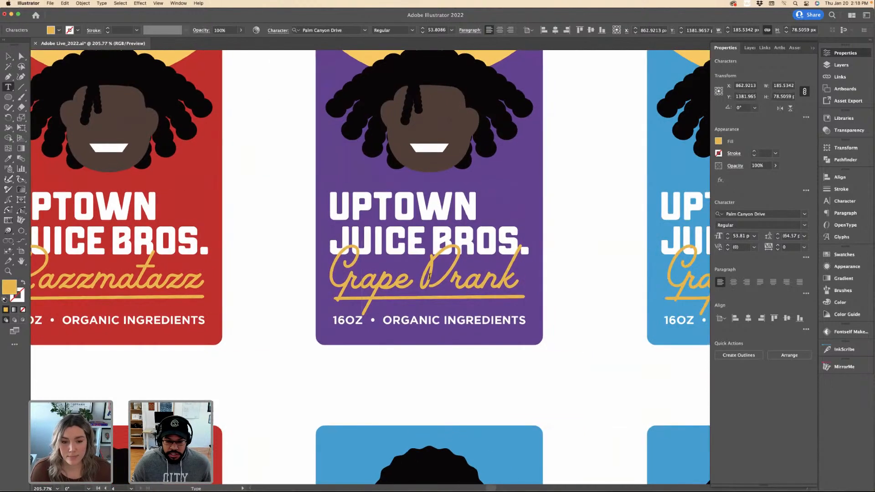
key(Escape)
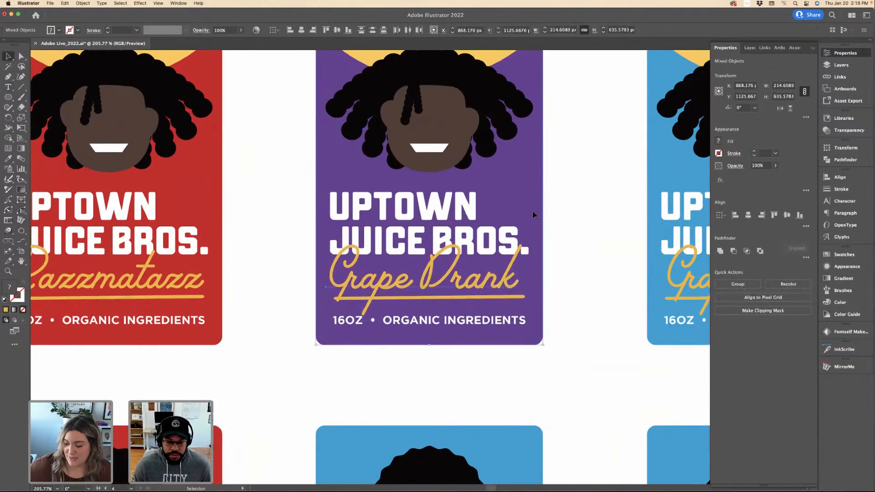
shift+click(532, 176)
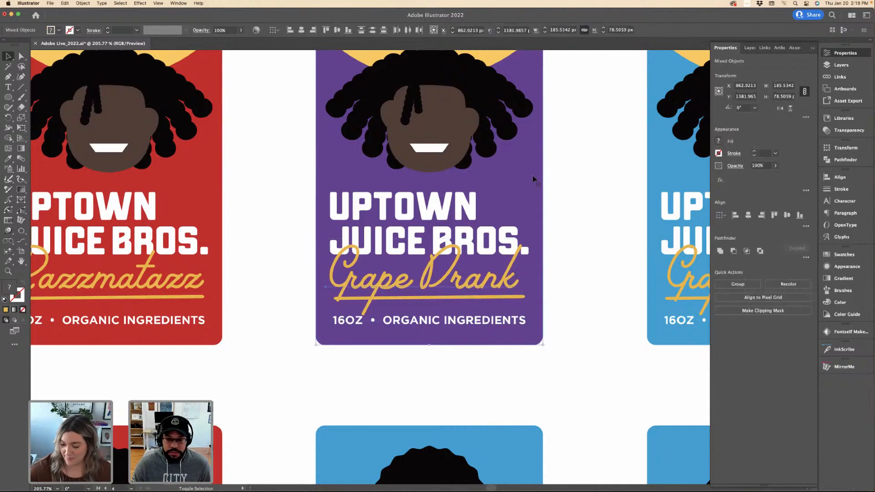
click(301, 30)
click(254, 169)
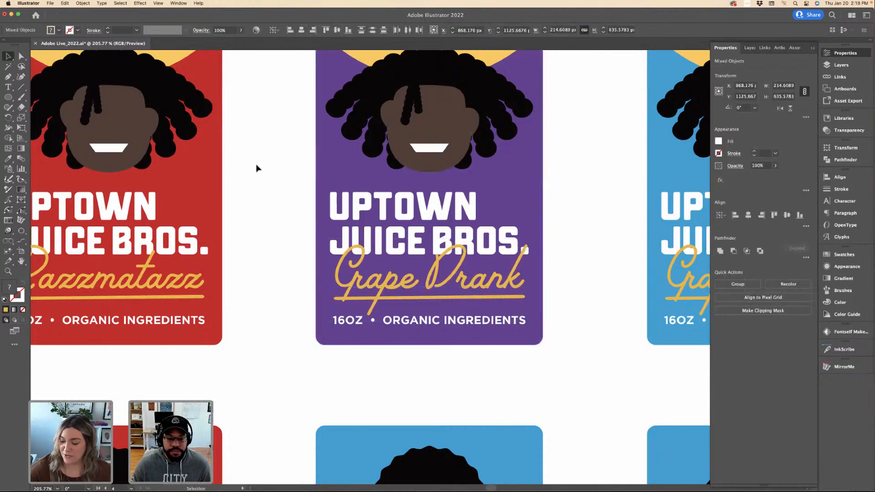
Replace the flavour name "Very Cherry" on the first label of the lower row with "Smashin' Passion".
key(super+1)
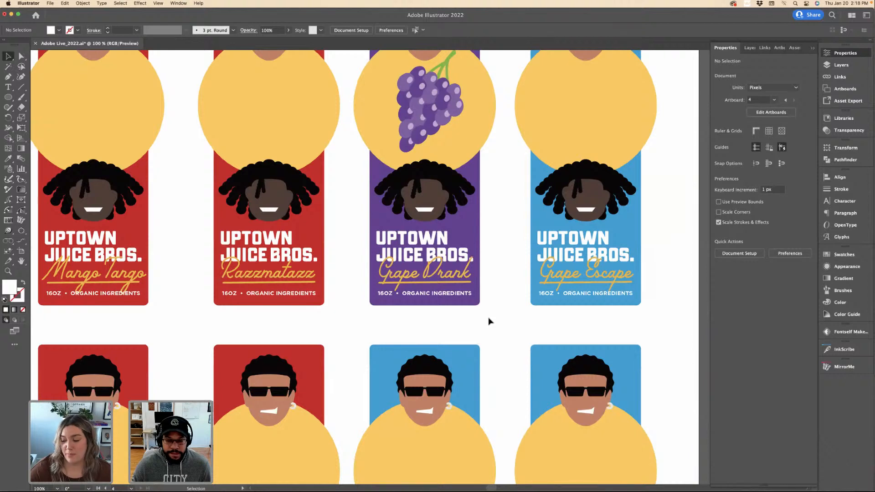
key(super+minus)
scroll(397, 326, down, 5)
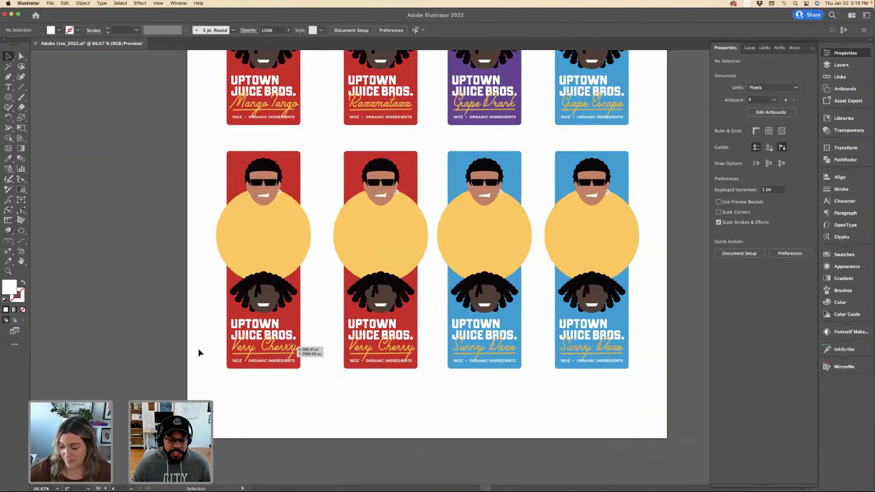
scroll(199, 353, up, 3)
double_click(282, 347)
key(super+a)
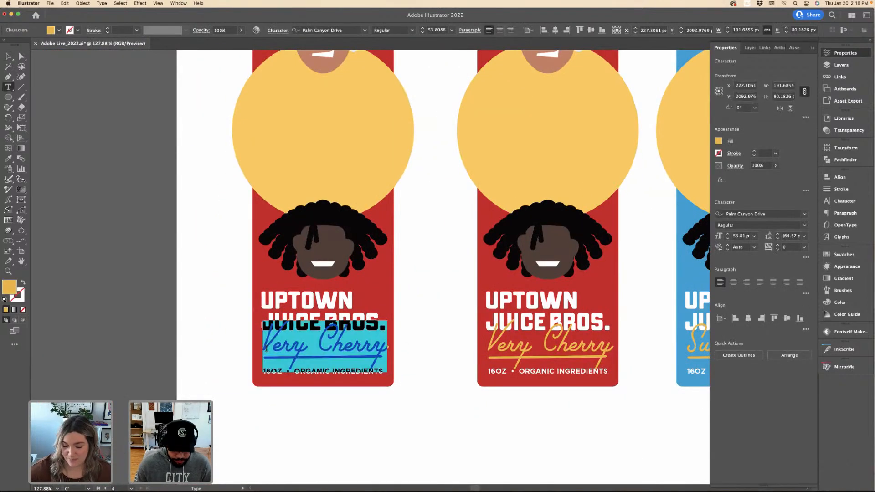
text(Smashin)
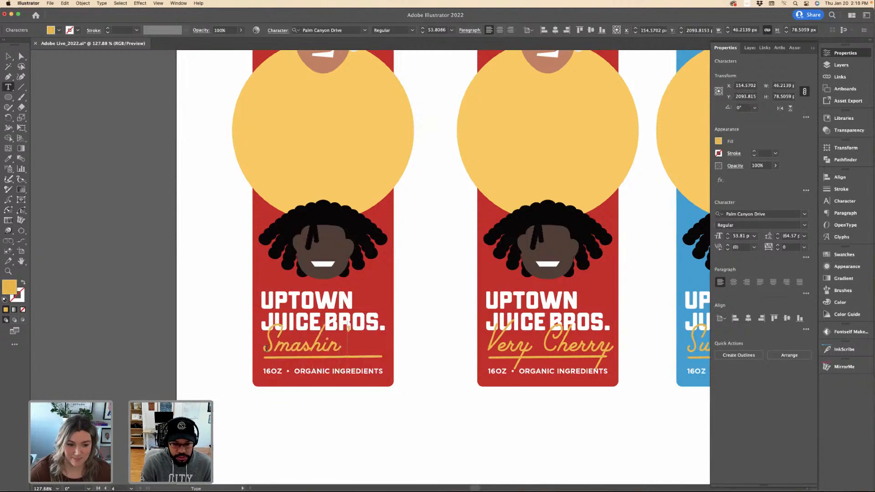
text(' Passion)
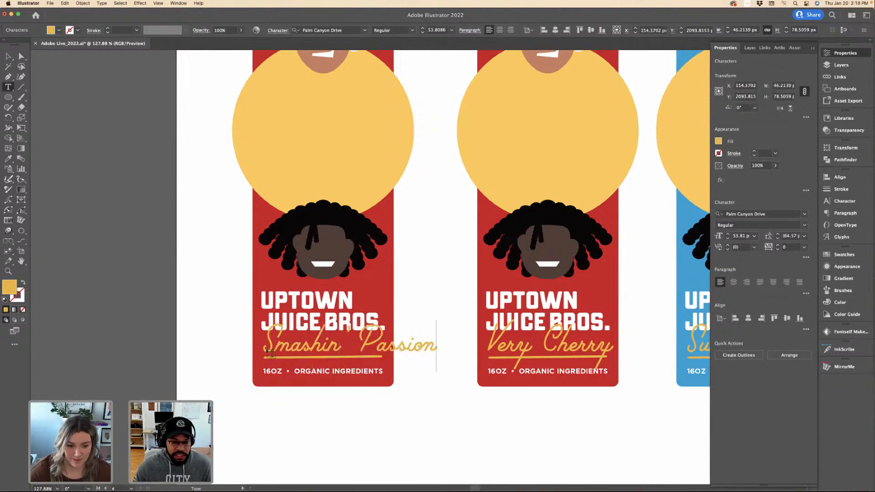
click(7, 55)
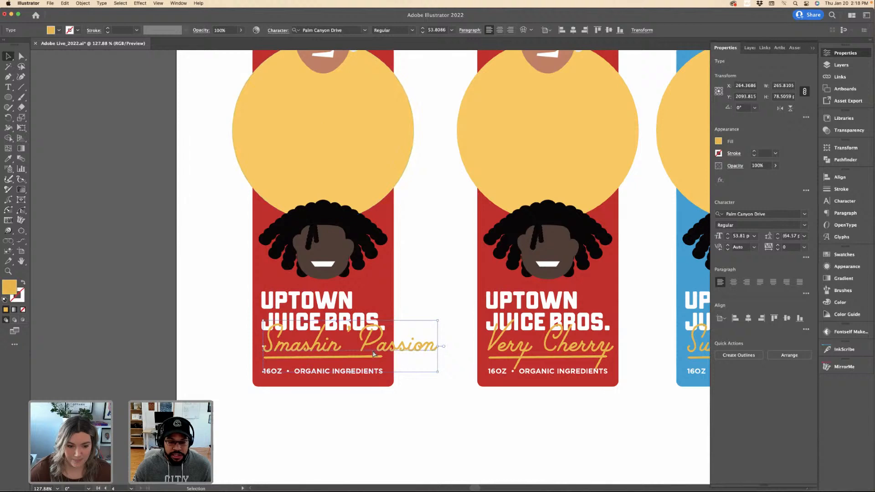
key(super+equal)
key(super+equal)
double_click(411, 251)
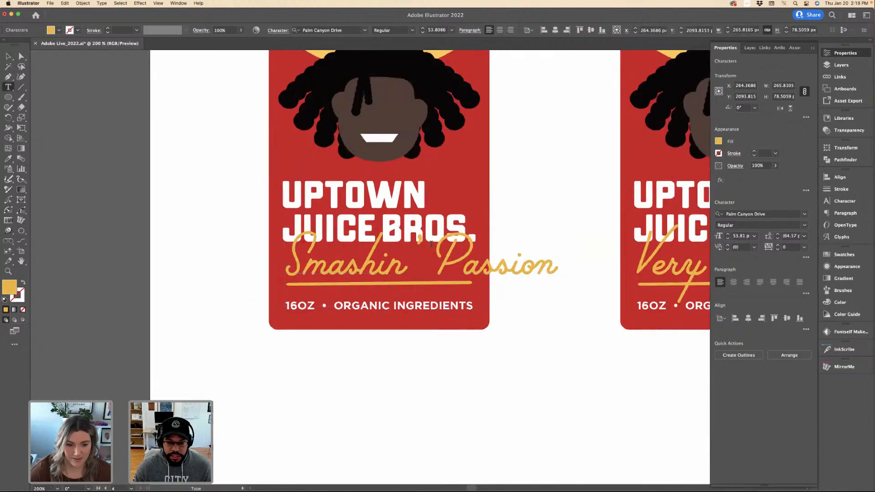
drag(431, 244, 422, 243)
click(434, 250)
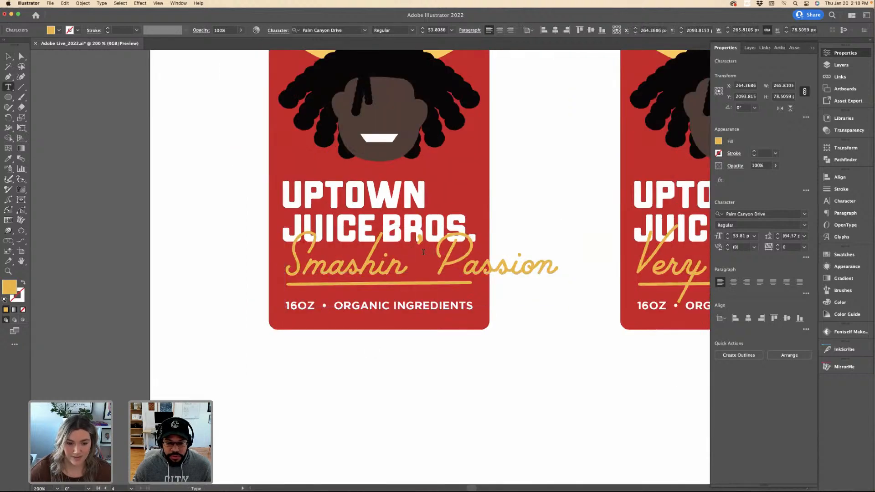
key(shift+Left)
key(shift+Left)
key(ctrl+v)
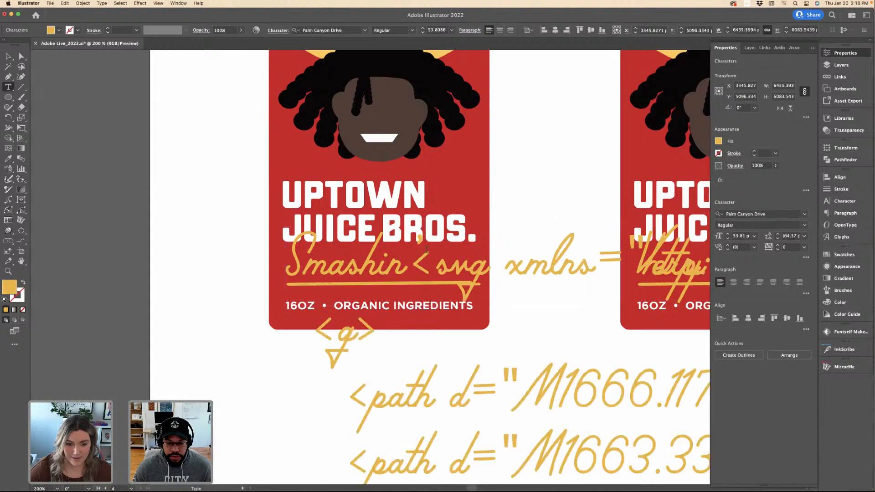
key(ctrl+z)
click(428, 253)
drag(417, 255, 403, 252)
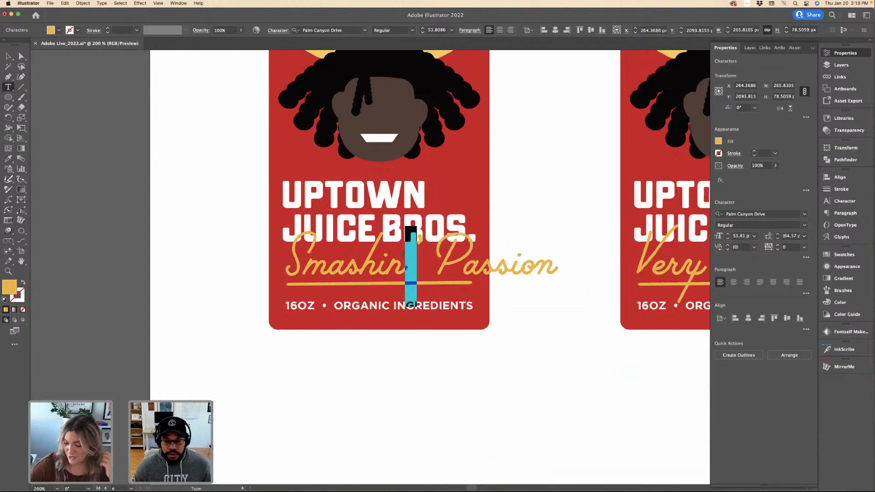
click(420, 239)
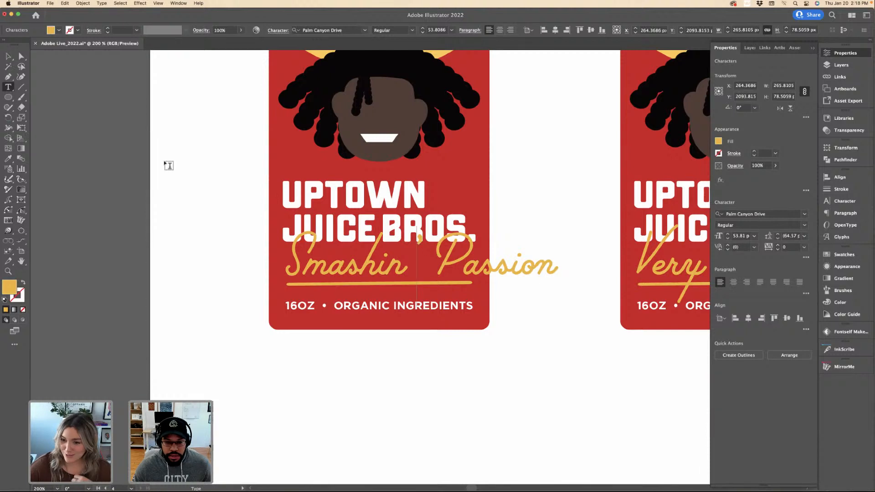
click(8, 59)
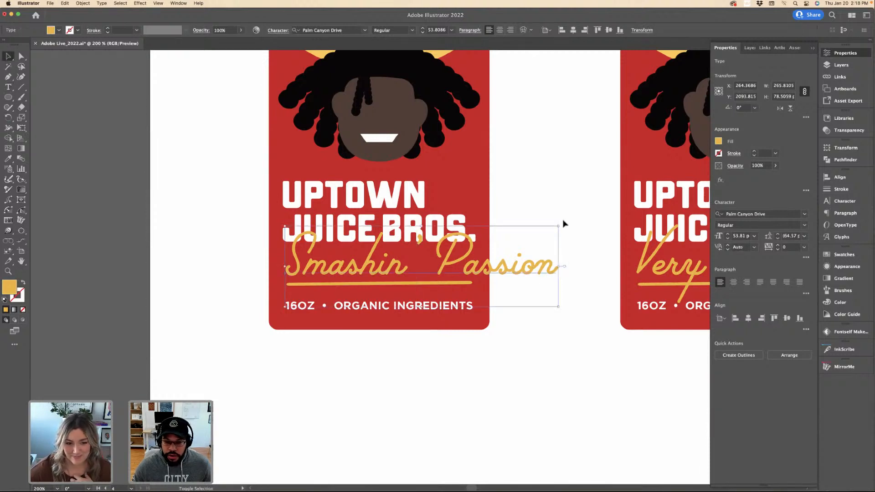
Scale the "Smashin' Passion" text down to about 46.56 pt and nudge it into place above the underline.
drag(559, 226, 521, 237)
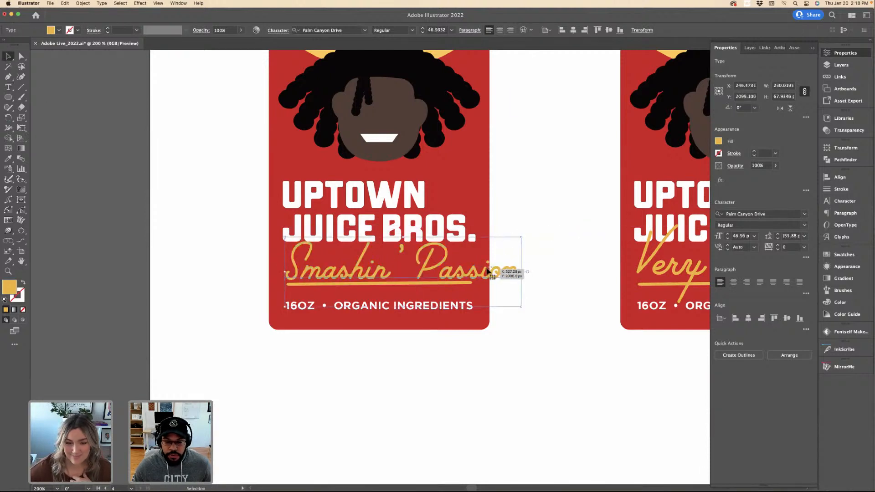
drag(487, 272, 487, 274)
click(565, 240)
scroll(491, 245, down, 3)
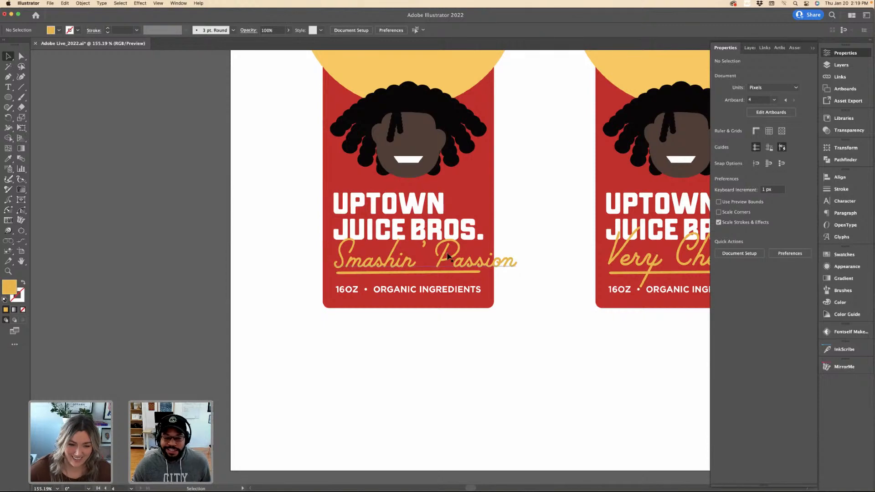
Try deleting the spaces around the apostrophe in the "Smashin' Passion" text.
scroll(424, 248, up, 5)
double_click(426, 244)
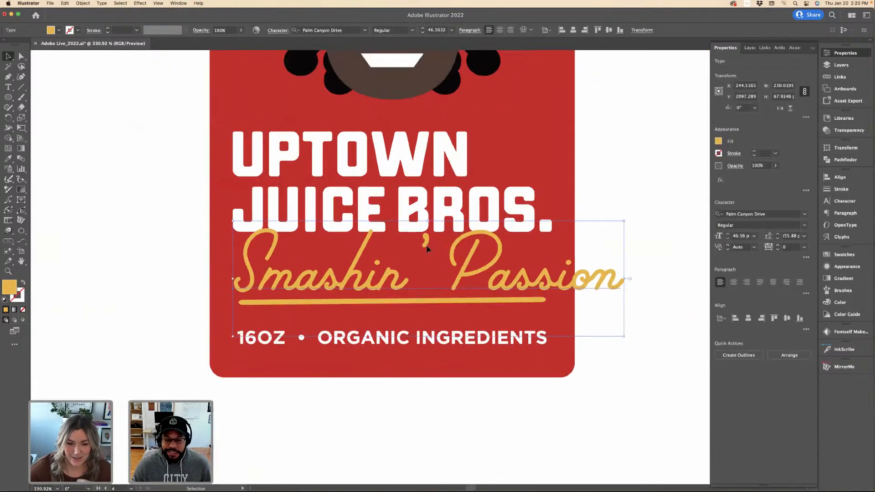
drag(429, 243, 446, 244)
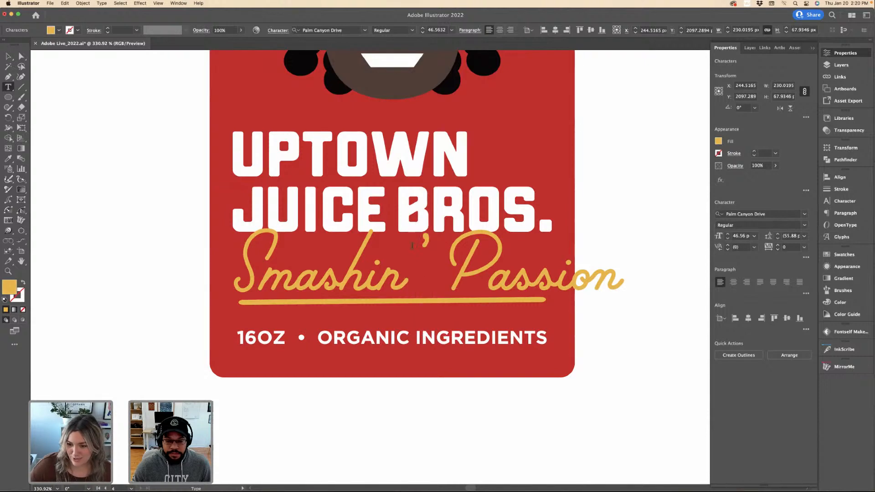
drag(422, 246, 404, 246)
key(BackSpace)
key(ctrl+z)
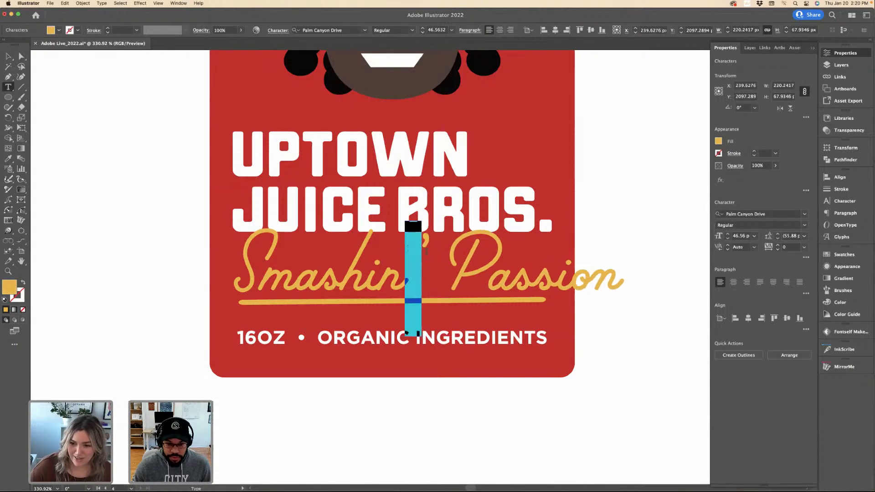
click(453, 251)
key(BackSpace)
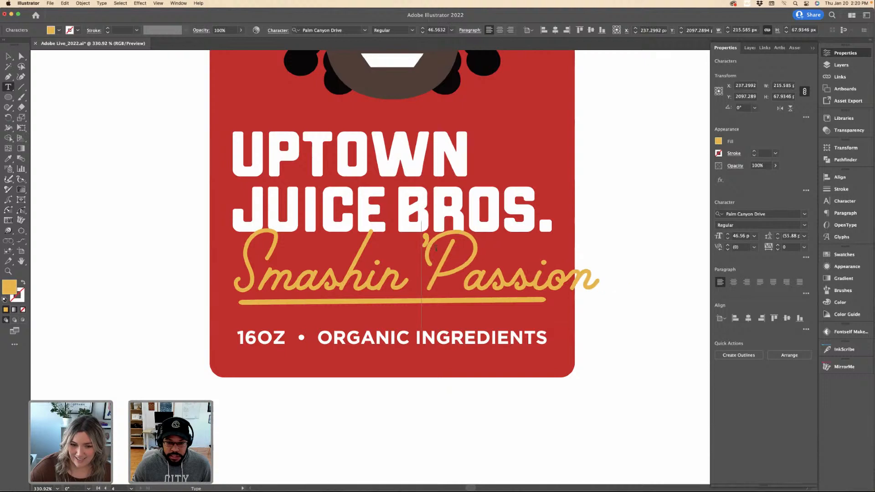
Tighten the tracking of the space before the apostrophe in "Smashin' Passion" to -60.
drag(422, 251, 406, 251)
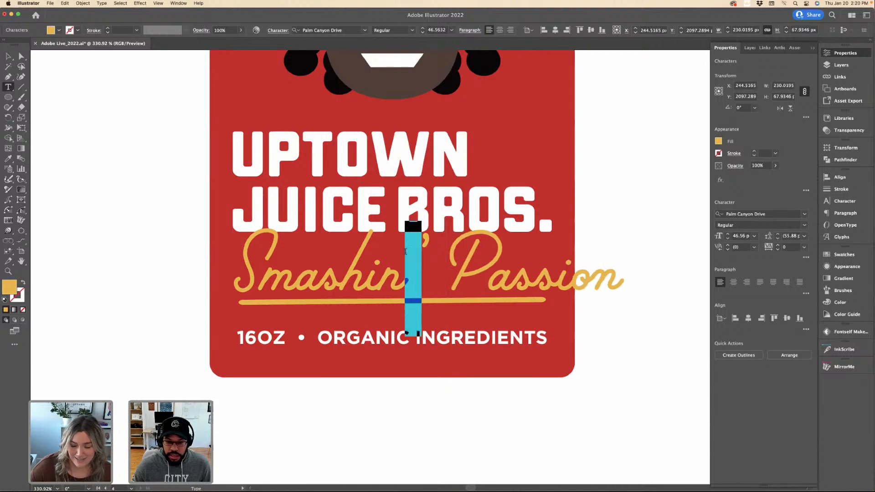
key(alt+Left)
key(alt+Left)
key(alt+Left)
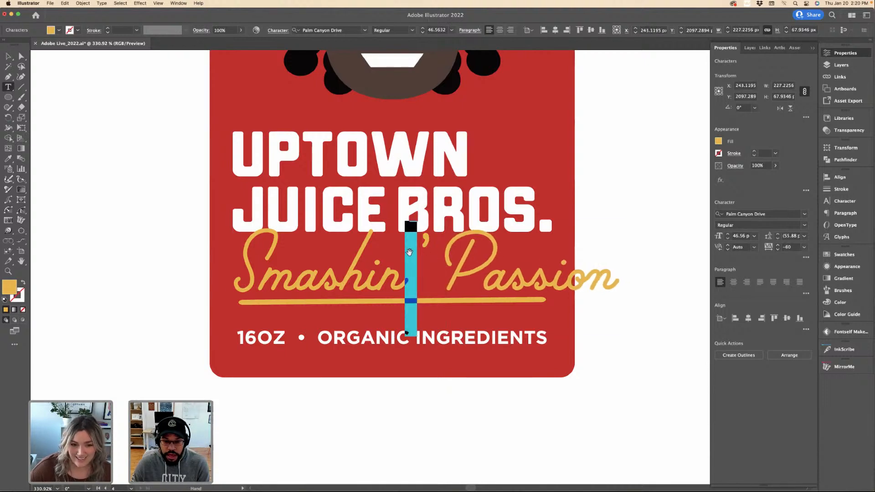
Adjust the tracking of the apostrophe in "Smashin' Passion" to 20.
key(Right)
key(shift+Right)
key(alt+Left)
key(alt+Left)
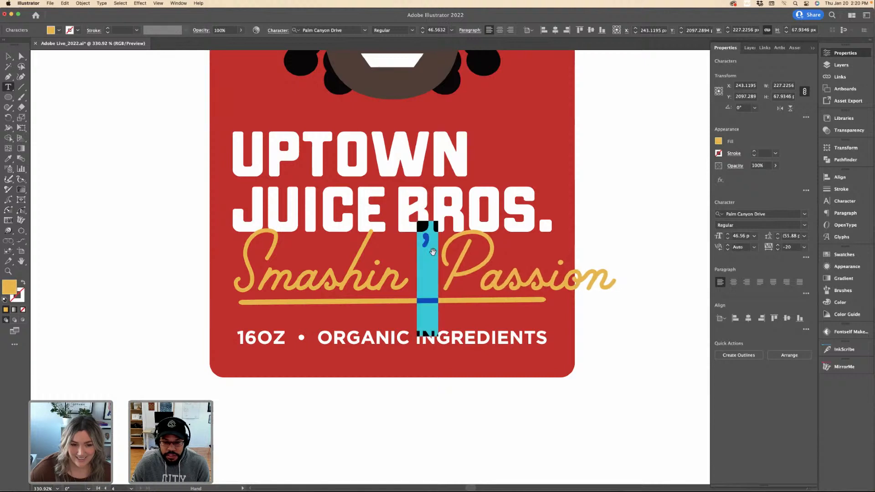
key(alt+Right)
key(alt+Right)
key(alt+Right)
Tighten the tracking of the final "n" of "Smashin" together with the space after it, pulling the apostrophe and "Passion" closer.
key(Left)
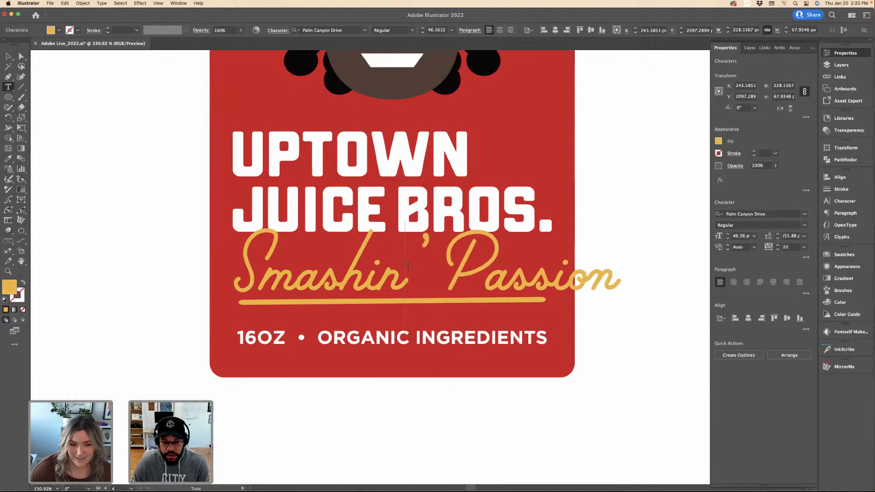
key(shift+Left)
key(shift+Left)
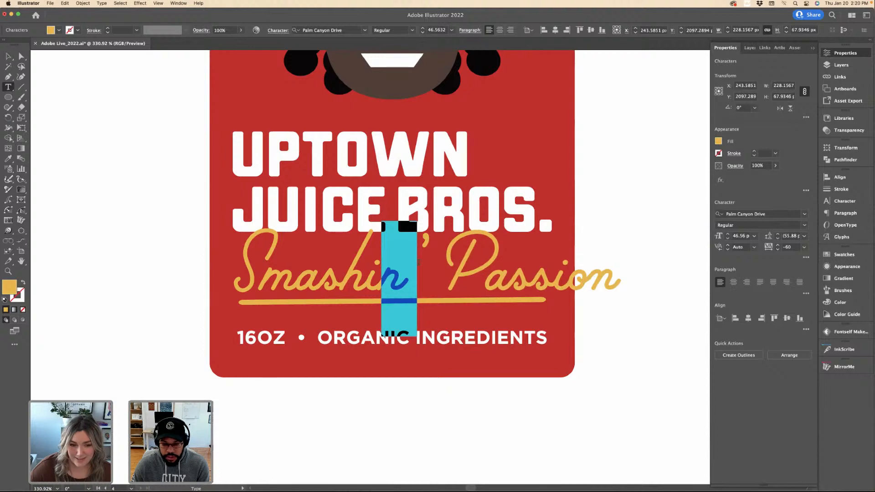
key(alt+Left)
key(alt+Left)
key(alt+Left)
key(alt+Left)
key(alt+Left)
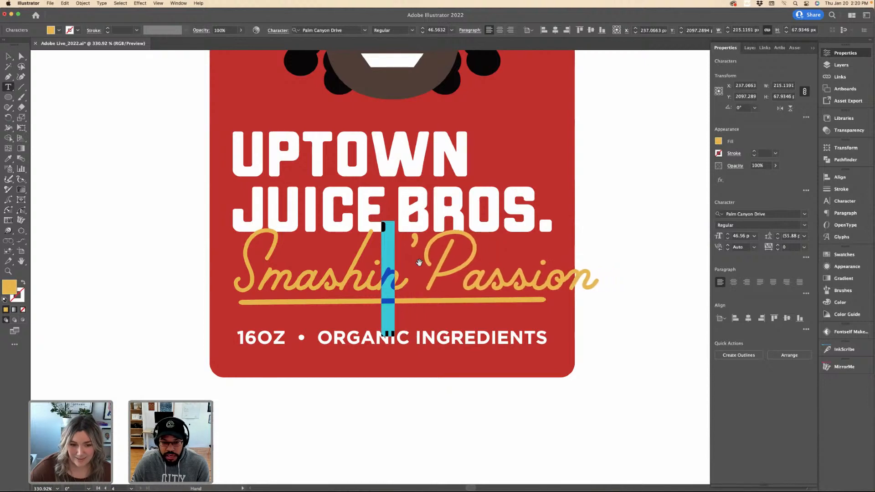
key(Right)
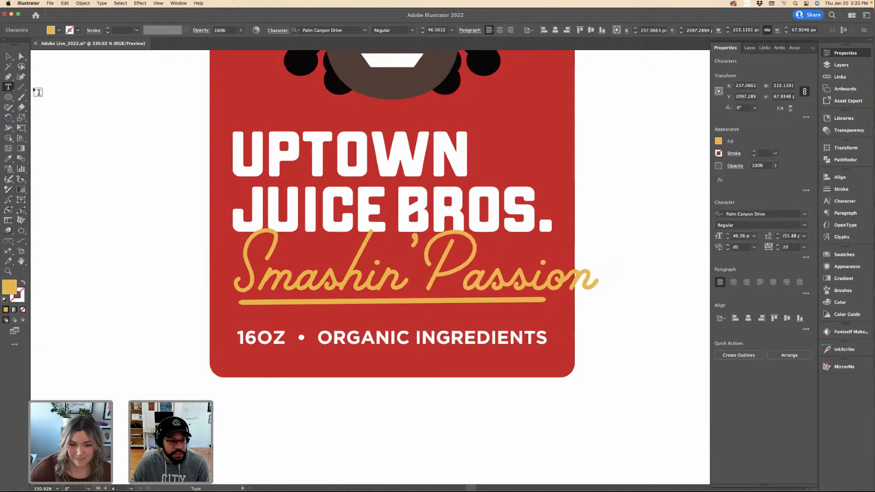
Scale the "Smashin' Passion" text down to about 40.81 pt to fit inside the label and move it slightly up from the underline.
click(9, 56)
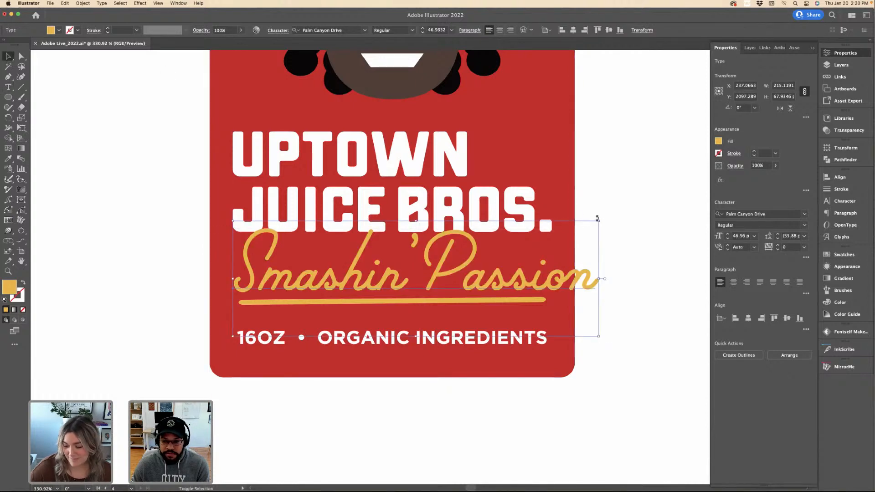
drag(588, 225, 554, 227)
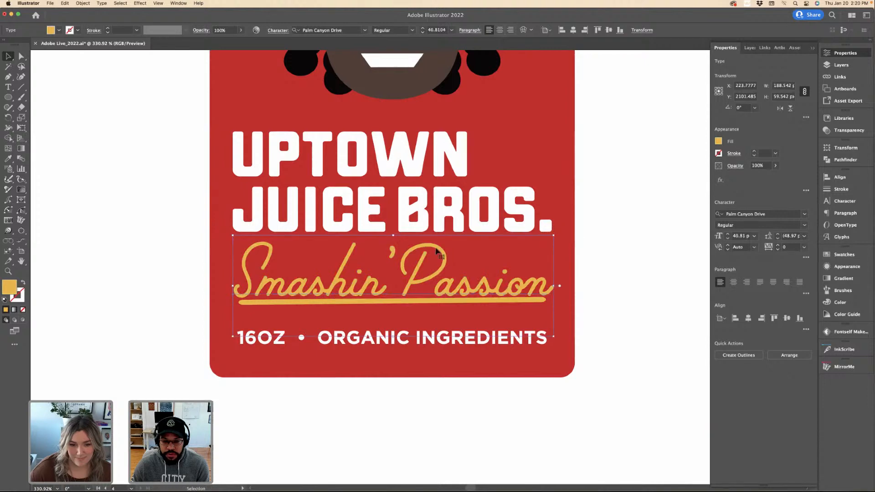
drag(437, 251, 437, 245)
click(537, 301)
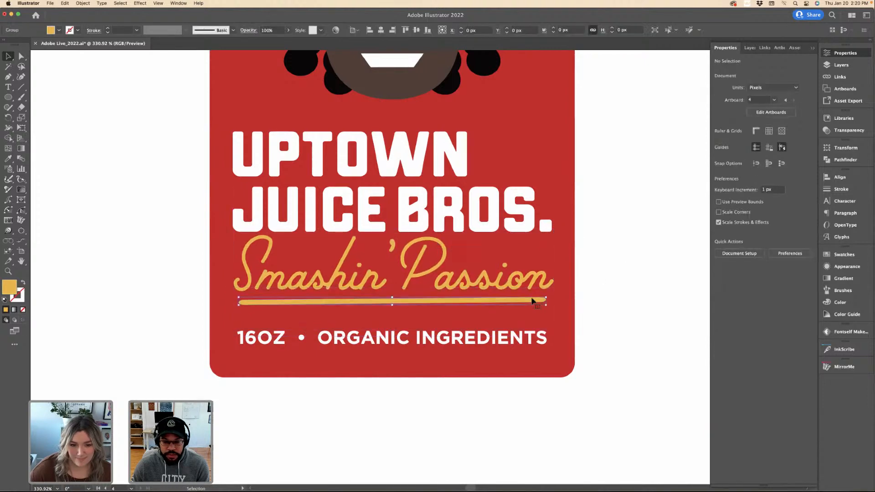
click(588, 283)
Review the resized flavor name and compare the juice label designs across the artboards.
key(super+minus)
key(super+minus)
key(super+minus)
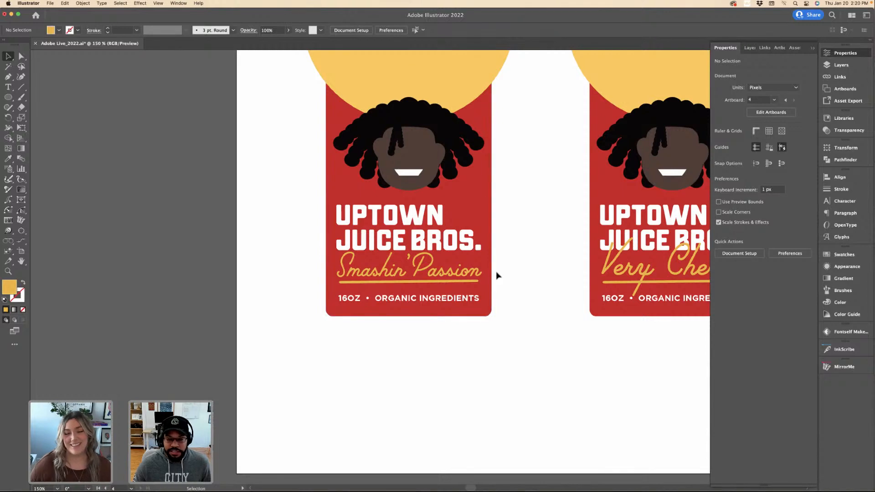
scroll(497, 276, down, 3)
scroll(490, 275, down, 1)
click(444, 270)
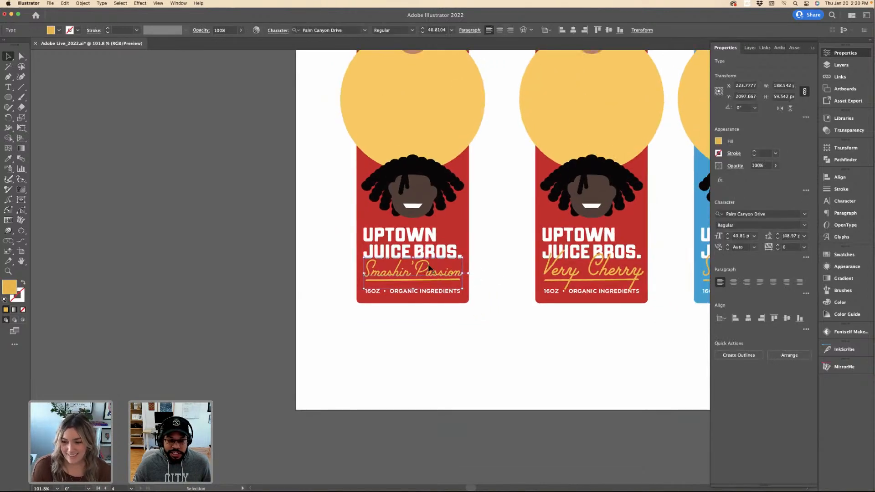
scroll(421, 266, up, 1)
key(super+shift+a)
scroll(415, 274, up, 3)
scroll(413, 278, down, 5)
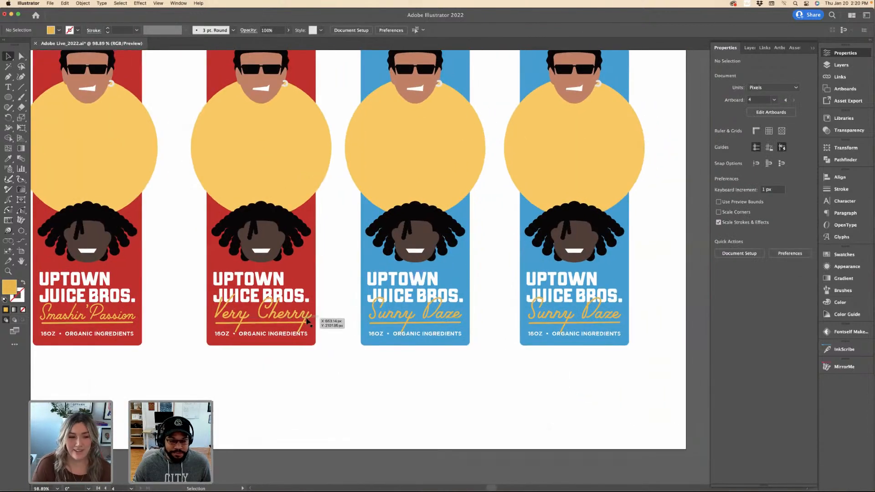
scroll(325, 312, down, 2)
scroll(328, 311, down, 2)
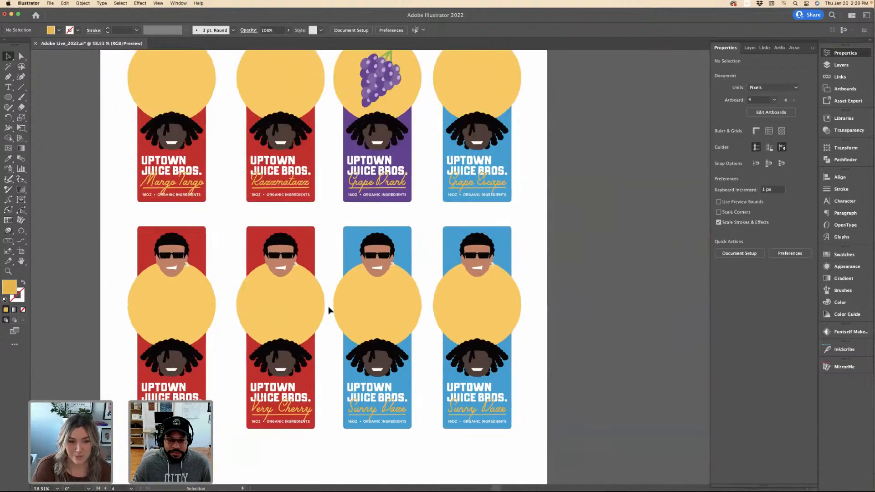
scroll(343, 266, up, 10)
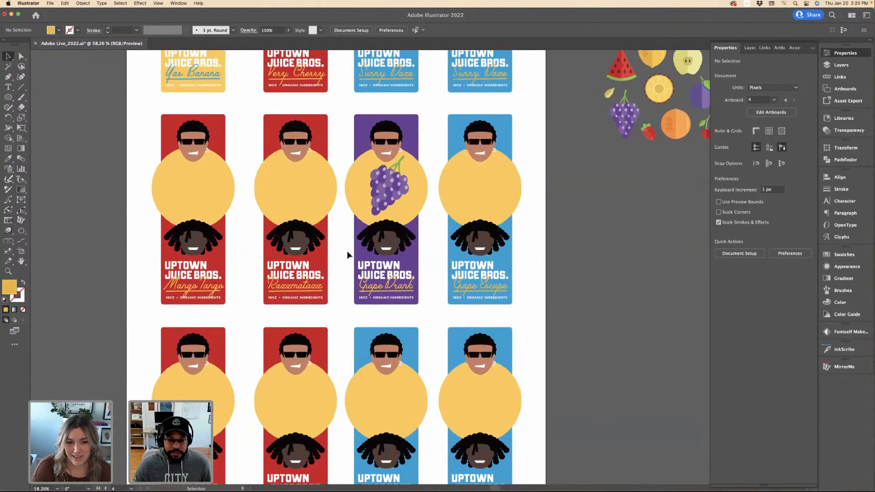
scroll(340, 243, up, 8)
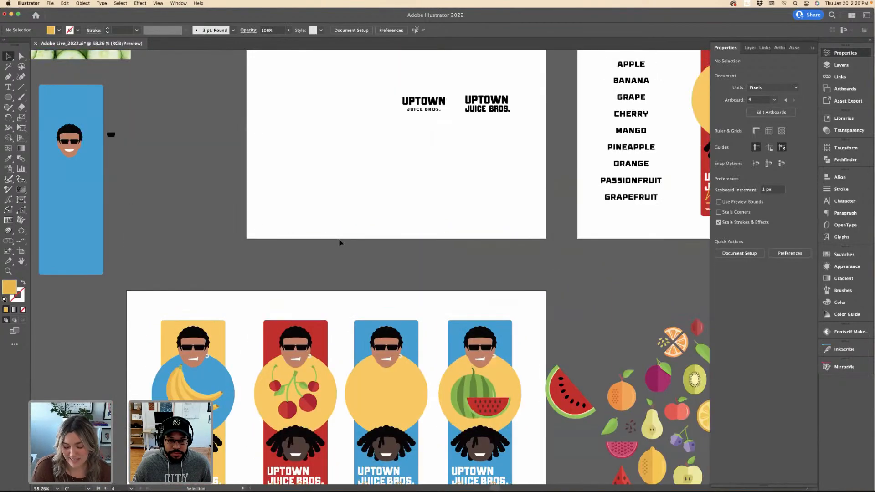
scroll(339, 243, down, 7)
scroll(340, 242, down, 10)
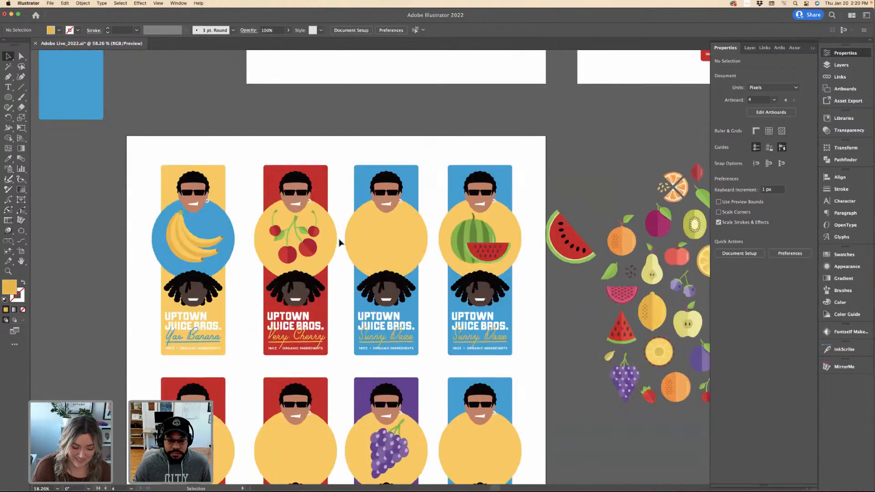
scroll(392, 314, up, 2)
scroll(396, 322, up, 1)
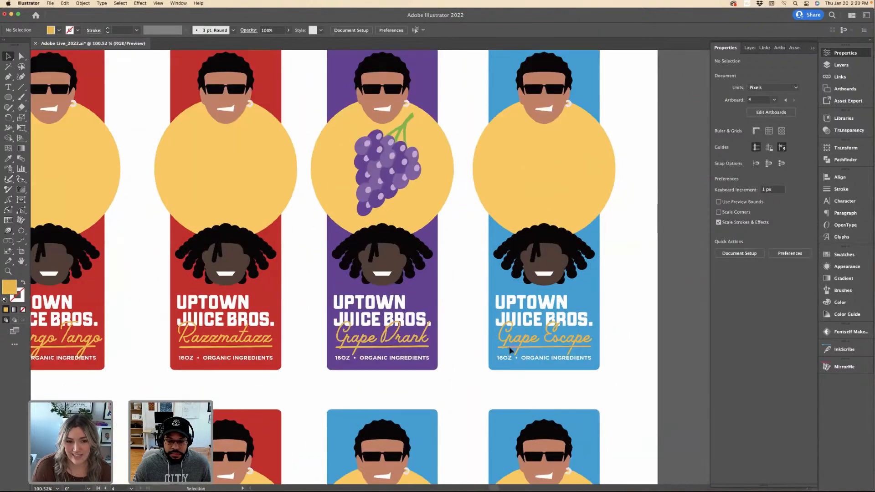
click(536, 341)
triple_click(535, 342)
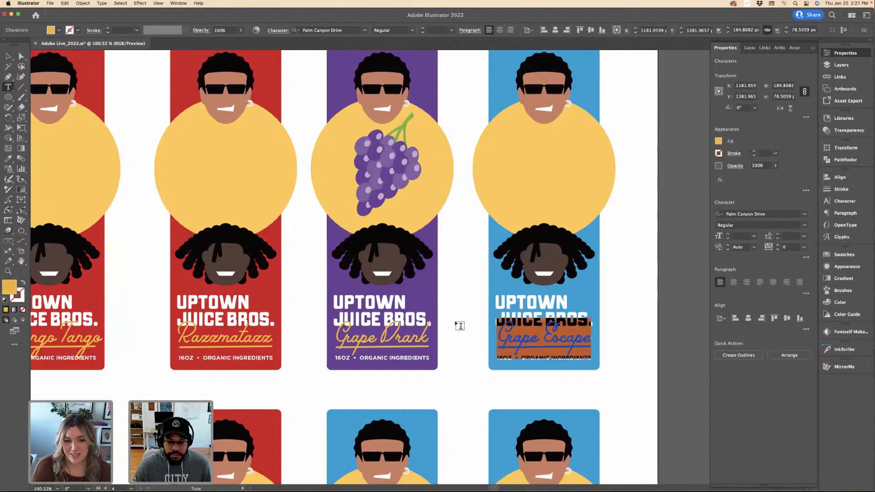
click(9, 56)
Duplicate the grape illustration from the Grape Drank label and center it horizontally on the Grape Escape label's yellow circle.
click(382, 177)
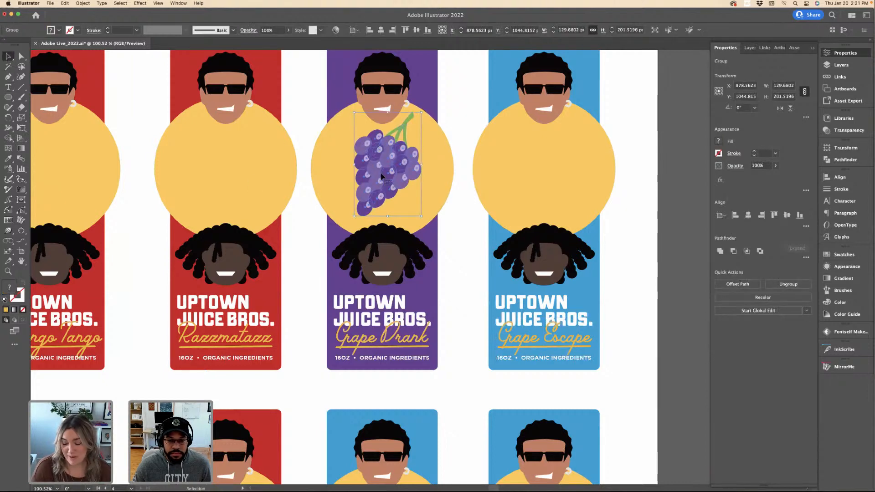
drag(416, 170, 484, 170)
shift+click(549, 165)
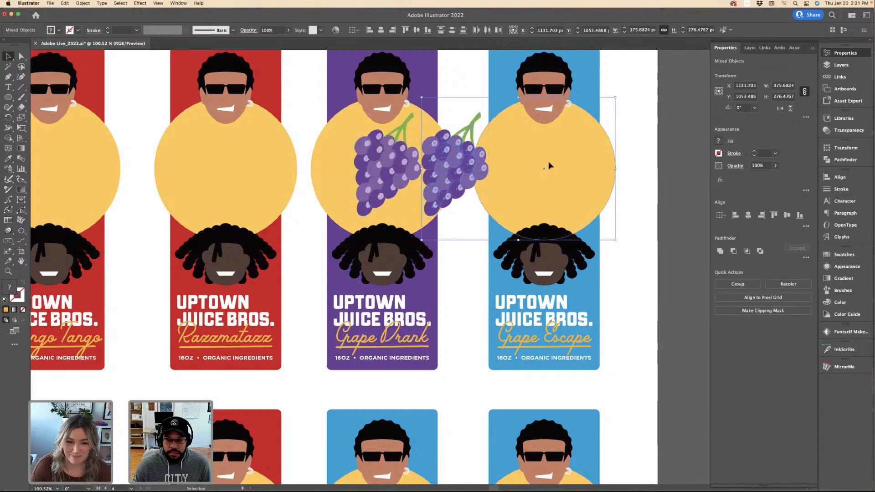
click(549, 166)
click(381, 30)
click(461, 81)
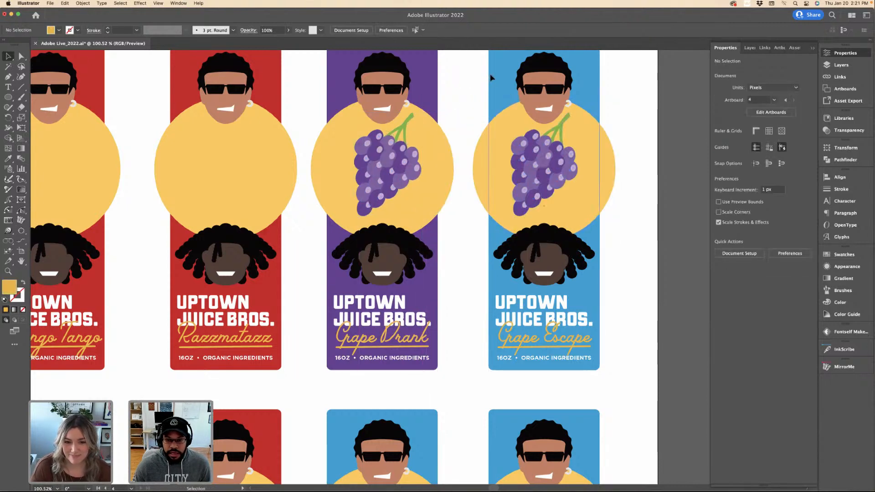
Recolor the Grape Escape label's blue background with the purple sampled from the Grape Drank label.
key(a)
click(492, 77)
key(i)
click(433, 75)
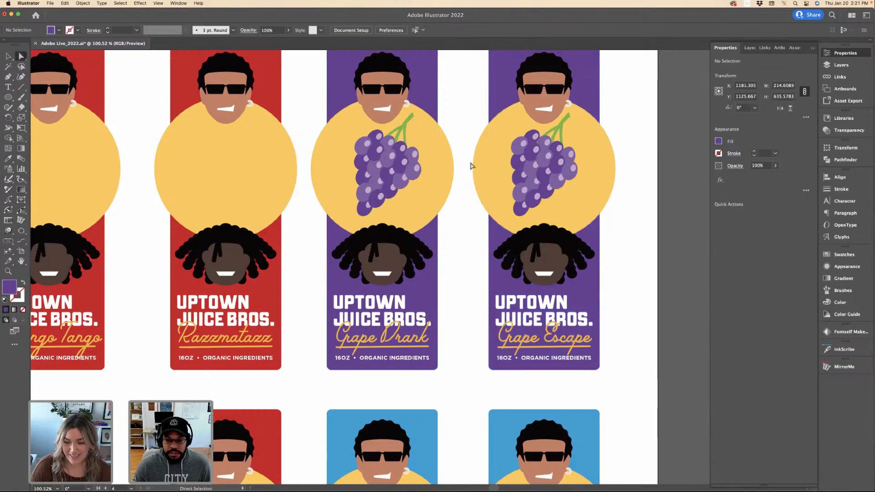
Examine all label rows to compare their fruit illustrations, flavor names and background colors.
key(v)
key(super+minus)
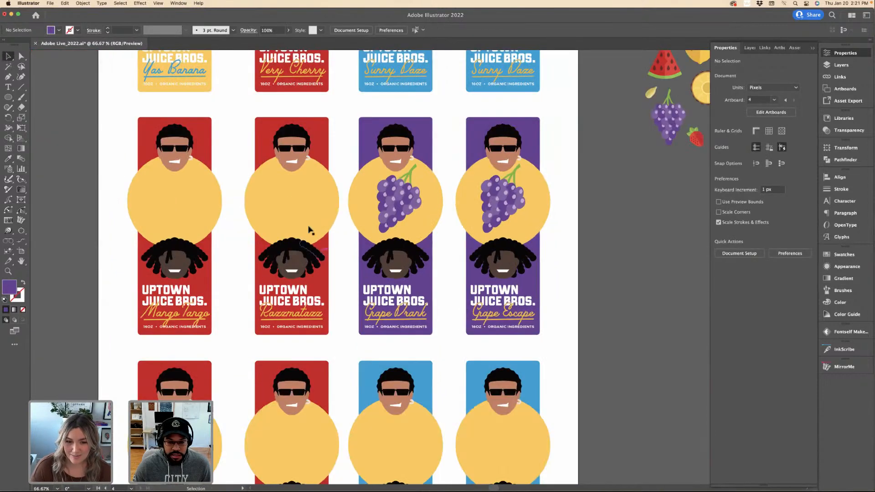
click(309, 230)
click(342, 256)
scroll(343, 260, down, 3)
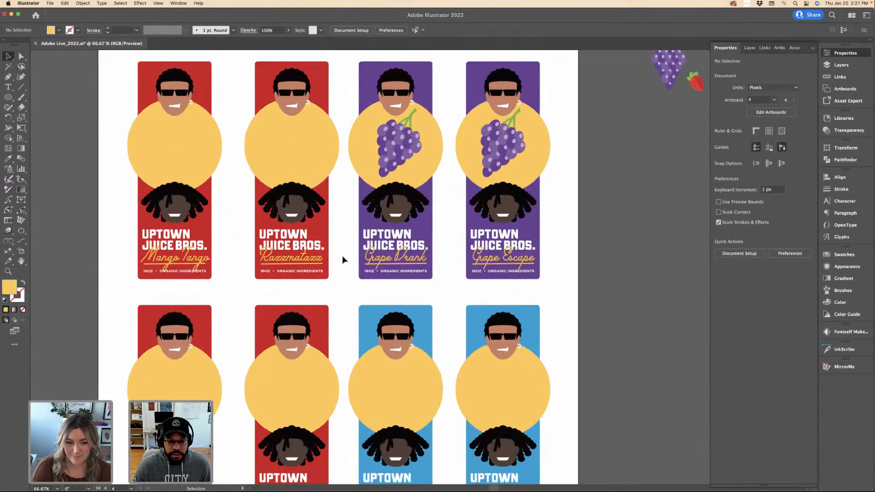
scroll(343, 260, down, 4)
click(327, 265)
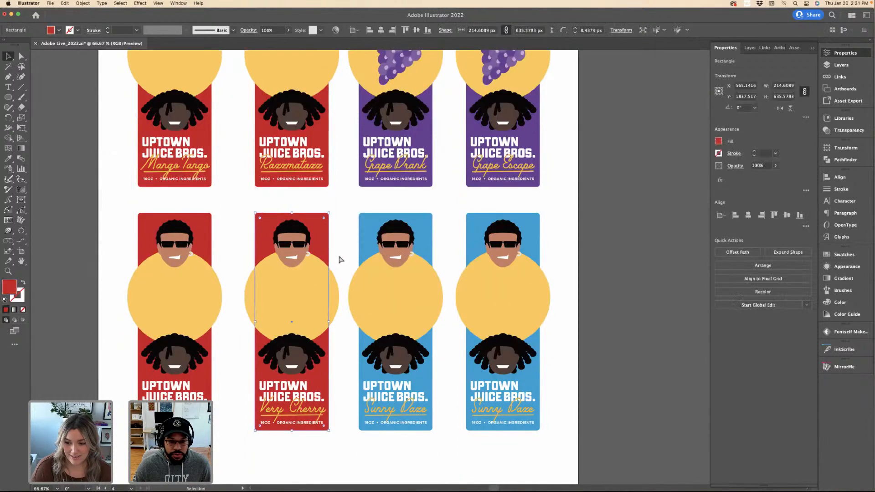
key(super+equal)
click(329, 267)
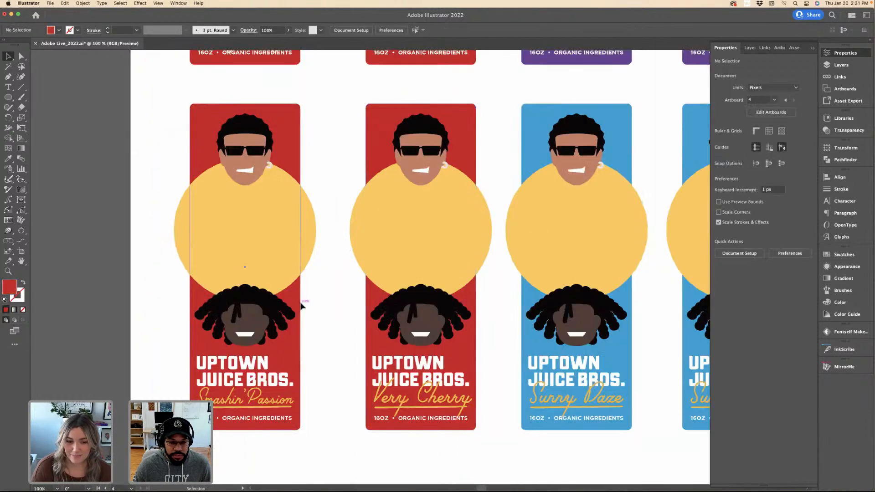
scroll(319, 292, down, 5)
scroll(320, 291, down, 1)
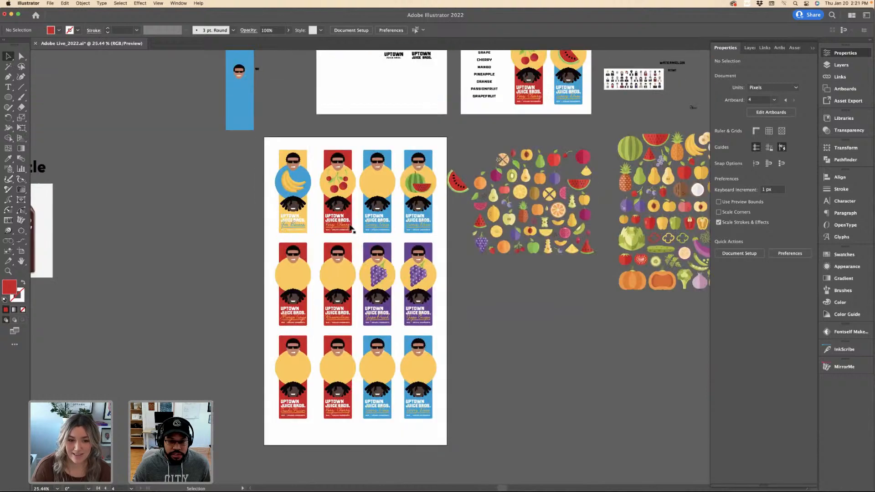
scroll(360, 211, up, 4)
scroll(359, 211, right, 4)
scroll(359, 210, up, 2)
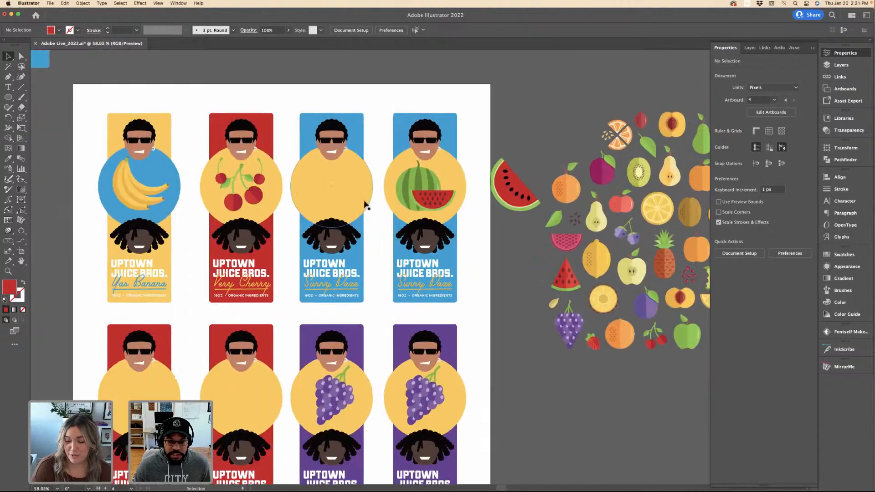
Recolor the watermelon label's blue background with the light green sampled from its watermelon illustration.
click(452, 143)
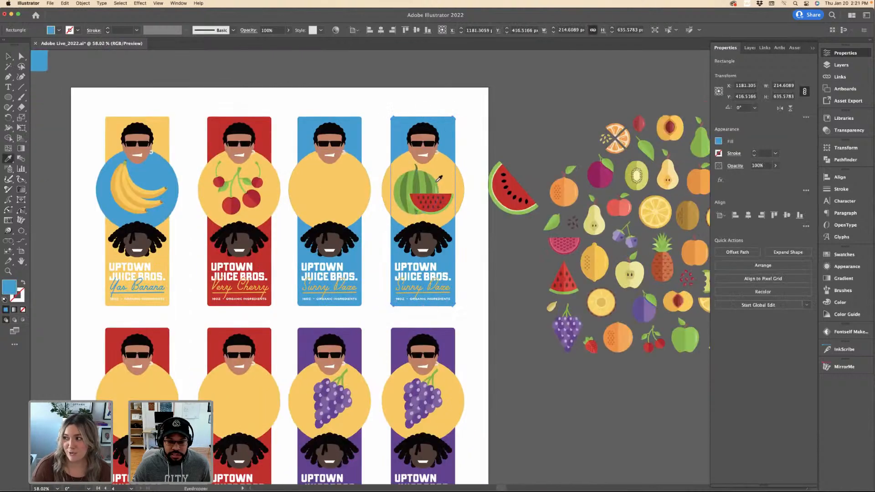
click(437, 178)
key(a)
scroll(441, 172, up, 2)
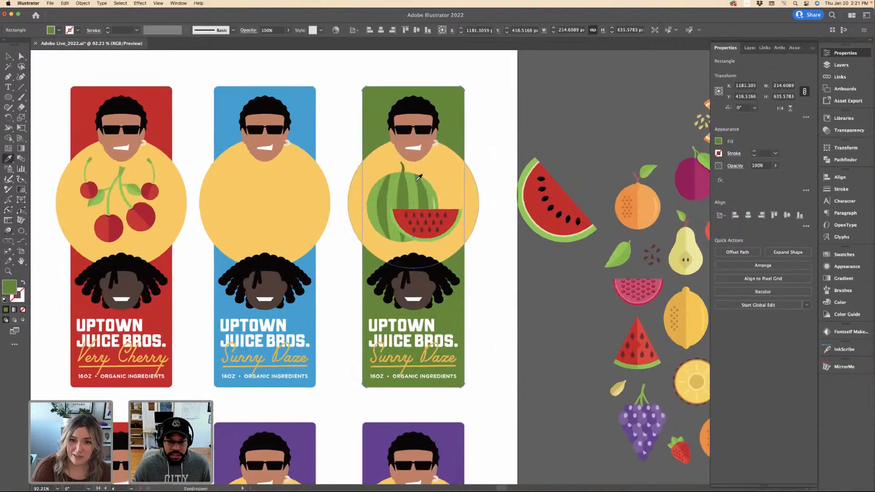
key(v)
click(491, 130)
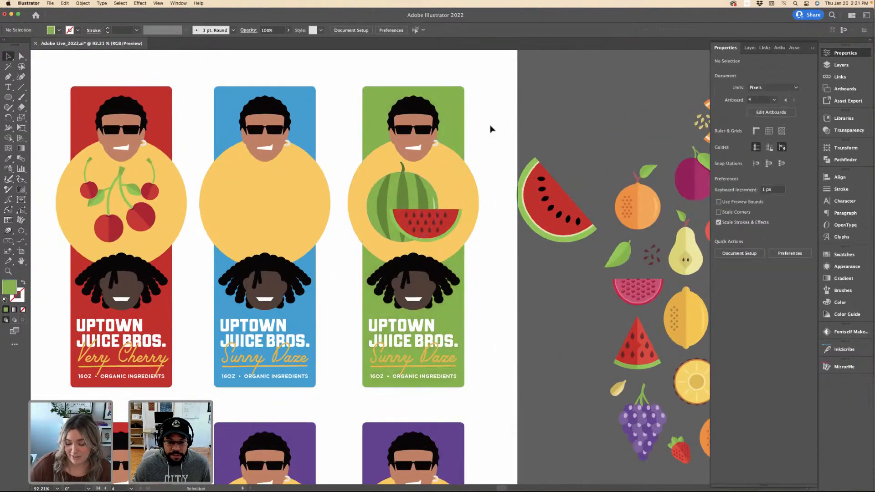
Recolor the watermelon label's "Sunny Daze" text and its underline with the red sampled from the watermelon slice.
click(444, 357)
key(super+equal)
key(super+equal)
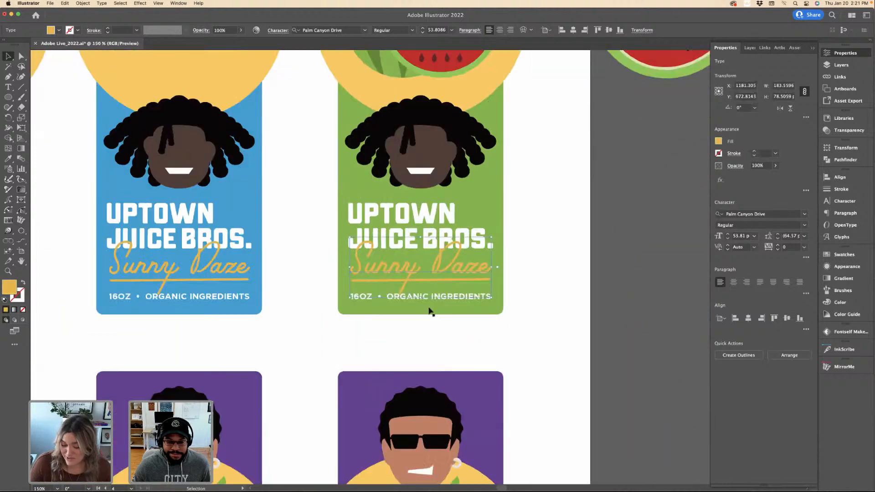
shift+click(427, 285)
key(super+minus)
key(i)
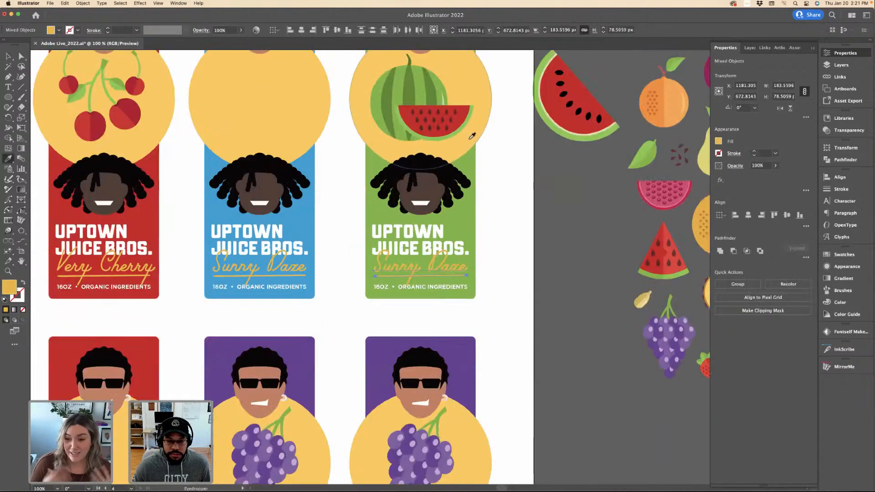
click(458, 127)
key(v)
click(502, 196)
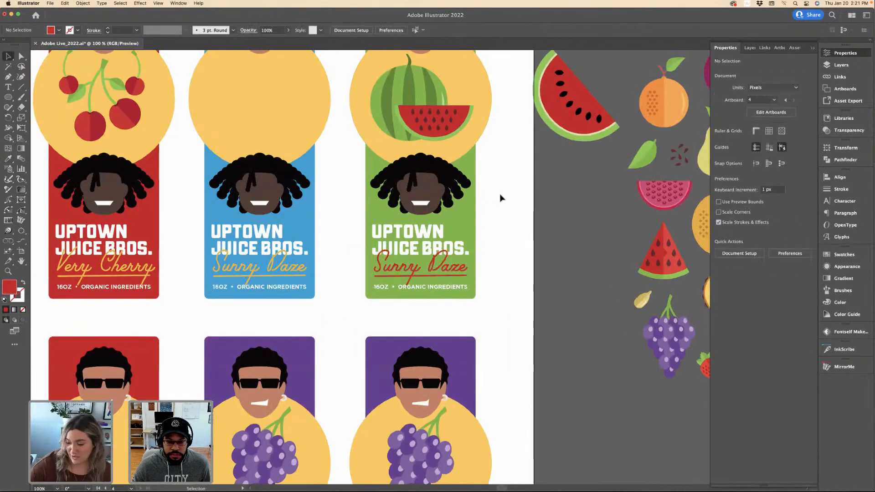
scroll(502, 195, down, 2)
scroll(411, 182, up, 3)
scroll(412, 181, left, 3)
scroll(411, 181, up, 3)
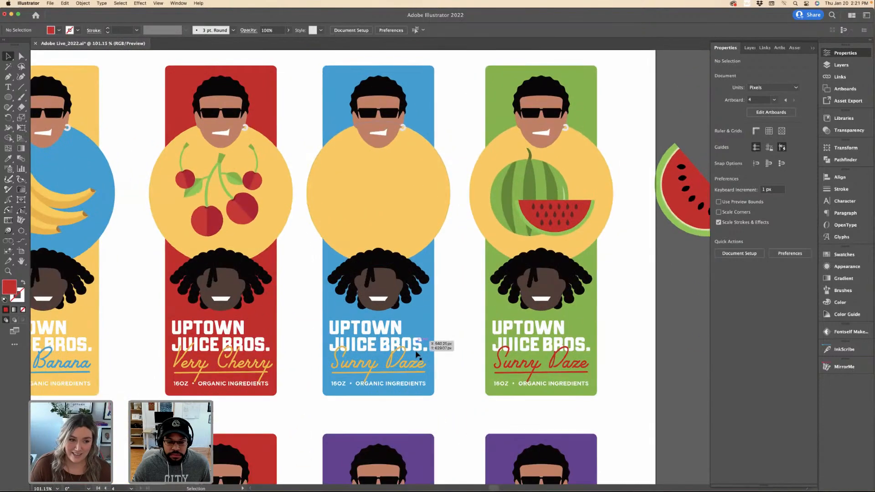
scroll(449, 323, down, 5)
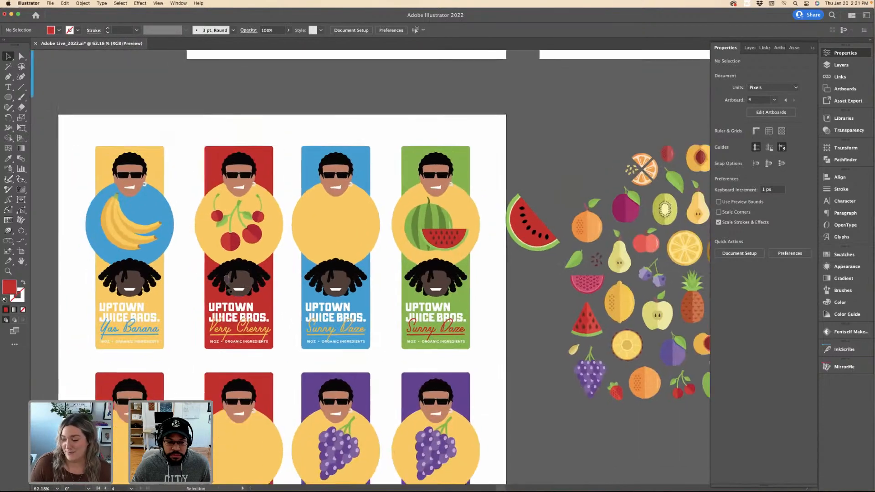
scroll(306, 290, left, 3)
click(252, 318)
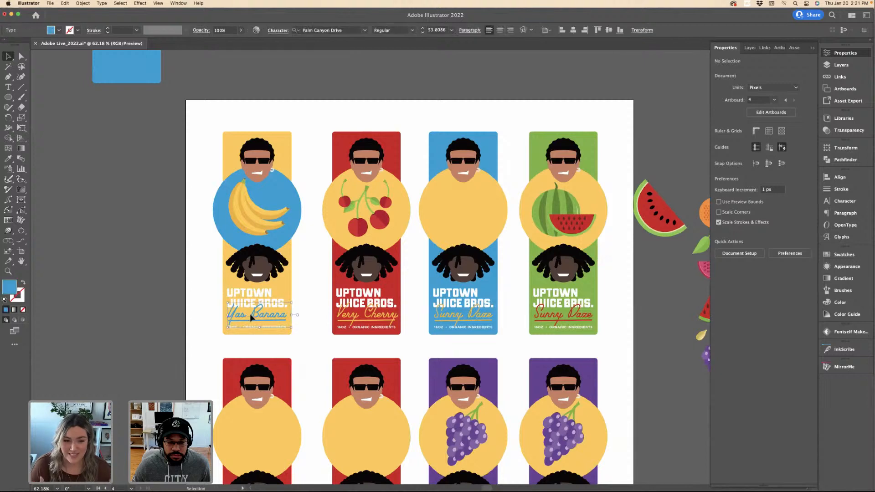
scroll(248, 316, up, 4)
double_click(246, 314)
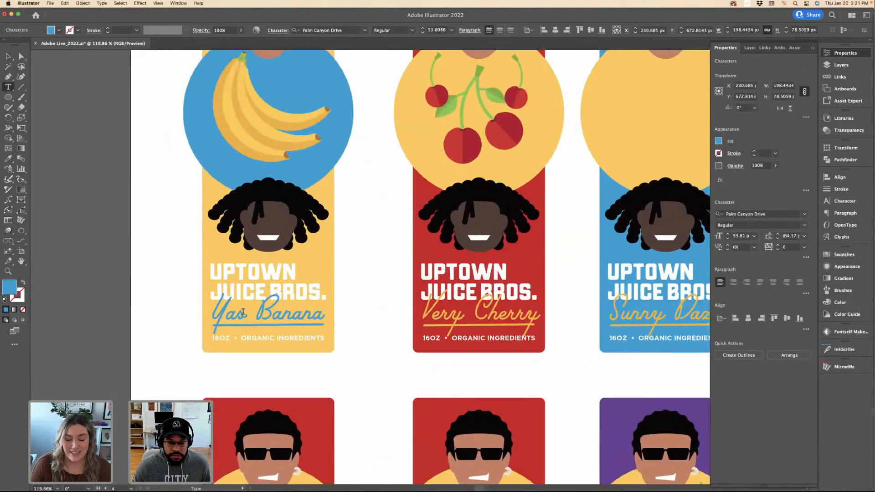
drag(245, 314, 211, 313)
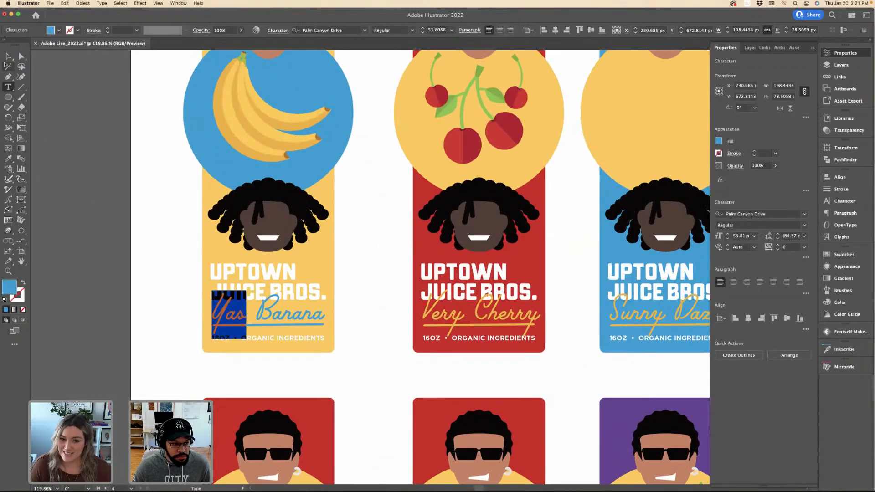
click(8, 56)
scroll(269, 280, down, 2)
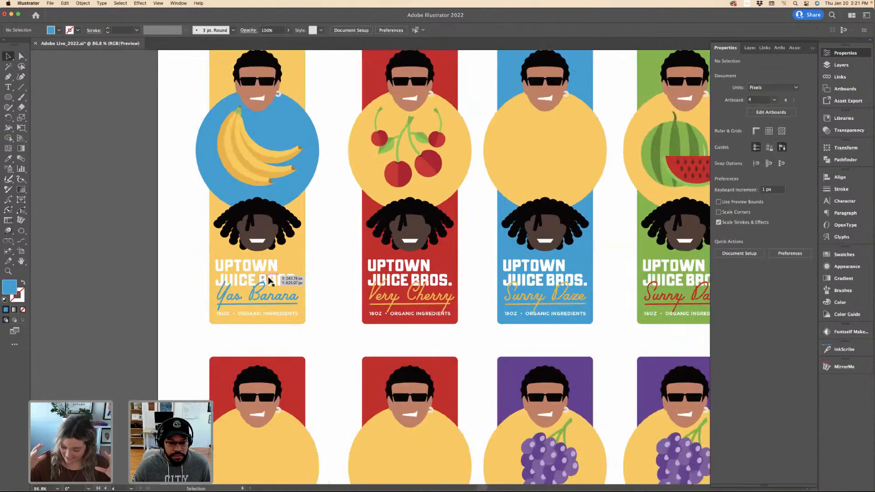
Place a copy of the "Yas Banana" text beside the artboard and change the label's flavor name to "Banana Nanna".
drag(269, 281, 203, 286)
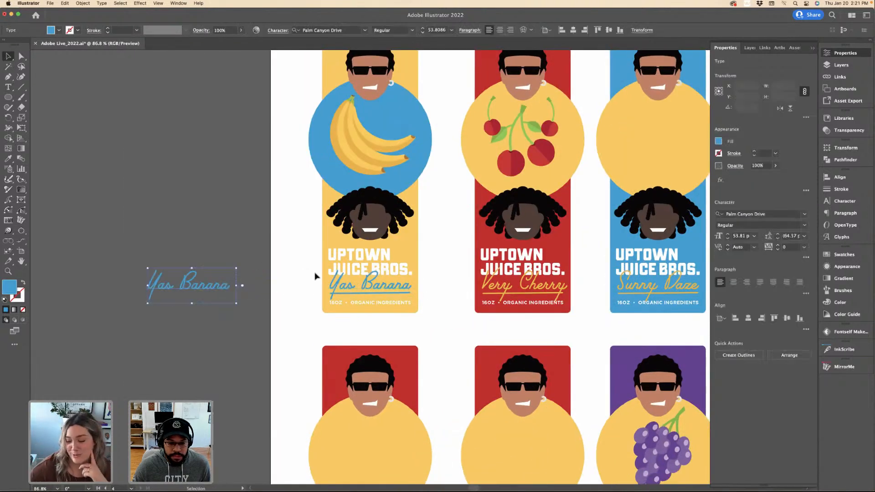
double_click(342, 282)
key(BackSpace)
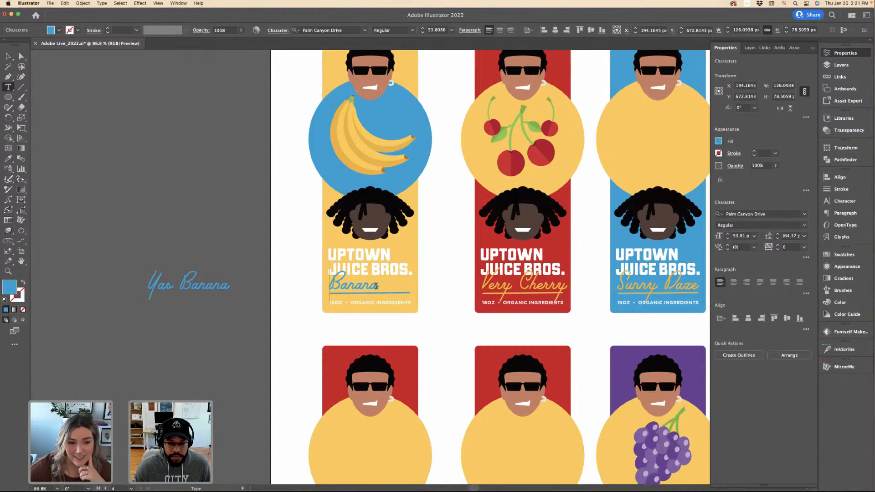
text(Nana)
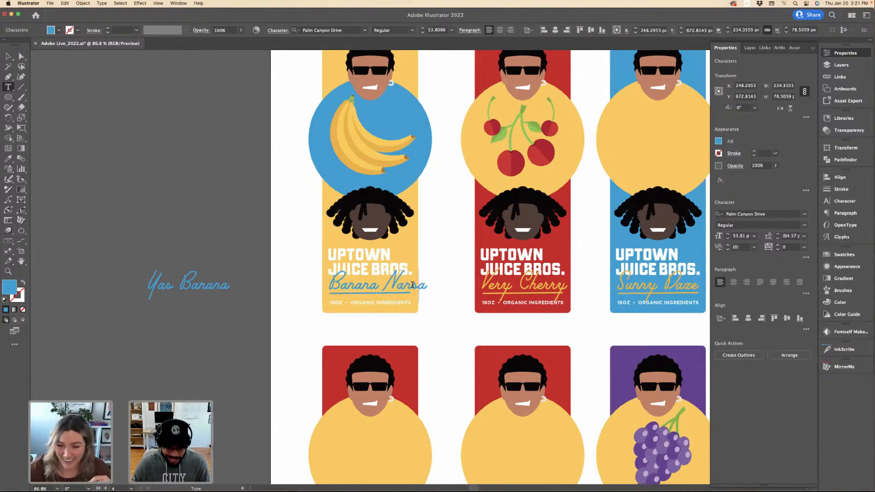
text(n)
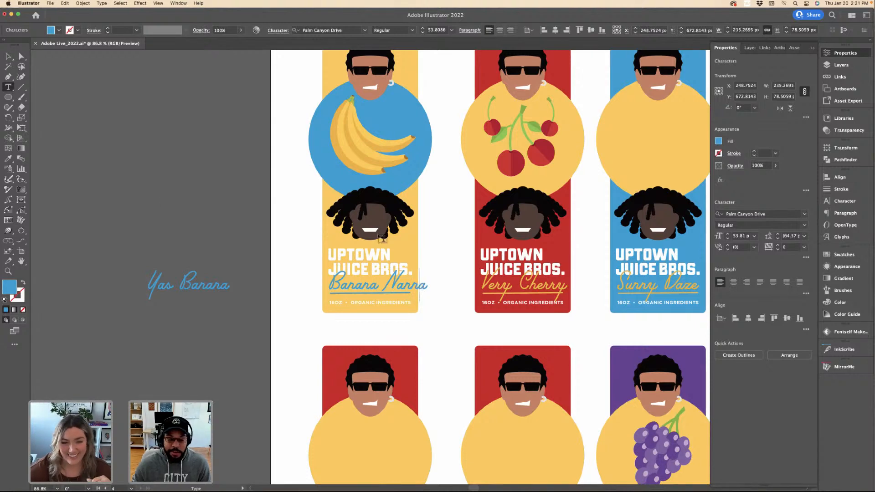
Replace the capital N in "Banana Nanna" with its looped alternate glyph.
key(Escape)
key(super+equal)
key(super+equal)
key(super+equal)
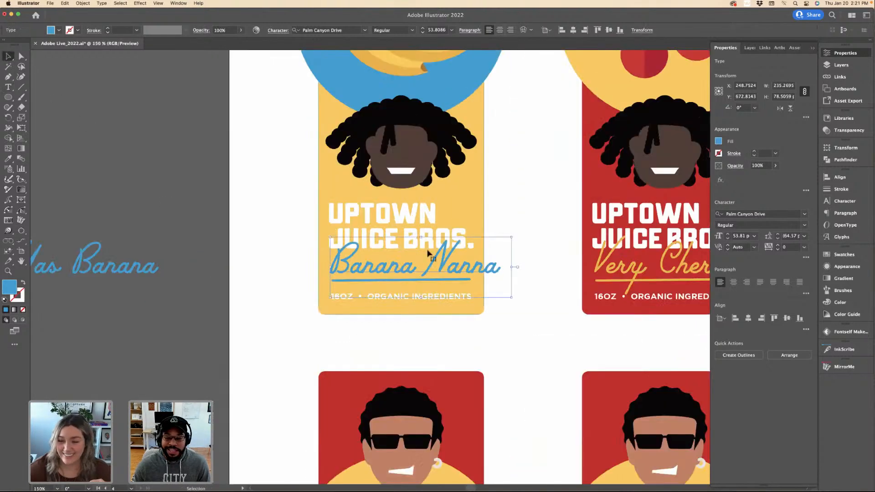
double_click(431, 251)
key(shift+Right)
click(462, 314)
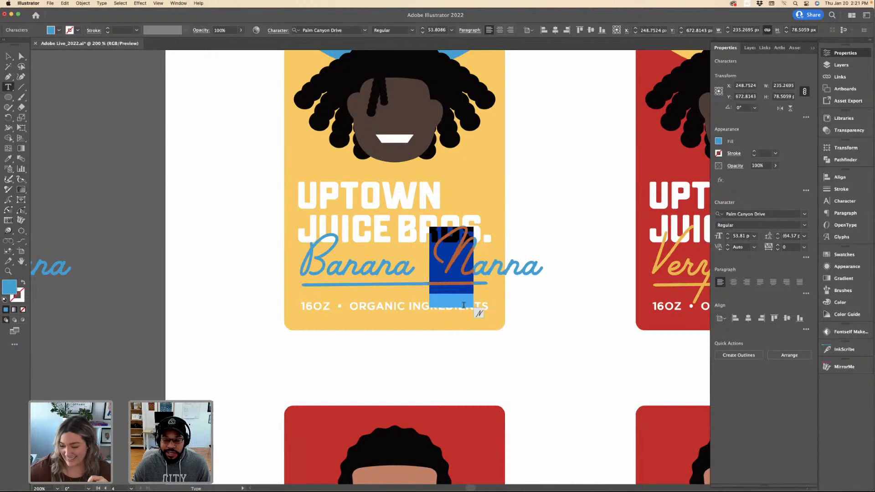
key(Escape)
click(7, 56)
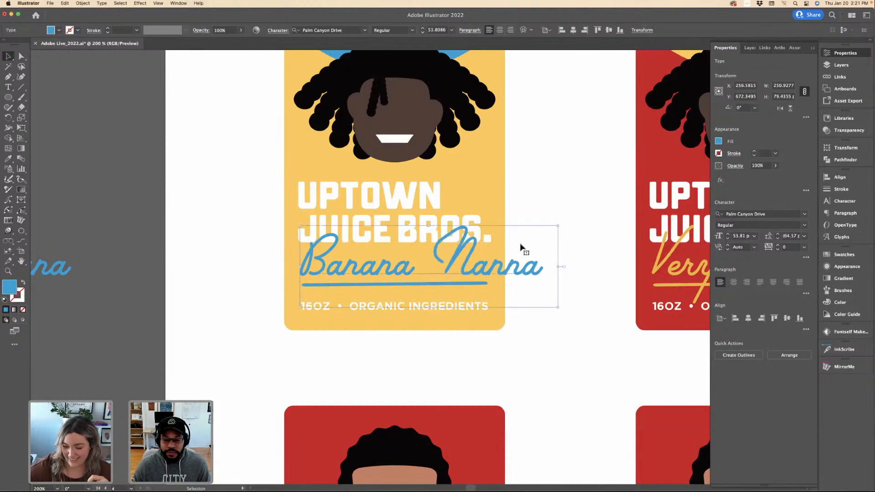
Scale the "Banana Nanna" text down to about 43.12 pt to fit the label and move it slightly up from the underline.
double_click(541, 269)
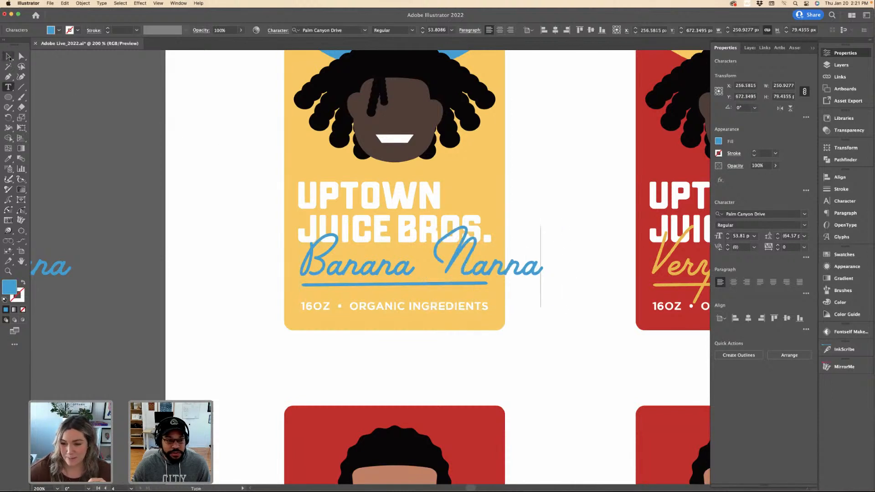
click(8, 57)
drag(556, 227, 505, 223)
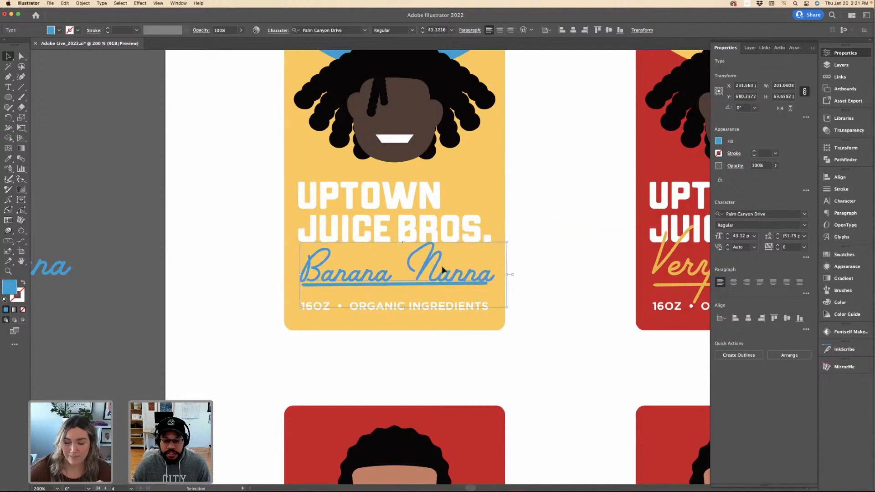
drag(442, 270, 441, 264)
click(556, 274)
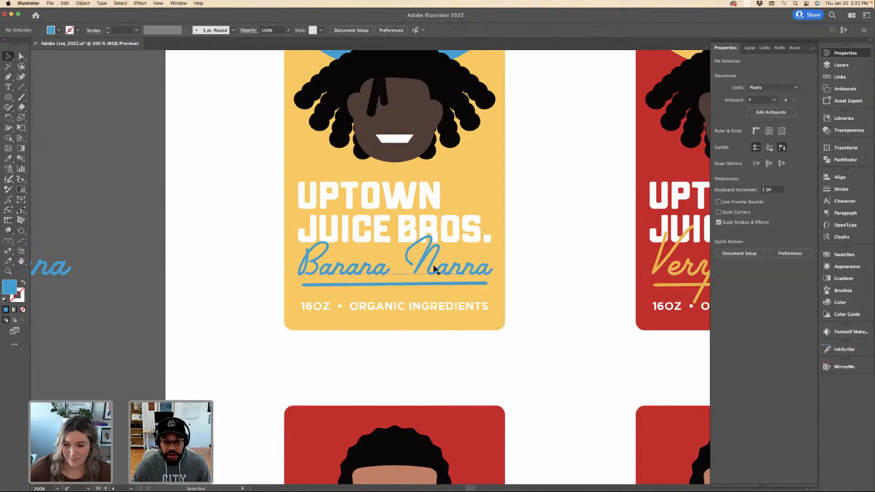
Tighten the gap between "Banana" and "Nanna" by setting the space's tracking to -120.
click(417, 268)
double_click(393, 264)
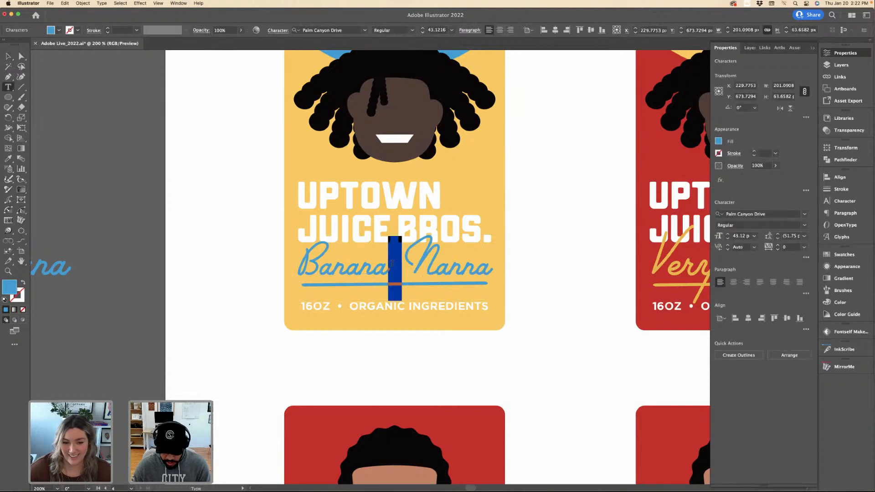
key(alt+Left)
key(alt+Left)
key(alt+Left)
key(alt+Left)
key(alt+Left)
key(alt+Left)
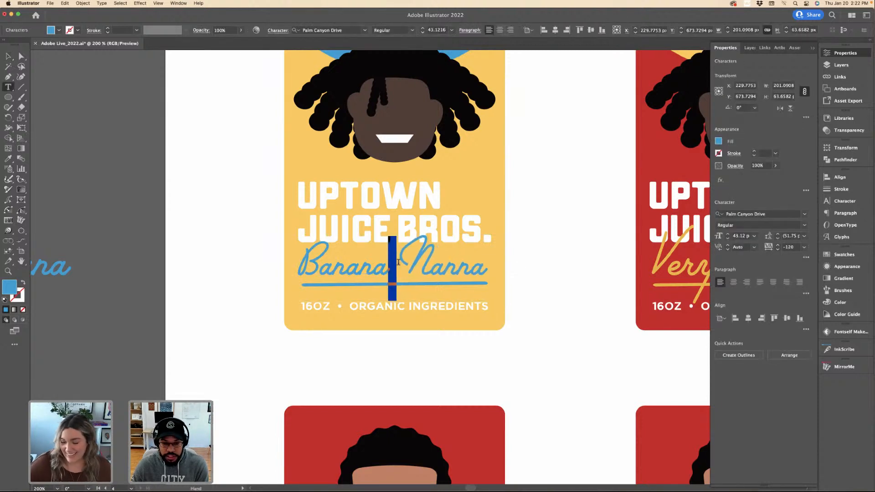
click(341, 264)
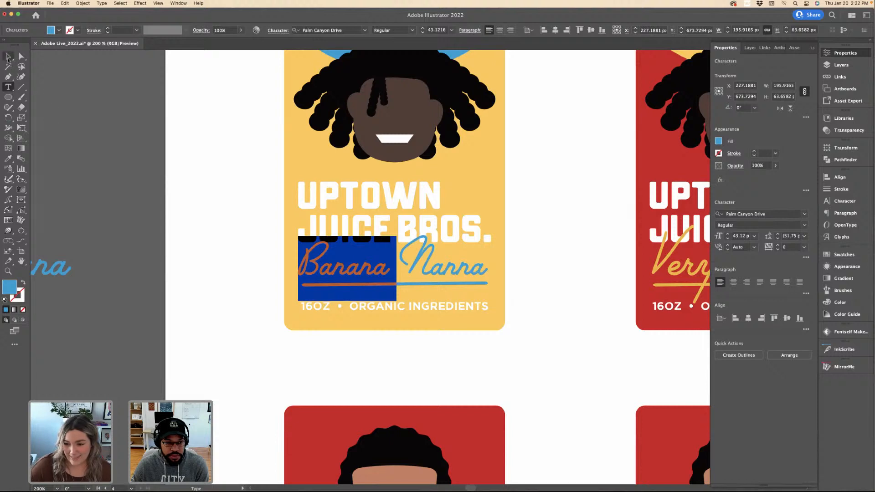
click(8, 57)
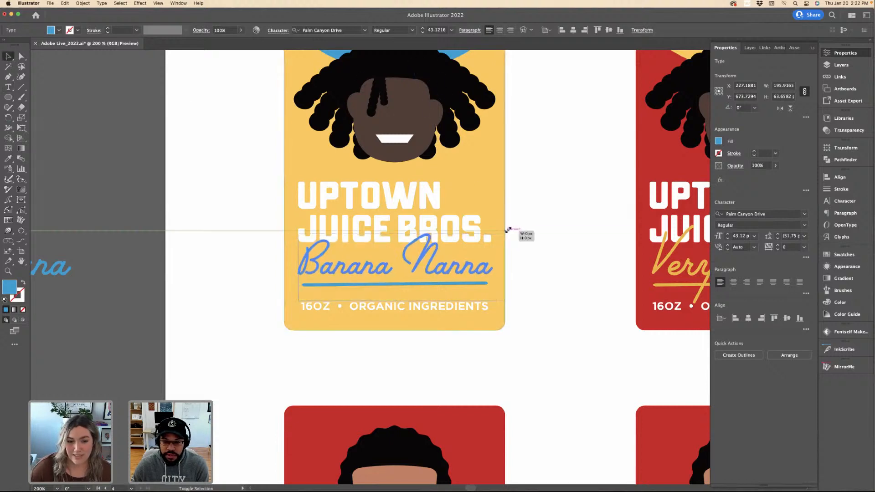
Enlarge the "Banana Nanna" text slightly to fill the label width and reposition it above the underline.
drag(507, 230, 512, 232)
drag(492, 268, 490, 270)
click(561, 278)
key(super+minus)
key(super+minus)
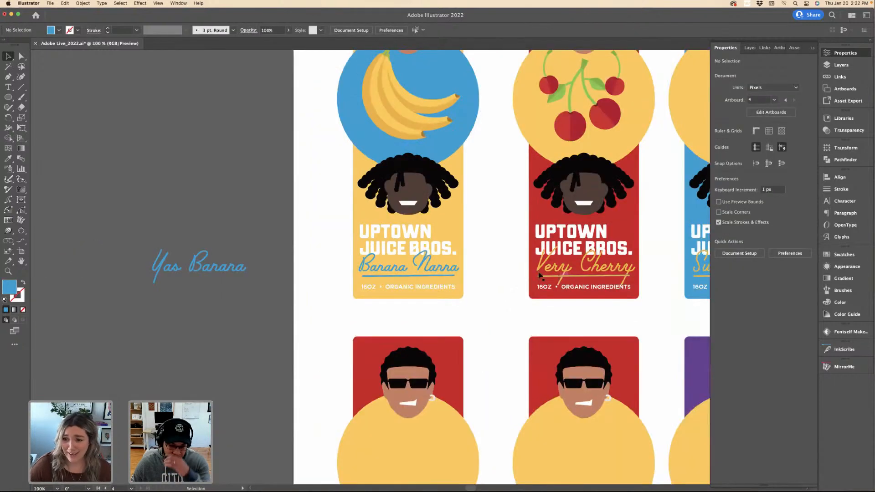
key(super+minus)
scroll(499, 244, right, 5)
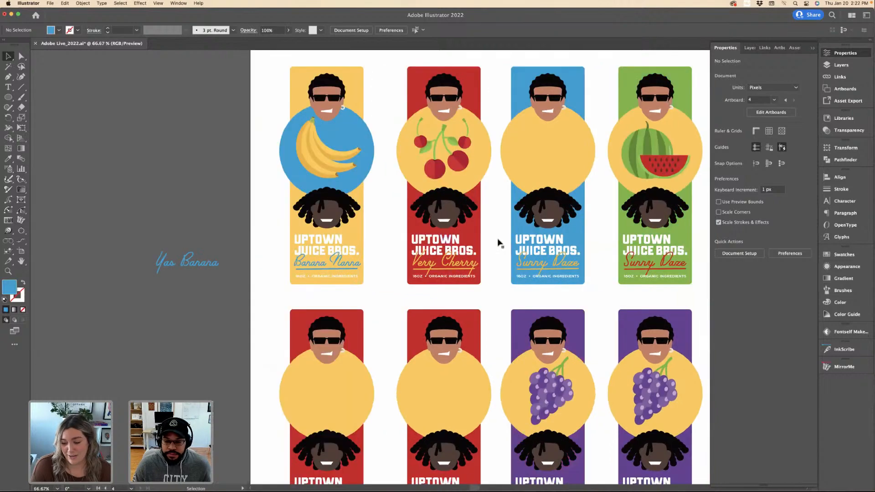
scroll(477, 269, right, 5)
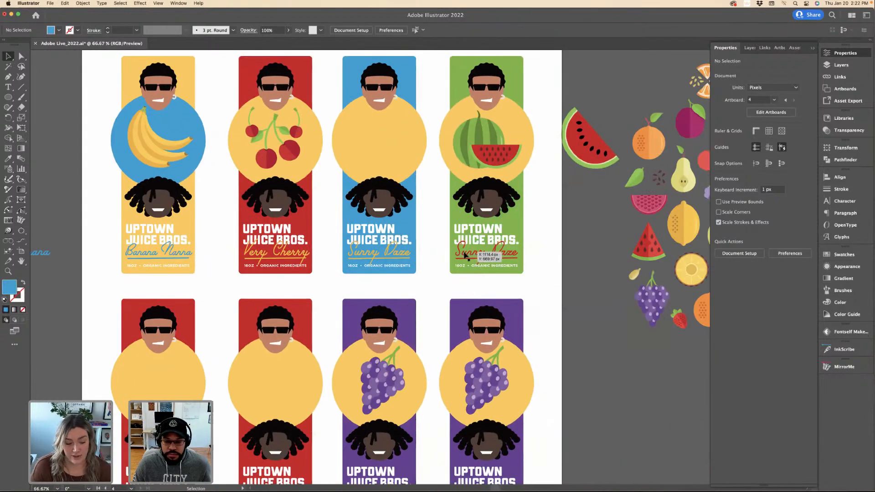
scroll(447, 255, up, 3)
scroll(456, 254, down, 5)
scroll(465, 254, down, 4)
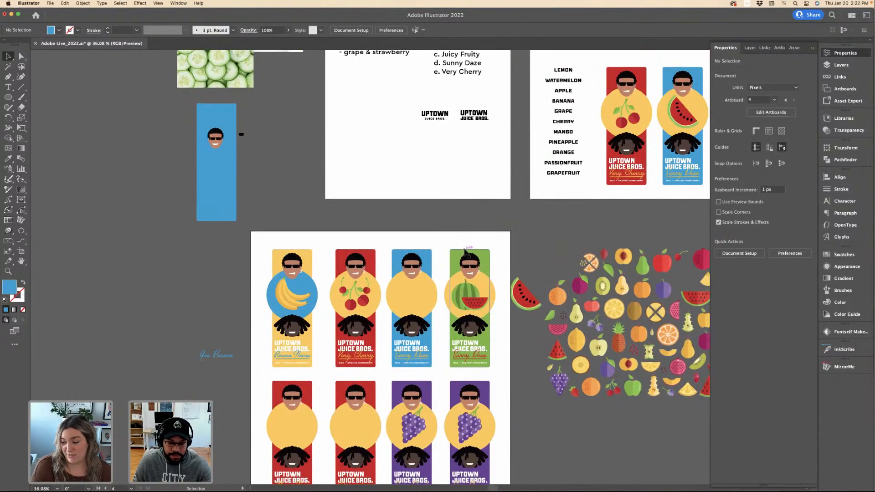
scroll(444, 254, up, 2)
scroll(427, 266, down, 3)
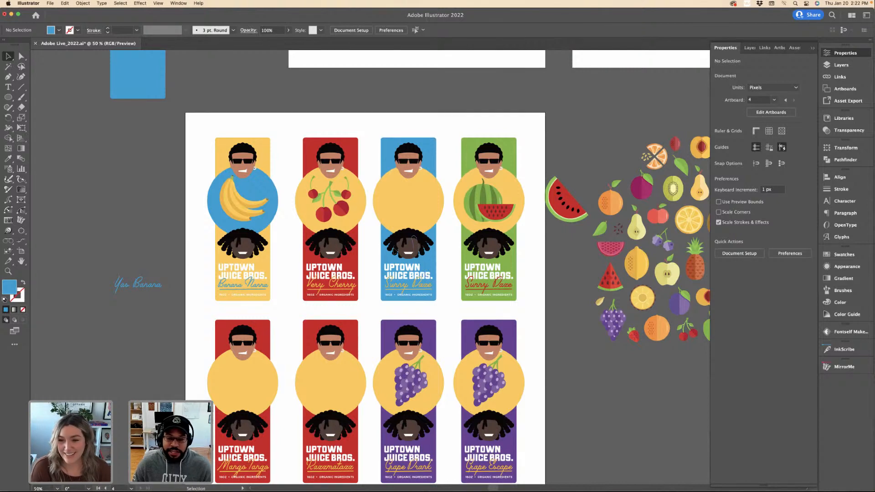
scroll(378, 249, down, 4)
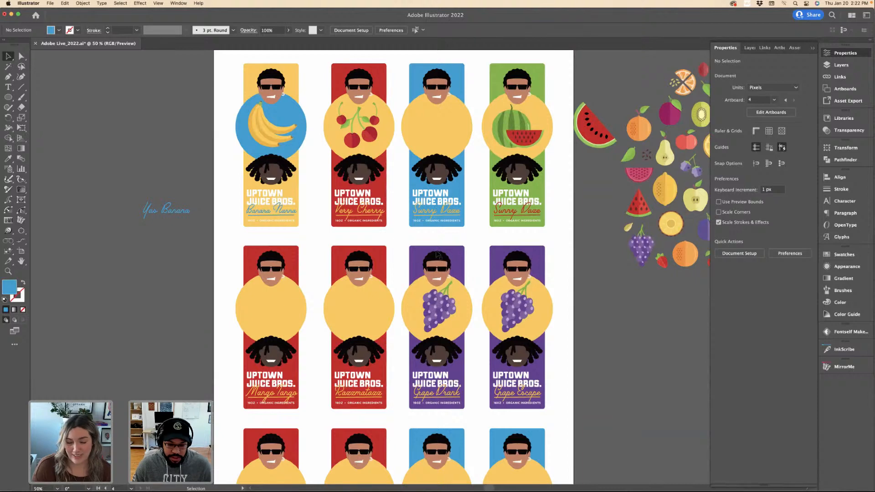
Replace the script flavor name on the green watermelon label with "1 in a Melon".
double_click(518, 211)
key(super+equal)
key(super+equal)
key(super+equal)
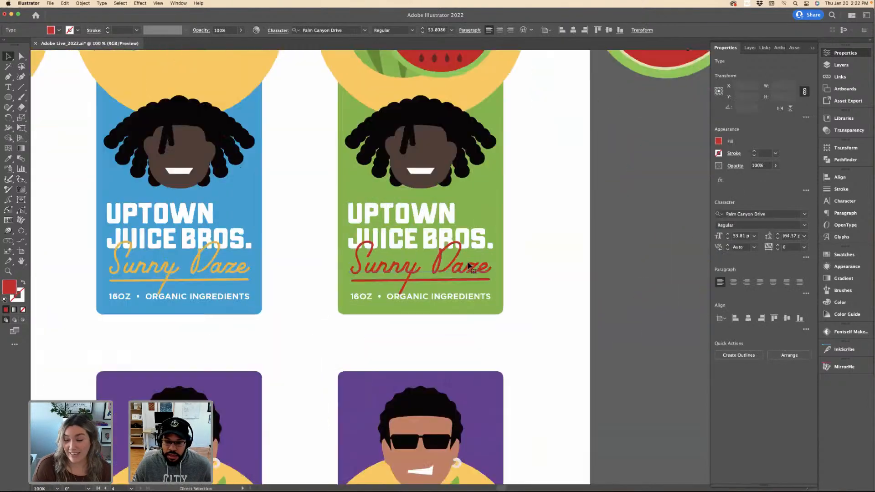
key(super+a)
key(BackSpace)
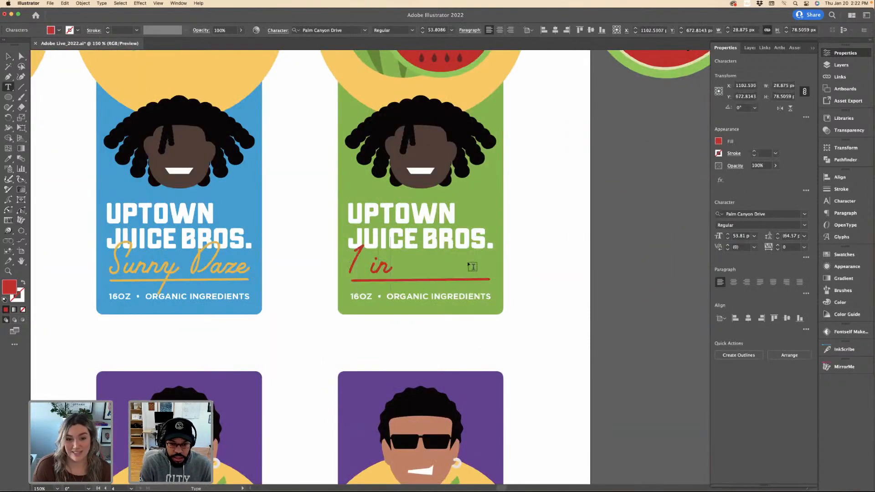
text(On)
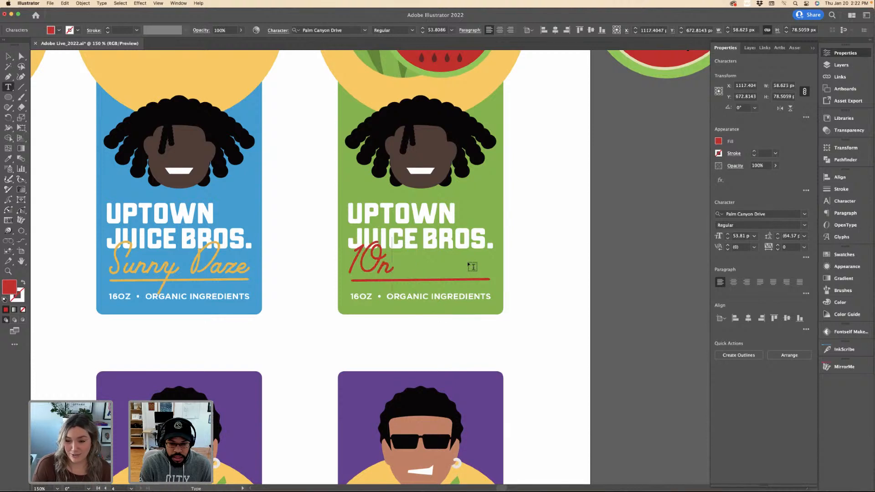
key(BackSpace)
key(BackSpace)
text(One in)
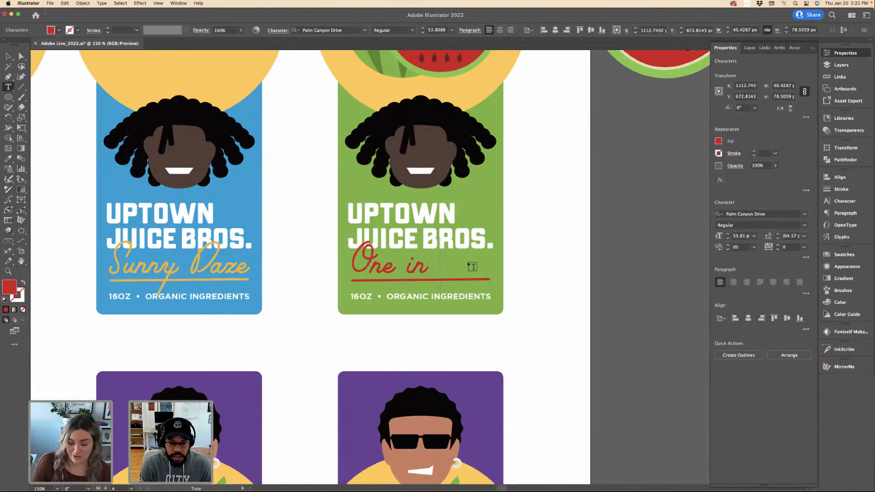
text( a Melon)
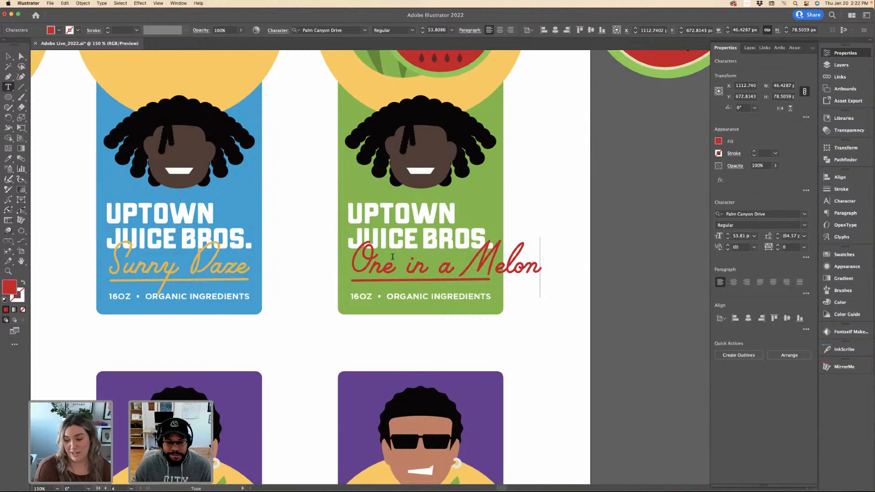
double_click(377, 259)
text(1)
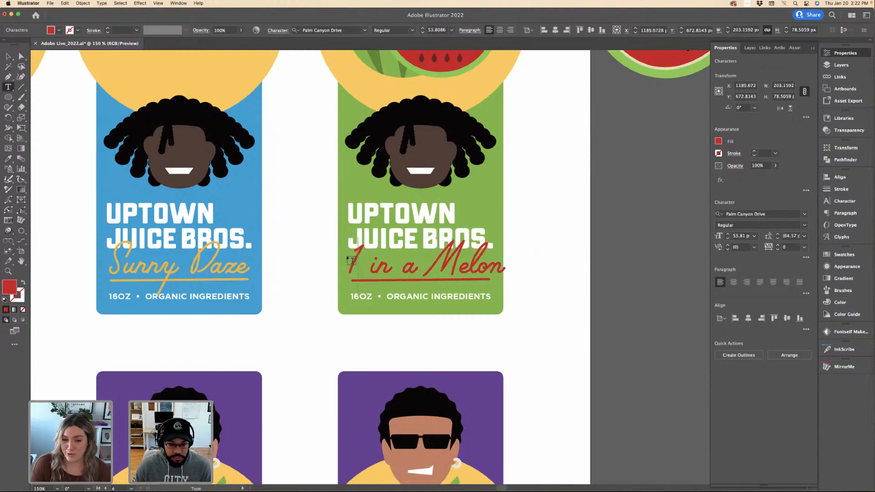
click(8, 58)
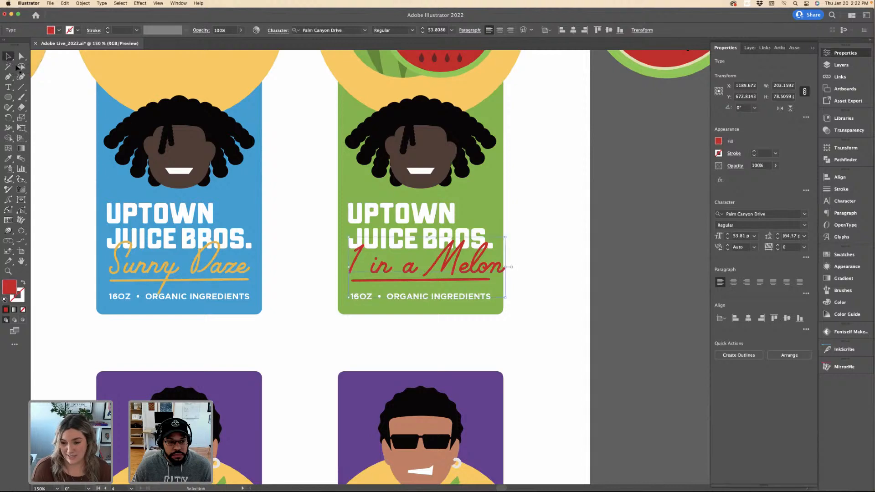
Scale the "1 in a Melon" text down so it fits the label above its underline.
click(581, 262)
click(505, 268)
drag(504, 268, 485, 272)
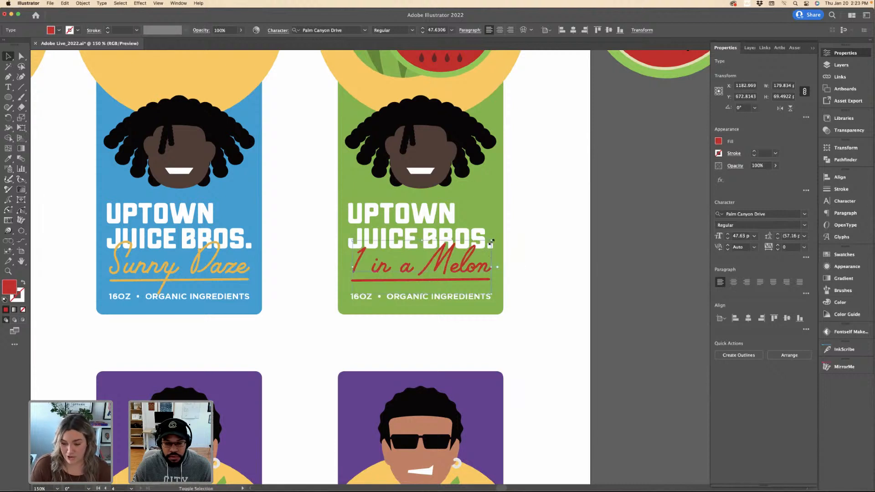
drag(491, 242, 484, 267)
click(533, 254)
Scale the "Razzmatazz" text on its red label down slightly to match the width of the underline.
key(super+minus)
key(super+minus)
key(super+minus)
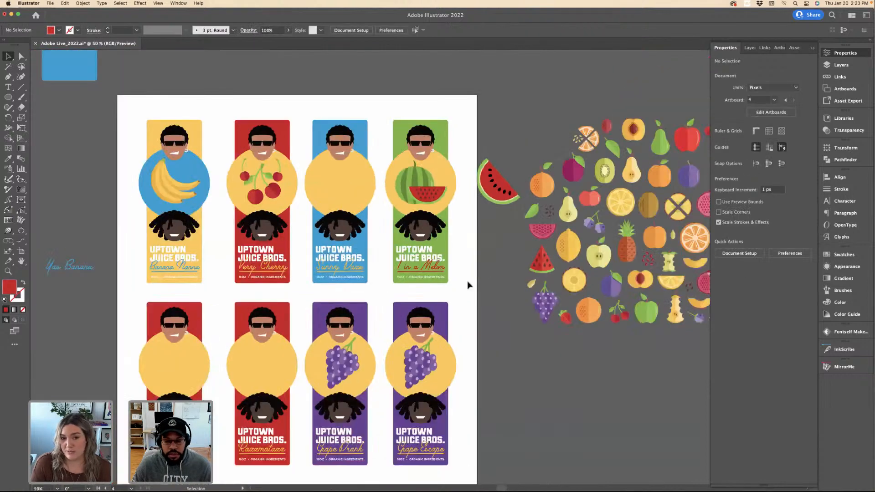
scroll(380, 270, down, 3)
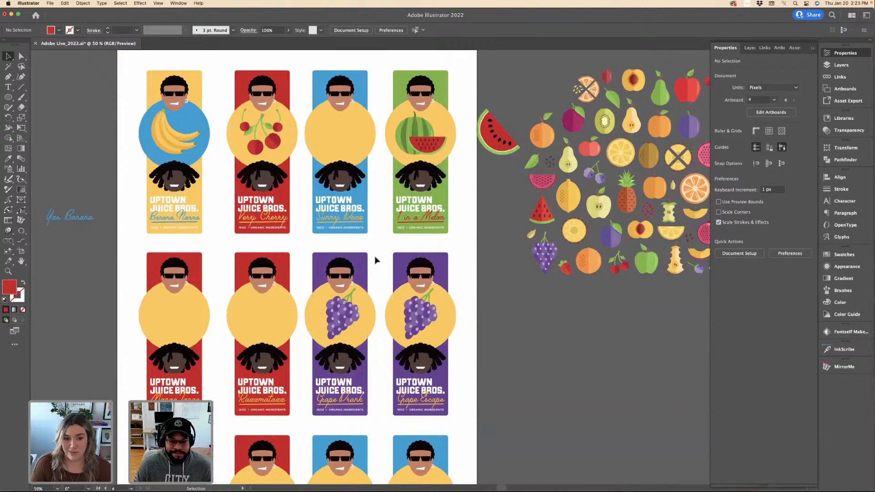
scroll(377, 254, down, 6)
scroll(381, 294, down, 6)
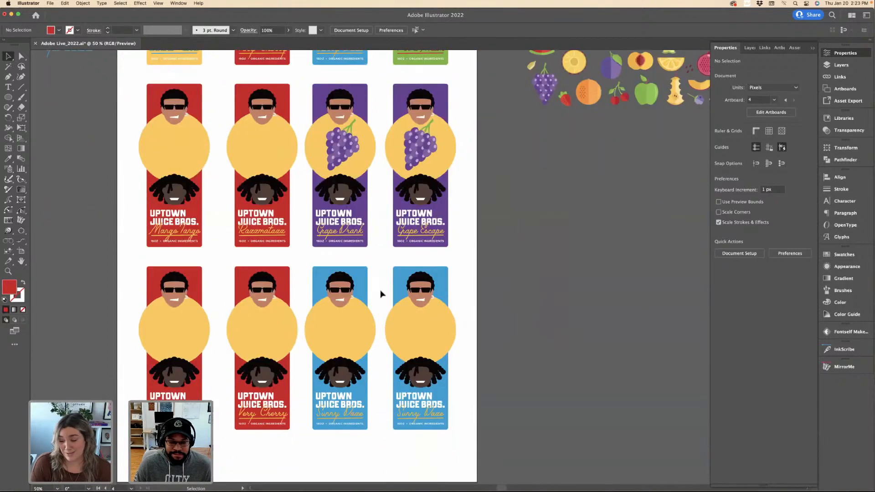
scroll(328, 292, down, 1)
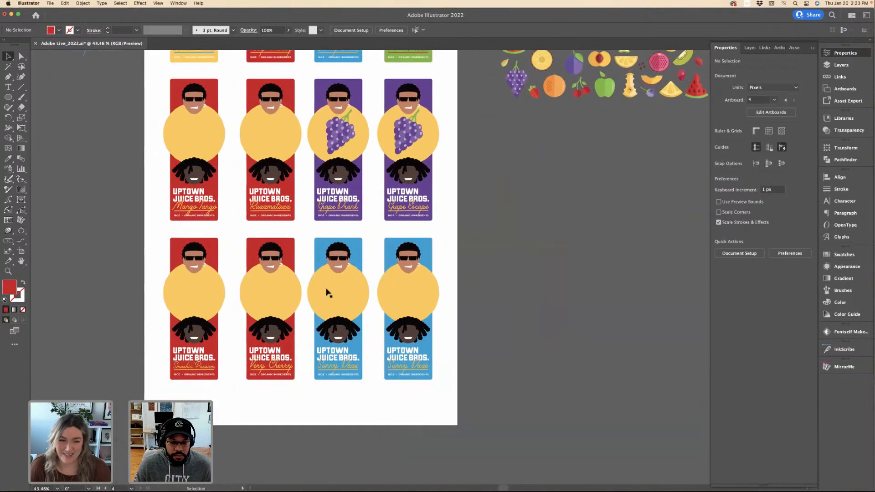
scroll(297, 178, up, 4)
click(266, 272)
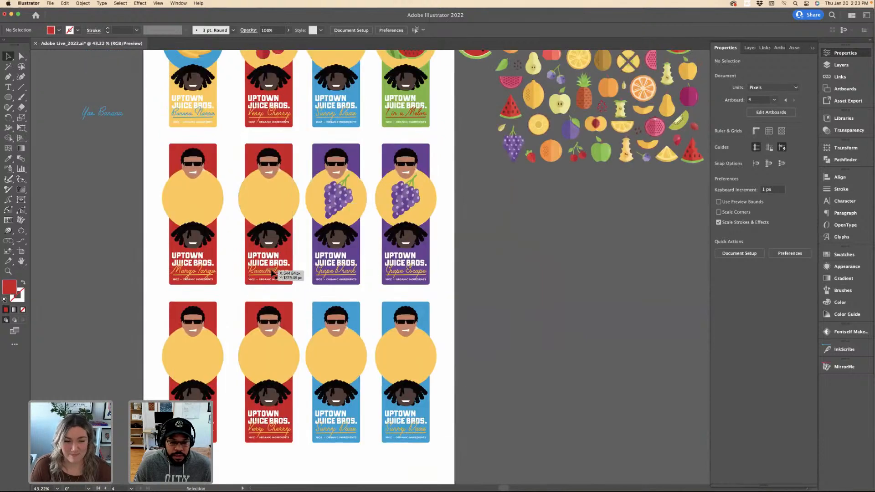
scroll(274, 264, up, 5)
scroll(293, 242, left, 2)
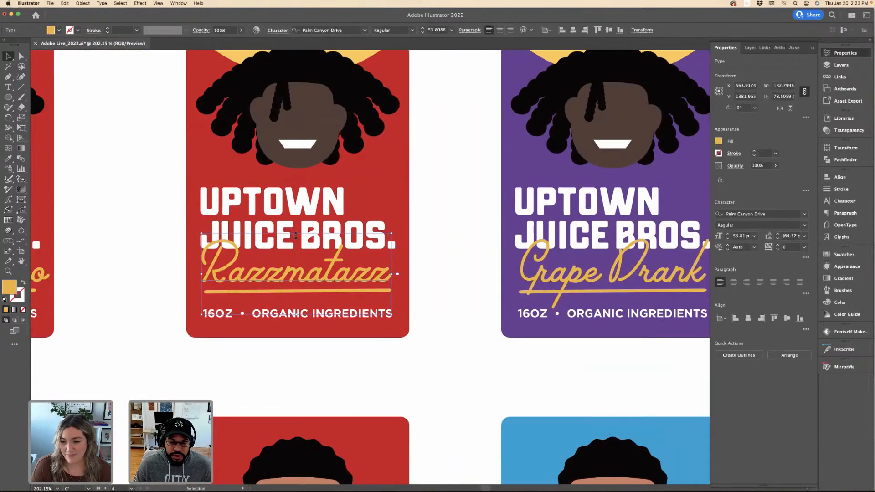
scroll(292, 242, up, 2)
drag(297, 235, 299, 239)
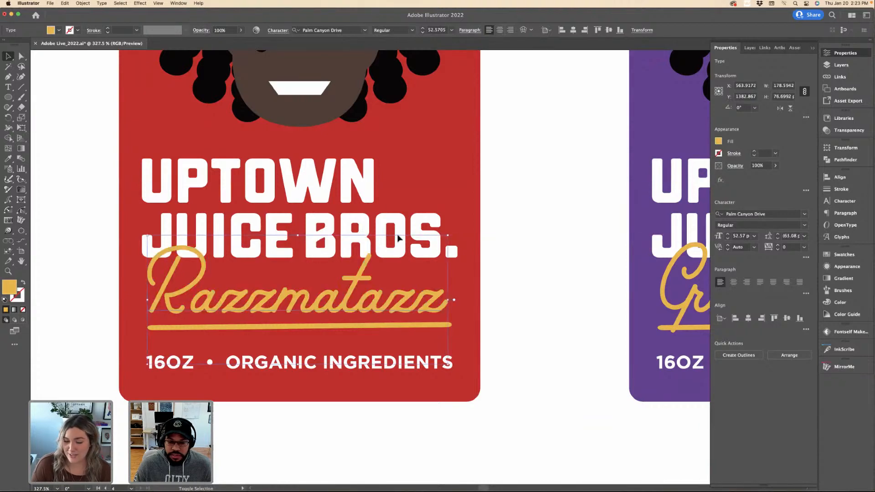
drag(448, 235, 449, 234)
click(531, 220)
Look over the remaining labels, the fruit illustrations and the list of fruit names for further flavors.
scroll(529, 220, down, 4)
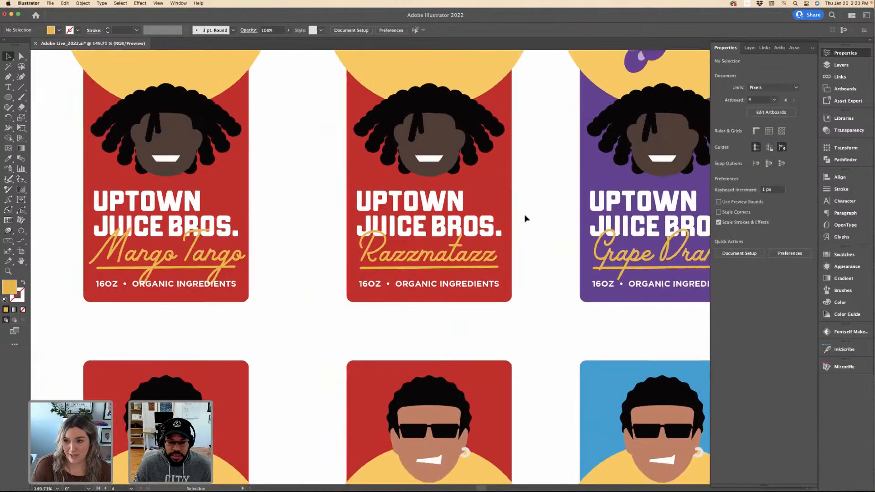
scroll(526, 218, down, 4)
scroll(502, 196, up, 3)
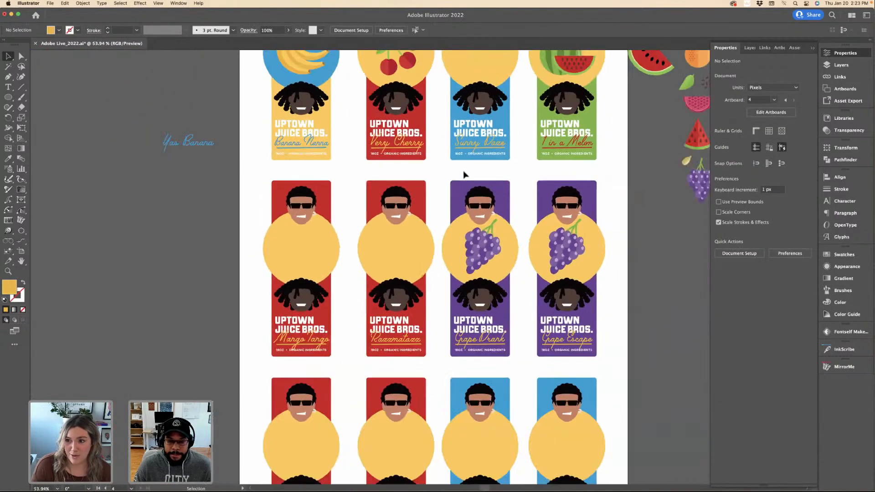
scroll(465, 174, down, 2)
scroll(463, 173, right, 10)
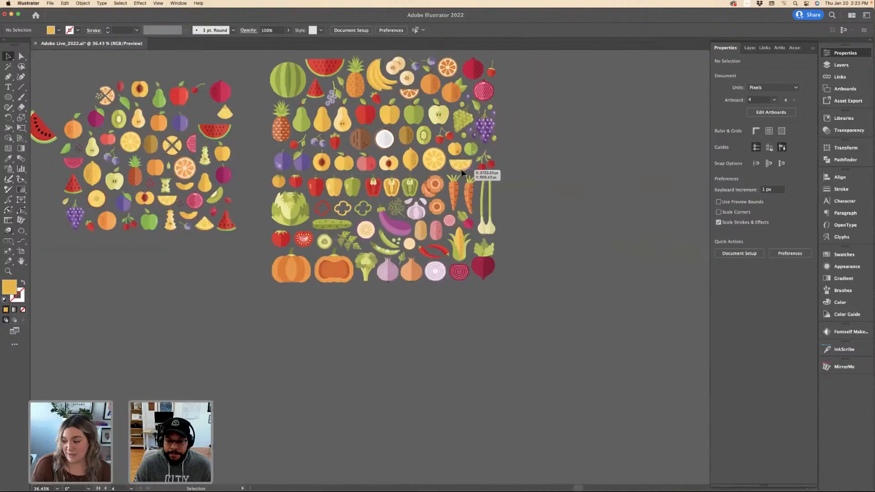
scroll(462, 174, down, 3)
scroll(349, 177, up, 4)
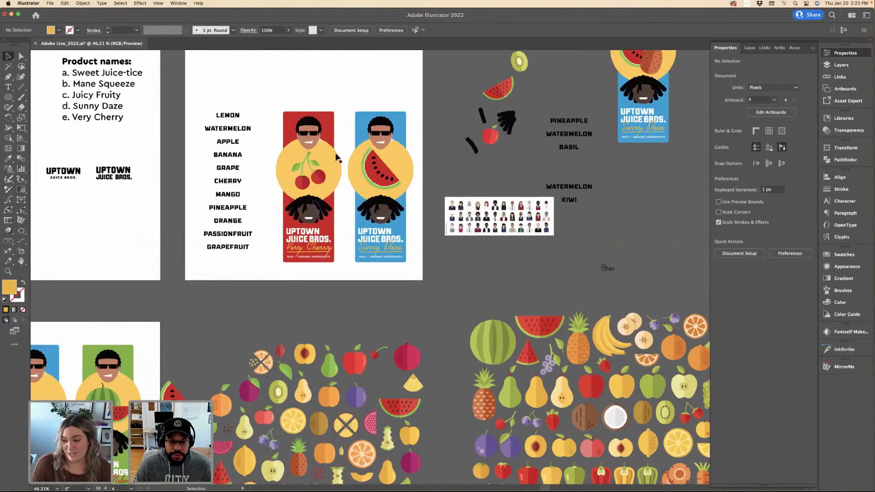
click(551, 150)
scroll(551, 151, up, 1)
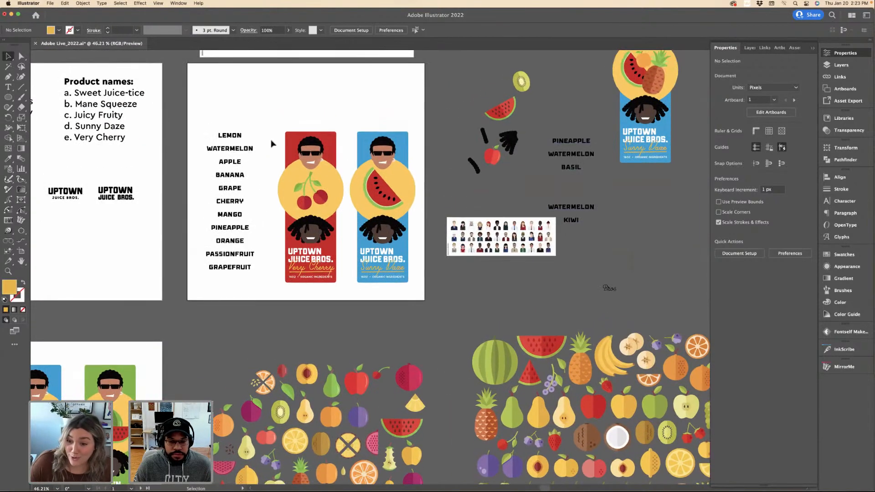
Copy the word PINEAPPLE from the list of fruit names beside the sample labels.
click(230, 176)
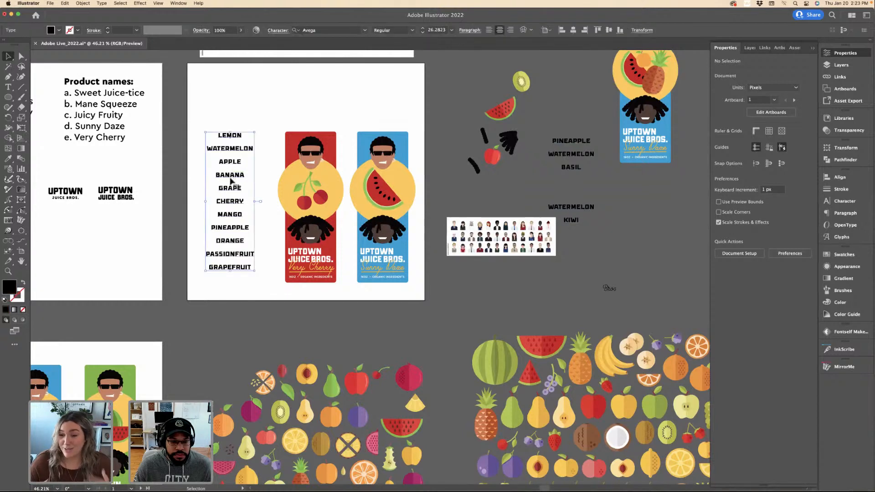
double_click(229, 213)
double_click(223, 213)
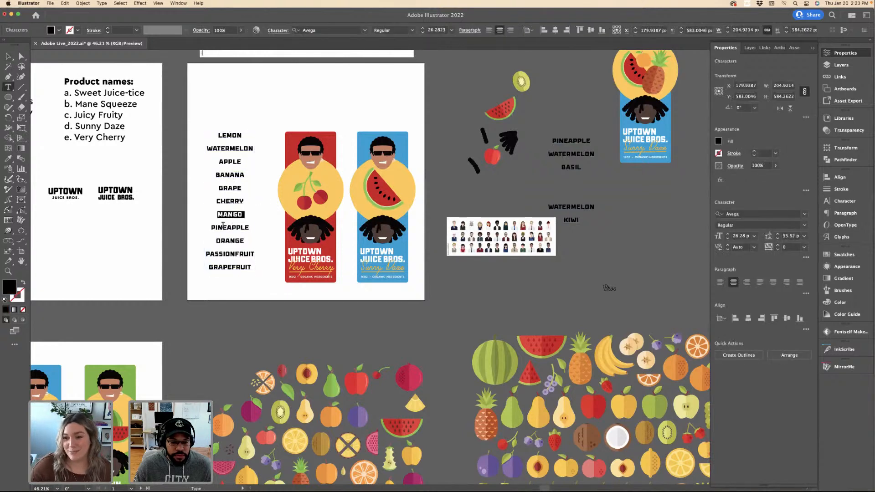
double_click(229, 227)
key(cmd+c)
key(Escape)
click(187, 85)
Paste PINEAPPLE below the bottom row of labels and enlarge it to about 54.62 pt.
scroll(178, 201, down, 10)
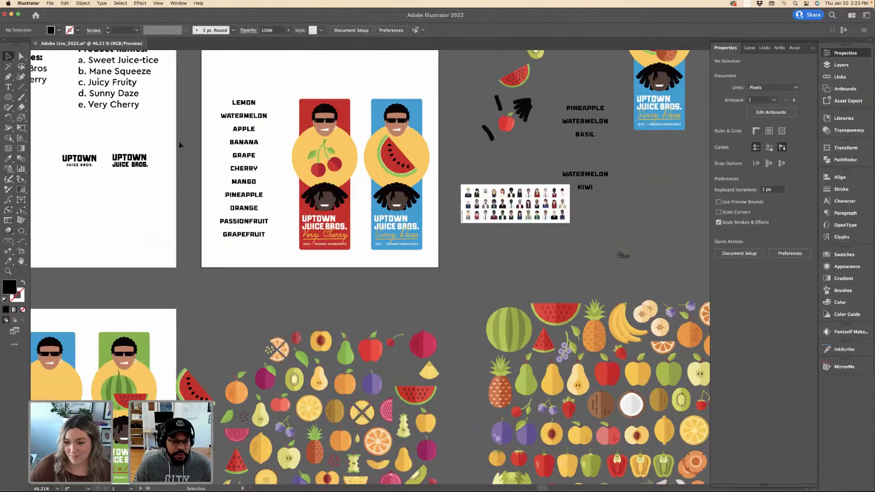
scroll(189, 209, left, 6)
scroll(248, 273, down, 4)
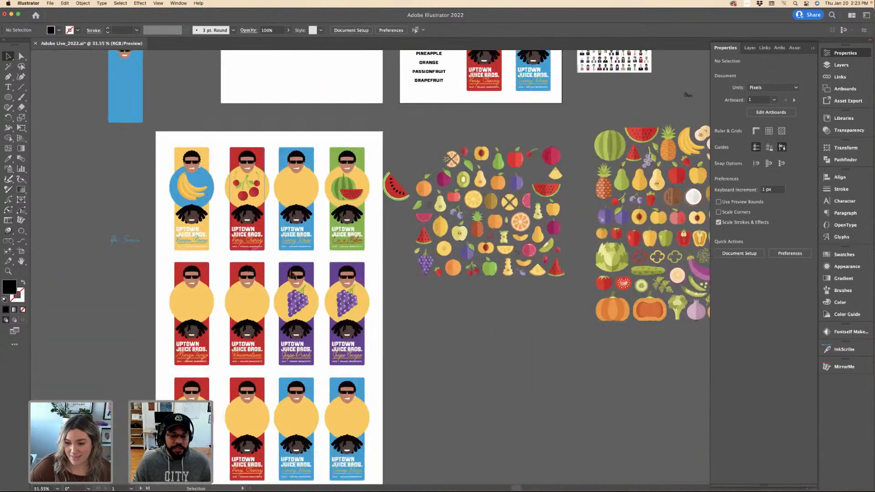
scroll(313, 284, up, 5)
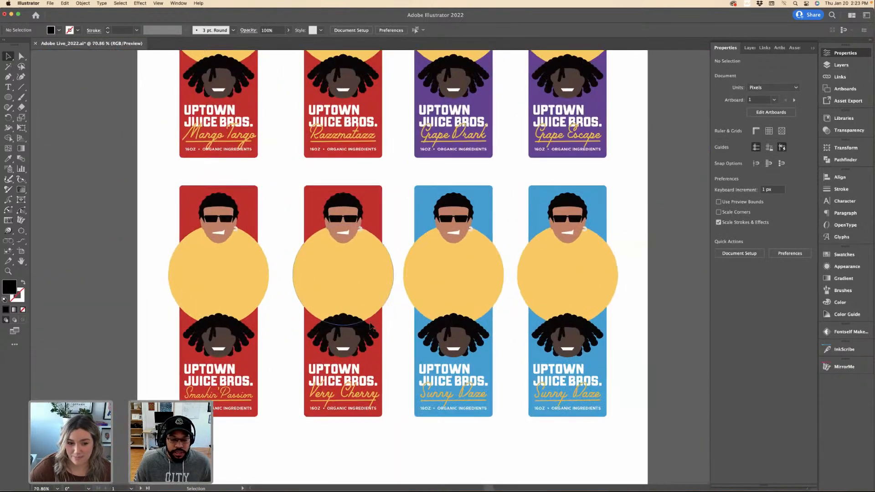
scroll(390, 350, down, 3)
key(cmd+v)
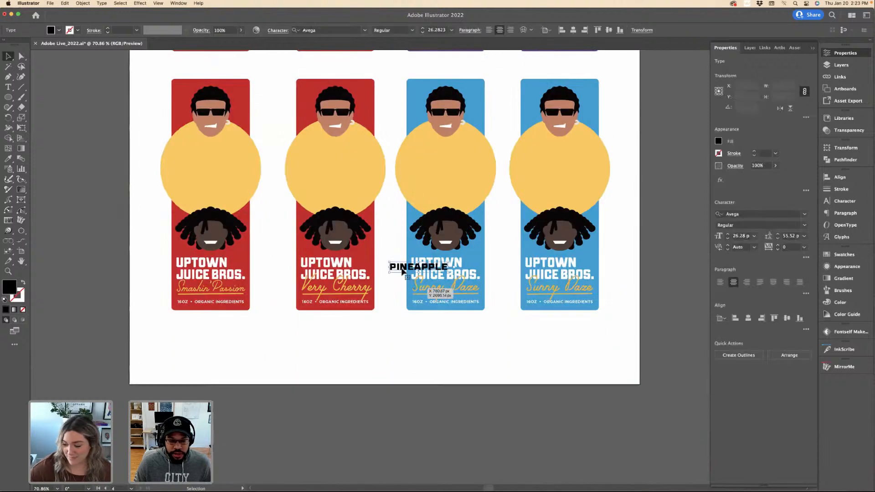
drag(436, 270, 437, 352)
click(486, 346)
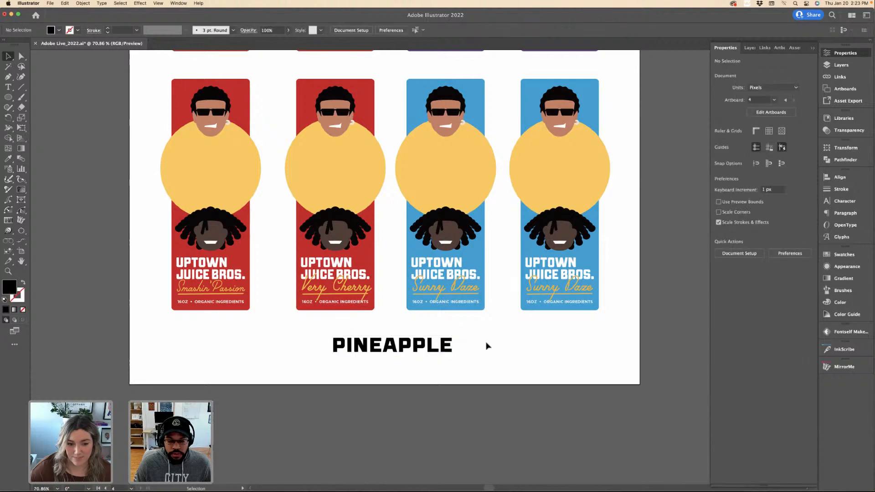
Check the list of fruit names for the flavors that follow PINEAPPLE.
scroll(487, 346, up, 1)
alt+scroll(486, 346, down, 8)
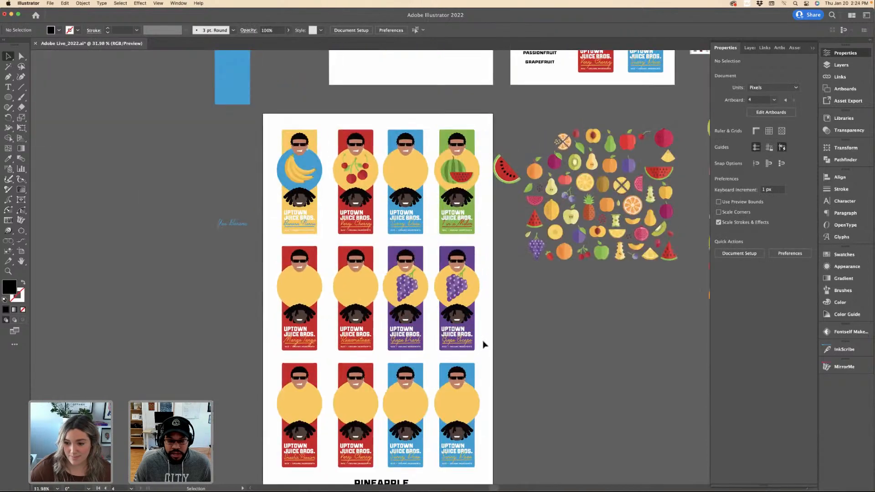
alt+scroll(424, 249, up, 3)
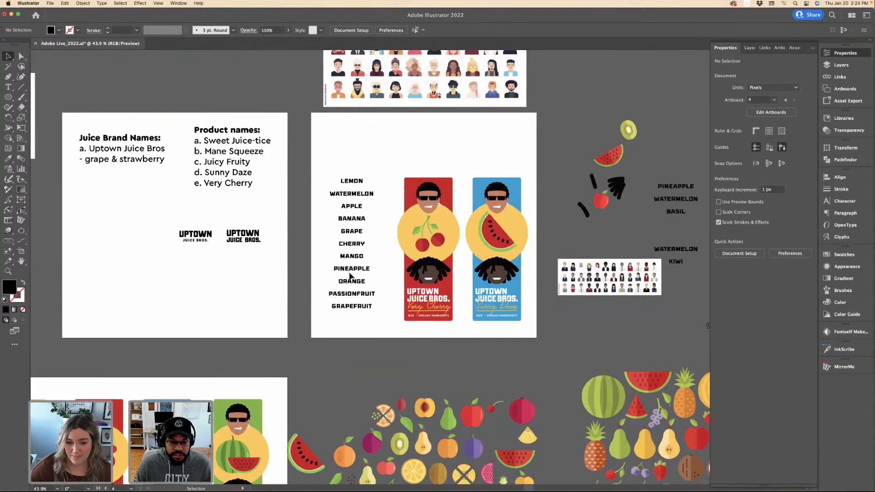
double_click(351, 282)
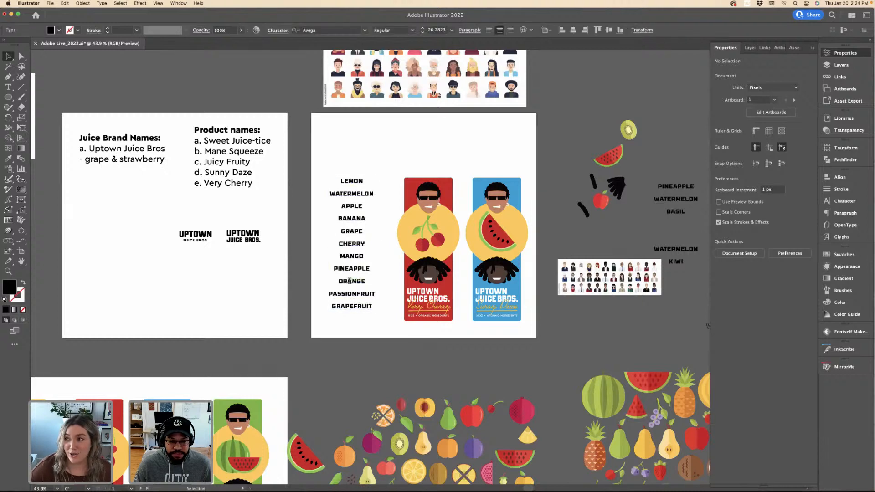
key(Escape)
click(242, 264)
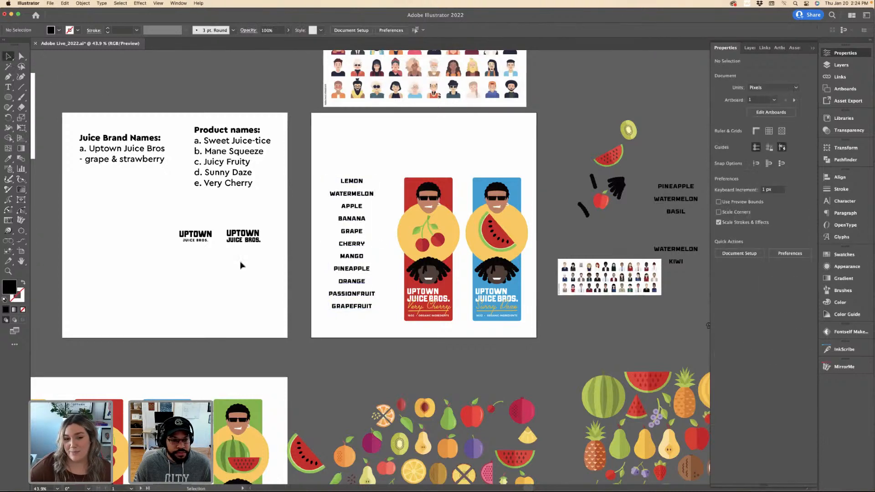
Move PINEAPPLE below the bottom row, between the Smashin' Passion and Very Cherry labels.
scroll(242, 266, down, 3)
scroll(242, 266, down, 6)
click(135, 422)
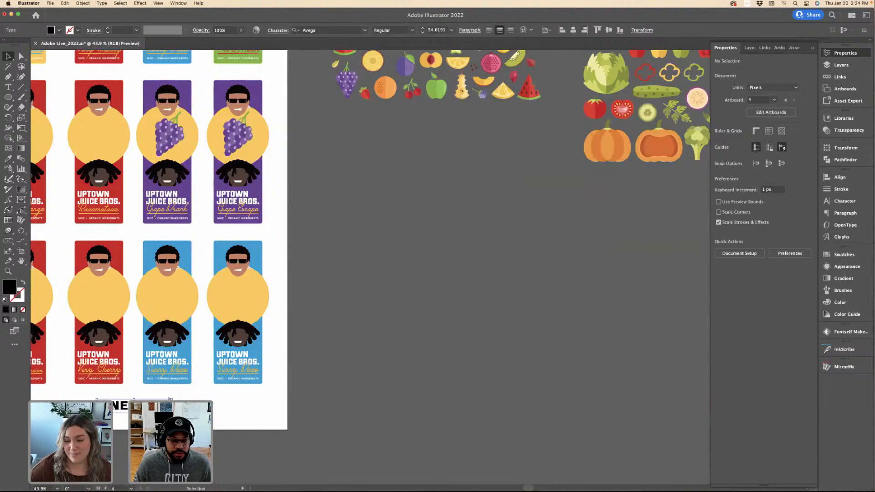
key(super+equal)
key(super+equal)
drag(413, 270, 311, 270)
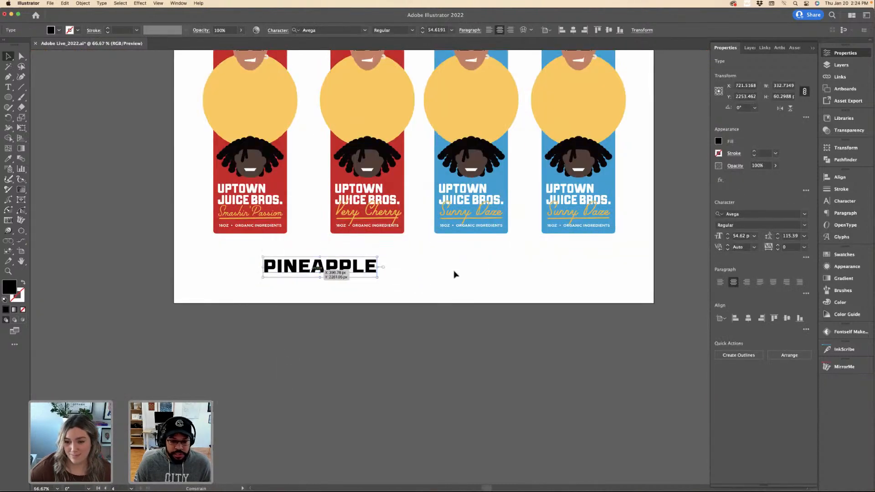
Add the word ORANGE beside PINEAPPLE, below the first Sunny Daze label, and enlarge it to about 51.12 pt.
click(452, 272)
click(435, 262)
drag(439, 264, 497, 274)
click(556, 272)
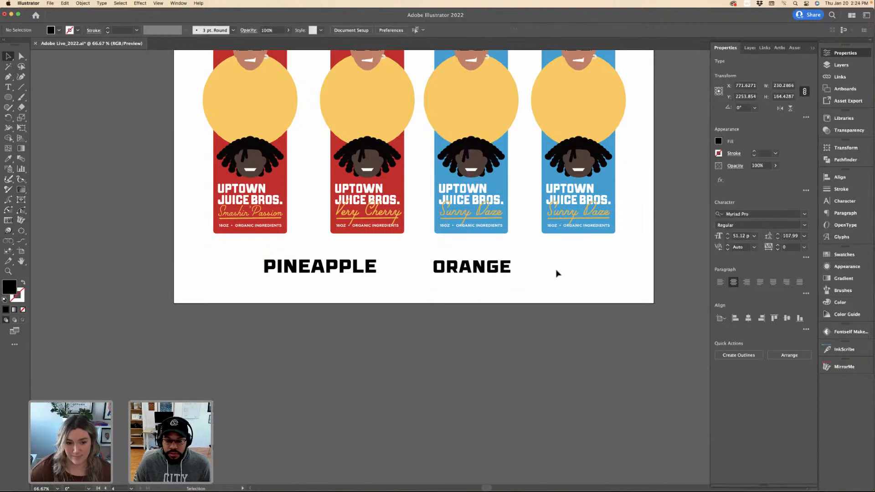
Examine the bottom row of labels against the PINEAPPLE and ORANGE notes to see which flavors still need names.
scroll(507, 250, up, 3)
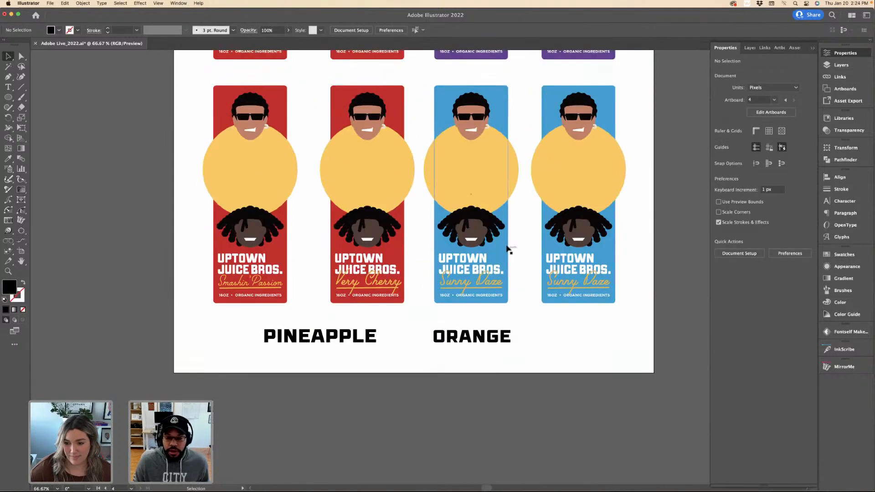
alt+scroll(508, 250, down, 4)
alt+scroll(473, 184, up, 4)
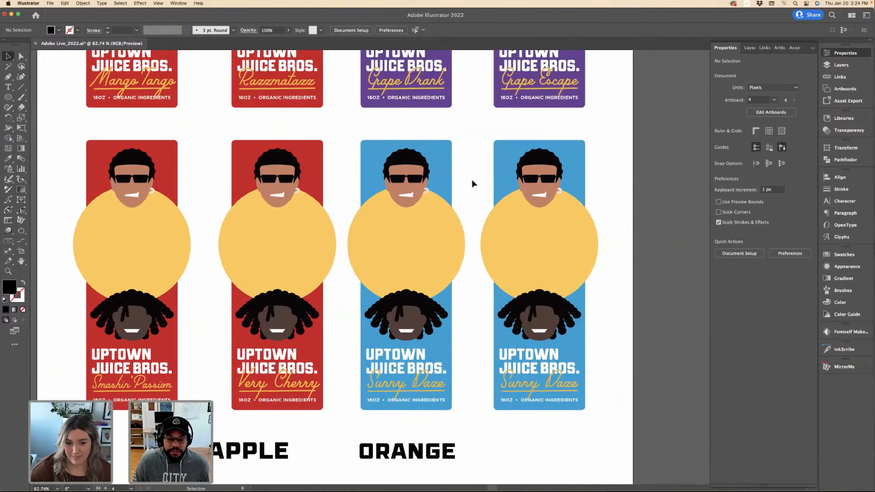
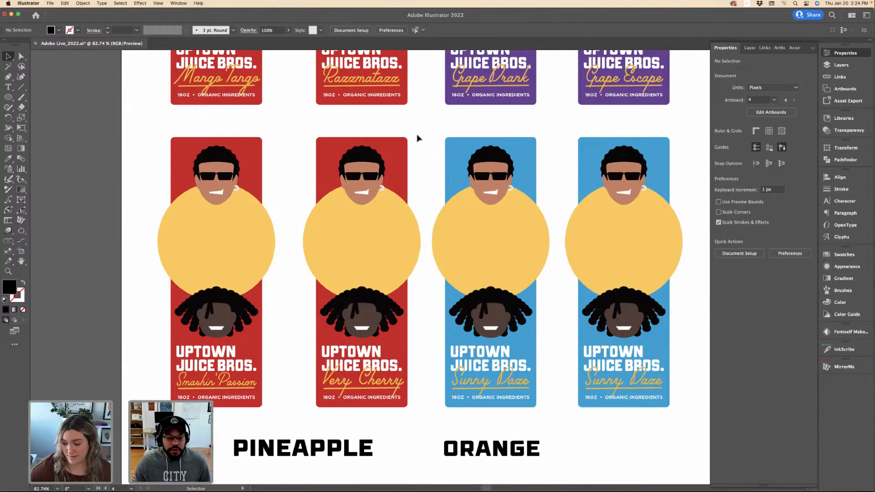
scroll(430, 151, down, 4)
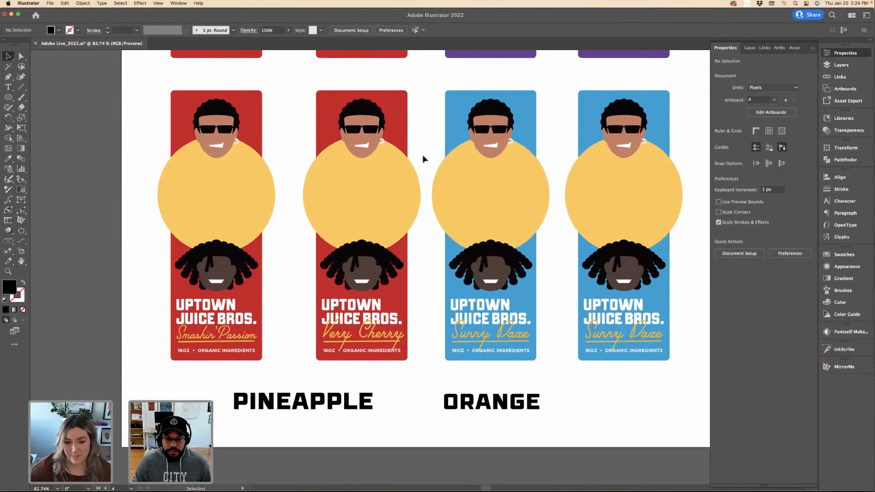
scroll(421, 329, up, 1)
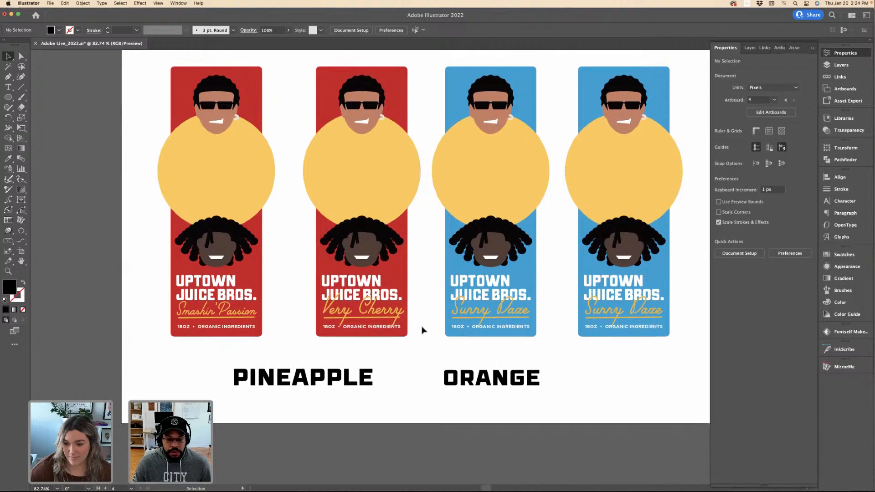
scroll(421, 330, down, 2)
scroll(422, 328, up, 3)
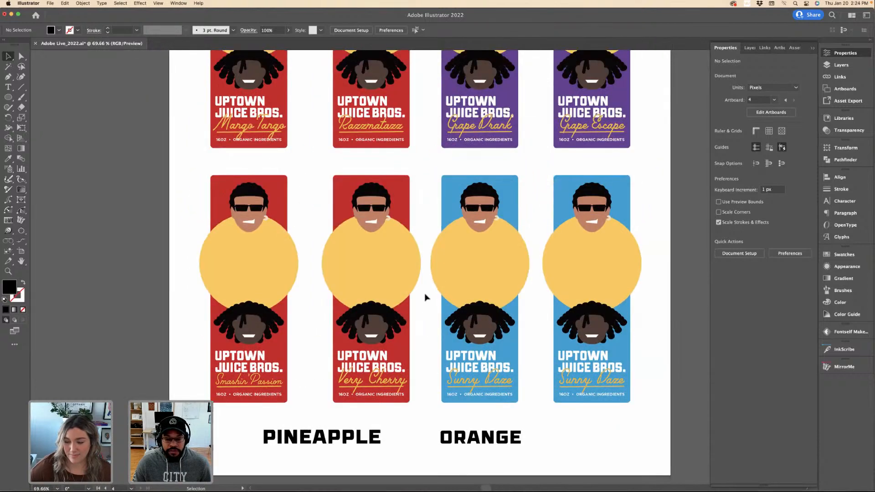
drag(316, 167, 322, 170)
click(322, 170)
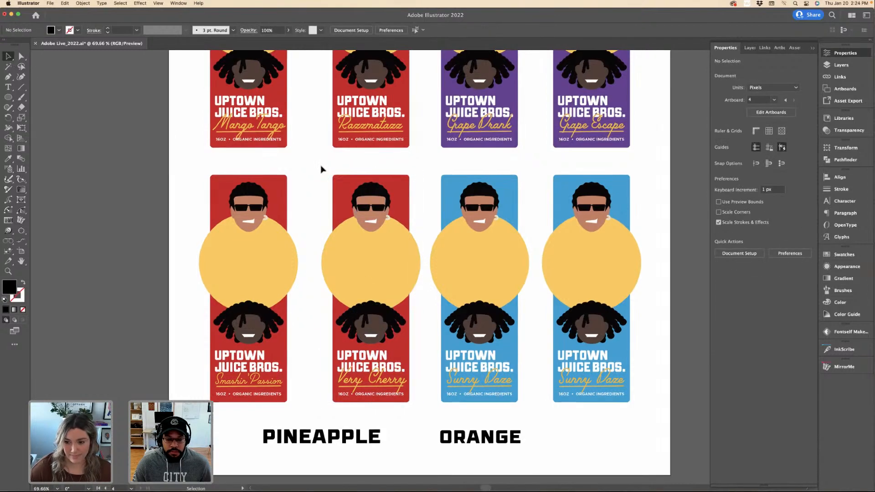
scroll(321, 170, down, 1)
scroll(322, 170, right, 1)
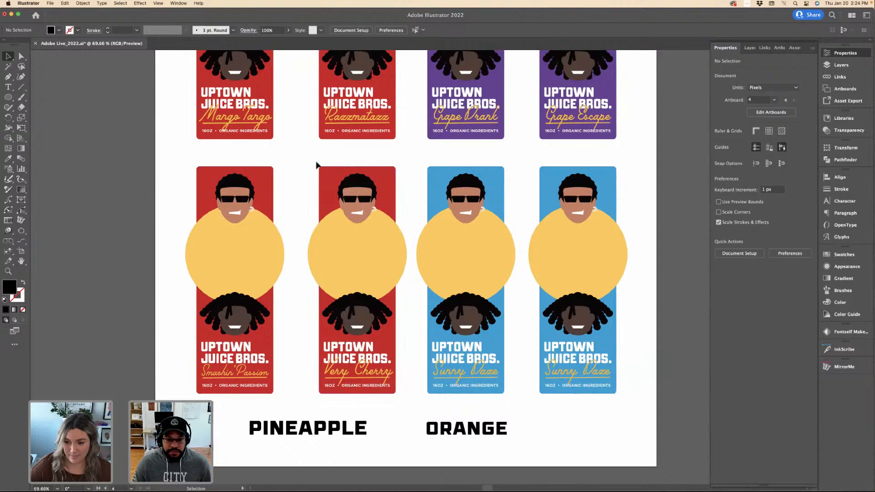
scroll(318, 166, down, 1)
scroll(318, 165, right, 1)
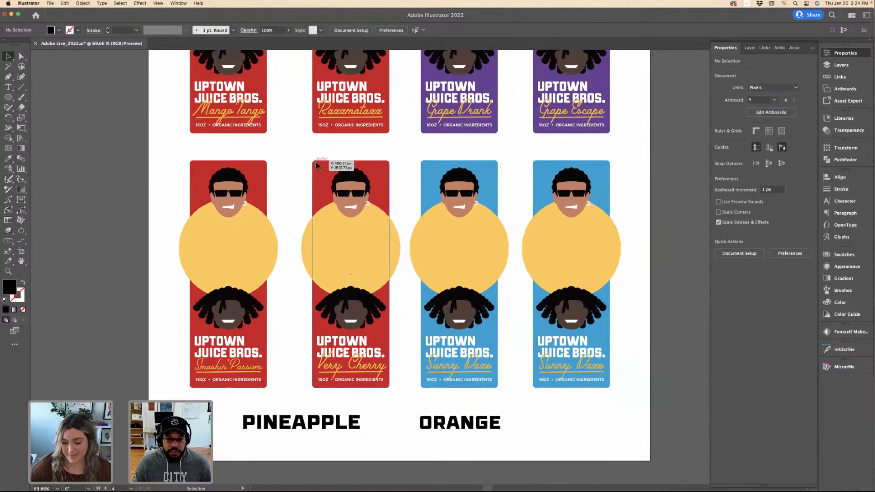
Clear the two small single cherries from the Very Cherry circle, deleting one and parking the other outside the artboard.
scroll(420, 176, down, 5)
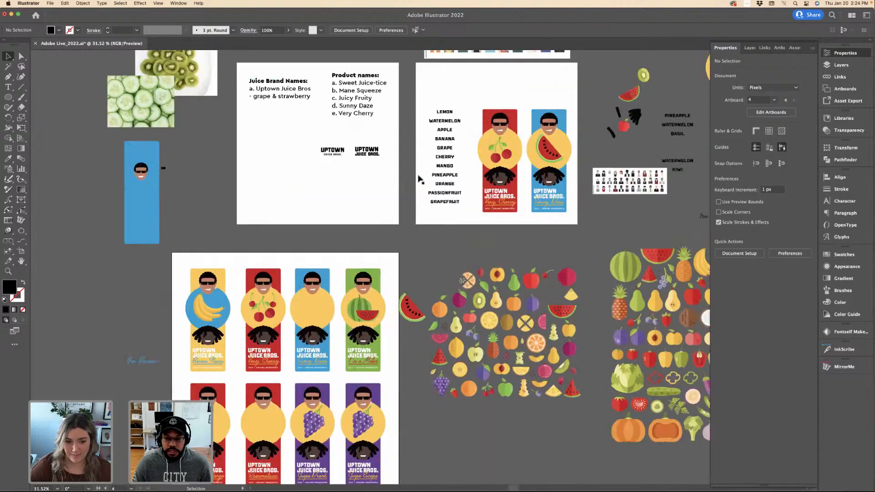
scroll(339, 171, down, 6)
scroll(339, 171, left, 2)
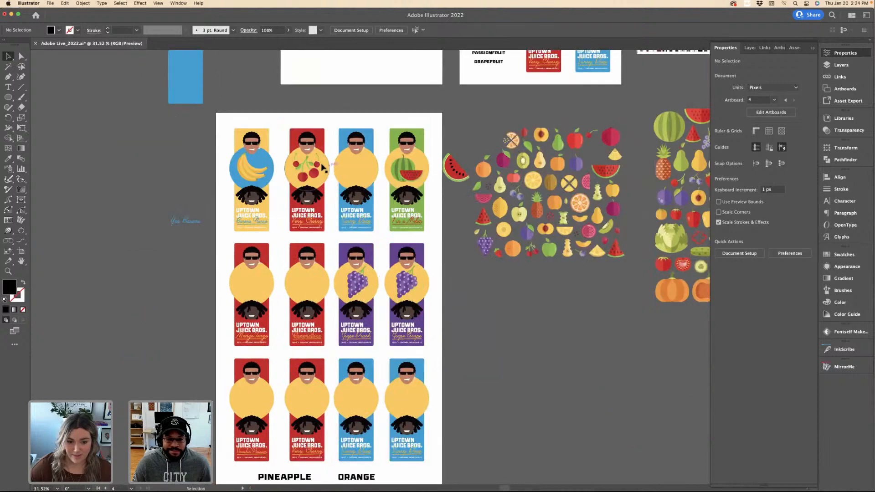
scroll(322, 167, up, 7)
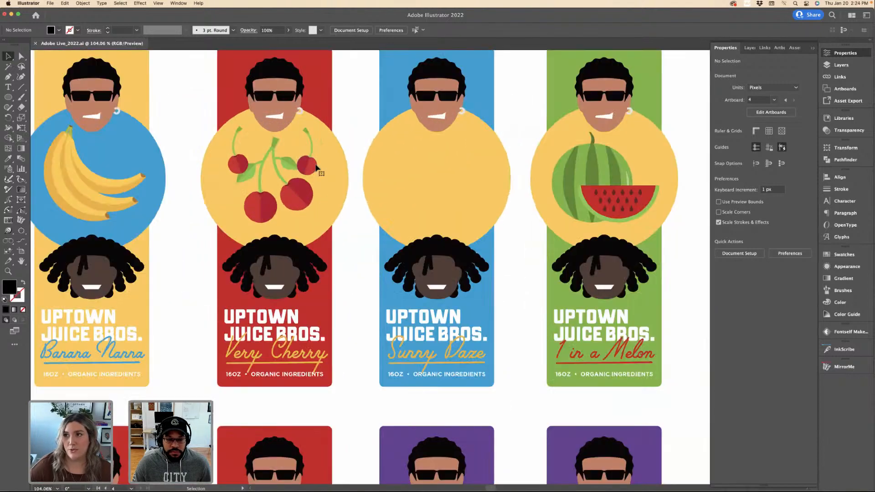
click(307, 157)
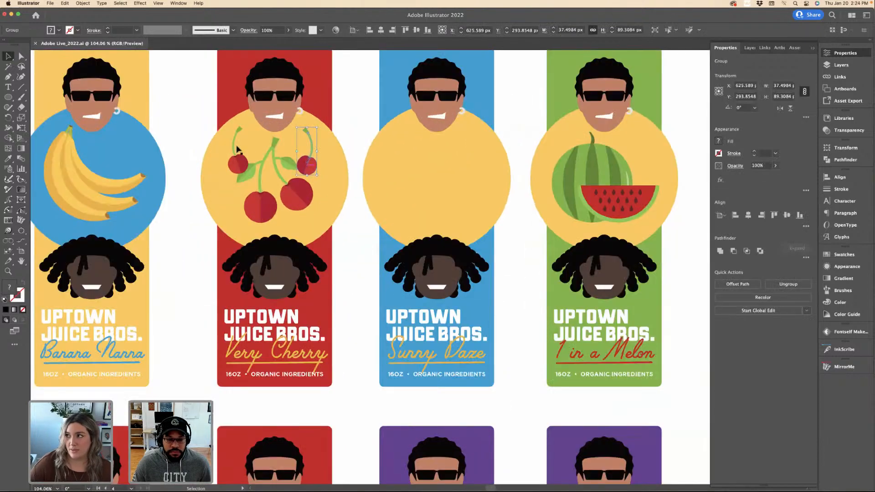
drag(299, 159, 238, 157)
key(super+1)
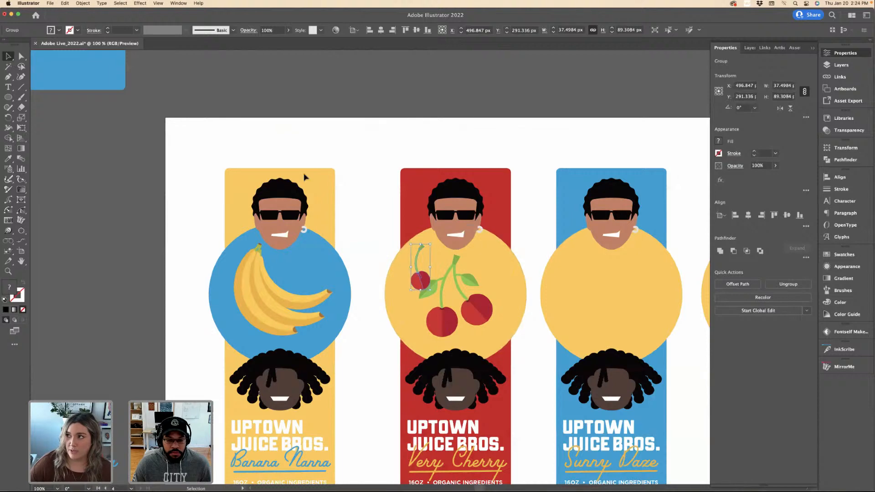
drag(420, 274, 208, 90)
click(362, 150)
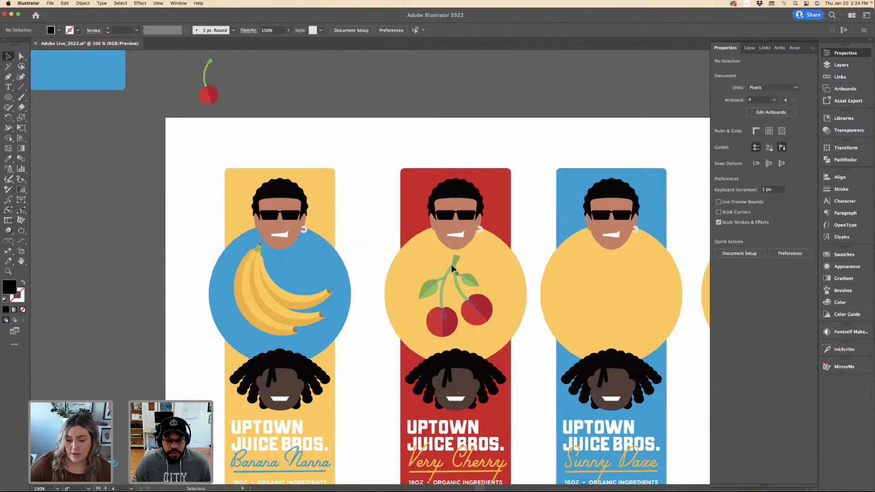
Rotate the cherry pair on the Very Cherry label counterclockwise and shift it slightly within the circle.
click(453, 269)
drag(496, 254, 409, 243)
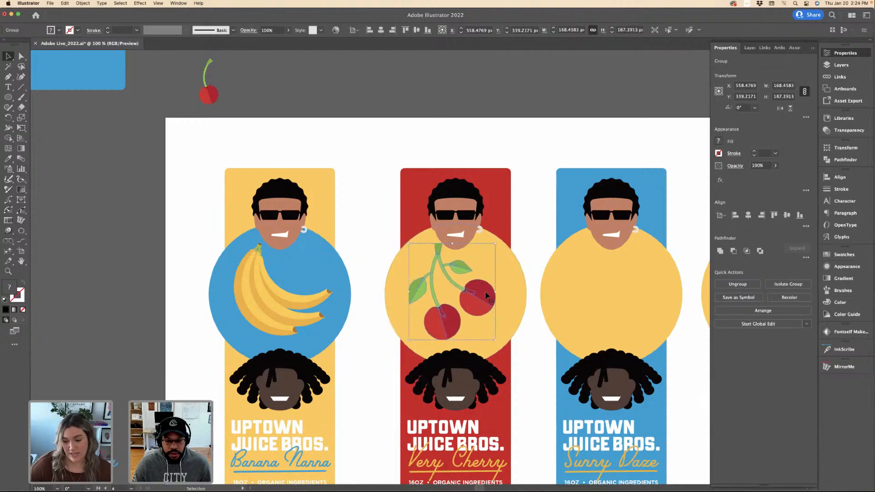
drag(498, 342, 518, 341)
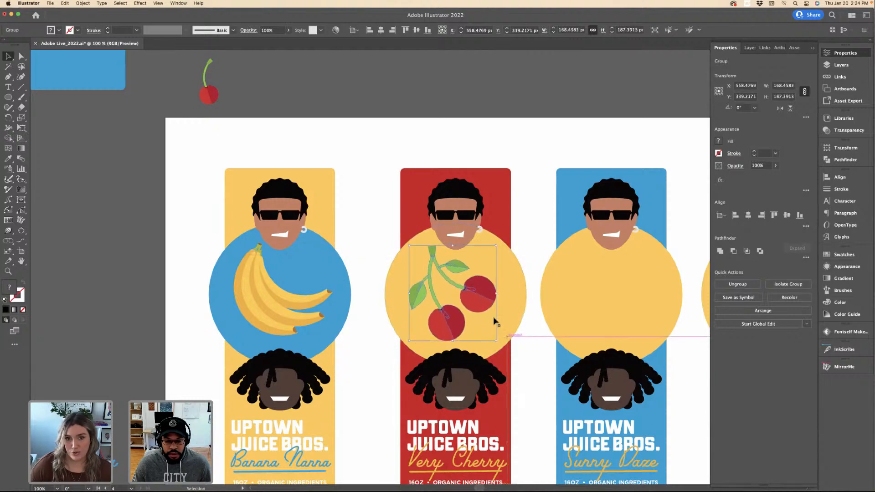
drag(474, 292, 471, 292)
click(548, 237)
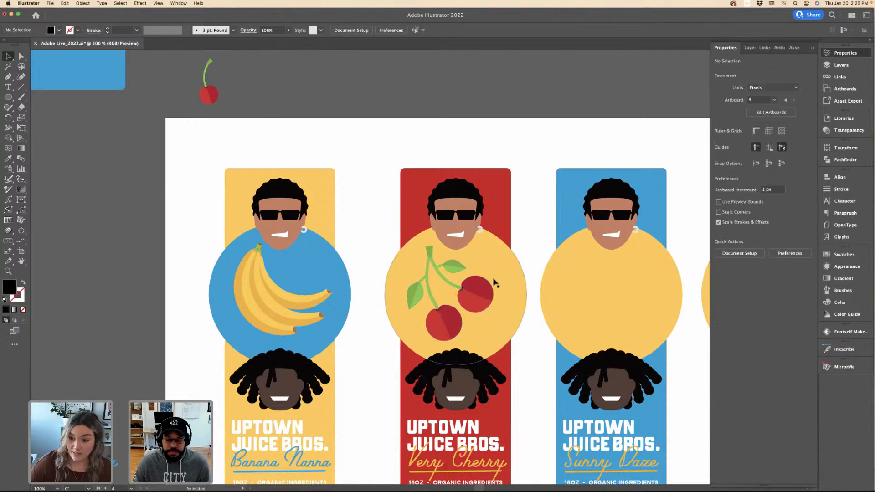
Rotate the cherry pair slightly further and center it in the yellow circle of the Very Cherry label.
click(487, 291)
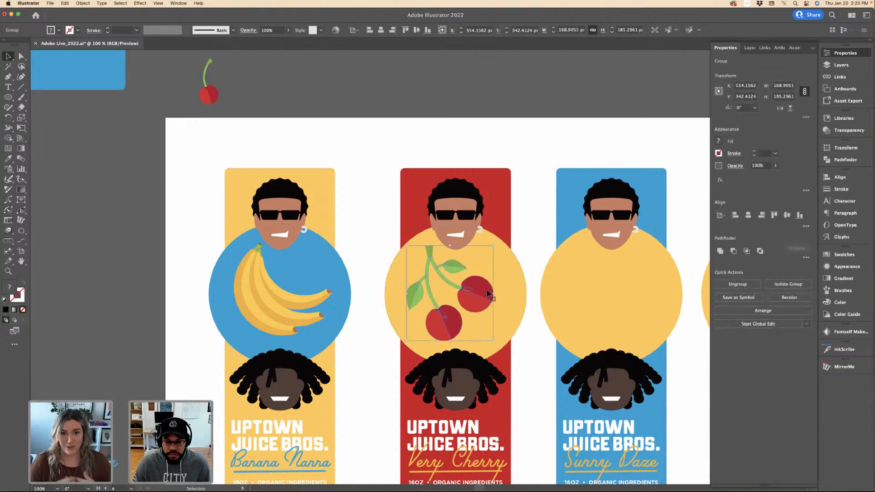
mouse_move(496, 343)
mouse_down()
mouse_move(521, 337)
mouse_move(496, 340)
mouse_up()
drag(483, 307, 489, 306)
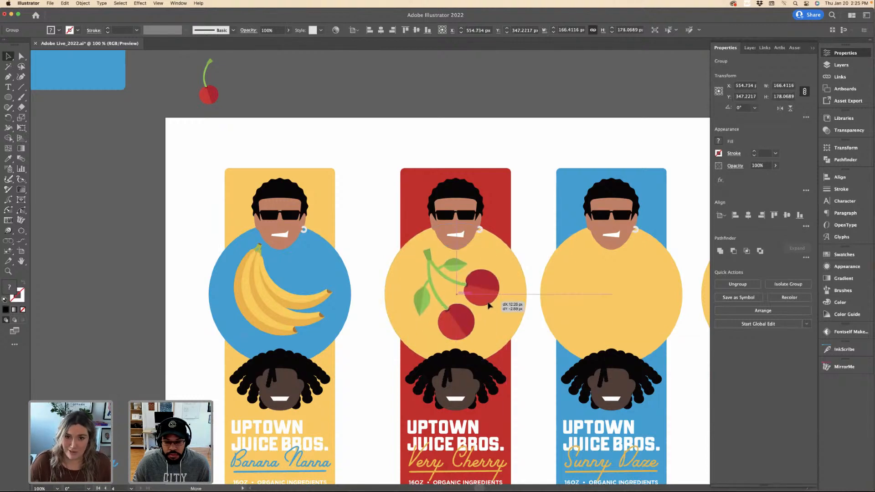
drag(489, 306, 489, 305)
click(523, 225)
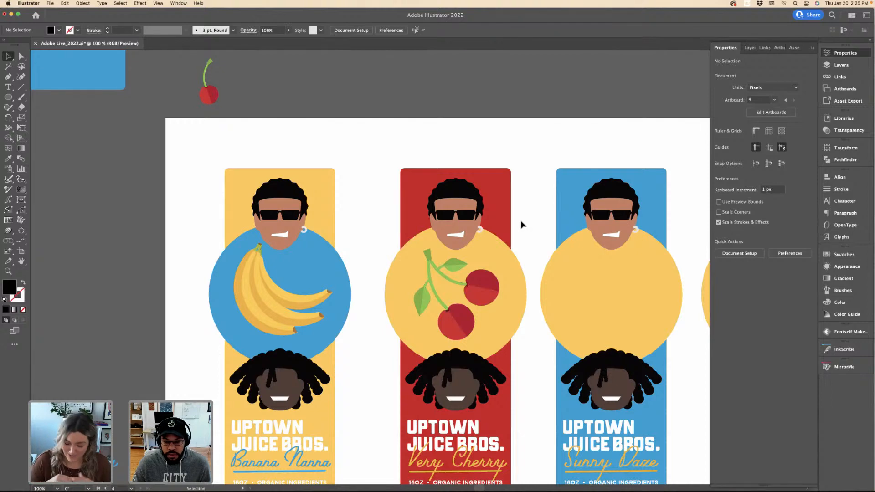
Compare the top row of labels with the fruit illustrations beside the artboard for possible matches.
scroll(522, 224, down, 5)
scroll(522, 225, down, 5)
click(522, 225)
scroll(496, 192, up, 3)
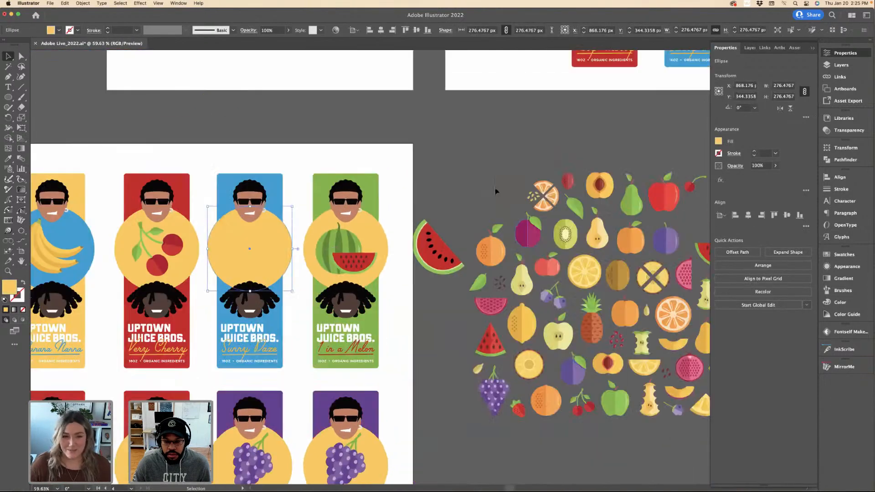
click(496, 192)
scroll(496, 192, right, 4)
scroll(497, 191, down, 2)
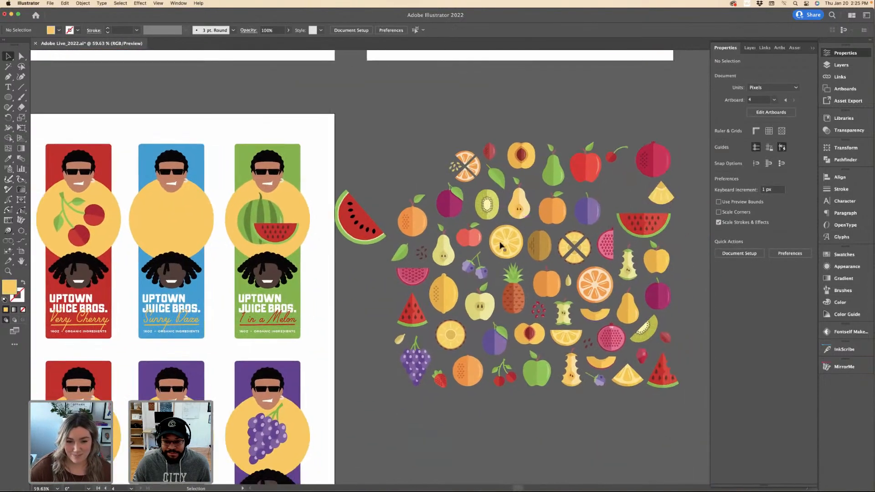
click(501, 246)
scroll(381, 192, left, 5)
scroll(380, 192, down, 1)
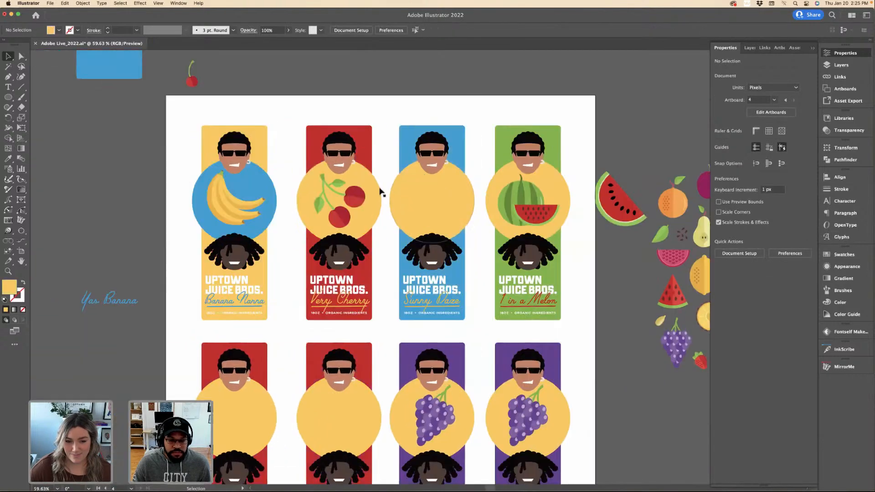
Review the middle and bottom rows of labels for flavors that still lack a fruit illustration or name.
scroll(385, 178, down, 10)
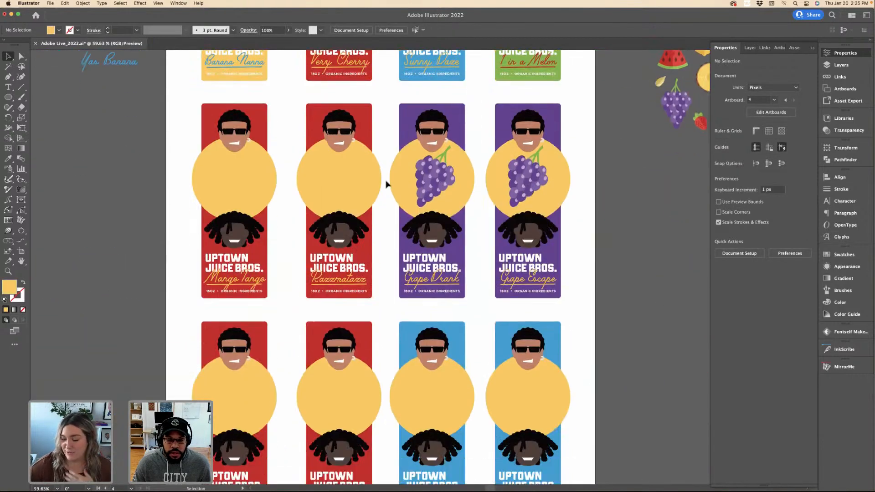
scroll(386, 183, down, 4)
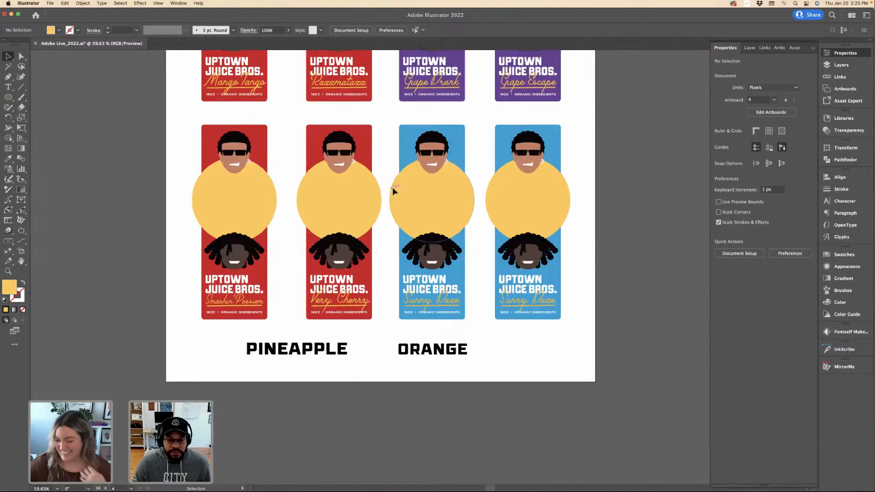
click(387, 170)
click(384, 169)
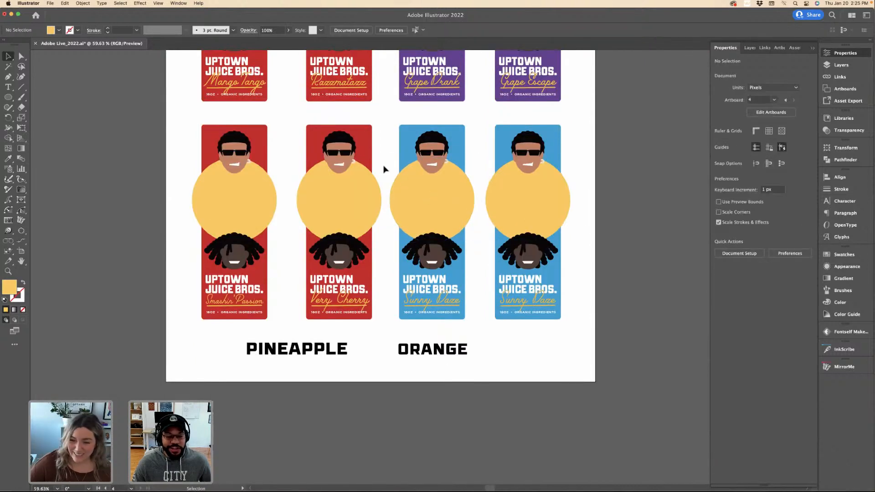
scroll(384, 170, up, 6)
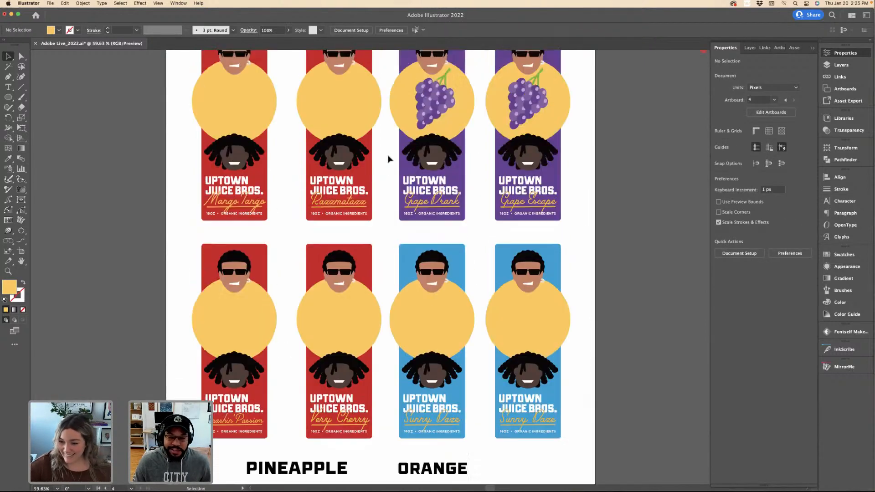
scroll(387, 152, down, 3)
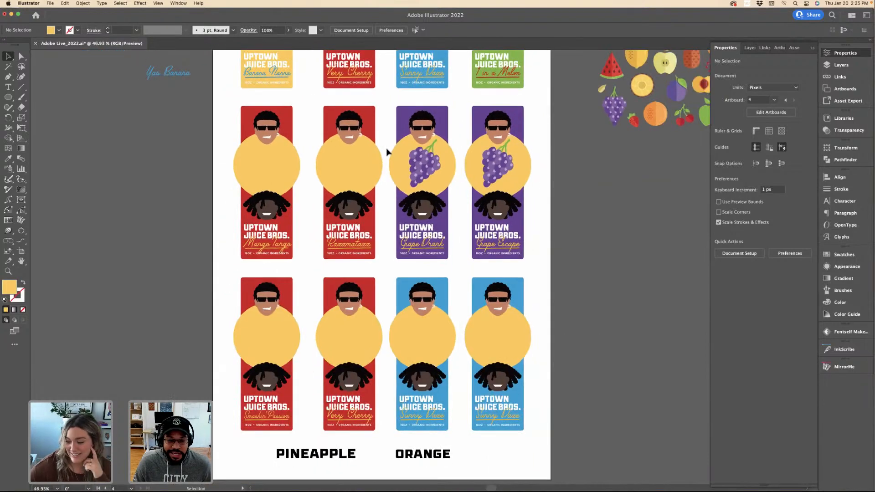
scroll(388, 153, up, 5)
click(348, 230)
scroll(348, 224, up, 2)
click(349, 224)
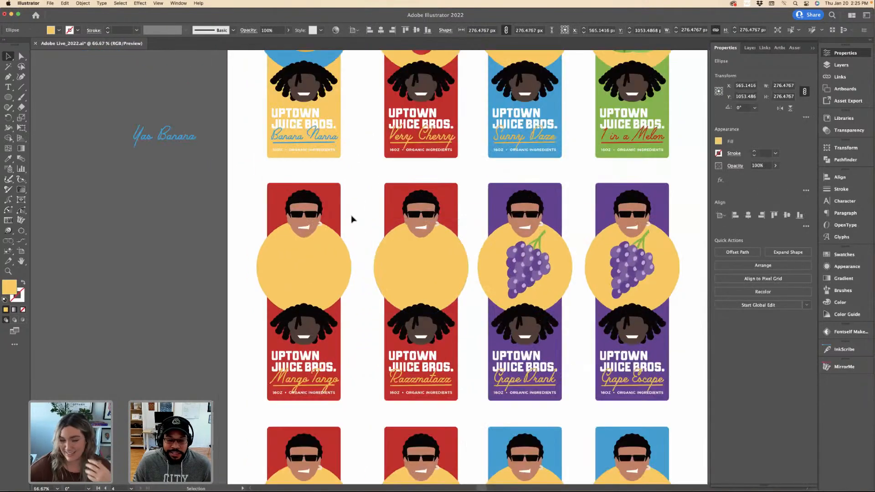
scroll(352, 220, down, 2)
scroll(359, 234, up, 4)
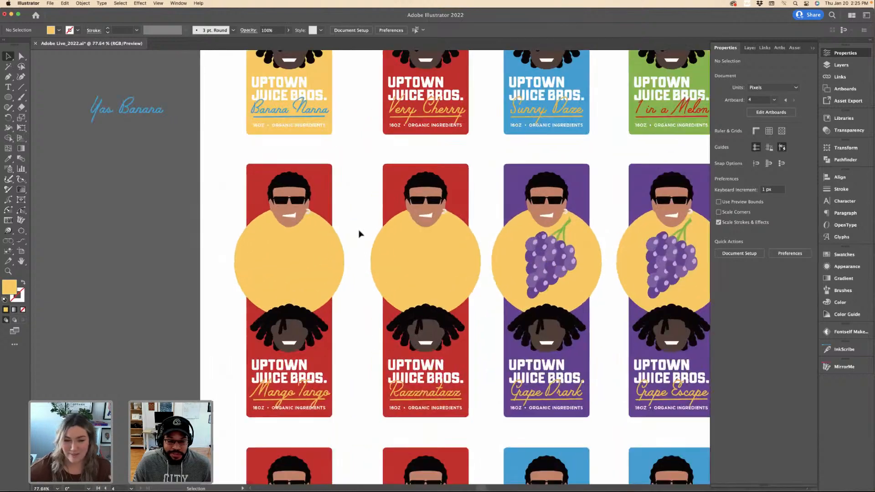
scroll(360, 234, down, 1)
click(370, 238)
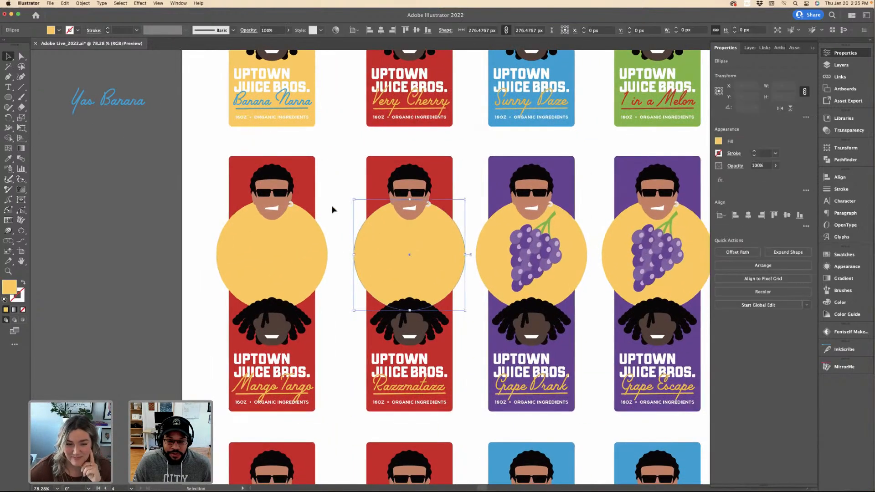
Copy the pair of raspberries from the fruit and vegetable illustration set beside the artboard.
click(332, 205)
scroll(363, 237, down, 2)
click(363, 238)
scroll(387, 236, right, 10)
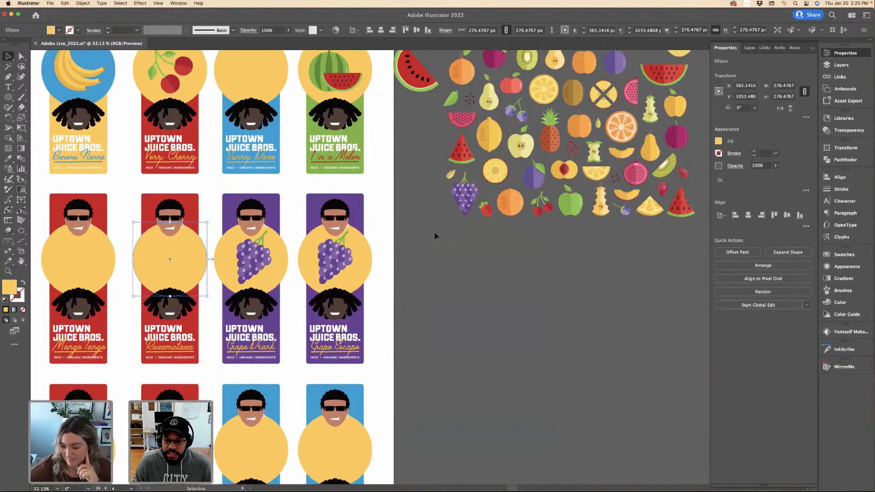
click(465, 205)
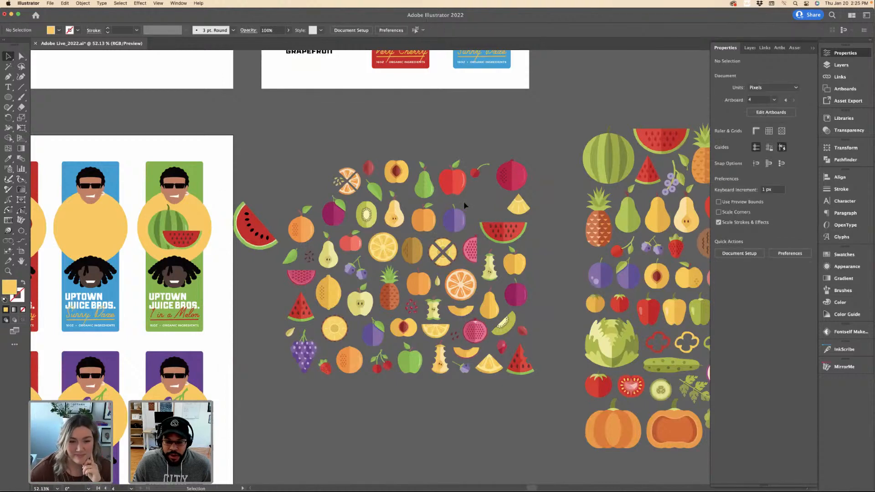
scroll(465, 205, down, 1)
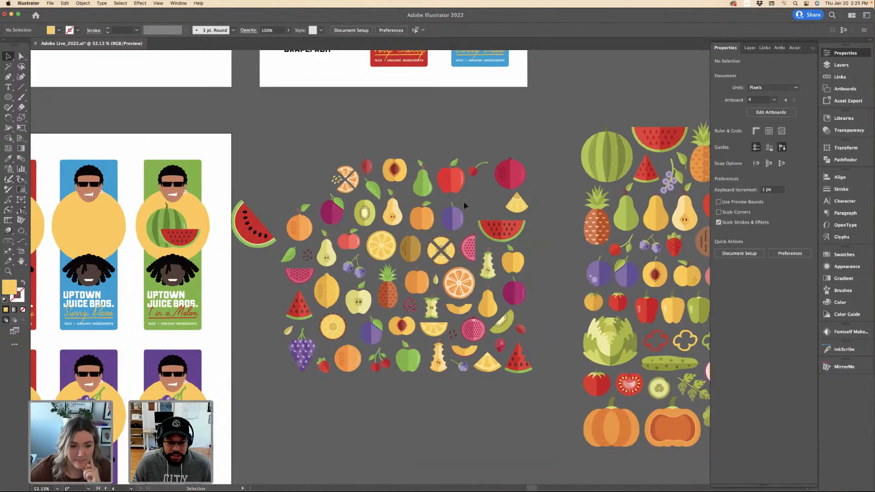
scroll(464, 205, right, 1)
scroll(464, 206, right, 4)
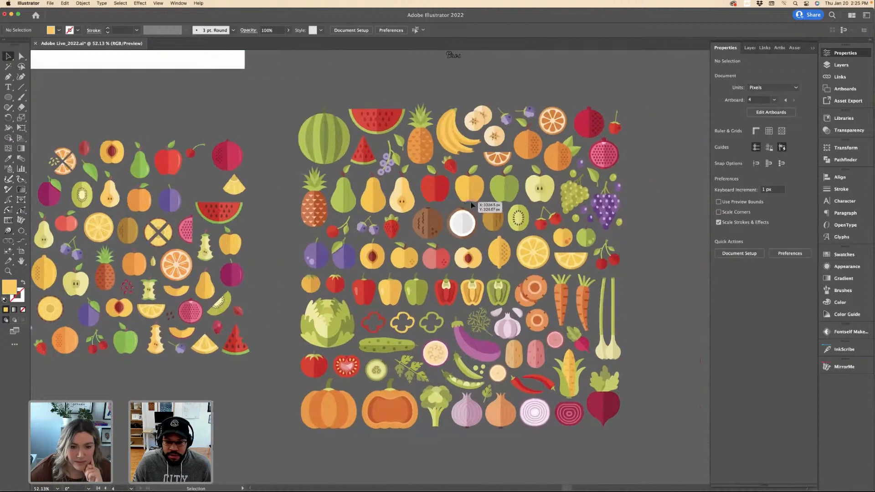
scroll(540, 223, up, 6)
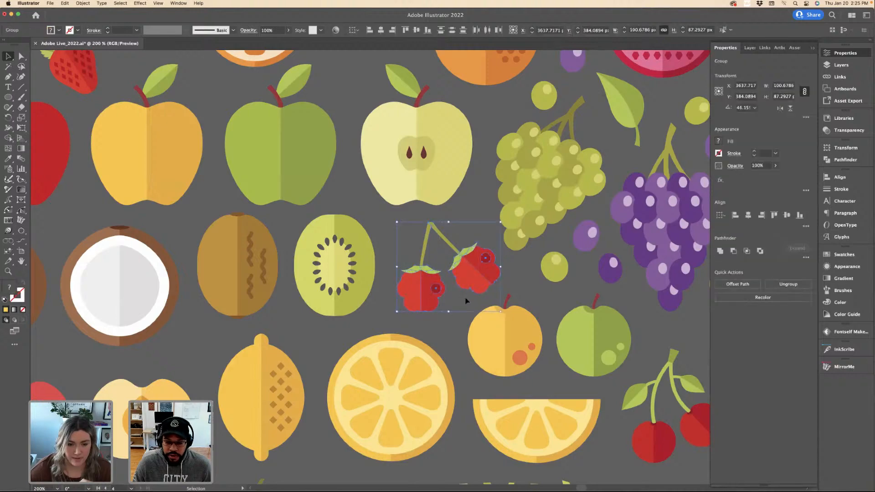
scroll(464, 300, down, 1)
scroll(464, 300, down, 5)
scroll(424, 160, left, 3)
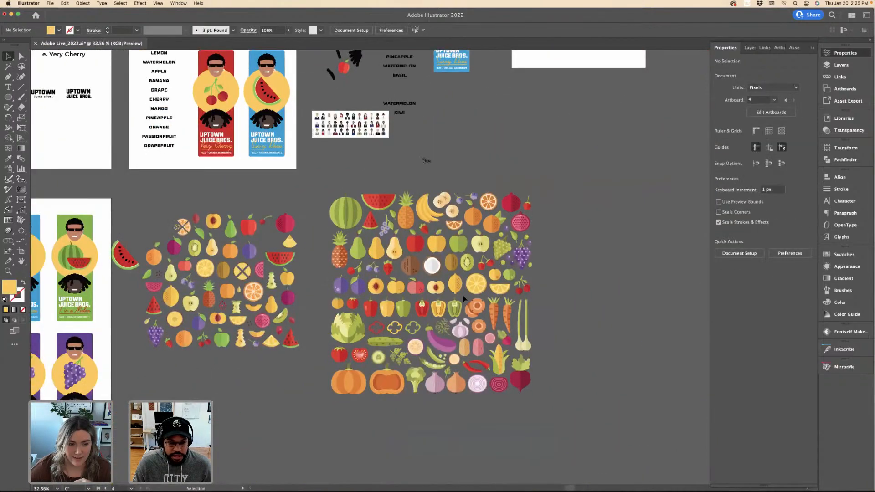
Paste the raspberry pair onto the Razzmatazz label, enlarge it to about 172 by 150 px and place it inside the yellow circle.
scroll(398, 276, up, 4)
scroll(424, 263, up, 5)
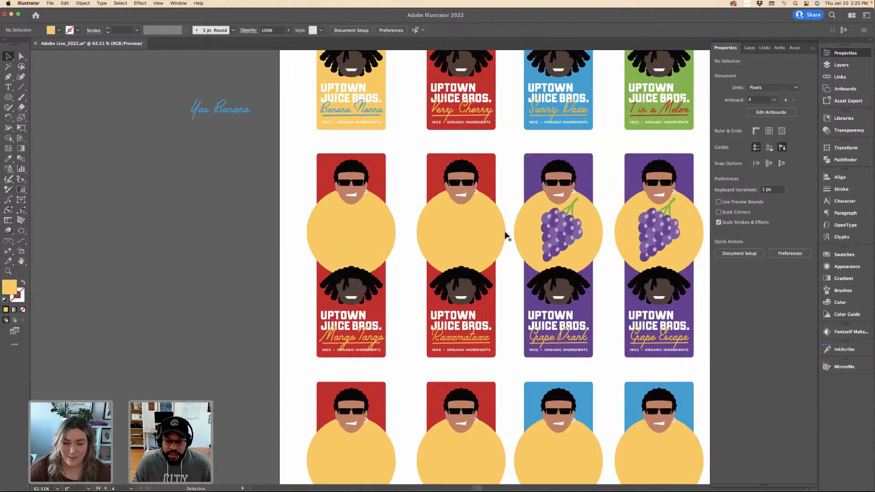
key(a)
key(v)
key(super+v)
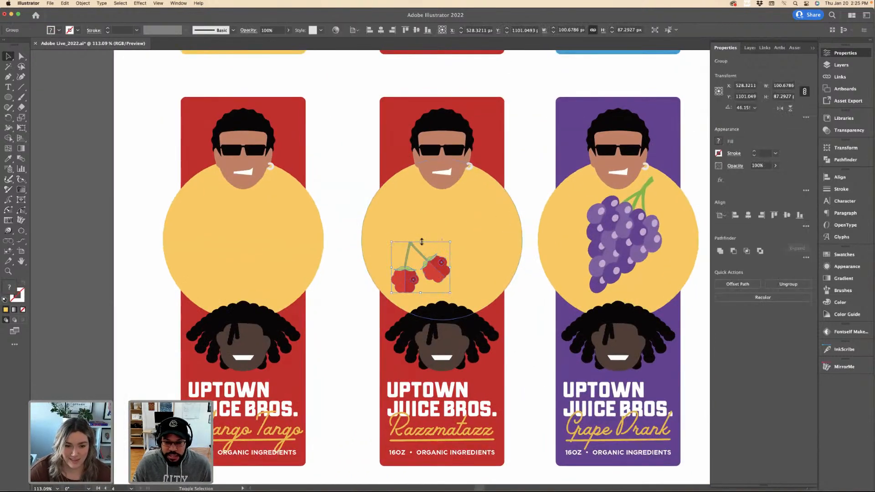
drag(422, 242, 429, 204)
drag(452, 263, 476, 255)
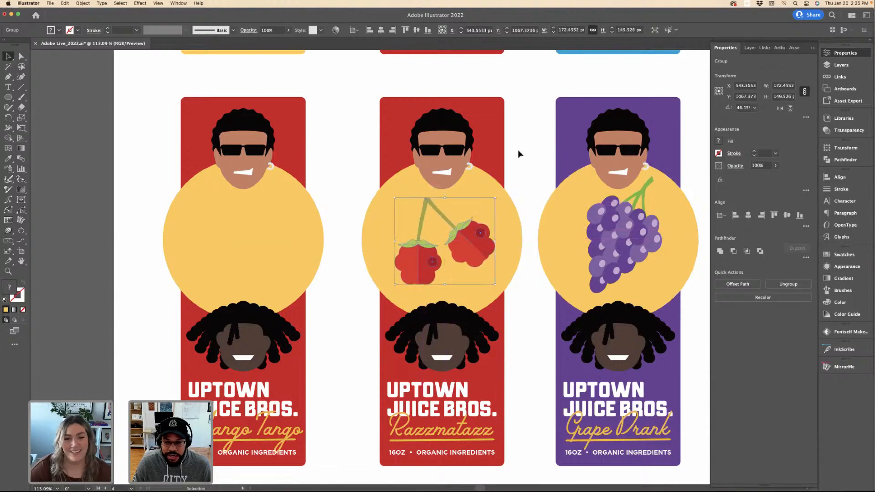
Recolor the raspberry pair's stem with the brighter green of the grape stem.
key(a)
click(424, 220)
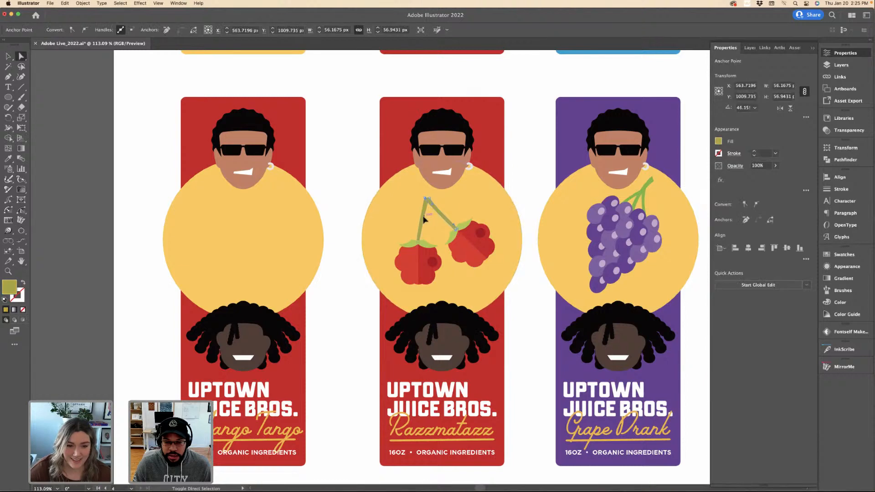
click(424, 220)
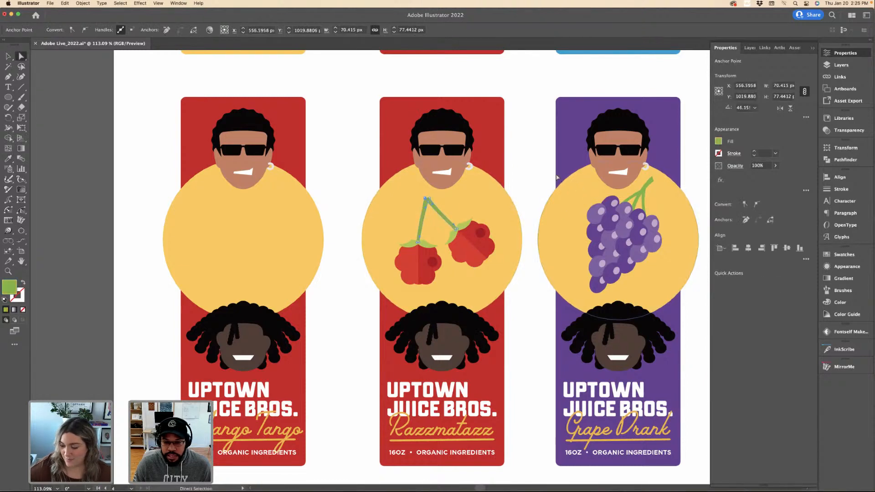
key(v)
Enlarge the raspberry pair to about 192 by 166 px, rotate it slightly counterclockwise and center it in the Razzmatazz circle.
click(451, 226)
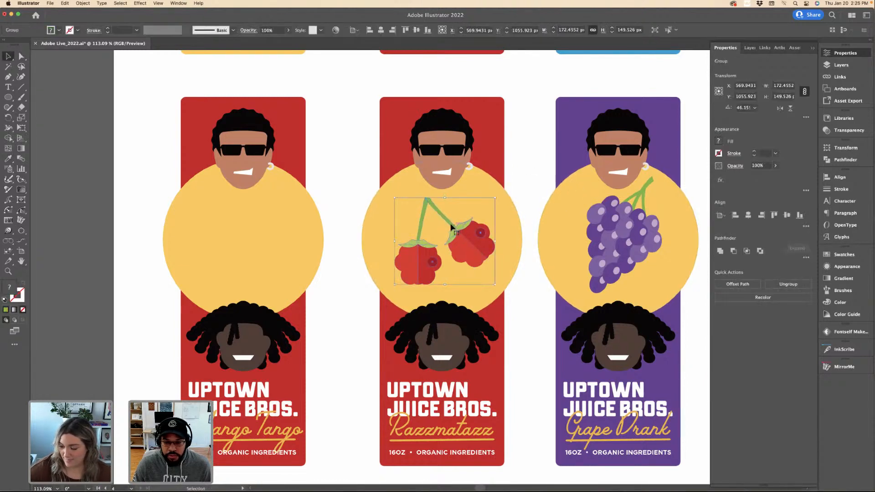
key(super+equal)
key(super+equal)
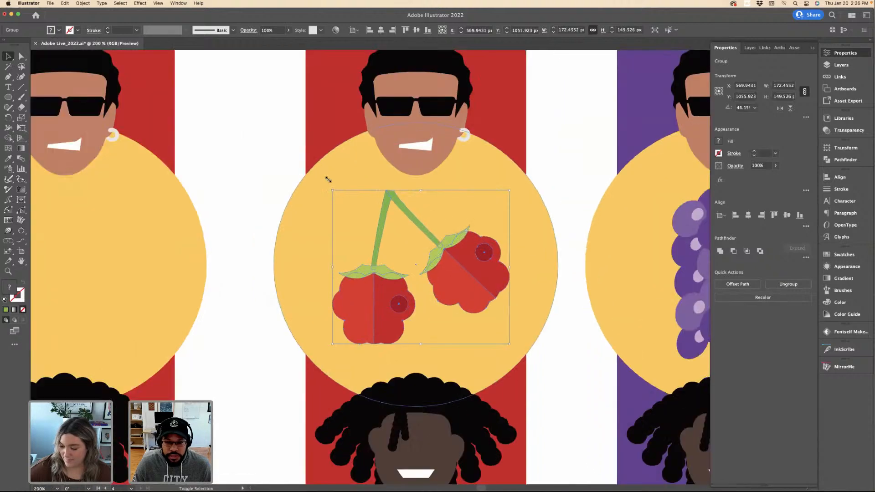
drag(328, 179, 309, 162)
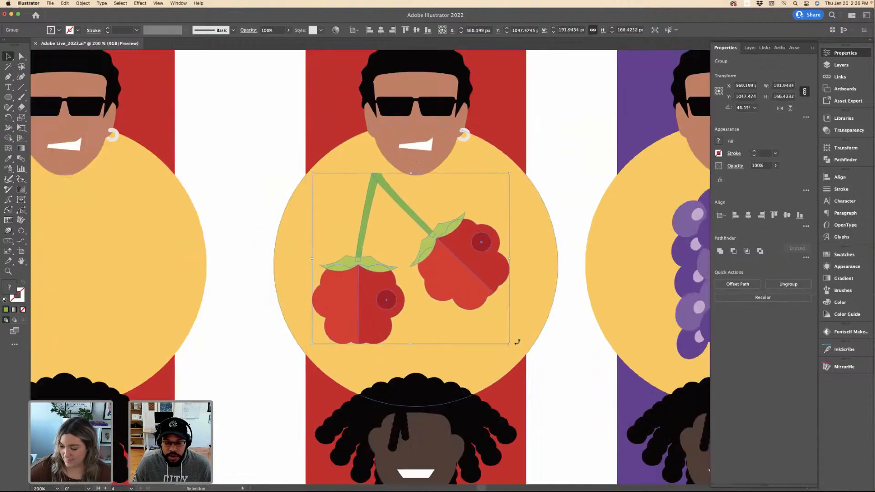
mouse_move(518, 342)
mouse_down()
mouse_move(545, 330)
mouse_move(524, 340)
mouse_up()
drag(492, 281, 497, 278)
key(super+minus)
key(super+minus)
key(super+minus)
key(super+minus)
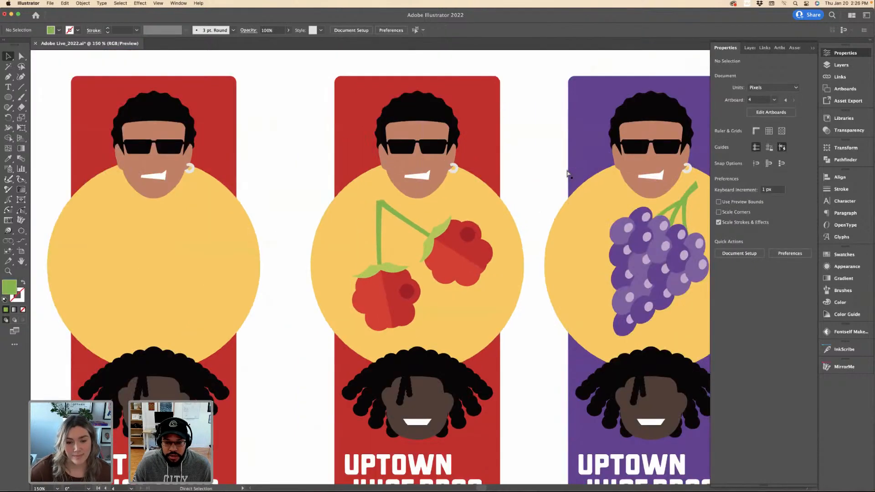
key(super+shift+a)
Try a darker red, b71008, as the background fill of the Razzmatazz label.
scroll(425, 116, up, 2)
key(a)
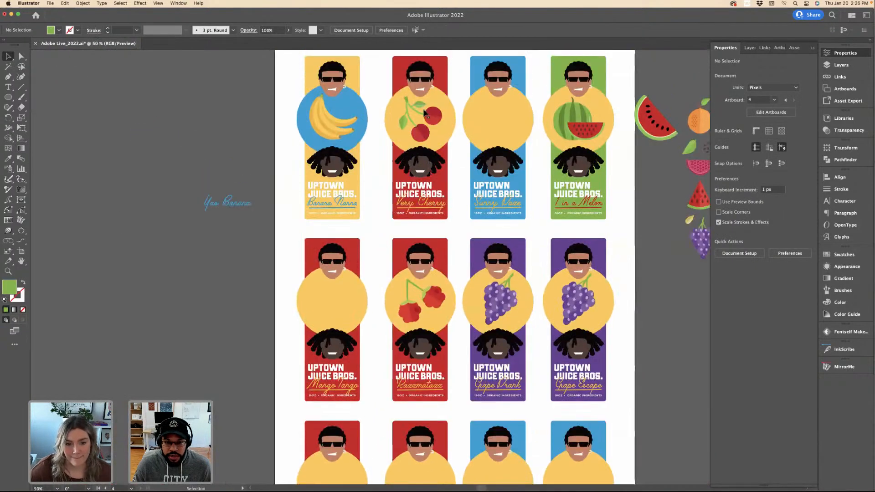
click(447, 255)
key(super+plus)
key(super+plus)
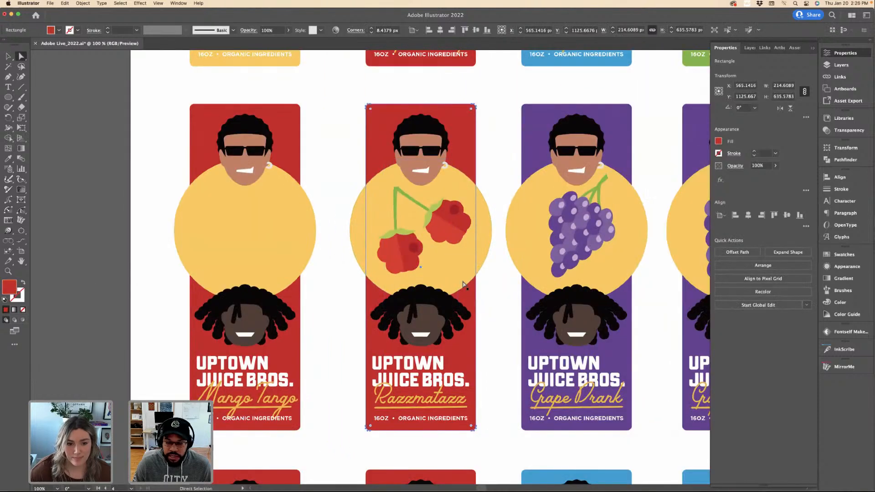
double_click(9, 291)
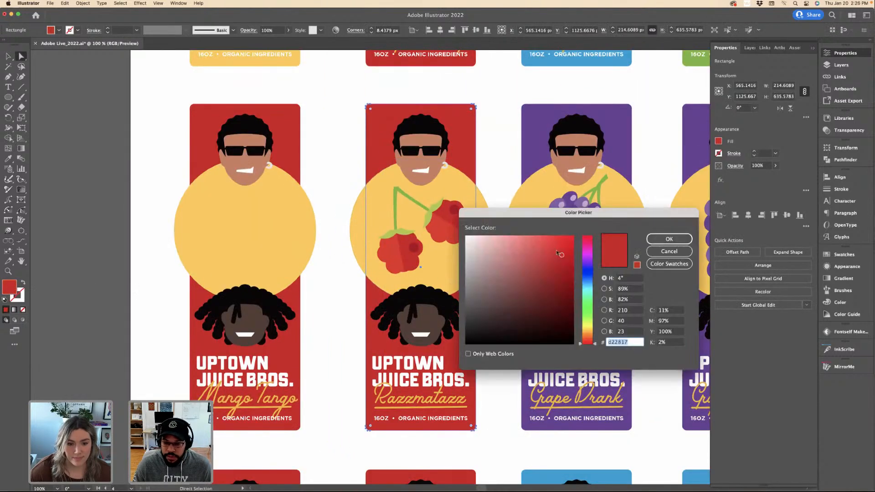
text(bc120a)
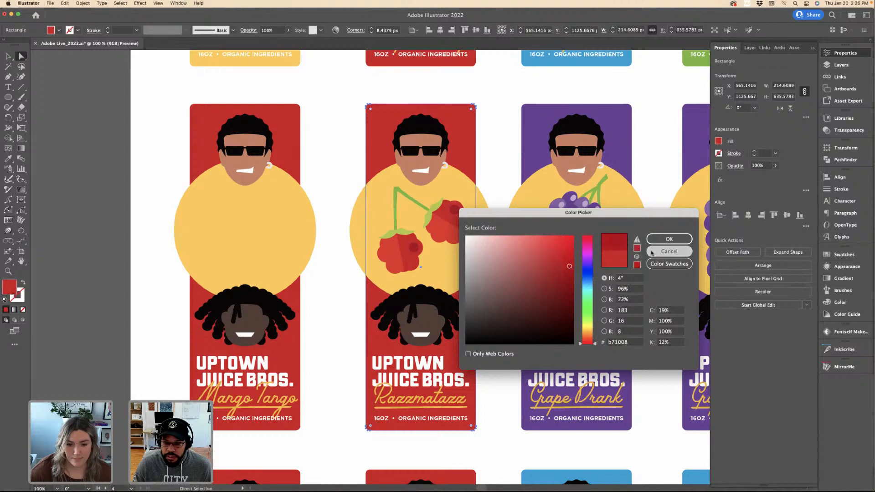
key(Return)
click(485, 170)
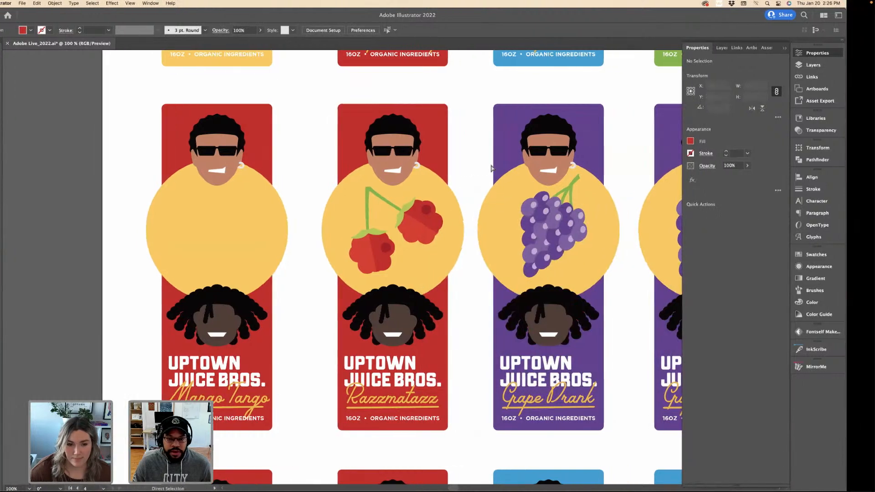
Switch to Safari and look through its open tabs in front of the Finder mockups folder.
key(ctrl+Left)
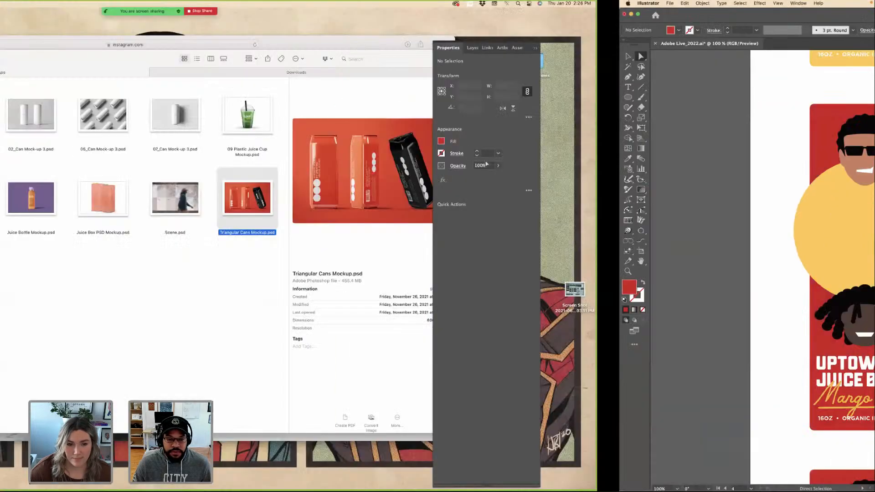
drag(459, 60, 462, 96)
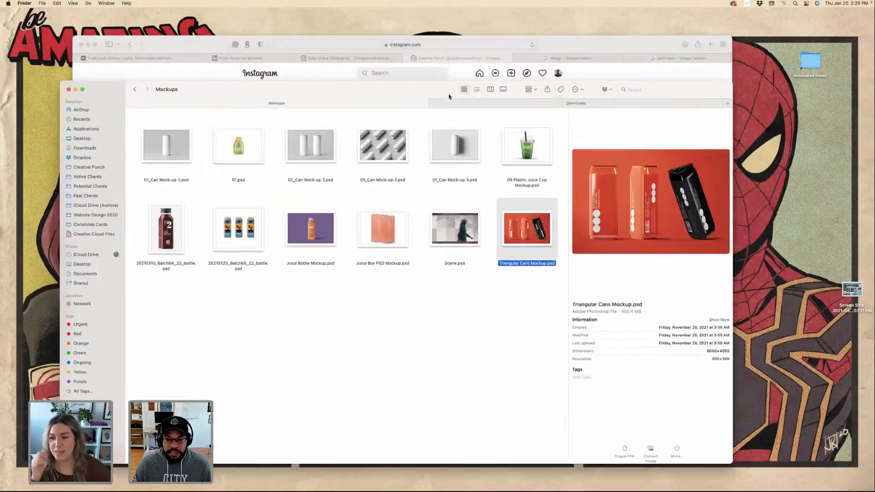
click(570, 43)
click(661, 58)
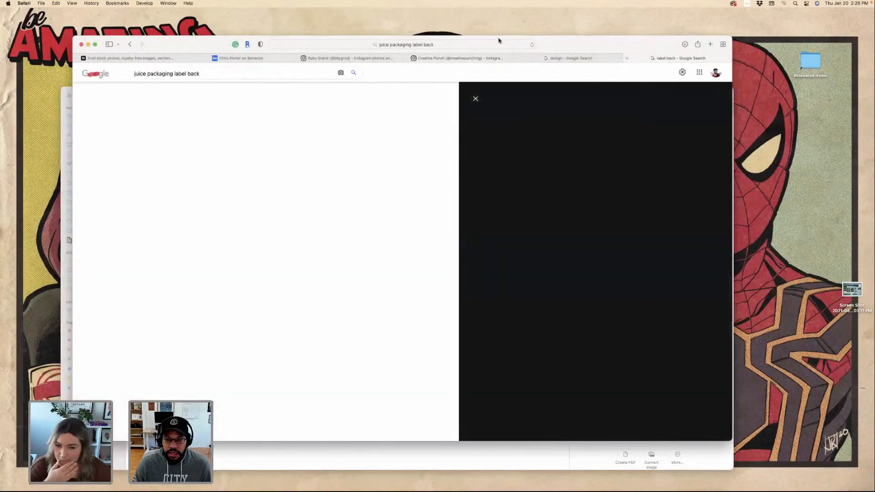
click(494, 45)
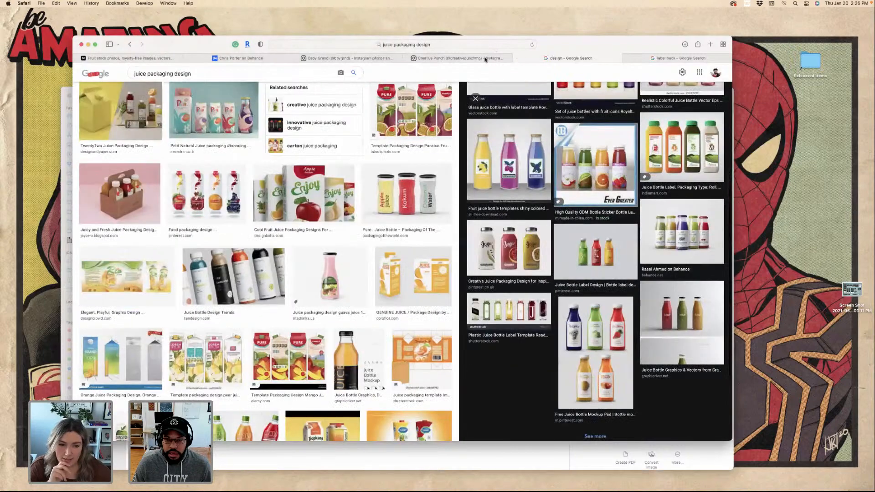
click(458, 58)
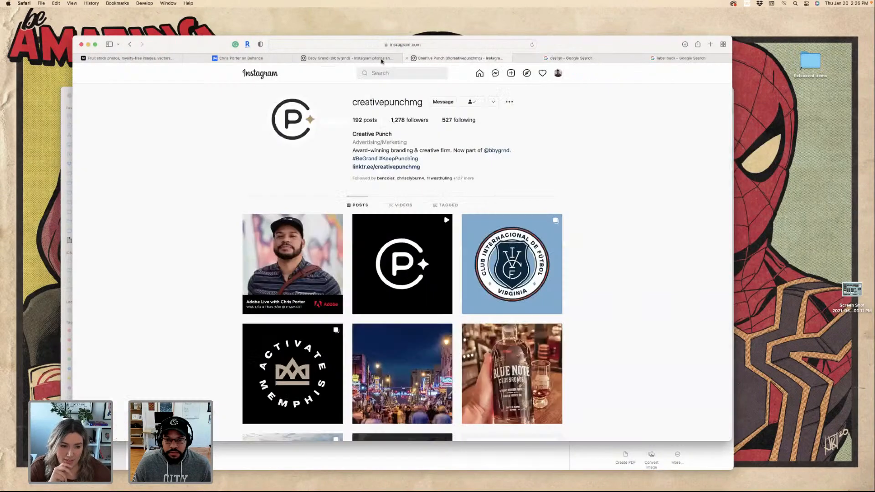
Search Google Images for "rasberry" in a new tab and examine the photos as a color reference.
click(709, 47)
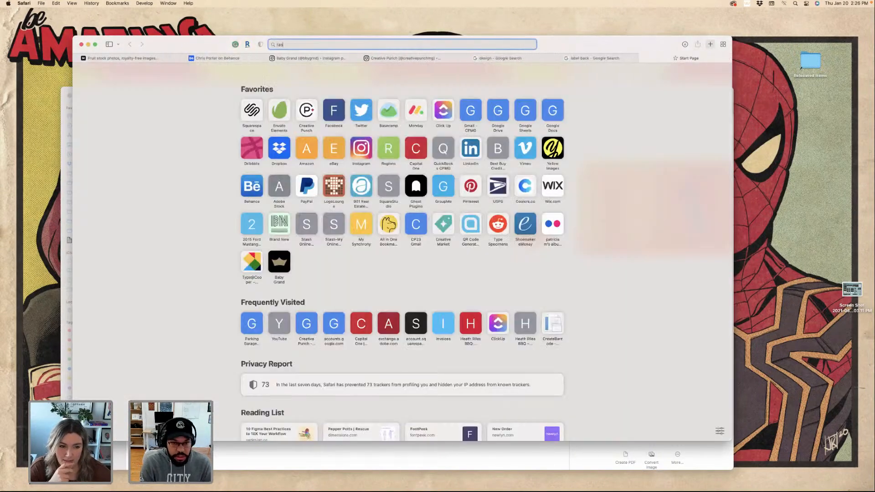
text(rasberry)
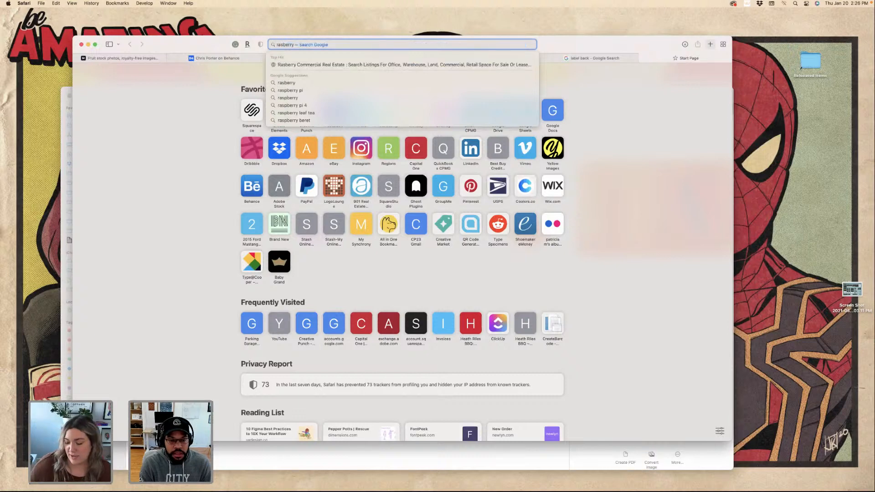
key(Return)
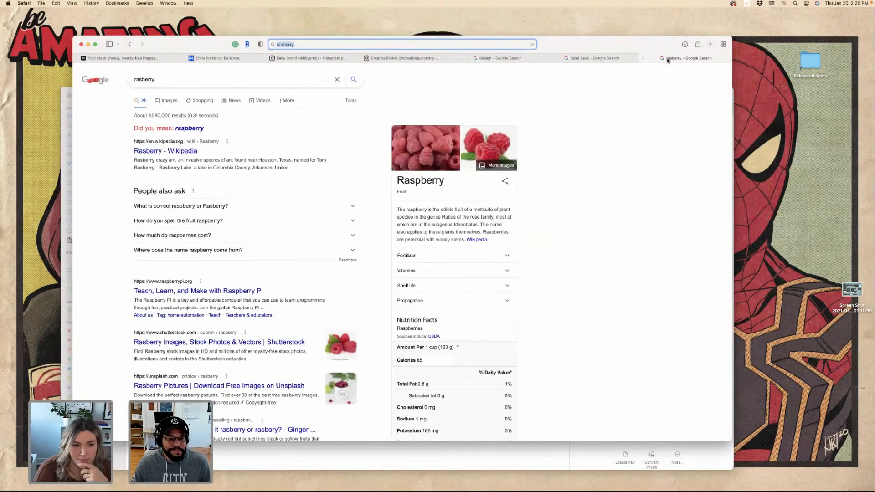
click(176, 101)
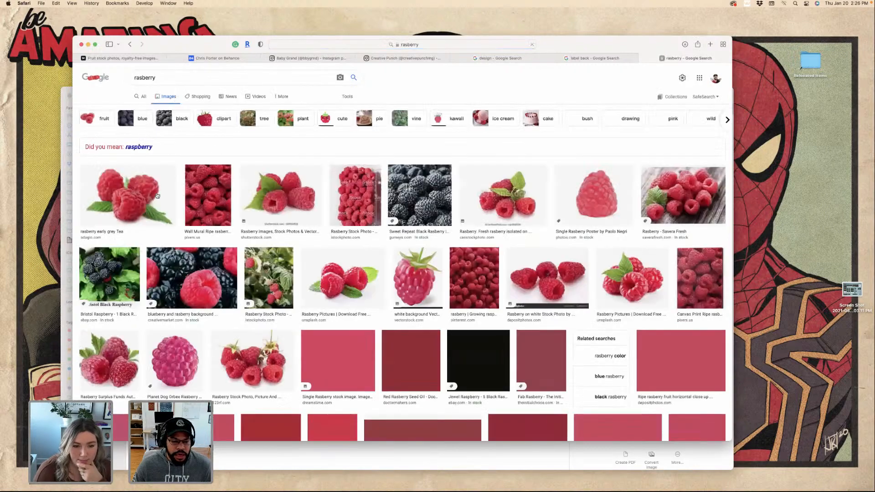
scroll(604, 263, down, 3)
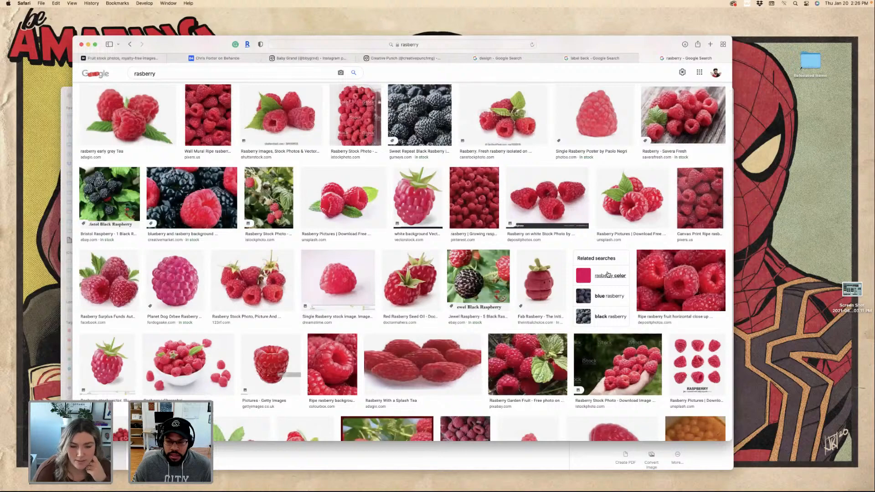
scroll(419, 203, down, 1)
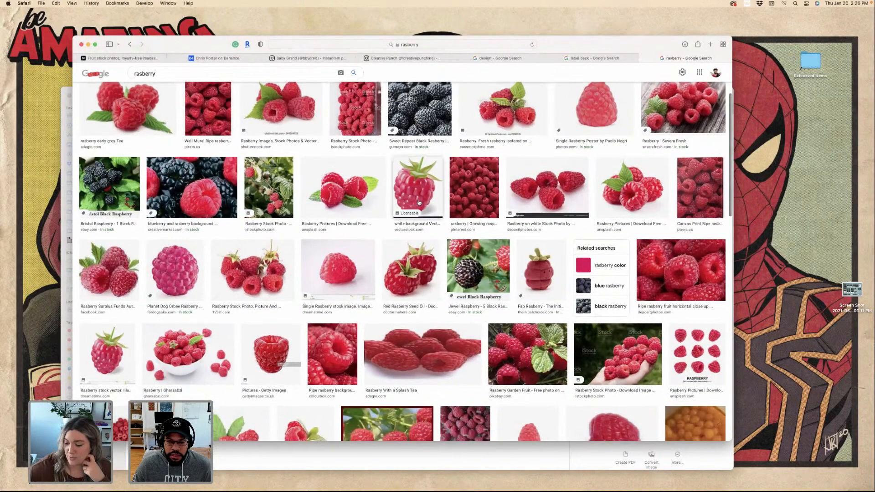
scroll(419, 203, down, 5)
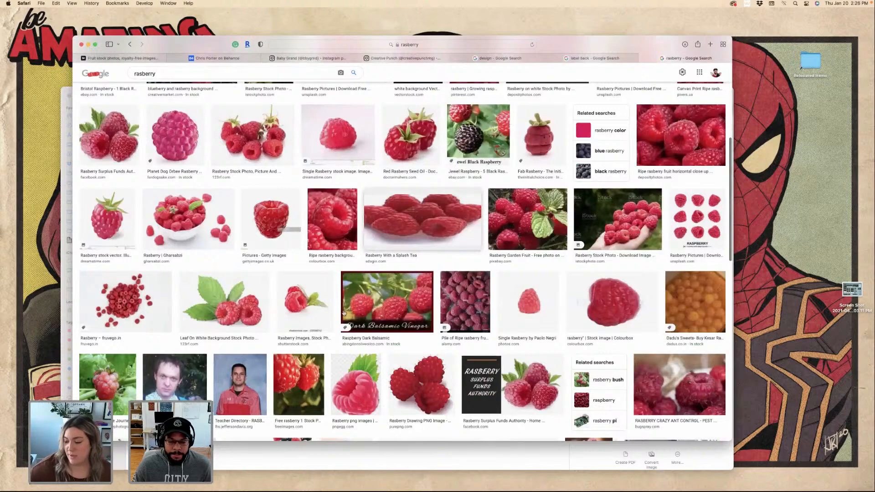
scroll(343, 313, down, 5)
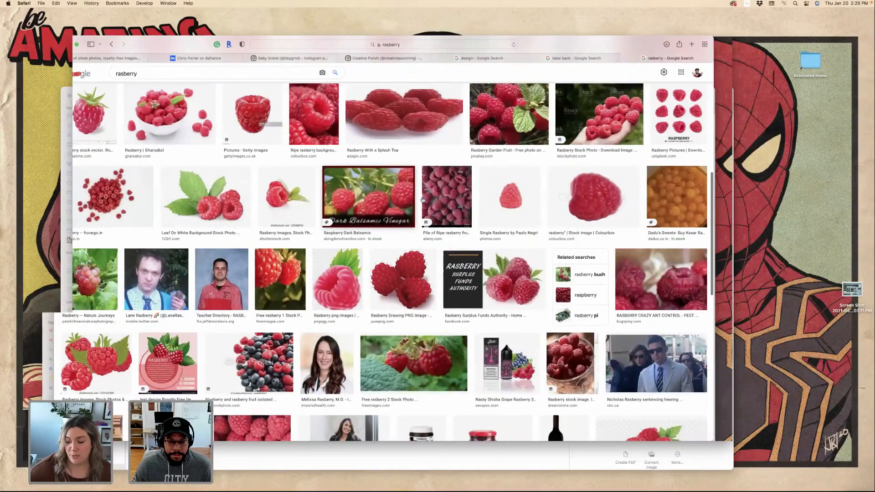
Switch back to Illustrator and set the Razzmatazz label's background fill to the raspberry pink ce0b5a.
key(ctrl+Right)
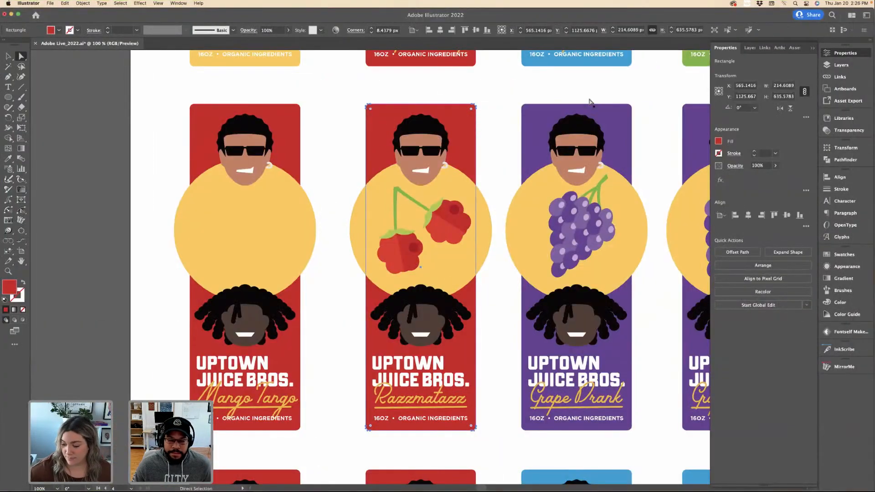
click(719, 141)
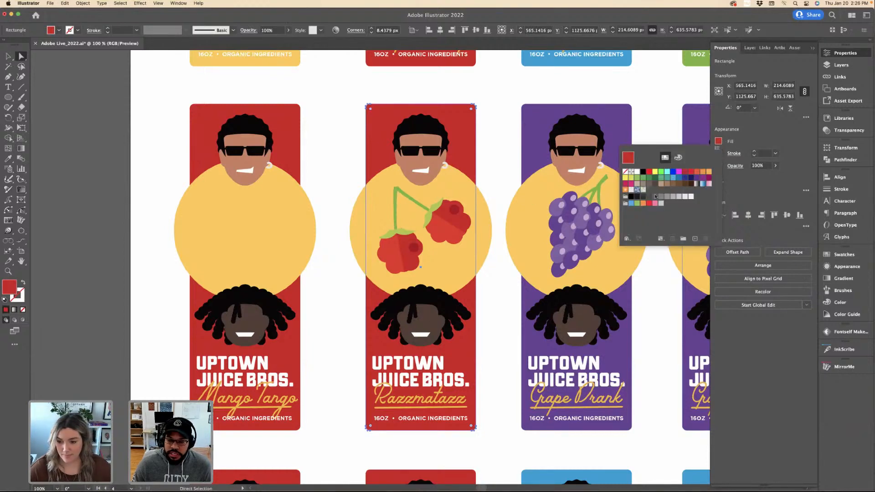
click(708, 179)
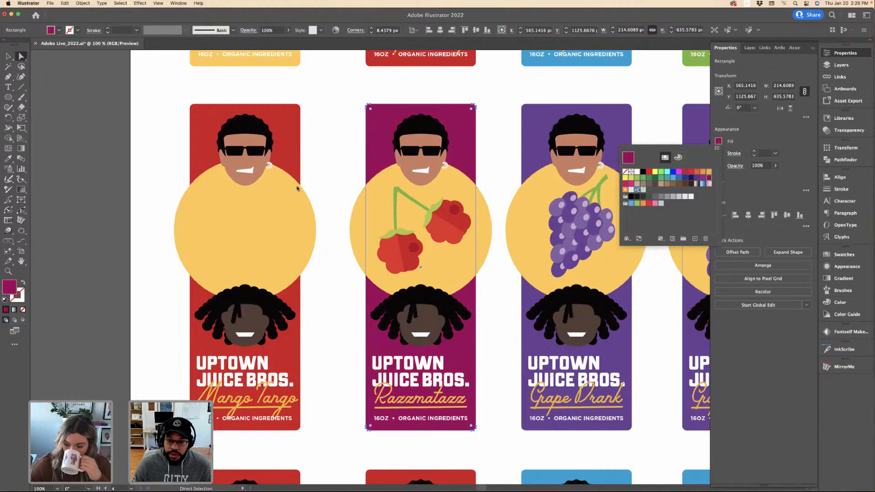
click(12, 292)
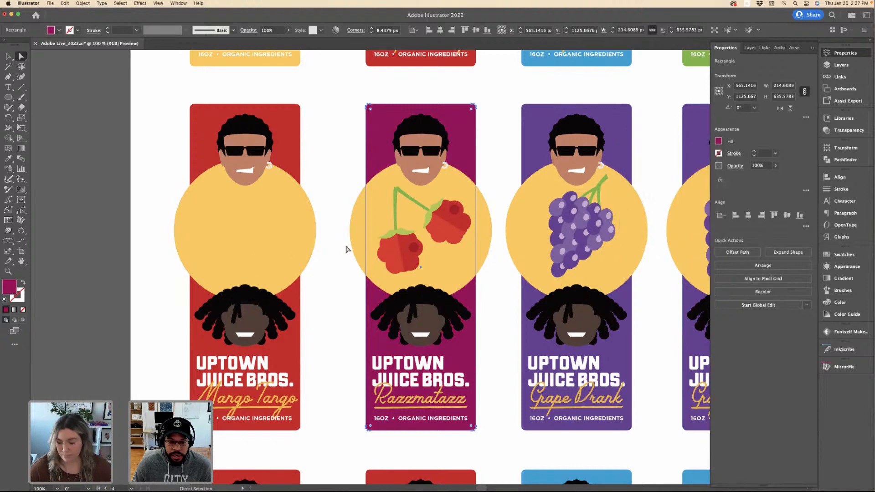
double_click(12, 291)
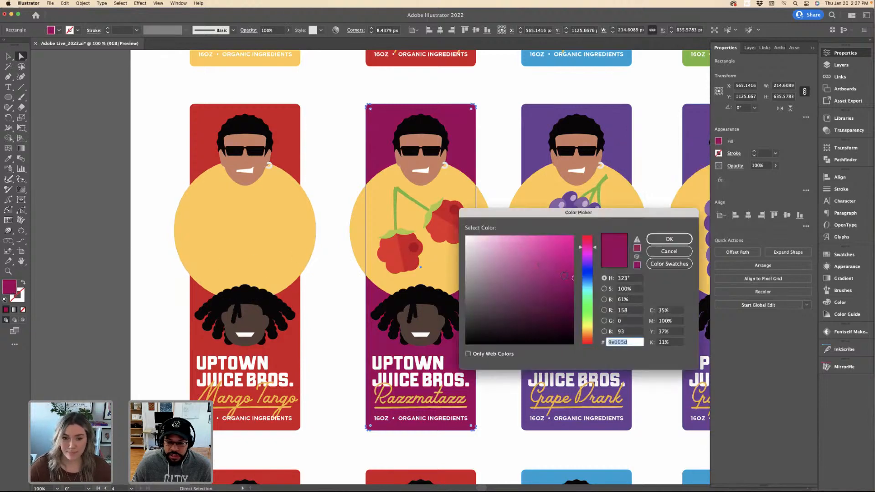
mouse_move(565, 276)
mouse_down()
mouse_move(562, 256)
mouse_move(580, 249)
mouse_up()
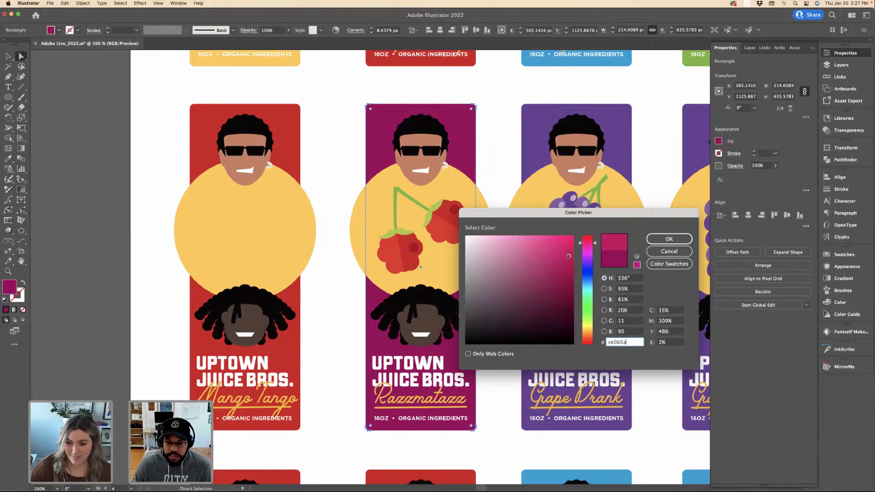
click(669, 239)
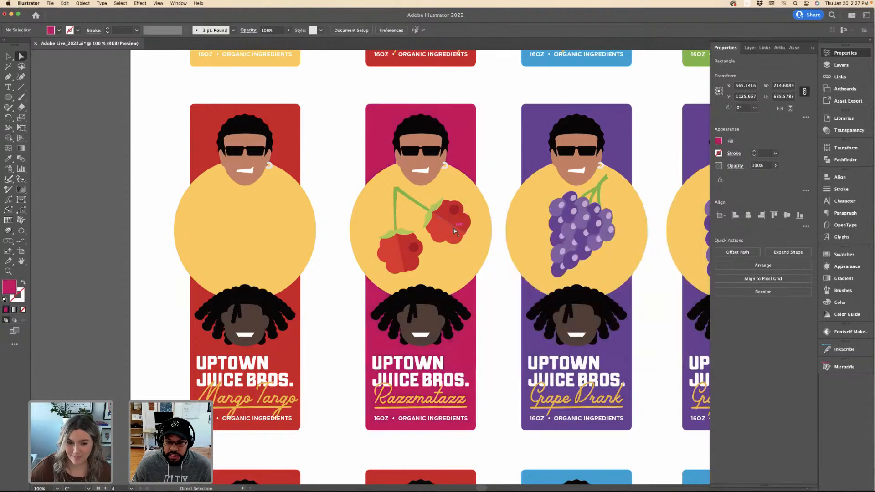
Try the label's pink background color on the main body shapes of both raspberries and undo it.
click(455, 231)
key(super+equal)
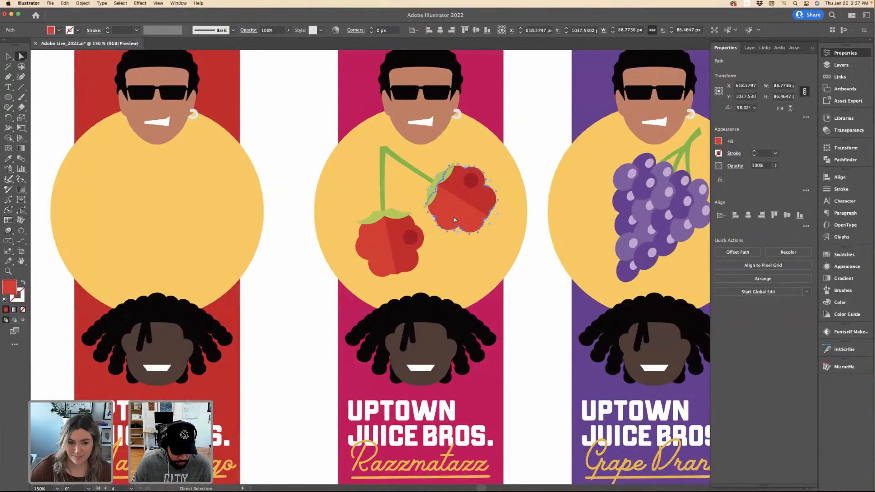
shift+click(387, 246)
key(i)
click(365, 104)
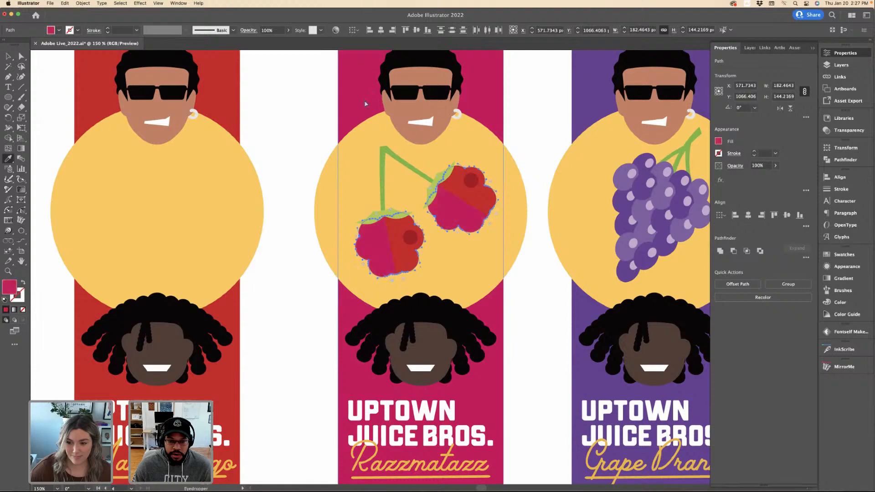
key(a)
key(super+shift+a)
key(super+z)
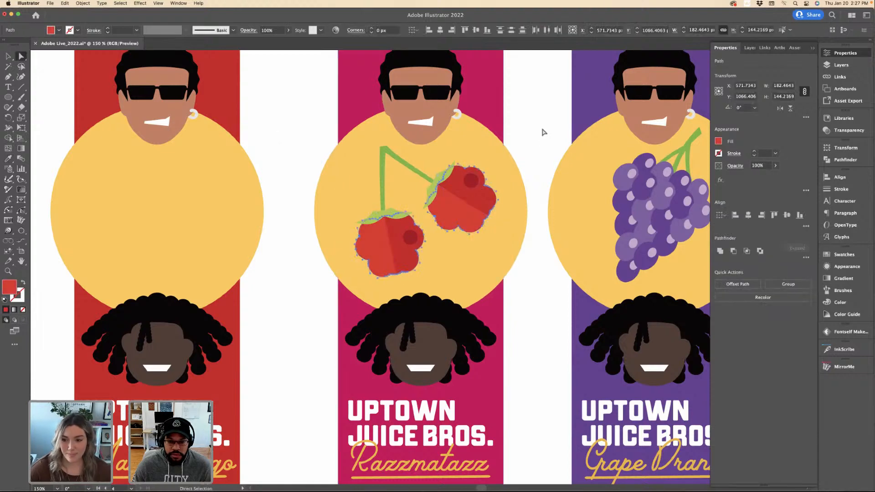
key(super+shift+a)
key(super+minus)
key(super+minus)
key(super+plus)
key(super+plus)
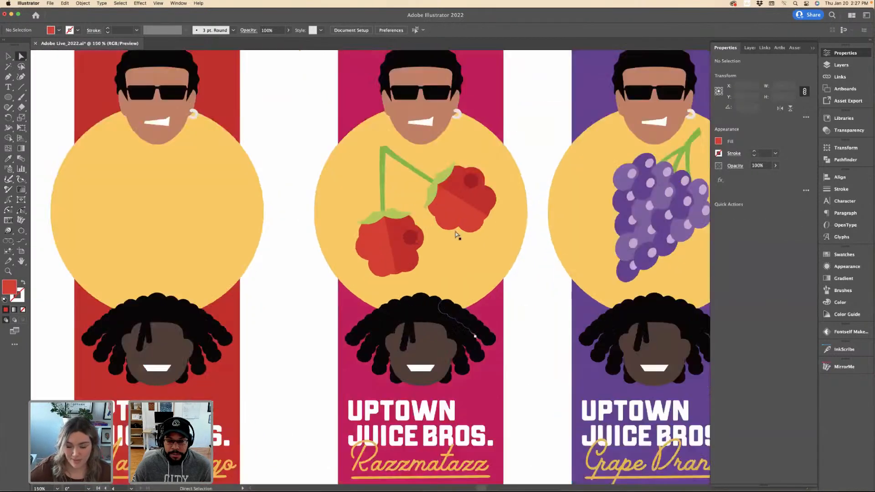
Recolor the main body shapes of both raspberries by sampling the Razzmatazz label's pink background.
click(457, 228)
shift+click(374, 251)
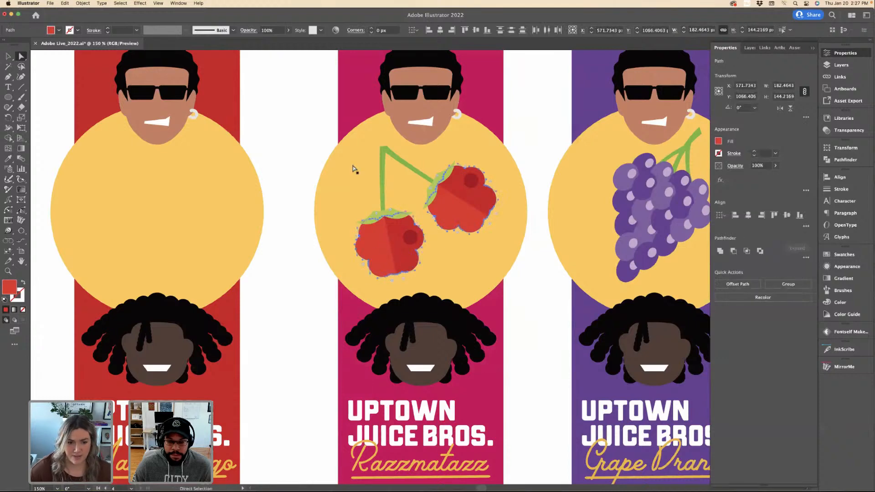
key(i)
click(352, 113)
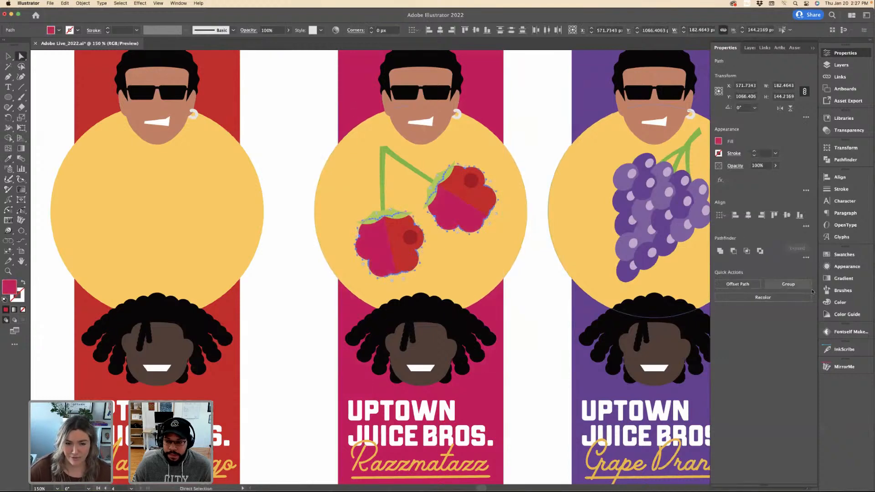
click(555, 141)
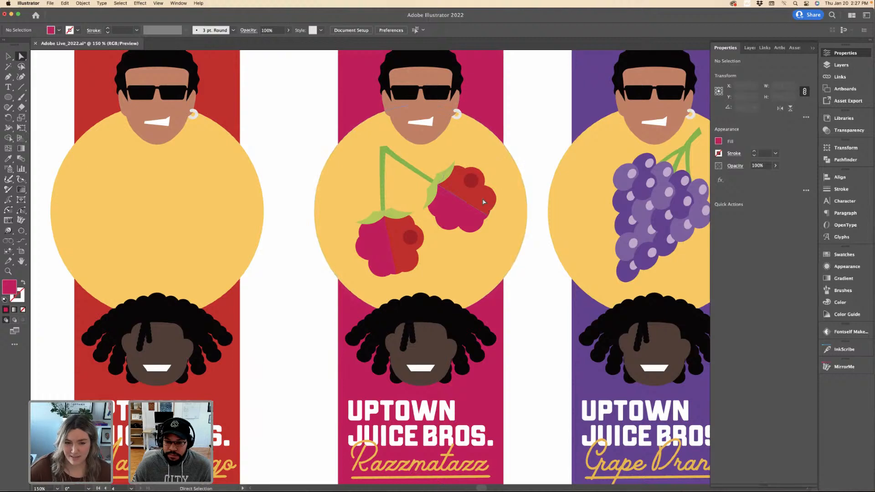
Set the Color Guide's harmony rule to Shades, based on the pink of the lower raspberry.
click(484, 203)
shift+click(410, 251)
click(371, 228)
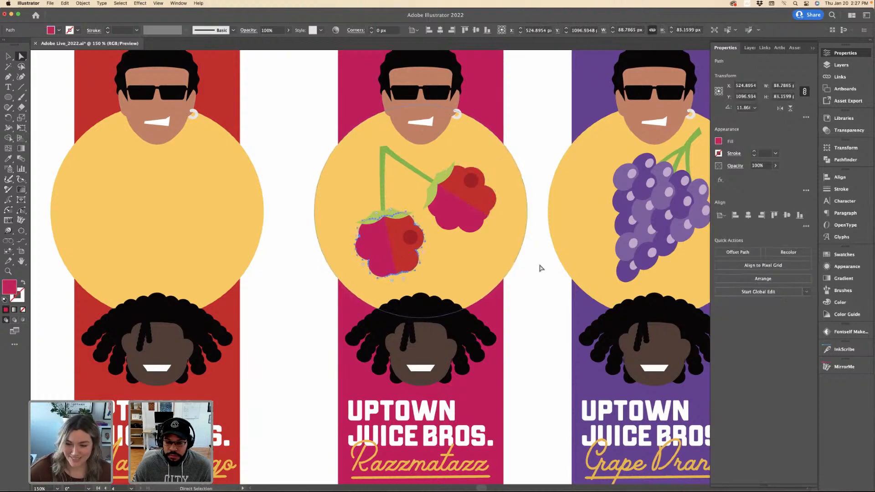
click(836, 315)
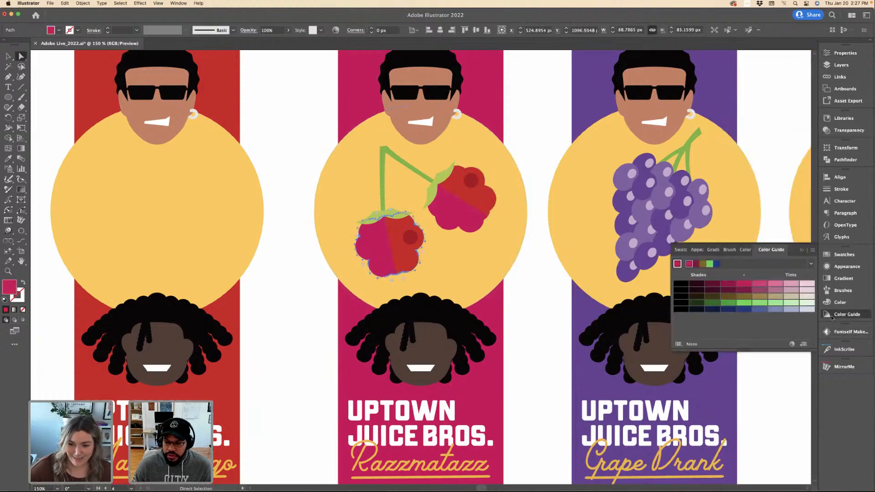
click(812, 265)
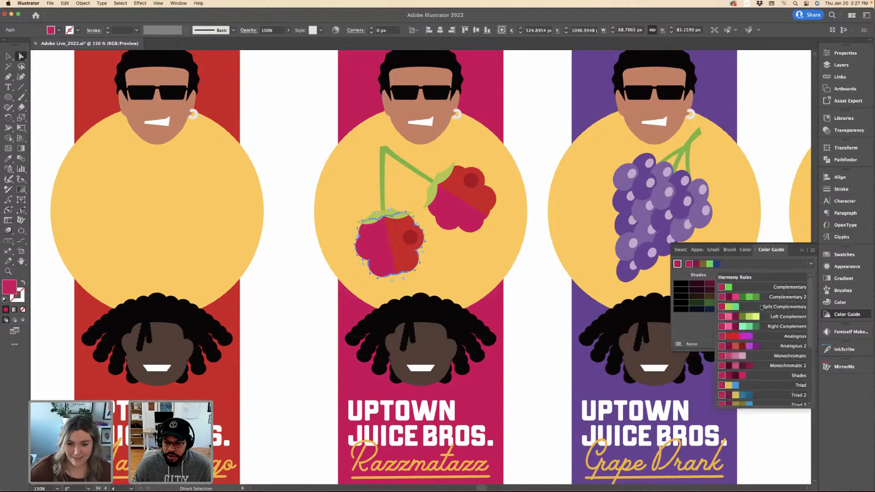
scroll(748, 349, down, 2)
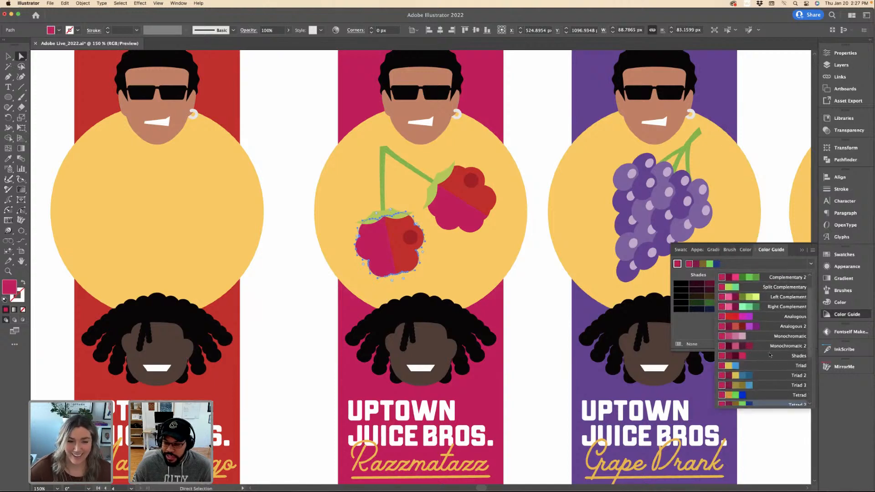
click(771, 355)
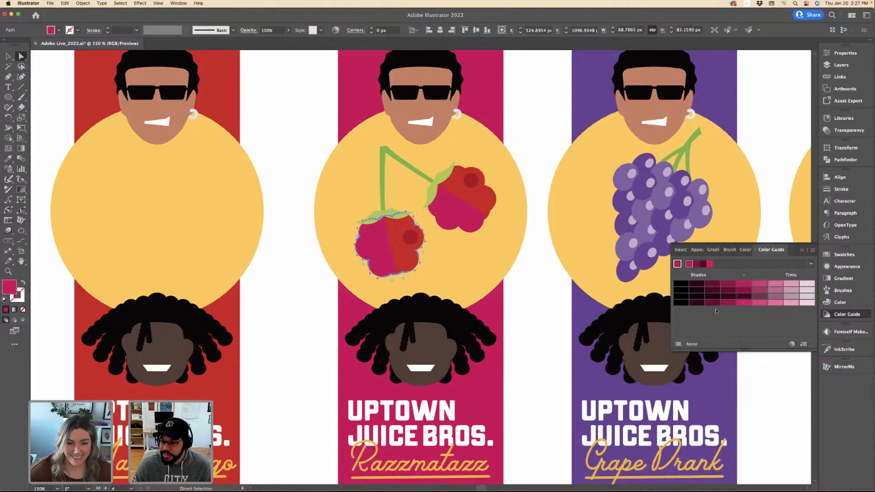
Review the Razzmatazz label beside its neighbors and look through the Color Guide's list of harmony rules.
click(524, 131)
scroll(492, 254, down, 5)
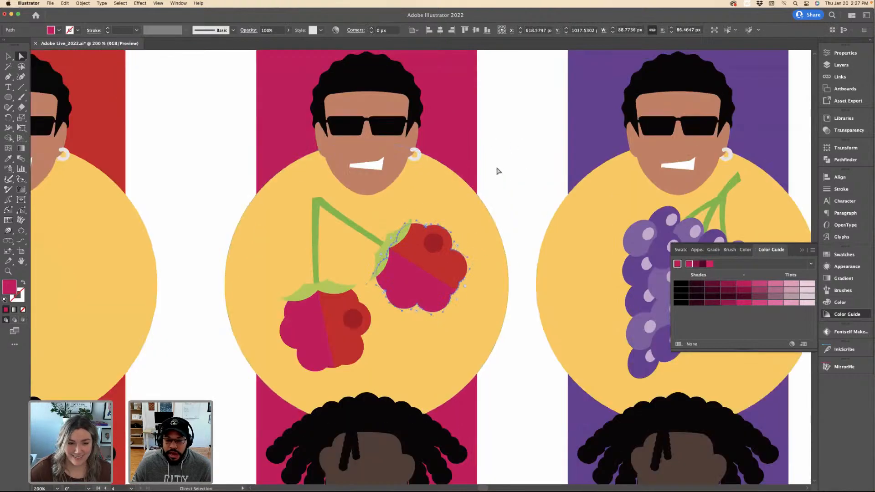
scroll(471, 297, down, 1)
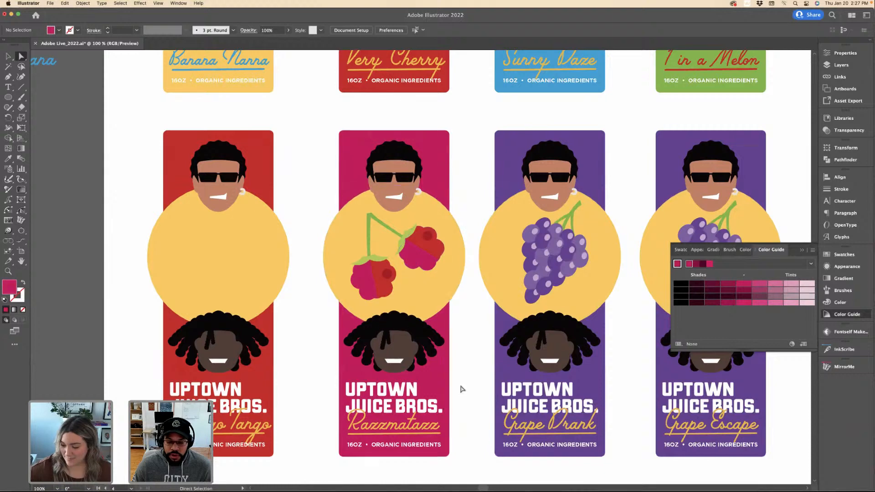
key(v)
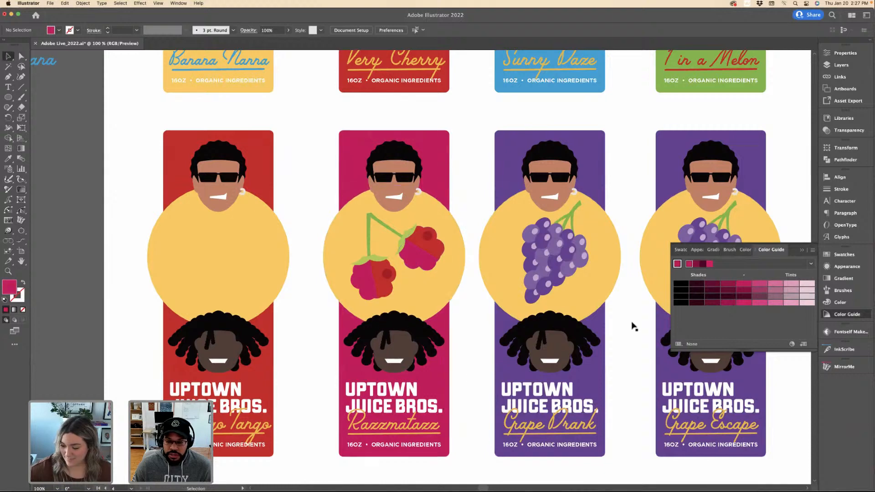
click(846, 314)
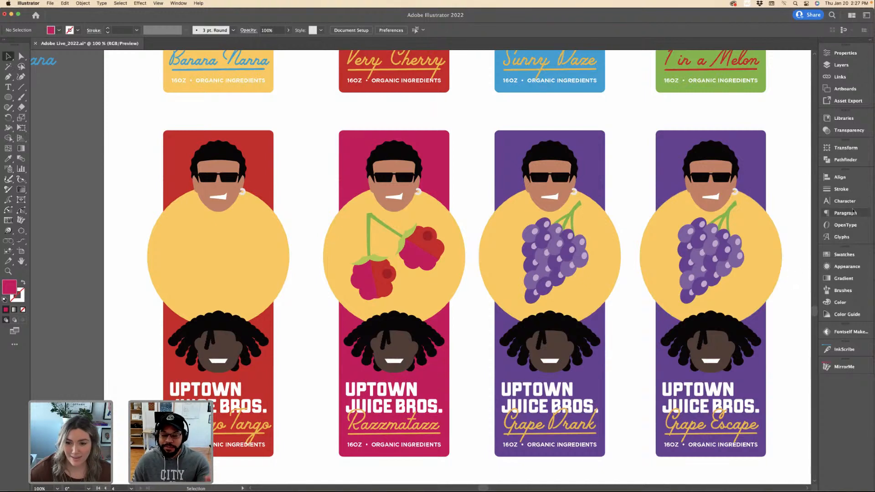
click(847, 315)
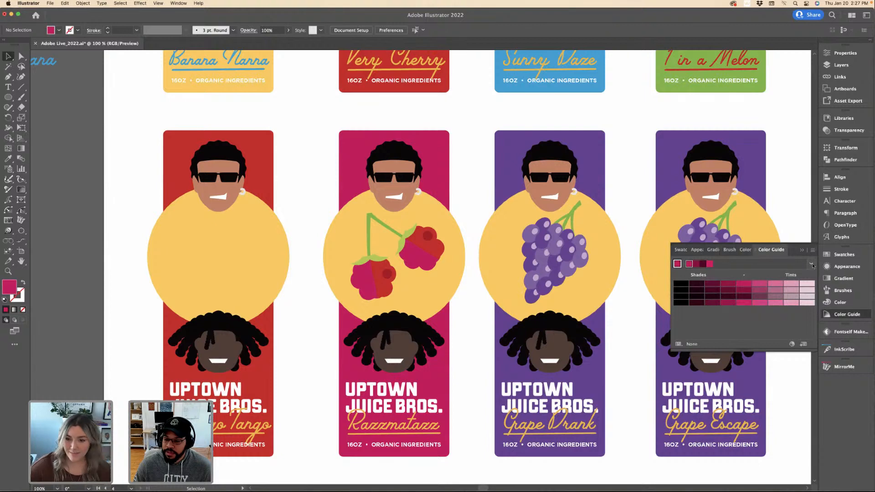
click(812, 265)
click(811, 264)
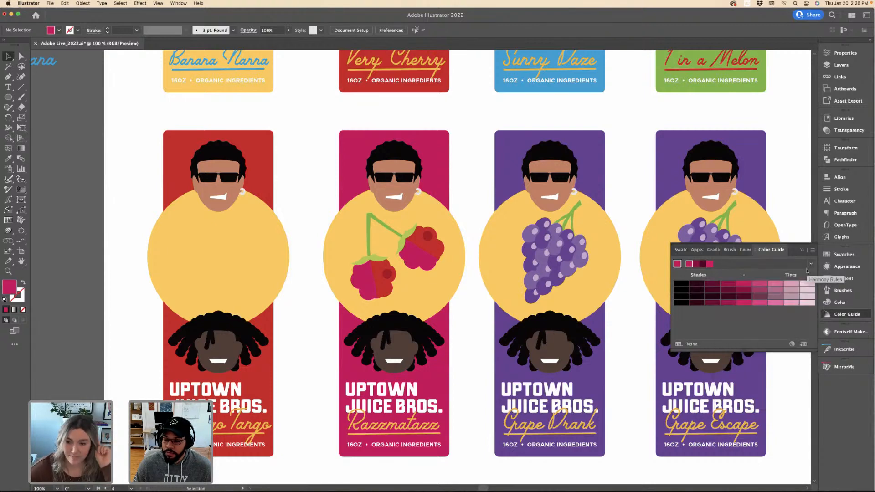
click(811, 265)
scroll(785, 355, down, 1)
scroll(785, 355, up, 5)
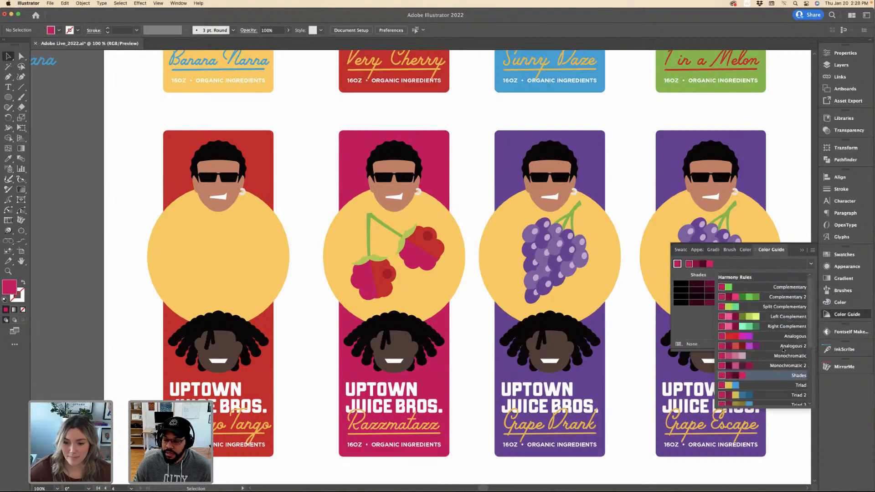
scroll(762, 315, down, 5)
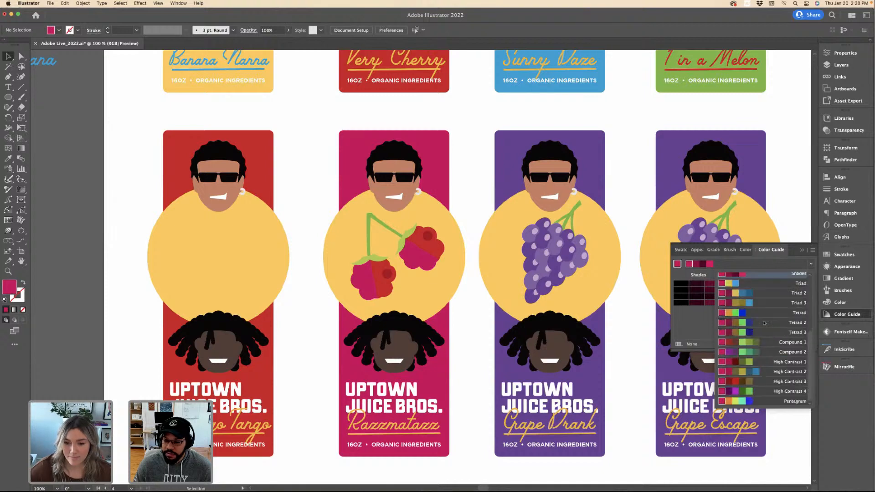
click(488, 202)
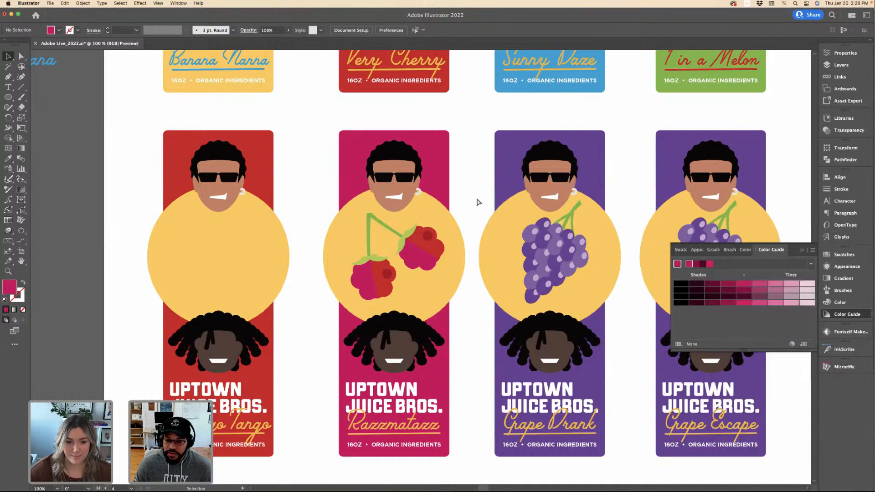
Fill the red shaded halves of both raspberries with a darker raspberry pink from the Shades harmony.
key(a)
click(429, 174)
key(super+equal)
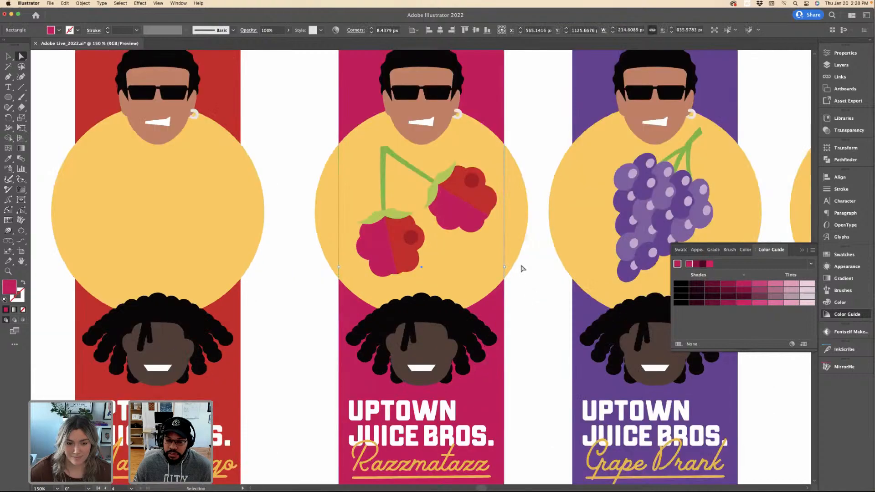
scroll(538, 151, up, 3)
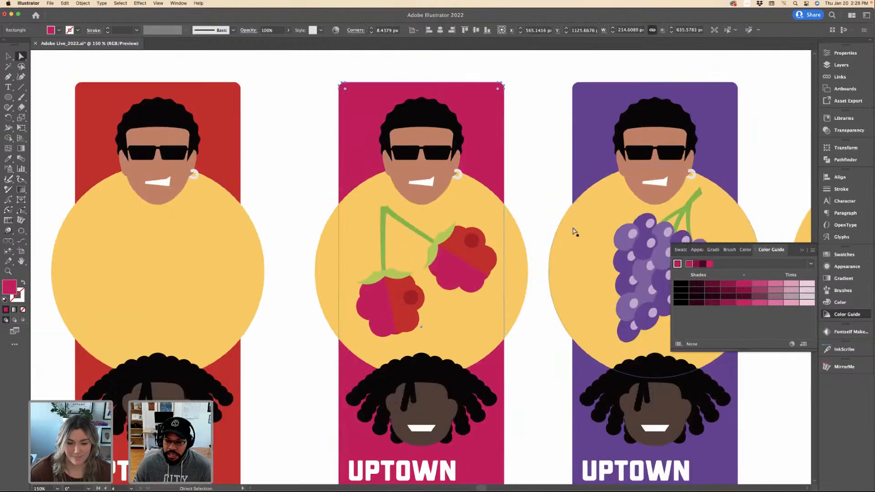
click(467, 258)
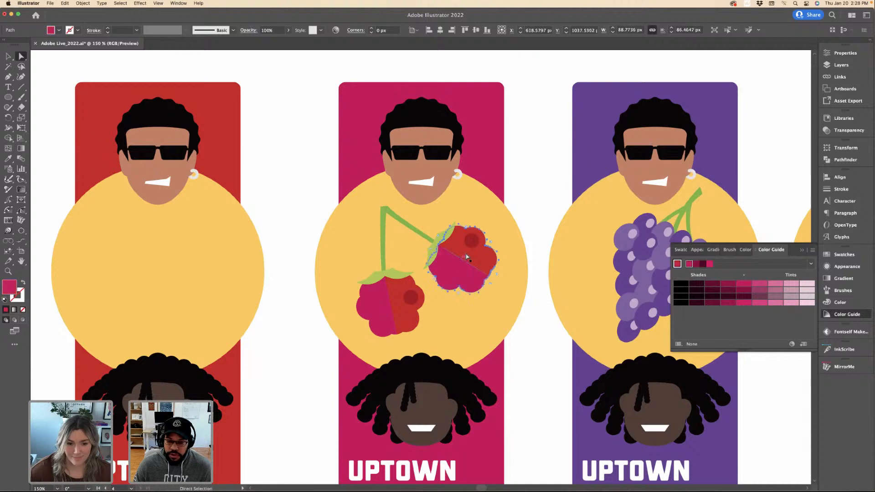
shift+click(406, 311)
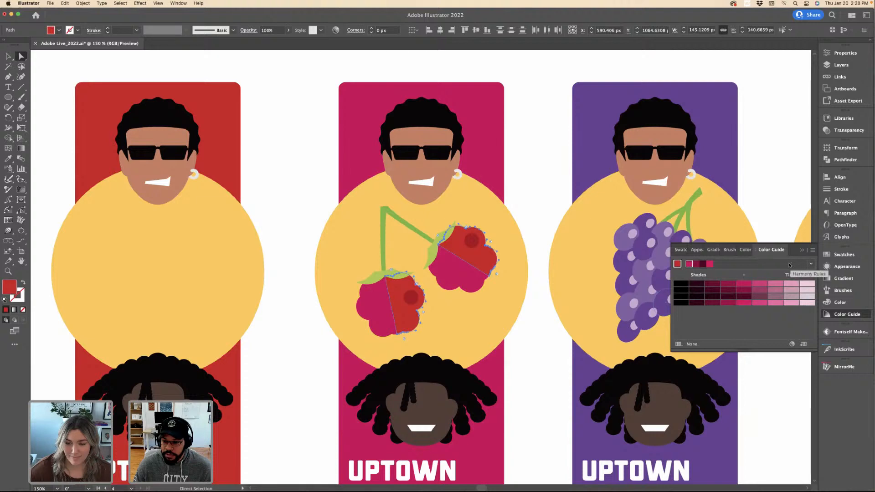
click(732, 285)
click(741, 286)
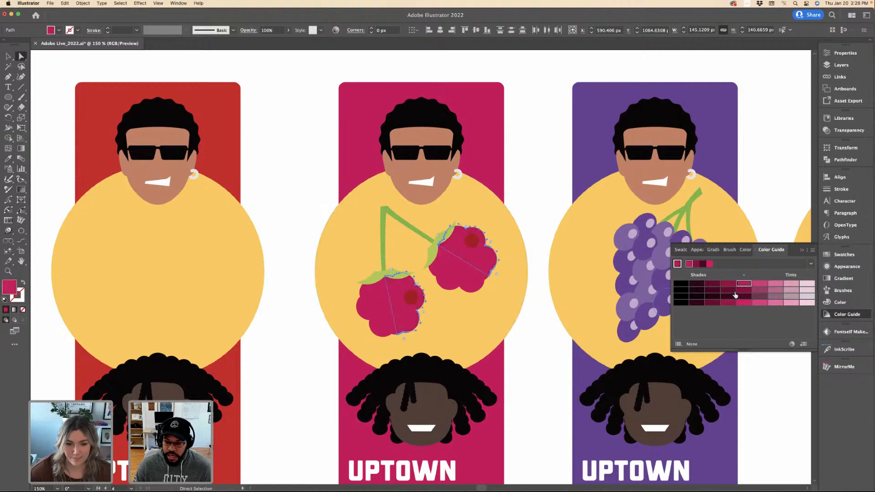
click(732, 305)
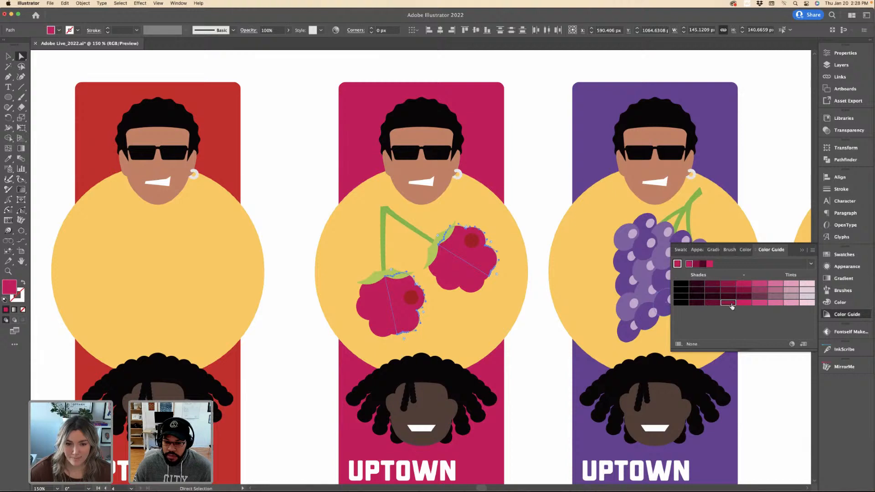
click(520, 195)
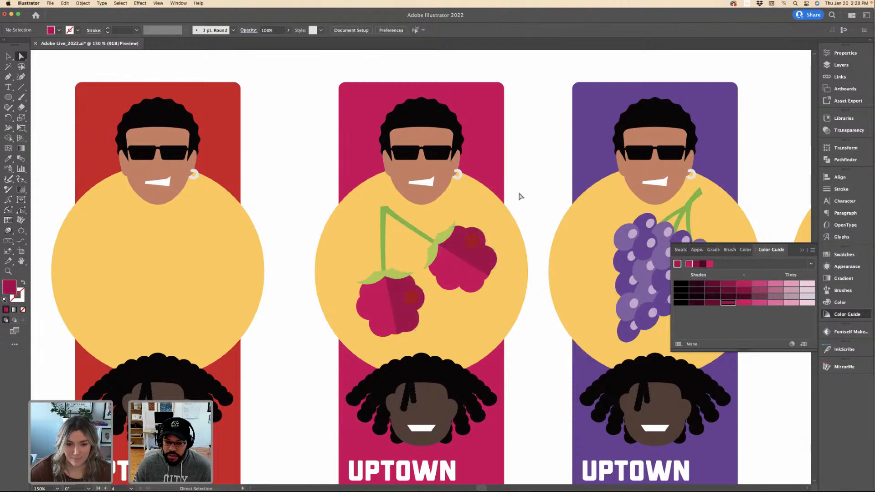
Undo the last fill on the raspberries' shaded halves and refill them with a deeper pink from the Shades harmony.
key(super+z)
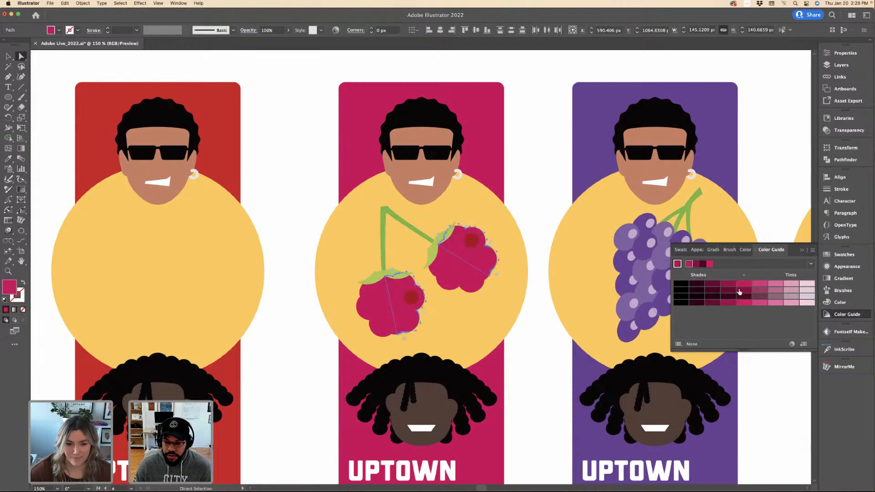
click(738, 291)
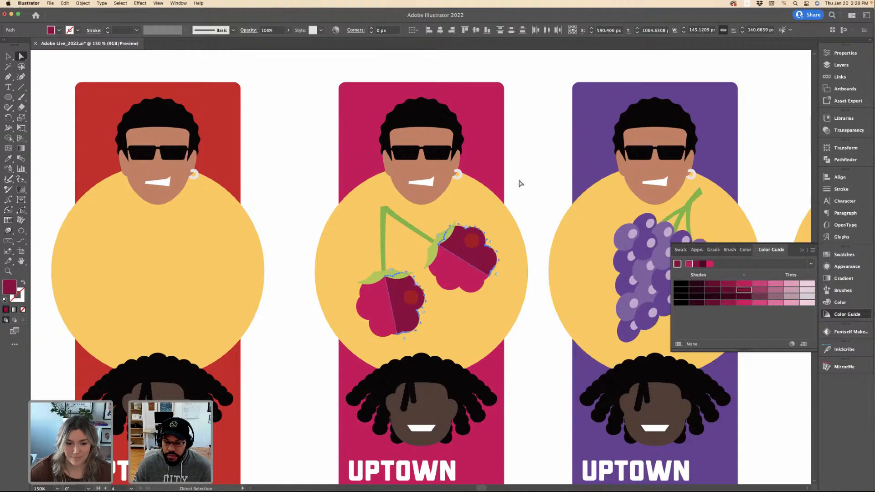
click(520, 183)
Recolor the small red circles on both raspberries by sampling the dark pink of the shaded halves.
click(472, 240)
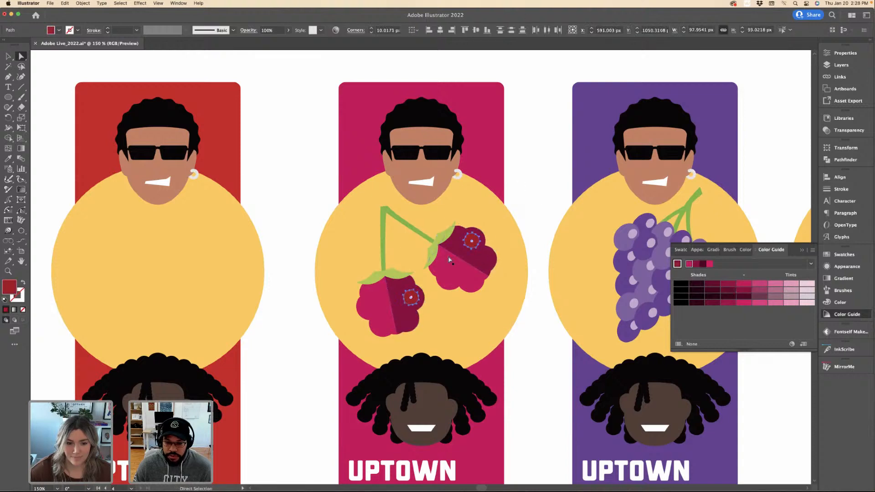
key(i)
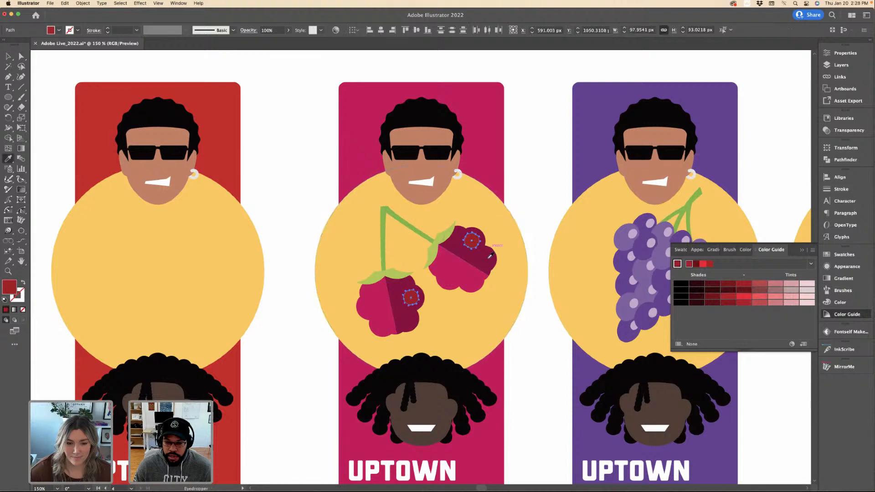
click(490, 256)
Try lighter, muted pinks from the Color Guide on the shaded halves of both raspberries, and undo them.
super+click(484, 261)
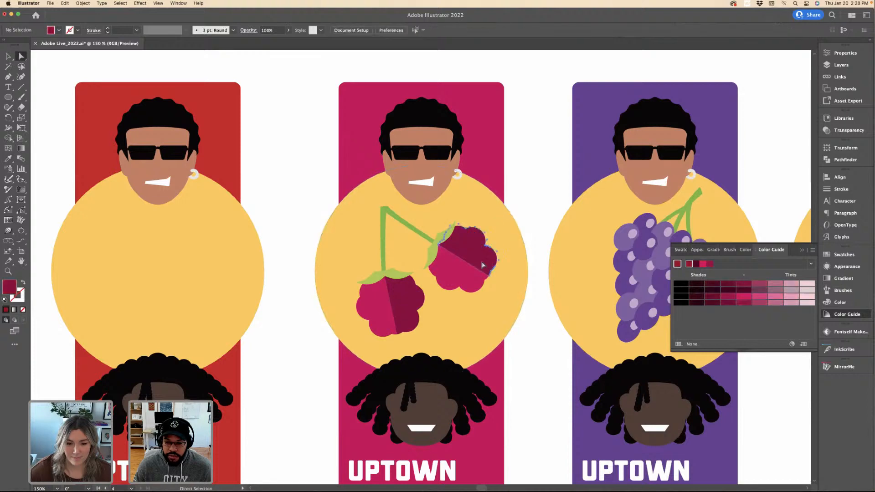
shift+super+click(407, 317)
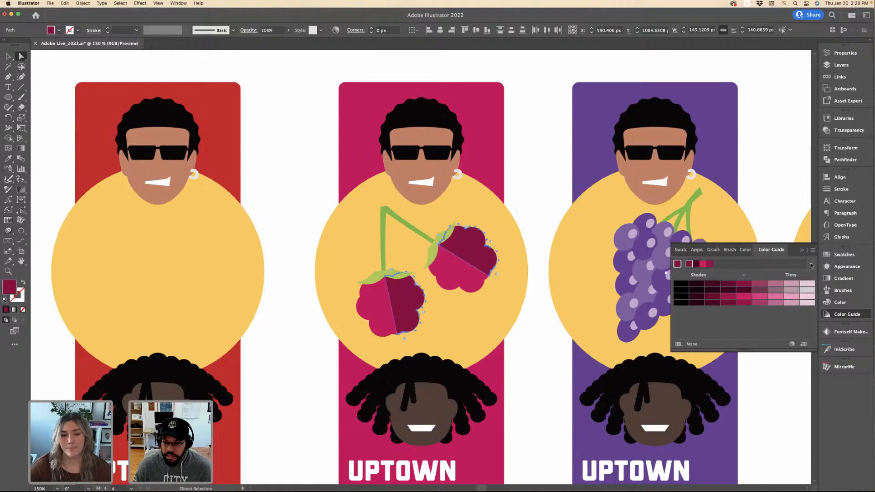
click(759, 284)
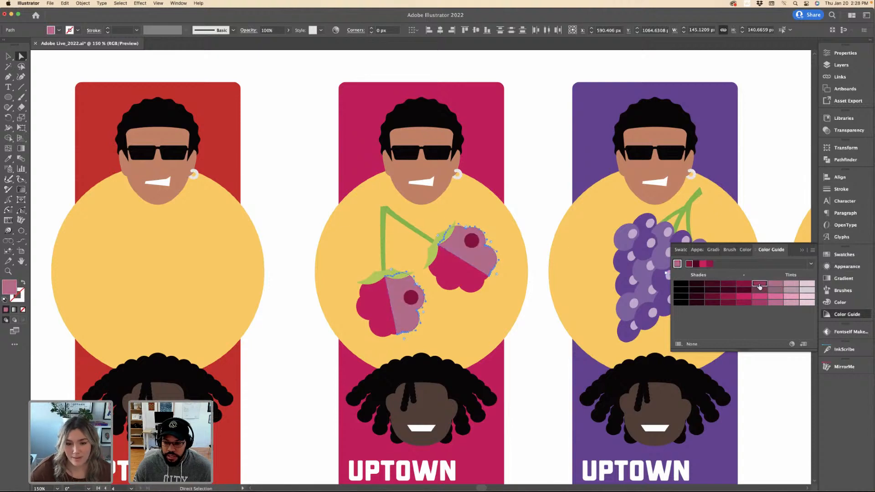
click(759, 286)
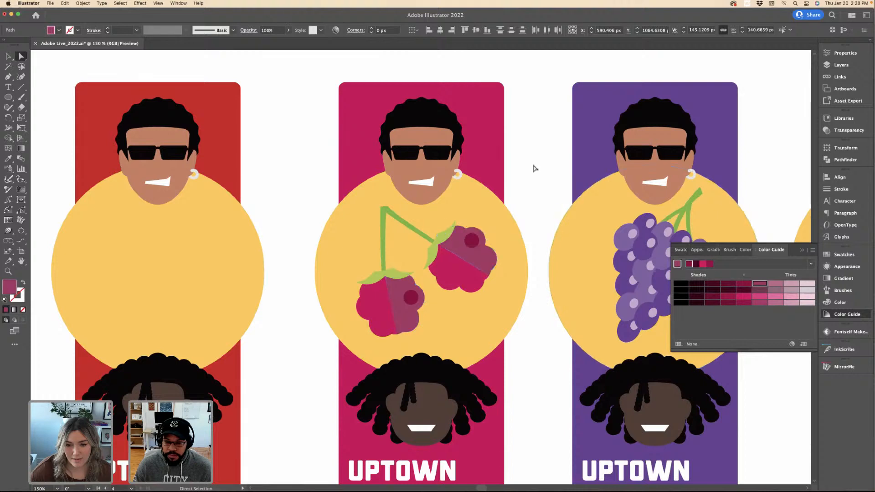
key(super+z)
key(shift+super+z)
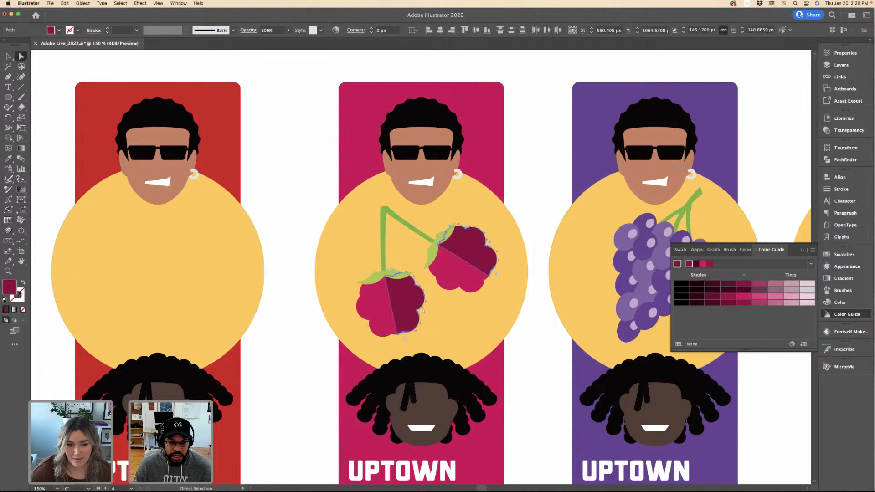
Set the fill of both raspberries' shaded halves to #a51355.
click(12, 294)
double_click(10, 288)
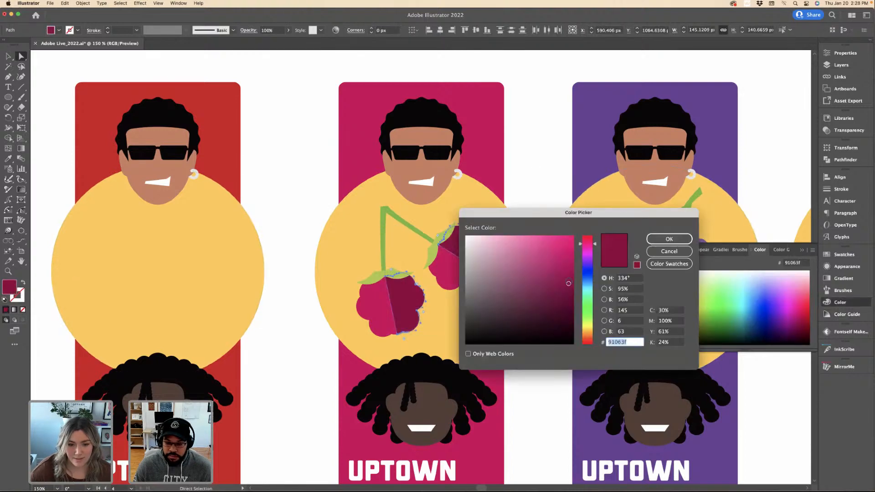
click(562, 274)
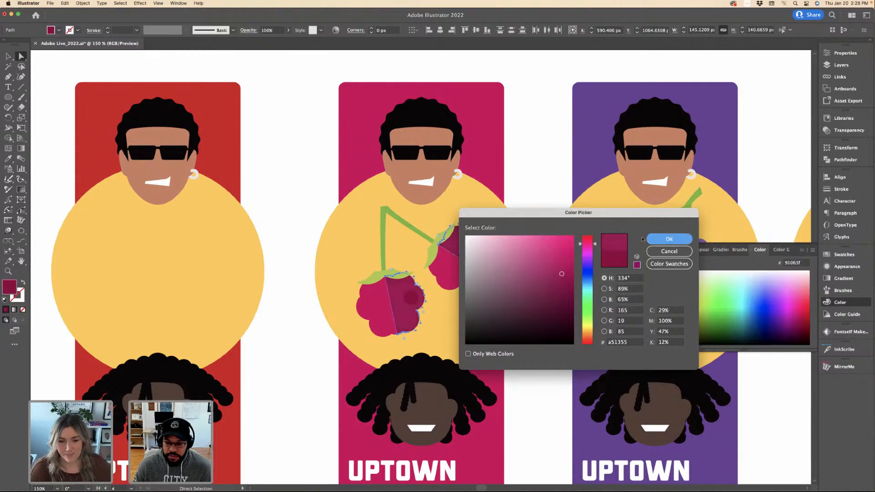
click(652, 240)
click(545, 187)
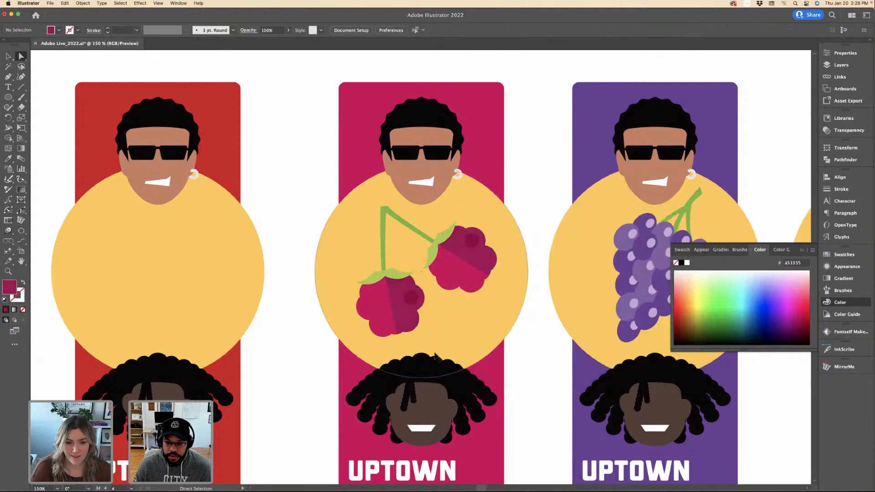
Change the fill of the raspberries' shaded halves to the more purple pink #af1c66.
scroll(435, 355, down, 5)
scroll(469, 405, up, 5)
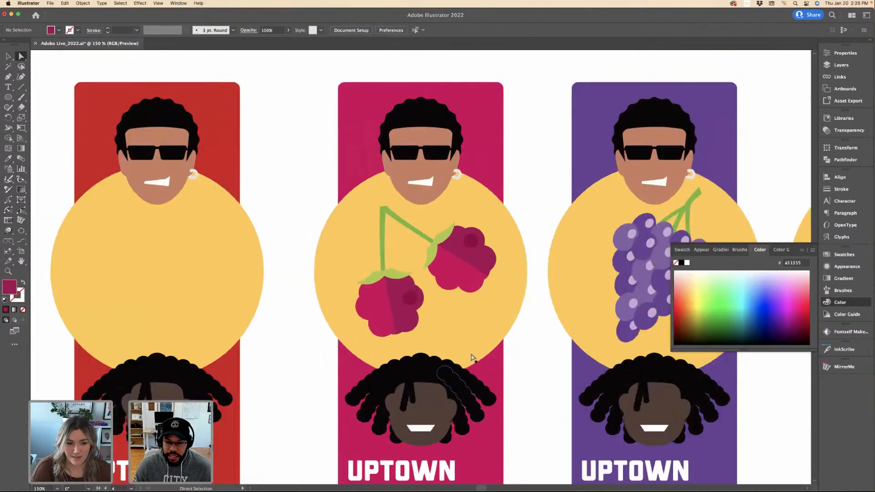
click(483, 258)
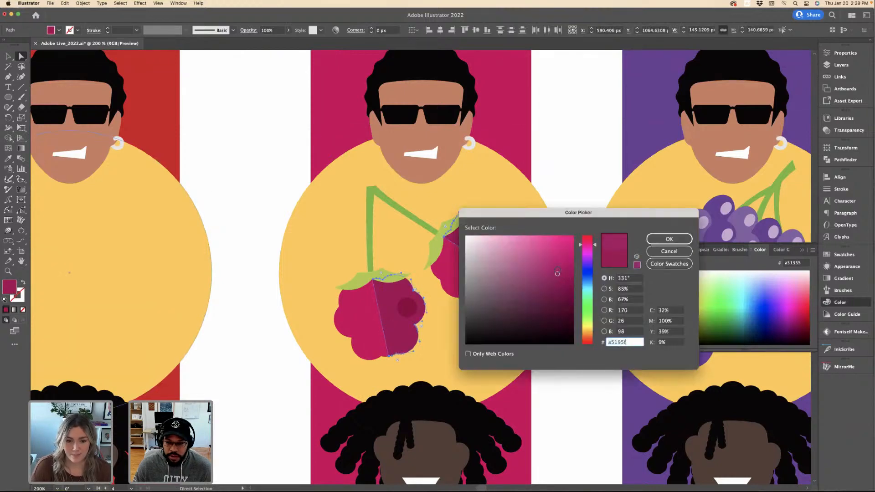
click(651, 240)
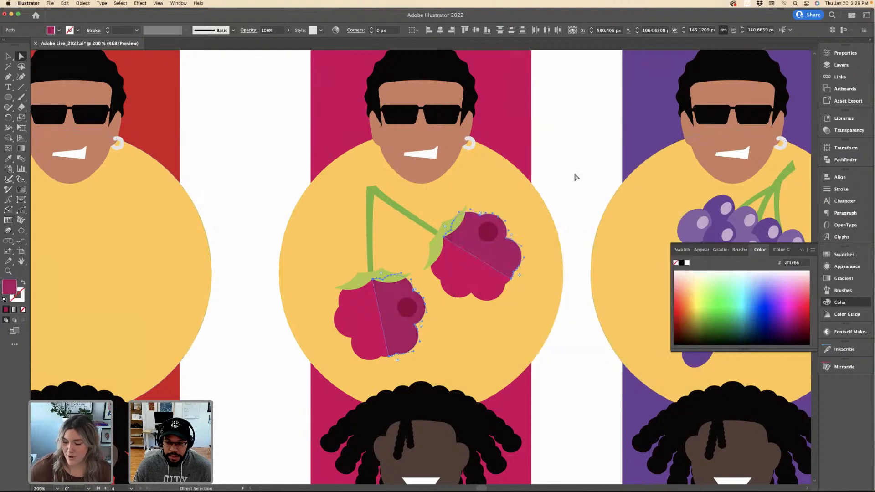
Sample the raspberries' main pink for their shaded halves and darken that fill to #b70f5b.
key(i)
click(471, 258)
key(v)
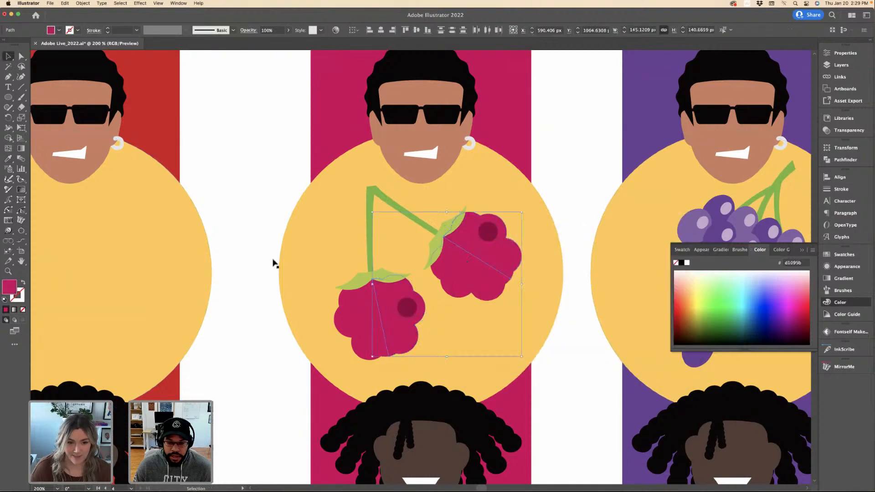
double_click(8, 288)
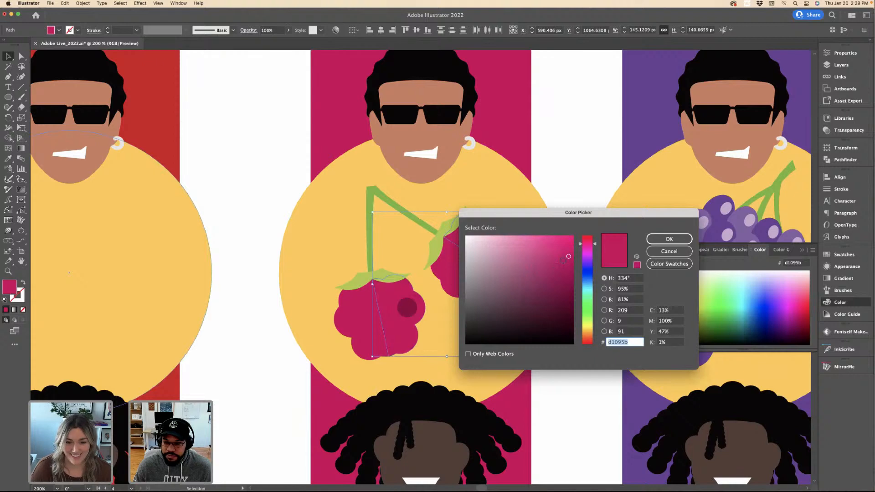
drag(563, 259, 566, 265)
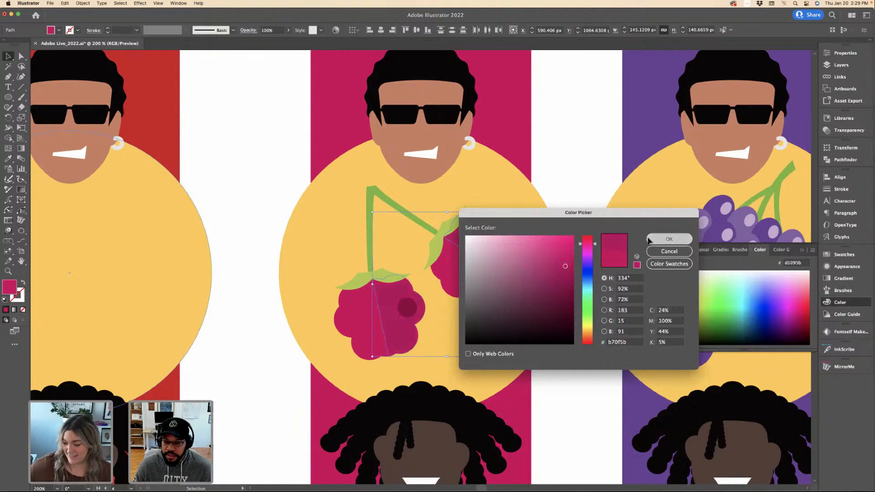
click(650, 240)
click(562, 176)
Review the Razzmatazz and Mango Tango labels within the series and look through the fruit illustrations beside the artboards.
key(super+minus)
key(super+minus)
key(super+minus)
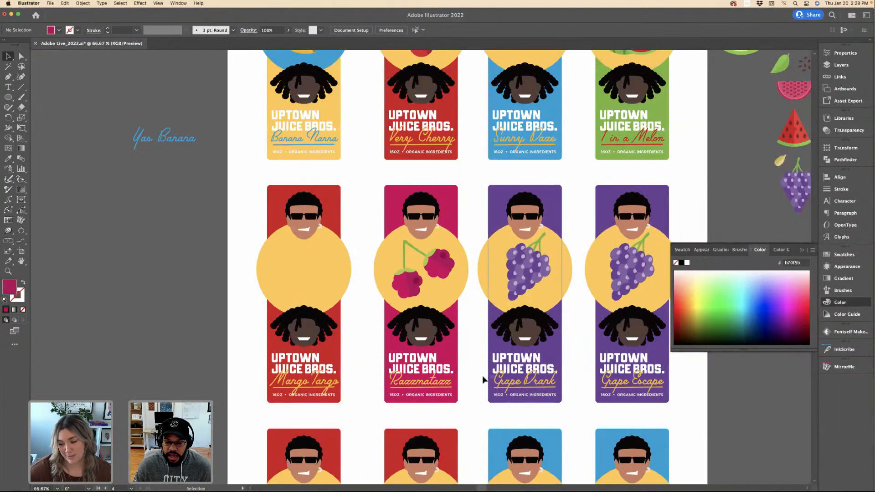
key(super+minus)
scroll(456, 290, down, 3)
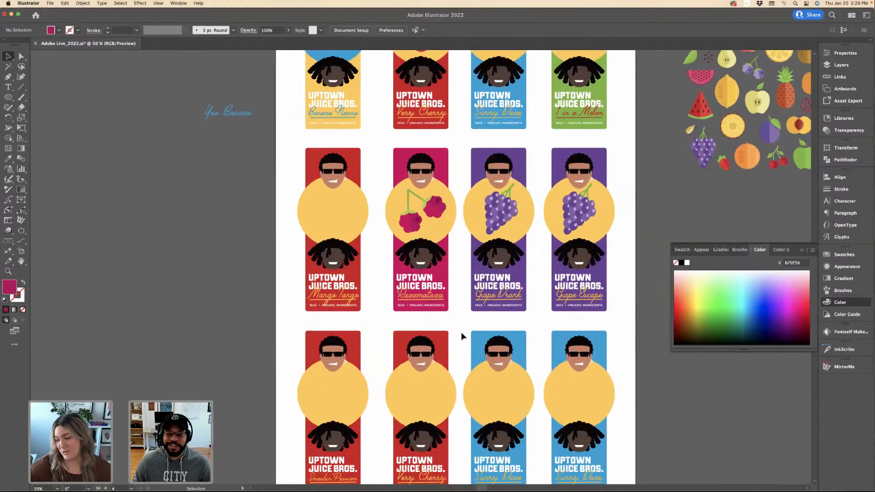
key(super+plus)
scroll(470, 302, down, 2)
scroll(388, 304, up, 5)
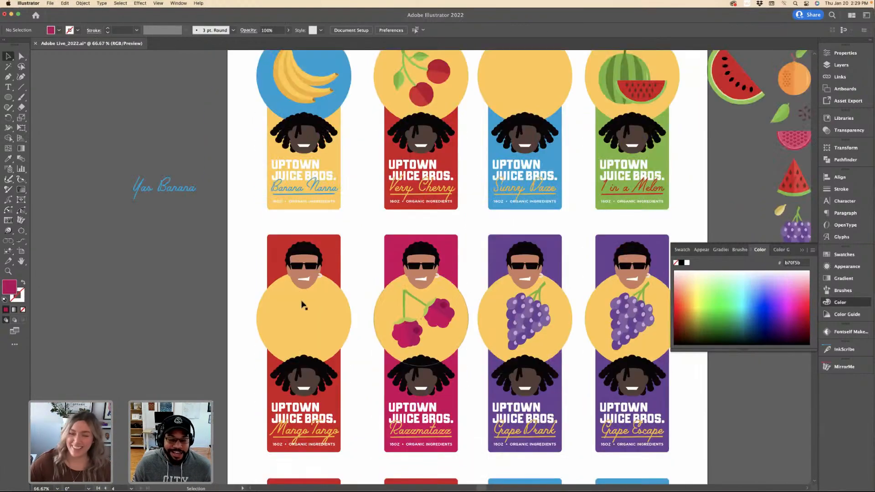
click(302, 305)
key(super+plus)
click(326, 302)
scroll(434, 221, down, 2)
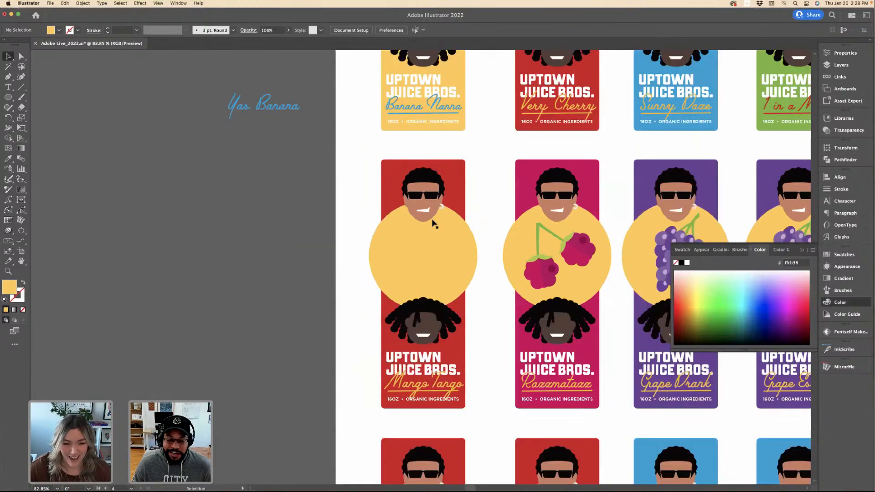
scroll(433, 224, down, 3)
scroll(536, 292, right, 15)
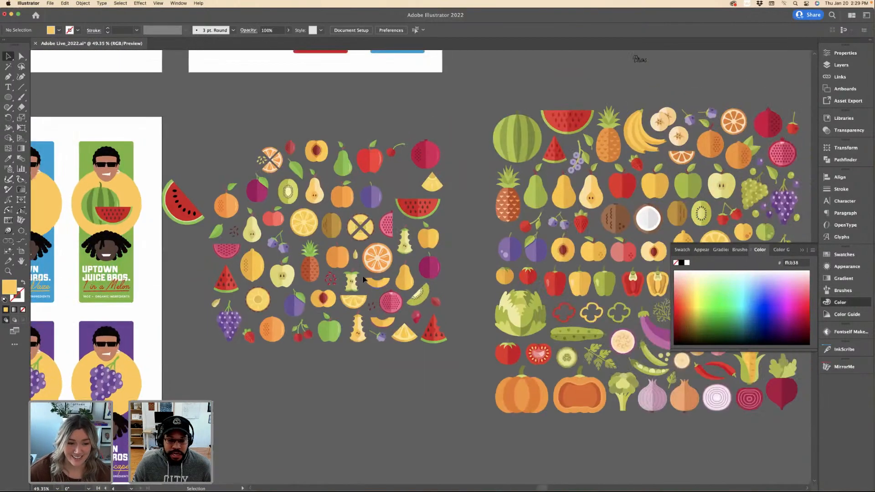
scroll(366, 281, up, 3)
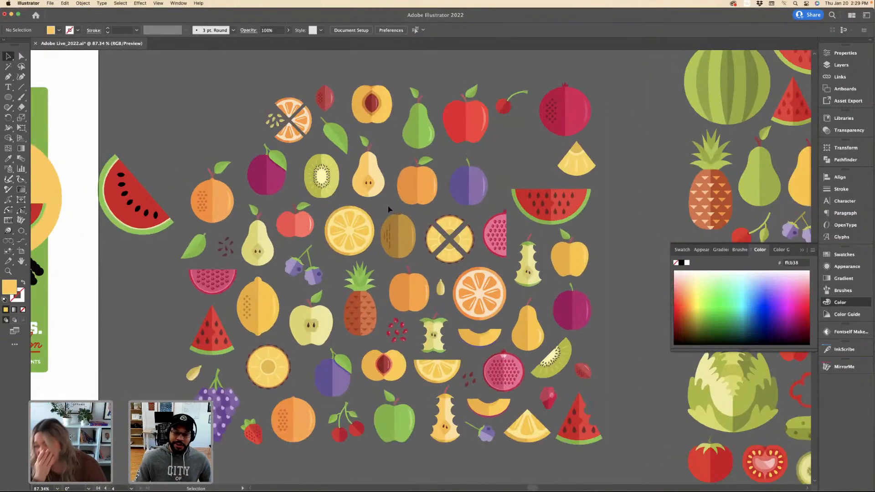
scroll(389, 210, down, 5)
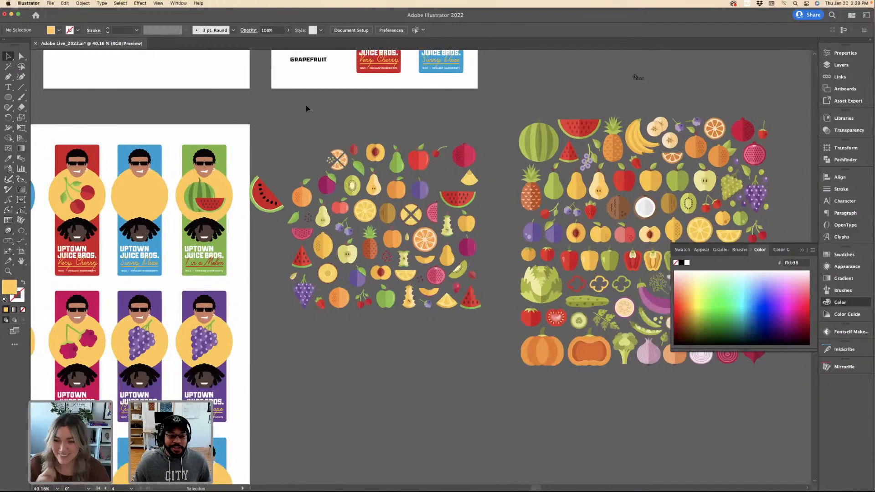
Add the line "It's lookin' grape." to the Juice Brand Names text, after a blank line below "grape & strawberry".
scroll(306, 108, down, 2)
scroll(244, 130, up, 5)
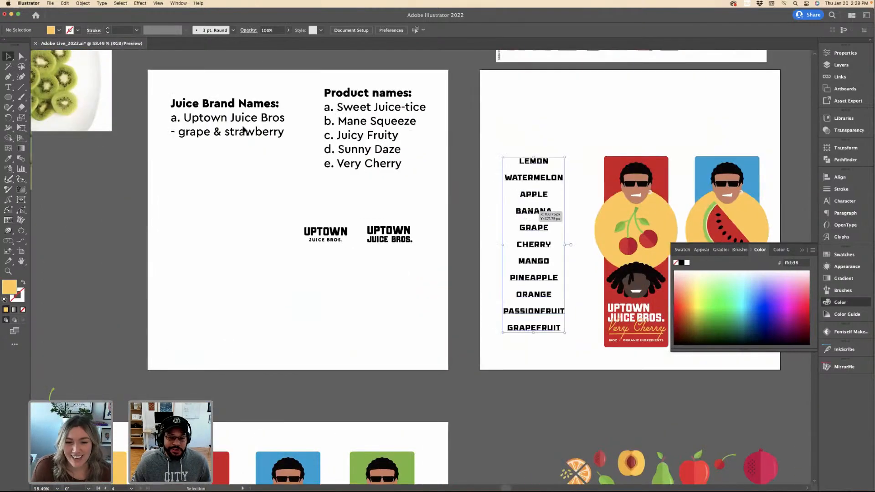
double_click(244, 131)
click(283, 131)
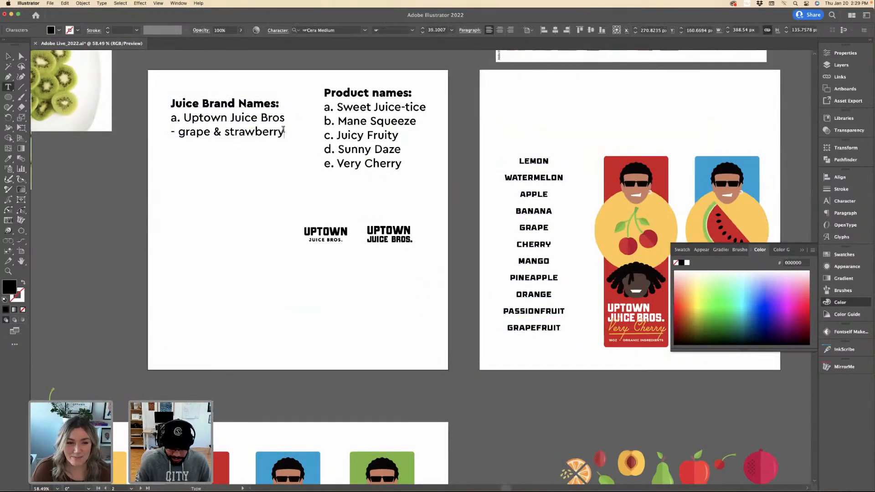
key(Return)
key(Return)
text(It')
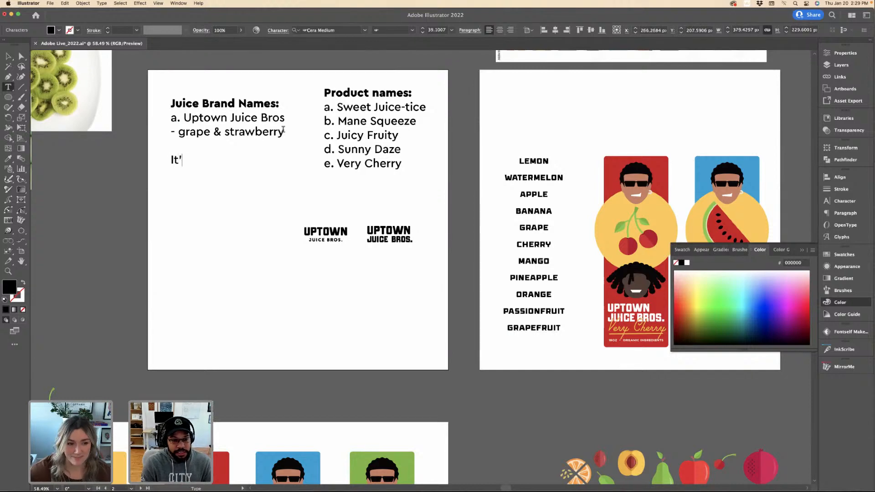
text(s looking)
key(BackSpace)
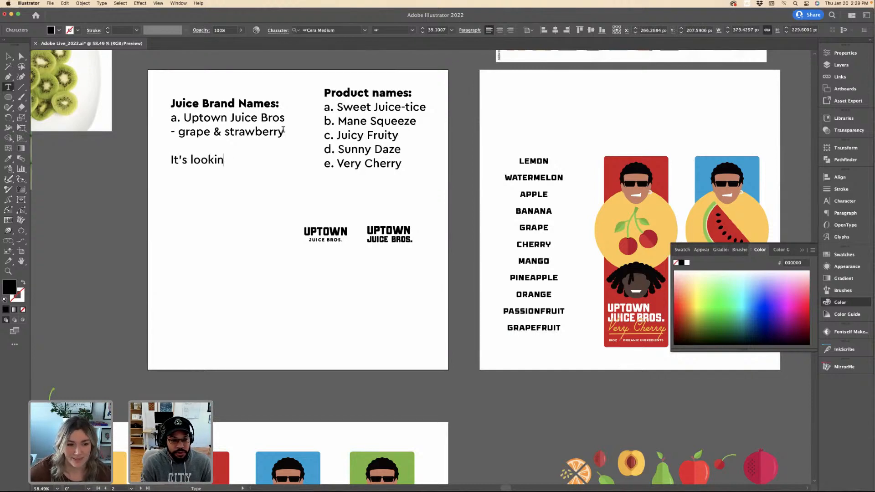
text(' g)
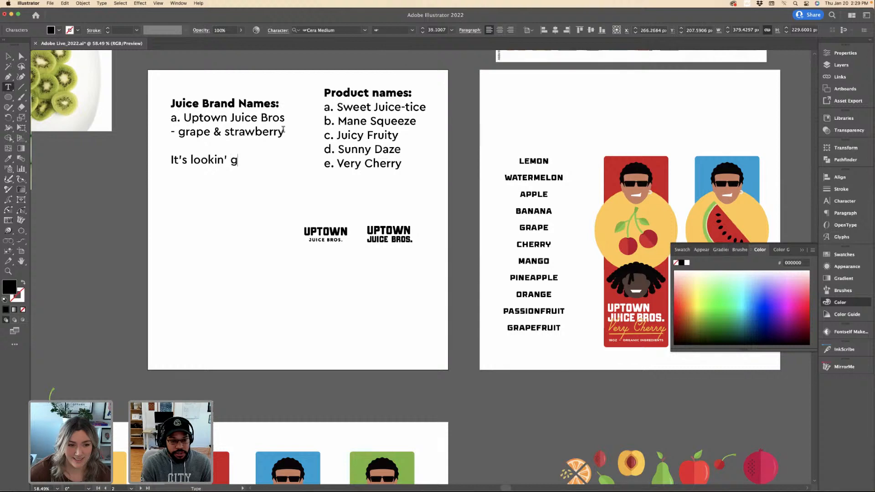
text(rape.)
key(Return)
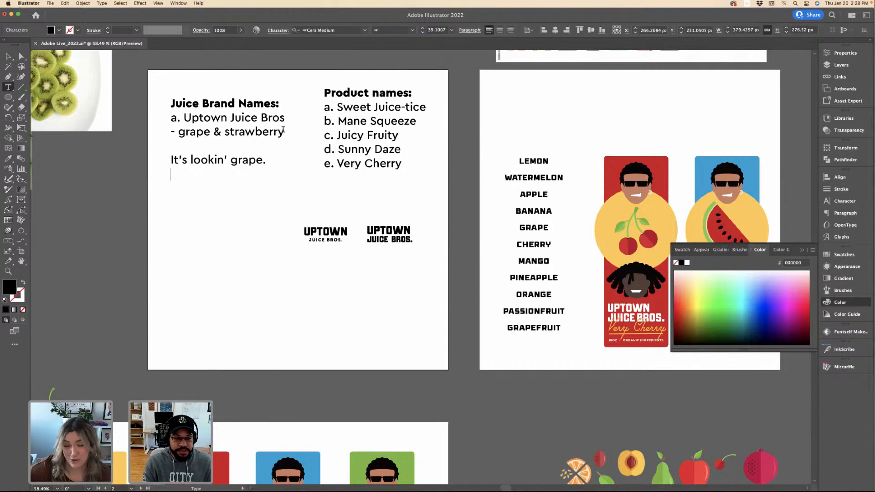
Add the name idea "LocoNut / coconut" on the line below "It's lookin' grape.".
text(LocoNut)
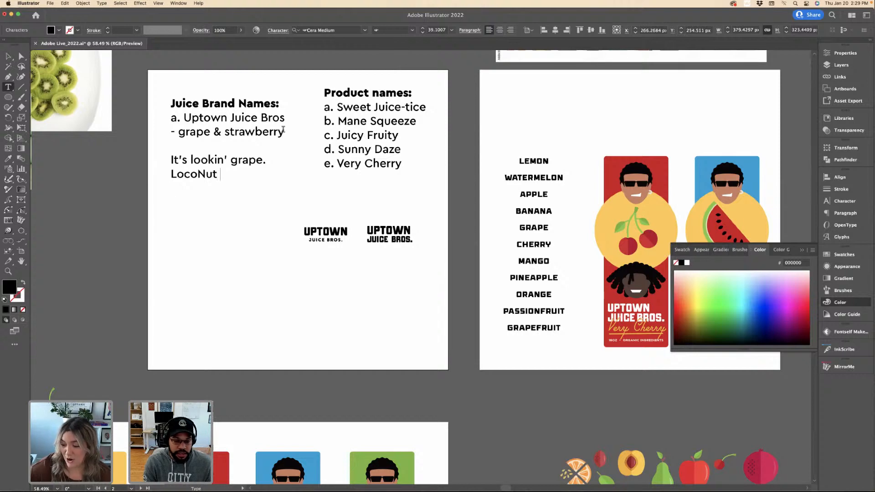
text( / conoc)
key(BackSpace)
key(BackSpace)
key(BackSpace)
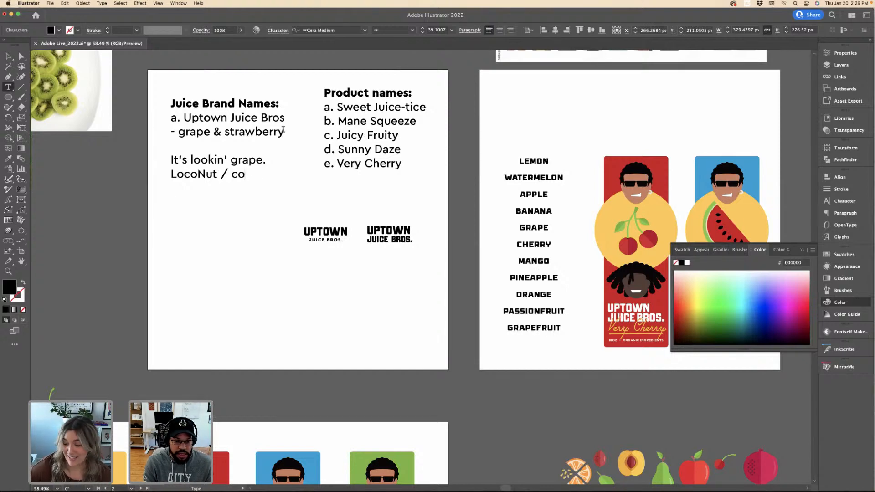
text(conut)
key(Return)
Add the name idea "Orange you glad" below the coconut line and start a new line.
text(Orange)
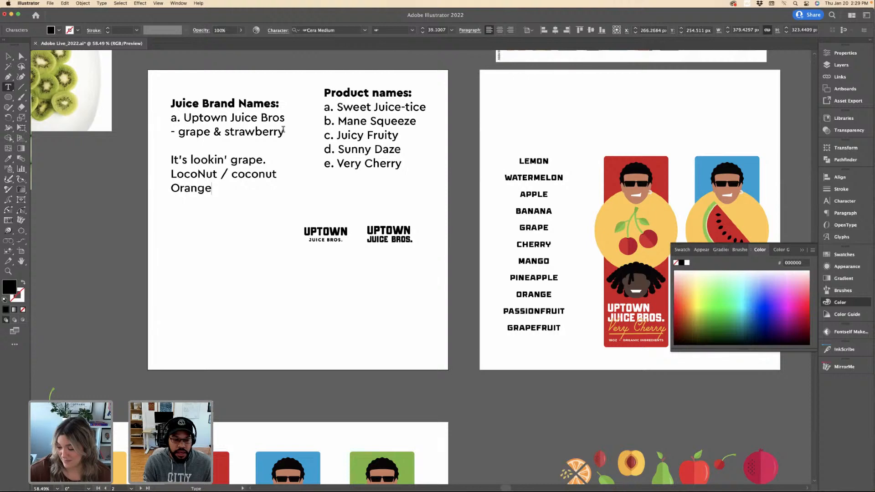
text( you glad)
key(Return)
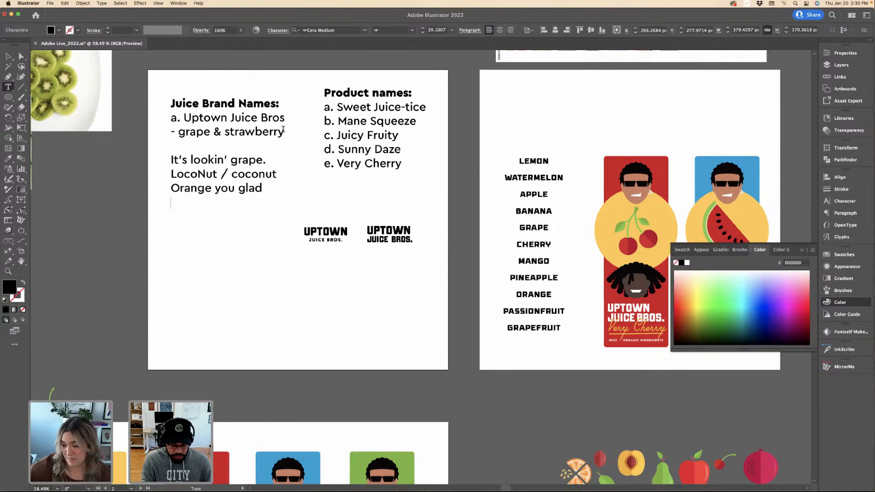
Add the name ideas "Spear Drink" and "Pam Pam" on separate lines below "Orange you glad".
text(Spear Drink)
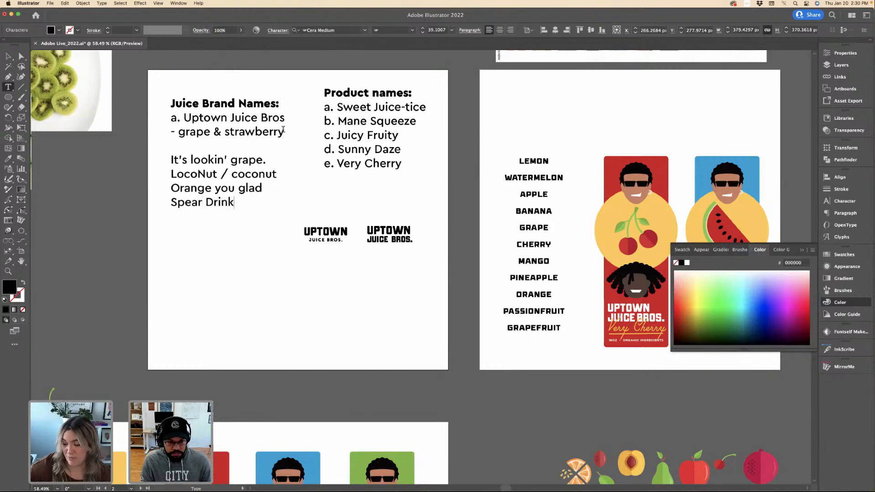
key(Return)
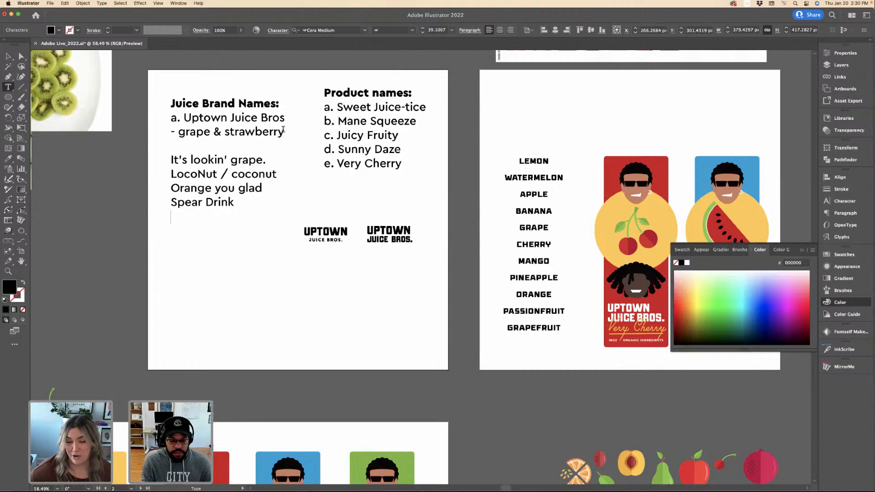
text(Pam)
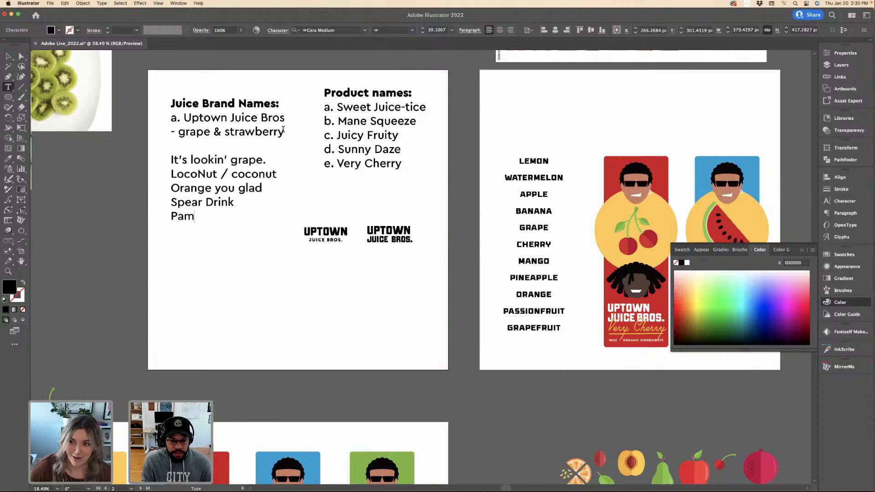
key(BackSpace)
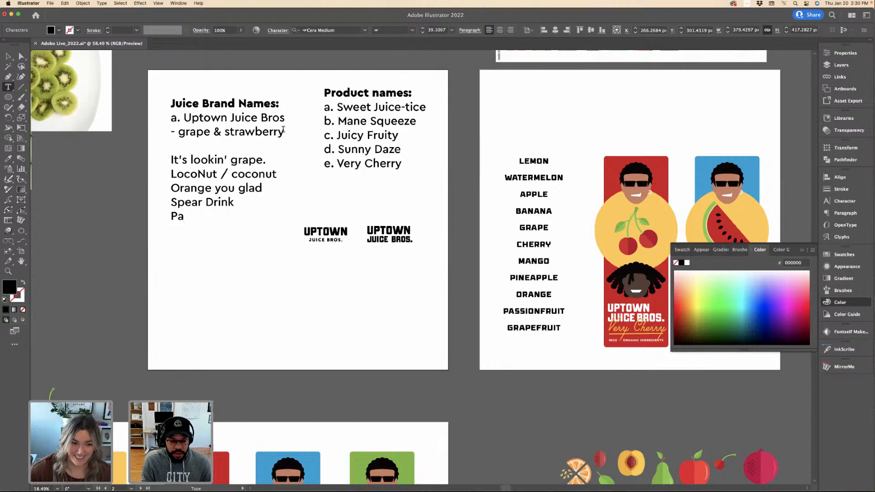
text(m)
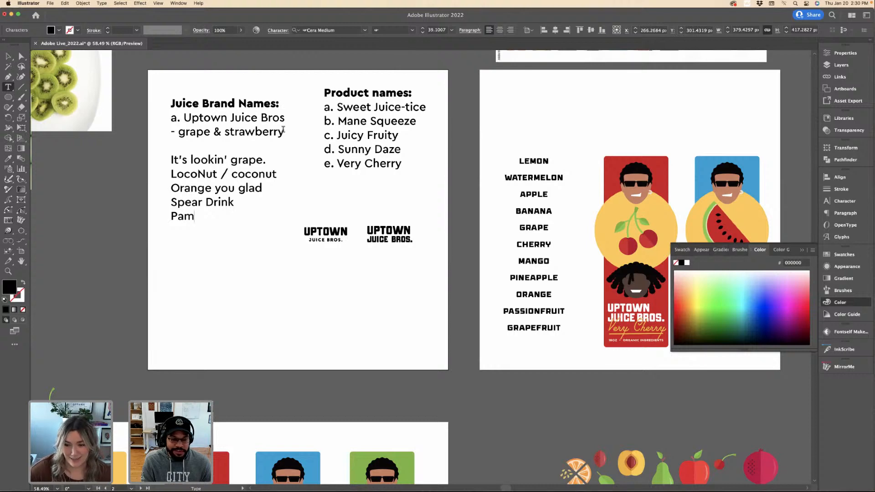
key(BackSpace)
key(BackSpace)
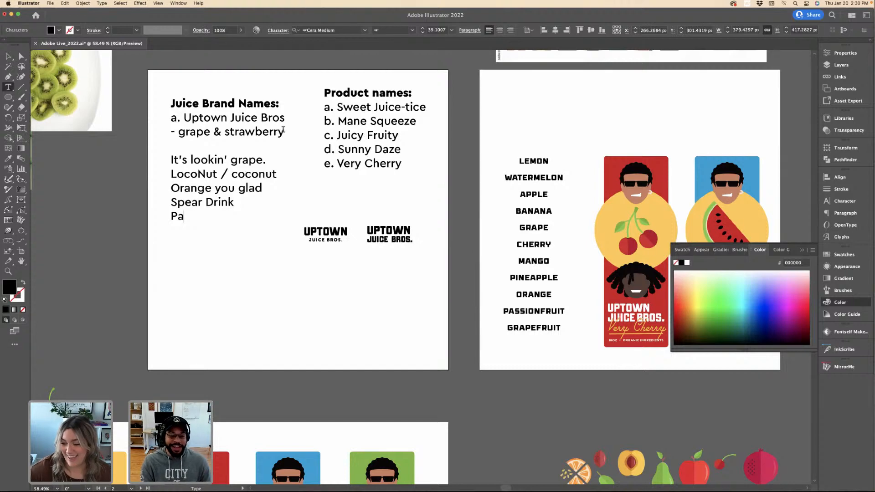
text(omegranit)
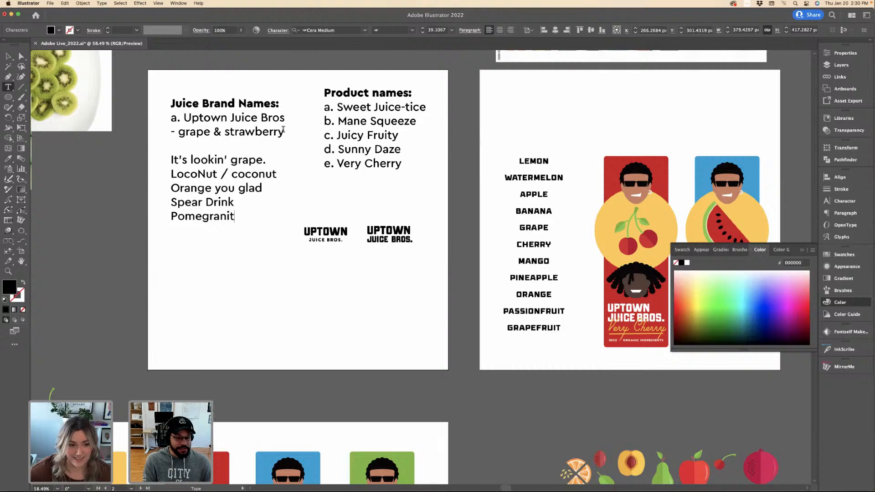
key(BackSpace)
key(BackSpace)
key(BackSpace)
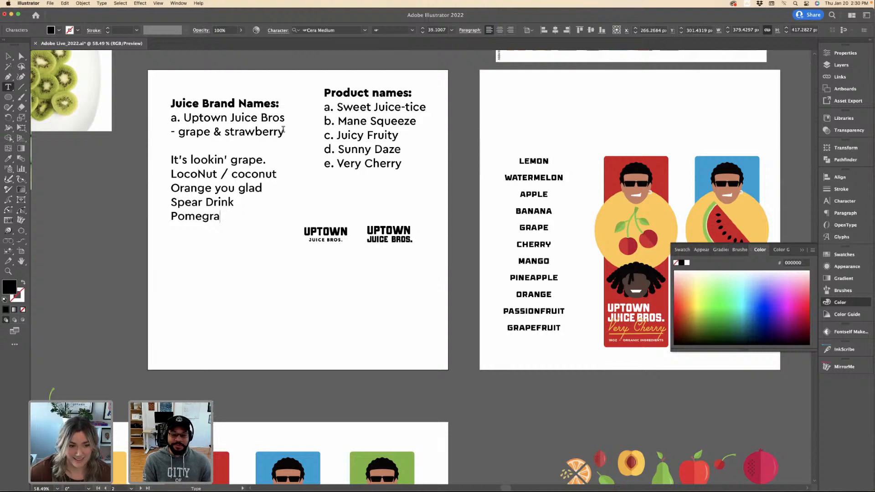
key(BackSpace)
key(BackSpace)
key(BackSpace)
key(BackSpace)
key(BackSpace)
key(BackSpace)
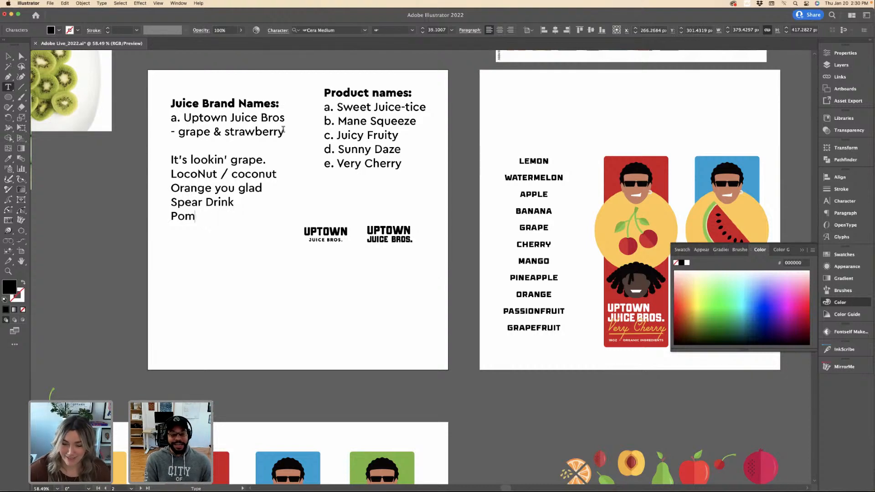
text(am Pam)
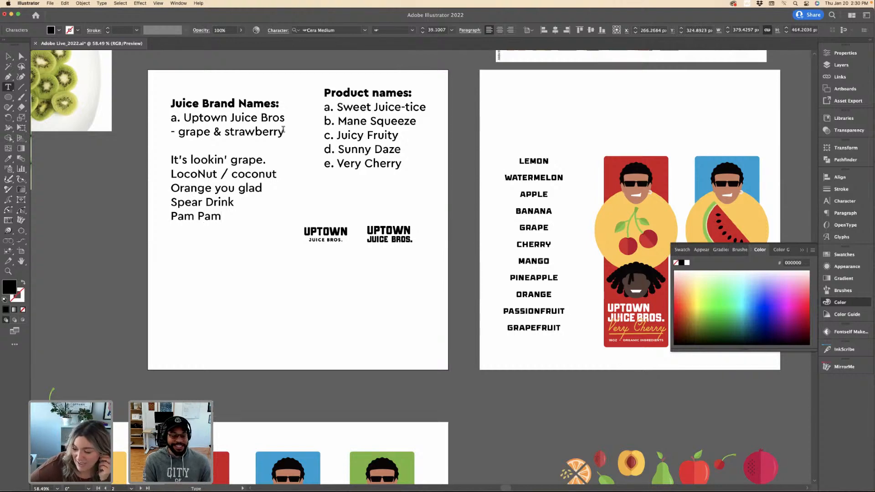
Add the line "Electric Blueberry / It's Eelctric" below "Pam Pam".
key(Return)
text(Electrib)
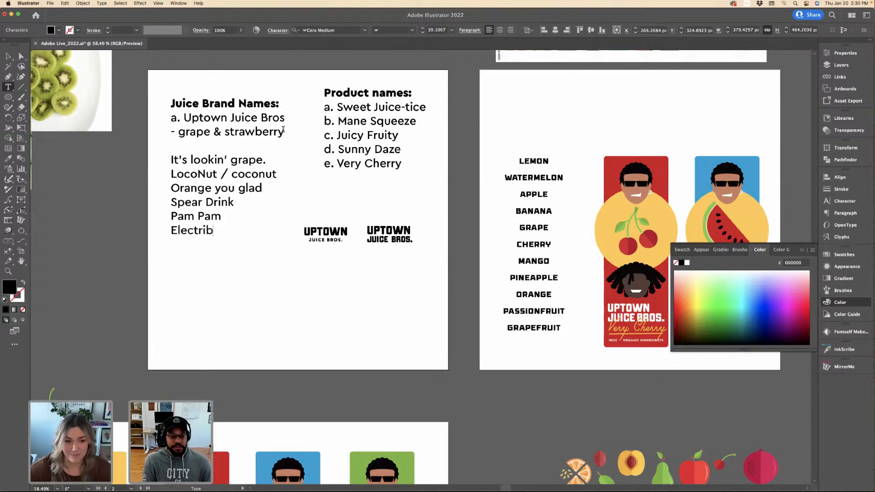
key(BackSpace)
text(c Blueberr)
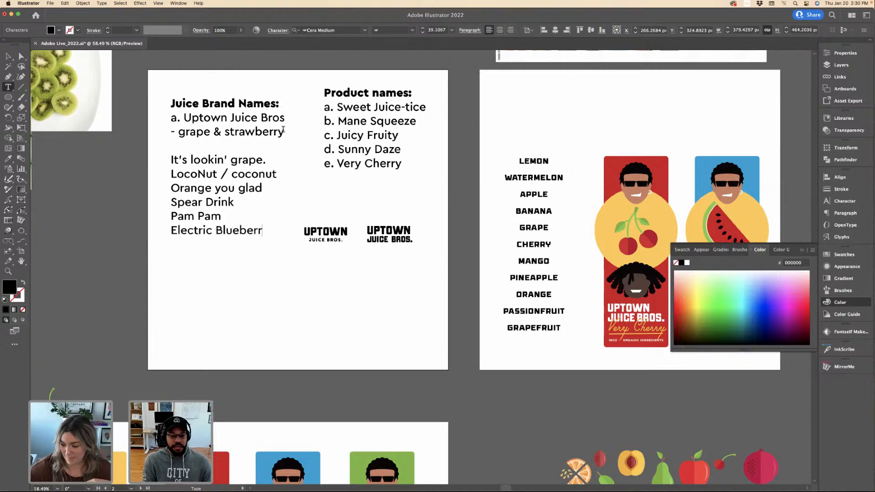
text(y)
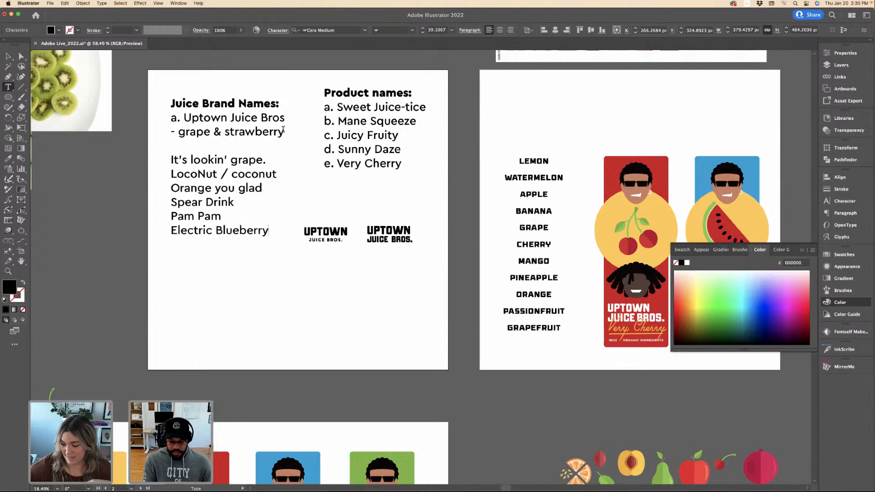
text( / It's Upt)
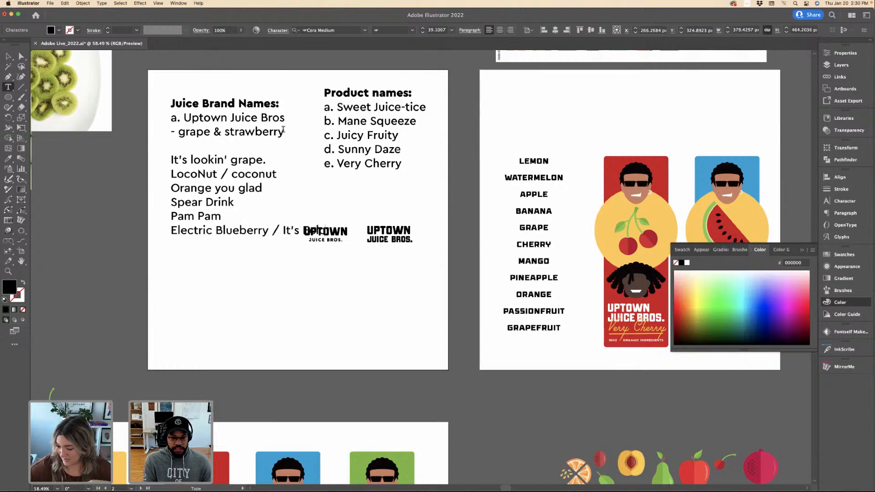
text(own)
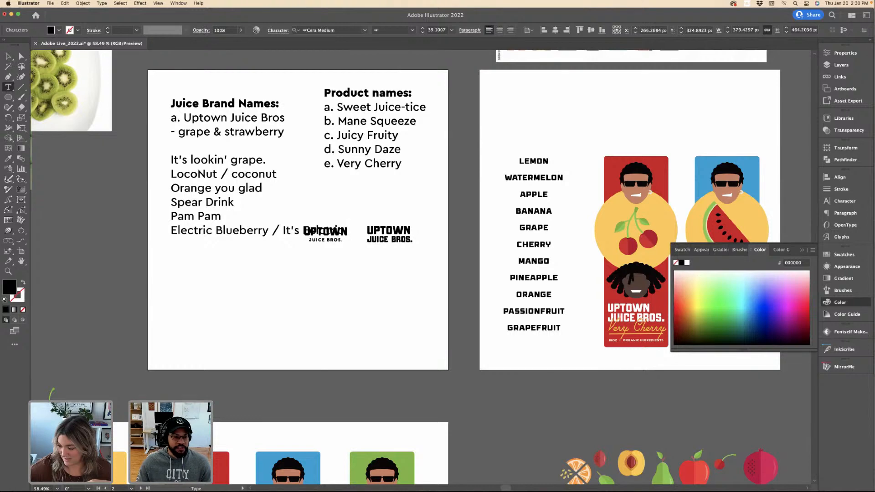
Move the Uptown Juice Bros. logo that overlaps the blueberry line to just above the other logo version.
key(Escape)
drag(341, 261, 279, 235)
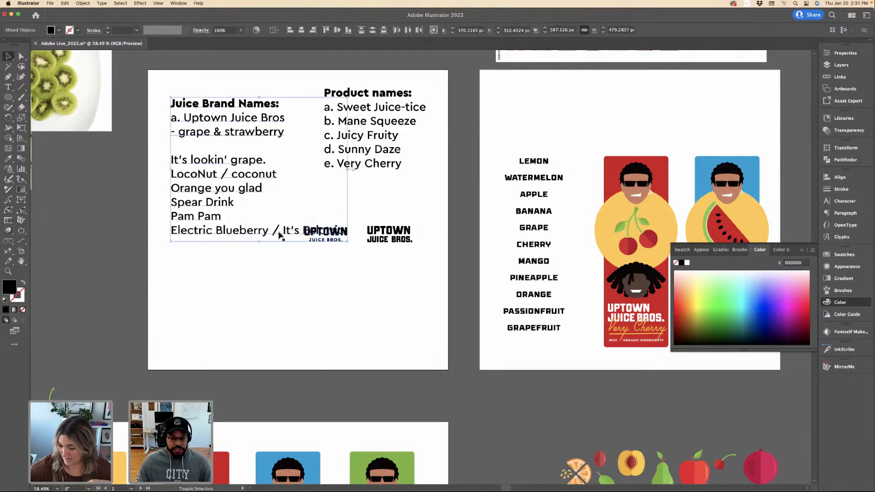
click(279, 235)
drag(331, 241, 393, 215)
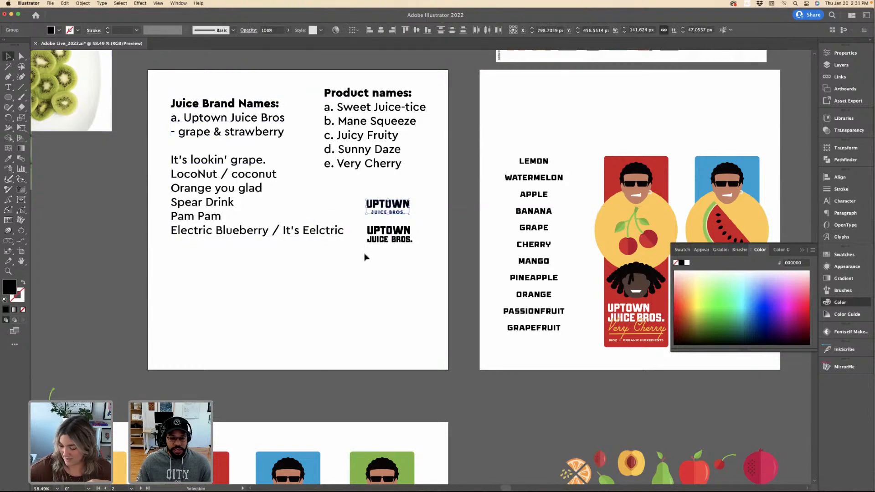
Start a new line below the Electric Blueberry idea and finish editing the text.
double_click(335, 231)
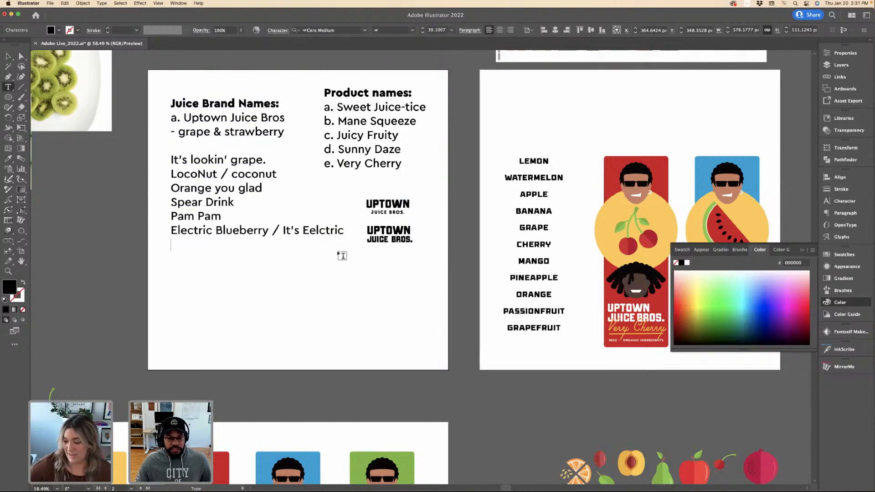
scroll(340, 253, down, 3)
scroll(341, 253, down, 5)
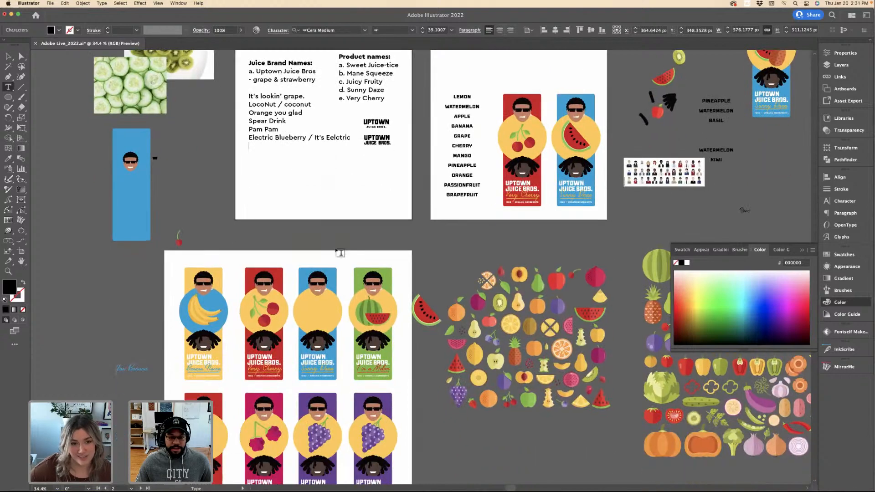
scroll(340, 251, up, 3)
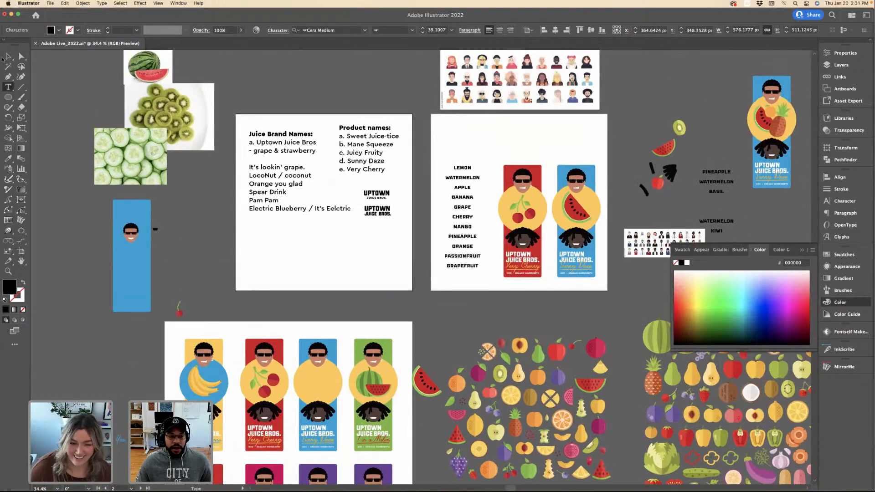
click(6, 57)
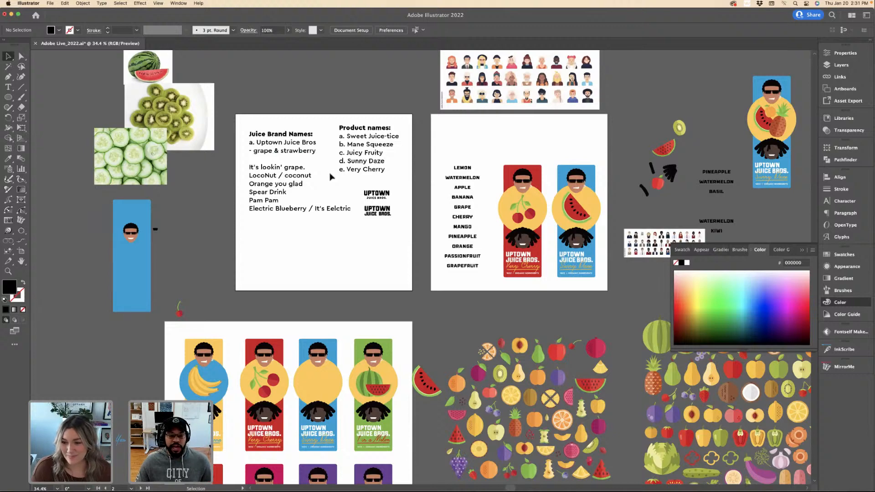
Save the document with the new name ideas.
scroll(331, 177, down, 2)
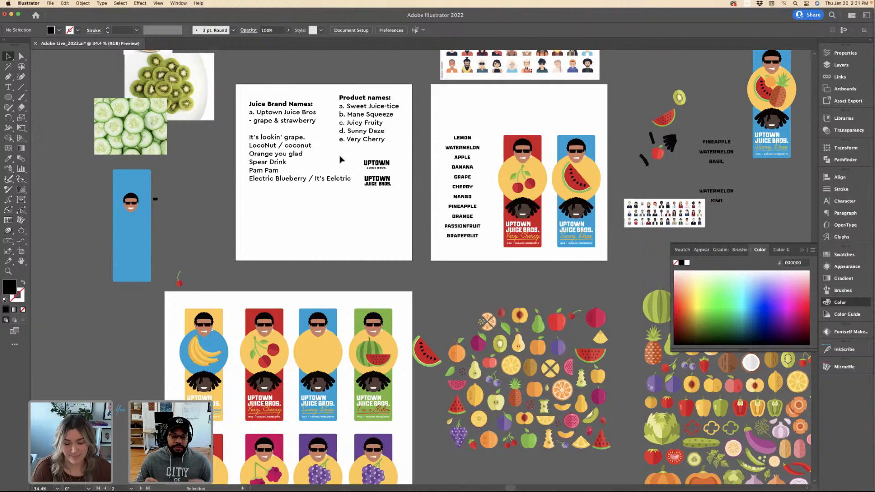
scroll(342, 160, up, 3)
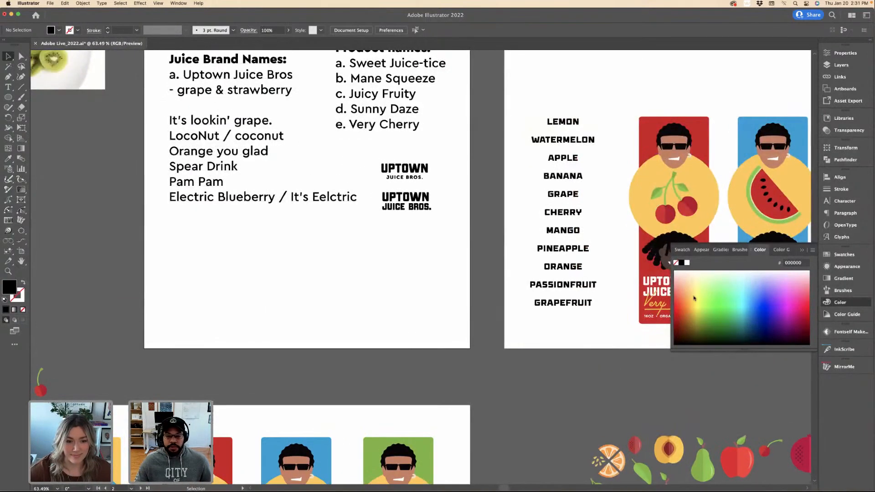
scroll(342, 230, down, 1)
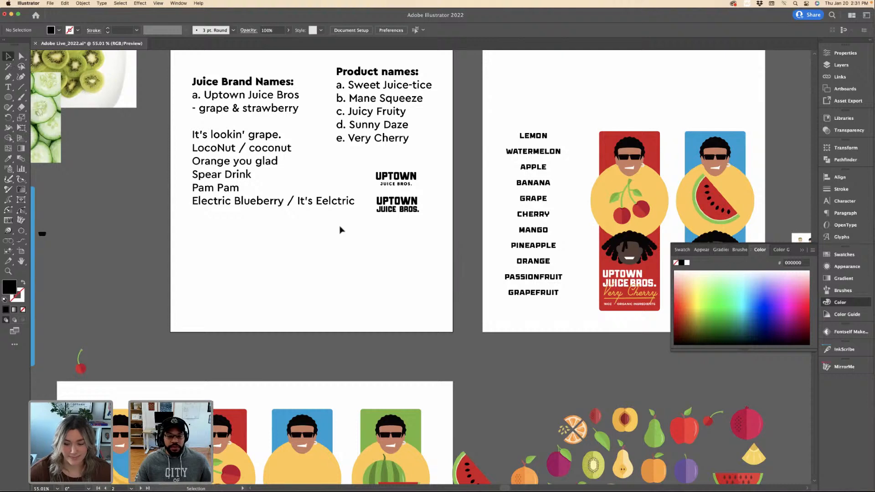
scroll(350, 248, down, 2)
scroll(328, 257, down, 3)
scroll(307, 266, down, 1)
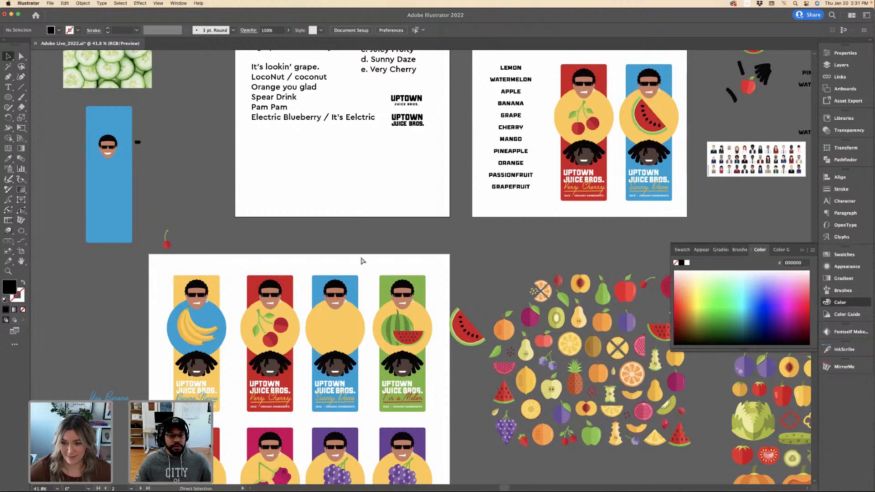
key(super+s)
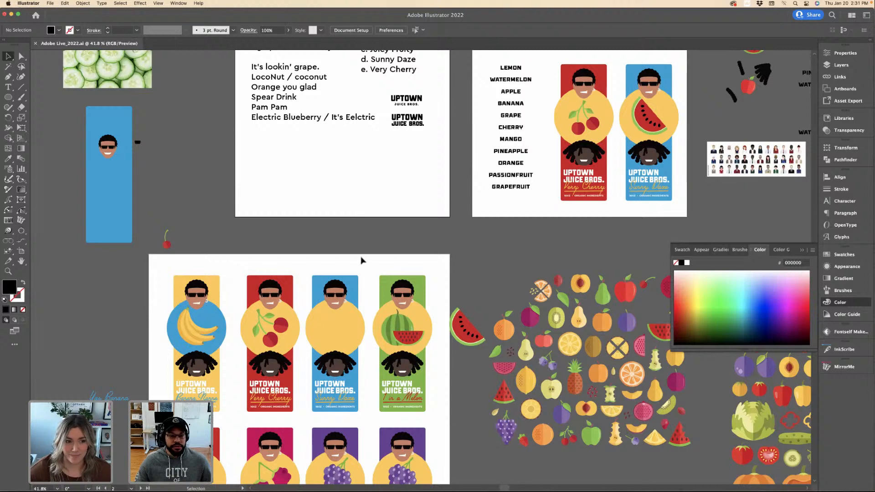
Place a copy of the green apple illustration on the yellow circle of the second label in the bottom row.
scroll(372, 261, down, 5)
scroll(372, 260, down, 7)
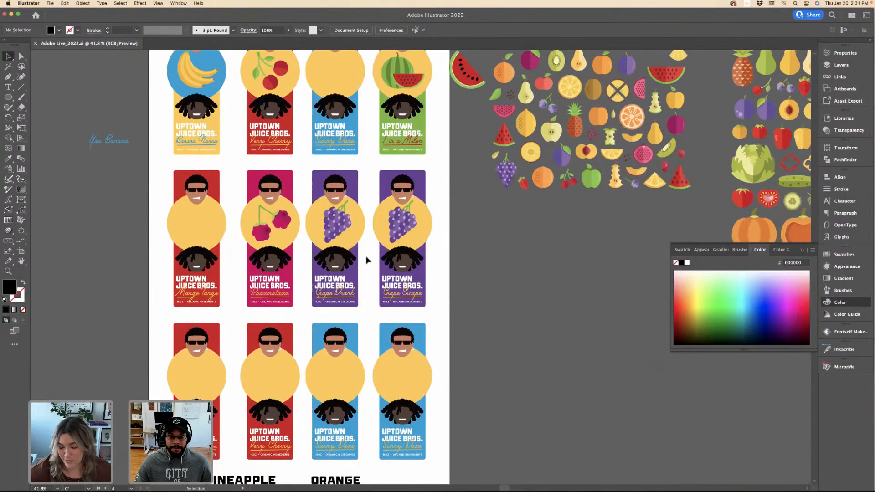
click(592, 177)
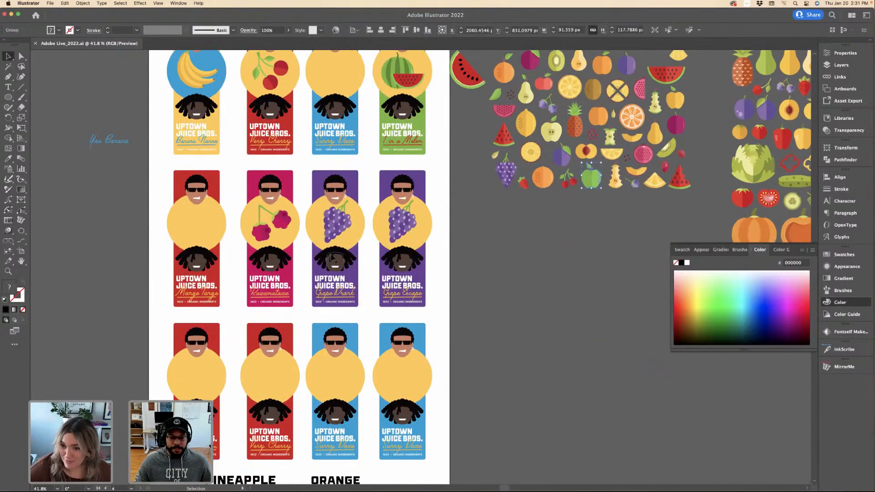
drag(279, 384, 279, 385)
Enlarge the green apple, tilt it slightly and center it within the label's yellow circle.
key(super+equal)
key(super+equal)
key(super+equal)
key(super+equal)
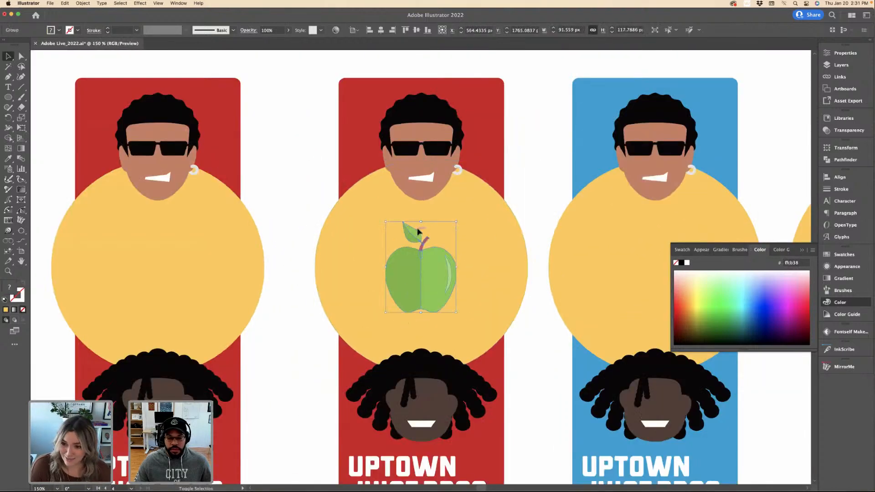
drag(421, 222, 420, 172)
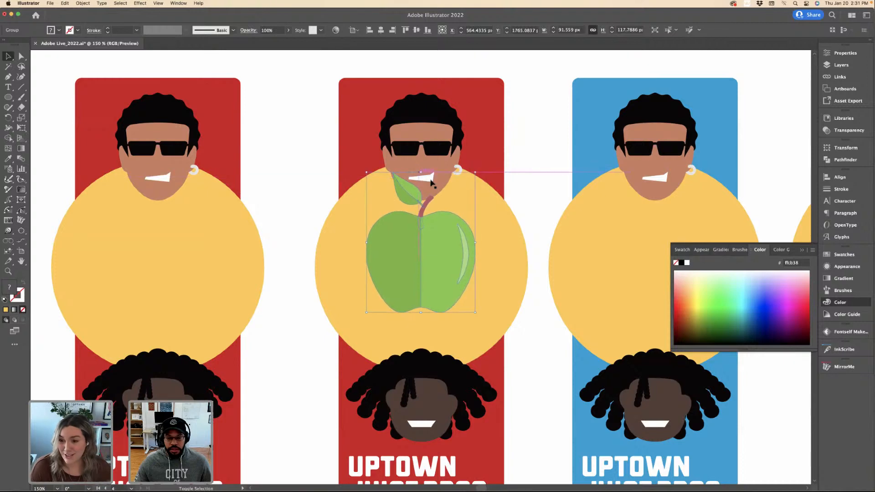
mouse_move(475, 157)
mouse_down()
mouse_move(488, 151)
mouse_move(483, 164)
mouse_up()
drag(426, 266, 420, 279)
click(530, 179)
Look through both sets of fruit and vegetable illustrations beside the label artboard for further flavors.
key(super+minus)
key(super+minus)
key(super+minus)
key(super+minus)
scroll(529, 180, right, 5)
scroll(524, 174, up, 5)
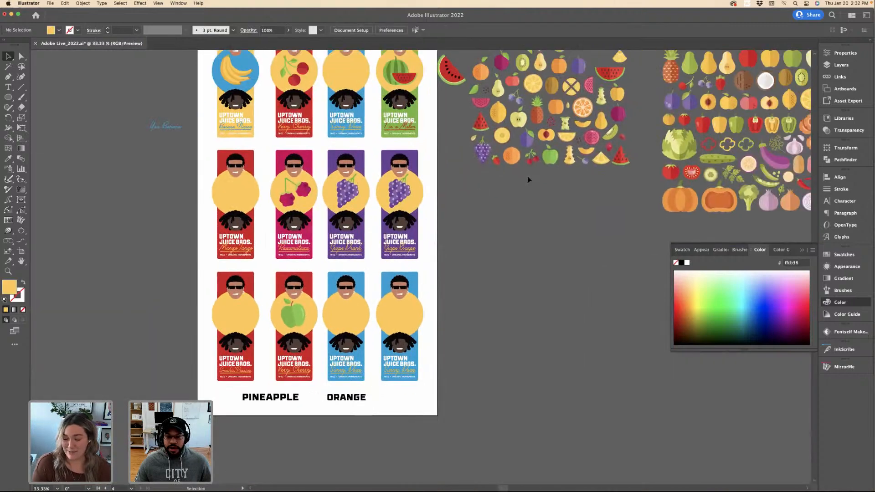
scroll(522, 178, up, 5)
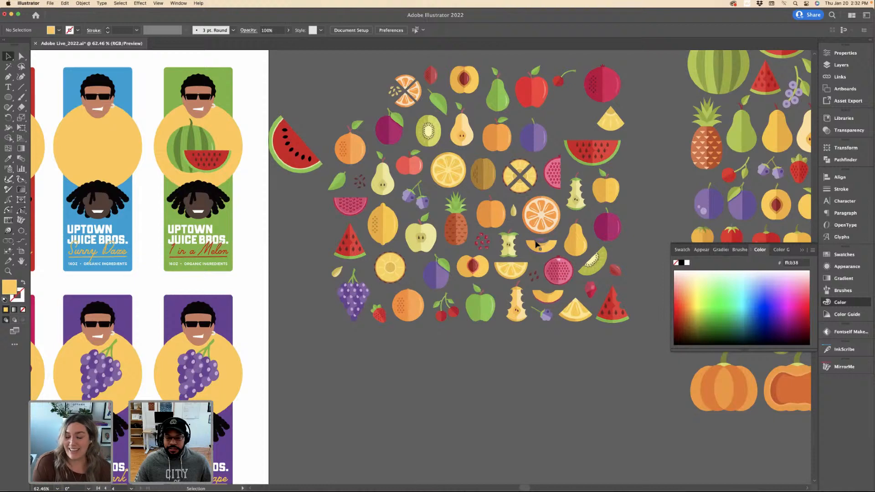
scroll(536, 244, right, 5)
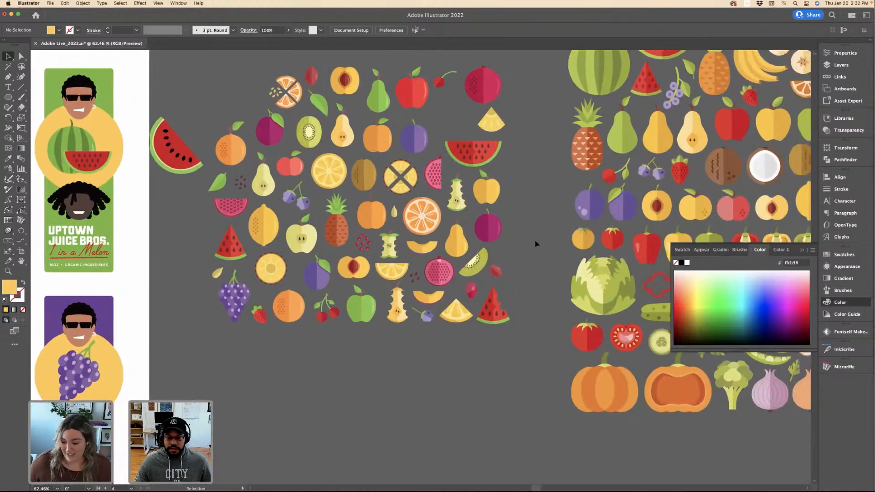
scroll(536, 243, down, 3)
scroll(537, 242, right, 5)
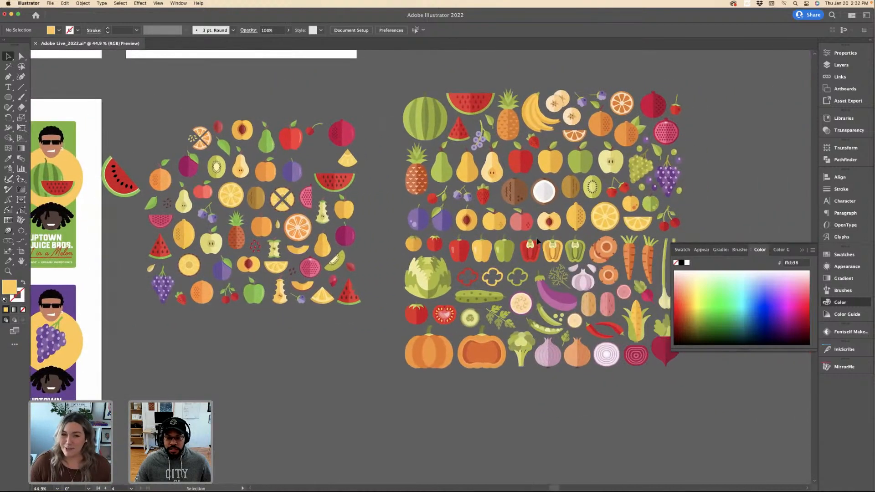
scroll(593, 219, right, 2)
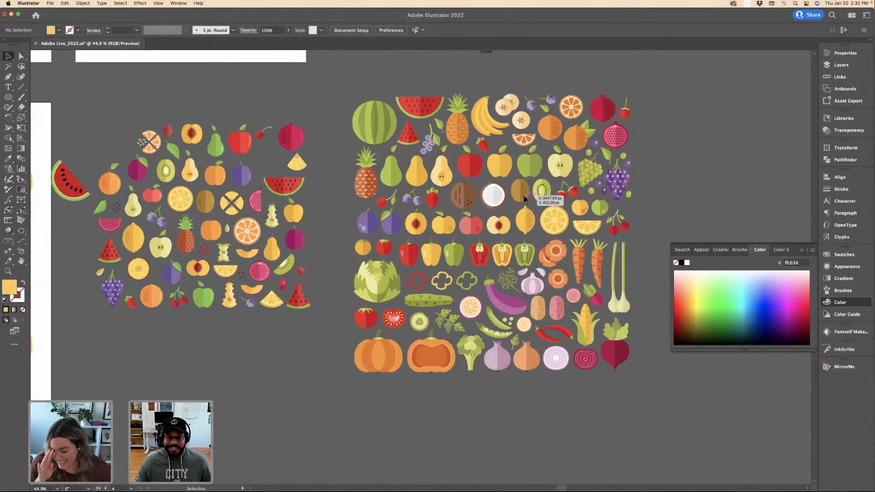
Copy the blueberry branch illustration from the larger set of fruit and vegetable artwork.
click(477, 173)
click(341, 170)
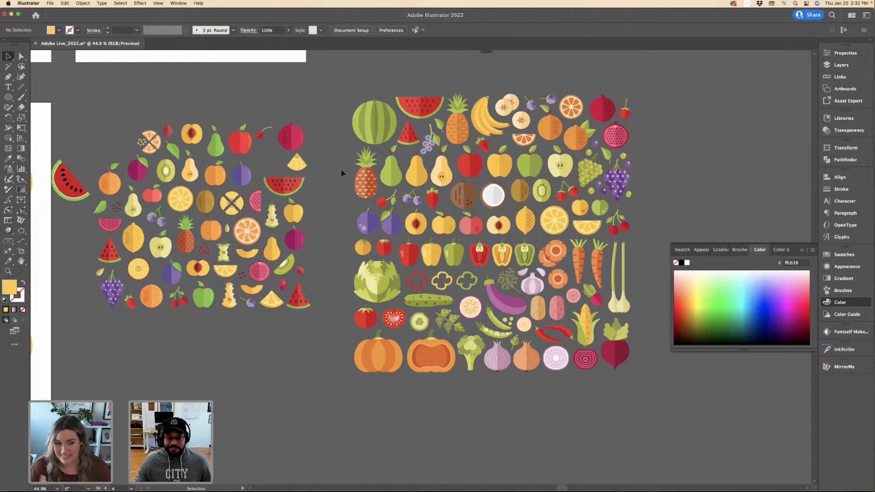
scroll(341, 170, left, 5)
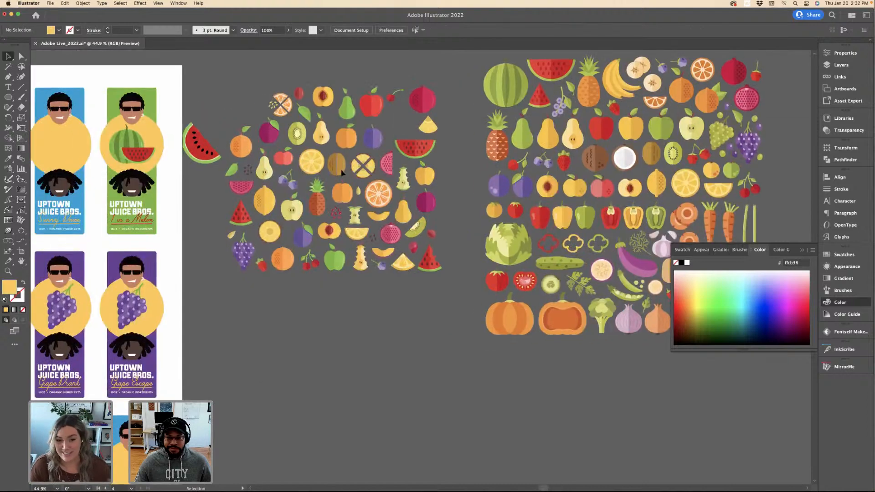
click(550, 118)
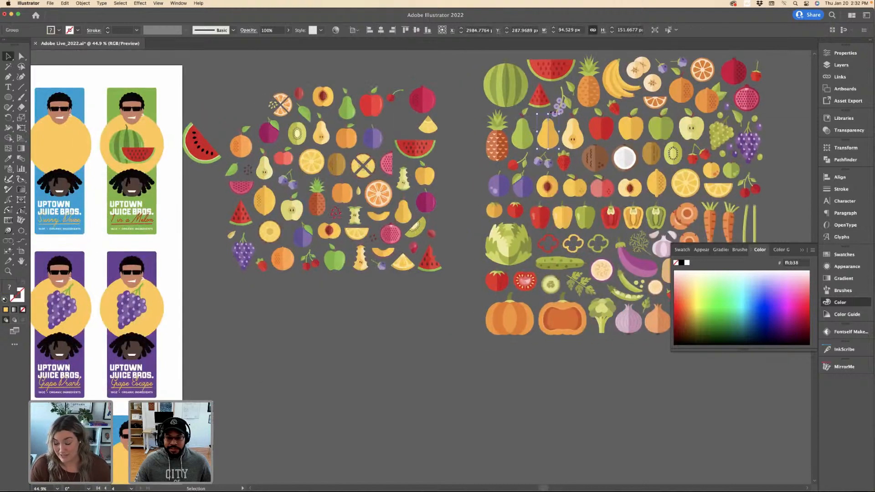
click(559, 110)
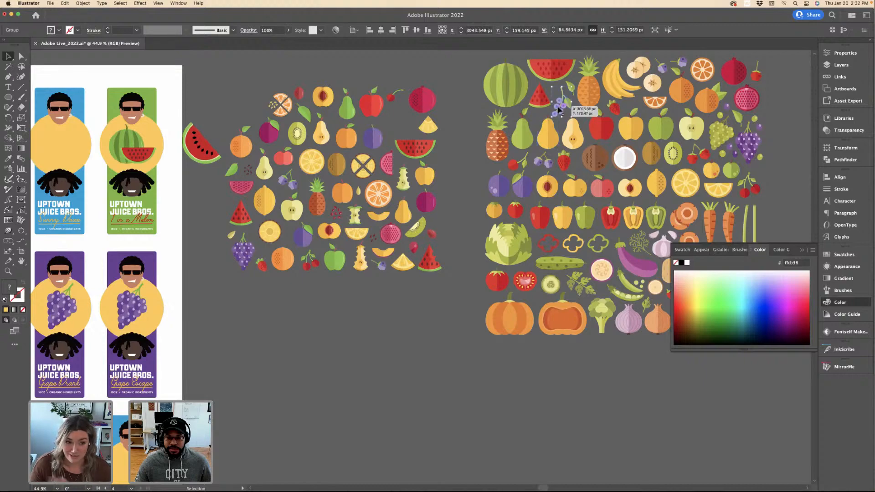
scroll(358, 339, left, 10)
scroll(359, 338, down, 4)
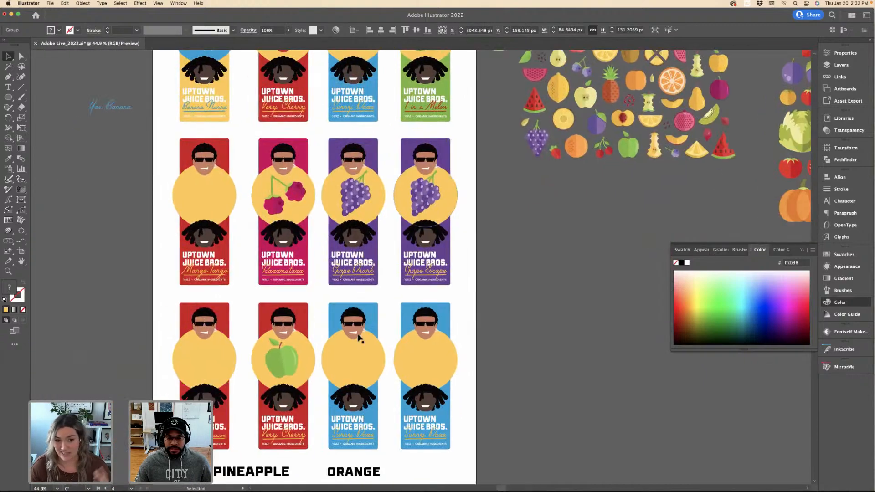
Compare the label artboard with both sets of fruit illustrations to see which labels still need fruit.
scroll(358, 340, right, 8)
scroll(358, 340, down, 4)
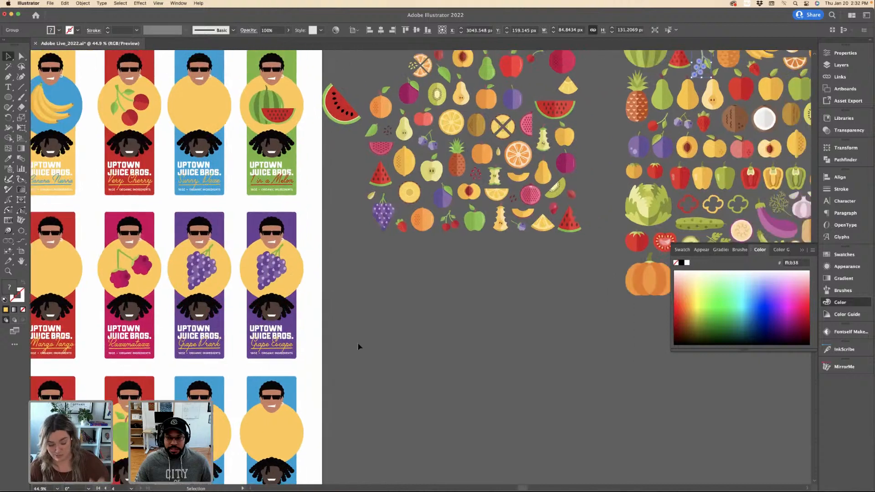
scroll(359, 347, right, 2)
scroll(358, 348, up, 1)
click(391, 328)
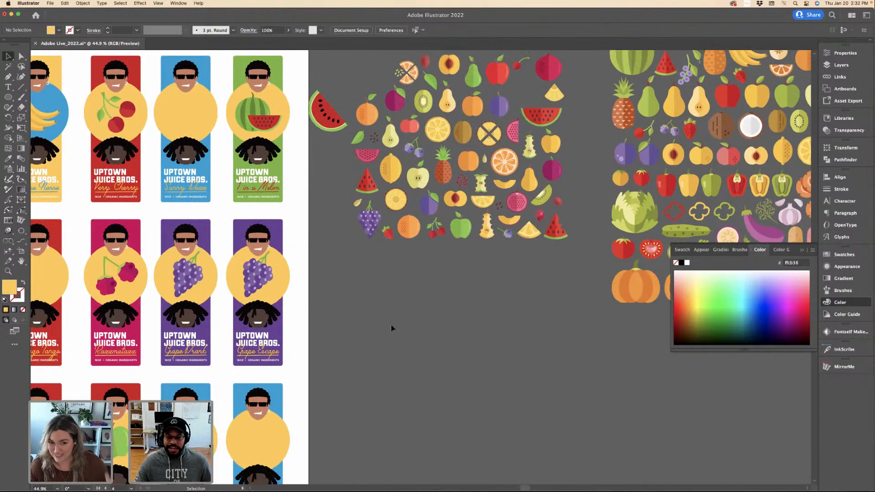
scroll(392, 329, right, 4)
scroll(391, 329, down, 1)
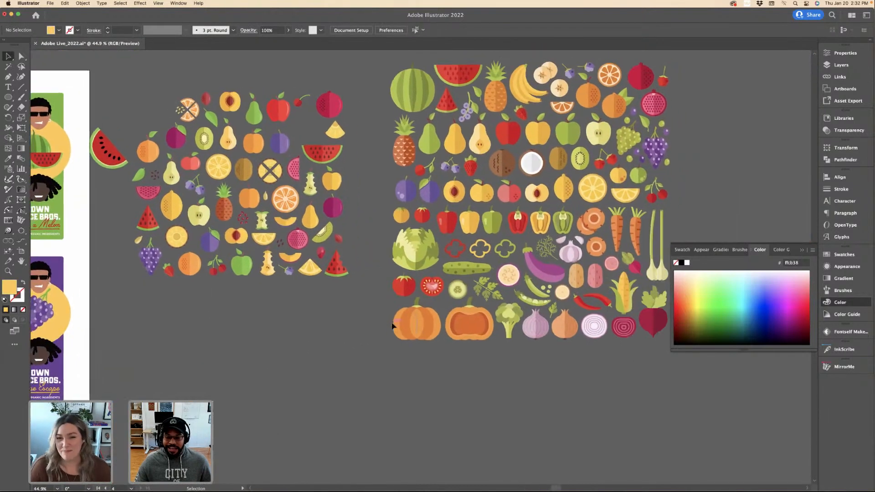
scroll(393, 326, left, 6)
scroll(393, 325, down, 3)
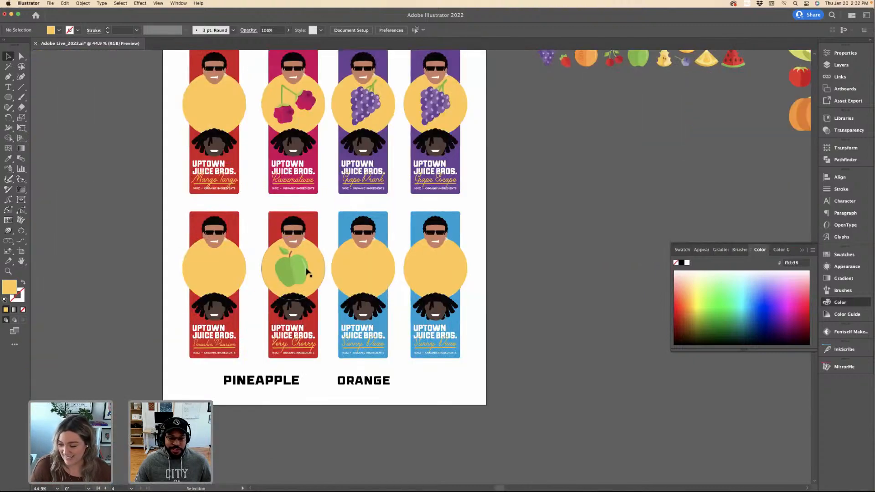
Replace the flavor name on the green apple label in the bottom row with "Green Envy".
scroll(309, 261, up, 3)
click(296, 430)
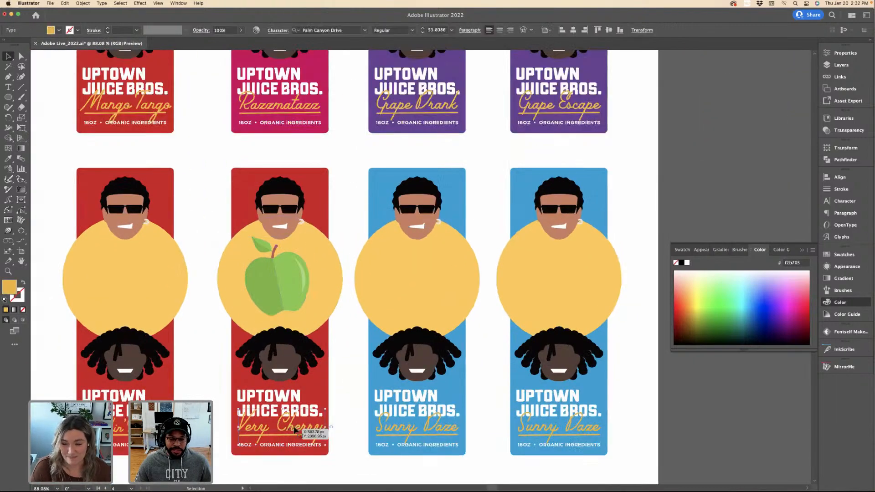
double_click(295, 430)
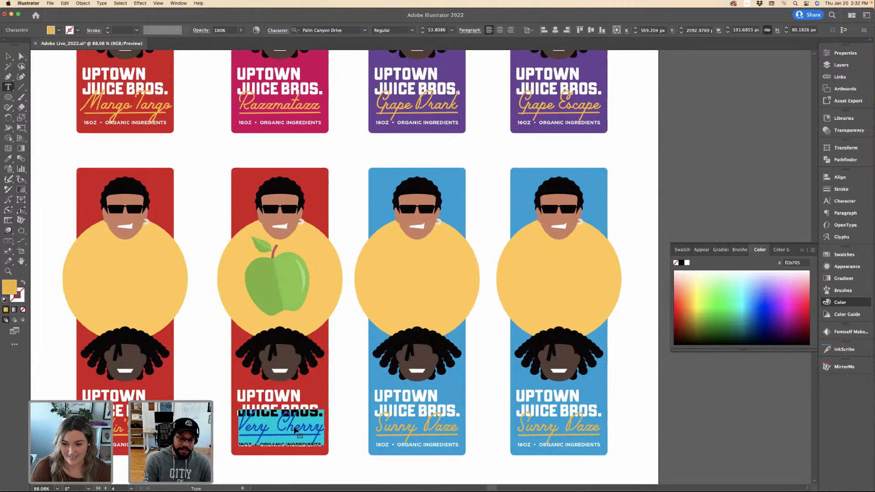
text(Green En)
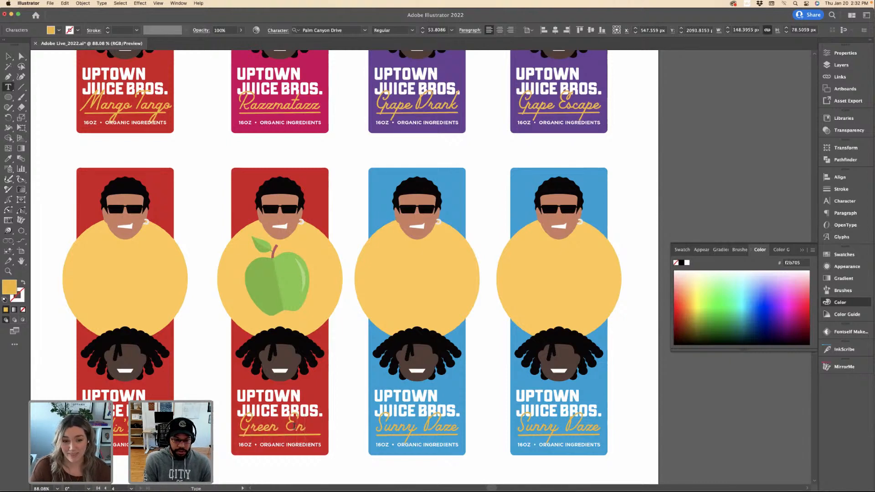
Tighten the space between the words "Green" and "Envy" in the apple label's flavor name.
key(super+equal)
key(super+equal)
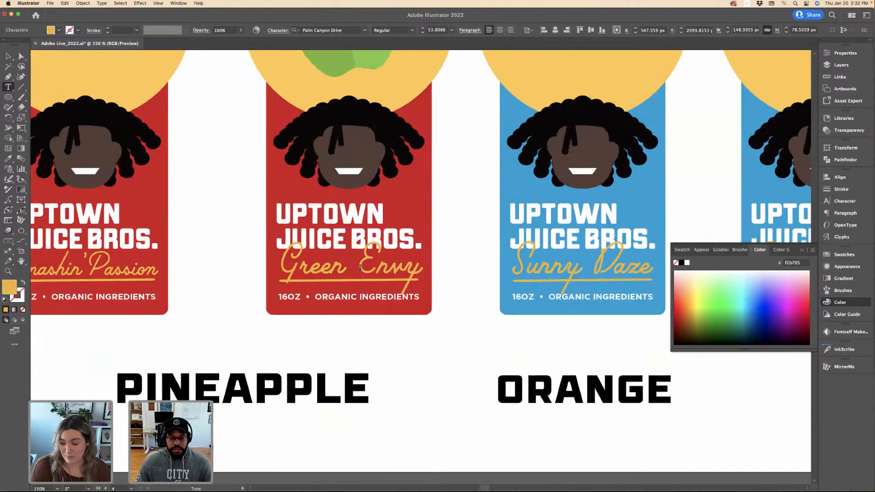
drag(360, 268, 348, 267)
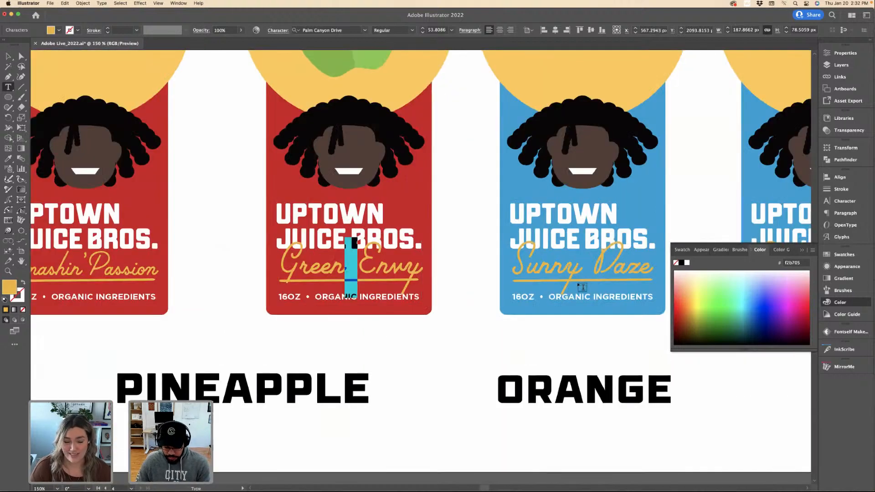
key(alt+Left)
key(alt+Left)
key(alt+Left)
click(410, 272)
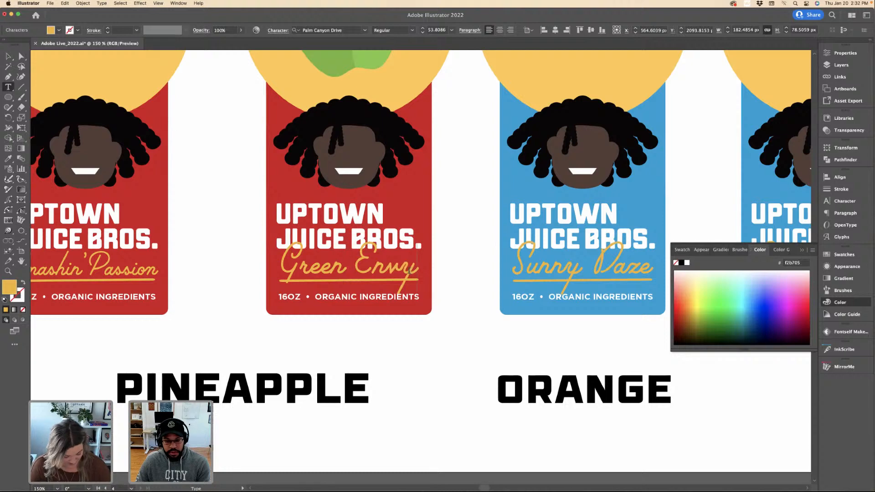
click(6, 57)
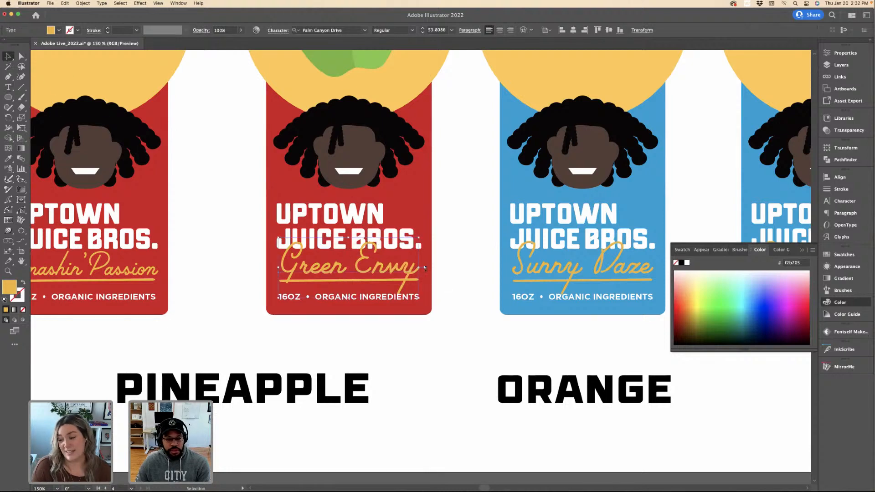
click(455, 236)
Recolor the background rectangle of the Green Envy label with the darker green sampled from the apple.
key(super+minus)
key(super+minus)
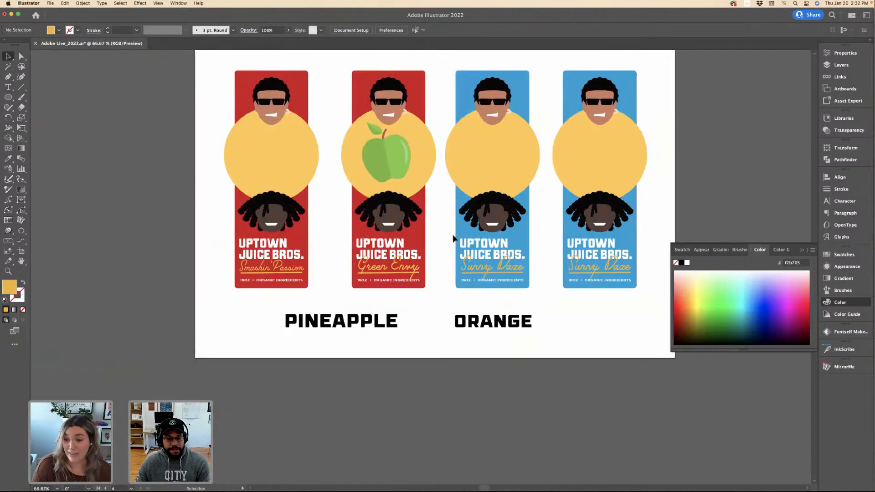
scroll(451, 228, up, 1)
click(429, 203)
key(super+plus)
click(467, 168)
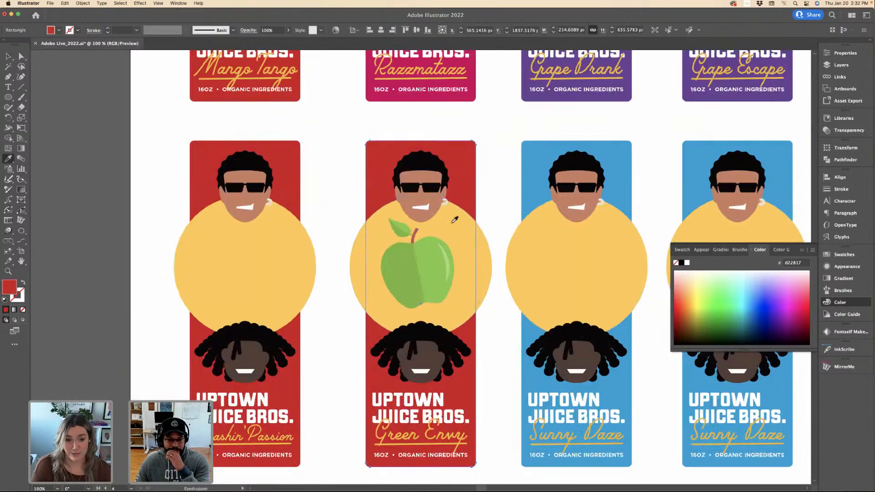
key(i)
click(435, 249)
click(394, 257)
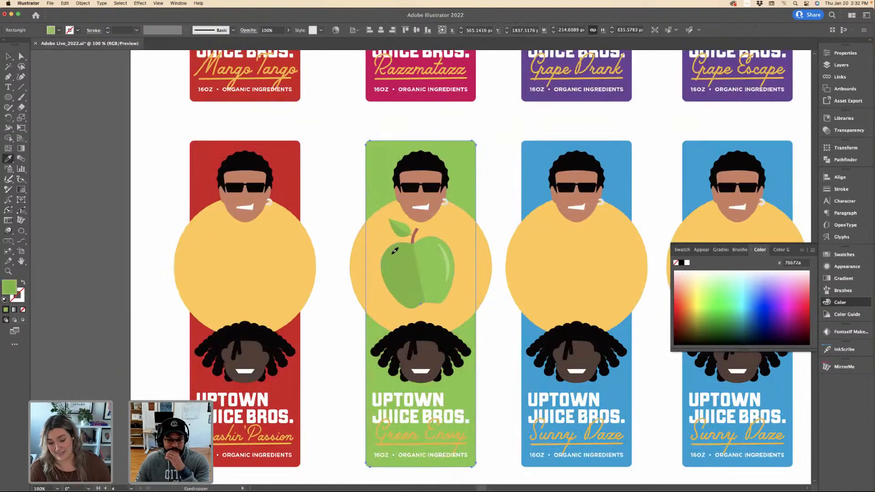
Try the neighboring label's blue on the circle behind the green apple, and undo the color change.
key(a)
click(347, 211)
click(371, 237)
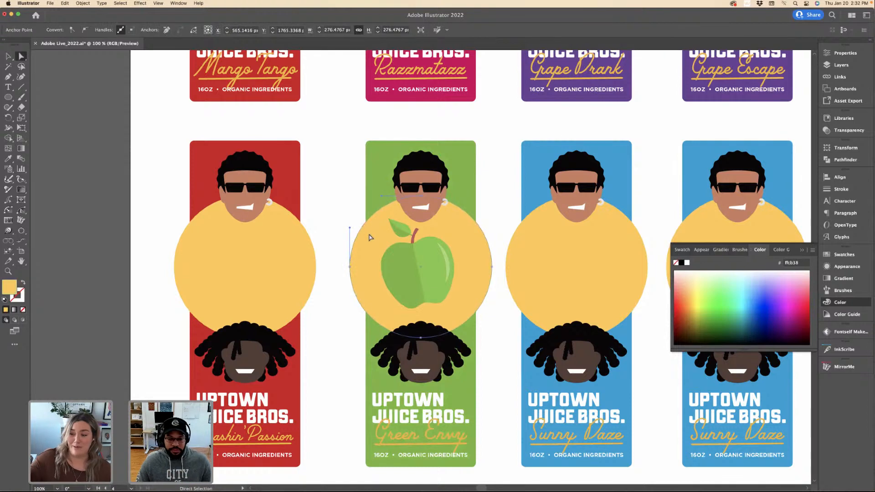
click(533, 197)
key(a)
click(500, 196)
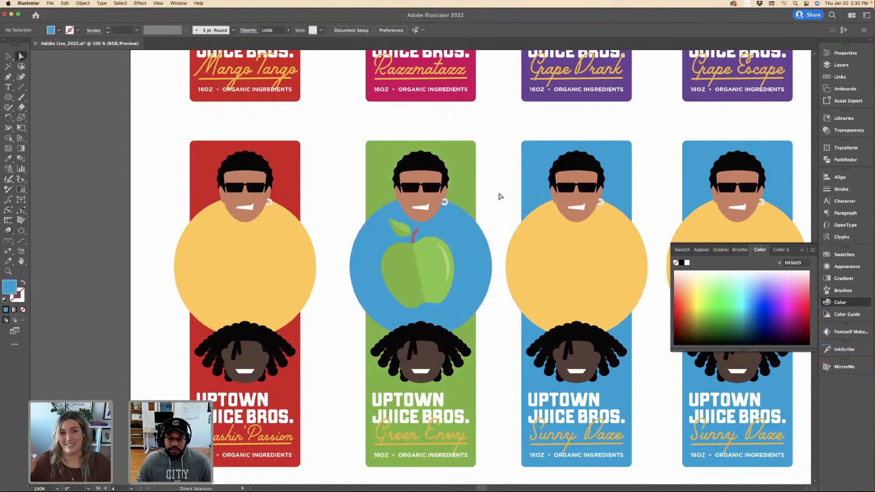
key(super+z)
Review the bottom row of labels and the brand and product name ideas on the notes artboard.
scroll(497, 195, down, 5)
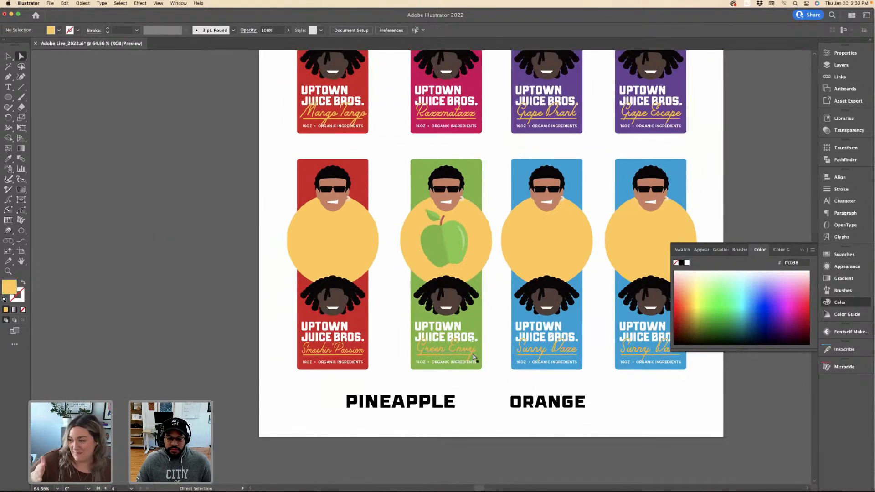
scroll(460, 347, right, 2)
scroll(415, 299, up, 3)
scroll(478, 260, down, 4)
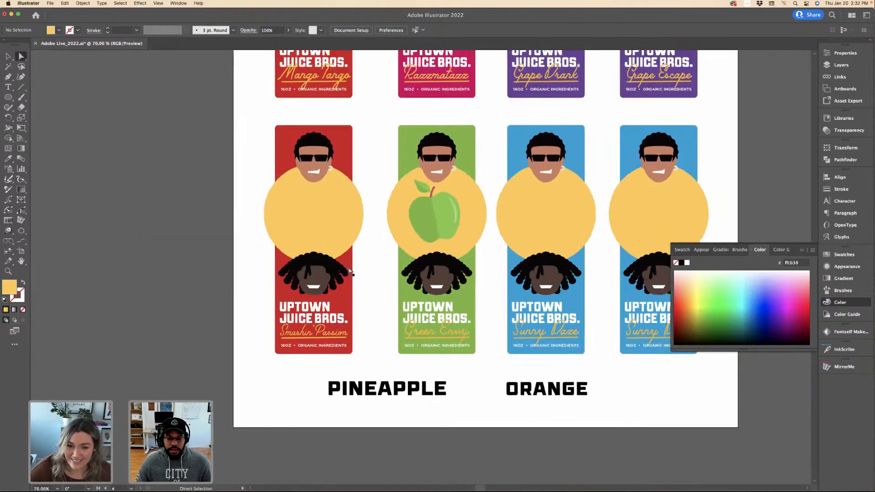
scroll(376, 270, down, 2)
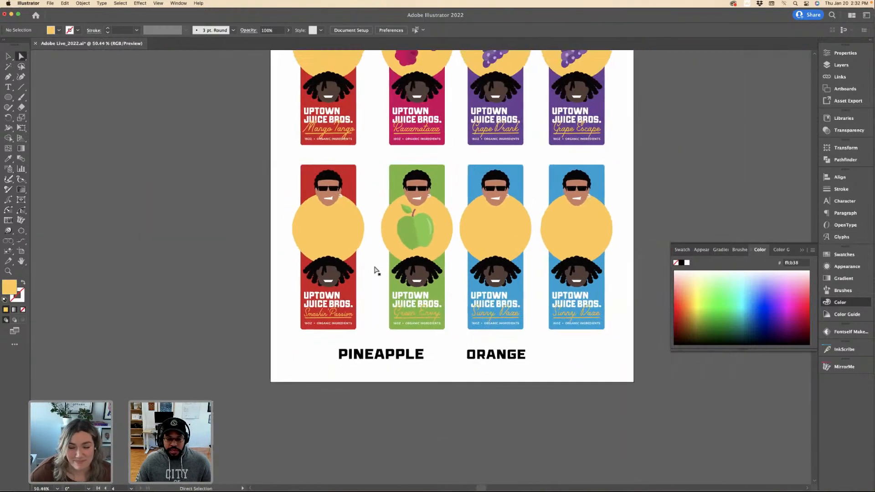
scroll(387, 237, right, 3)
scroll(306, 258, up, 2)
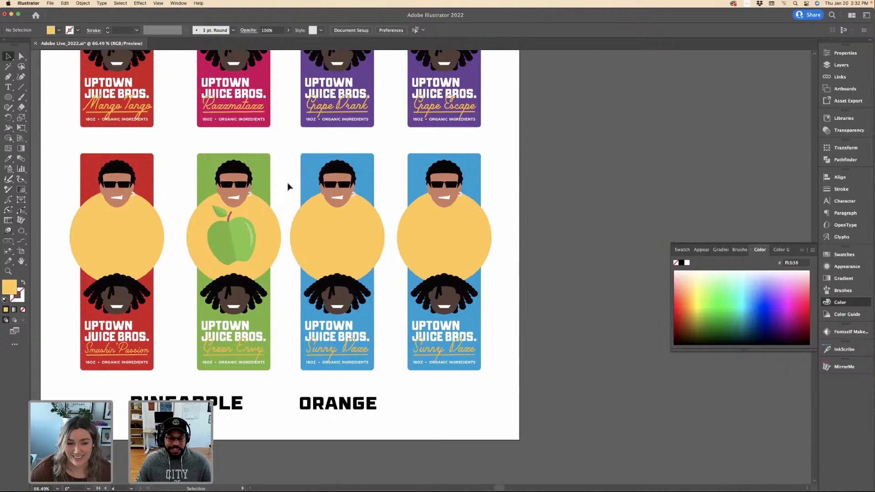
scroll(288, 186, down, 5)
scroll(289, 186, up, 4)
scroll(335, 187, up, 1)
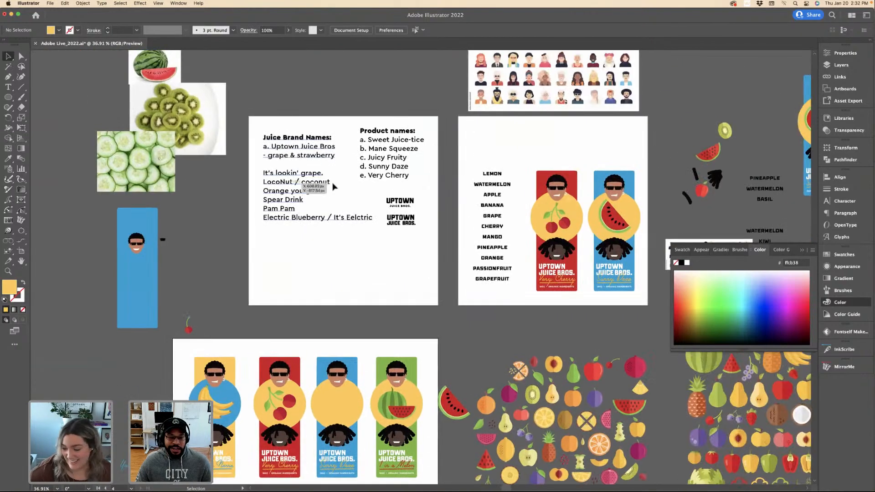
scroll(335, 186, up, 2)
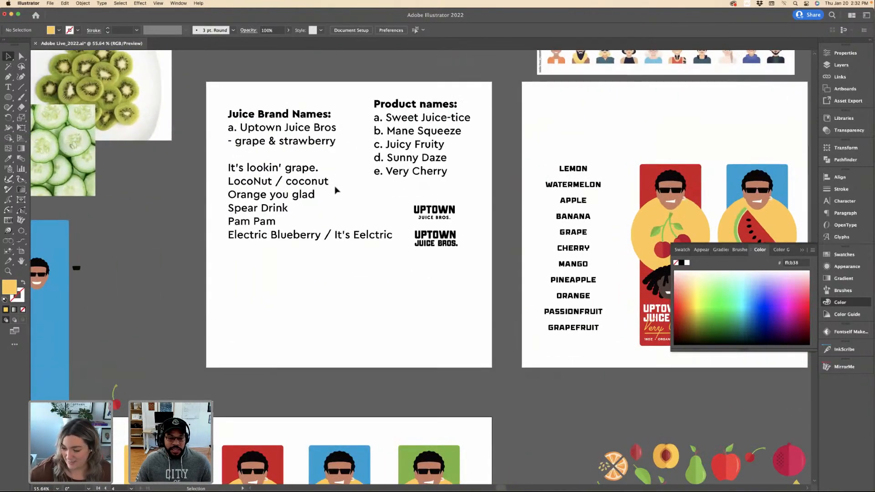
scroll(337, 190, down, 3)
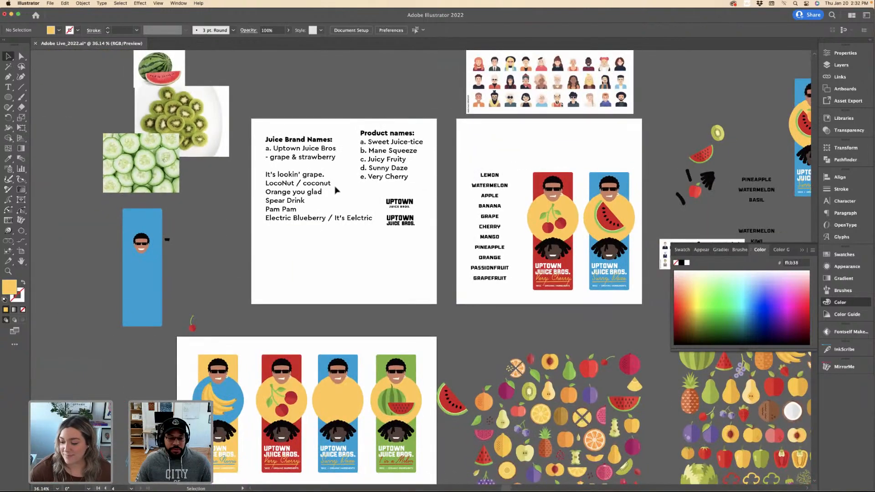
Paste the blueberry branch onto the yellow circle of the third label in the bottom row.
scroll(336, 190, down, 10)
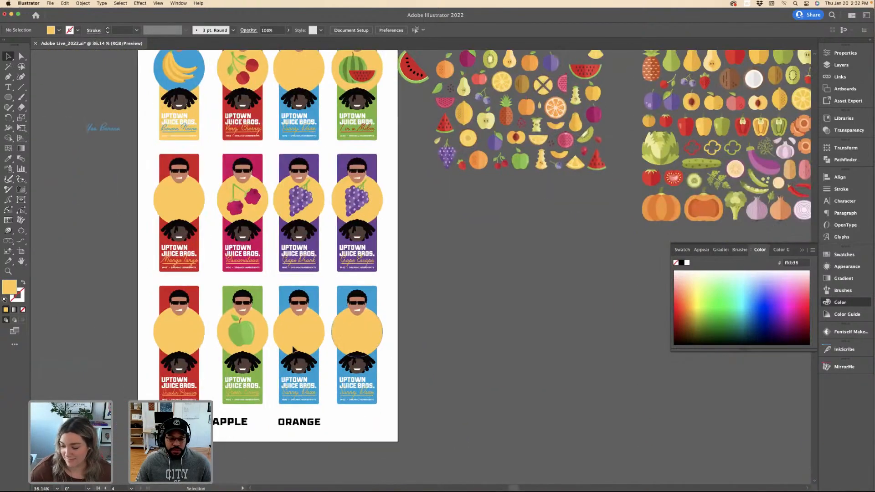
click(294, 349)
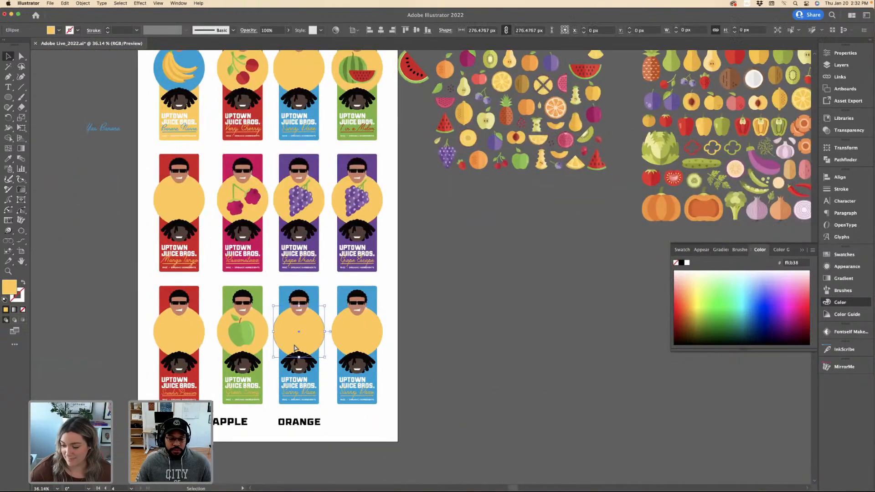
key(super+equal)
key(super+equal)
key(super+equal)
key(super+equal)
key(super+v)
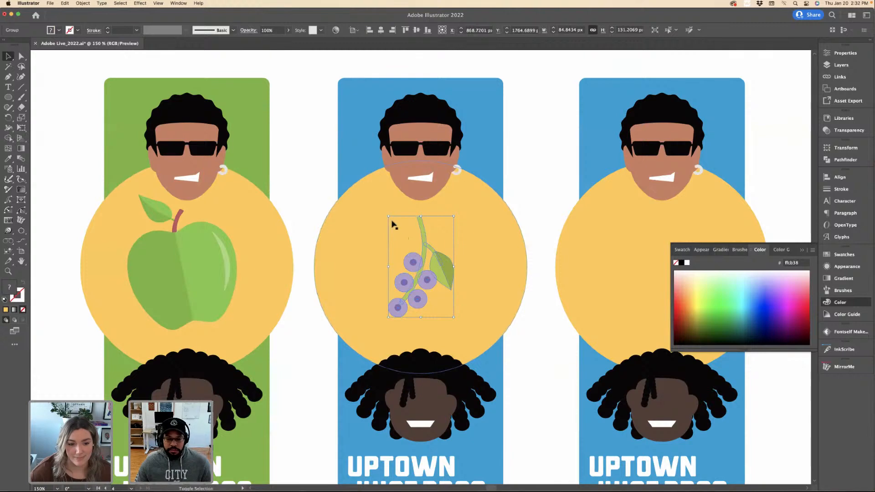
Enlarge the blueberry branch, tilt it slightly clockwise and center it within the third label's yellow circle.
drag(368, 196, 350, 157)
drag(462, 158, 471, 172)
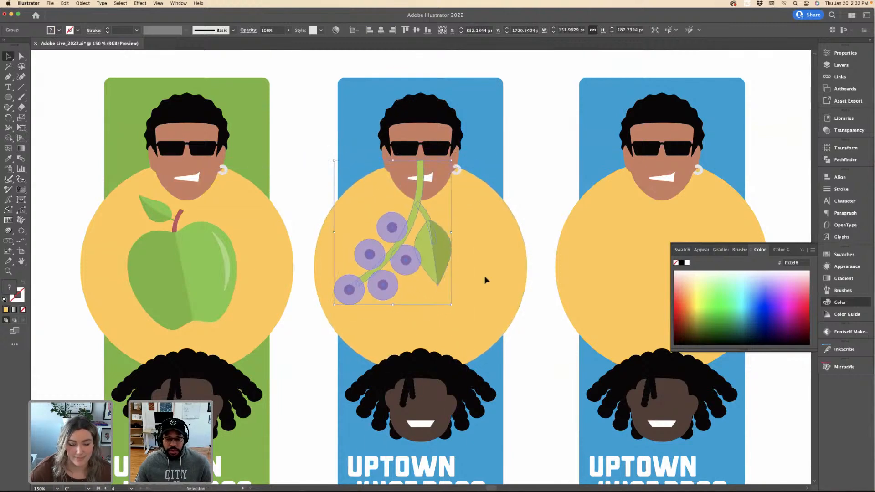
drag(439, 247, 470, 268)
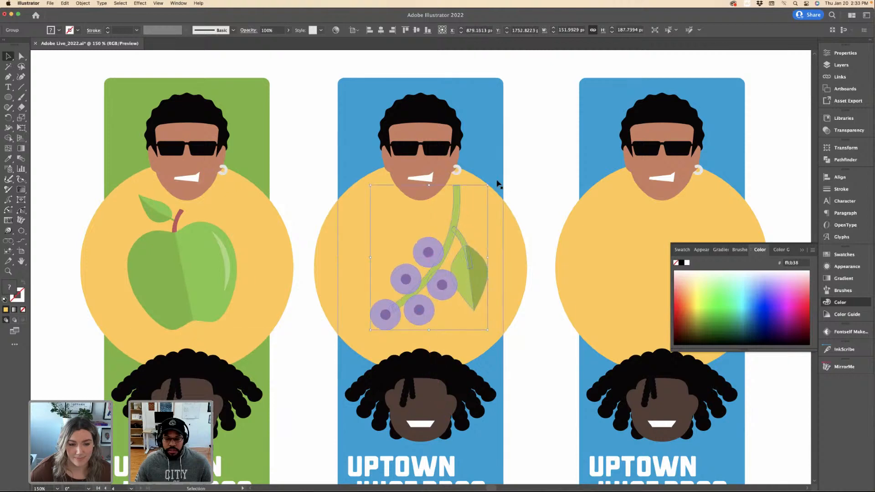
drag(490, 182, 517, 191)
drag(459, 234, 458, 233)
click(525, 169)
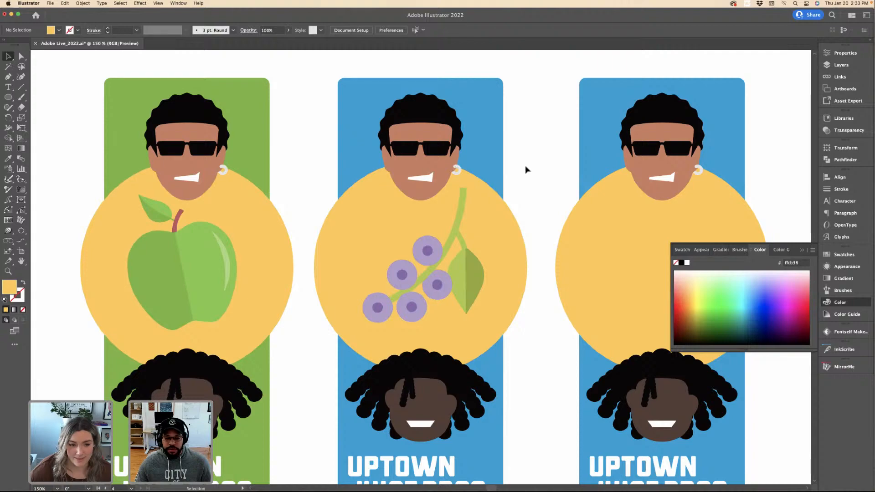
Browse the fruit and vegetable illustrations and copy the round purple plum with two light highlights.
scroll(525, 169, down, 5)
scroll(525, 169, right, 10)
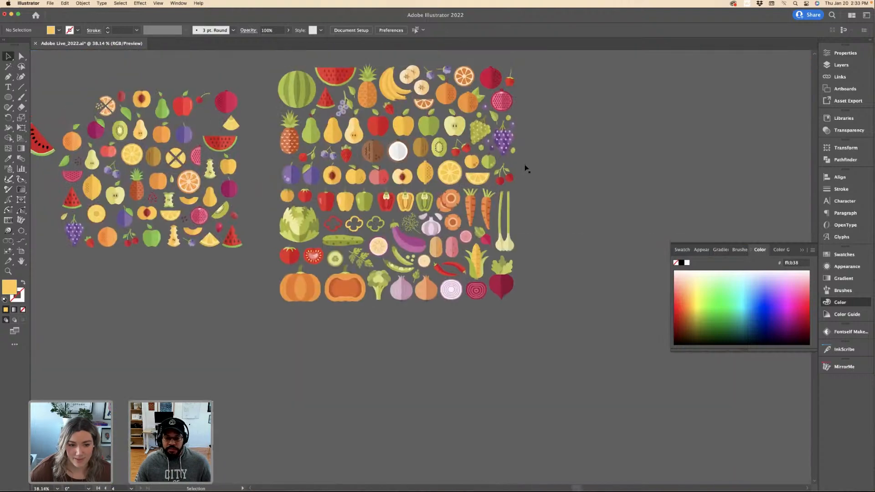
scroll(332, 211, up, 5)
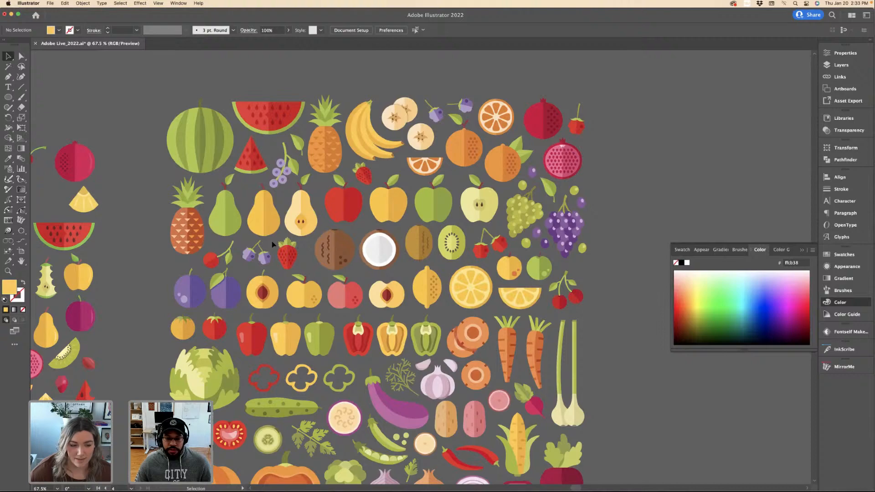
scroll(272, 245, left, 10)
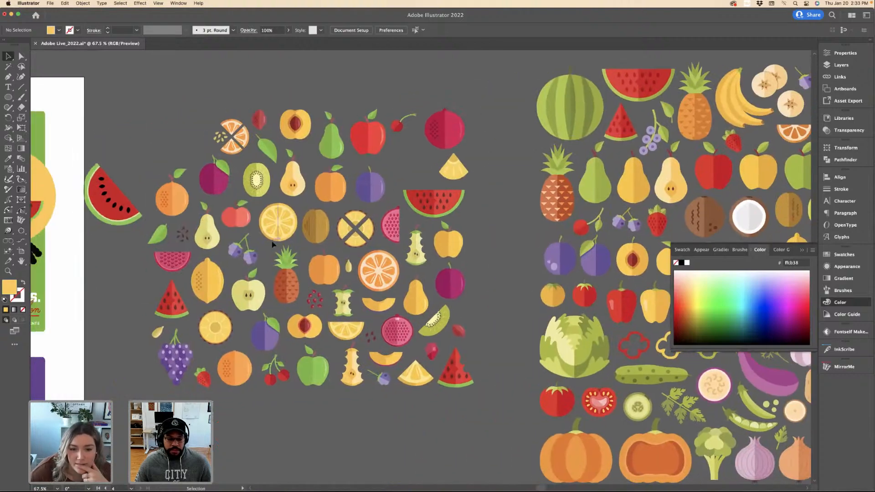
scroll(273, 245, right, 10)
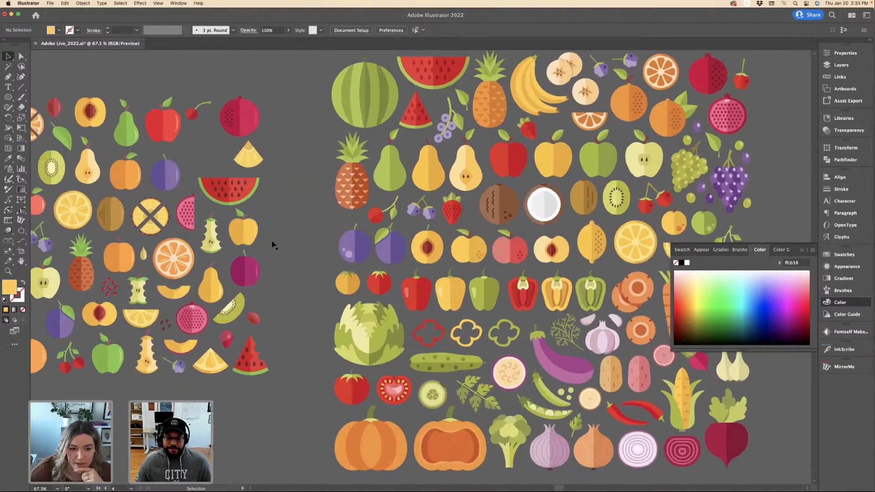
scroll(273, 245, right, 2)
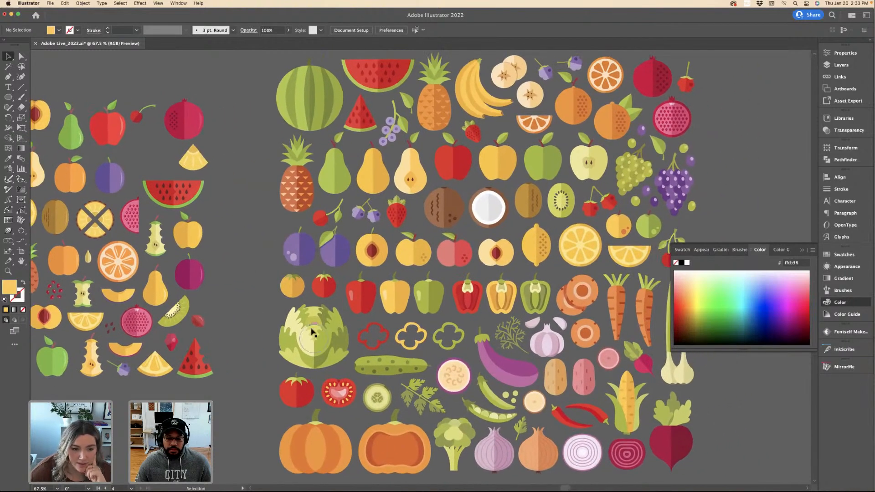
click(326, 290)
key(super+equal)
key(super+equal)
key(super+equal)
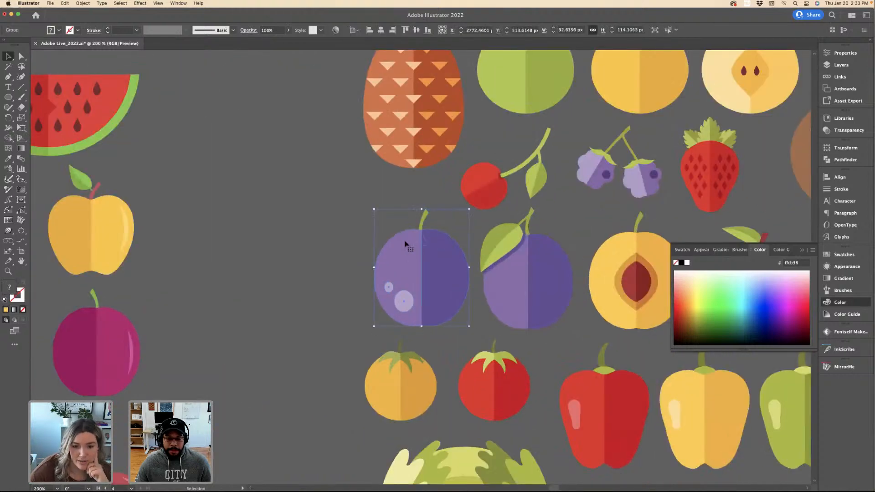
double_click(406, 244)
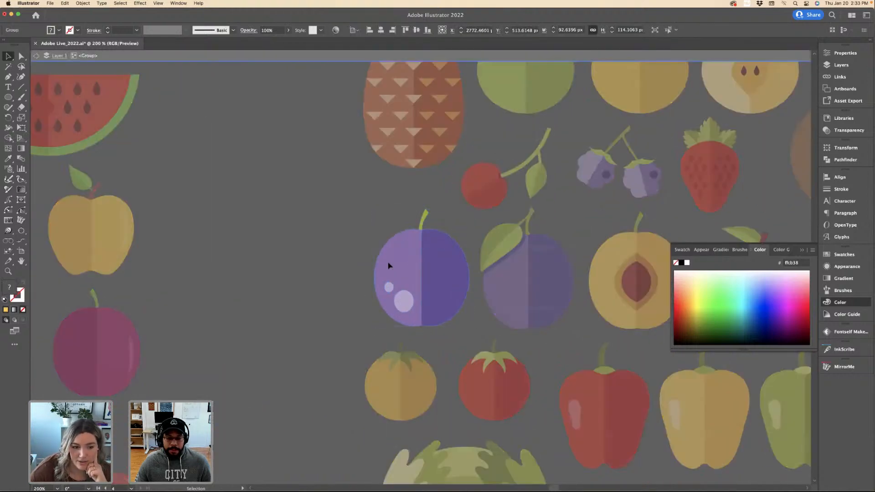
double_click(379, 209)
scroll(310, 245, down, 5)
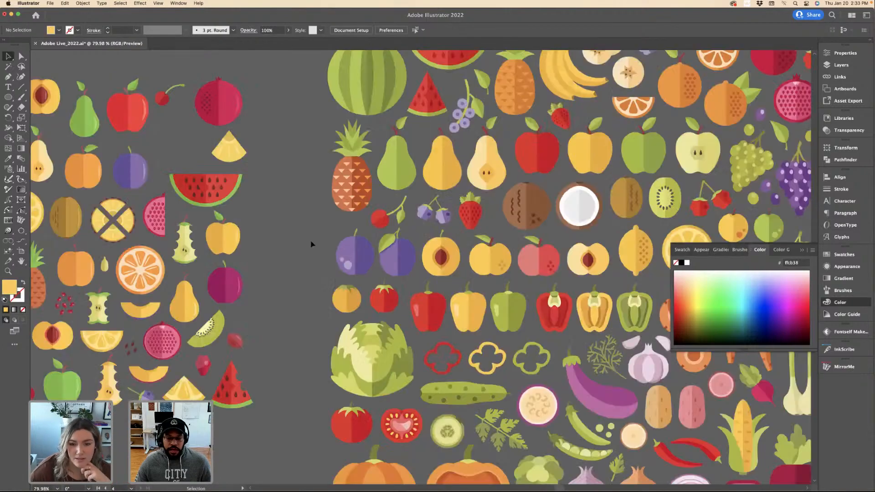
Paste the plum and place it in the gap between the green apple and blueberry labels in the bottom row.
scroll(311, 245, left, 15)
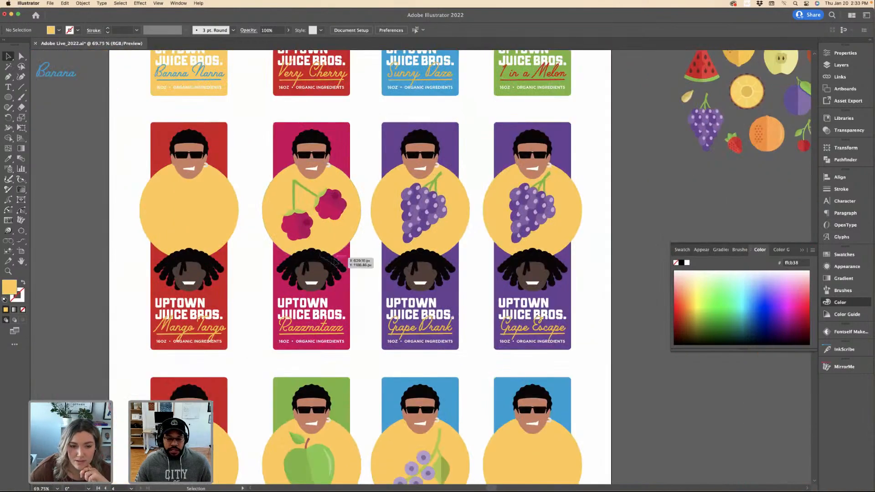
scroll(357, 260, down, 1)
scroll(411, 321, down, 1)
scroll(388, 273, up, 5)
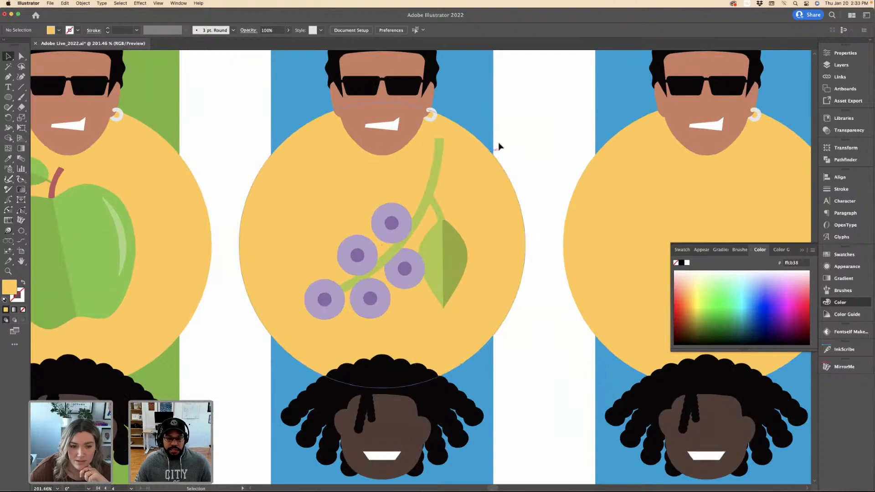
key(v)
key(super+v)
drag(405, 254, 258, 122)
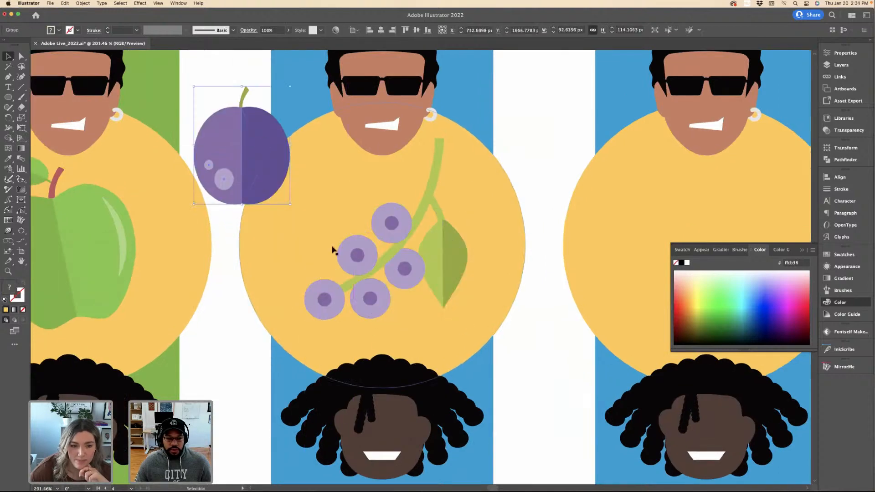
Shift the dark center dot of each of the five blueberries toward the berry's lower right inside the branch group.
click(352, 256)
scroll(357, 255, up, 3)
double_click(357, 255)
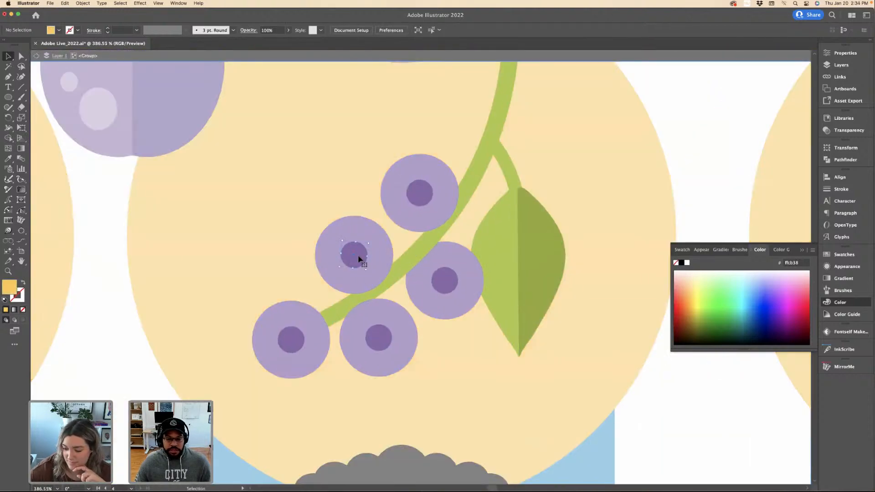
drag(358, 255, 372, 269)
drag(424, 196, 439, 202)
drag(308, 336, 316, 350)
drag(383, 343, 396, 356)
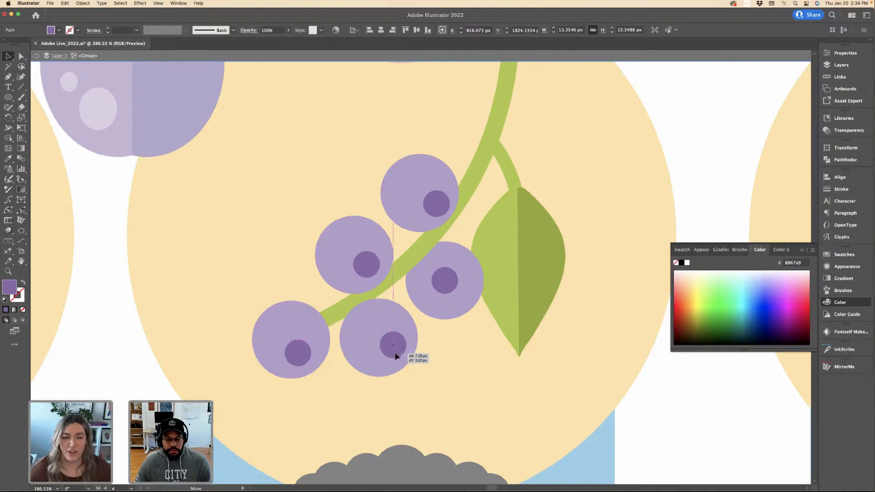
drag(453, 286, 469, 295)
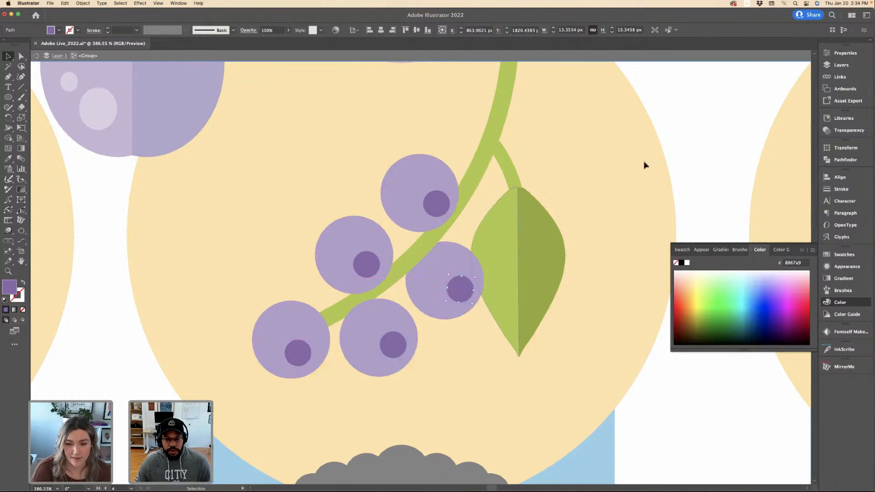
double_click(696, 133)
Directly select the large circles of the five blueberries and fill them with the bright blue swatch (0000ff).
key(super+minus)
key(super+minus)
key(super+minus)
key(super+minus)
key(a)
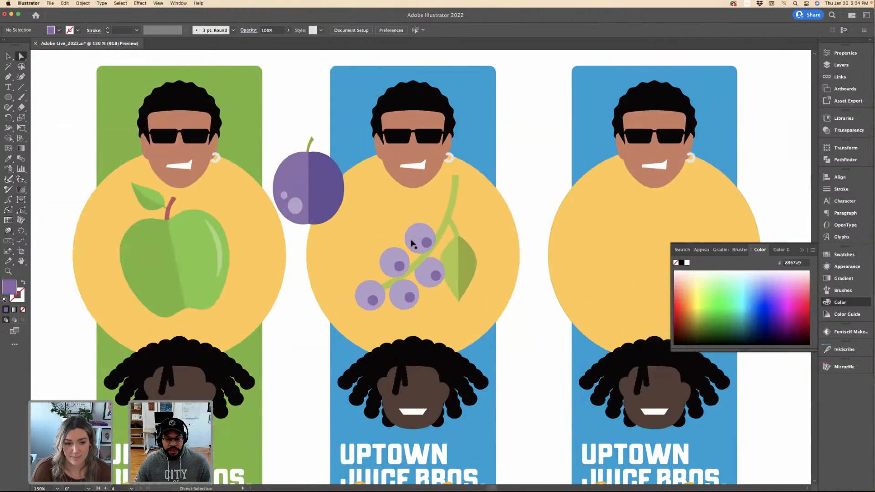
key(super+equal)
key(super+equal)
key(super+equal)
click(404, 226)
shift+click(355, 248)
shift+click(319, 304)
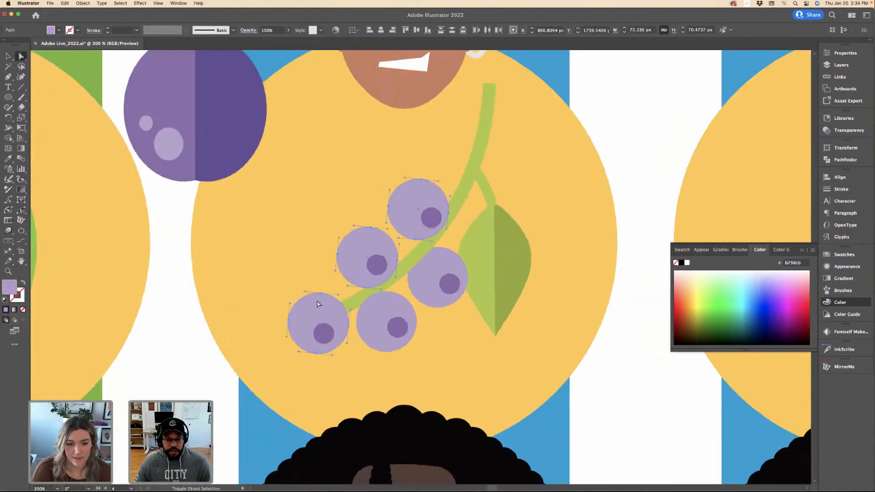
shift+click(434, 274)
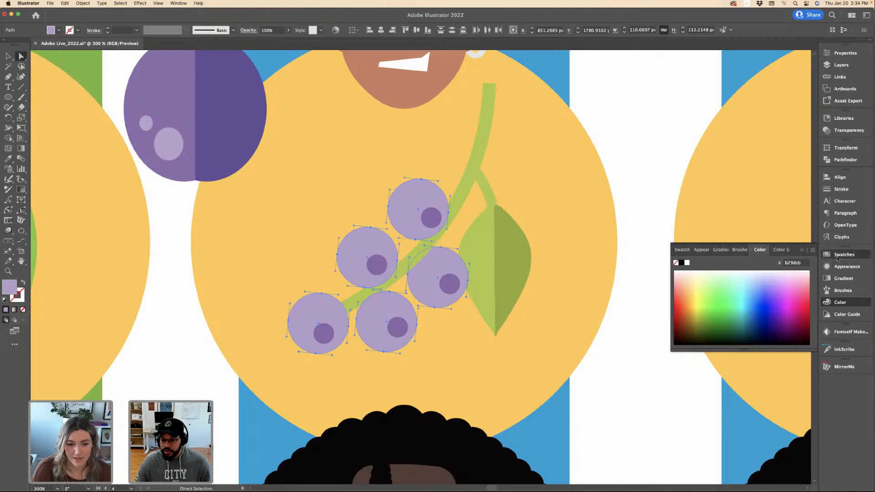
click(838, 257)
click(725, 277)
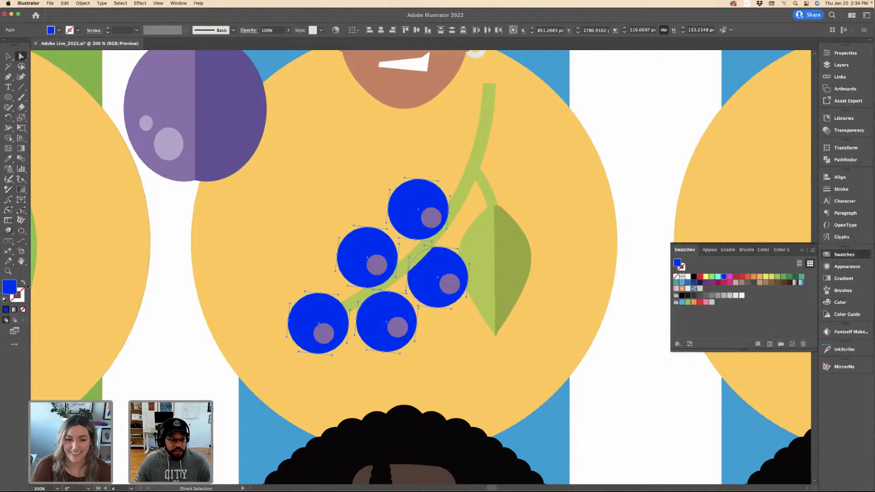
Try the softer blue 3636d8 on the five blueberries, and undo the color change.
double_click(10, 287)
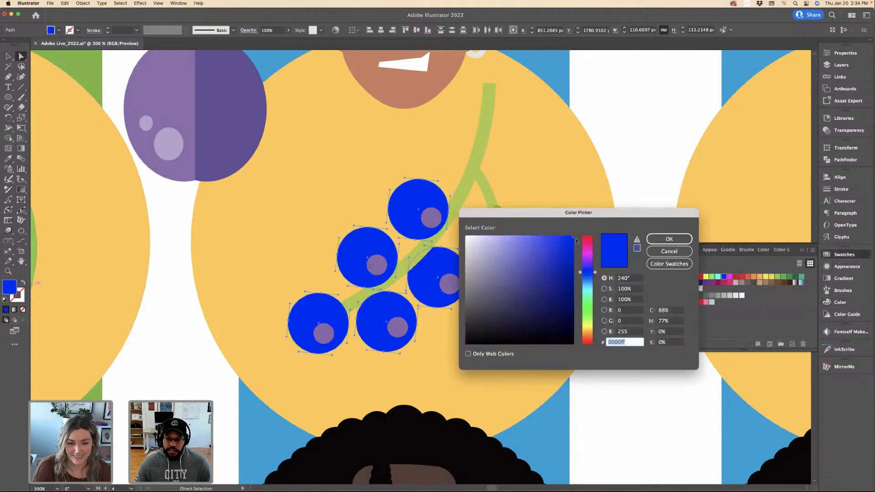
text(1d1dbf)
drag(566, 287, 549, 248)
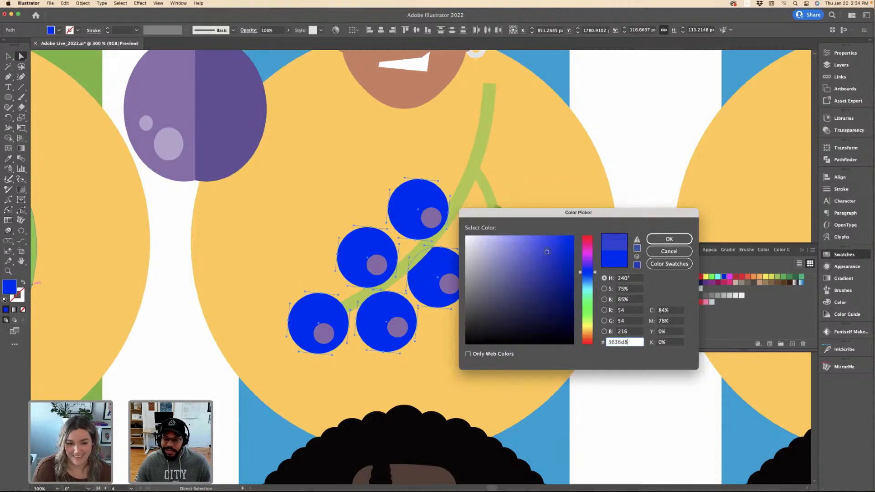
key(Return)
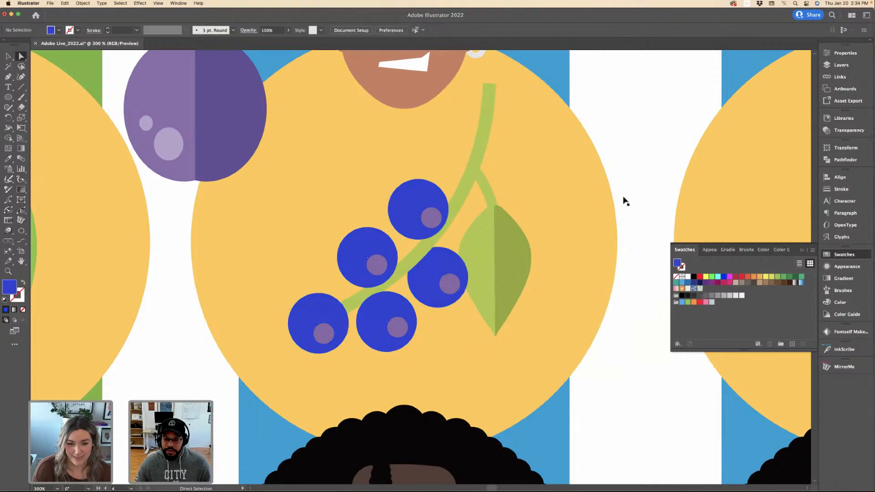
key(super+minus)
key(super+minus)
key(super+z)
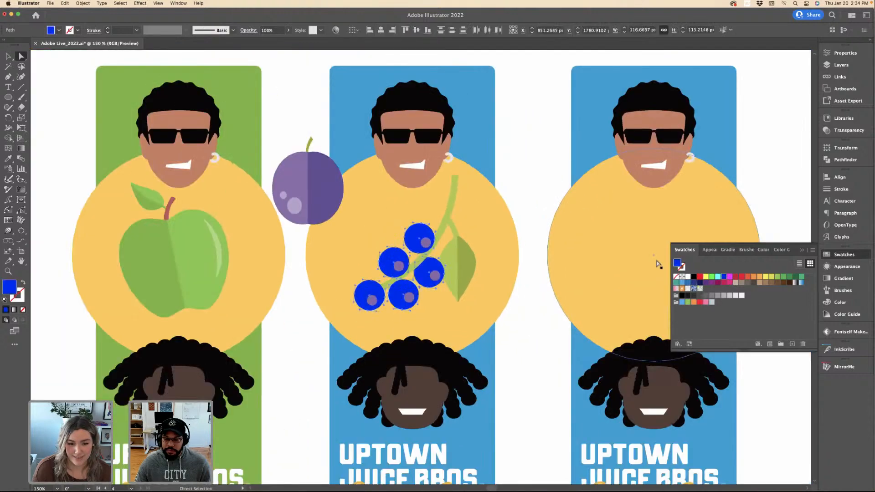
Compare several blues on the five blueberries and fill them with the deep royal blue of the Cool Variation library palette.
click(689, 284)
key(super+equal)
key(i)
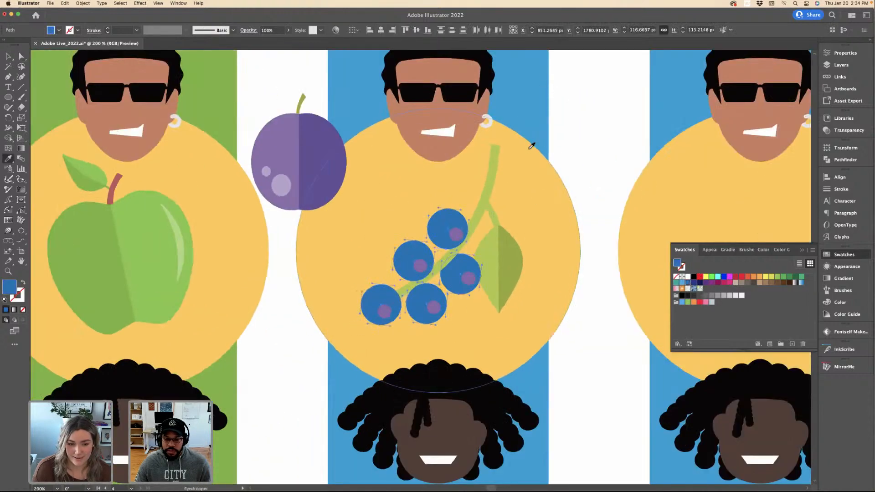
click(844, 118)
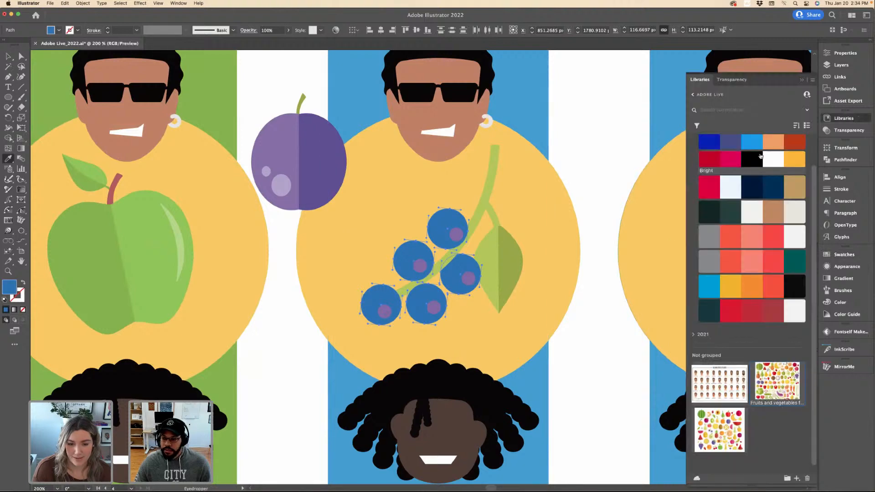
scroll(792, 267, up, 2)
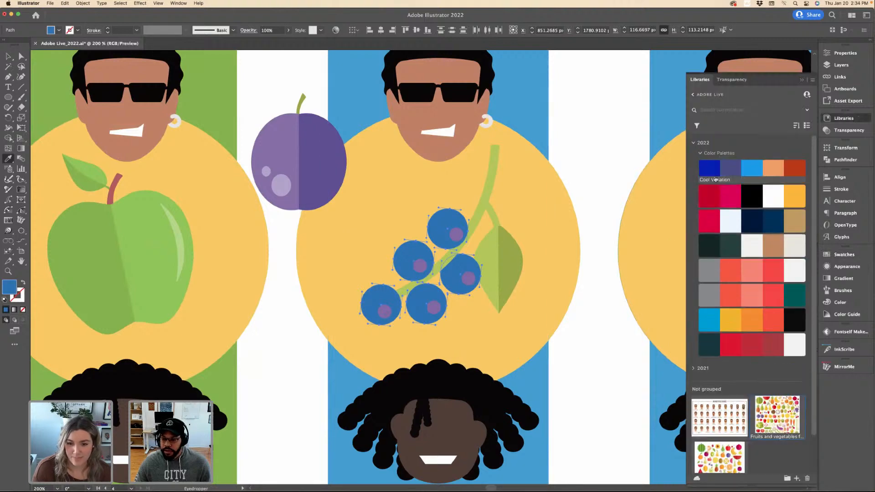
click(713, 176)
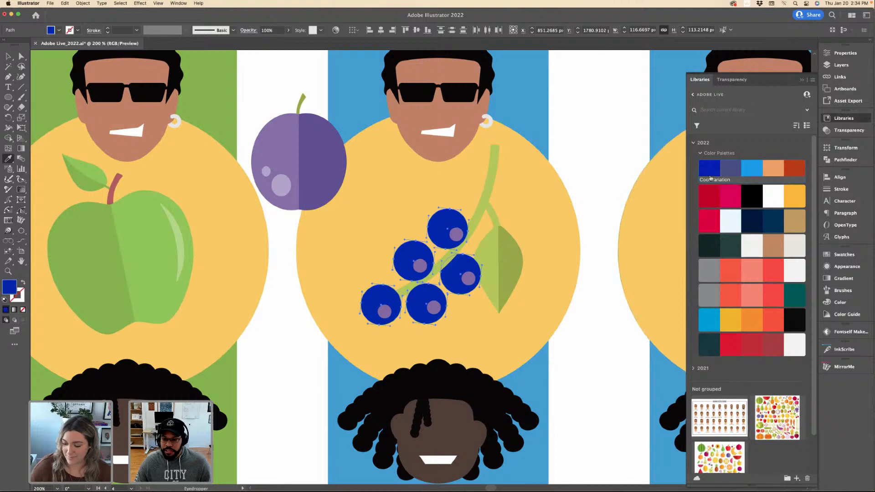
click(773, 222)
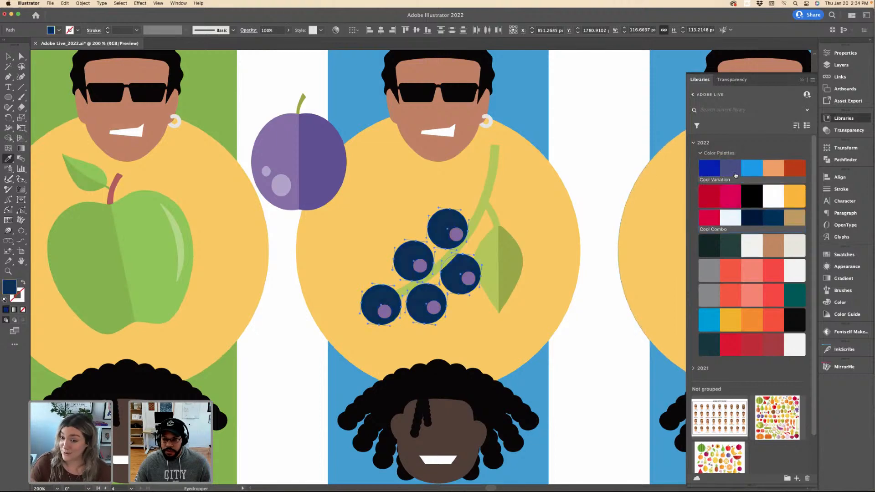
click(738, 171)
click(709, 170)
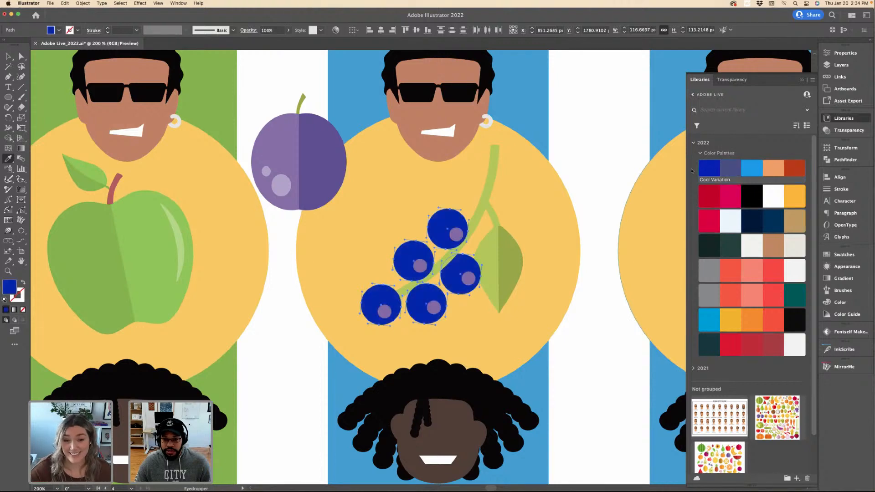
key(a)
click(588, 159)
Fill the background rectangle of the blueberry label with the blueberries' royal blue using the Eyedropper.
scroll(588, 159, down, 5)
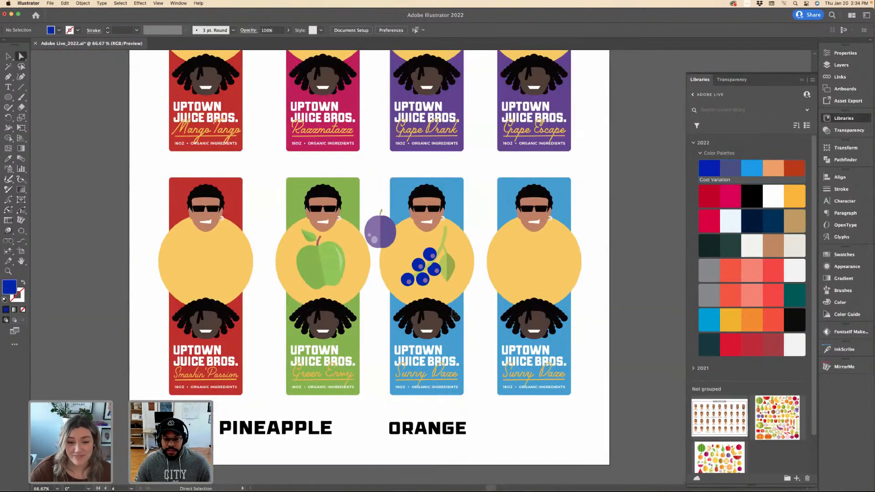
scroll(475, 172, up, 3)
click(475, 171)
key(comma)
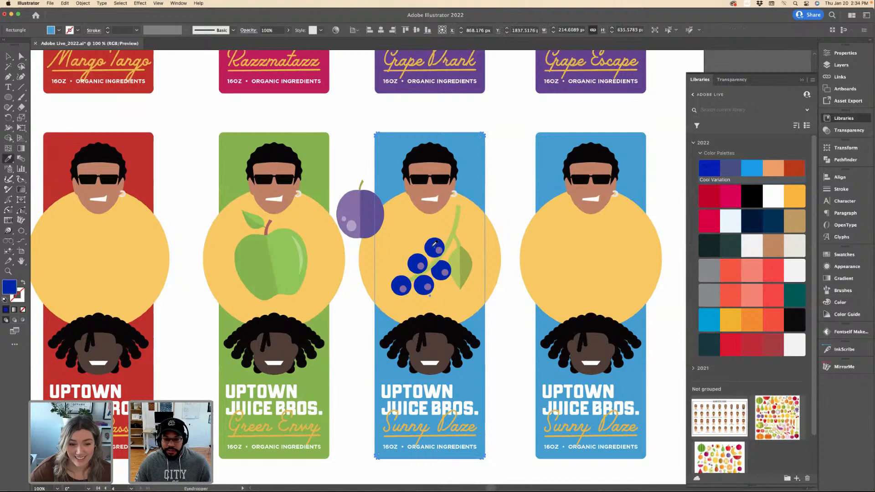
click(511, 182)
Try a lighter tint on the blueberry label's background, and fill it with a dark navy from the Color Guide harmony.
scroll(424, 270, up, 3)
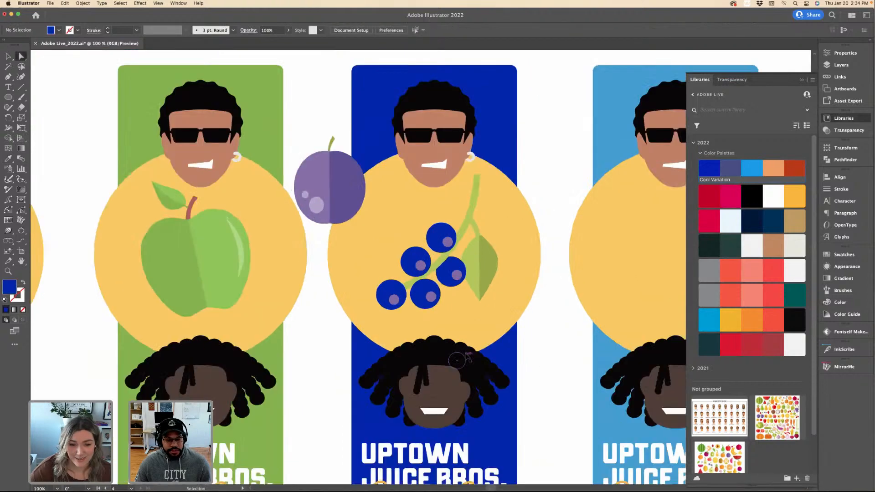
click(524, 148)
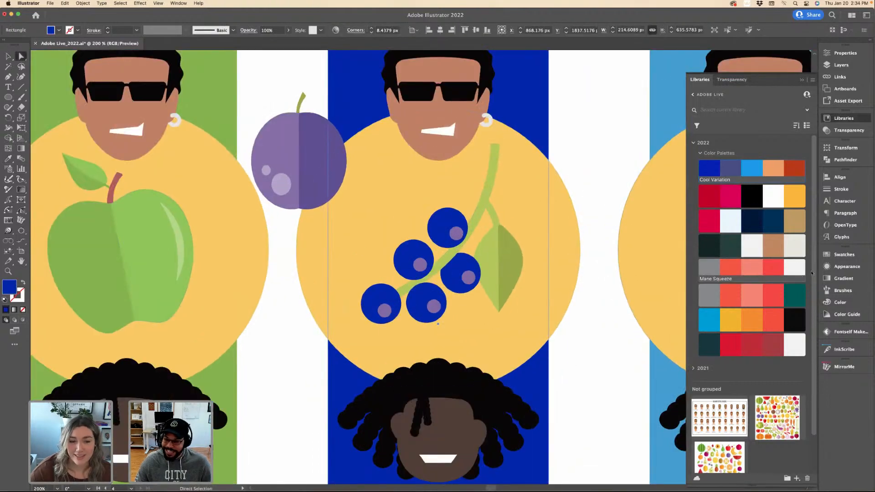
click(833, 313)
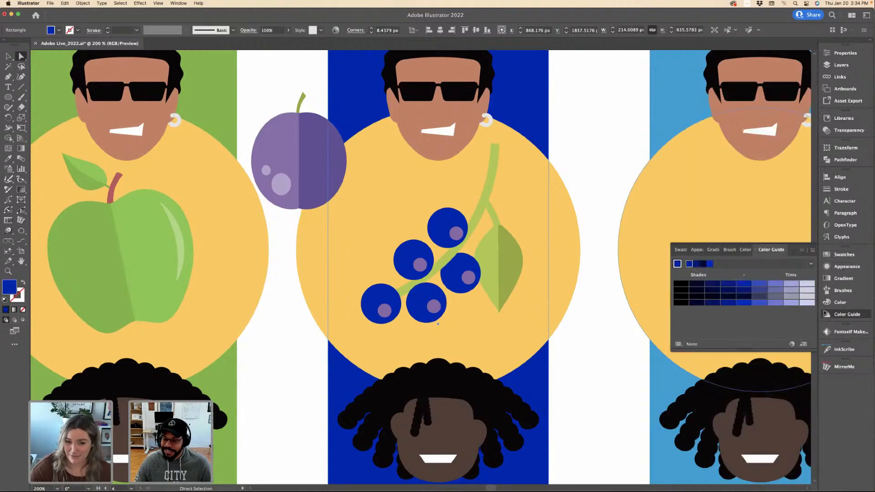
click(758, 286)
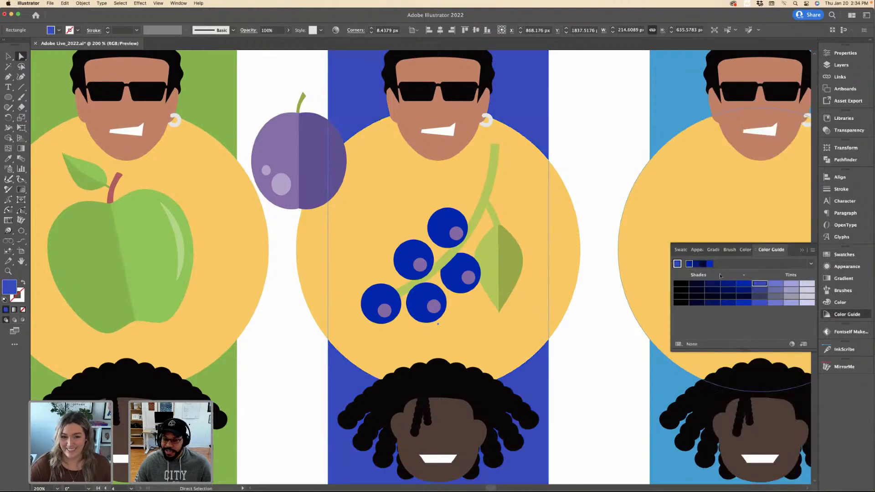
click(697, 265)
key(super+1)
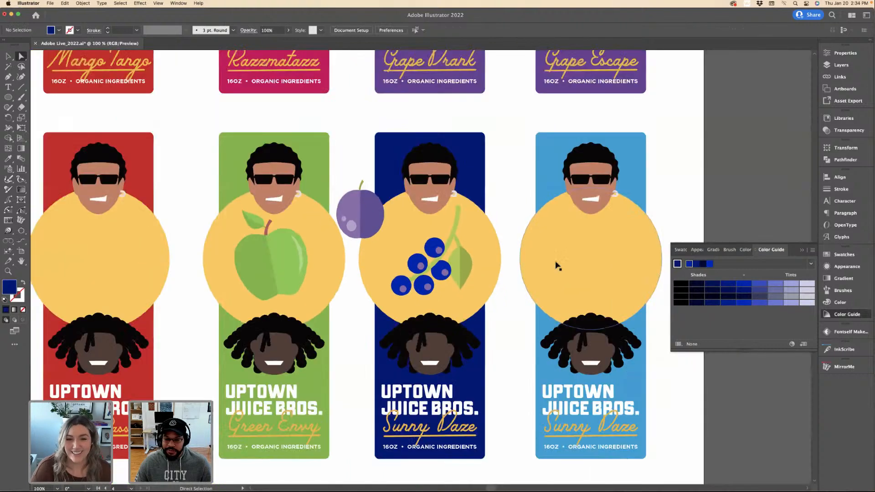
Fill the background rectangle of the blueberry label with the medium blue 2d3bb5.
click(493, 196)
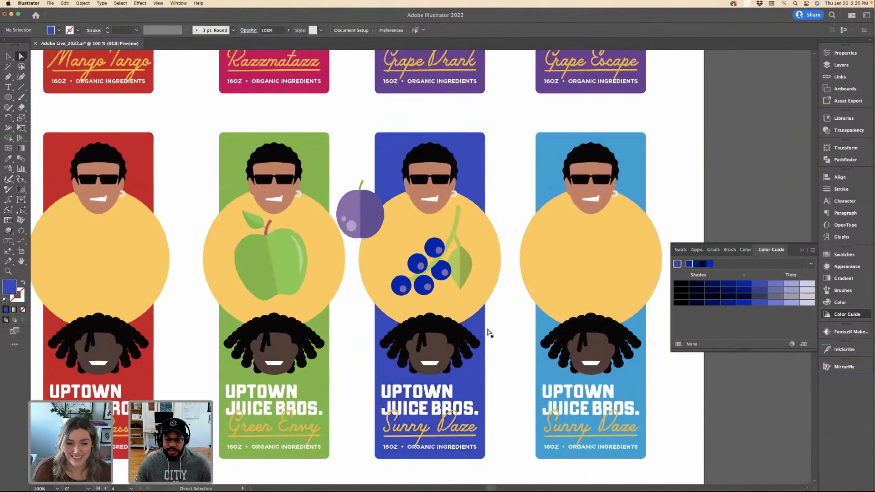
key(super+minus)
key(super+minus)
scroll(485, 332, up, 5)
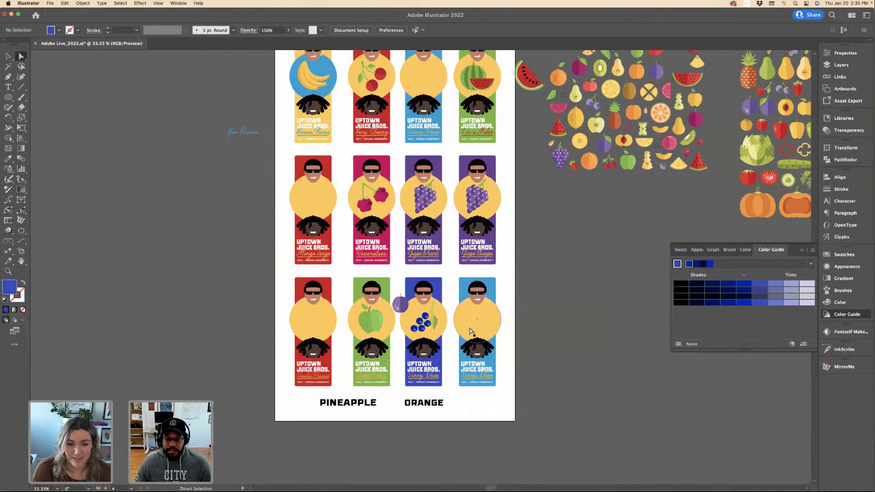
key(super+equal)
key(super+equal)
key(super+equal)
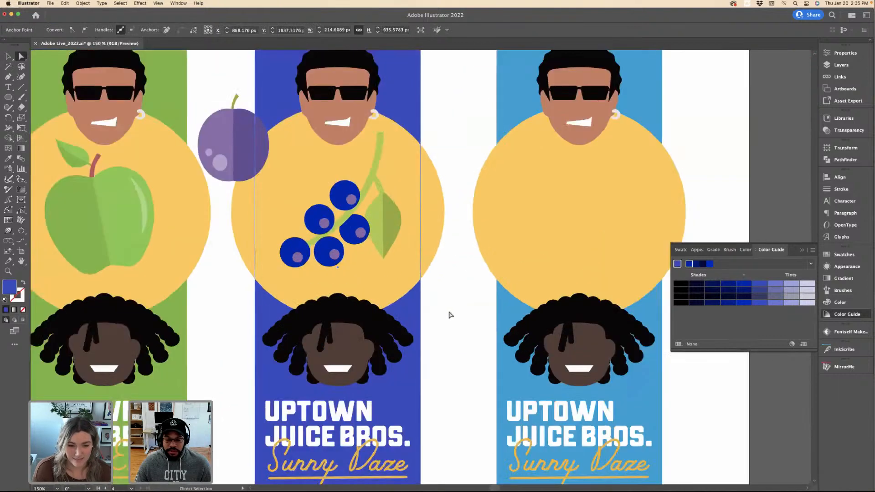
click(421, 317)
double_click(10, 288)
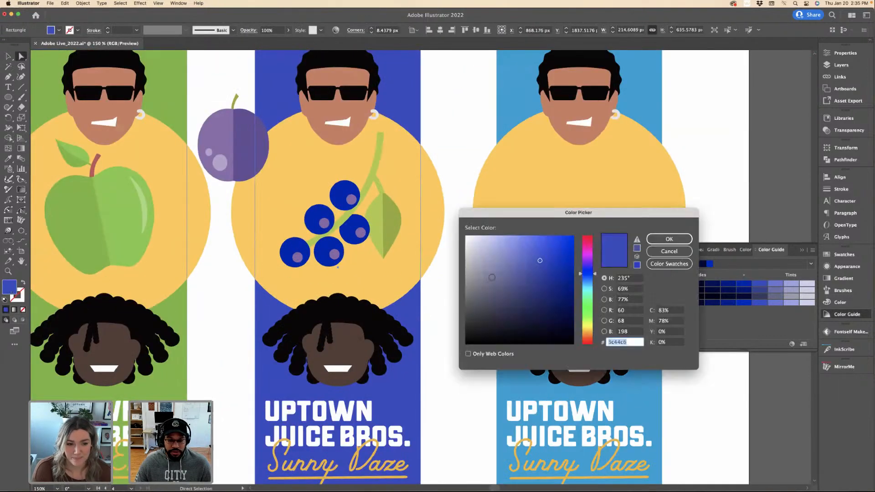
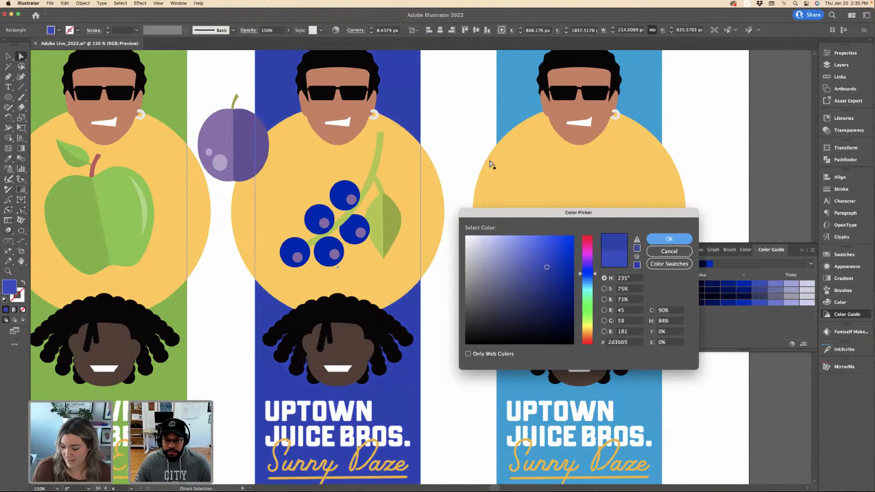
key(Return)
click(452, 264)
Recolor the five blueberries to match the label's background blue using the Eyedropper.
key(super+minus)
key(super+equal)
key(super+equal)
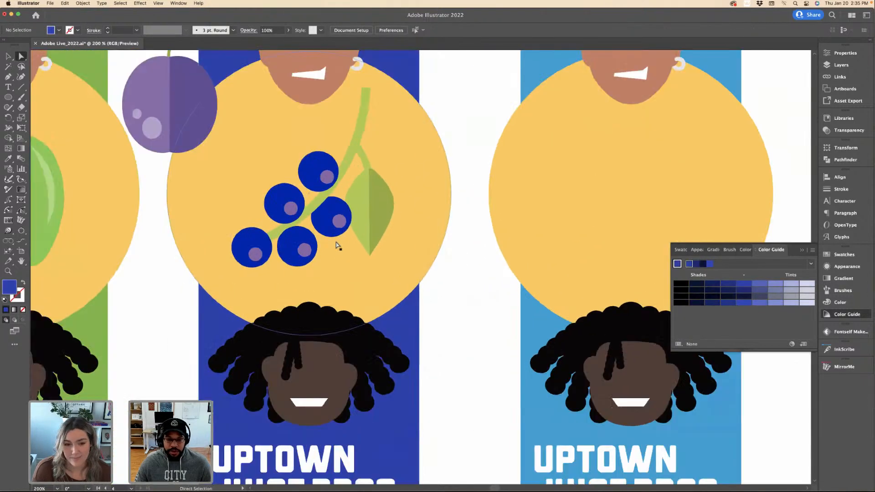
click(337, 232)
shift+click(279, 239)
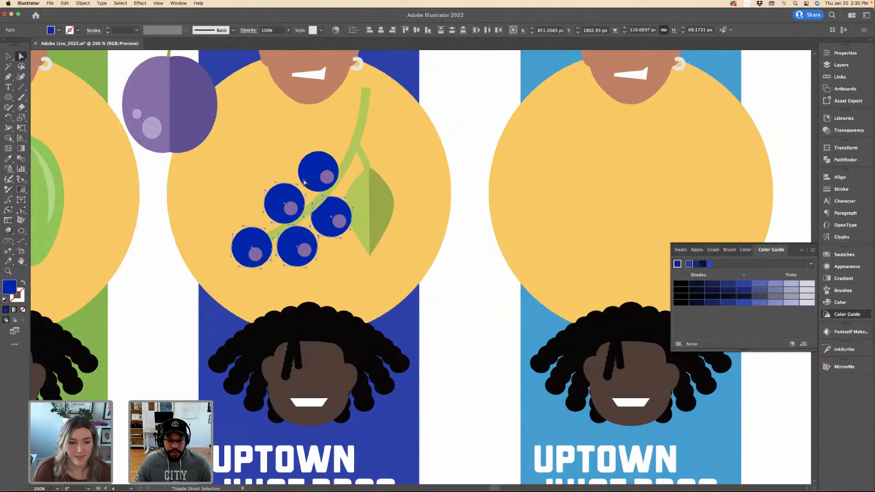
key(i)
click(412, 89)
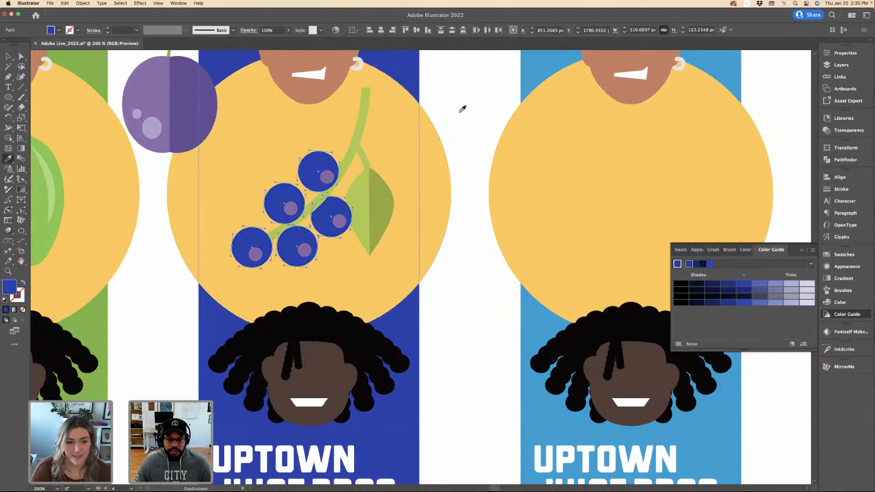
super+click(465, 195)
Compare two Color Guide shades on the five blueberries' small inner circles and fill them with the darker navy.
click(339, 222)
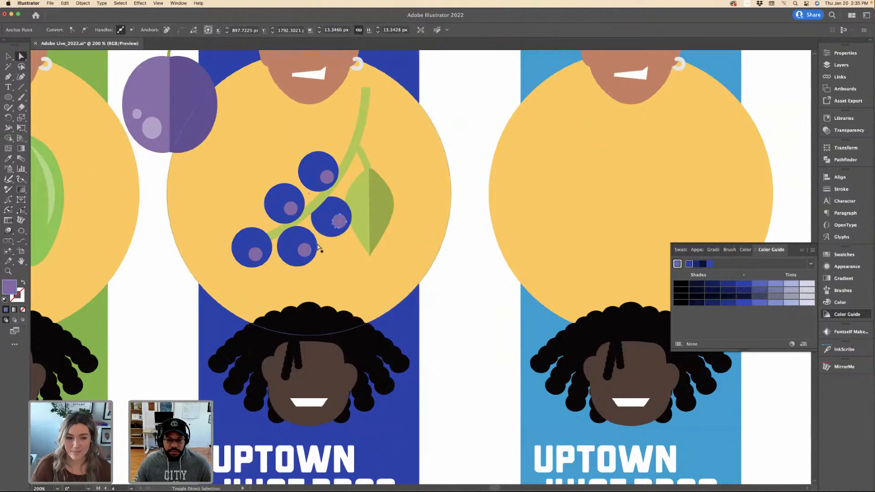
shift+click(305, 251)
shift+click(254, 253)
shift+click(284, 210)
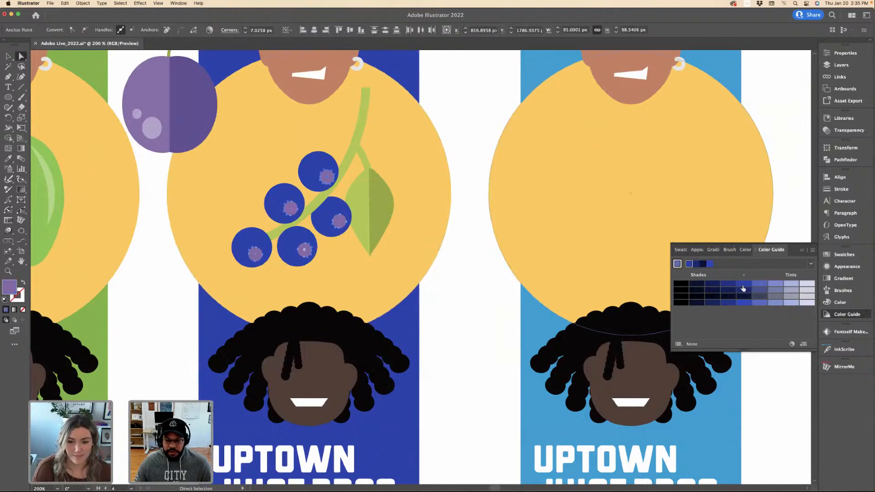
click(729, 284)
click(477, 297)
key(super+1)
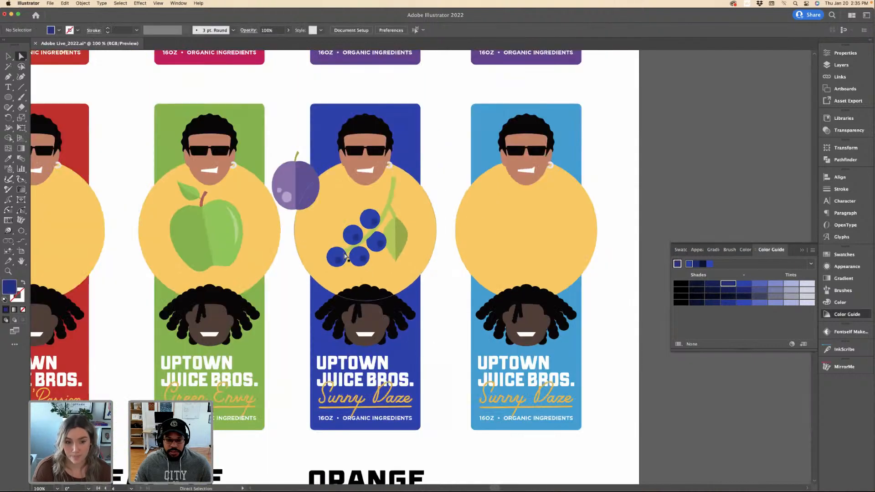
key(super+=)
key(super+=)
key(super+z)
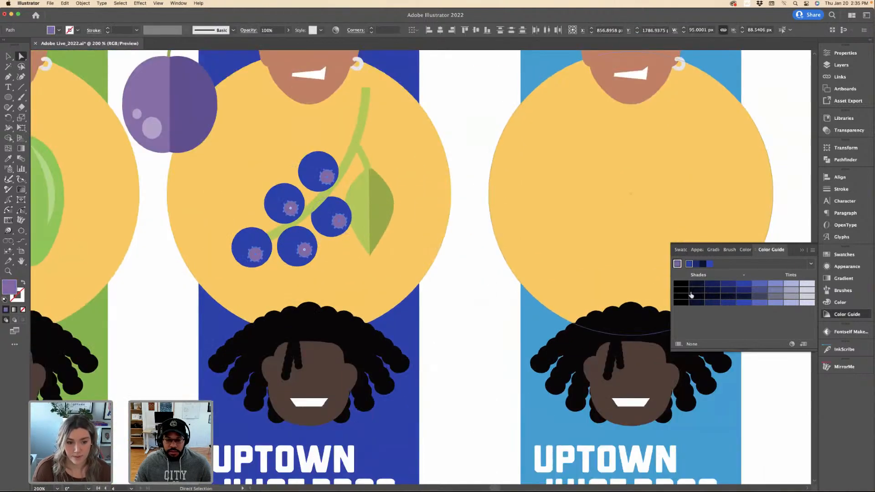
click(716, 287)
click(432, 327)
key(super+1)
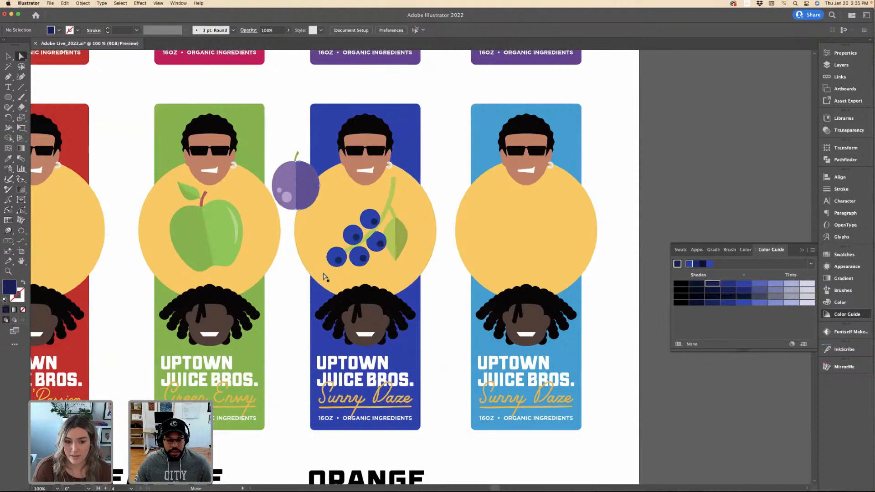
Copy one blueberry with its dark inner circle out of the group and place the copy up and to the left of the cluster.
key(super+=)
key(v)
click(397, 322)
key(shift+super+a)
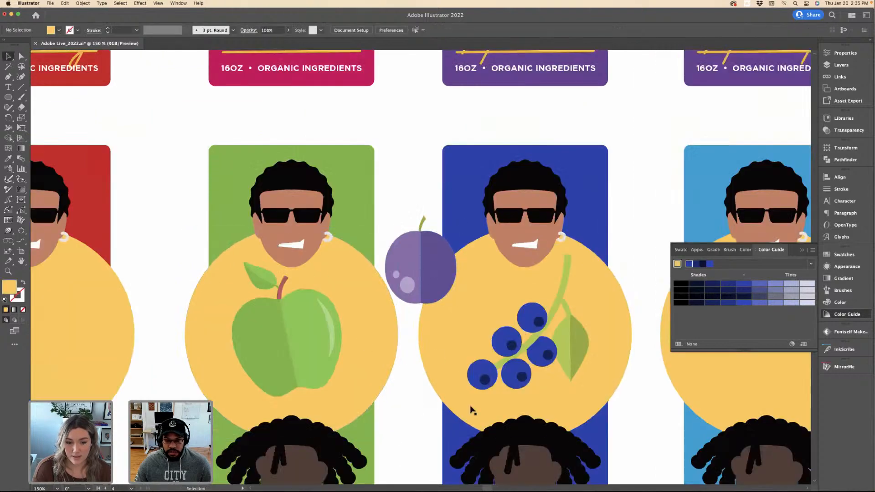
key(super+=)
click(548, 367)
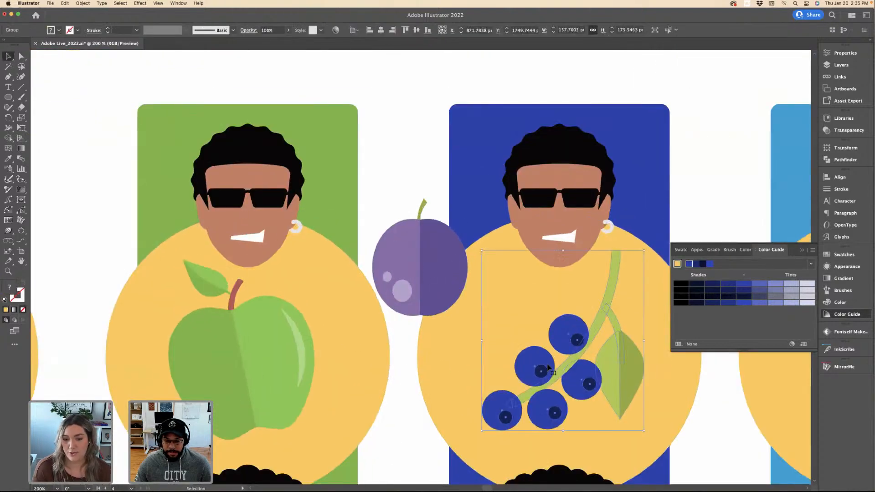
double_click(549, 368)
click(534, 356)
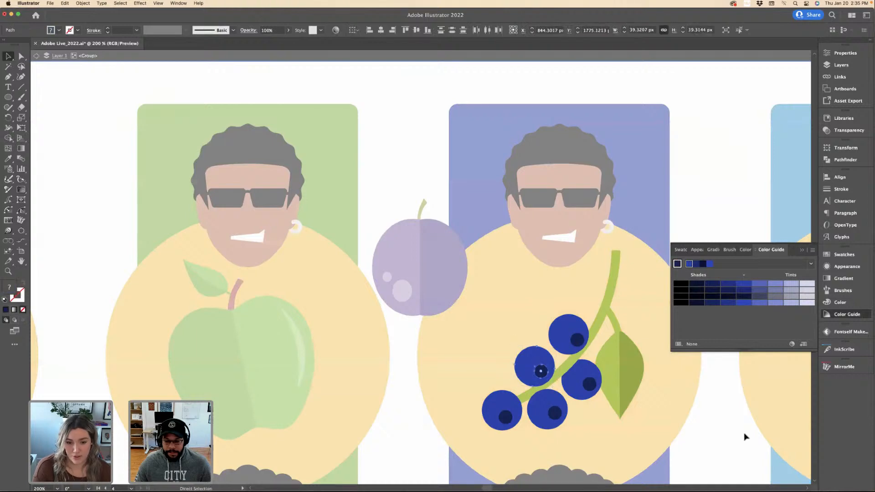
key(super+c)
key(Escape)
key(super+v)
drag(436, 273, 502, 333)
Isolate the purple plum's group and select its stem.
double_click(421, 212)
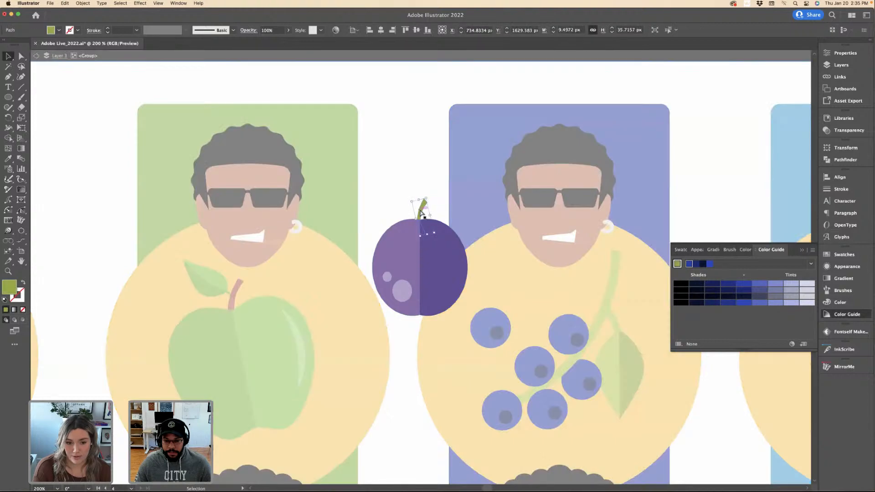
Add a copy of the plum's green stem to the loose blueberry on the dark blue label, layered in front.
key(Escape)
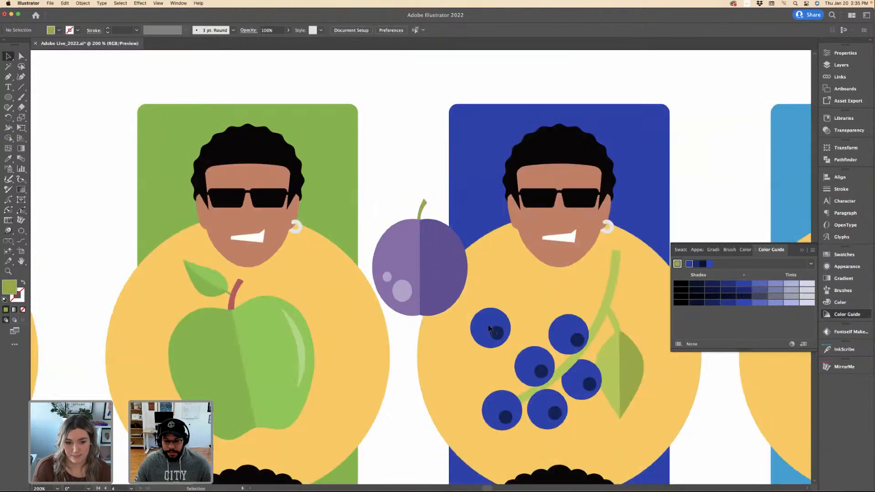
click(476, 319)
key(super+equal)
shift+click(430, 278)
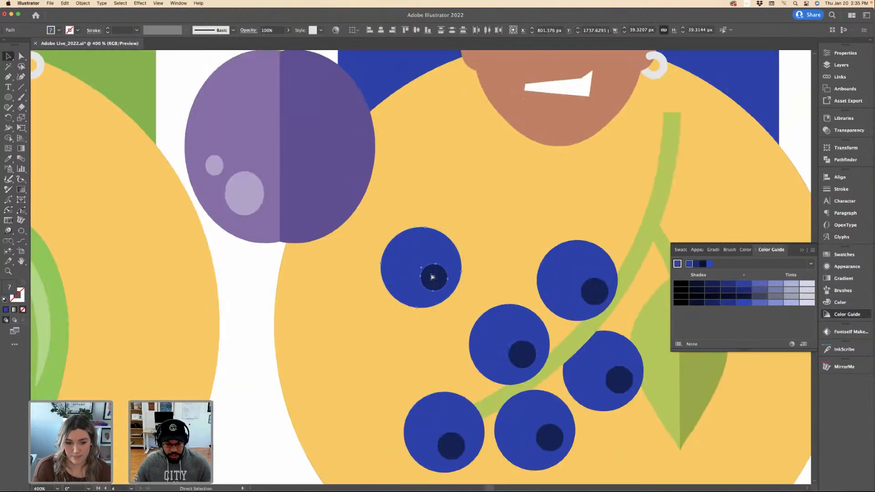
key(super+v)
drag(436, 279, 436, 248)
click(436, 249)
key(super+x)
key(super+f)
Duplicate the stemmed blueberry below the original as a group and rotate the copy so its stem leans left.
drag(423, 215, 410, 287)
shift+click(429, 236)
key(super+g)
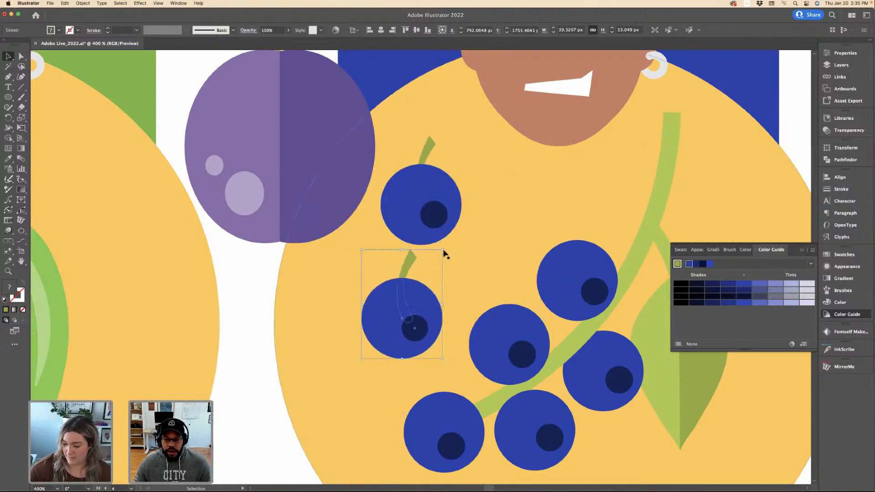
drag(445, 250, 412, 297)
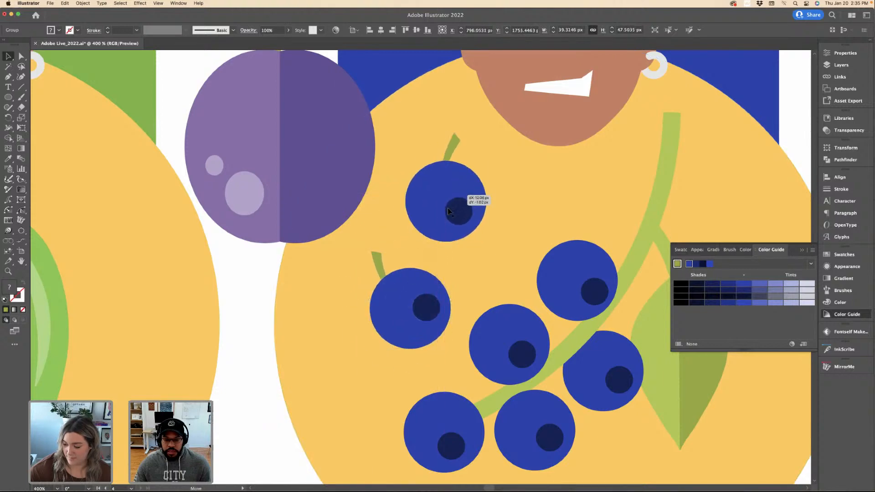
click(349, 208)
Review the label rows and the list of juice brand and product names above them.
key(super+minus)
key(super+shift+a)
key(super+minus)
key(super+minus)
key(super+minus)
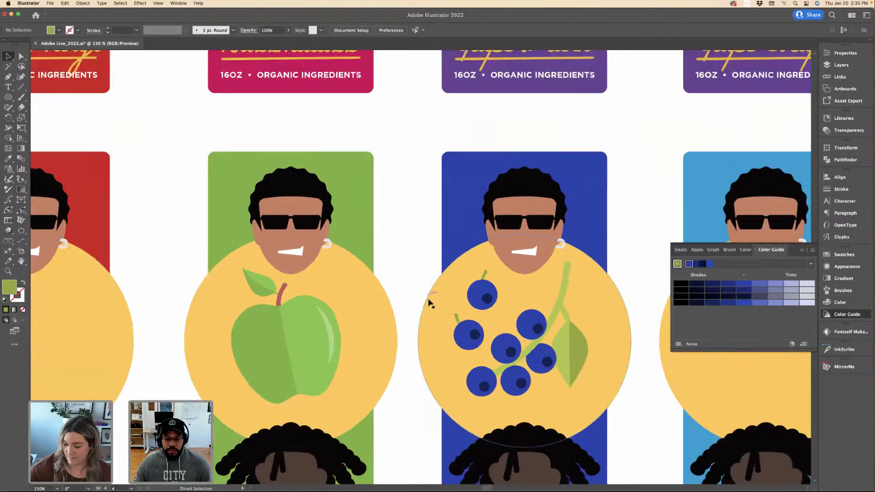
scroll(433, 327, up, 5)
scroll(433, 328, down, 4)
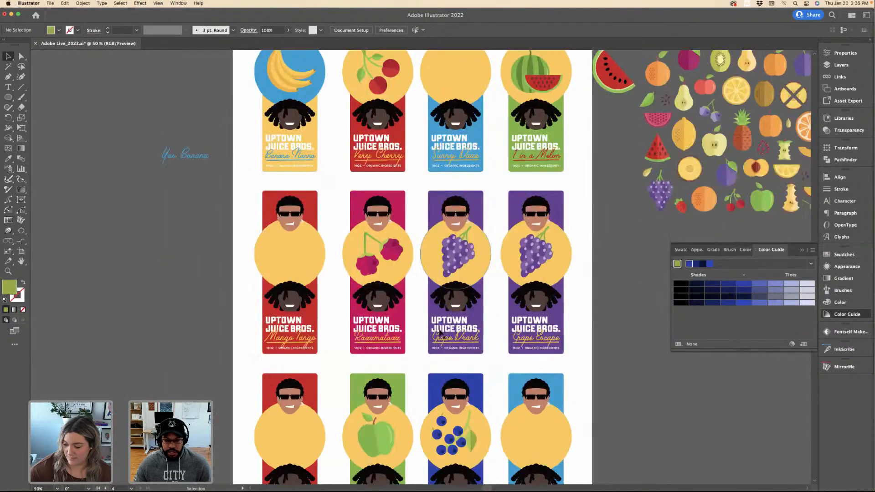
scroll(510, 201, up, 8)
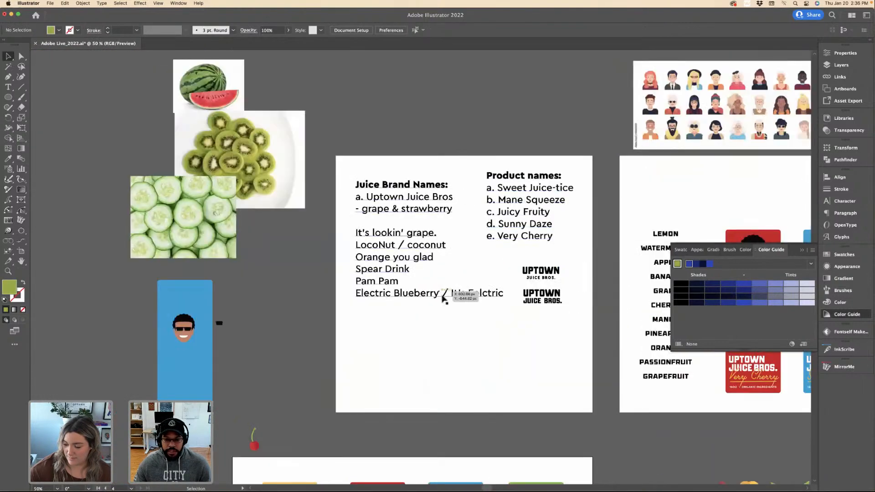
scroll(447, 294, down, 10)
Move the two stemmed blueberries together slightly up and to the right within the yellow circle.
click(446, 363)
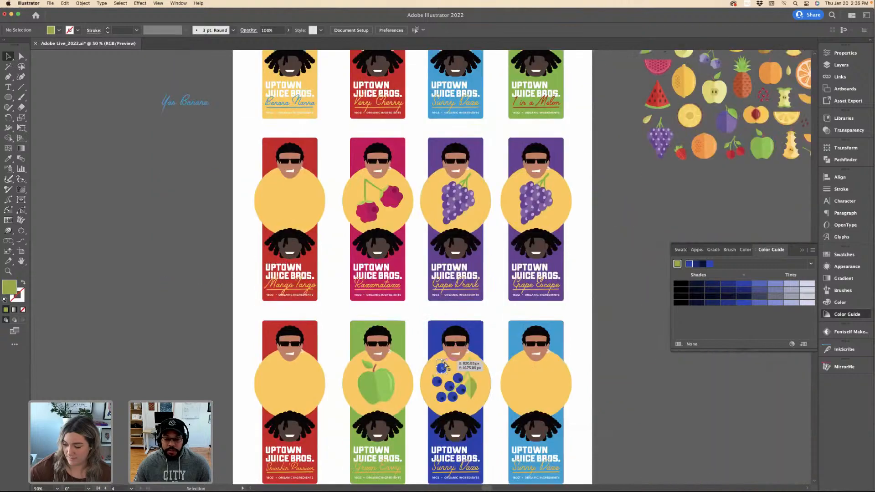
scroll(445, 360, down, 3)
key(super+plus)
key(super+plus)
key(super+plus)
key(super+plus)
key(super+plus)
shift+click(422, 352)
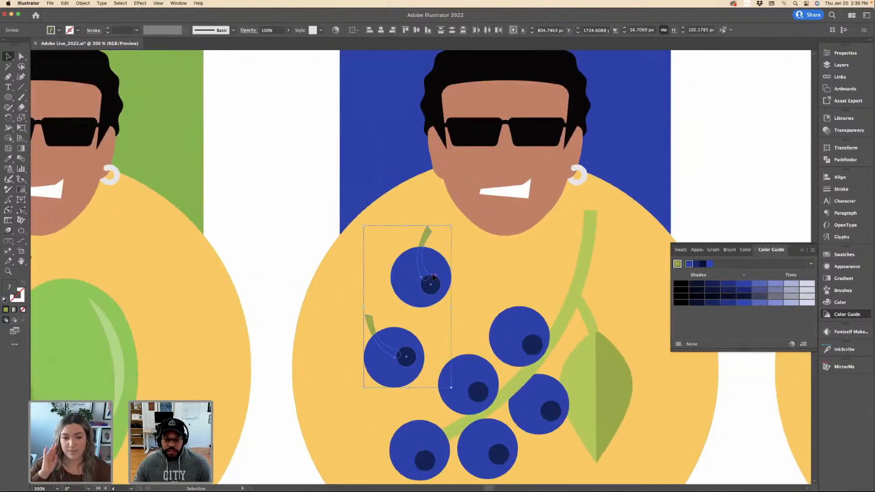
drag(431, 278, 439, 267)
click(683, 195)
Rebalance the blueberry artwork in its circle by shifting the branch cluster down and right and nudging the two loose berries.
key(super+minus)
key(super+minus)
key(super+minus)
key(super+plus)
key(super+plus)
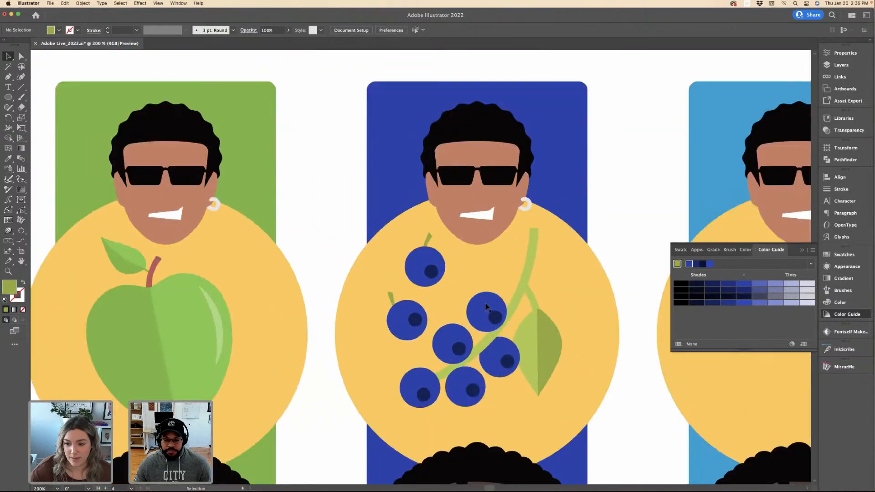
click(518, 306)
drag(533, 328, 540, 342)
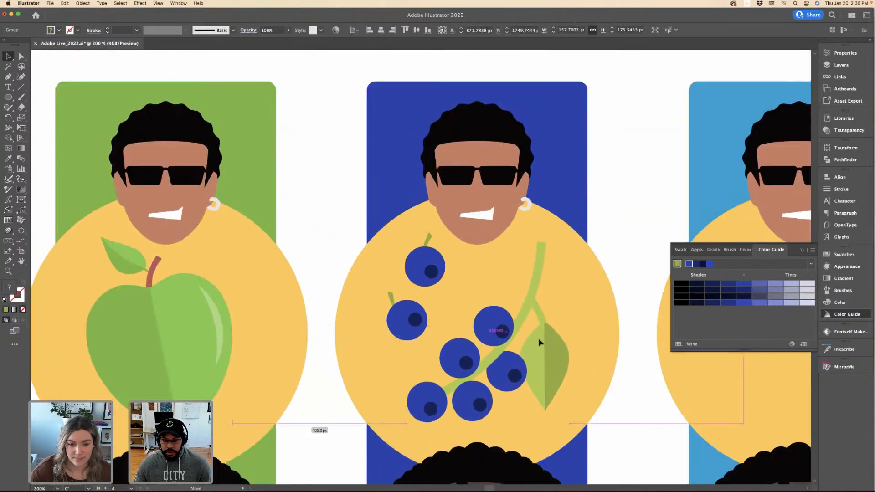
drag(432, 269, 443, 273)
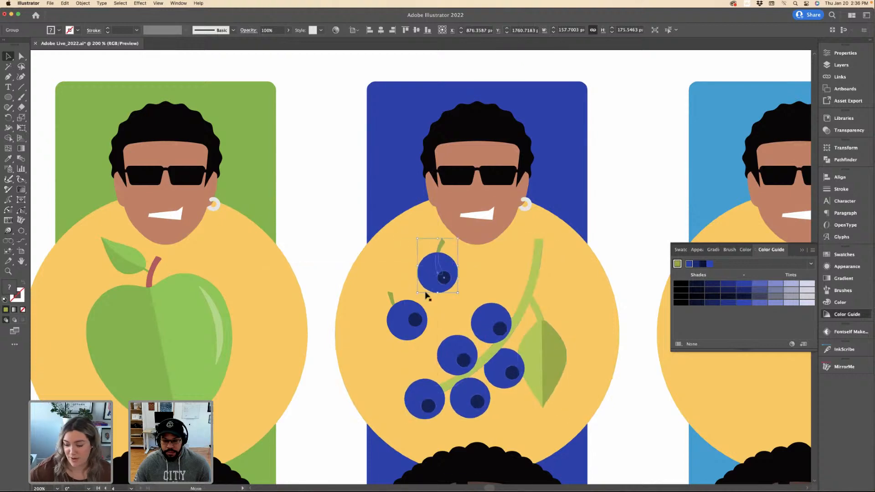
drag(414, 309, 413, 310)
click(616, 221)
key(super+minus)
key(super+minus)
key(super+minus)
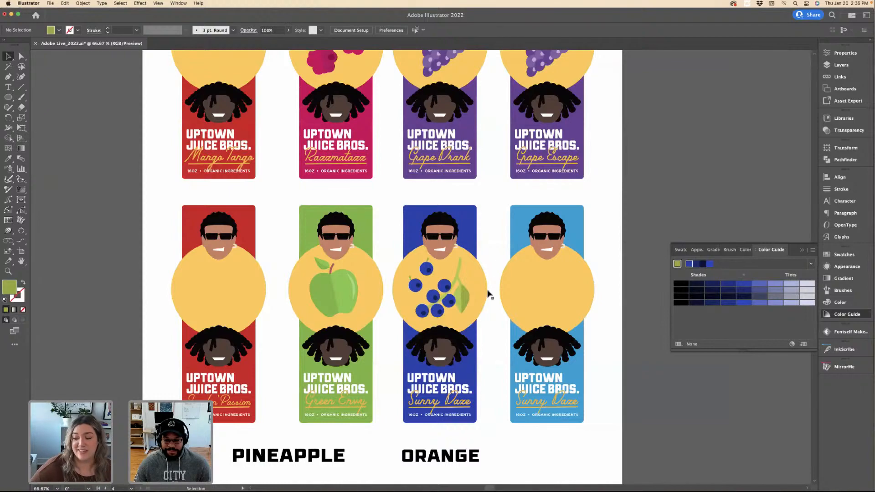
click(516, 290)
click(490, 231)
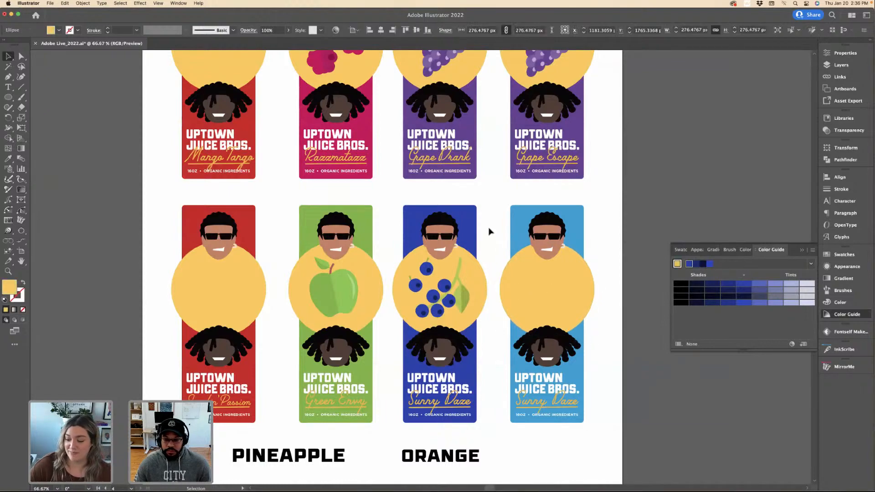
scroll(488, 230, up, 8)
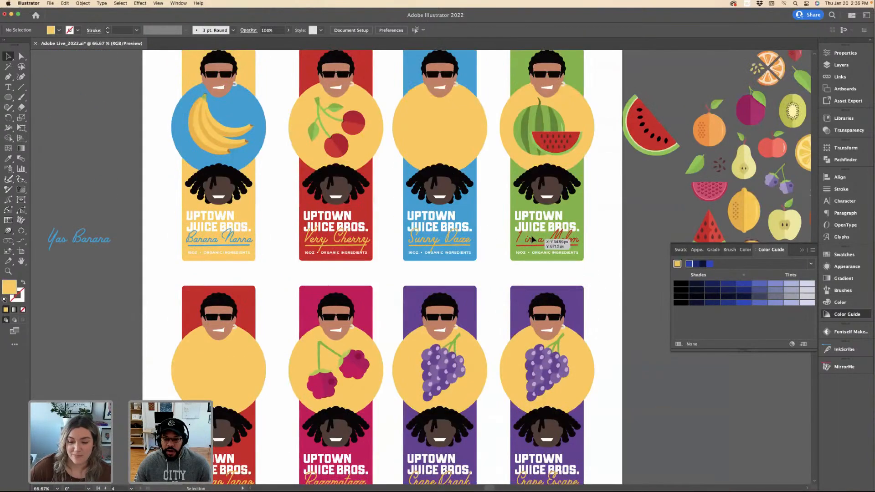
click(533, 239)
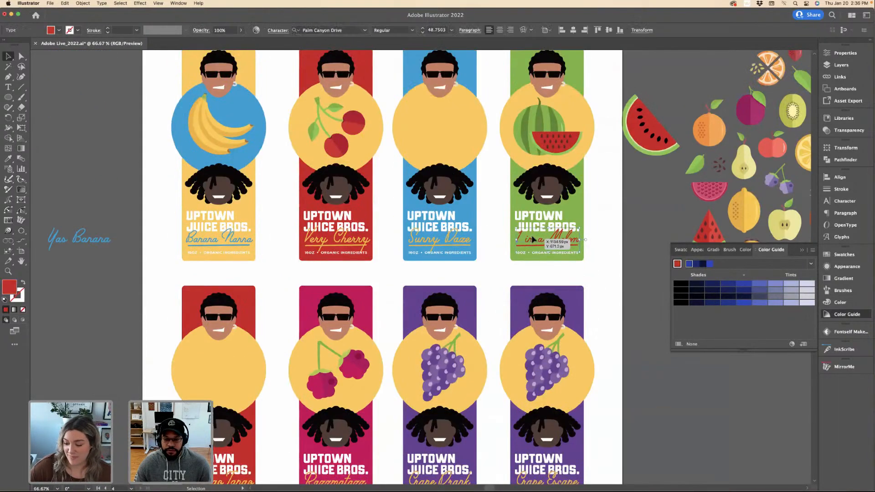
key(super+equal)
key(super+equal)
key(super+equal)
double_click(475, 263)
key(super+a)
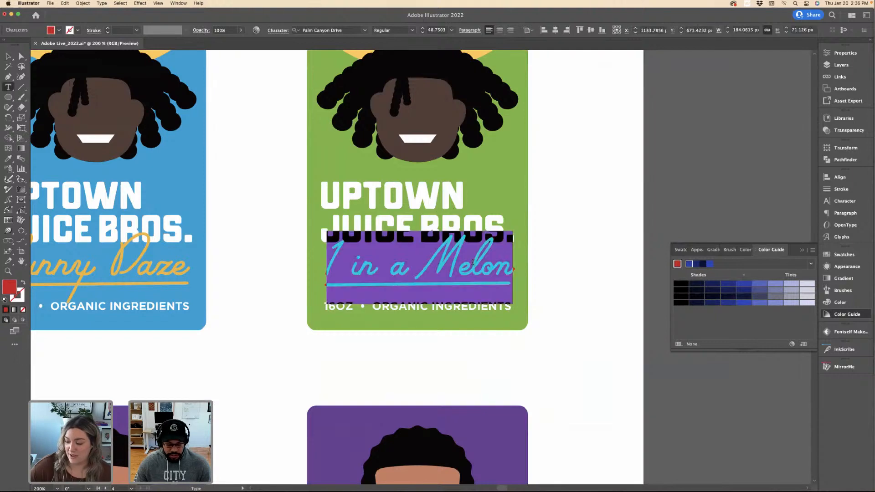
key(super+minus)
key(super+minus)
scroll(176, 120, up, 2)
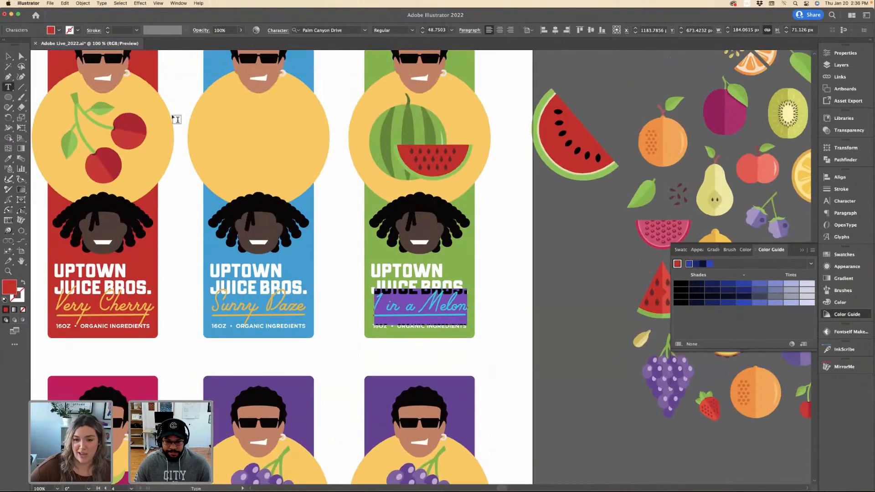
click(8, 56)
click(307, 172)
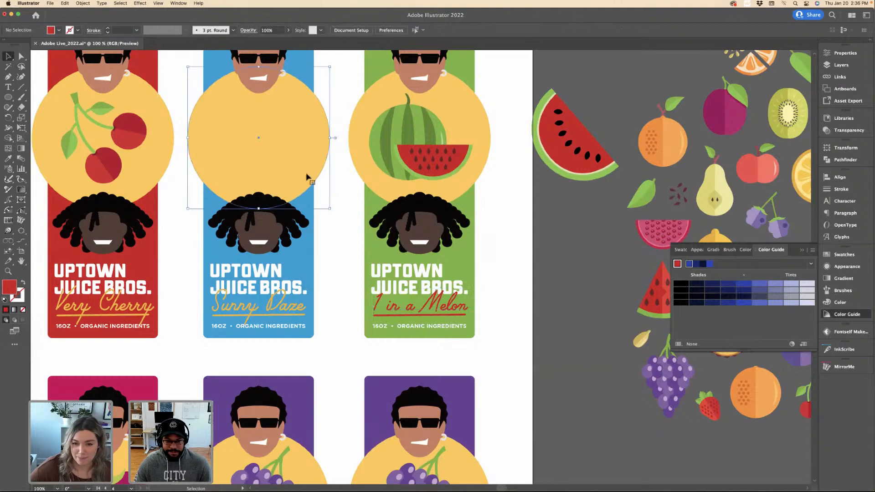
Deselect the artwork and collapse the Color Guide that covers part of the canvas.
key(super+minus)
click(562, 235)
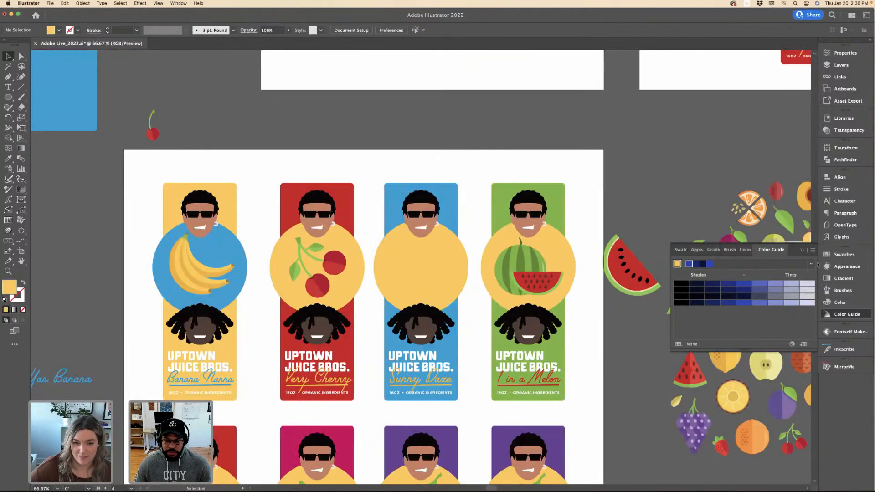
click(842, 314)
Look over the remaining label rows and the fruit illustrations beside the artboard.
scroll(369, 205, down, 8)
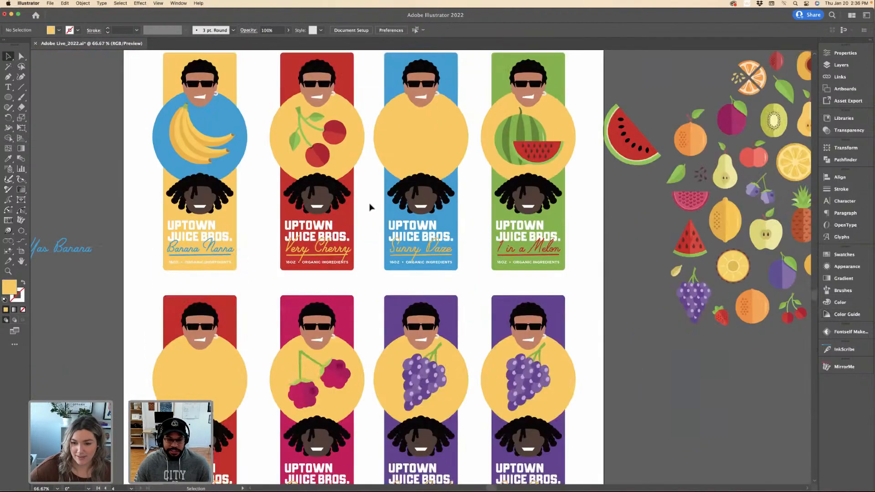
scroll(337, 230, down, 1)
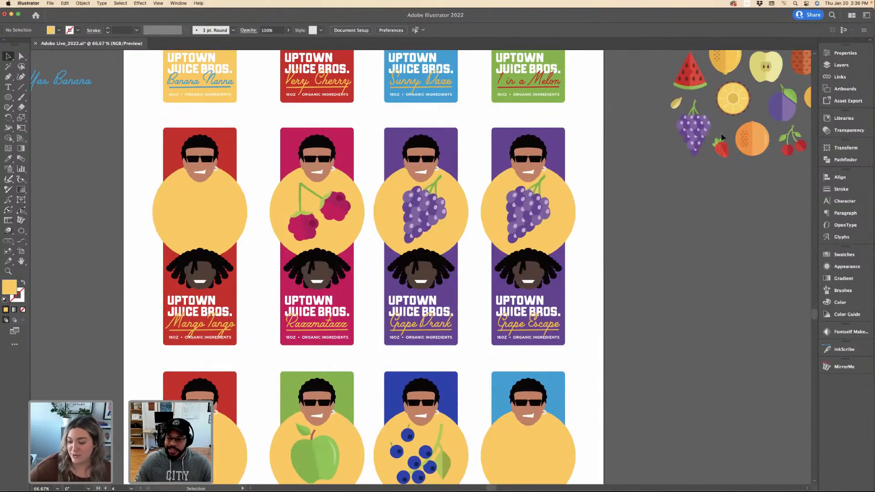
click(751, 142)
key(super+minus)
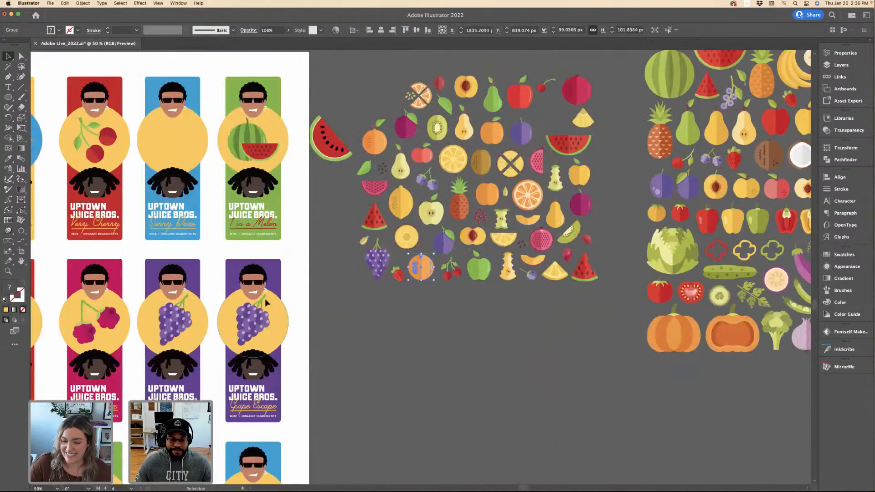
click(267, 302)
key(super+minus)
scroll(401, 274, down, 2)
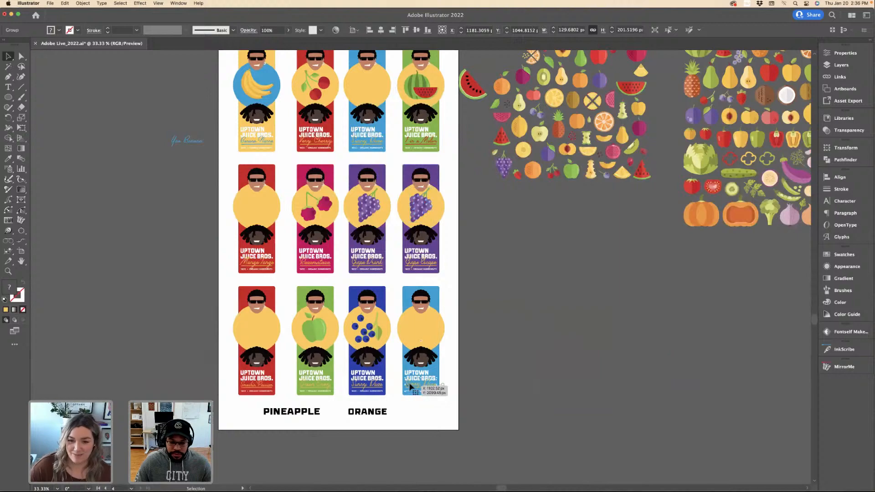
Replace the flavor name on the light blue label in the bottom row with "Orange you Glad".
double_click(409, 385)
key(super+plus)
key(super+plus)
key(super+plus)
key(super+minus)
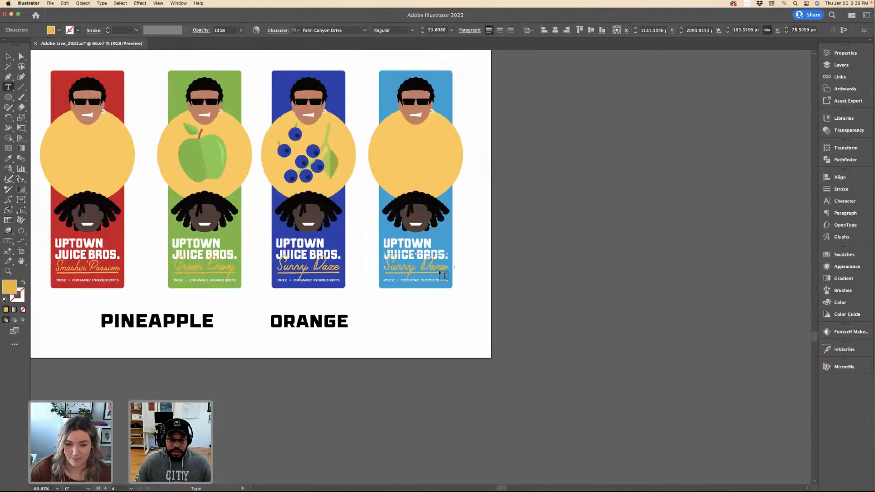
key(super+minus)
key(super+minus)
key(super+plus)
key(super+plus)
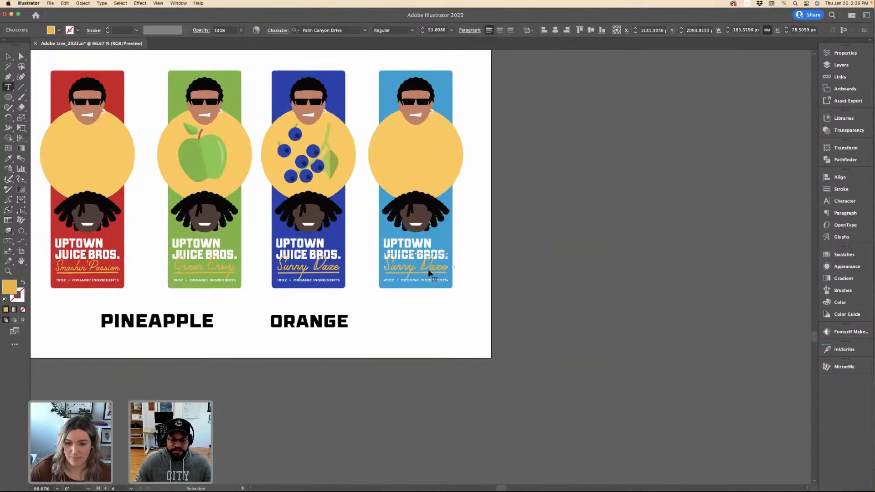
key(super+plus)
key(super+plus)
key(super+a)
text(Or)
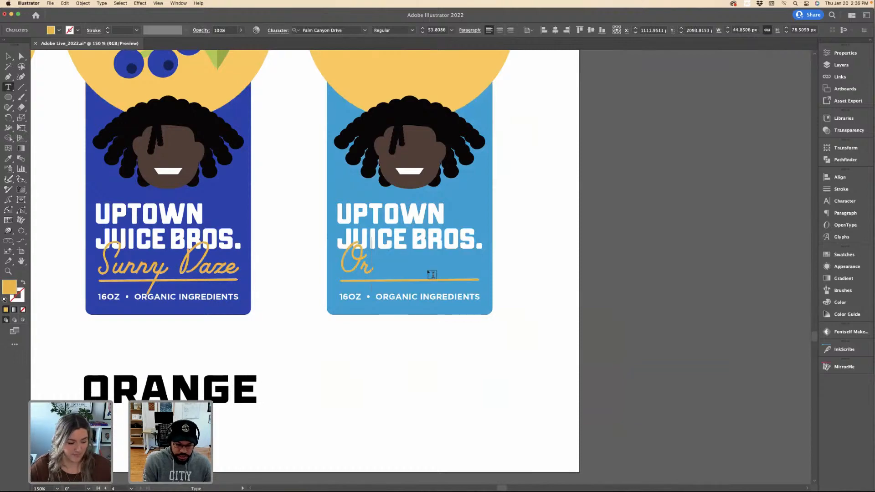
text(ange you Glad)
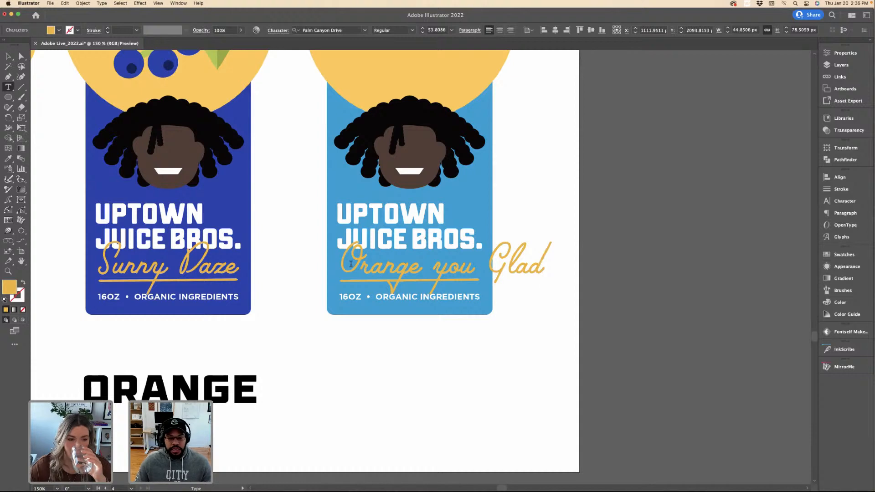
Shorten "you" to "U" in the orange flavor name and scale the text down to about 43.6 pt to fit the label.
drag(360, 264, 339, 263)
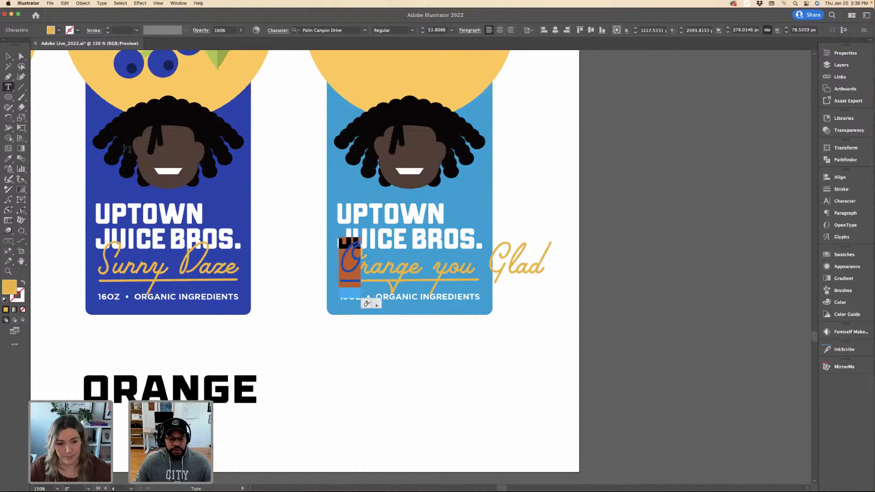
key(Escape)
key(super+equal)
key(super+equal)
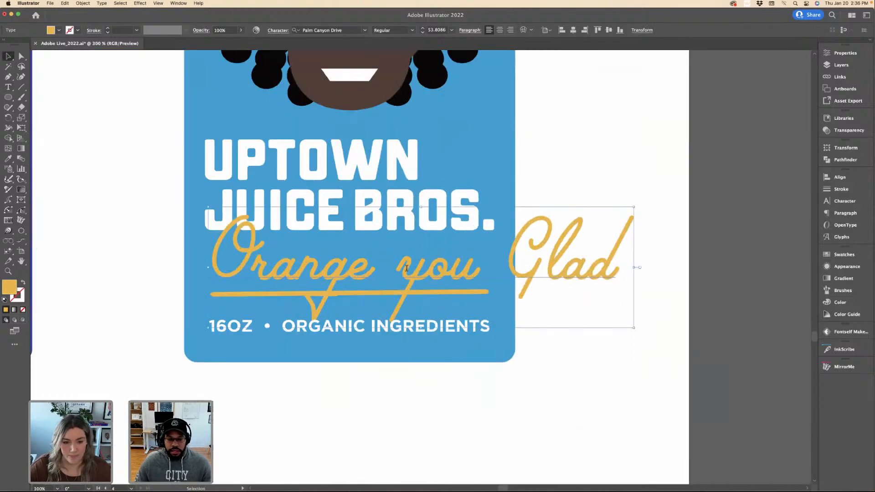
double_click(407, 268)
double_click(407, 268)
text(U)
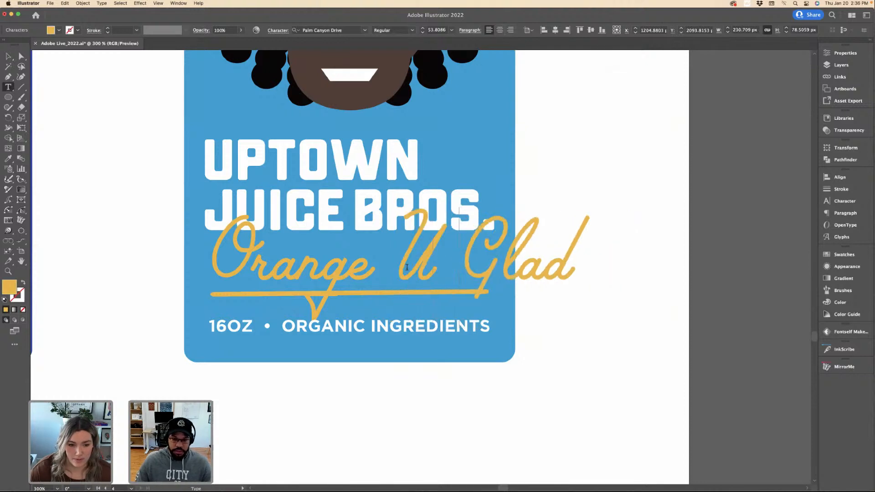
click(8, 58)
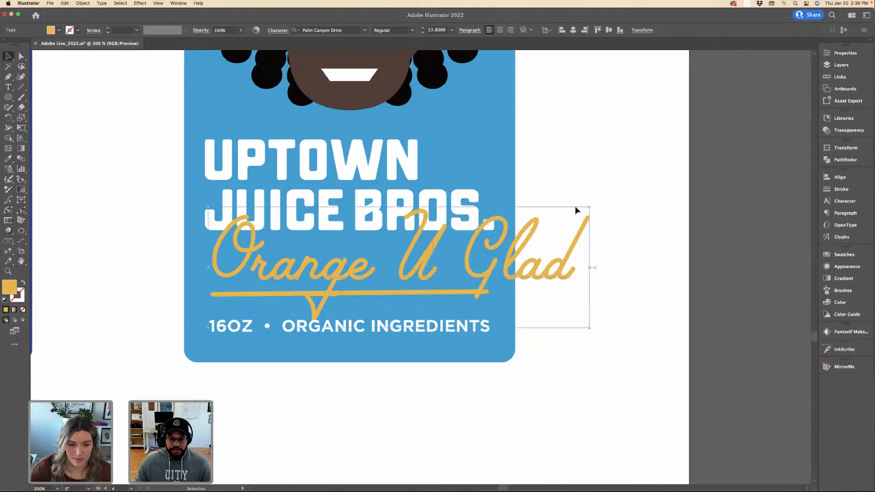
drag(564, 211, 519, 213)
Tighten the letter spacing after the capital G in "Glad".
double_click(433, 269)
drag(433, 269, 425, 268)
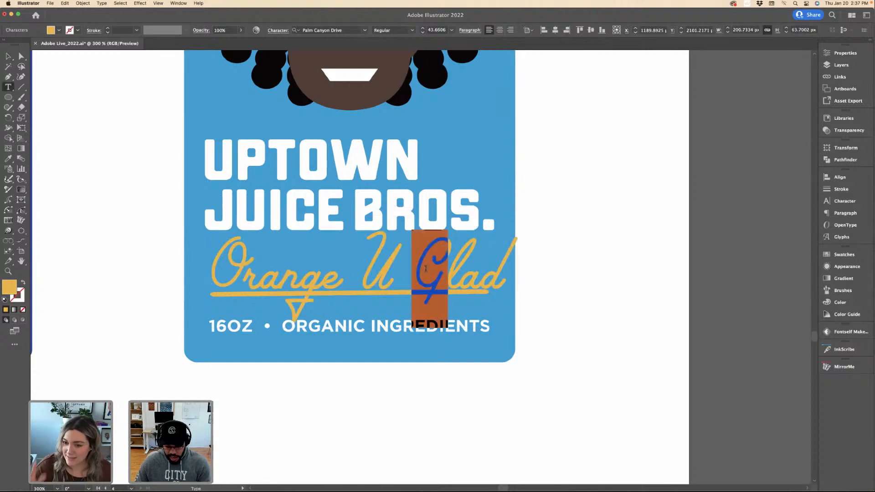
key(alt+Left)
key(alt+Left)
key(alt+Left)
key(alt+Left)
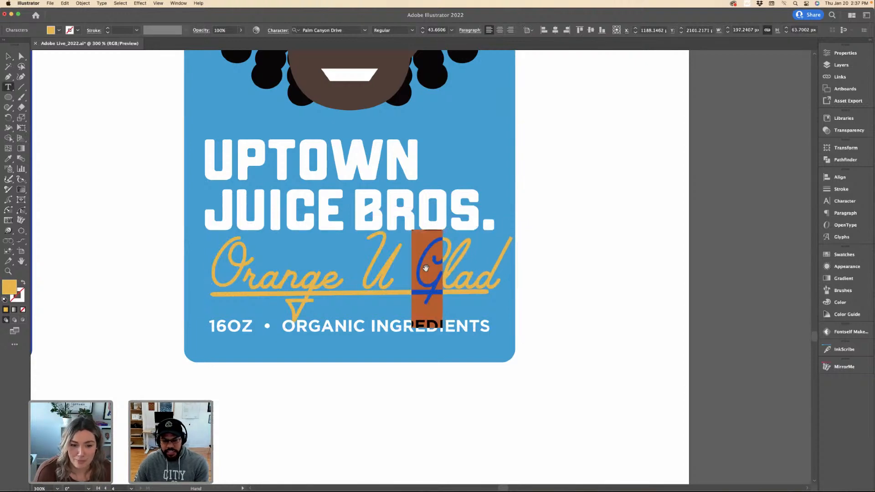
click(257, 268)
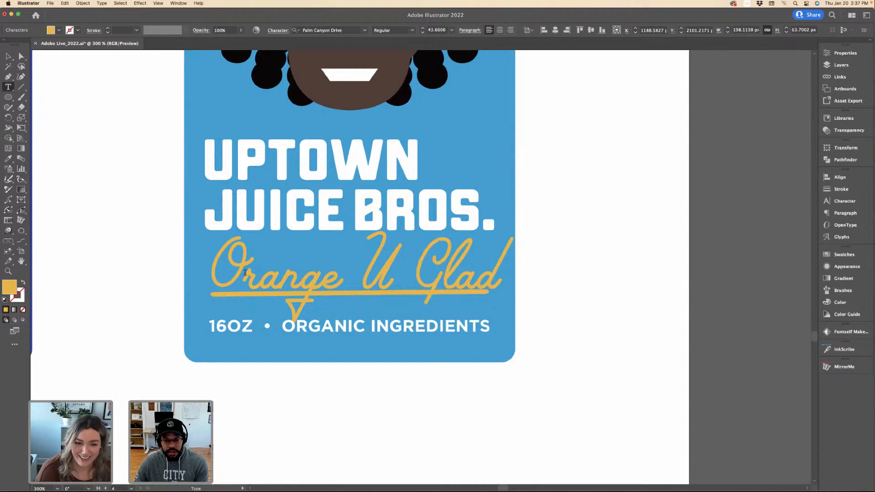
Swap the g in "Orange" for its alternate glyph with the long looped tail and tighten the spacing between "U" and "Glad".
drag(311, 285, 315, 285)
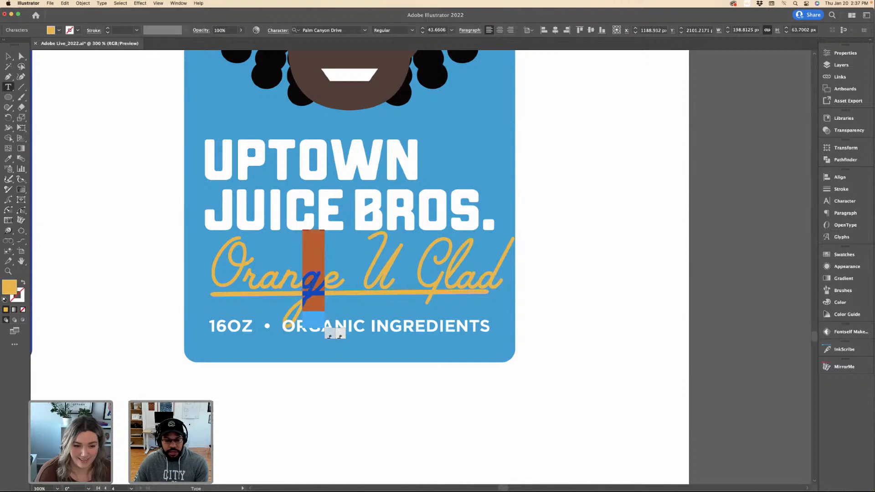
click(238, 240)
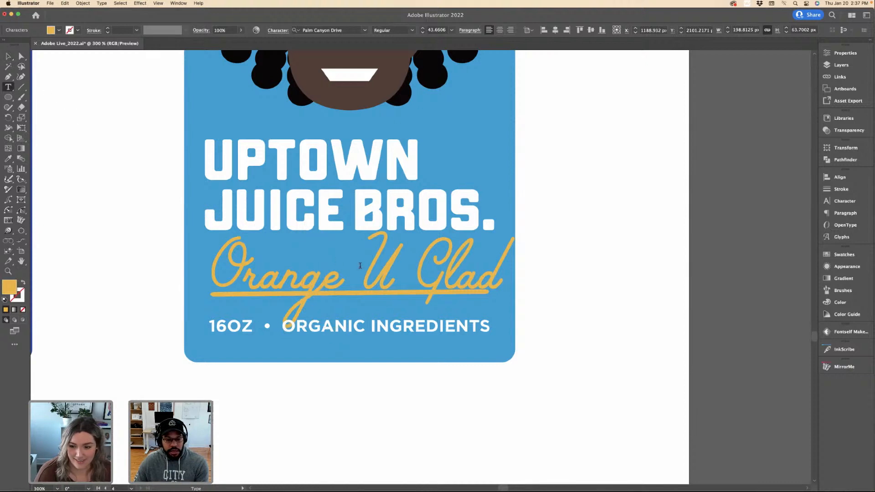
drag(360, 266, 402, 270)
key(alt+Left)
key(alt+Left)
key(alt+Left)
key(alt+Left)
key(alt+Left)
key(alt+Left)
key(alt+Left)
key(alt+Left)
key(alt+Left)
key(alt+Left)
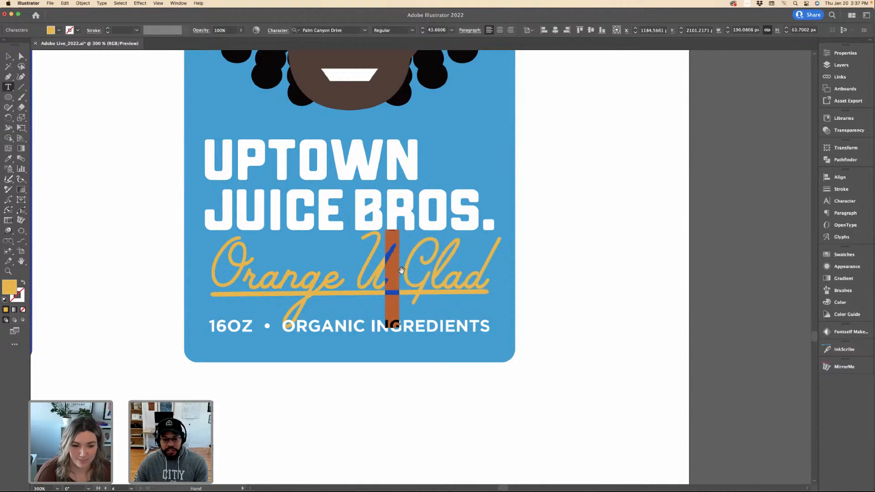
click(319, 239)
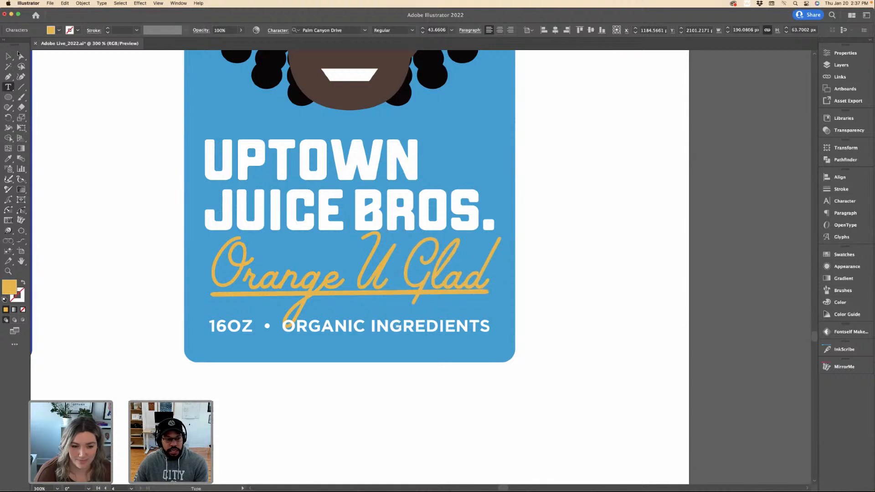
Scale the "Orange U Glad" text up to about 45.9 pt and nudge it slightly above its underline.
drag(355, 231, 355, 226)
drag(512, 330, 516, 332)
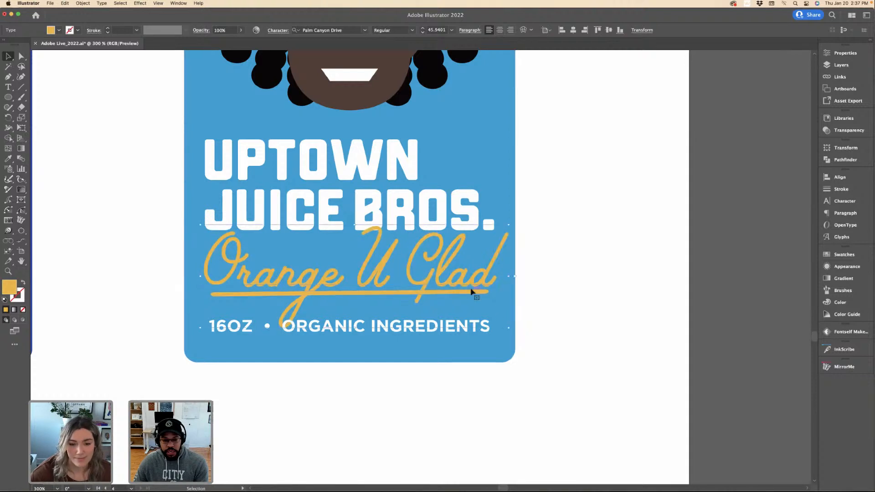
drag(466, 285, 468, 285)
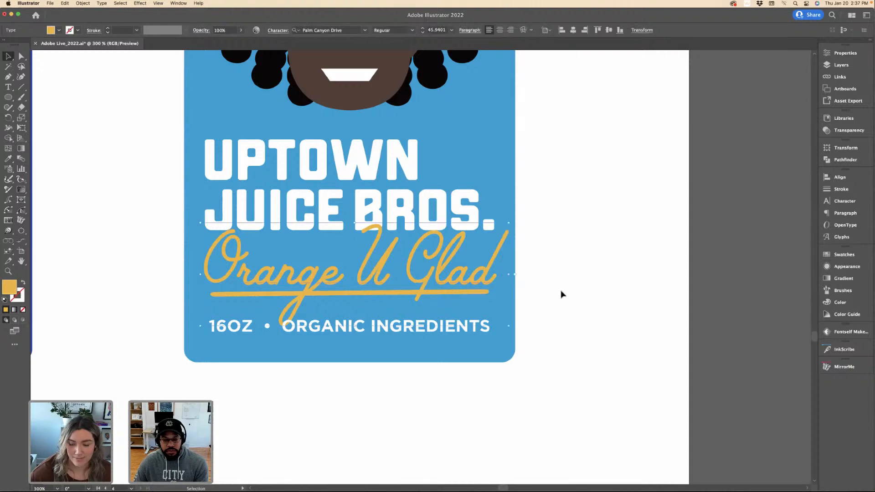
click(561, 304)
Review all three label rows for their fruit illustrations, circles and flavor names.
key(super+minus)
key(super+minus)
key(super+minus)
key(super+minus)
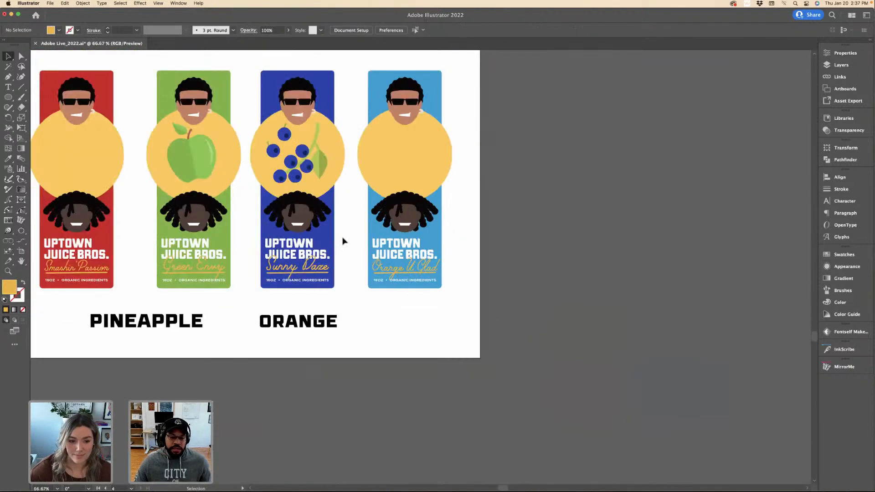
scroll(343, 241, down, 3)
scroll(351, 192, left, 2)
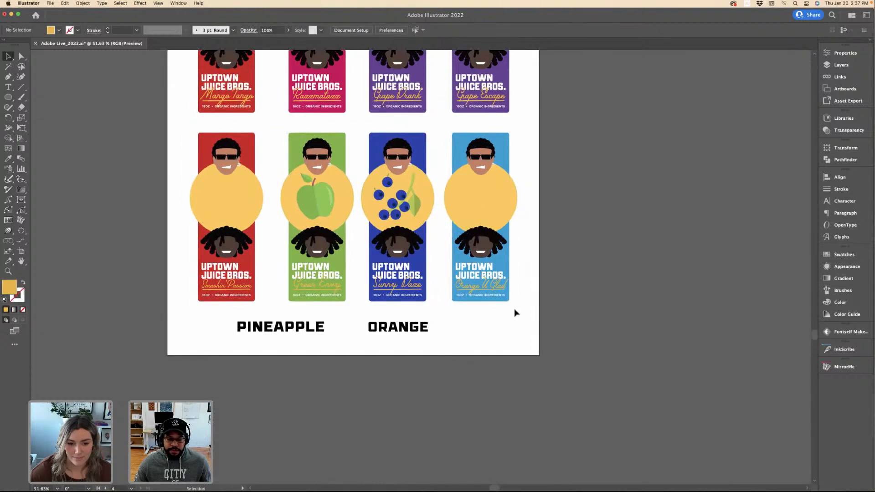
scroll(434, 228, left, 3)
scroll(433, 228, up, 2)
scroll(433, 228, up, 1)
scroll(434, 228, up, 2)
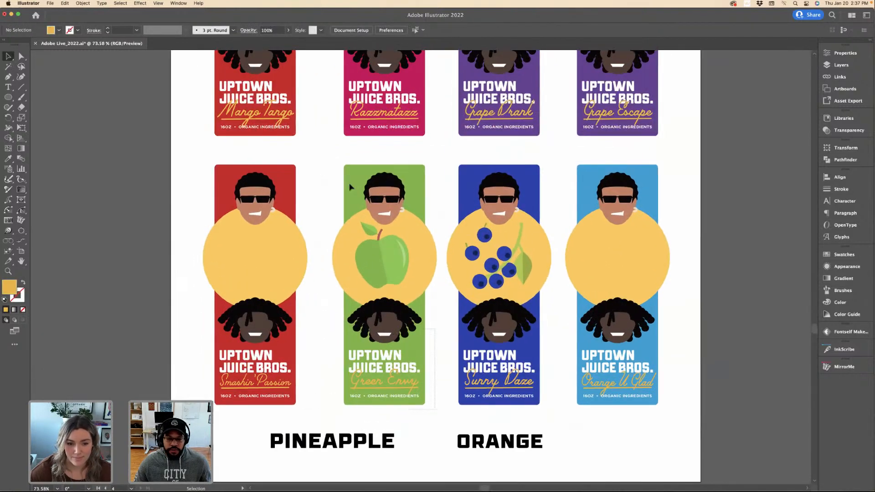
click(338, 166)
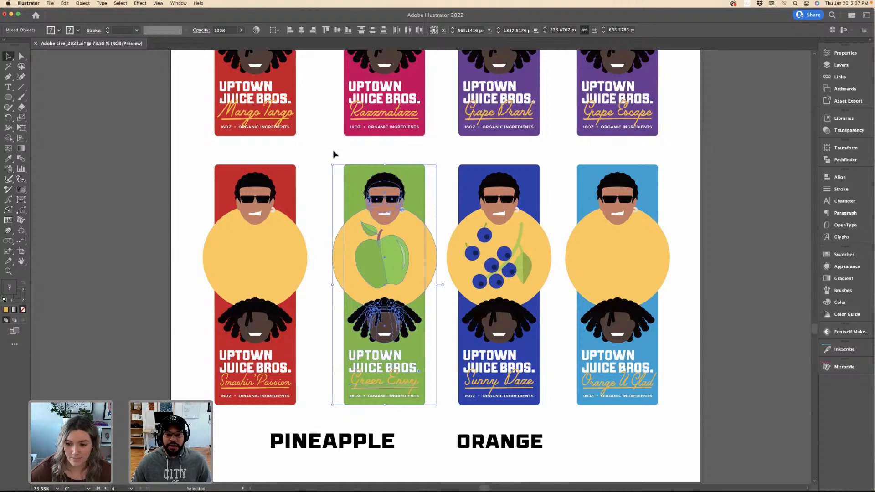
click(318, 162)
scroll(316, 162, up, 6)
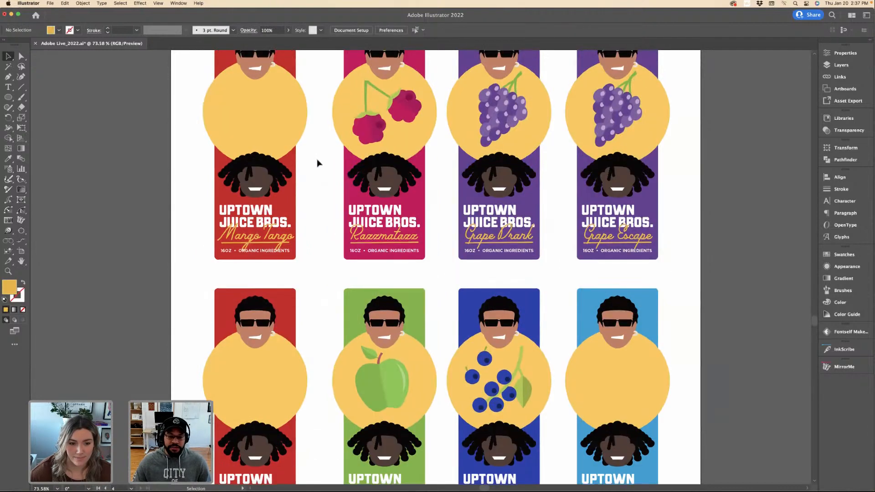
scroll(389, 230, down, 2)
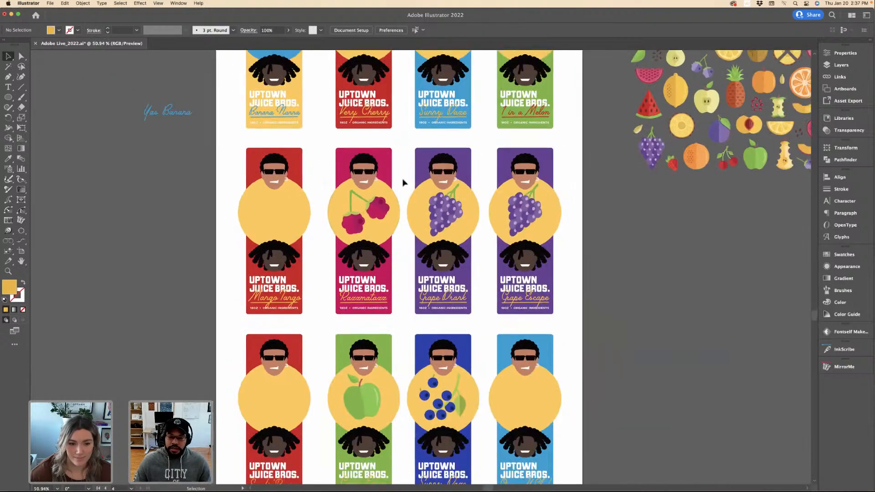
scroll(403, 183, up, 5)
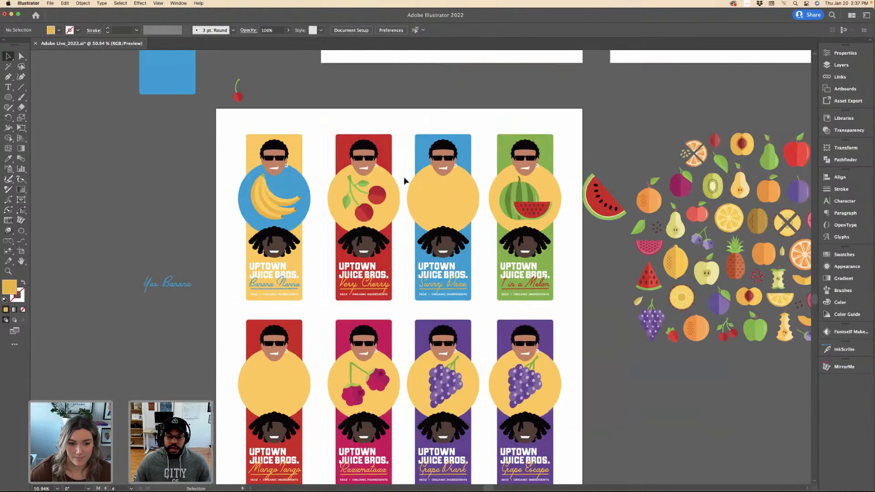
scroll(405, 181, down, 10)
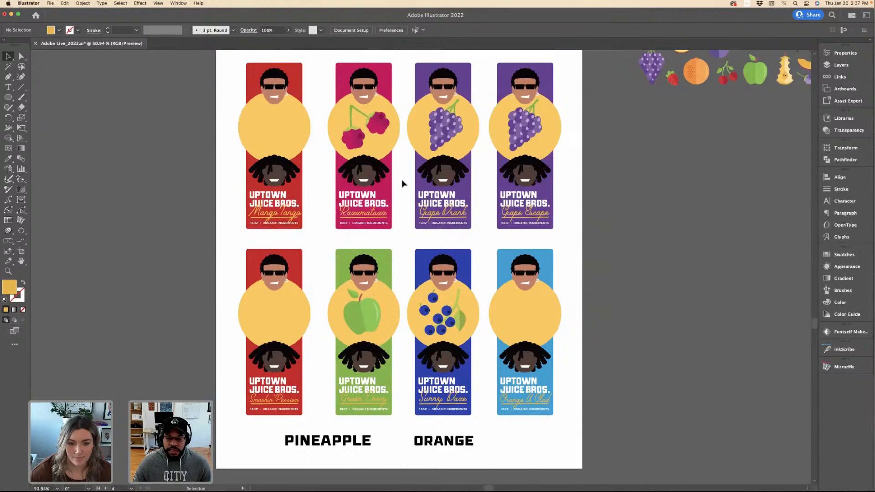
scroll(404, 183, down, 2)
scroll(404, 184, up, 1)
scroll(404, 185, up, 2)
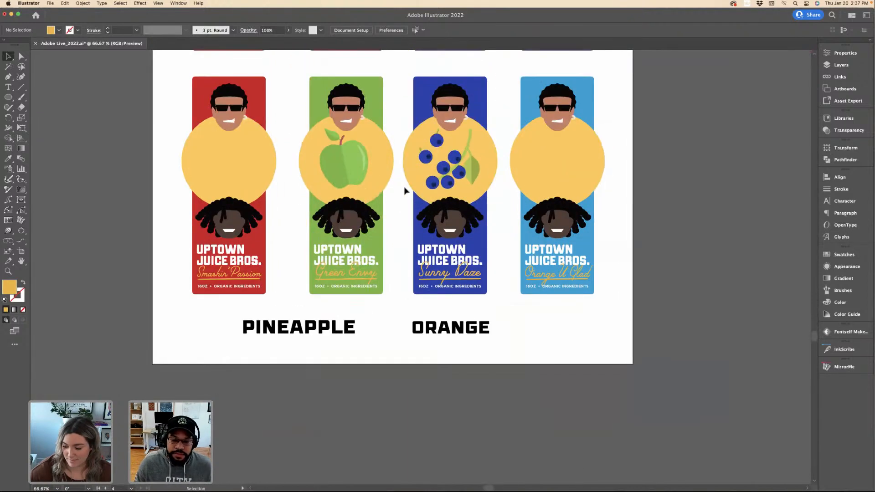
scroll(403, 187, up, 2)
key(super+equal)
key(super+minus)
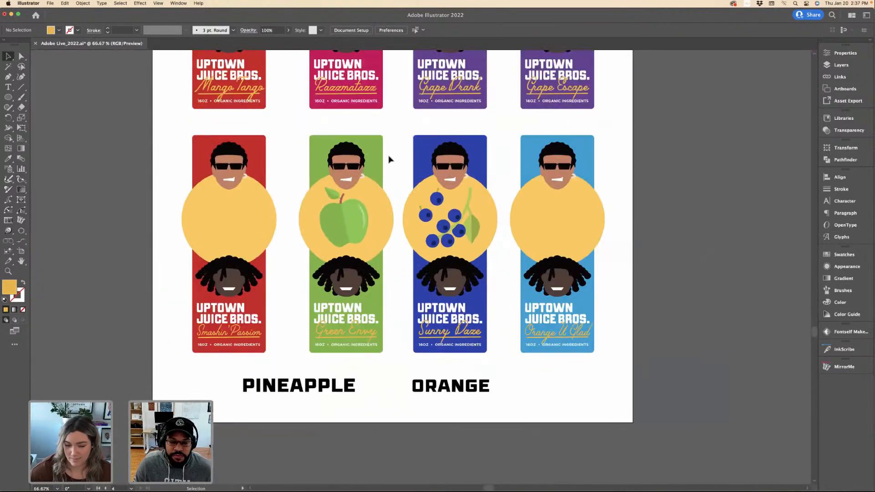
Enlarge the blueberry branch on the dark blue label to about 165 by 184 px and adjust its position within the circle.
click(370, 204)
click(399, 178)
click(414, 182)
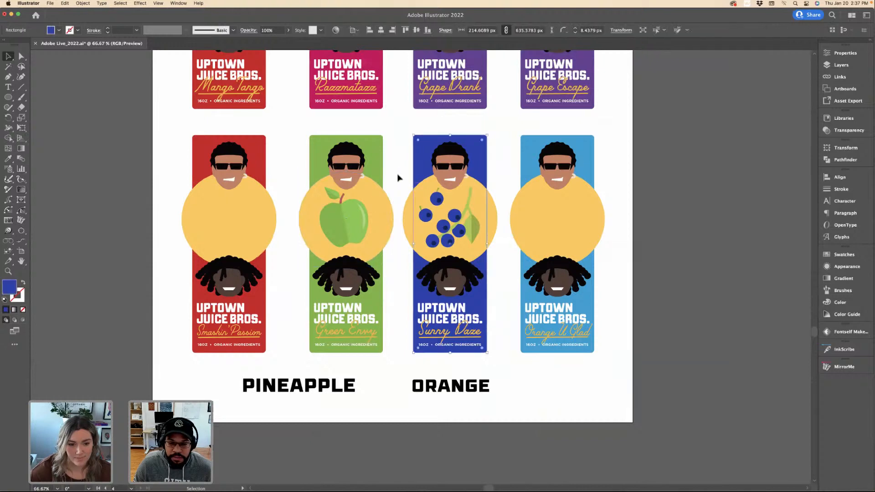
click(398, 179)
key(super+equal)
click(474, 191)
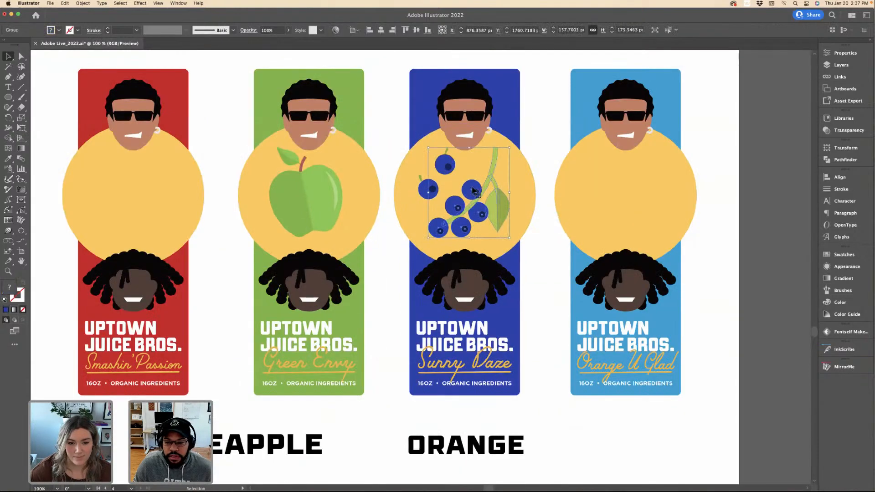
click(533, 139)
click(454, 199)
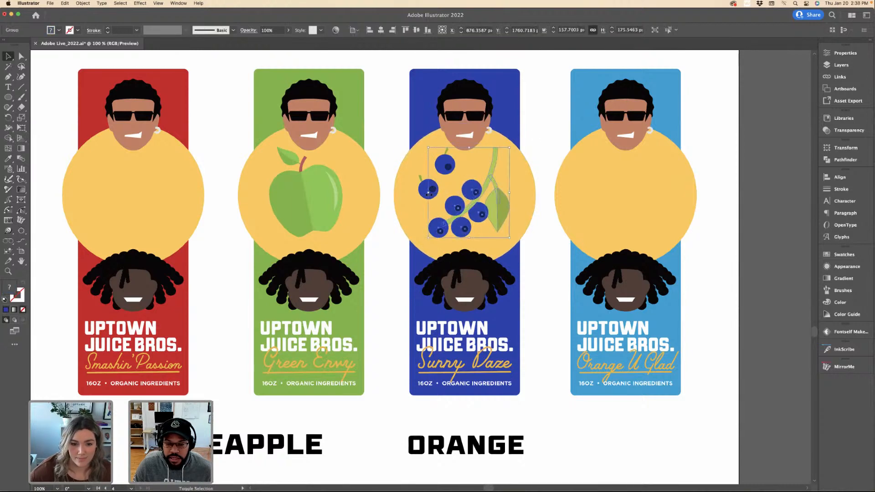
drag(428, 190, 427, 196)
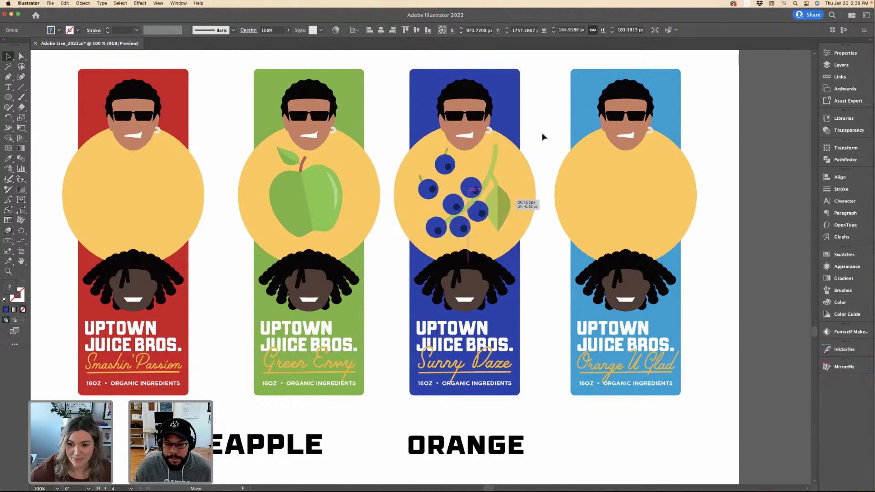
click(547, 139)
click(579, 147)
Recolor the light blue "Orange U Glad" label background with the orange sampled from the whole pumpkin illustration.
key(super+minus)
click(472, 252)
click(454, 224)
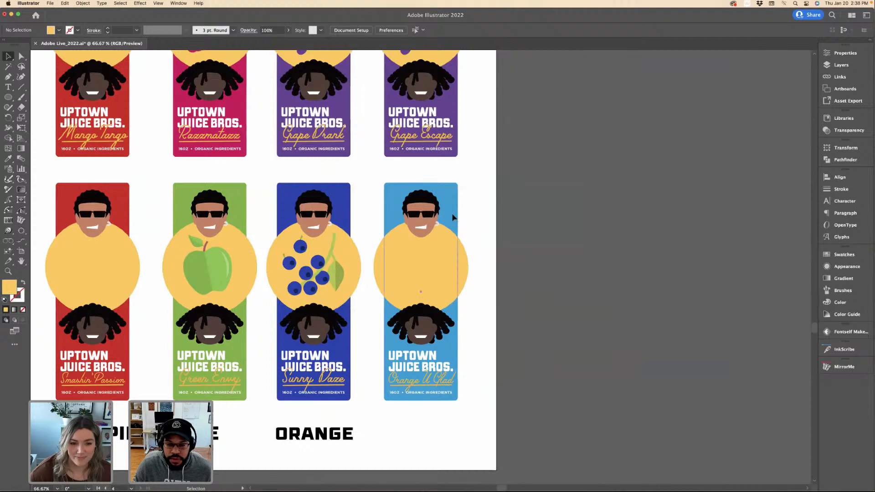
key(super+minus)
key(super+minus)
key(i)
scroll(539, 225, up, 5)
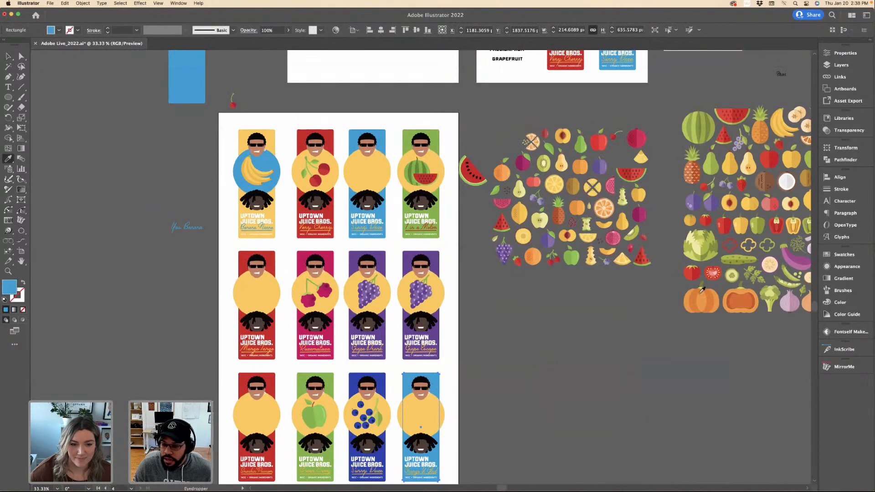
click(702, 295)
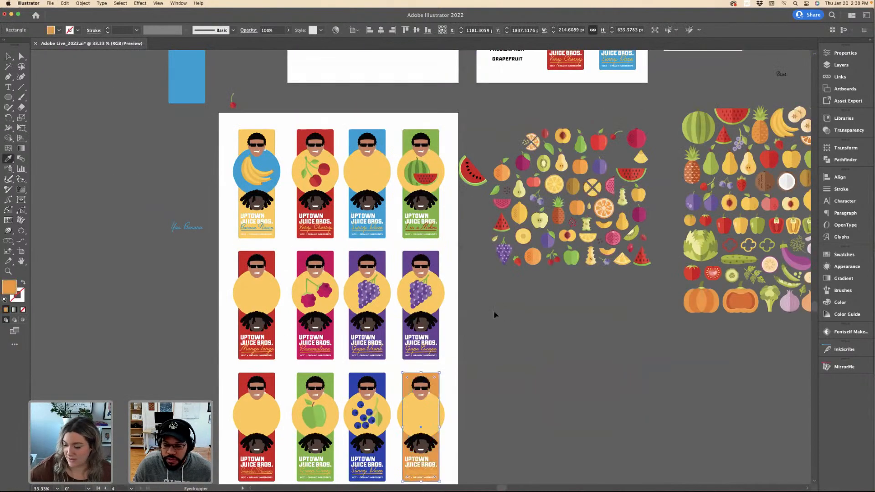
Recolor the circle on the "Orange U Glad" label with the dark orange sampled from the cut pumpkin.
key(super+plus)
key(super+plus)
key(a)
click(438, 414)
key(super+minus)
key(super+minus)
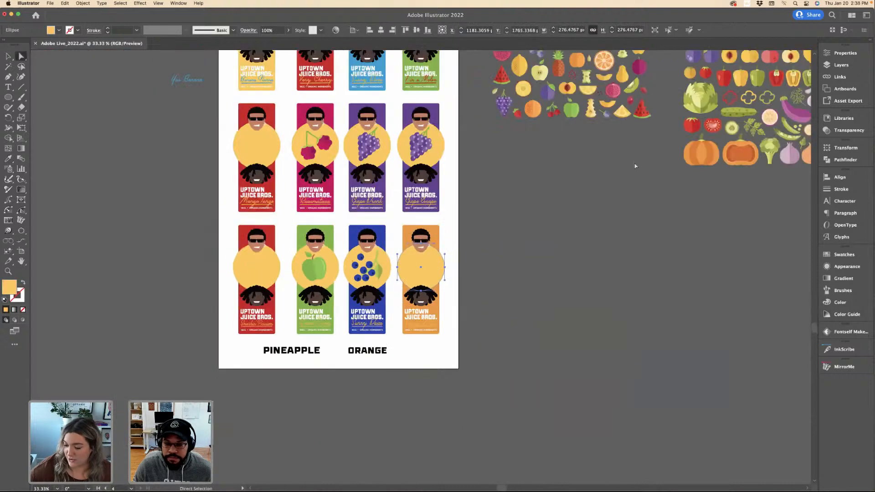
click(731, 149)
key(a)
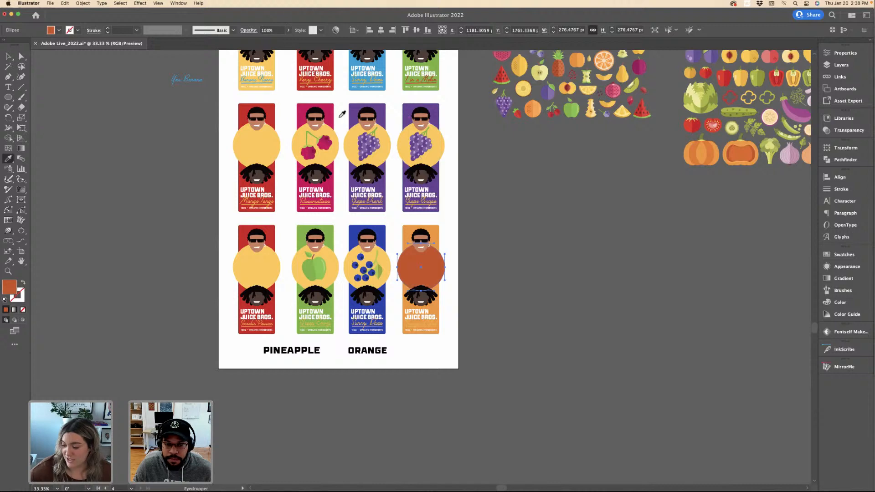
Fill the circle on the "Orange U Glad" label with the light blue sampled from the loose rectangle beside the artboard.
scroll(331, 213, up, 5)
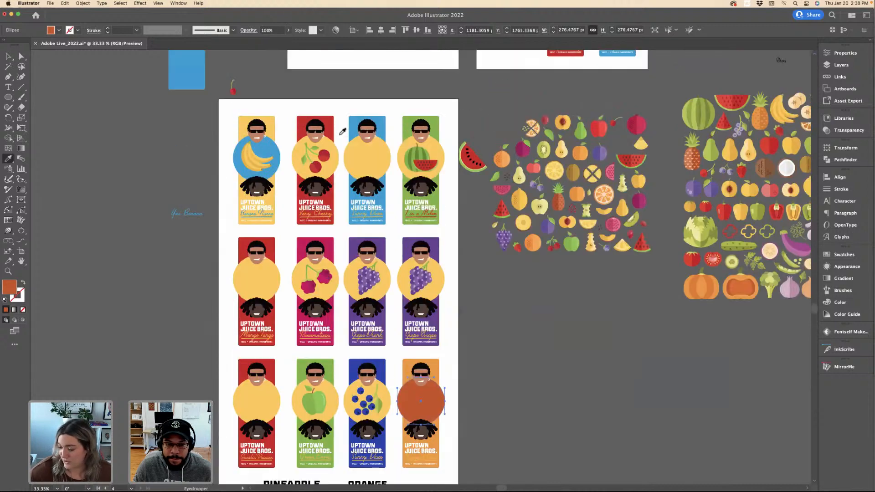
click(186, 71)
scroll(418, 288, down, 5)
key(super+equal)
key(super+equal)
key(v)
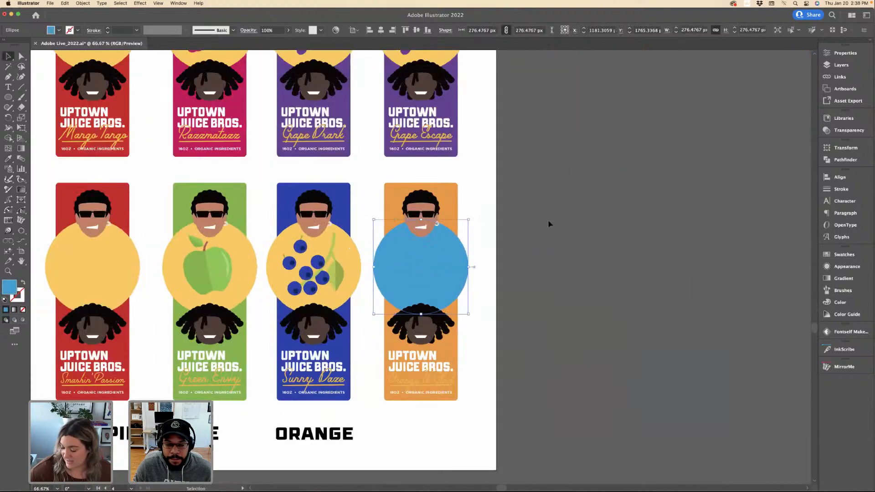
key(super+shift+a)
click(387, 210)
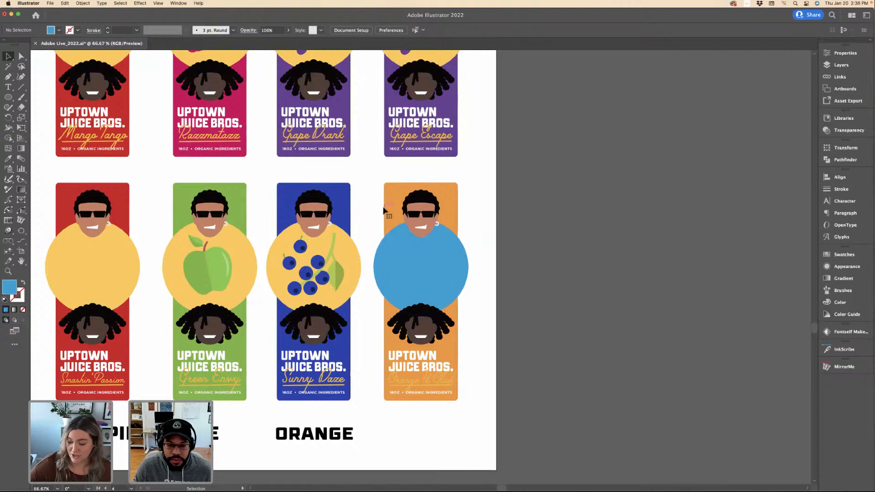
key(i)
key(super+minus)
key(super+minus)
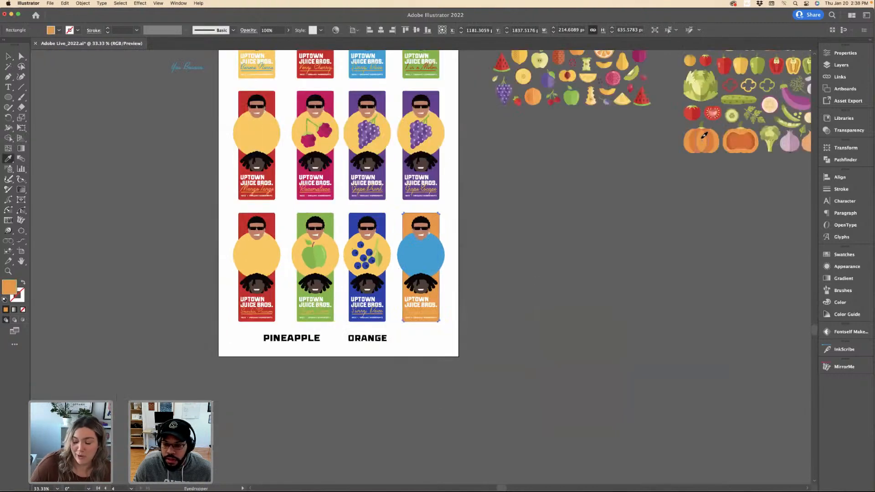
scroll(704, 136, up, 2)
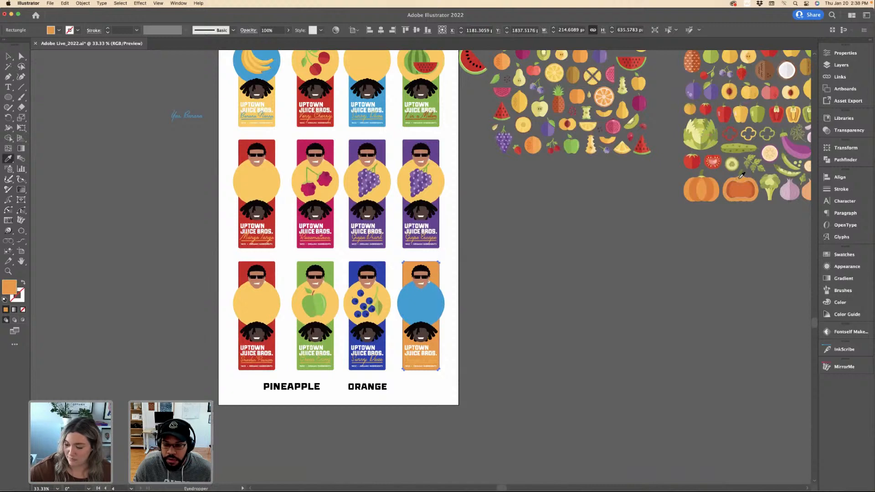
key(a)
click(422, 306)
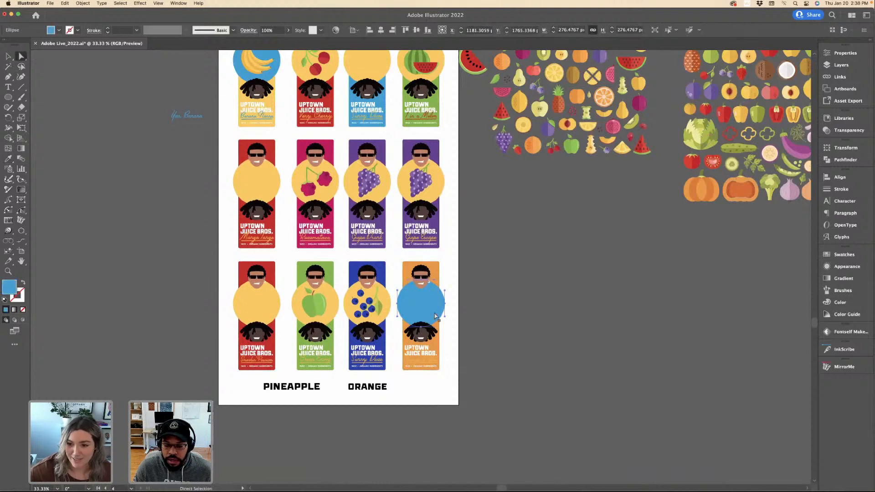
key(super+equal)
key(super+equal)
key(super+minus)
key(v)
click(384, 305)
key(super+minus)
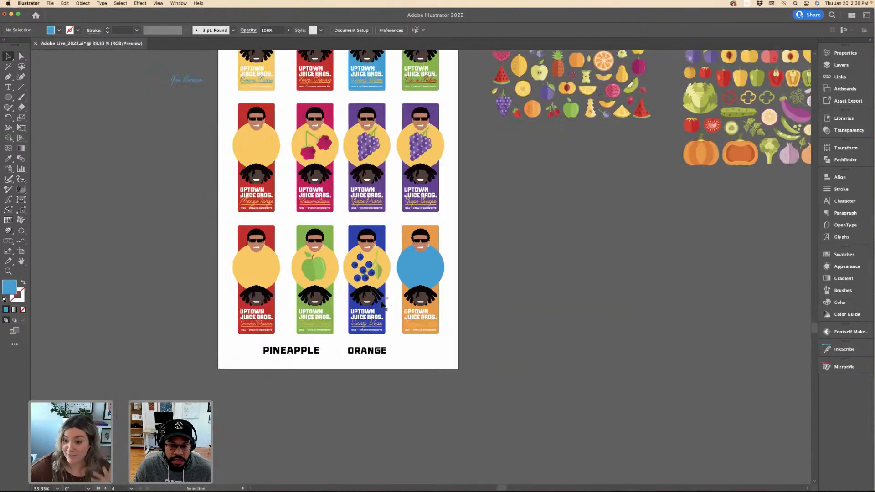
Recolor the "Orange U Glad" label background with the golden yellow sampled from its flavor name.
scroll(428, 347, up, 1)
click(426, 335)
key(super+equal)
key(super+equal)
key(super+equal)
key(super+equal)
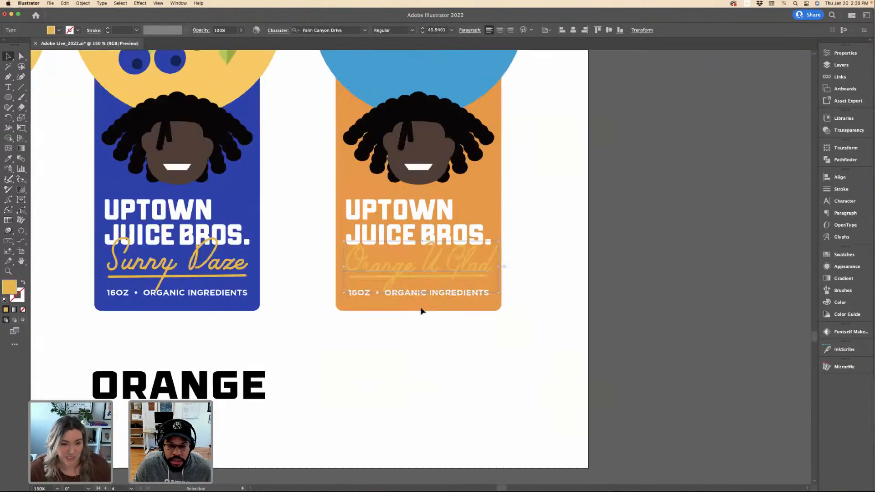
key(super+minus)
click(371, 198)
key(i)
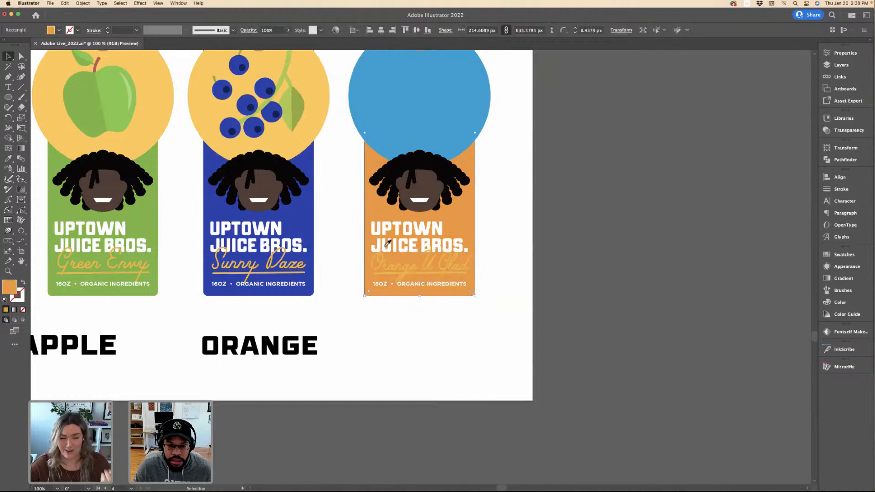
key(super+minus)
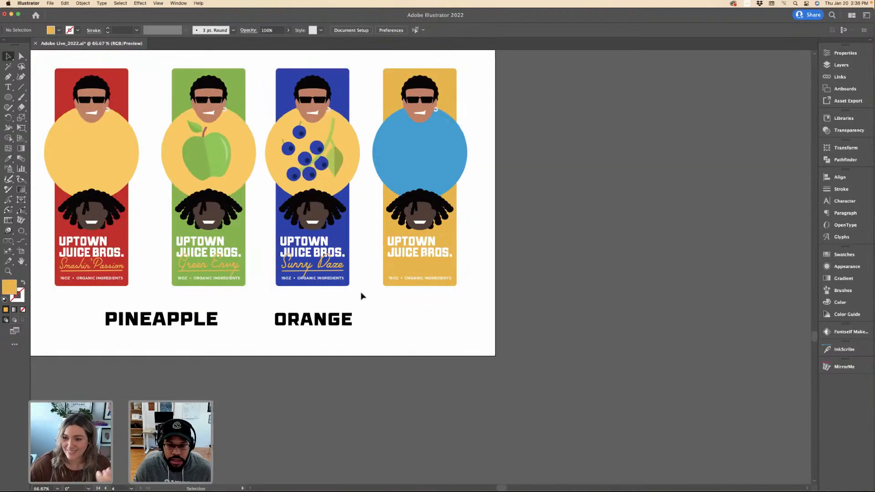
Recolor the "Orange U Glad" flavor name with the blue sampled from the label's circle.
key(v)
key(super+equal)
click(401, 397)
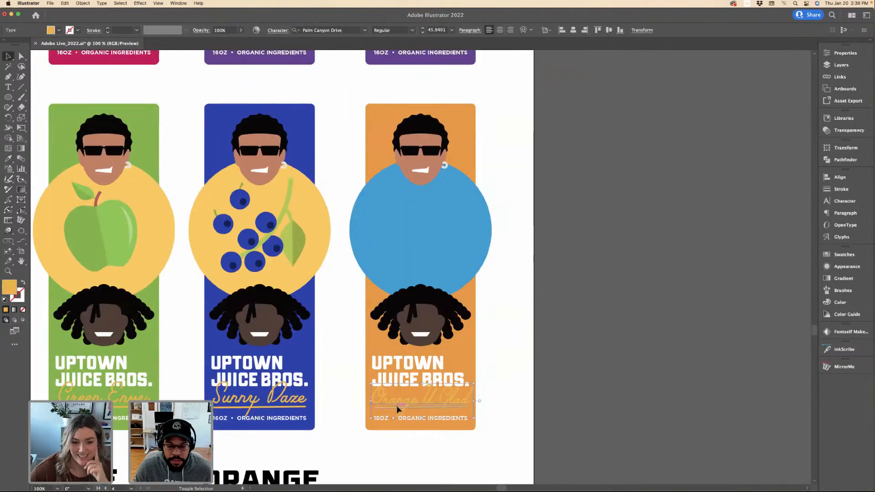
shift+click(418, 231)
key(i)
click(417, 232)
key(v)
click(532, 248)
key(super+minus)
key(super+minus)
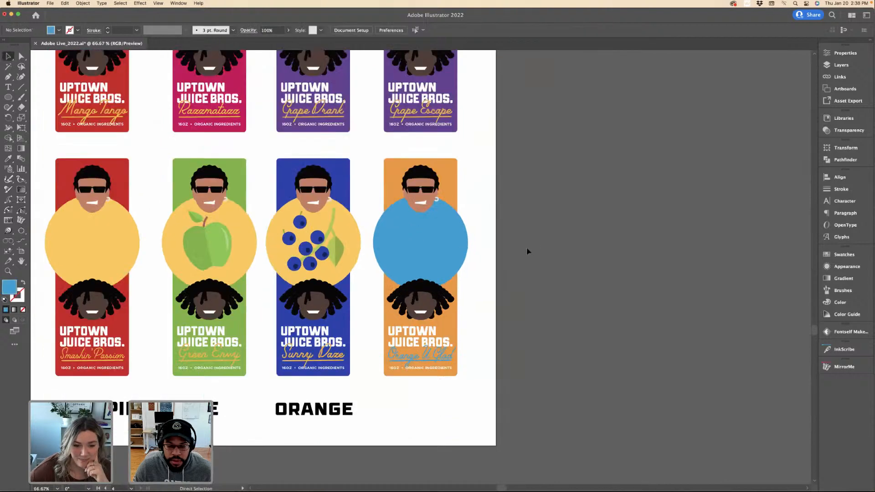
Look over the rows of label designs and the fruit illustrations beside the artboard.
scroll(356, 296, up, 2)
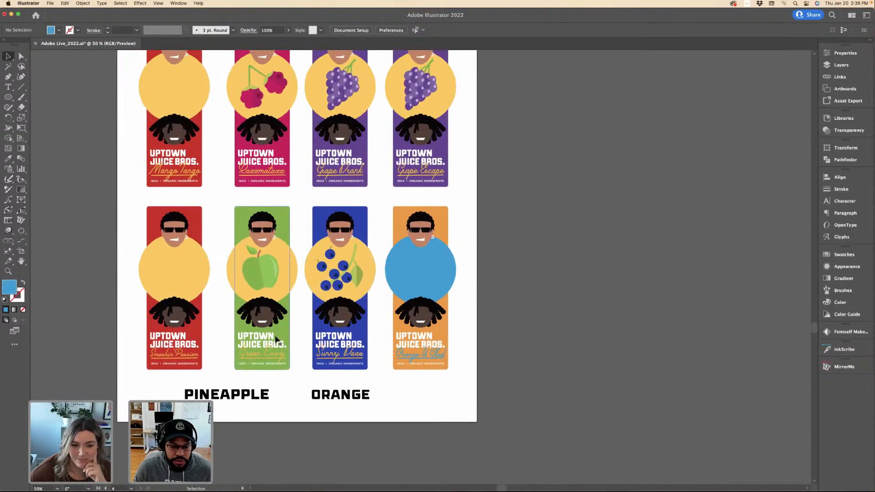
scroll(383, 260, up, 3)
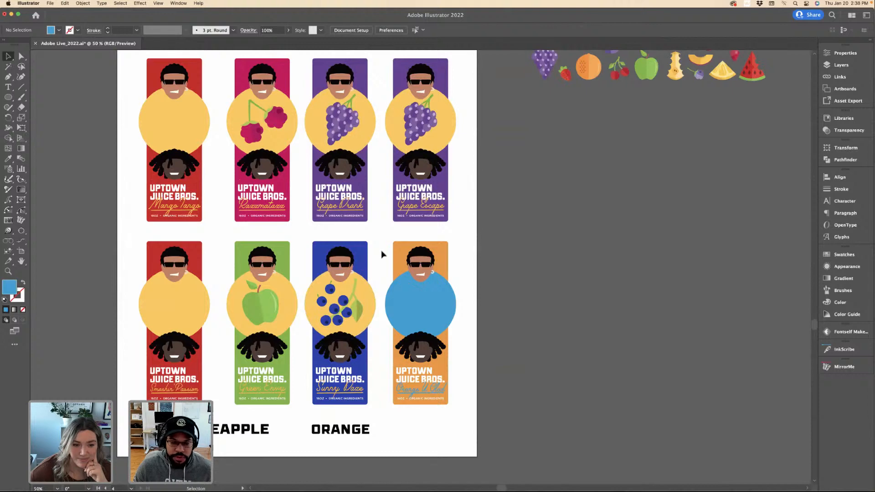
scroll(381, 254, up, 10)
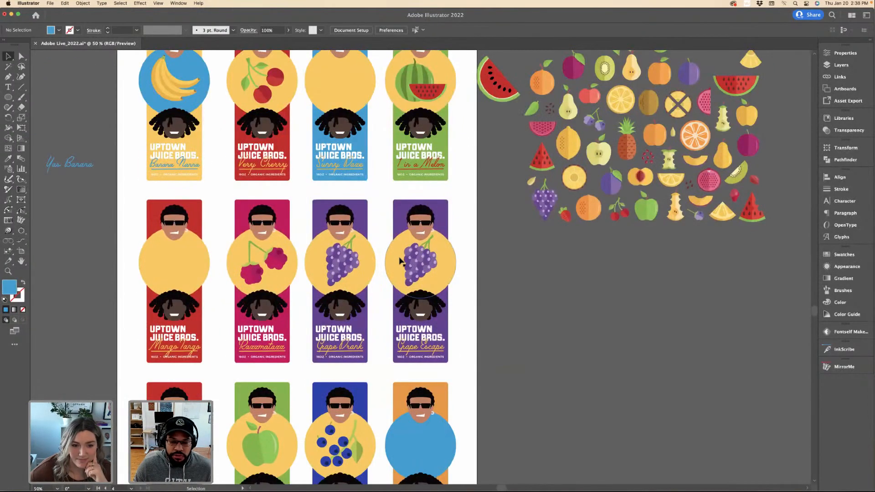
scroll(379, 206, up, 6)
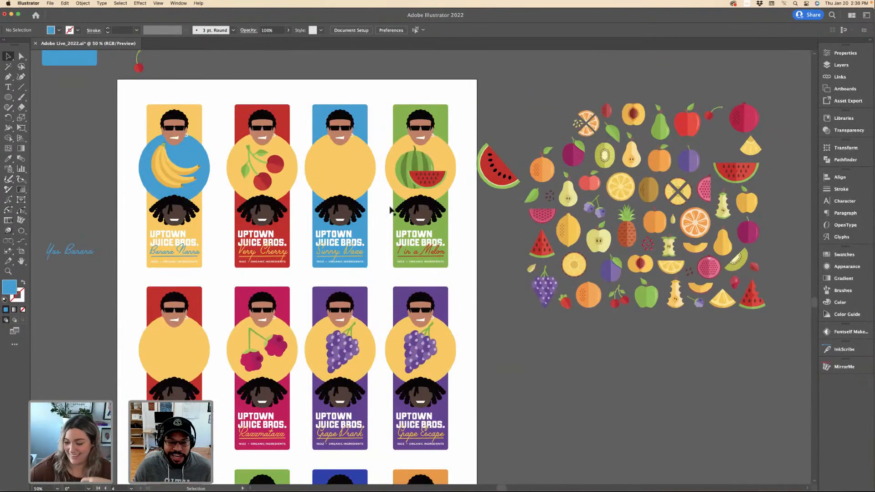
scroll(382, 258, down, 20)
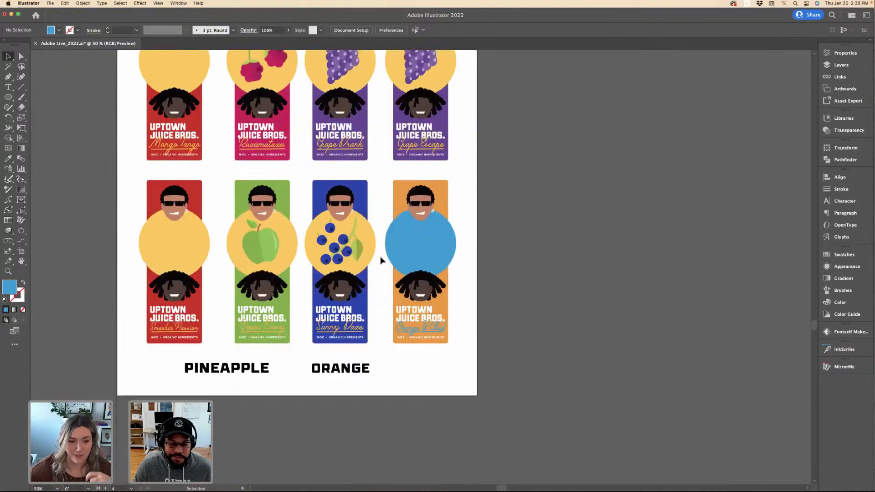
scroll(403, 261, up, 20)
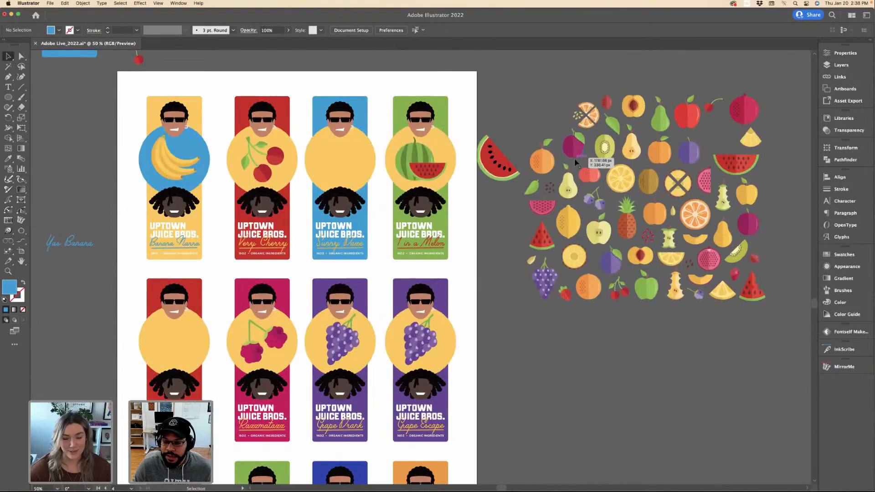
scroll(575, 158, right, 12)
scroll(575, 162, right, 3)
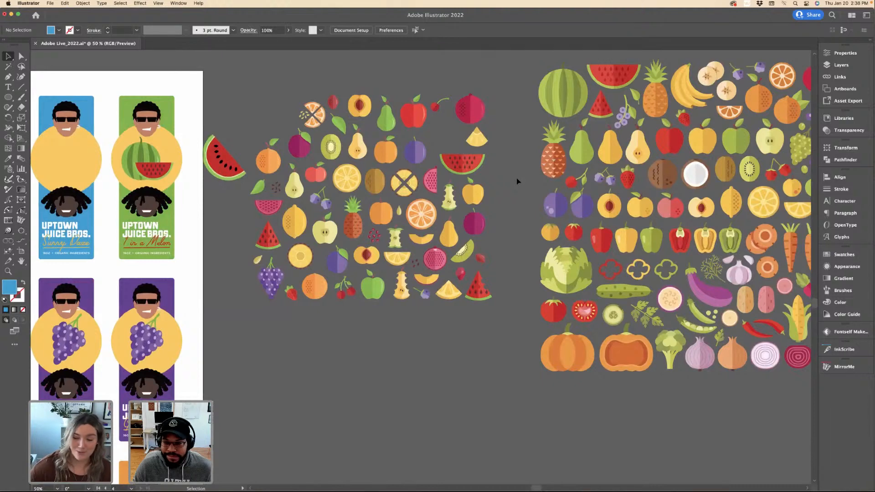
scroll(517, 181, right, 5)
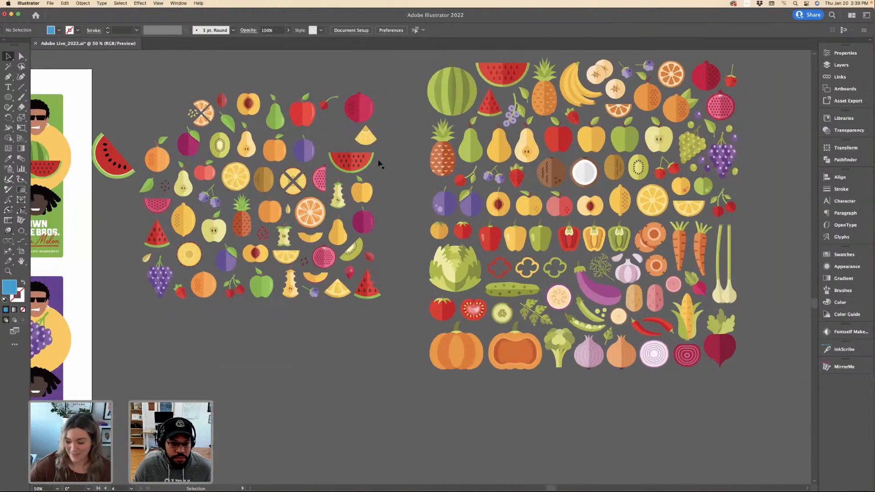
Copy the whole orange with its leaf and the half orange slice from the illustration collections to the "Orange U Glad" label.
click(618, 117)
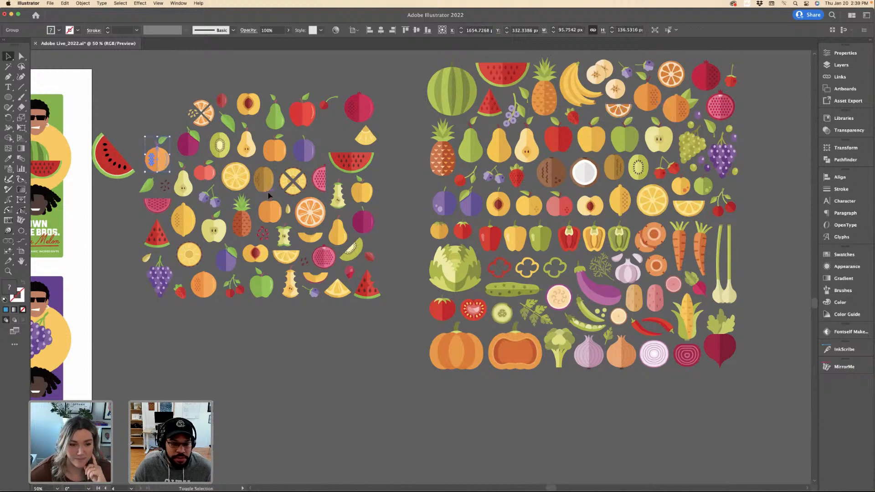
shift+click(617, 117)
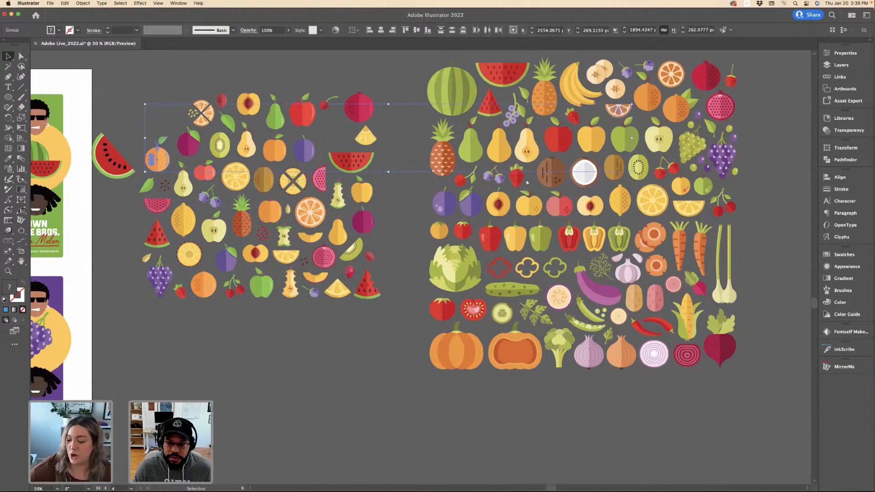
click(409, 173)
scroll(411, 172, left, 10)
scroll(410, 171, down, 6)
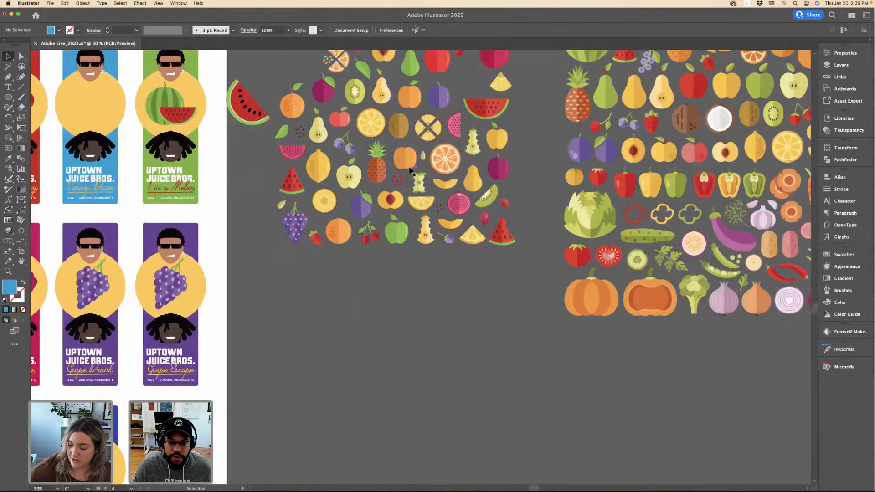
scroll(410, 172, down, 3)
scroll(383, 215, up, 4)
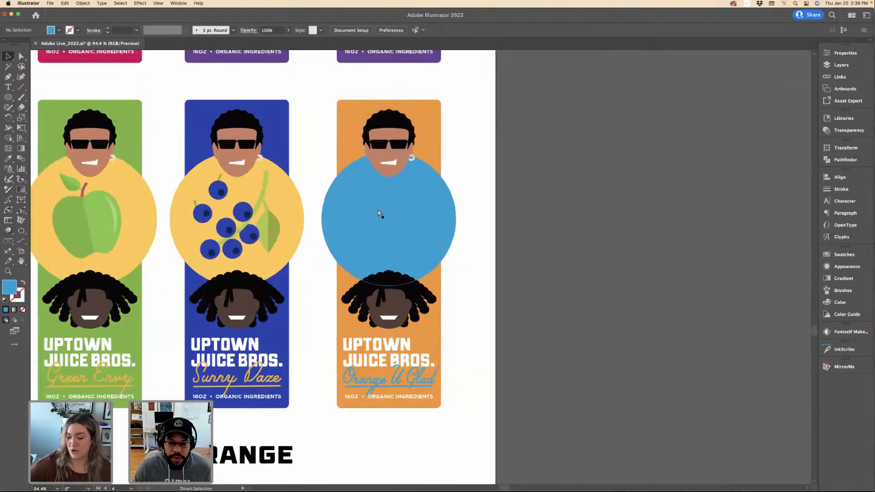
click(378, 213)
scroll(370, 252, down, 5)
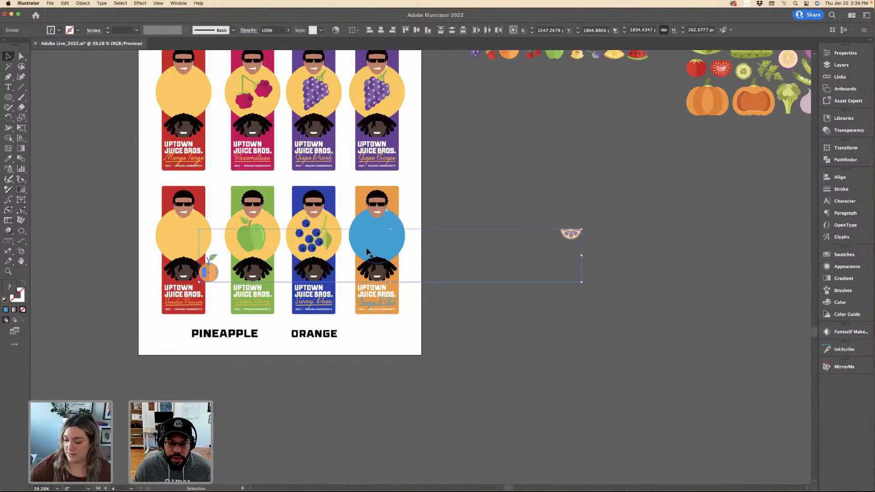
Place the whole orange and the half slice side by side inside the blue circle of the "Orange U Glad" label.
click(466, 280)
drag(231, 271, 376, 242)
drag(538, 241, 377, 249)
scroll(397, 245, up, 8)
scroll(479, 269, up, 2)
click(570, 257)
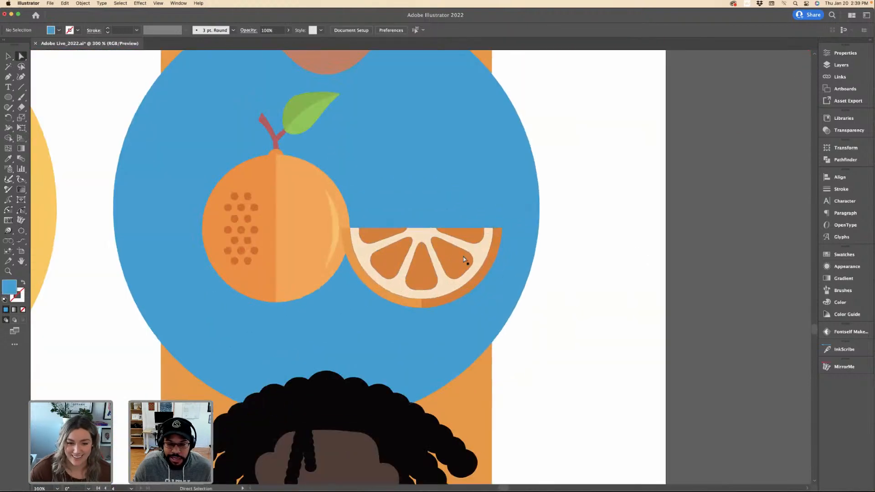
Recolor the orange slice's segments and its darker rind half in a lighter orange.
key(a)
click(409, 265)
shift+click(379, 237)
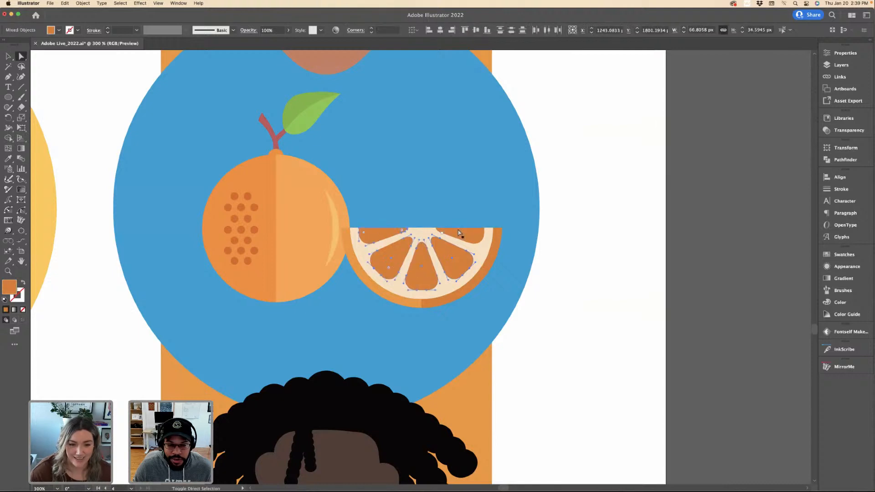
click(416, 289)
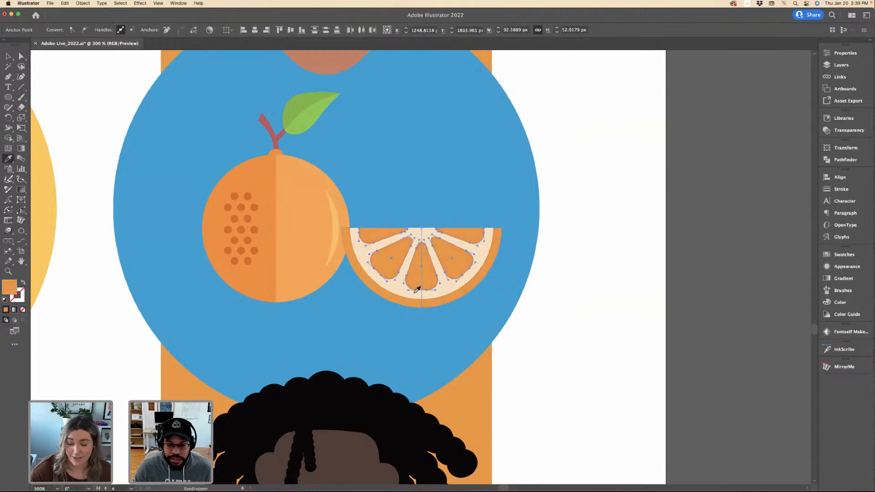
Fill the cream pith of the orange slice with the light orange sampled from the whole orange.
click(416, 287)
key(i)
click(416, 236)
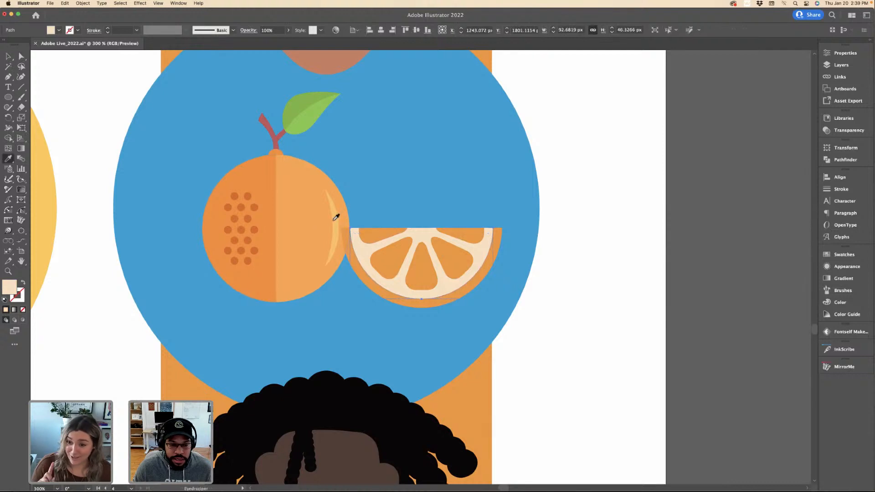
click(312, 208)
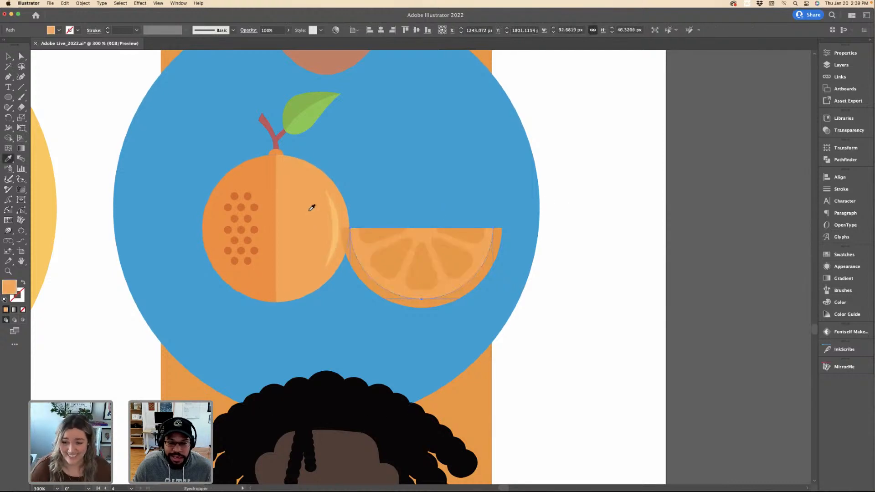
Recolor the slice's segments and left rind half with the darker orange sampled from the whole orange's dotted half.
key(a)
click(391, 254)
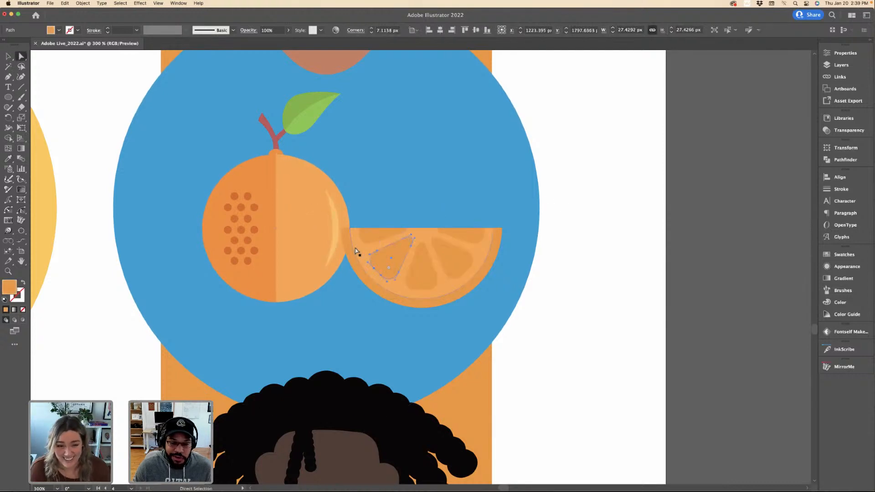
shift+click(382, 260)
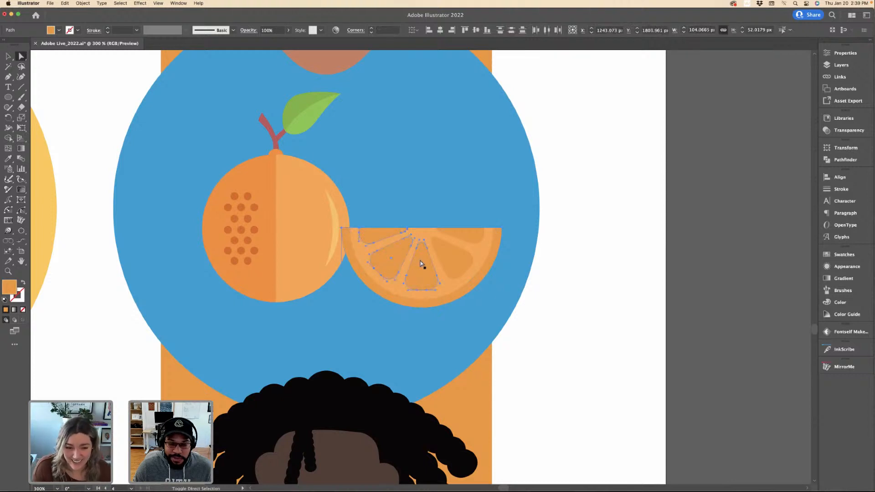
key(i)
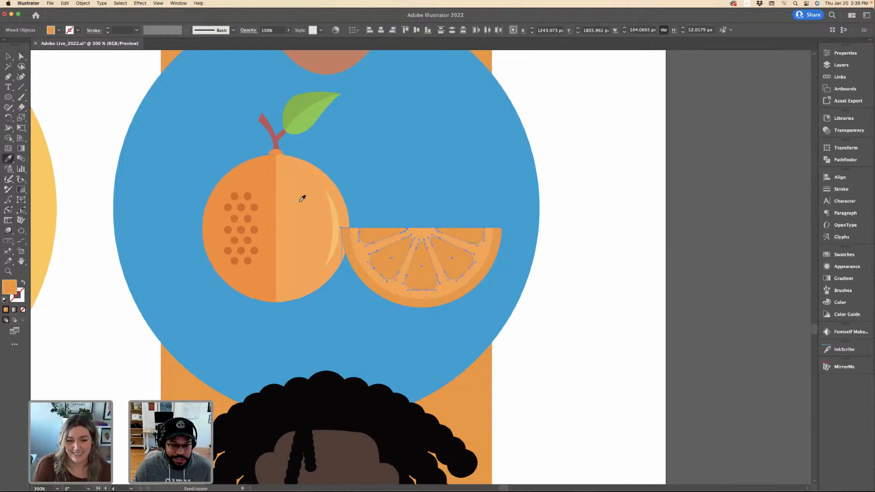
click(271, 180)
key(a)
click(568, 322)
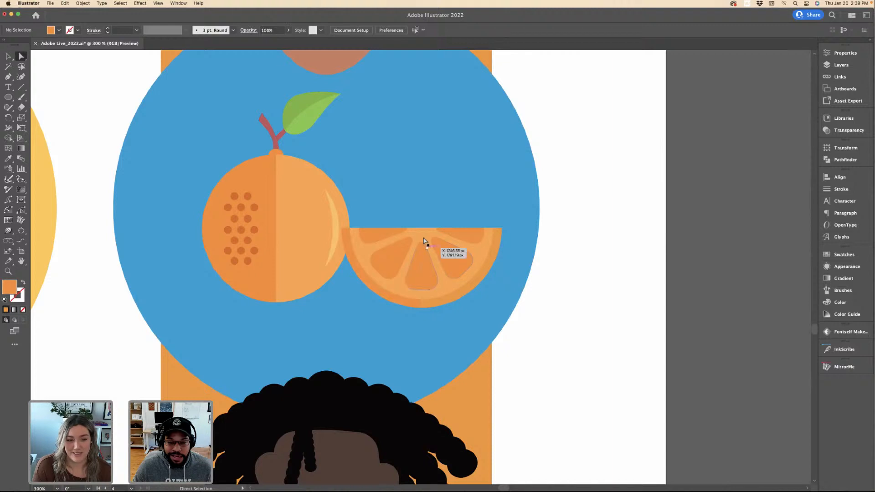
Fill the orange slice's pith with a light tint of its orange, one shade deeper than the palest tint tried.
click(423, 239)
double_click(10, 287)
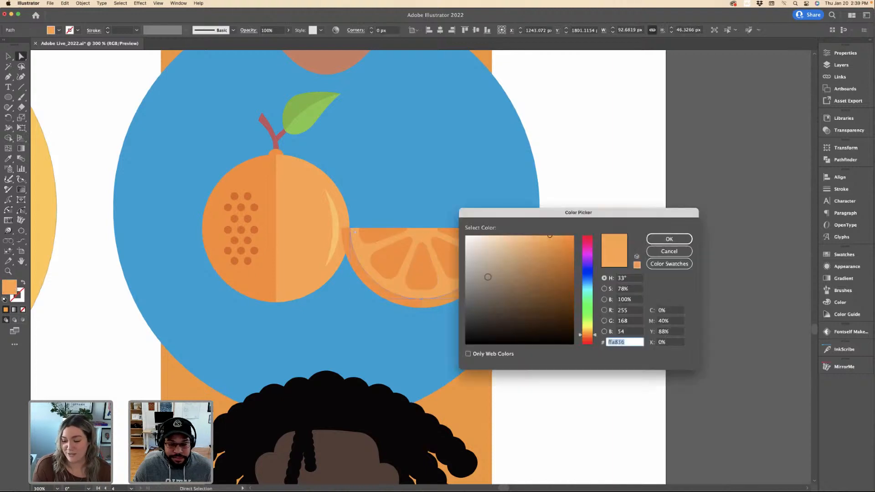
click(669, 239)
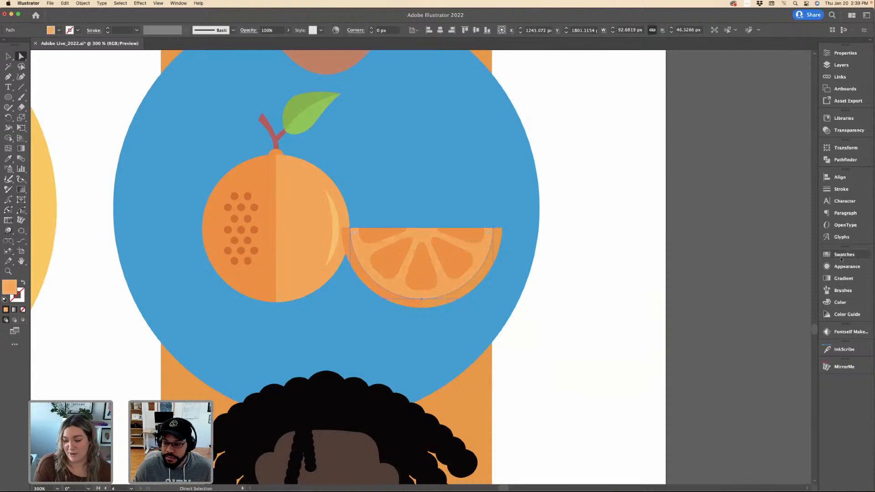
click(844, 315)
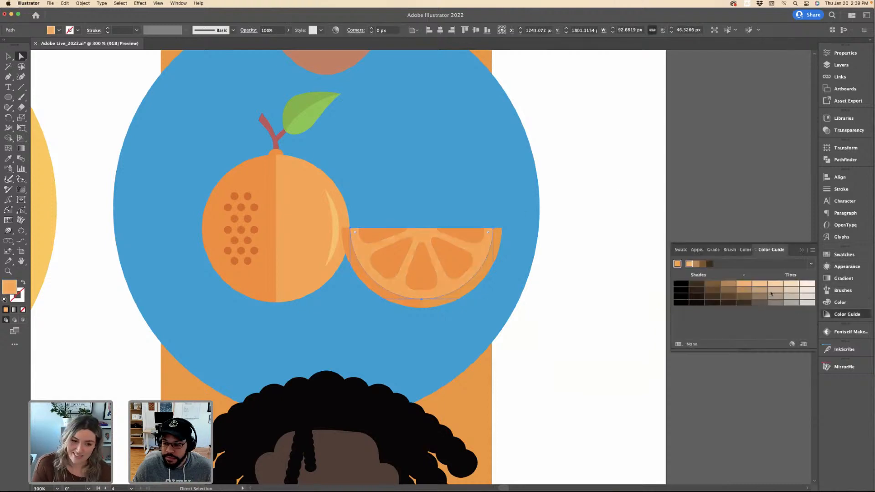
click(771, 284)
click(629, 196)
key(super+minus)
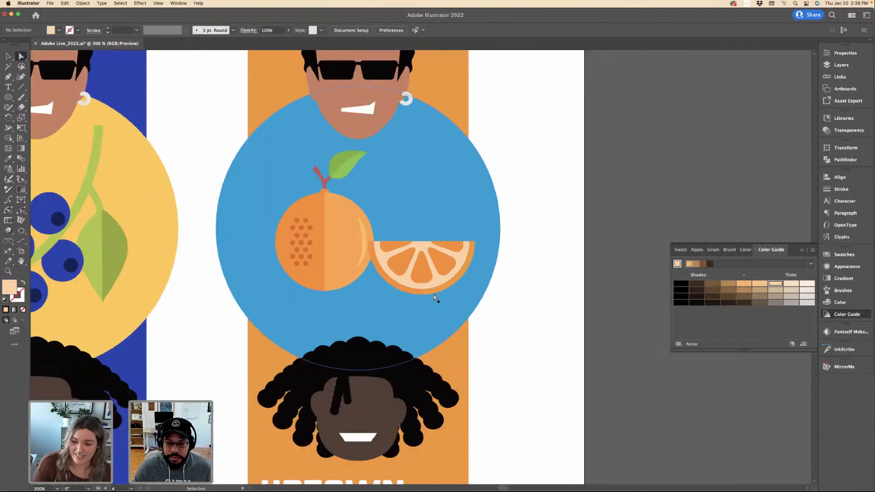
key(super+z)
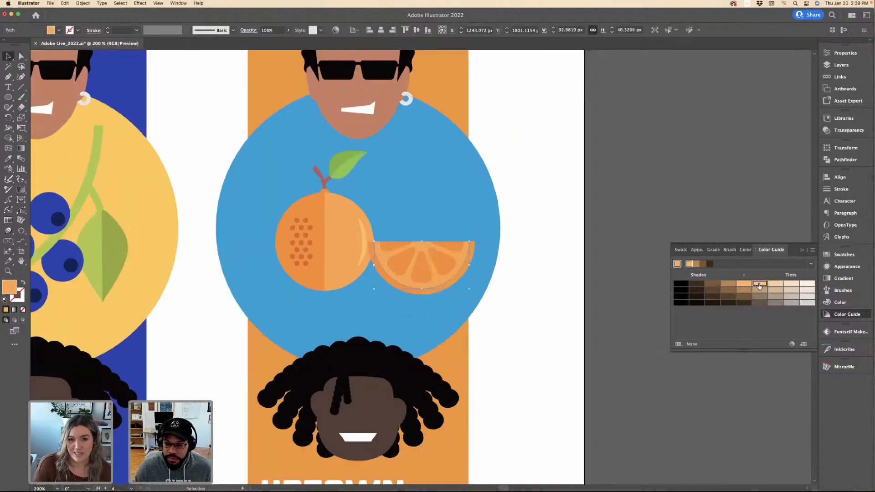
click(760, 284)
Scale the whole orange up proportionally to about 121 by 172 px and lower it slightly within the blue circle.
click(343, 230)
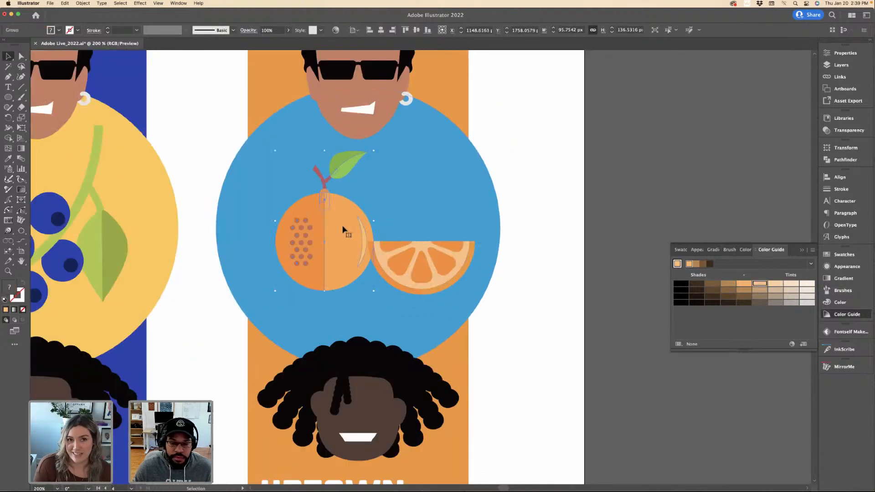
drag(322, 149, 324, 114)
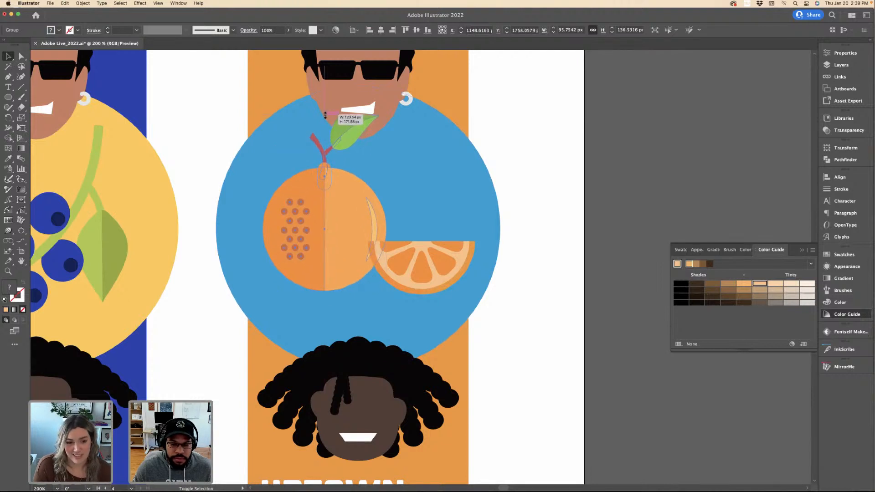
drag(330, 181, 332, 196)
Try to reflect the enlarged whole orange.
right_click(333, 197)
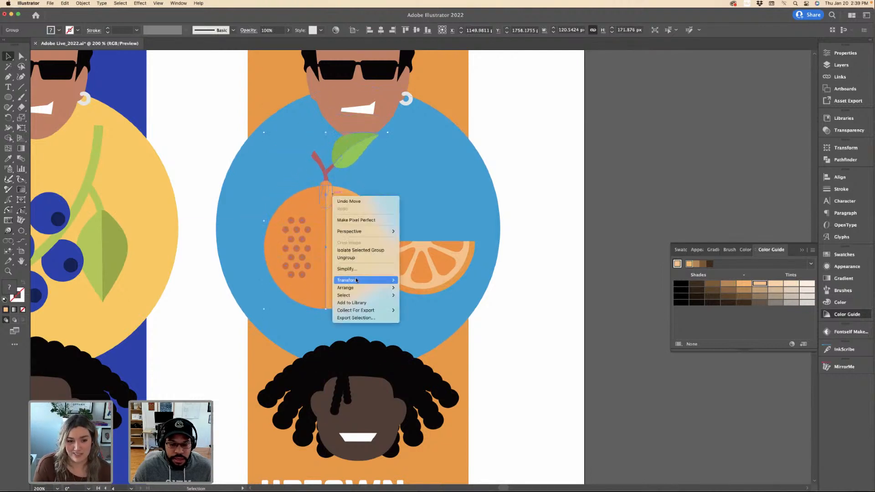
mouse_move(385, 281)
click(447, 308)
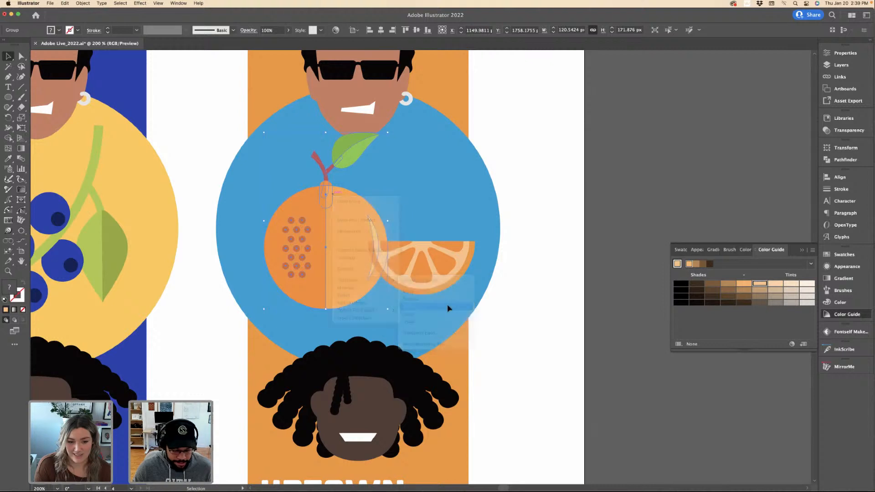
click(480, 307)
Rearrange the fruit in the blue circle so the slice overlaps the lower left of the whole orange.
drag(356, 251, 346, 273)
key(ctrl+z)
key(ctrl+z)
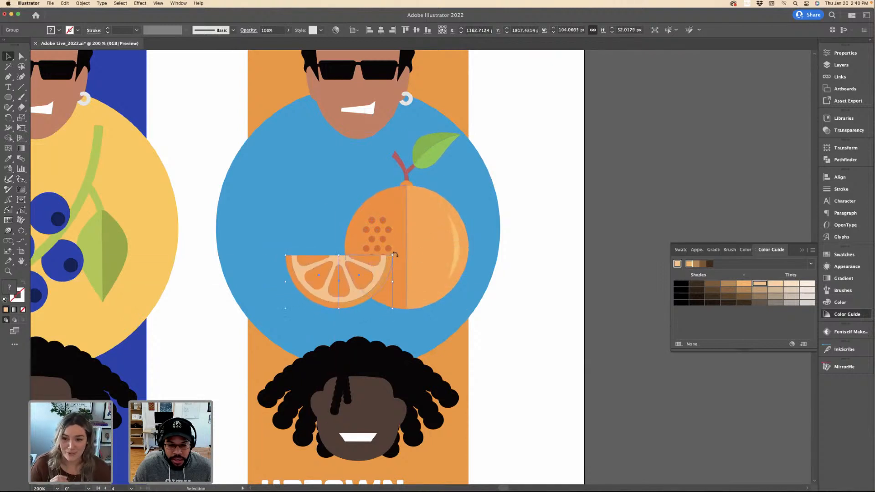
key(ctrl+z)
key(ctrl+shift+z)
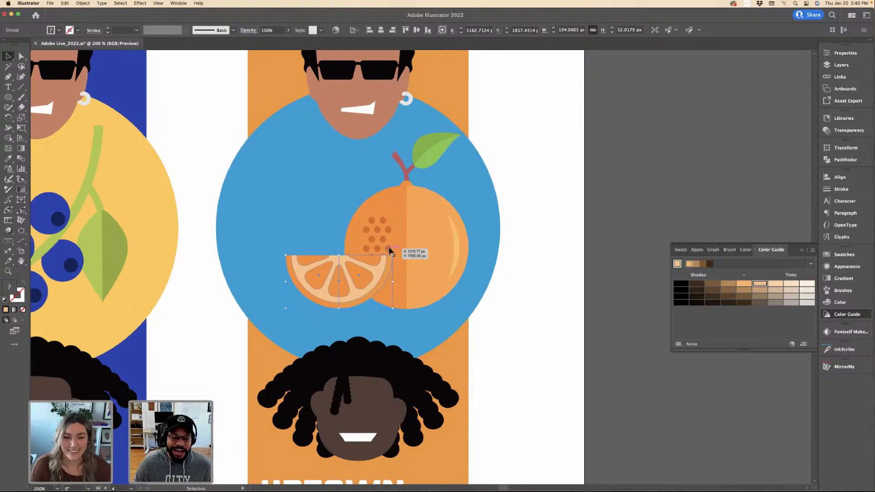
Rotate the orange slice slightly clockwise and swap the fruit, with the slice on the blue circle's right and the whole orange on its left.
drag(396, 252, 422, 274)
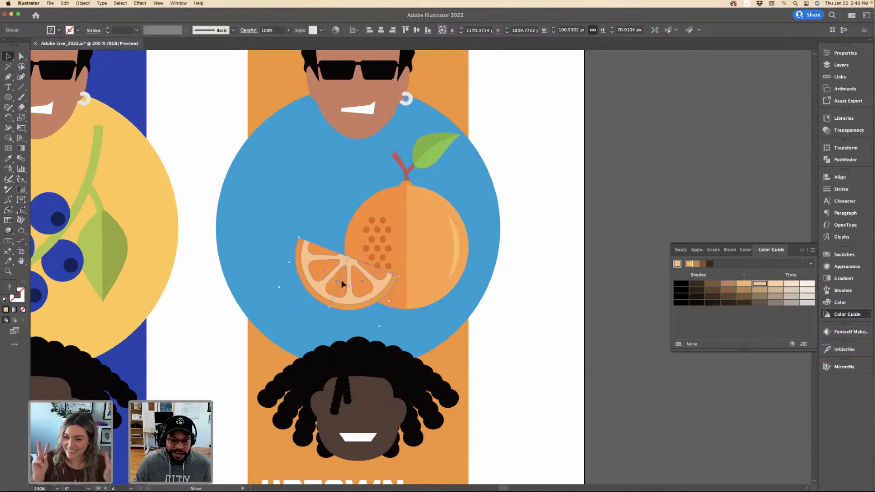
drag(344, 283, 456, 281)
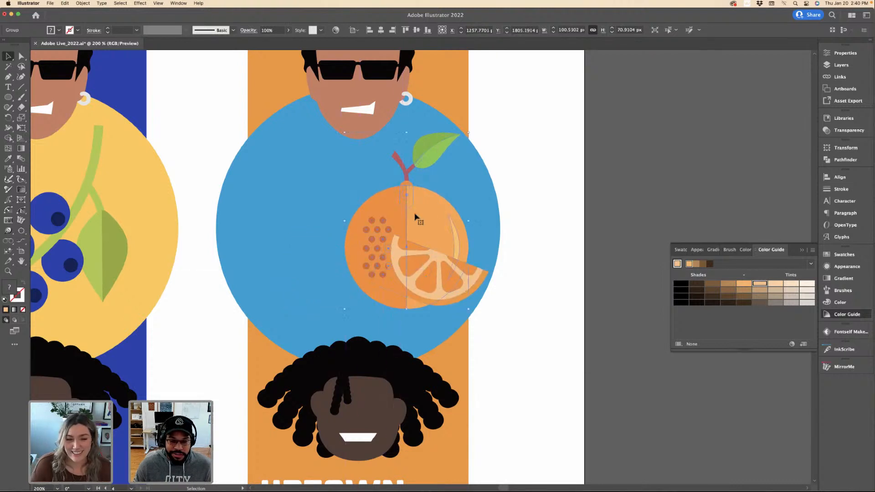
drag(416, 219, 326, 225)
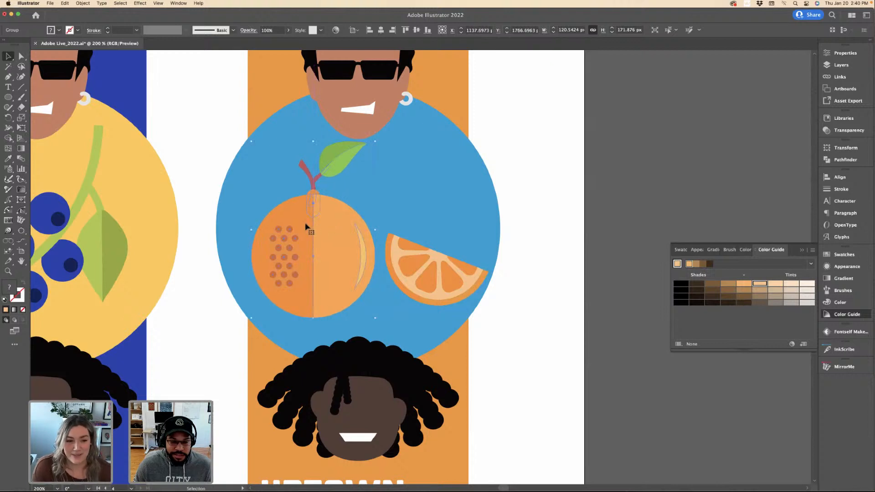
Mirror only the whole orange's round body left to right, leaving out its stem and leaf.
double_click(306, 226)
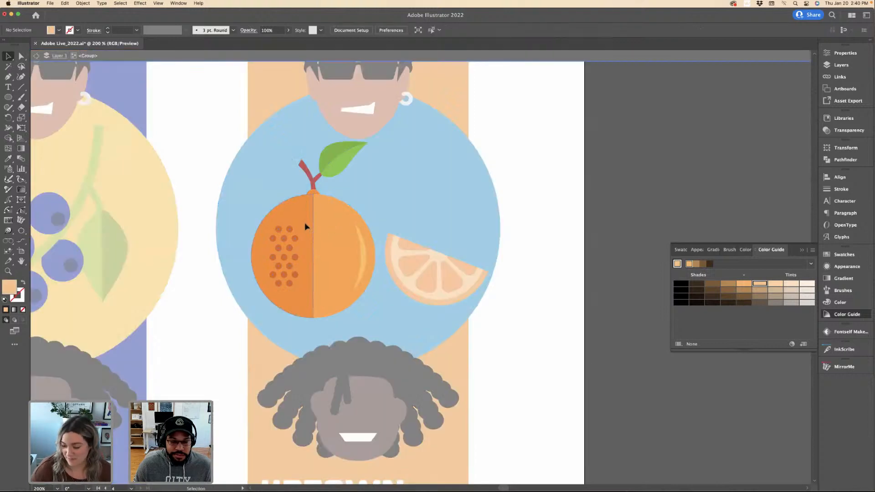
double_click(275, 245)
click(362, 229)
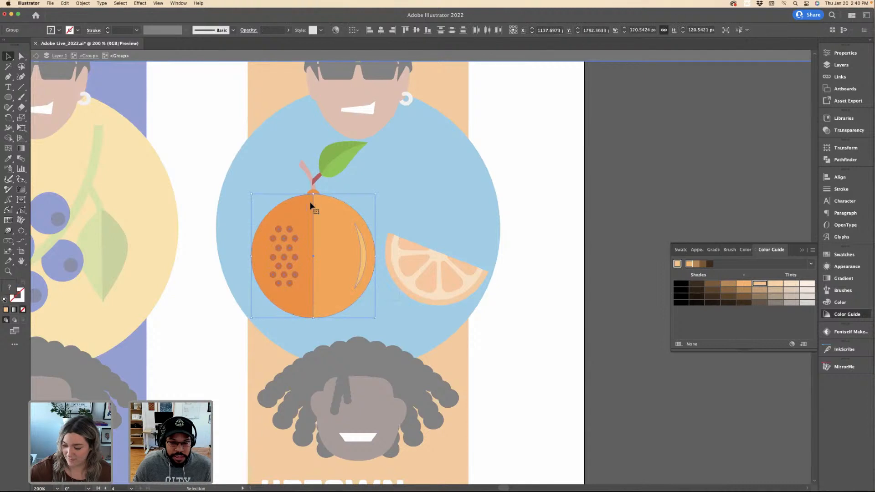
right_click(312, 203)
mouse_move(332, 288)
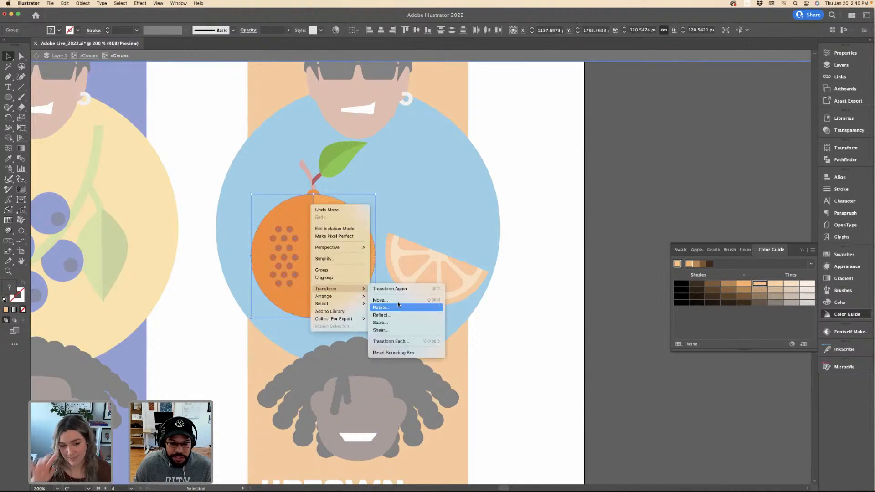
click(401, 315)
click(475, 312)
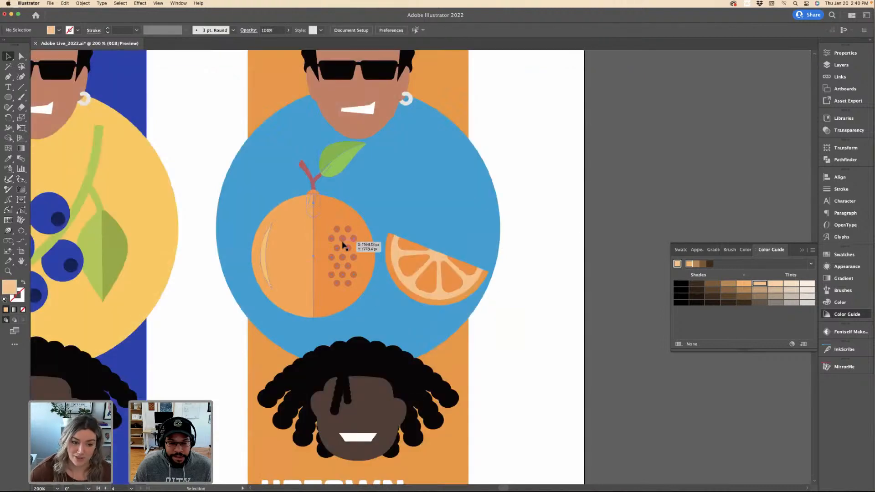
Scale the whole orange to about 124 by 176 px and move it so the slice overlaps its lower right.
shift+click(344, 158)
drag(376, 143, 394, 118)
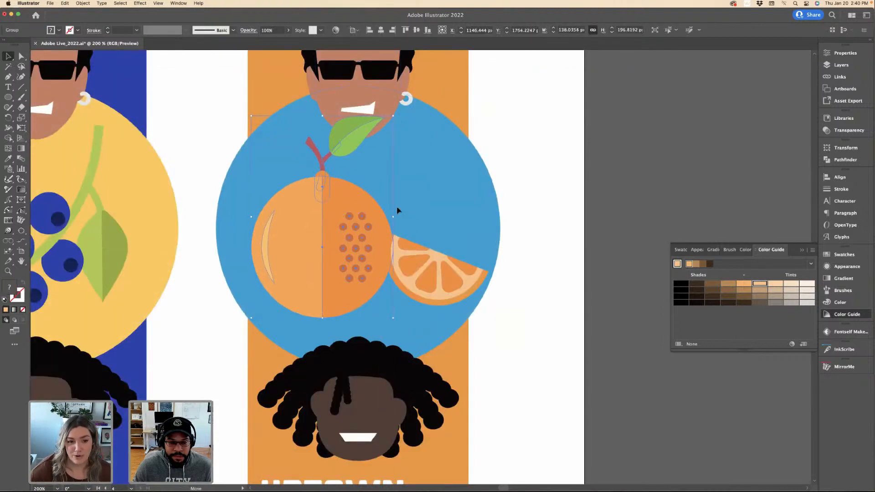
drag(323, 206, 378, 213)
mouse_move(383, 327)
mouse_down()
mouse_move(383, 303)
mouse_move(384, 317)
mouse_up()
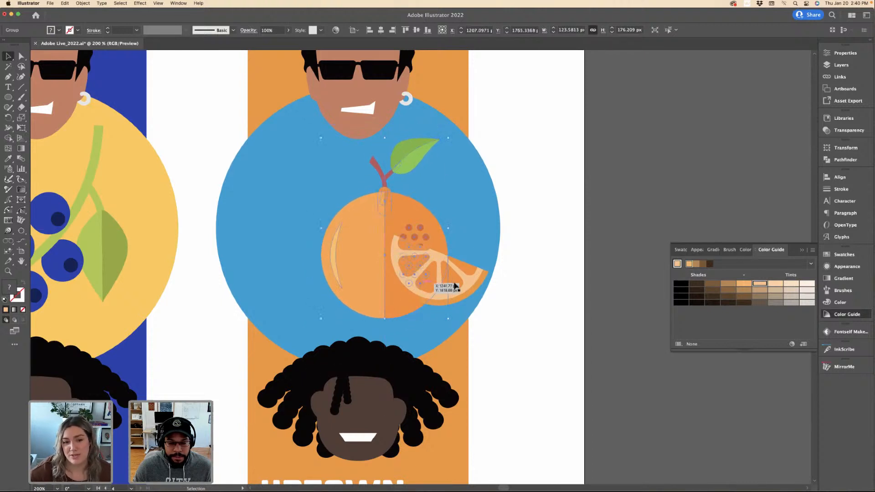
Move the slice off the artboard and try the whole orange alone in the blue circle, enlarged and tilted slightly clockwise.
drag(463, 287, 282, 194)
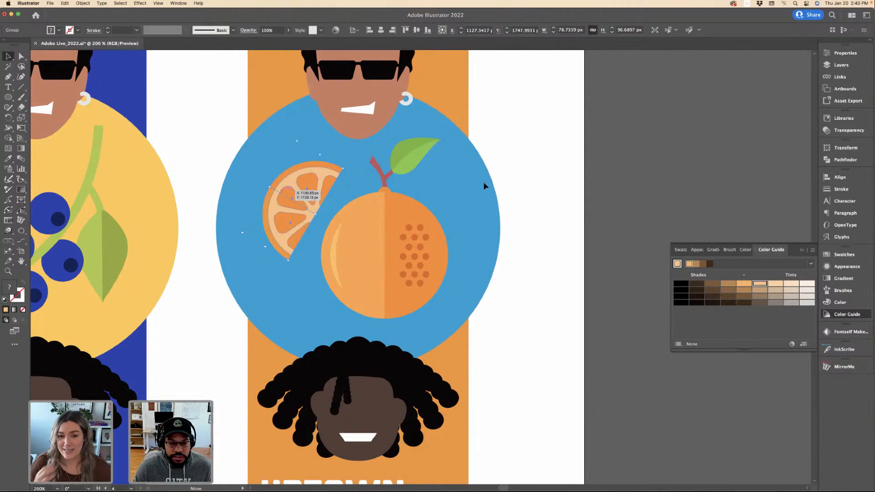
drag(485, 186, 650, 194)
click(351, 244)
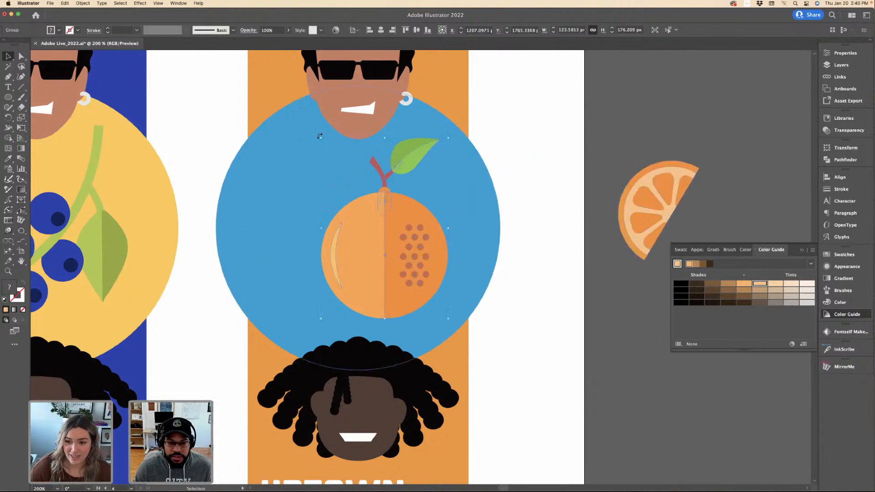
drag(320, 136, 351, 139)
drag(323, 232, 293, 225)
drag(368, 248, 358, 241)
Undo the last scaling, tilting and repositioning of the whole orange.
key(super+minus)
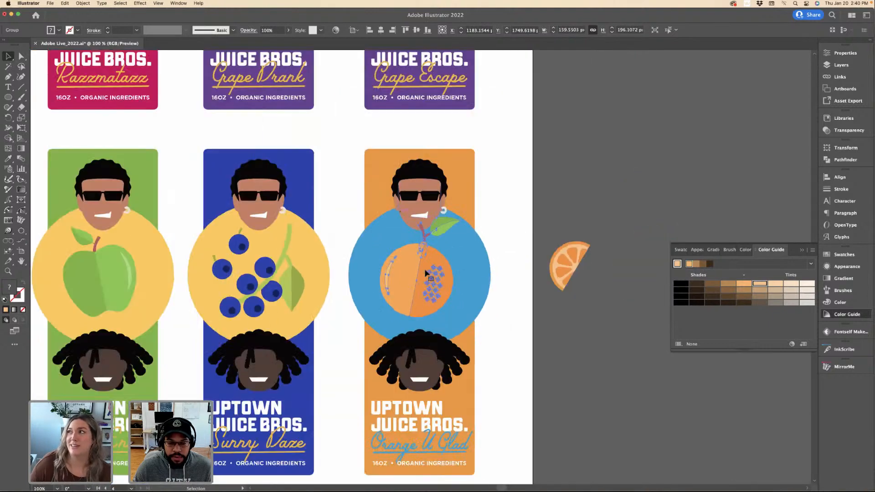
key(super+z)
key(super+z)
key(super+z)
key(super+z)
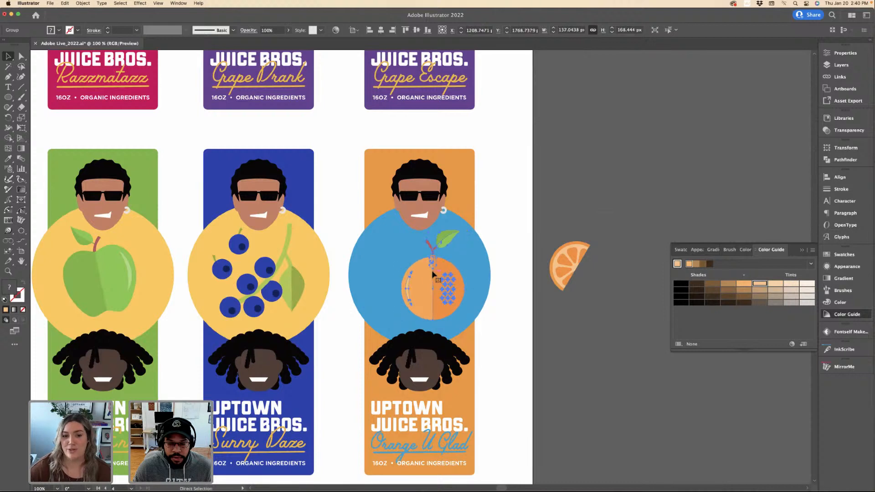
Recompose the fruit in the blue circle, with the slice enlarged to about 116 by 98 px overlapping the left of the clockwise-tilted orange.
key(super+plus)
drag(627, 255, 356, 303)
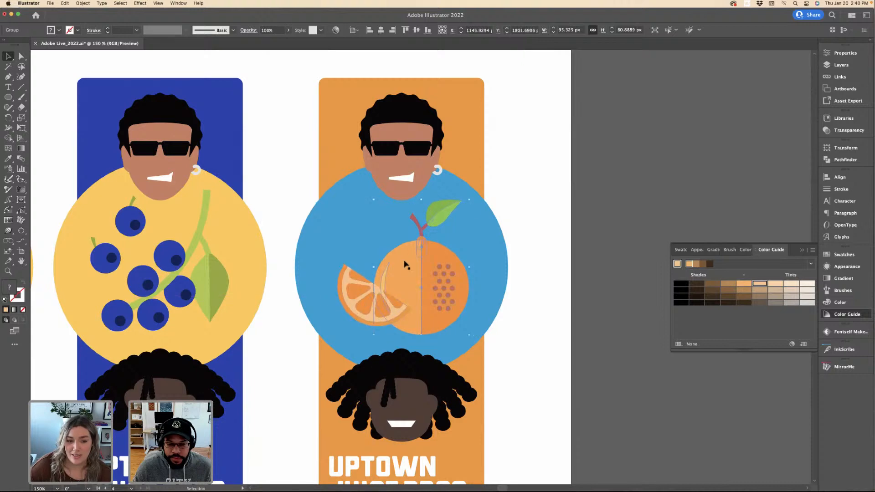
click(404, 260)
drag(473, 196, 416, 258)
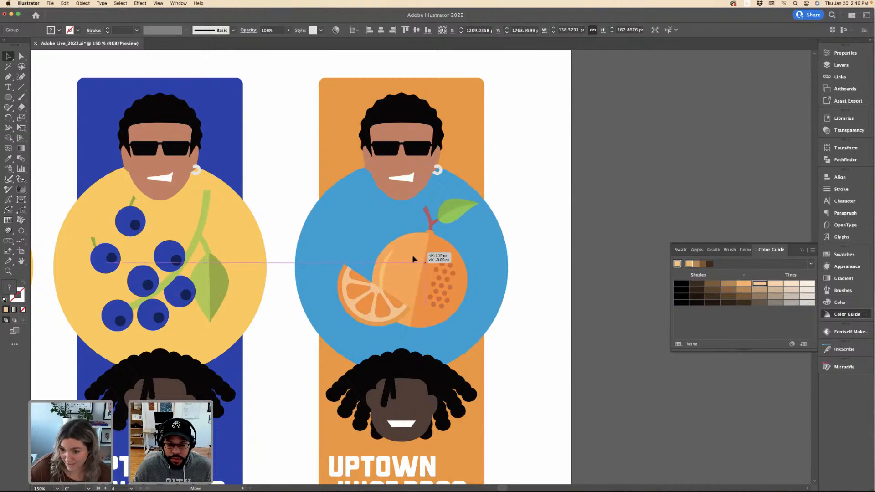
drag(343, 263, 353, 245)
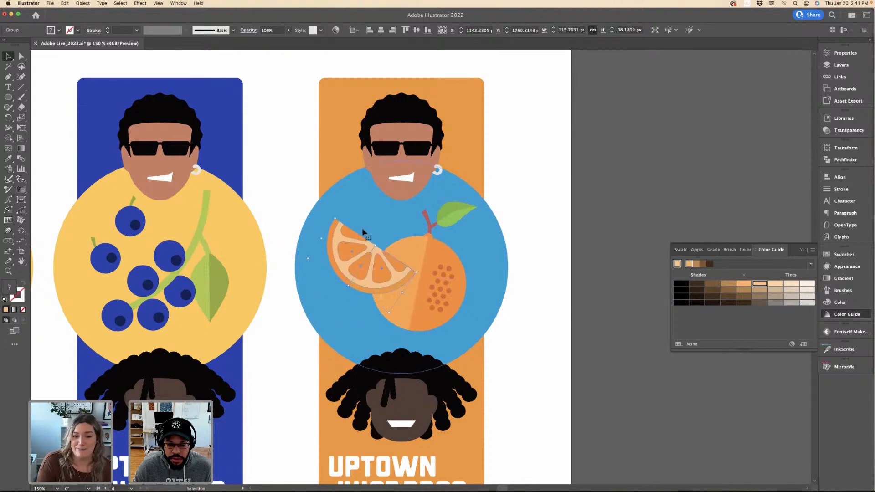
Move the whole orange and its slice together out of the label onto the empty canvas beside the artboard.
key(super+minus)
key(super+minus)
key(super+minus)
key(super+minus)
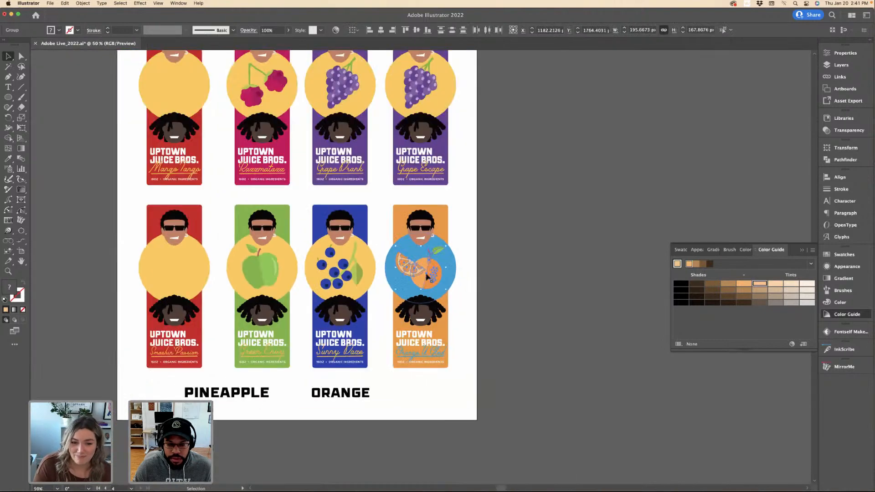
drag(429, 269, 518, 269)
click(549, 209)
Look through the fruit illustration collections for another orange suitable for the Orange U Glad label.
scroll(606, 179, up, 2)
scroll(607, 179, up, 3)
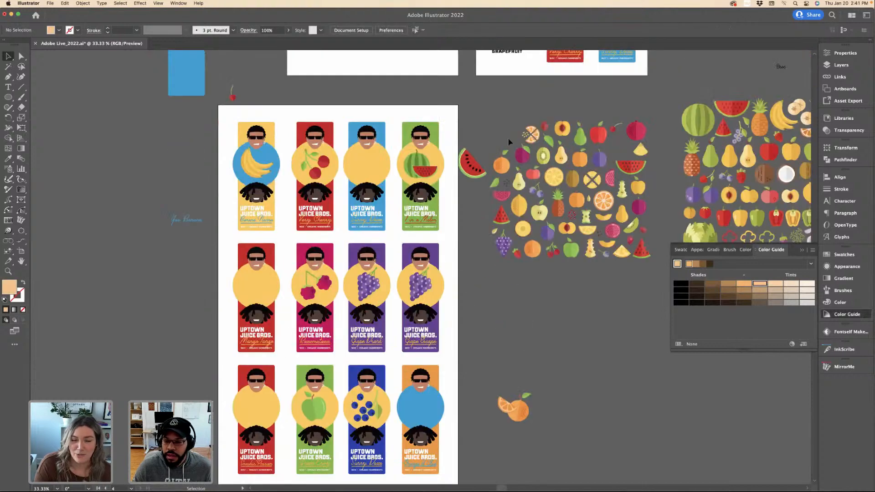
key(super+equal)
key(super+equal)
key(super+equal)
key(super+equal)
key(super+equal)
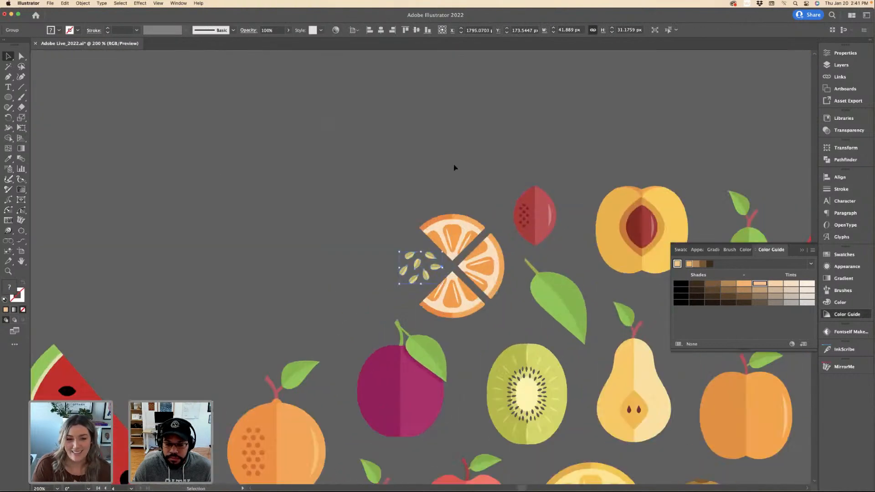
key(super+minus)
key(super+minus)
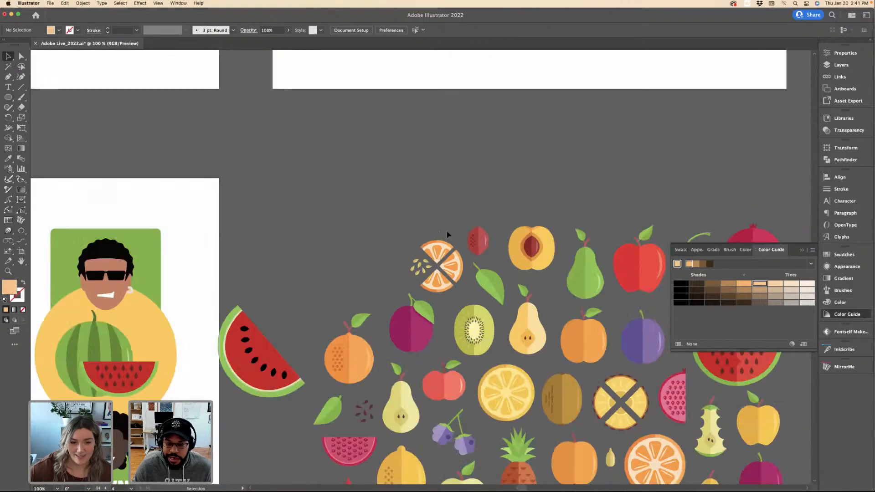
scroll(446, 232, down, 5)
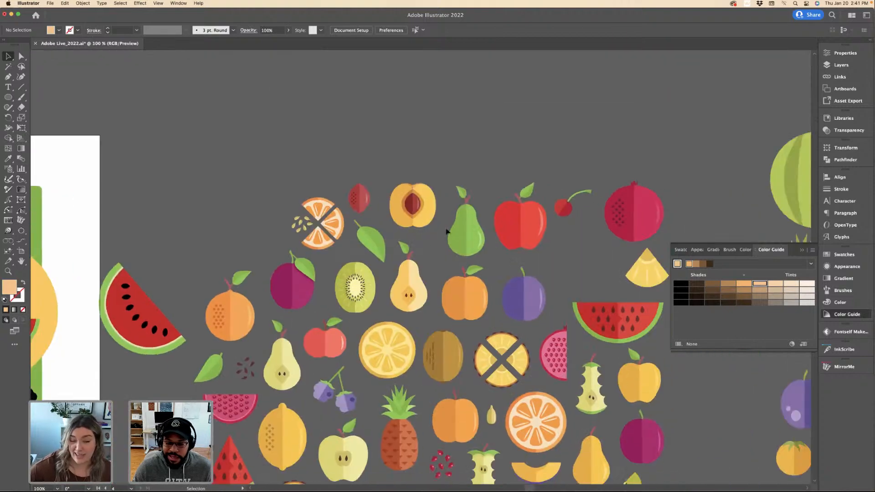
scroll(569, 204, right, 5)
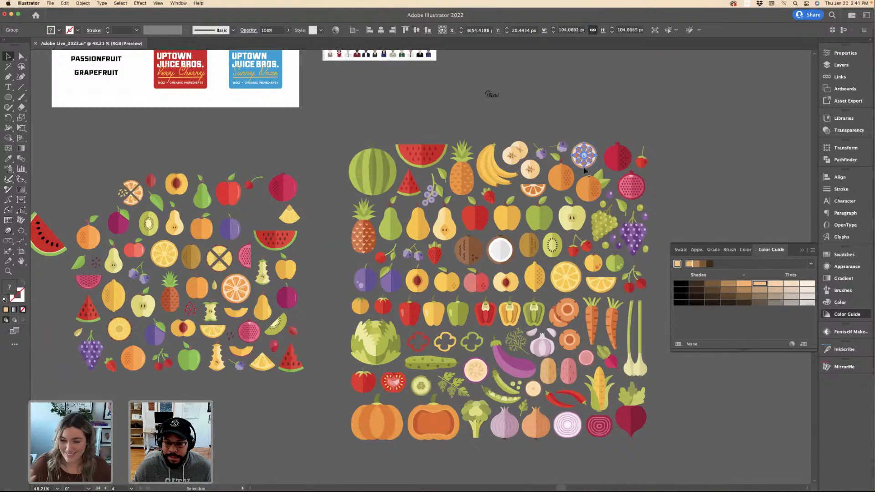
click(491, 94)
click(567, 115)
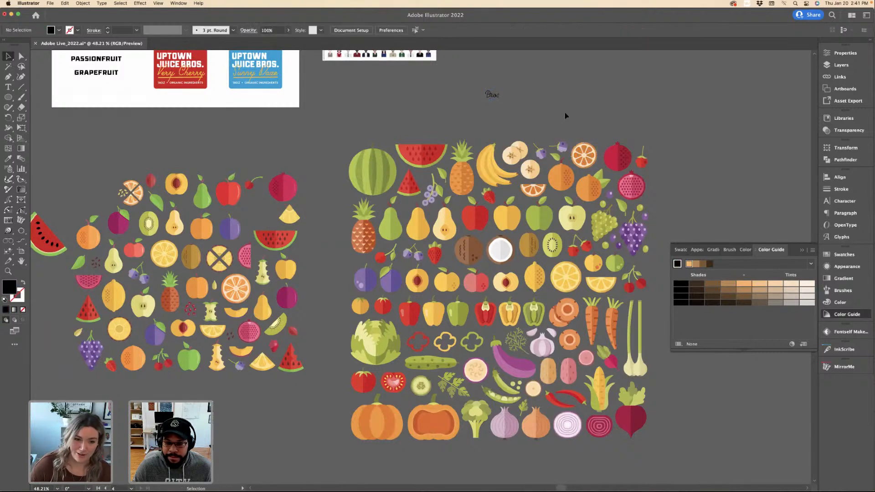
Copy the whole orange with two leaves from the larger fruit and vegetable collection.
click(588, 185)
key(super+equal)
key(super+equal)
key(super+equal)
key(super+equal)
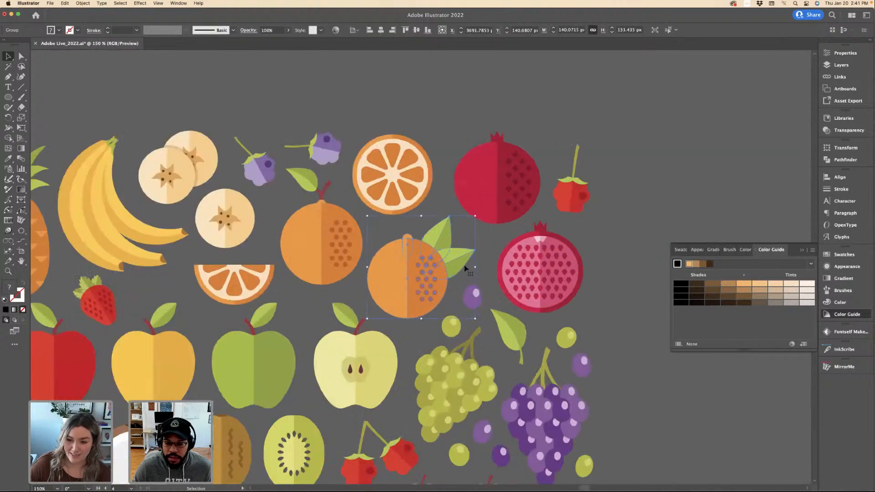
click(465, 239)
scroll(465, 239, down, 10)
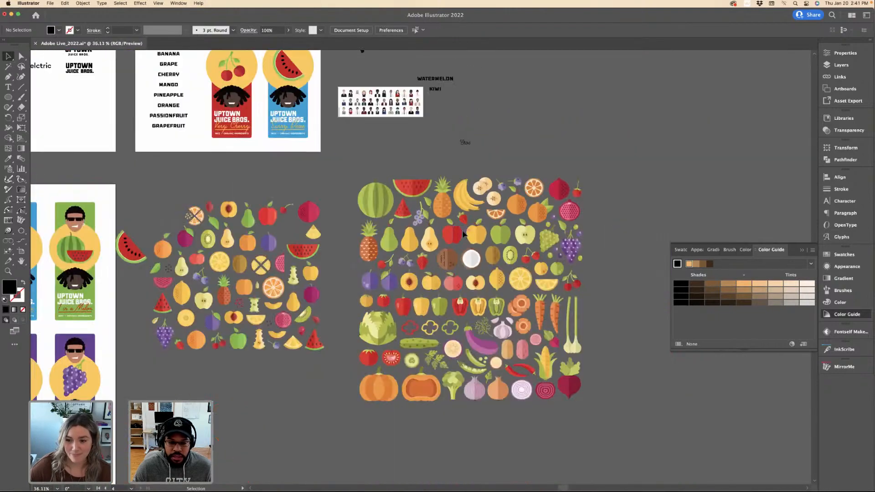
Paste the two-leaf orange into the Orange U Glad label's blue circle, enlarge it to about 193 by 184 px and centre it.
scroll(464, 235, left, 8)
scroll(464, 234, down, 4)
click(452, 337)
key(super+1)
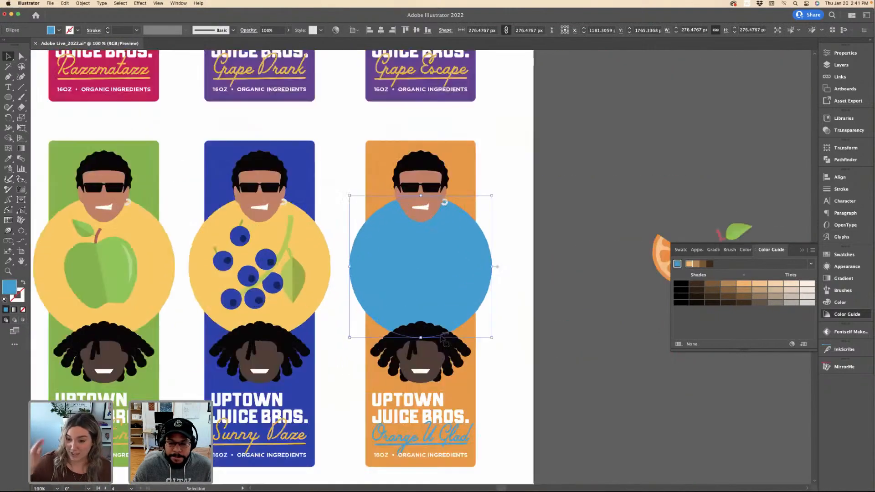
key(super+equal)
key(super+equal)
key(super+v)
drag(422, 201, 424, 147)
drag(406, 274, 428, 289)
click(614, 191)
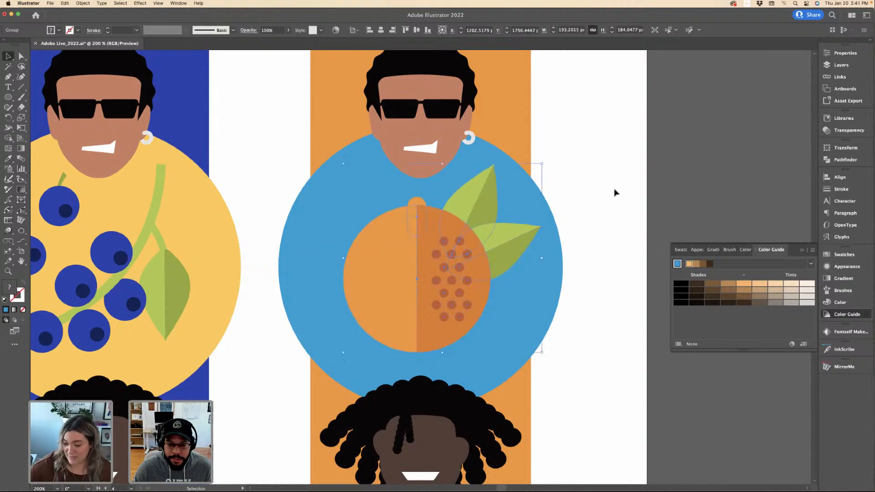
Compare the two-leaf orange on the label with the orange and slice parked beside the artboard.
key(super+minus)
key(super+minus)
key(super+minus)
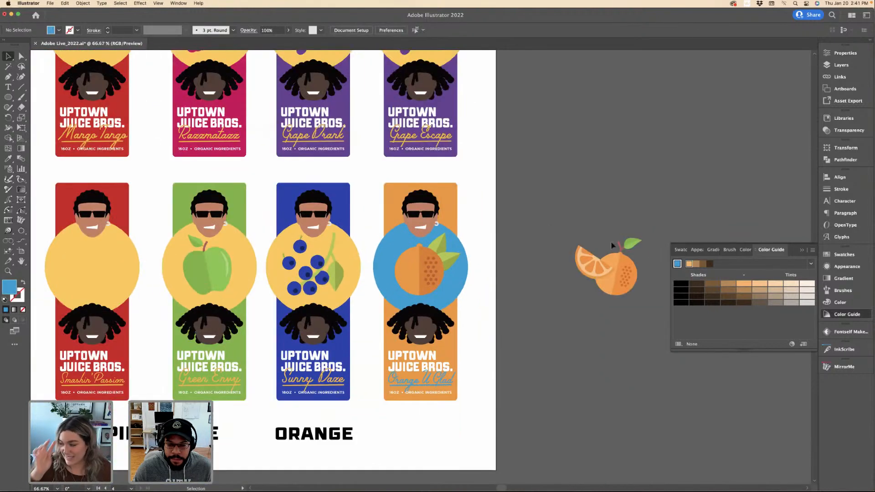
click(619, 263)
key(super+plus)
key(super+plus)
click(312, 246)
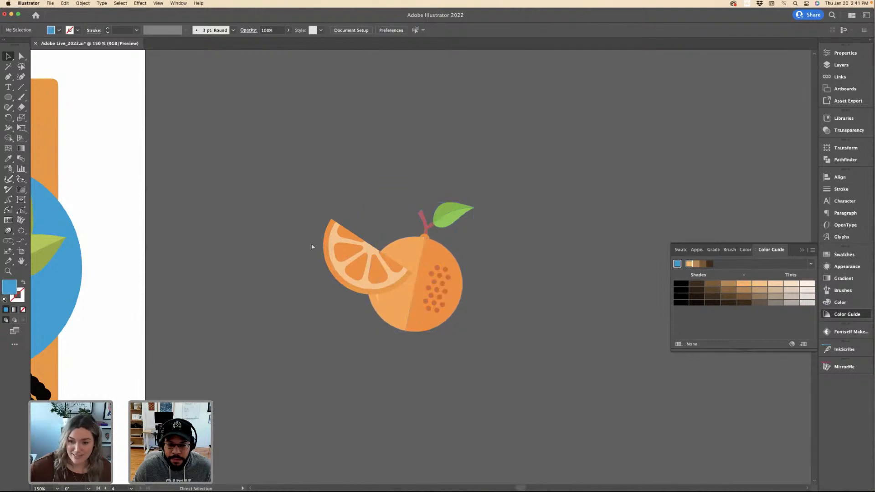
drag(312, 246, 234, 255)
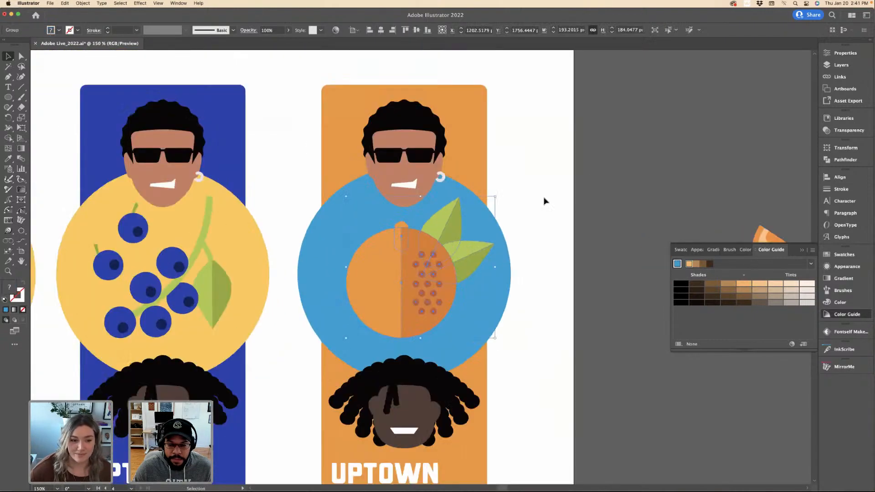
Fill the two-leaf orange's body with the orange sampled from the label's background.
click(373, 278)
key(i)
click(338, 170)
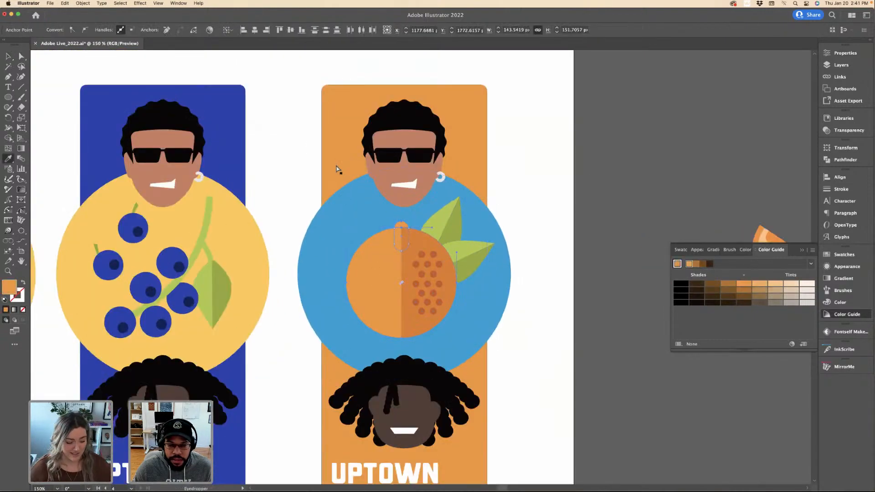
key(v)
key(super+shift+a)
key(super+minus)
key(super+minus)
key(super+minus)
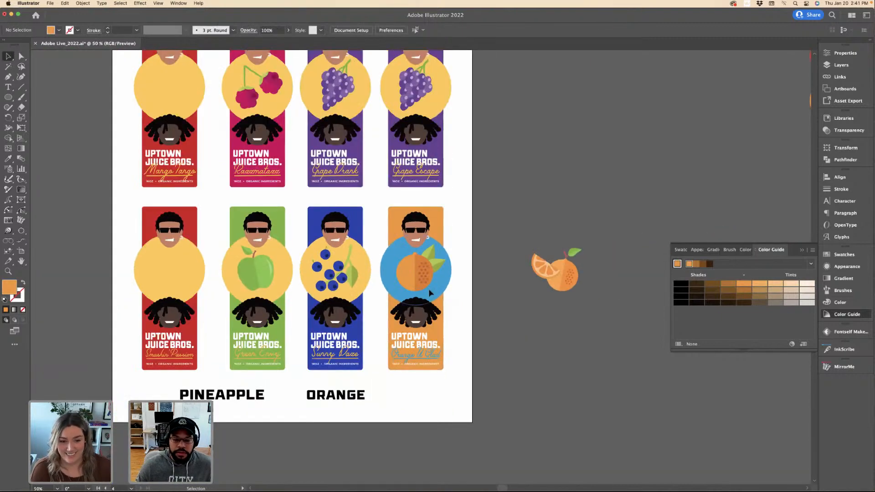
Enlarge the two-leaf orange to about 201 by 191 px and recentre it in the blue circle.
click(430, 293)
key(super+plus)
key(super+plus)
key(super+plus)
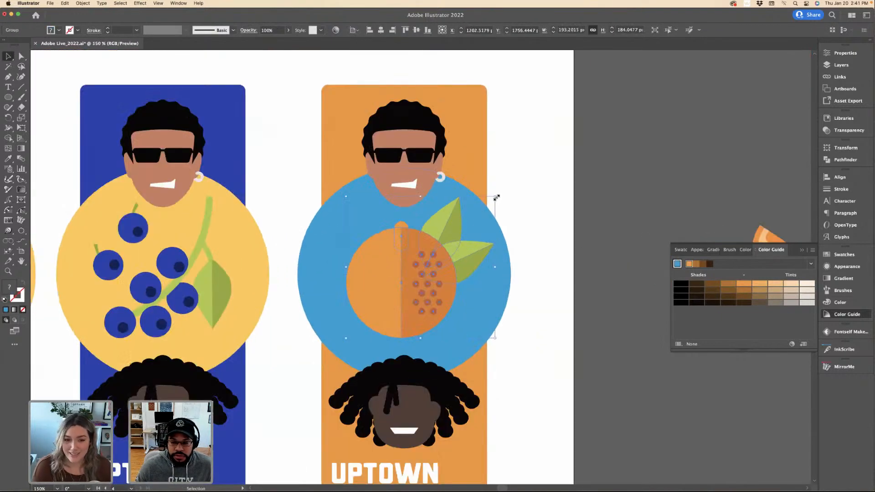
drag(420, 198, 422, 192)
drag(414, 276, 416, 278)
Check the two-leaf orange against the neighbouring labels and scale it down slightly to about 196 by 187 px.
key(super+shift+a)
key(super+minus)
key(super+minus)
key(super+minus)
click(404, 268)
key(super+plus)
key(super+plus)
key(super+plus)
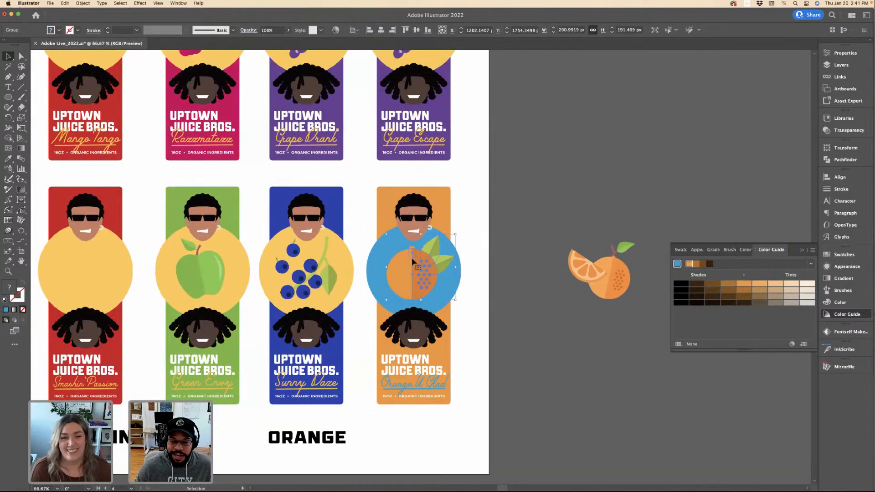
drag(421, 195, 422, 198)
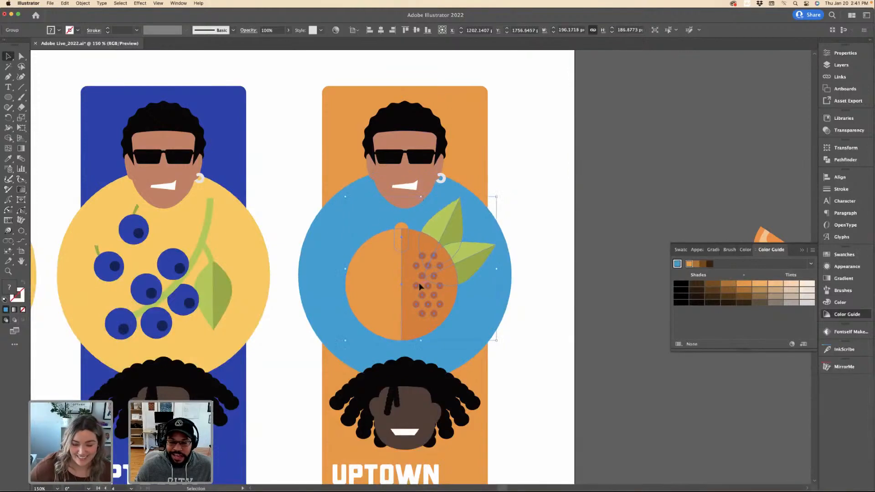
Review the whole label sheet after placing the orange, checking which labels still have an empty yellow circle.
drag(420, 288, 420, 288)
key(super+minus)
key(super+minus)
key(super+minus)
key(super+minus)
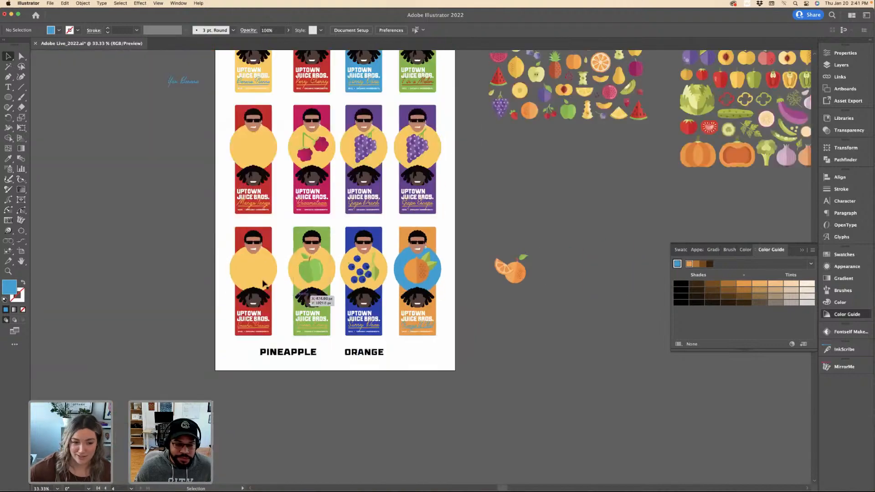
click(272, 282)
click(483, 231)
scroll(484, 231, up, 5)
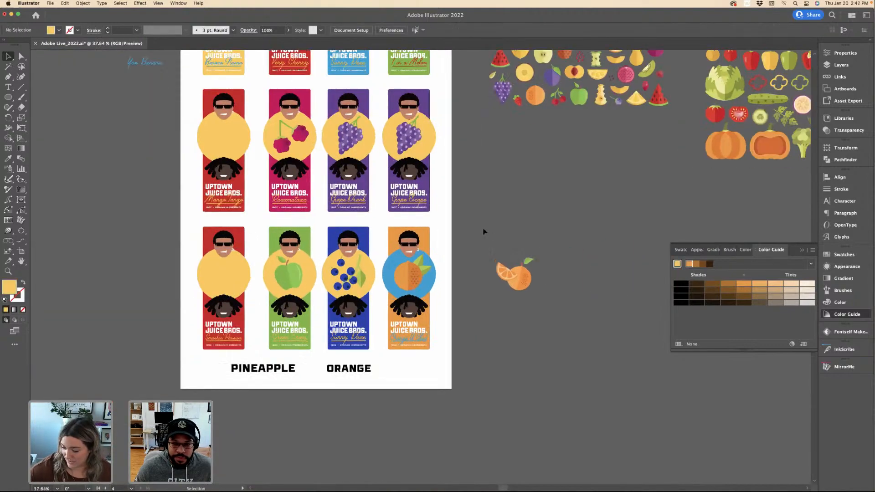
scroll(483, 232, up, 3)
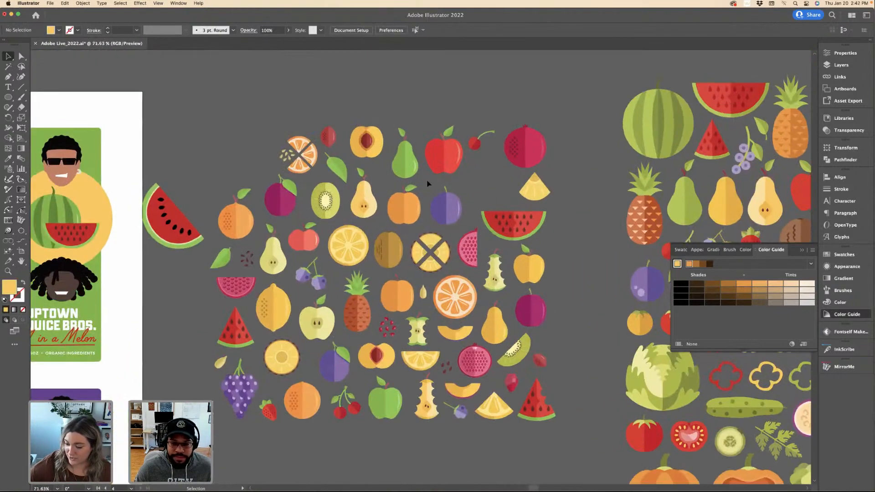
scroll(457, 184, down, 6)
click(421, 269)
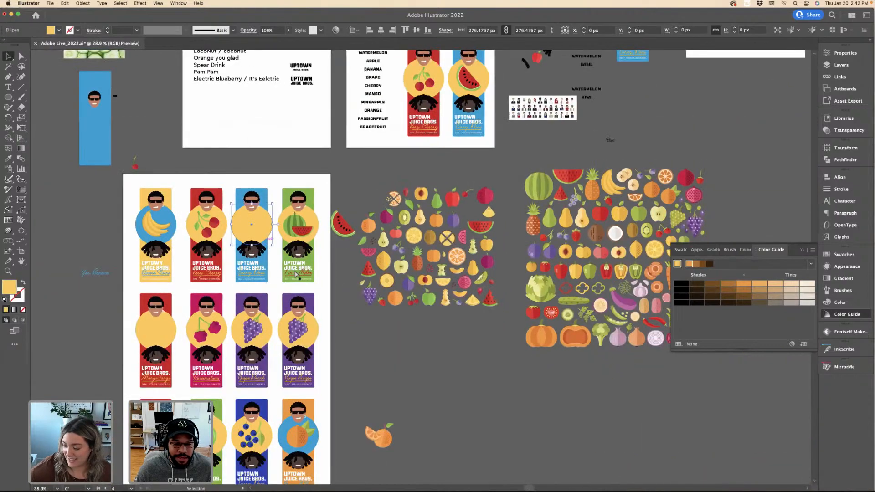
click(372, 198)
scroll(348, 292, down, 5)
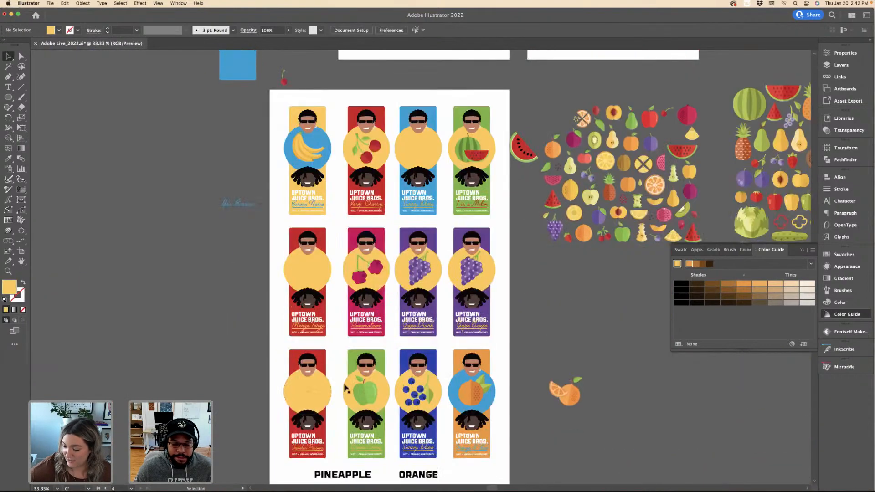
Look through both fruit illustration sets, including the halved coconut, for artwork to fill the empty label circles.
scroll(449, 261, right, 5)
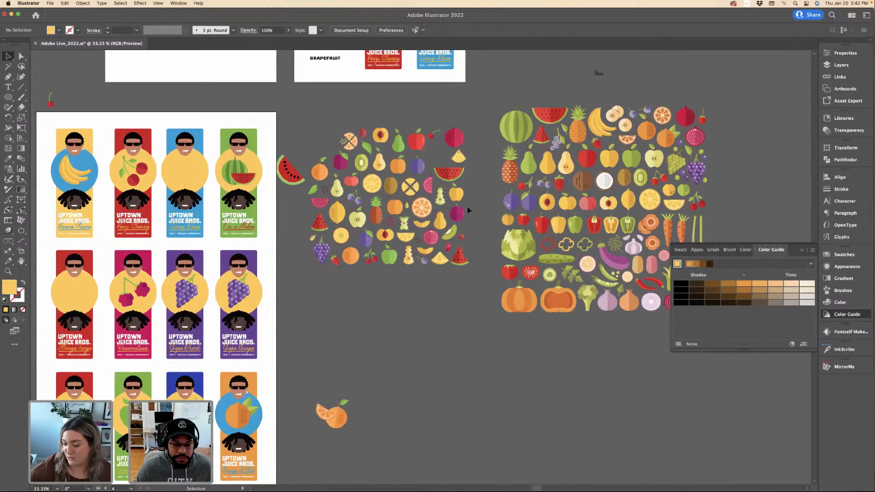
scroll(468, 210, down, 5)
scroll(468, 210, left, 4)
scroll(221, 297, up, 3)
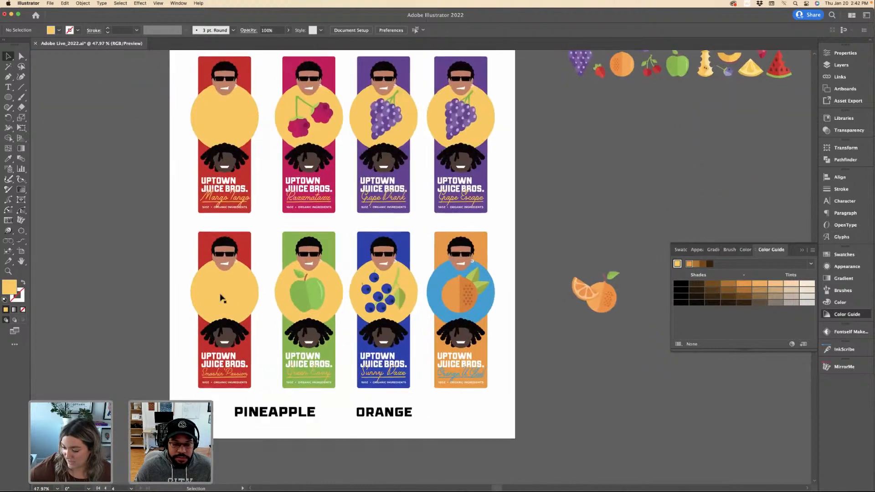
scroll(444, 256, right, 10)
scroll(444, 256, up, 2)
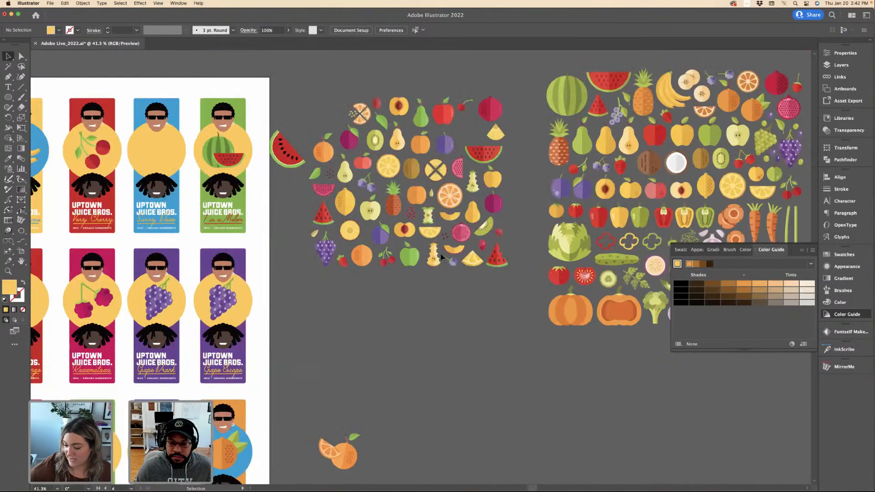
scroll(480, 210, up, 3)
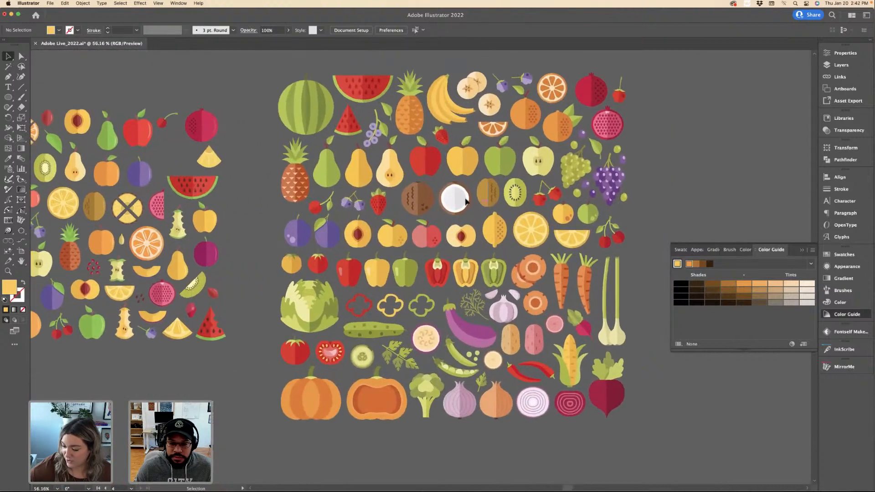
click(441, 208)
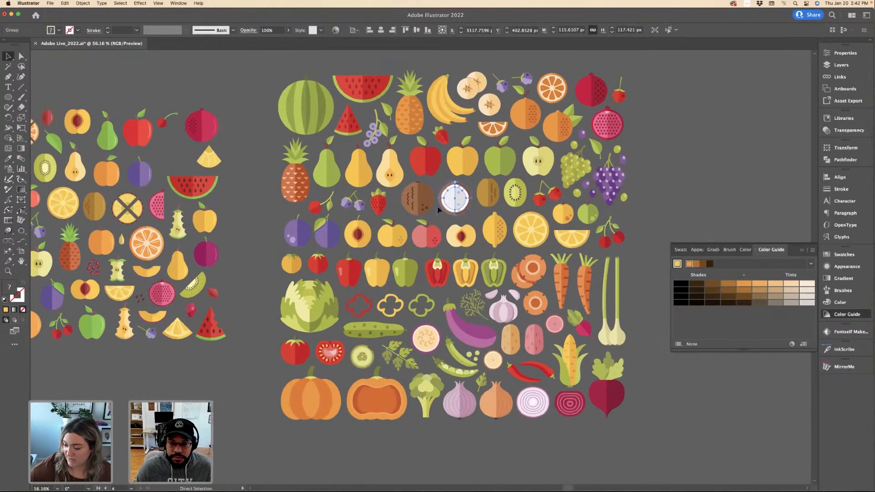
click(232, 206)
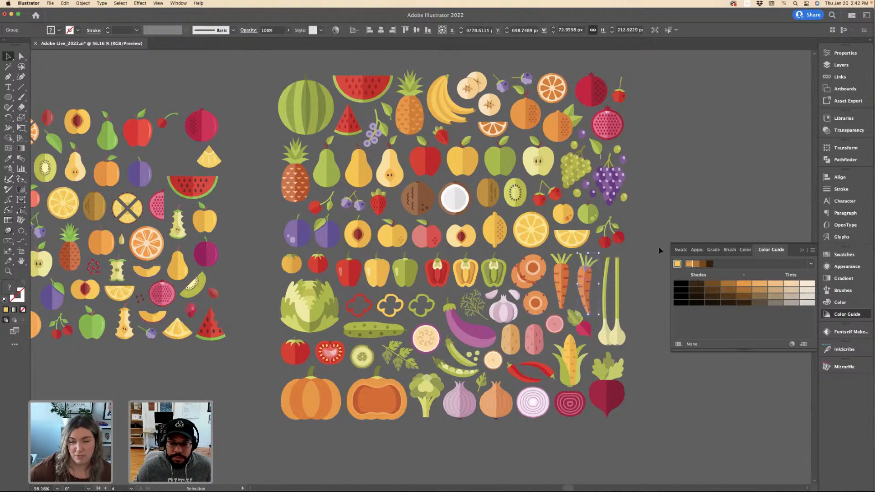
Examine the Mango Tango label and the other labels with empty circles alongside the finished flavors.
scroll(647, 249, left, 10)
scroll(622, 248, left, 15)
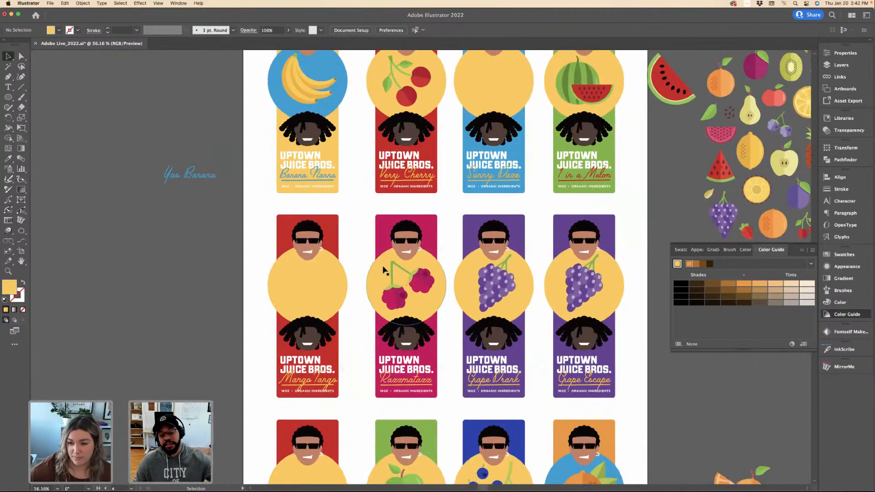
scroll(437, 246, up, 3)
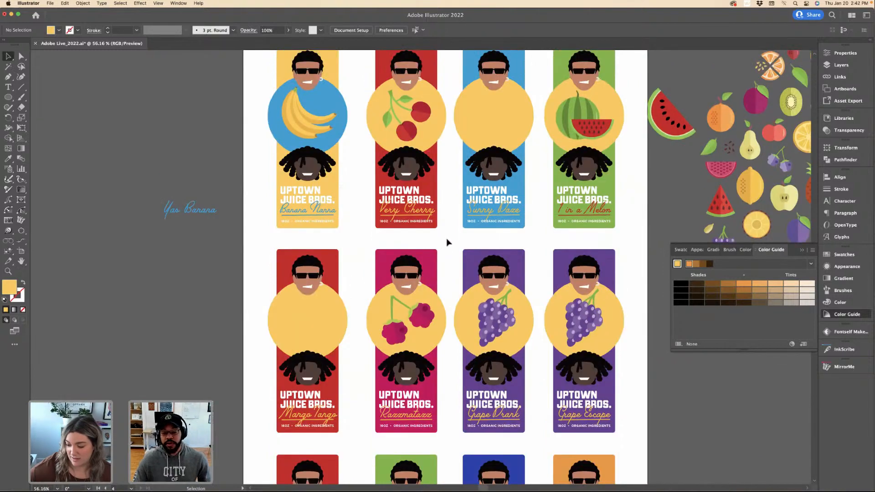
scroll(447, 242, up, 4)
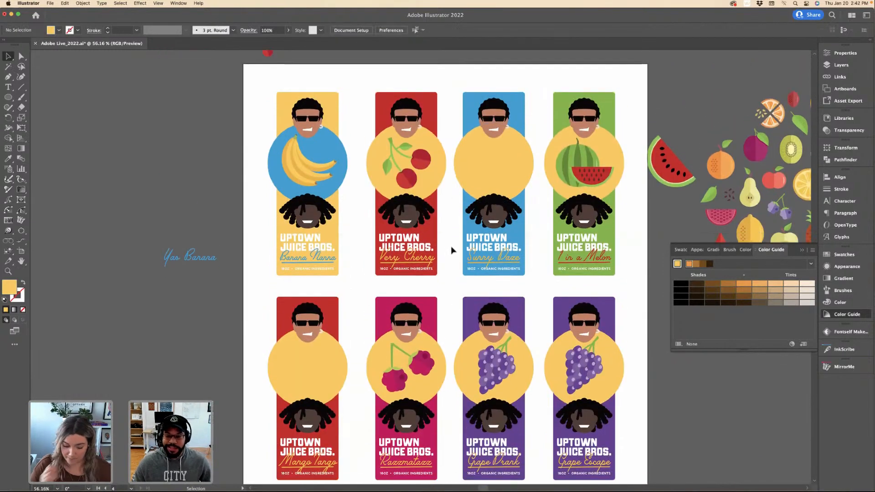
scroll(348, 254, down, 7)
click(348, 254)
key(super+1)
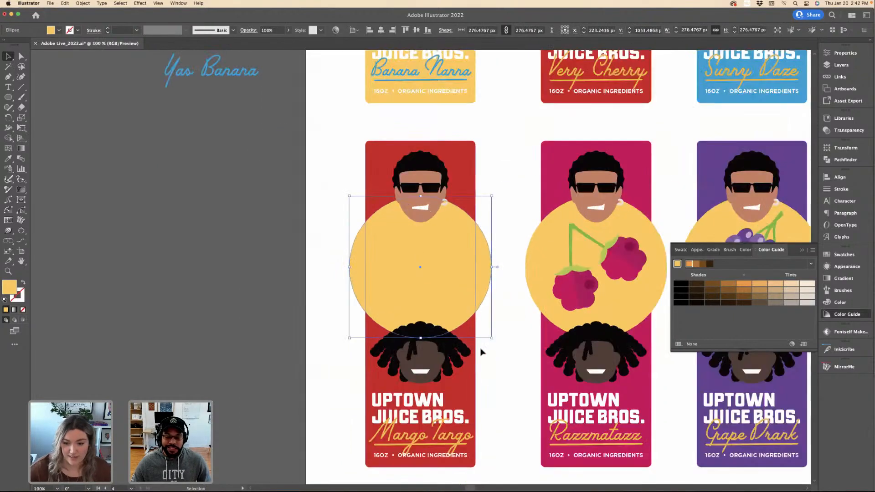
click(481, 353)
scroll(488, 352, down, 5)
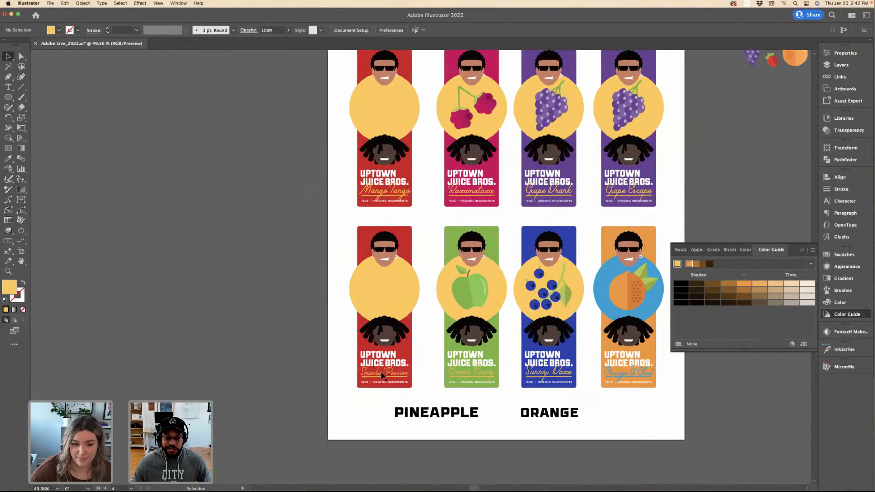
scroll(615, 189, up, 10)
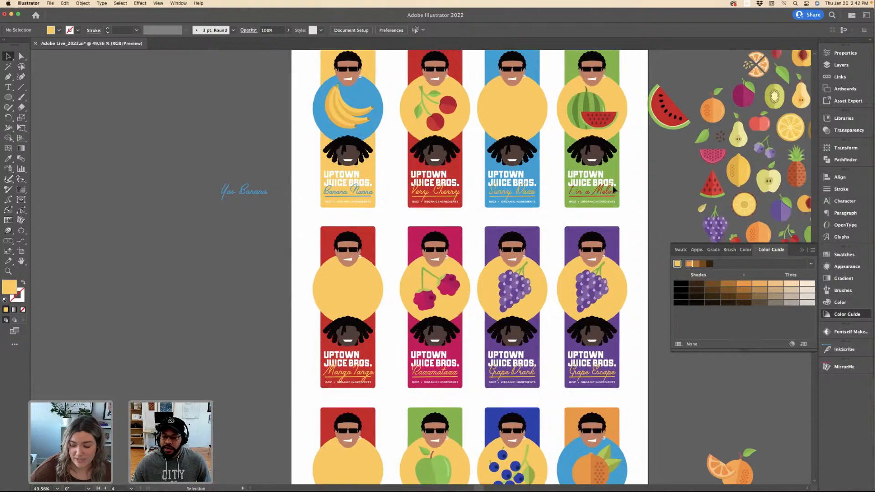
Hide the Color Guide and search the produce illustrations again for a fruit matching the unfinished flavors.
scroll(615, 190, right, 15)
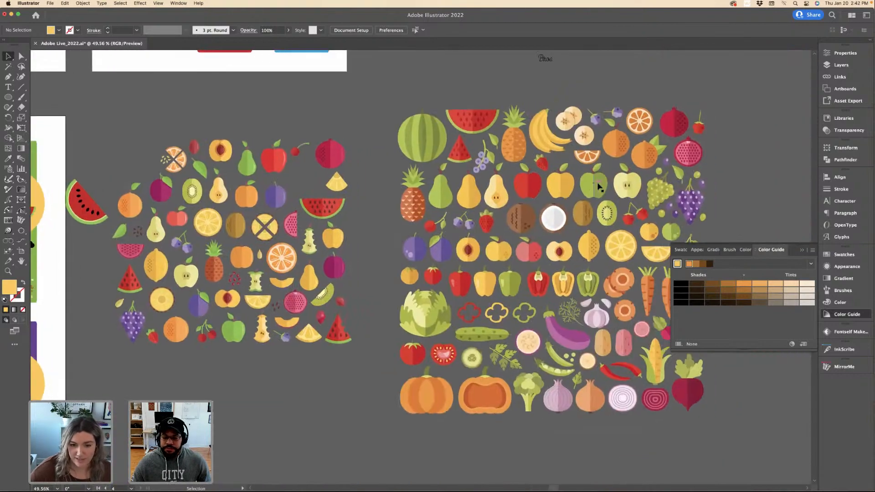
scroll(600, 187, right, 5)
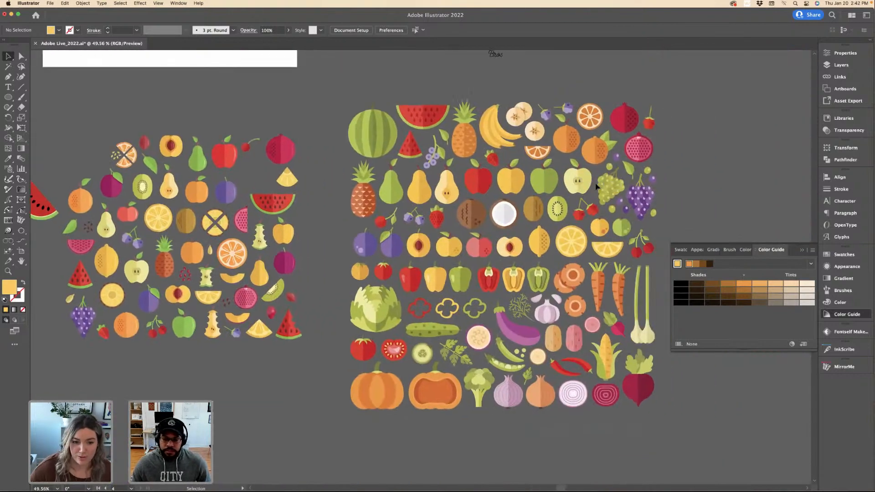
scroll(299, 215, left, 3)
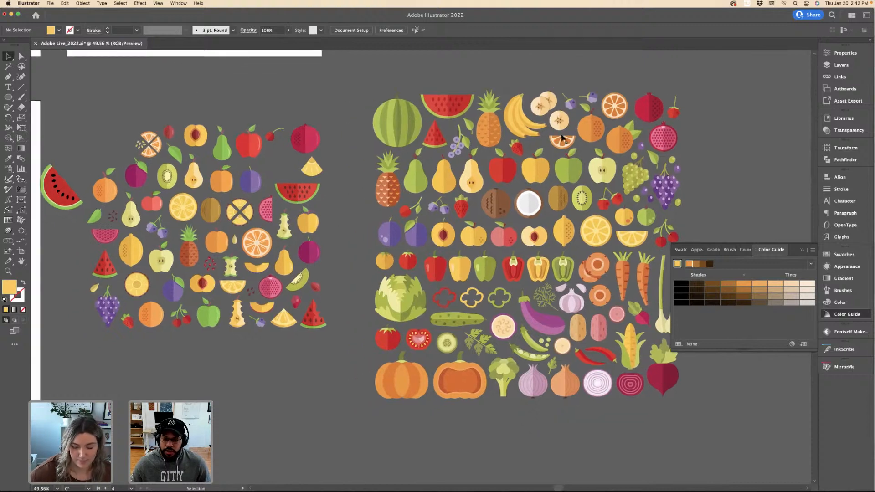
scroll(564, 137, up, 3)
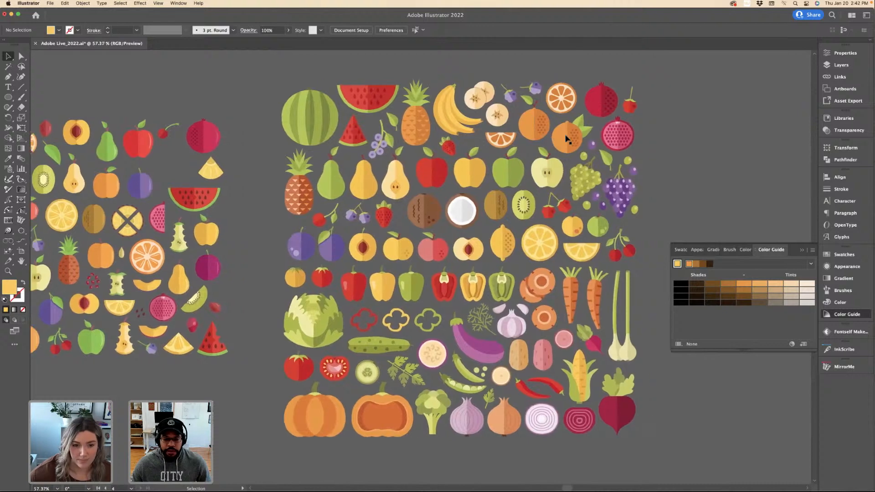
scroll(567, 138, right, 2)
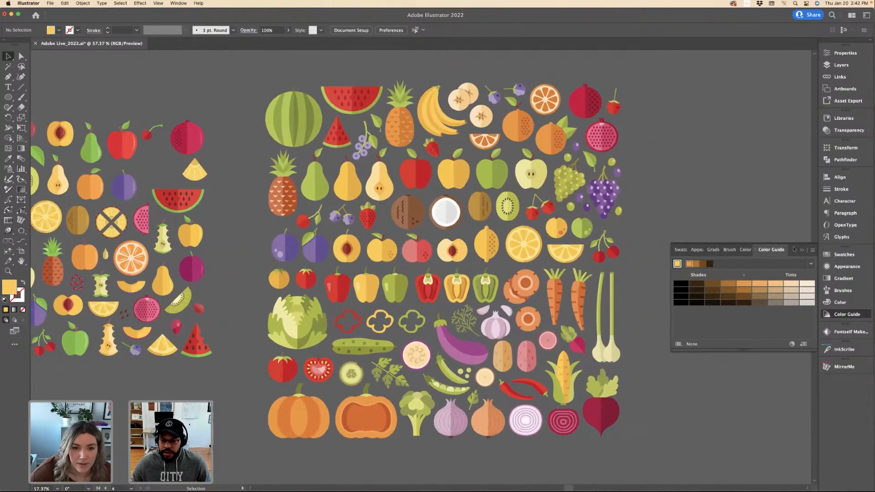
click(847, 315)
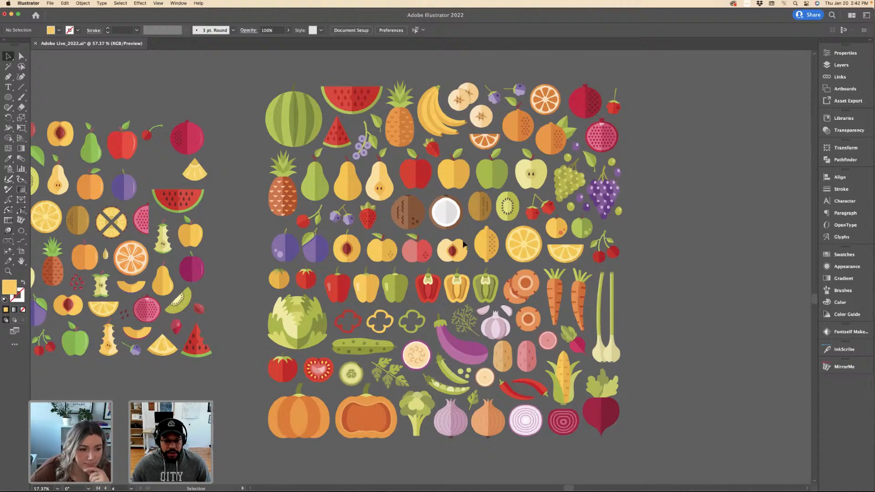
scroll(394, 194, left, 8)
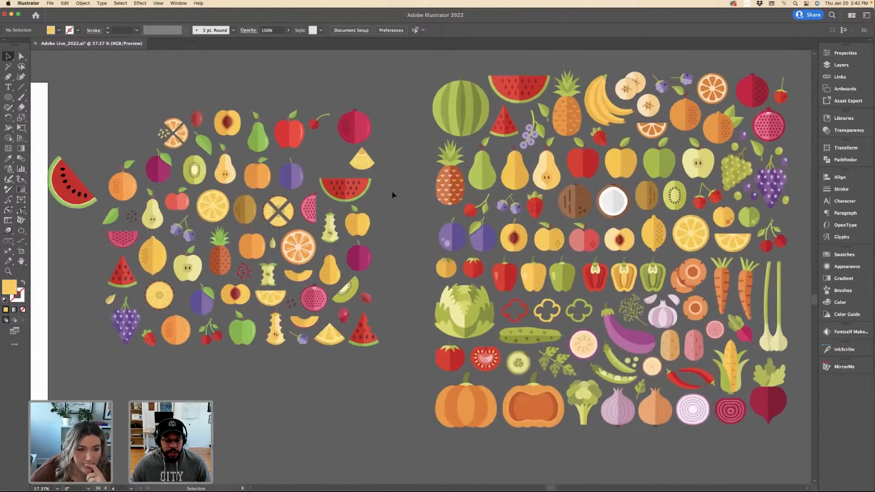
scroll(393, 195, left, 2)
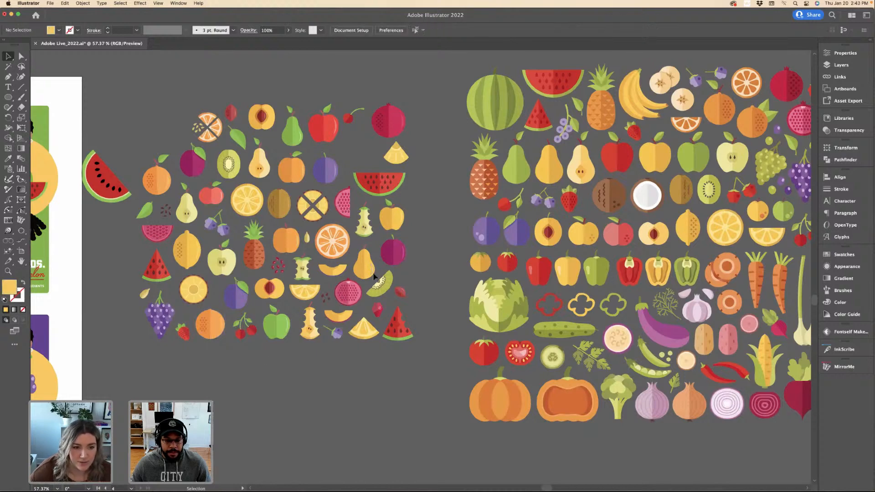
scroll(374, 276, down, 5)
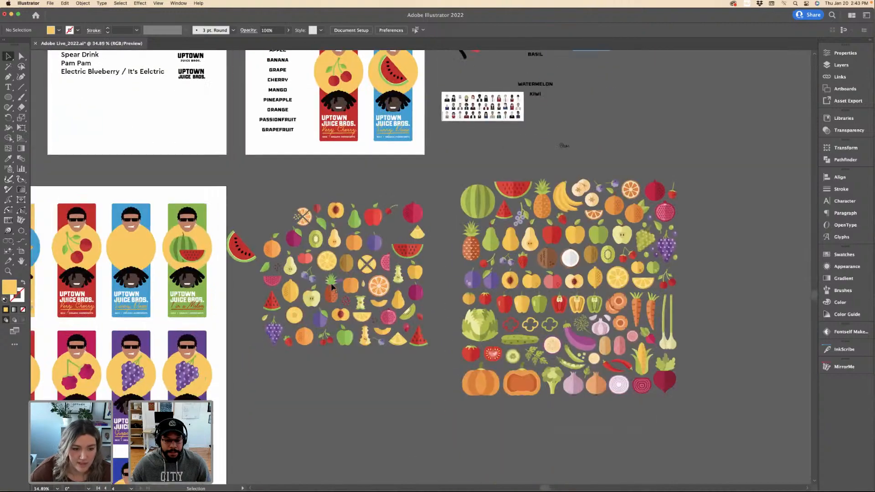
scroll(331, 287, up, 6)
scroll(332, 287, up, 2)
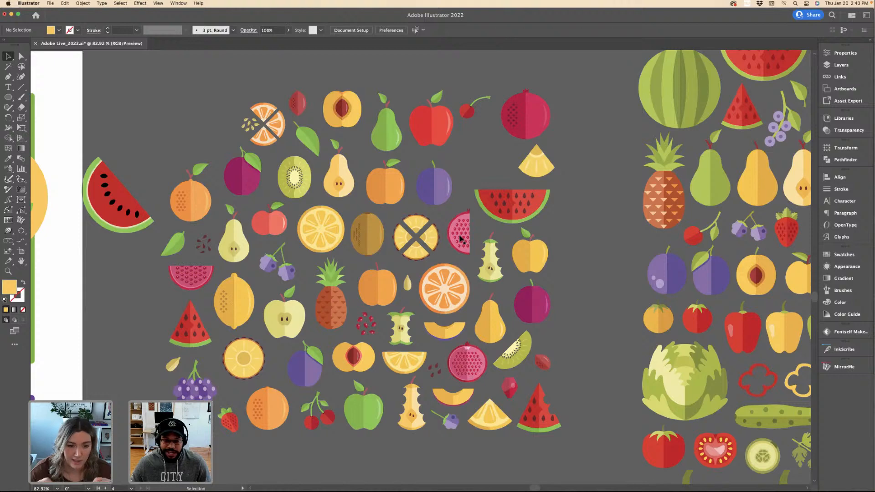
Examine the brown whole kiwi in the smaller fruit set up close and compare it with the surrounding fruits.
click(389, 237)
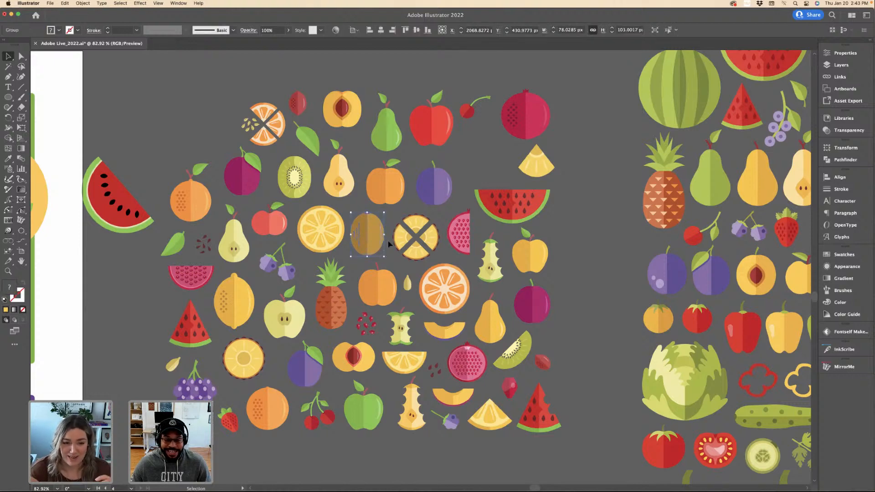
scroll(390, 241, up, 3)
click(387, 244)
scroll(387, 244, down, 2)
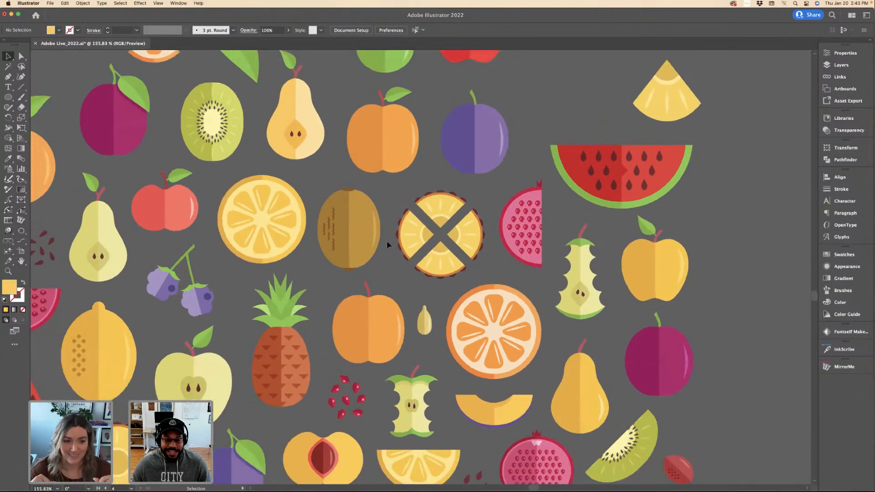
scroll(386, 241, left, 3)
click(386, 240)
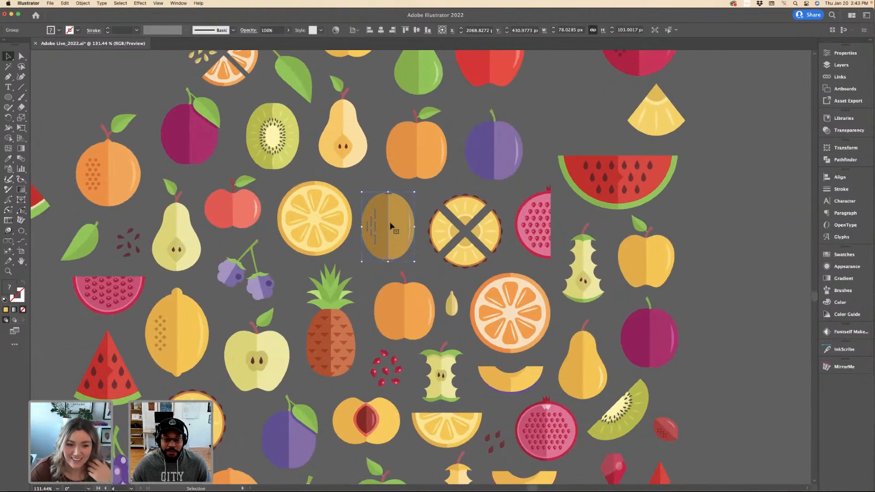
scroll(391, 226, down, 2)
scroll(391, 227, up, 4)
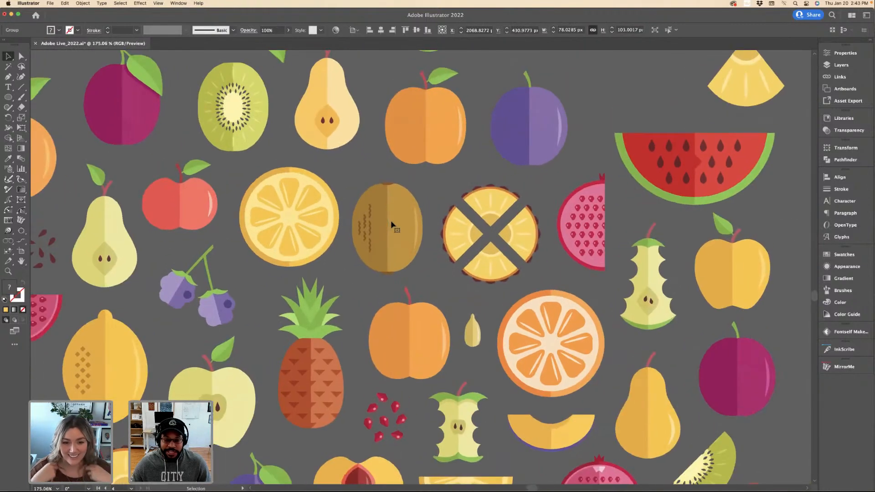
scroll(444, 190, down, 2)
scroll(445, 190, down, 1)
click(444, 190)
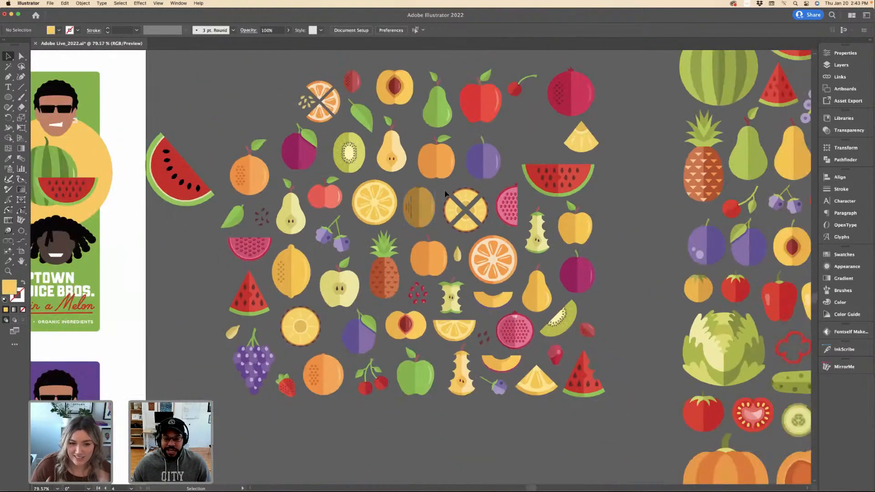
scroll(445, 189, up, 1)
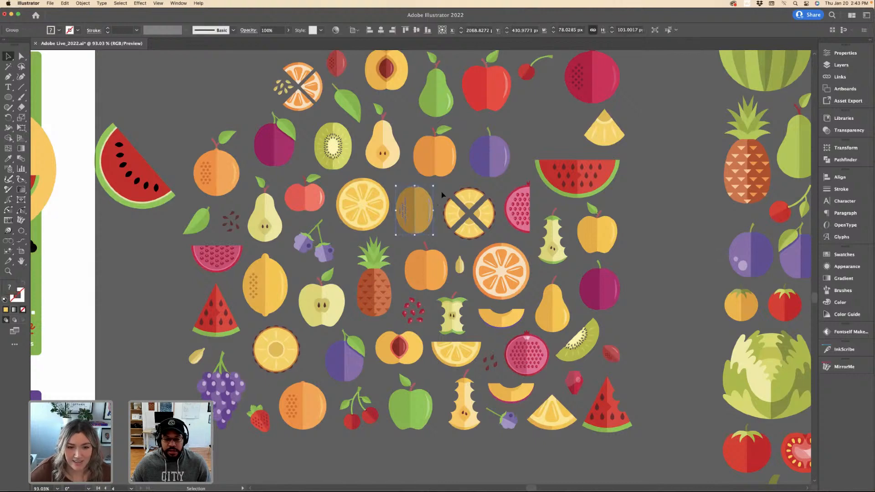
Return to the label sheet and check the Mango Tango label against the neighboring fruit labels.
scroll(437, 200, down, 2)
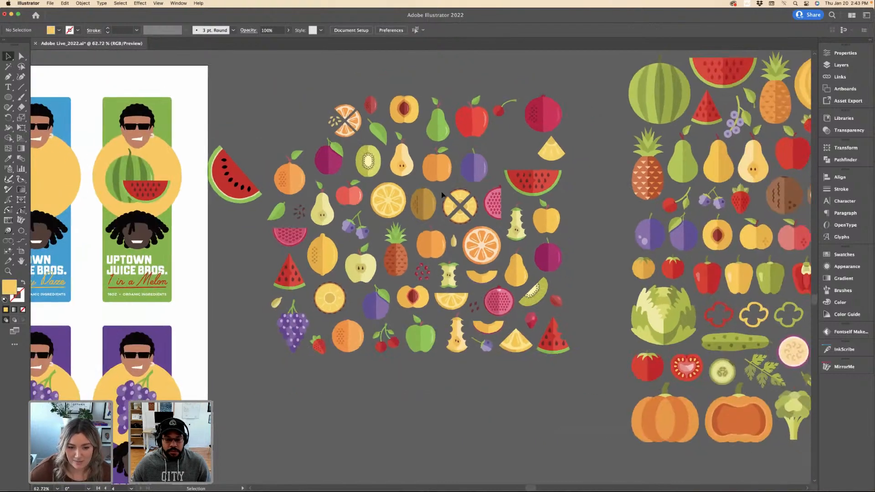
scroll(441, 195, left, 10)
scroll(441, 195, down, 5)
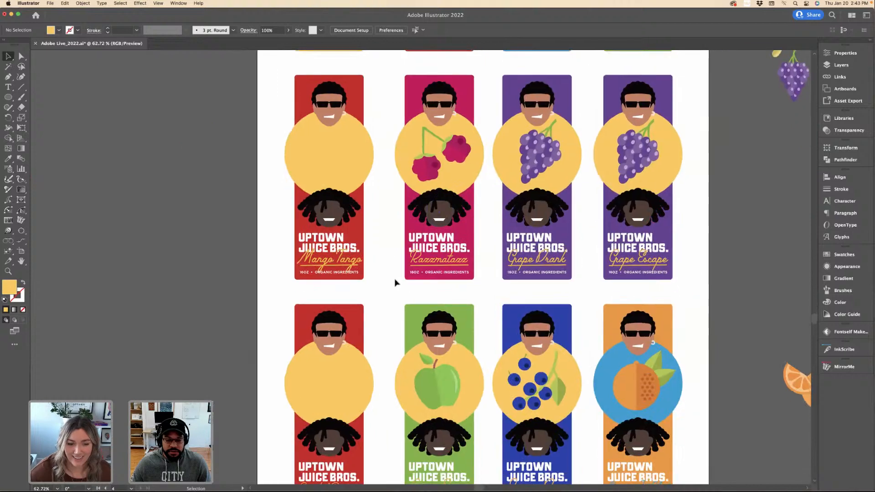
Paste the halved coconut onto the Smashin' Passion label and enlarge it to about 177 px wide inside the empty yellow circle.
scroll(395, 282, down, 3)
key(super+v)
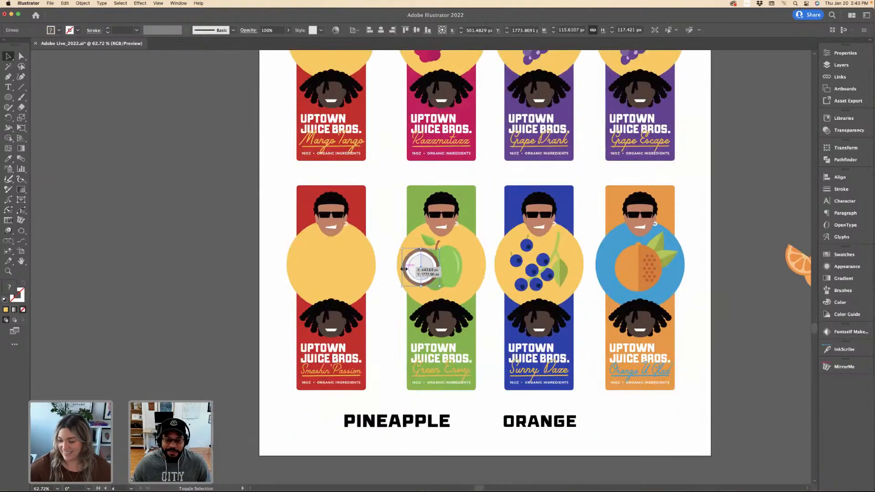
drag(404, 269, 313, 270)
drag(331, 238, 331, 244)
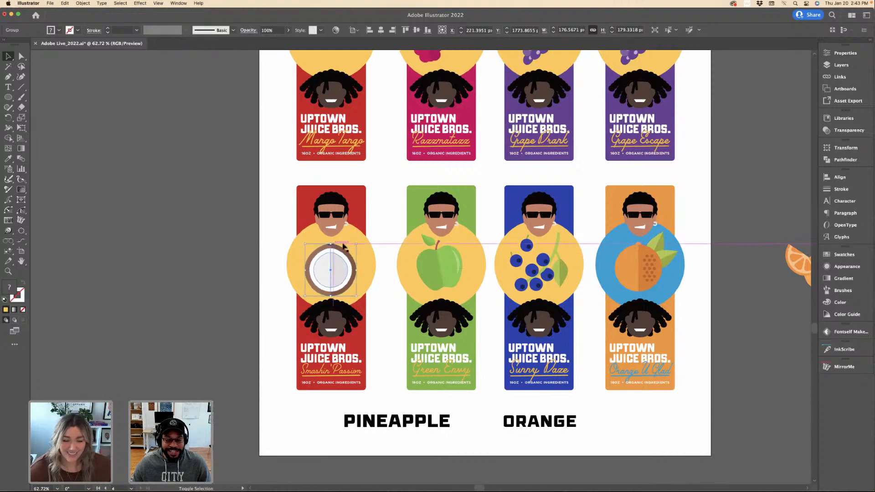
Move the coconut off the Smashin' Passion label and park it outside the sheet, above the loose orange illustration.
drag(356, 295, 179, 250)
scroll(480, 231, down, 6)
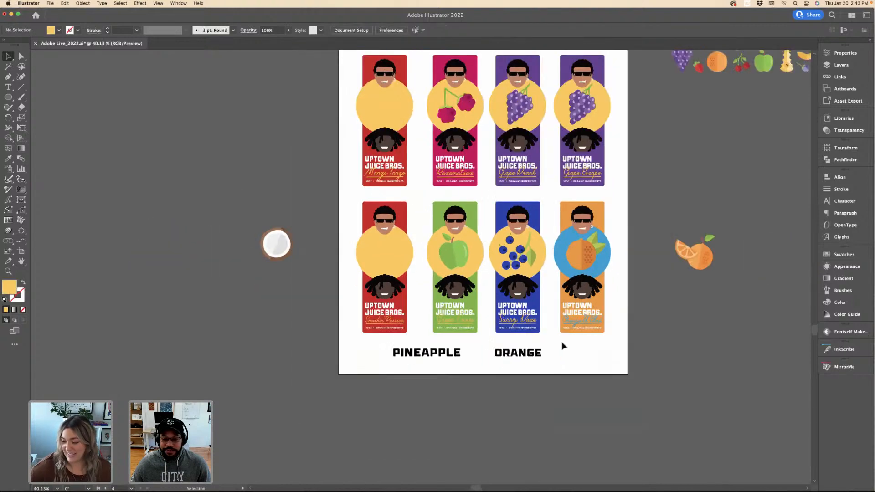
click(418, 319)
drag(403, 288, 637, 239)
click(729, 210)
click(841, 53)
click(773, 113)
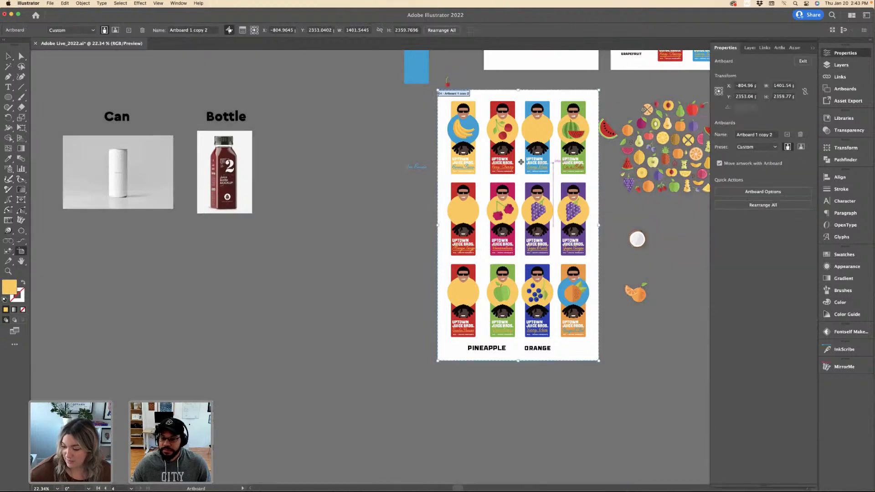
drag(553, 98, 350, 209)
key(Escape)
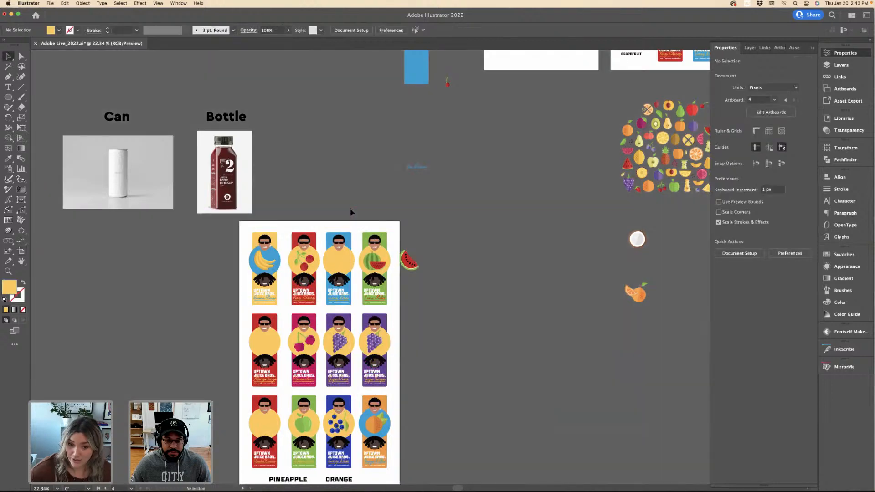
key(super+z)
Duplicate the label sheet's artboard below the bottle mockup and clear the copied artwork to leave a blank artboard.
click(773, 112)
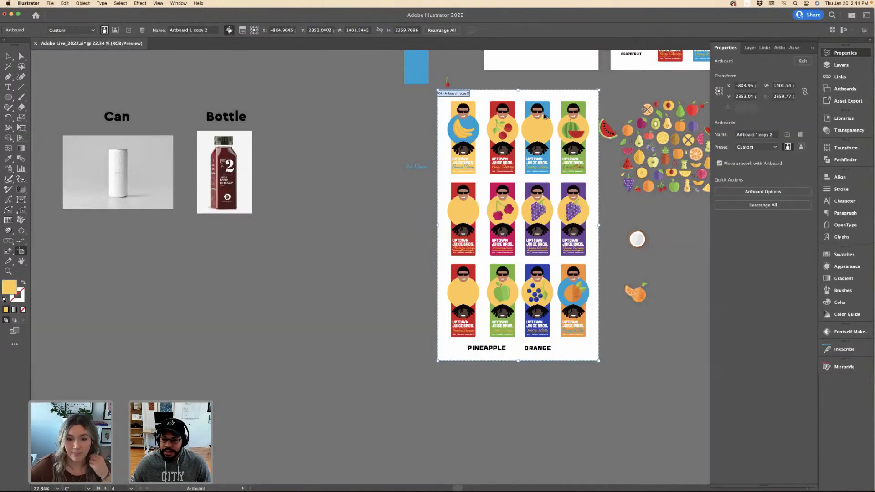
drag(551, 96, 345, 239)
key(Escape)
scroll(229, 148, down, 5)
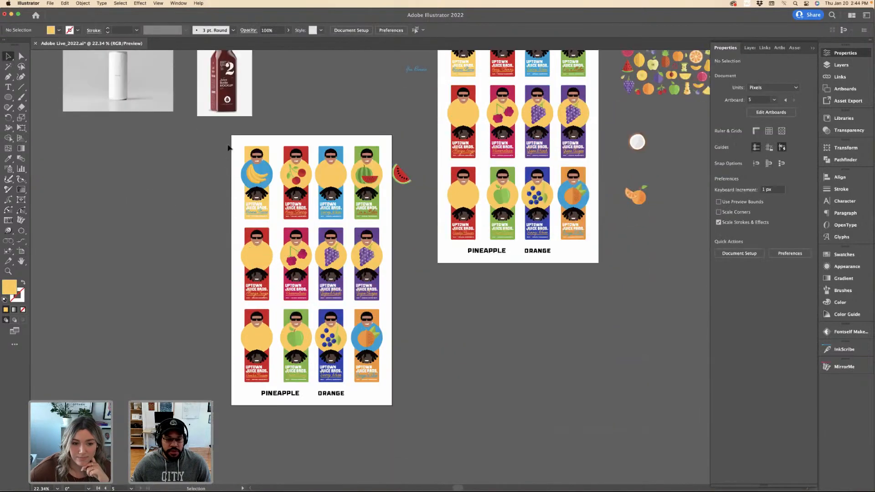
key(super+z)
key(super+z)
key(super+z)
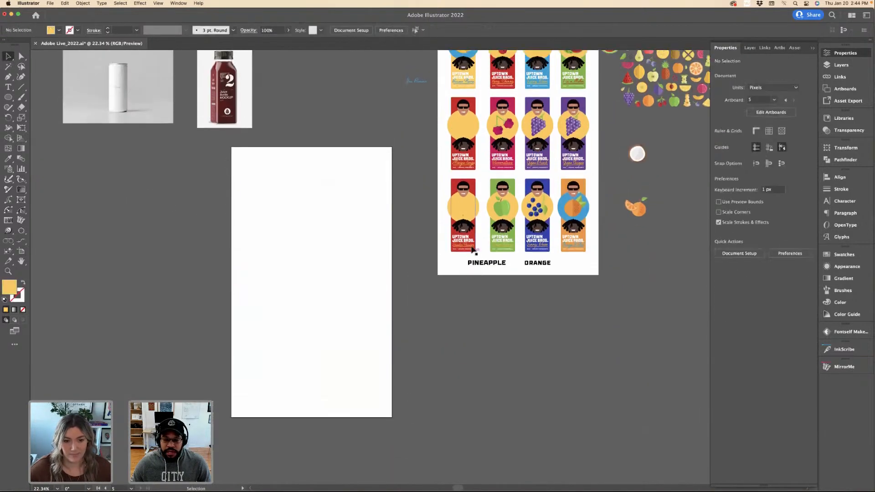
scroll(280, 160, up, 4)
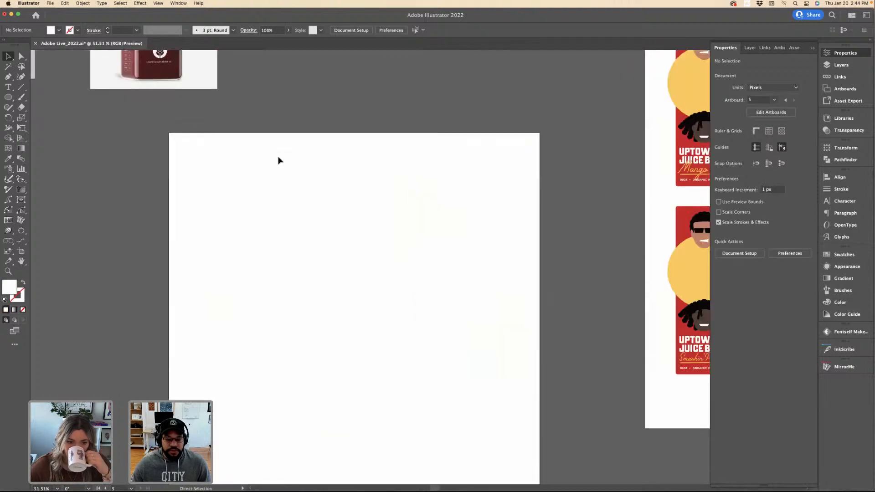
Paste the Uptown Juice Bros. wordmark onto the blank artboard, color it the label's red and enlarge it to about 613 px wide.
key(super+v)
key(i)
click(692, 207)
key(v)
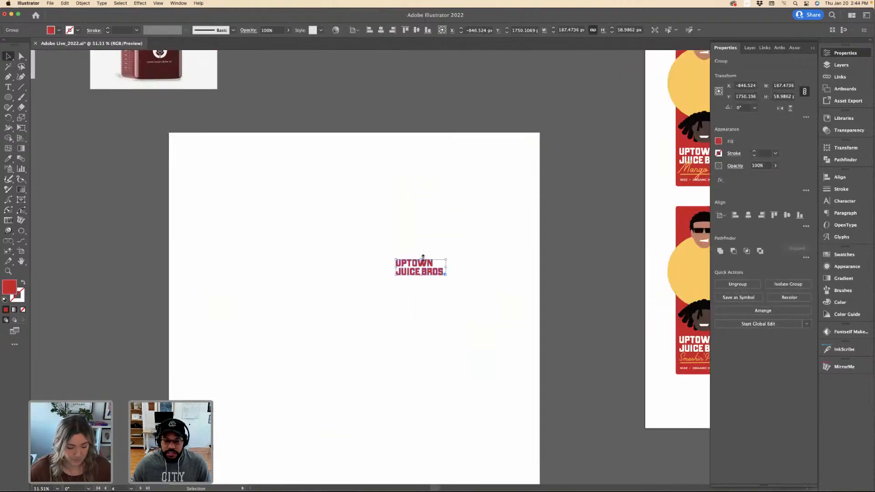
drag(421, 258, 352, 240)
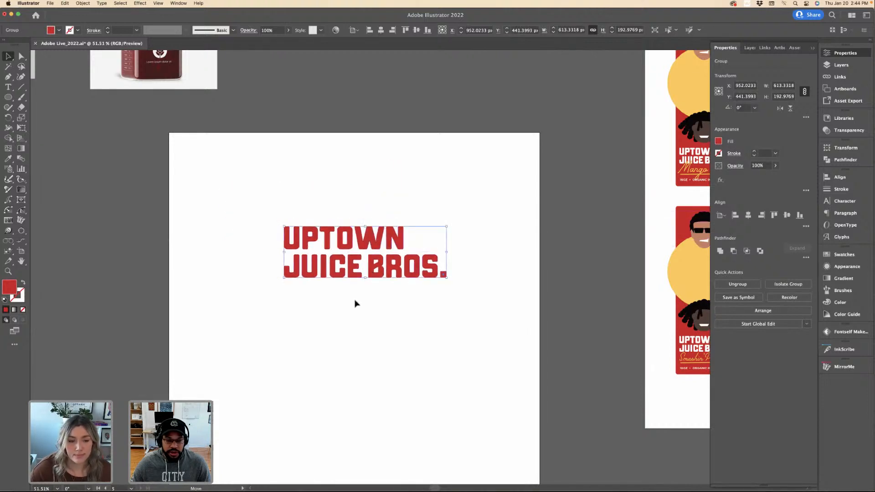
click(356, 303)
Draw a red shirt body rectangle about 353 by 577 px and a smaller rectangle angled from its upper-left corner as a sleeve.
key(m)
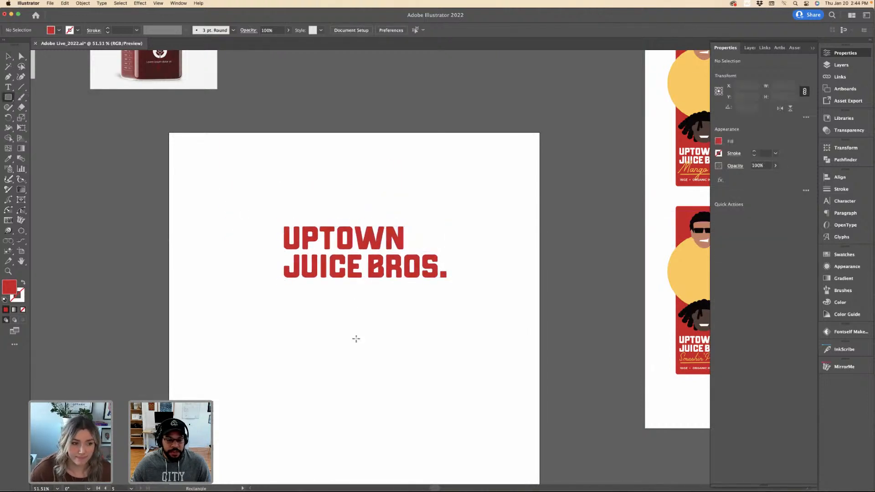
mouse_move(244, 210)
mouse_down()
mouse_move(373, 367)
mouse_move(337, 362)
mouse_up()
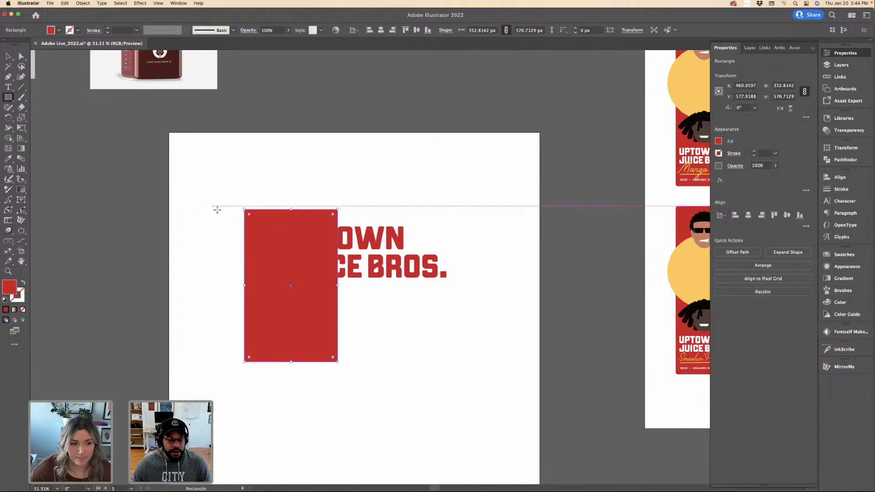
mouse_move(192, 225)
mouse_down()
mouse_move(283, 245)
mouse_move(246, 262)
mouse_move(255, 250)
mouse_move(247, 234)
mouse_move(224, 265)
mouse_up()
key(v)
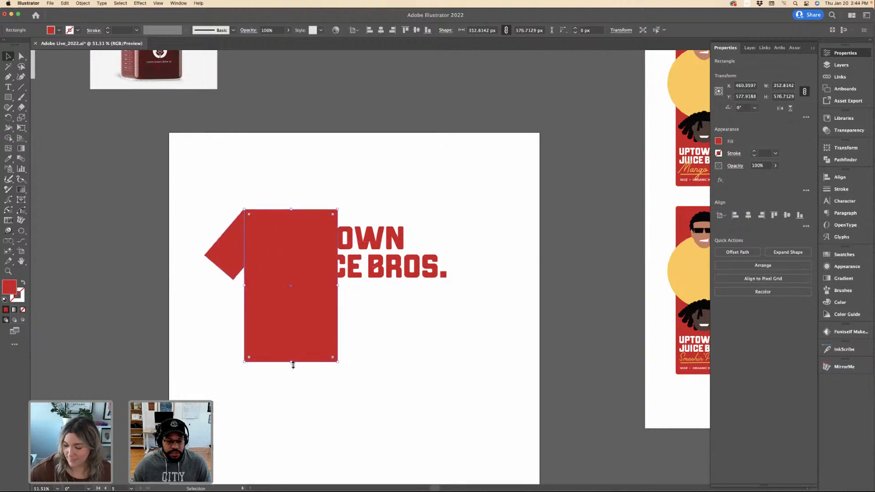
Resize the shirt body to about 334 by 438 px and the sleeve to about 206 by 143 px, aligned at the shoulder.
drag(293, 365, 292, 326)
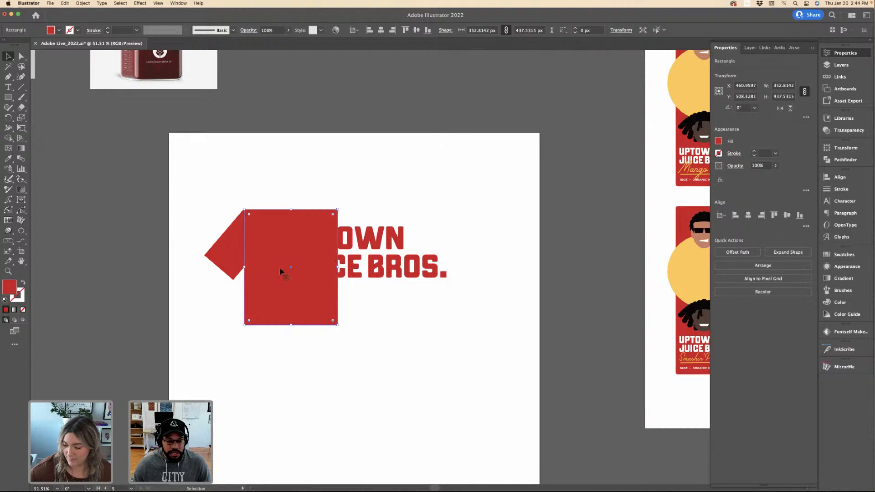
drag(248, 268, 249, 267)
click(258, 220)
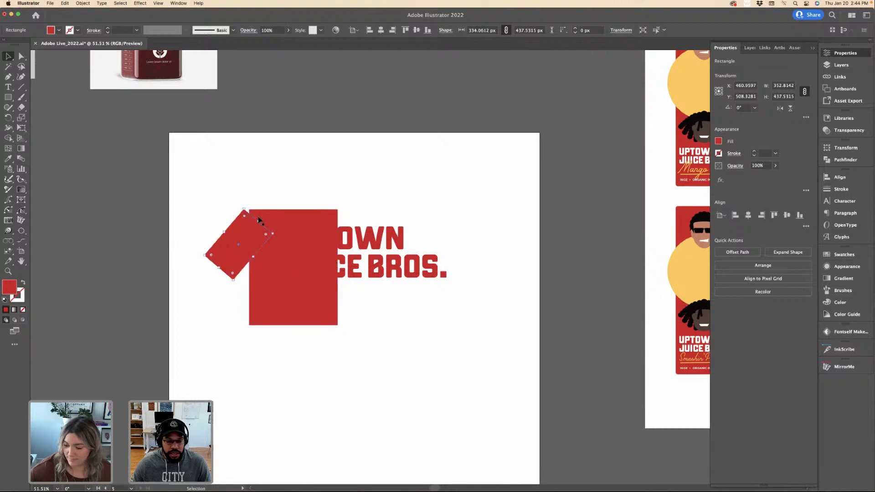
drag(260, 222, 244, 233)
scroll(259, 222, up, 3)
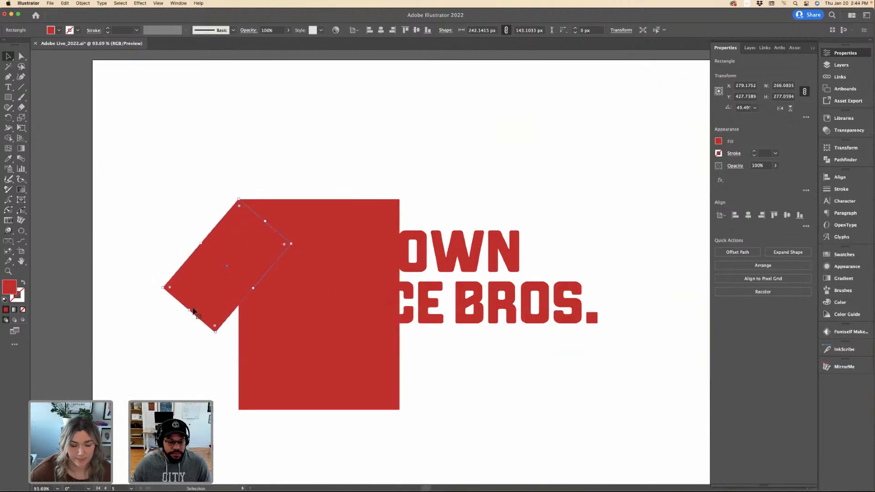
drag(195, 301, 320, 264)
key(super+z)
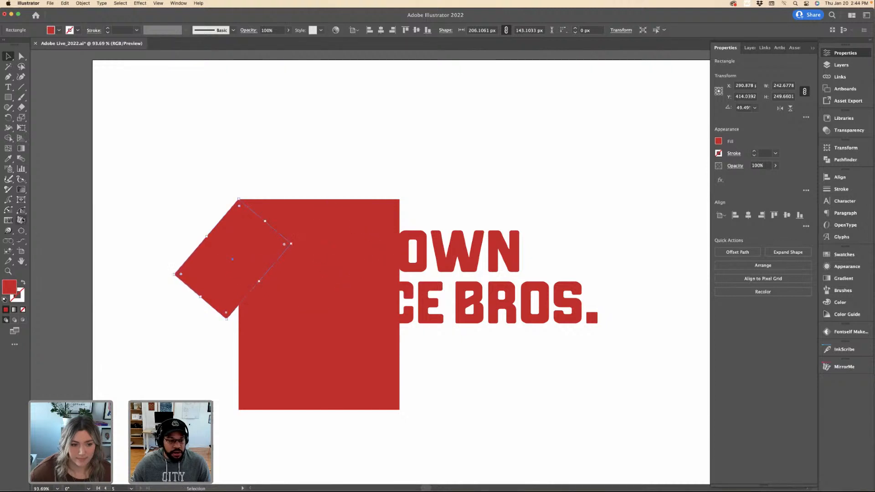
Mirror the sleeve across the shirt body's vertical center with the MirrorMe tool and apply it to the selection.
key(shift+alt+m)
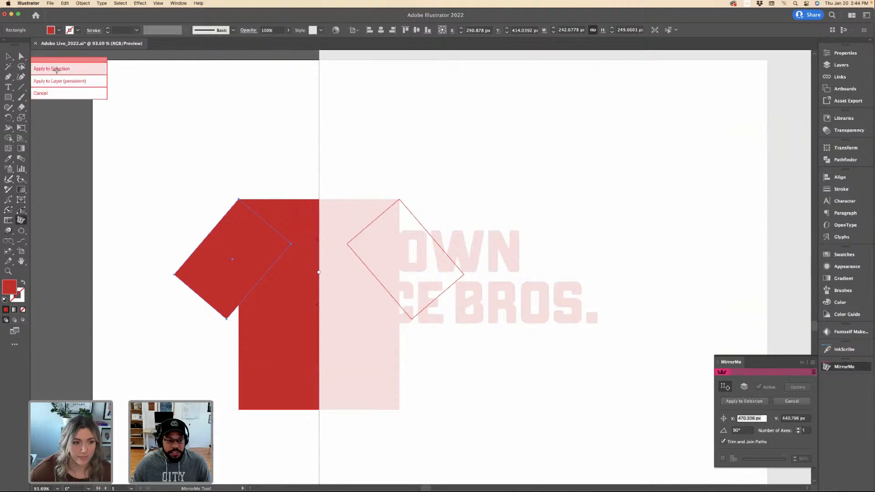
click(59, 68)
key(v)
Color the wordmark white, fit it on the shirt's chest and duplicate the finished shirt beside the original.
click(501, 255)
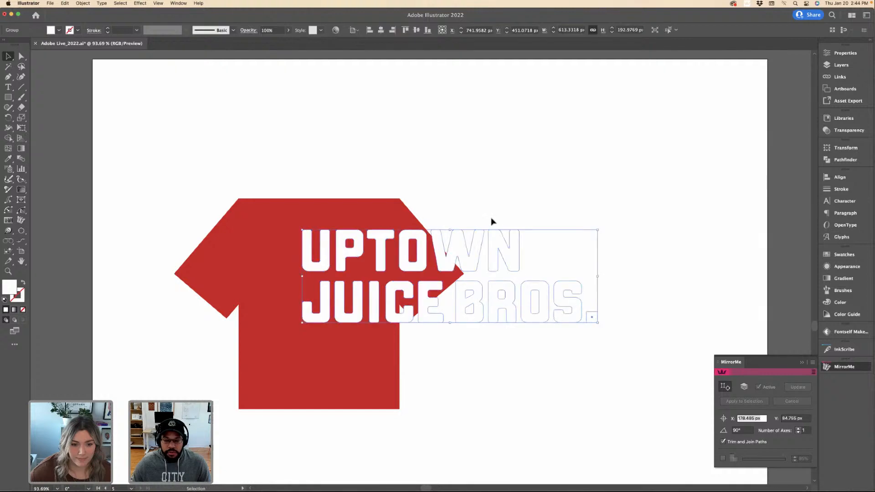
drag(604, 284, 495, 127)
key(super+a)
key(super+minus)
key(super+minus)
Rotate the second shirt's wordmark 90° to read upward and place it along the right side of the shirt body.
scroll(546, 230, up, 3)
click(545, 231)
drag(462, 163, 501, 215)
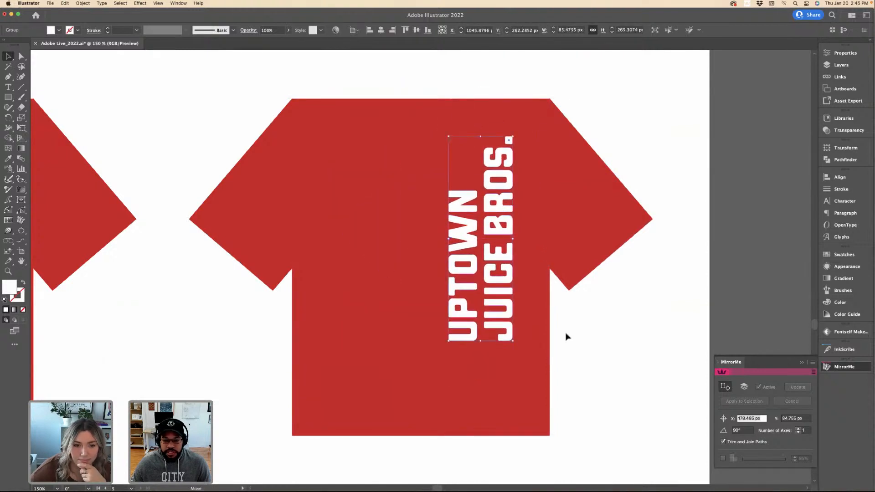
click(567, 336)
Duplicate both red shirts as a second row directly below the first pair.
key(super+1)
key(super+minus)
drag(209, 202, 354, 270)
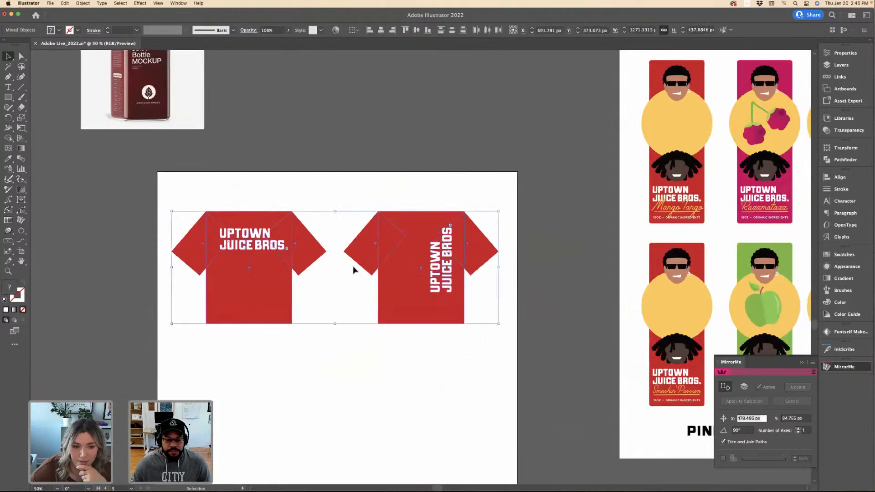
key(super+minus)
key(super+equal)
drag(395, 237, 382, 440)
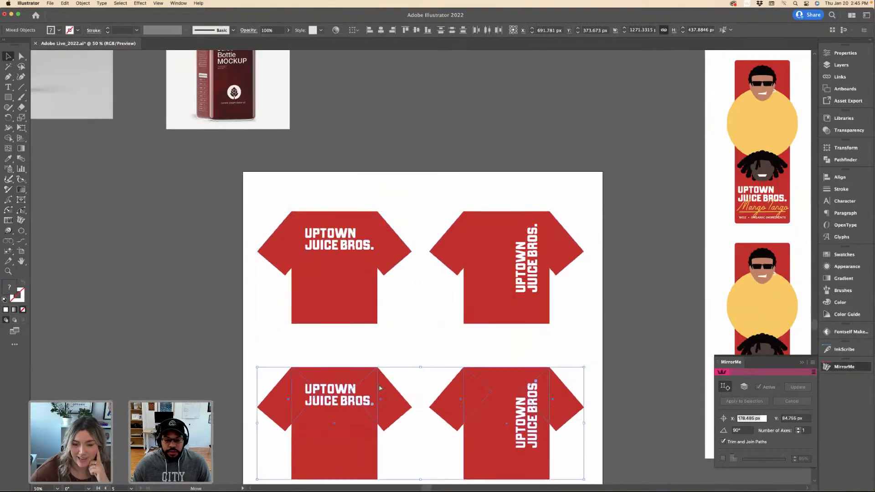
Shrink and angle the lower-left shirt's wordmark and place it on the left sleeve so it runs off the upper sleeve edge.
key(super+equal)
click(340, 262)
key(super+equal)
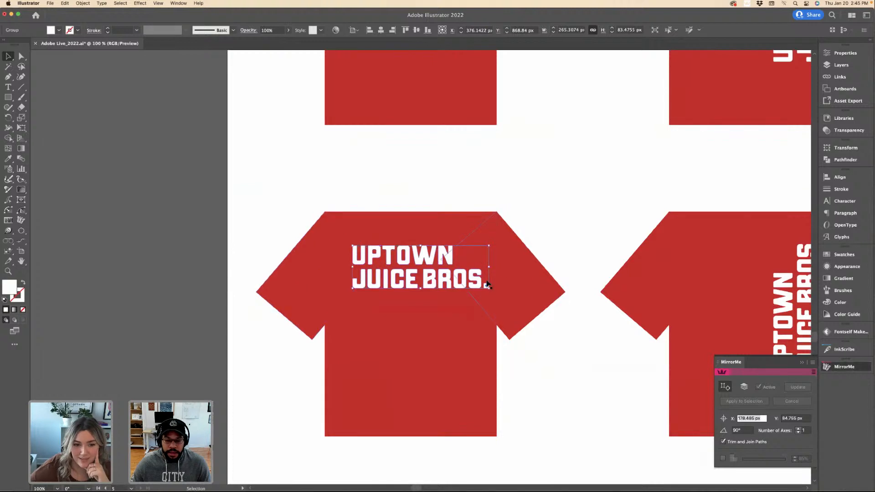
drag(489, 268, 325, 305)
drag(303, 269, 279, 276)
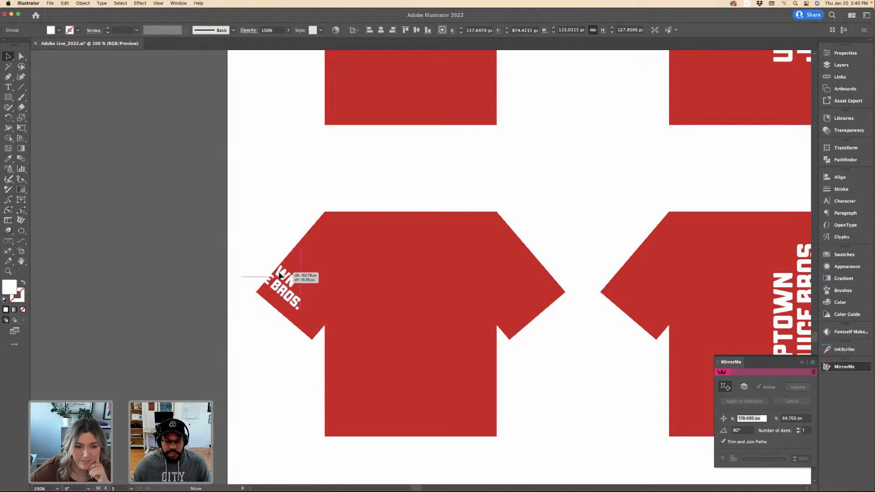
click(288, 189)
Turn the lower-right shirt's wordmark horizontal, shrink it and place it near the left end of the shirt's hem.
key(super+minus)
scroll(513, 363, right, 5)
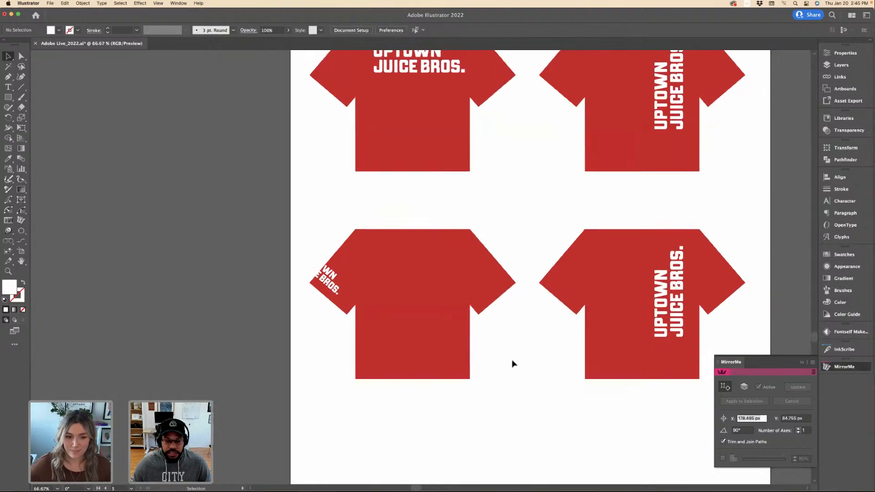
click(524, 255)
scroll(524, 256, up, 5)
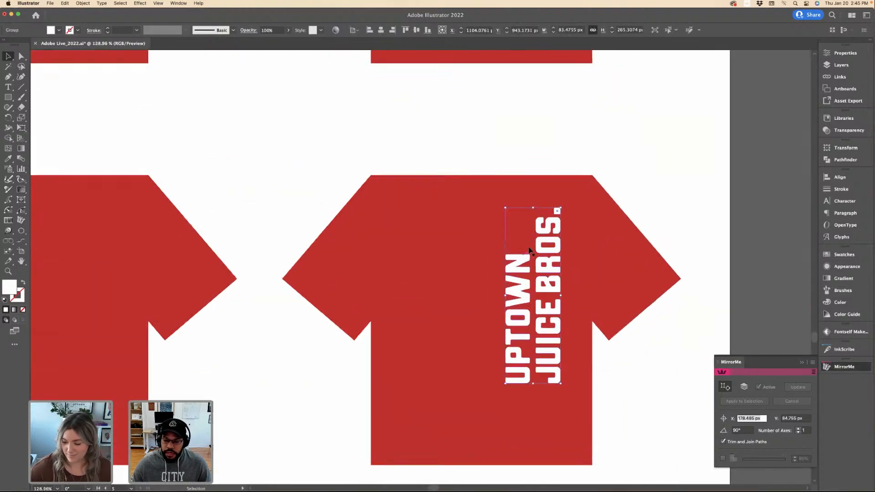
drag(561, 205, 480, 423)
click(628, 400)
key(super+minus)
key(super+minus)
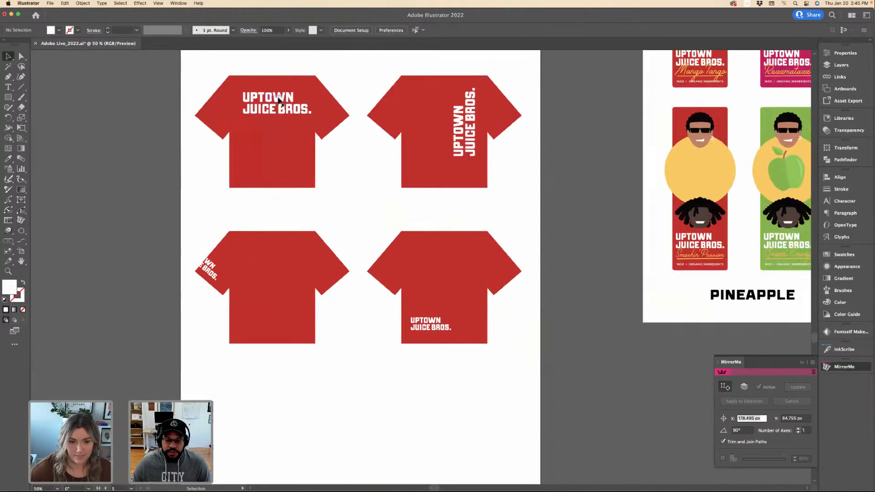
Try the banana illustration from the first label on the lower-right shirt above the wordmark, then remove it.
scroll(264, 99, up, 5)
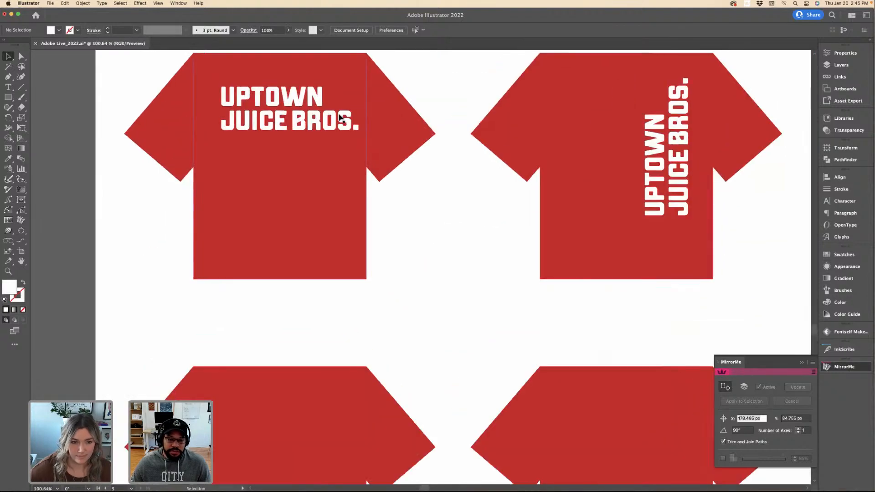
scroll(370, 165, down, 5)
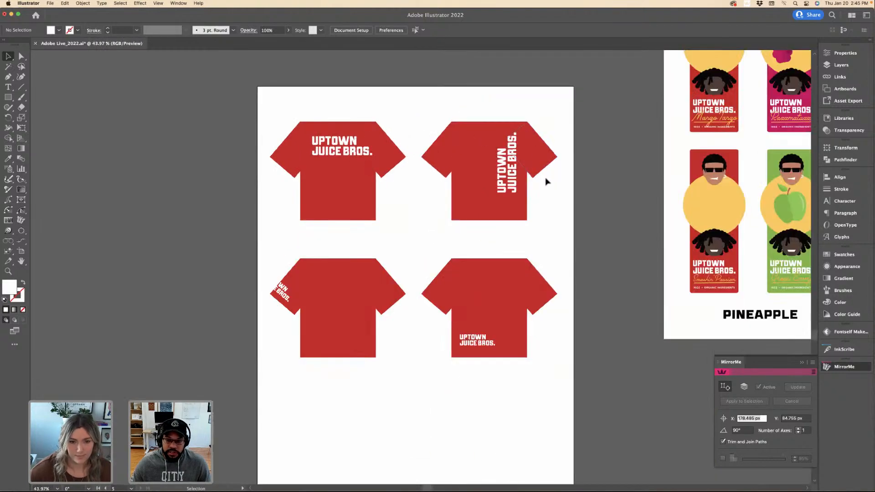
scroll(547, 181, right, 8)
scroll(541, 170, up, 5)
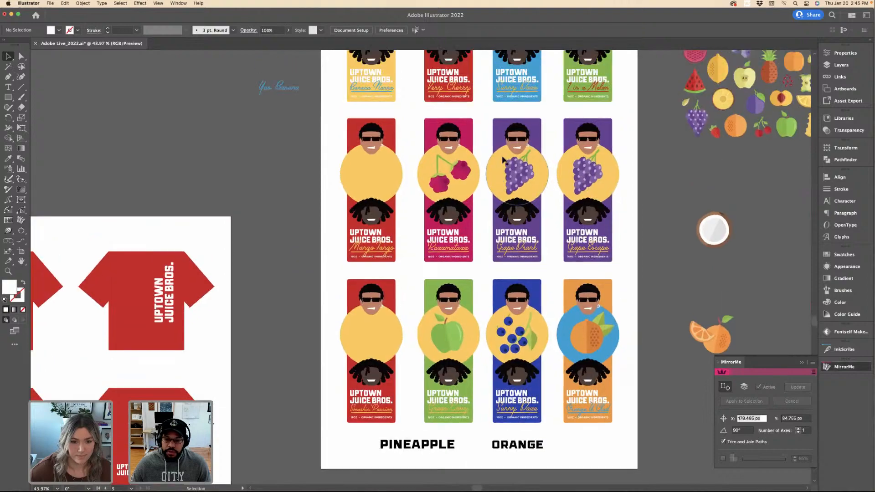
scroll(539, 132, up, 2)
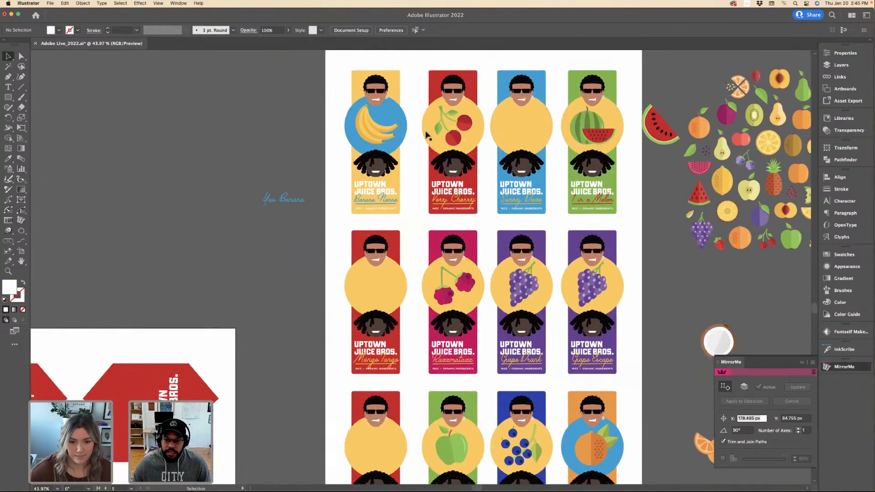
click(387, 134)
scroll(378, 135, down, 8)
scroll(378, 135, left, 6)
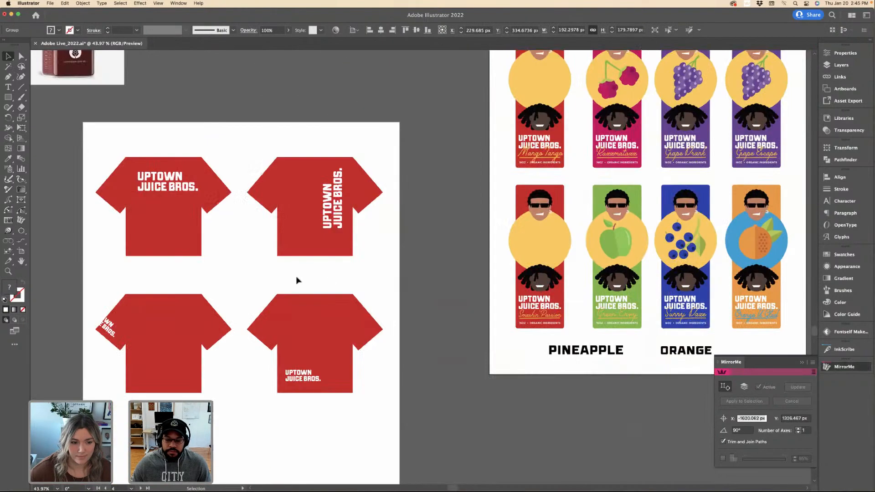
key(super+1)
key(super+v)
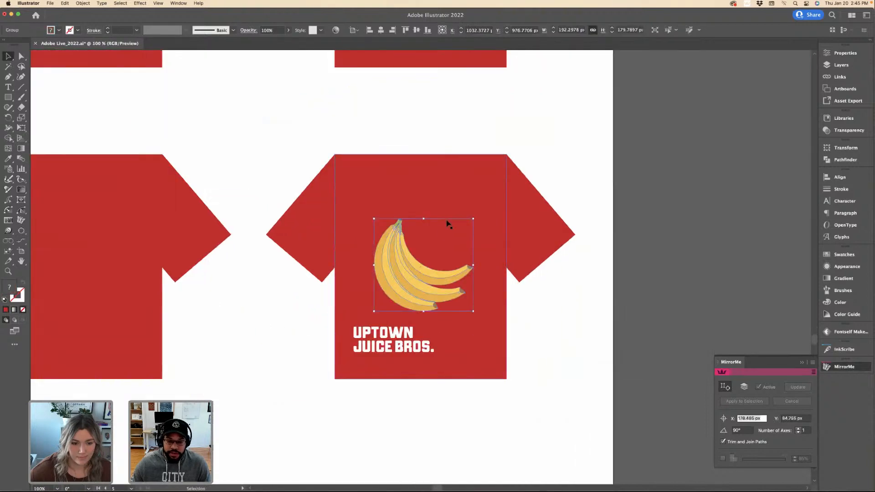
key(Delete)
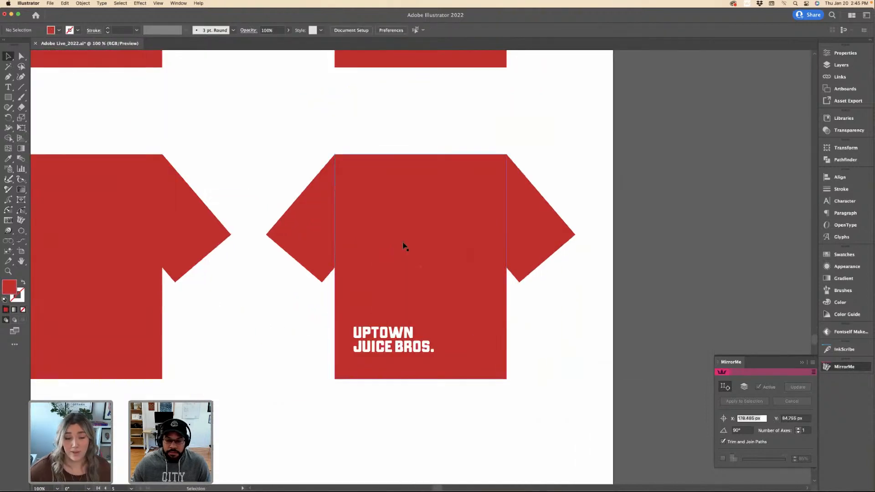
Copy the banana illustration with its blue circle from the first label and place it on the lower-right shirt's upper chest, right of centre.
key(super+minus)
key(super+minus)
key(super+minus)
click(599, 79)
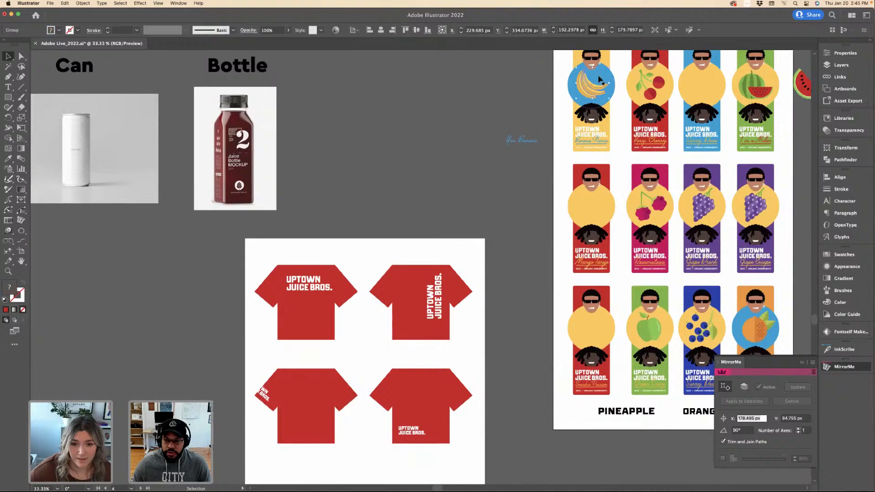
key(super+plus)
key(super+plus)
key(super+plus)
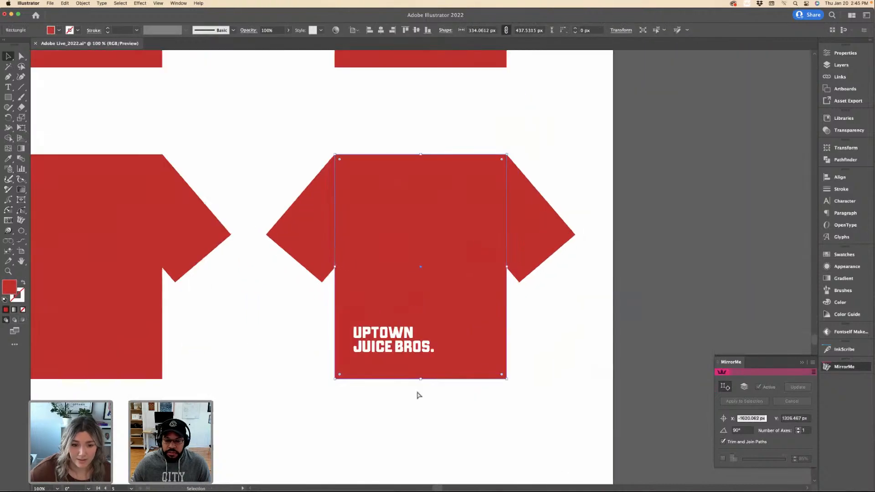
key(super+v)
drag(492, 267, 454, 220)
click(606, 267)
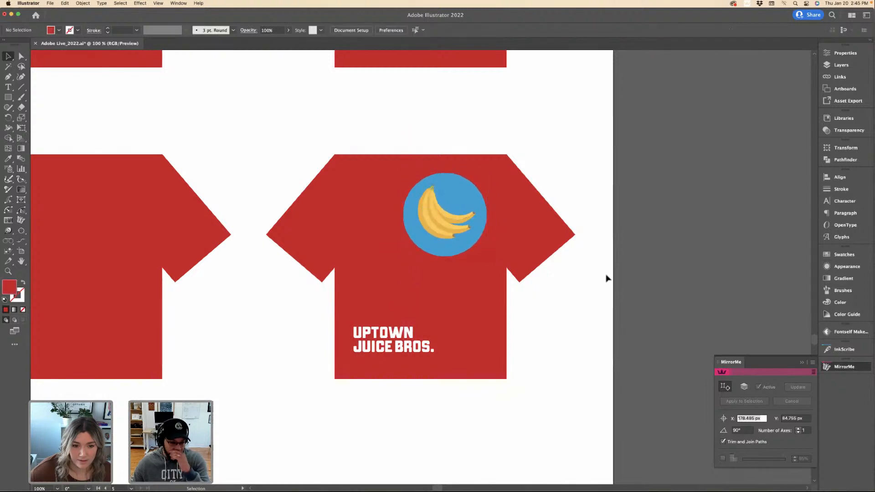
key(super+minus)
key(super+minus)
scroll(461, 307, left, 2)
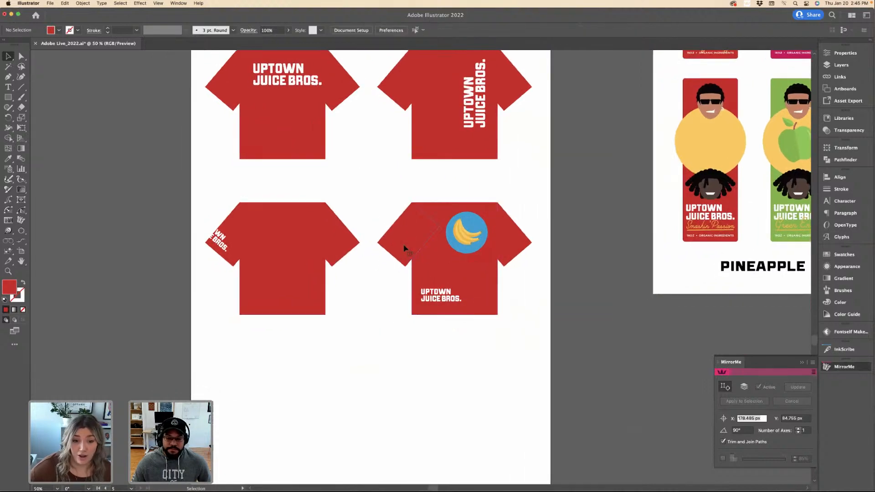
scroll(404, 249, up, 3)
scroll(356, 168, down, 5)
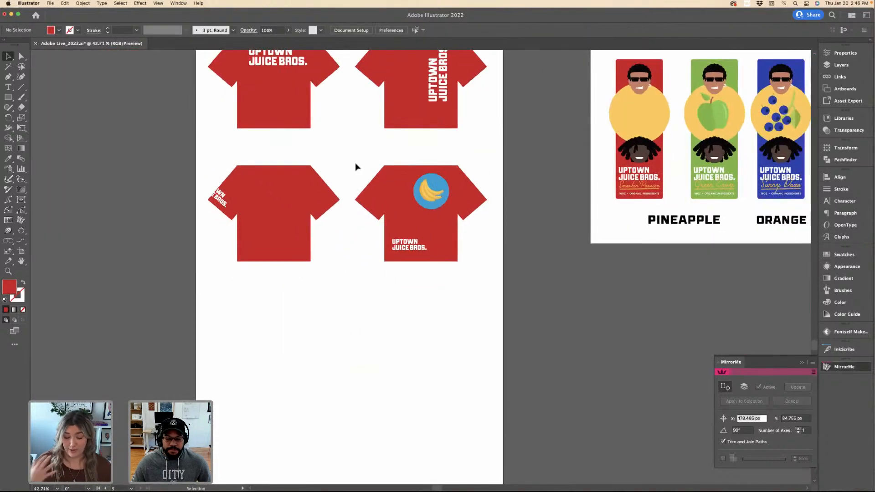
scroll(356, 167, left, 3)
scroll(356, 167, up, 2)
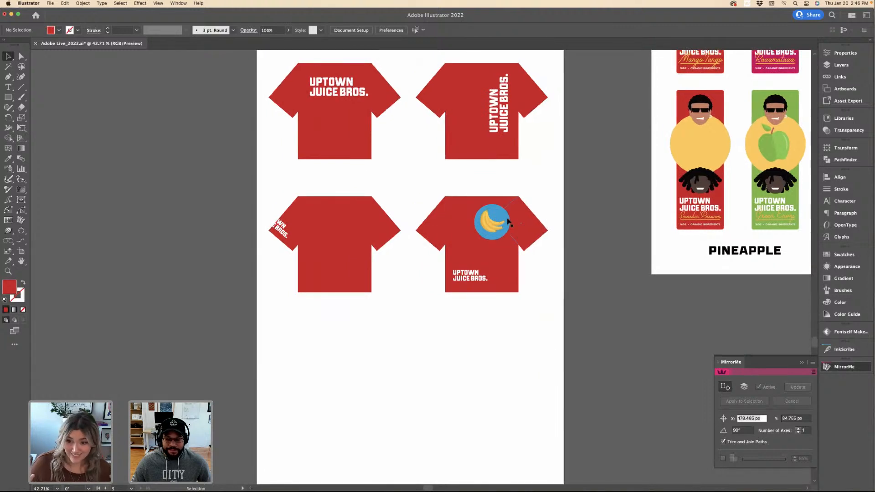
click(331, 255)
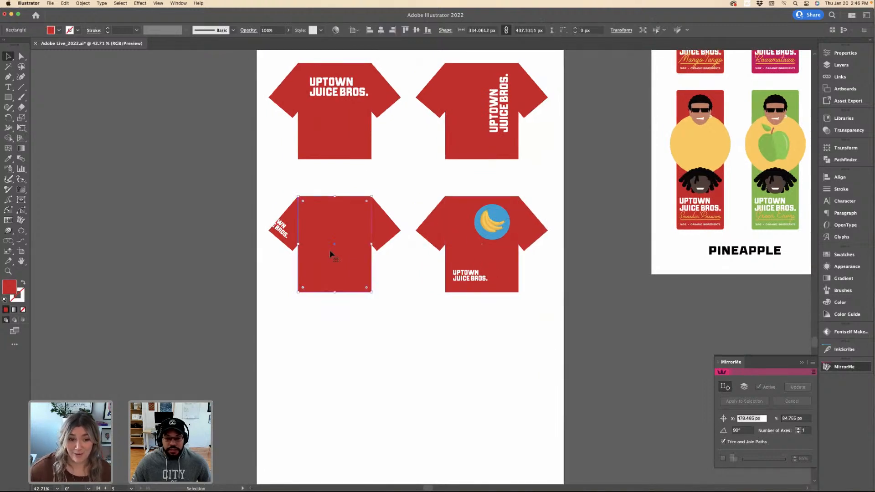
click(326, 190)
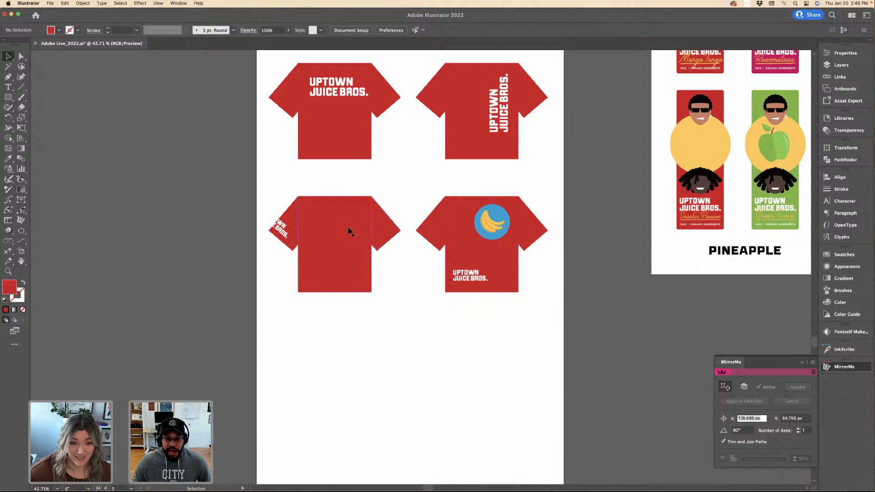
click(333, 255)
click(425, 360)
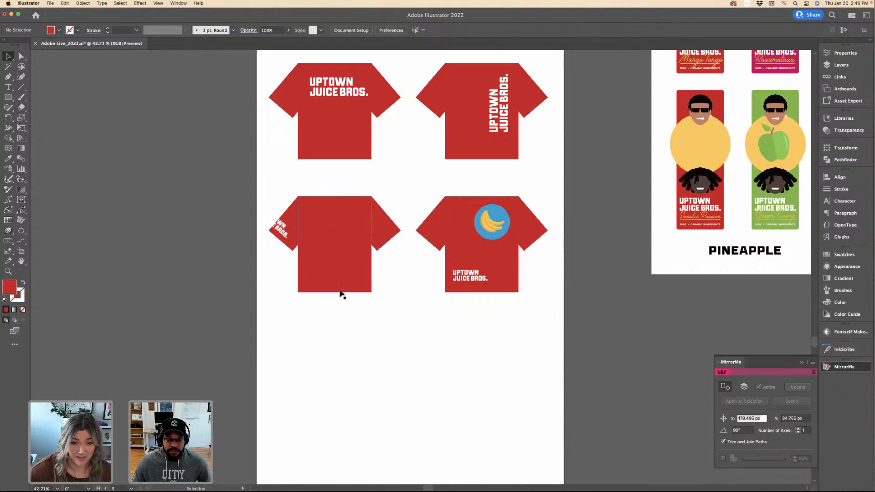
Add the text "back" in Palm Canyon Drive below the lower-left shirt.
click(8, 88)
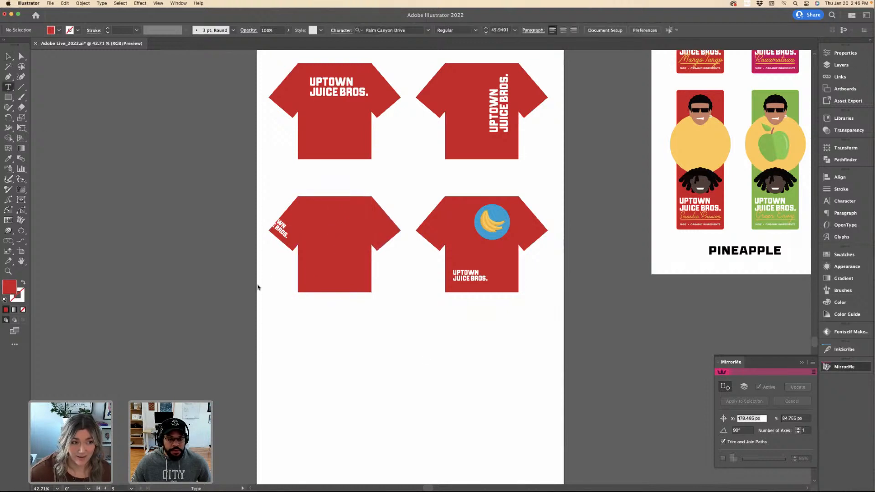
click(314, 311)
text(back)
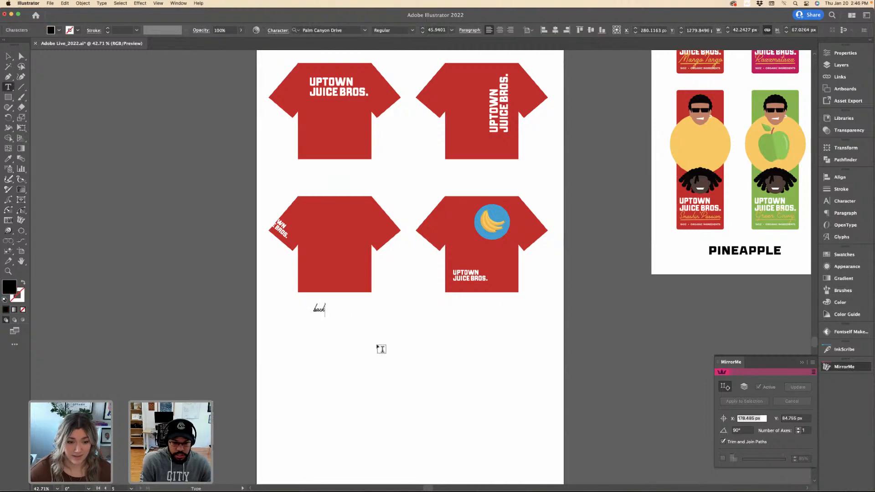
click(7, 57)
click(368, 306)
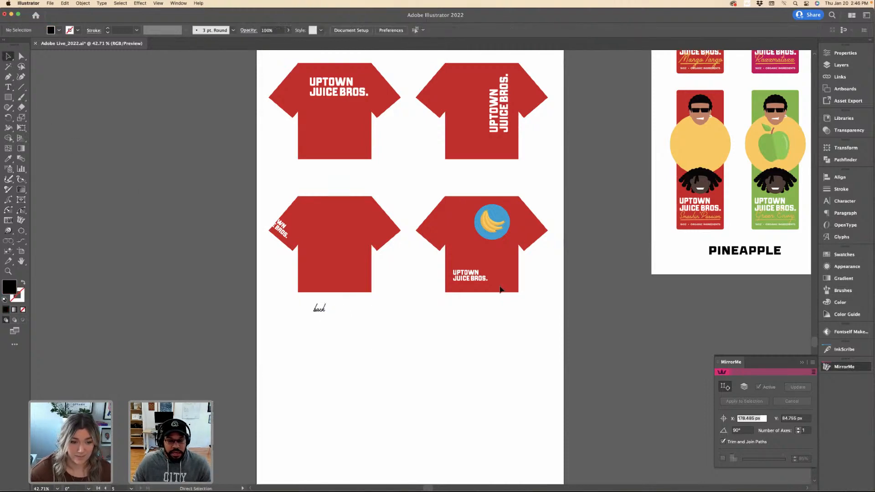
Recolour the lower-left shirt's body and sleeves with the yellow sampled from a label's circle.
key(super+minus)
scroll(728, 120, up, 3)
scroll(724, 119, right, 4)
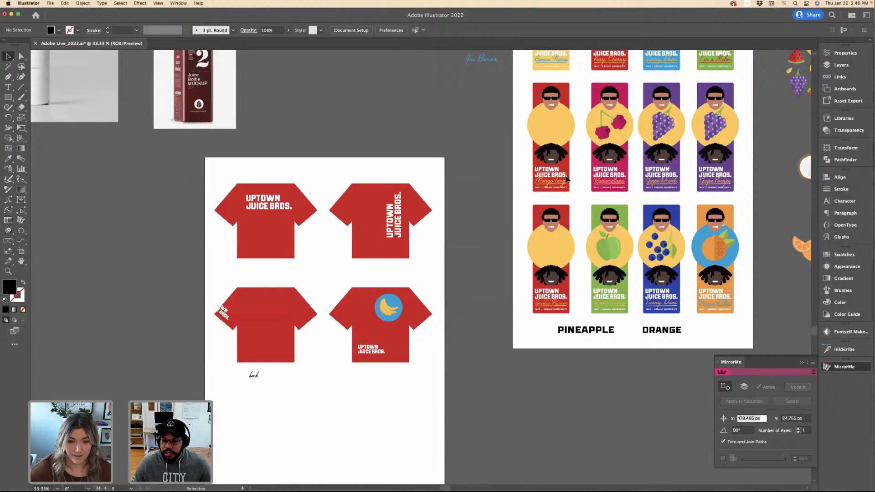
click(279, 310)
click(308, 318)
key(i)
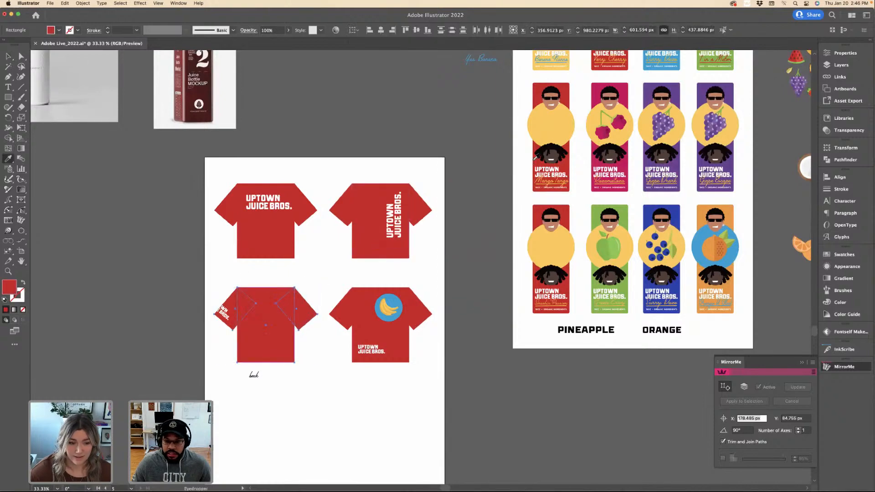
click(542, 133)
key(v)
click(332, 286)
Copy the cherry, watermelon, raspberry, grape, apple and blueberry illustrations together from the labels.
scroll(501, 219, right, 7)
scroll(502, 219, up, 3)
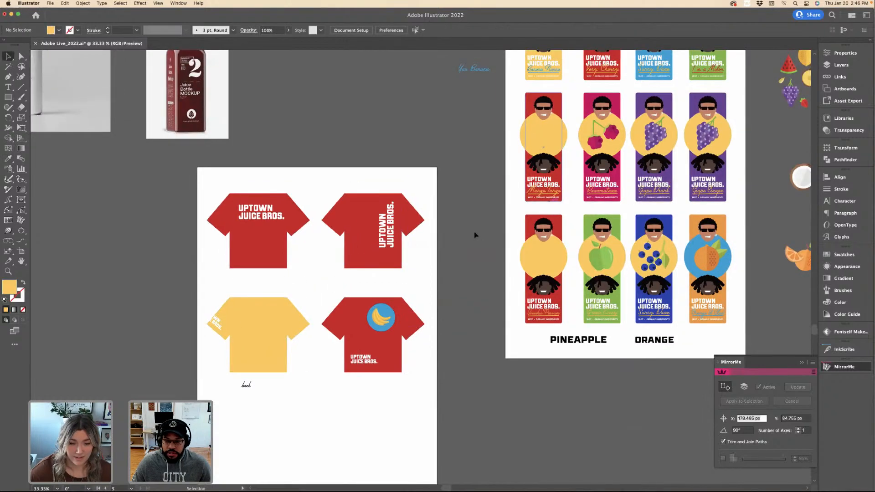
click(528, 203)
scroll(515, 204, up, 2)
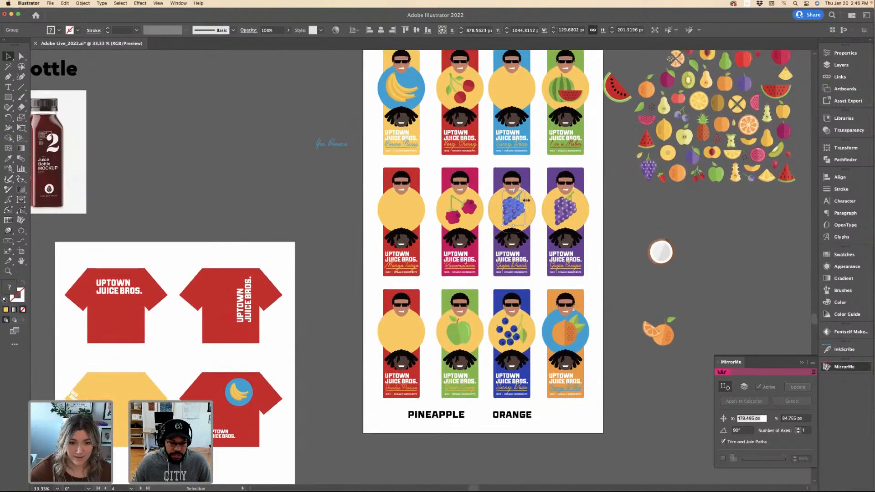
drag(453, 121, 455, 121)
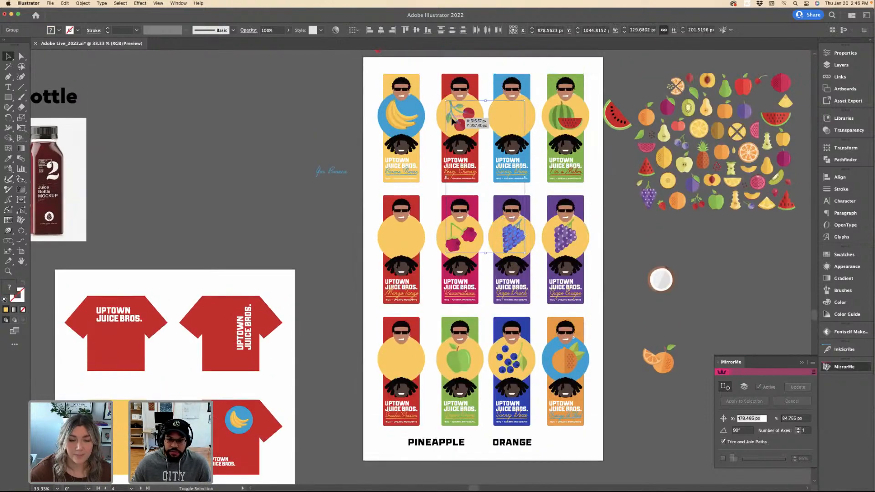
shift+click(557, 124)
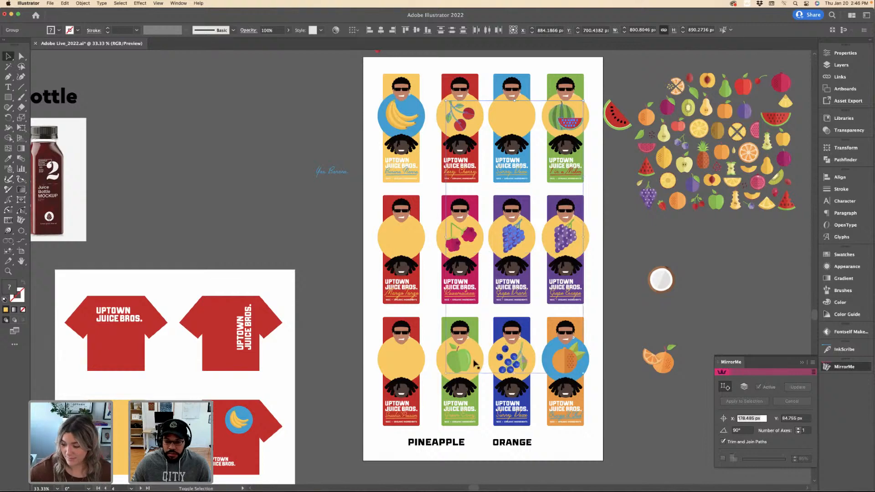
shift+click(472, 363)
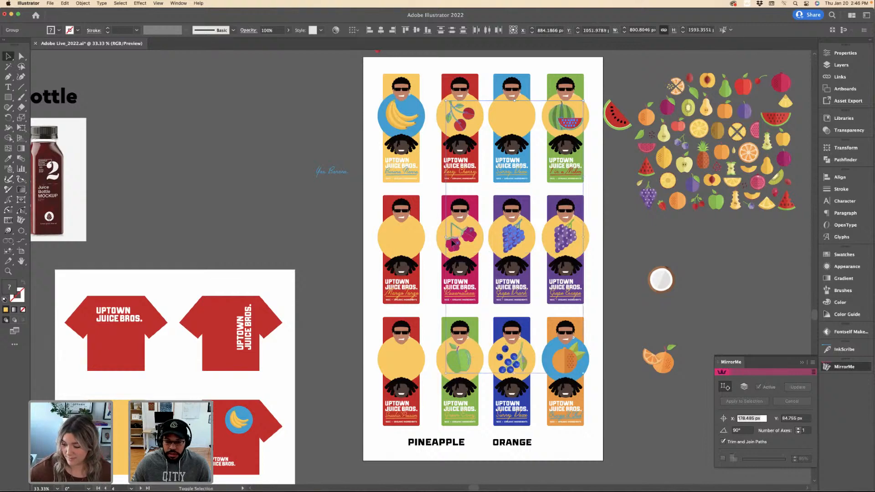
click(349, 239)
Paste the copied fruits onto the T-shirt artboard and scale them down together proportionally.
scroll(348, 239, down, 5)
scroll(348, 239, left, 10)
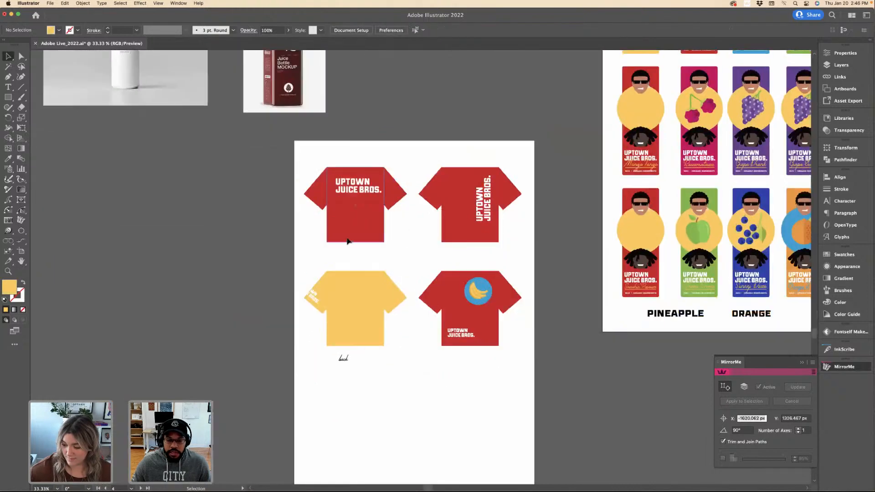
scroll(338, 330, up, 2)
key(ctrl+v)
scroll(377, 283, down, 1)
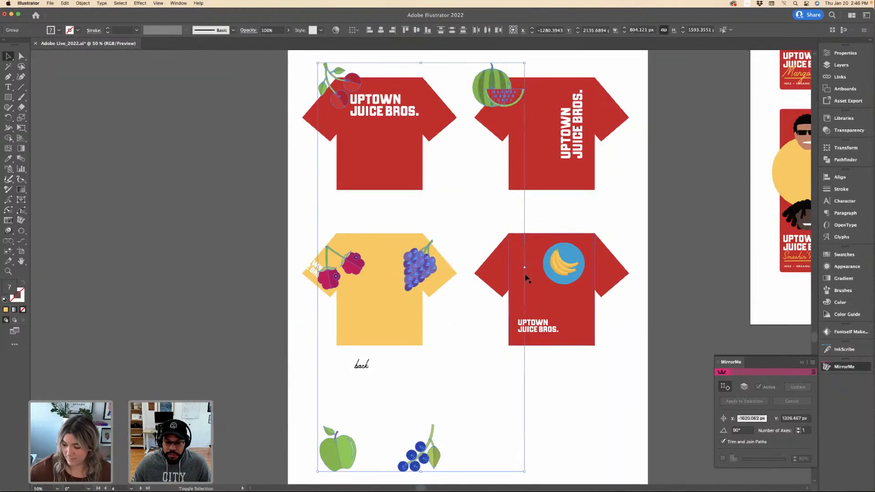
drag(525, 269, 470, 274)
click(459, 220)
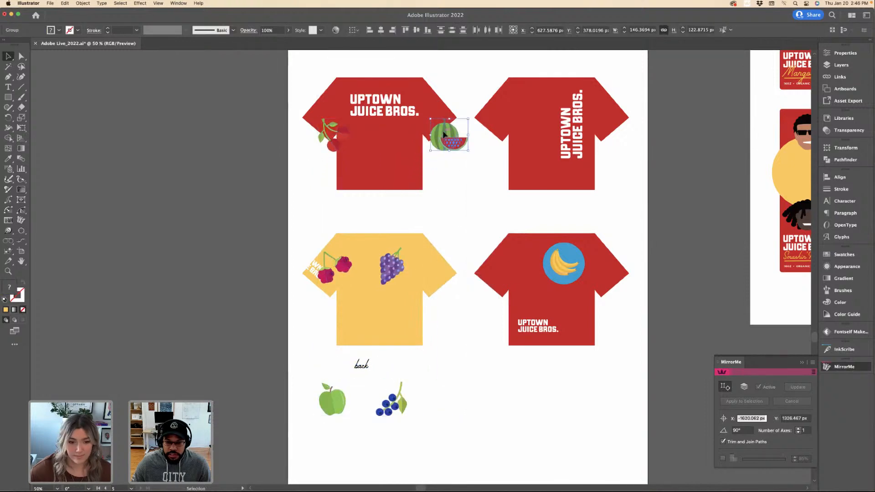
Gather the watermelon, grapes, raspberries, apple, blueberries and cherries on the body of the yellow shirt.
drag(438, 152, 389, 305)
drag(391, 268, 400, 270)
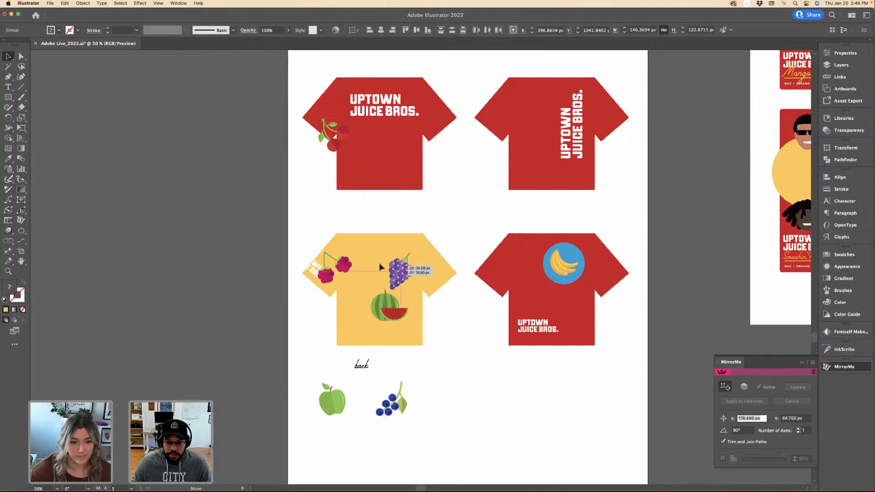
drag(348, 264, 380, 283)
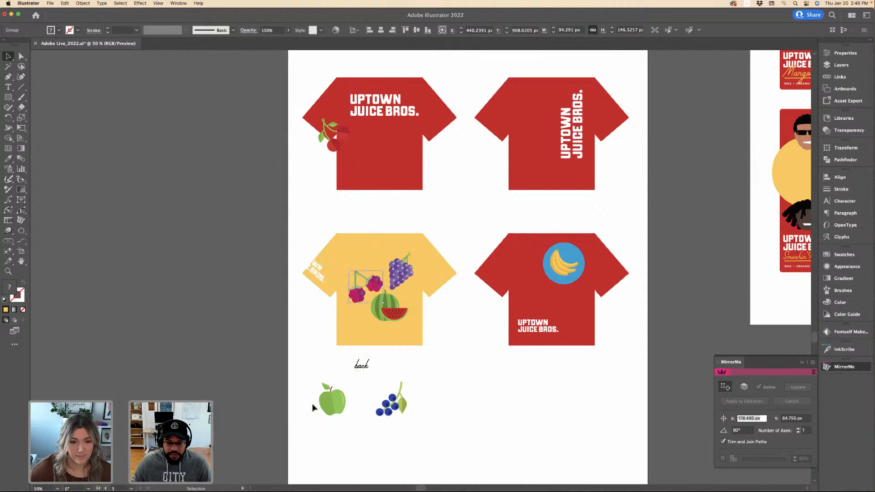
drag(332, 398, 362, 252)
drag(385, 409, 360, 326)
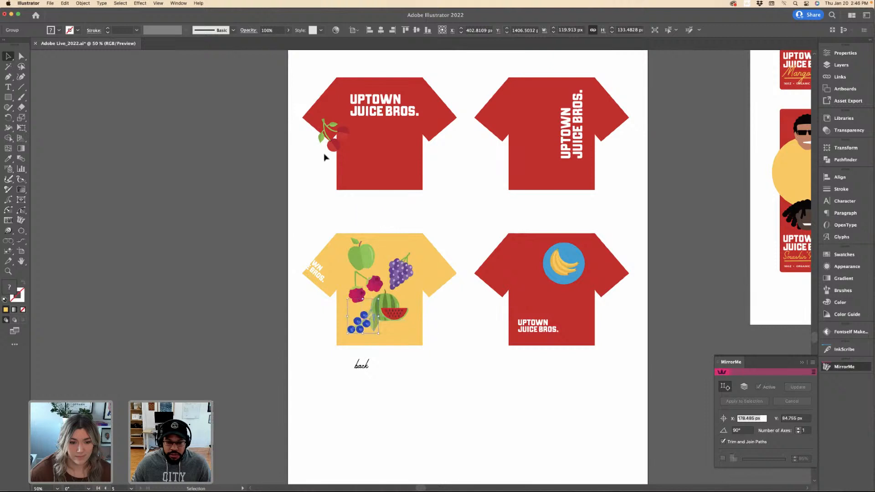
drag(332, 155, 388, 279)
Select all six fruits on the yellow shirt without the shirt shapes and scale them down slightly together.
scroll(356, 250, up, 2)
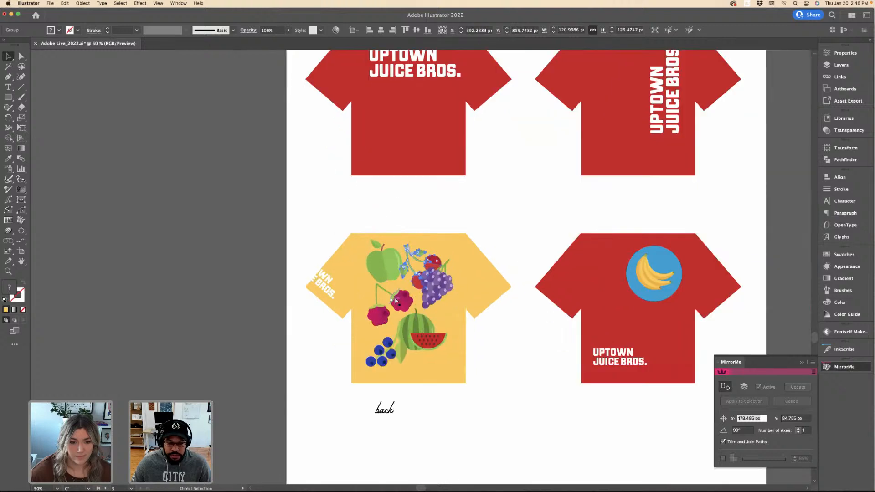
shift+click(453, 401)
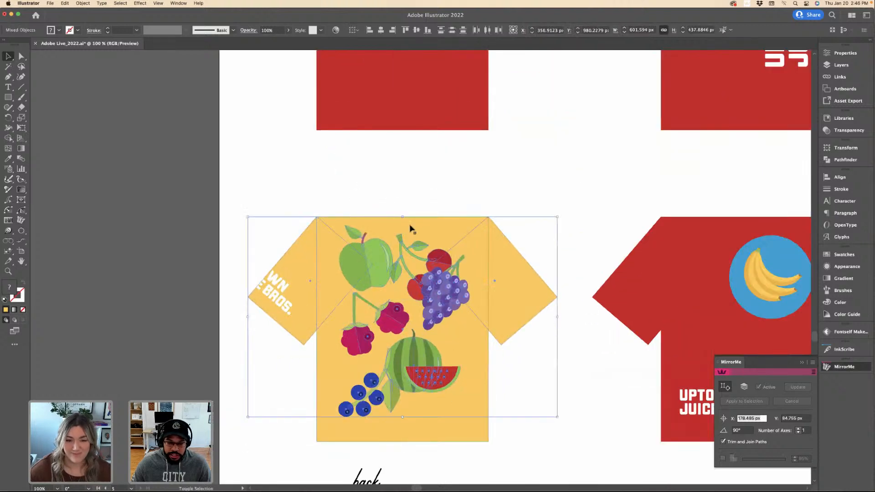
shift+click(317, 244)
click(444, 283)
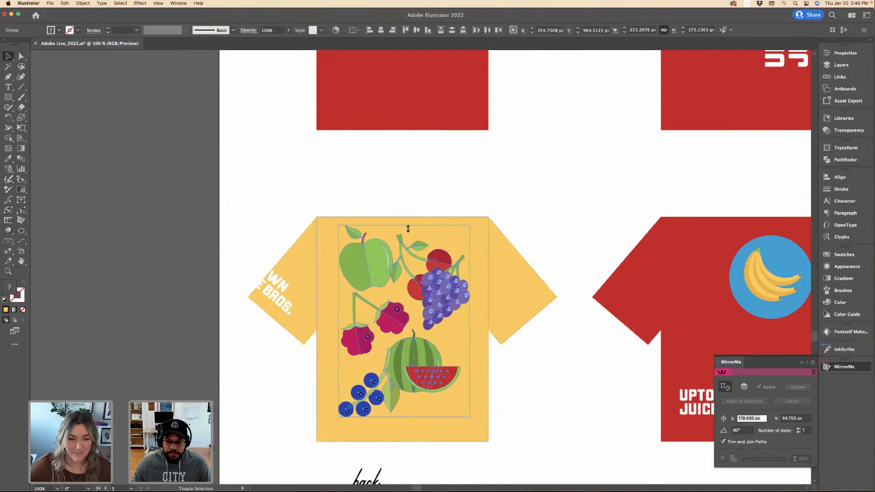
drag(404, 223, 404, 254)
Reposition the individual fruits on the yellow shirt so they spread into two columns of three without overlapping.
drag(432, 292, 457, 313)
click(422, 193)
click(422, 352)
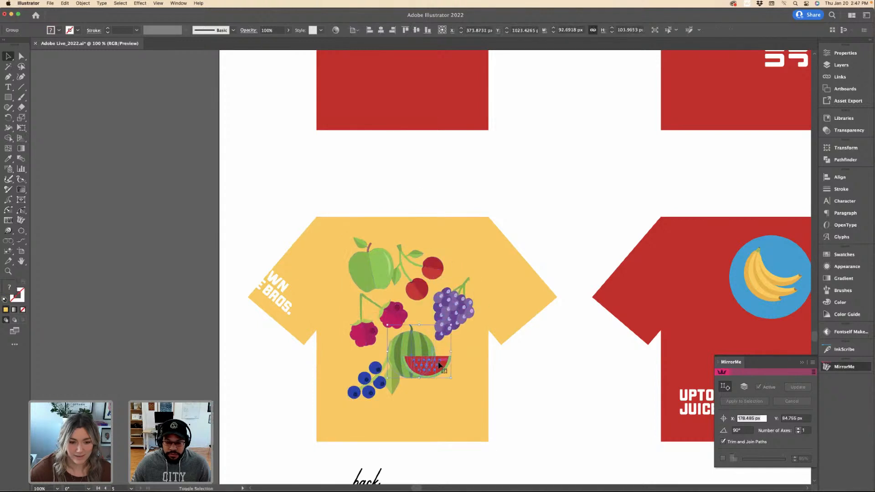
drag(440, 364, 460, 379)
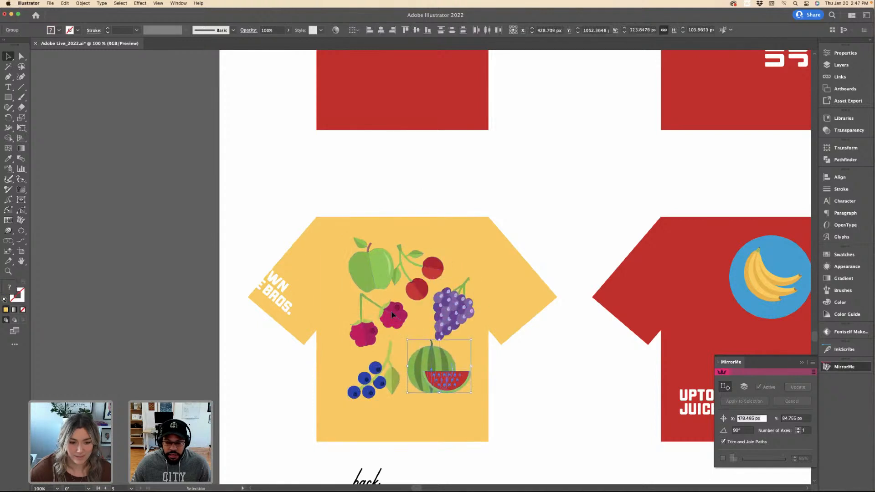
drag(392, 314, 394, 318)
drag(413, 290, 385, 264)
click(447, 322)
click(384, 209)
key(super+minus)
key(super+minus)
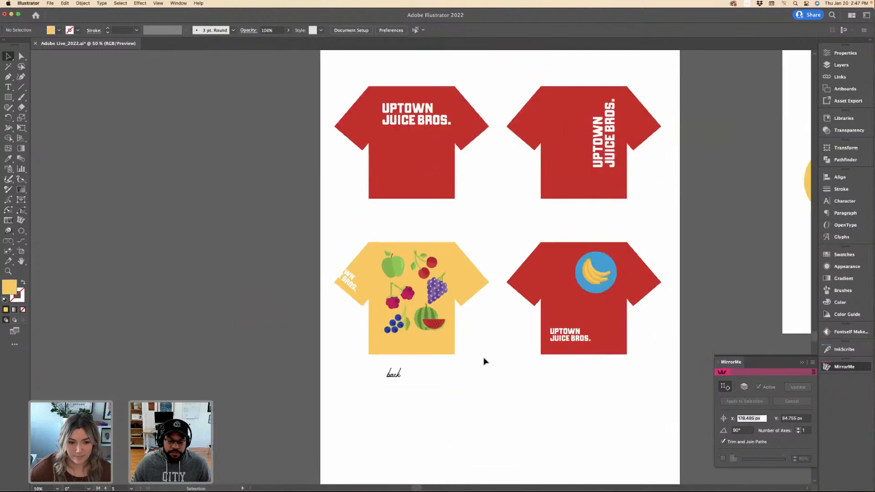
scroll(485, 362, right, 4)
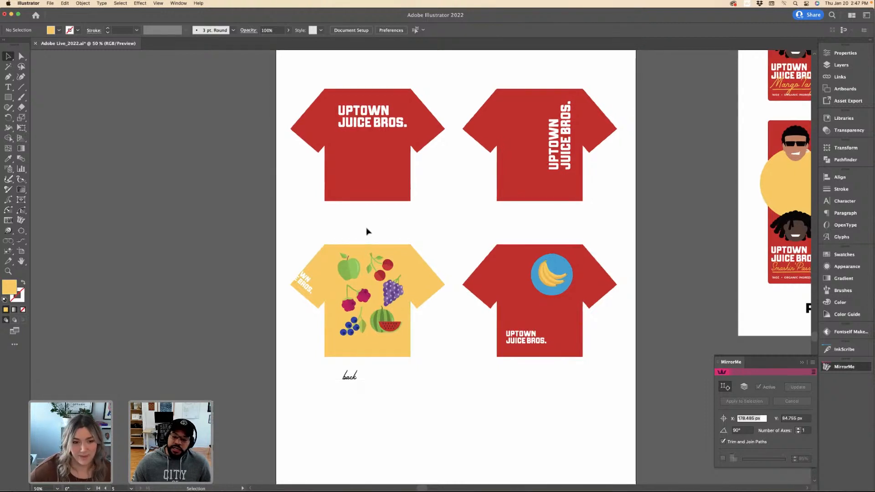
scroll(396, 223, up, 5)
scroll(396, 223, right, 2)
scroll(540, 172, up, 2)
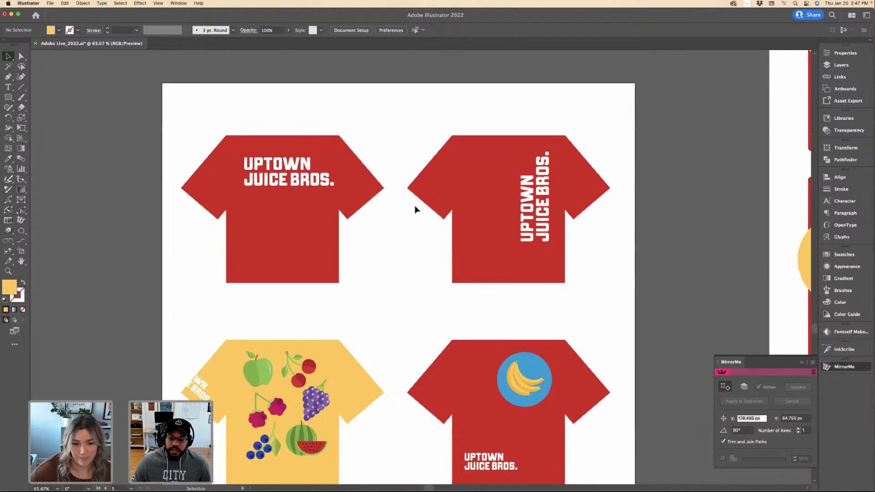
scroll(412, 260, down, 3)
scroll(416, 329, up, 2)
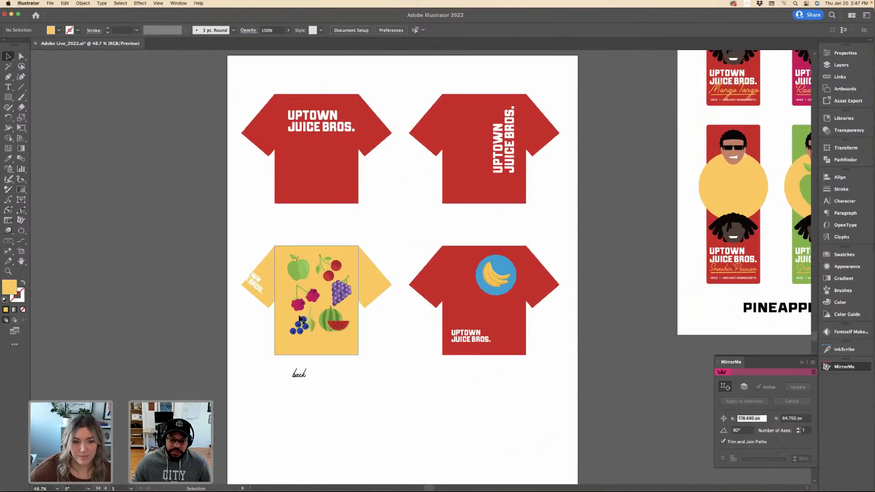
scroll(324, 305, up, 4)
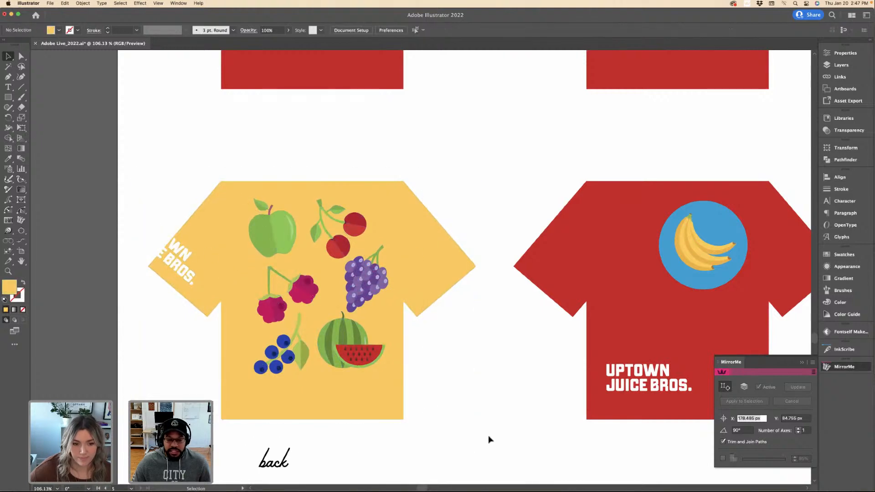
Examine the fruit arrangement on the yellow shirt and compare it with the other T-shirt mockups.
scroll(489, 440, down, 1)
scroll(488, 439, down, 3)
scroll(402, 309, down, 1)
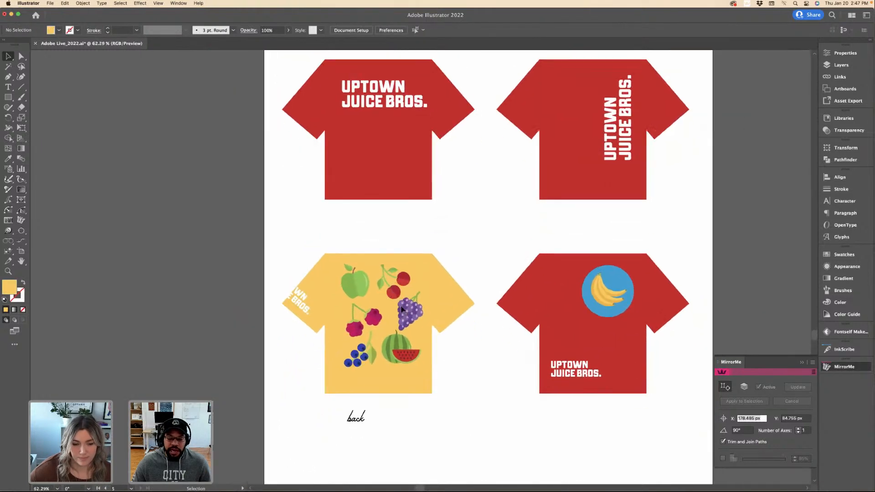
scroll(402, 309, up, 2)
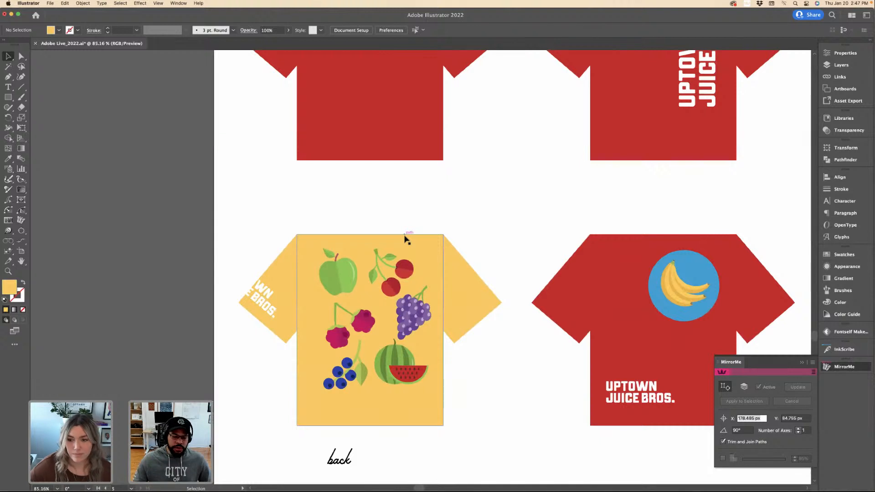
scroll(408, 224, down, 3)
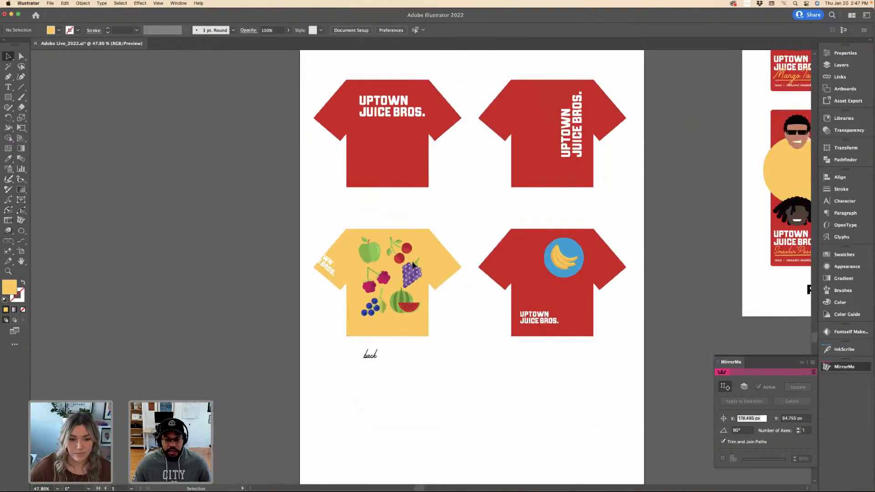
scroll(376, 271, up, 3)
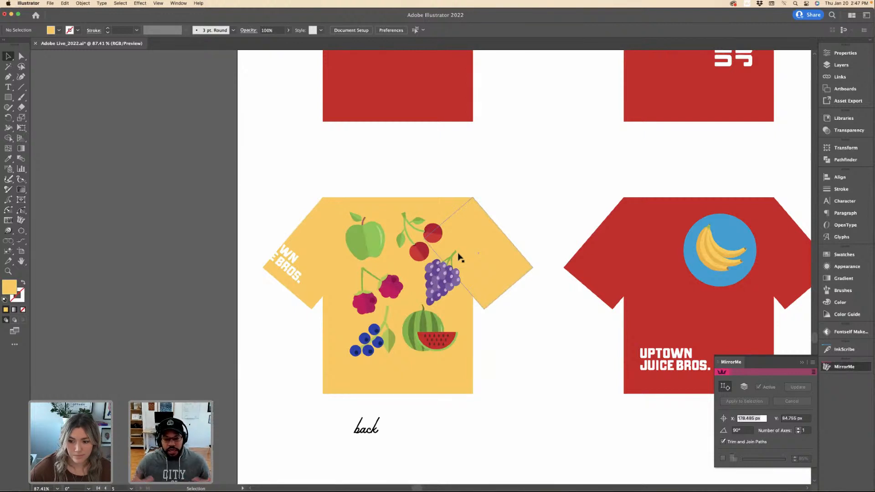
key(super+minus)
key(super+minus)
key(super+minus)
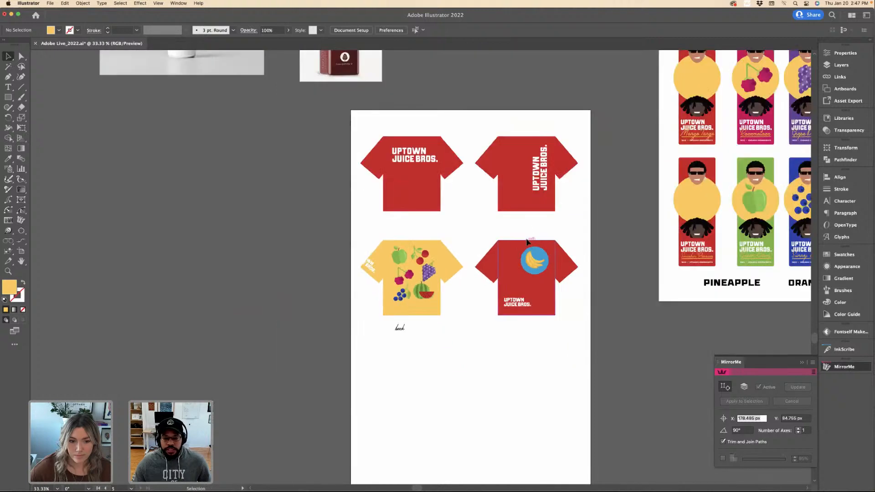
Copy the plain red background rectangle of a juice label and paste it onto the T-shirt artboard below the yellow shirt.
scroll(530, 235, right, 10)
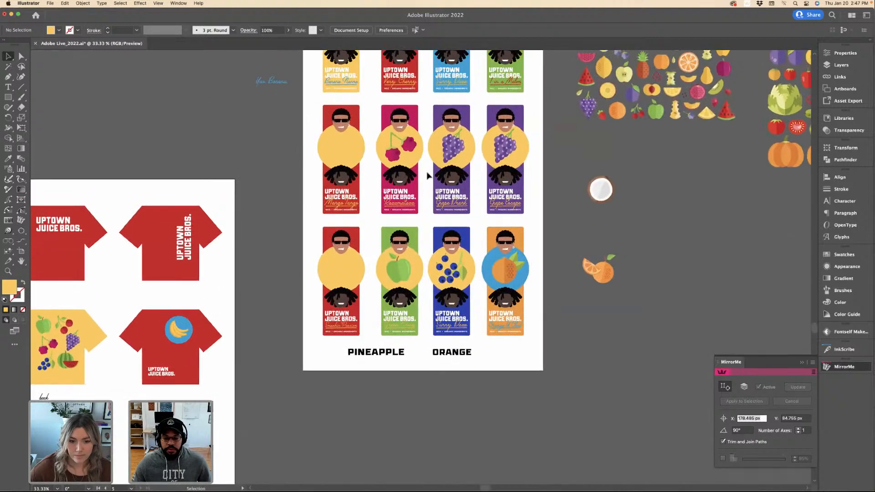
scroll(438, 171, up, 3)
scroll(438, 171, down, 5)
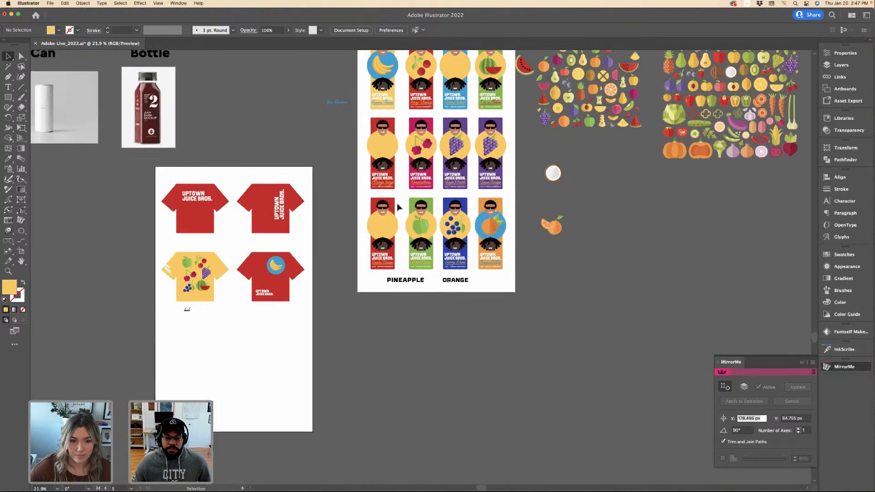
click(395, 206)
click(276, 327)
scroll(275, 334, left, 1)
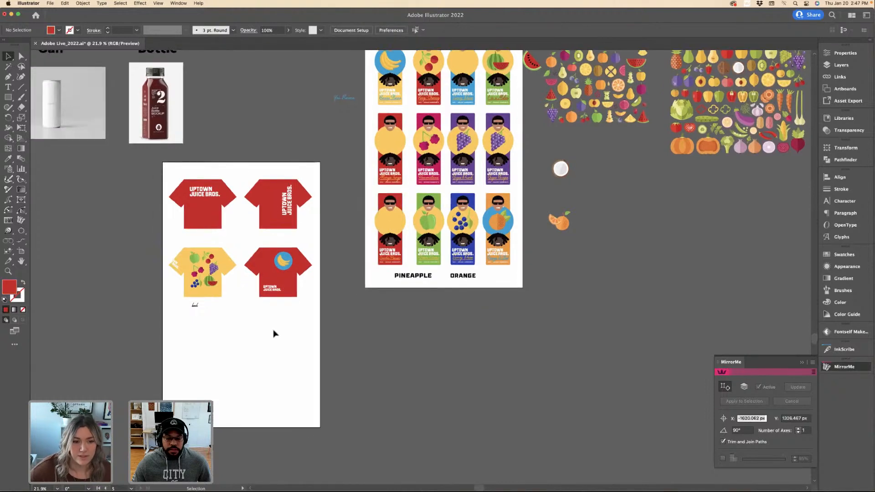
scroll(233, 330, left, 2)
scroll(233, 330, up, 3)
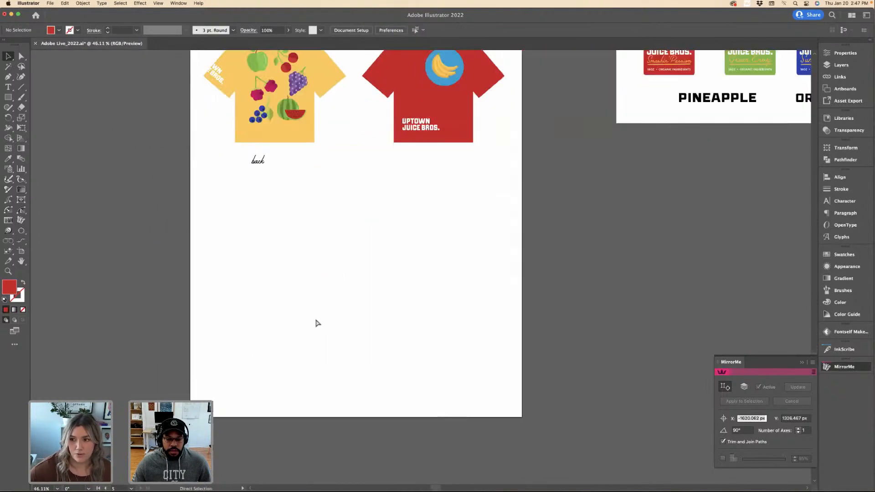
key(cmd+v)
drag(422, 236, 258, 264)
click(344, 249)
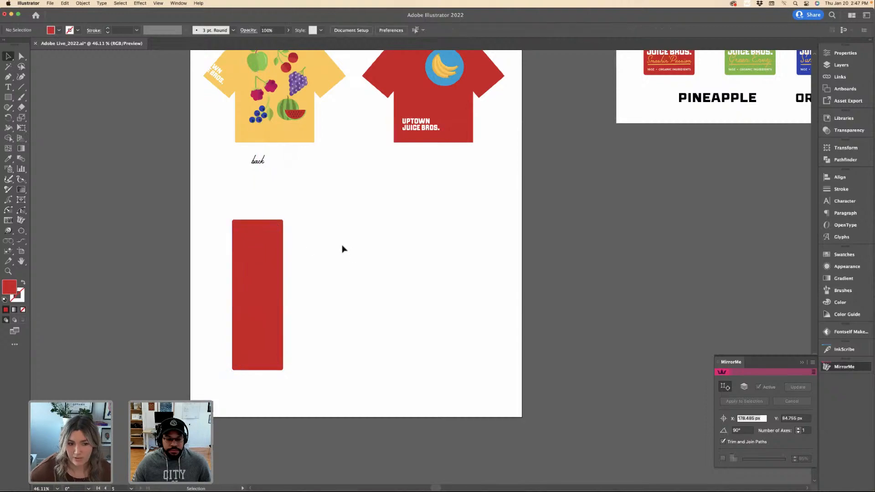
Copy the Barsotti back label image from the Safari image results and paste it in Illustrator beside the red rectangle.
key(ctrl+Left)
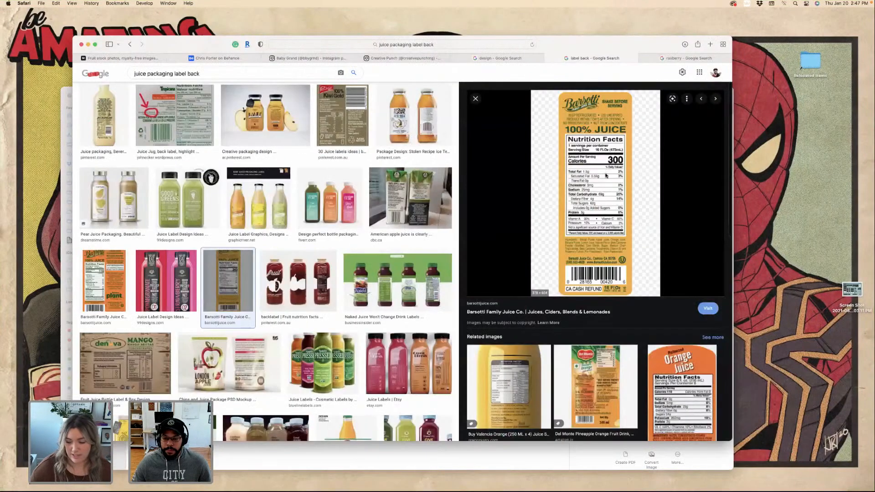
right_click(606, 175)
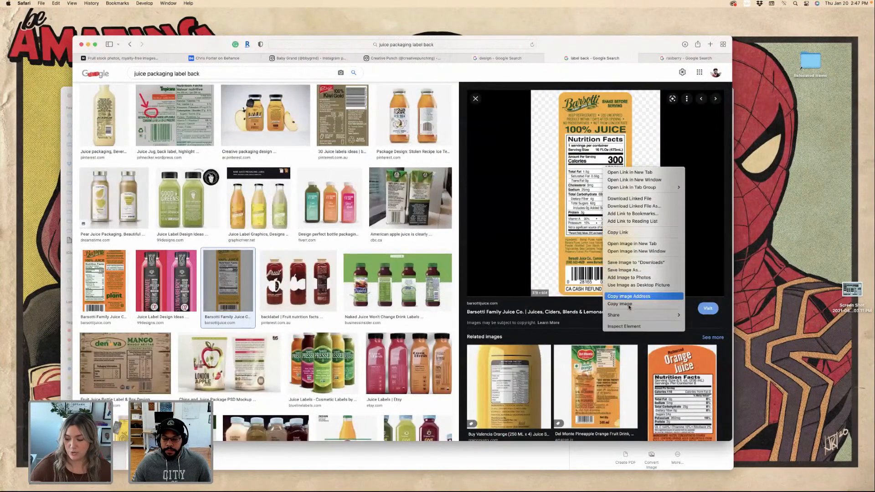
click(629, 302)
key(ctrl+Right)
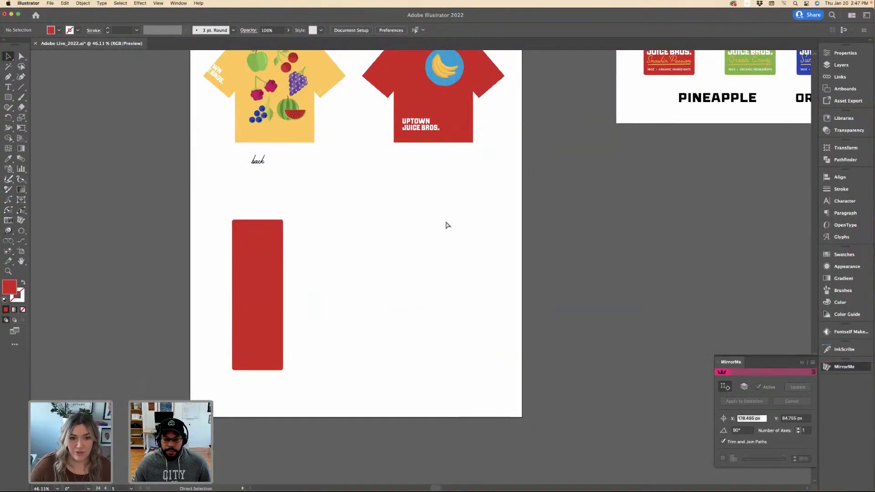
key(cmd+v)
drag(442, 218, 382, 243)
key(super+equal)
key(super+equal)
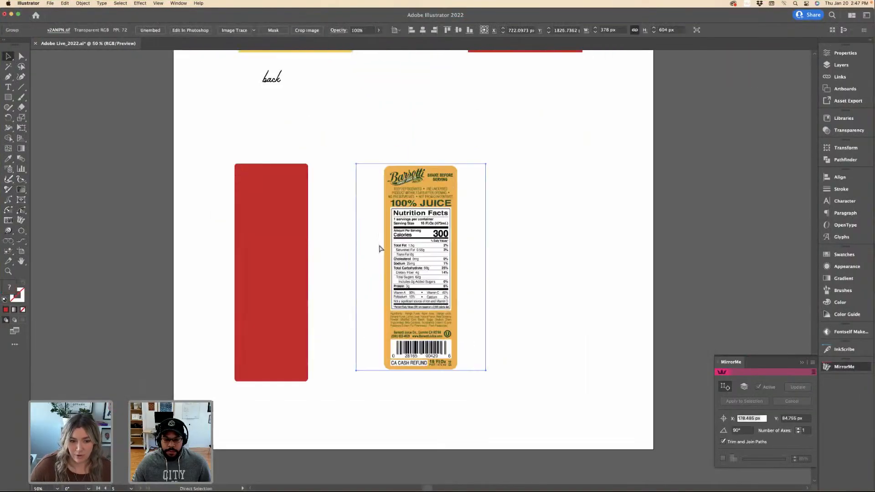
key(super+equal)
Duplicate the Barsotti label image and place the copy outside the artboard, level with the original.
click(624, 160)
click(472, 180)
click(847, 55)
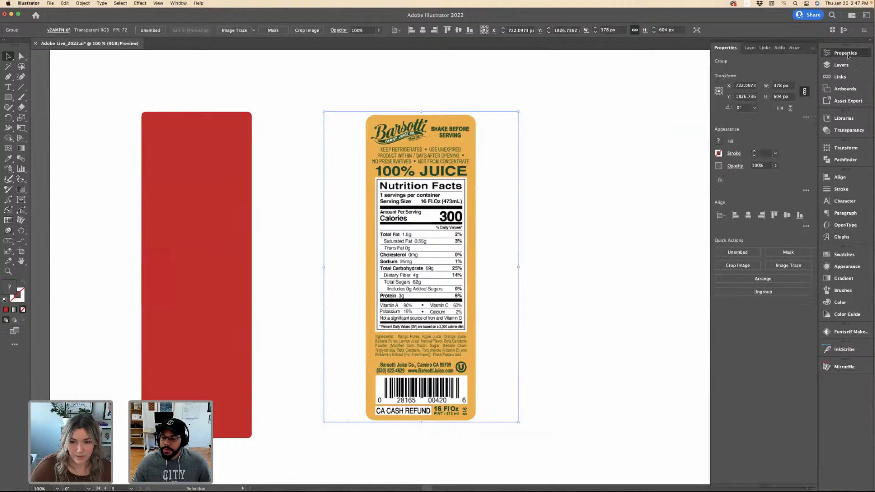
key(super+0)
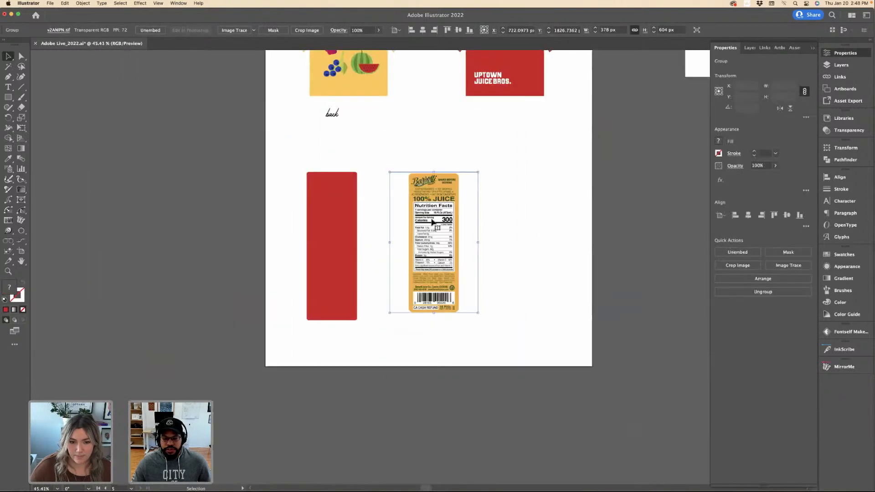
drag(436, 219, 553, 218)
drag(650, 217, 656, 218)
Crop the original Barsotti label image down to its Nutrition Facts panel.
click(435, 224)
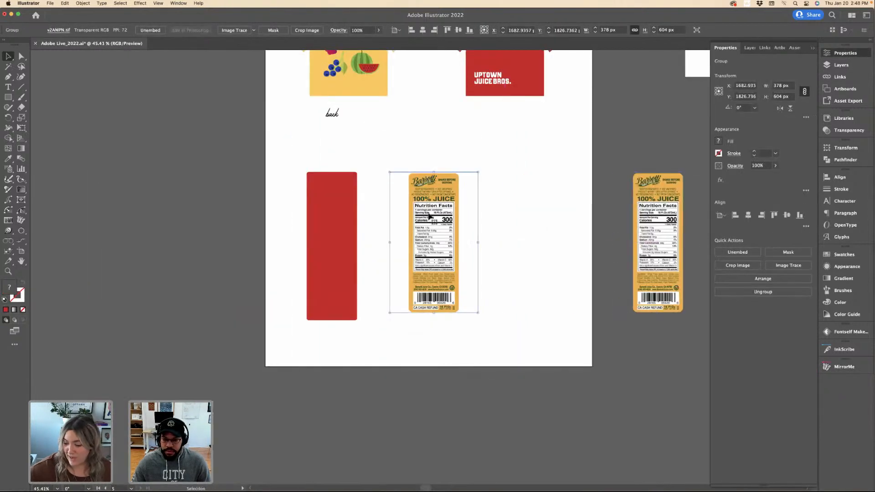
key(super+equal)
click(753, 270)
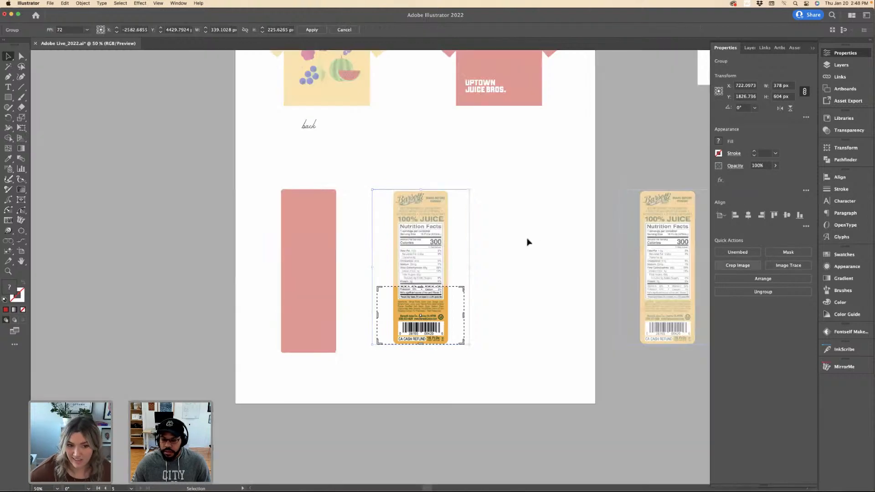
key(super+1)
drag(486, 264, 465, 179)
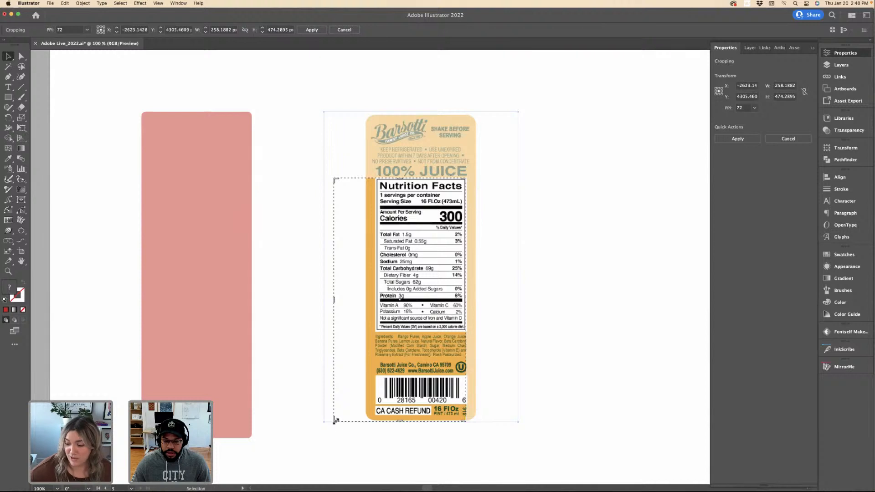
drag(336, 420, 376, 333)
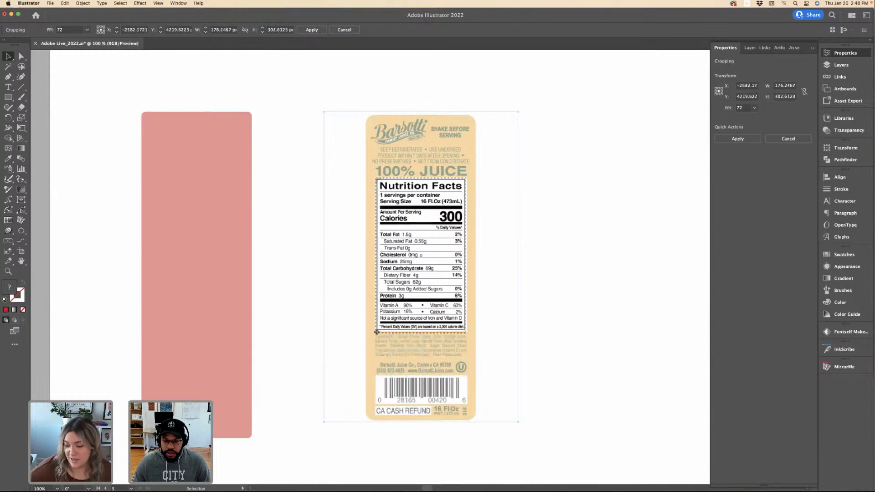
click(722, 142)
Move the cropped Nutrition Facts panel onto the middle of the red rectangle.
drag(456, 216, 235, 215)
click(303, 242)
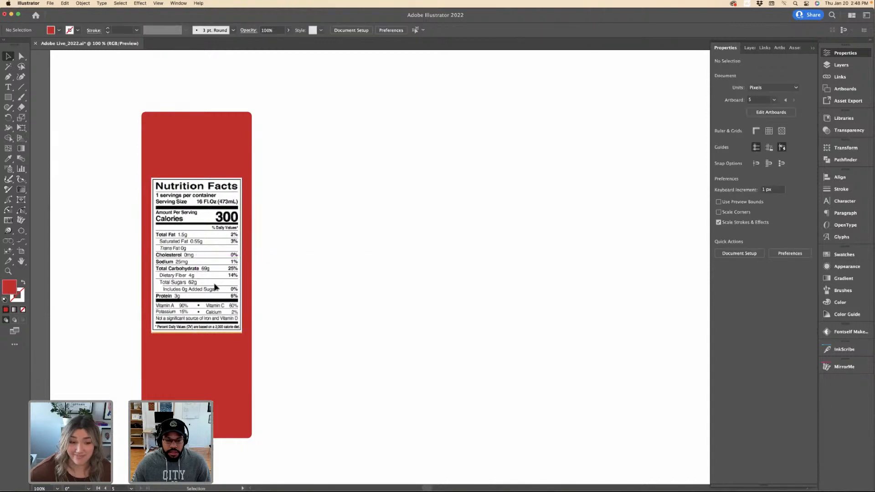
click(215, 287)
click(341, 264)
Add the lines "Break Loose/Let Loose and Juice" and "Feelin' Down? Go Uptown." at the end of the Juice Brand Names list.
scroll(341, 265, down, 5)
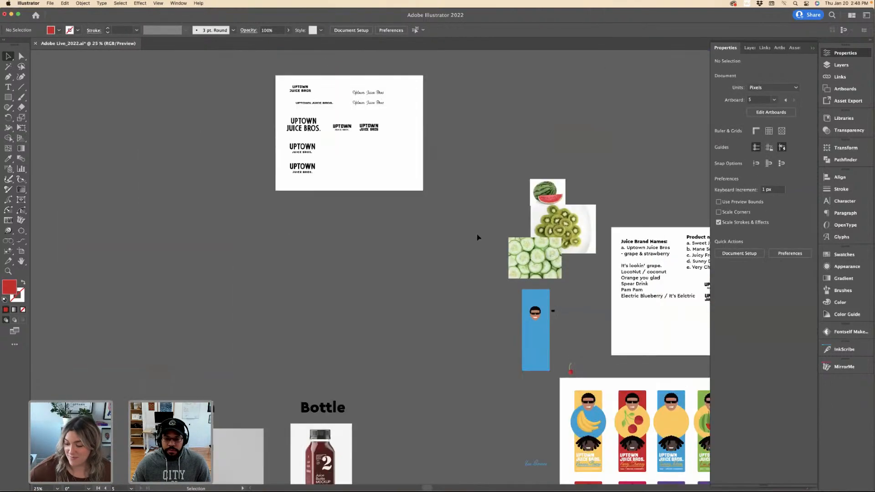
click(638, 298)
scroll(686, 297, up, 3)
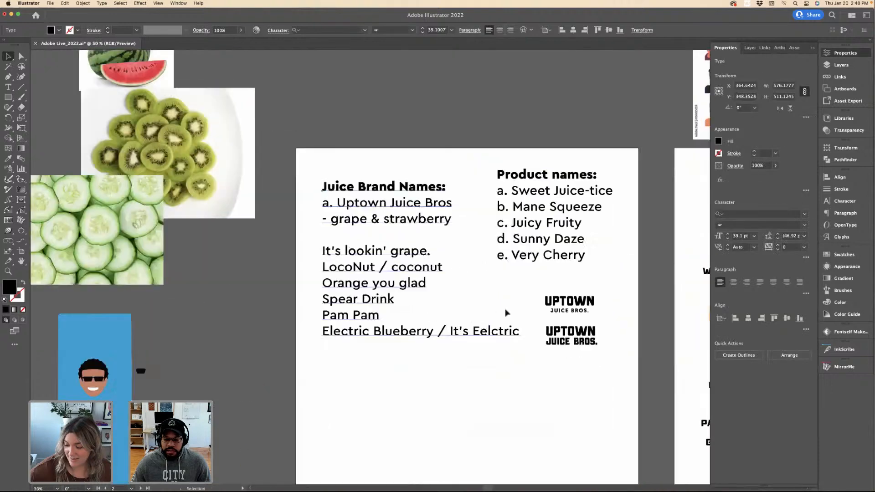
double_click(517, 331)
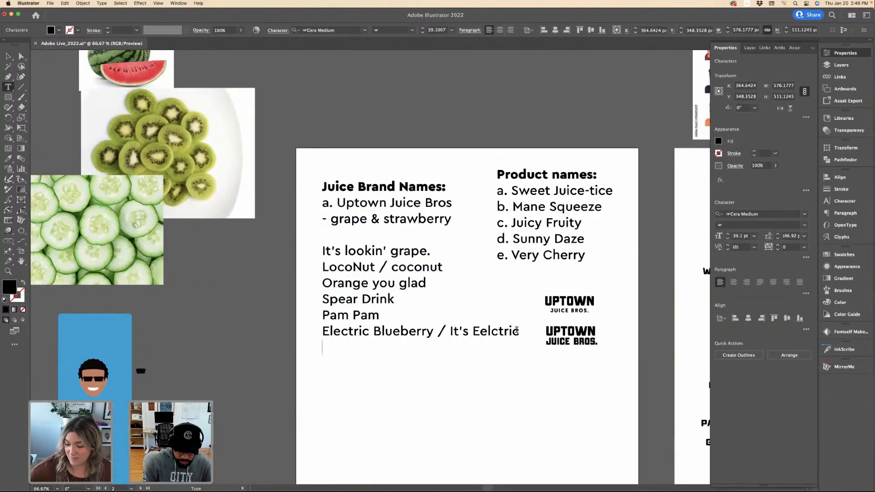
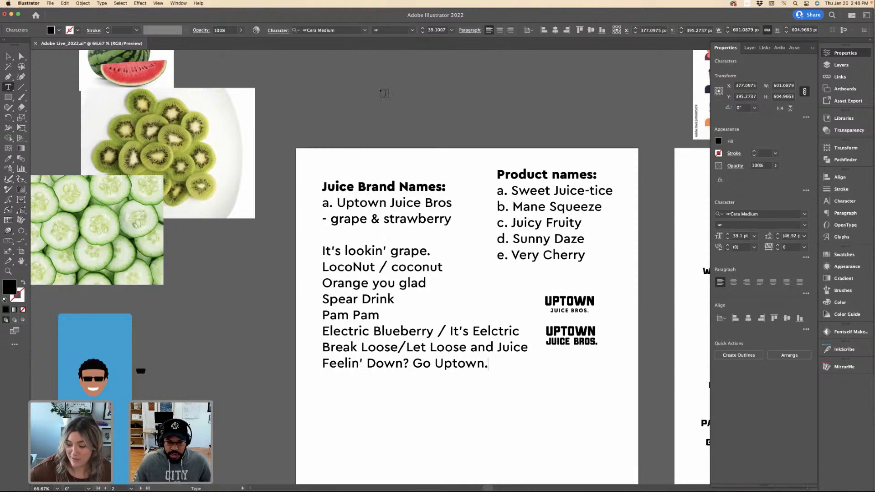
Trim the thin strip off the lower edge of the Nutrition Facts image by cropping it to about 299 px high.
scroll(384, 93, down, 5)
scroll(384, 93, down, 10)
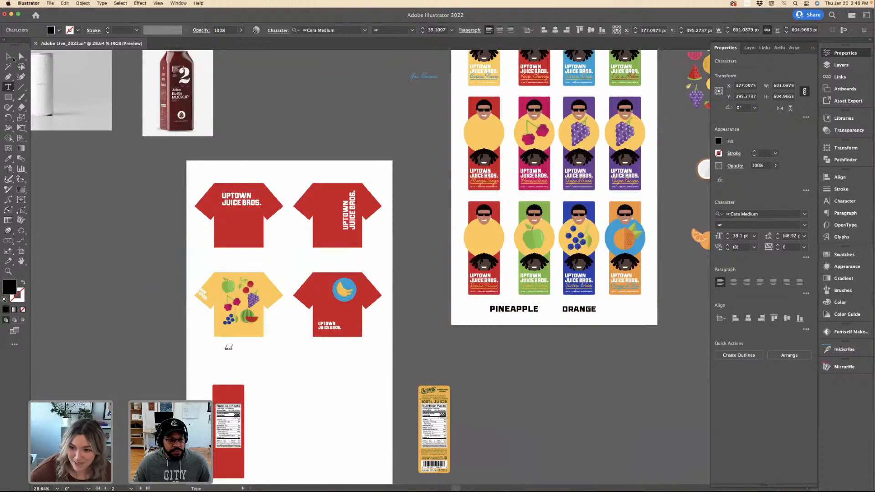
click(9, 56)
click(223, 413)
key(super+1)
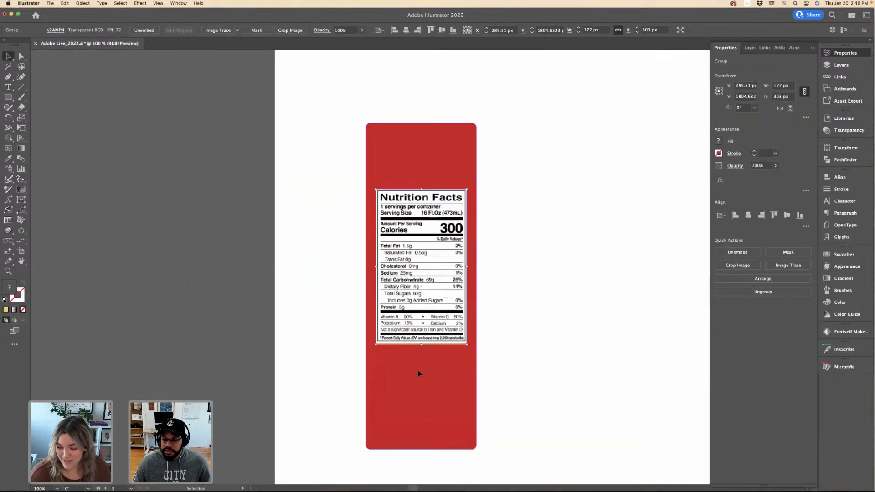
key(super+equal)
click(599, 324)
click(479, 312)
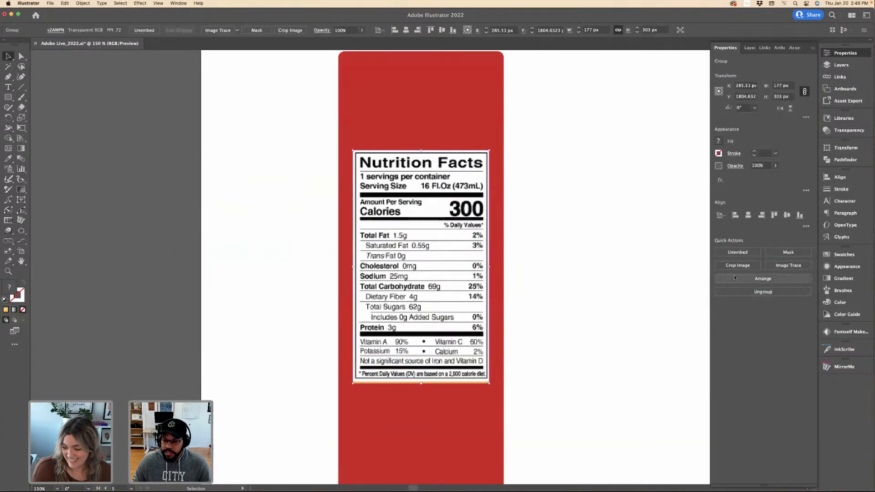
click(738, 269)
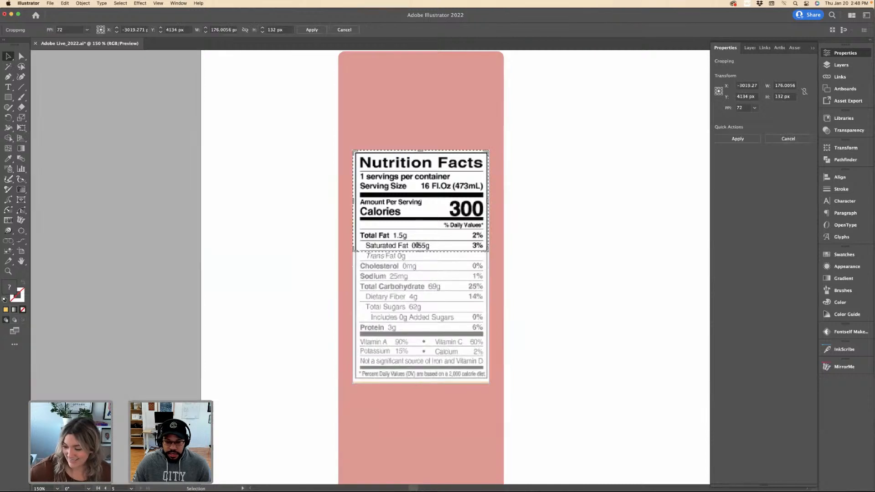
drag(420, 252, 414, 380)
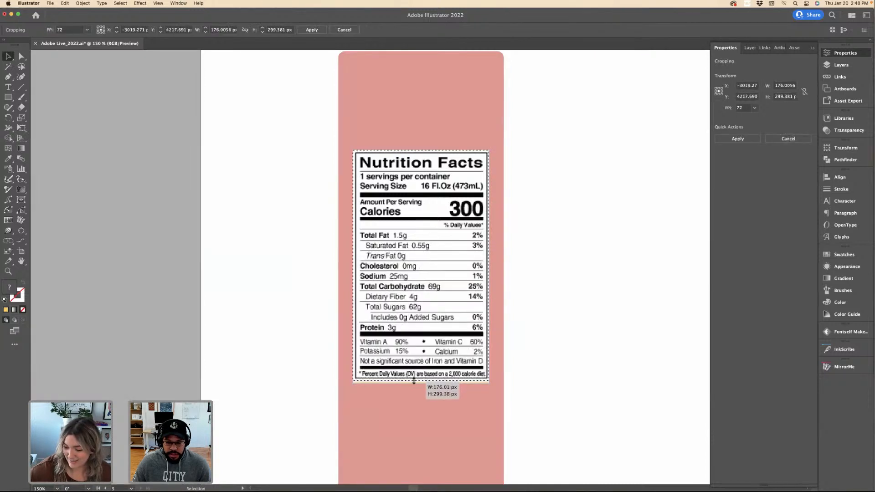
click(729, 139)
Move the full Barsotti label image from outside the artboard to beside the red label.
key(super+minus)
key(super+minus)
key(super+minus)
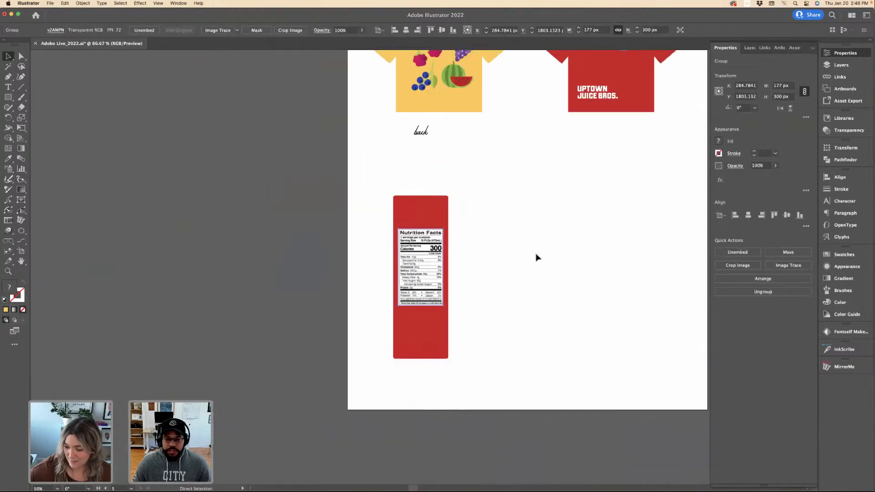
click(537, 258)
scroll(536, 256, right, 5)
drag(538, 254, 363, 217)
click(363, 217)
Duplicate the full Barsotti label image to the right of itself.
scroll(364, 218, up, 2)
scroll(410, 219, left, 1)
click(504, 222)
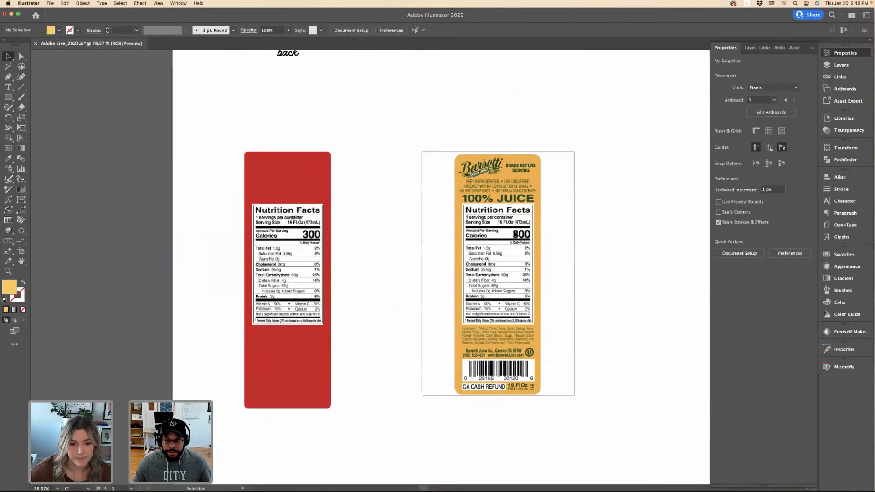
drag(644, 215, 641, 214)
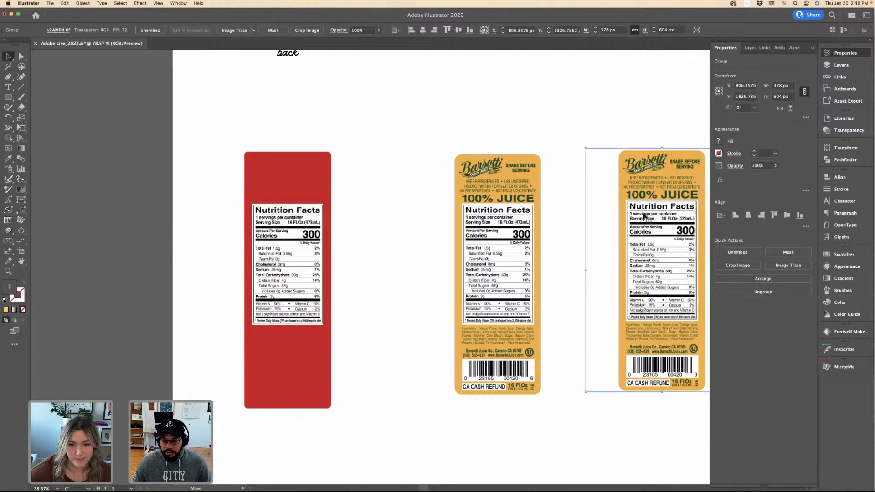
Crop the nearer Barsotti label image to just its barcode, about 178 × 55 px.
click(510, 279)
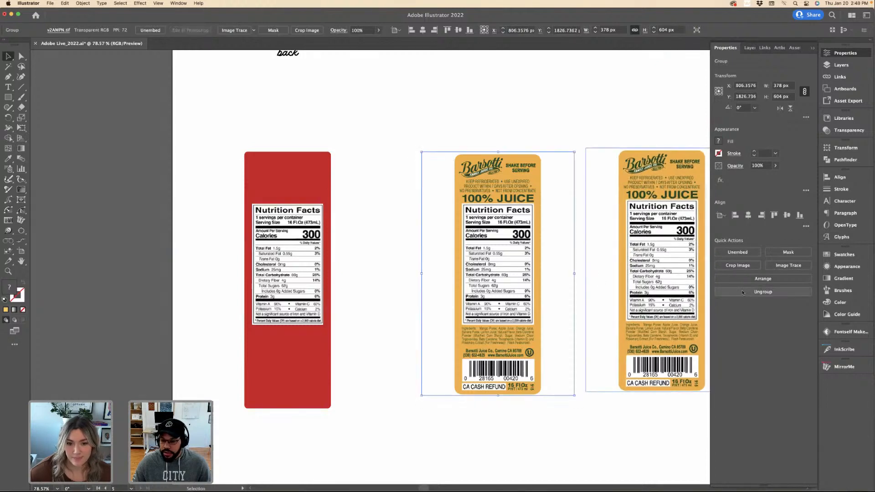
click(739, 265)
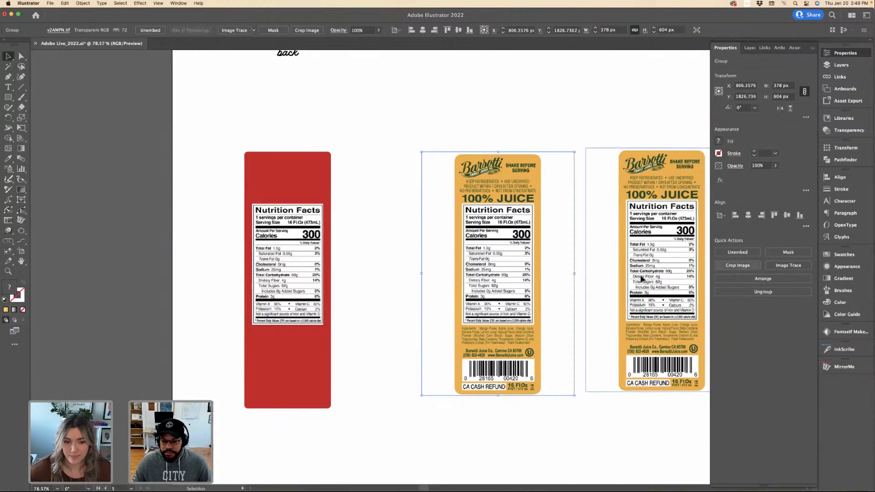
drag(423, 192, 464, 362)
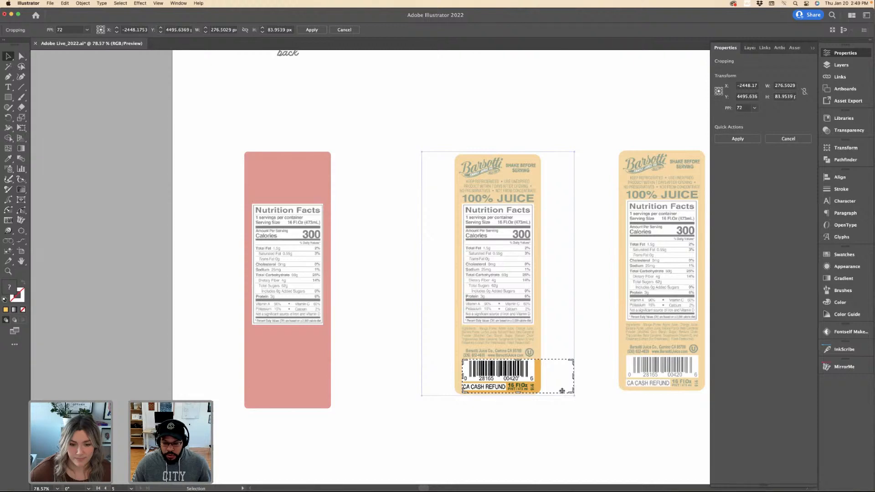
scroll(562, 391, up, 5)
drag(579, 396, 486, 368)
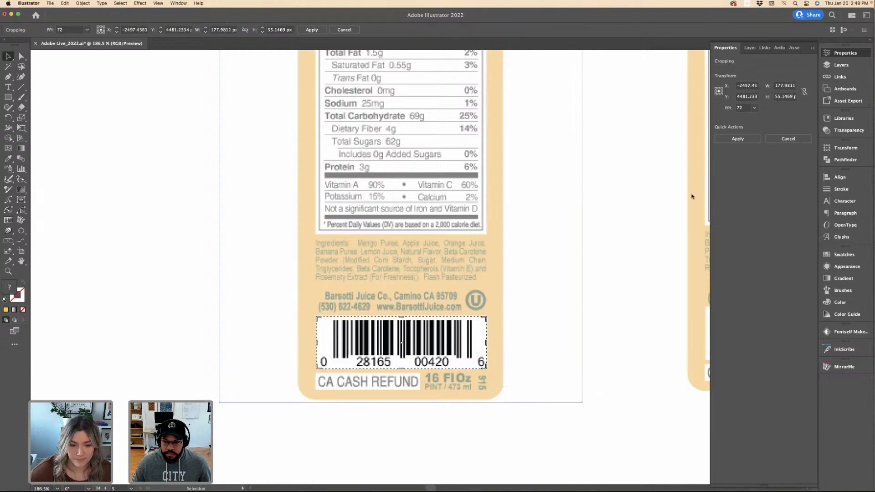
click(738, 139)
Centre the cropped barcode horizontally on the red label and place it near the label's lower end.
key(super+1)
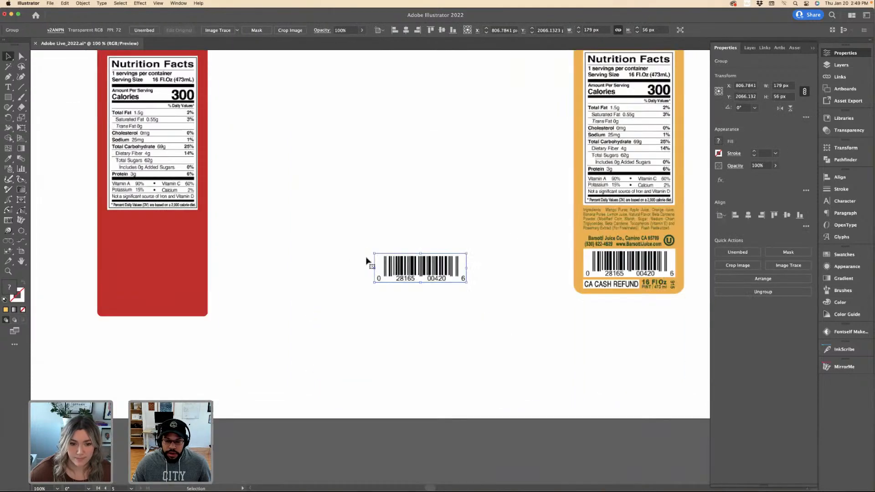
shift+click(171, 234)
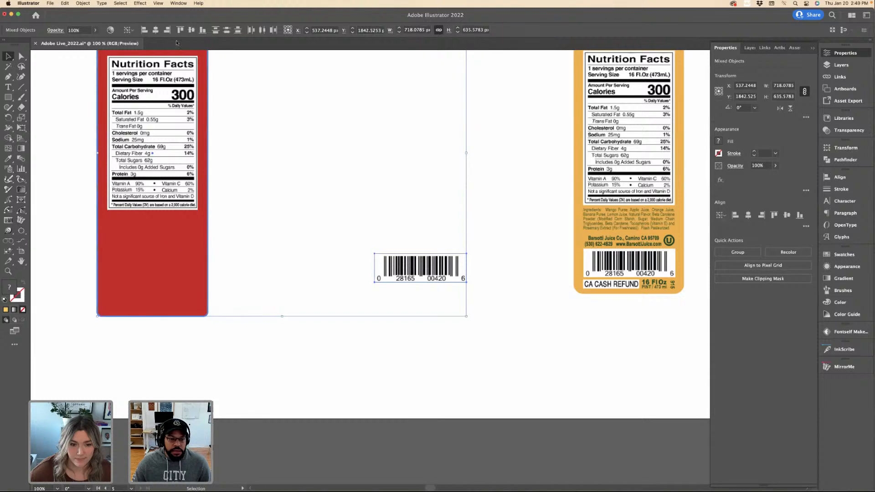
click(156, 30)
key(super+shift+a)
drag(184, 275, 185, 287)
key(super+minus)
key(super+minus)
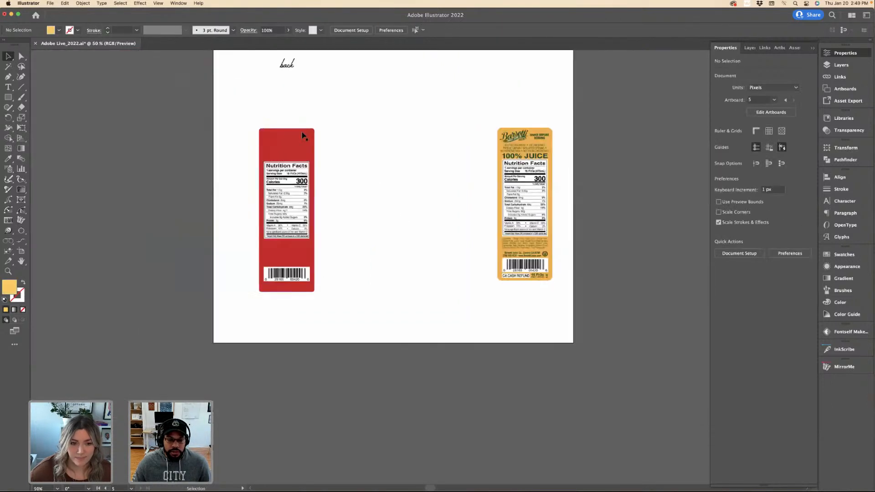
Copy the white "UPTOWN JUICE BROS." logo from the red T-shirt and place it above the Nutrition Facts on the red label.
scroll(420, 151, down, 5)
click(449, 108)
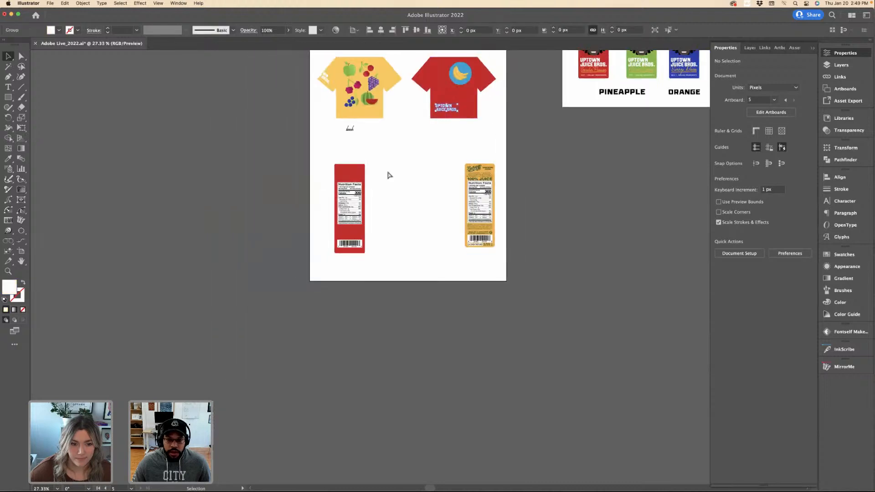
key(super+1)
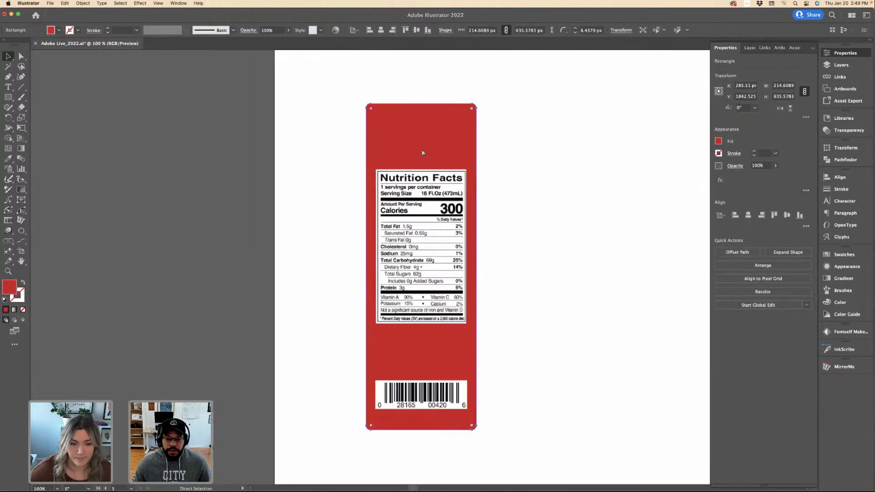
key(super+v)
drag(436, 260, 436, 124)
scroll(540, 131, up, 3)
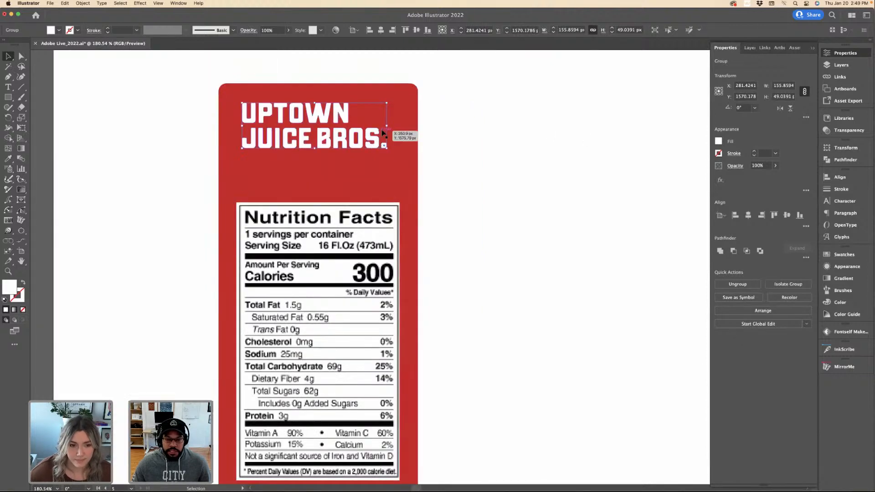
Scale the logo on the red label to about 109 px wide and align its left edge with the Nutrition Facts.
drag(387, 147, 333, 132)
key(super+a)
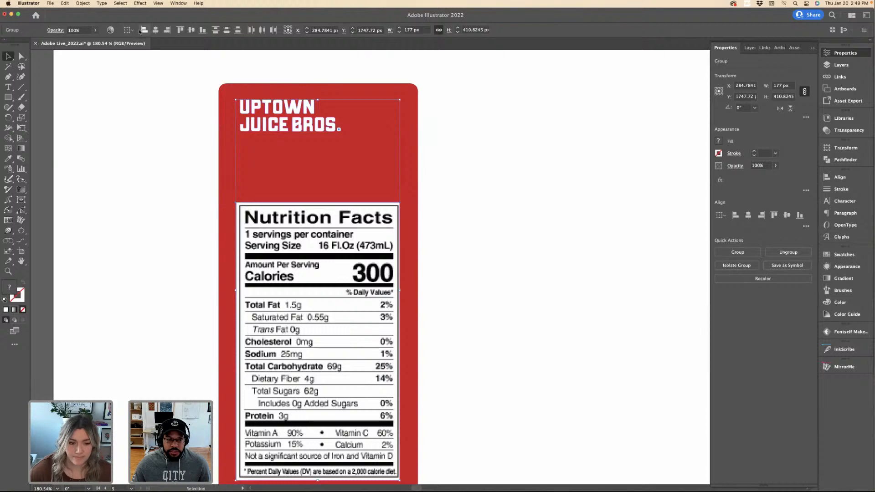
drag(313, 136, 309, 137)
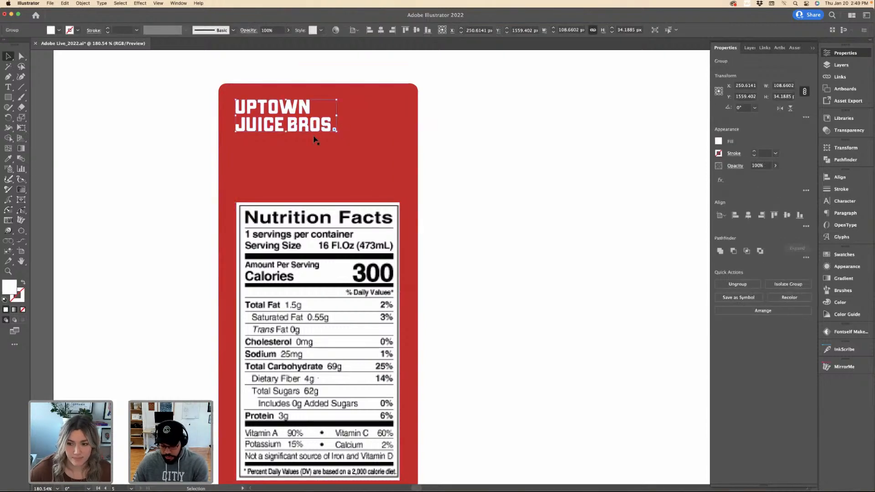
click(514, 157)
key(super+minus)
key(super+minus)
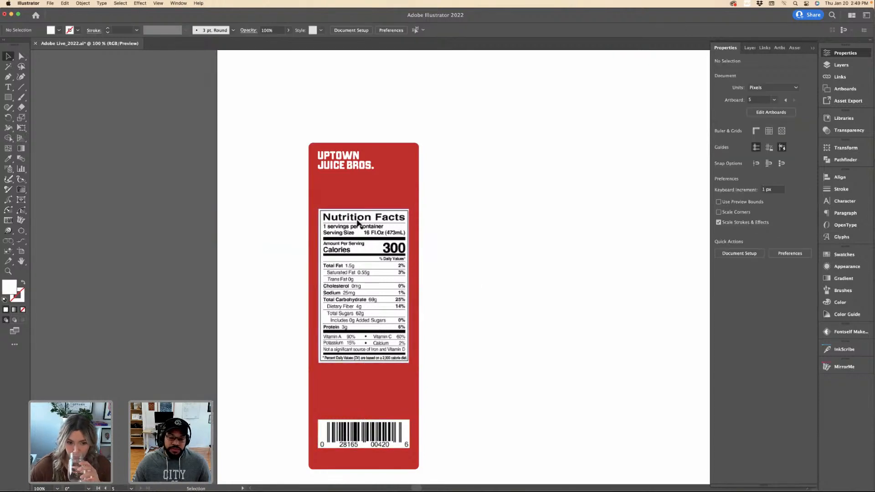
key(super+minus)
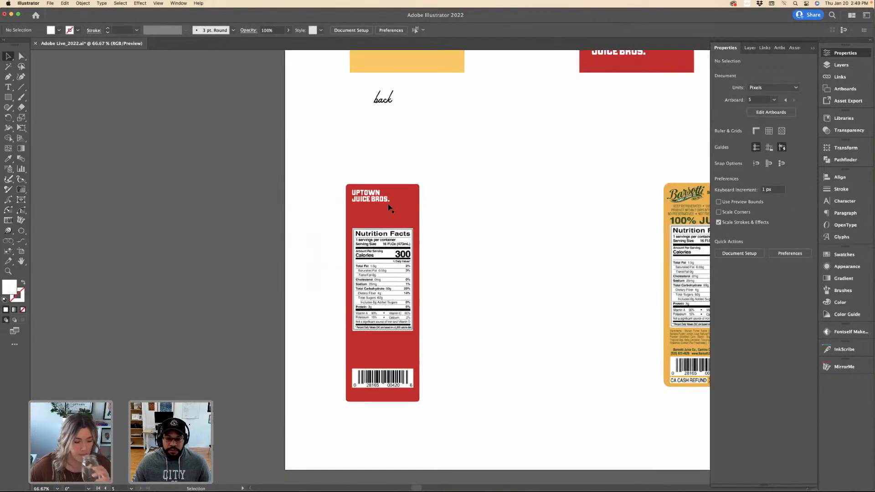
Enlarge the "UPTOWN JUICE BROS." logo to about two-thirds of the red label's width.
click(388, 204)
scroll(388, 204, up, 3)
drag(400, 204, 417, 213)
click(465, 224)
scroll(465, 224, down, 4)
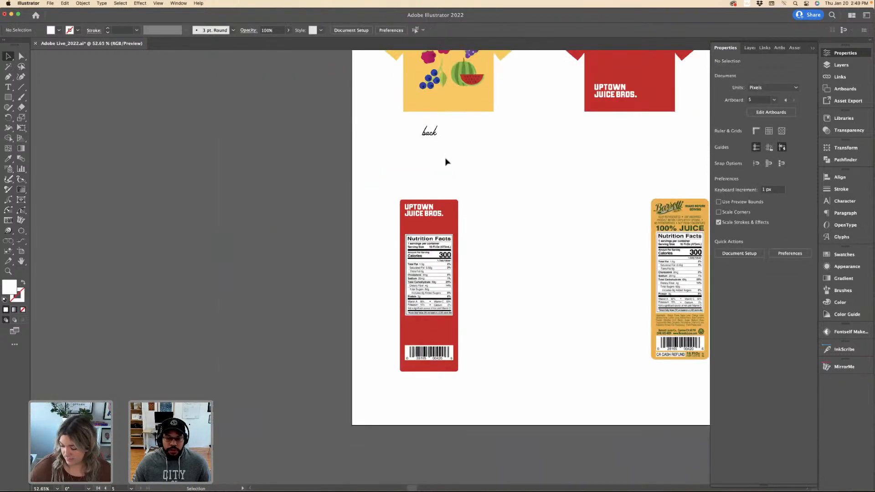
Look over the Juice Brand Names and Product names lists for wording for the back label.
scroll(446, 162, down, 3)
scroll(446, 161, up, 8)
scroll(446, 162, right, 6)
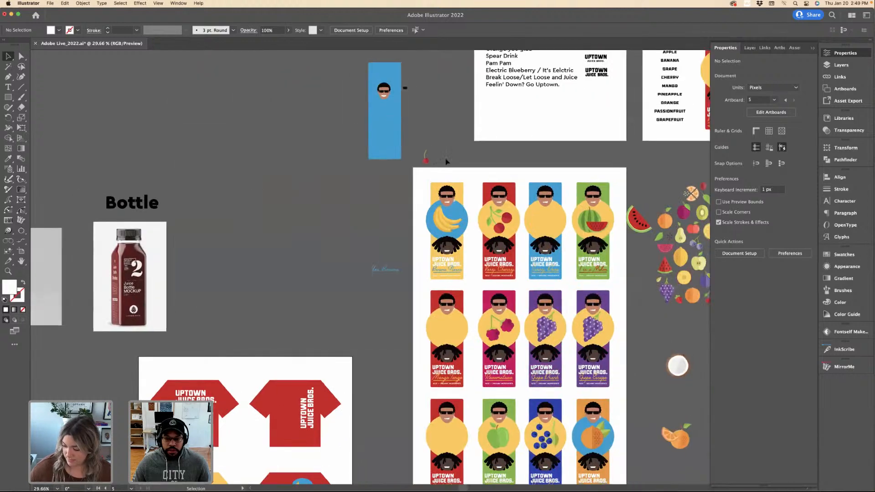
scroll(446, 161, up, 3)
scroll(469, 155, up, 5)
click(565, 137)
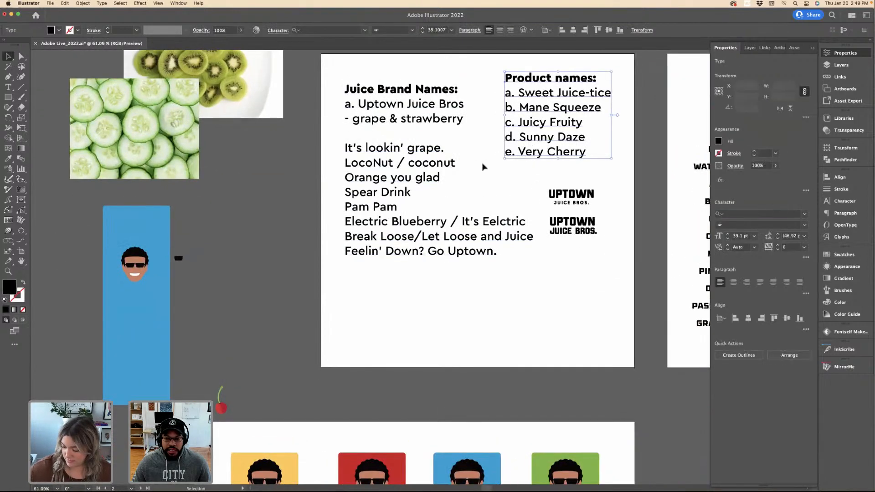
click(441, 176)
scroll(441, 176, right, 6)
scroll(446, 176, down, 2)
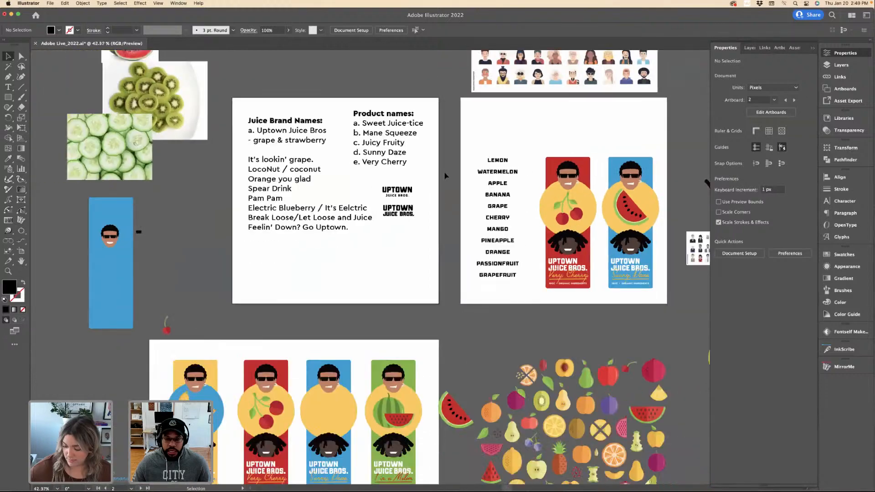
scroll(446, 175, up, 2)
scroll(446, 175, right, 1)
scroll(410, 219, down, 2)
scroll(372, 253, left, 4)
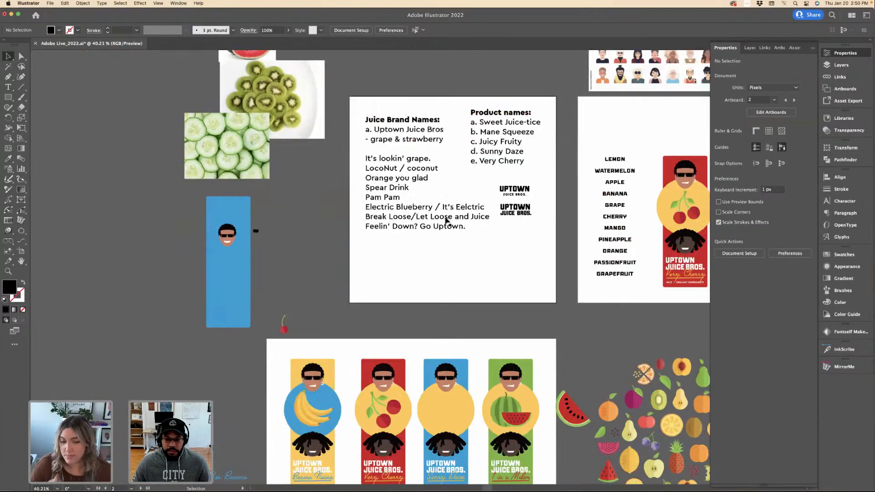
scroll(446, 221, up, 4)
scroll(442, 182, down, 1)
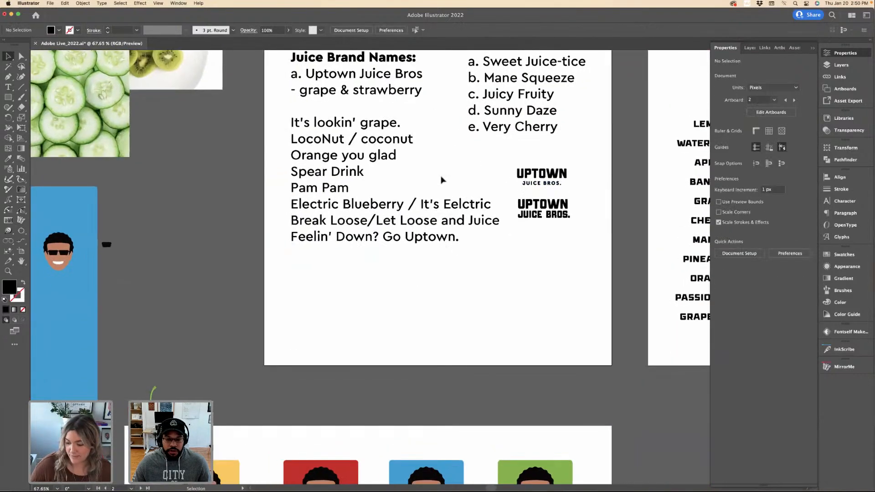
Copy the small "JUICE BROS." line from the logo variants to below the red label's logo and make it white.
scroll(441, 179, left, 6)
scroll(441, 180, down, 3)
scroll(440, 178, left, 4)
scroll(439, 178, up, 3)
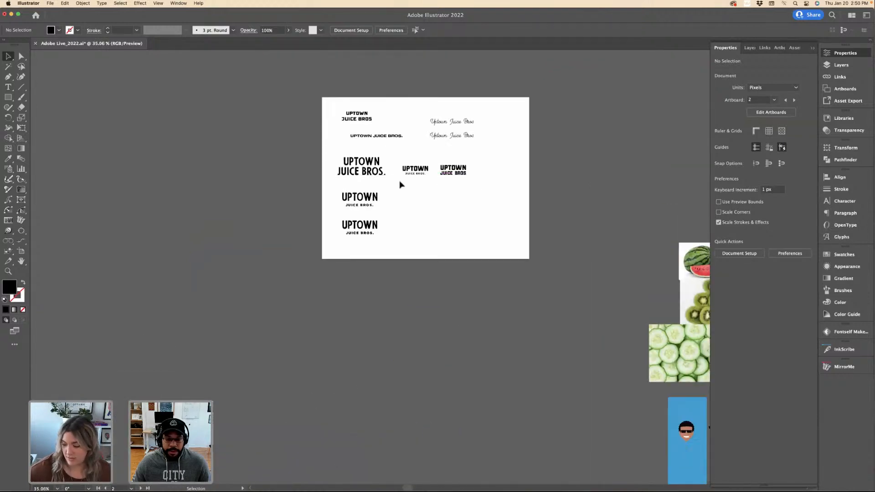
scroll(400, 182, up, 3)
click(423, 170)
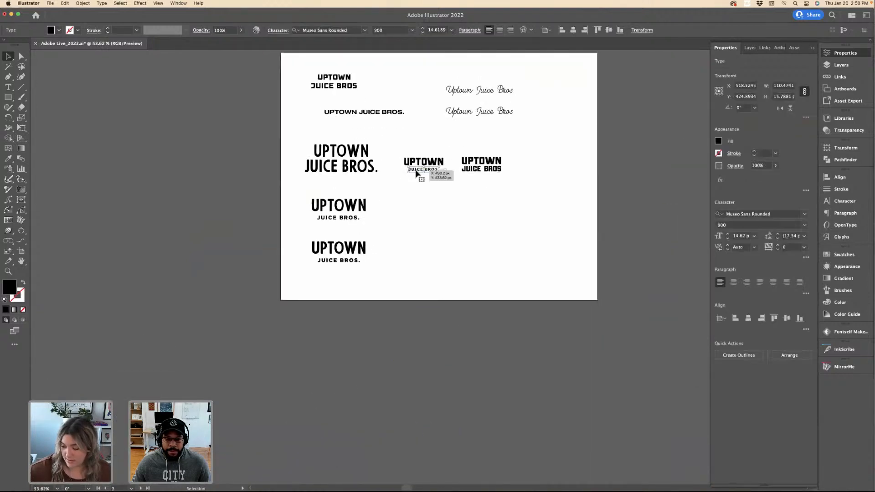
scroll(429, 202, up, 3)
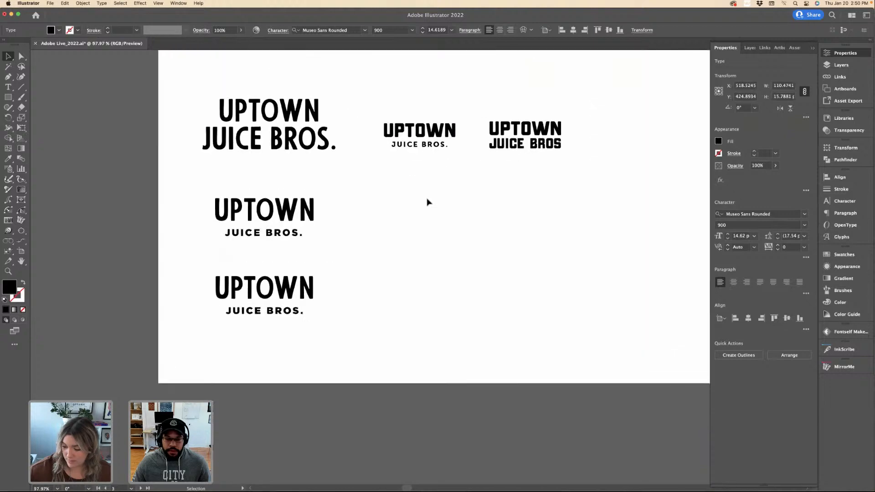
scroll(429, 202, down, 2)
click(468, 253)
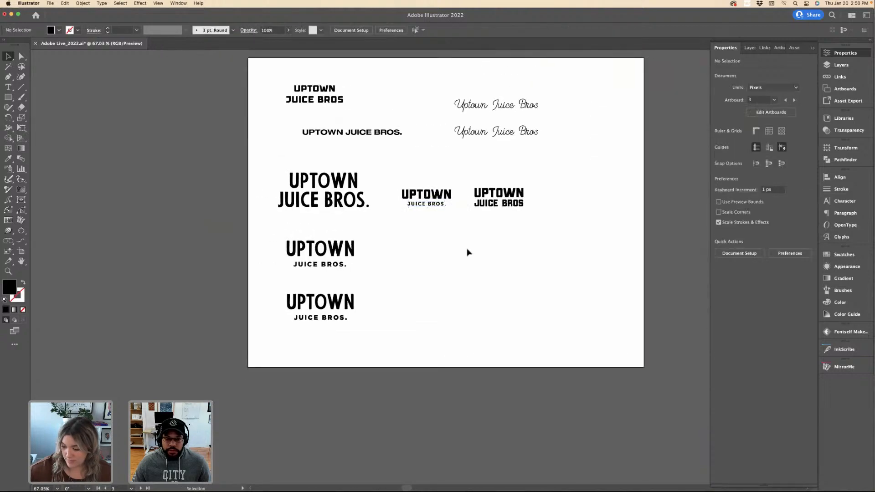
scroll(468, 253, down, 2)
scroll(467, 252, down, 6)
scroll(467, 252, right, 5)
scroll(467, 252, down, 10)
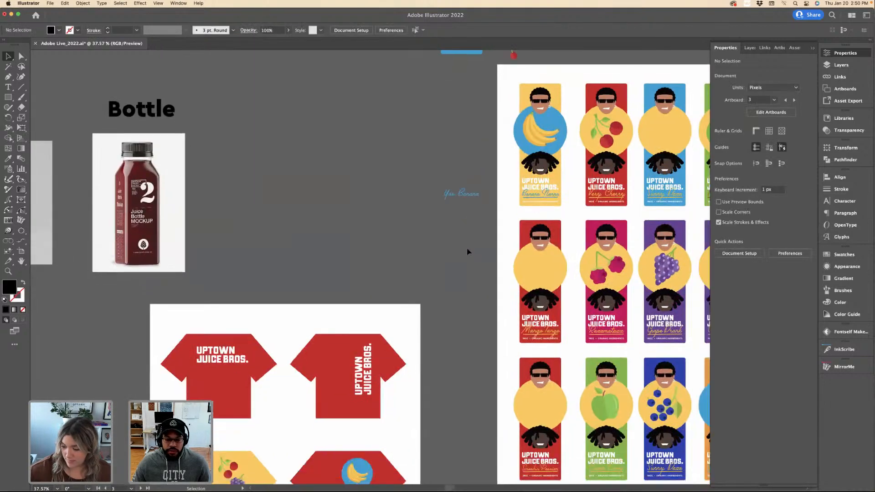
scroll(468, 251, left, 3)
scroll(322, 222, up, 4)
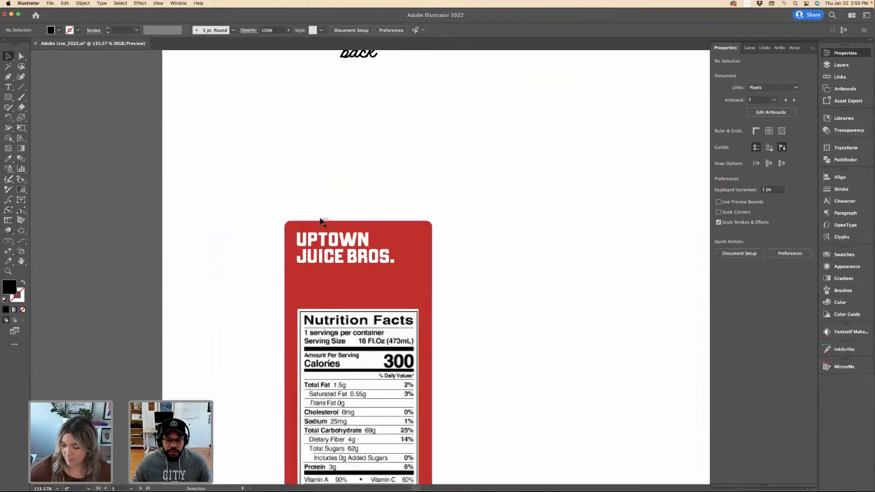
click(391, 265)
drag(390, 265, 324, 289)
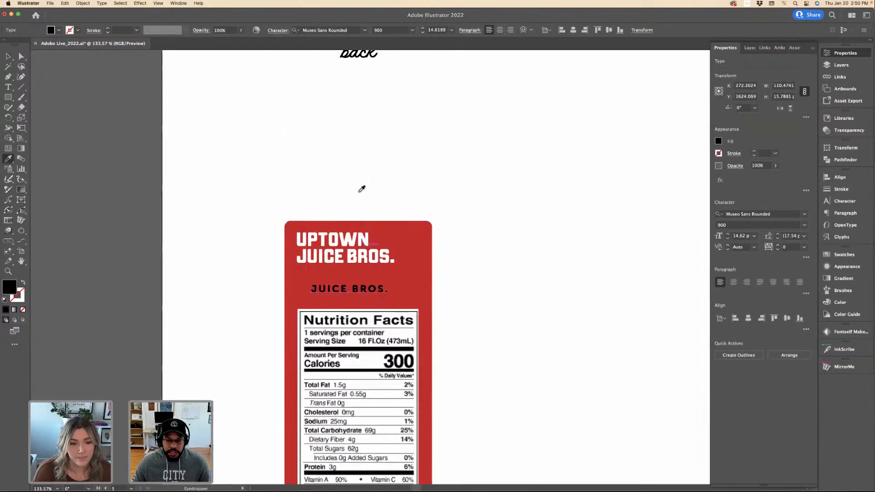
Move the remaining full Barsotti label image close beside the red label.
scroll(369, 266, down, 3)
scroll(544, 308, right, 3)
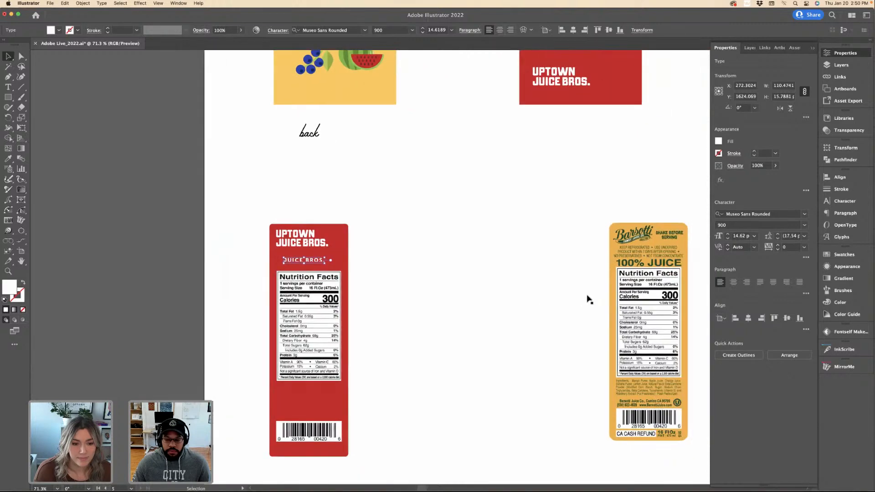
click(588, 294)
drag(588, 283, 373, 282)
click(346, 275)
scroll(344, 274, left, 2)
scroll(343, 261, up, 3)
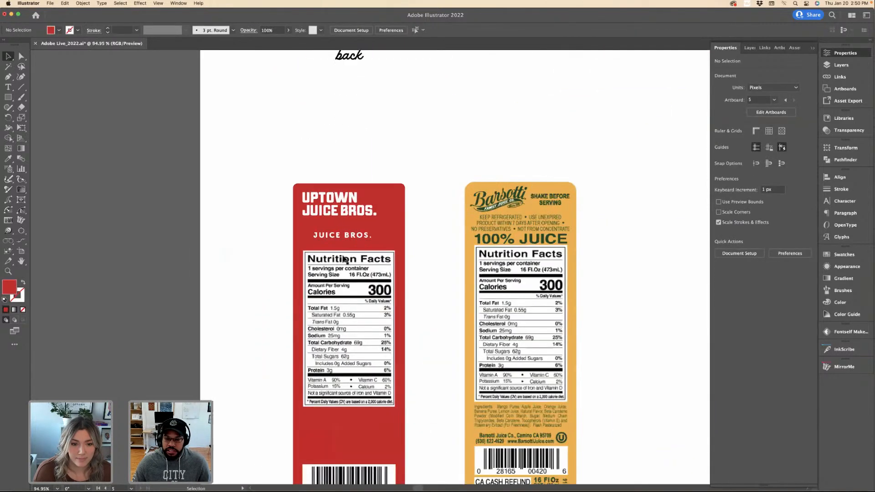
click(344, 238)
double_click(344, 238)
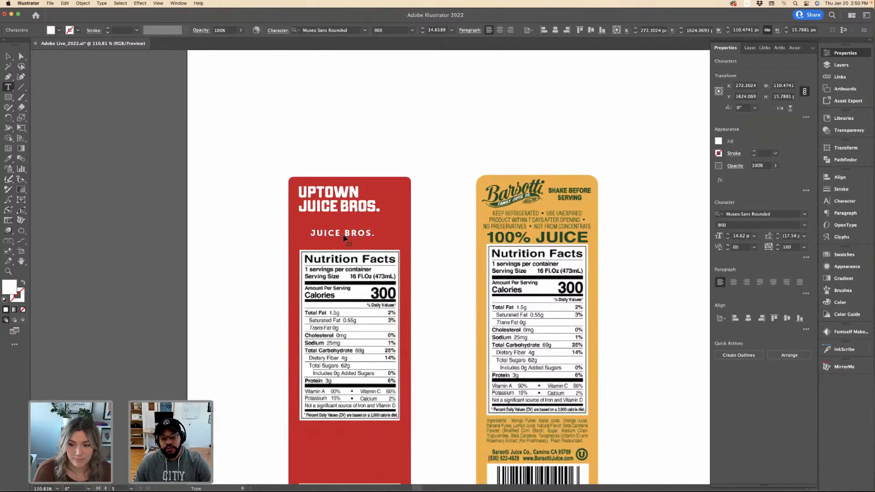
key(super+a)
Examine the sheet of fruit labels, including the yellow circles without fruit.
scroll(419, 235, down, 5)
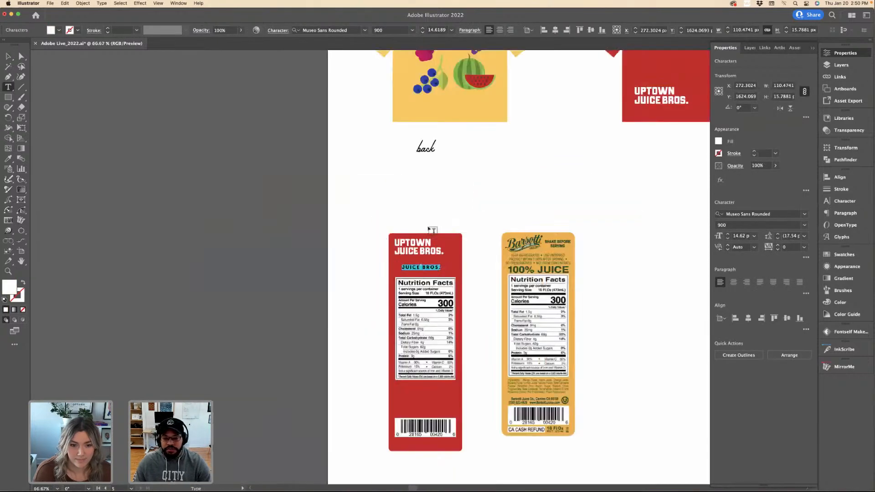
scroll(482, 215, right, 4)
scroll(482, 214, up, 5)
scroll(483, 214, right, 2)
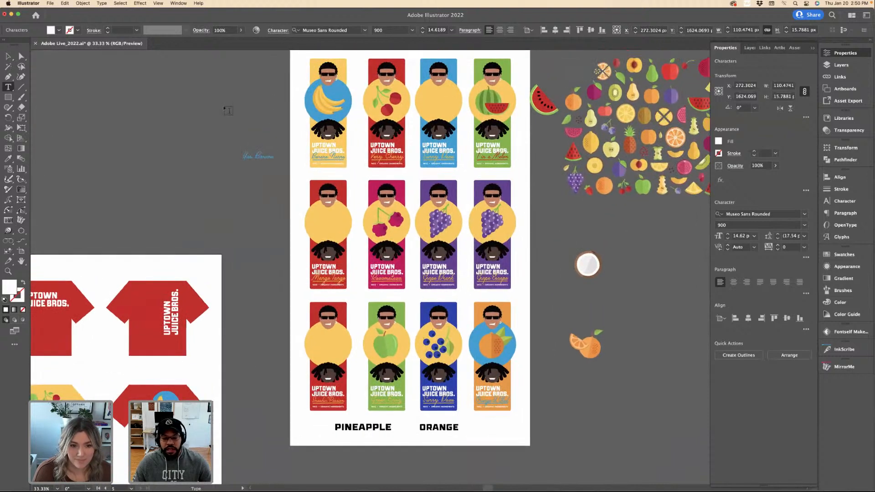
key(Escape)
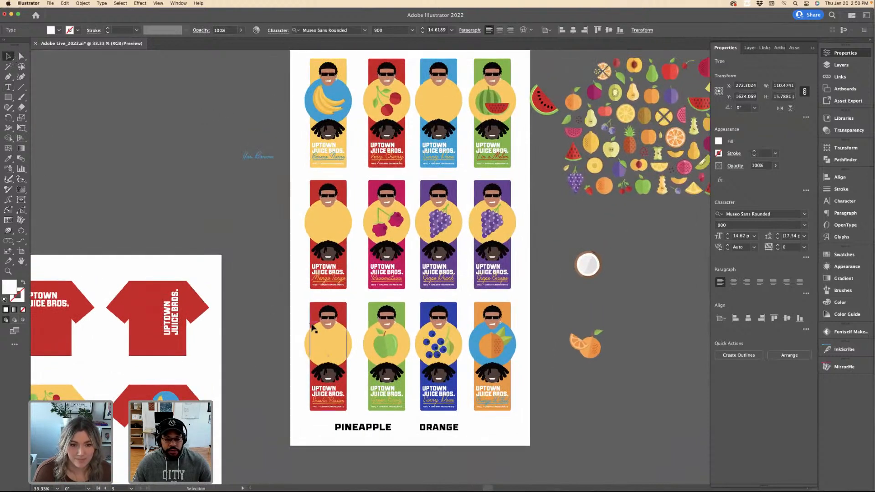
click(318, 332)
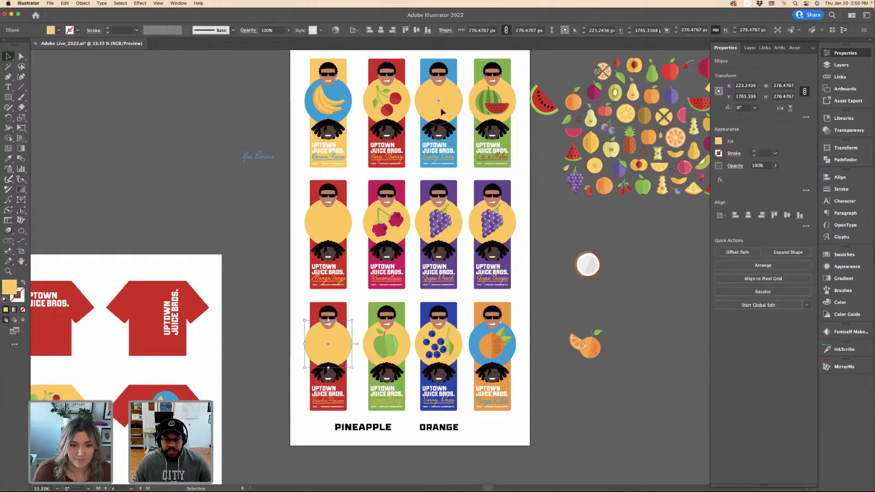
click(527, 192)
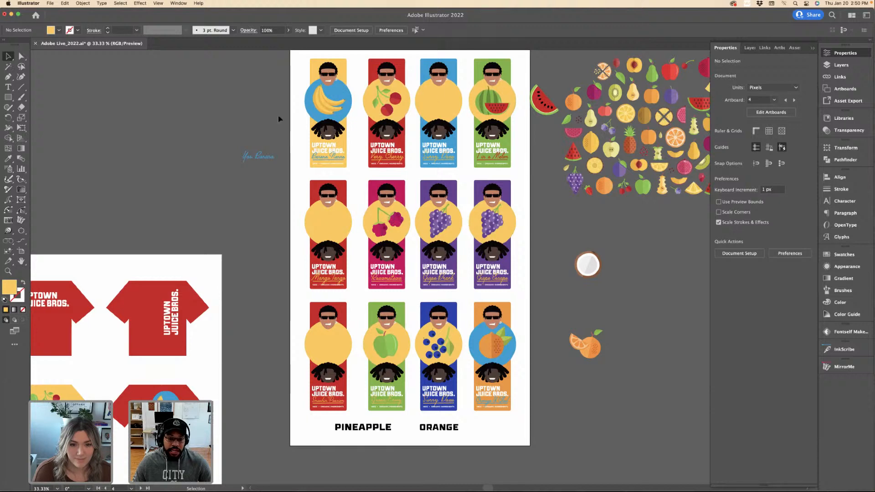
Clear the "JUICE BROS." text line between the logo and the nutrition facts on the red back label.
scroll(280, 119, down, 10)
scroll(280, 119, left, 10)
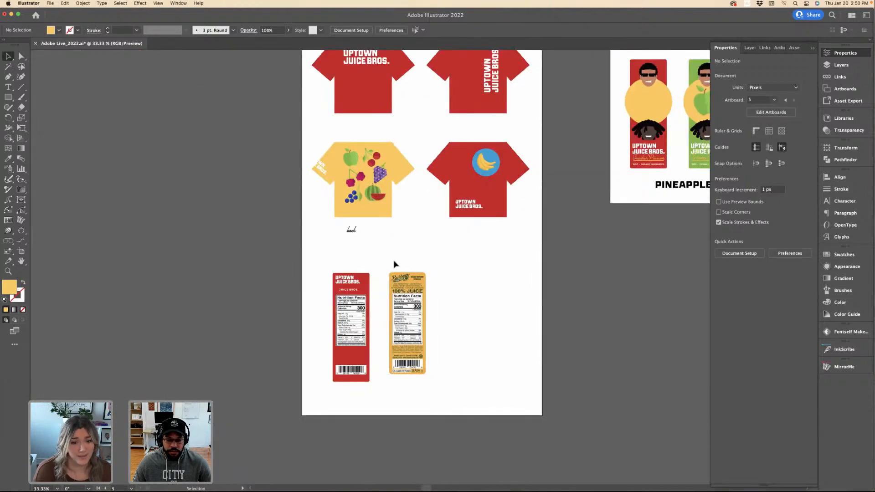
scroll(395, 264, up, 5)
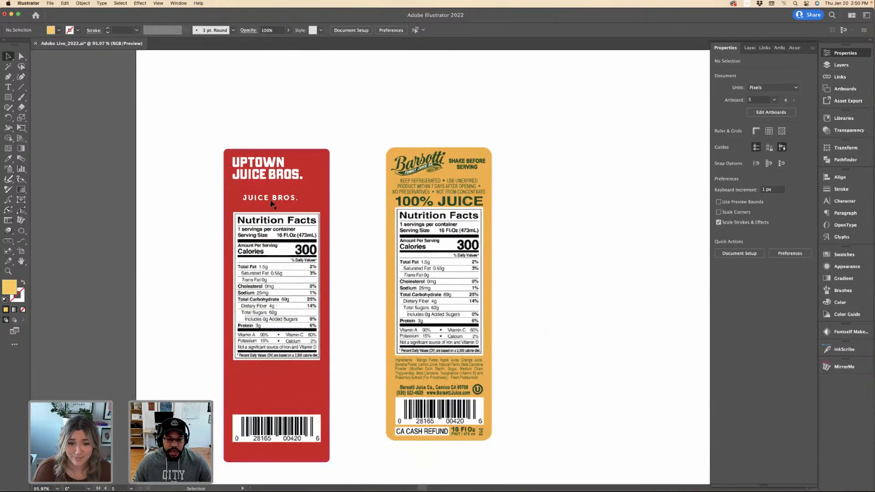
triple_click(270, 200)
key(cmd+c)
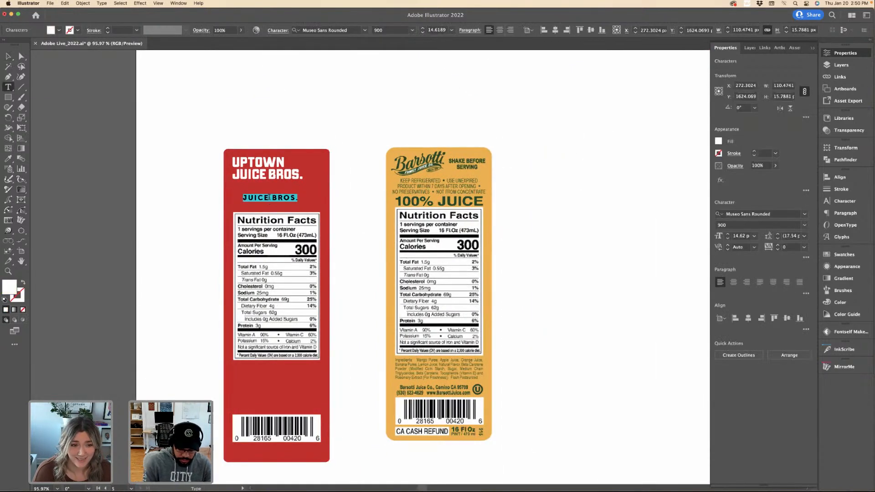
text(s)
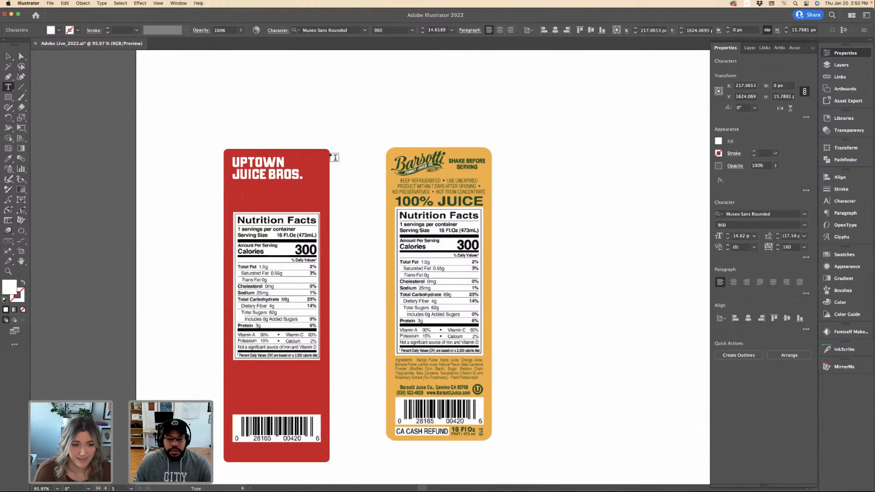
Replace the flavour name on the blue blueberry label with "Electric Blueberry".
scroll(545, 189, down, 5)
scroll(545, 189, down, 10)
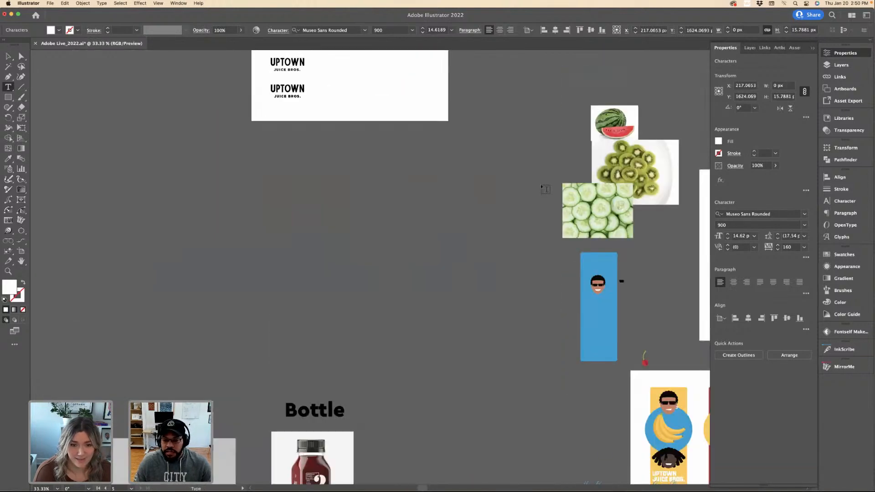
scroll(545, 189, right, 10)
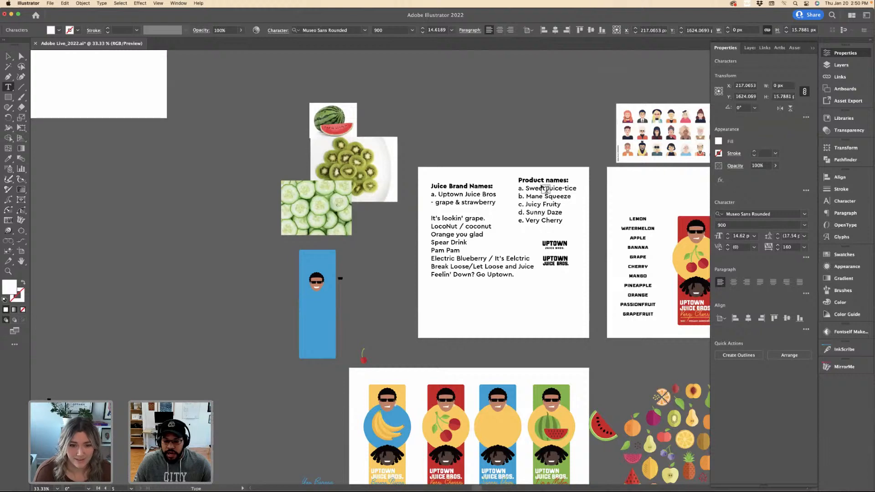
scroll(545, 189, down, 12)
scroll(556, 205, right, 5)
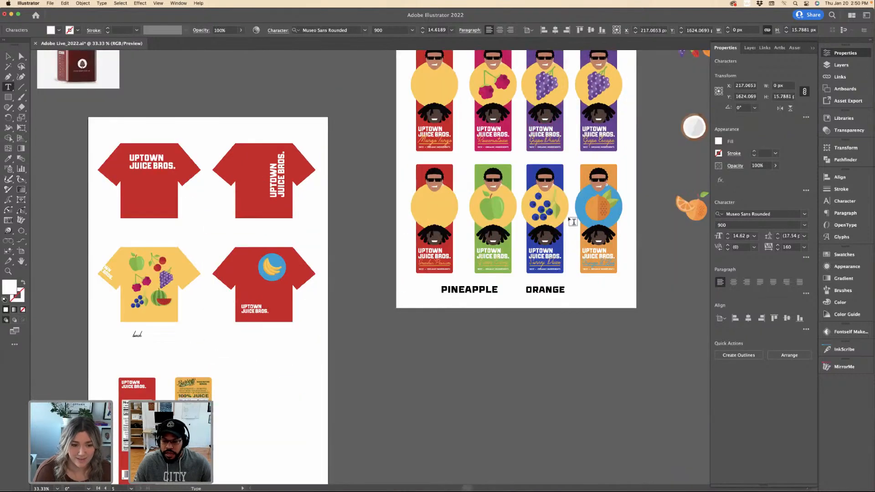
key(v)
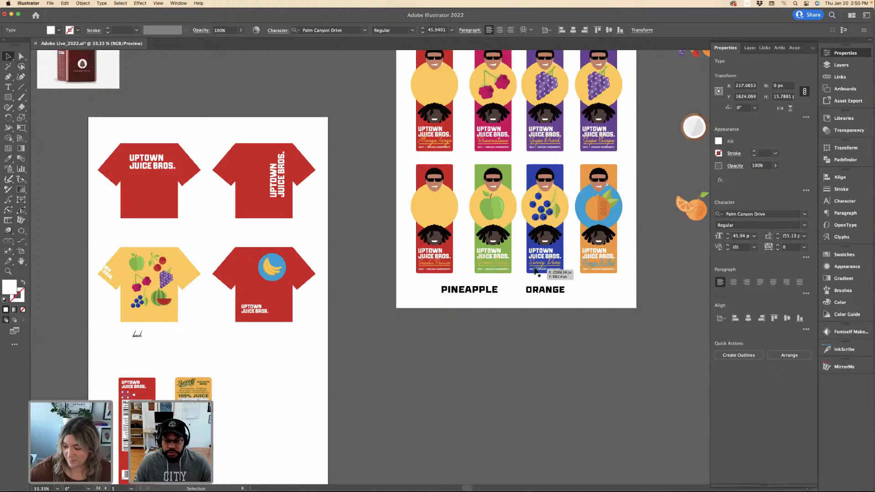
click(537, 266)
key(super+equal)
key(super+equal)
key(super+equal)
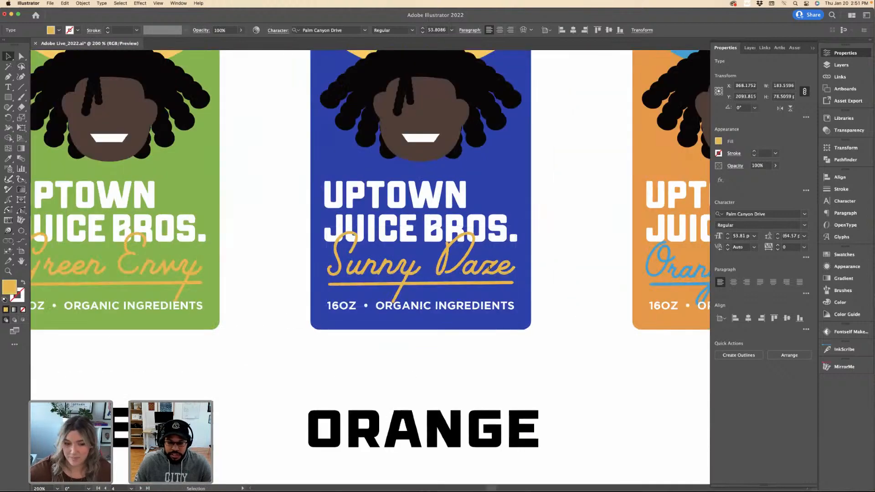
key(Return)
text(Elec)
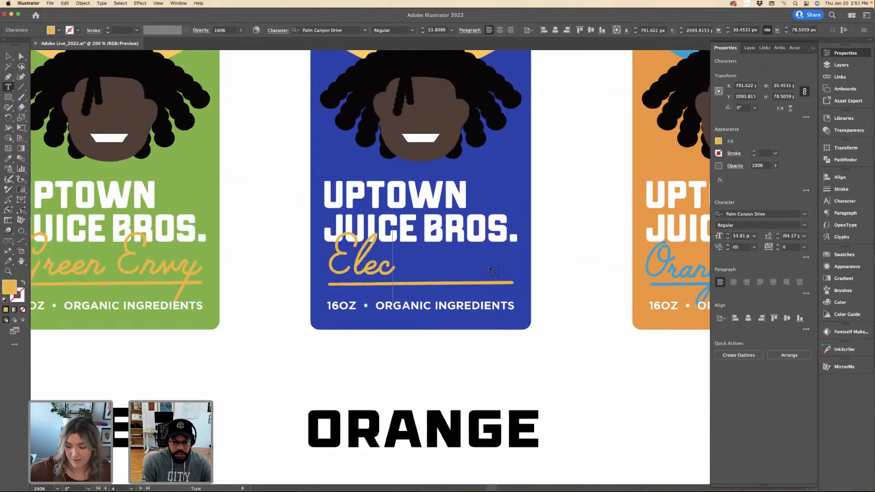
text(tric Bluebe)
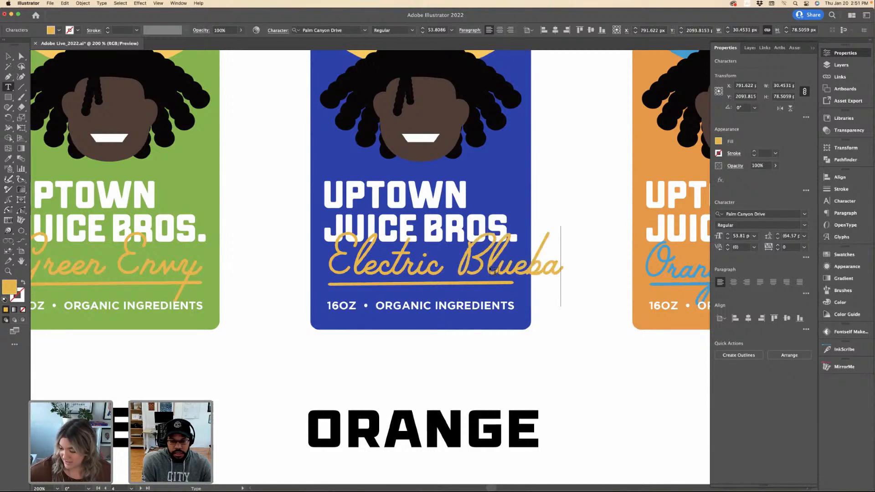
key(BackSpace)
key(BackSpace)
text(berry)
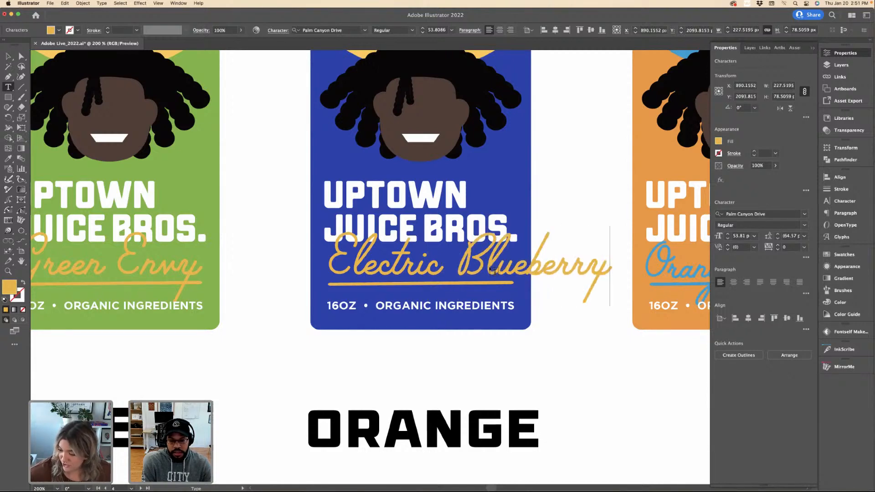
Scale the "Electric Blueberry" text down to about 36.5 pt to fit the label and raise it onto the underline.
click(8, 56)
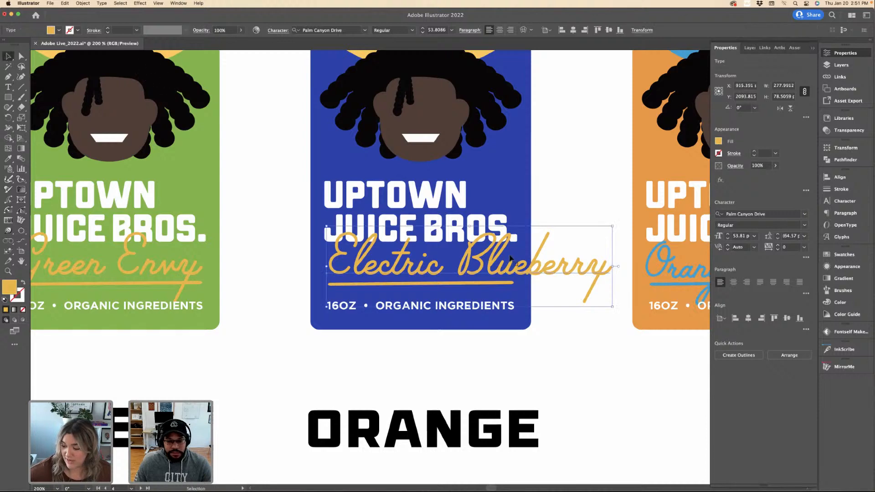
drag(613, 227, 522, 233)
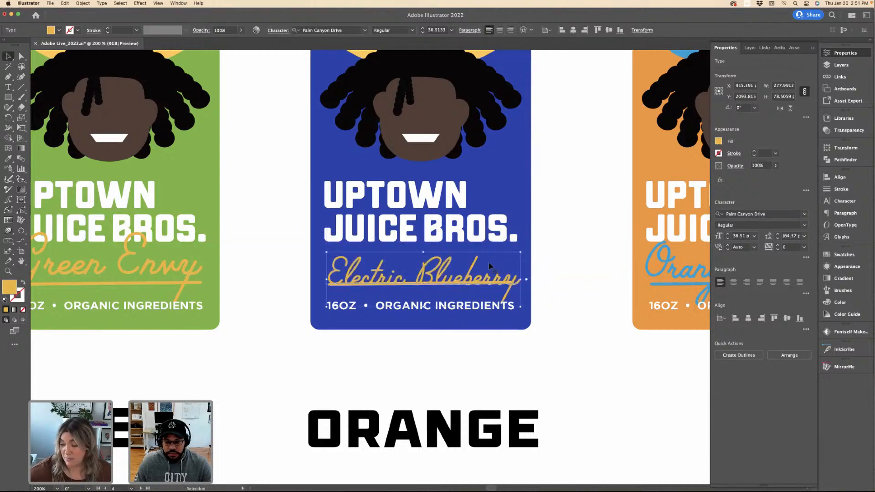
drag(470, 274, 472, 265)
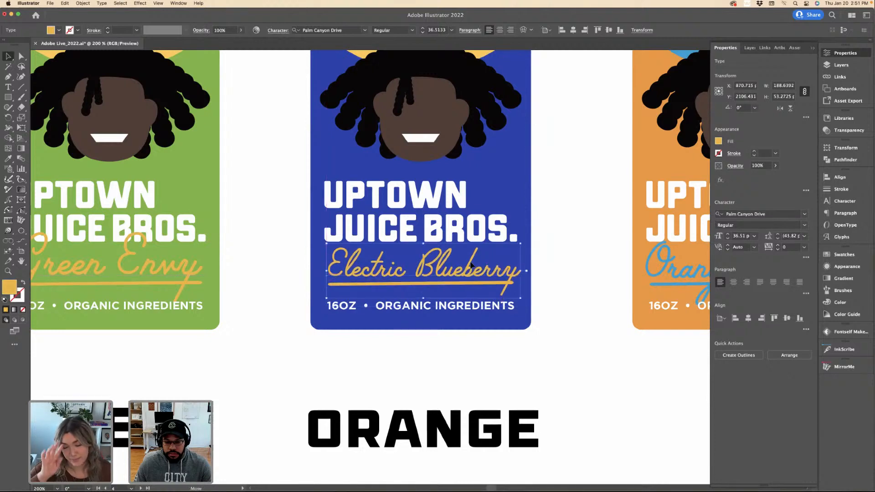
click(583, 248)
Paste the "JUICE BROS." line onto the red back label just above the nutrition facts and make it white.
key(super+minus)
key(super+minus)
key(super+minus)
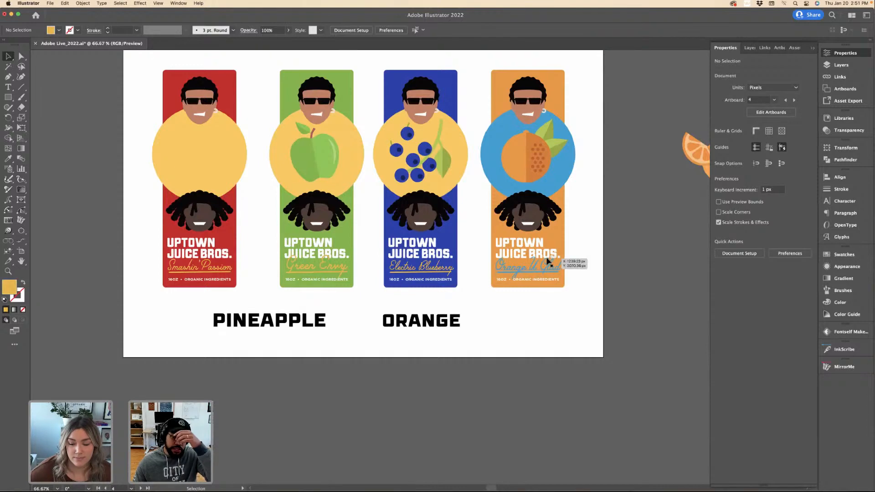
key(super+minus)
key(super+minus)
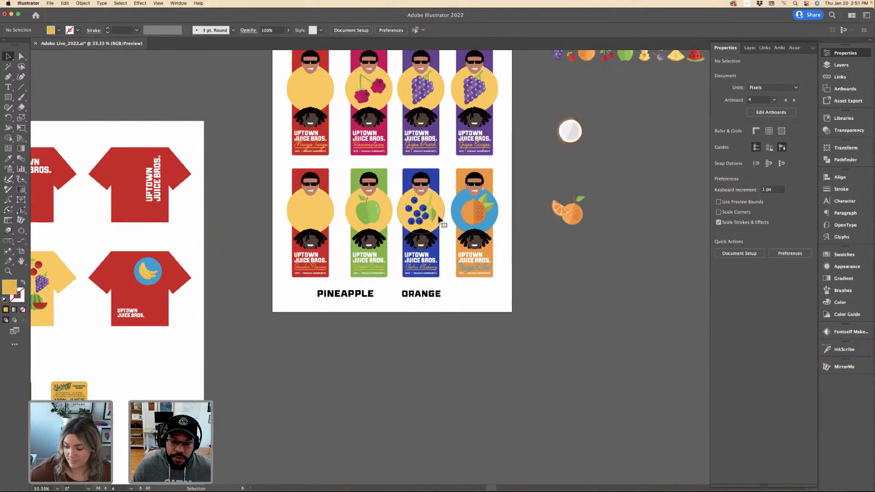
scroll(265, 269, left, 10)
scroll(265, 269, down, 3)
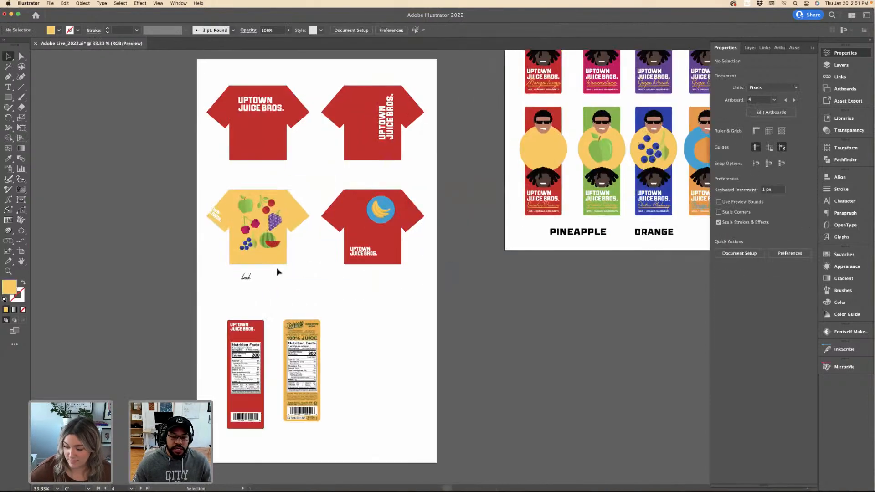
click(305, 278)
scroll(306, 279, down, 4)
scroll(307, 272, up, 5)
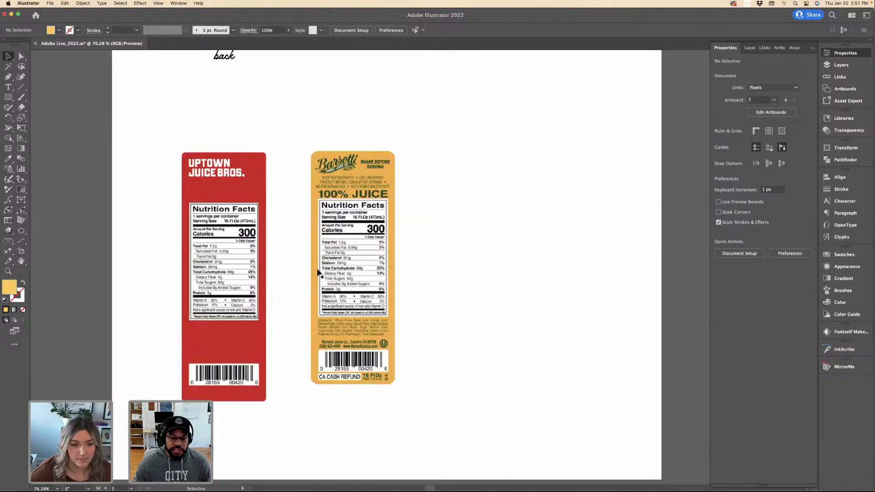
key(cmd+v)
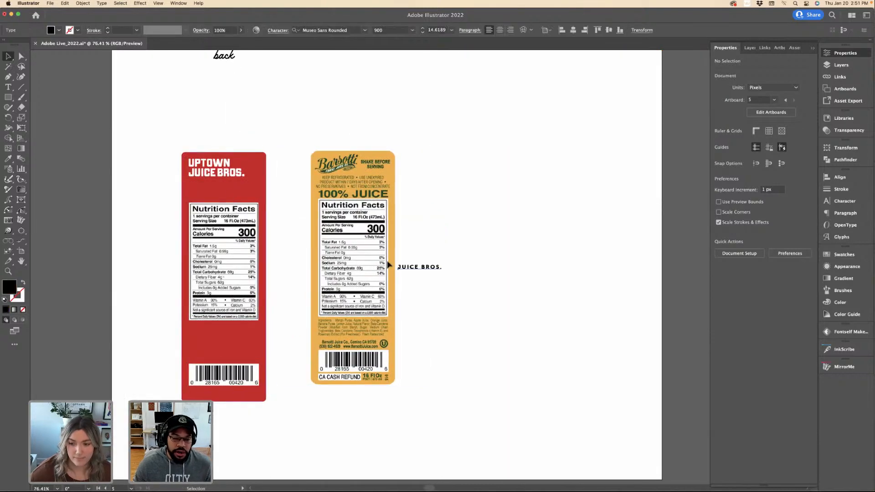
drag(420, 269, 241, 188)
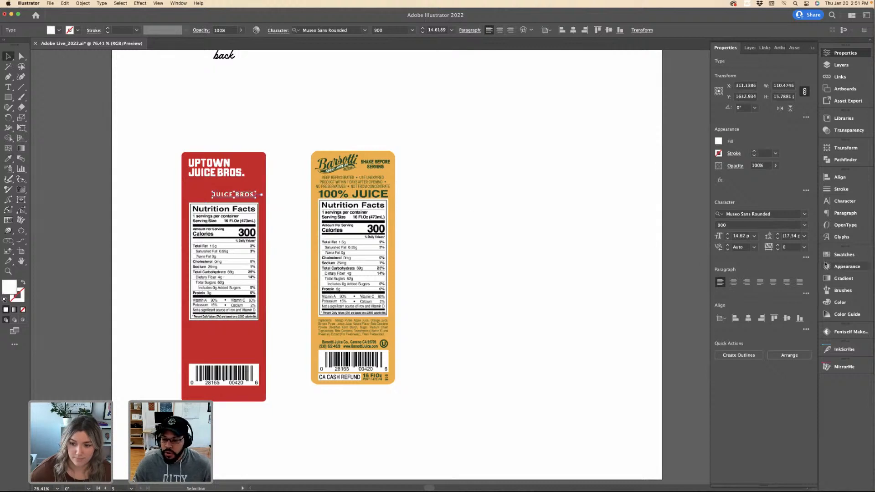
click(754, 237)
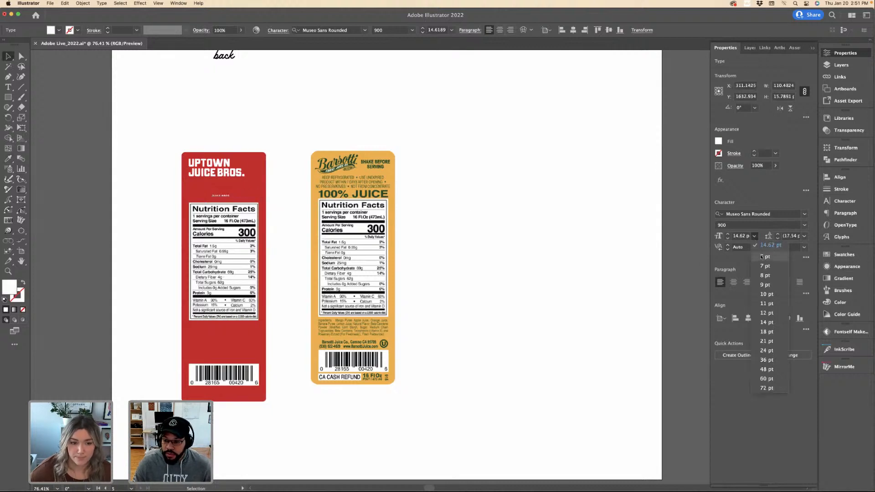
click(578, 238)
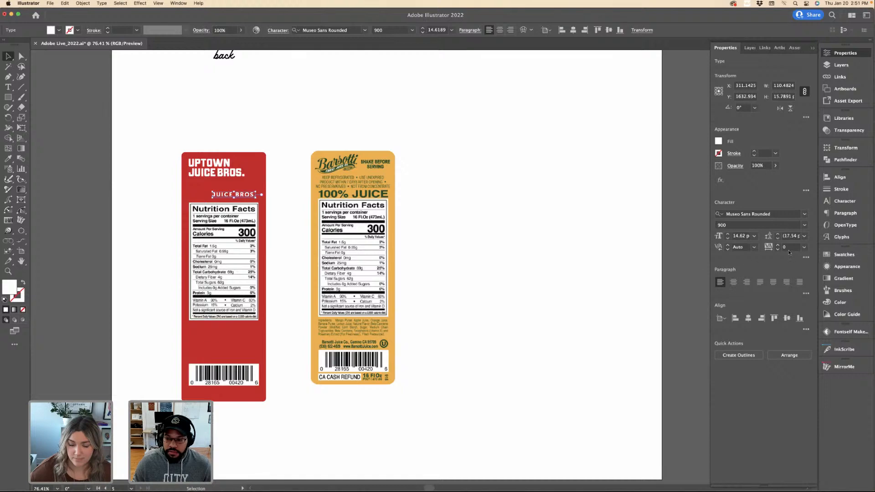
Tighten the tracking of the red label's small "JUICE BROS." line to 40.
triple_click(237, 195)
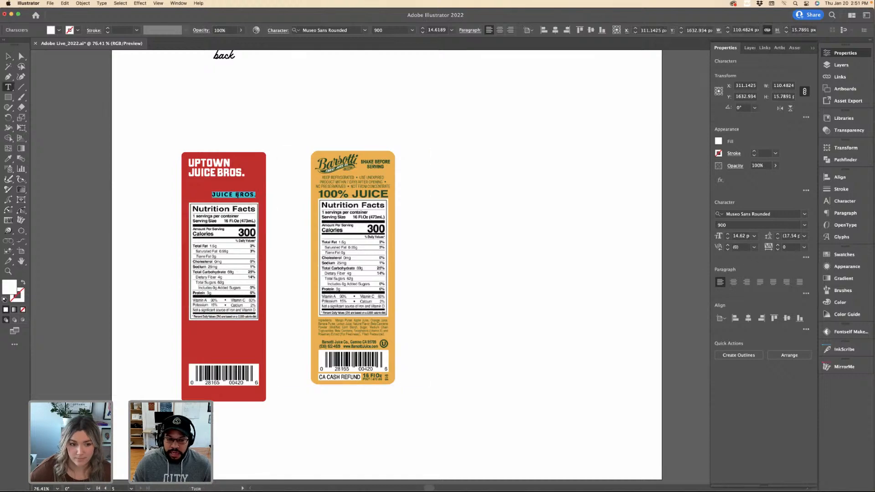
key(super+equal)
key(super+equal)
key(super+equal)
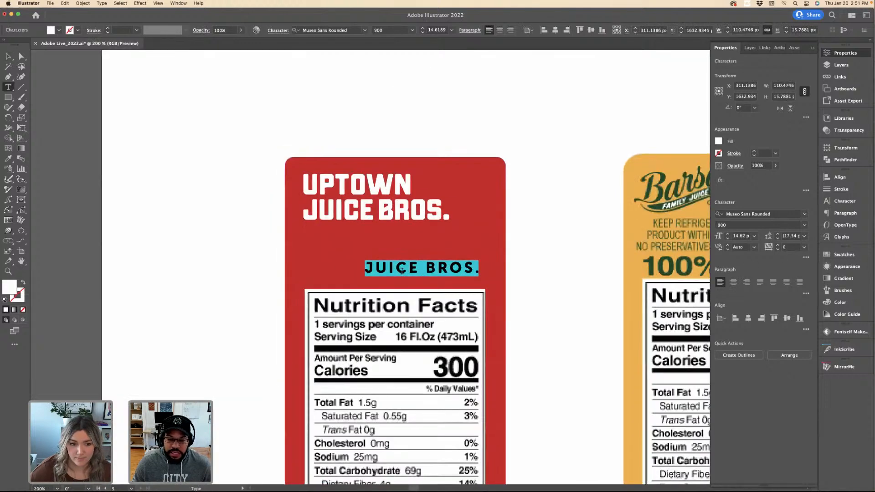
key(alt+Left)
key(alt+Left)
key(alt+Left)
key(alt+Left)
key(alt+Left)
key(alt+Left)
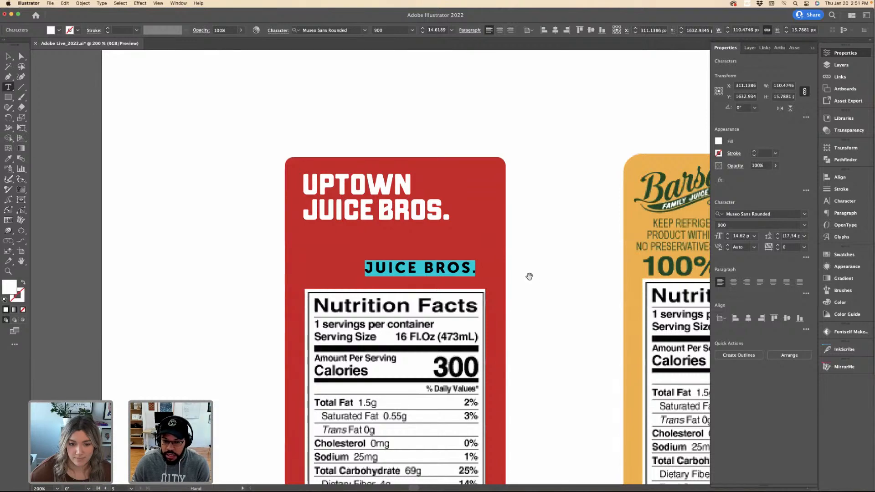
key(Escape)
triple_click(459, 270)
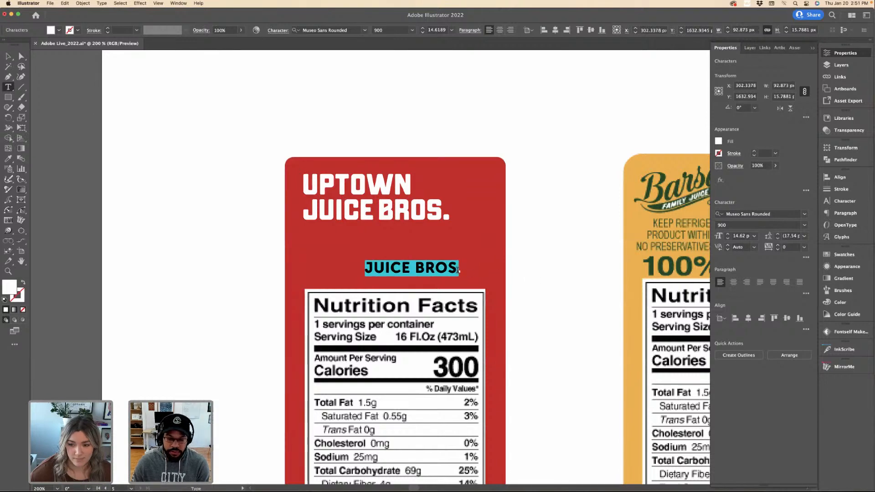
click(458, 270)
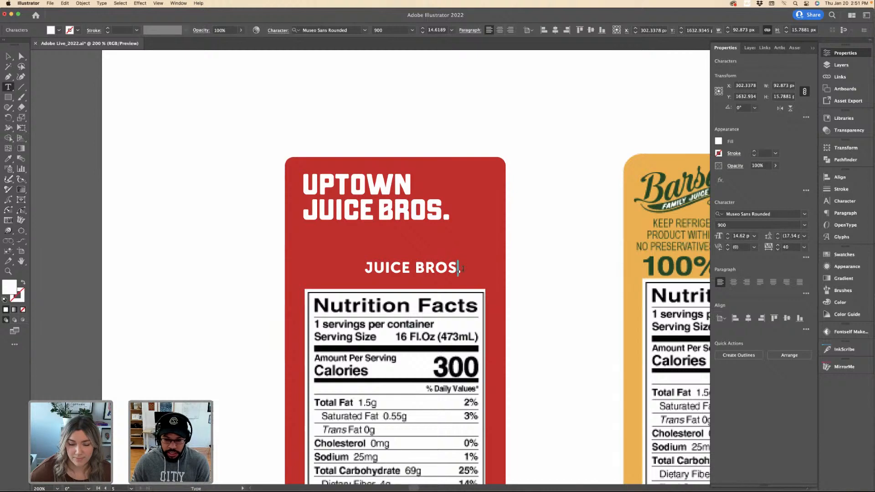
key(shift+alt+Left)
key(shift+alt+Left)
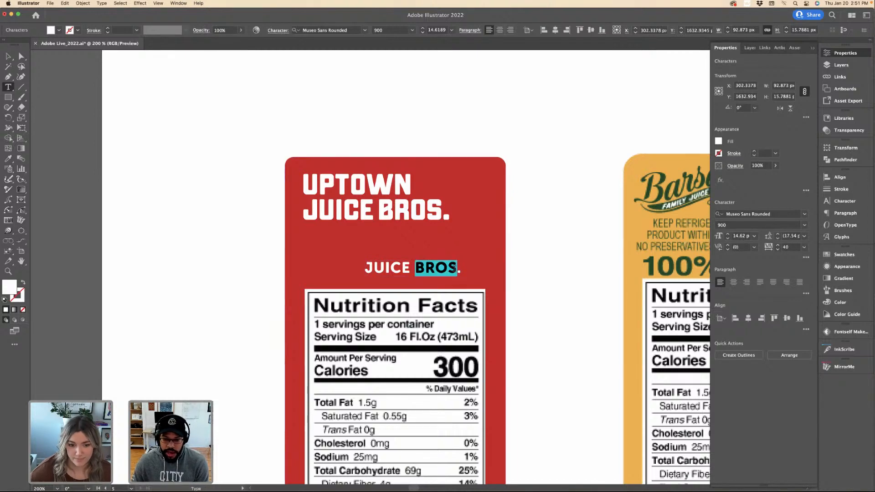
Move the small "JUICE BROS." line directly beneath the red label's logo, aligned with its left edge, and reduce it to 11 pt.
click(13, 59)
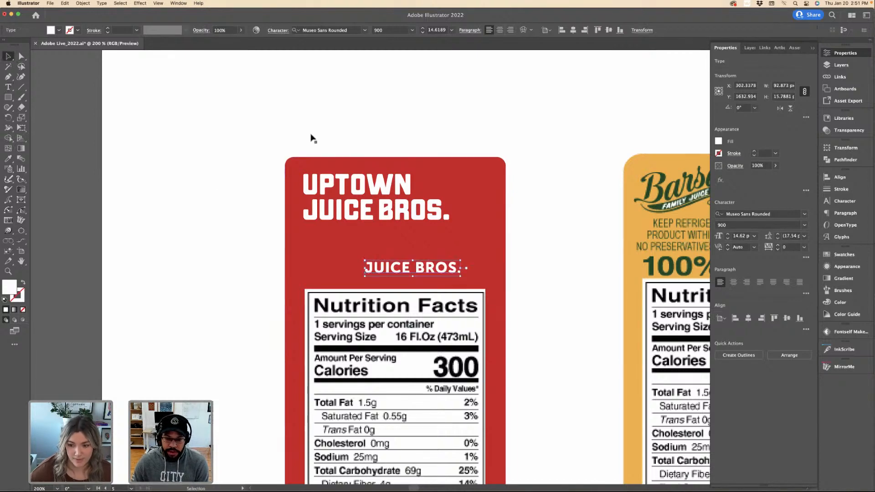
drag(462, 277, 351, 242)
click(728, 234)
click(545, 249)
click(536, 129)
scroll(534, 129, right, 5)
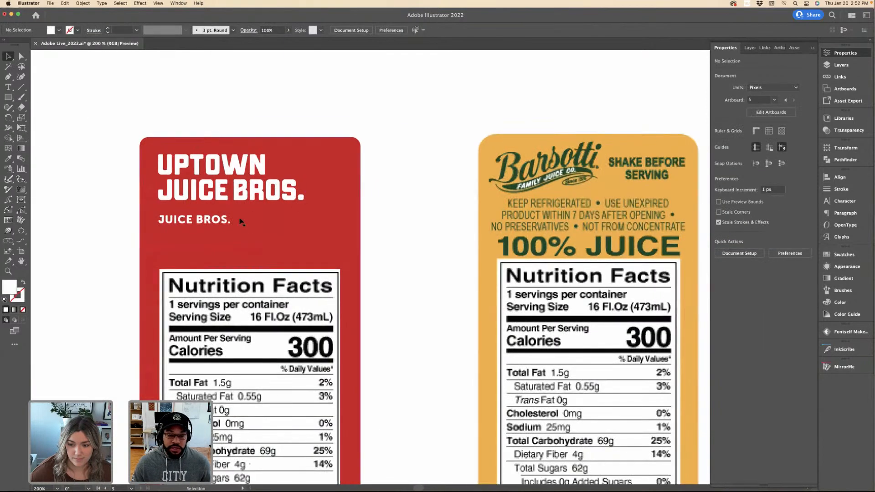
Select the wording of the small "JUICE BROS." line beneath the red back label's logo for editing.
click(227, 223)
double_click(228, 221)
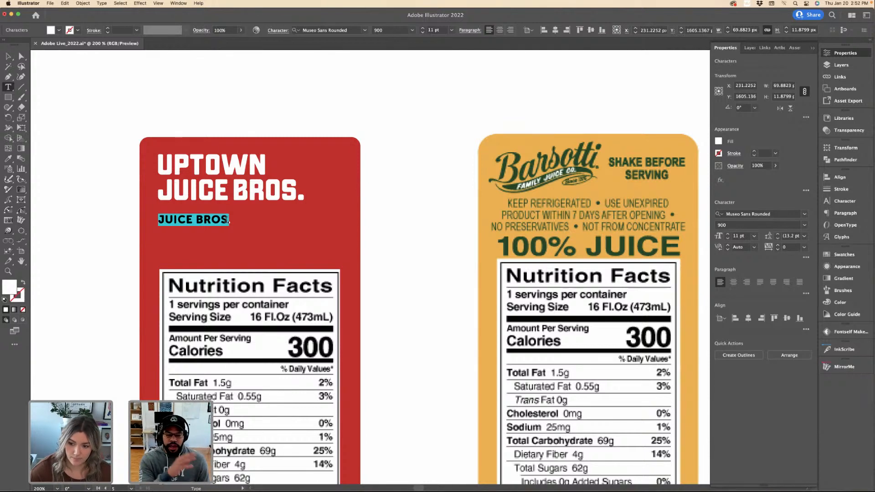
Examine the fruit label designs and their flavour names, then compare the red back label with the Barsotti reference label.
scroll(347, 258, down, 5)
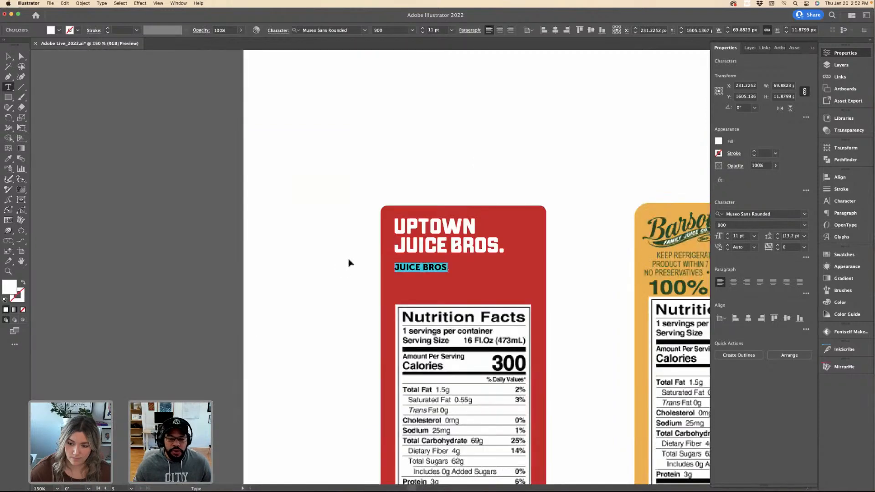
scroll(348, 262, up, 3)
scroll(506, 228, right, 5)
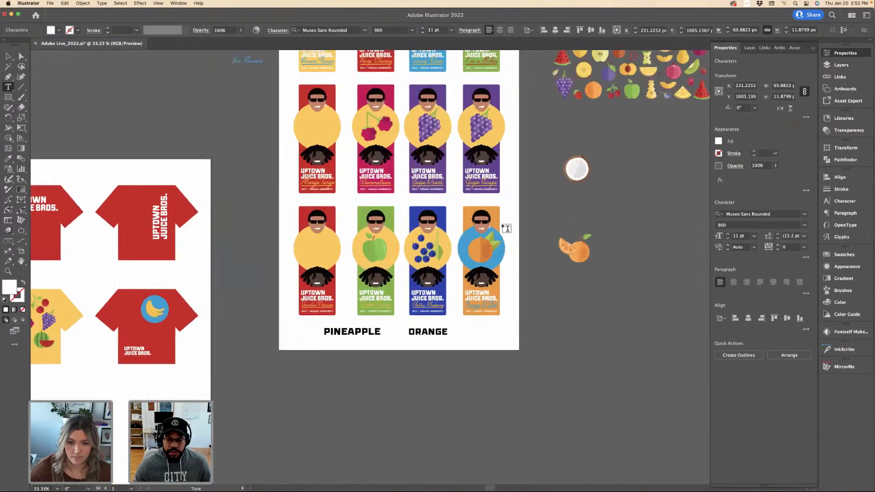
scroll(254, 101, up, 3)
scroll(274, 91, up, 3)
scroll(312, 74, up, 4)
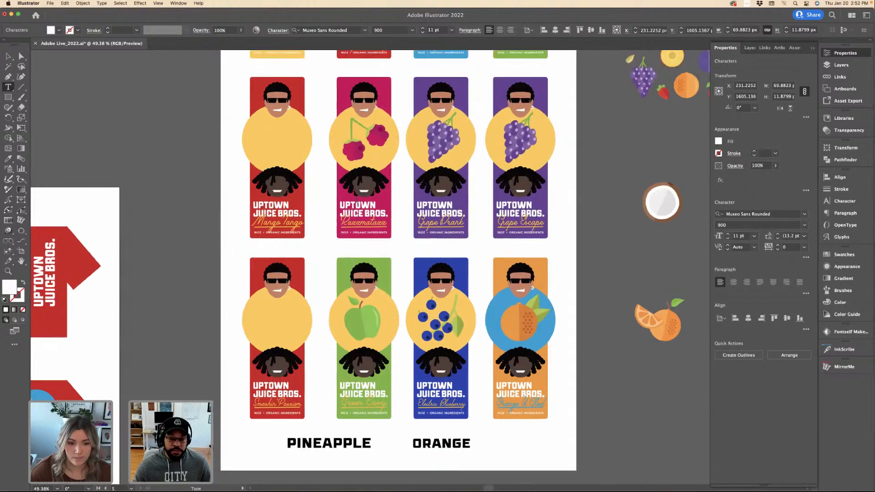
scroll(248, 228, down, 3)
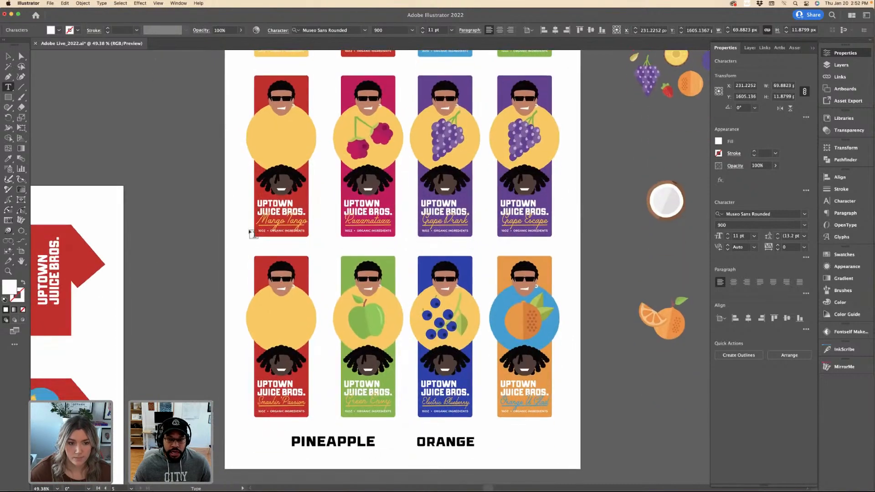
scroll(244, 273, up, 2)
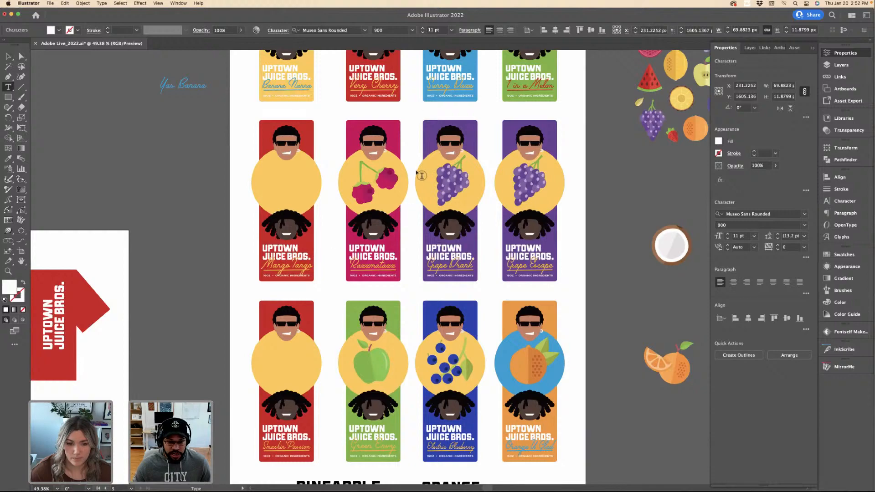
scroll(421, 173, down, 3)
scroll(403, 172, up, 1)
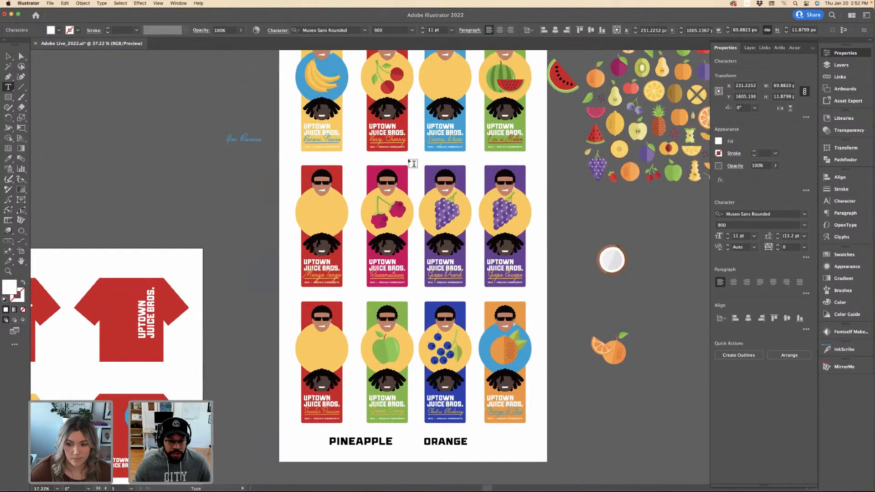
scroll(403, 172, up, 4)
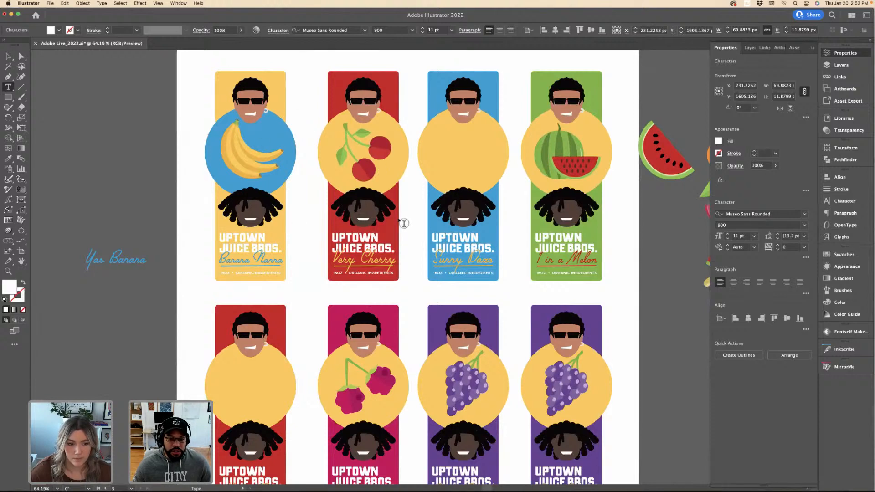
scroll(404, 223, down, 5)
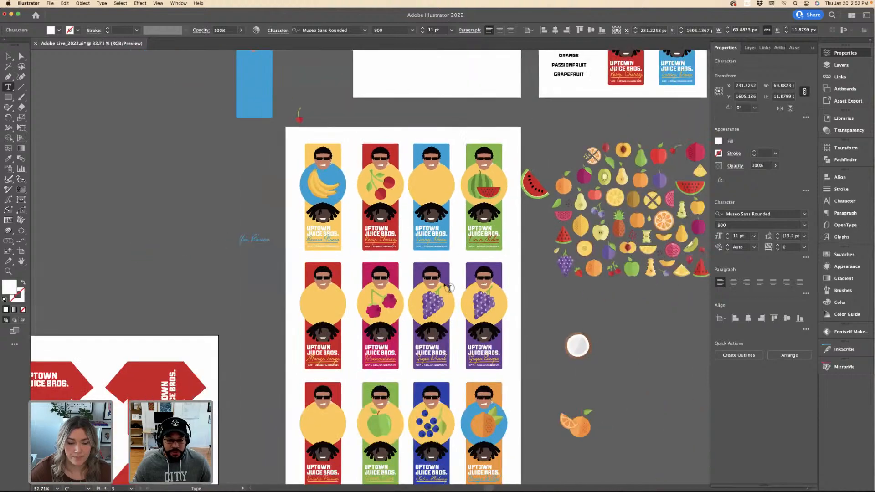
scroll(453, 290, down, 10)
scroll(453, 290, left, 8)
scroll(334, 290, up, 8)
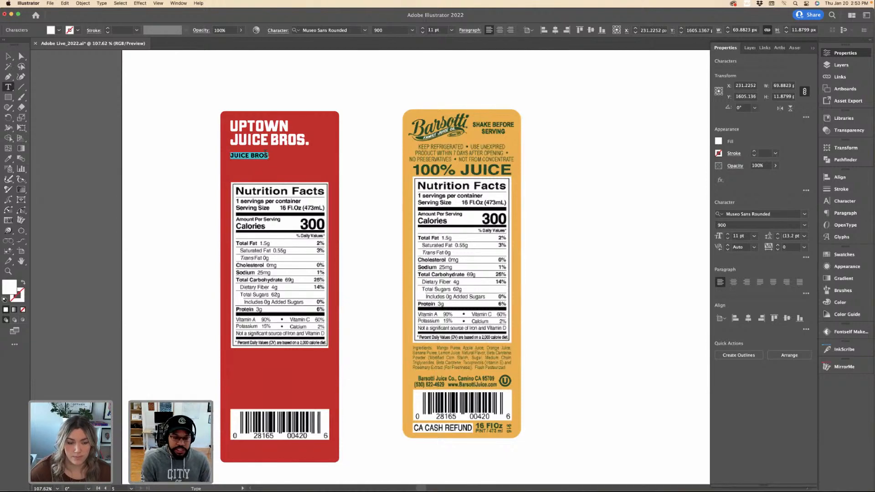
Replace the small line beneath the red back label's logo with the slogan "FEELIN' DOWN? GO UPTOWN.".
text(F)
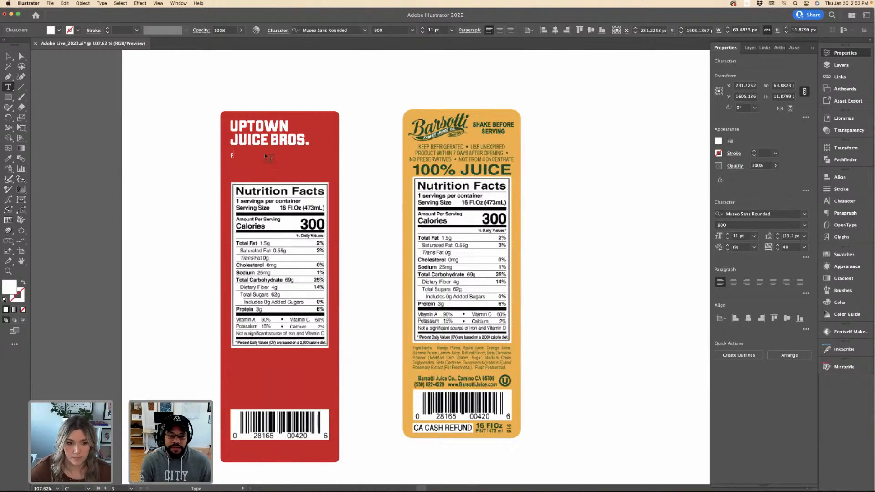
text(eeli)
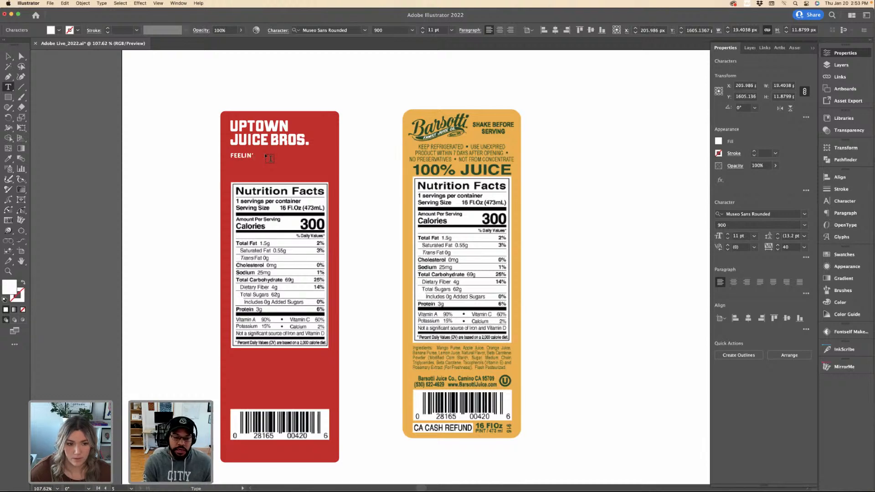
text(n' Down)
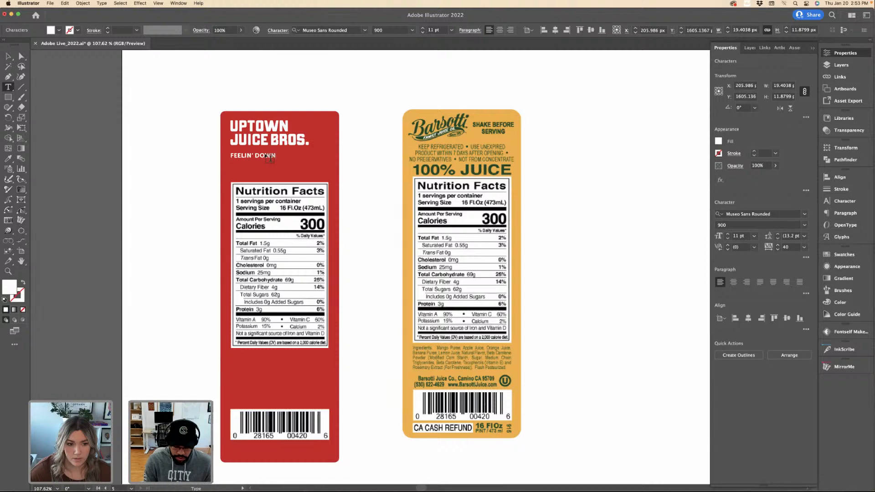
text(? GO UPTOWN.)
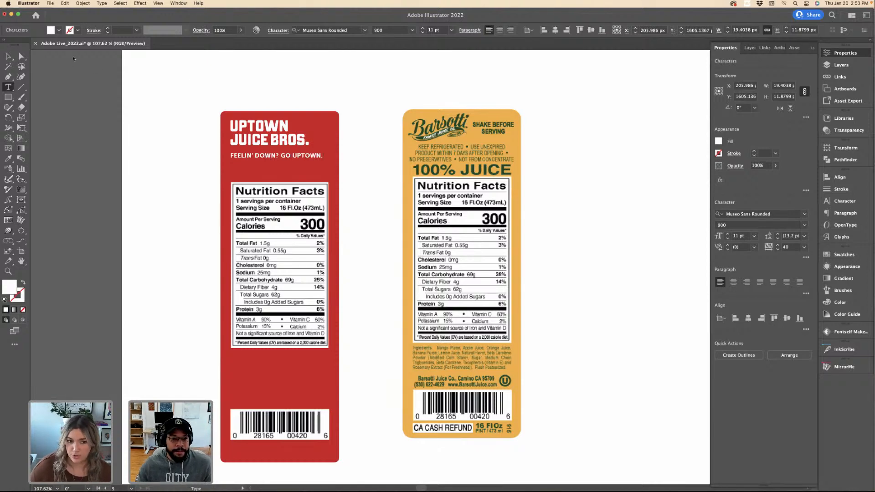
key(Escape)
Move the "FEELIN' DOWN? GO UPTOWN." slogan up close beneath the red label's logo, aligned with the logo's left edge.
key(super+equal)
key(super+equal)
key(super+equal)
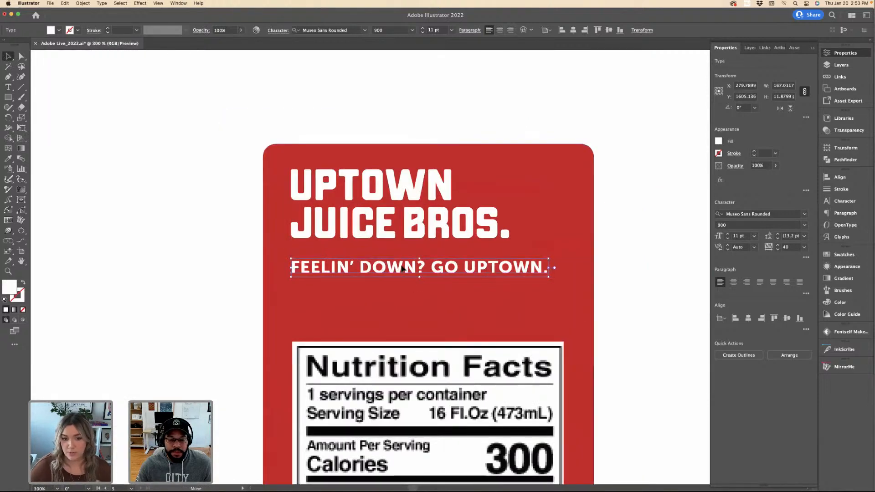
drag(403, 275, 402, 265)
shift+click(364, 224)
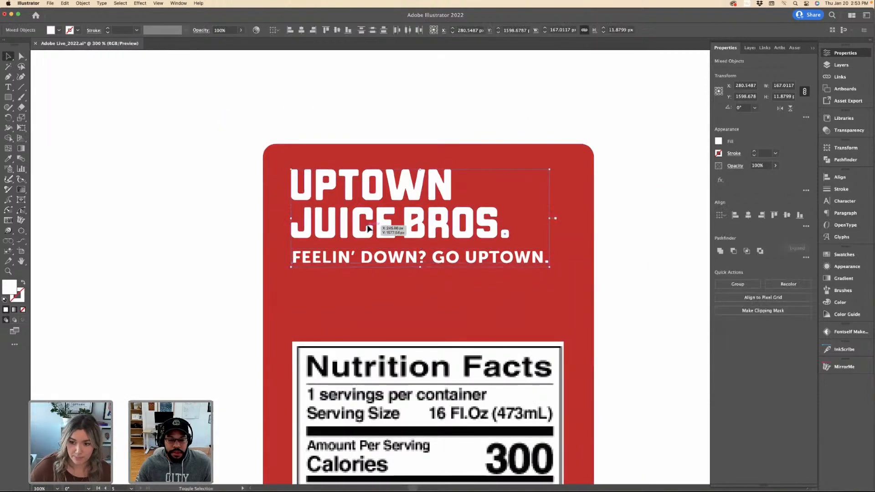
click(310, 270)
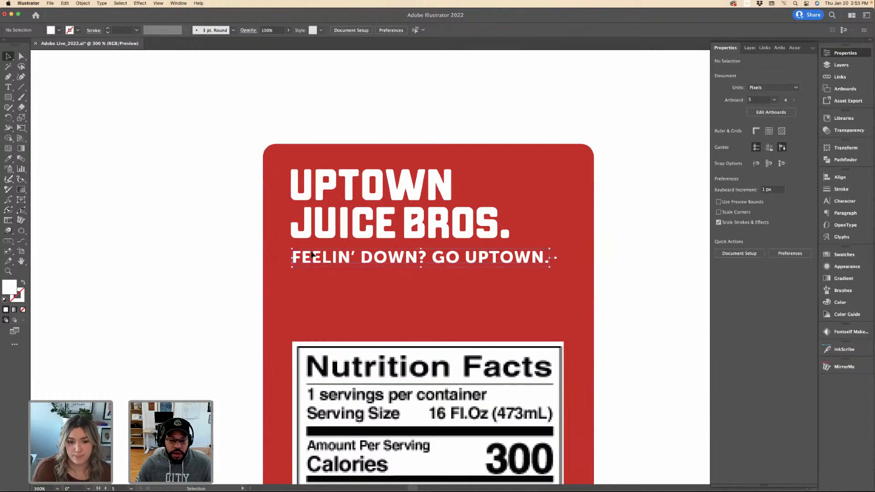
drag(311, 257, 310, 257)
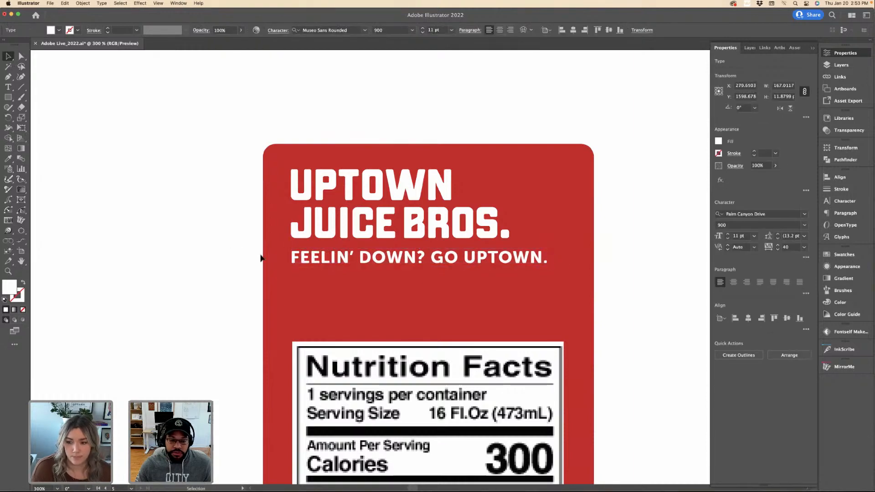
Enlarge the "FEELIN' DOWN? GO UPTOWN." slogan on the red back label to 12 pt.
click(263, 257)
key(super+minus)
click(490, 276)
key(super+equal)
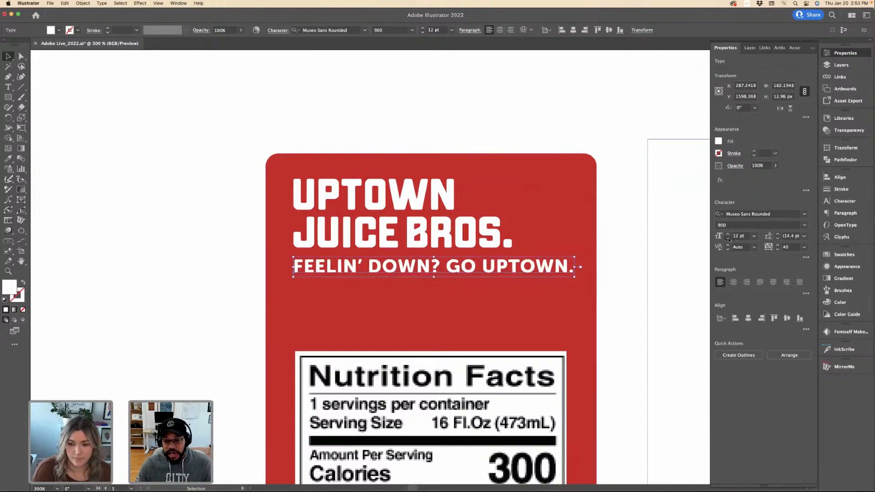
Set the "FEELIN' DOWN? GO UPTOWN." tagline to 11 pt and compare the red label with the Barsotti reference label.
click(633, 251)
key(super+minus)
key(super+minus)
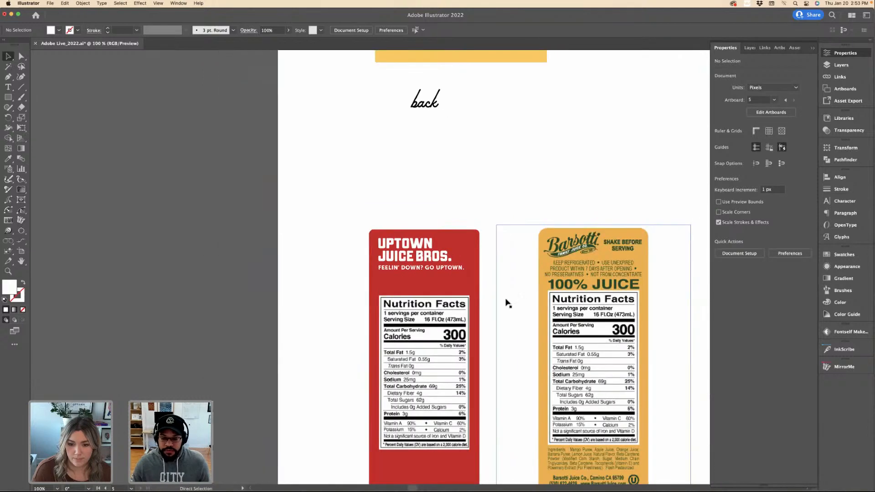
scroll(484, 299, down, 1)
click(453, 255)
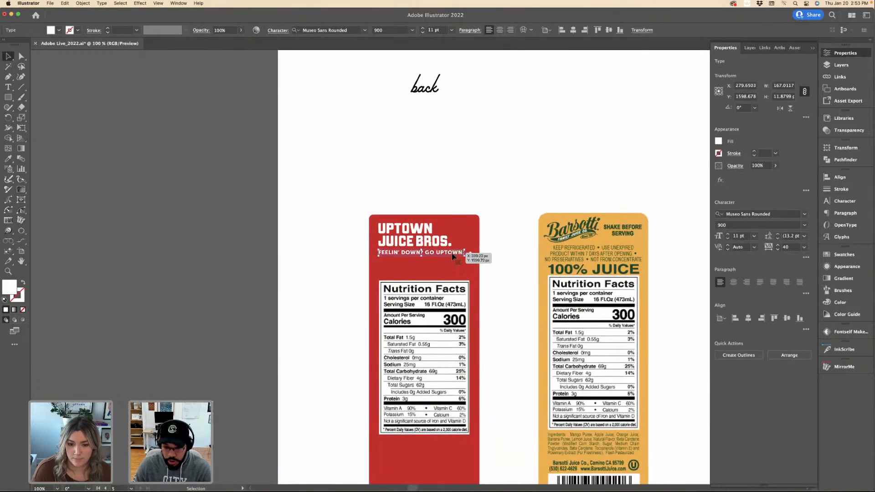
click(488, 231)
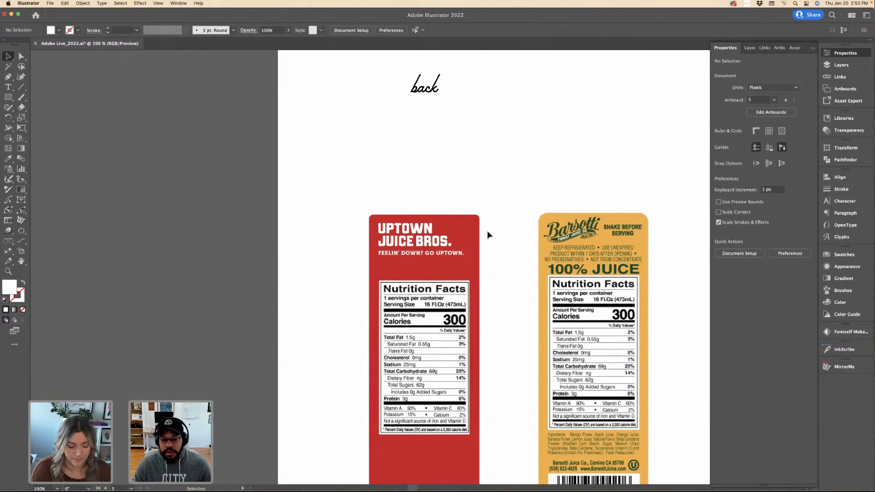
scroll(489, 228, right, 5)
scroll(489, 228, down, 2)
scroll(402, 194, down, 2)
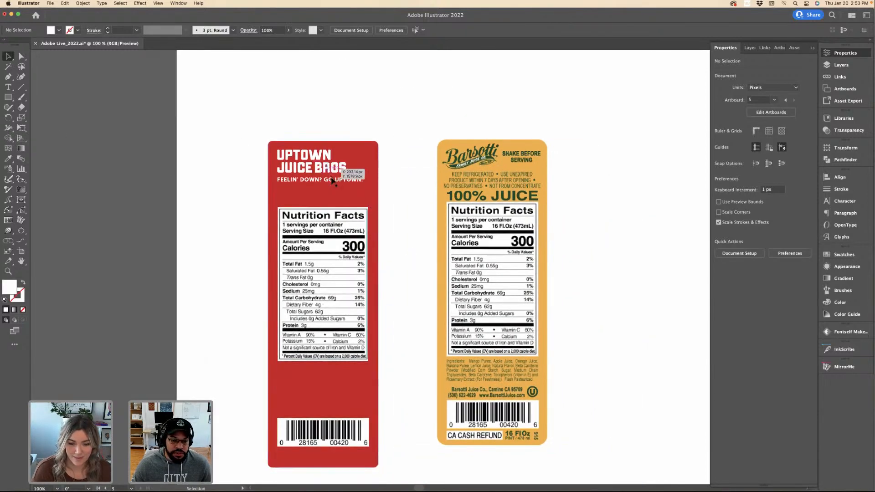
Place a new point text object with placeholder text above the red label.
key(t)
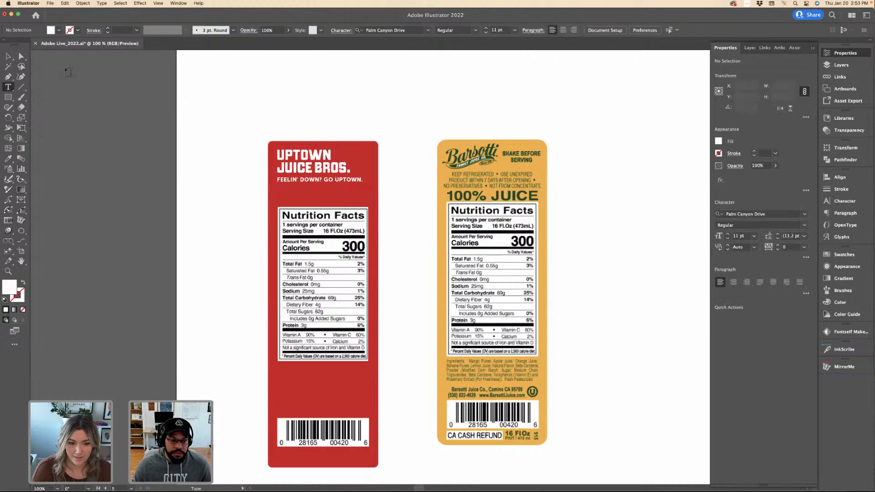
scroll(283, 100, up, 3)
click(292, 99)
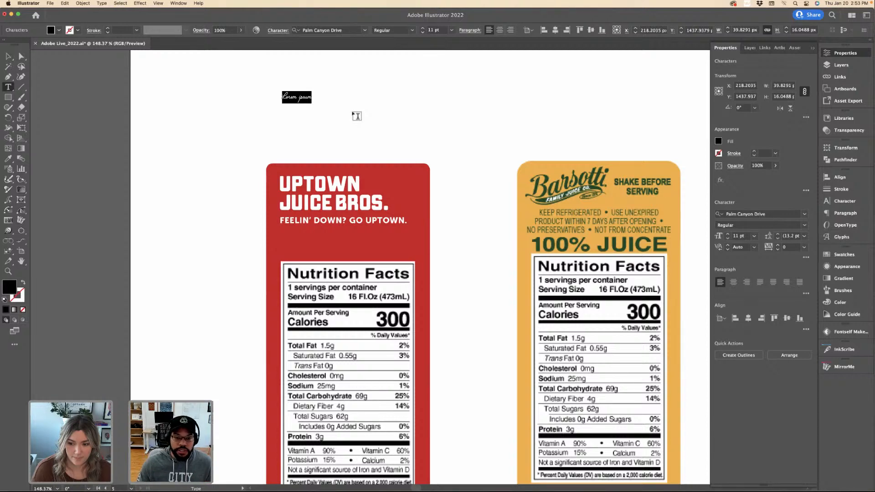
Set the placeholder text's font to Gotham Medium.
click(805, 214)
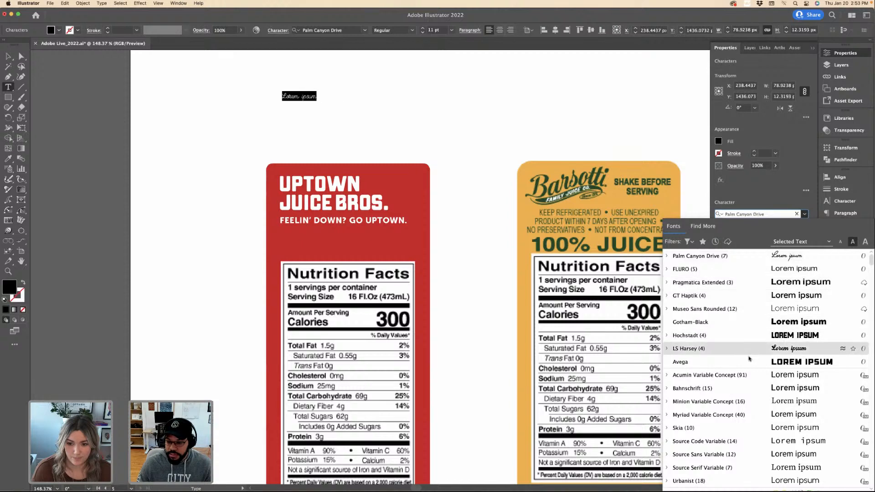
scroll(738, 377, down, 5)
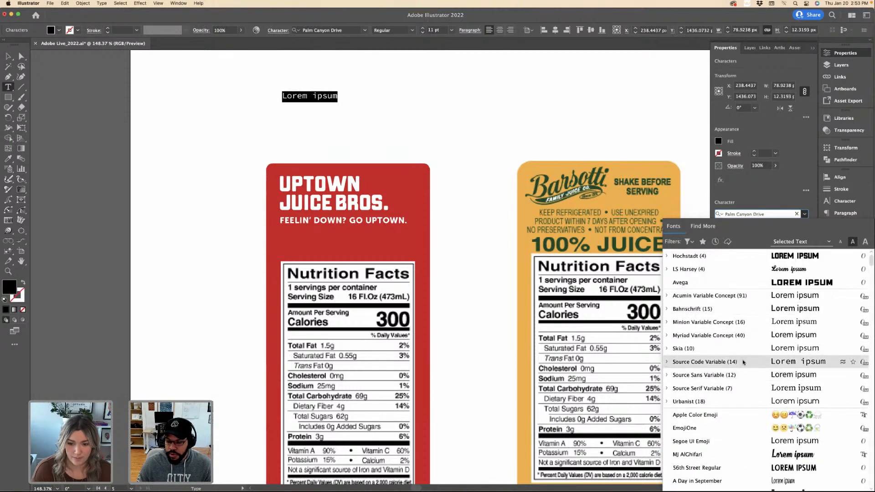
scroll(755, 410, down, 6)
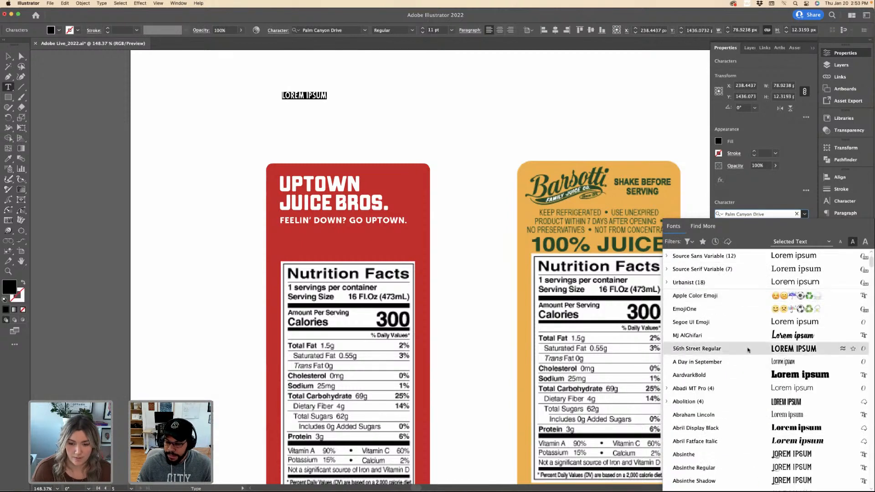
scroll(759, 392, down, 5)
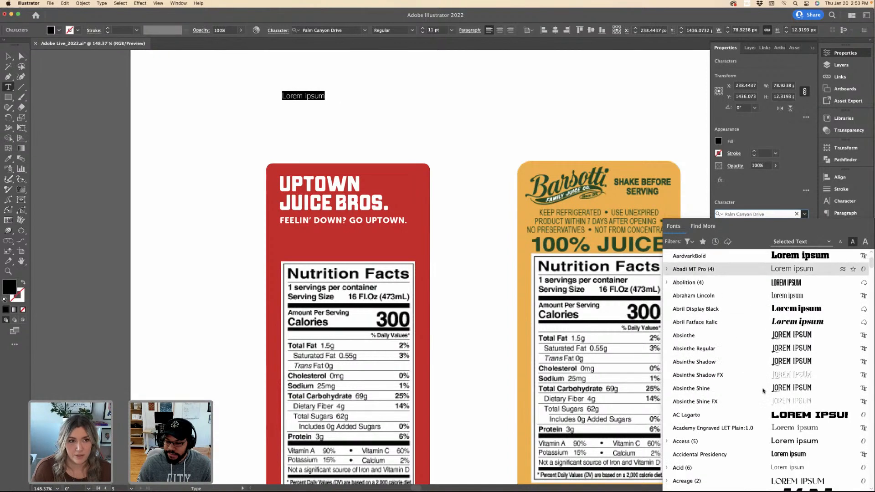
scroll(764, 391, down, 10)
scroll(763, 390, down, 7)
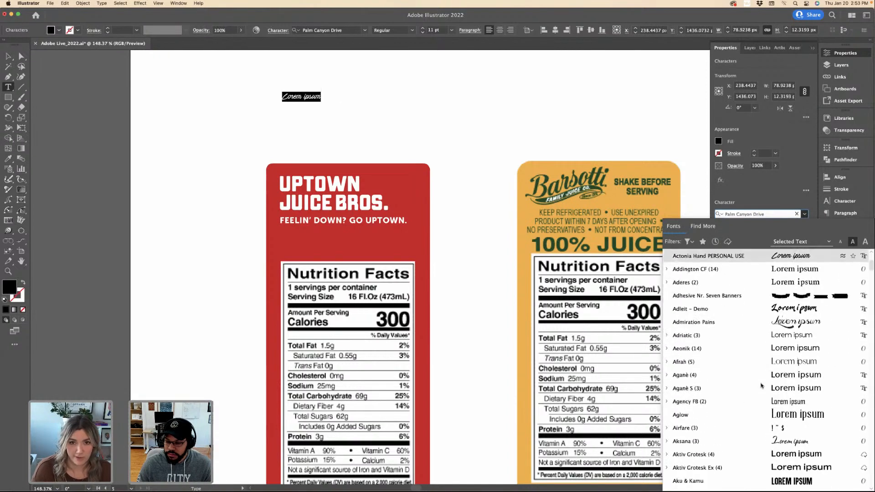
drag(753, 214, 767, 214)
triple_click(767, 215)
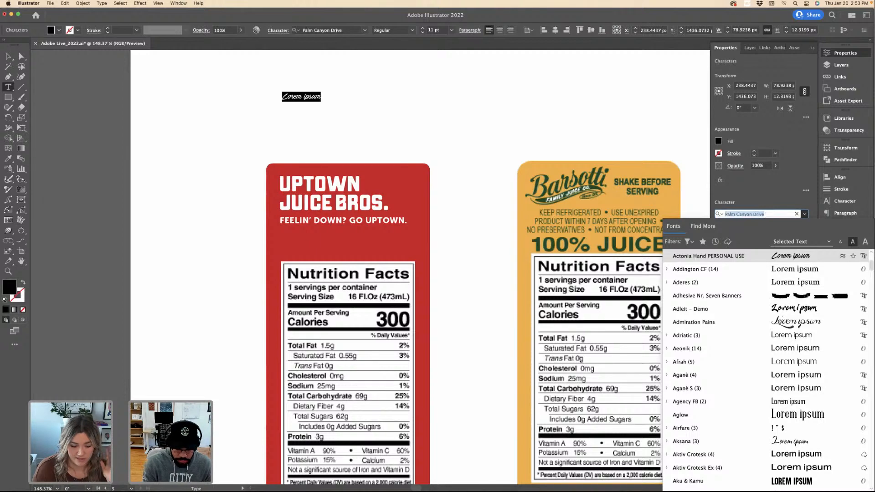
text(GOTHA)
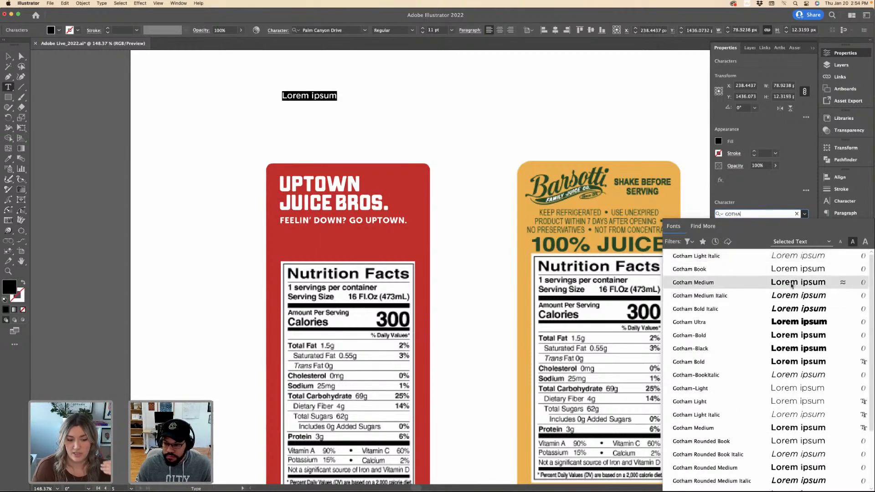
click(795, 283)
key(Escape)
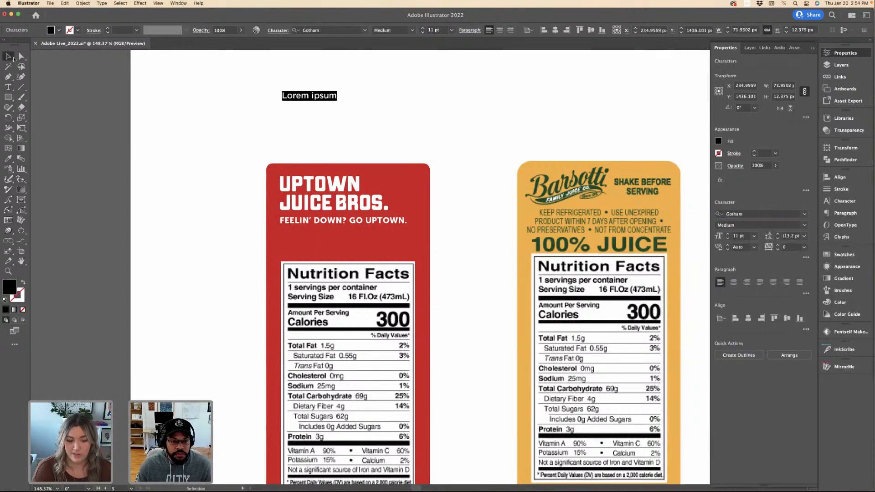
Position the placeholder text in white beneath the tagline on the red label and clear its wording.
drag(287, 99, 286, 238)
double_click(301, 235)
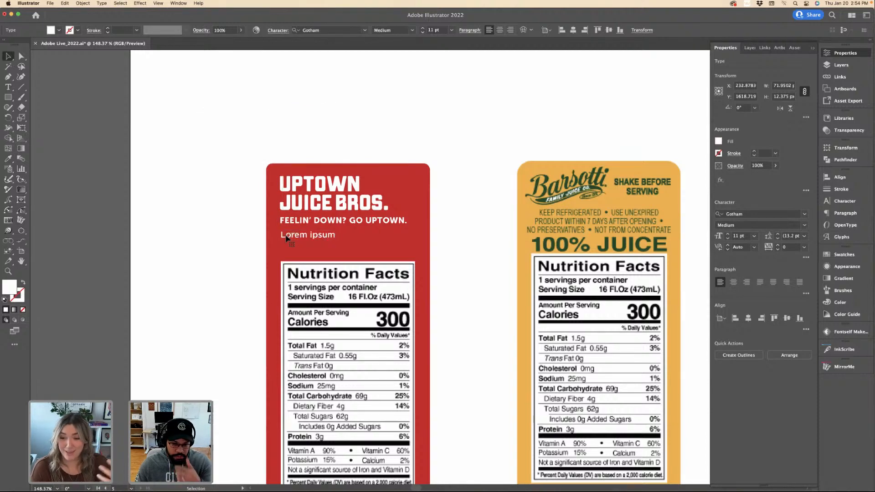
key(ctrl+a)
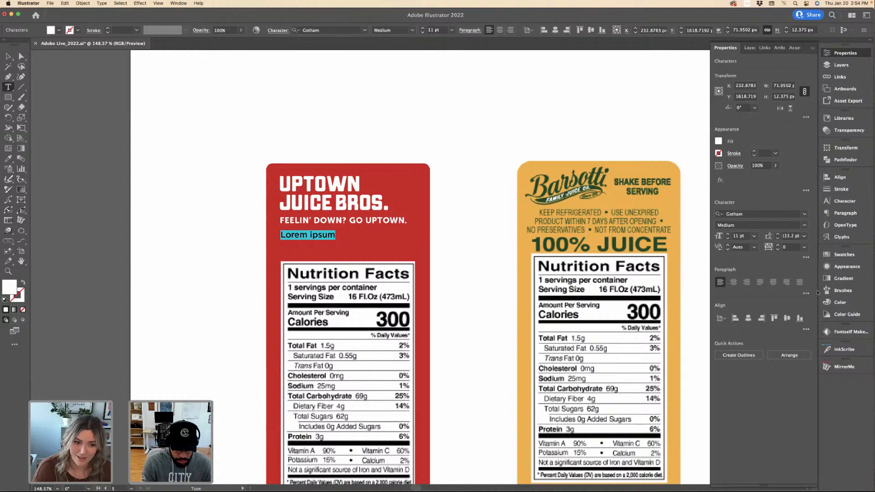
key(BackSpace)
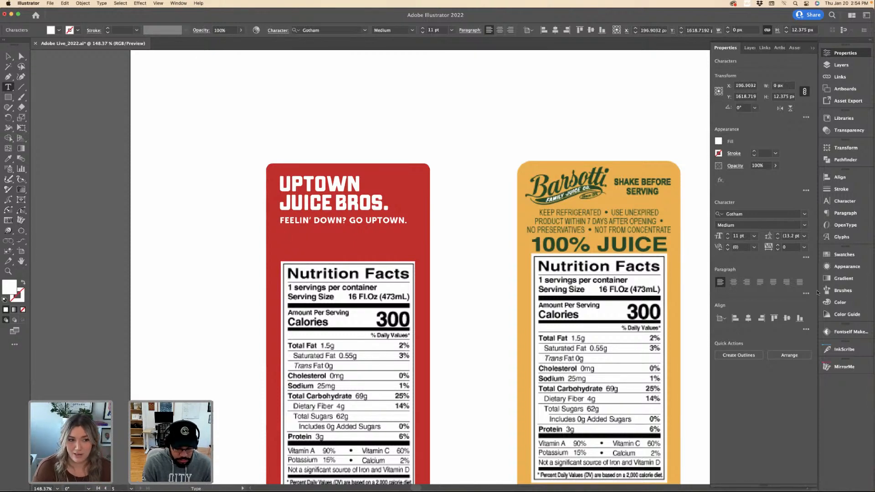
Enter "KEEP REFRIGERATED. USE EXPIRED PRODUCT WITHIN 7 DAYS AFTER OPENINGS." on two lines beneath the tagline.
text(KEEP RE)
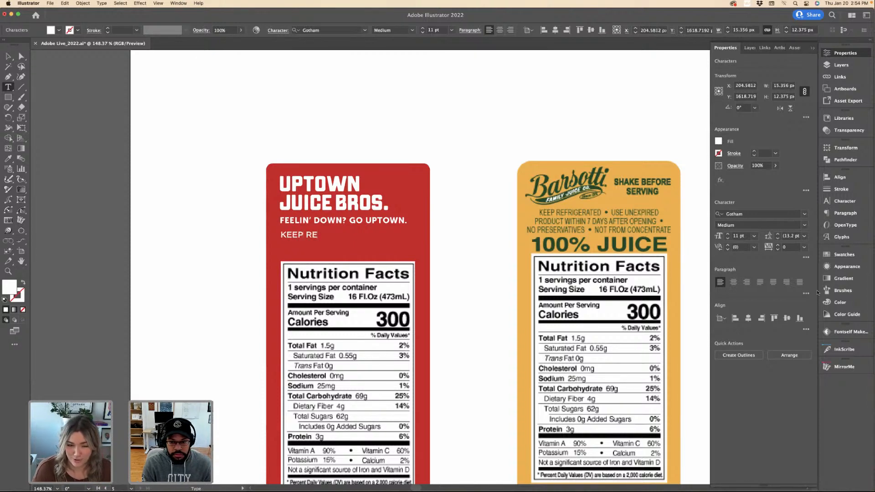
text(FRI)
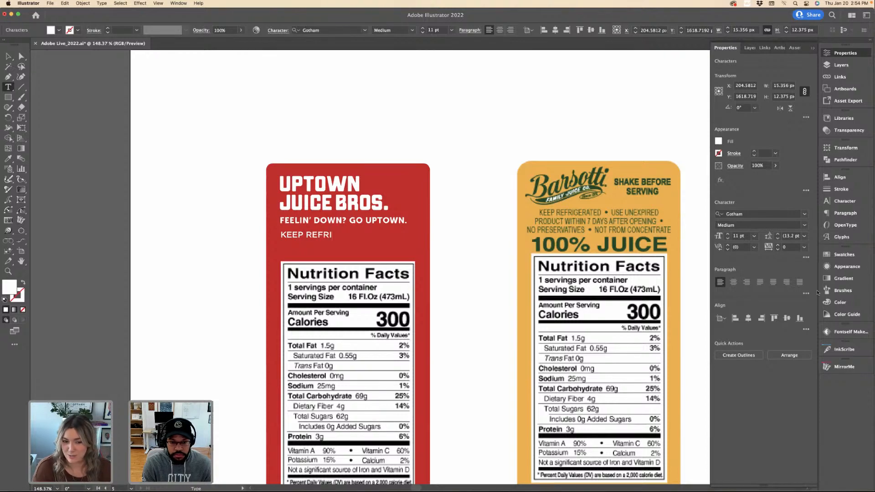
text(GERATED. U)
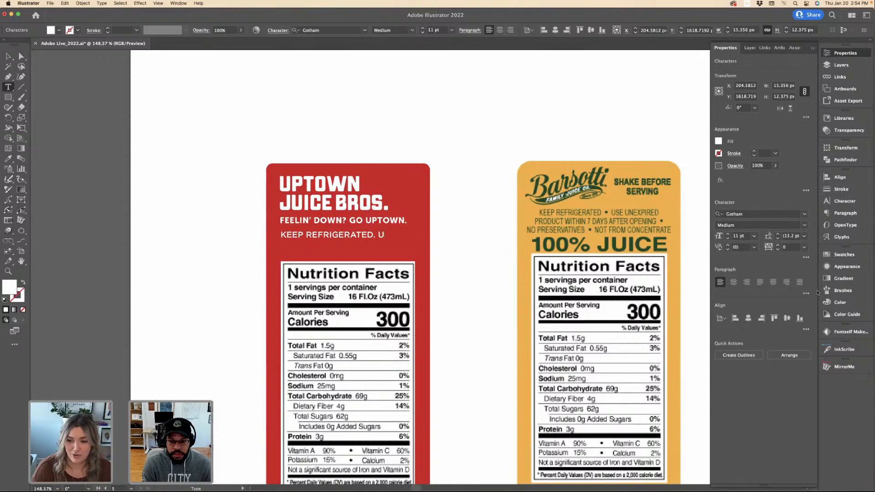
text(SE EXPIR)
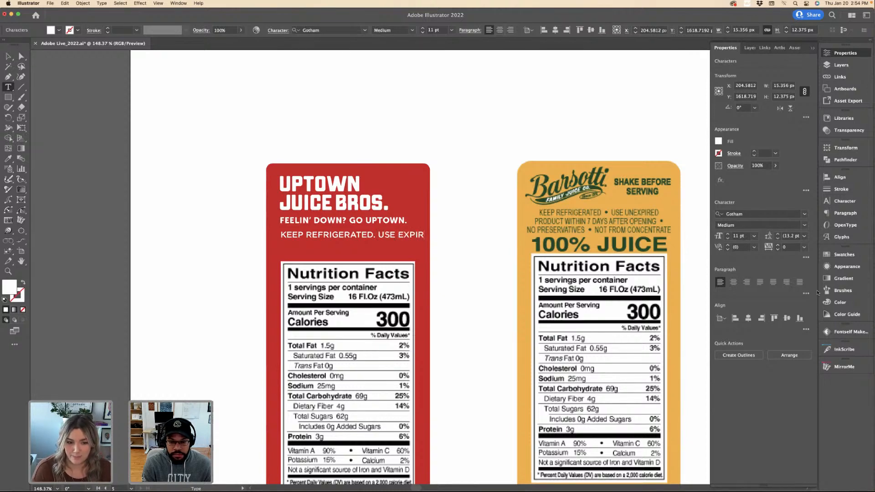
text(E PRODUCT)
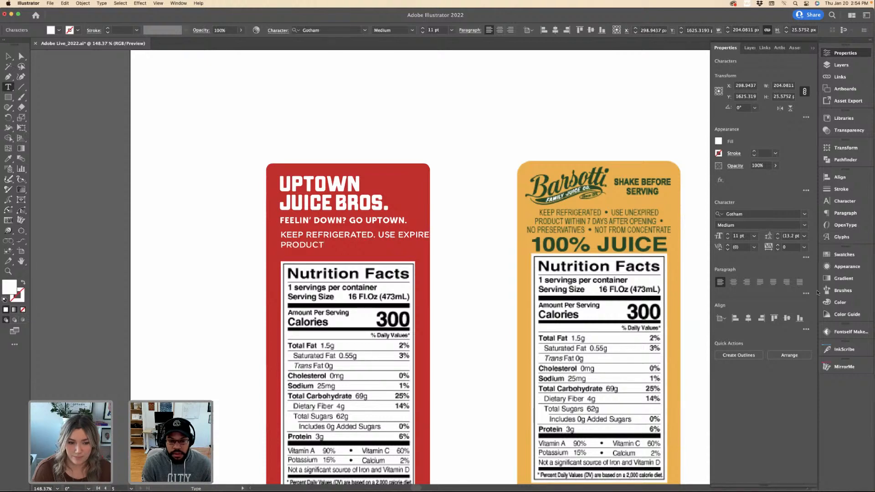
text(CT)
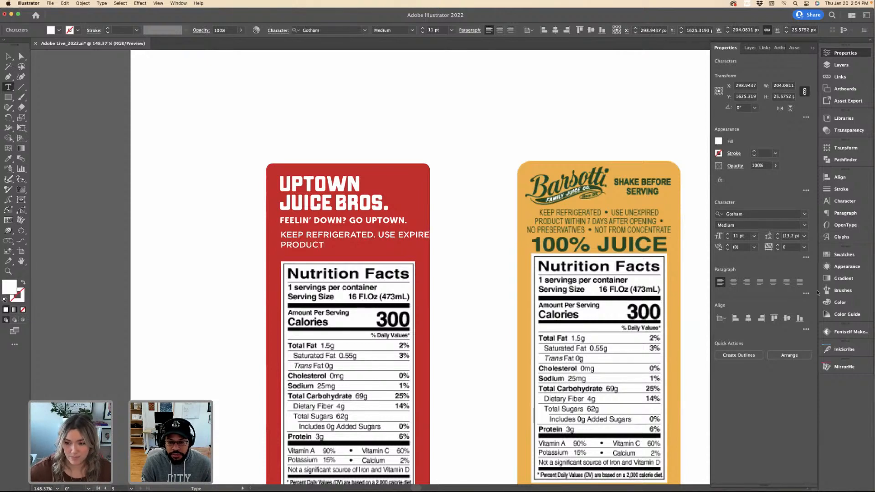
text( WITHIN)
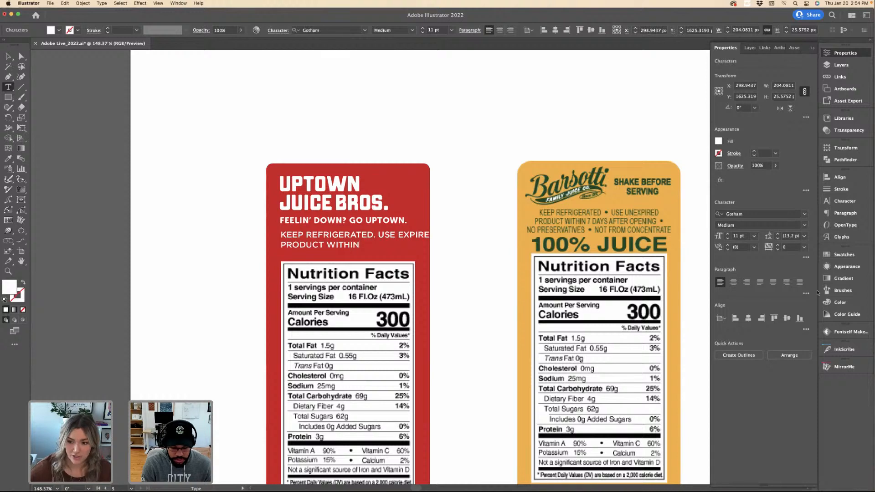
text( 7 DAYS AFTER O)
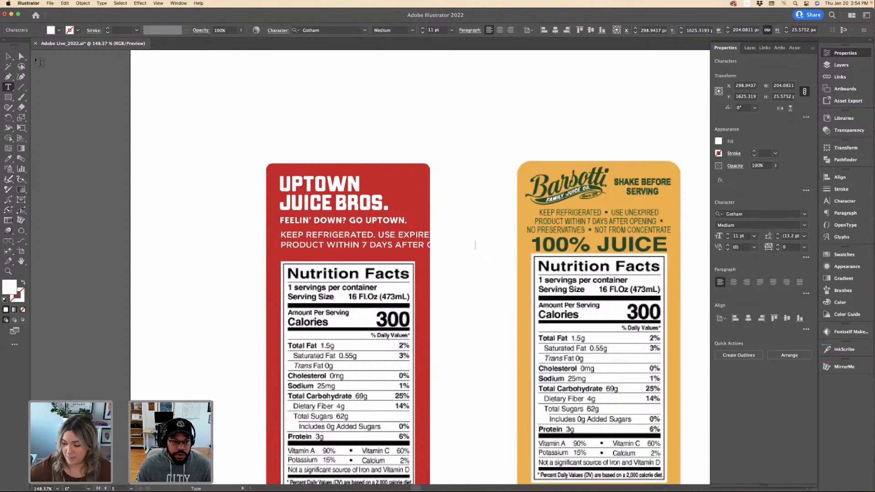
Scale the storage text to about 7.77 pt and re-break it so the second line reads "WITHIN 7 DAYS AFTER OPENINGS. 100% JUICE.".
click(8, 56)
drag(475, 239, 412, 242)
double_click(308, 239)
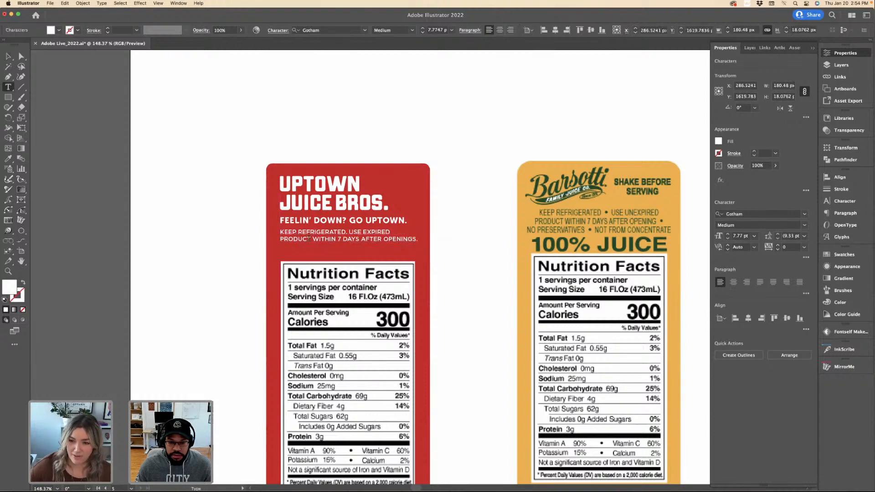
key(BackSpace)
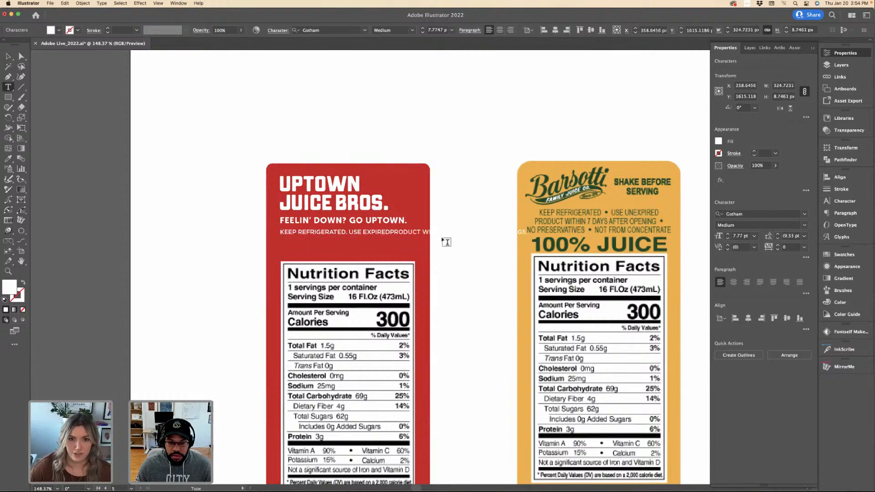
key(Return)
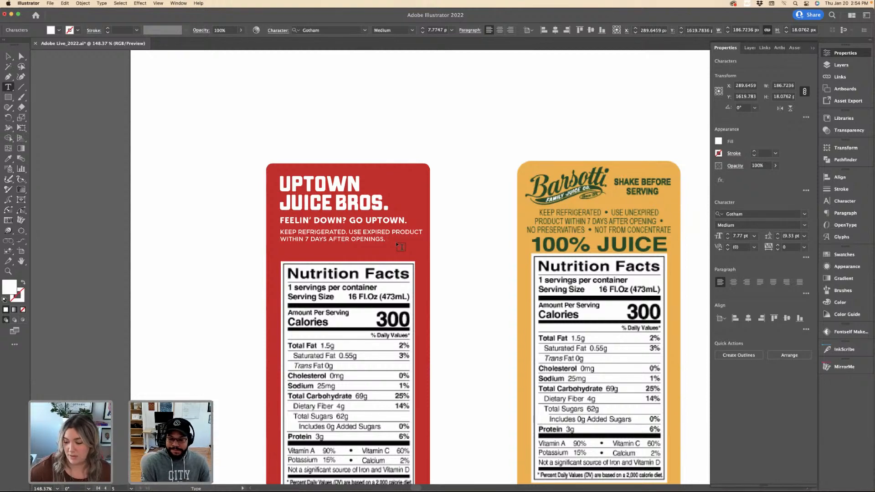
text(NO)
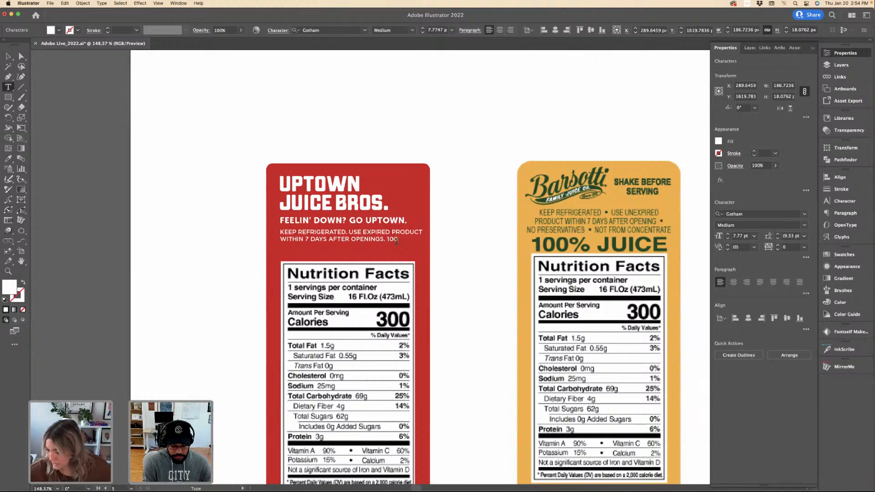
text(CE.)
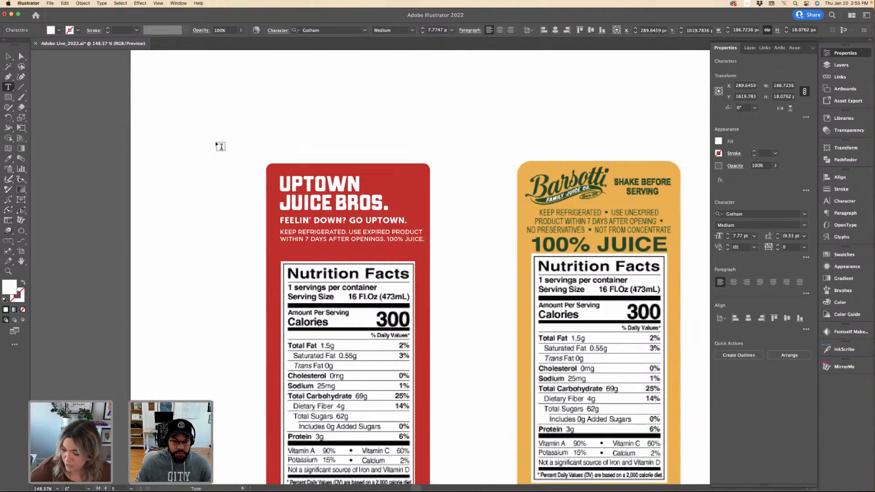
Increase the storage text's leading and scale the block down to match the width of the Nutrition Facts panel.
click(8, 56)
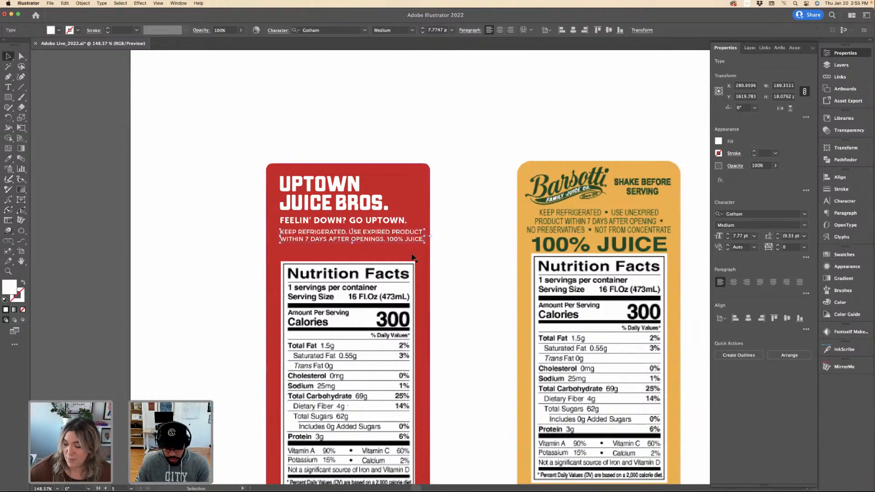
key(alt+Down)
drag(424, 238, 419, 261)
click(446, 261)
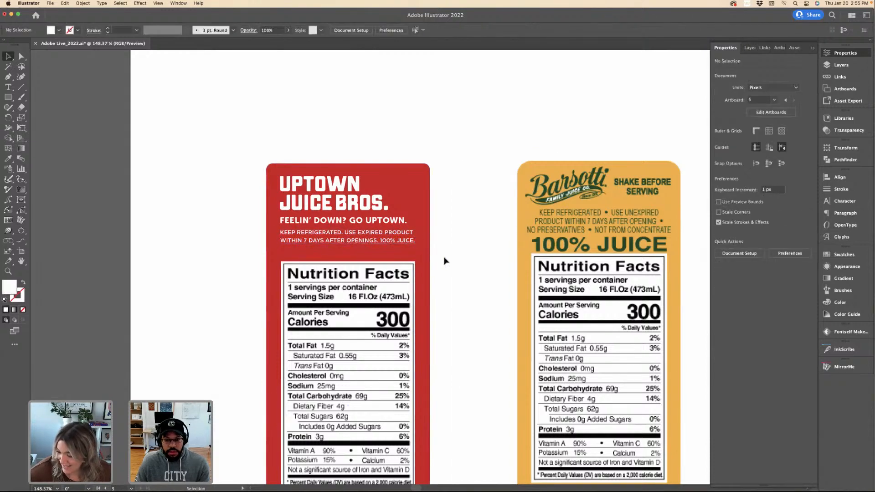
Select the Barsotti reference label image beside the red back label.
key(super+minus)
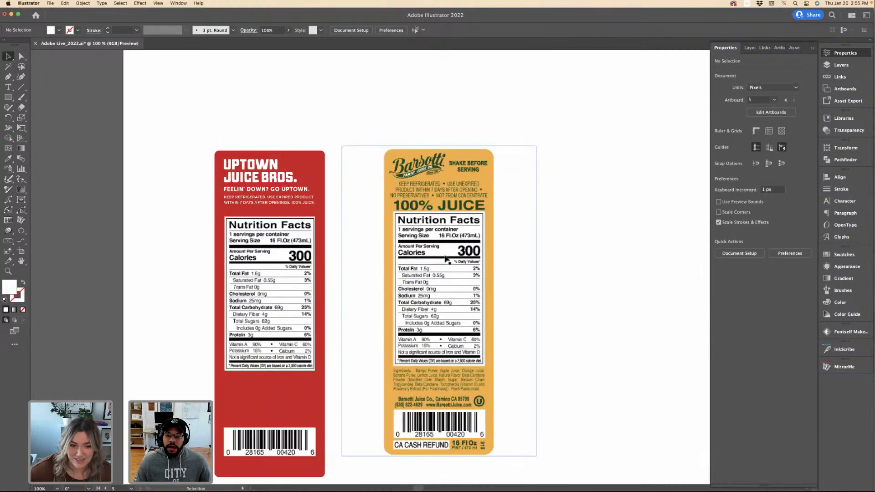
scroll(446, 259, right, 3)
scroll(530, 196, down, 1)
click(410, 211)
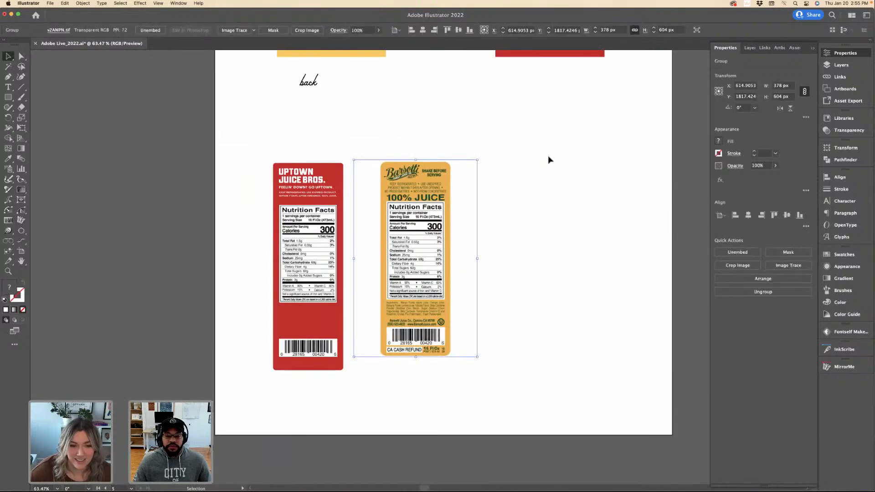
scroll(547, 170, down, 2)
scroll(547, 169, up, 2)
scroll(456, 182, right, 3)
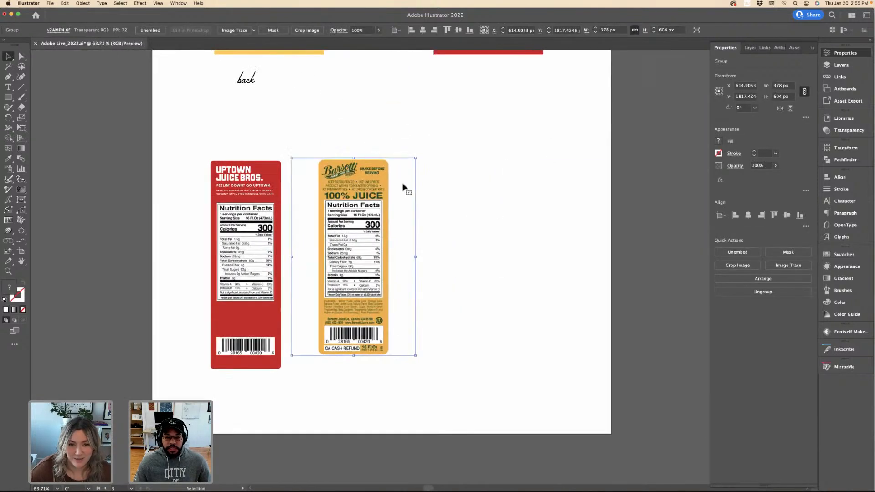
Duplicate the Barsotti reference label image to the right of the original and select the copy.
drag(303, 185, 419, 161)
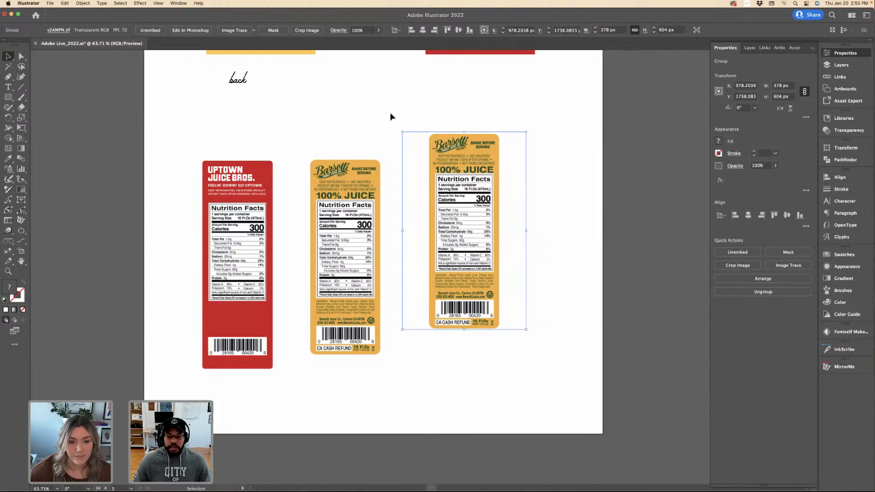
key(super+1)
click(381, 98)
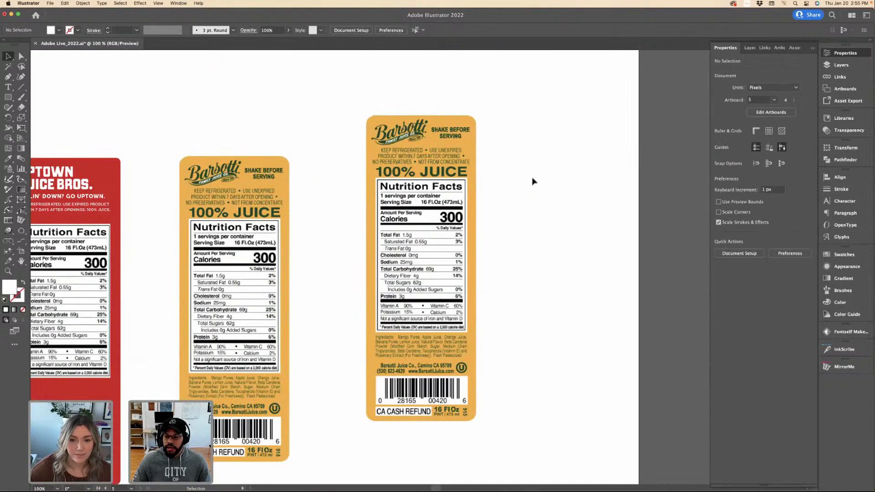
click(475, 189)
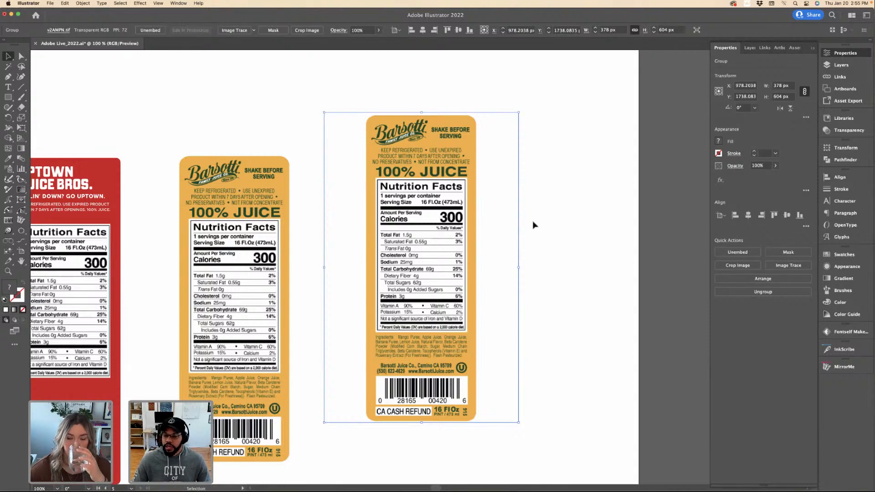
Crop the copied Barsotti label image down to its Nutrition Facts panel.
click(740, 265)
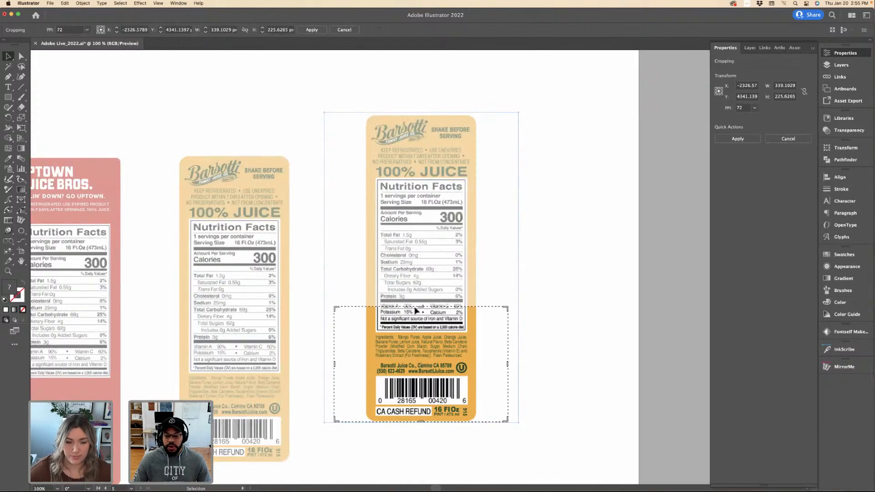
drag(462, 327, 465, 206)
drag(340, 294, 377, 333)
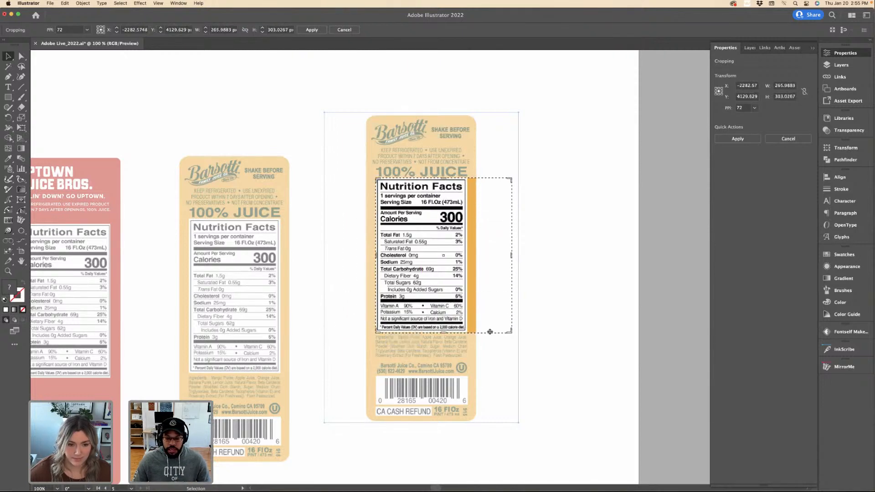
drag(514, 264, 467, 266)
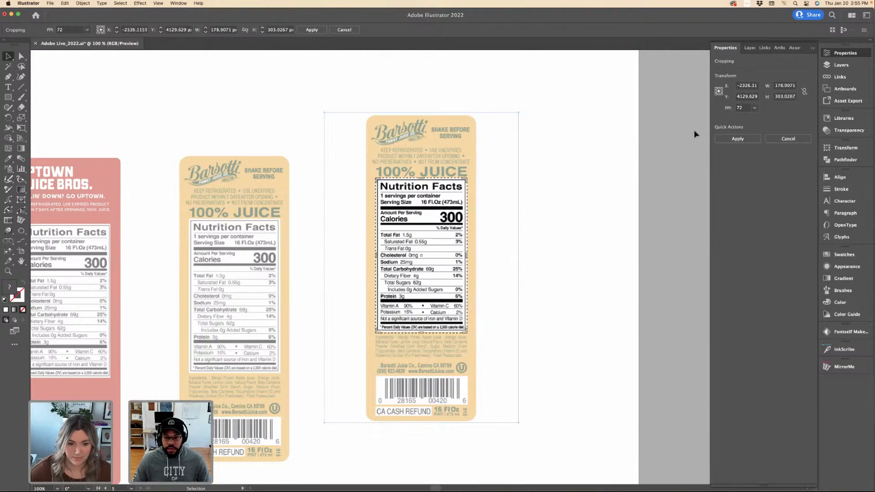
click(720, 136)
Delete the cropped Nutrition Facts image from the artboard.
key(super+minus)
key(super+minus)
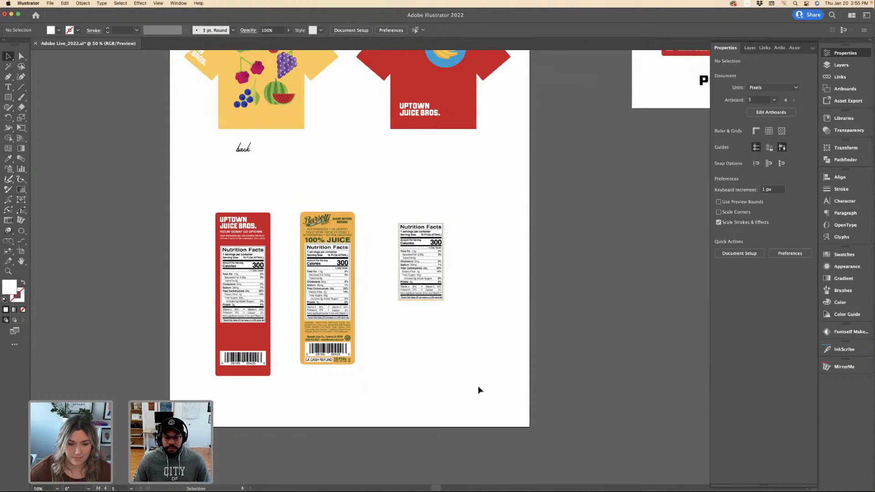
click(423, 290)
key(Delete)
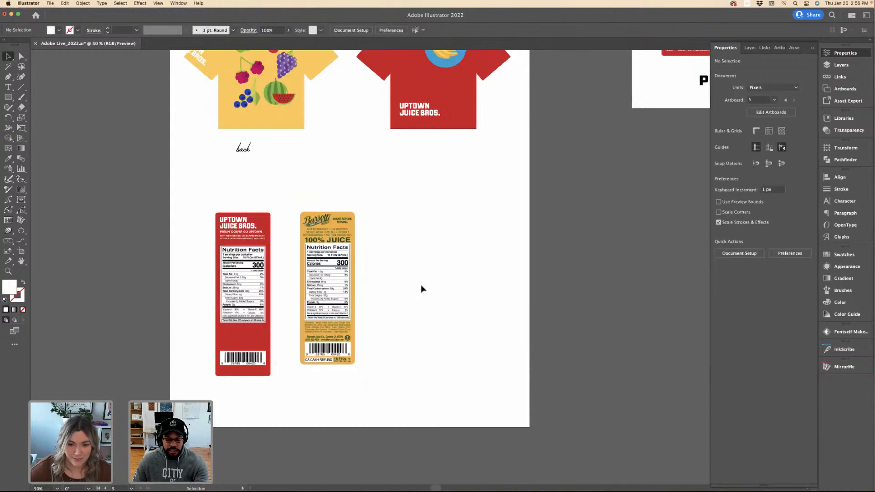
Add a third line reading "WITHIN 7 DAYS AFTER OPENINGS. 100% JUICE." to the storage text beneath the red label's tagline.
scroll(396, 294, left, 3)
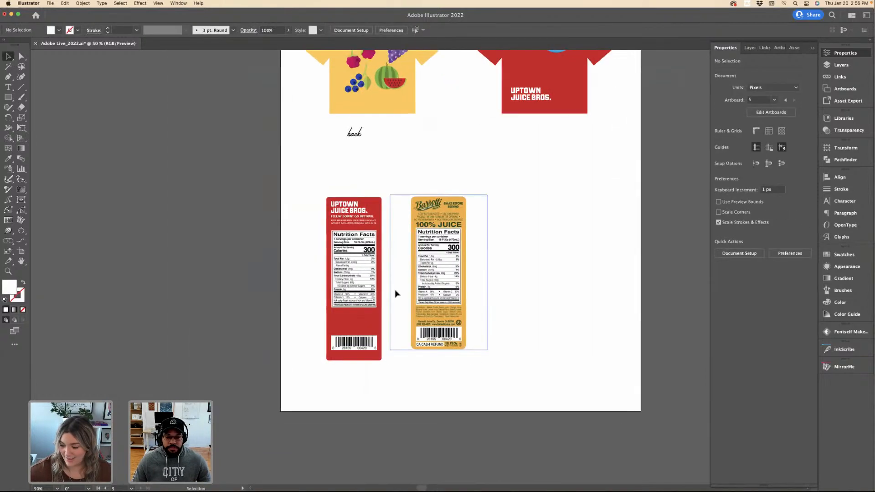
scroll(388, 293, up, 5)
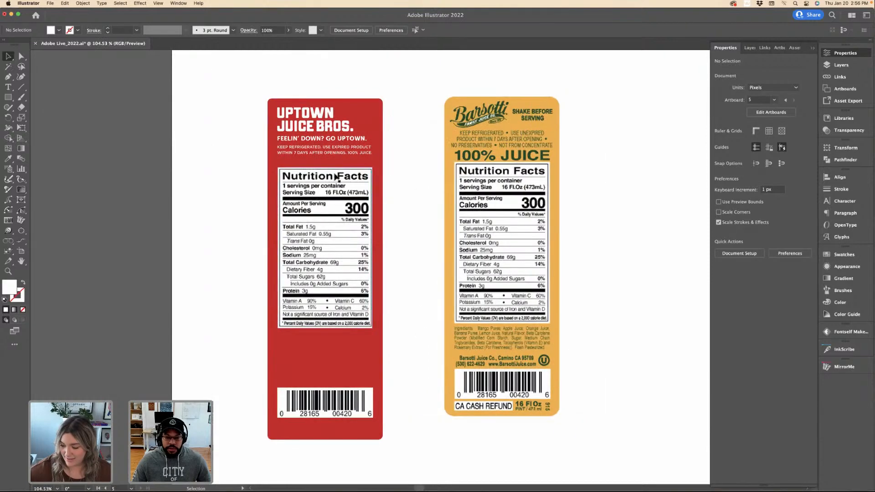
click(327, 153)
key(super+plus)
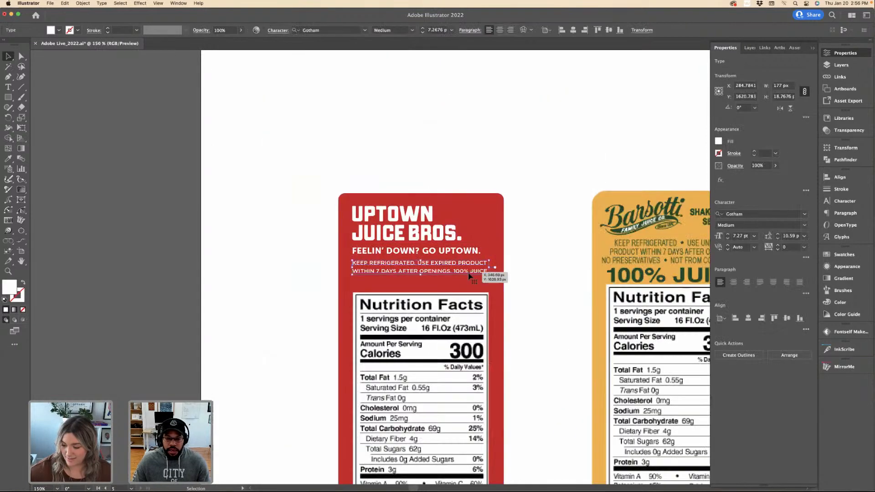
double_click(486, 271)
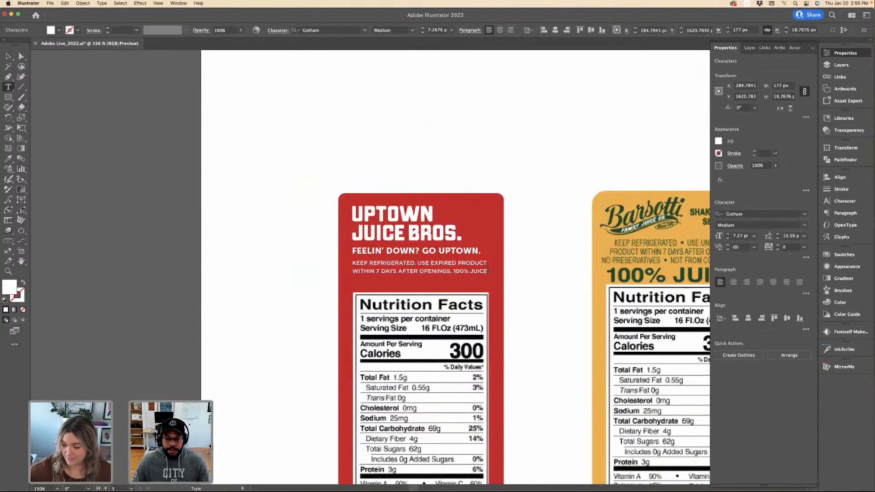
triple_click(487, 271)
key(Right)
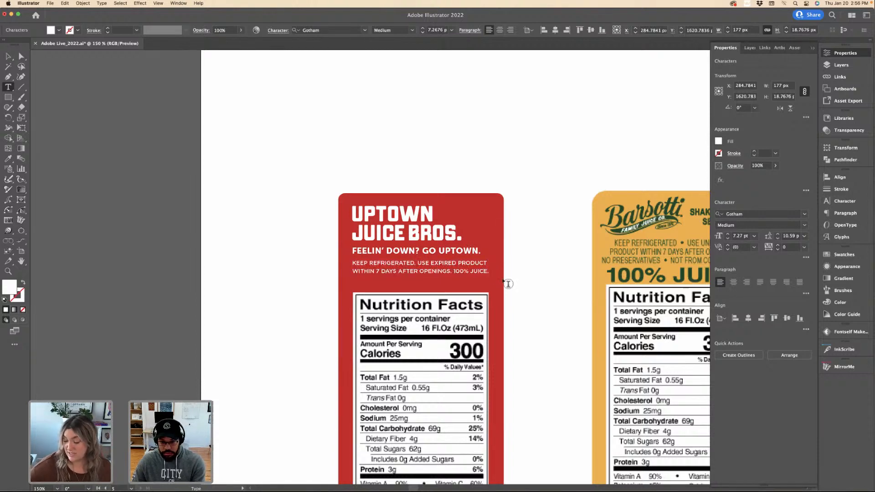
text(WITHIN 7 DAYS AFTER OPENINGS. 100% JUICE.)
key(Escape)
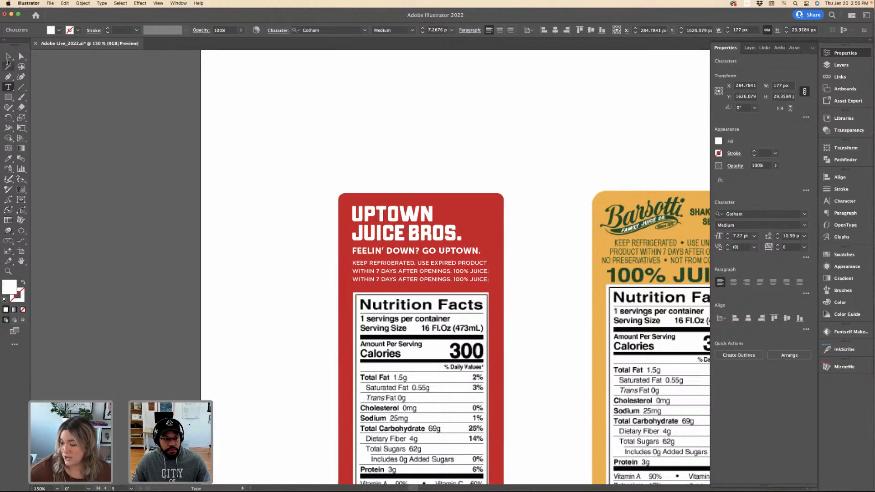
Duplicate the three-line storage text into the space between the red label's Nutrition Facts panel and barcode.
key(super+minus)
scroll(287, 240, down, 4)
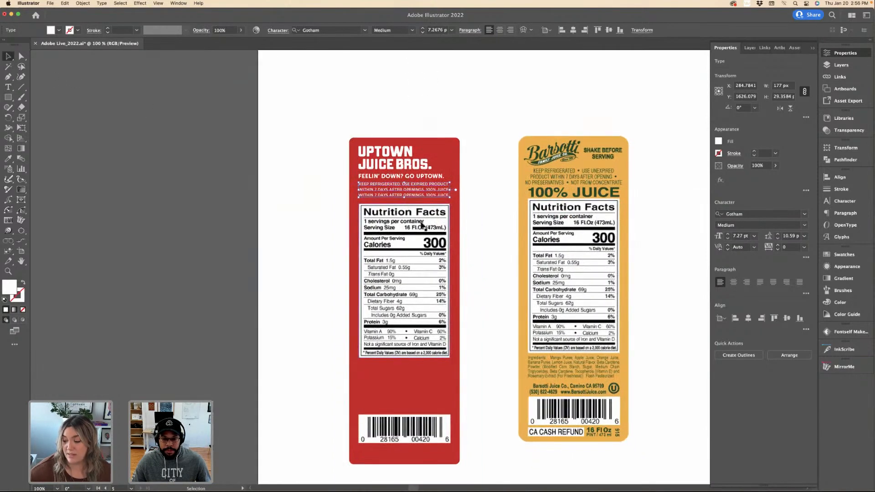
drag(417, 182, 417, 218)
drag(424, 301, 426, 361)
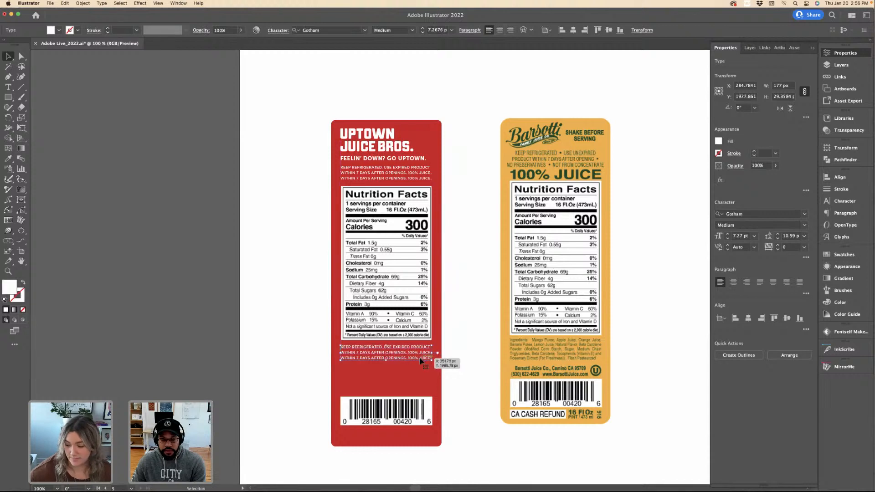
click(415, 411)
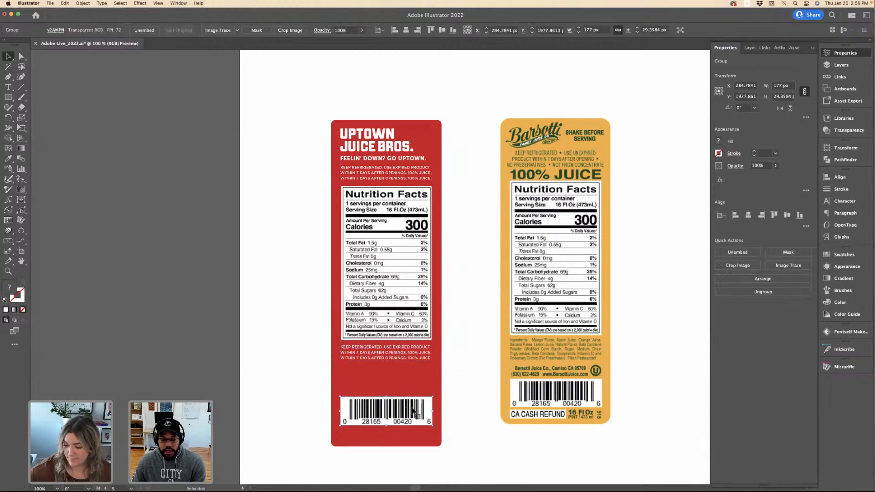
Fill the copied text block above the barcode by repeating "WITHIN 7 DAYS AFTER OPENINGS. 100% JUICE." on seven lines under the first line.
double_click(405, 361)
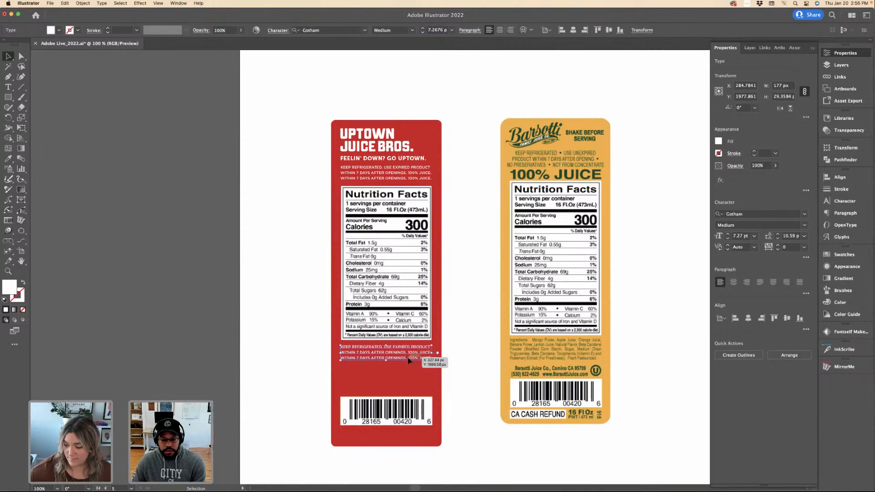
triple_click(408, 358)
key(super+equal)
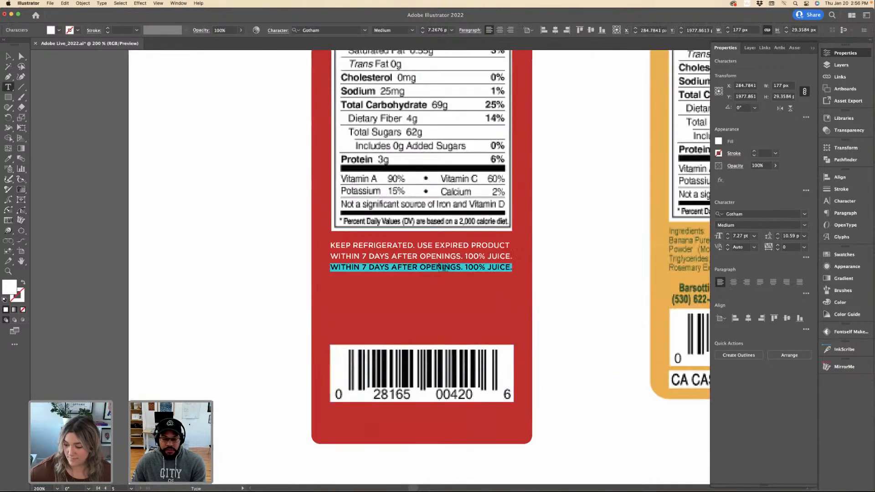
key(BackSpace)
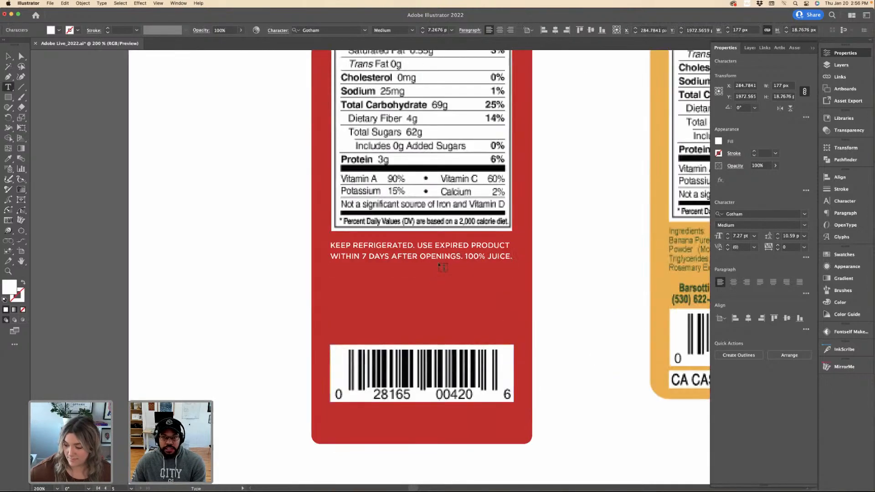
triple_click(438, 257)
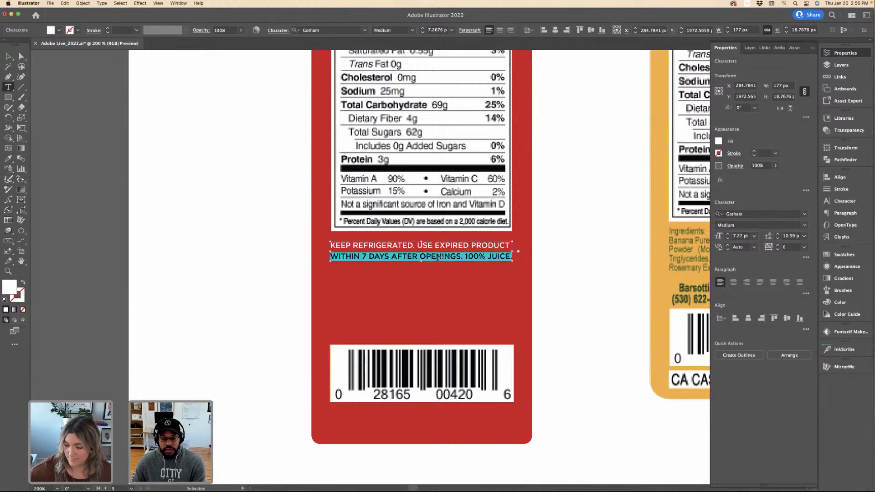
click(438, 257)
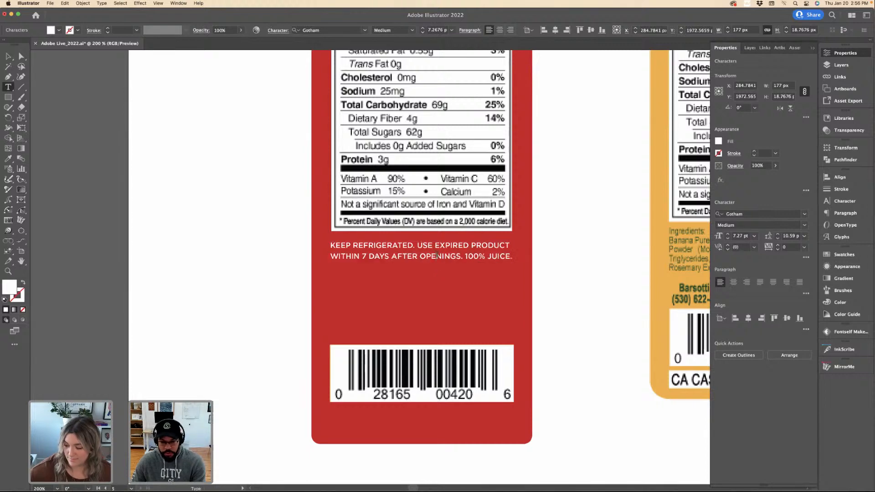
key(Return)
key(BackSpace)
key(ctrl+v)
key(ctrl+v)
key(ctrl+v)
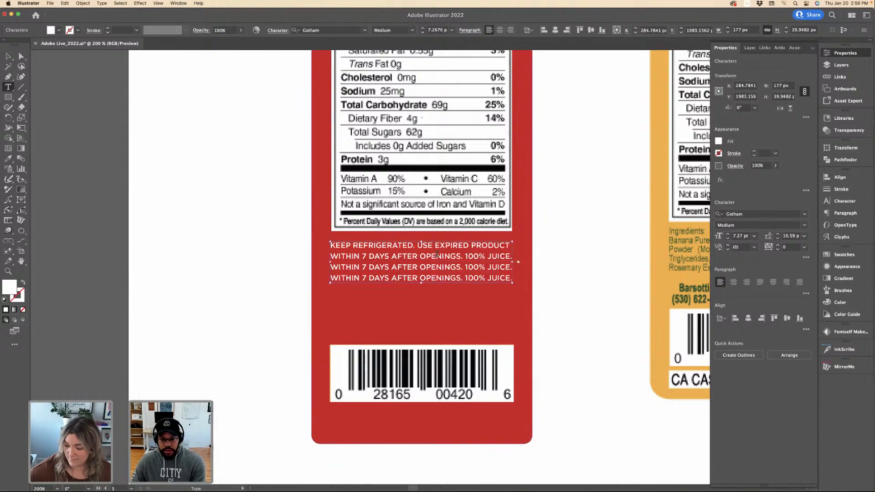
key(ctrl+v)
key(ctrl+v)
key(ctrl+v)
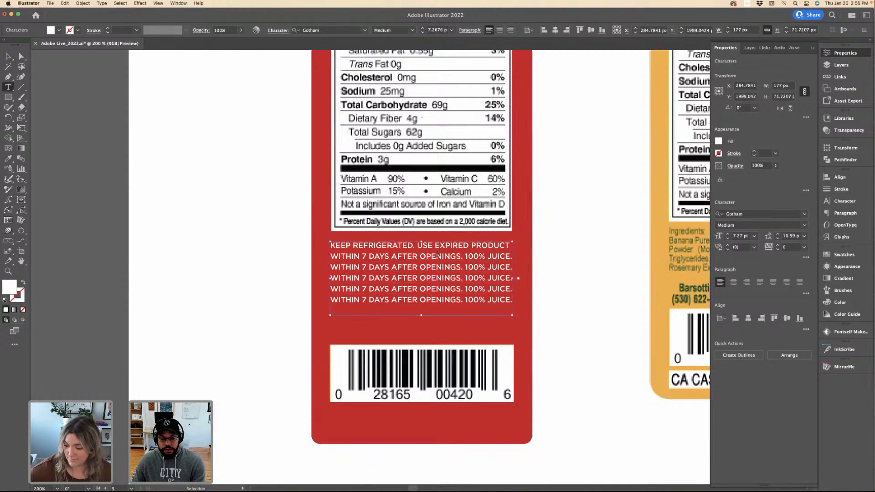
key(Escape)
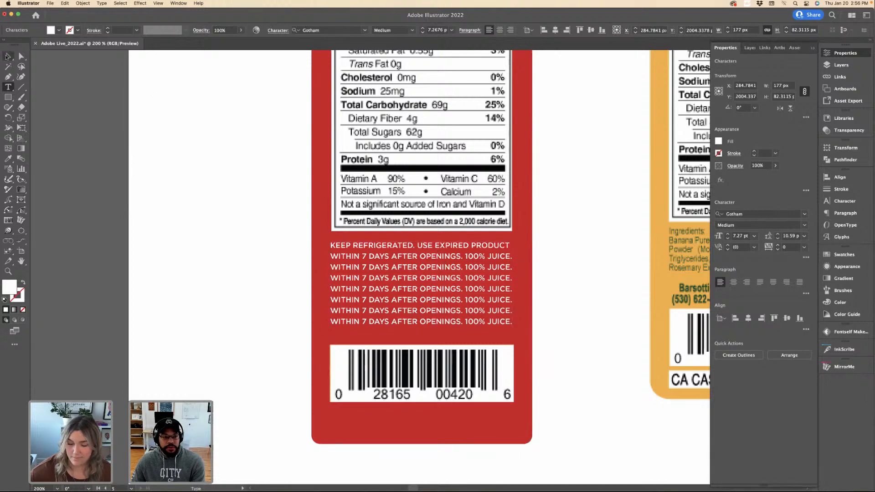
click(252, 141)
Compare the red back label's layout and lower text block with the Barsotti reference label.
key(ctrl+minus)
key(ctrl+minus)
key(ctrl+minus)
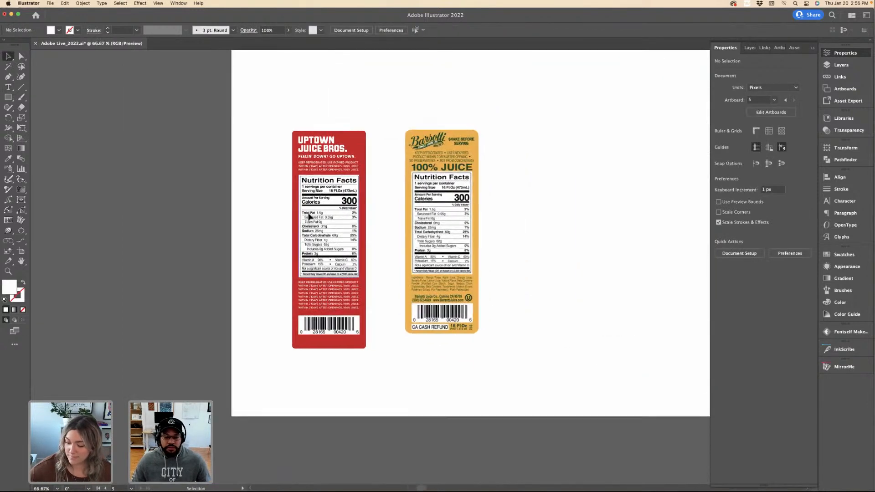
scroll(343, 335, up, 3)
scroll(367, 342, up, 2)
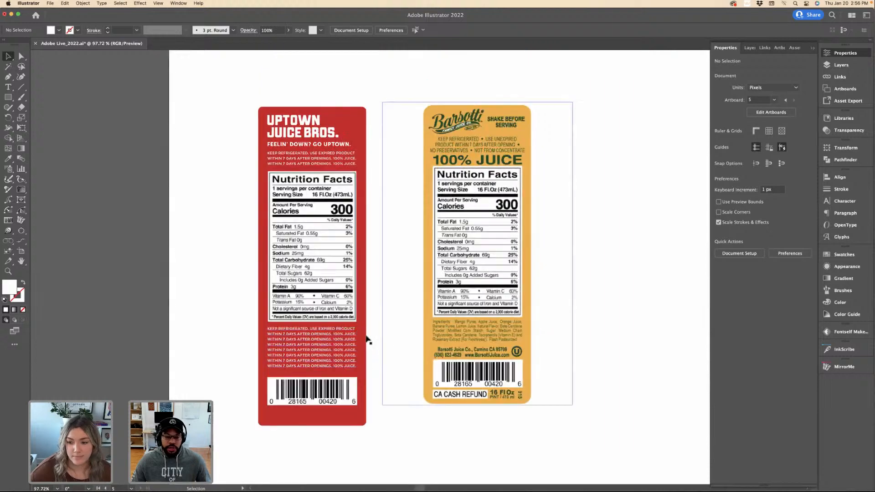
click(352, 323)
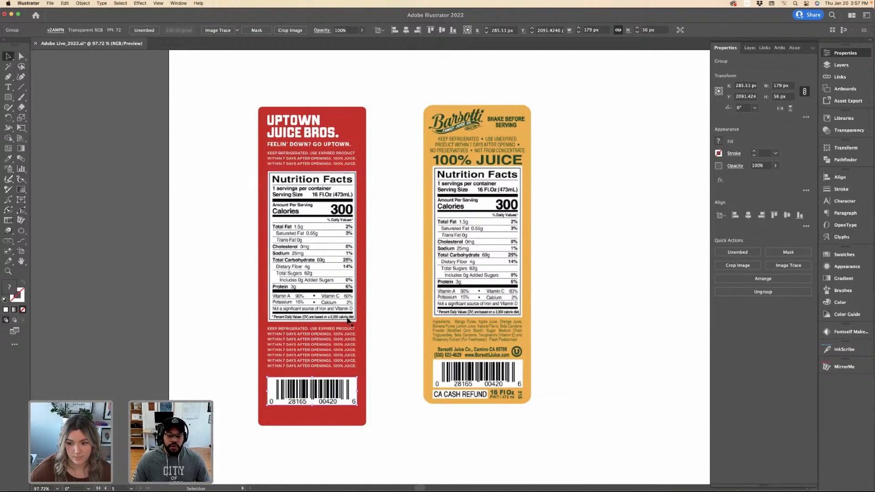
scroll(371, 333, down, 1)
drag(375, 327, 346, 341)
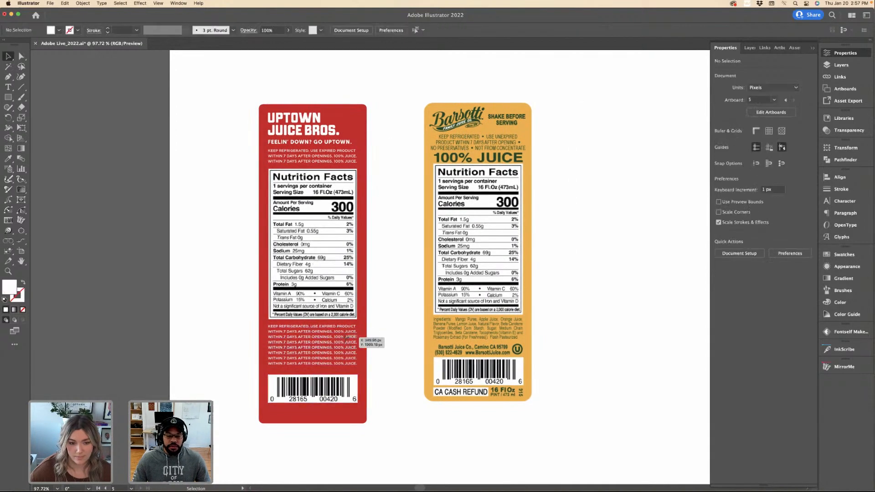
triple_click(347, 340)
key(super+equal)
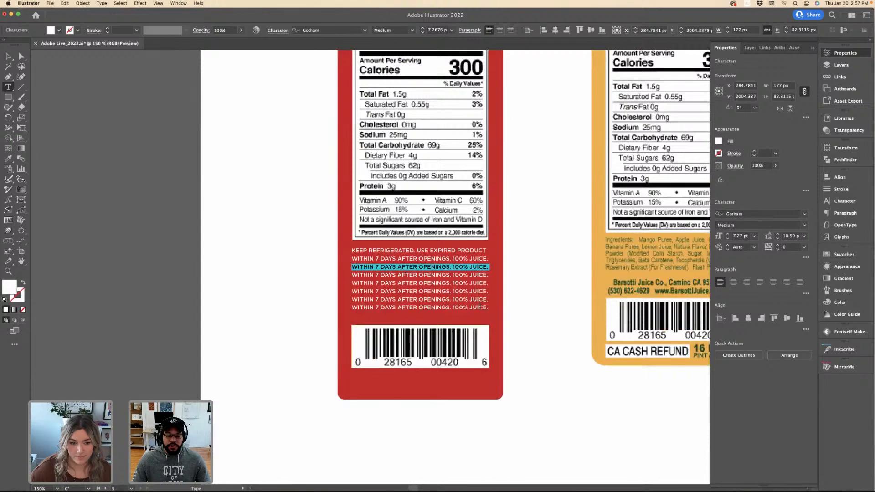
scroll(482, 309, right, 2)
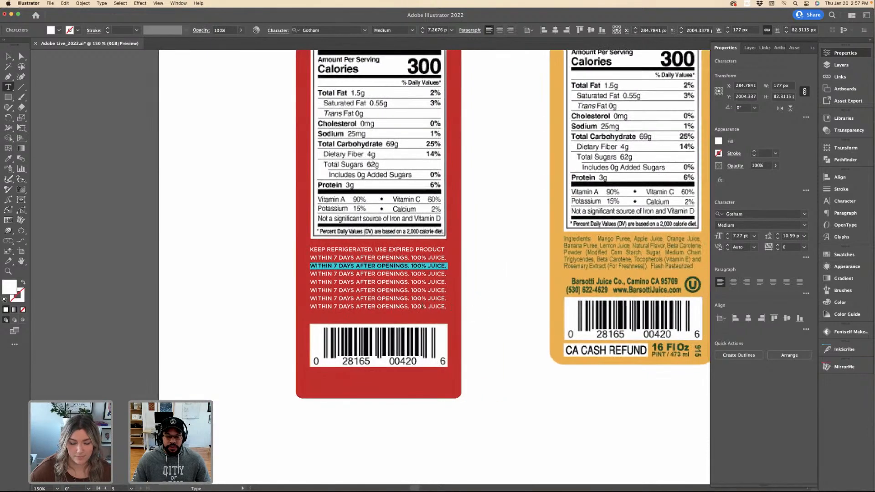
key(Escape)
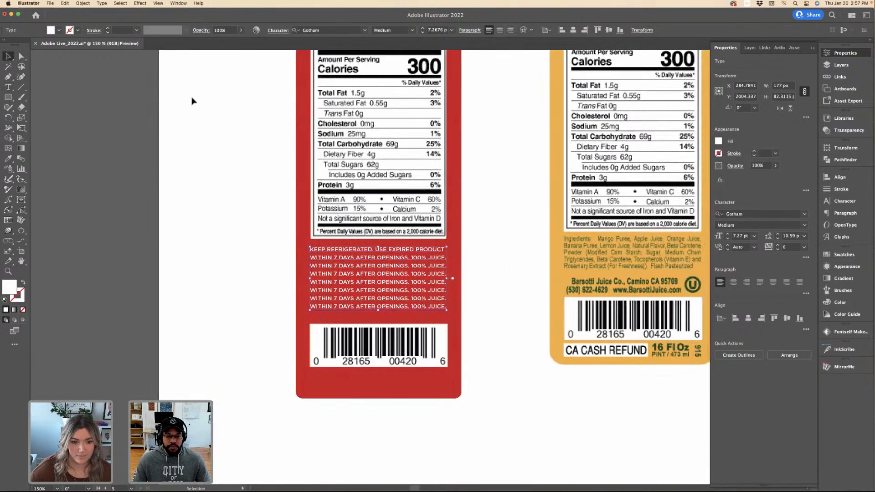
key(super+minus)
key(super+minus)
click(407, 189)
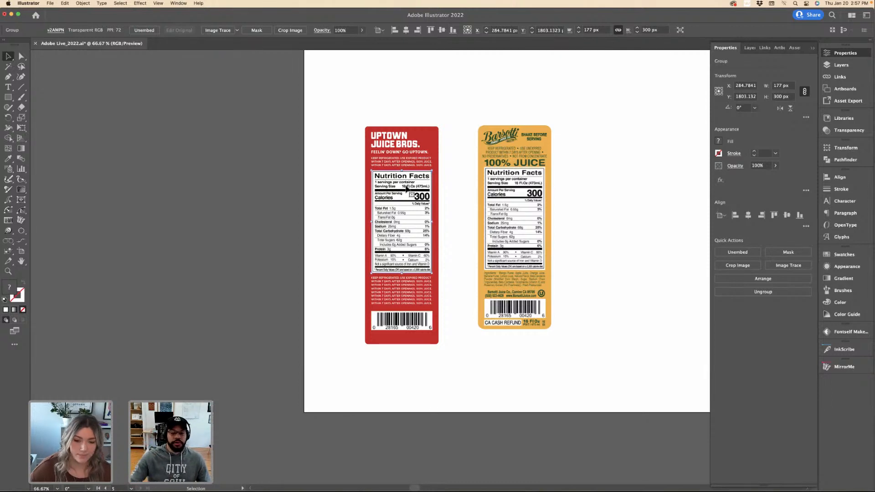
click(426, 111)
Move the Barsotti reference label off the artboard into the empty canvas beside it.
scroll(425, 112, down, 3)
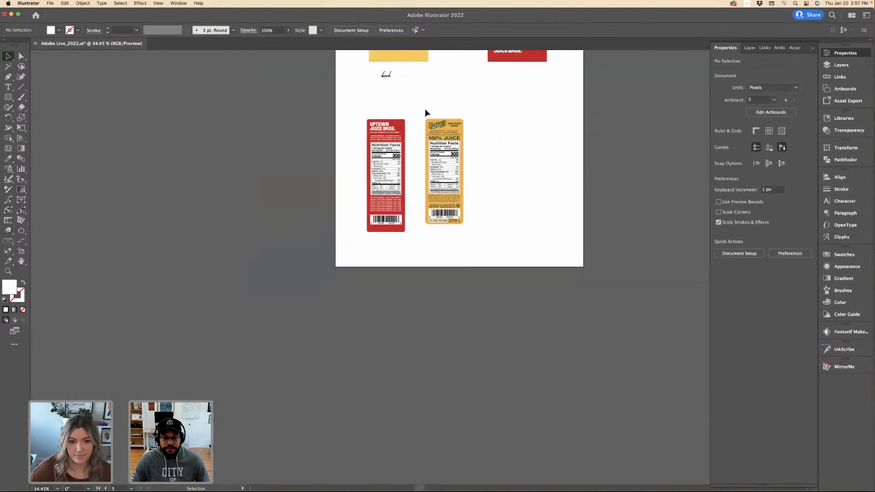
scroll(451, 182, up, 3)
click(464, 208)
scroll(498, 289, down, 3)
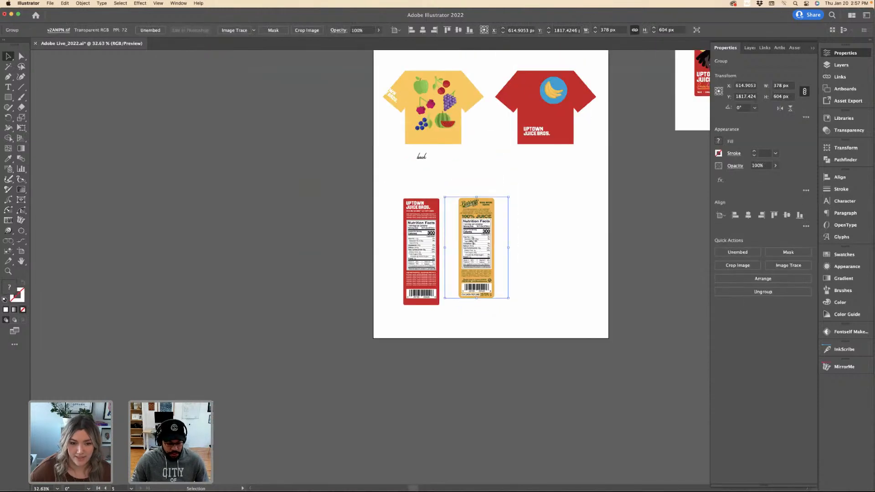
drag(474, 242, 296, 236)
Duplicate the red back label three times to form an evenly spaced row of four.
click(424, 244)
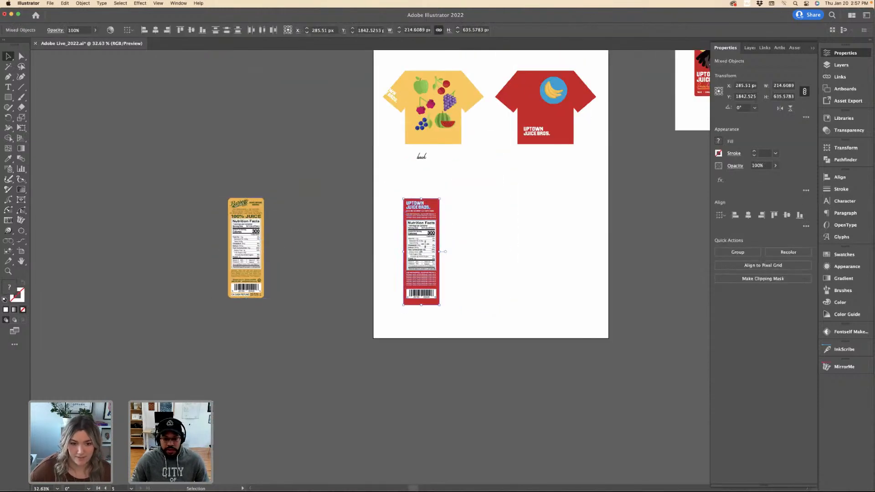
drag(424, 244, 561, 225)
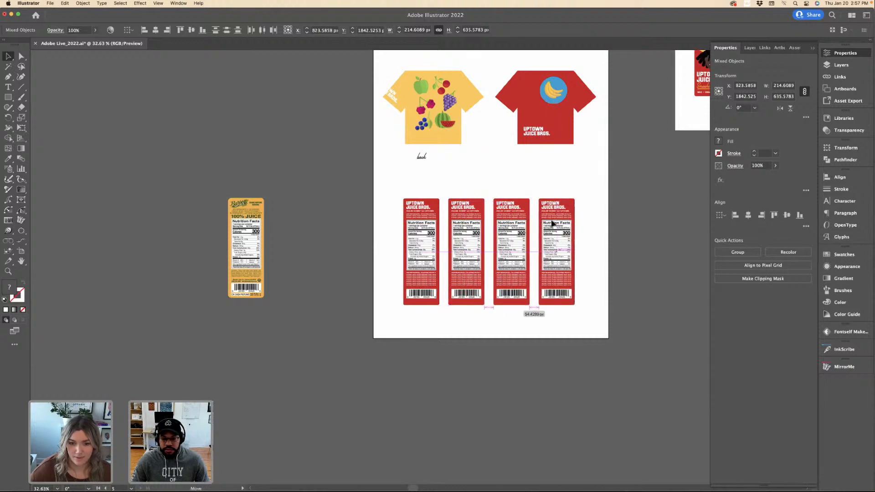
click(602, 220)
Recolor the second back label's background green, sampling the color from the green apple front label.
scroll(565, 209, right, 5)
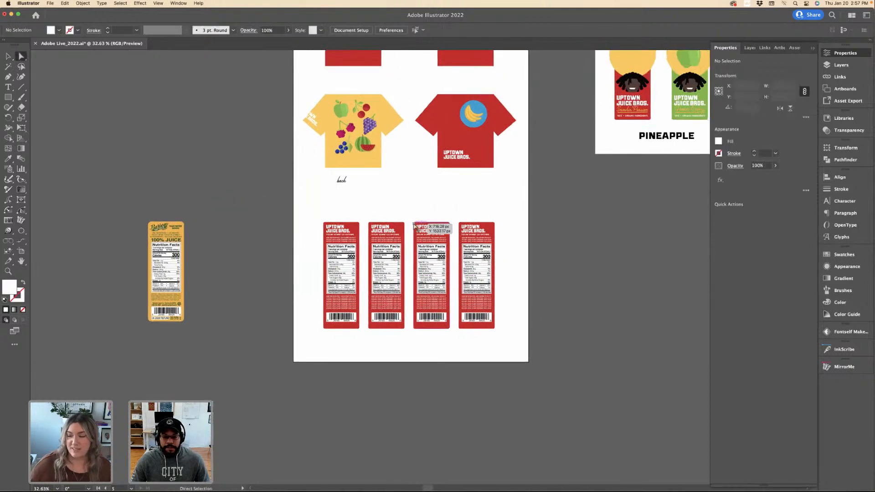
scroll(413, 222, up, 1)
click(396, 225)
key(i)
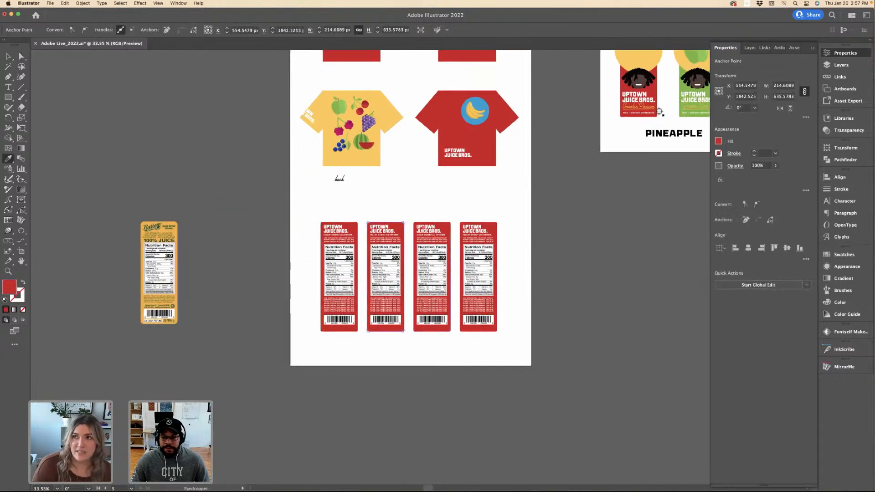
click(679, 88)
Recolor the third back label's background dark blue, sampling the color from the blueberry front label.
key(a)
click(452, 225)
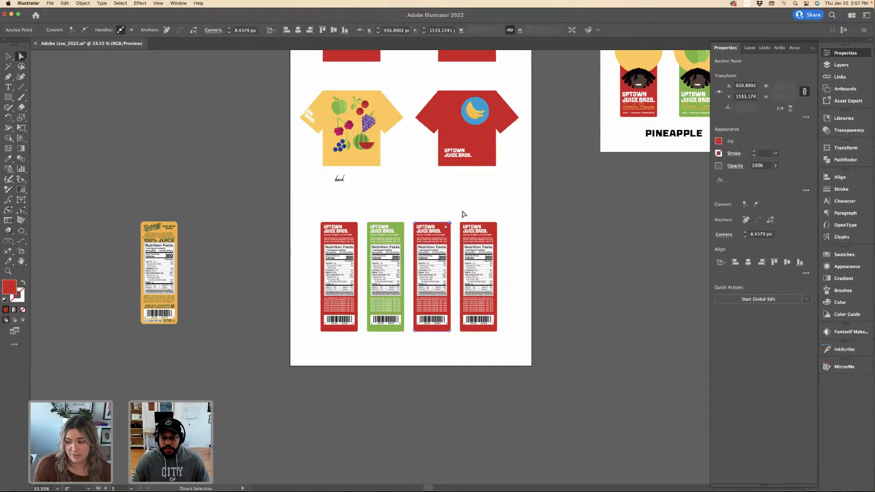
scroll(463, 215, down, 1)
scroll(463, 215, right, 5)
key(i)
click(563, 120)
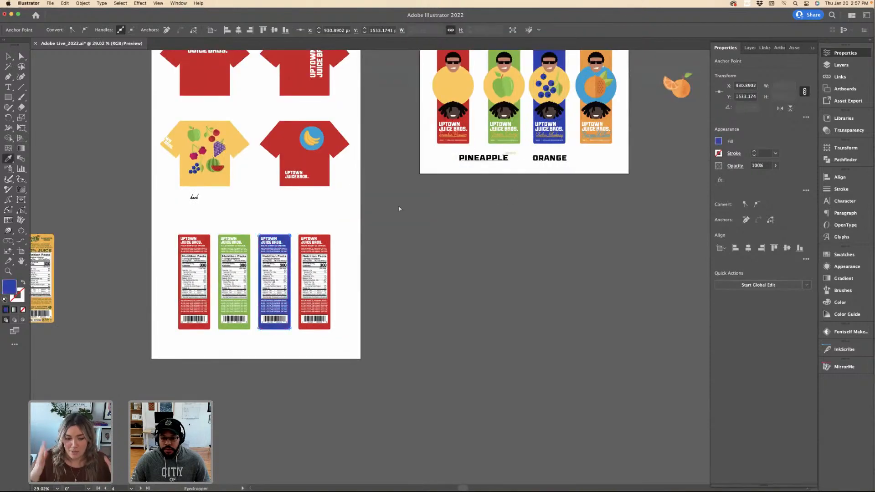
Recolor the fourth back label's background orange, sampling the color from the orange front label.
key(a)
click(331, 235)
key(i)
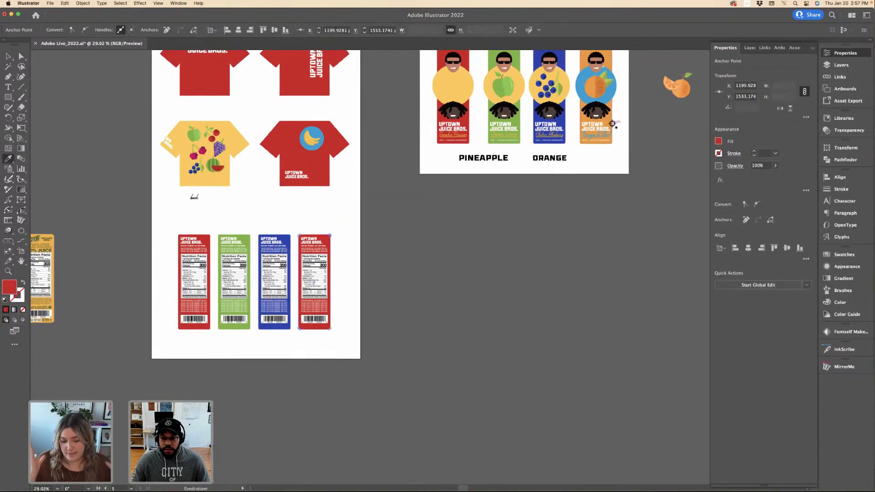
click(612, 123)
key(v)
click(362, 214)
Move all four T-shirt designs off the artboard into the empty canvas beside it.
scroll(355, 216, down, 2)
scroll(360, 218, up, 2)
scroll(360, 217, left, 2)
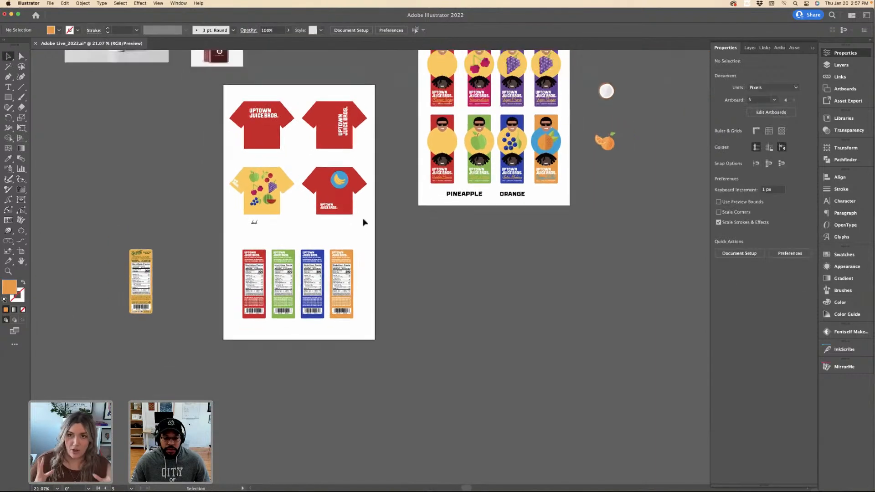
drag(307, 124, 126, 124)
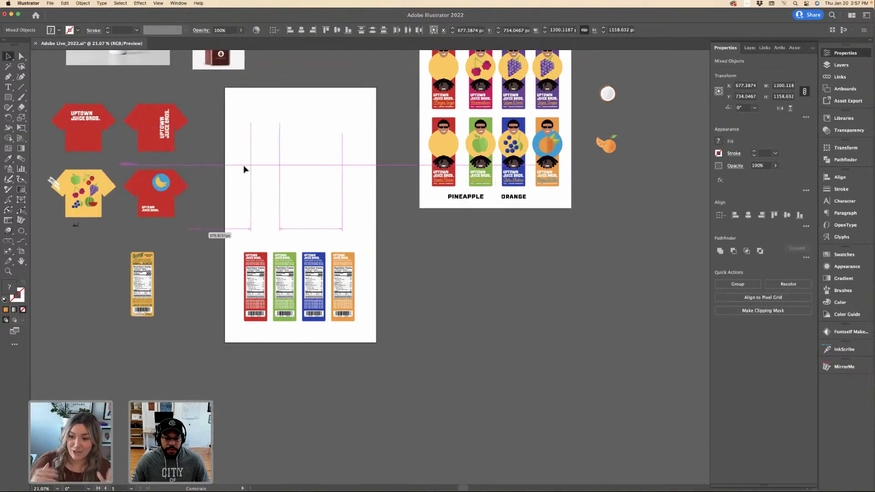
Duplicate the row of four back labels directly above the original row.
click(254, 228)
drag(354, 322, 349, 229)
click(367, 234)
Recolor the first back label in the upper row magenta, sampling the color from the magenta front label.
scroll(276, 180, up, 3)
key(a)
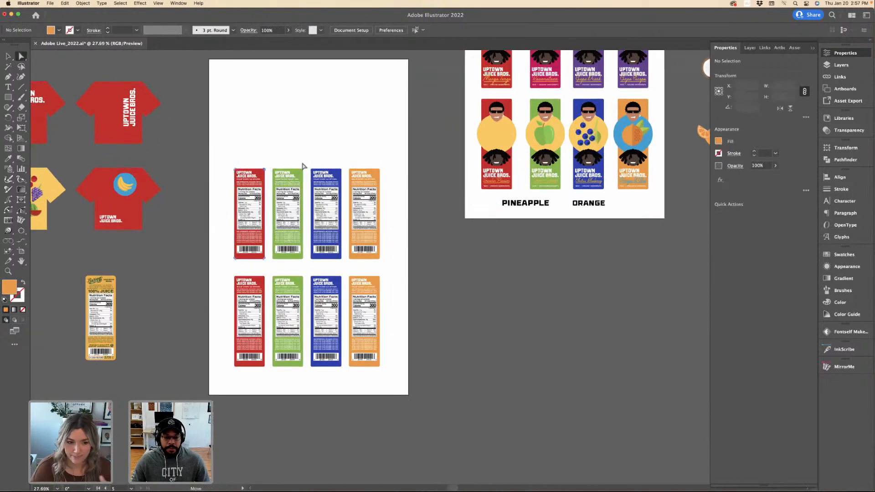
click(268, 169)
key(i)
scroll(509, 140, up, 3)
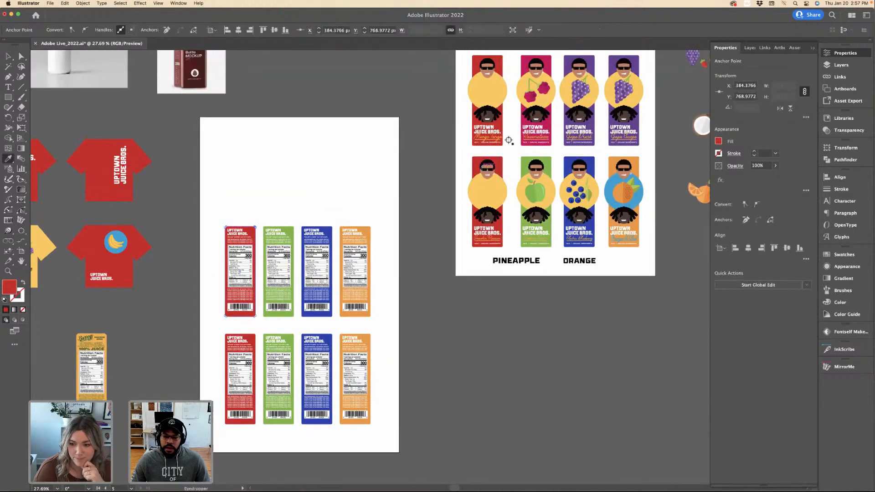
click(520, 118)
Recolor the upper row's second back label purple and third light blue, sampling both colors from the matching front labels.
super+click(293, 228)
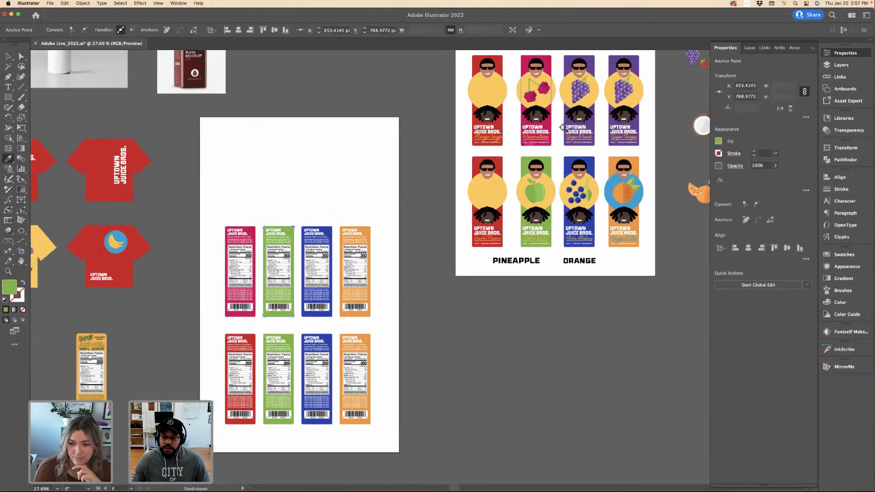
click(593, 129)
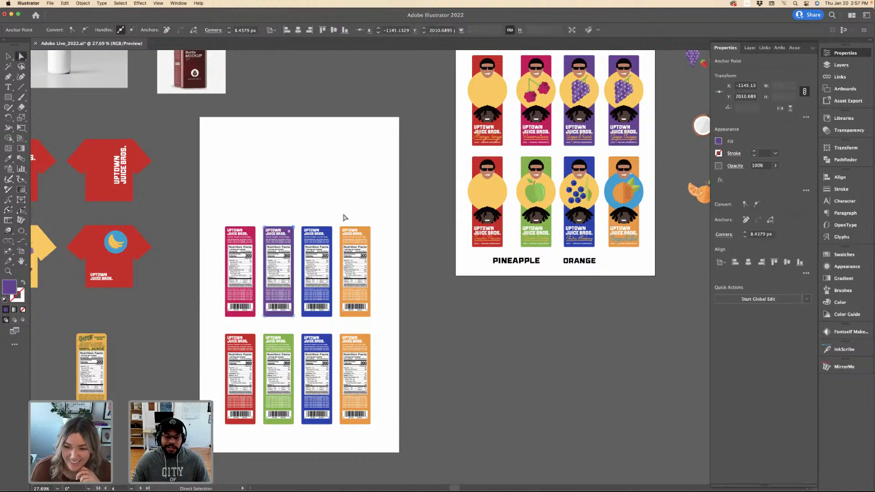
super+click(333, 228)
scroll(335, 230, up, 5)
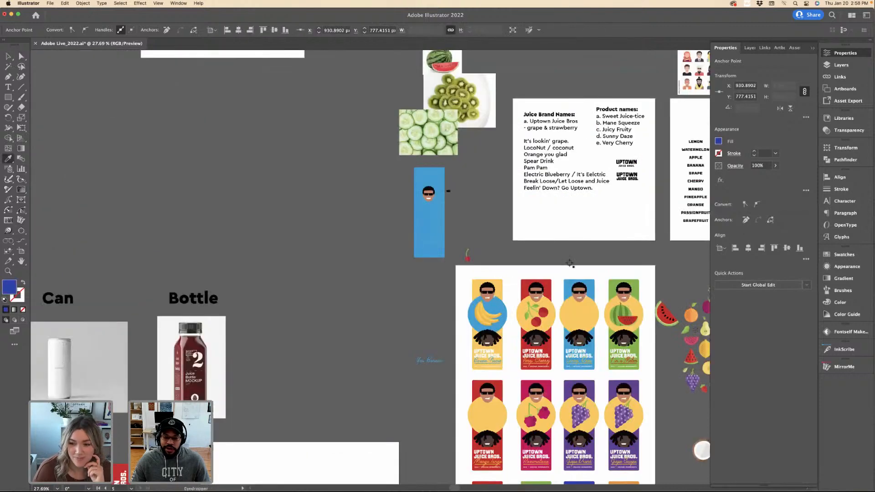
scroll(483, 310, down, 10)
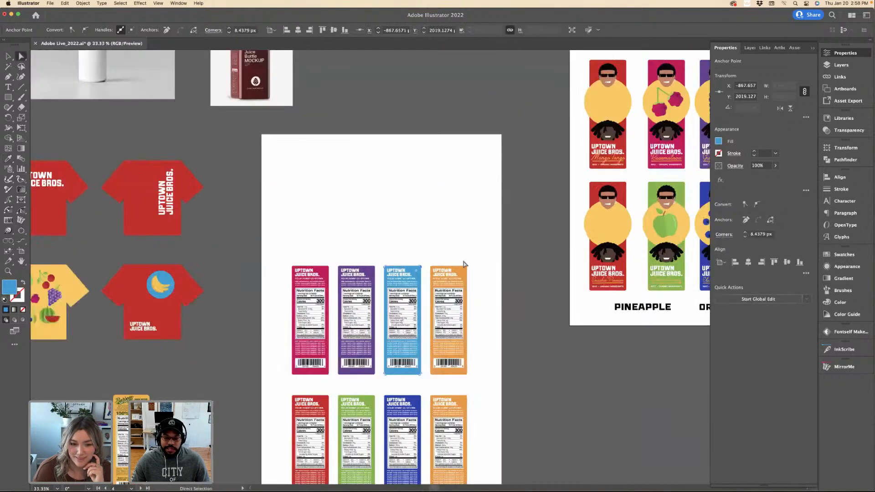
scroll(456, 262, up, 3)
Recolor the fourth back label in the upper row yellow, sampling the color from the banana front label.
key(a)
click(466, 269)
scroll(501, 224, down, 4)
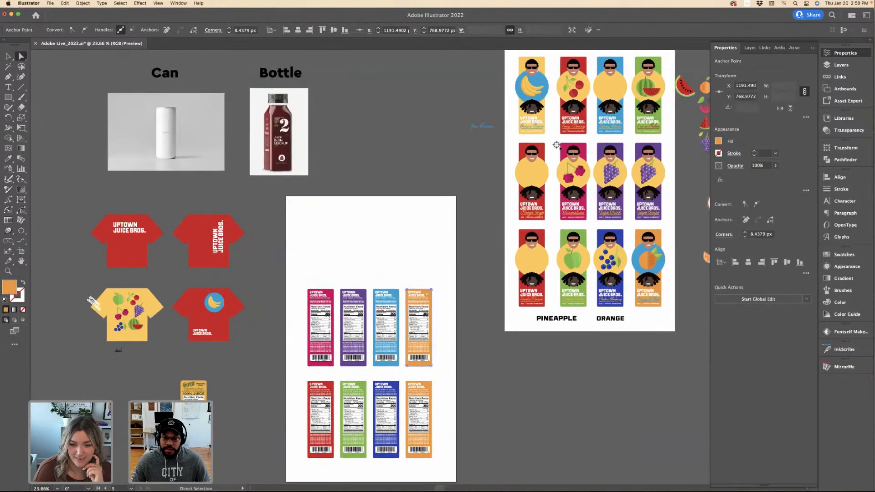
key(i)
click(540, 120)
key(v)
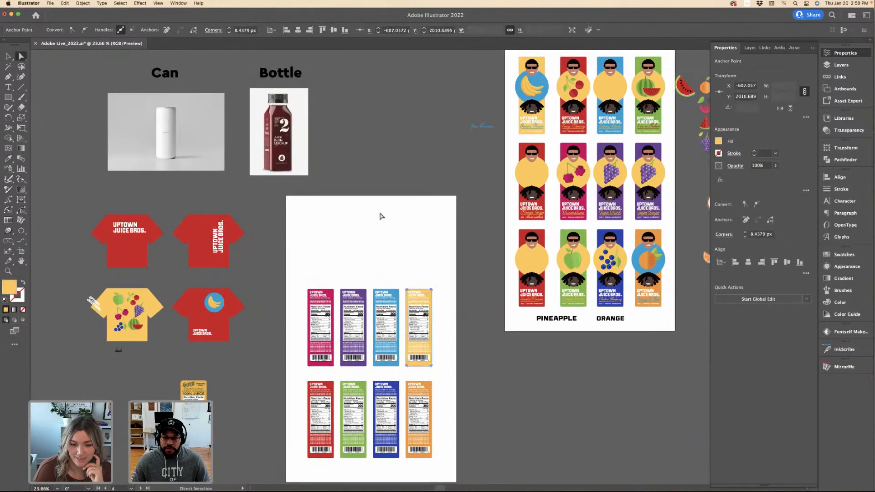
click(350, 281)
Move both rows of back labels together up to the upper part of the artboard.
scroll(347, 283, down, 2)
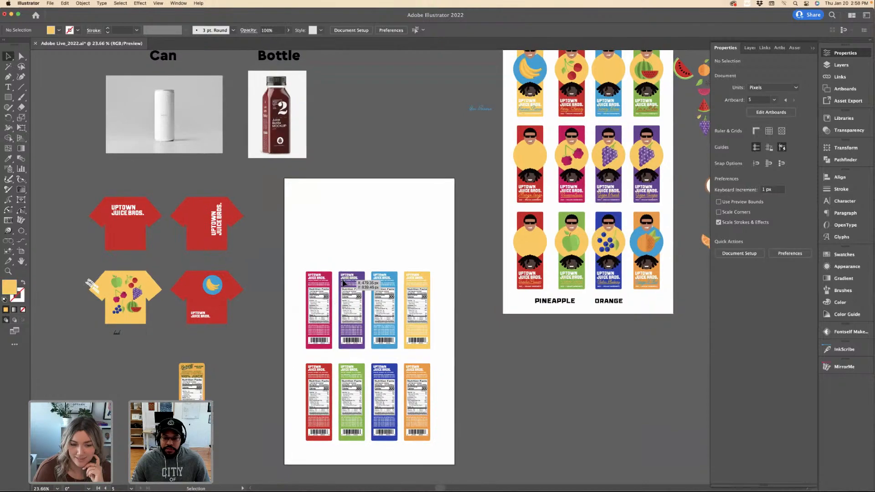
scroll(344, 284, up, 3)
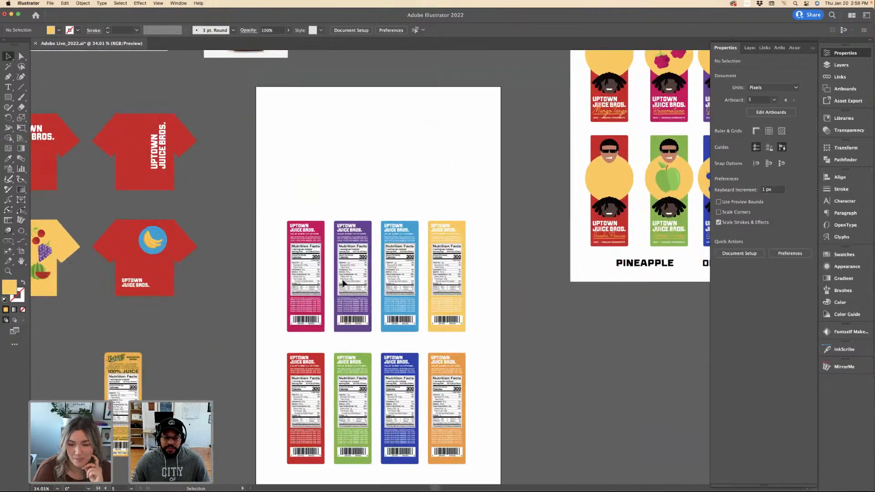
scroll(344, 283, down, 2)
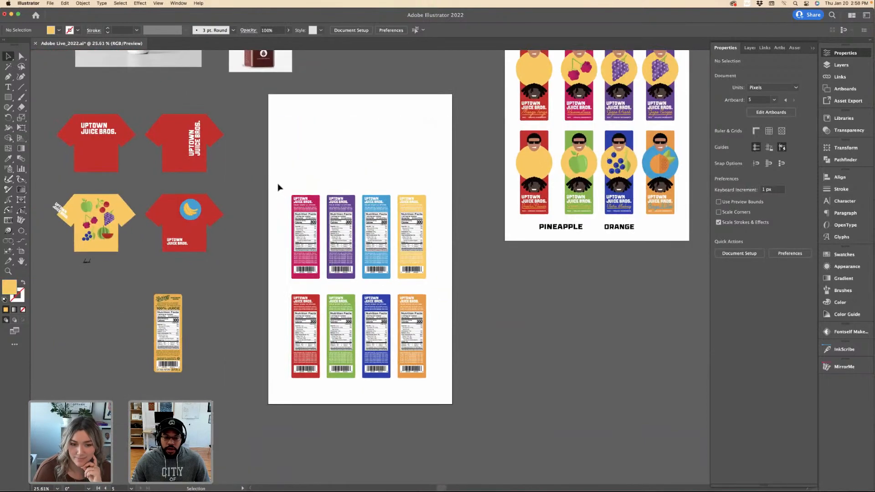
drag(431, 383, 288, 189)
drag(421, 366, 423, 287)
click(434, 340)
Shift the lower row of four back labels slightly up to narrow the gap beneath the upper row.
key(a)
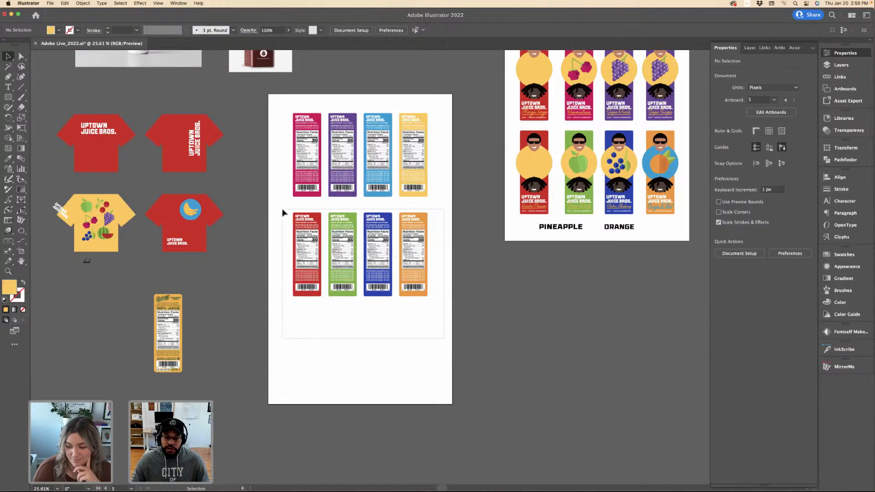
drag(287, 211, 453, 231)
key(super+equal)
key(super+equal)
key(v)
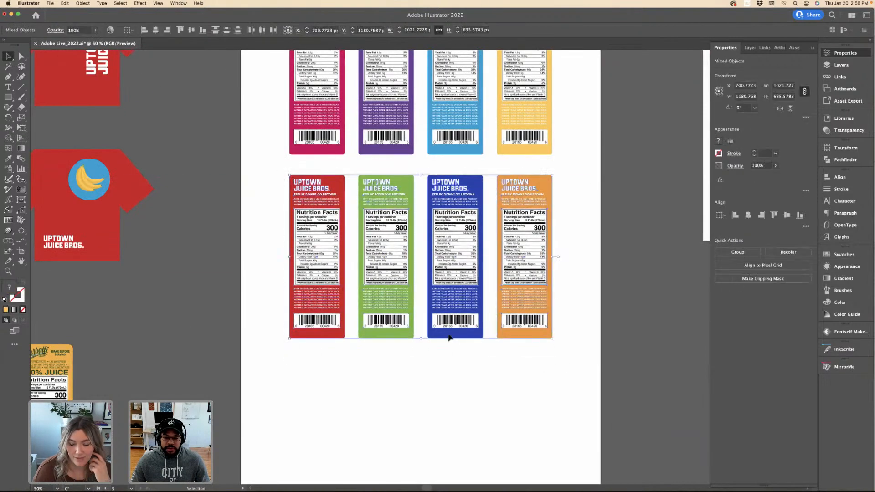
key(super+equal)
drag(463, 314, 460, 307)
click(469, 392)
Examine the two rows of colored back labels alongside the can and bottle mockup photos, T-shirts and front labels.
key(super+minus)
key(super+minus)
key(super+minus)
scroll(466, 392, up, 2)
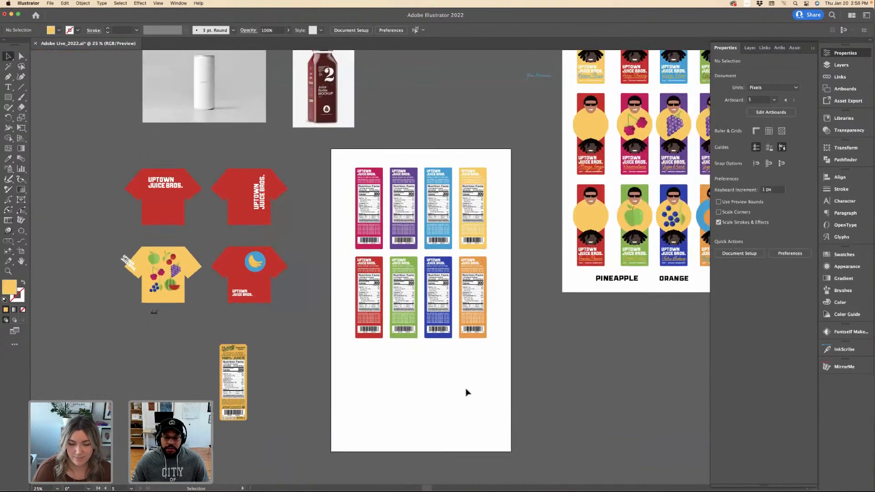
key(super+equal)
key(super+equal)
key(super+minus)
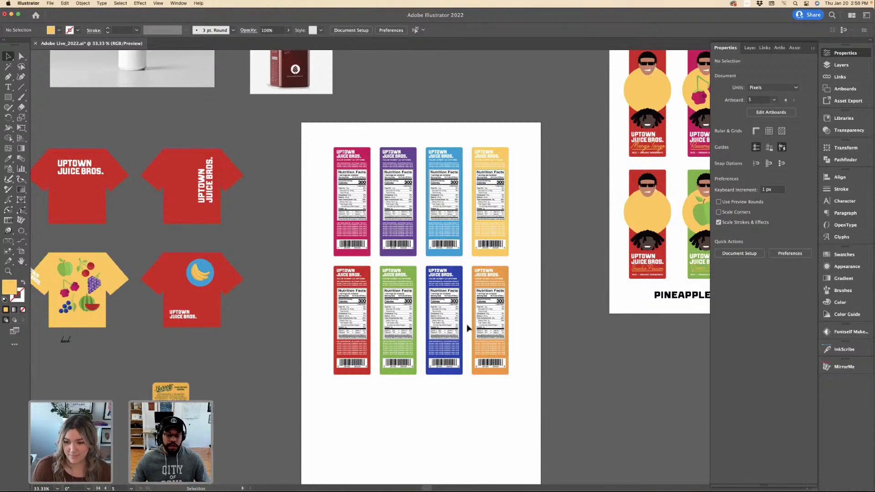
scroll(326, 183, up, 1)
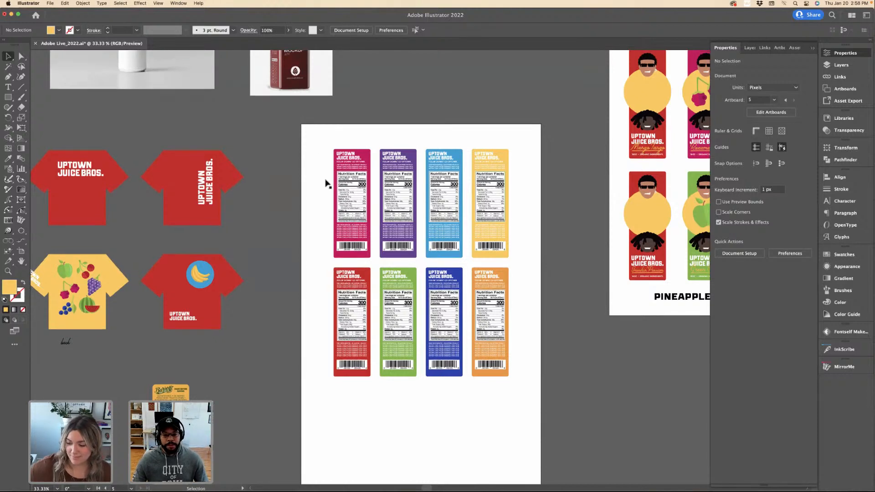
scroll(325, 184, up, 5)
click(326, 176)
scroll(186, 104, left, 3)
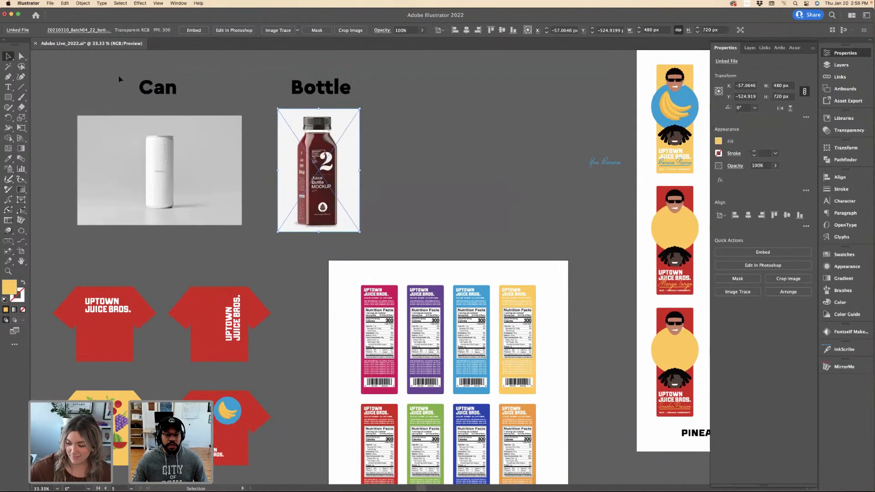
click(416, 182)
scroll(442, 223, down, 3)
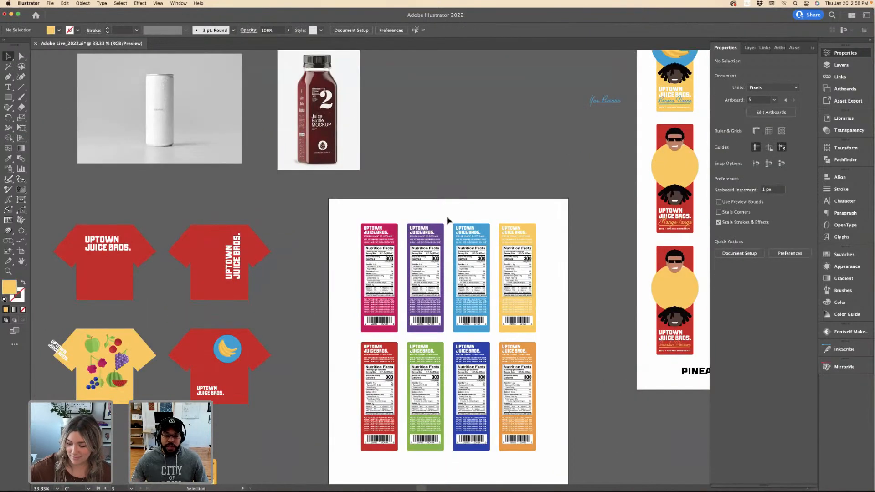
scroll(448, 221, down, 3)
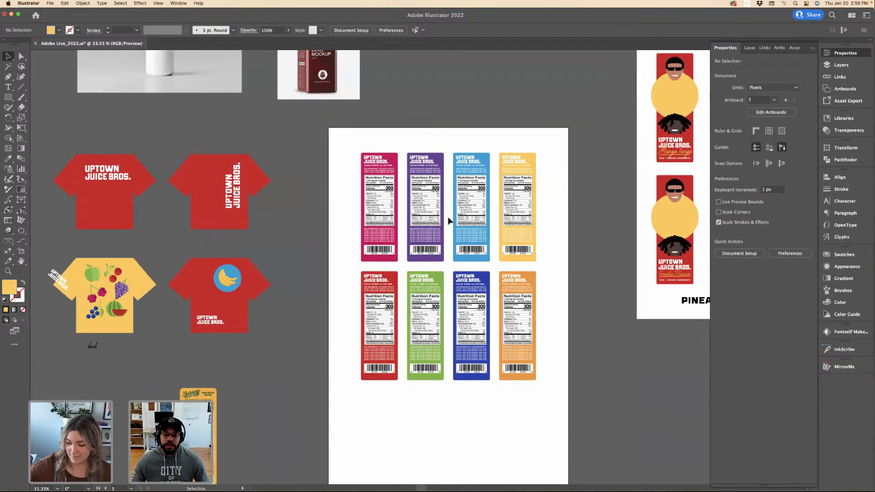
scroll(448, 221, down, 2)
scroll(448, 220, right, 3)
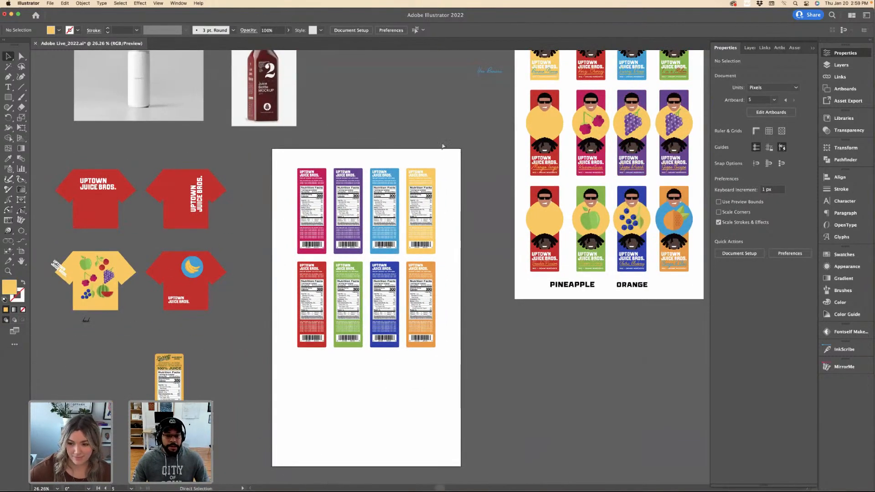
Switch to Finder's Mockups folder and open Juice Bottle Mockup.psd in Photoshop.
mouse_move(392, 479)
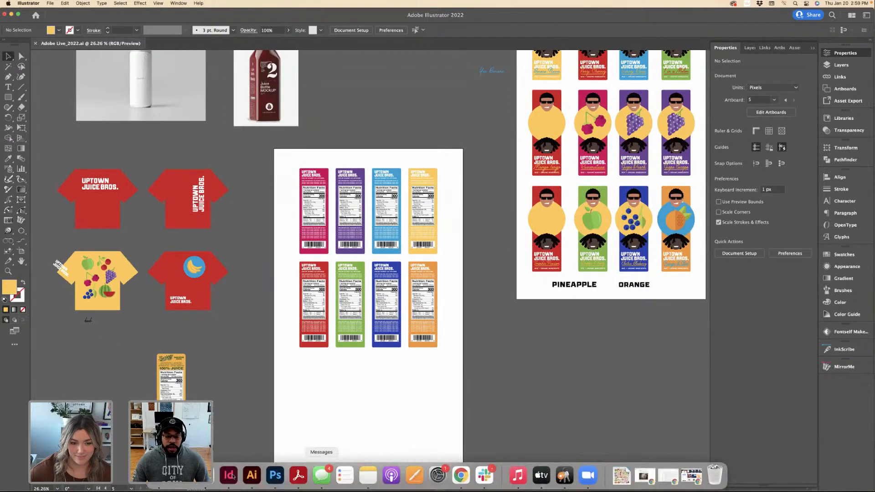
key(ctrl+Left)
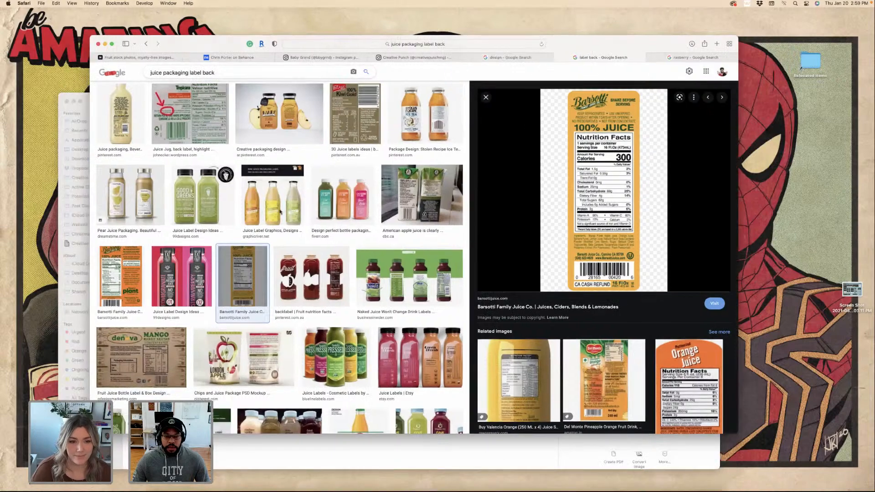
key(super+Tab)
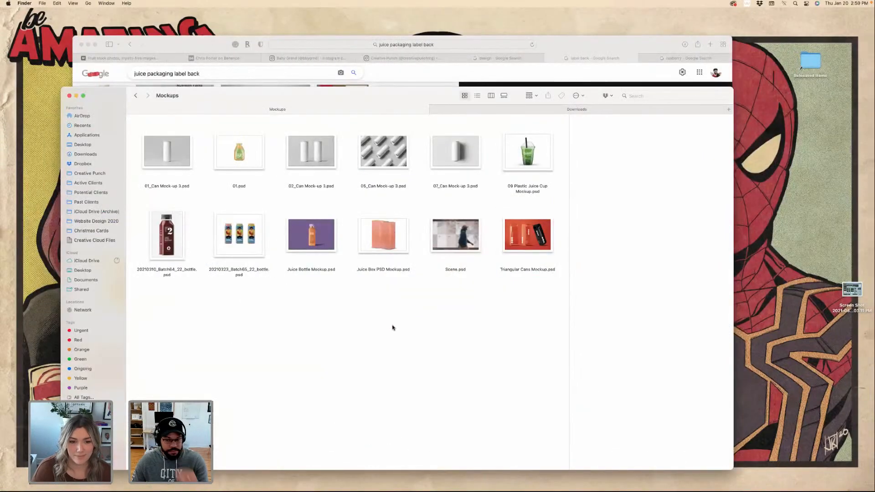
double_click(320, 228)
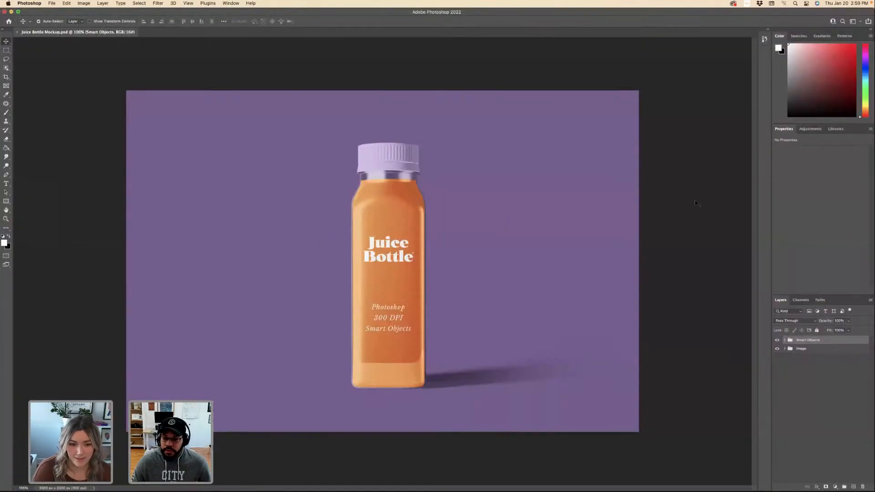
Switch back to the Illustrator document and move the loose blue script text farther away from the front labels artboard.
key(ctrl+Right)
scroll(336, 121, right, 5)
scroll(336, 121, up, 2)
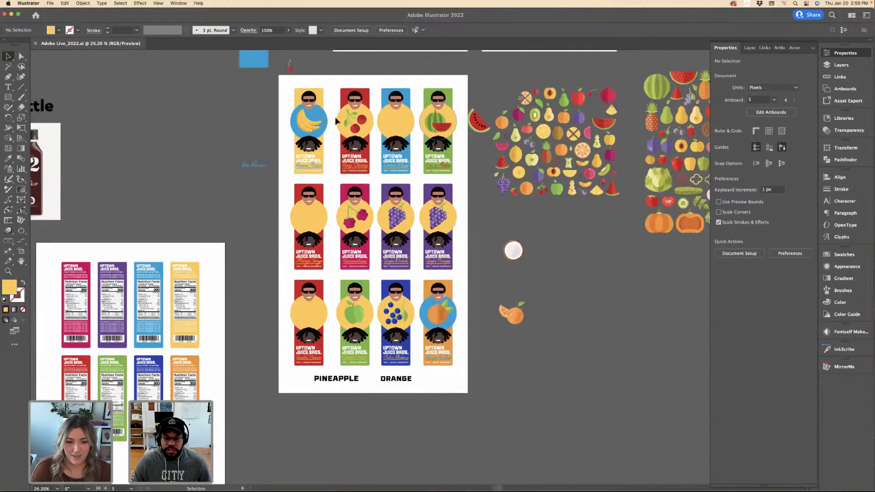
click(254, 165)
drag(253, 165, 185, 139)
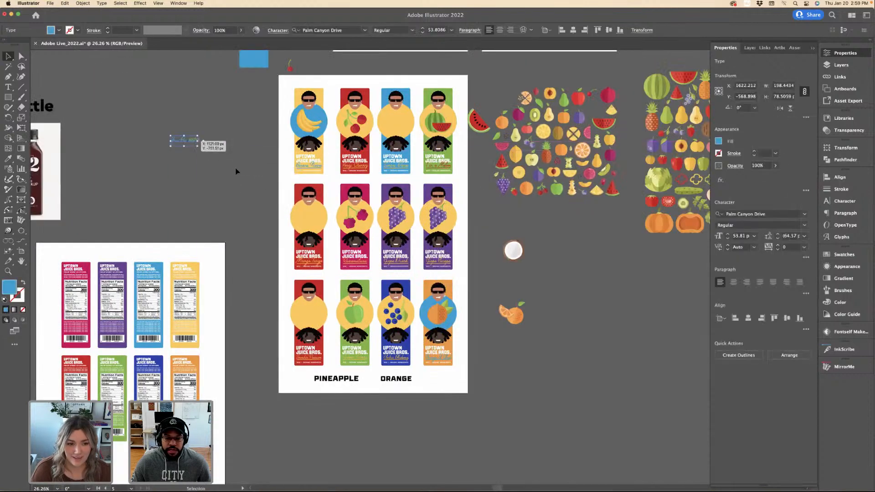
click(236, 171)
Create a LABELS group under 2022 in the Adobe Live library and return the blue-to-orange palette to Color Palettes.
scroll(256, 168, left, 2)
scroll(256, 169, down, 1)
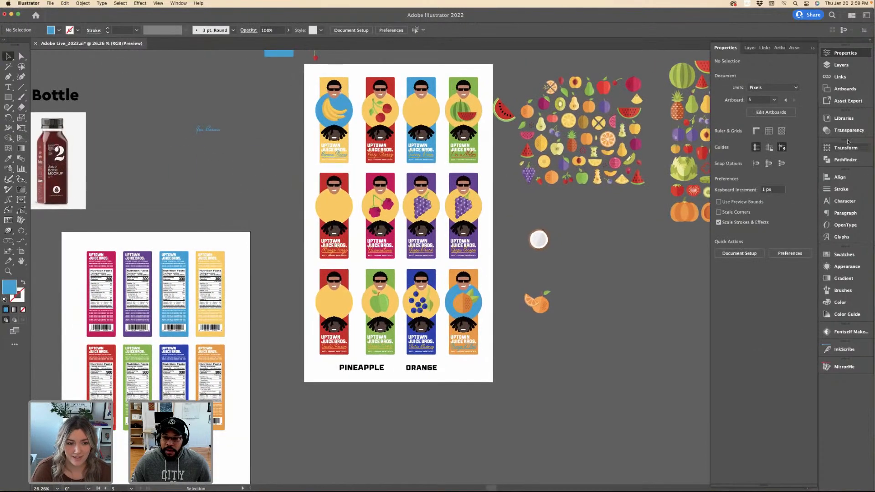
click(844, 118)
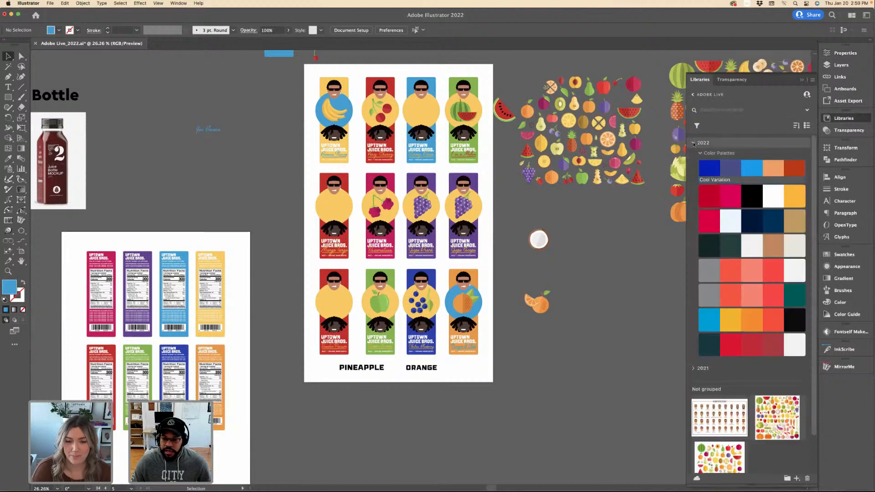
click(713, 154)
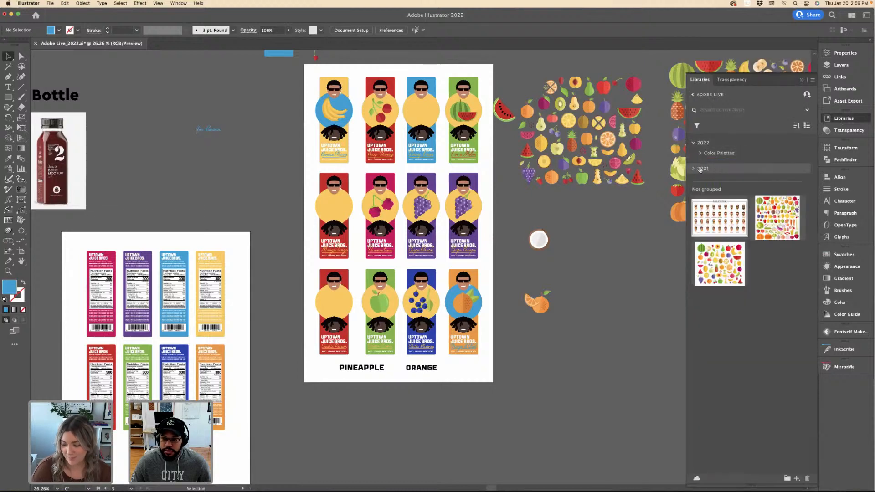
click(692, 169)
click(692, 168)
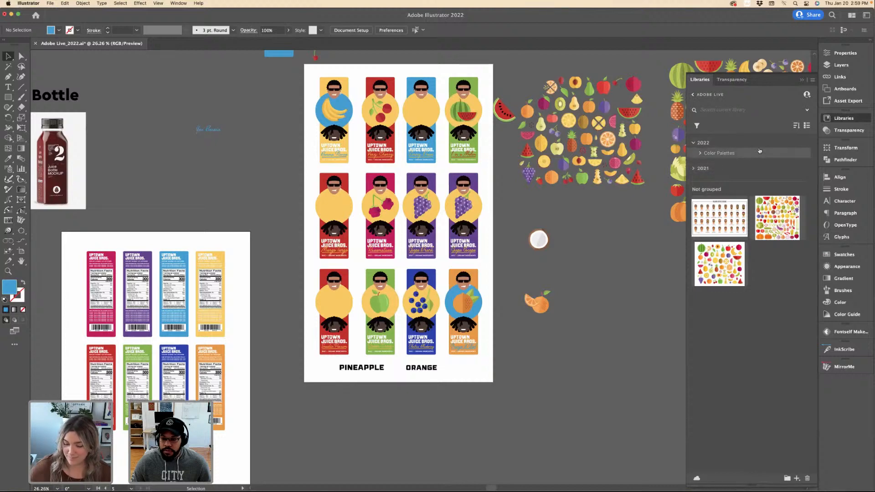
click(787, 478)
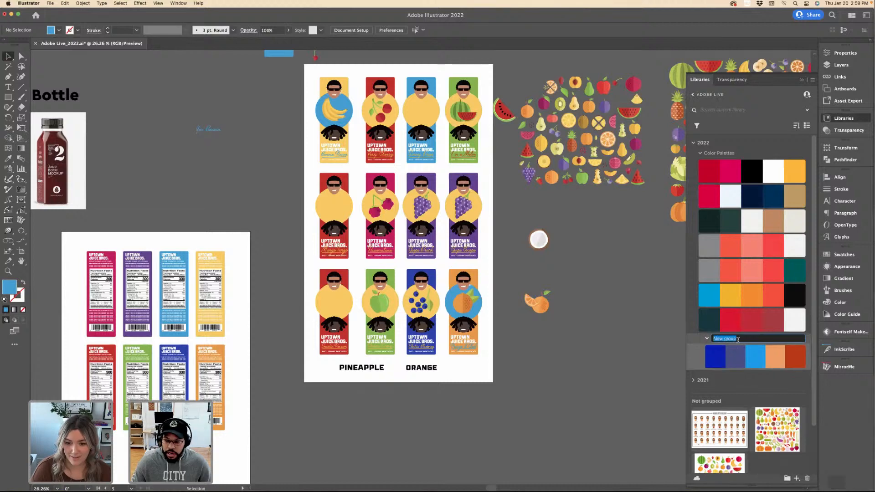
text(LABELS)
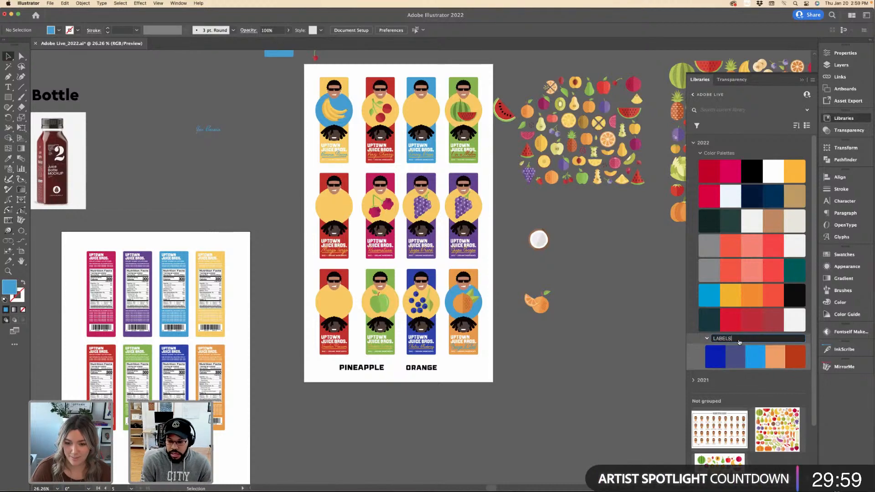
key(Return)
drag(753, 354, 737, 158)
Add the Banana Nanna and Very Cherry front labels to the LABELS library group.
scroll(336, 134, up, 2)
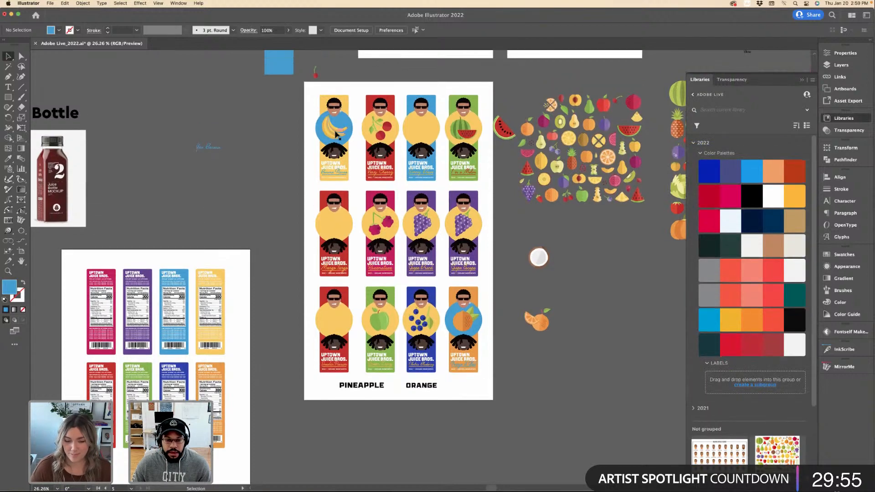
scroll(336, 134, up, 5)
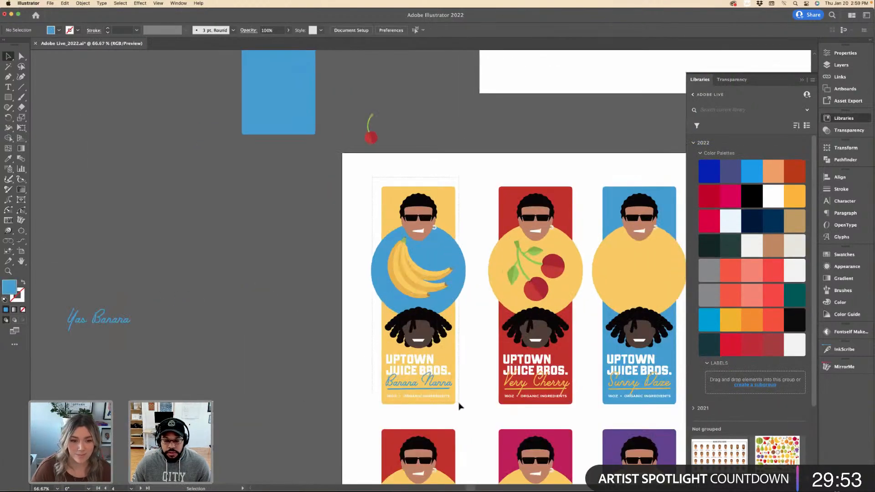
click(448, 367)
drag(448, 367, 721, 379)
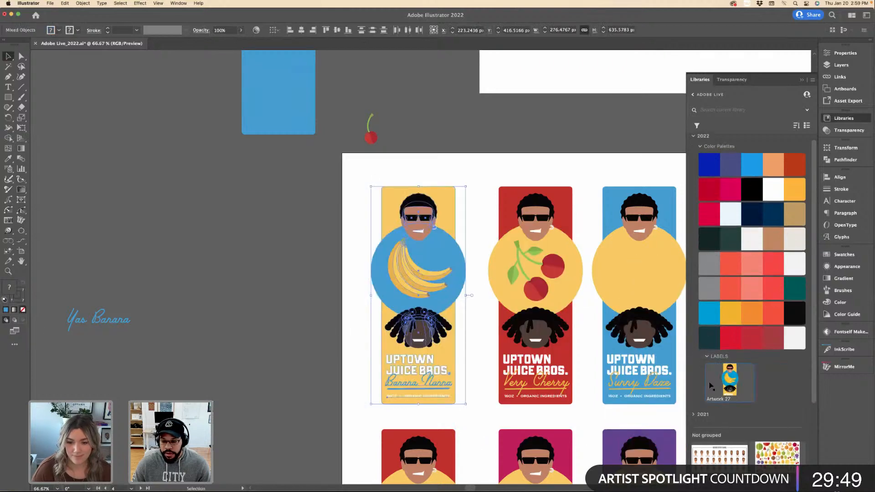
click(498, 183)
click(500, 189)
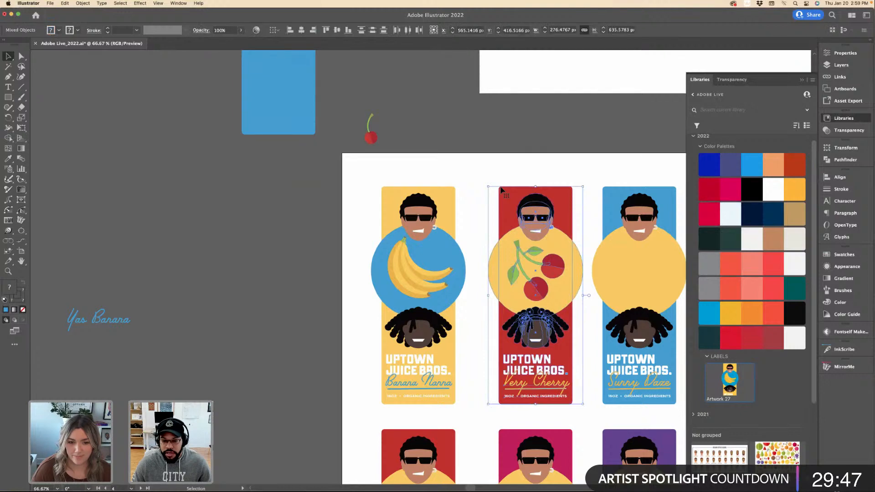
scroll(478, 209, right, 5)
drag(445, 207, 766, 378)
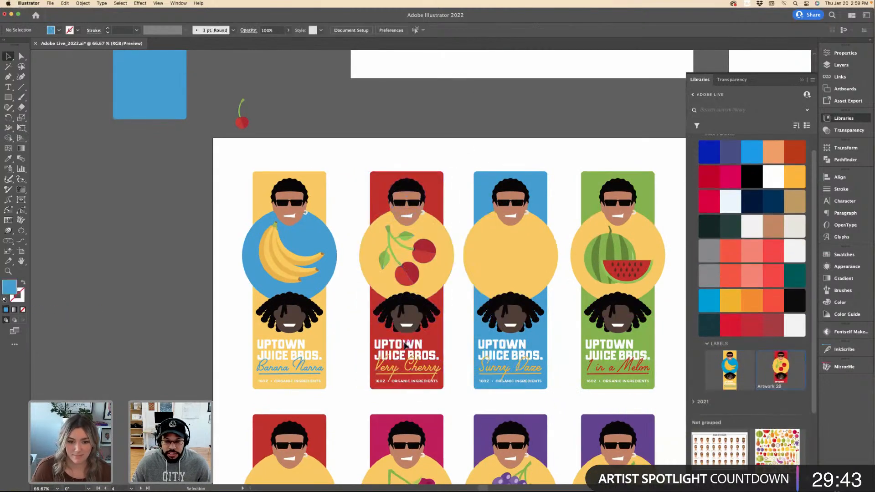
Add the green 1 in a Melon front label to the LABELS library group.
scroll(456, 283, right, 1)
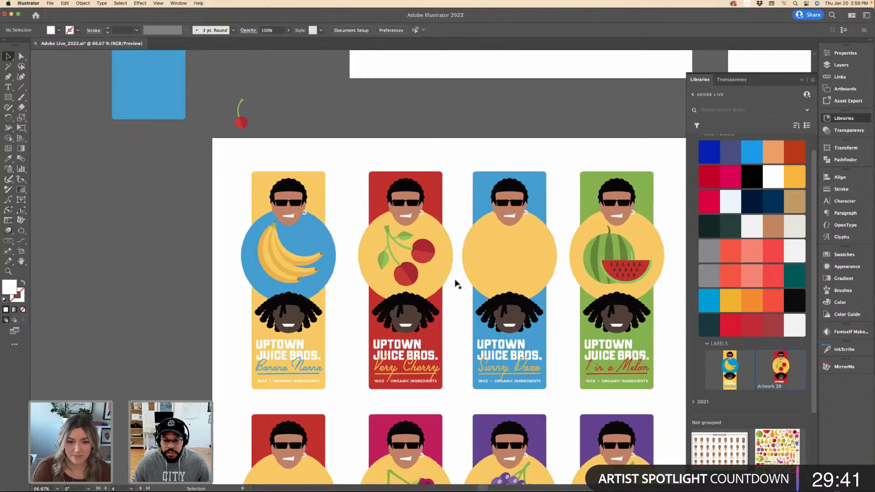
scroll(457, 284, right, 5)
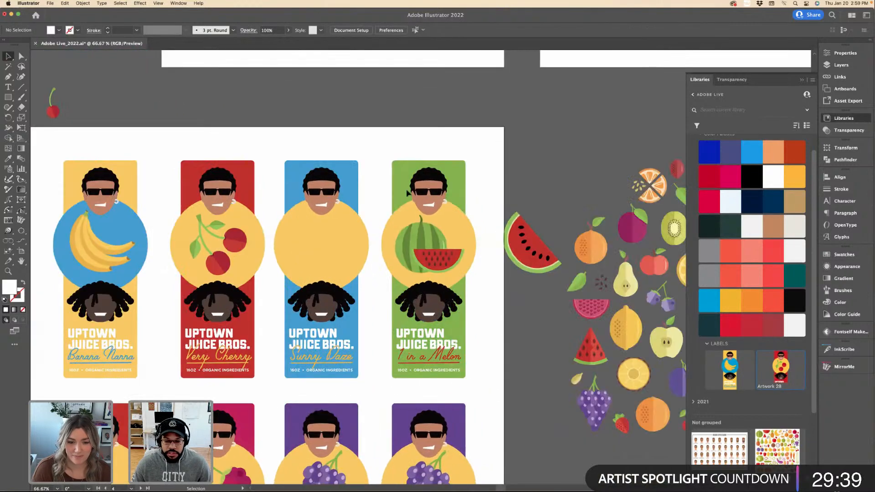
drag(391, 141, 478, 383)
drag(438, 237, 790, 366)
click(501, 319)
Add the Razzmatazz and Grape Drank front labels from the middle row to the LABELS library group.
scroll(498, 318, down, 4)
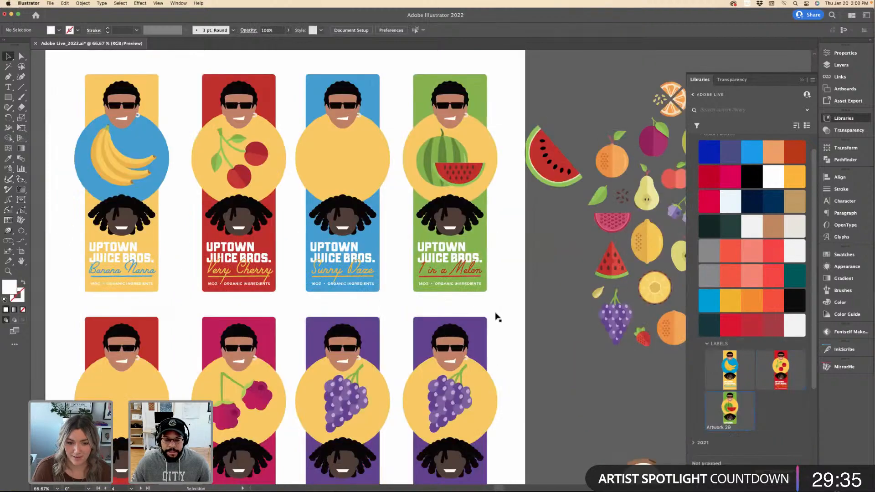
scroll(498, 318, down, 5)
scroll(498, 318, left, 3)
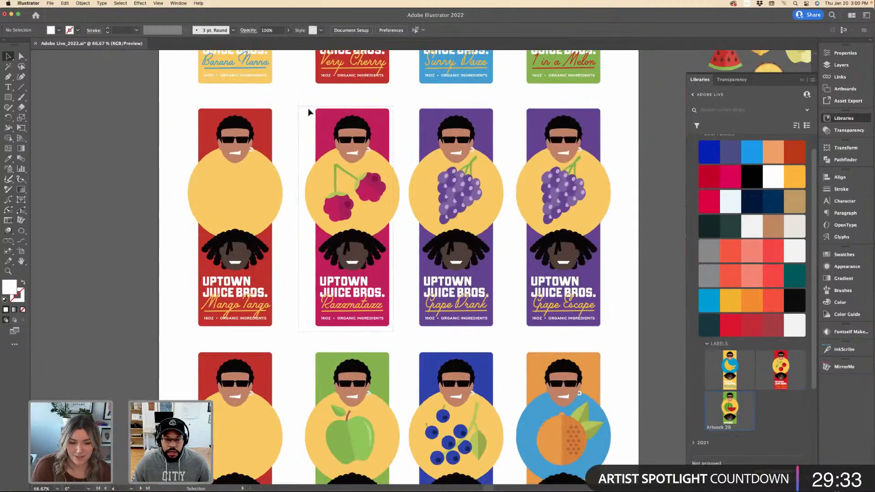
drag(309, 112, 305, 109)
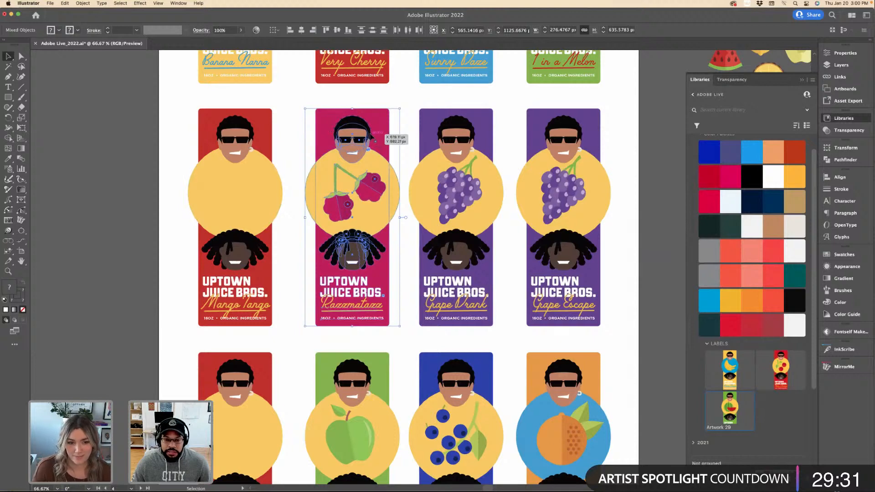
drag(372, 137, 730, 364)
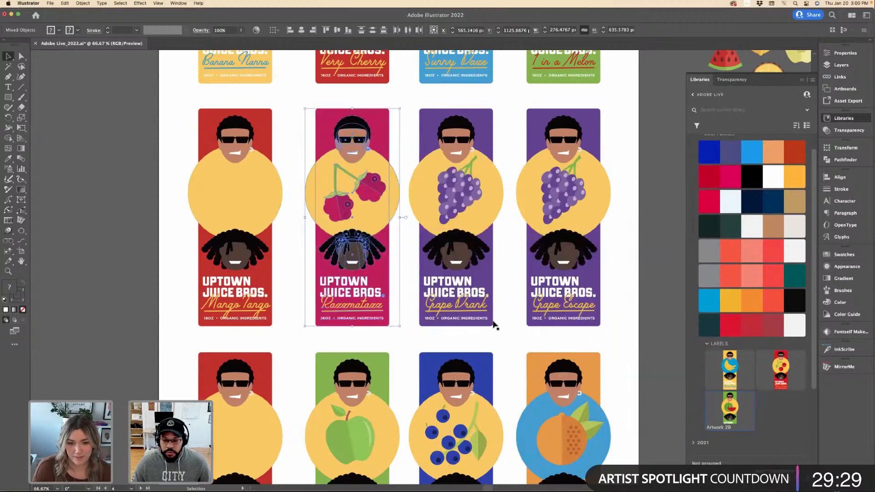
click(433, 124)
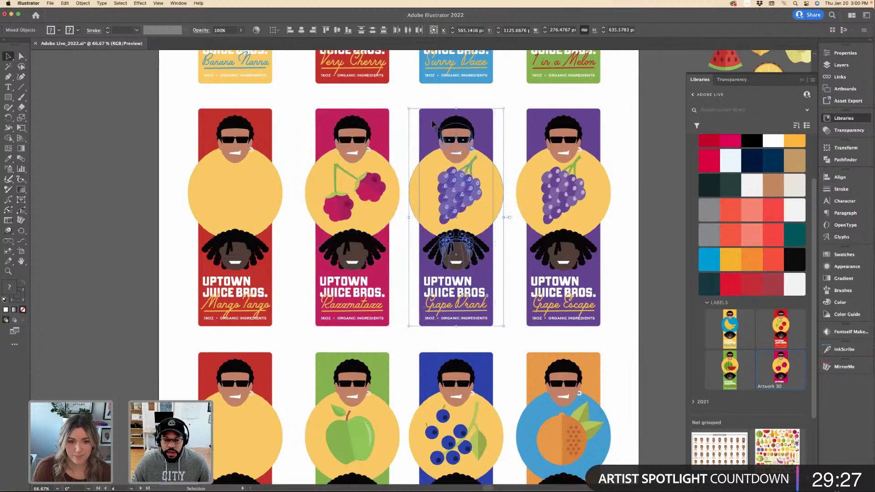
drag(479, 219, 711, 383)
click(512, 310)
Add the Green Envy and Electric Blueberry front labels from the lowest row to the LABELS library group.
scroll(512, 310, down, 5)
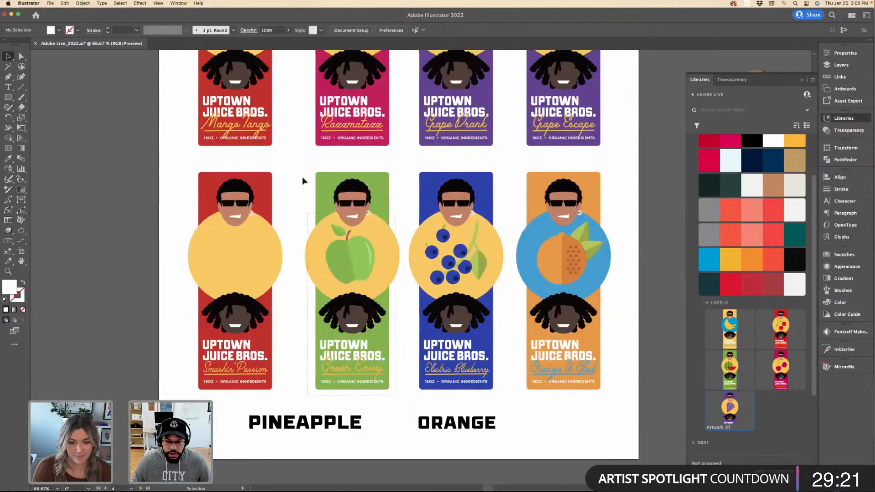
drag(326, 191, 539, 365)
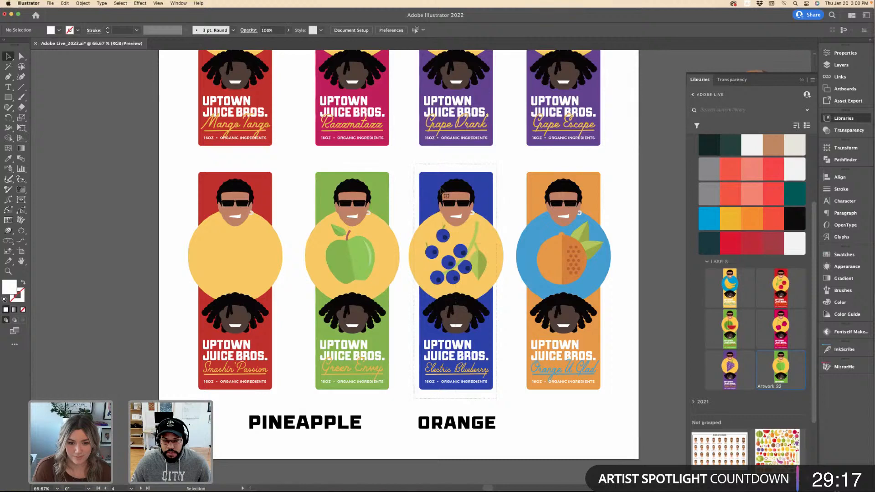
click(444, 194)
drag(666, 336, 791, 362)
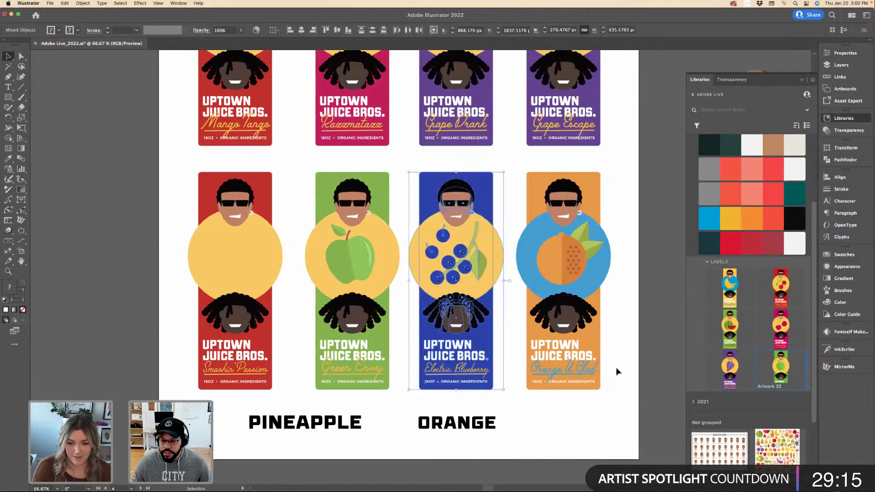
Add the Orange U Glad front label to the LABELS library group, keeping the original in place on the artboard.
click(612, 398)
click(538, 188)
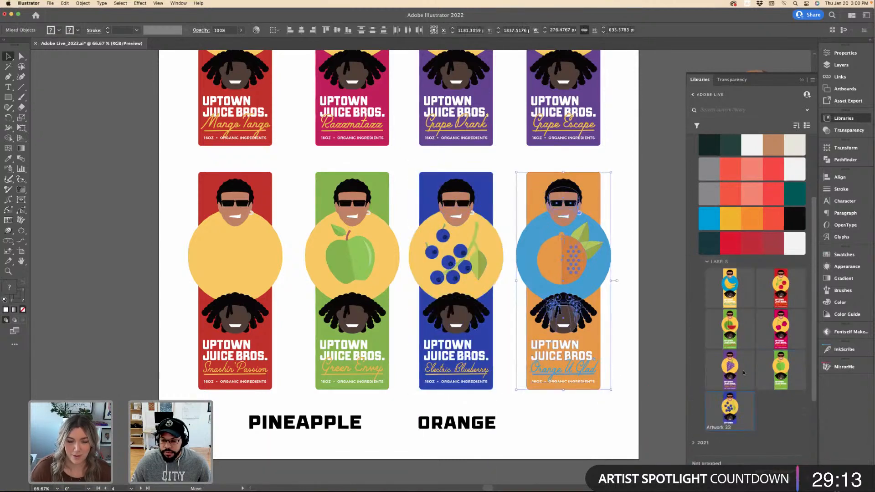
drag(539, 188, 670, 299)
key(super+z)
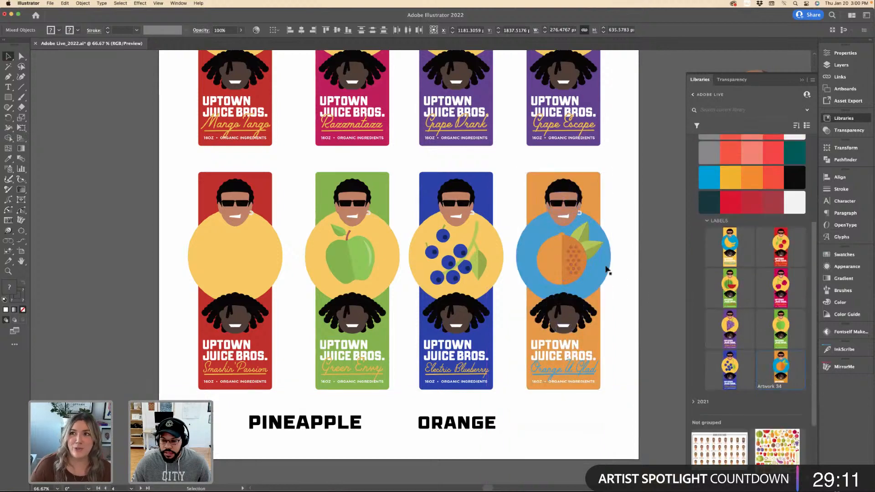
key(super+shift+a)
Rename the LABELS library group as Front LABELS.
scroll(611, 269, down, 5)
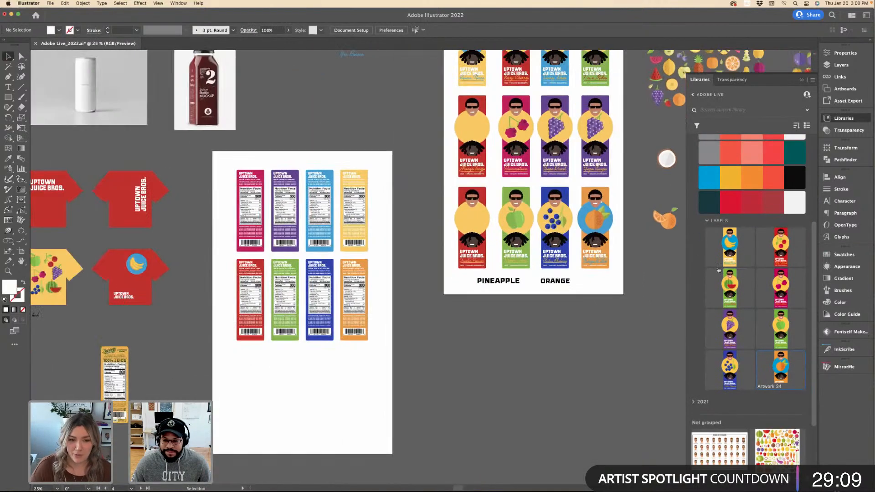
double_click(714, 221)
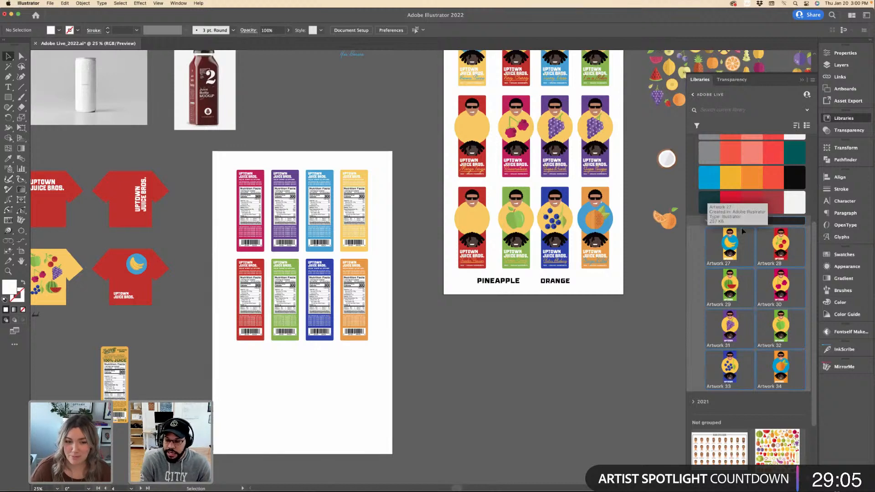
key(Return)
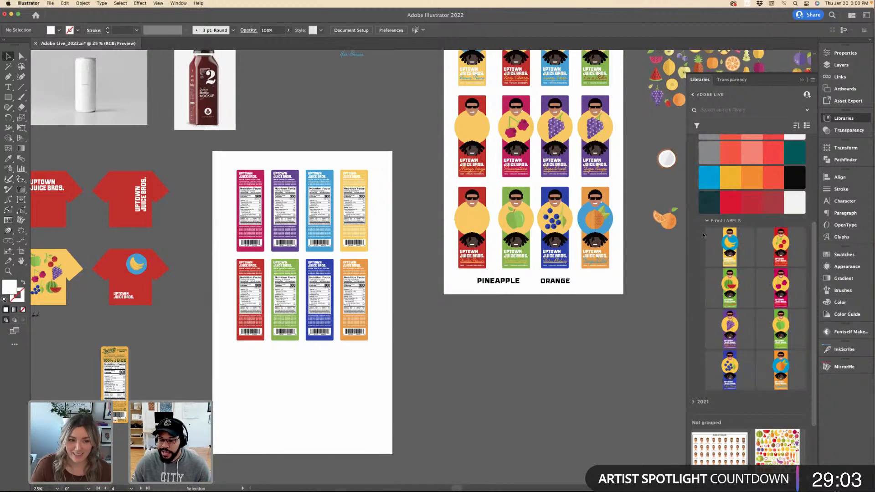
Collapse the 2022 subgroups and move Front LABELS above Color Palettes in the library.
scroll(704, 236, up, 5)
click(708, 319)
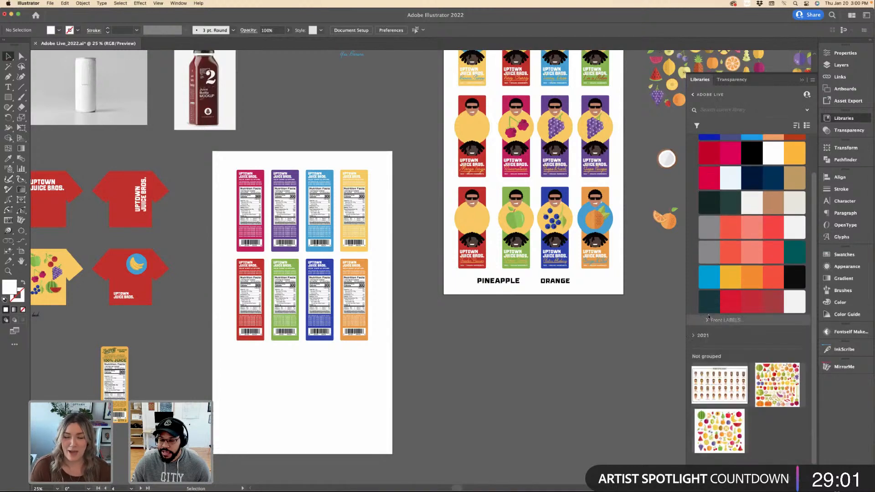
scroll(709, 274, up, 2)
click(711, 154)
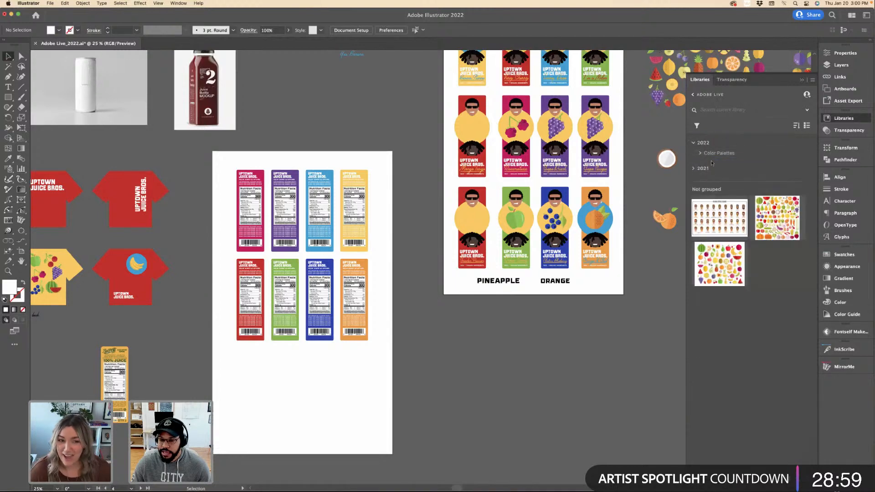
click(714, 154)
drag(729, 363, 702, 158)
click(701, 164)
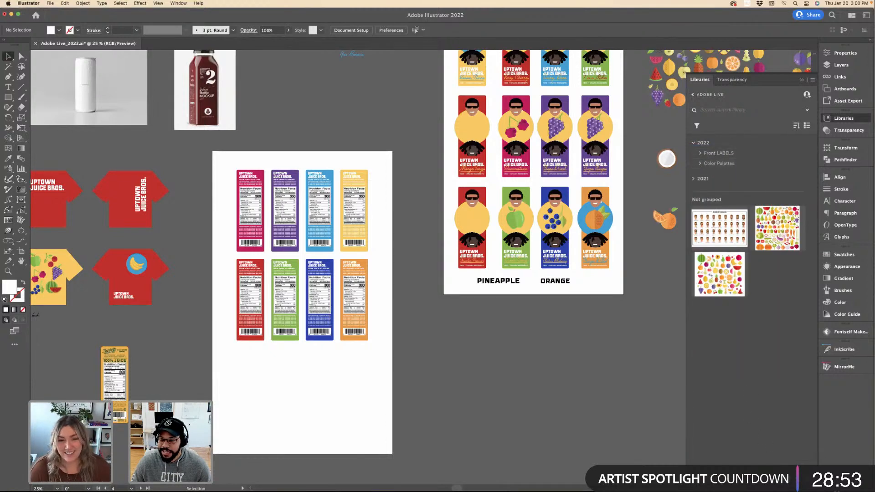
Create a Back Labels library group and place it within 2022 between Front LABELS and Color Palettes.
text(Back Lab)
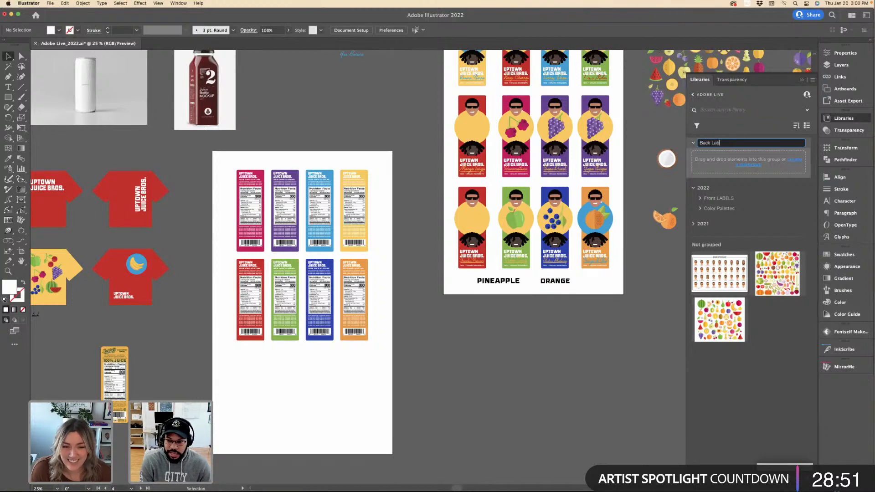
text(els)
key(Return)
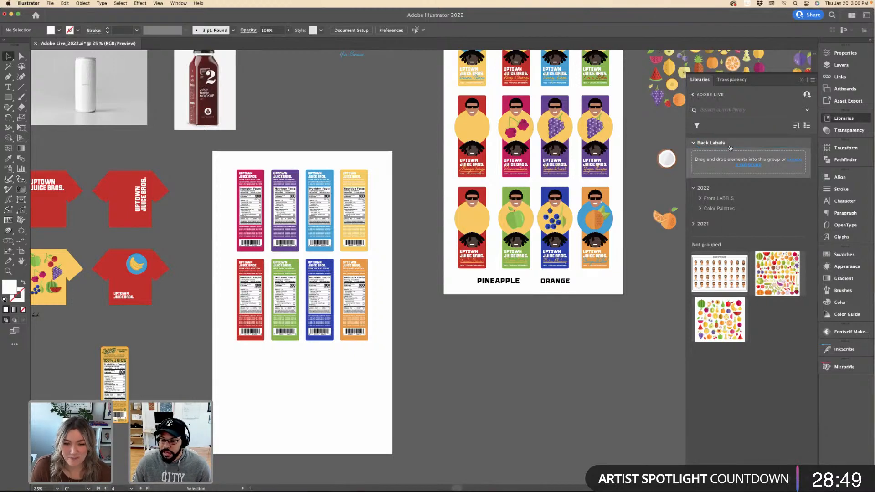
drag(731, 148, 723, 188)
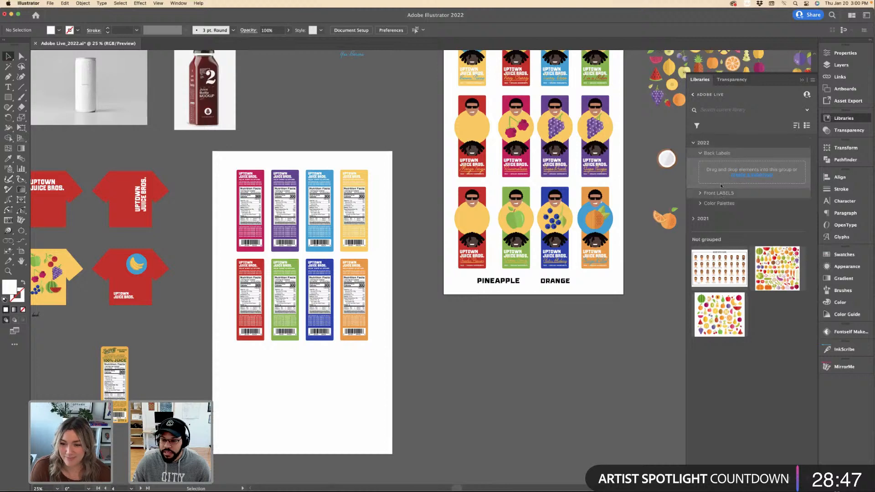
drag(732, 156, 734, 201)
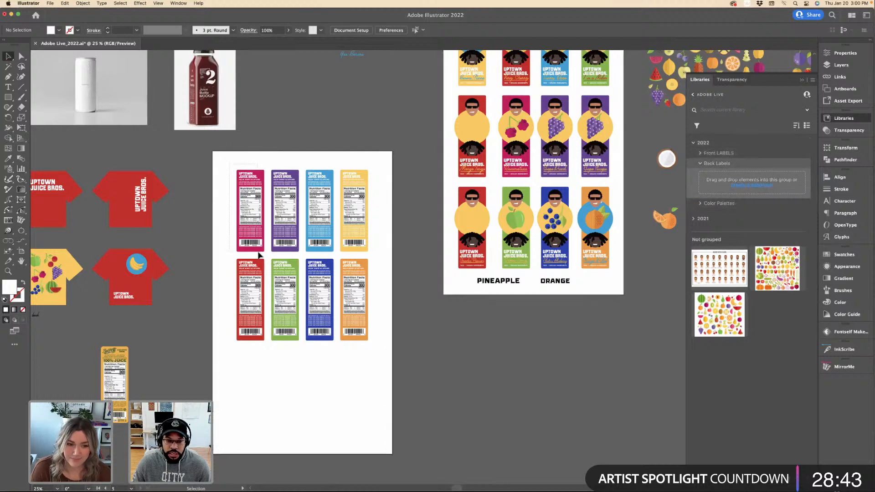
Add the magenta, purple, light blue and yellow nutrition labels to the Back Labels library group, keeping the originals on the artboard.
drag(258, 252, 705, 196)
click(286, 224)
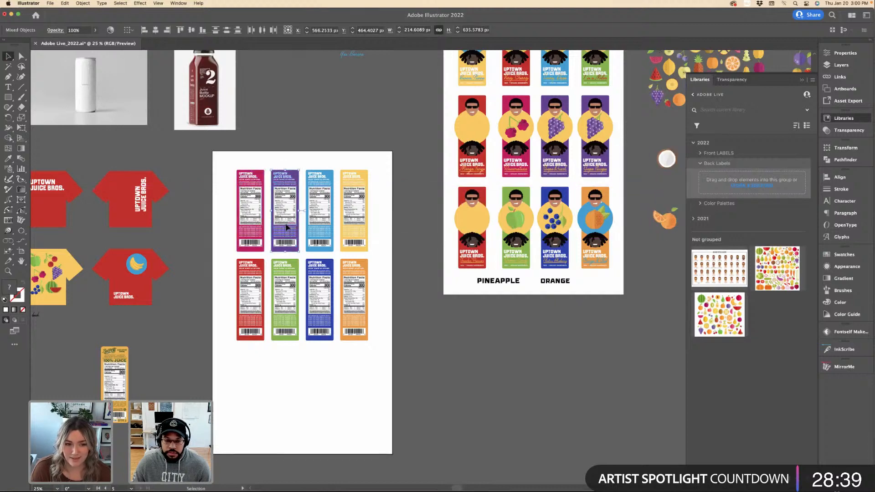
drag(286, 227, 728, 185)
drag(240, 250, 707, 197)
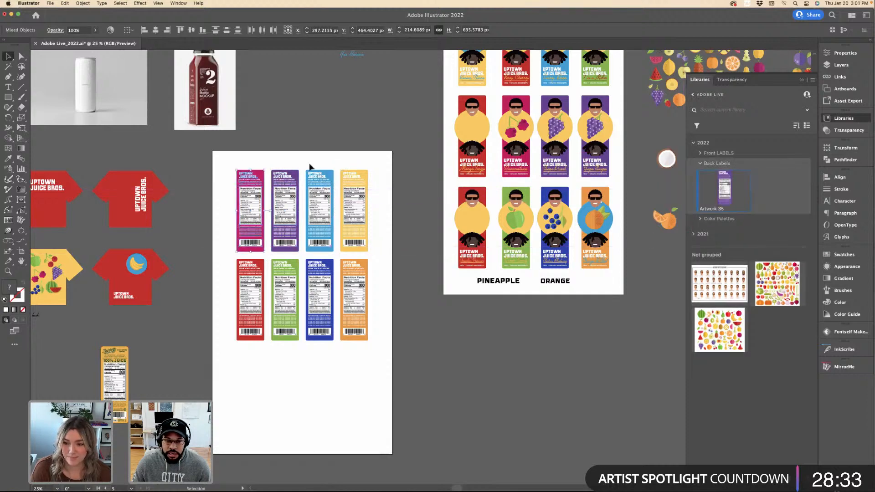
drag(325, 224, 784, 193)
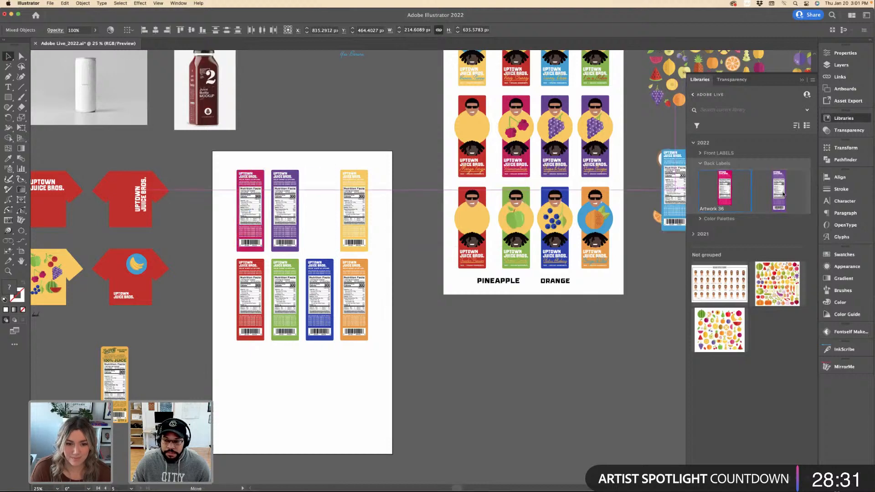
drag(674, 190, 711, 191)
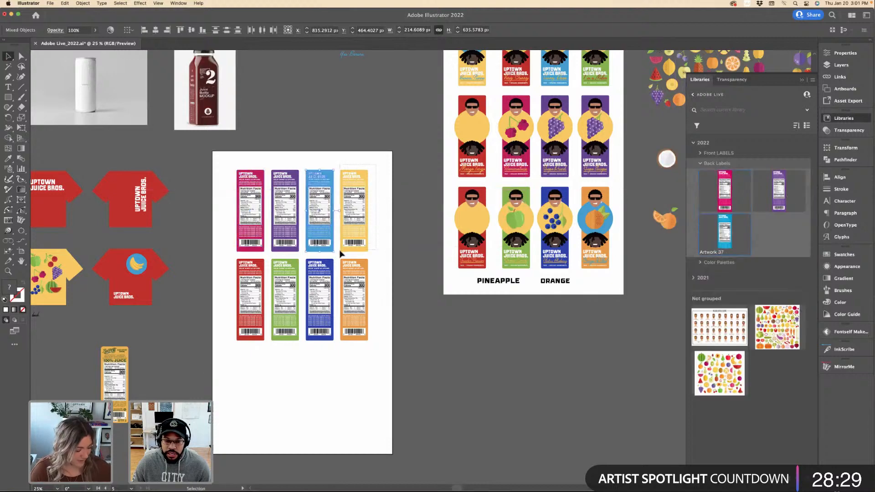
drag(352, 235, 711, 214)
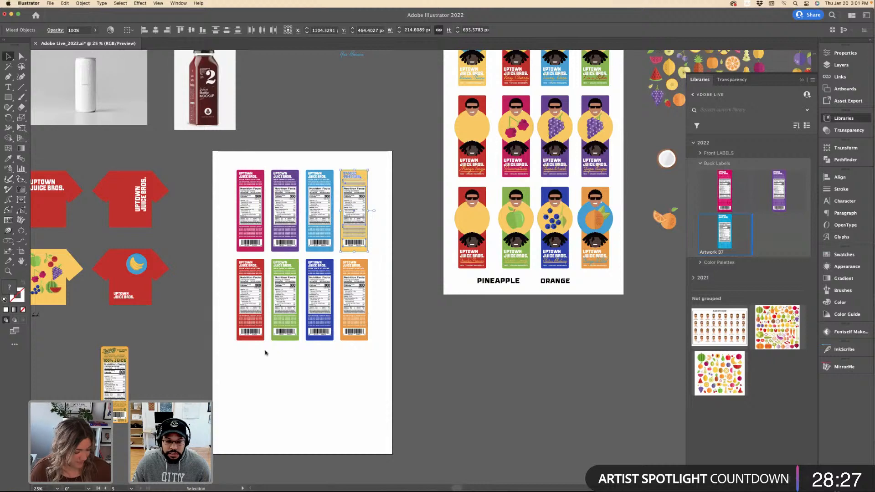
Add the red, green, dark blue and orange nutrition labels from the artboard's lower row to the Back Labels library group.
drag(247, 273, 777, 245)
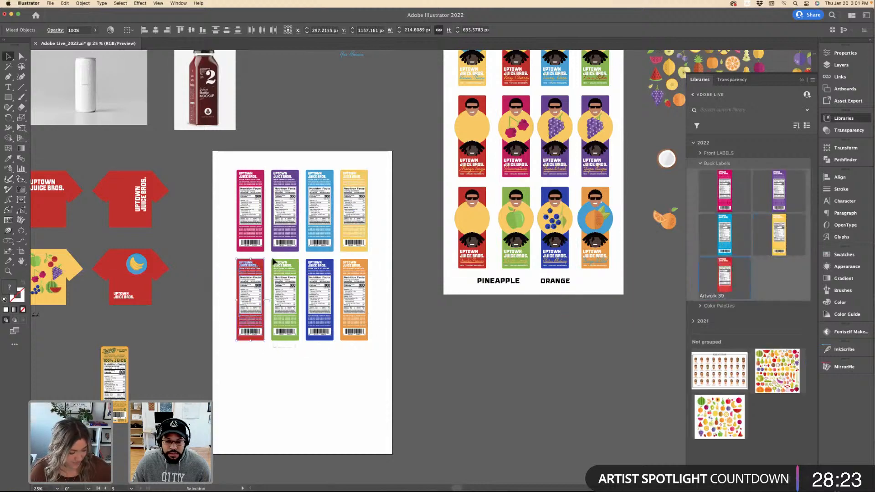
drag(273, 262, 750, 272)
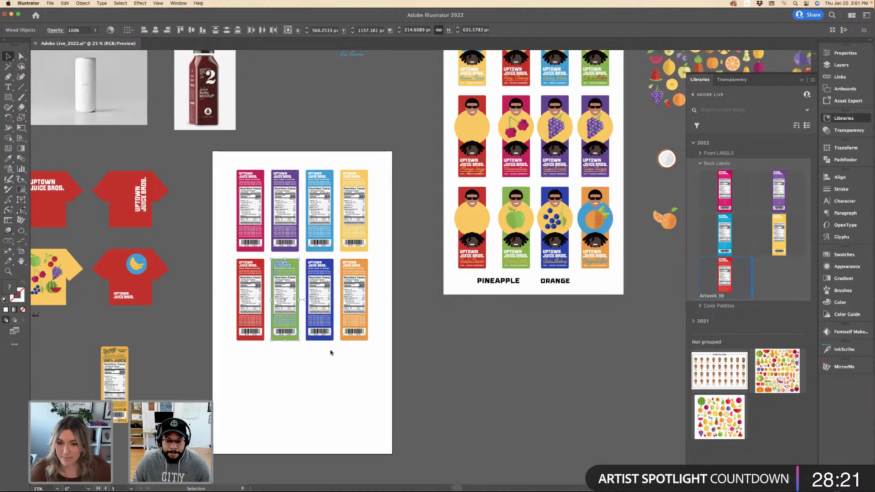
drag(311, 263, 730, 274)
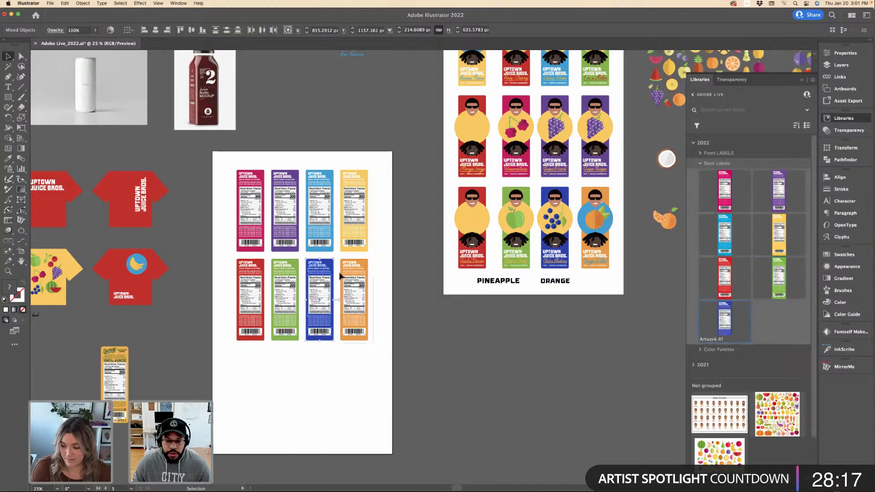
drag(339, 263, 760, 312)
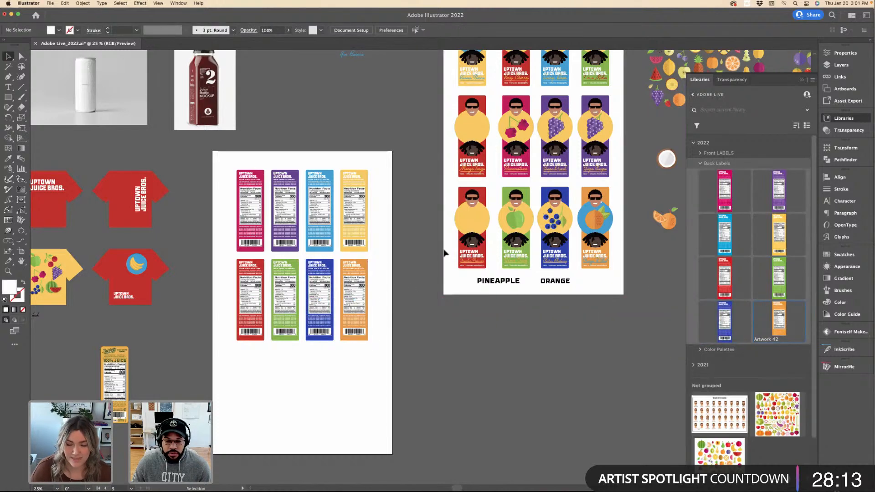
Look over the front and back labels, brand name notes, fruit artwork and product mockups across the artboards.
key(super+minus)
scroll(445, 253, left, 5)
scroll(445, 253, up, 2)
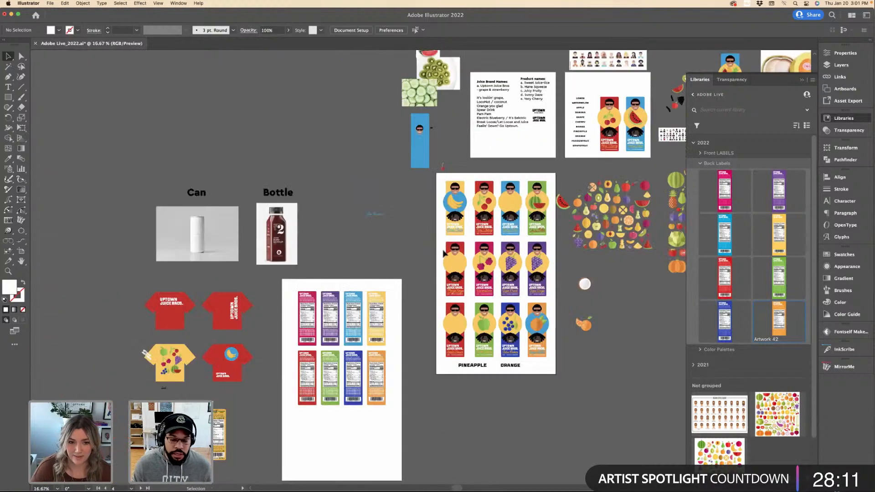
scroll(413, 249, down, 2)
scroll(413, 228, up, 3)
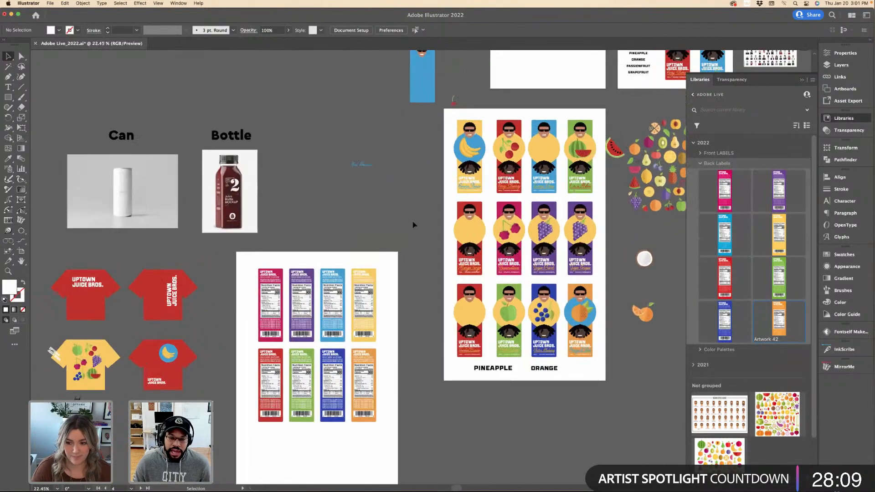
scroll(413, 225, up, 1)
scroll(413, 225, down, 4)
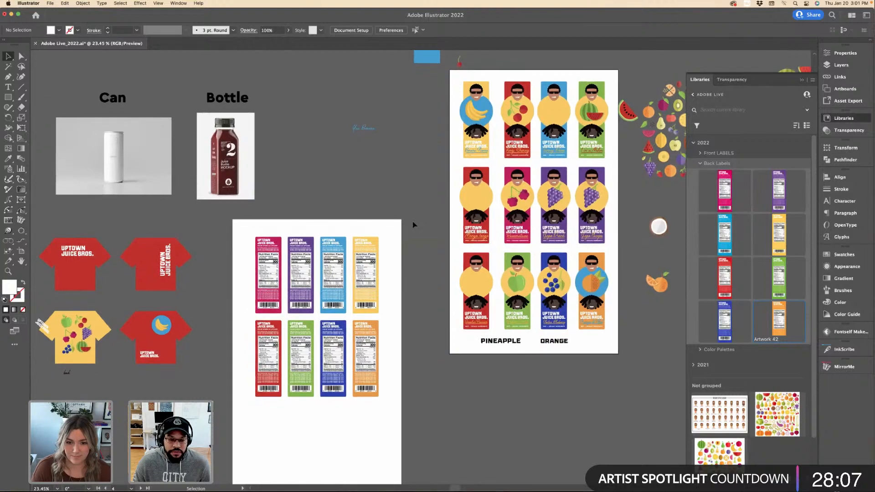
scroll(414, 225, right, 3)
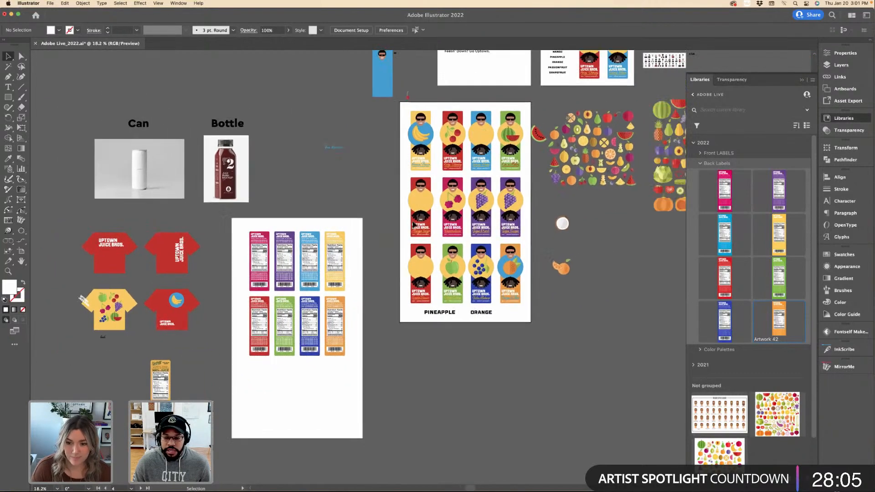
scroll(413, 225, down, 2)
scroll(428, 119, up, 4)
scroll(429, 120, down, 2)
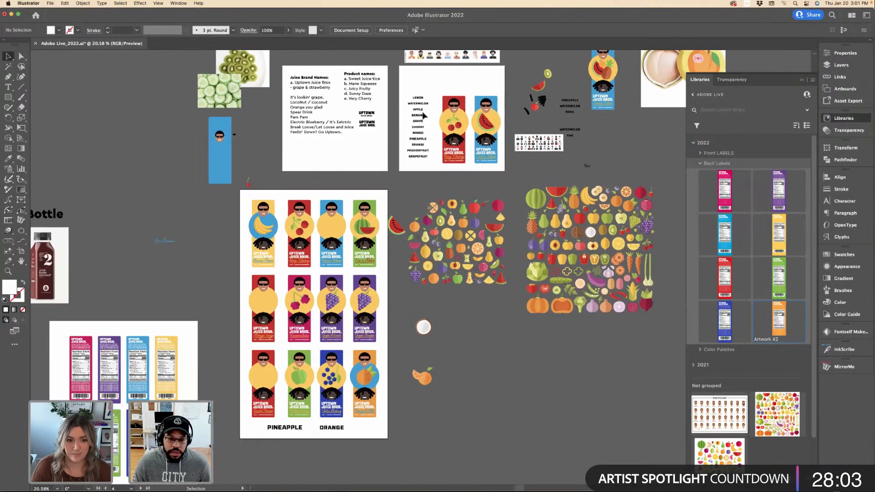
scroll(383, 92, down, 3)
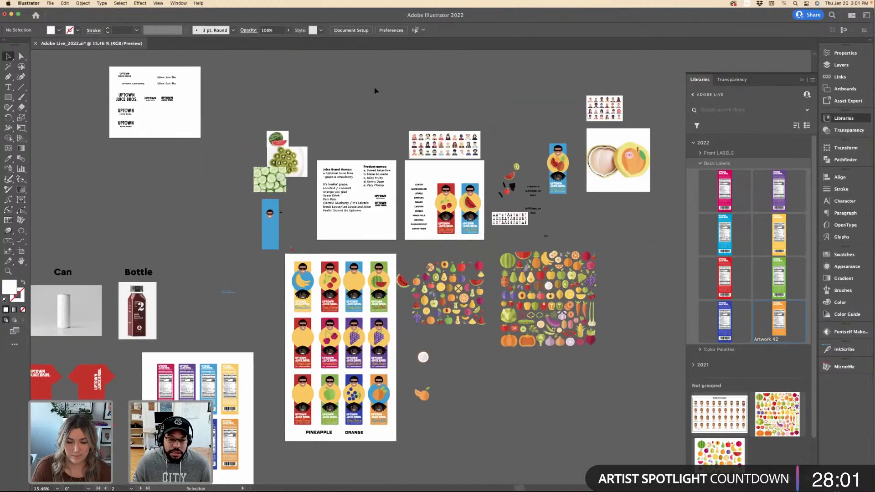
scroll(378, 93, up, 4)
scroll(375, 95, up, 1)
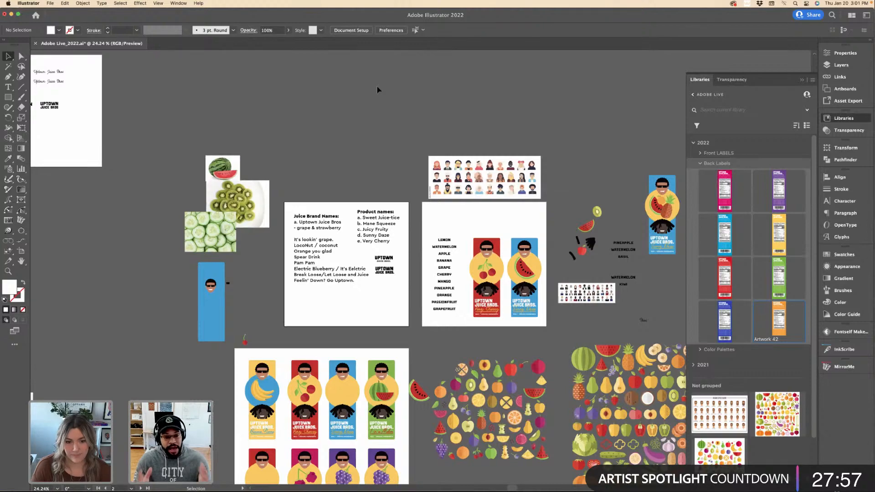
scroll(368, 141, down, 5)
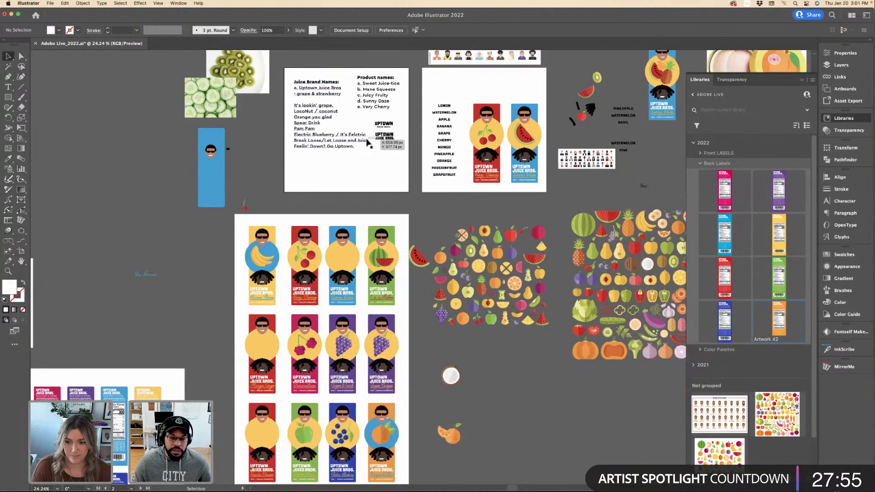
scroll(370, 150, down, 3)
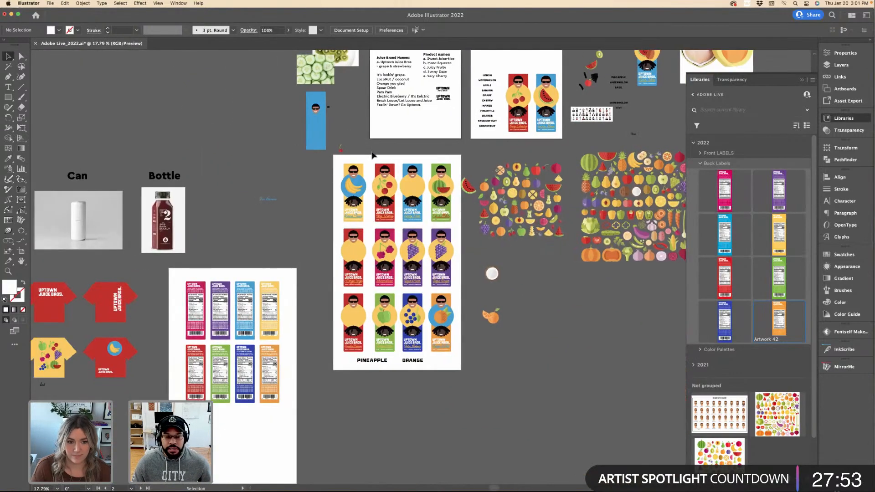
scroll(373, 155, left, 2)
scroll(373, 155, down, 1)
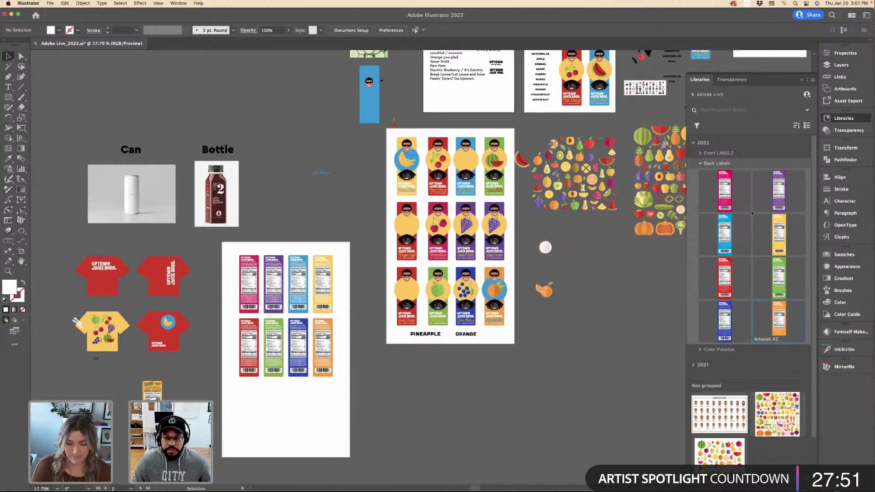
Collapse the Back Labels group, switch to the juice bottle mockup in Photoshop and open the Upload Your Design smart object.
click(718, 163)
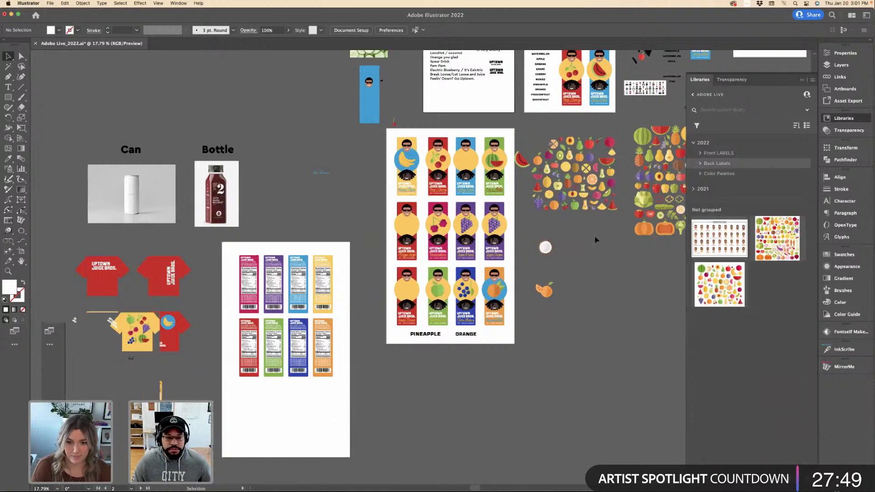
key(ctrl+Left)
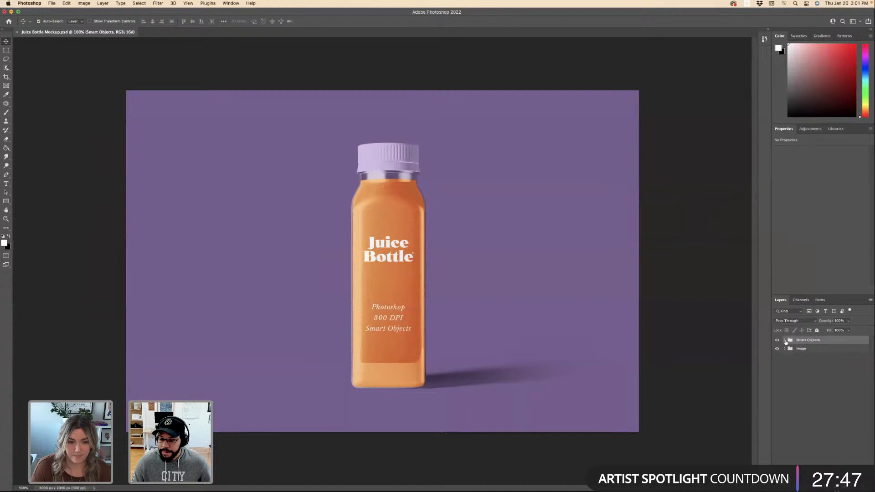
click(785, 341)
double_click(792, 371)
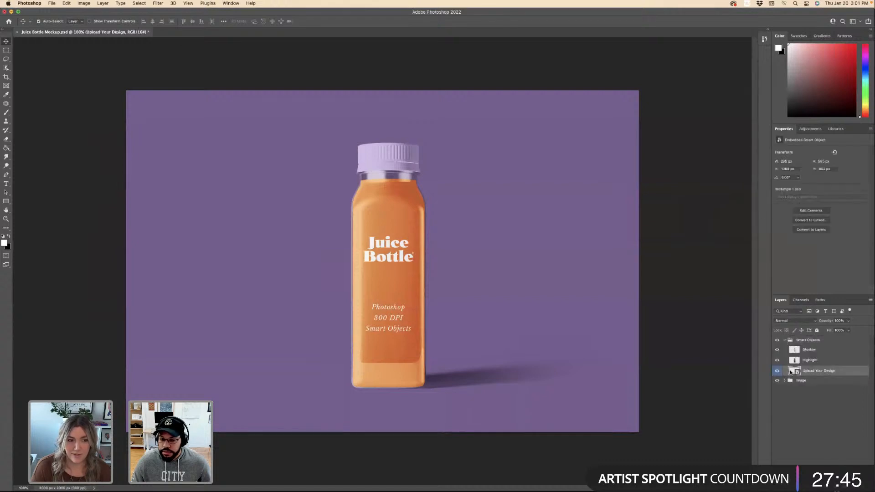
Place the Banana Nanna front label from the Adobe Live library over the hidden placeholder design and save the smart object.
click(831, 131)
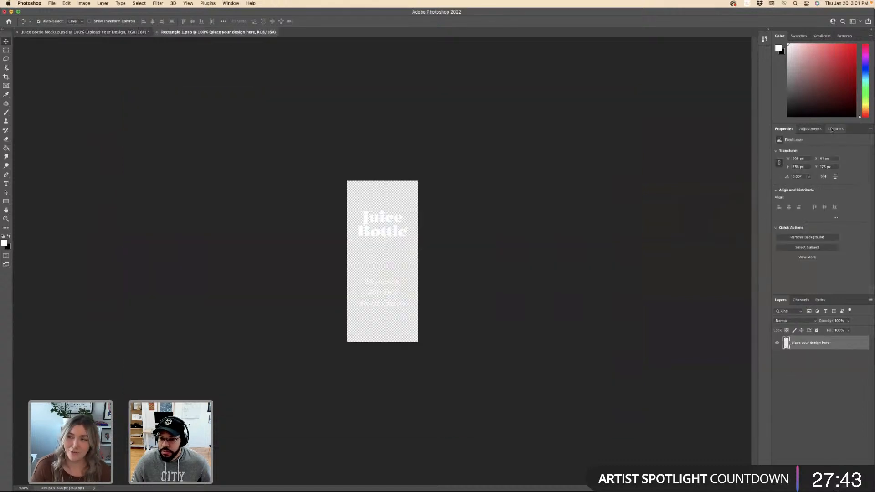
click(804, 179)
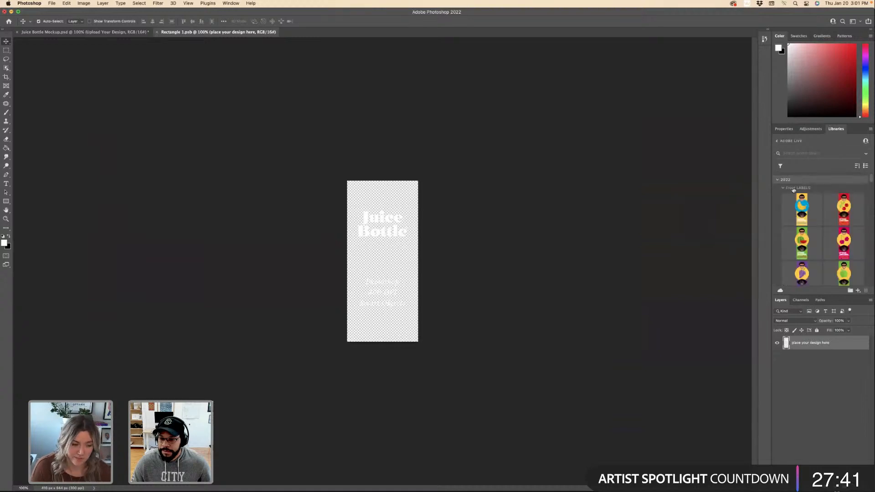
drag(462, 242, 406, 226)
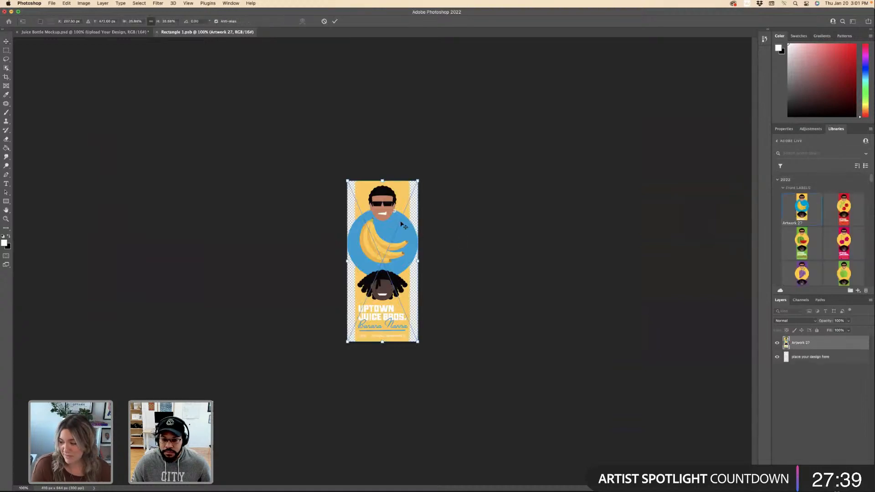
key(Return)
key(super+s)
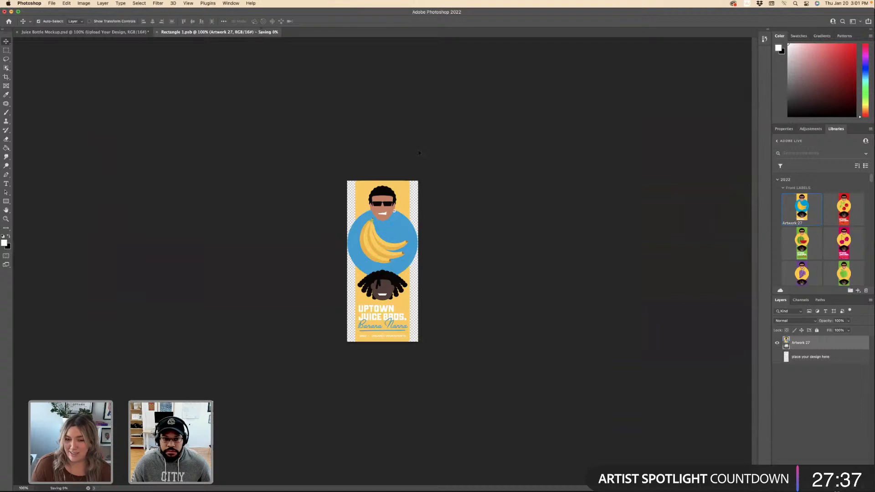
Return to Juice Bottle Mockup.psd and inspect the Banana Nanna label on the bottle up close.
click(123, 34)
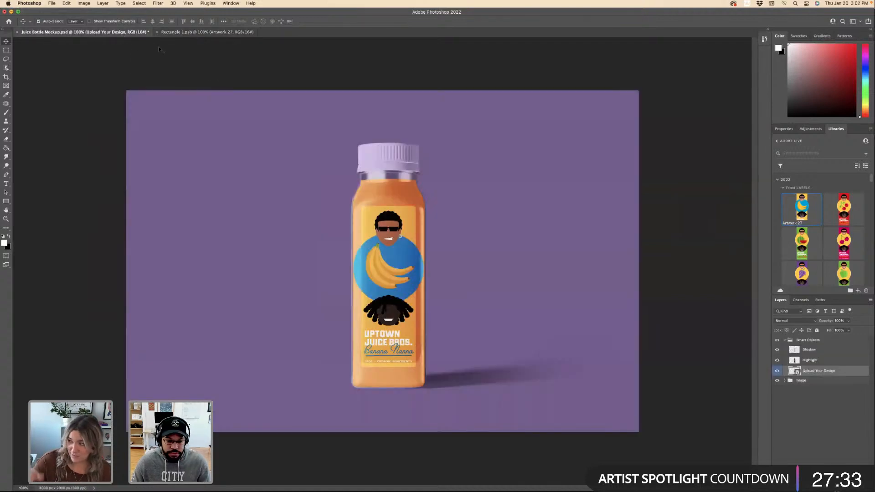
scroll(388, 320, up, 5)
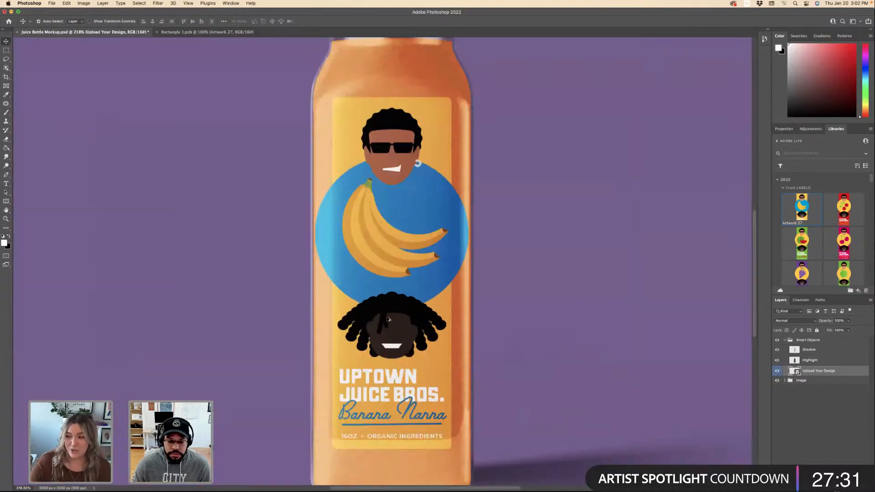
scroll(388, 319, down, 1)
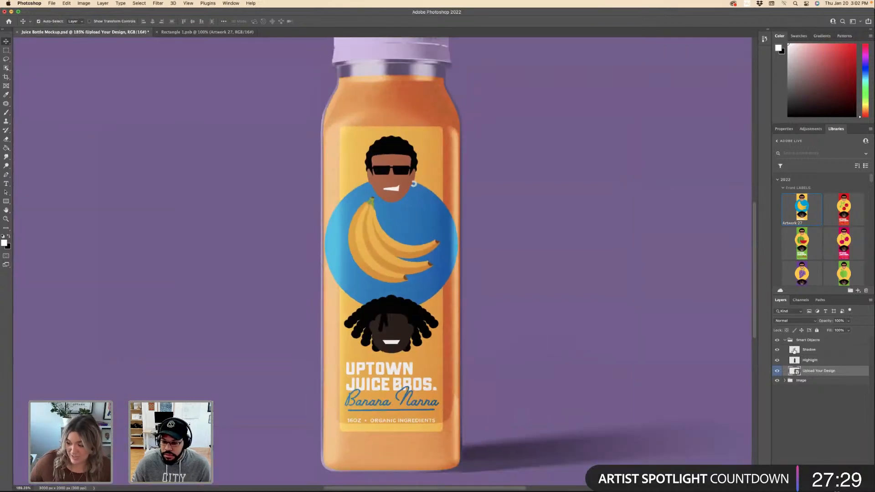
Toggle the visibility of the Upload Your Design, Highlight and Shadow layers to examine what each contributes to the label.
click(794, 351)
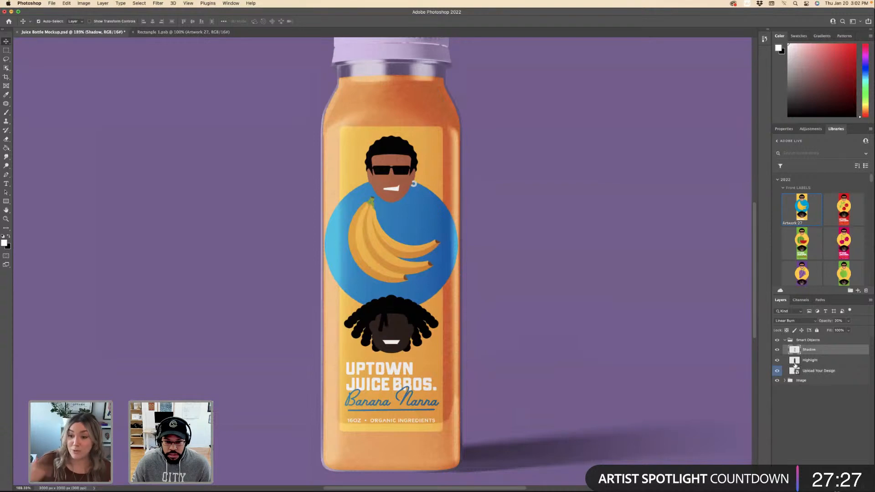
click(778, 350)
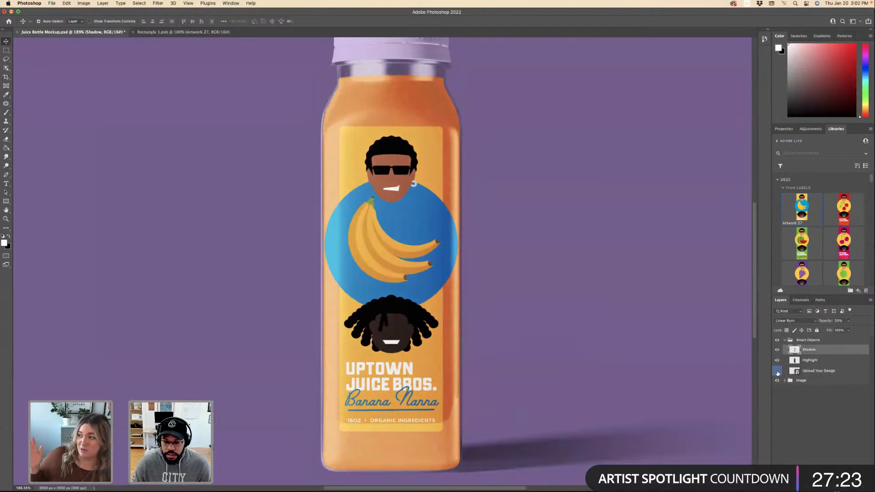
click(778, 372)
click(778, 371)
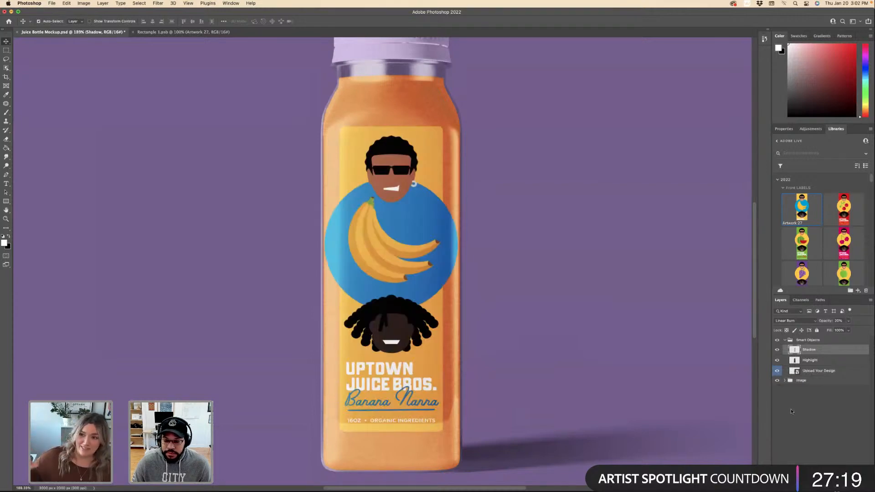
click(777, 372)
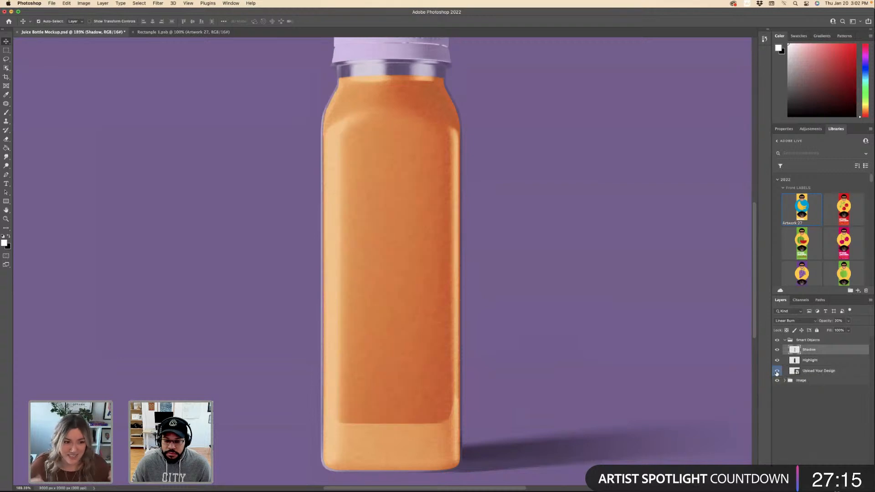
click(778, 371)
click(777, 361)
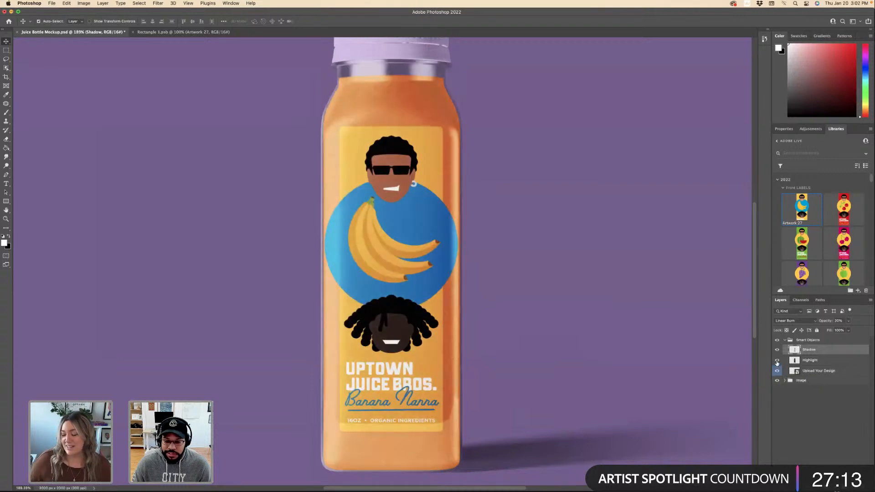
click(777, 350)
click(777, 350)
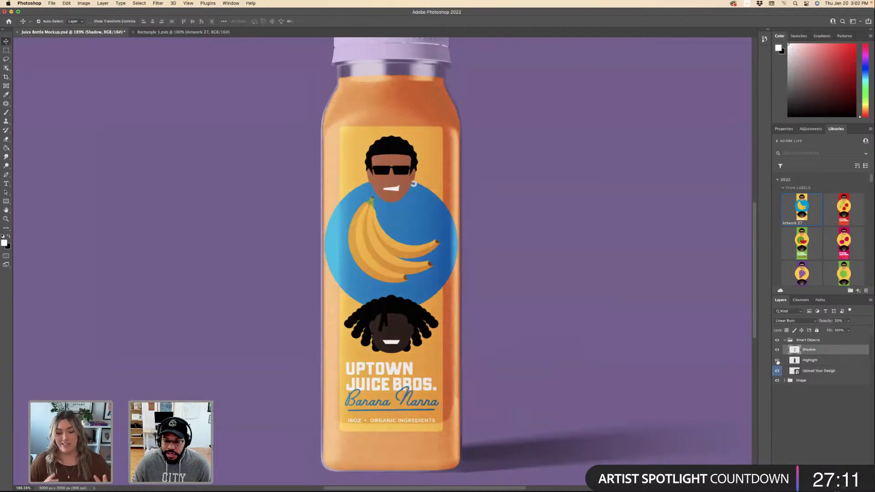
Toggle the visibility of the Image group and its Bottle layer to examine what each contributes to the mockup.
click(778, 382)
click(779, 382)
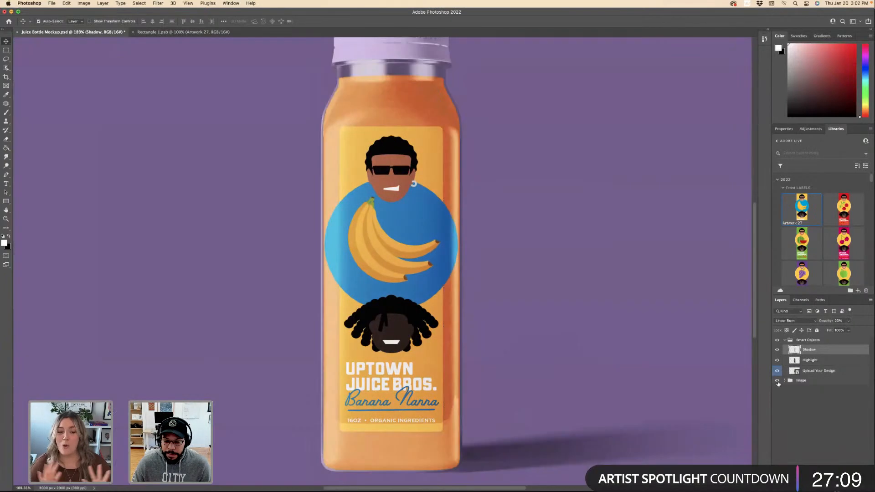
click(785, 380)
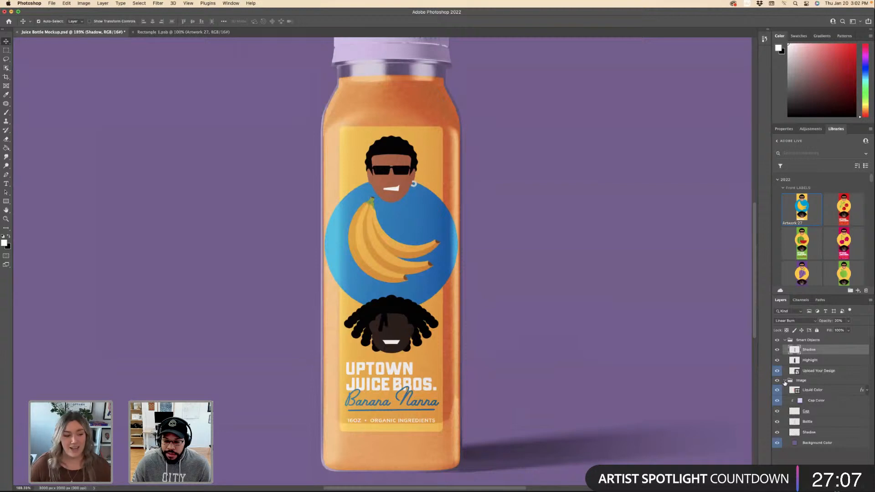
click(778, 422)
click(778, 423)
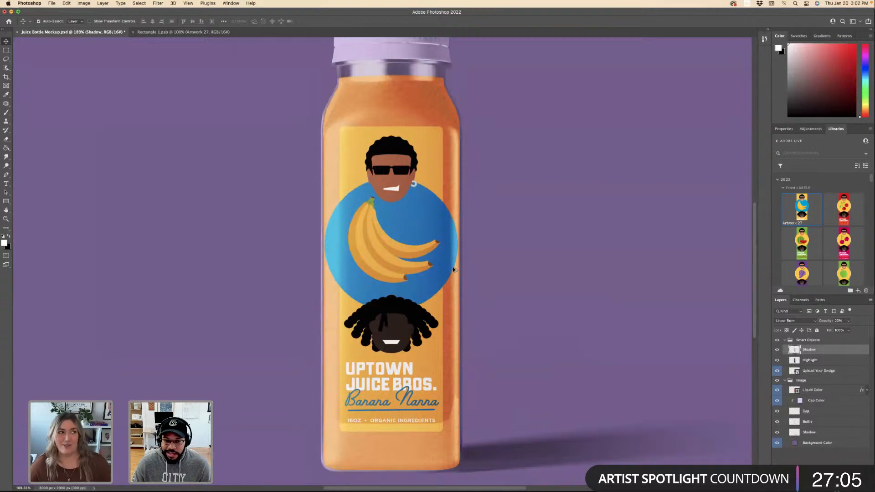
Change the Cap Color fill layer from the Image group to pure white.
key(super+0)
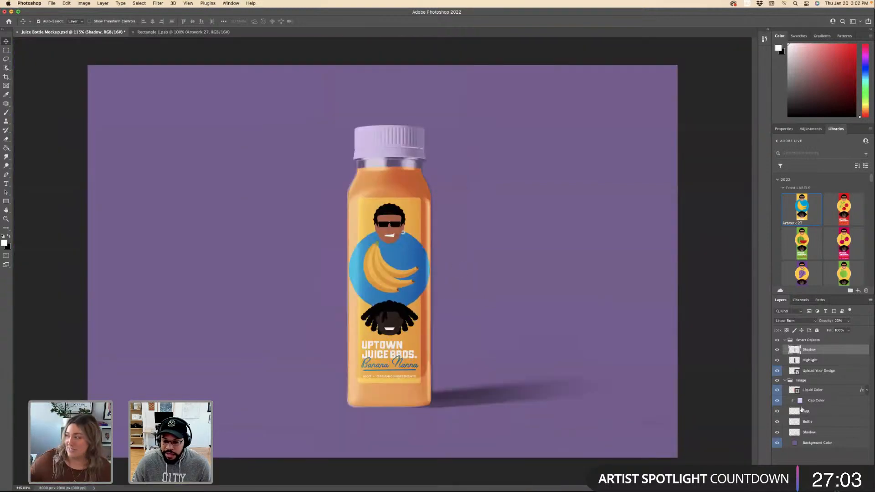
double_click(800, 403)
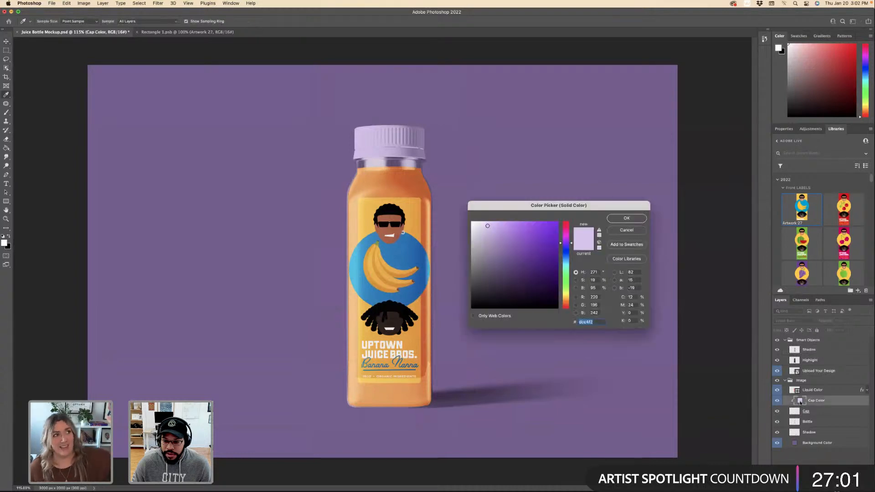
click(476, 233)
drag(476, 233, 472, 222)
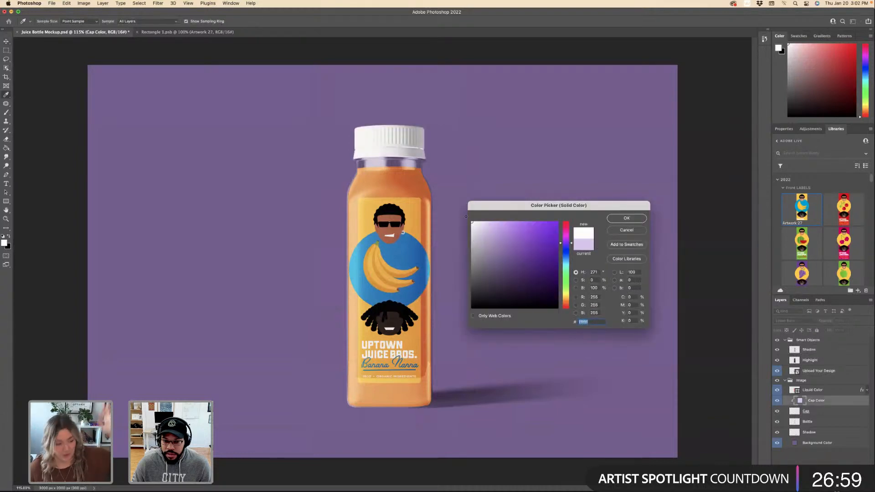
click(620, 221)
double_click(795, 443)
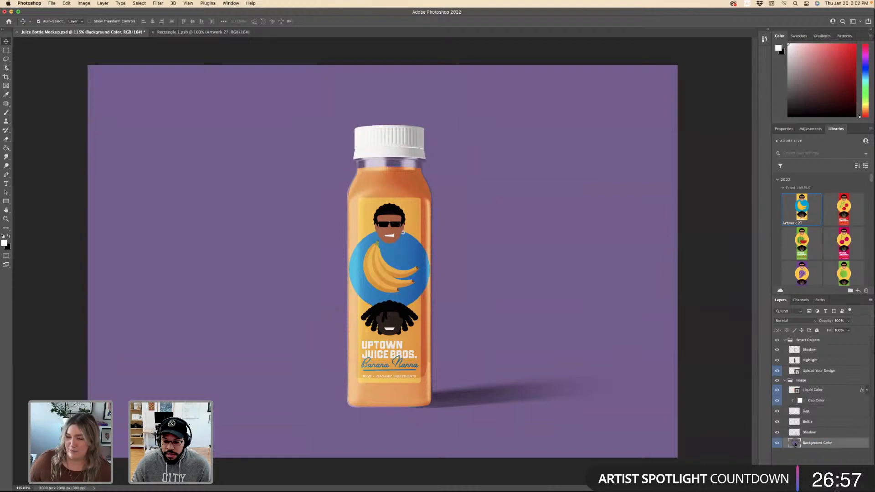
mouse_move(503, 259)
mouse_down()
mouse_move(489, 244)
mouse_move(471, 265)
mouse_move(458, 228)
mouse_move(535, 221)
mouse_up()
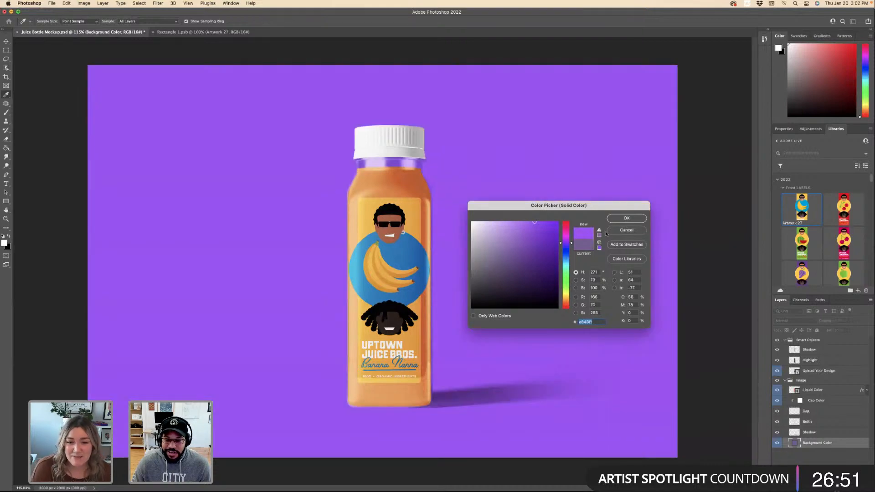
click(626, 230)
Switch to Illustrator and copy the hex fill value ffcb38 from the yellow circle on the Grape Escape label.
key(super+Tab)
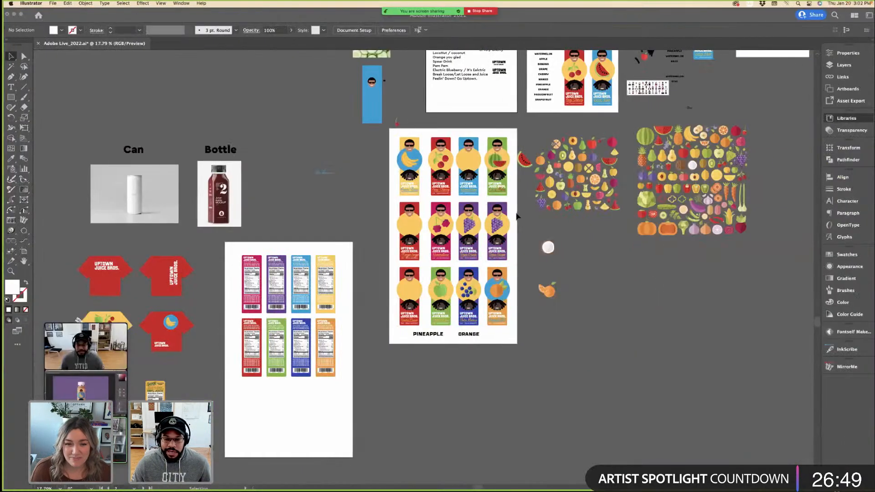
scroll(505, 226, up, 5)
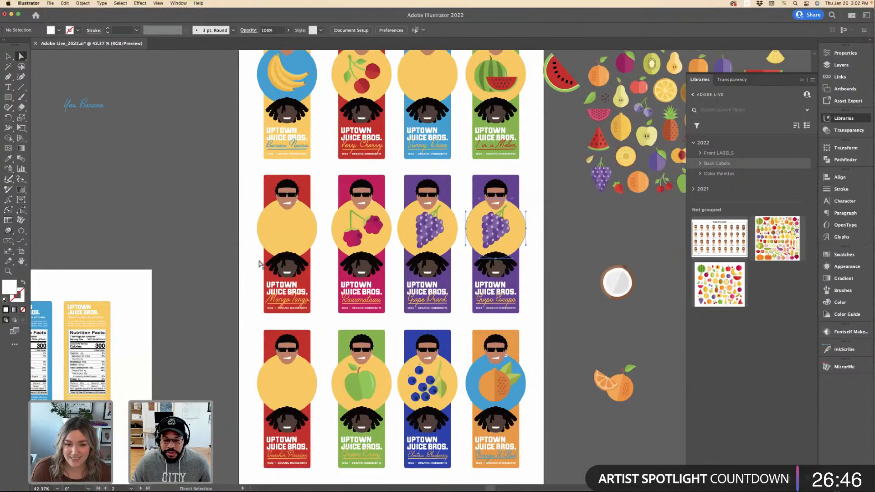
key(a)
click(504, 227)
double_click(8, 286)
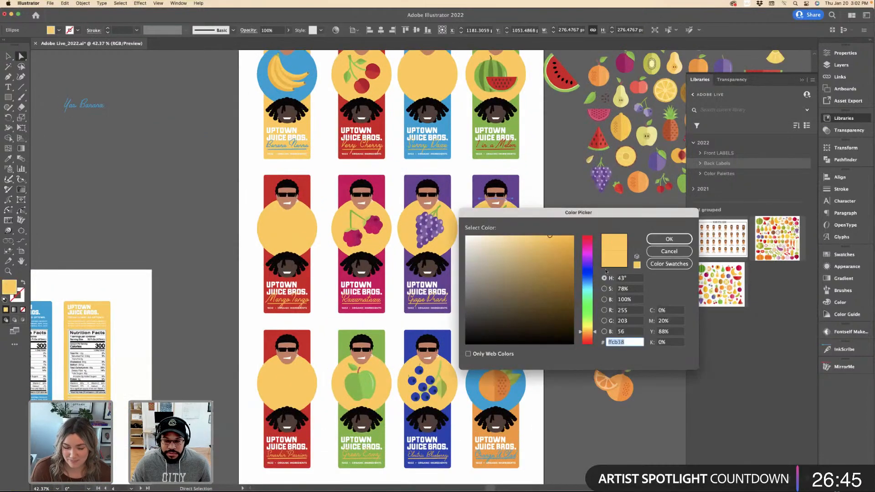
click(670, 239)
click(584, 233)
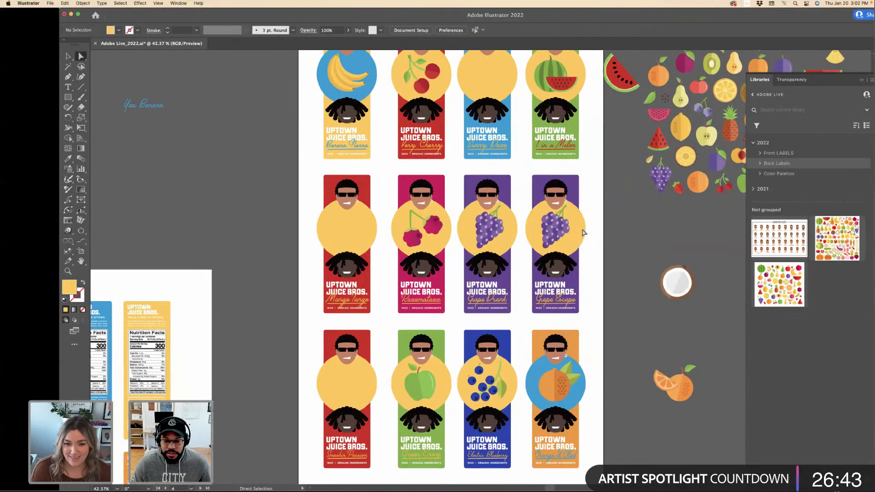
Return to Photoshop and set the Background Color fill layer of the bottle mockup to ffcb38.
key(super+Tab)
double_click(795, 443)
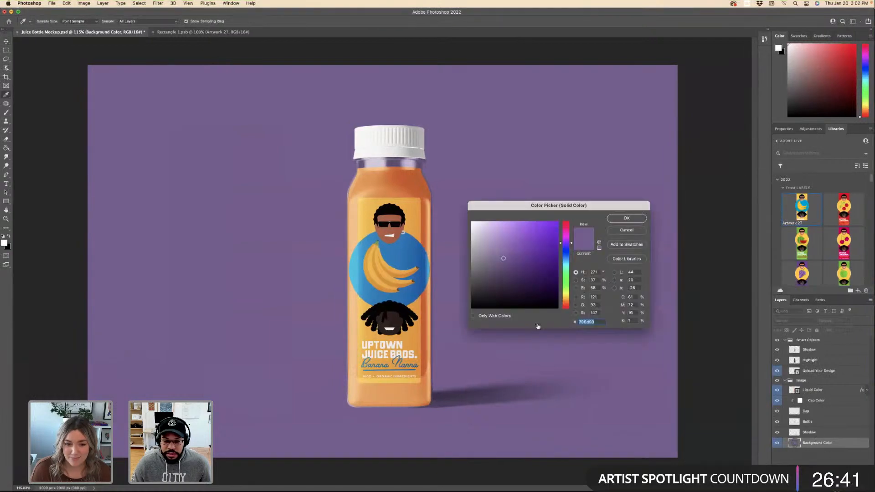
text(ffcb38)
click(627, 218)
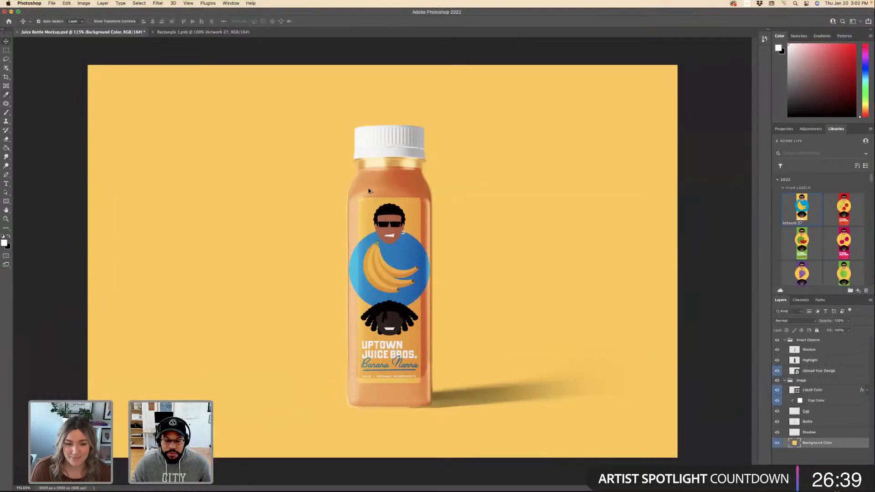
Scale the Banana Nanna label down slightly from its bottom edge in Rectangle 1.psb, save it and return to the bottle mockup.
scroll(369, 191, up, 3)
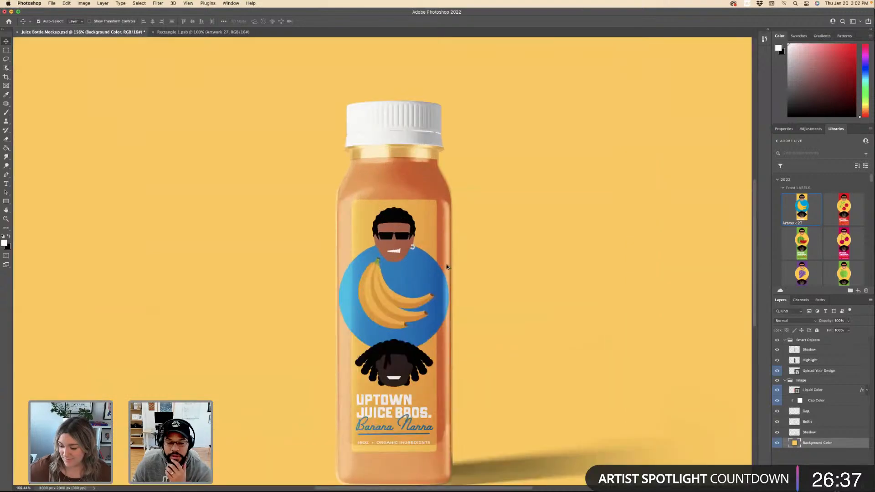
scroll(448, 268, down, 1)
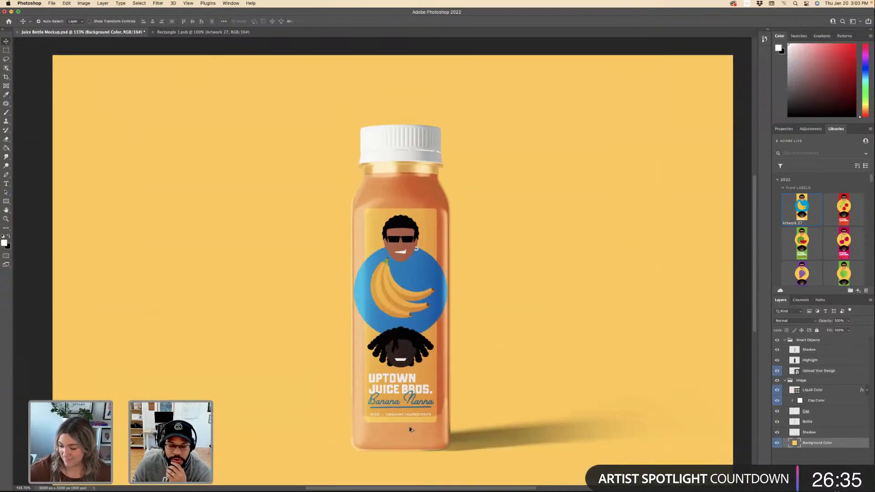
scroll(410, 428, down, 2)
scroll(395, 419, up, 5)
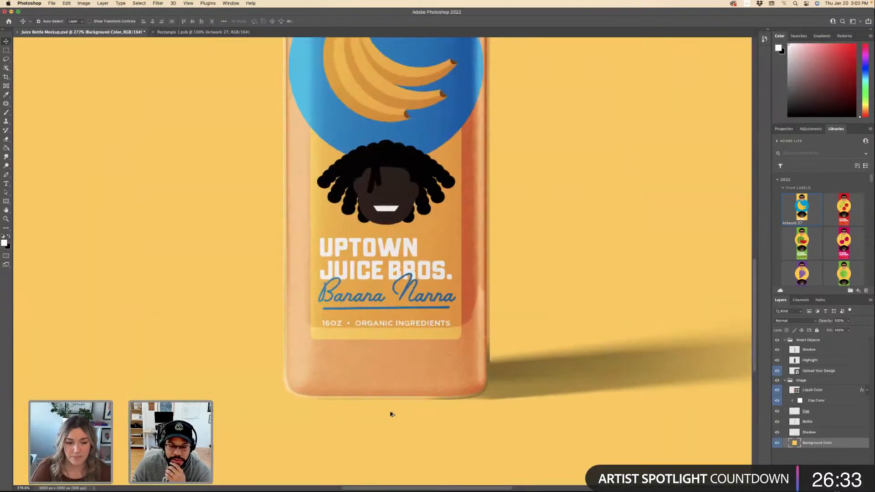
scroll(390, 415, up, 1)
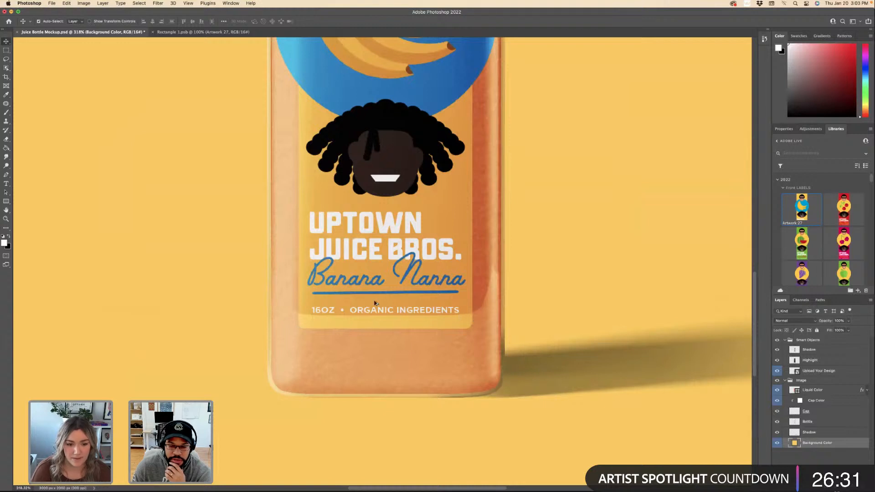
scroll(375, 303, down, 5)
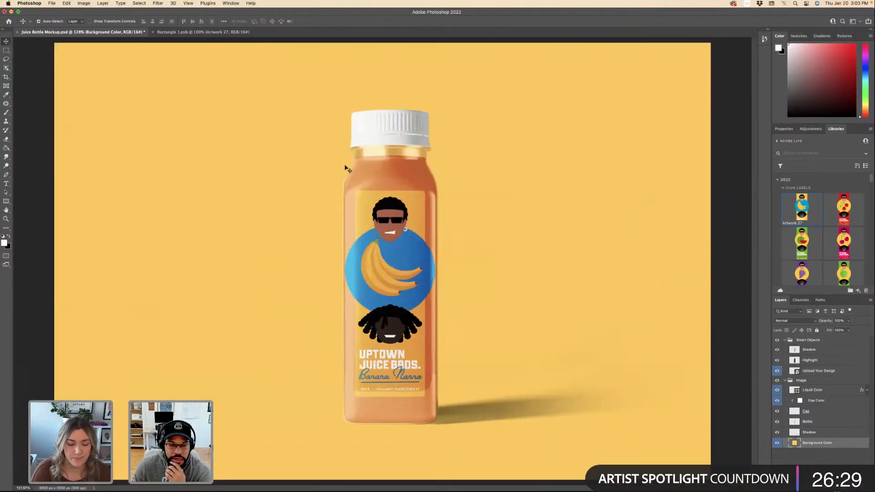
click(191, 32)
key(super+t)
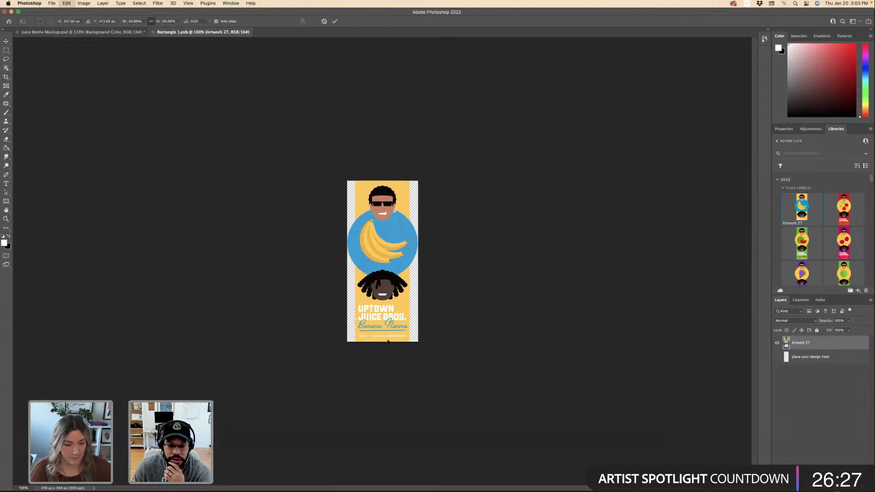
drag(388, 342, 388, 337)
key(Return)
key(super+s)
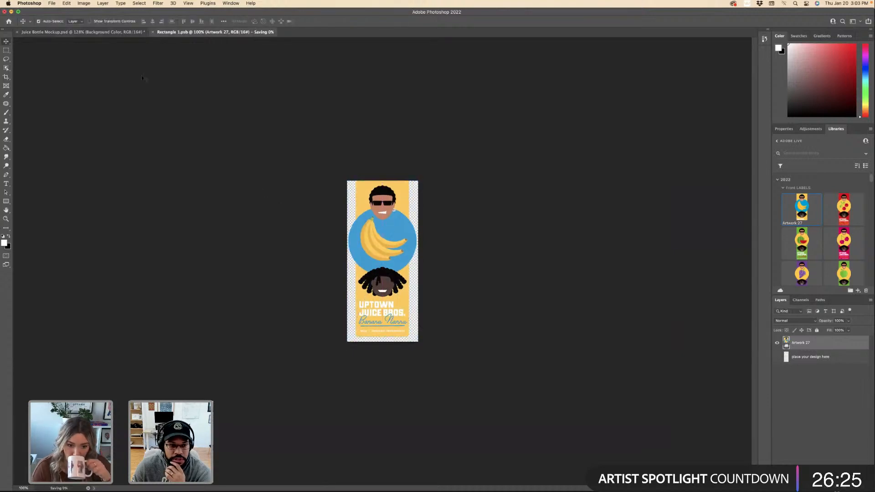
click(118, 31)
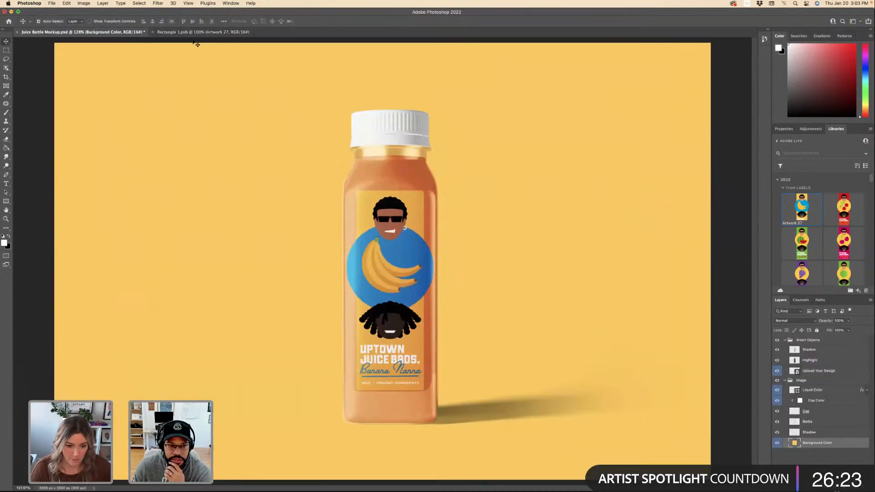
Extend the Banana Nanna label's bottom edge slightly downward in Rectangle 1.psb, save again and go back to Juice Bottle Mockup.psd.
click(201, 32)
key(super+t)
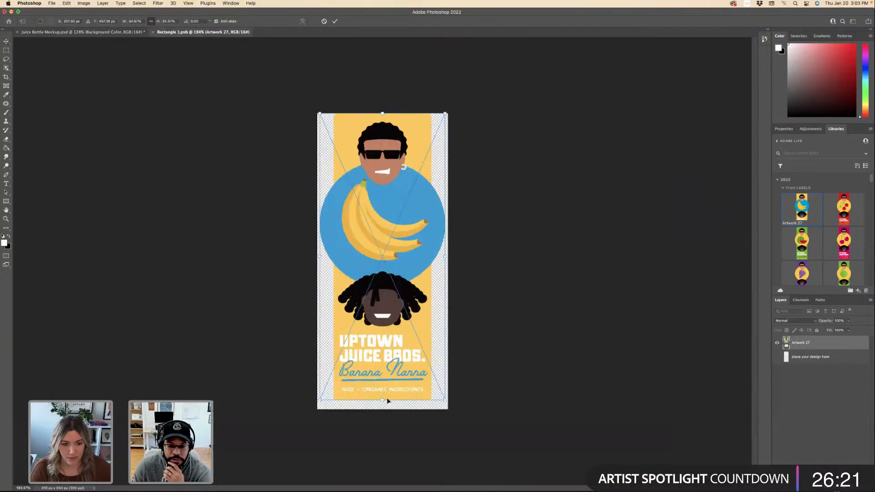
drag(388, 401, 388, 403)
key(Return)
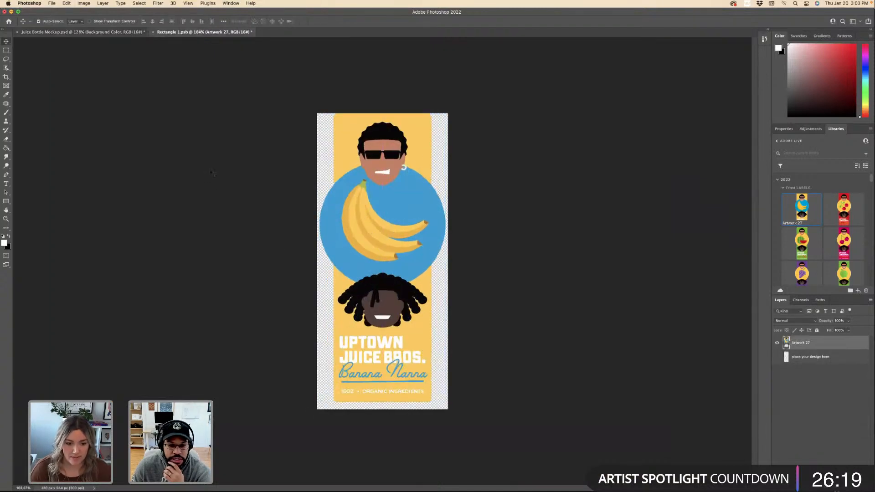
key(super+s)
click(117, 33)
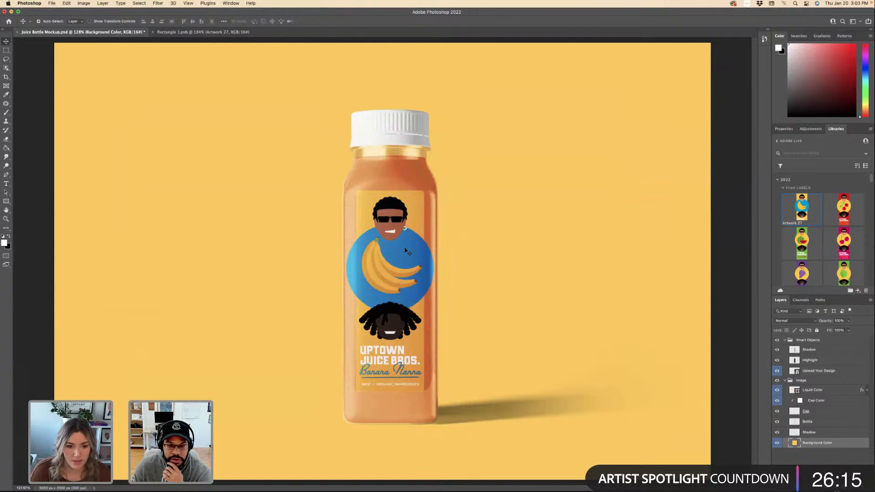
Inspect the adjusted label on the bottle, collapse the Image group and toggle the Highlight and Shadow layers to compare their effect.
scroll(403, 252, down, 2)
scroll(399, 256, up, 5)
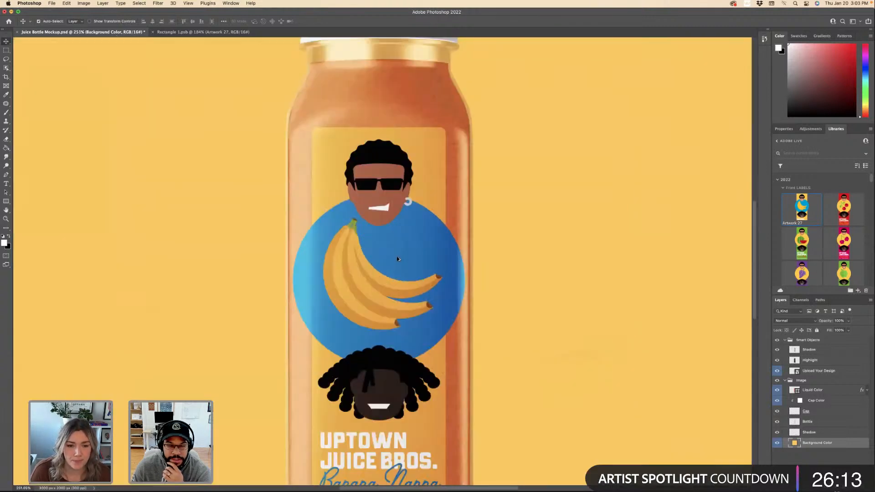
scroll(397, 259, down, 4)
scroll(396, 331, down, 3)
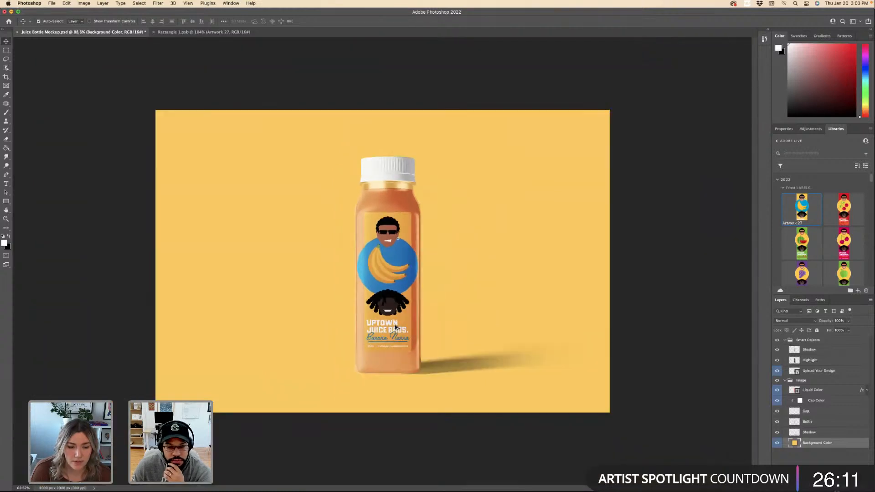
scroll(461, 362, up, 2)
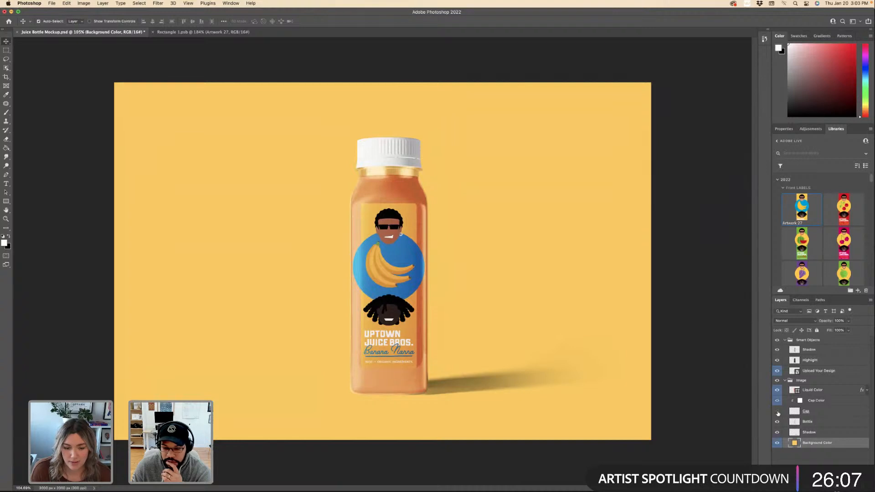
click(785, 381)
click(778, 361)
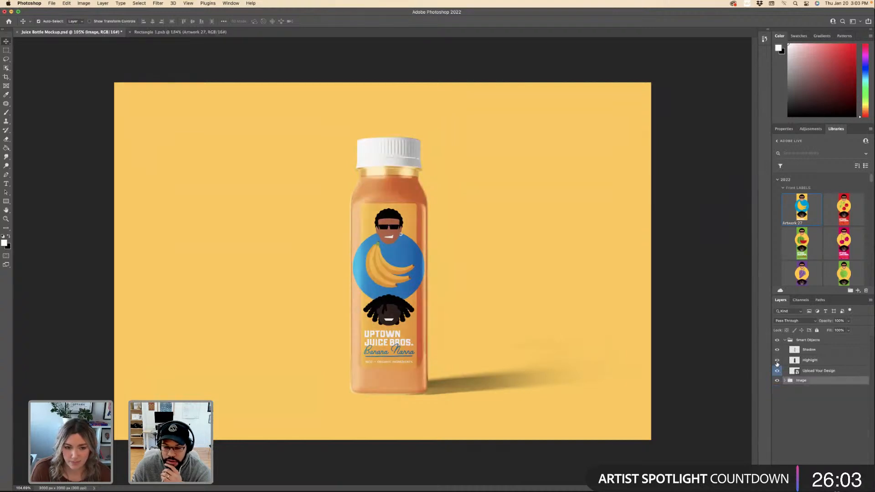
click(777, 360)
click(777, 350)
click(777, 350)
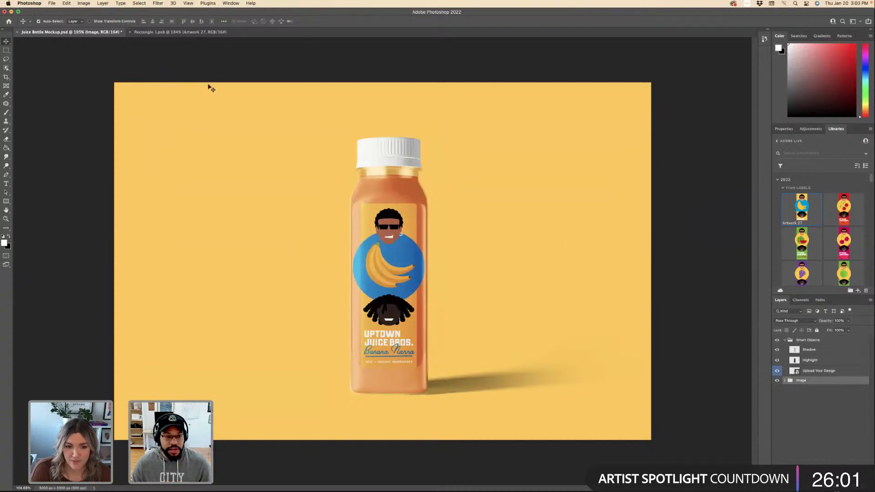
Bring up the three-bottle mockup 20210323_Batch65_22_bottle.psd in Photoshop and hide the Shadows layer in its Image group.
key(ctrl+alt+i)
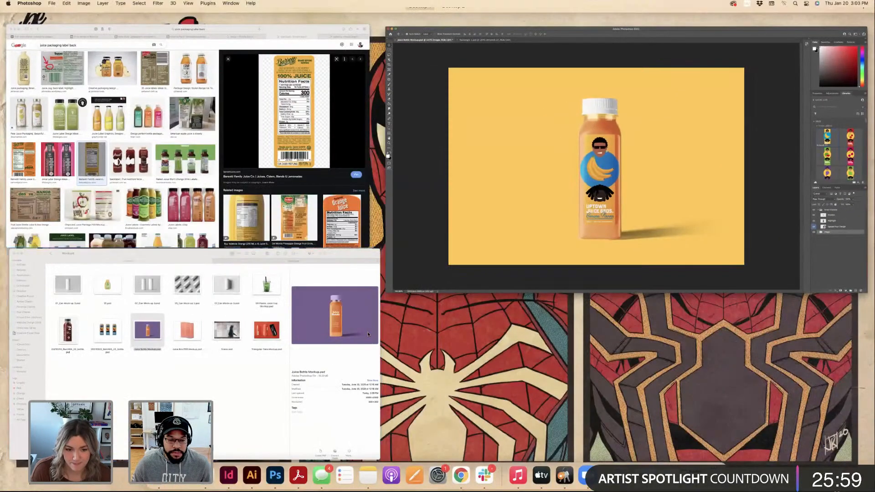
click(368, 331)
click(238, 232)
key(super+Tab)
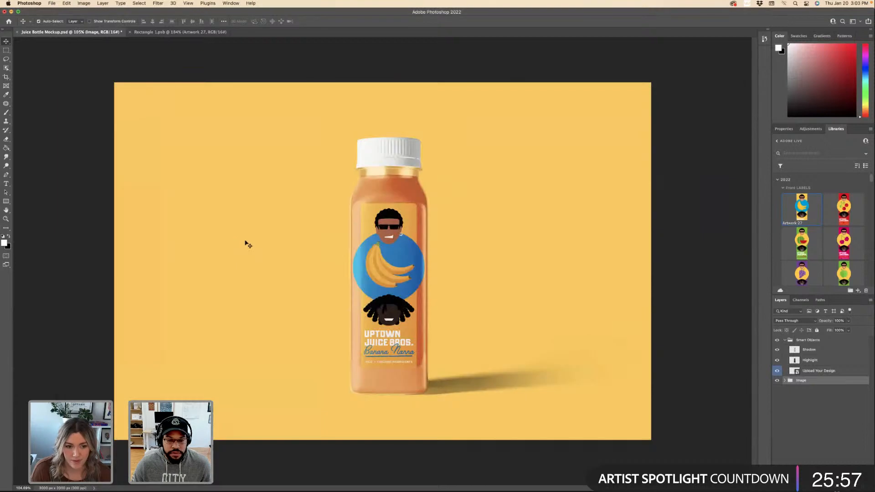
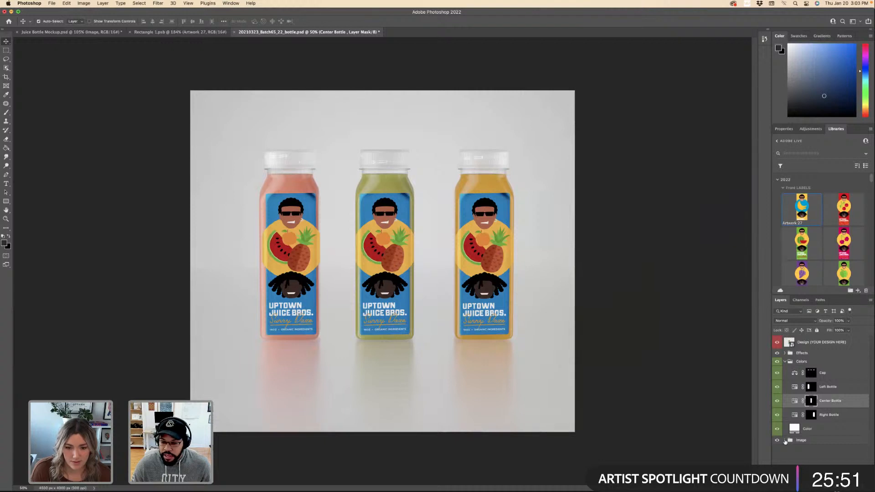
click(785, 441)
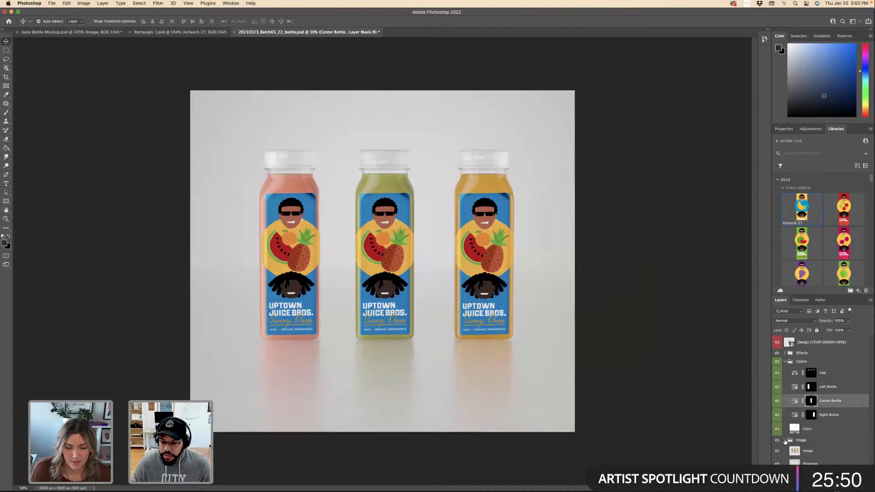
click(778, 464)
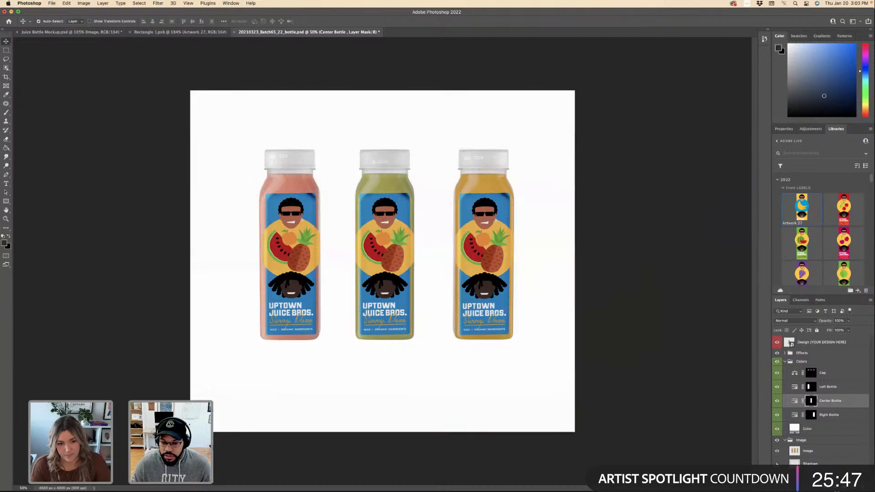
Show the Shadows layer again, expand the Effects group and toggle its group 1 to examine the left bottle's label.
click(777, 463)
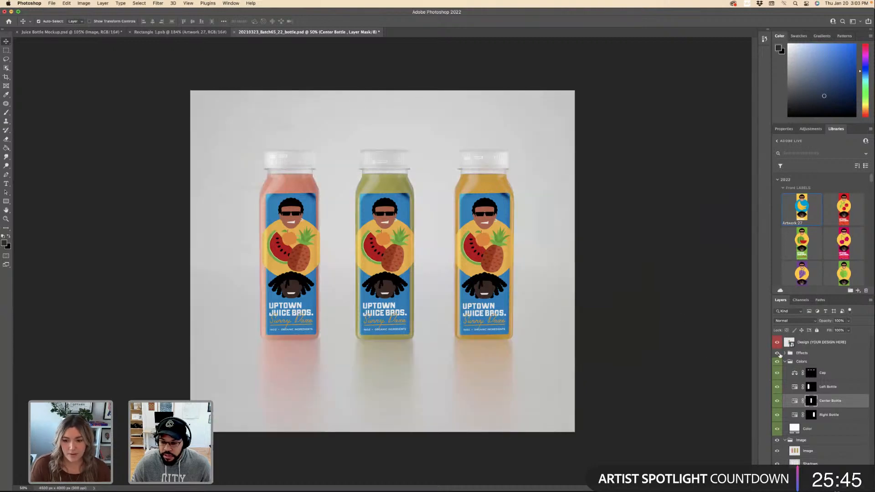
click(785, 354)
click(777, 365)
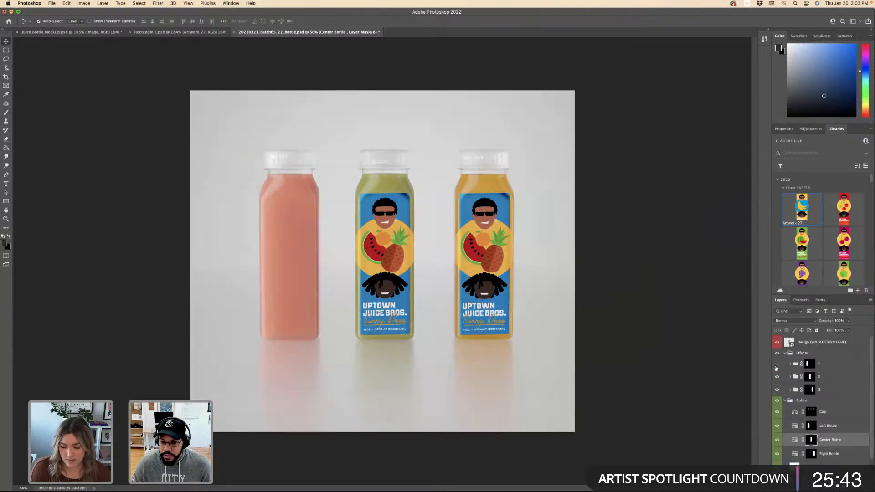
click(776, 365)
click(776, 366)
click(777, 366)
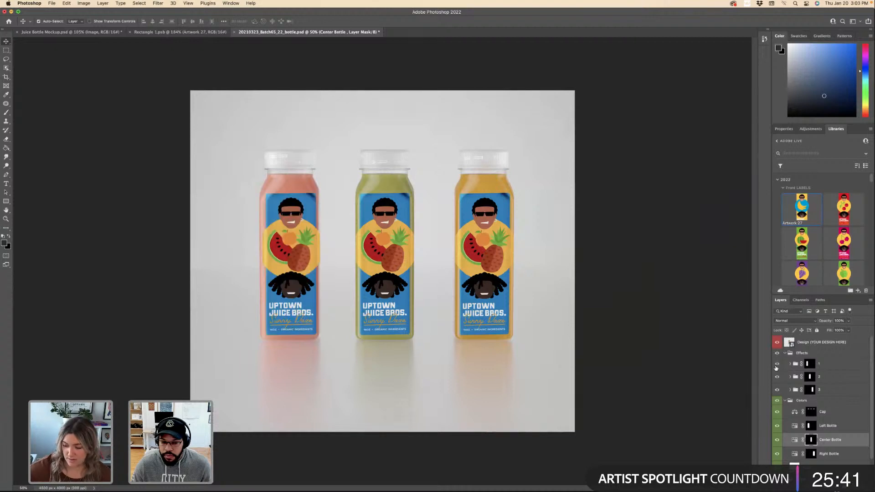
click(777, 366)
click(778, 367)
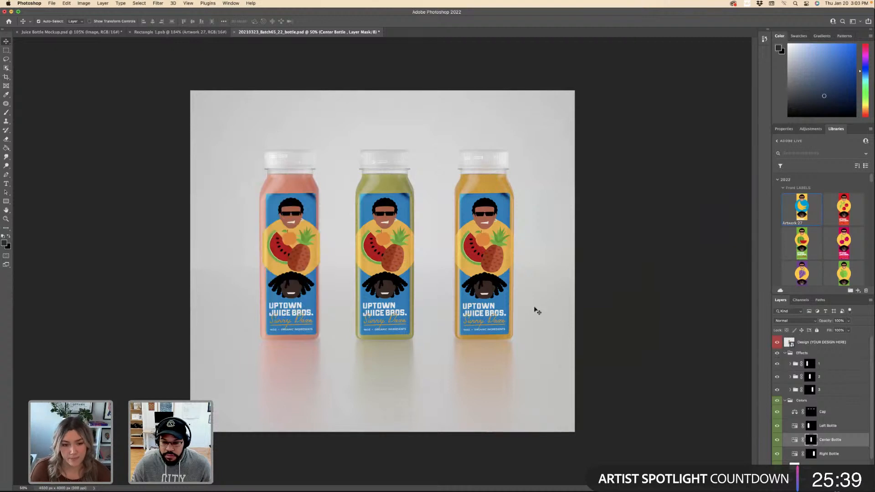
Return to Juice Bottle Mockup.psd, expand the Image group and toggle the Liquid Color layer to check what it affects.
click(105, 34)
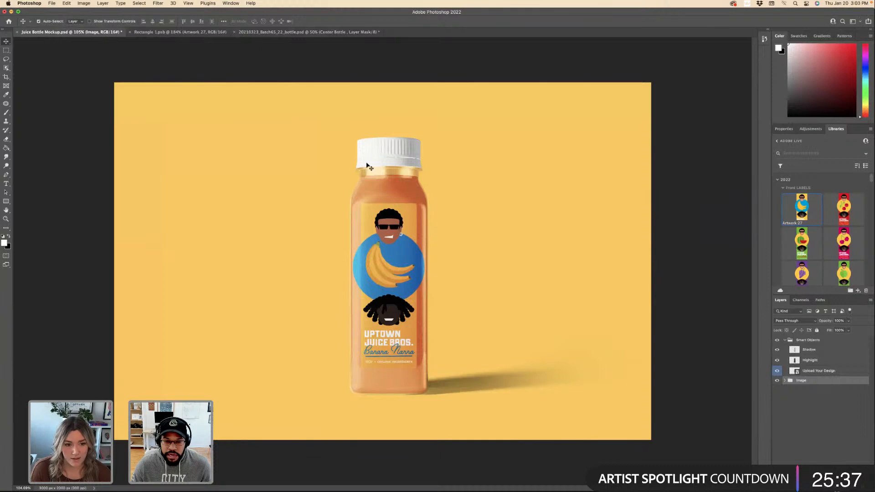
click(785, 381)
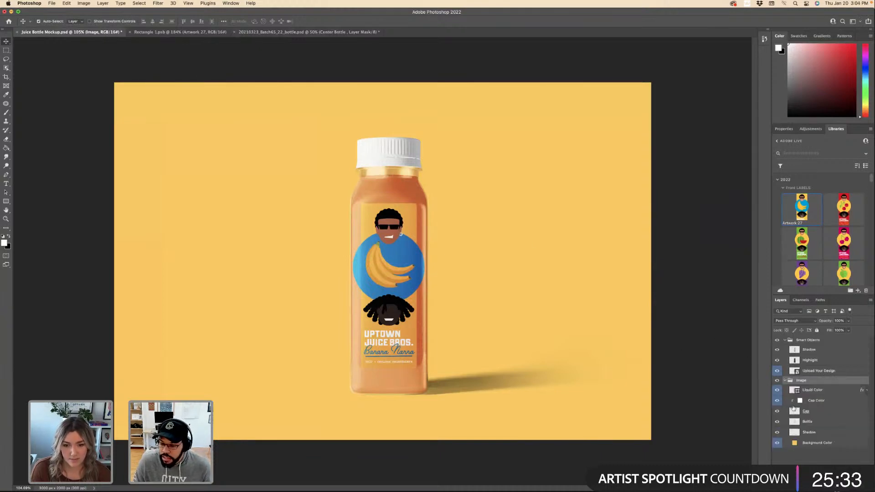
click(777, 391)
click(778, 391)
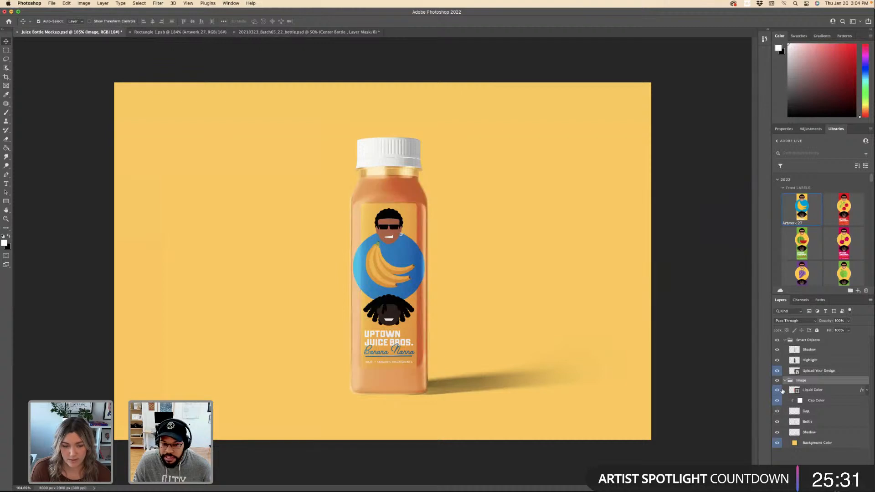
Try a dark blue fill for the Liquid Color layer.
double_click(794, 390)
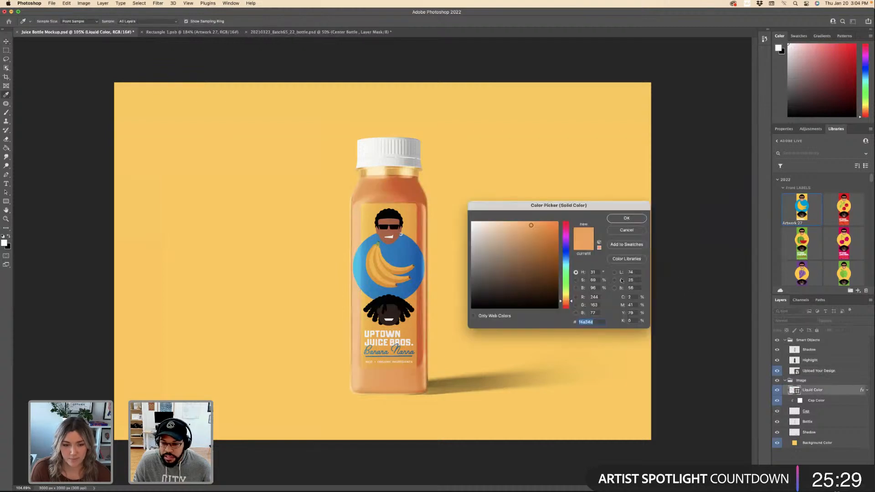
drag(546, 248, 483, 233)
drag(528, 266, 570, 251)
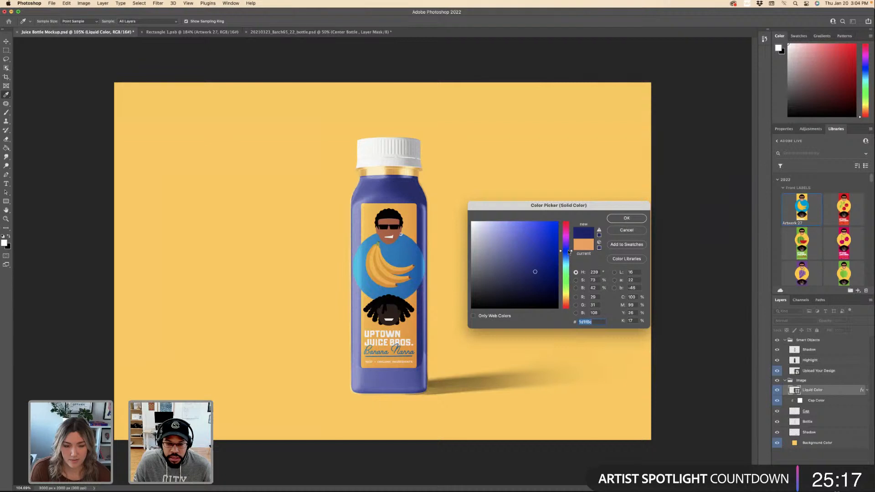
click(635, 220)
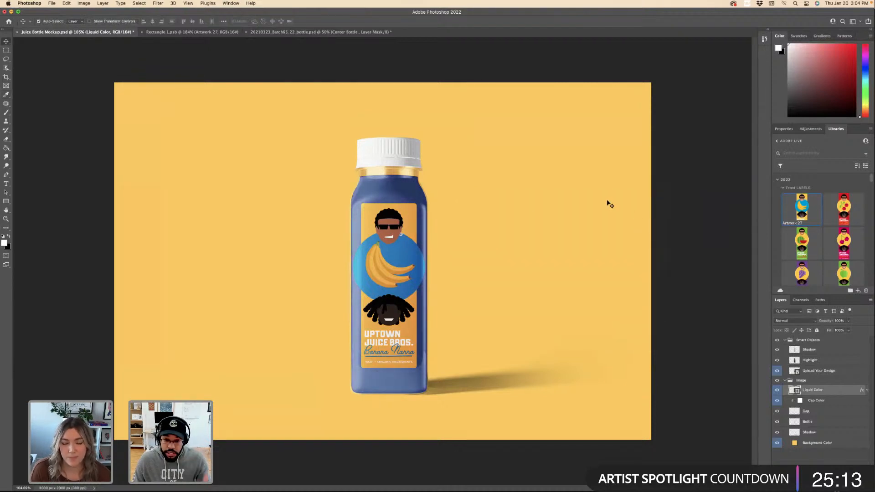
Hide the Background Color layer and set the Liquid Color fill to a banana yellow, #fbe04a.
click(777, 443)
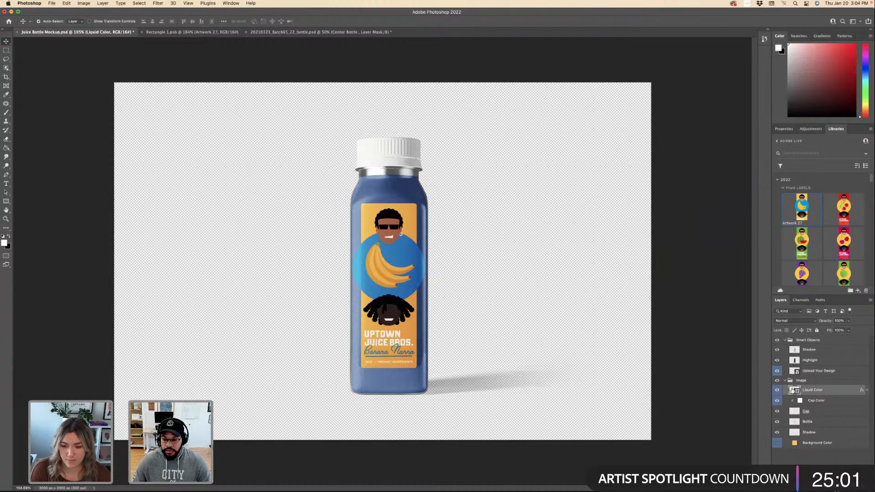
double_click(793, 390)
drag(571, 283, 567, 297)
mouse_move(537, 263)
mouse_down()
mouse_move(545, 240)
mouse_move(556, 235)
mouse_move(536, 226)
mouse_up()
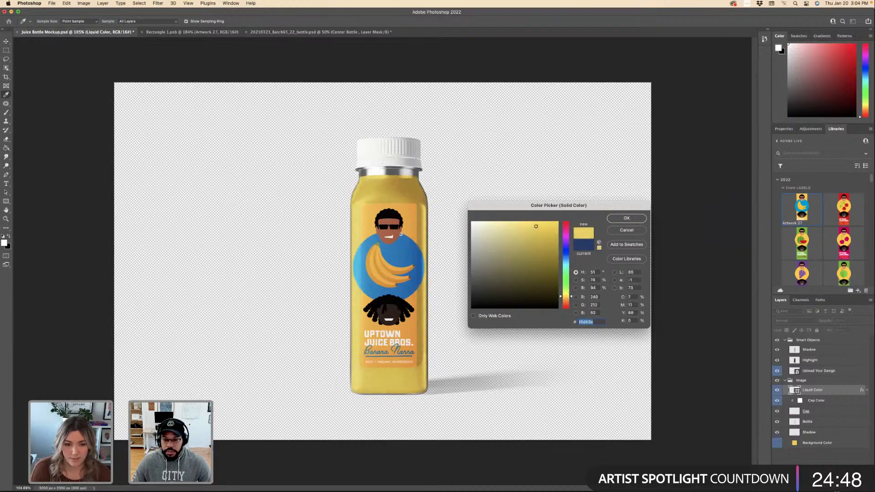
drag(540, 225, 541, 222)
click(627, 218)
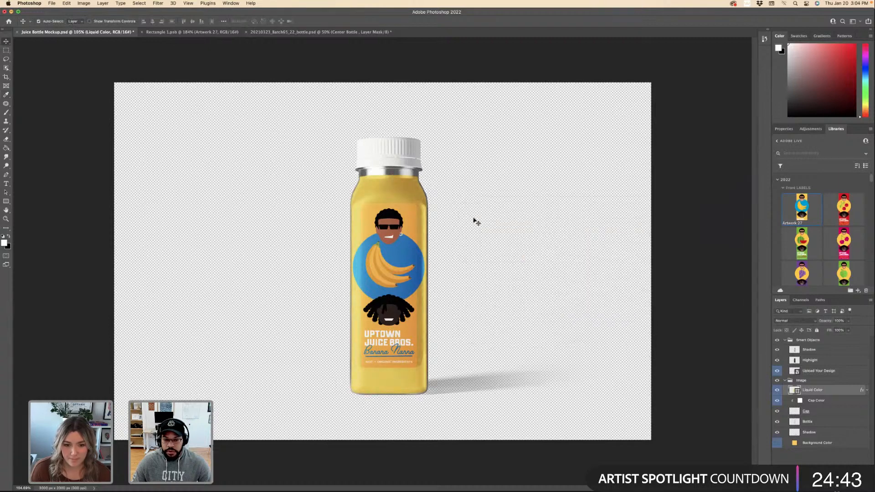
Set the Quick Export format to PNG with transparency in the Export preferences.
click(52, 3)
click(402, 139)
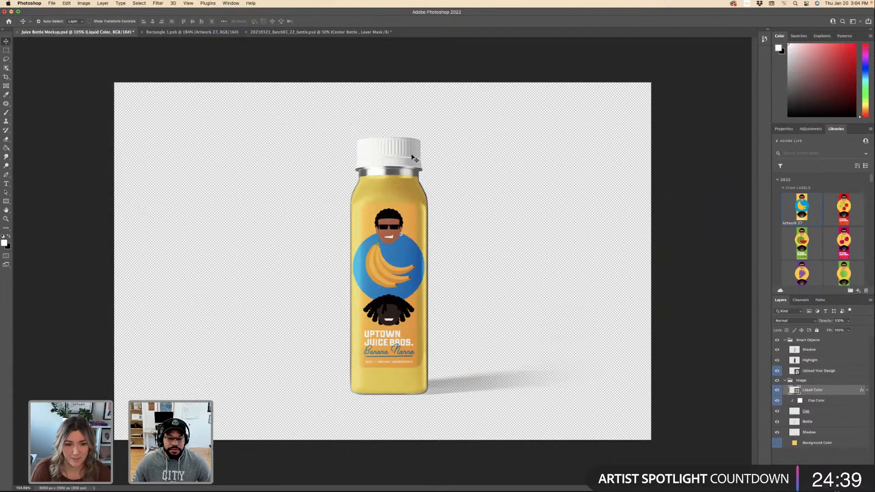
click(52, 4)
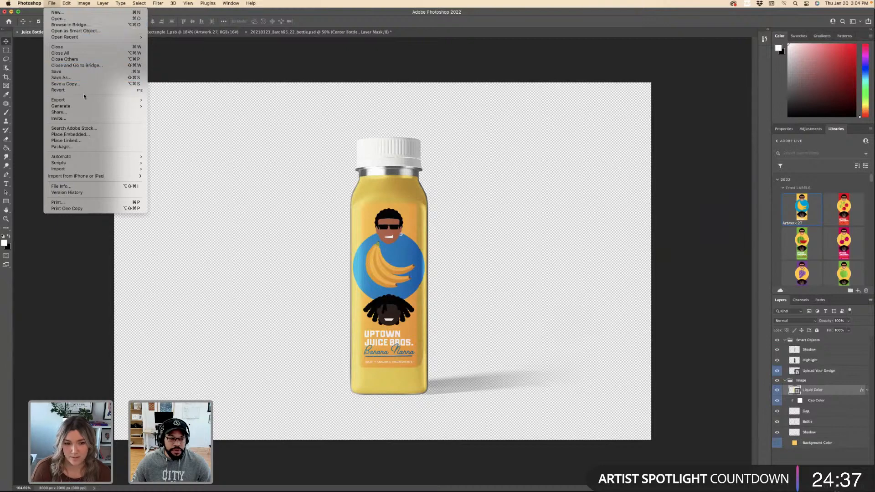
mouse_move(29, 3)
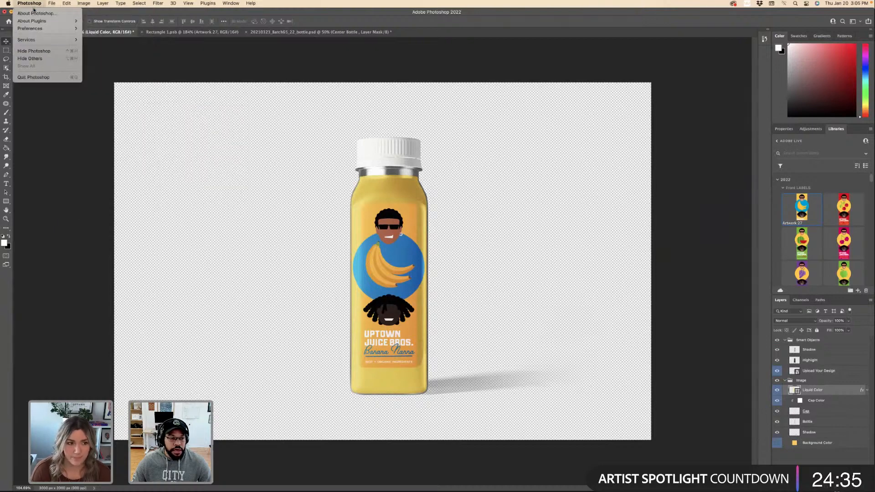
mouse_move(37, 27)
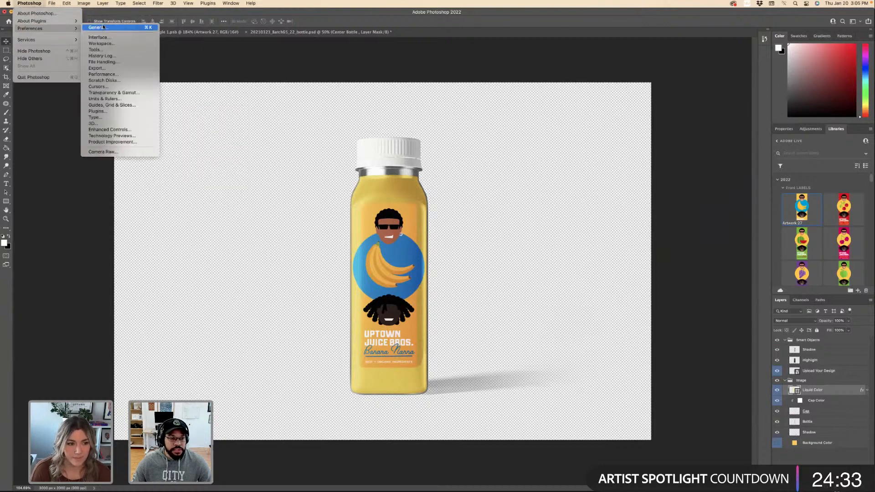
click(337, 142)
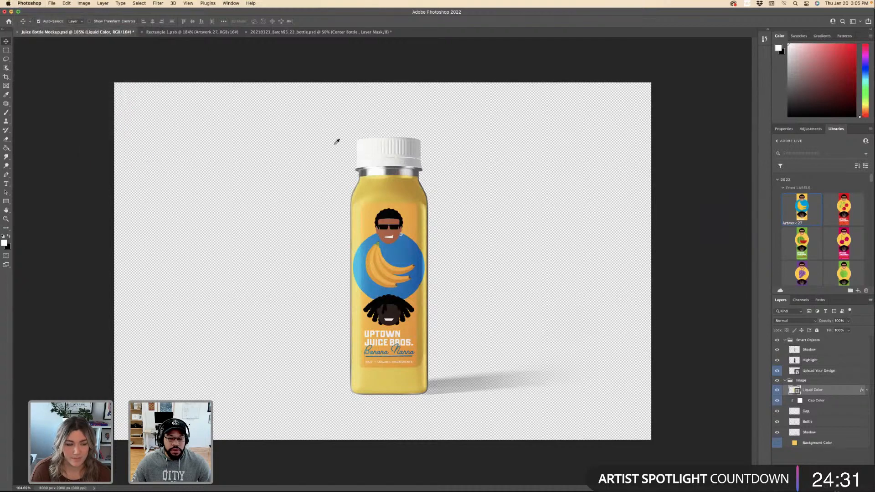
click(332, 168)
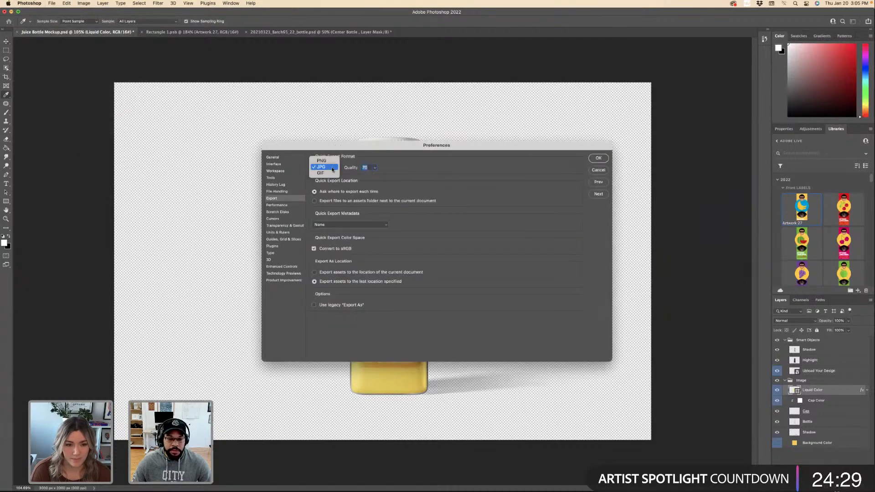
click(332, 162)
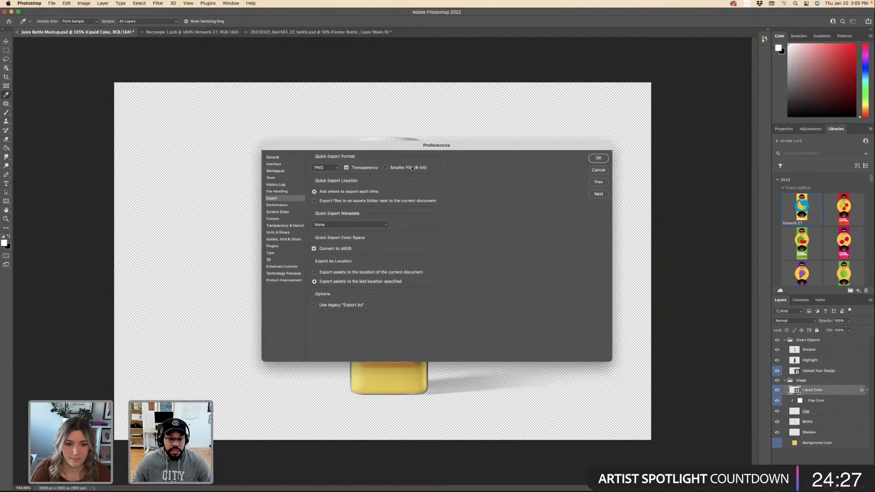
click(591, 159)
key(v)
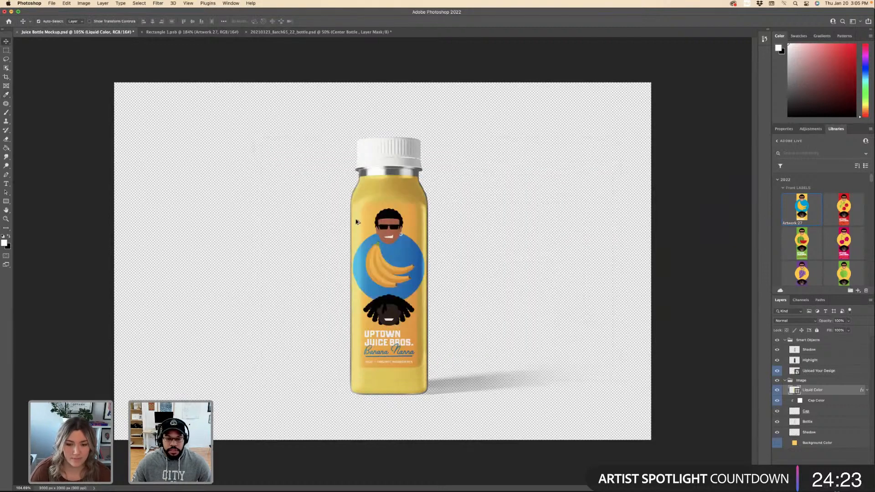
Crop the empty sides of the canvas around the bottle and its shadow to a width of about 1480 px.
scroll(360, 224, down, 3)
scroll(372, 249, up, 2)
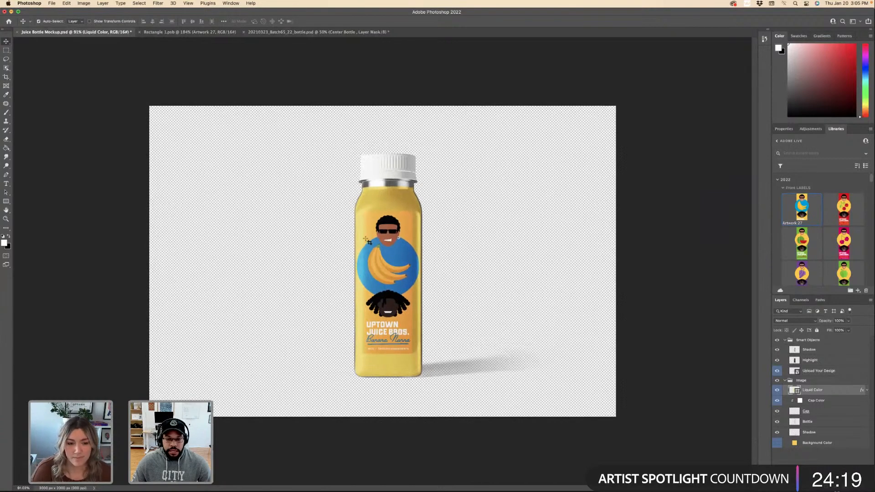
key(c)
drag(148, 259, 238, 258)
drag(527, 256, 497, 255)
key(Return)
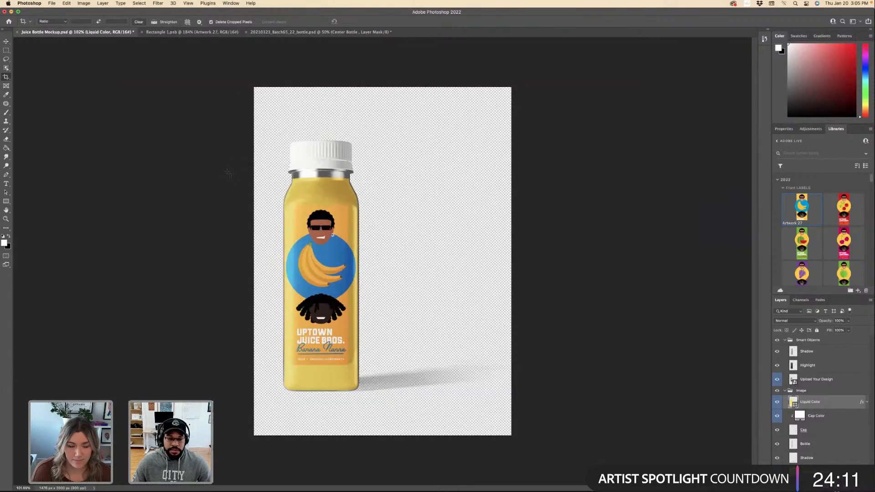
click(6, 41)
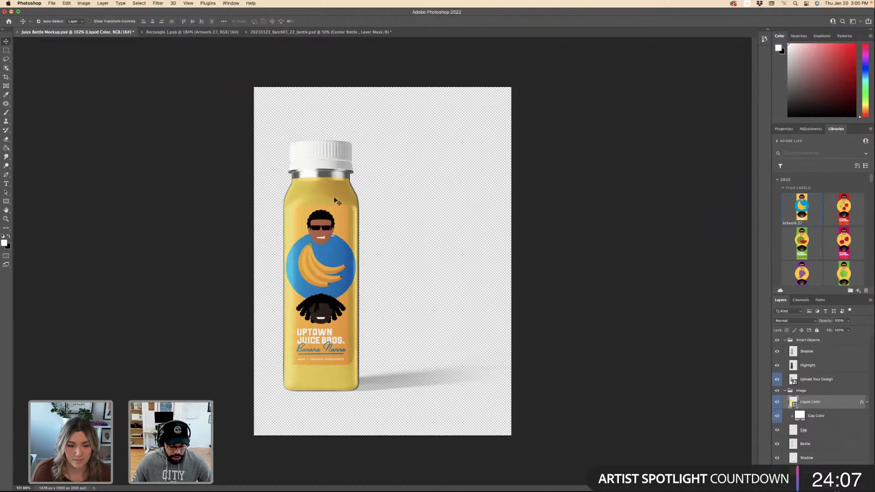
Undo the crop, inspect the bottle on the full-width canvas and redo the crop.
key(super+z)
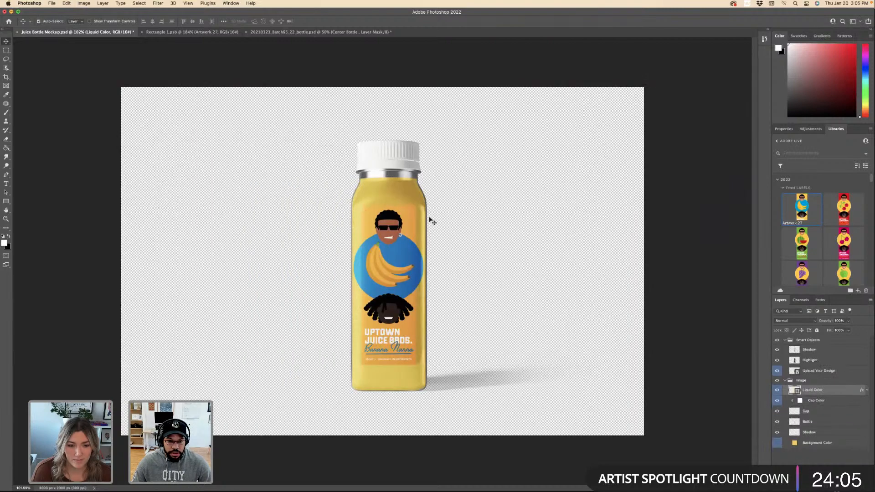
scroll(410, 219, up, 5)
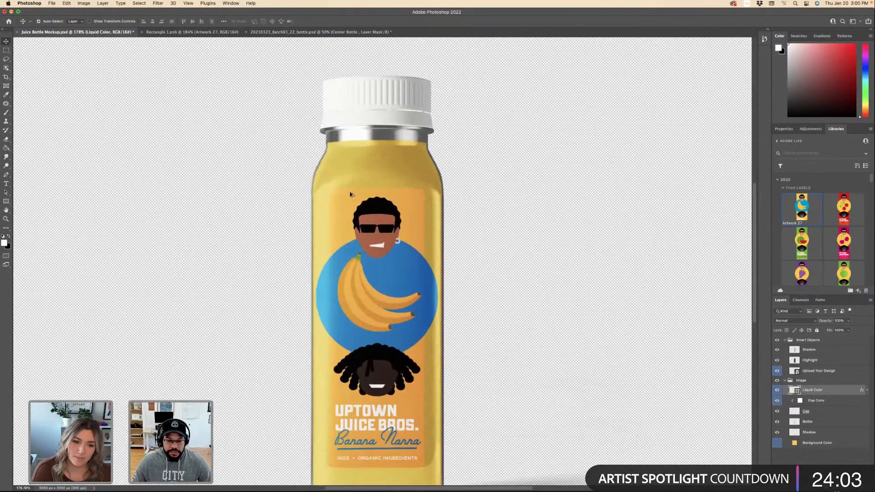
scroll(333, 201, down, 3)
key(super+shift+z)
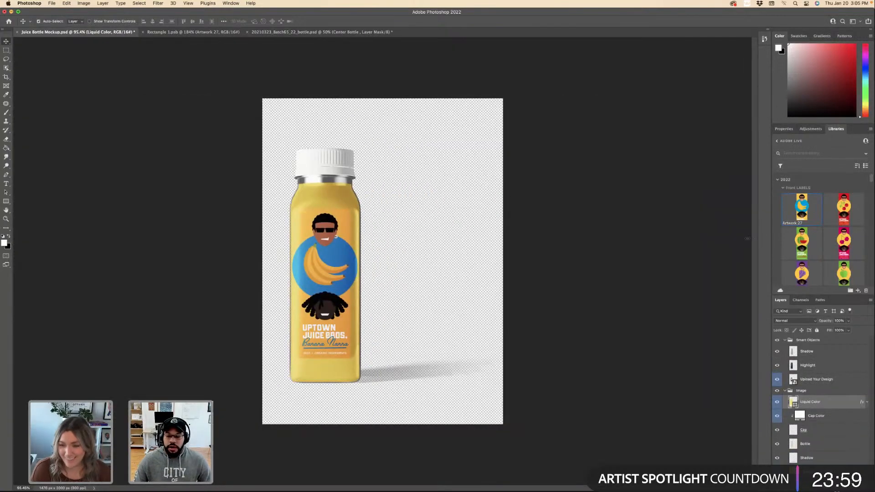
Darken the Liquid Color fill to a deeper yellow, #ddc22b, and check it on the bottle.
double_click(794, 401)
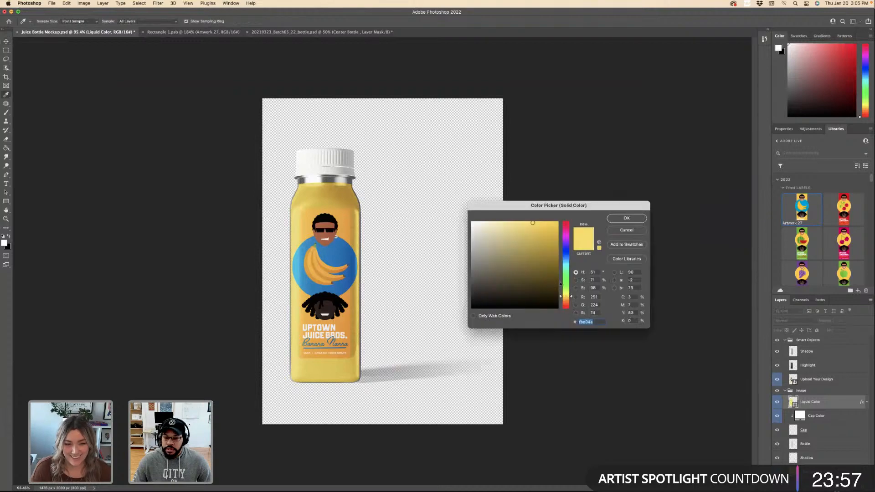
drag(539, 244, 542, 233)
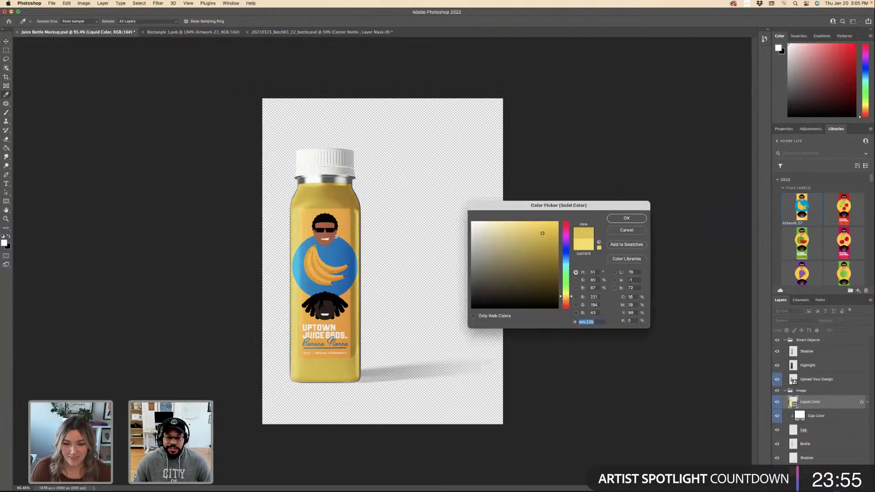
click(627, 230)
key(v)
scroll(353, 236, up, 1)
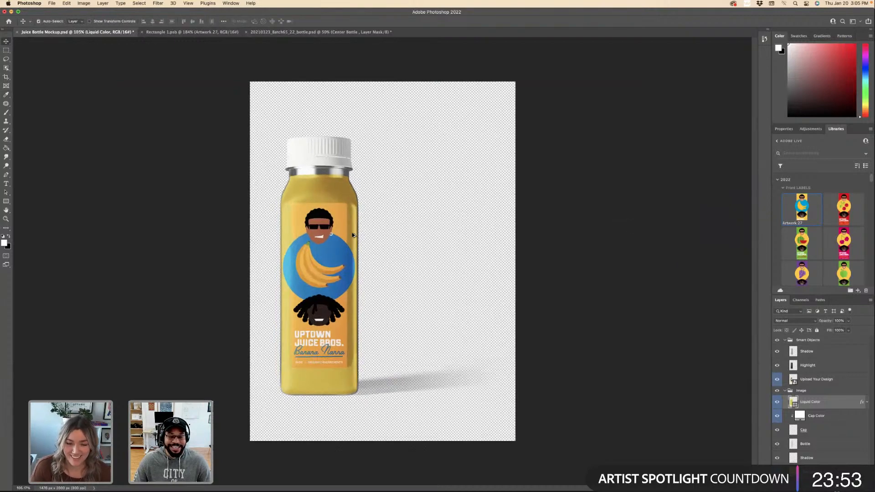
scroll(354, 235, up, 1)
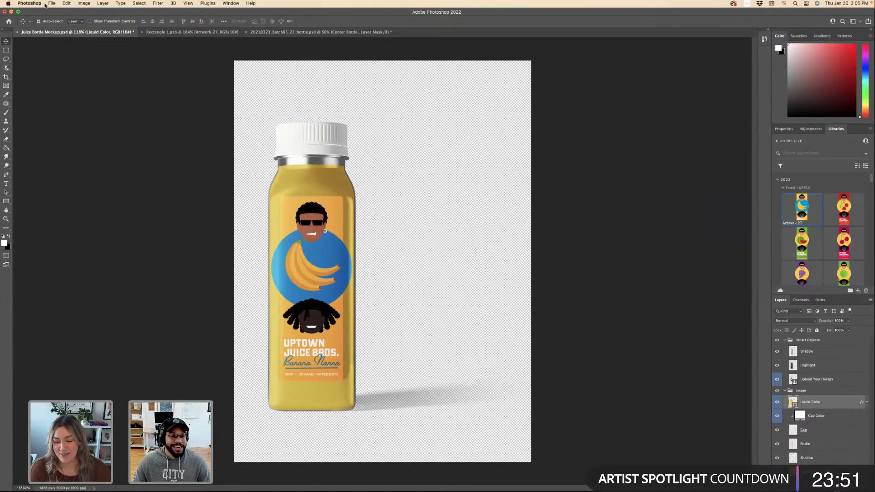
Start a quick PNG export of the banana bottle and create a folder named PNGs inside Mockups for it.
click(50, 4)
mouse_move(92, 100)
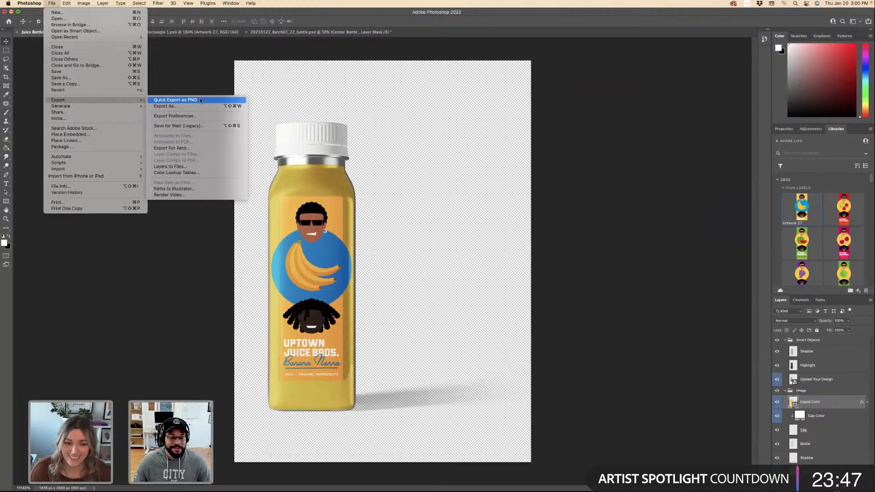
click(200, 101)
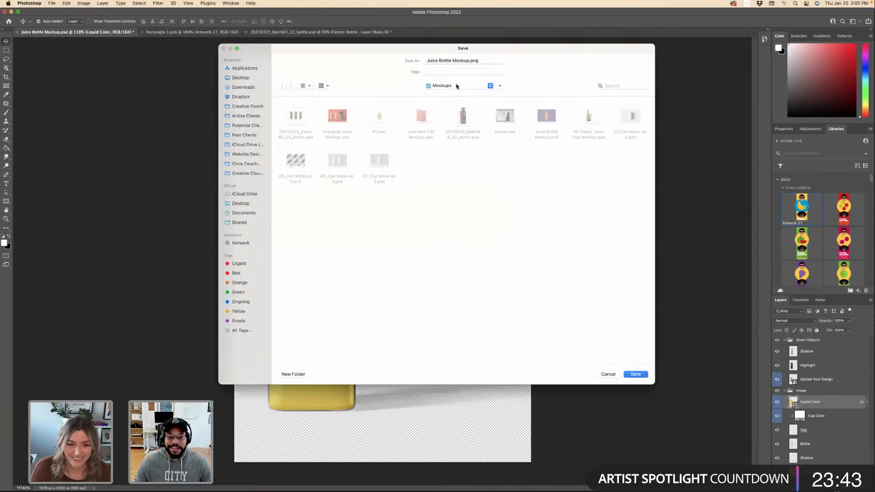
right_click(438, 165)
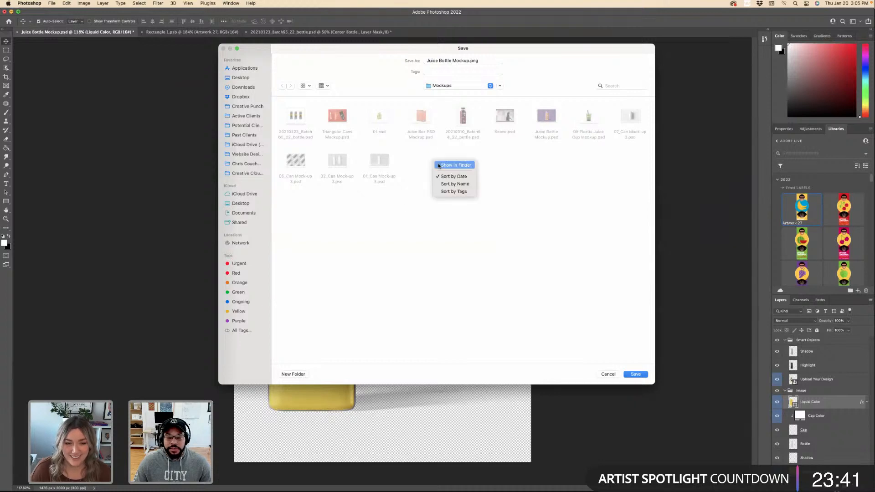
click(340, 318)
click(293, 374)
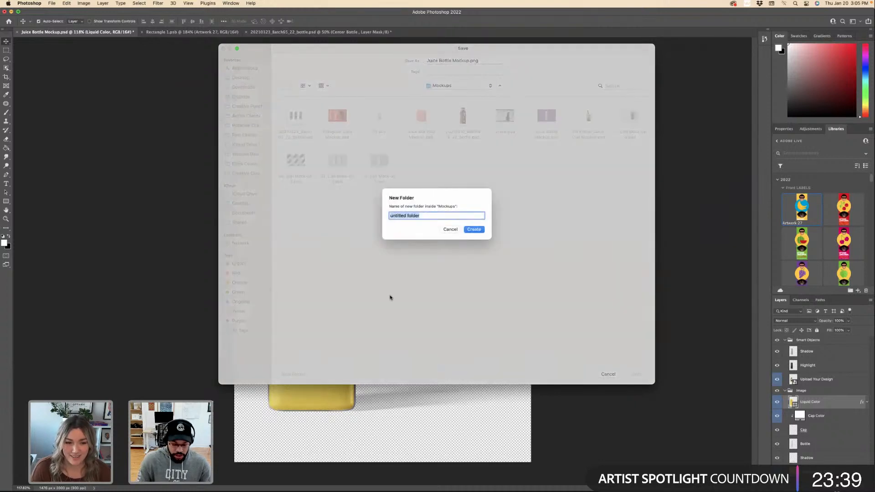
text(PNGs)
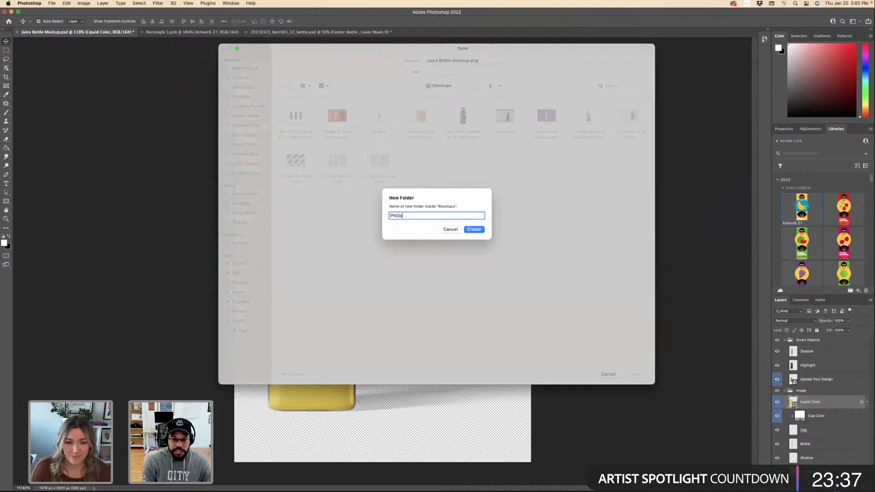
key(Return)
Name the exported file JuiceBros-1 and save it in the PNGs folder.
click(468, 61)
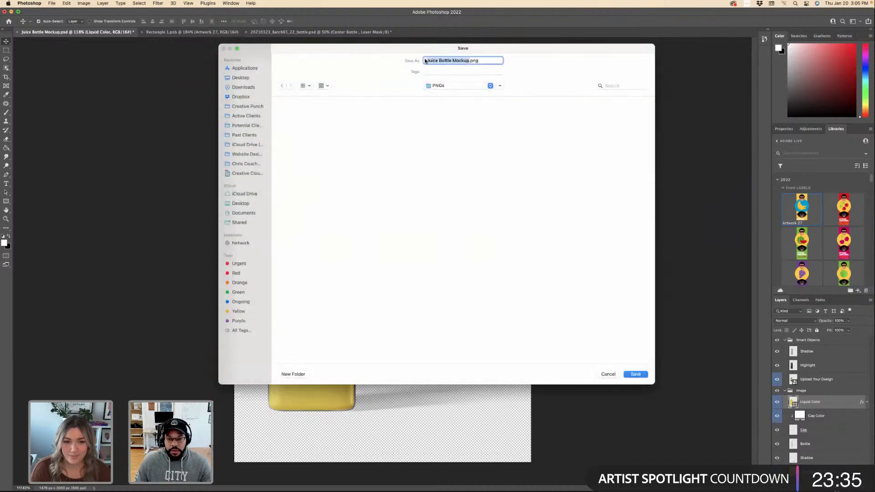
key(BackSpace)
text(JuicBt)
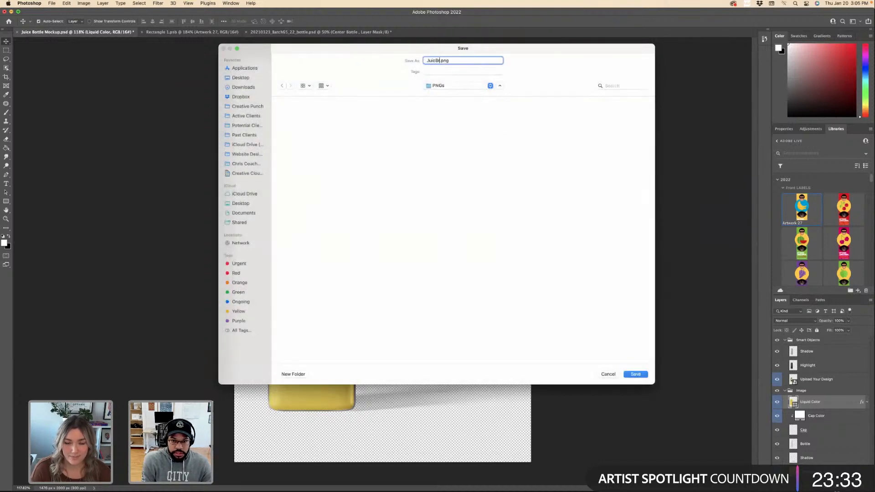
key(BackSpace)
key(BackSpace)
text(eBros-1)
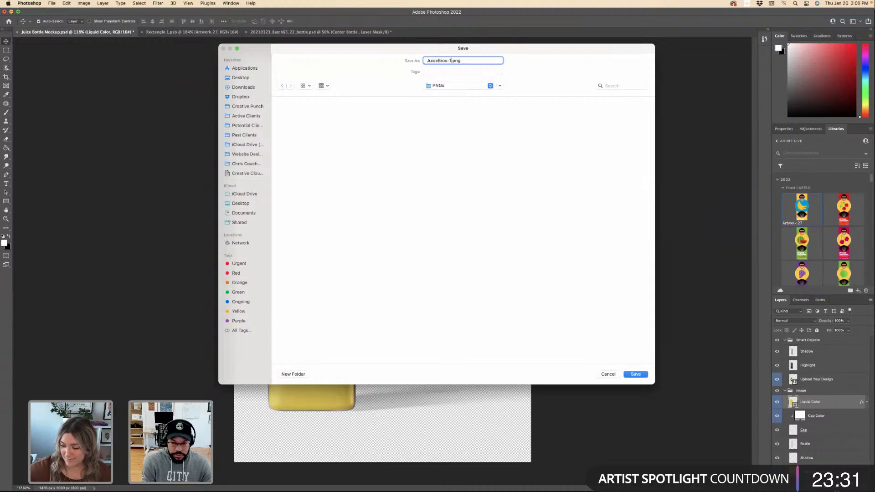
text(-)
key(Return)
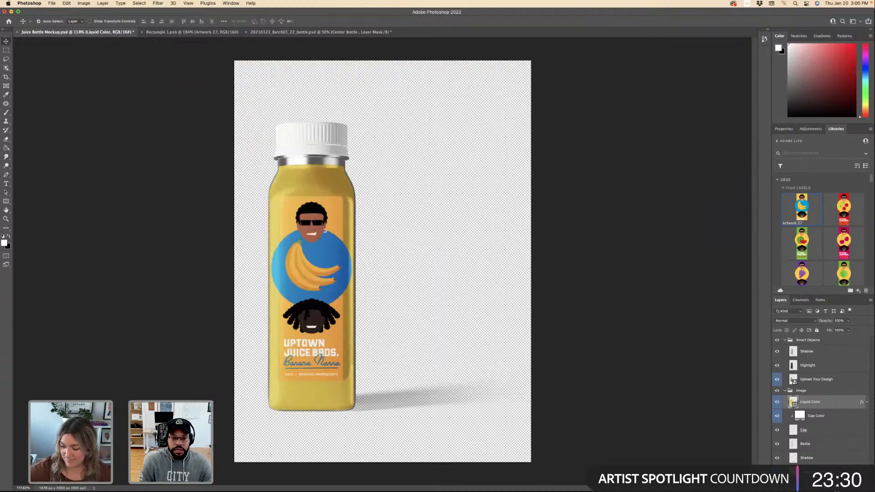
Place the Very Cherry label in the Rectangle 1.psb smart object, scale it to the banana label's size, hide the banana artwork and update the mockup.
click(185, 31)
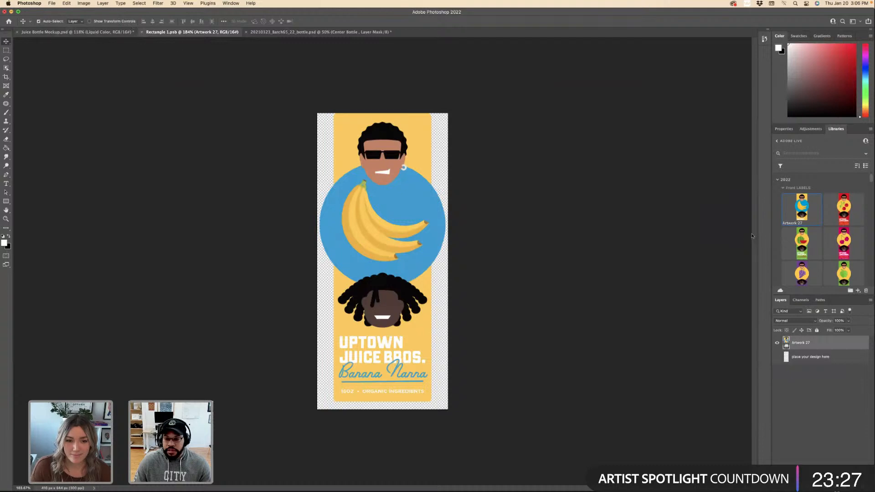
drag(844, 208, 398, 167)
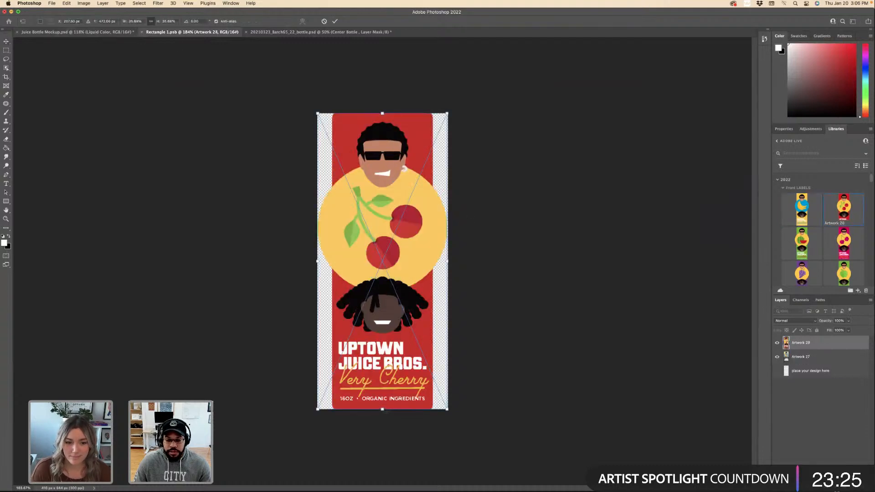
drag(383, 409, 385, 403)
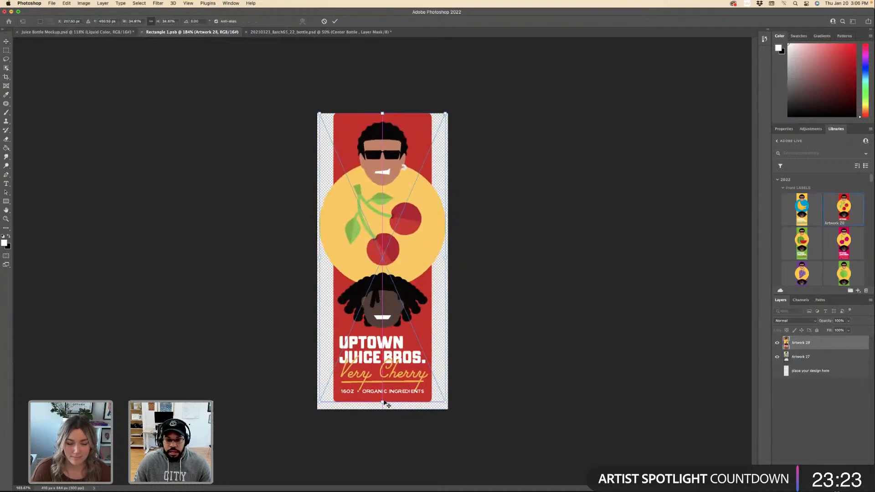
key(Return)
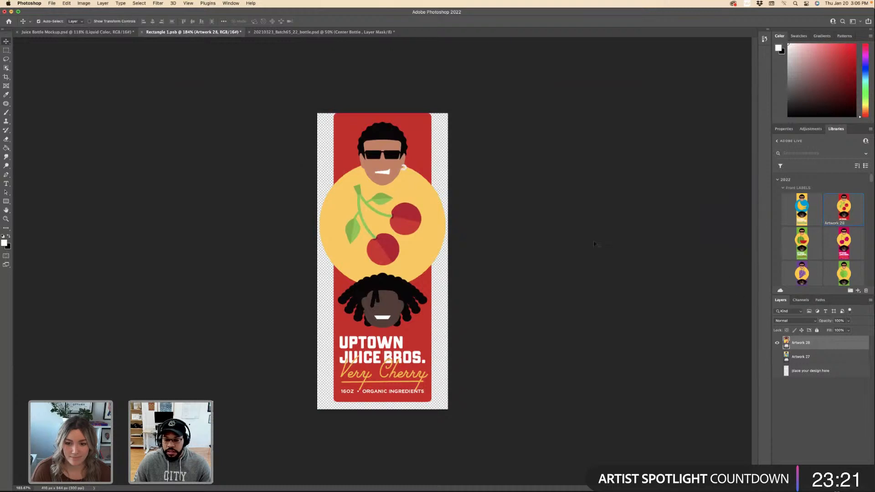
key(super+s)
click(108, 33)
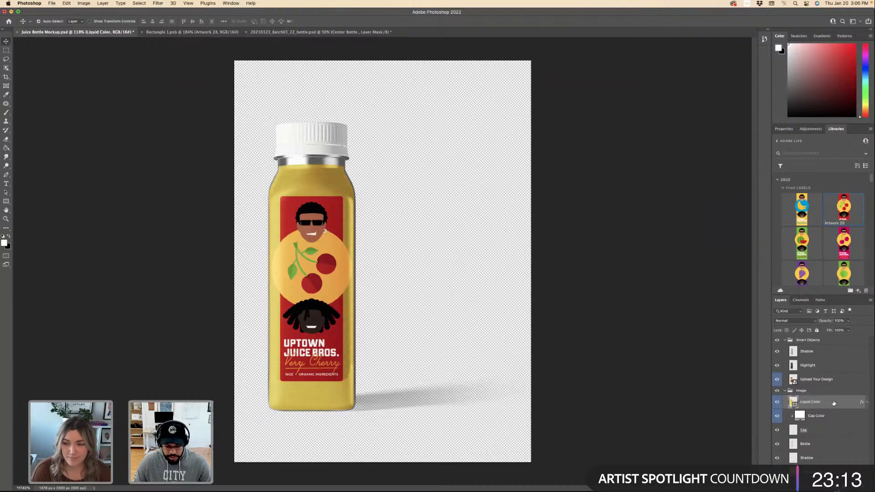
Duplicate the Liquid Color layer, hide the yellow original, recolour the copy red, #c41010, and compare the two on the bottle.
drag(833, 402, 820, 410)
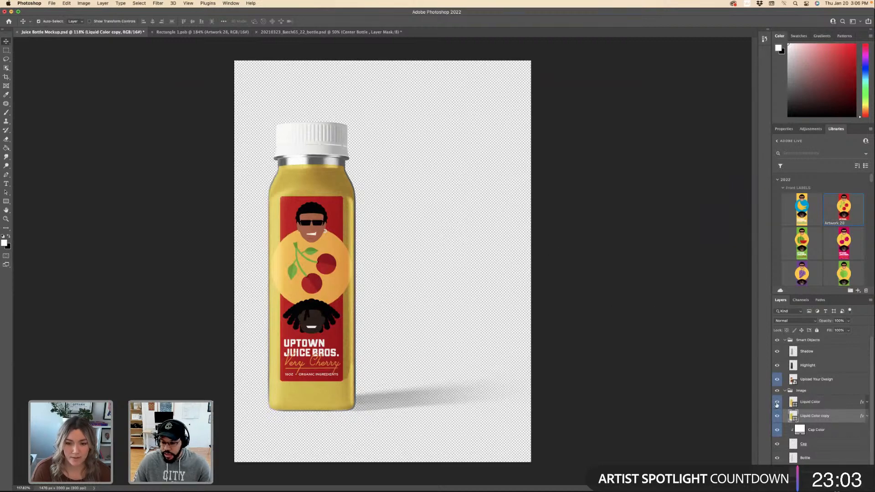
double_click(793, 415)
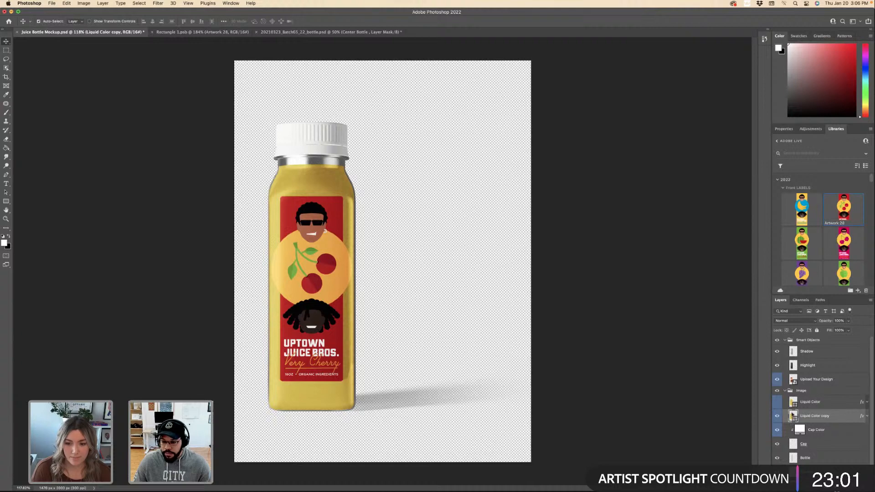
click(517, 263)
drag(517, 263, 502, 249)
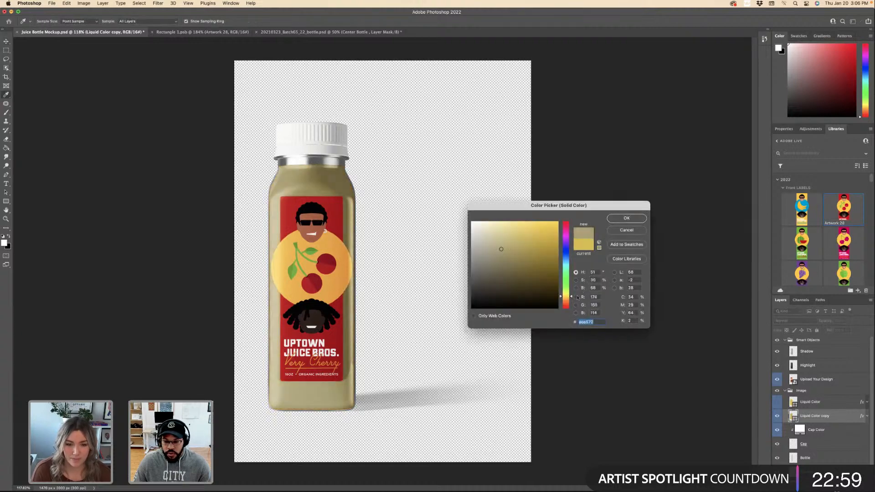
mouse_move(569, 297)
mouse_down()
mouse_move(568, 310)
mouse_move(566, 225)
mouse_move(538, 223)
mouse_move(549, 239)
mouse_up()
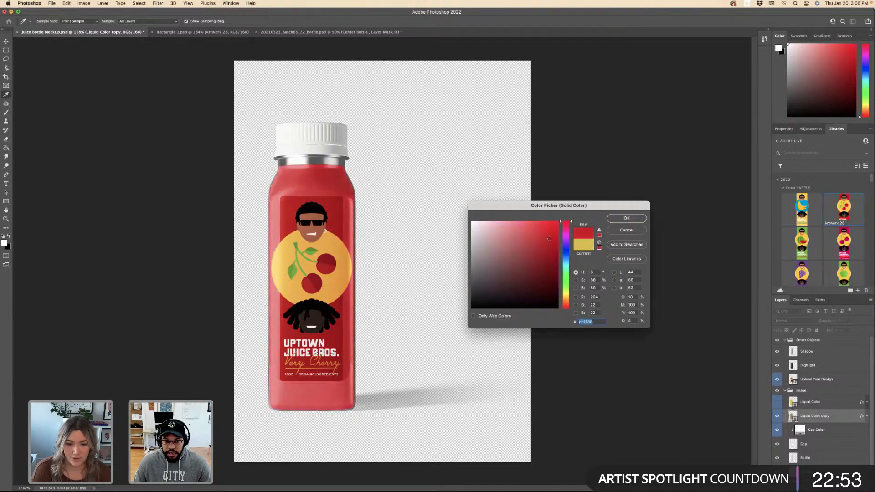
click(627, 219)
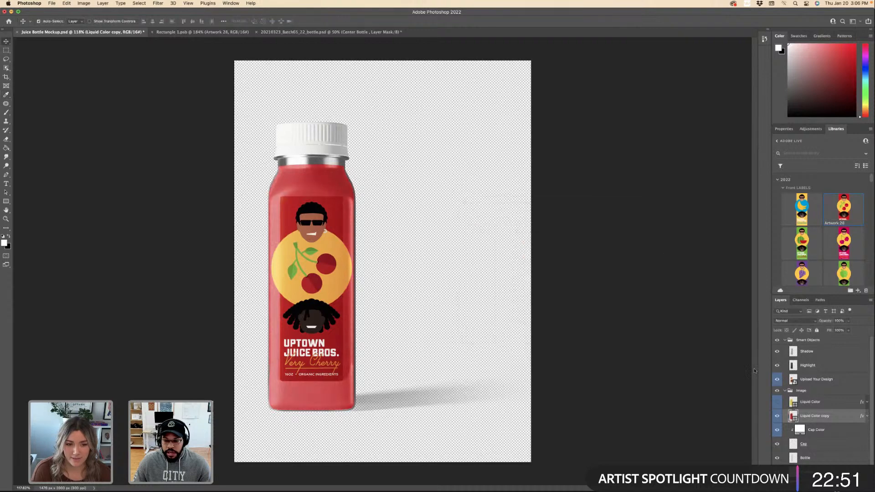
click(777, 403)
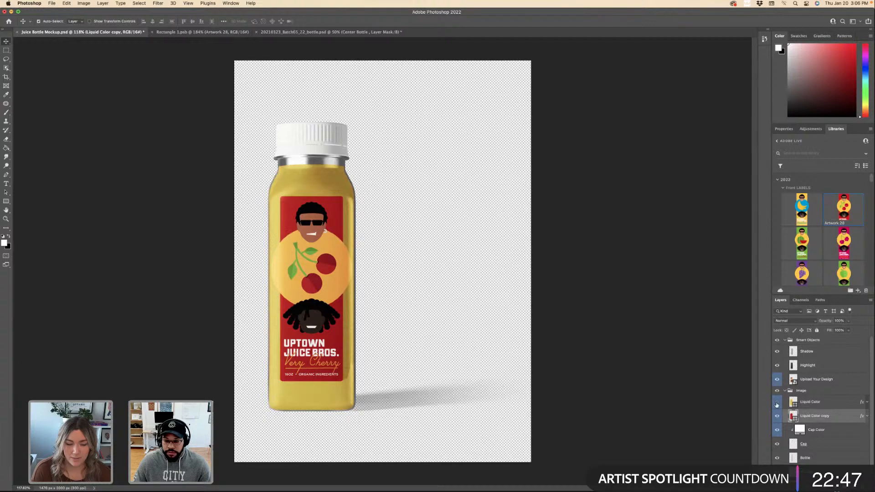
click(777, 404)
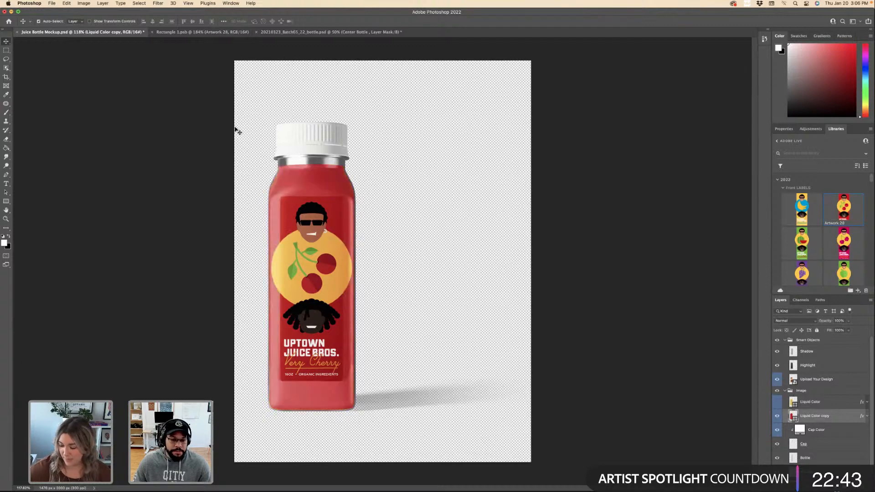
Quick-export the red cherry bottle as a PNG into the PNGs folder, basing its file name on the existing JuiceBros export.
click(52, 3)
mouse_move(114, 97)
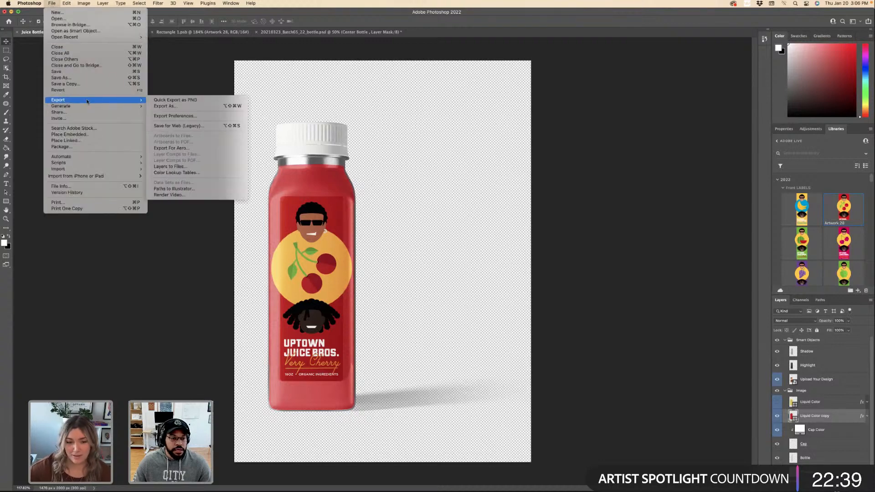
click(192, 97)
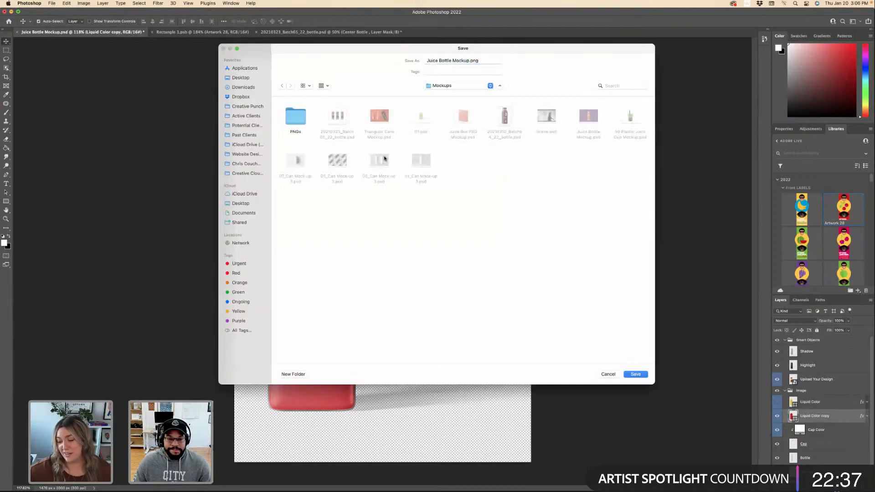
click(301, 115)
double_click(301, 115)
click(289, 116)
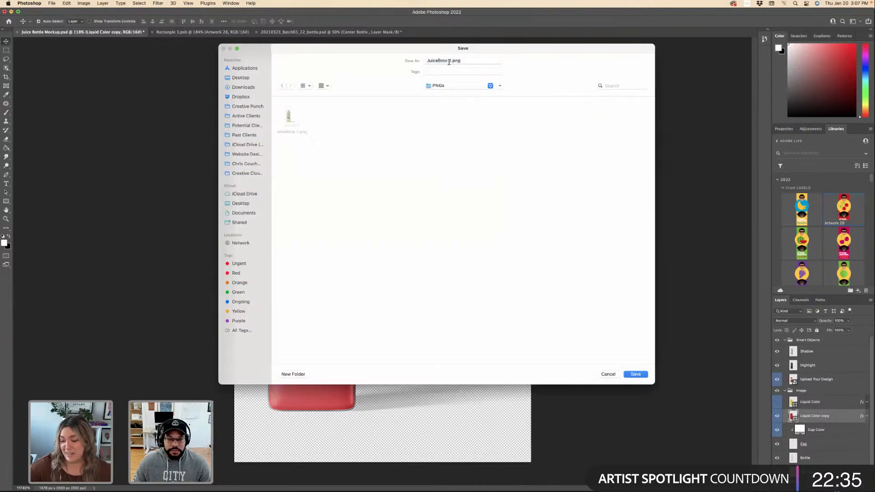
click(454, 62)
key(Return)
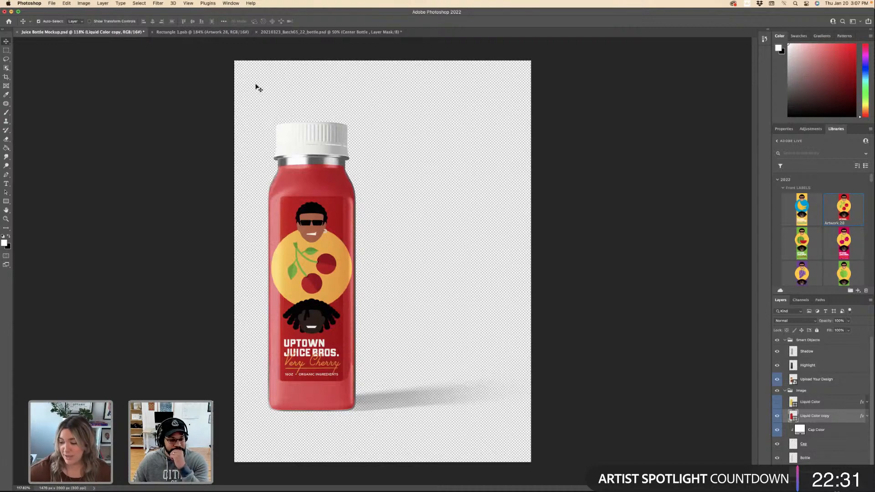
Place the 1 in a Melon label in the label smart object, scale it slightly down, hide the cherry artwork and update the mockup.
click(201, 32)
drag(802, 242, 387, 360)
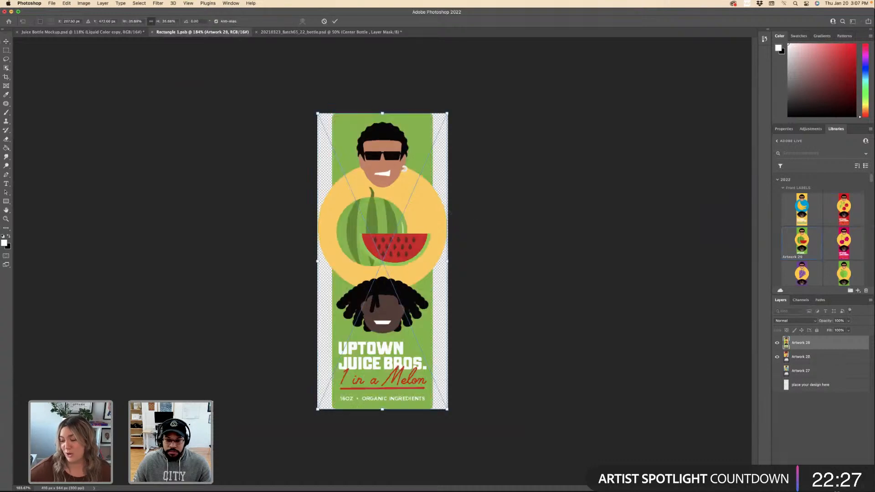
drag(382, 410, 383, 405)
key(Return)
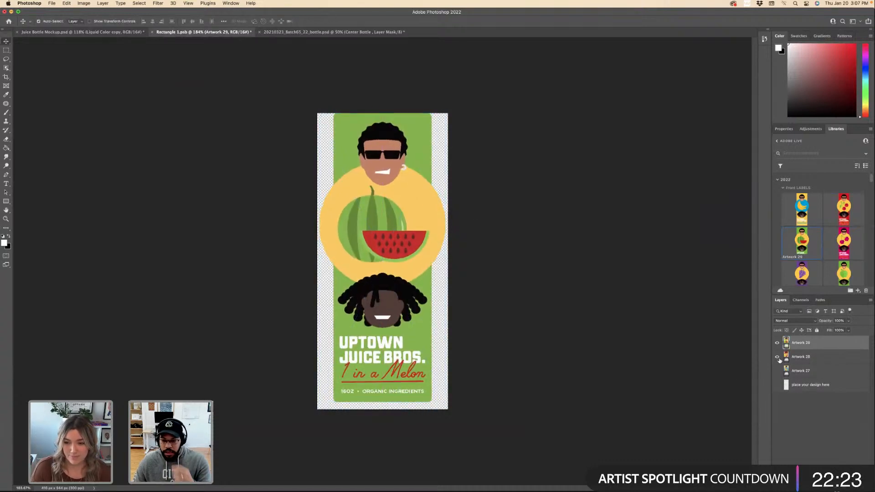
click(778, 358)
key(super+s)
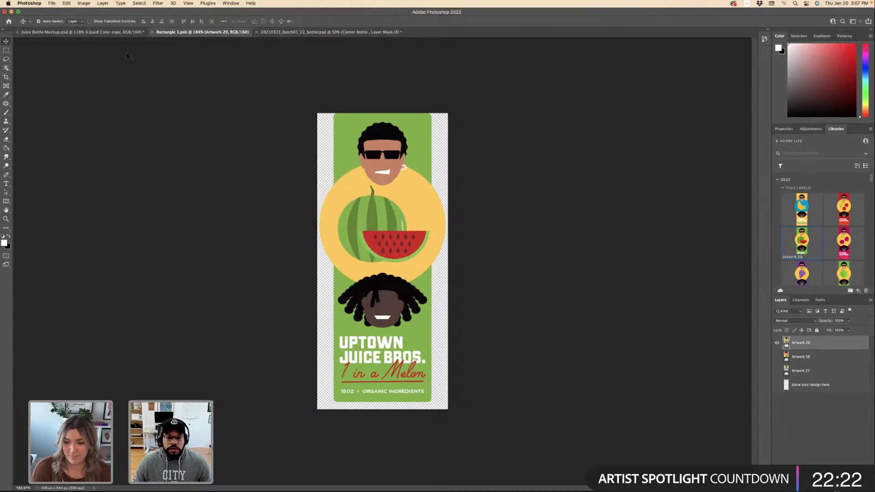
click(89, 33)
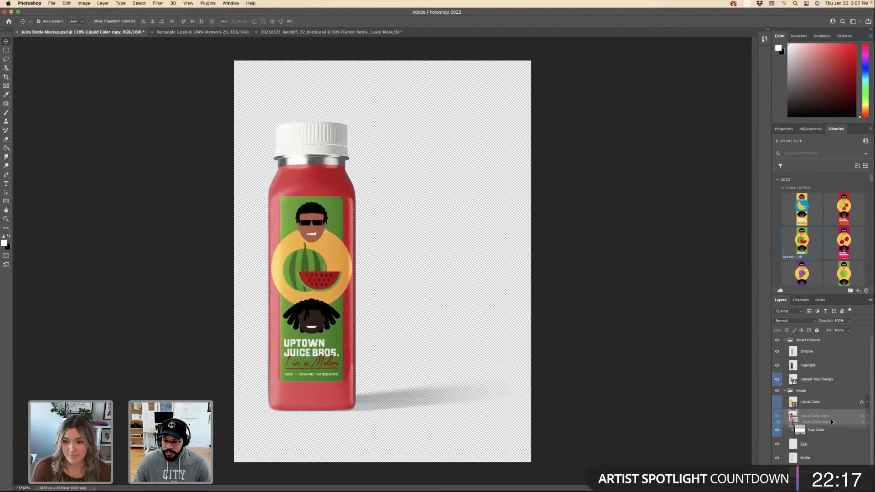
Duplicate the red liquid layer, hide the cherry version and recolour the new copy a lighter watermelon red.
key(super+j)
click(779, 416)
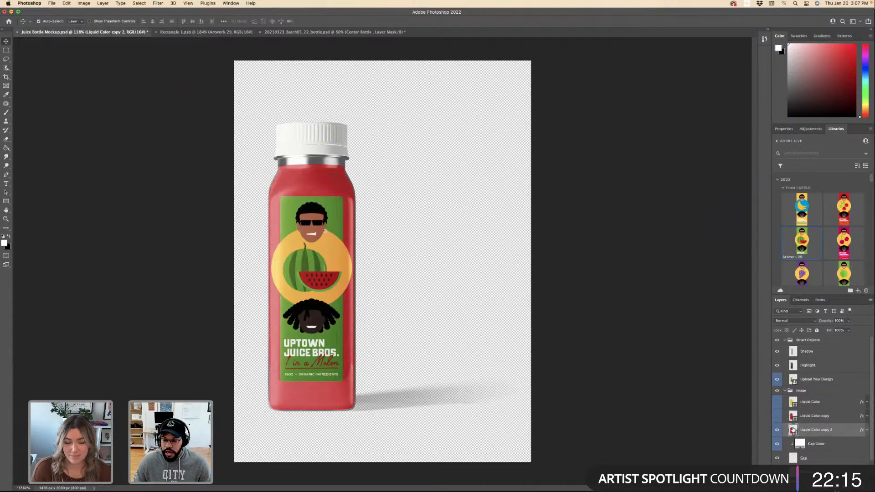
double_click(794, 430)
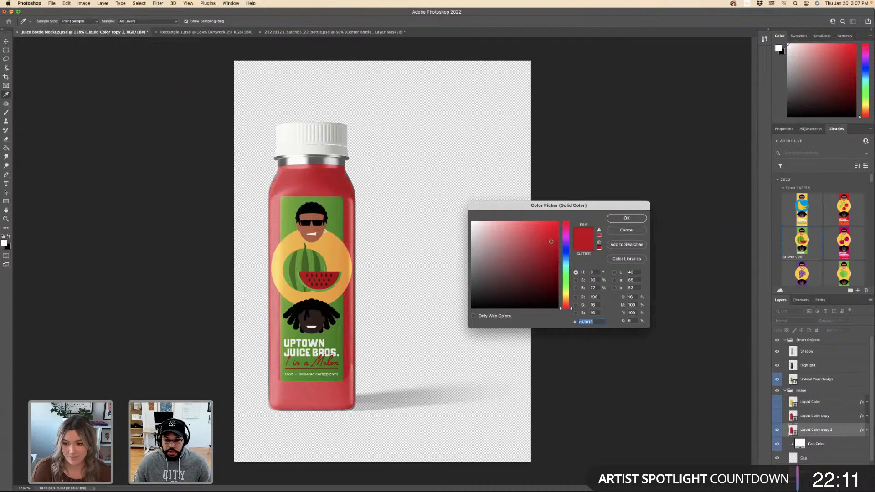
mouse_move(552, 241)
mouse_down()
mouse_move(520, 227)
mouse_move(528, 225)
mouse_up()
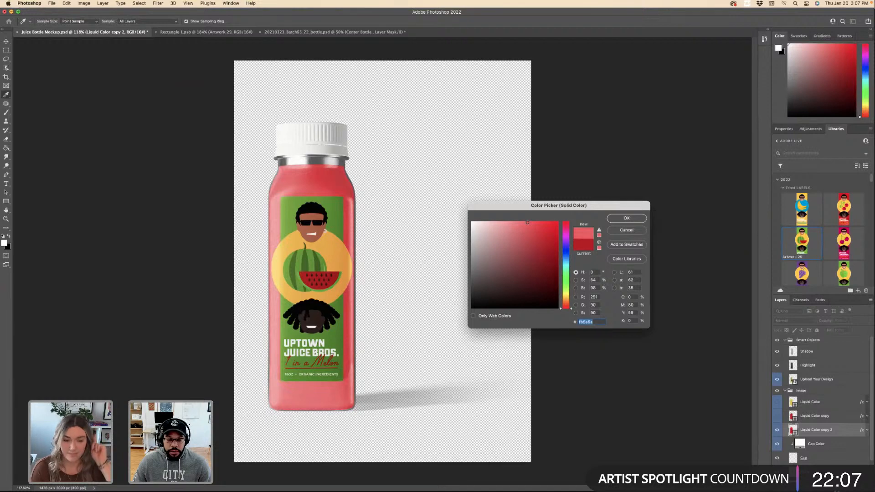
drag(526, 221, 531, 220)
click(627, 218)
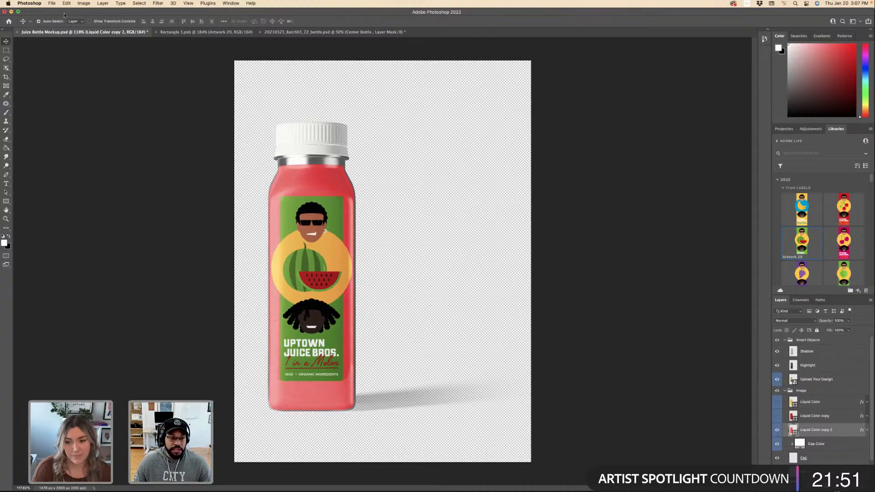
Quick-export the watermelon bottle as JuiceBros-3.png into the PNGs folder, basing the name on the previous JuiceBros export.
click(52, 3)
mouse_move(132, 100)
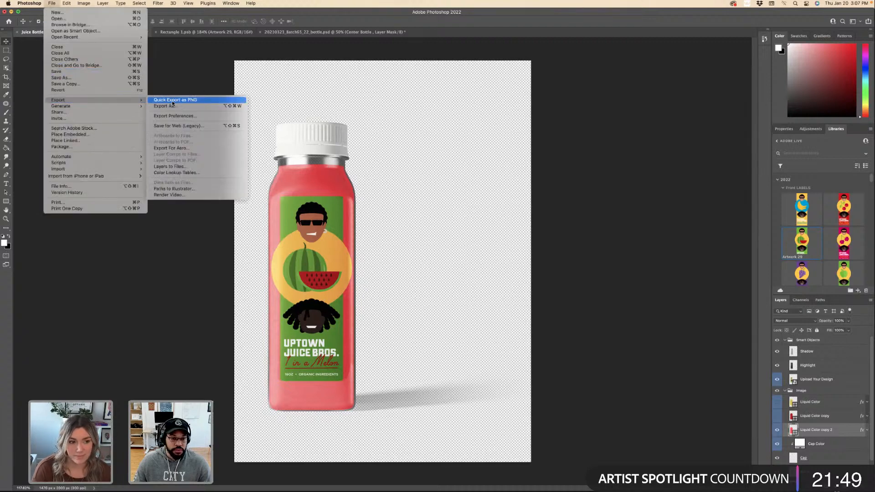
click(172, 102)
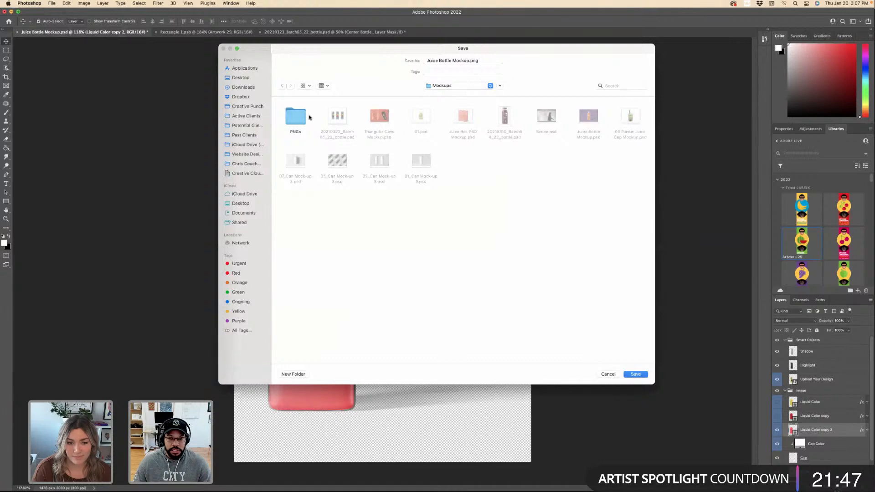
double_click(296, 117)
click(291, 118)
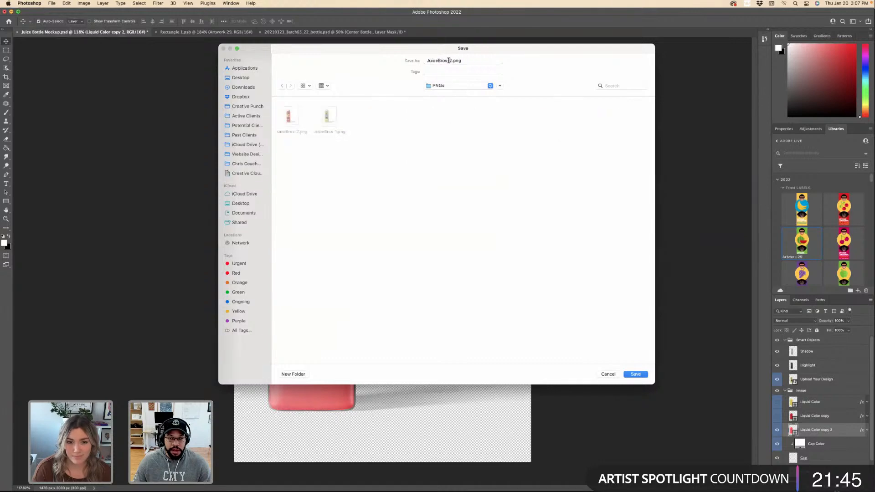
click(449, 60)
key(Delete)
text(3)
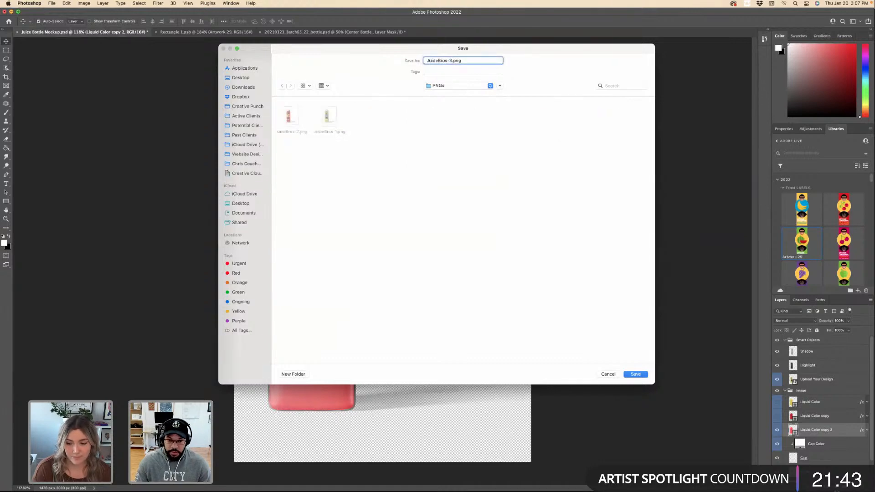
key(Return)
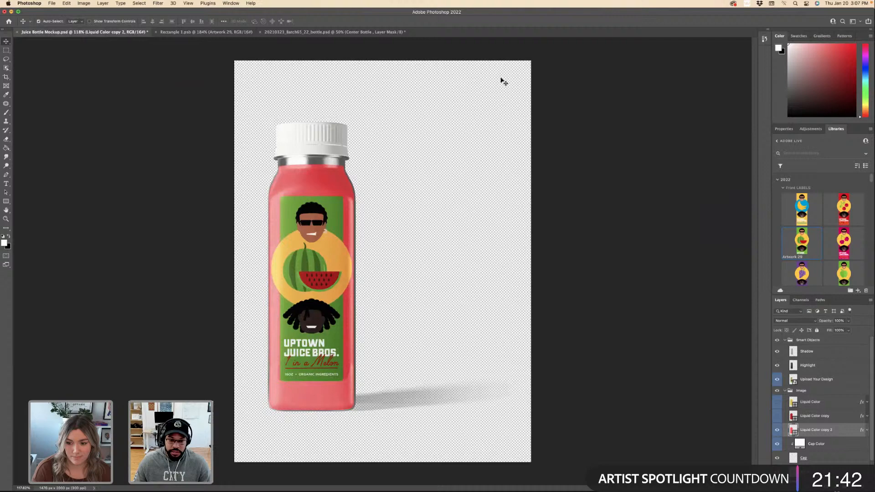
Place the Razzmatazz label in the label smart object, scale it slightly down, hide the melon artwork and update the mockup.
click(238, 35)
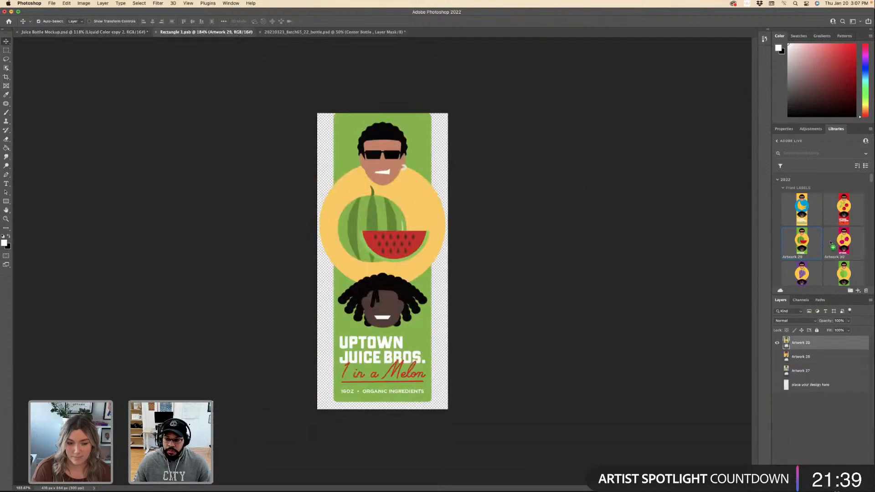
drag(831, 244, 410, 237)
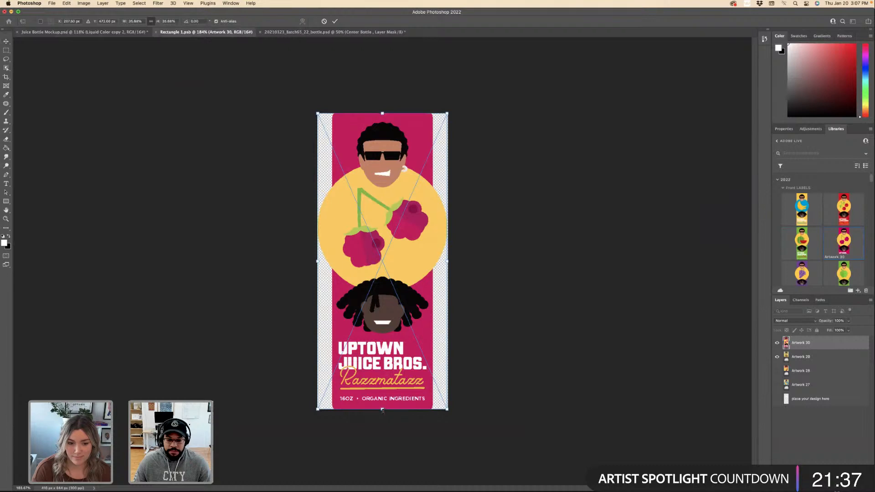
drag(383, 410, 383, 403)
key(Return)
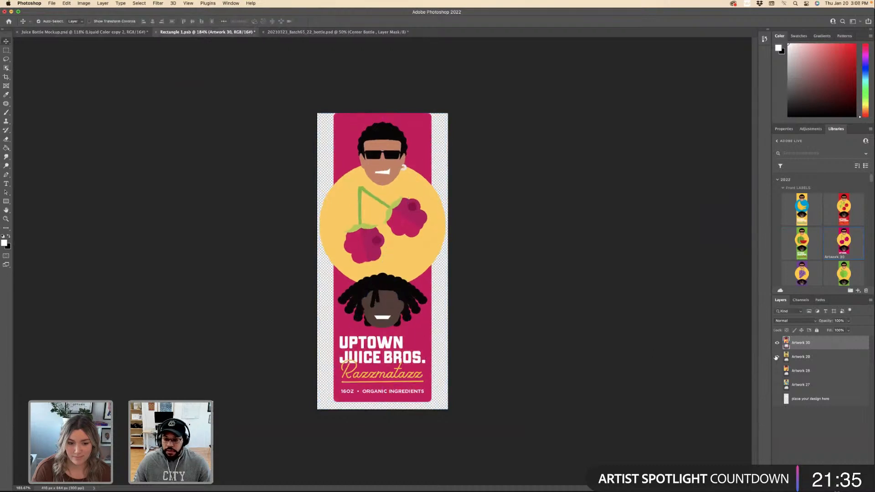
key(ctrl+s)
click(105, 34)
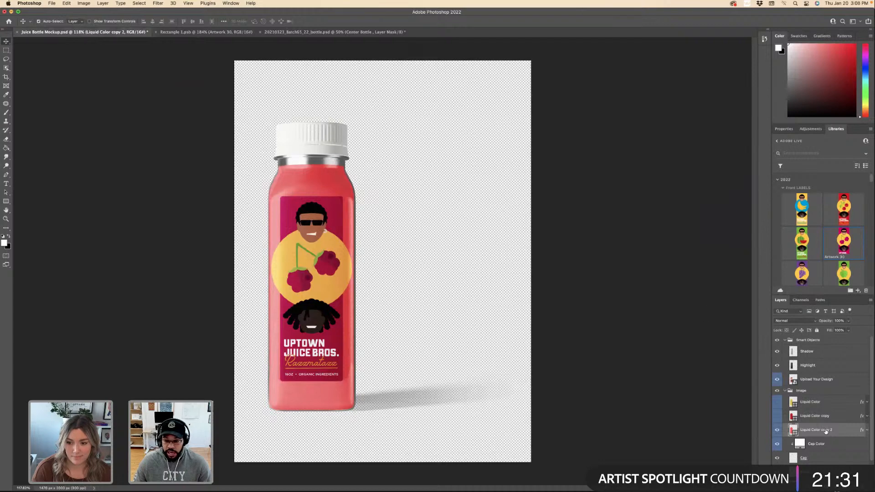
Duplicate the watermelon liquid layer, hide the earlier version and recolour the new copy raspberry, #990e36.
alt+drag(833, 430, 785, 436)
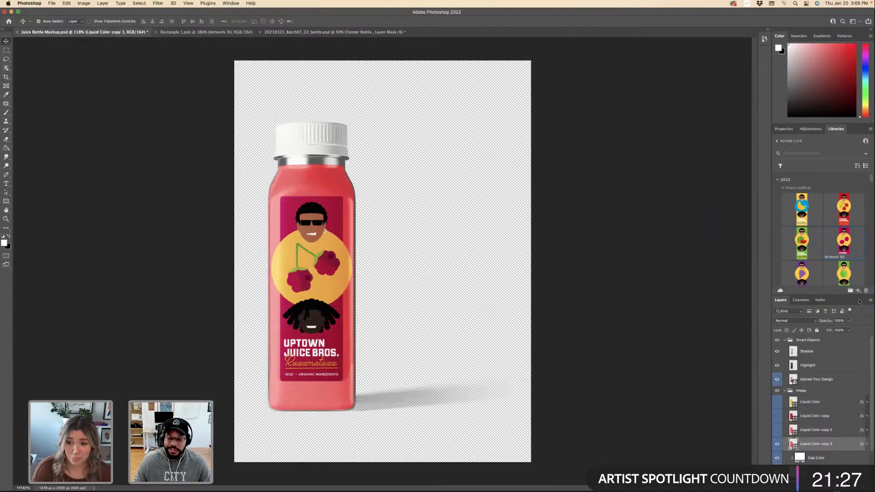
double_click(792, 442)
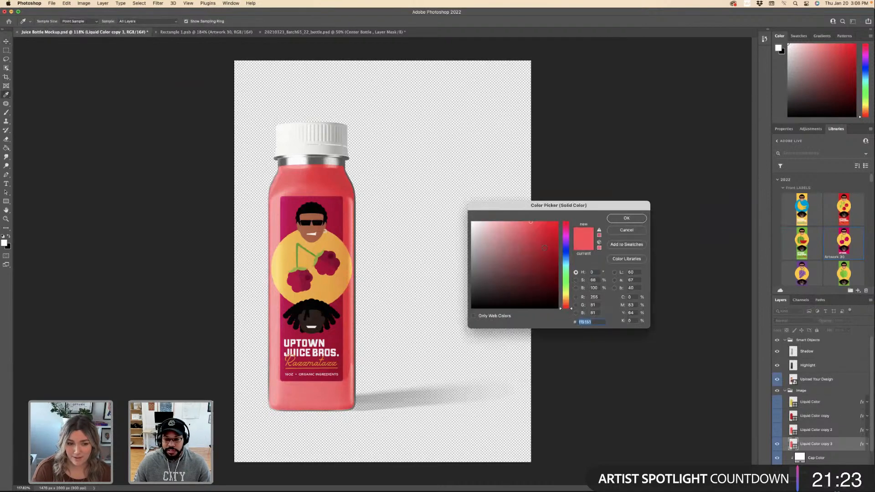
click(550, 254)
drag(550, 255, 565, 227)
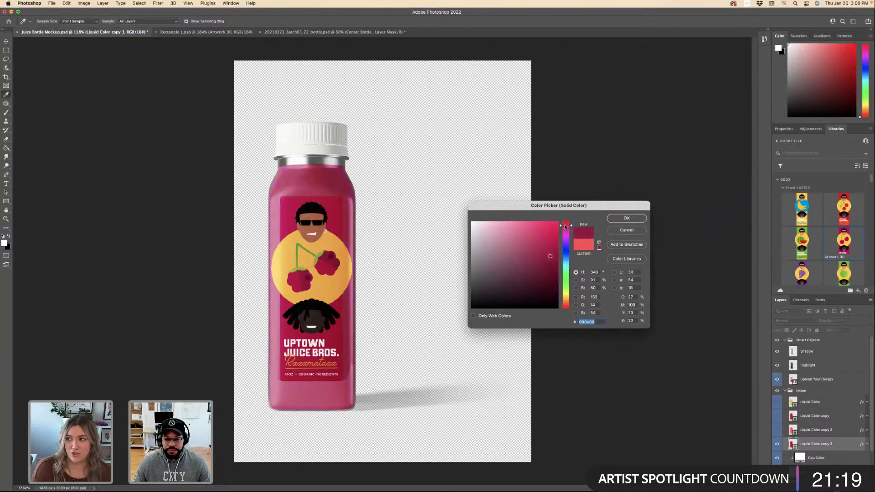
key(Return)
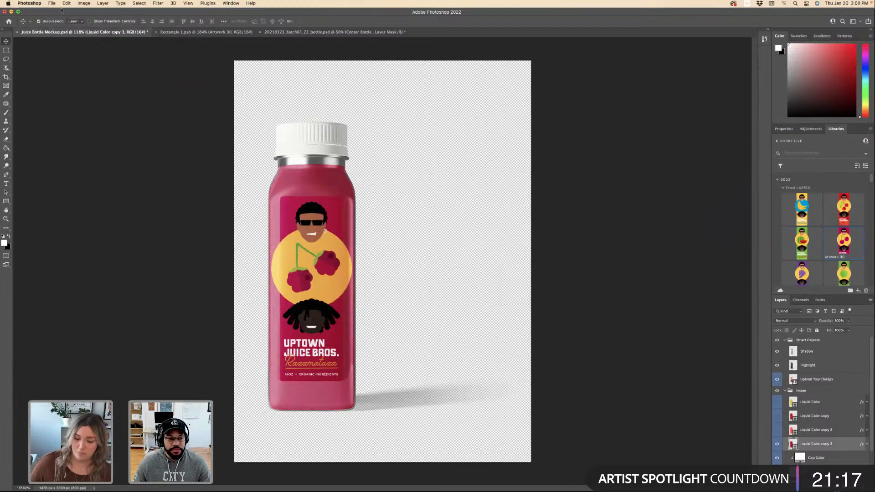
Quick-export the Razzmatazz bottle as JuiceBros-4.png into the PNGs folder.
click(52, 3)
mouse_move(91, 100)
click(182, 100)
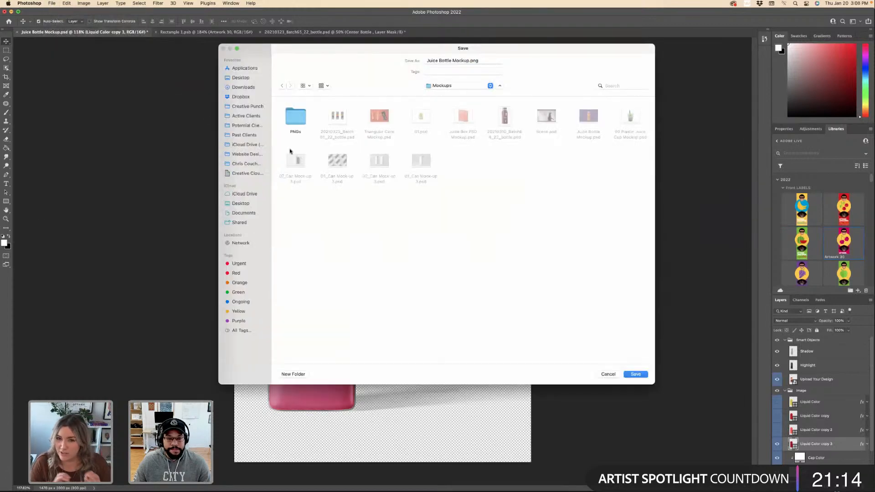
double_click(293, 115)
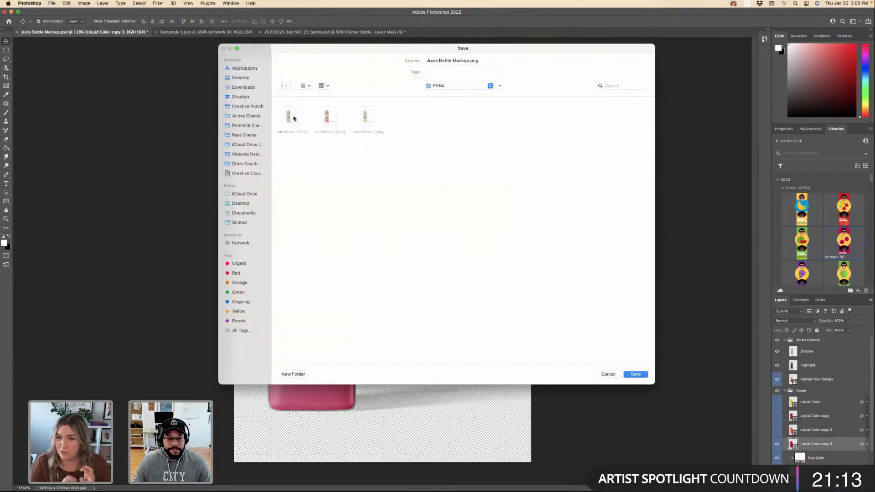
click(294, 118)
click(448, 59)
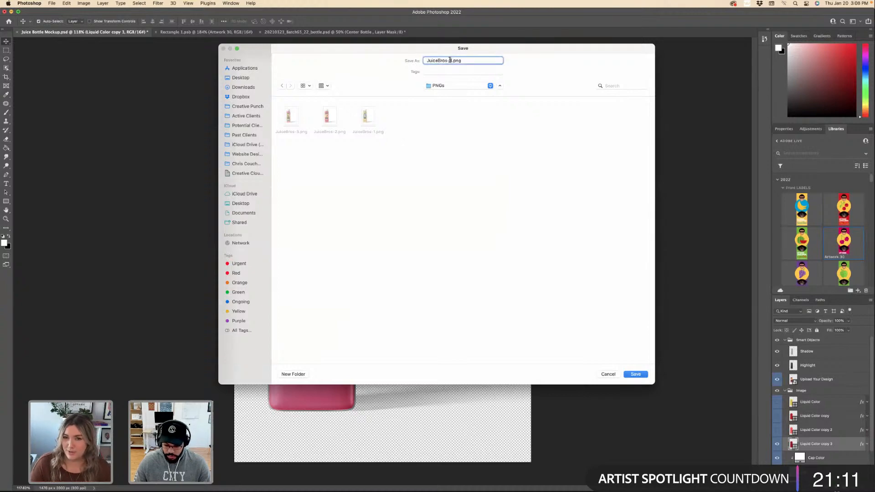
key(Return)
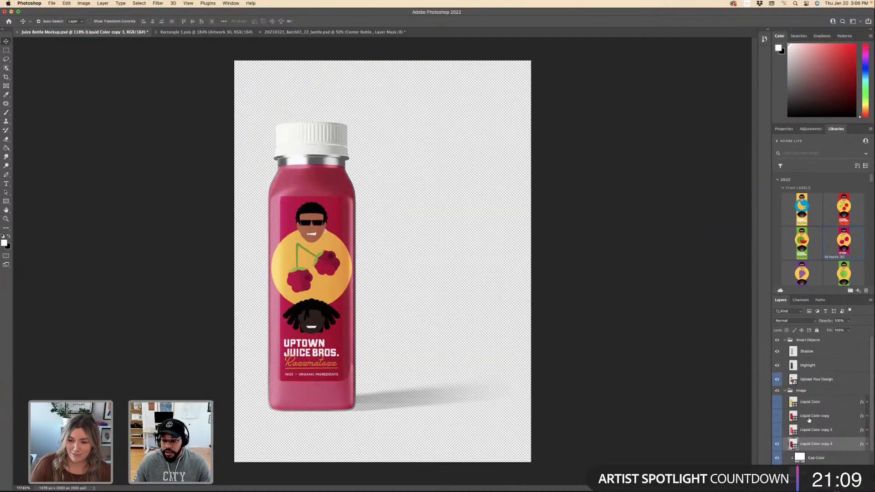
Place the Grape Drank label in the label smart object, scale it slightly down and update the bottle mockup.
click(206, 32)
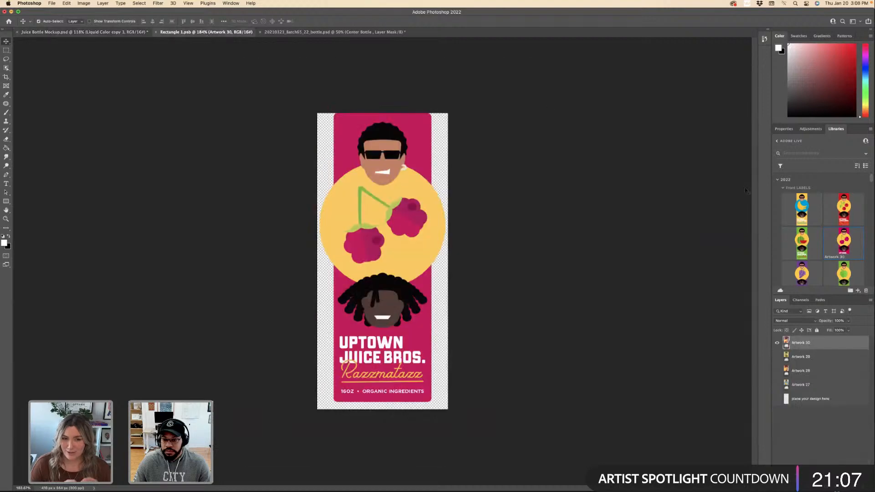
scroll(811, 263, down, 1)
drag(810, 263, 431, 248)
drag(381, 404, 382, 397)
key(Return)
key(super+s)
key(ctrl+shift+Tab)
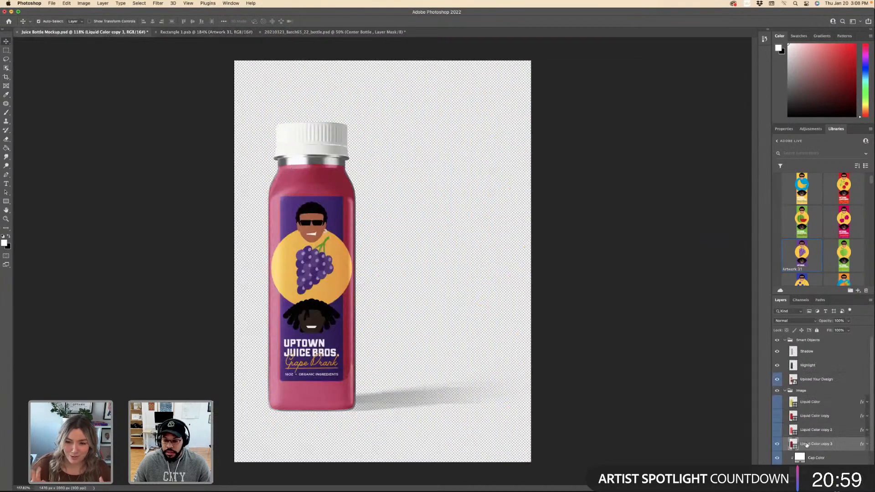
Duplicate the raspberry liquid layer, hide the earlier version and recolour the new copy a dark grape purple.
key(super+j)
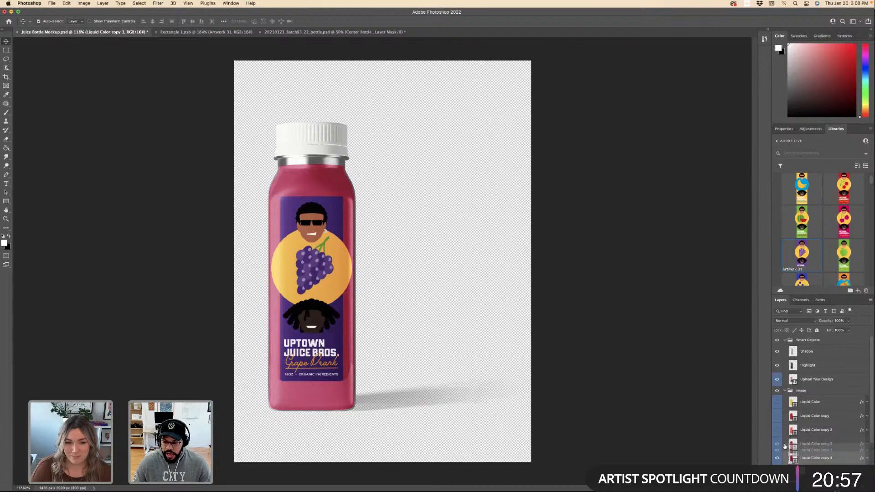
double_click(793, 458)
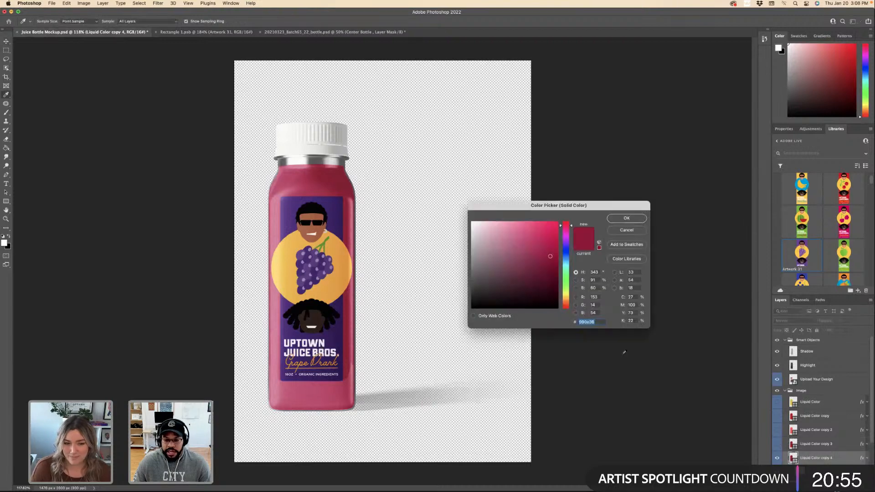
drag(564, 247, 565, 239)
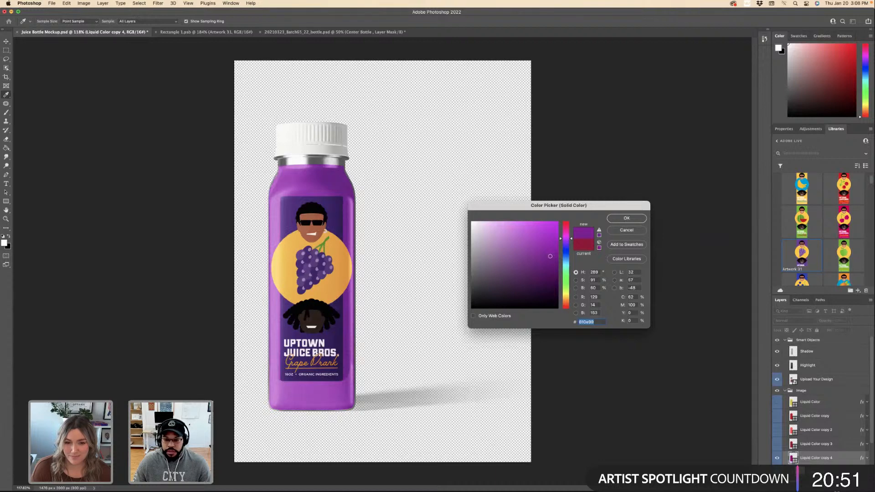
drag(550, 257, 553, 281)
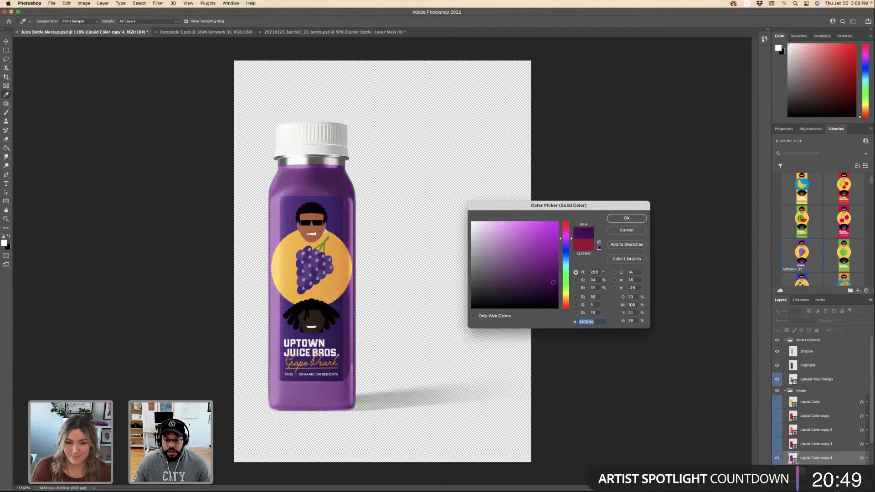
click(627, 218)
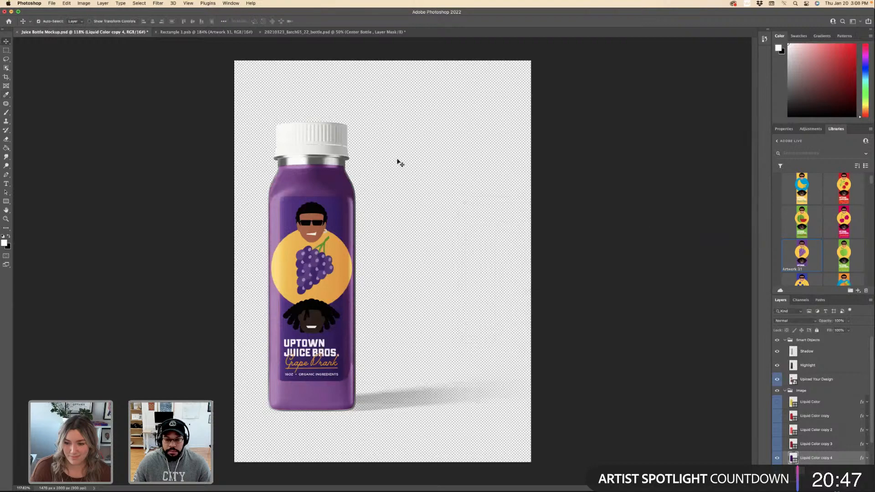
Quick-export the Grape Drank bottle as a PNG into the PNGs folder, basing its file name on JuiceBros-4.png.
click(51, 3)
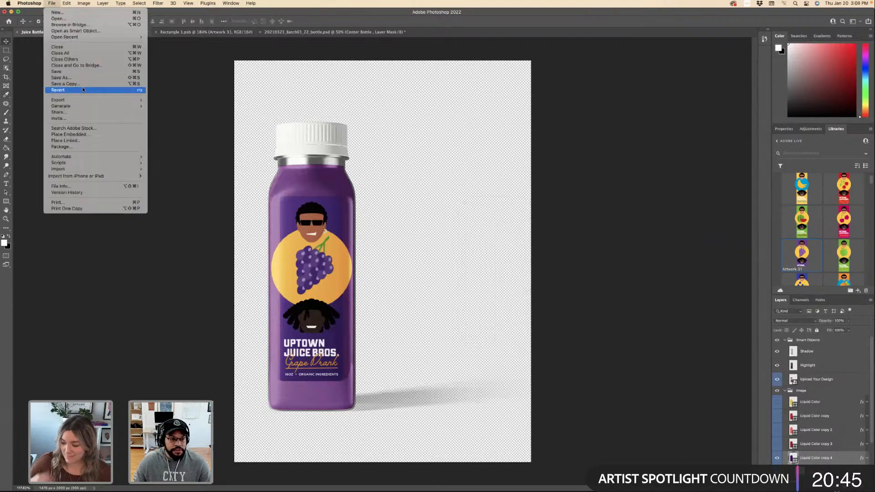
mouse_move(91, 100)
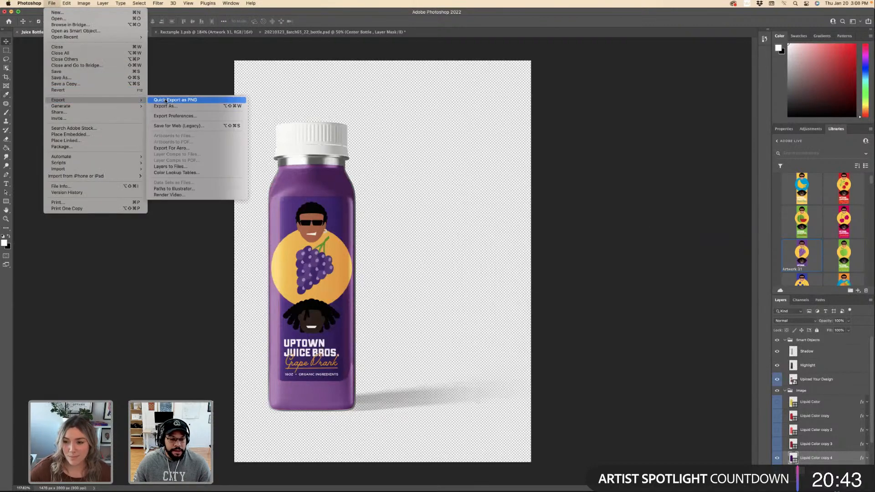
click(167, 100)
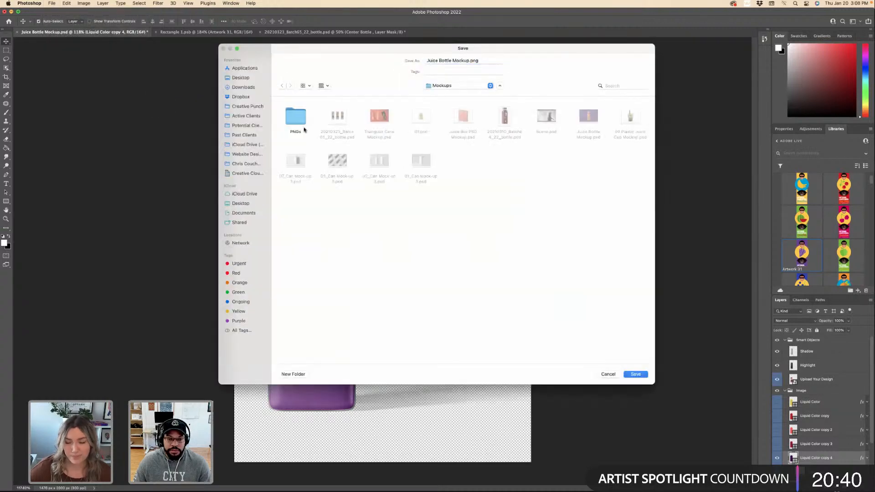
double_click(295, 119)
click(292, 120)
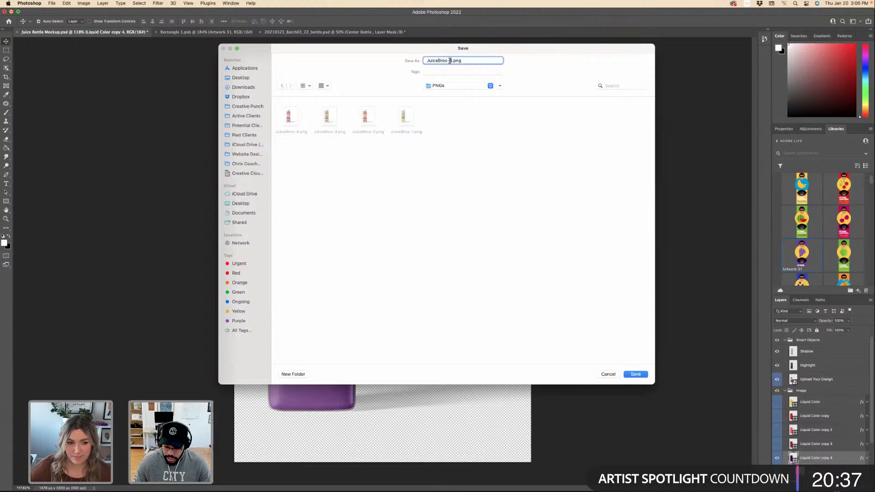
key(Return)
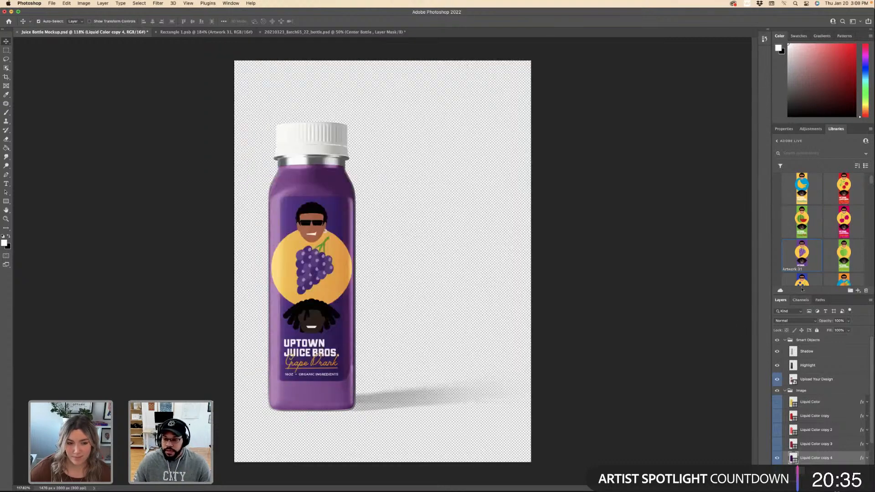
Place the Green Envy label in the label smart object, scale it slightly down and update the bottle mockup.
key(ctrl+Tab)
scroll(821, 228, down, 2)
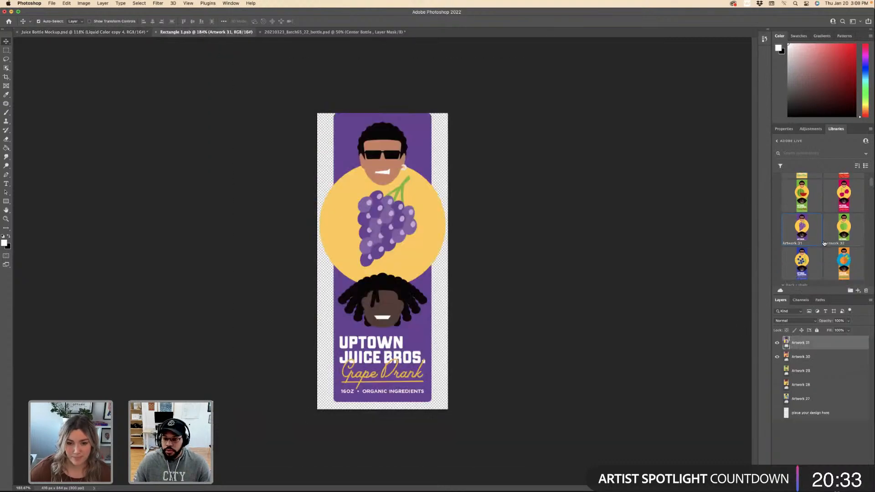
drag(843, 227, 462, 253)
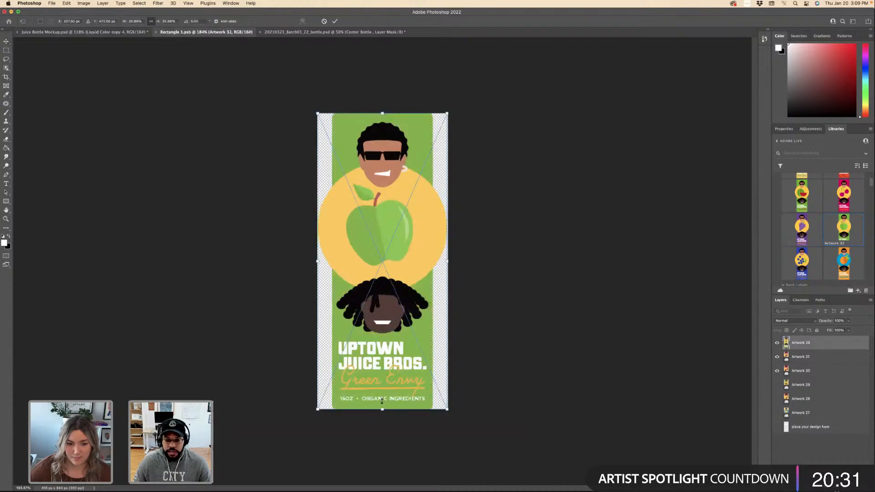
key(Return)
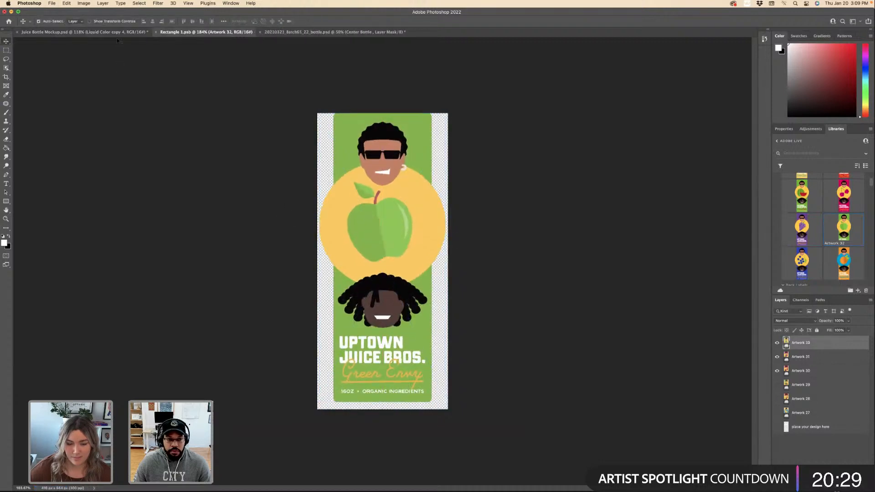
click(117, 34)
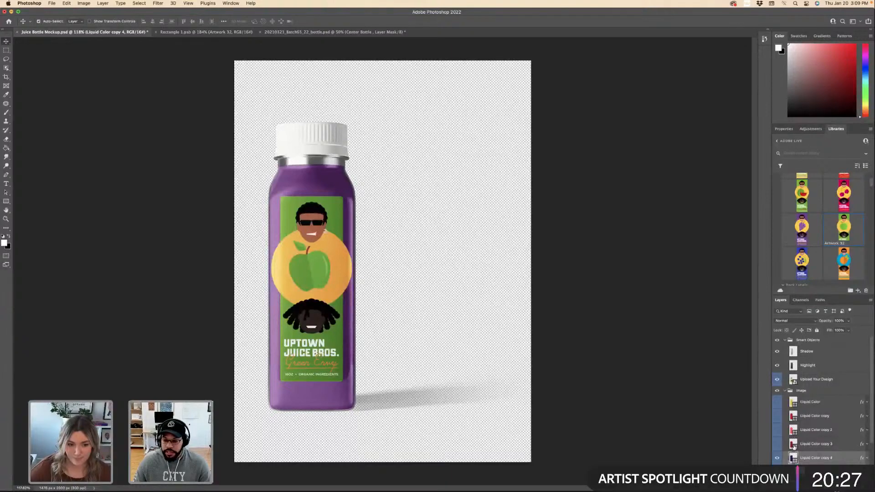
Duplicate the grape liquid layer, hide the earlier version and recolour the new copy green with hue 112, saturation 86 and brightness 43.
drag(794, 457, 793, 472)
double_click(793, 472)
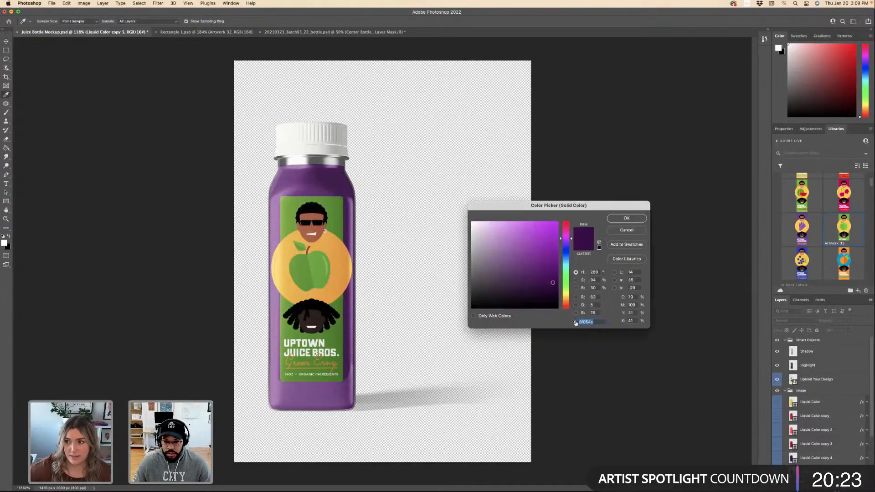
mouse_move(565, 265)
mouse_down()
mouse_move(568, 294)
mouse_move(567, 274)
mouse_move(561, 282)
mouse_move(543, 247)
mouse_move(553, 262)
mouse_move(546, 271)
mouse_up()
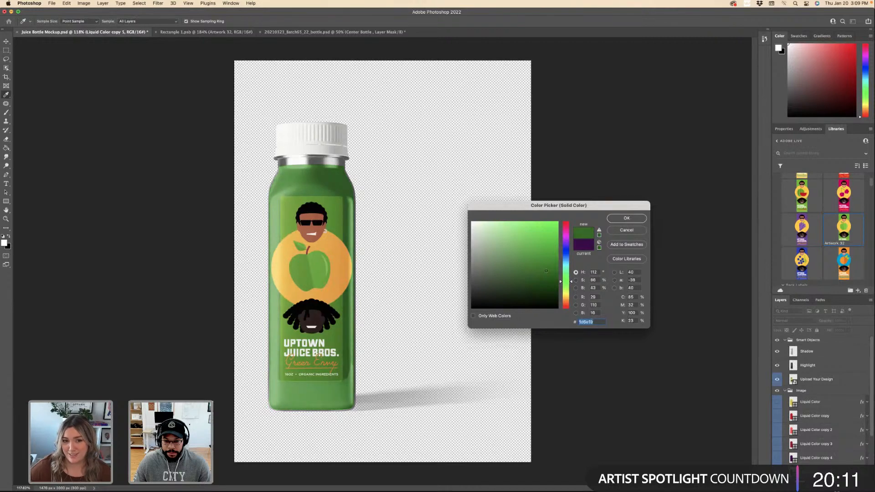
click(627, 218)
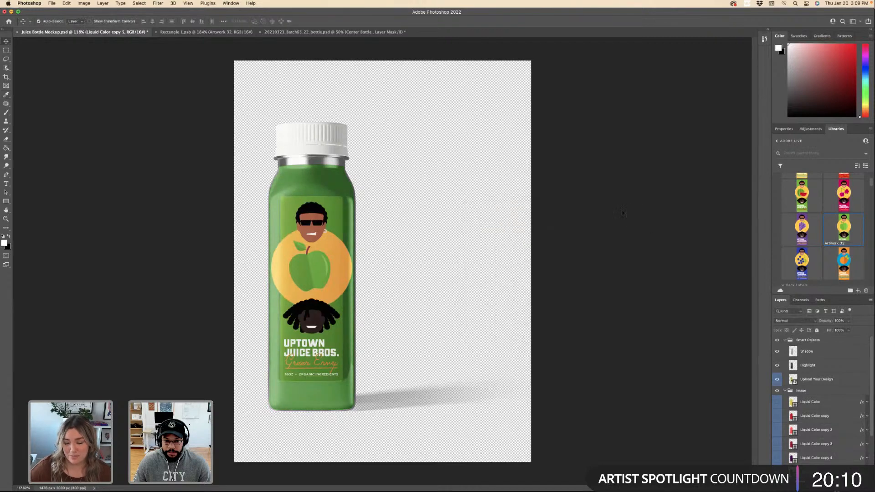
Quick-export the Green Envy bottle as a PNG named JuiceBros-6.png into the PNGs folder.
click(52, 3)
mouse_move(91, 101)
click(185, 99)
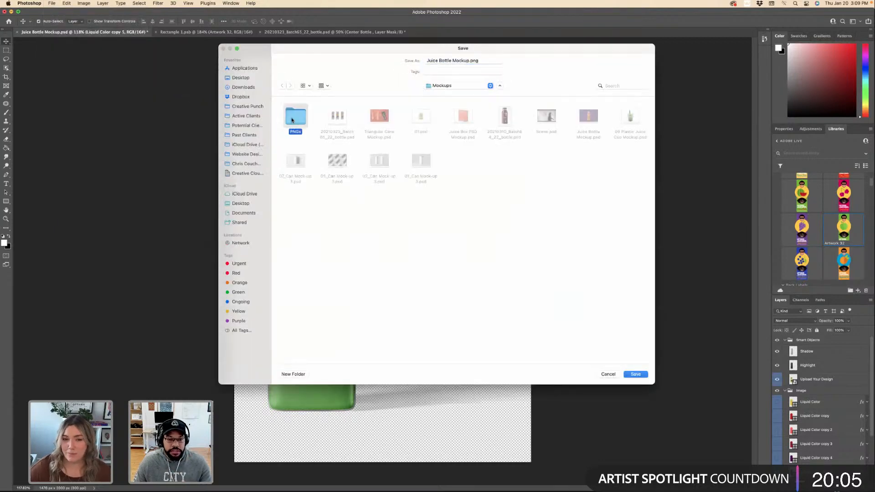
double_click(291, 117)
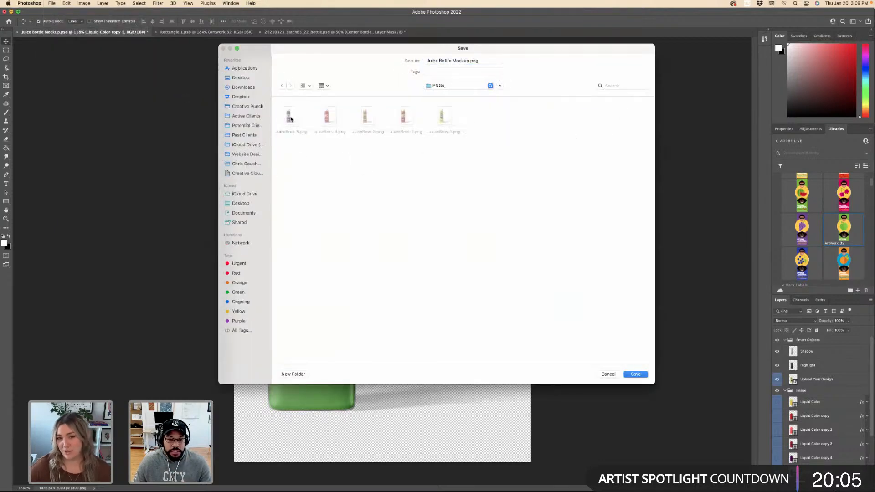
click(290, 118)
double_click(450, 61)
text(6)
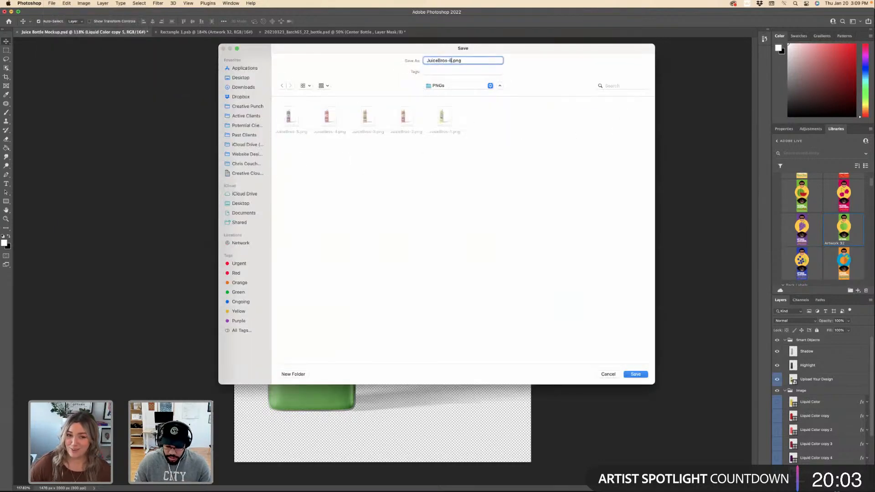
key(Return)
Duplicate the green liquid layer, and update the bottle mockup with the Electric Blueberry label placed slightly scaled down in the label smart object.
scroll(807, 411, down, 1)
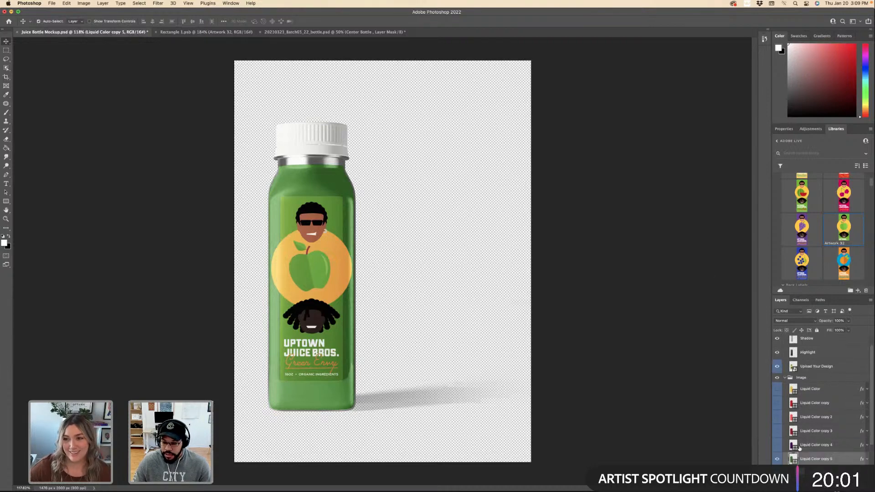
key(super+j)
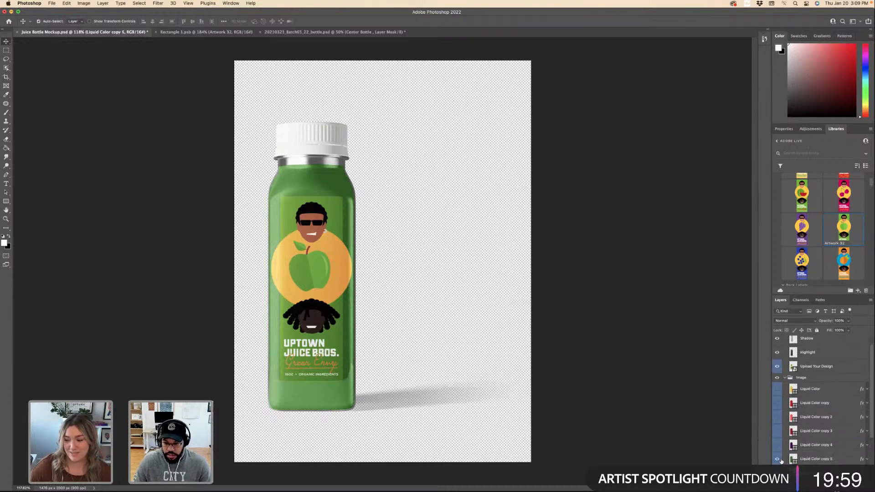
click(212, 32)
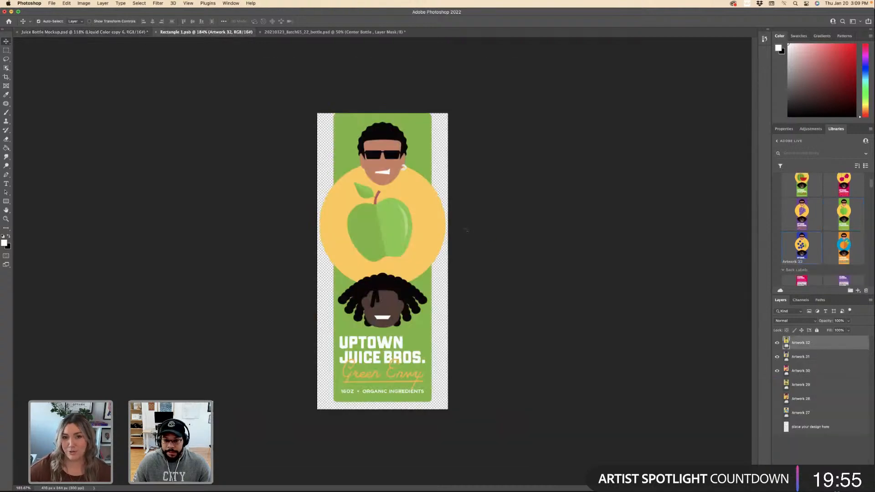
drag(467, 231, 393, 404)
key(Return)
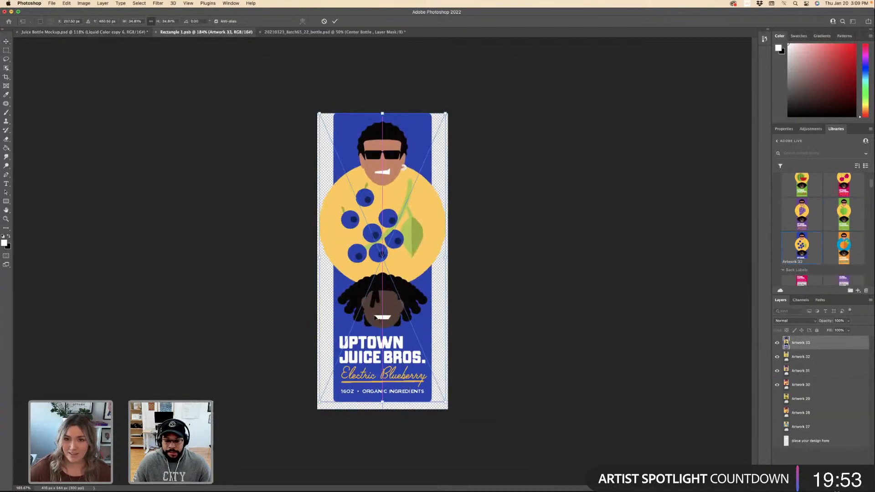
click(87, 32)
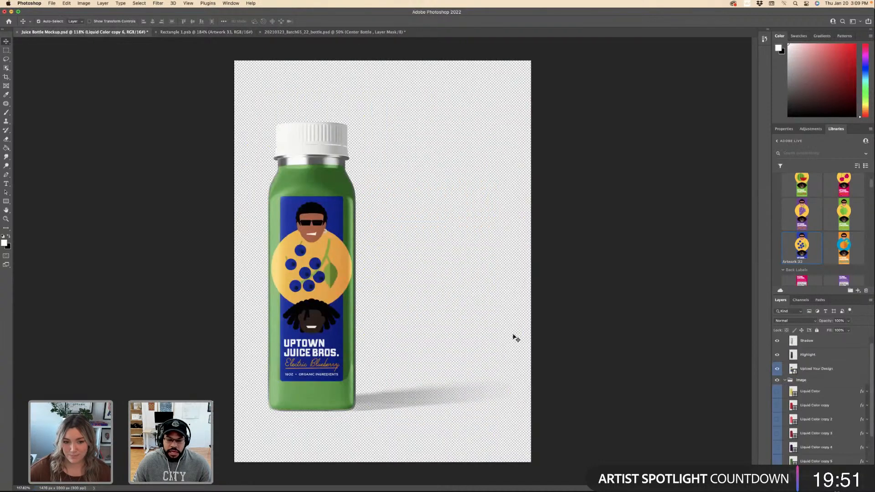
Recolour the newest liquid layer copy dark blue with hue 233, saturation 86 and brightness 43.
scroll(807, 435, down, 2)
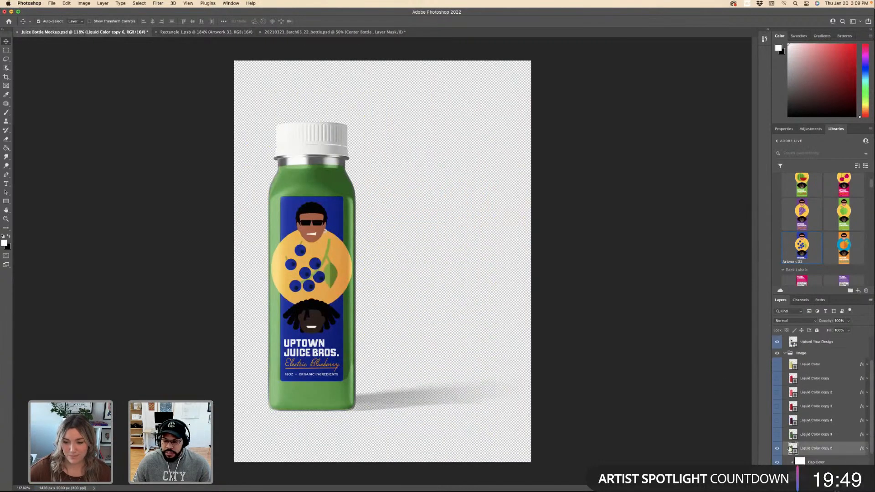
double_click(792, 448)
drag(558, 258, 565, 254)
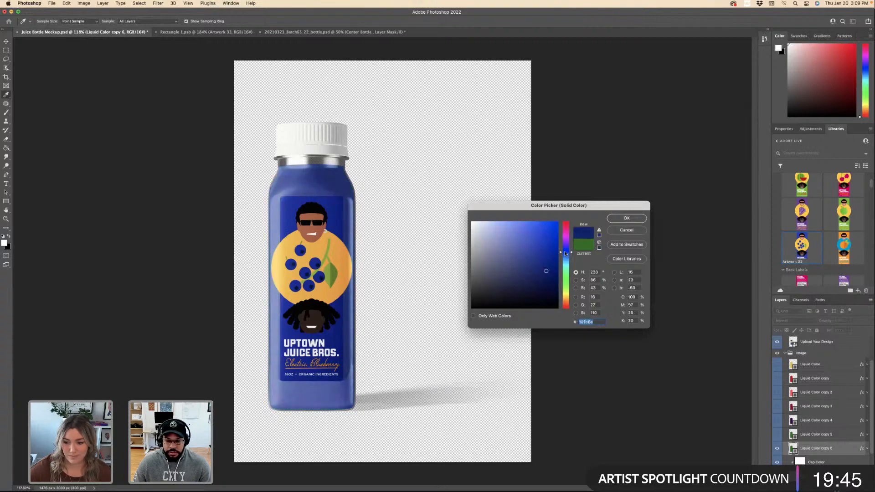
click(611, 221)
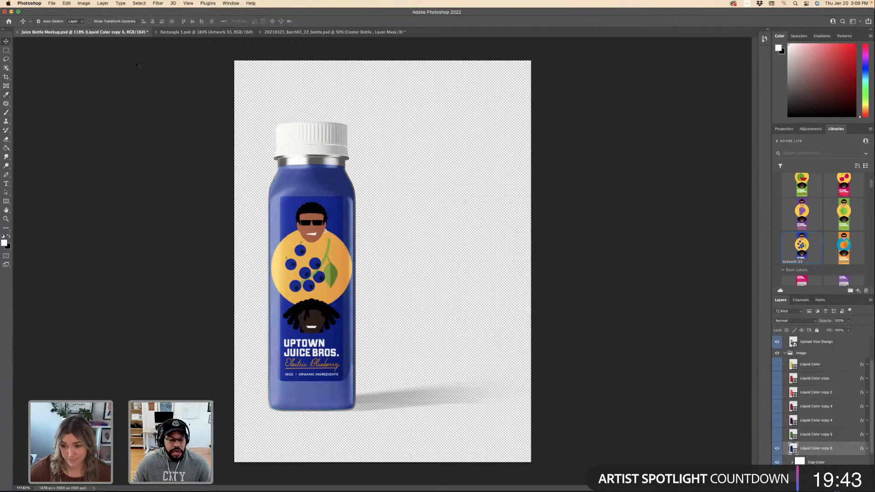
Quick-export the Electric Blueberry bottle as a PNG named JuiceBros-7.png into the PNGs folder.
click(52, 3)
mouse_move(91, 100)
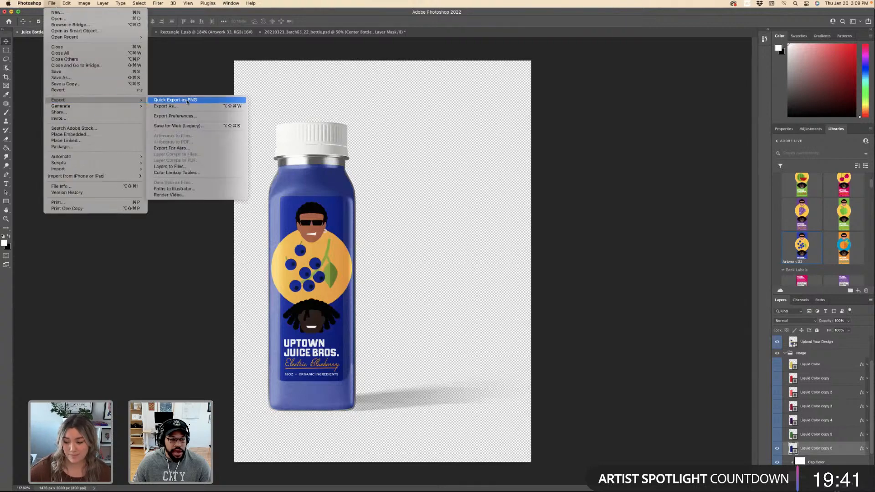
click(187, 100)
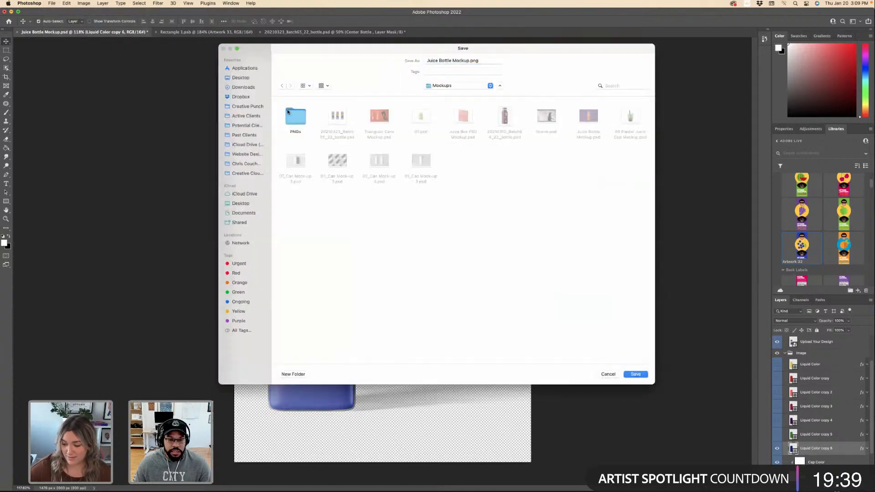
click(290, 116)
double_click(290, 116)
click(291, 116)
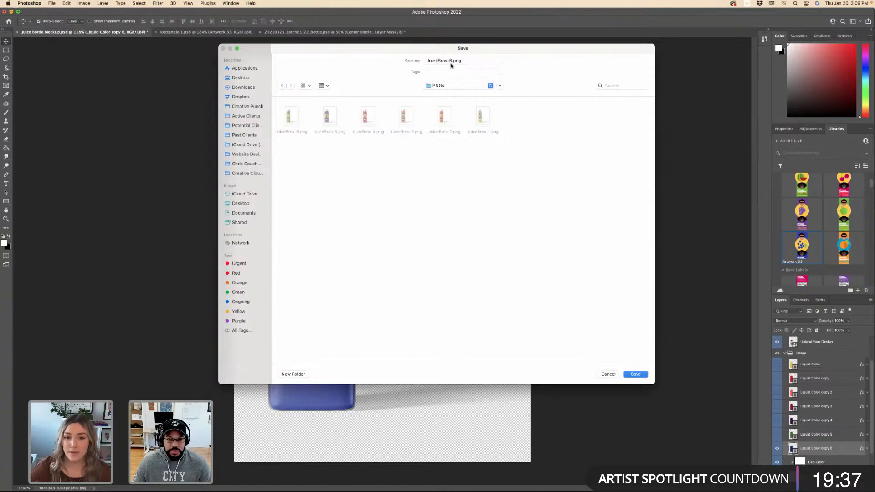
click(449, 61)
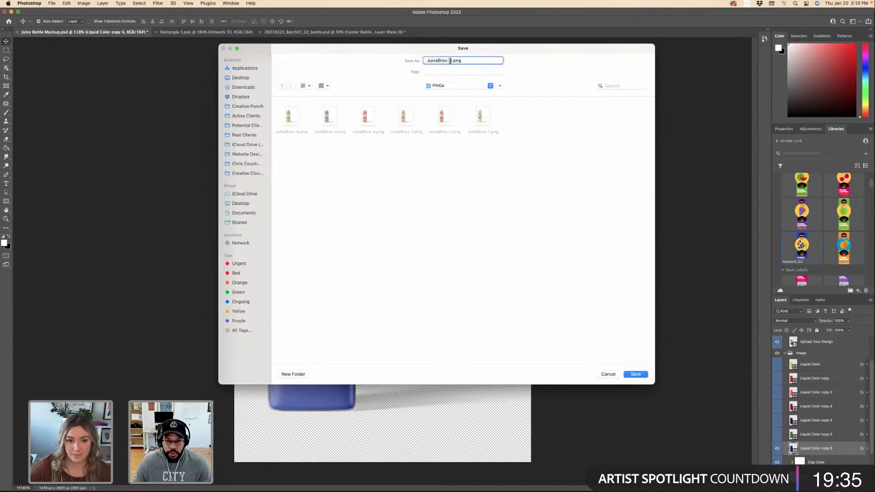
key(BackSpace)
text(7)
key(Return)
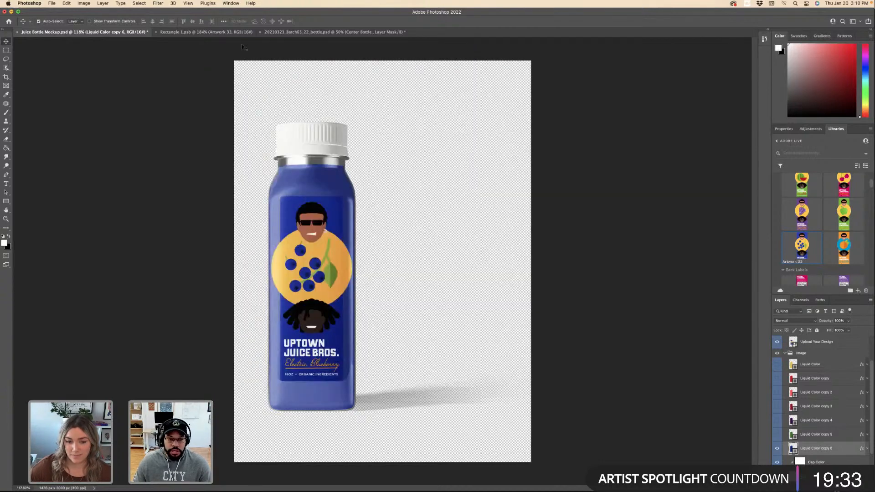
Place the Orange U Glad label in the label smart object, scale it slightly down and update the bottle mockup.
click(232, 32)
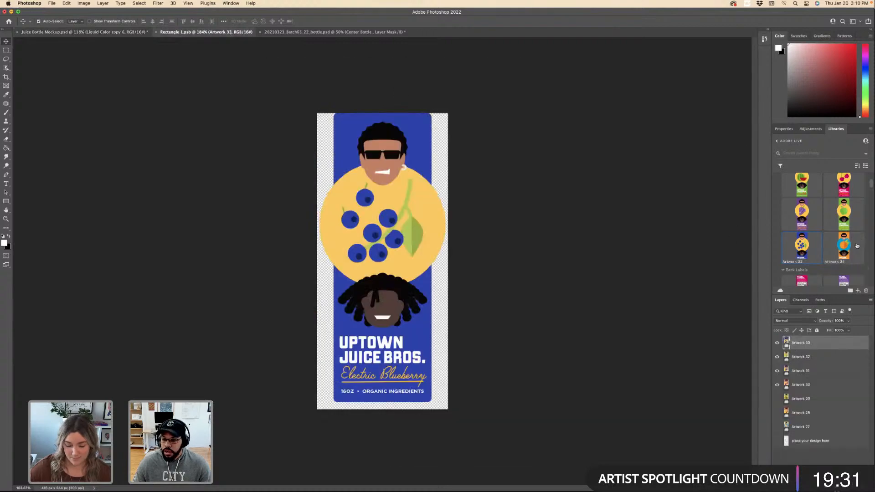
drag(857, 246, 437, 255)
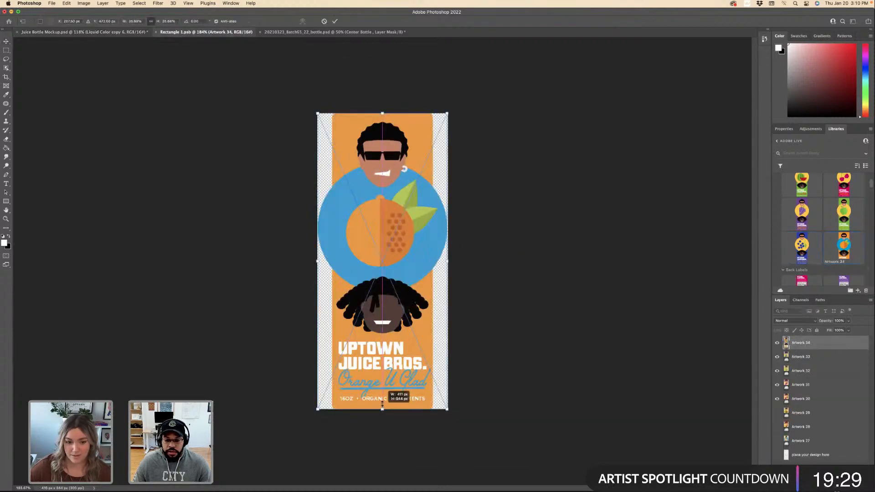
drag(382, 405, 382, 400)
key(Return)
key(super+s)
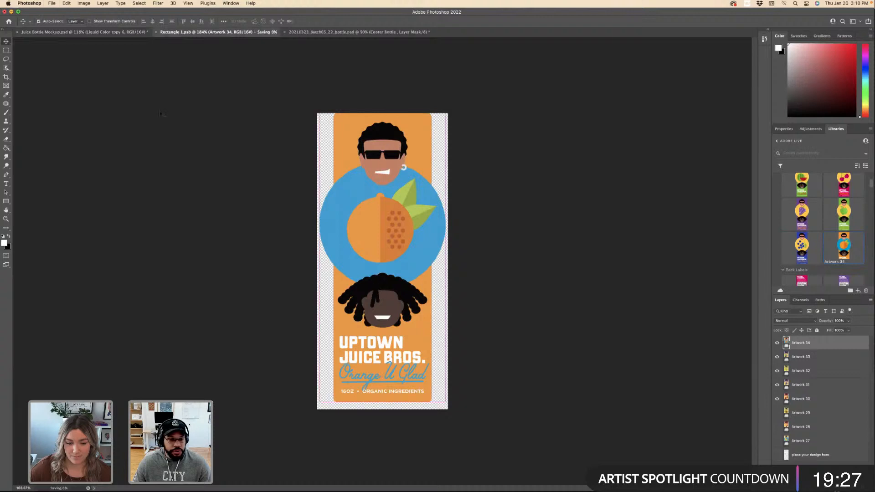
click(117, 34)
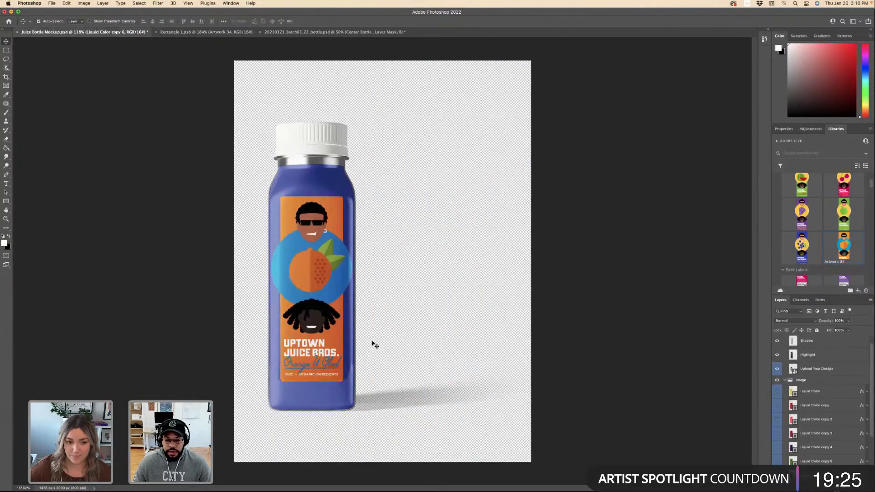
Duplicate the blueberry liquid layer, hide the earlier version and recolour the new copy orange with hue 30, saturation 87 and brightness 81.
scroll(790, 431, down, 1)
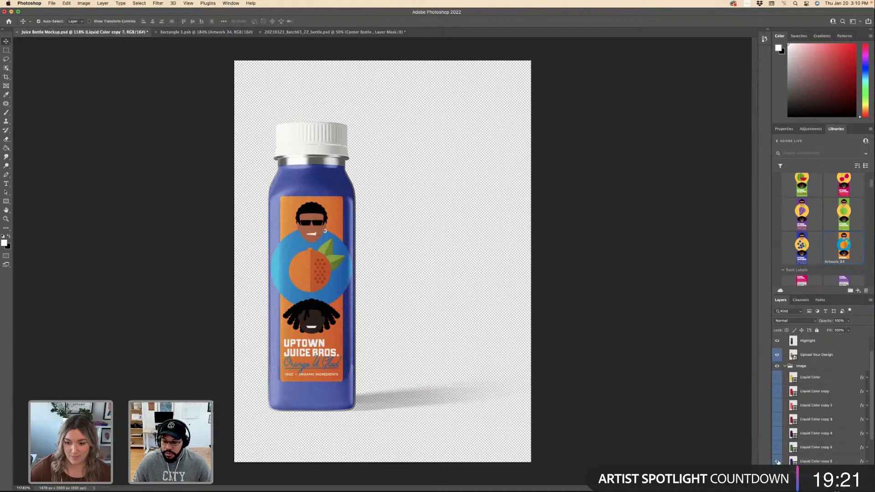
scroll(792, 463, down, 1)
click(781, 461)
double_click(793, 462)
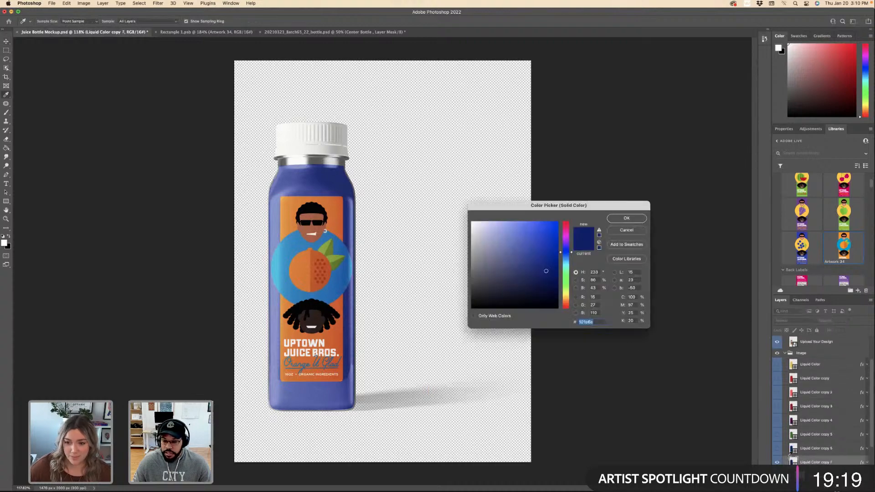
drag(565, 290, 565, 301)
click(554, 241)
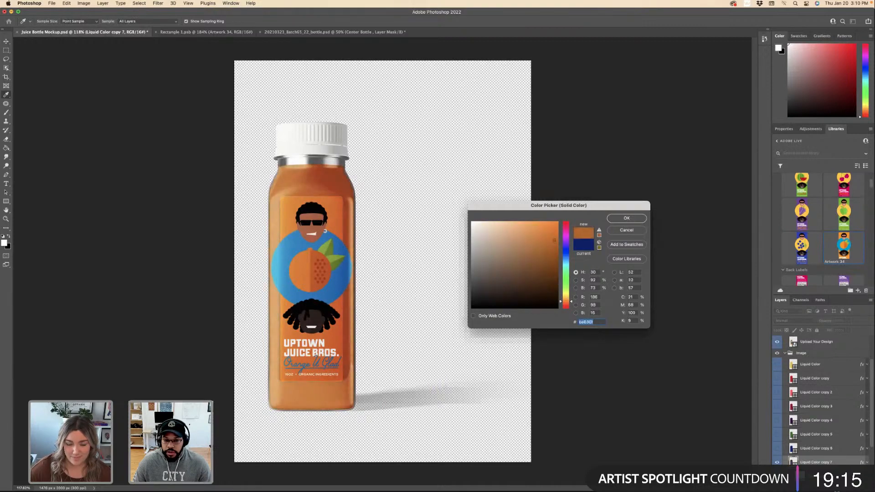
drag(556, 238, 558, 244)
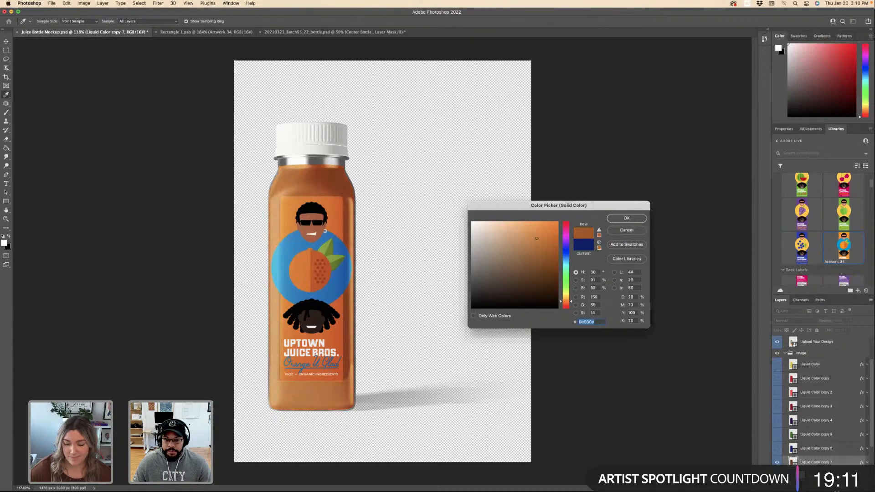
drag(537, 238, 528, 243)
click(571, 297)
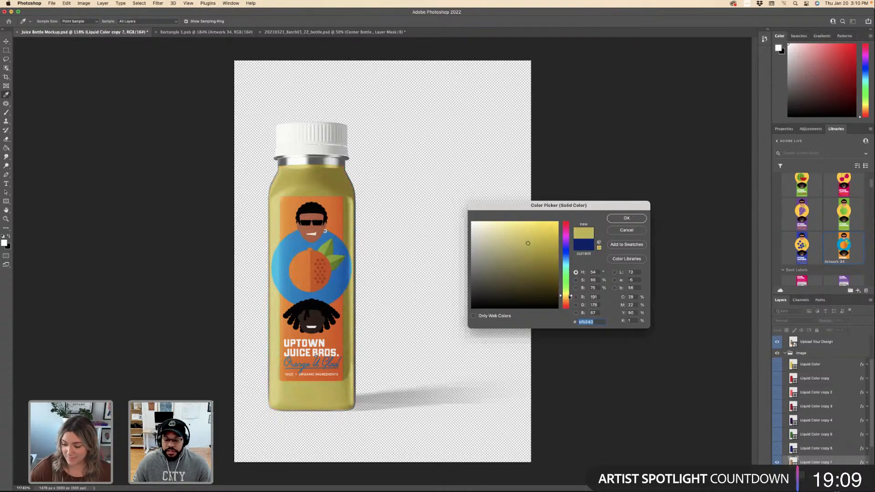
drag(571, 297, 563, 302)
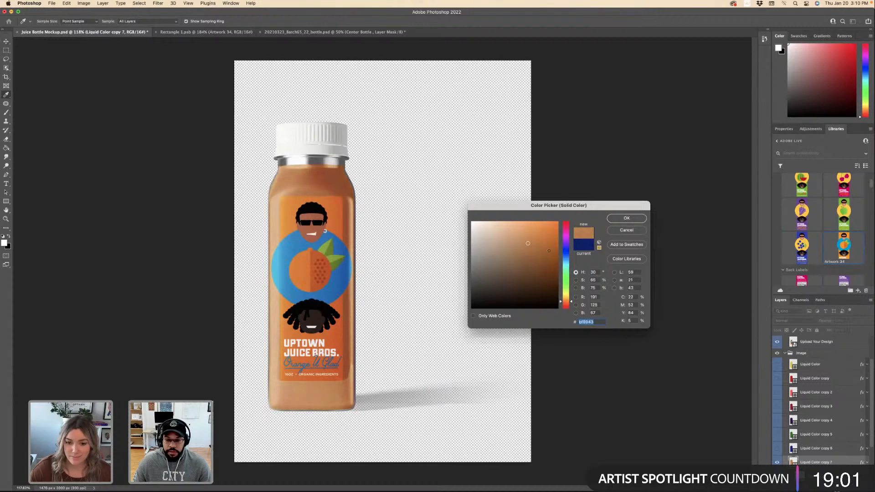
drag(549, 250, 547, 237)
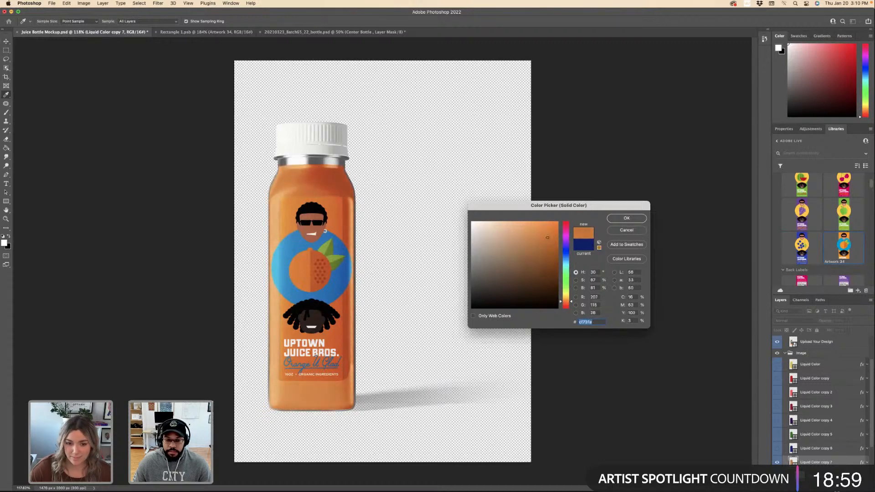
click(627, 218)
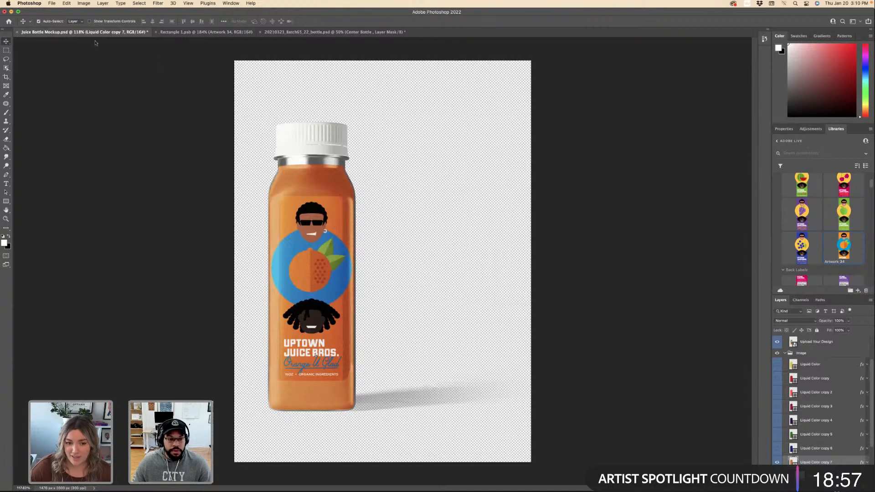
Quick-export the Orange U Glad bottle as a PNG named JuiceBros-8.png into the PNGs folder.
click(51, 3)
mouse_move(81, 101)
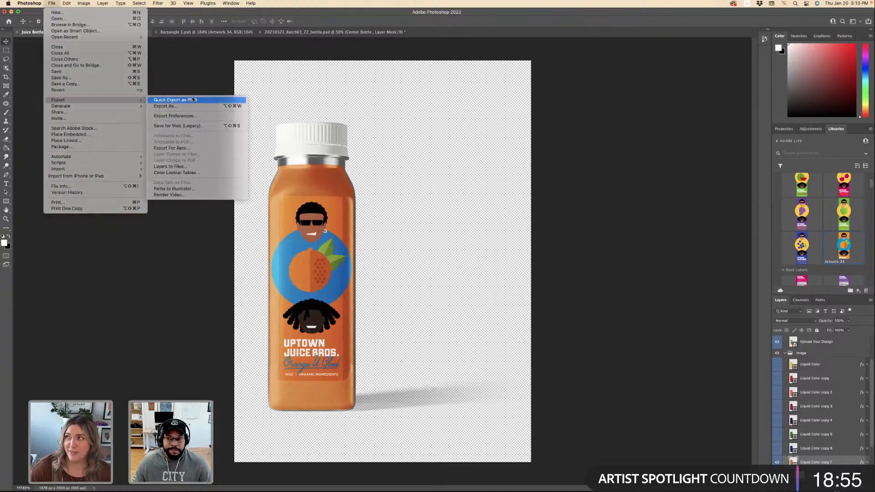
click(183, 100)
double_click(296, 117)
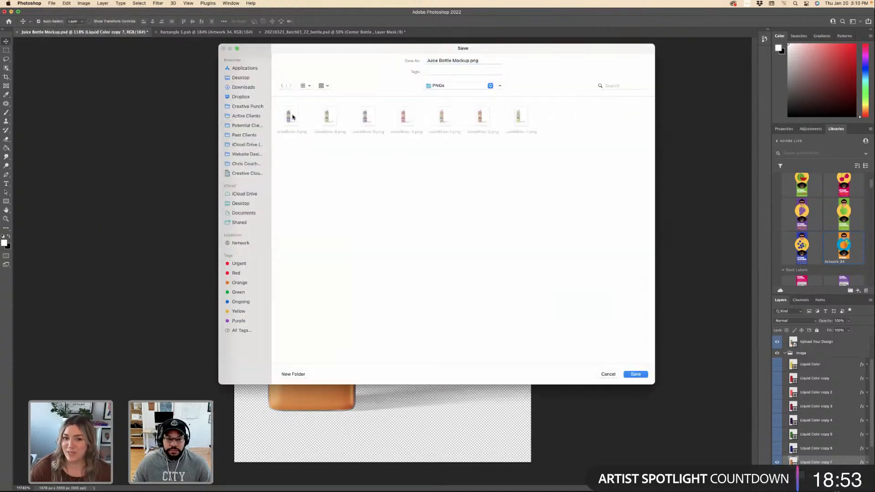
click(289, 116)
double_click(451, 61)
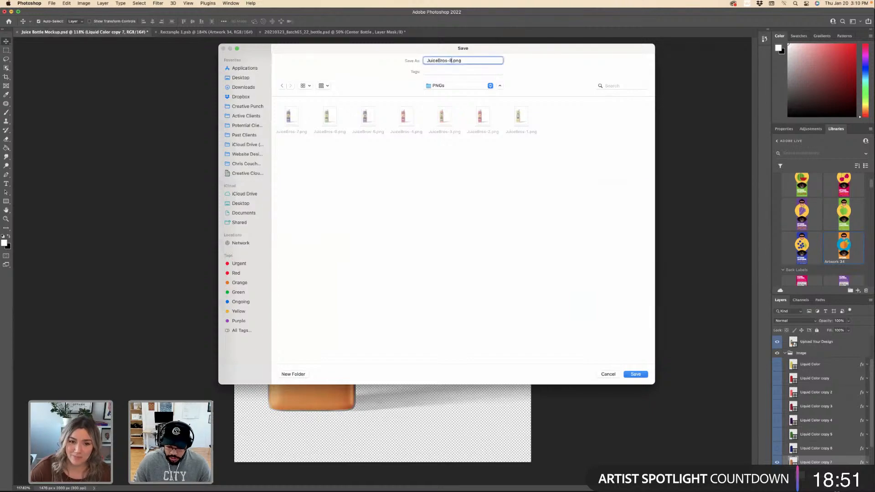
text(8)
key(Return)
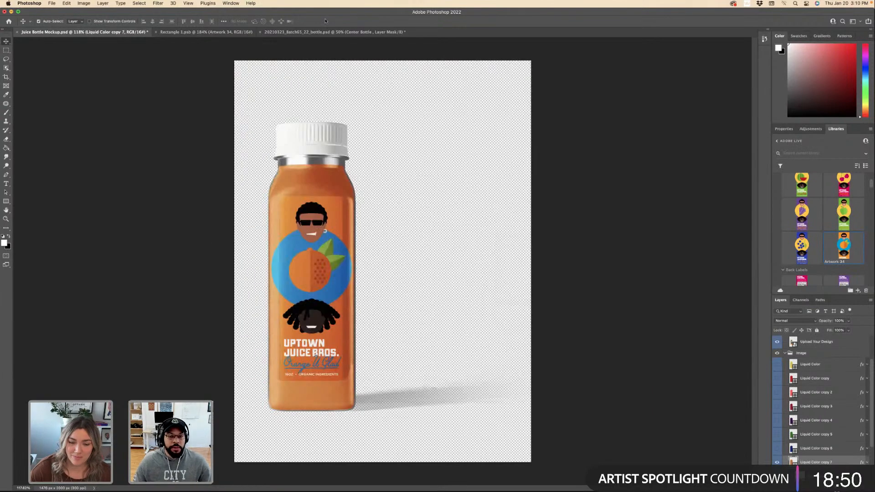
Close the three-bottle mockup document without saving its changes and return to the Juice Bottle Mockup document.
click(205, 32)
click(289, 32)
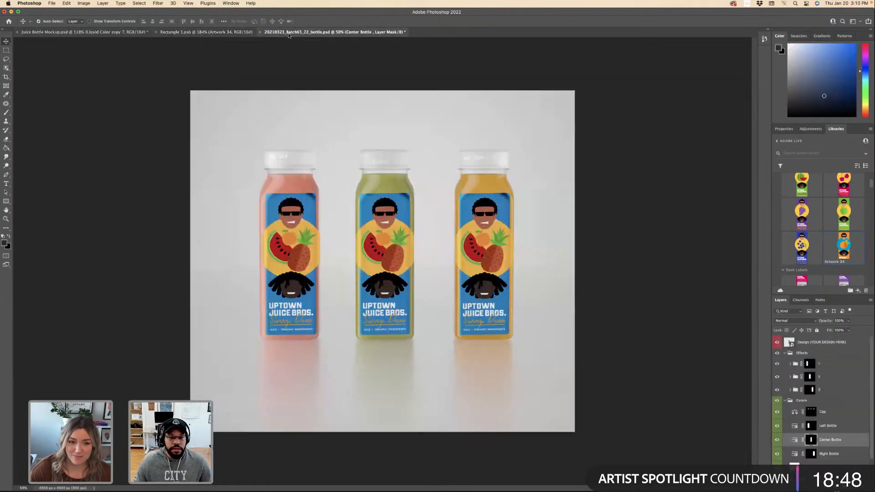
click(261, 32)
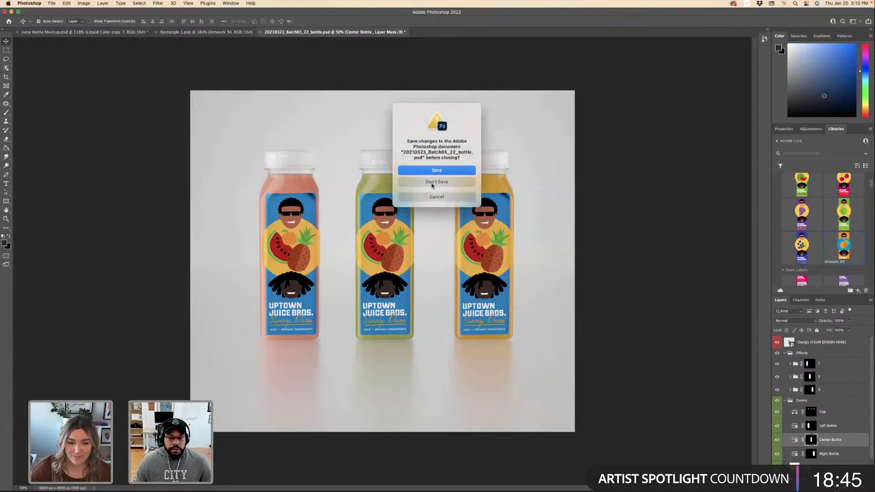
click(433, 183)
click(114, 32)
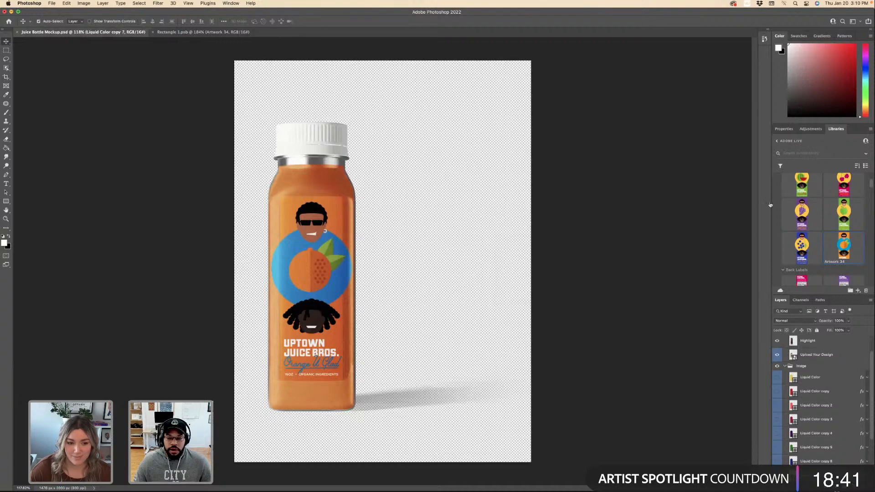
Place the orange back label in the label smart object, scale it slightly down, hide the other artwork layers and update the bottle mockup.
scroll(819, 216, down, 2)
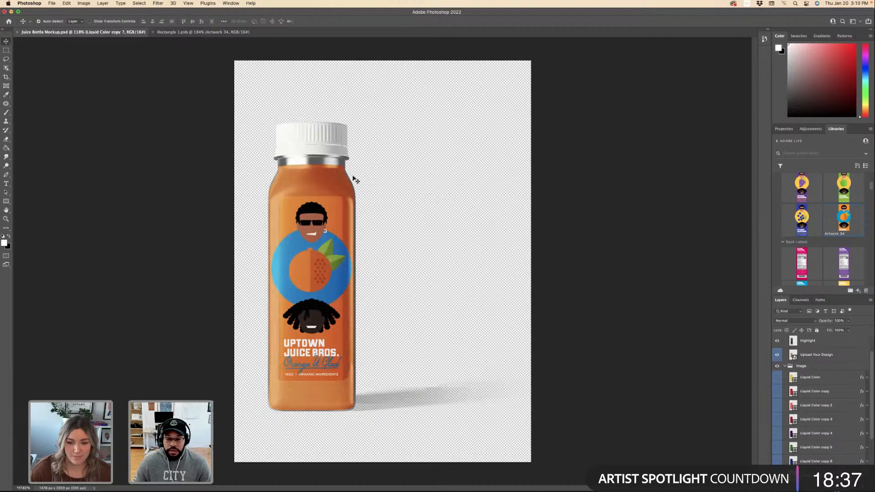
key(ctrl+Tab)
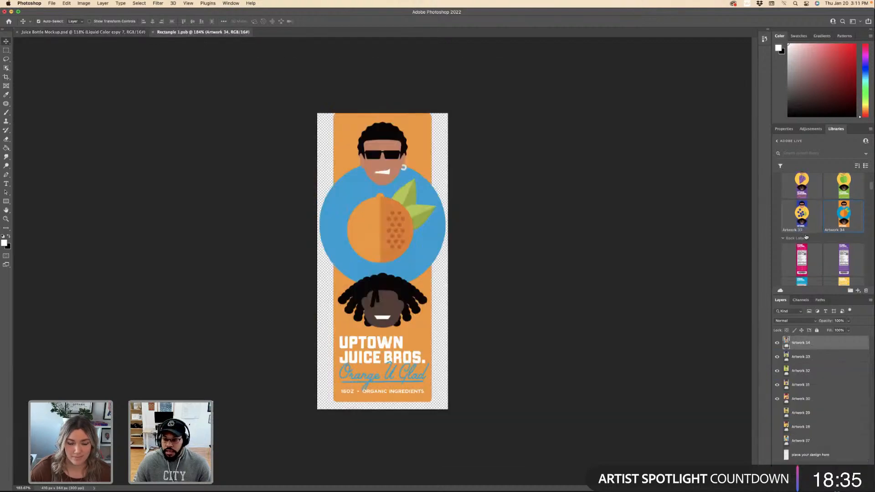
scroll(806, 237, down, 5)
drag(844, 264, 416, 222)
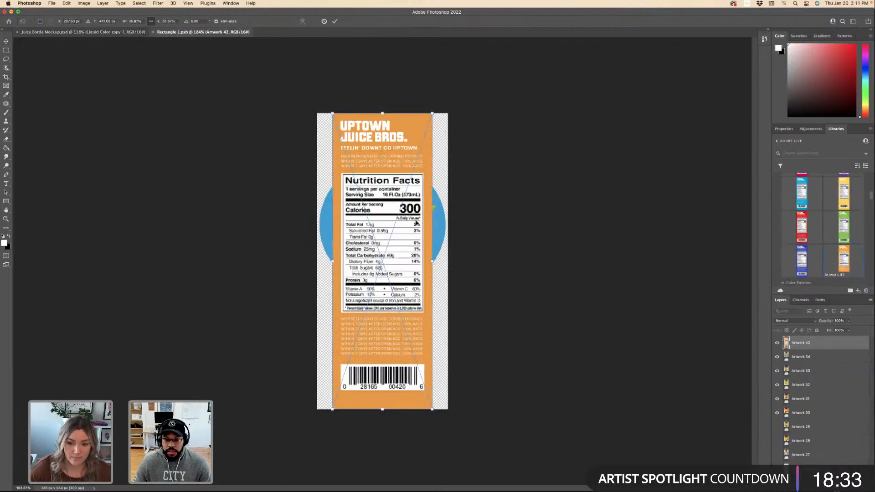
drag(382, 408, 384, 401)
key(Return)
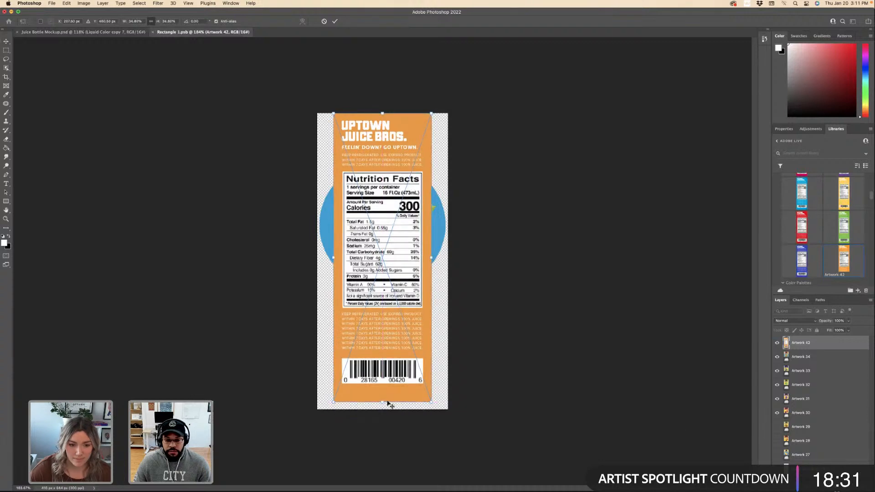
drag(778, 358, 777, 413)
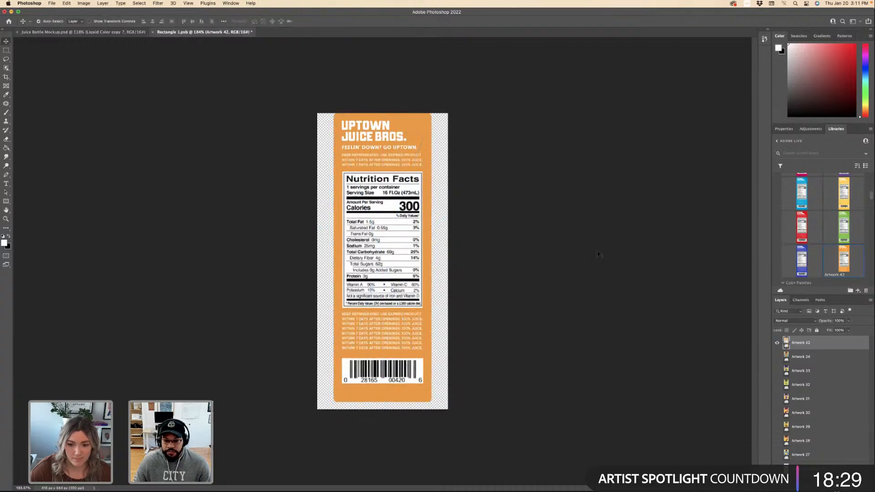
key(super+s)
click(132, 34)
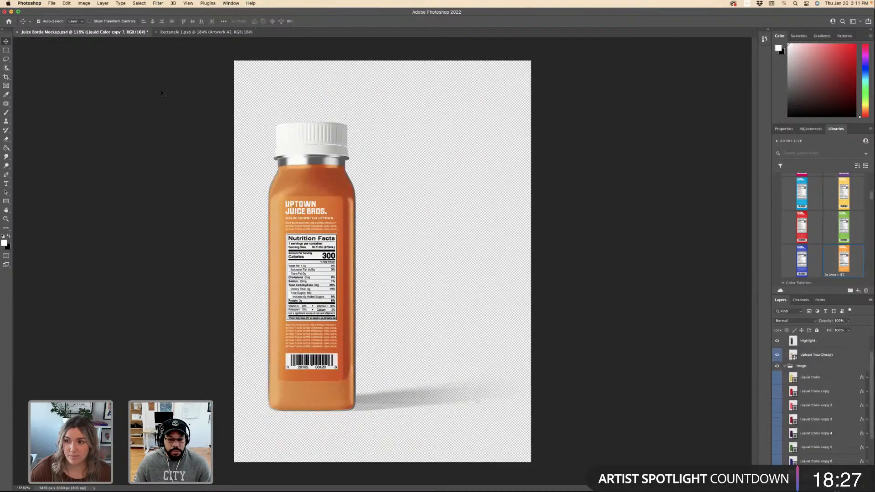
Quick-export the orange back-label bottle as a PNG named JuiceBros-9.png into the PNGs folder.
click(53, 4)
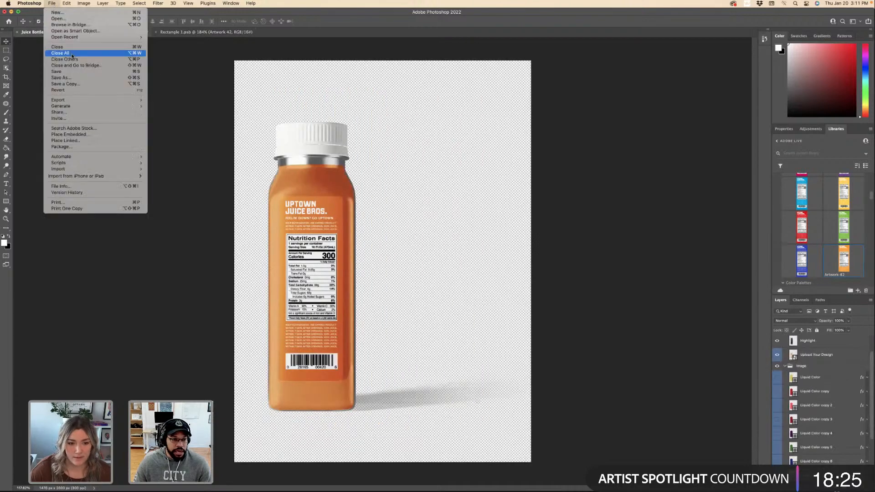
mouse_move(82, 100)
click(185, 101)
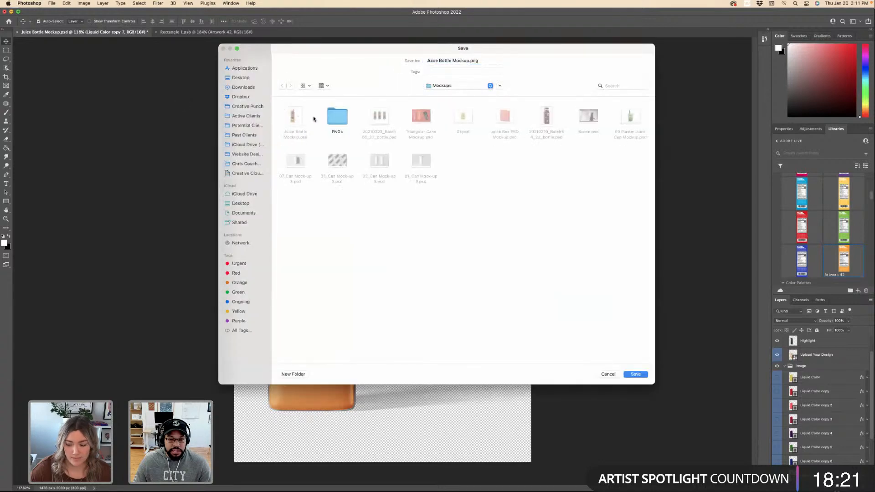
double_click(337, 116)
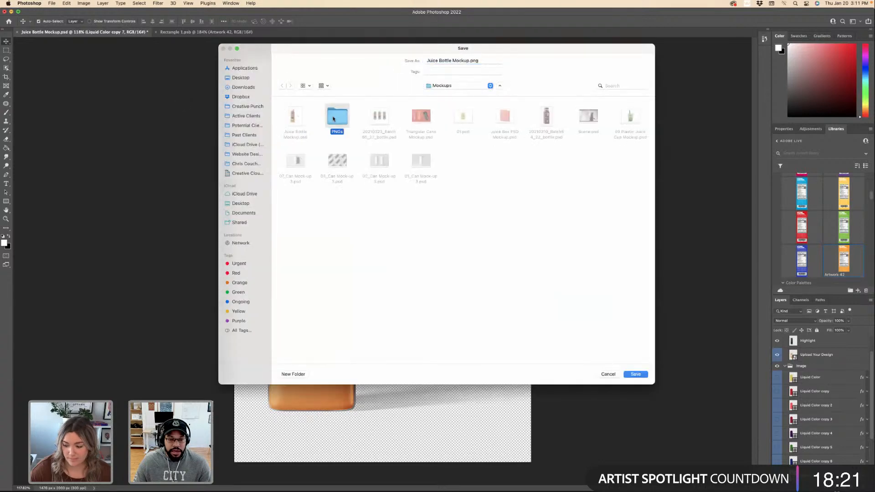
click(292, 119)
double_click(450, 61)
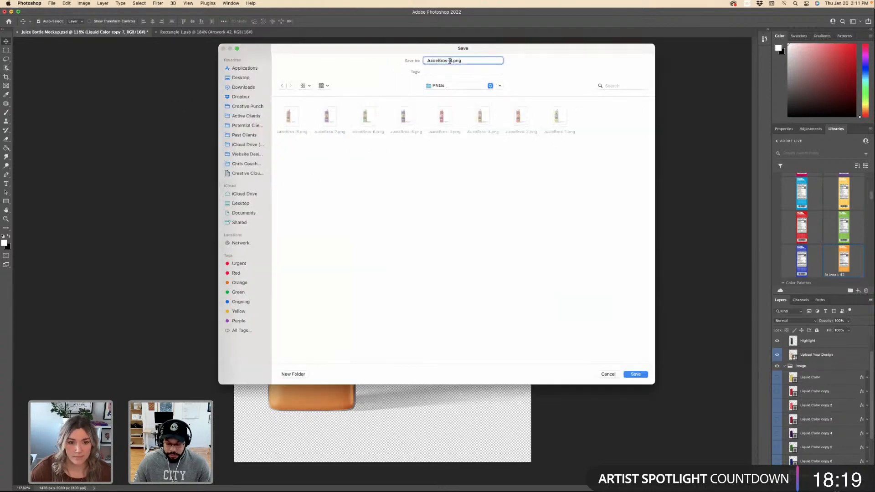
text(9)
key(Return)
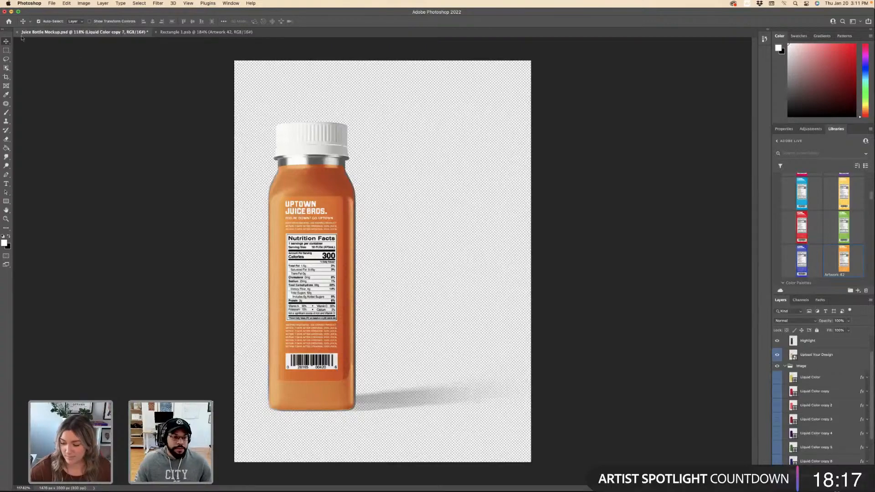
Switch to Adobe Live_2022.ai in Illustrator and open the settings for a new document.
click(52, 3)
click(243, 101)
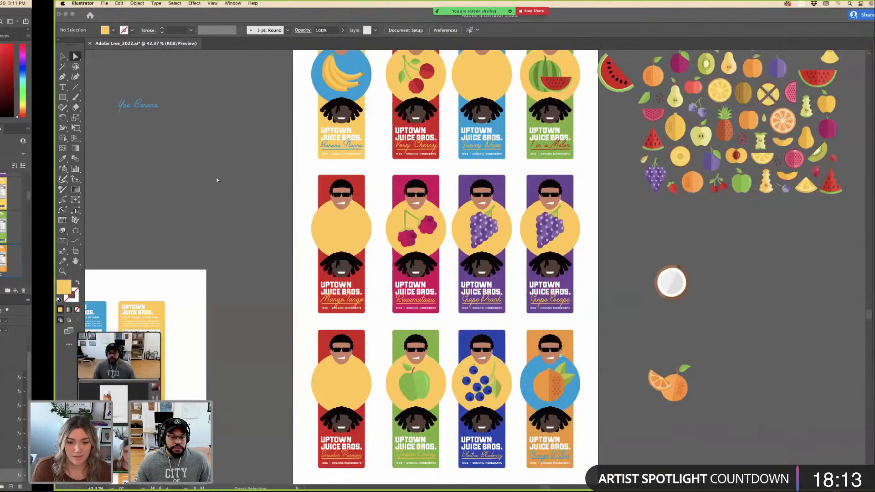
key(super+alt+0)
scroll(217, 180, left, 5)
scroll(217, 180, up, 3)
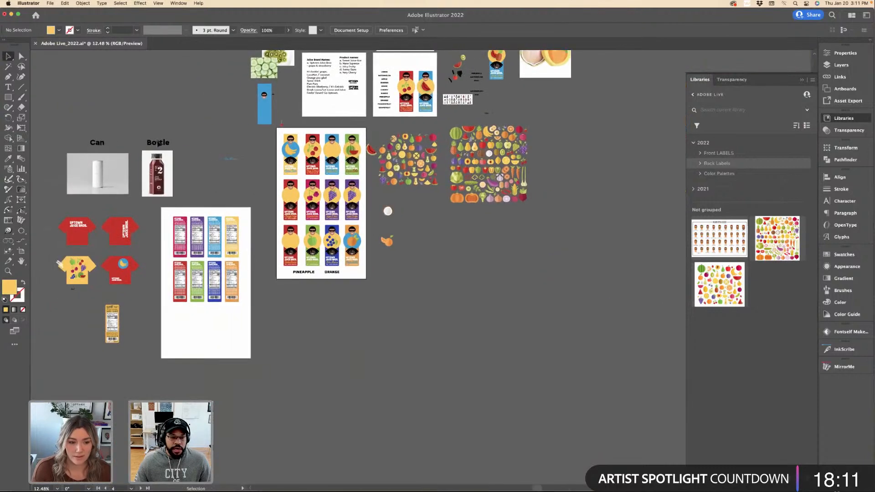
key(v)
click(50, 3)
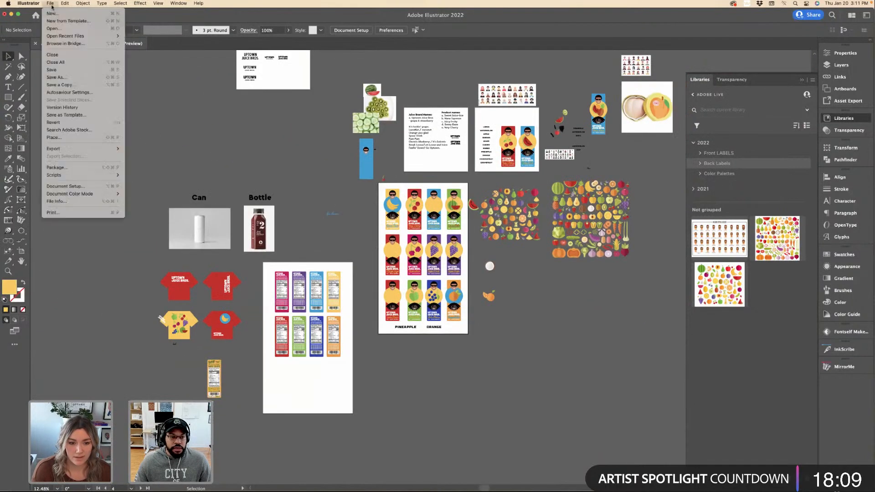
click(50, 3)
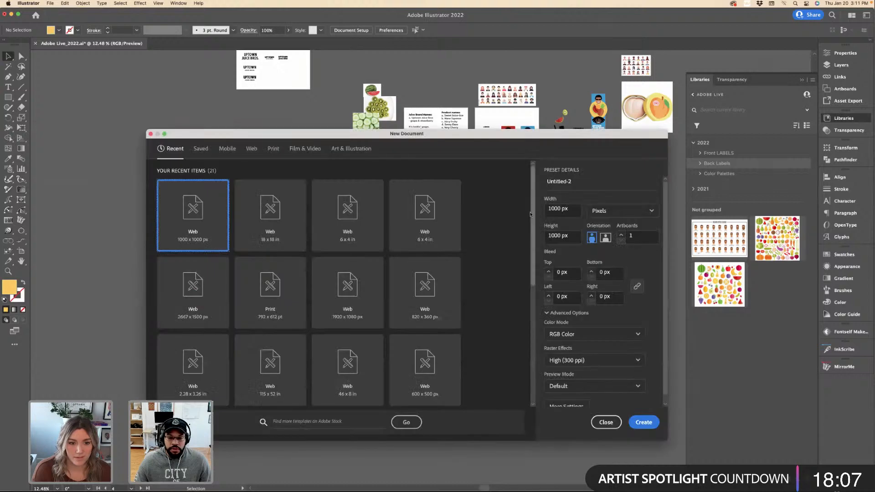
Choose the Letter print preset for the new document, change its units to inches and set the width to 22 in.
click(280, 150)
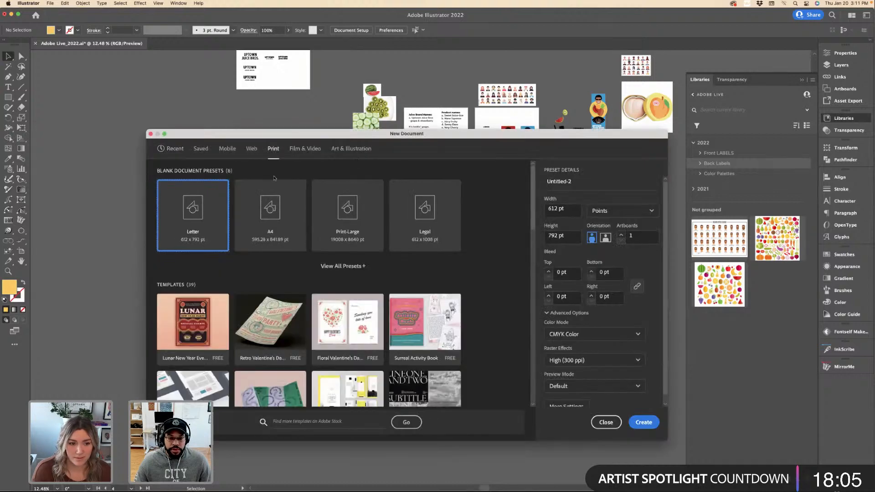
click(602, 220)
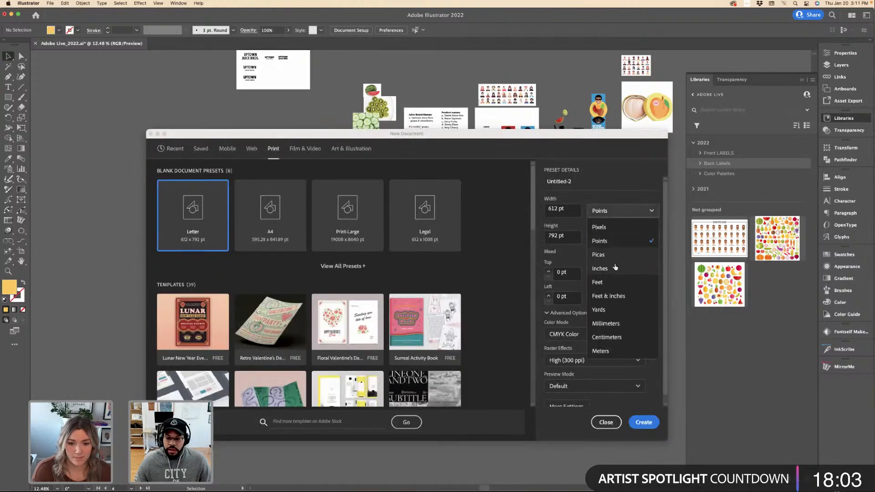
click(614, 263)
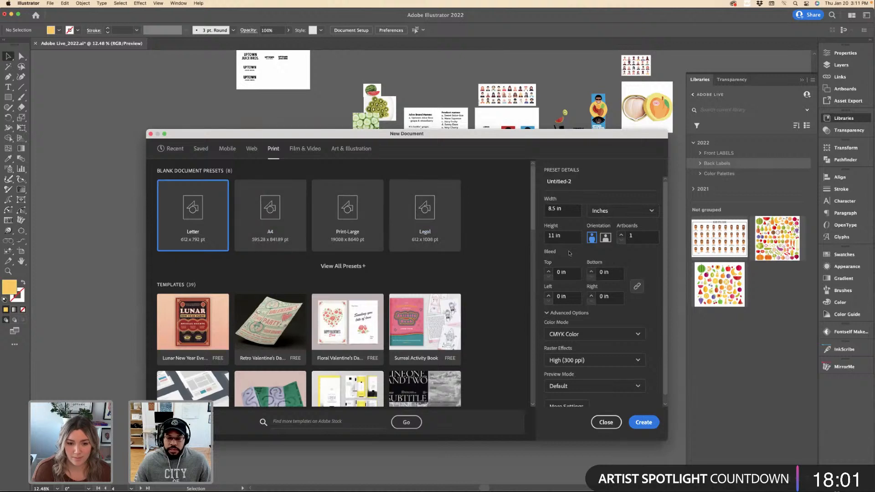
double_click(552, 208)
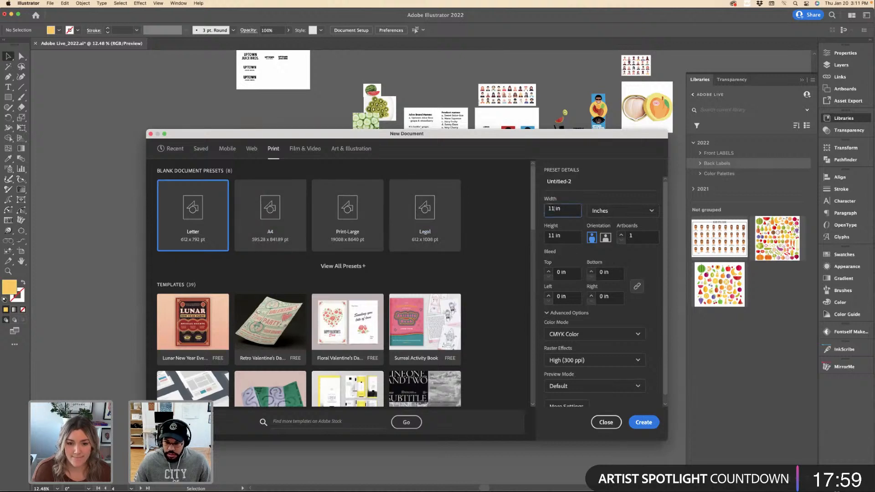
double_click(550, 235)
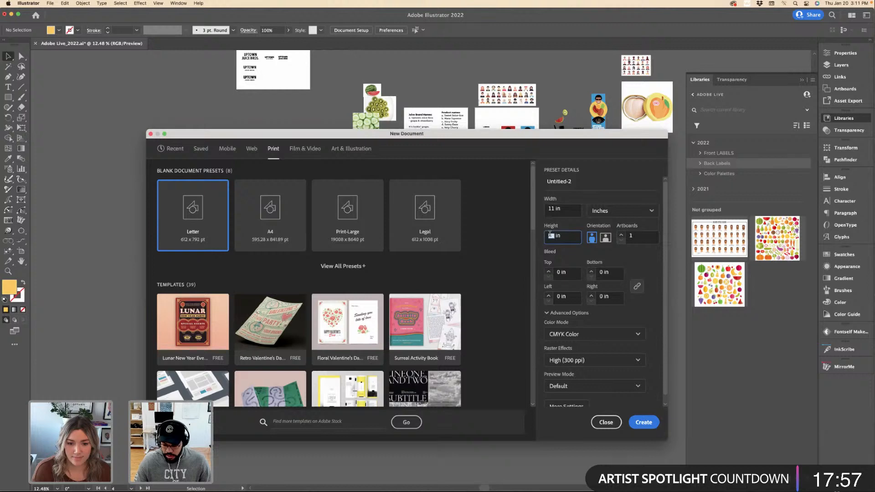
double_click(551, 209)
text(22)
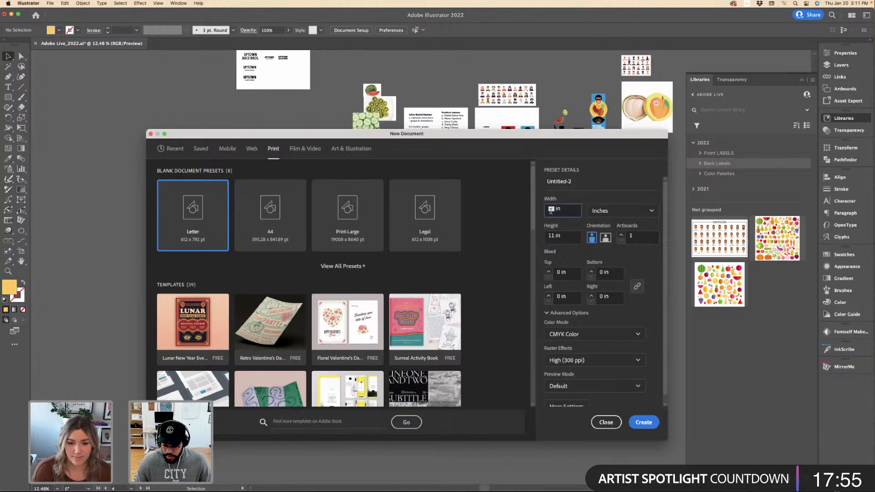
Create a 22 by 28 in print document using the RGB colour mode.
double_click(552, 236)
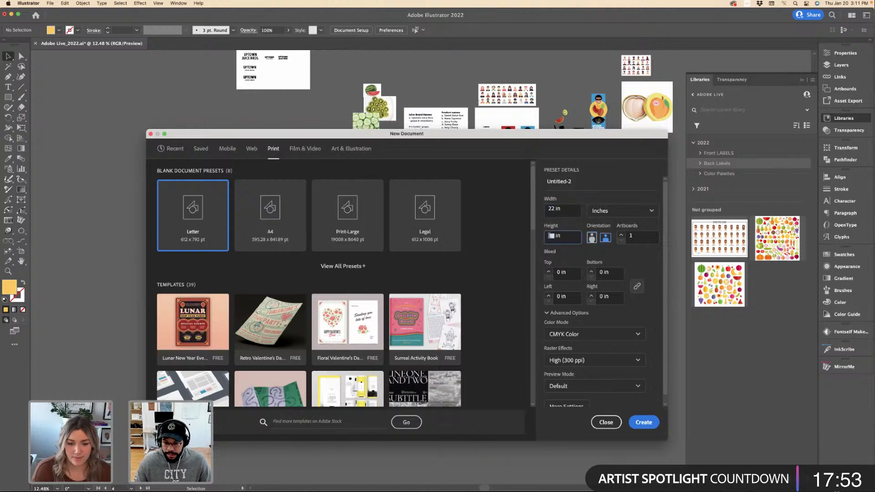
text(28)
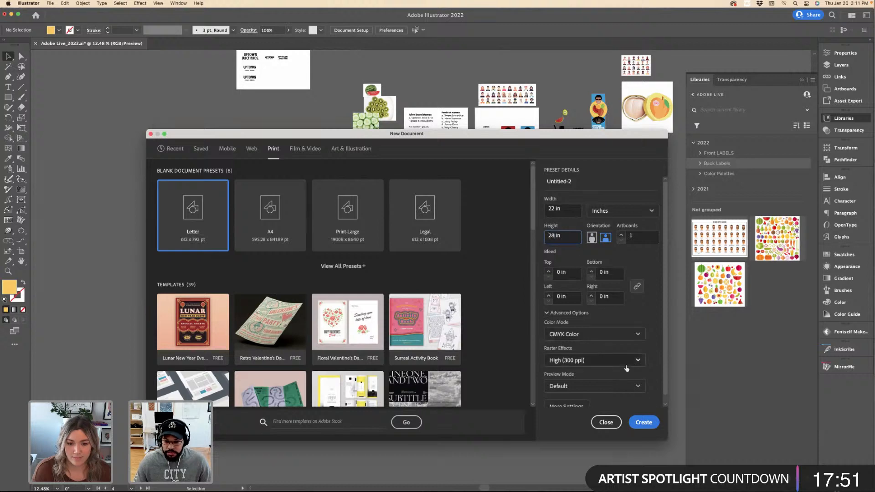
click(600, 334)
click(574, 349)
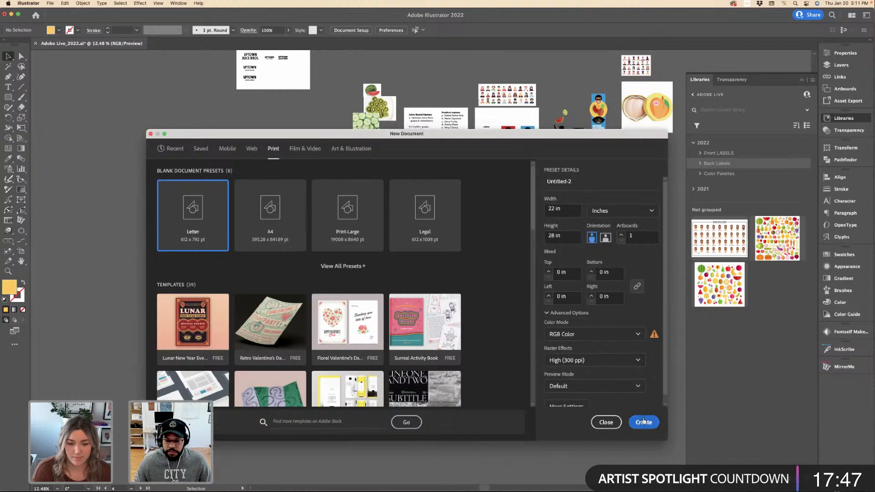
key(Return)
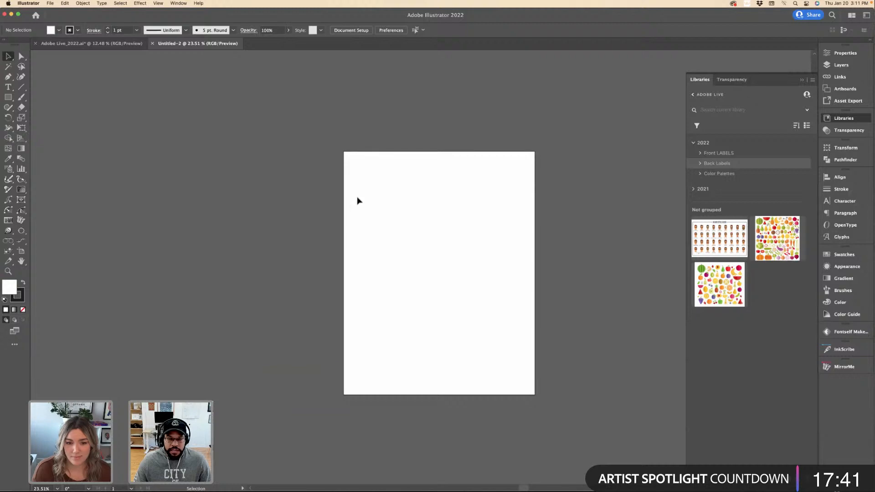
Open the poster wall mockup Scene.psd from the Mockups folder in Photoshop and fit it in view.
key(ctrl+Up)
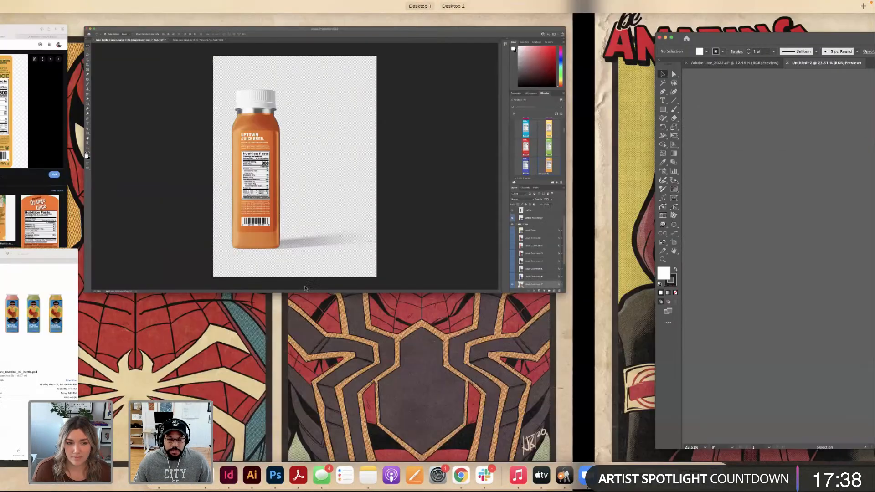
click(305, 288)
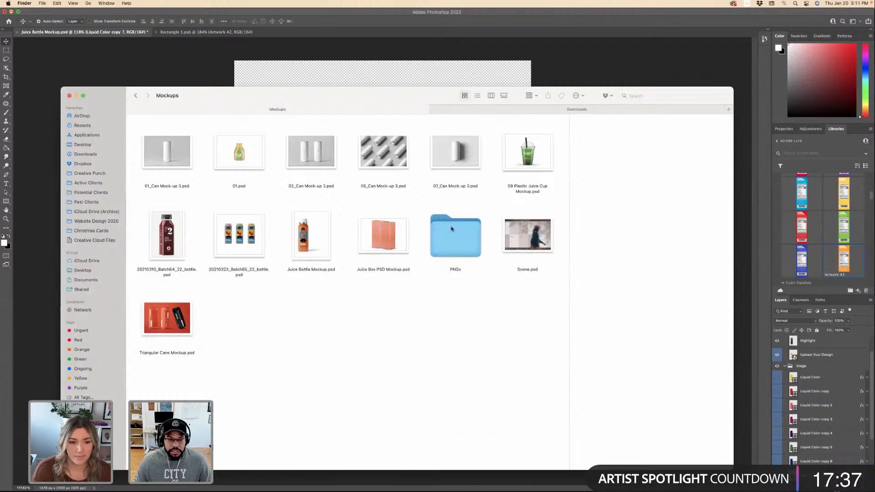
double_click(533, 233)
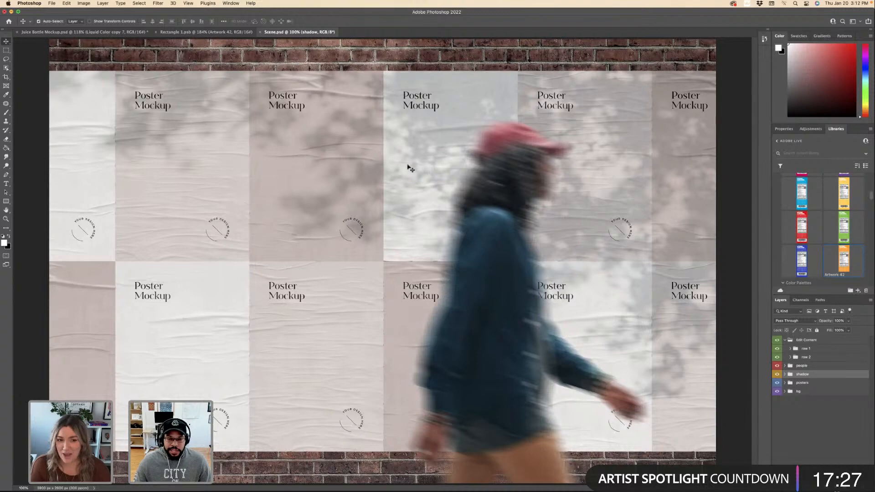
scroll(411, 168, down, 3)
scroll(356, 169, up, 1)
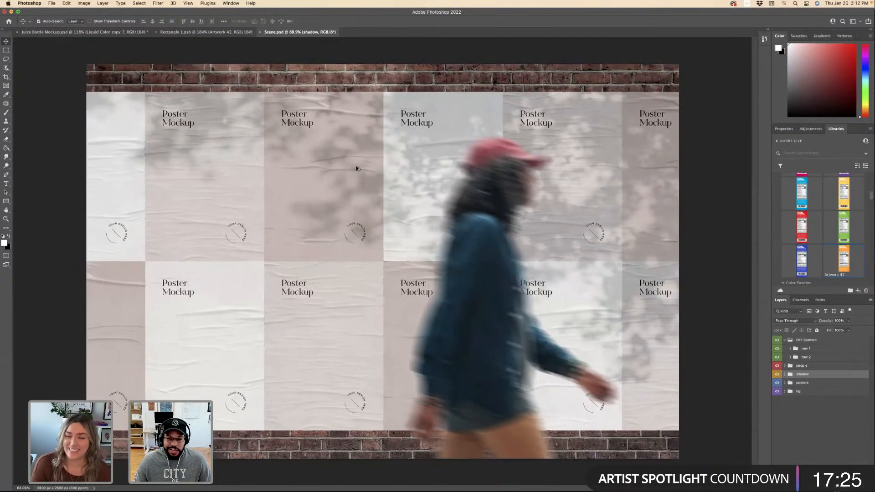
Back in Illustrator, duplicate the blank artboard beside the original and resize the copy to 11 by 17 in.
key(ctrl+Right)
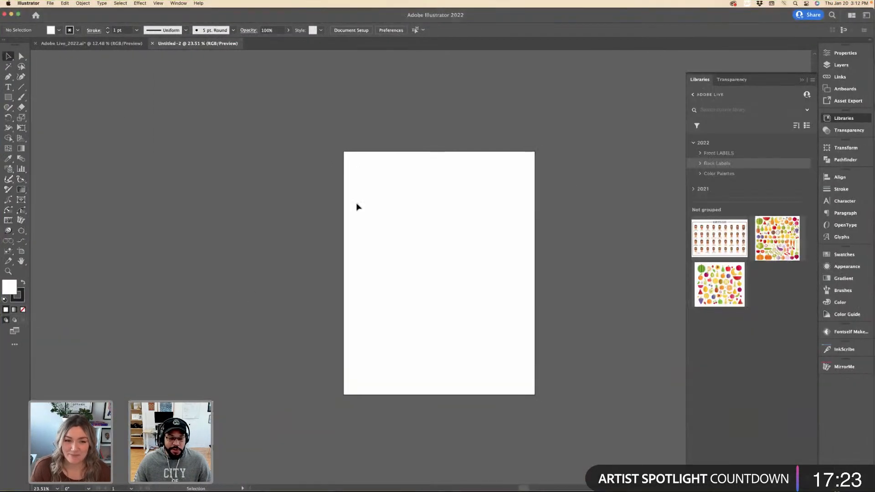
click(136, 44)
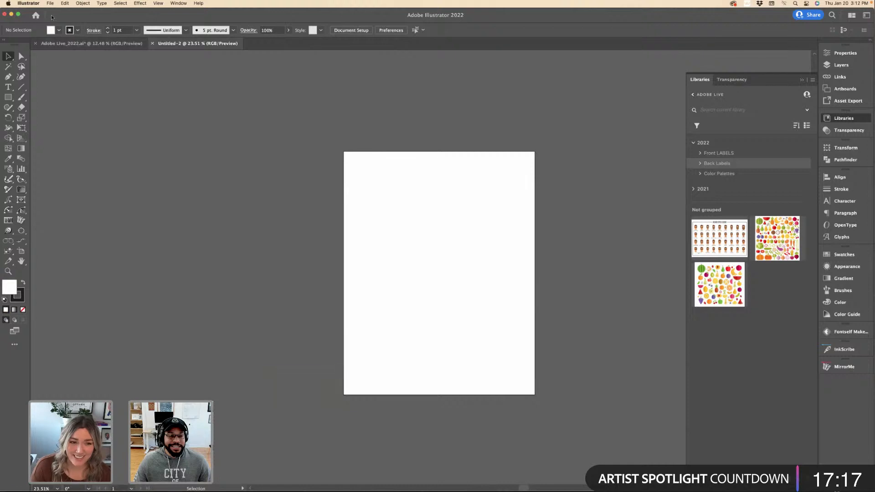
click(825, 52)
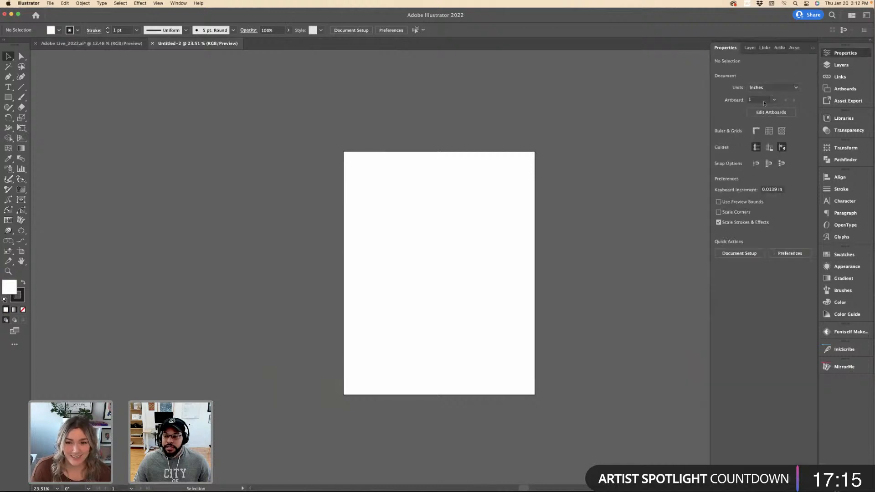
key(shift+o)
drag(397, 186, 460, 184)
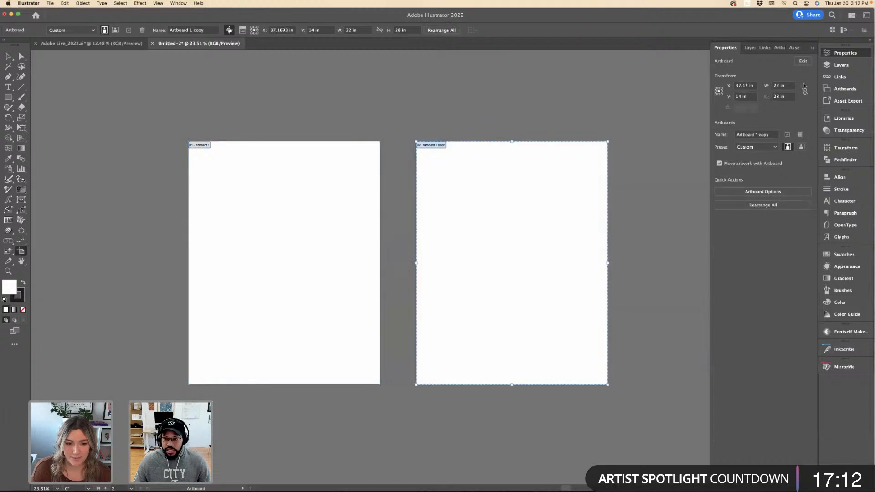
double_click(776, 97)
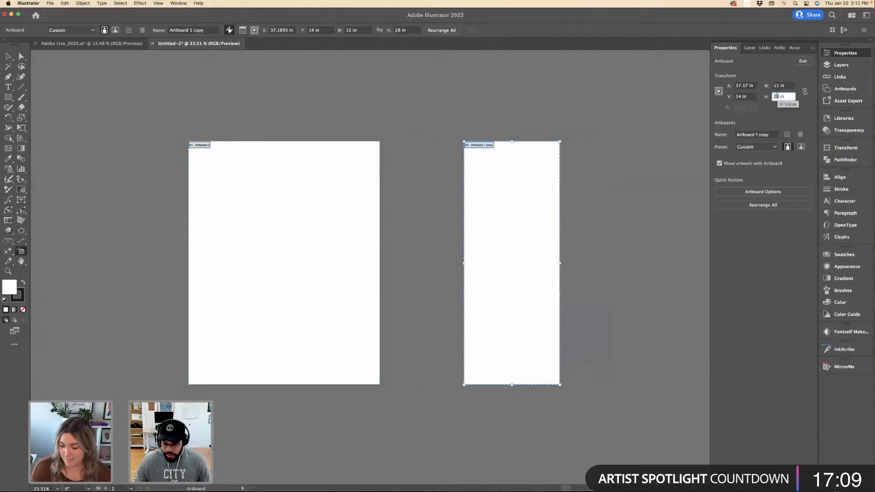
text(17)
key(Tab)
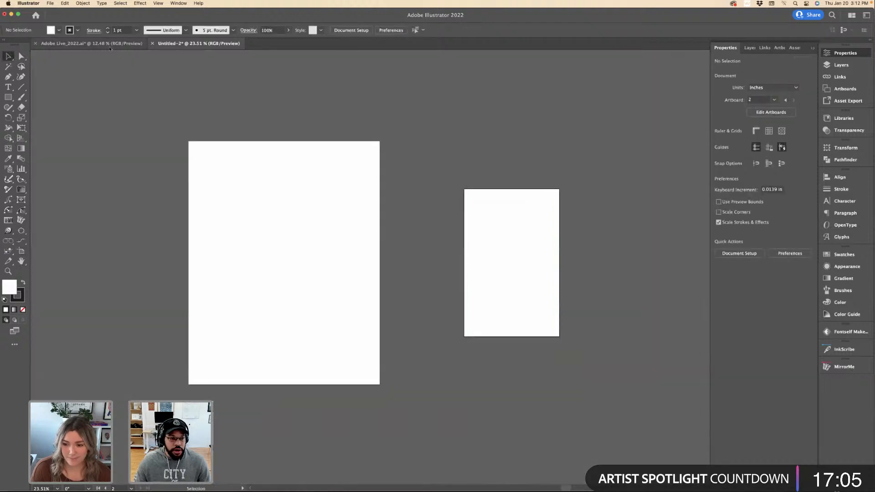
Draw an 11 by 17 in rectangle that exactly covers the smaller artboard.
click(114, 43)
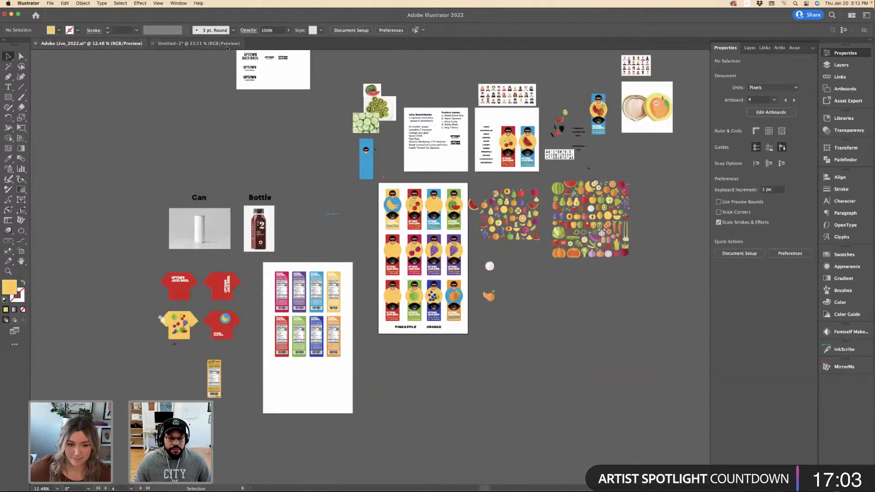
click(225, 45)
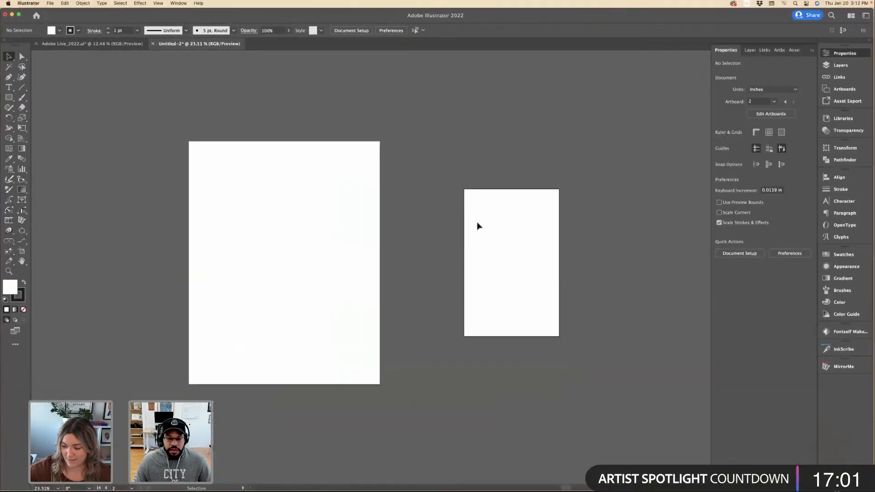
scroll(452, 218, right, 3)
key(m)
scroll(405, 179, up, 5)
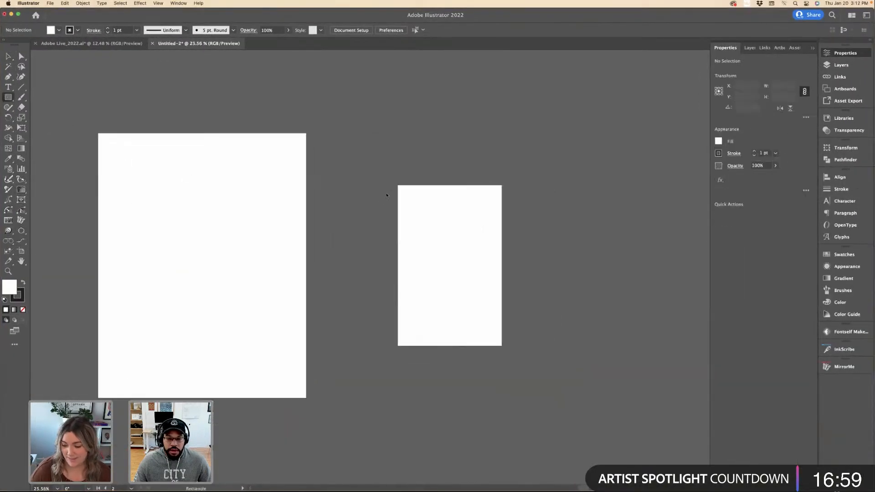
drag(409, 179, 595, 467)
key(v)
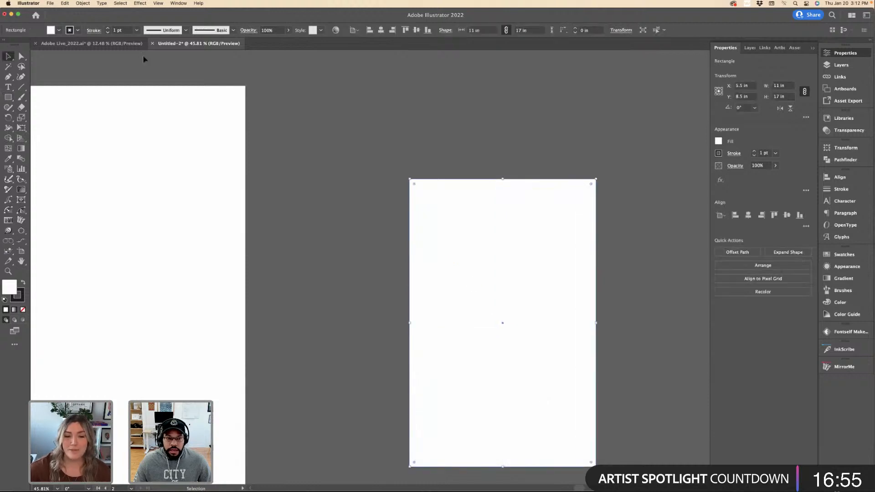
Fill the poster rectangle with the yellow-orange swatch of the Bright theme in the library's Color Palettes, and deselect it.
click(843, 118)
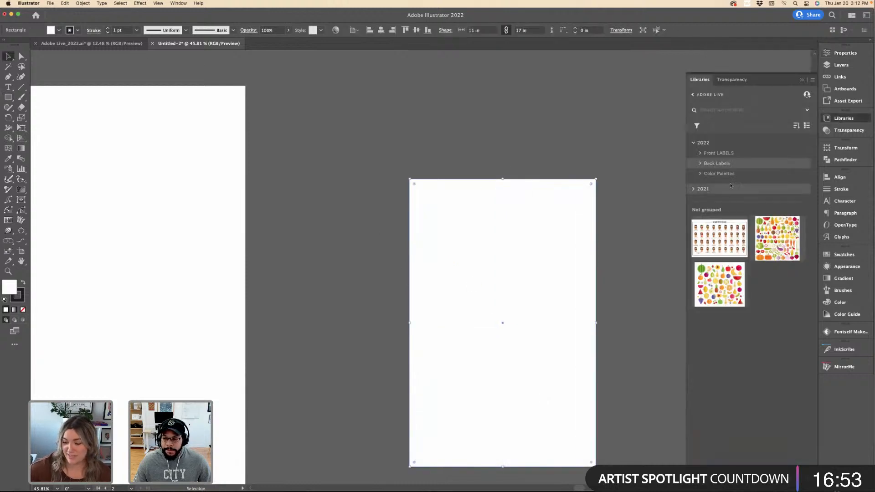
click(701, 173)
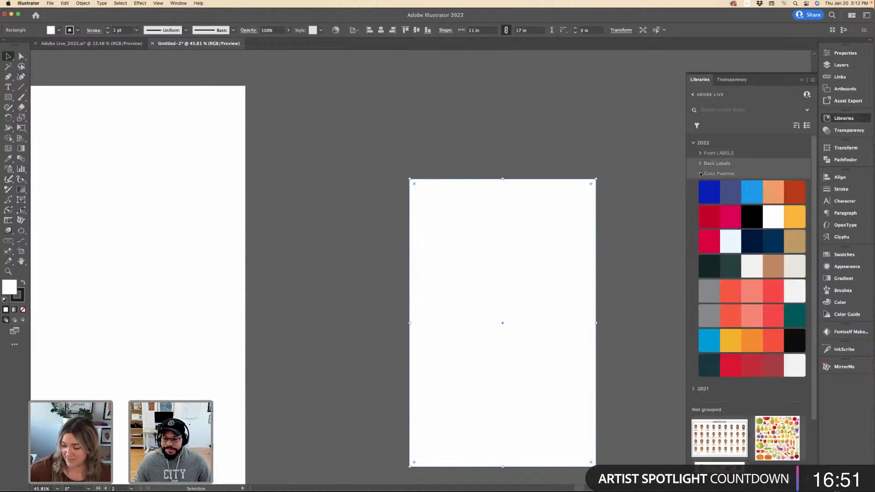
click(790, 223)
click(256, 107)
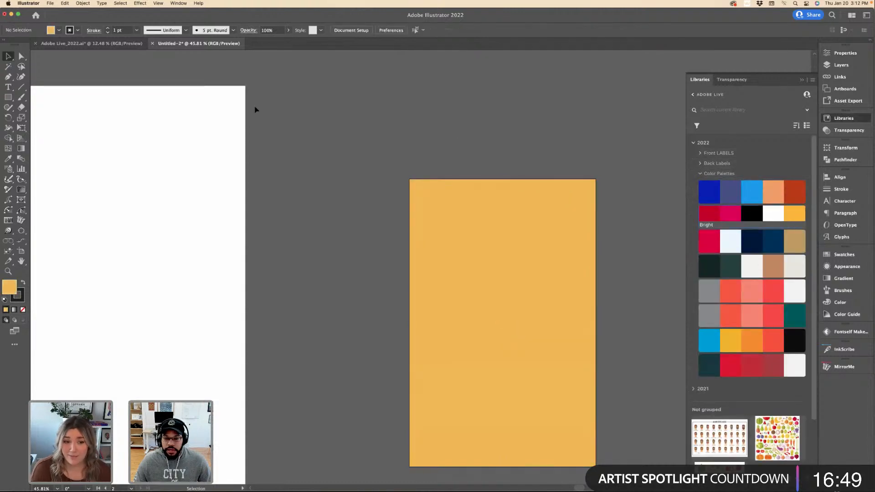
key(super+grave)
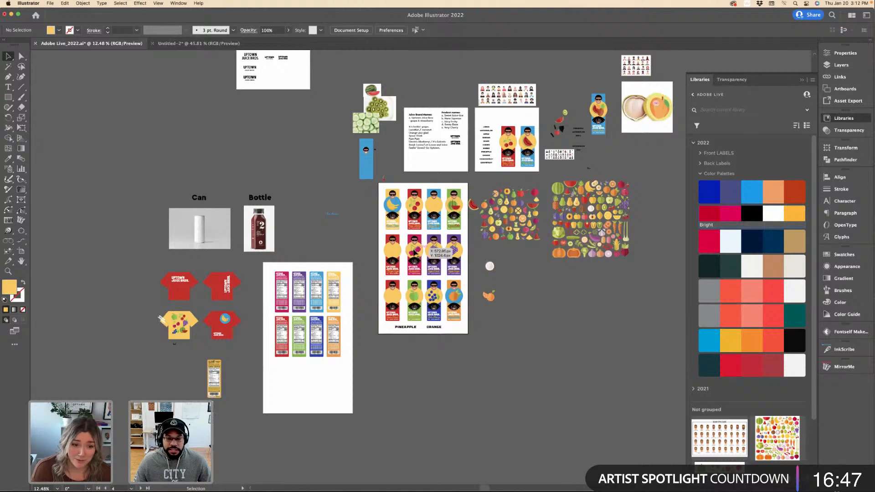
scroll(378, 240, right, 5)
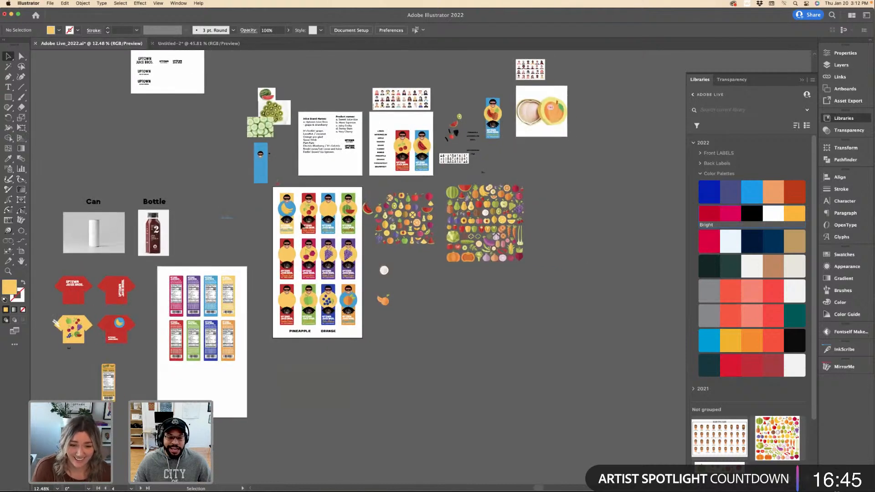
scroll(300, 212, left, 10)
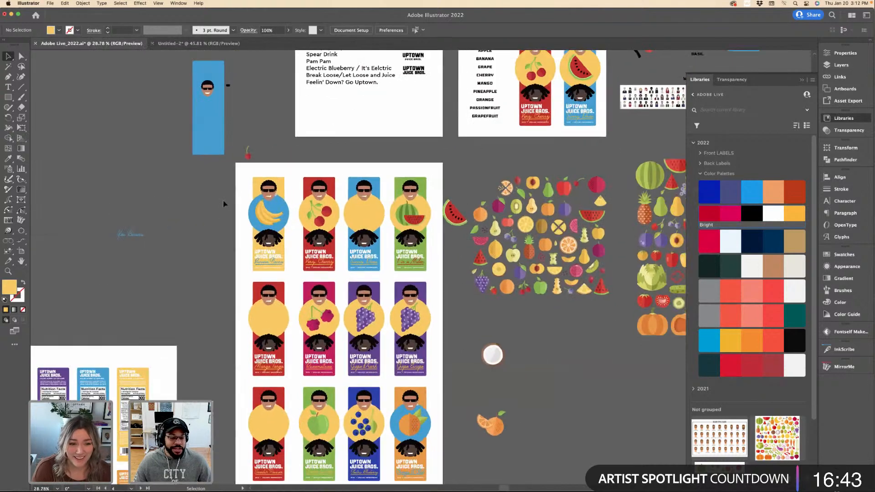
scroll(343, 146, right, 5)
key(ctrl+Tab)
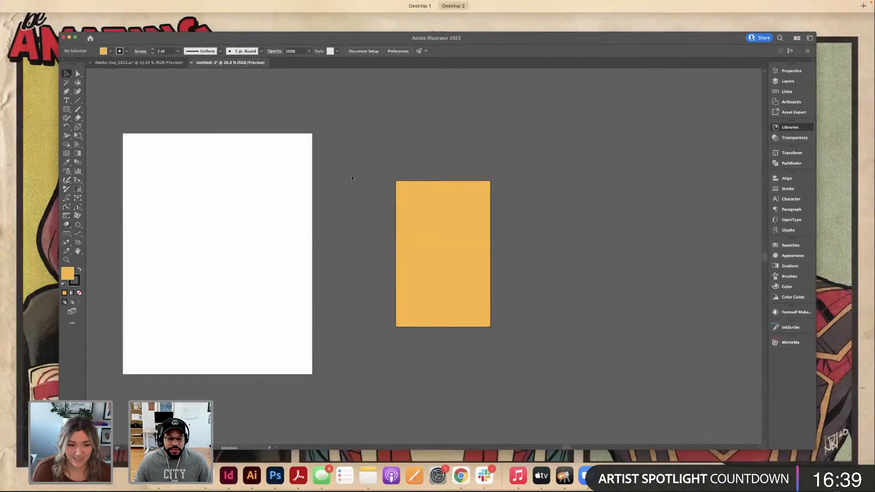
Open the PNGs folder inside Mockups in Finder and reposition its window so the yellow artboard stays uncovered, selecting JuiceBros-1.png.
key(ctrl+Left)
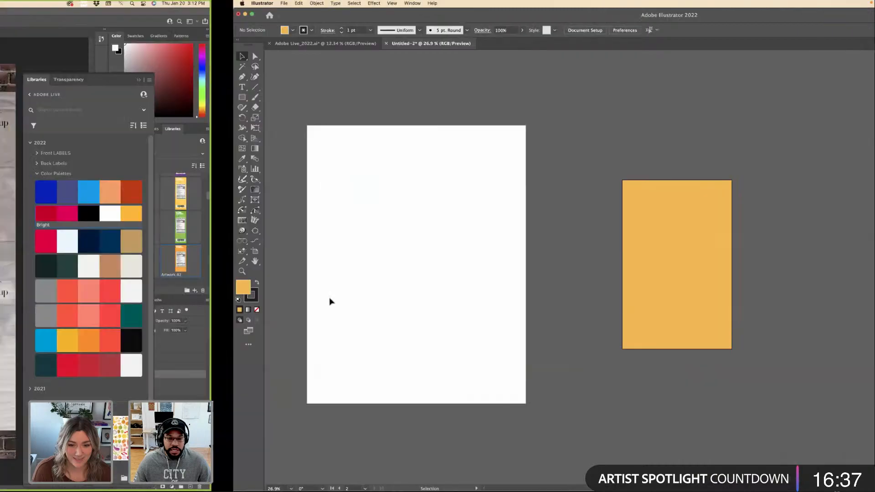
key(ctrl+Up)
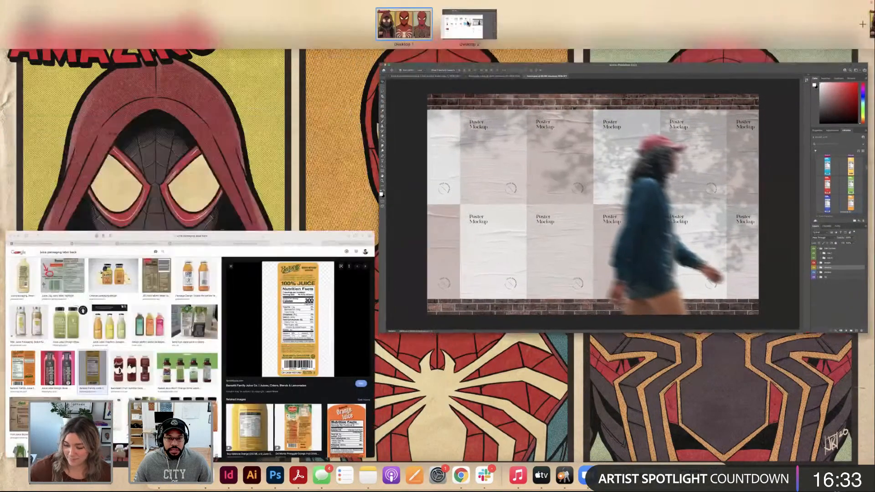
click(468, 23)
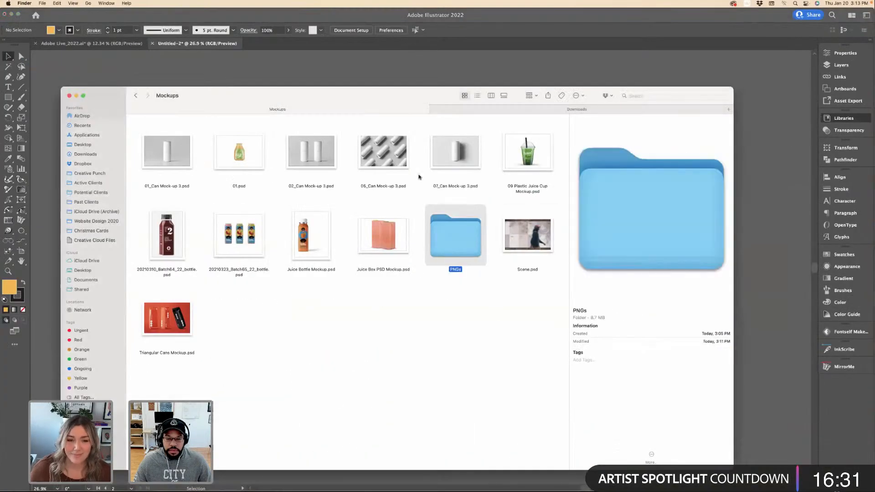
double_click(455, 230)
drag(379, 104, 434, 252)
click(231, 310)
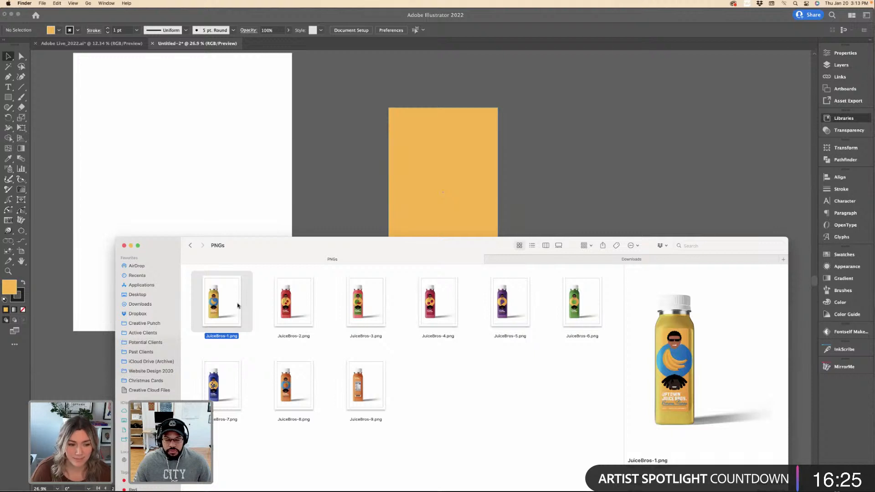
Place JuiceBros-1.png on the yellow poster artboard and position the bottle at its centre.
drag(230, 311, 452, 82)
drag(416, 200, 462, 208)
click(559, 227)
scroll(581, 207, up, 1)
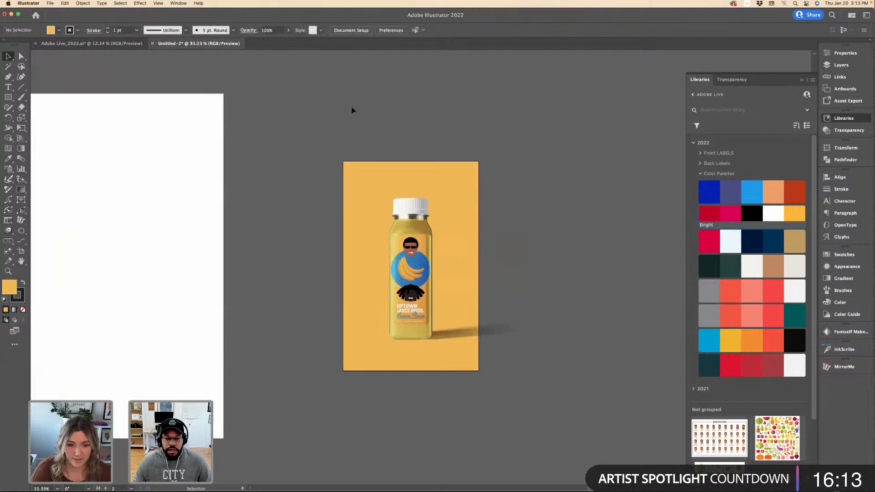
key(ctrl+Tab)
scroll(250, 168, up, 5)
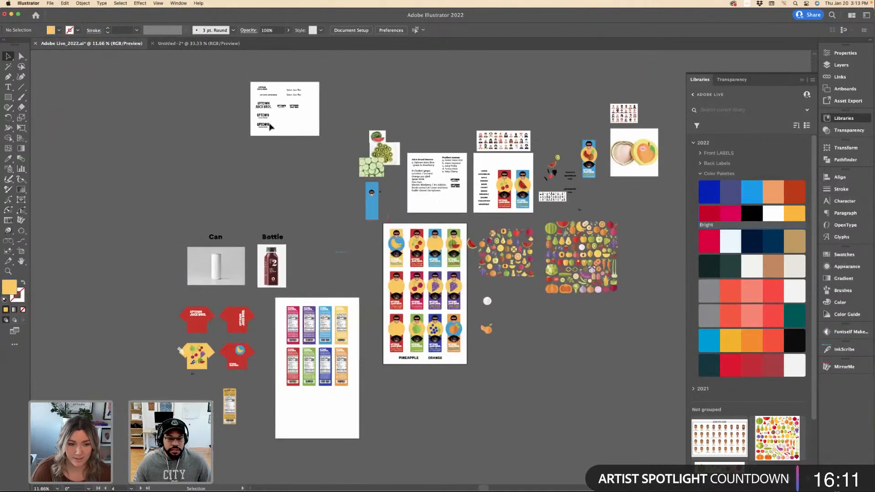
scroll(292, 200, up, 5)
click(296, 212)
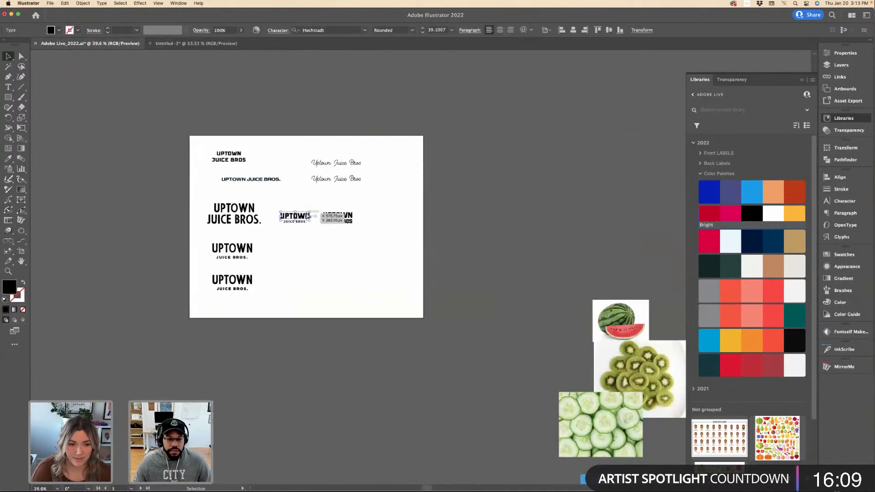
key(super+shift+a)
click(184, 42)
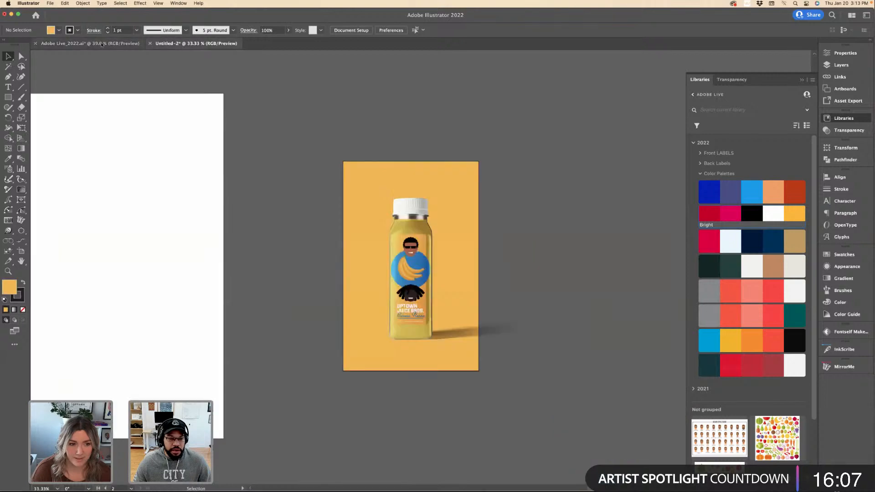
Copy the word UPTOWN from the logo artboard of Adobe Live_2022.ai and paste it into the poster document.
click(91, 43)
scroll(310, 228, up, 1)
click(303, 217)
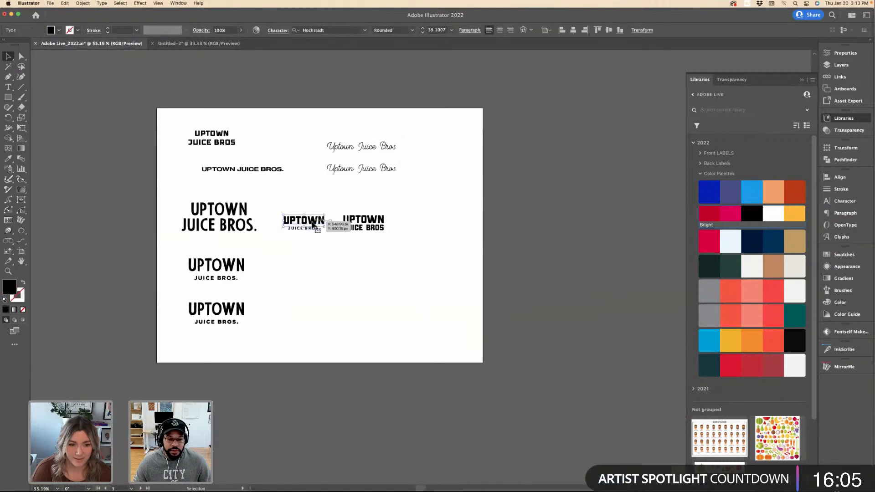
scroll(299, 216, up, 5)
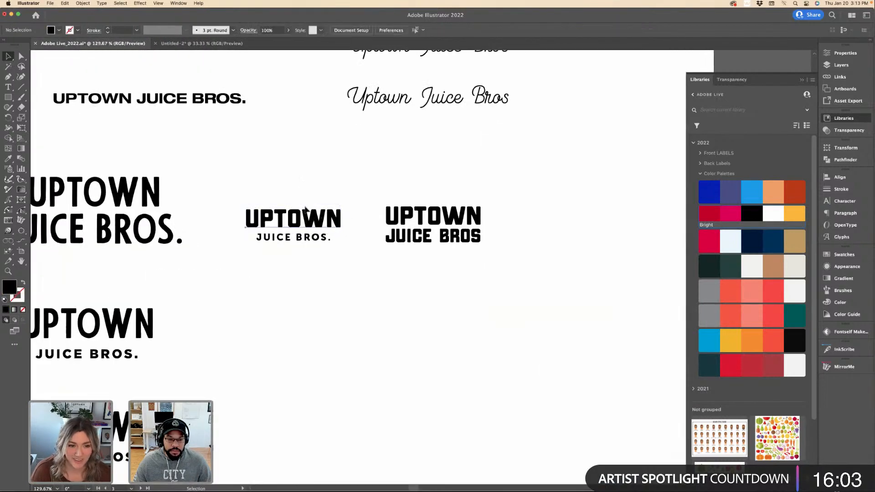
click(453, 221)
click(389, 184)
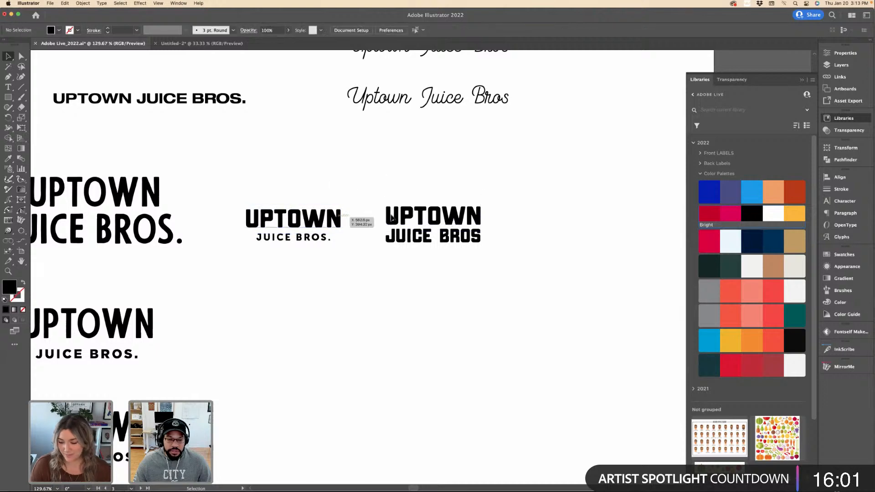
scroll(270, 100, down, 10)
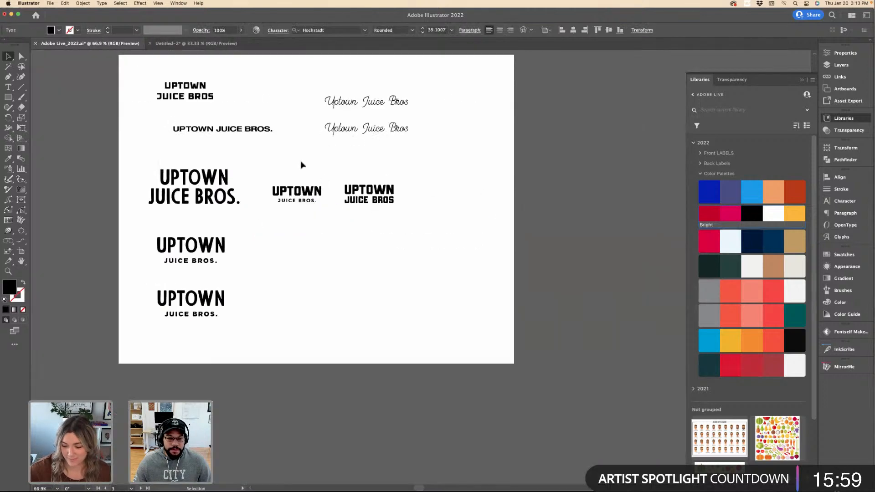
scroll(429, 305, up, 4)
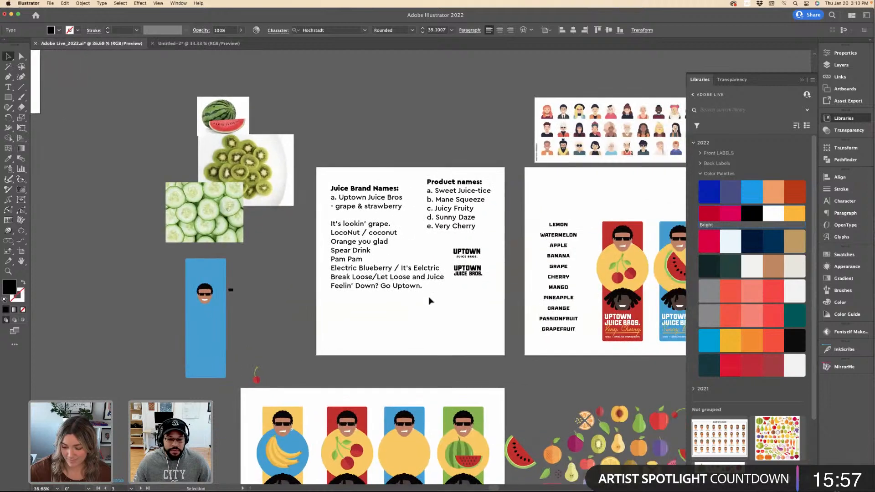
click(199, 43)
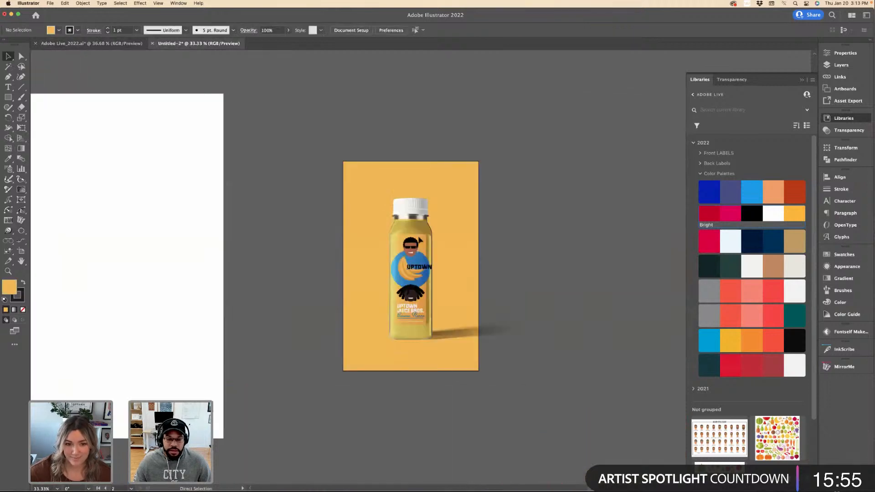
Enlarge the pasted UPTOWN text to about 164 pt and colour it white by sampling the blank artboard.
click(424, 267)
drag(436, 272, 472, 288)
key(i)
click(191, 171)
key(v)
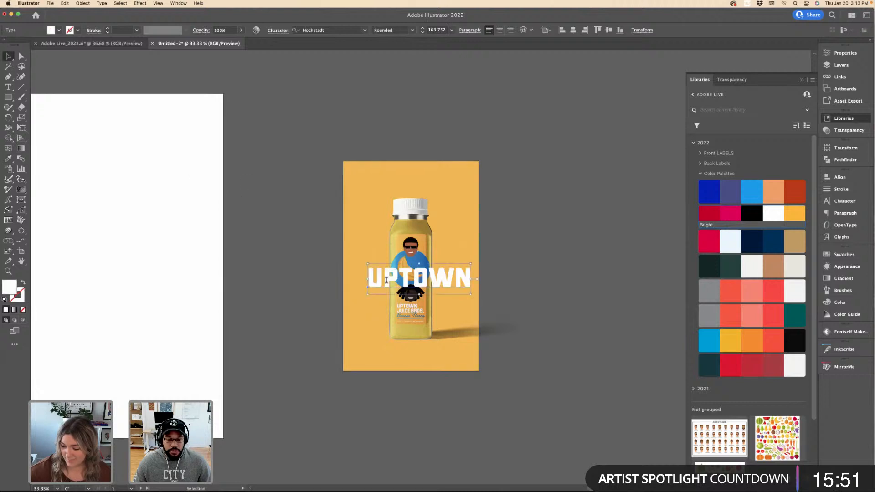
Replace the UPTOWN text with the two-line headline "FEELIN' DOWN? GO UPTOWN.", breaking after the question mark.
double_click(387, 280)
text(FEELIN)
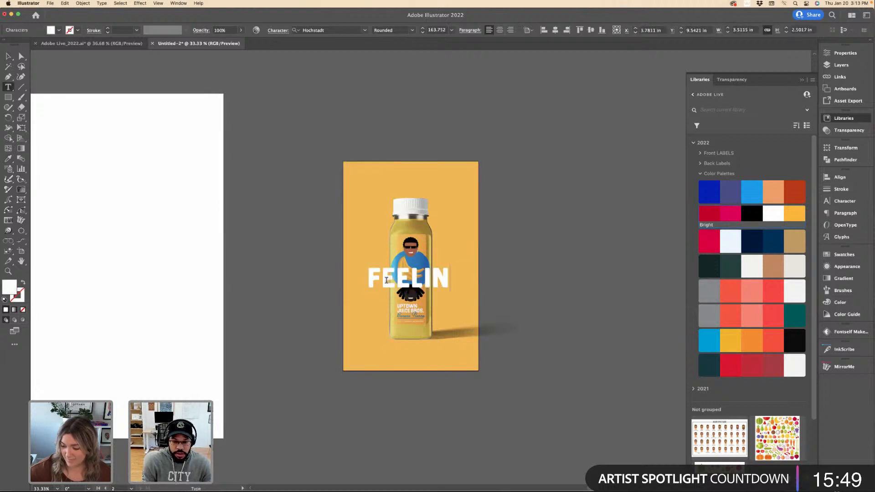
text(' DOWN? )
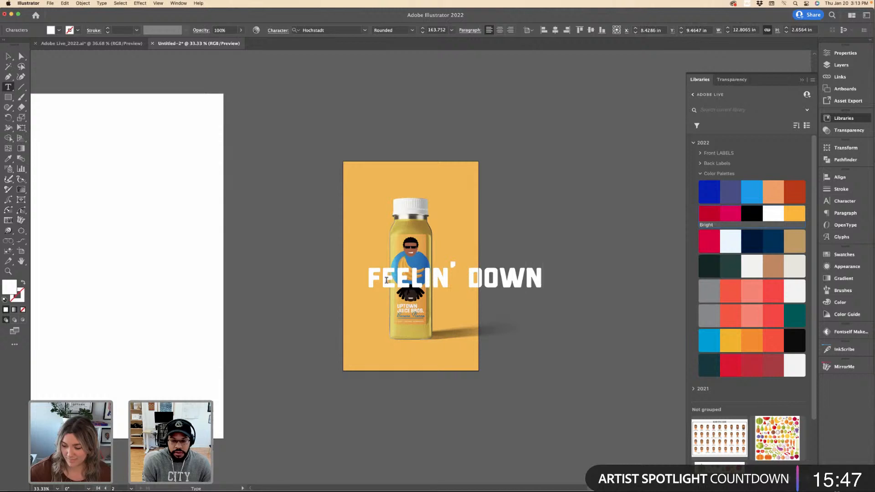
text(GO)
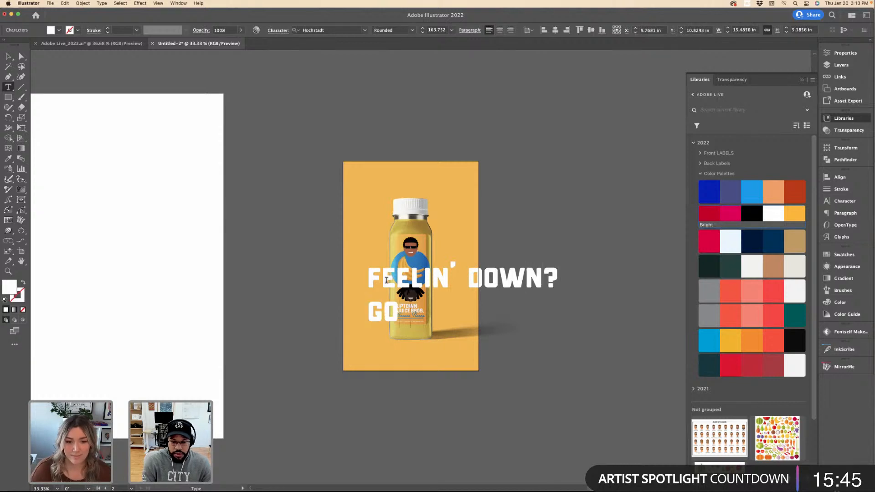
text( UPTOWN.)
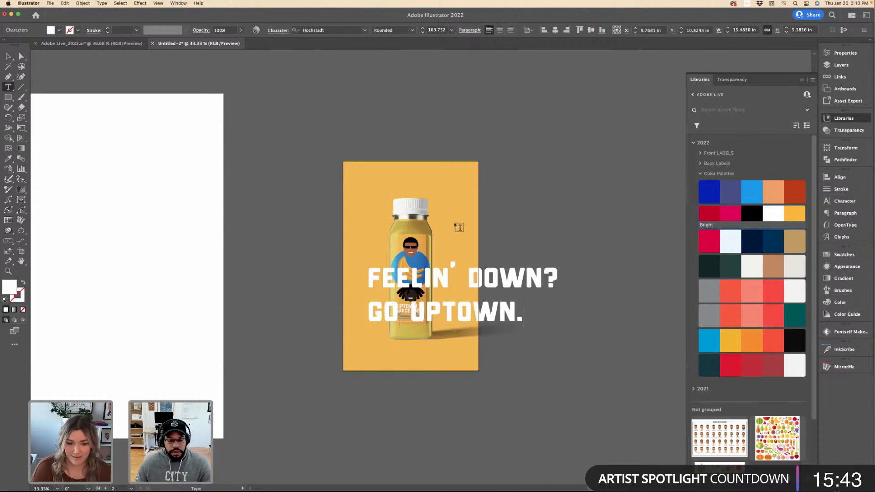
click(10, 59)
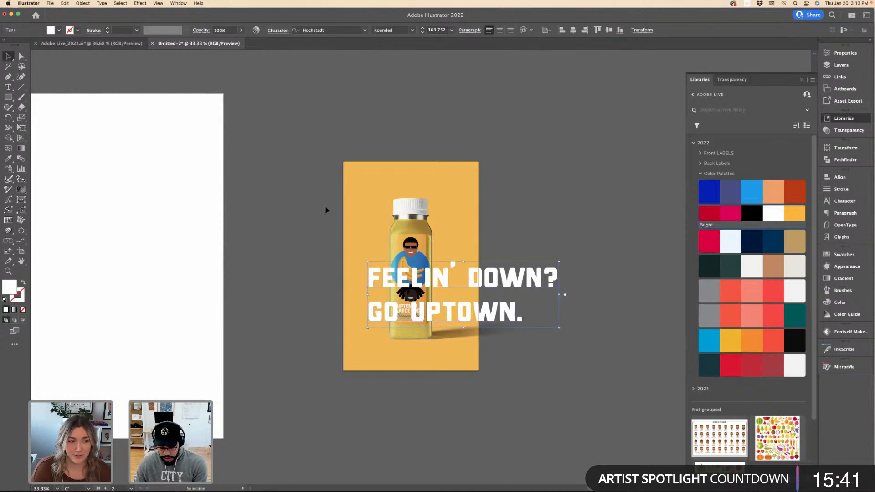
Tighten the leading between the two headline lines.
key(alt+Up)
key(alt+Up)
key(alt+Up)
key(alt+Up)
key(alt+Up)
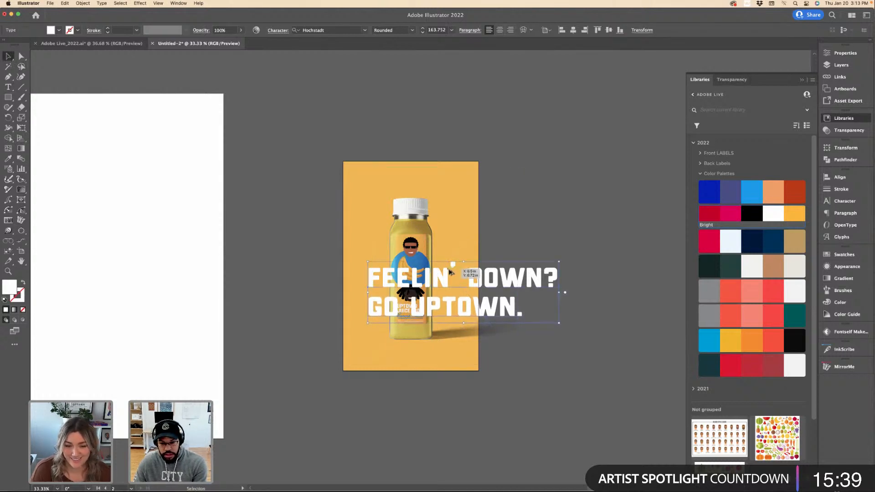
key(alt+Up)
key(alt+Up)
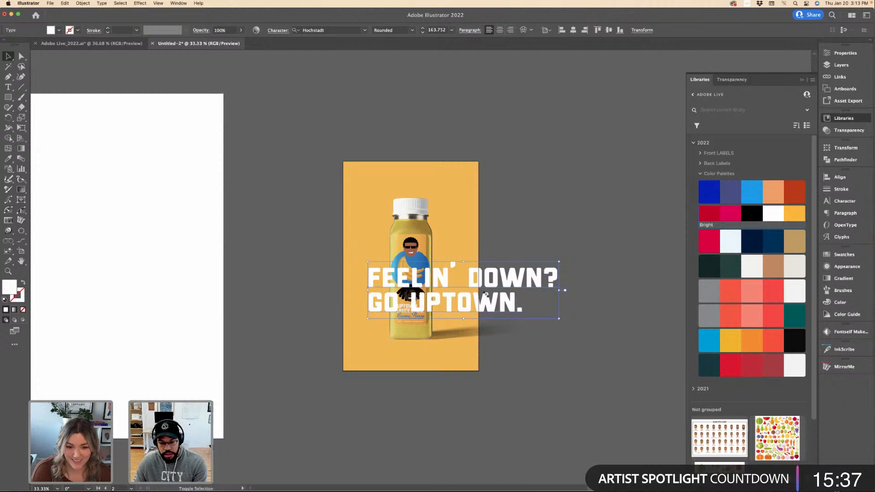
Reduce the headline to about 108 pt and position it across the top of the poster.
key(super+shift+comma)
key(super+shift+comma)
key(super+shift+comma)
key(super+shift+comma)
key(super+shift+comma)
key(super+shift+comma)
key(super+equal)
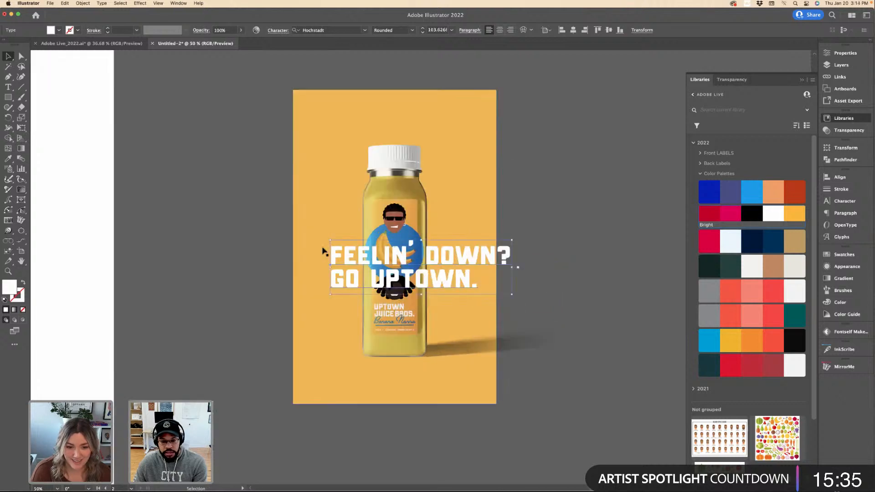
drag(328, 241, 321, 234)
drag(457, 245, 391, 116)
Tighten the word space between FEELIN' and DOWN? in the headline.
key(t)
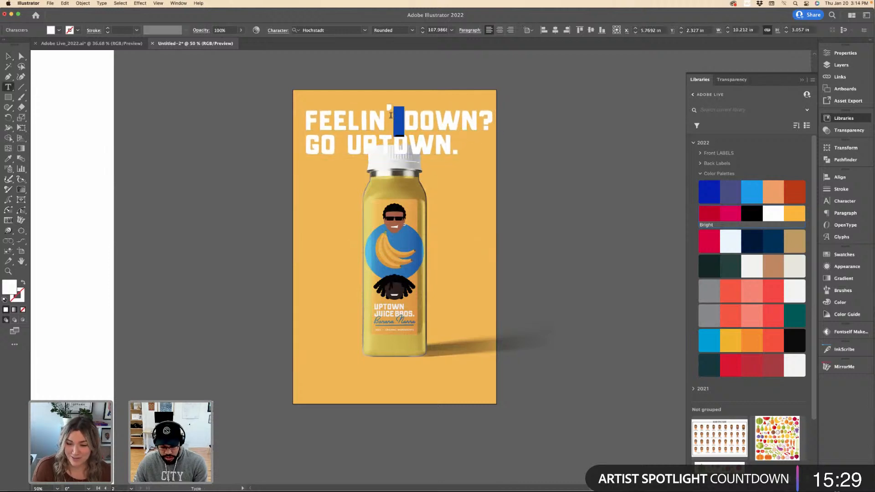
key(alt+Left)
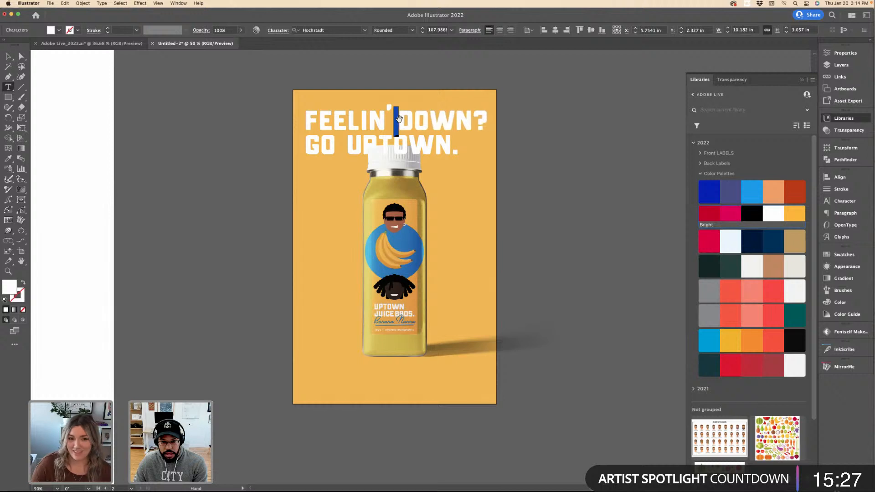
click(7, 58)
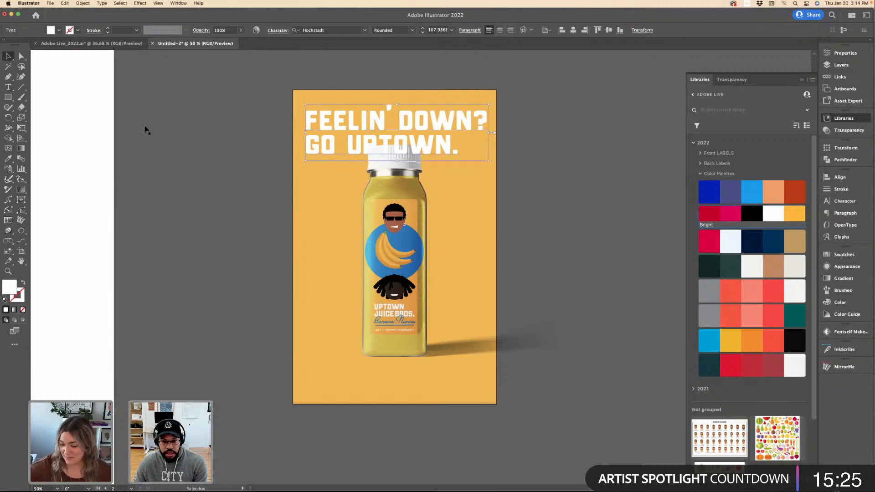
Scale the bottle image down slightly and position it beneath the headline so the cap clears the text.
key(super+equal)
drag(467, 254, 463, 255)
key(super+minus)
click(464, 263)
scroll(427, 323, down, 5)
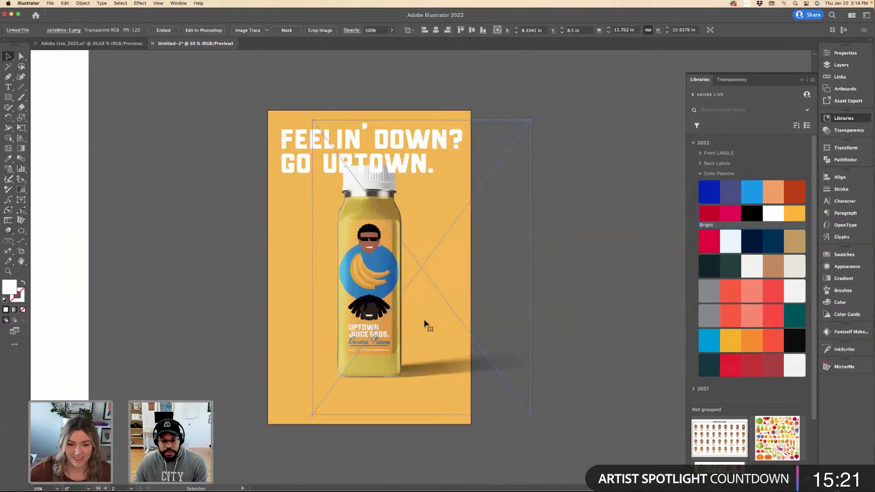
drag(422, 123, 423, 148)
drag(364, 238, 356, 243)
click(522, 129)
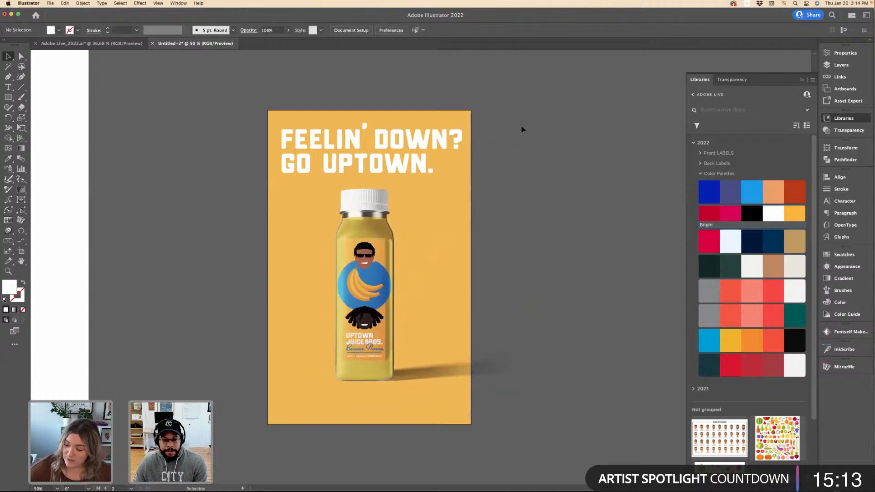
Copy the white UPTOWN JUICE BROS. logo from the cherry label in Adobe Live_2022.ai and place it in the poster's lower-right corner.
click(453, 145)
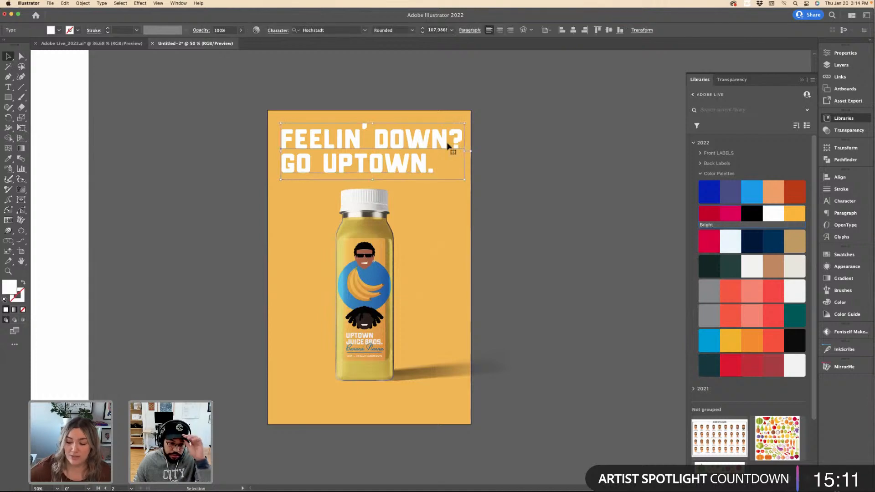
click(92, 43)
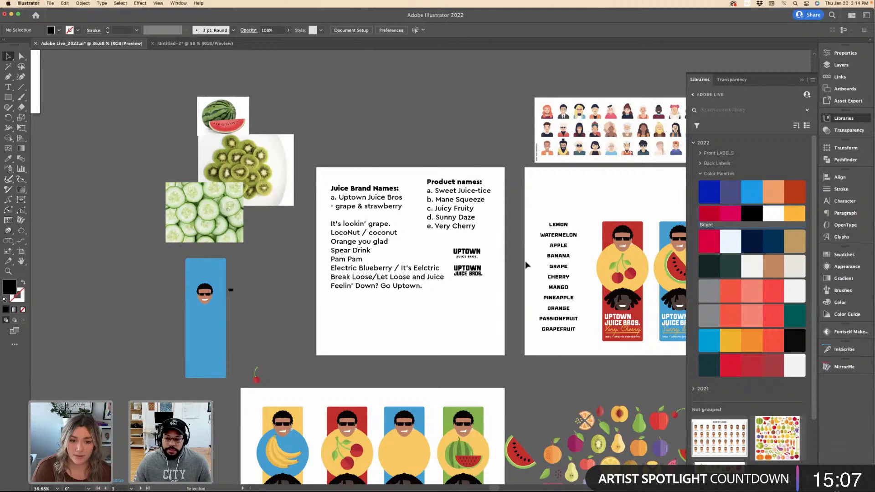
scroll(526, 265, right, 5)
scroll(526, 265, down, 2)
click(487, 263)
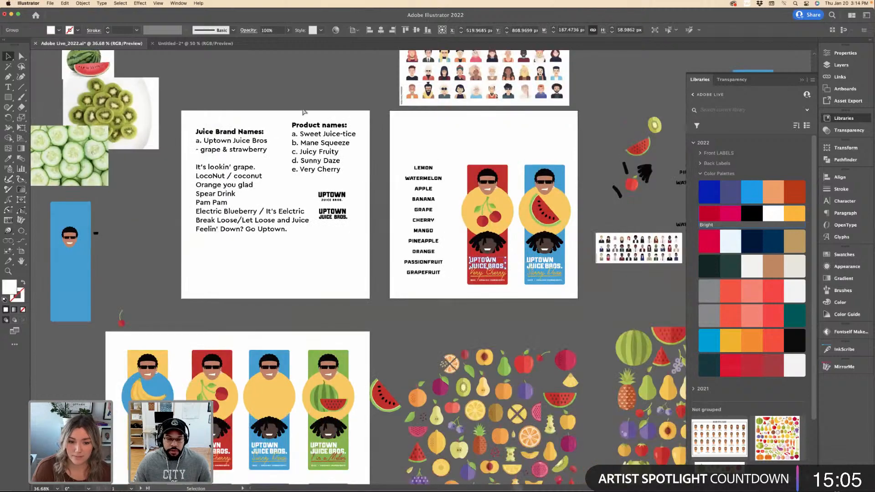
click(208, 41)
drag(382, 395, 438, 411)
click(527, 379)
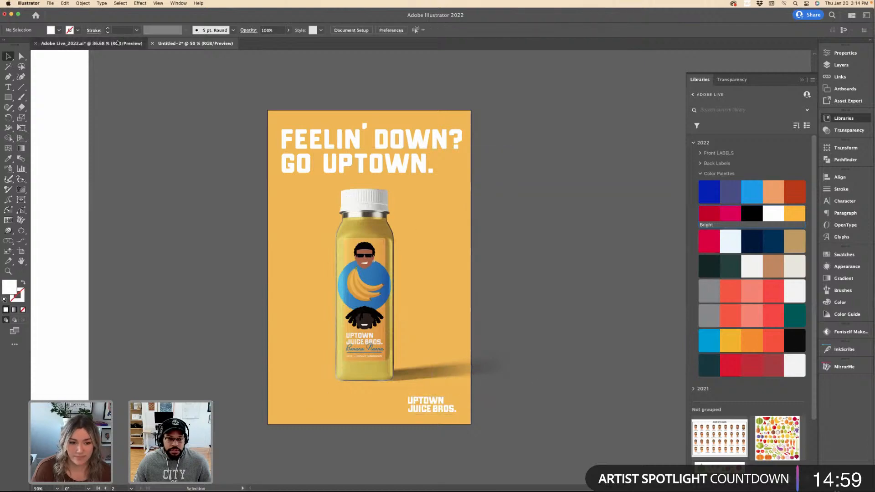
click(117, 43)
scroll(433, 189, up, 2)
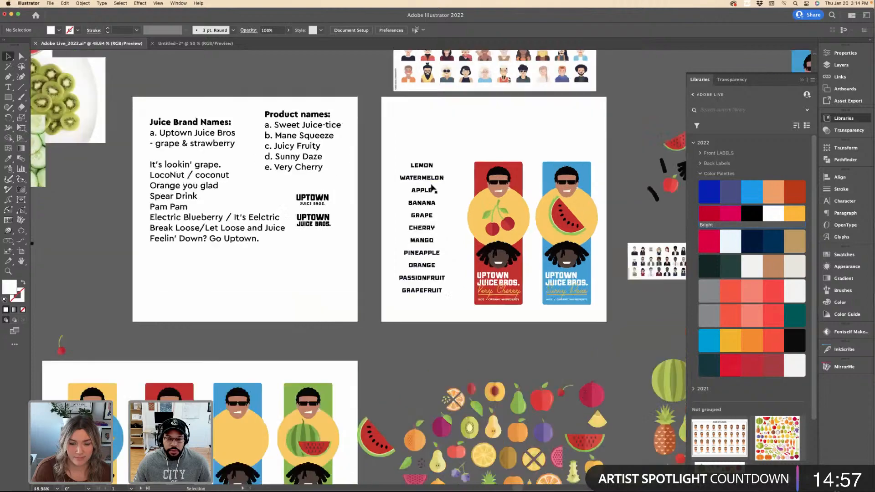
scroll(433, 189, up, 2)
scroll(433, 189, down, 2)
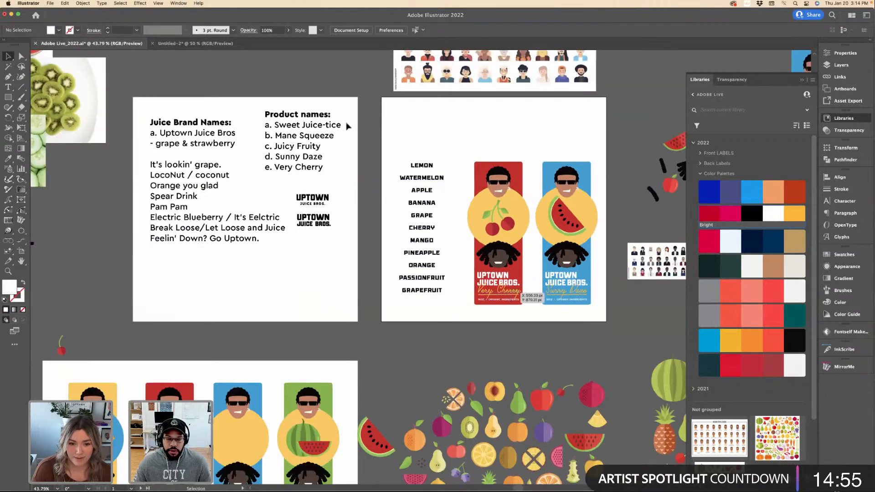
click(171, 44)
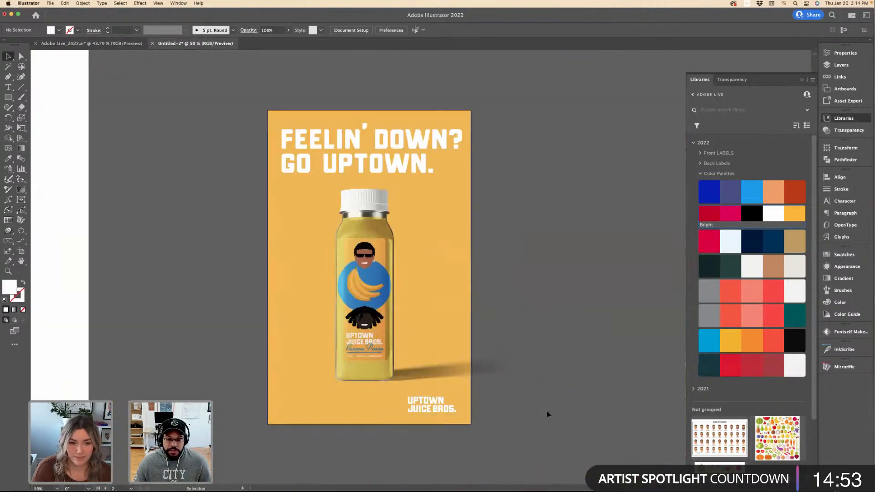
Duplicate the 11 by 17 in poster artboard with its artwork to the right of the original.
scroll(386, 153, down, 3)
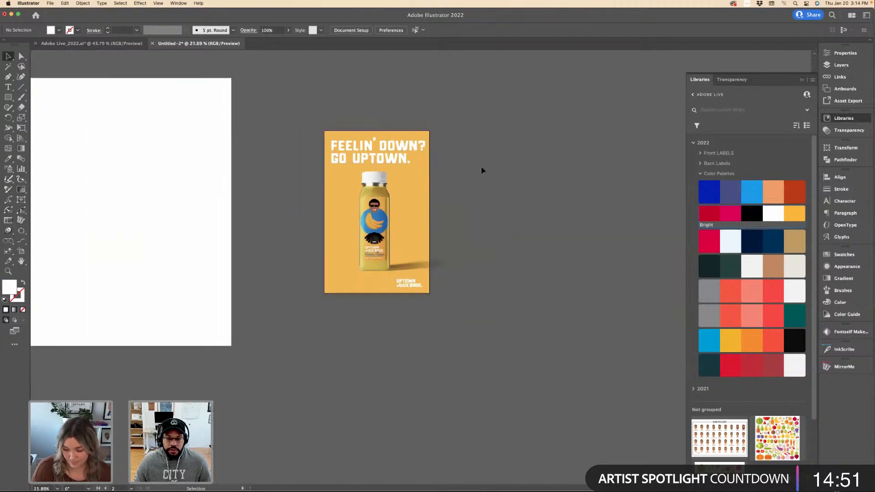
click(841, 54)
click(757, 111)
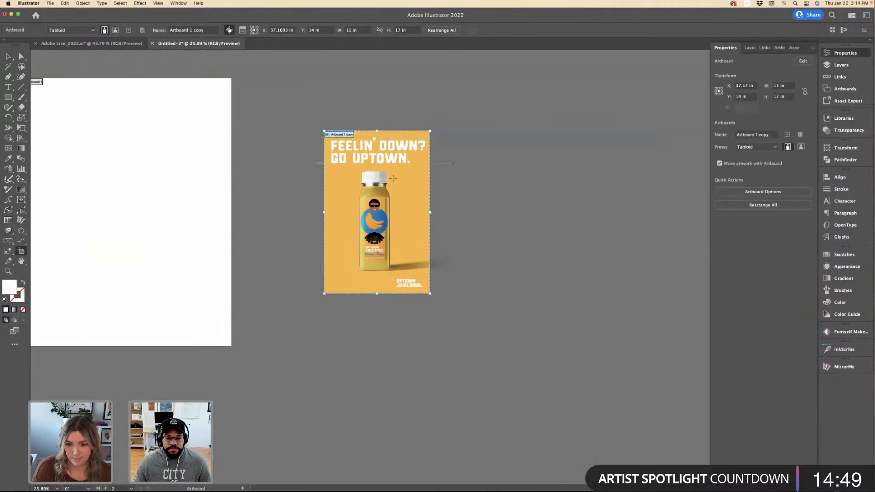
scroll(263, 181, right, 3)
drag(279, 180, 418, 177)
key(Escape)
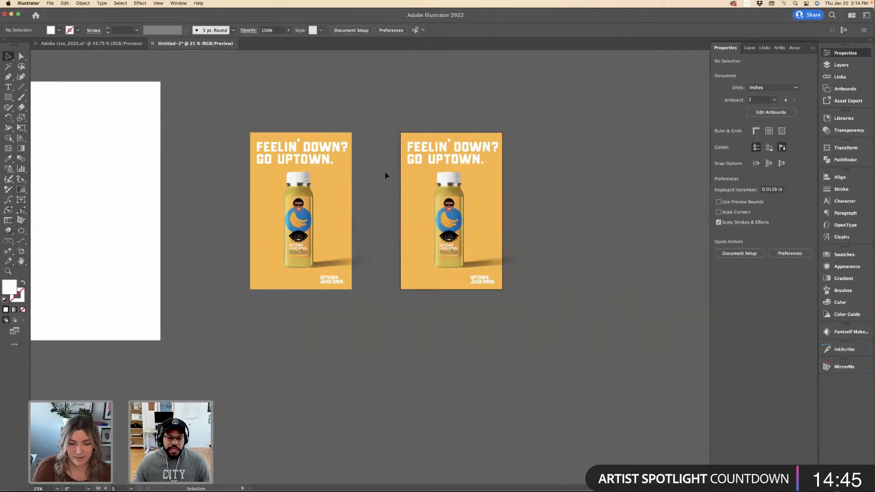
Break the second poster's headline into four lines: FEELIN' / DOWN? / GO / UPTOWN.
key(super+equal)
key(super+equal)
click(475, 212)
scroll(480, 209, down, 5)
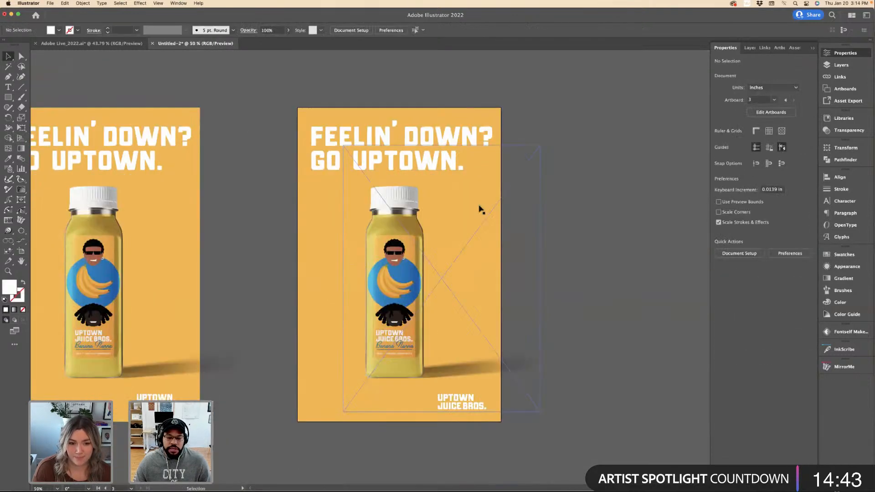
click(433, 171)
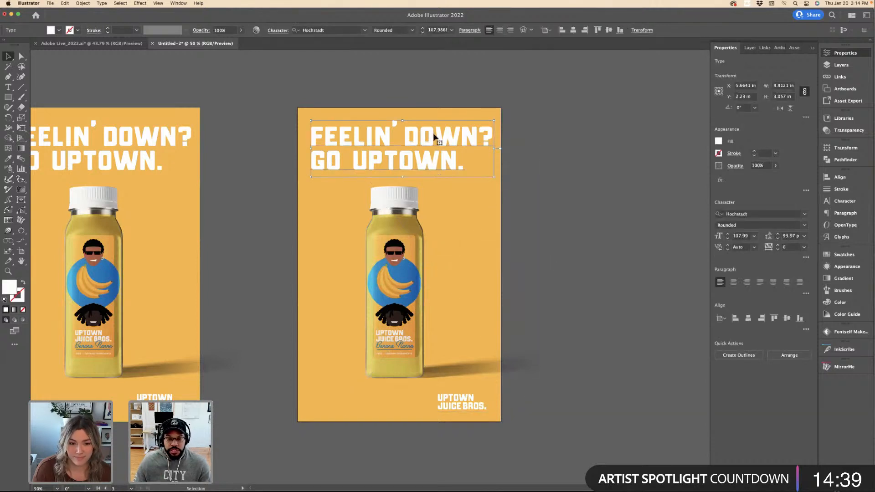
double_click(406, 132)
key(BackSpace)
key(Return)
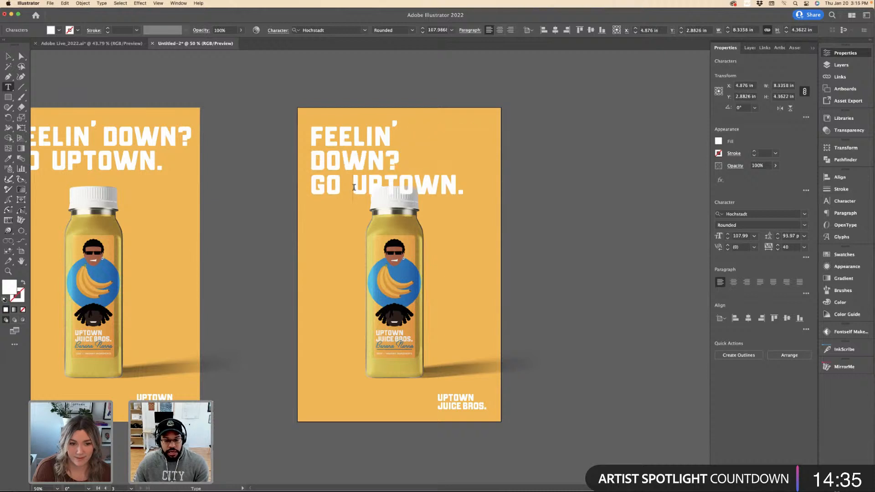
key(Return)
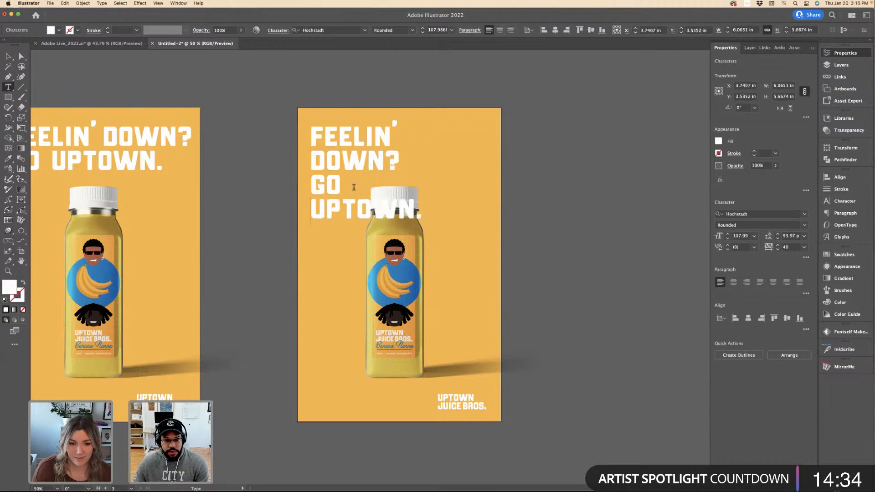
Enlarge the four-line headline to nearly the poster's width, then move the bottle image right and scale it to about 8.9 by 12 in.
click(9, 55)
drag(424, 228, 491, 340)
click(386, 207)
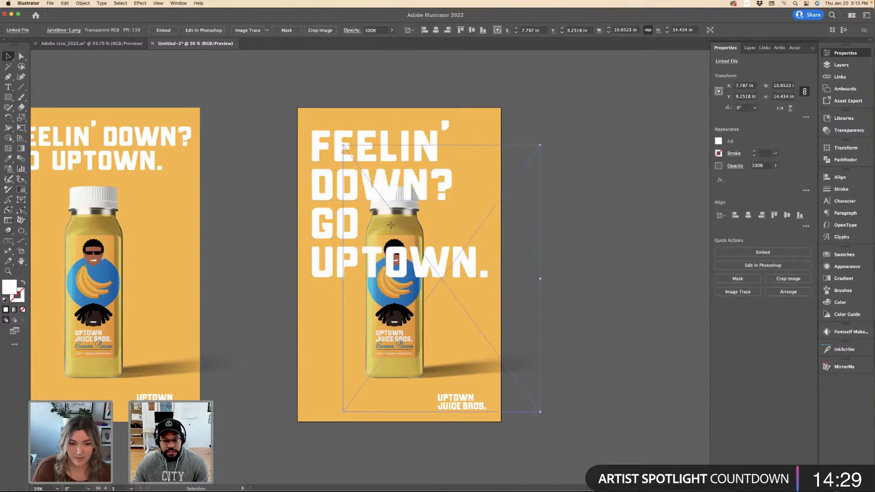
drag(391, 225, 444, 233)
drag(595, 144, 560, 189)
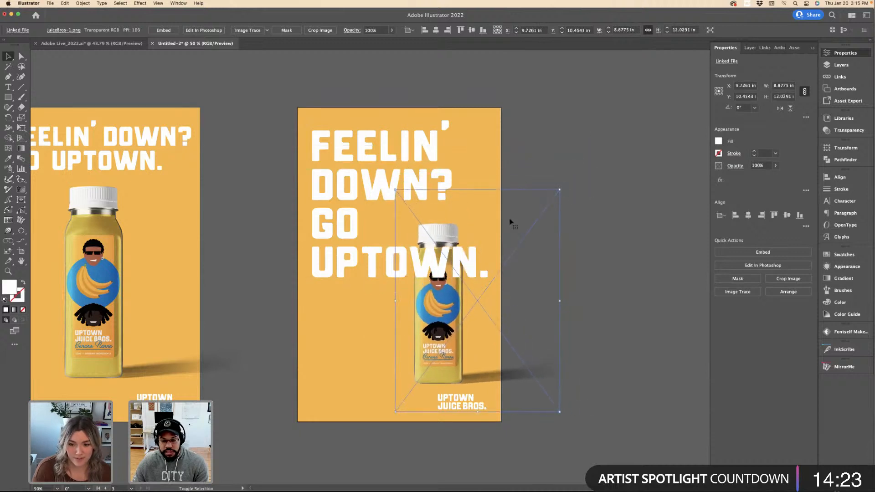
Rejoin GO UPTOWN. on one line and scale the headline to about 10 in wide so it fits inside the poster.
double_click(349, 259)
click(314, 263)
key(BackSpace)
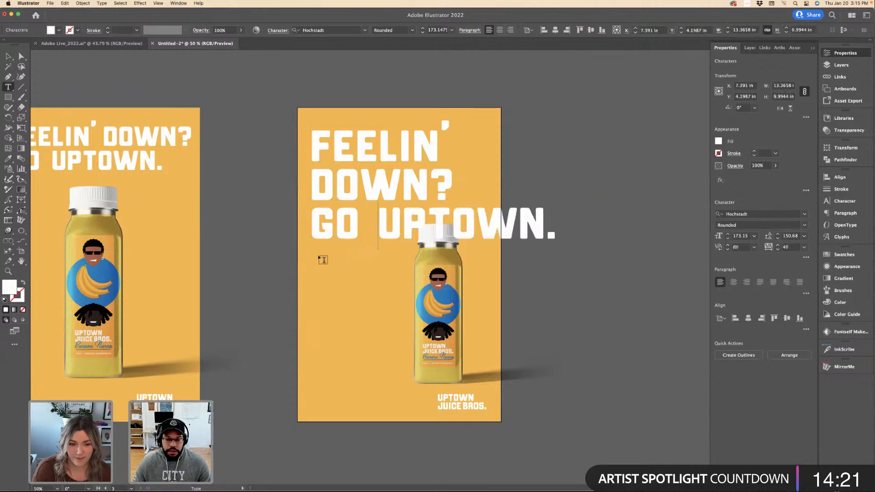
key(Escape)
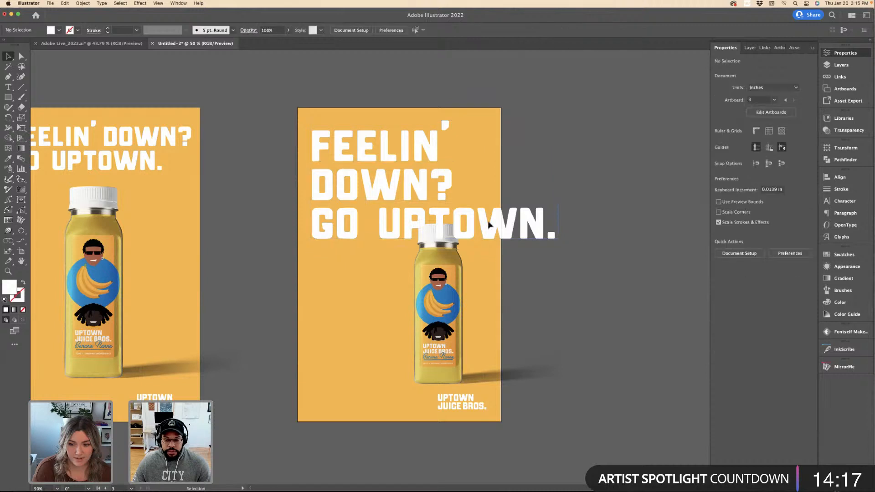
drag(558, 249, 530, 223)
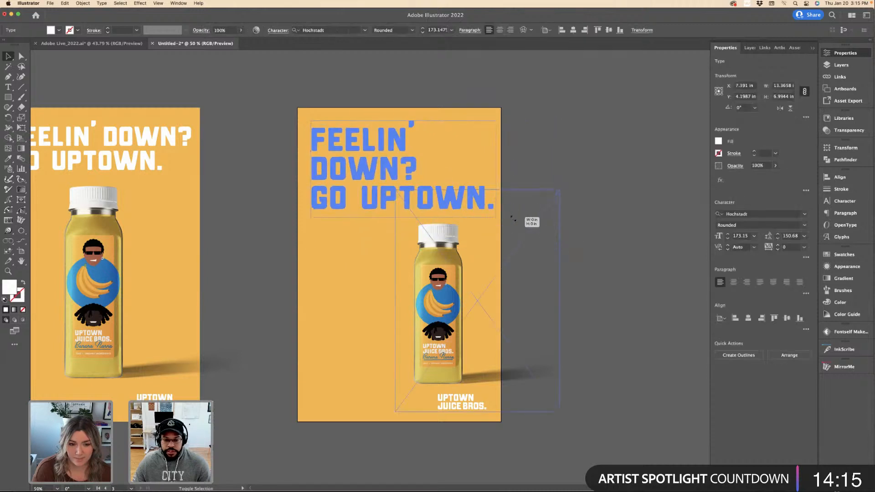
click(593, 219)
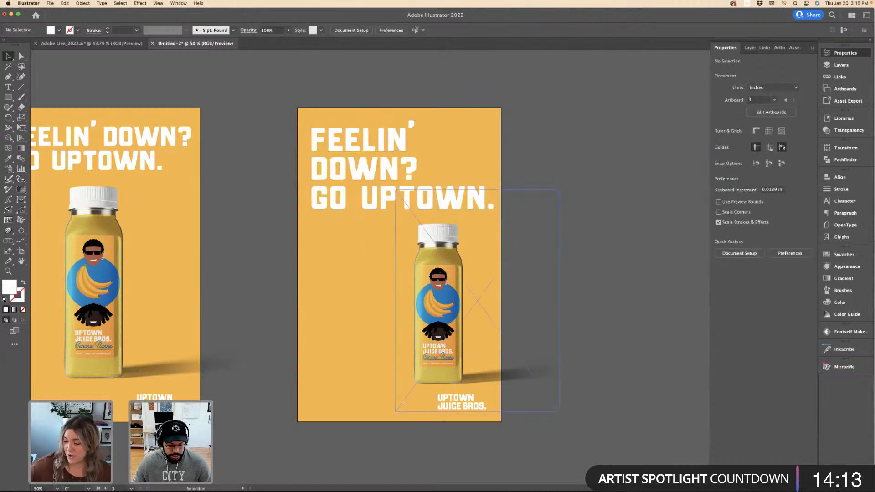
Move the bottle image to the second poster's lower left and resize it to about 9.9 by 13.4 in.
drag(454, 272, 365, 273)
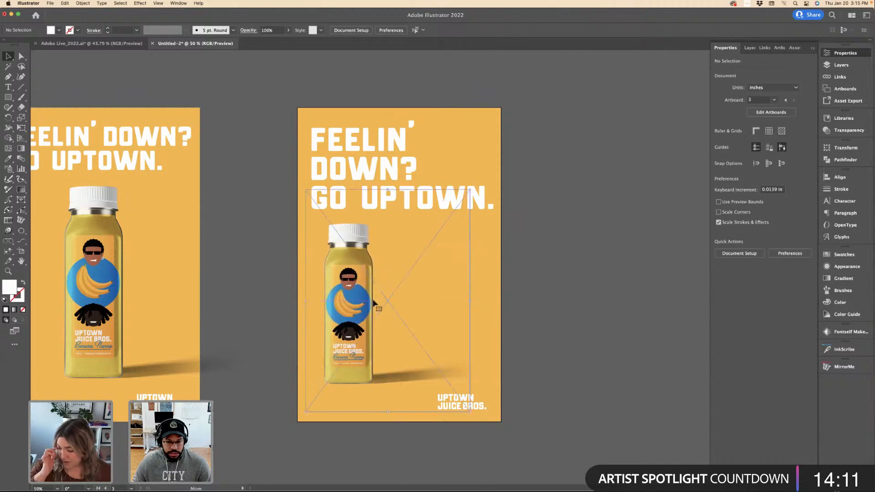
drag(471, 412, 516, 452)
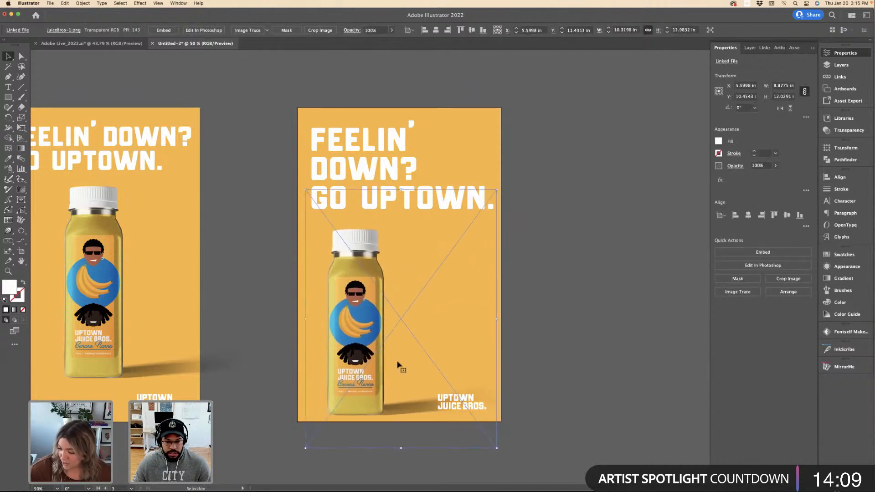
drag(398, 364, 390, 356)
drag(393, 442, 393, 432)
drag(371, 365, 368, 367)
Nudge the headline up slightly and fine-tune the bottle's position beneath it.
drag(397, 182, 392, 176)
drag(392, 178, 406, 177)
click(540, 182)
drag(386, 280, 385, 279)
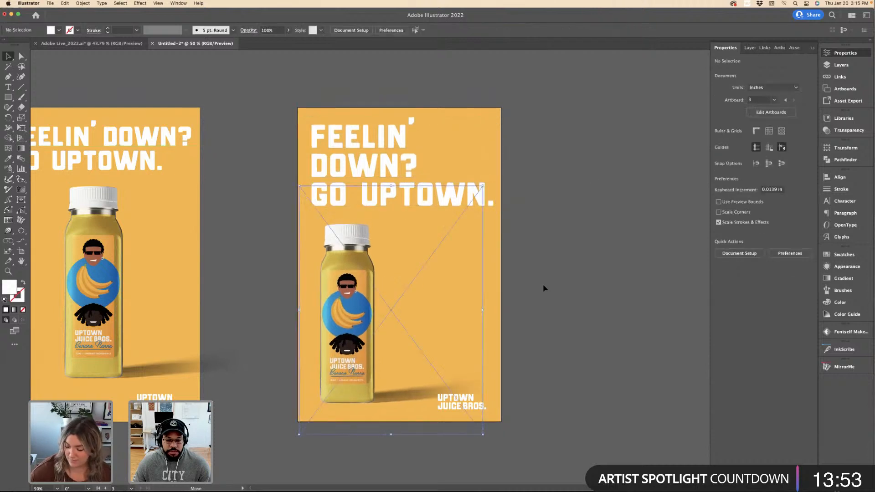
click(543, 288)
key(super+minus)
key(super+equal)
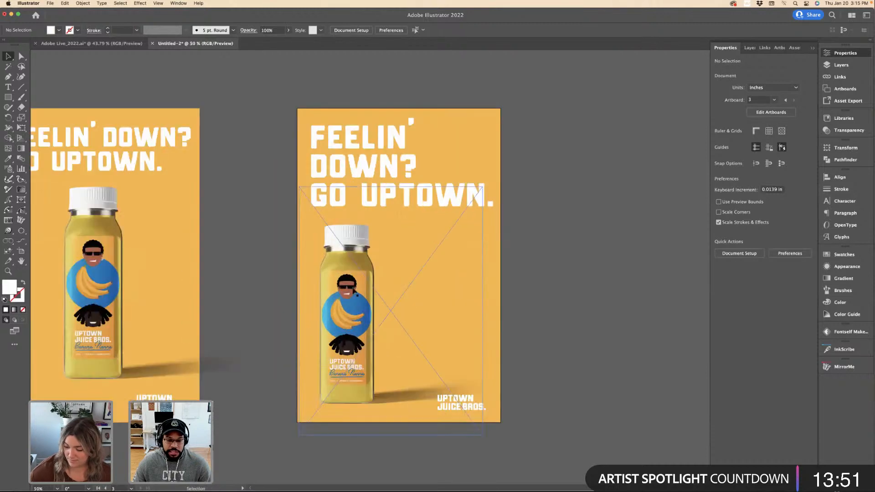
key(super+minus)
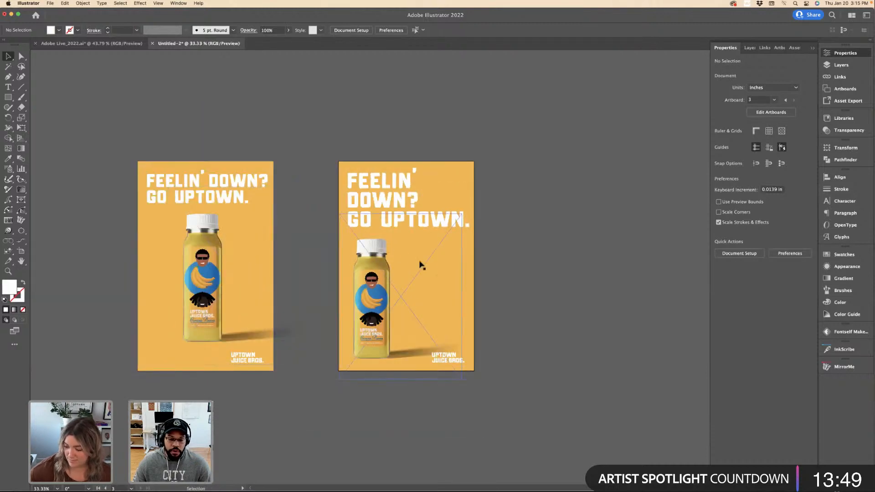
Enlarge the UPTOWN JUICE BROS. logo on the second poster to about 4 by 1.25 in, keeping it in the lower-right corner.
click(451, 359)
key(super+equal)
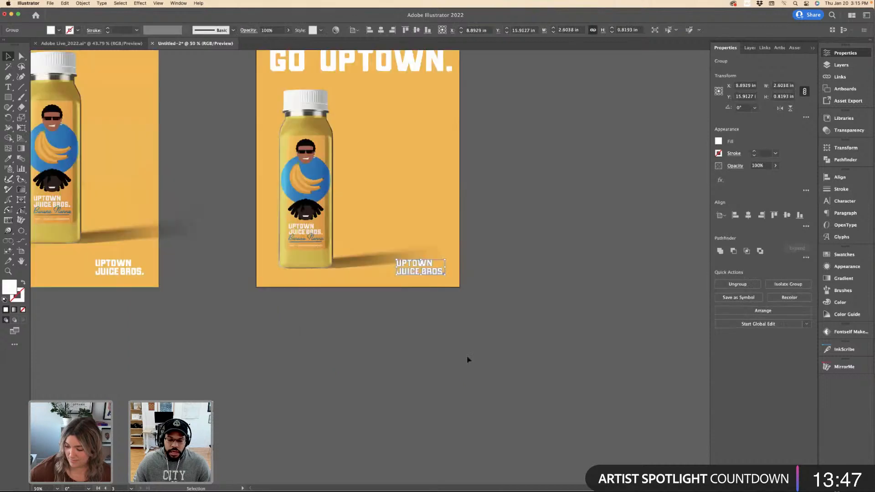
key(super+equal)
drag(388, 257, 380, 238)
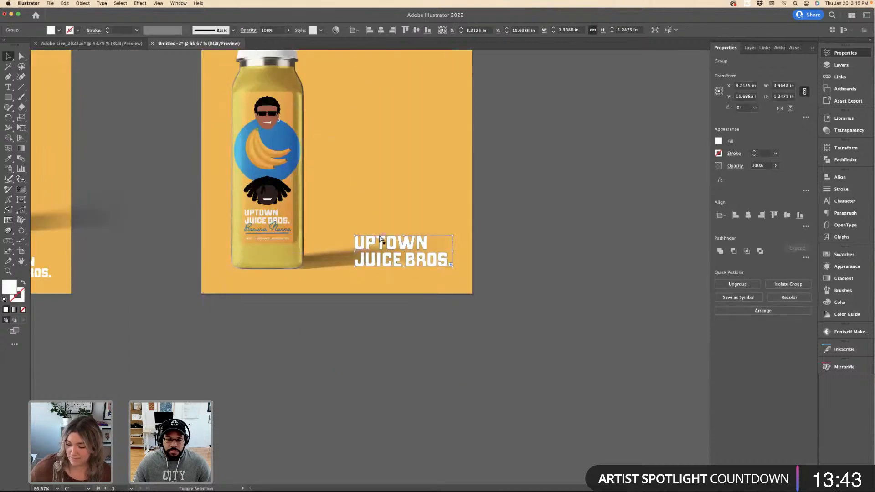
key(super+minus)
key(super+minus)
Nudge the enlarged logo slightly to fine-tune its margins in the second poster's lower-right corner.
click(471, 207)
click(404, 138)
scroll(440, 209, up, 5)
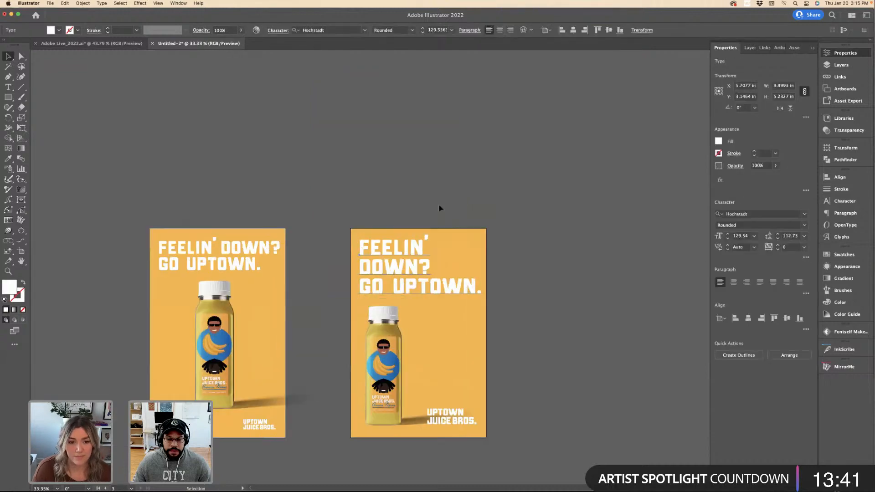
key(super+equal)
scroll(456, 196, down, 2)
key(super+minus)
click(499, 193)
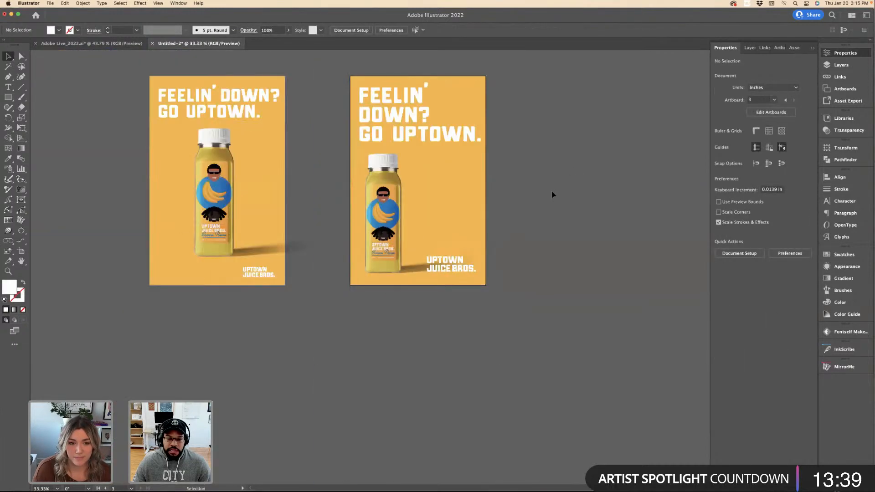
scroll(498, 193, up, 1)
key(super+equal)
key(super+equal)
drag(457, 283, 457, 284)
click(512, 275)
key(super+minus)
scroll(513, 276, up, 2)
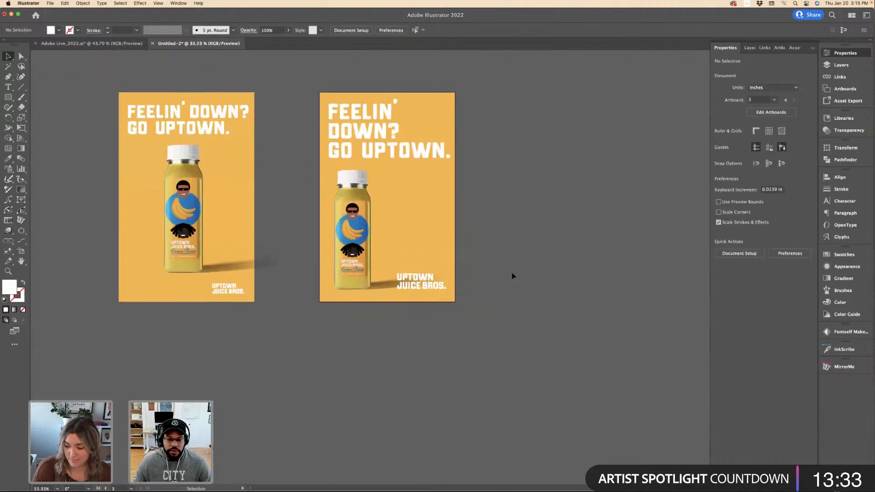
scroll(513, 276, up, 2)
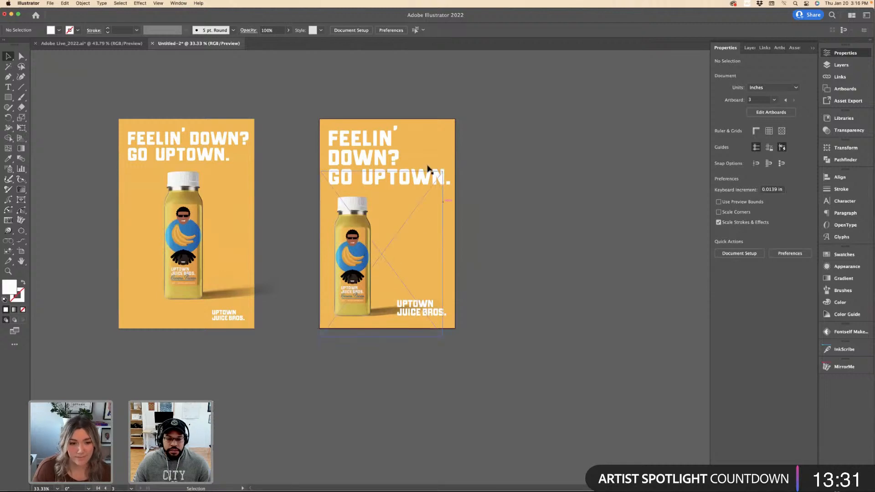
key(super+minus)
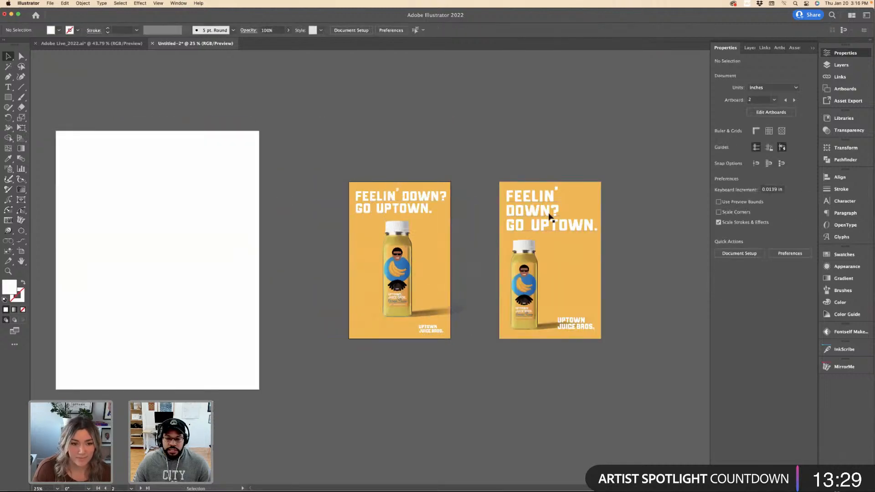
key(super+equal)
scroll(532, 240, down, 10)
scroll(532, 239, up, 5)
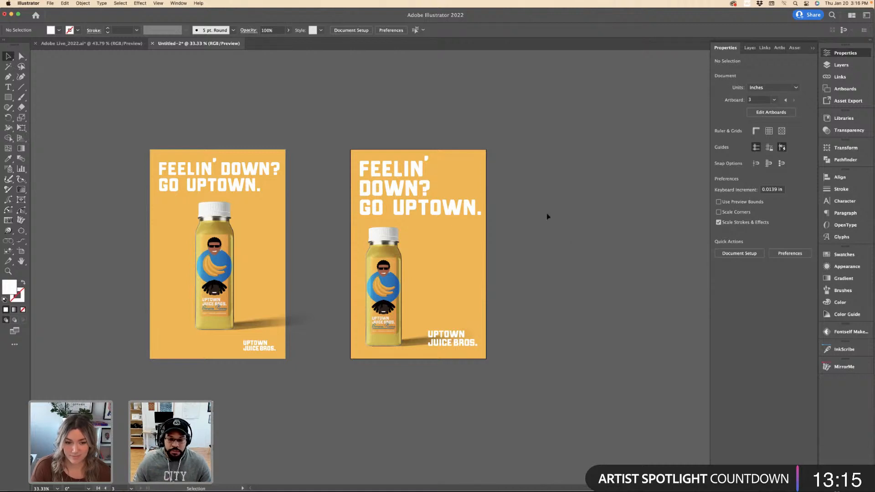
Duplicate the second poster's artboard with its artwork to the right of the original.
key(ctrl+minus)
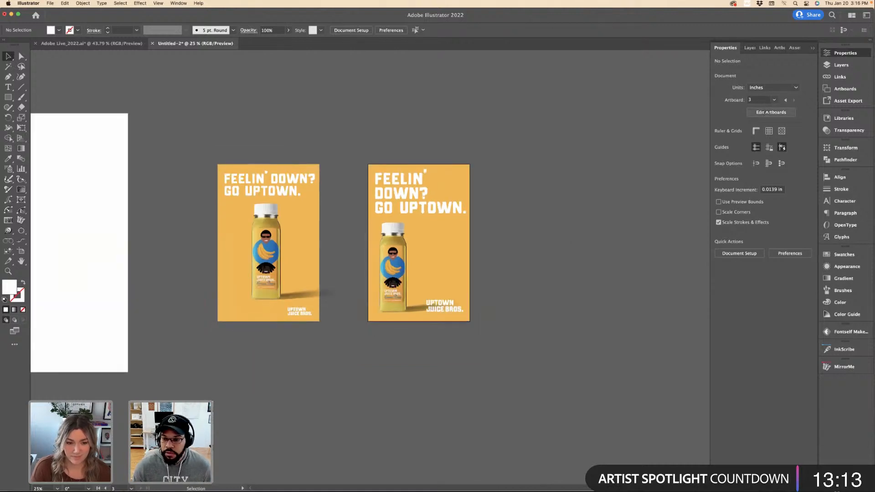
key(shift+o)
drag(422, 238, 545, 237)
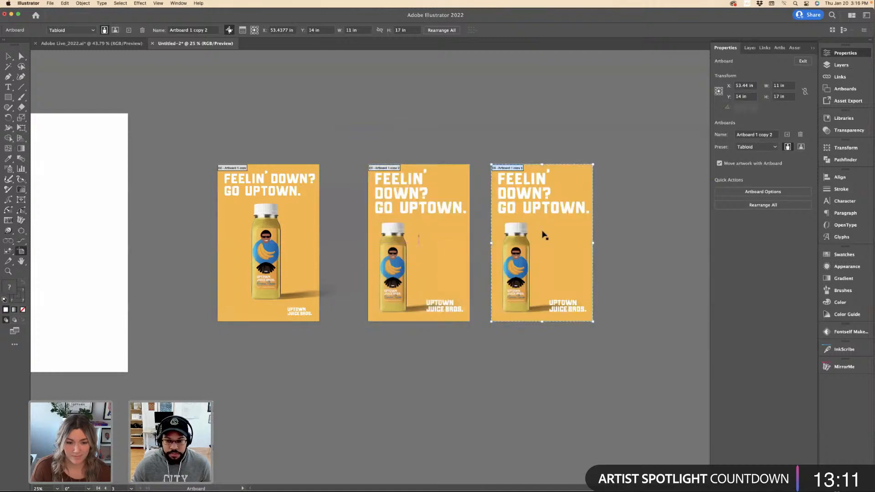
key(v)
Replace the bottle image on the new third poster with JuiceBros-2.png from the PNGs folder.
click(535, 234)
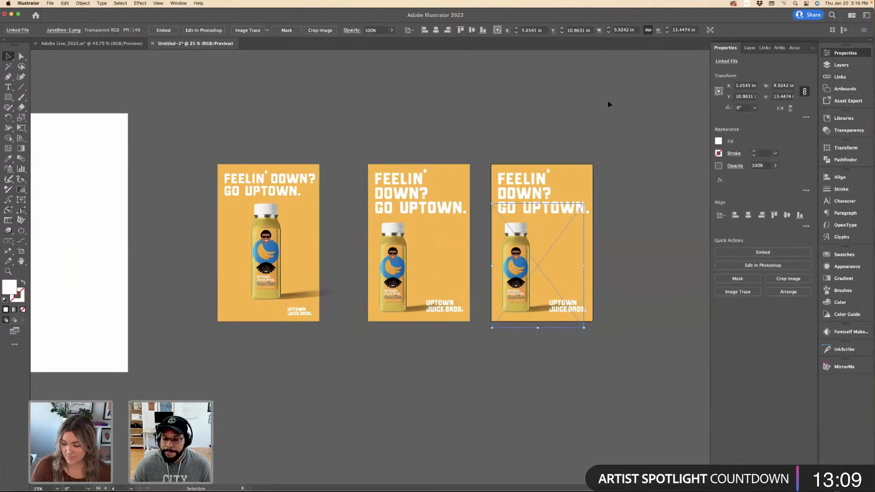
scroll(446, 204, right, 5)
scroll(446, 204, up, 5)
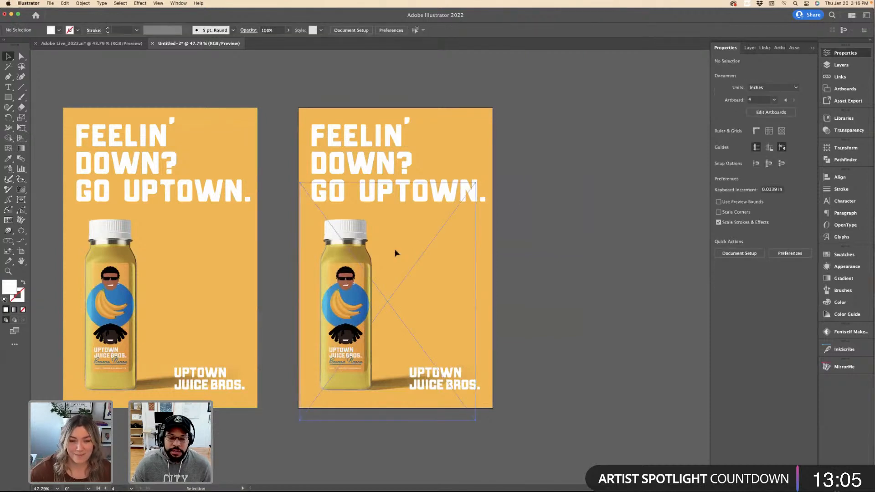
click(840, 77)
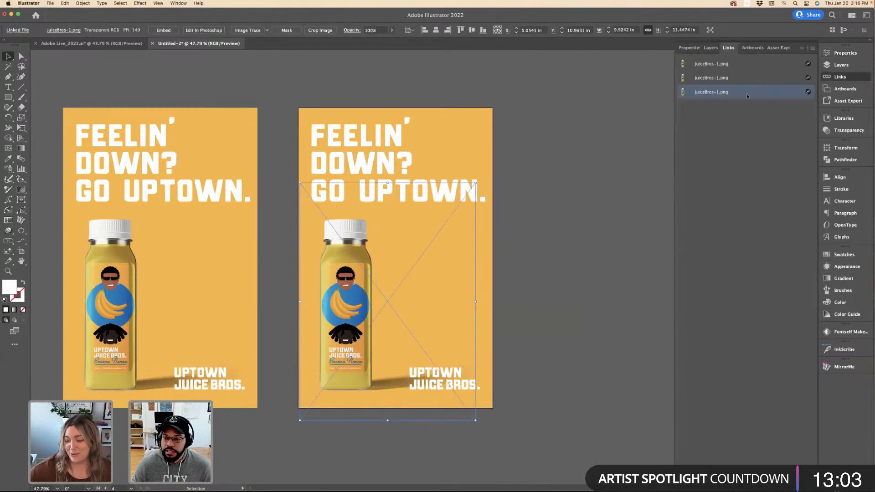
key(super+shift+p)
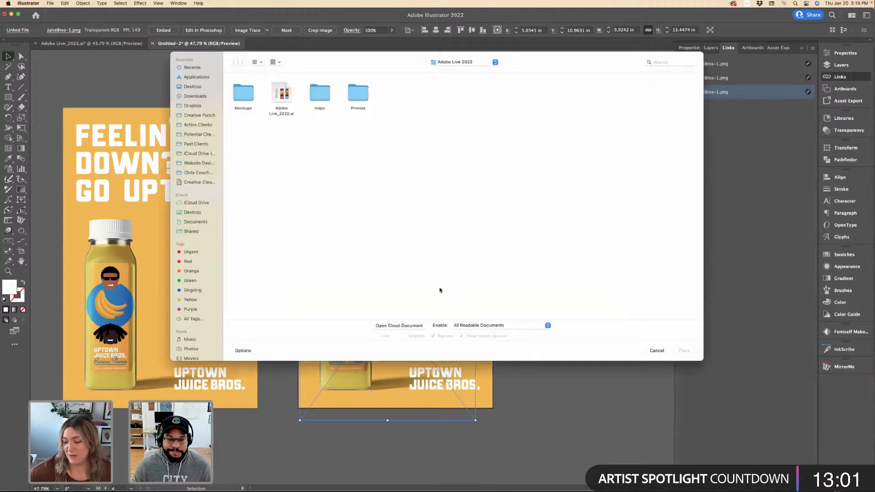
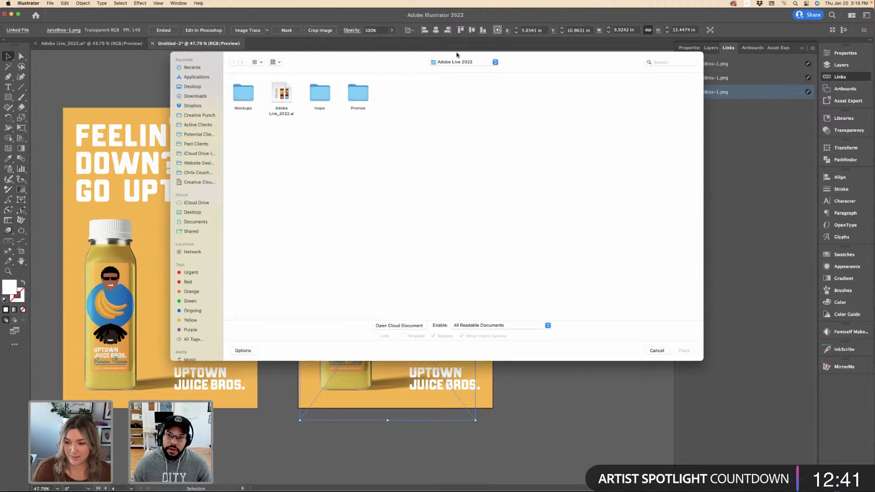
drag(457, 55, 351, 91)
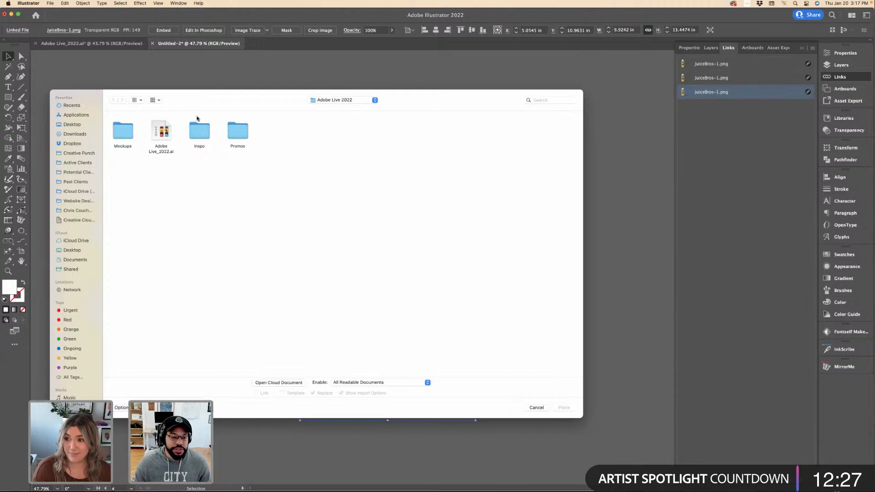
double_click(130, 135)
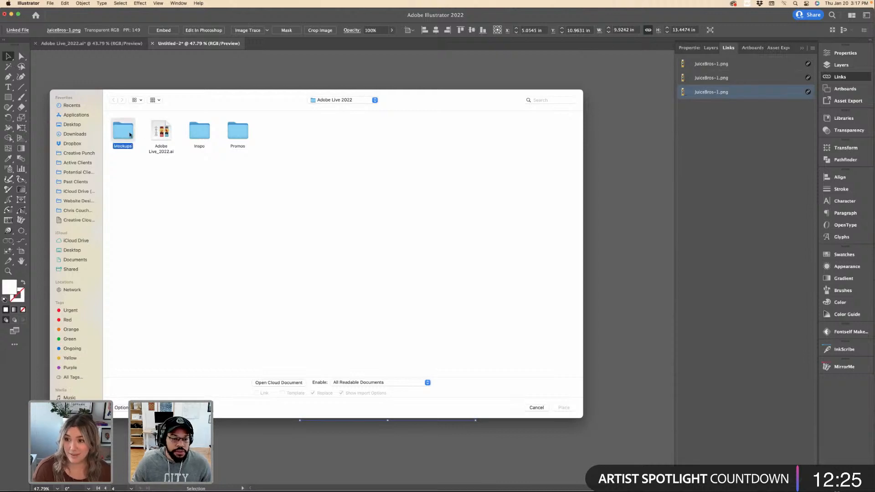
click(130, 135)
double_click(131, 135)
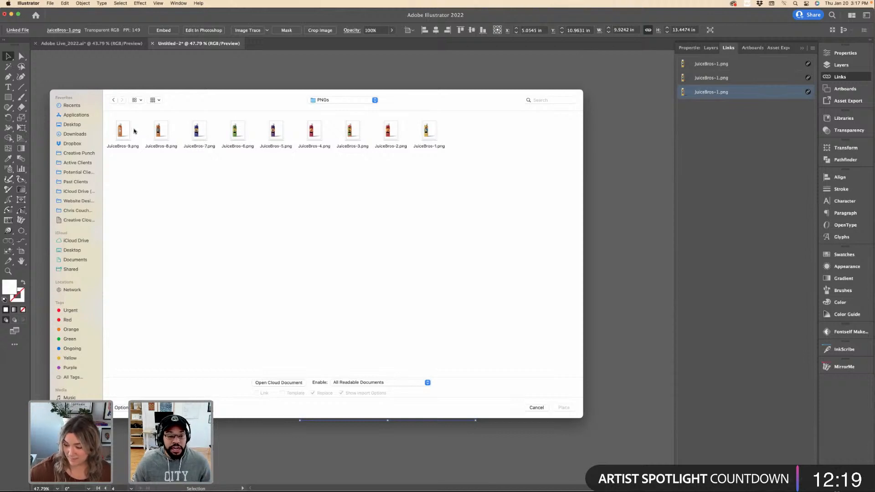
double_click(393, 132)
Copy the eight nutrition-facts label panels from the Adobe Live_2022.ai document.
click(478, 165)
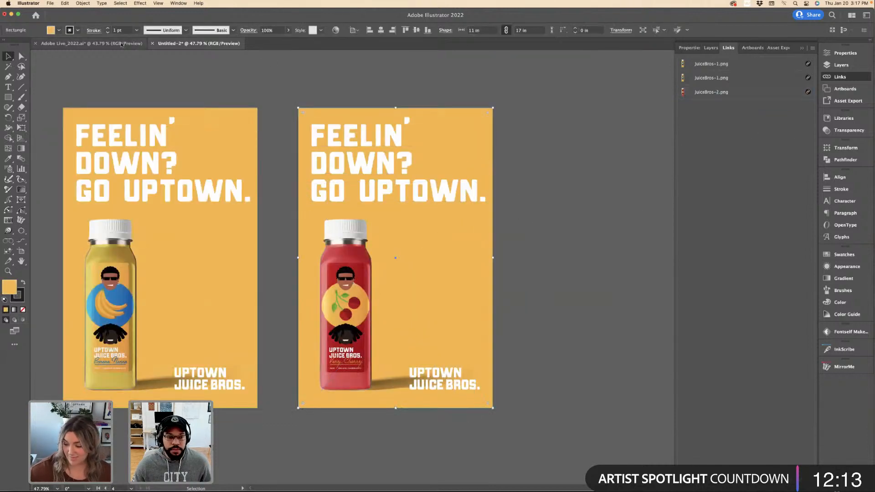
click(91, 44)
scroll(371, 317, down, 3)
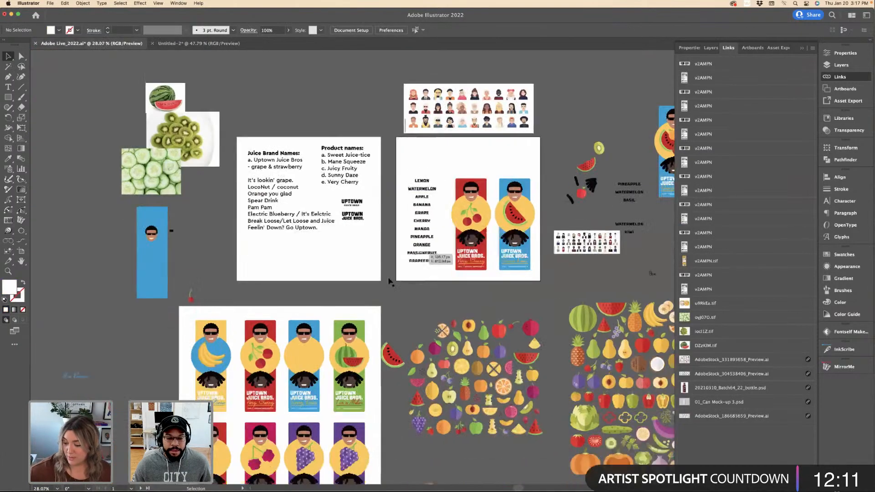
scroll(372, 318, down, 10)
scroll(371, 317, down, 4)
scroll(371, 318, left, 5)
scroll(371, 317, down, 3)
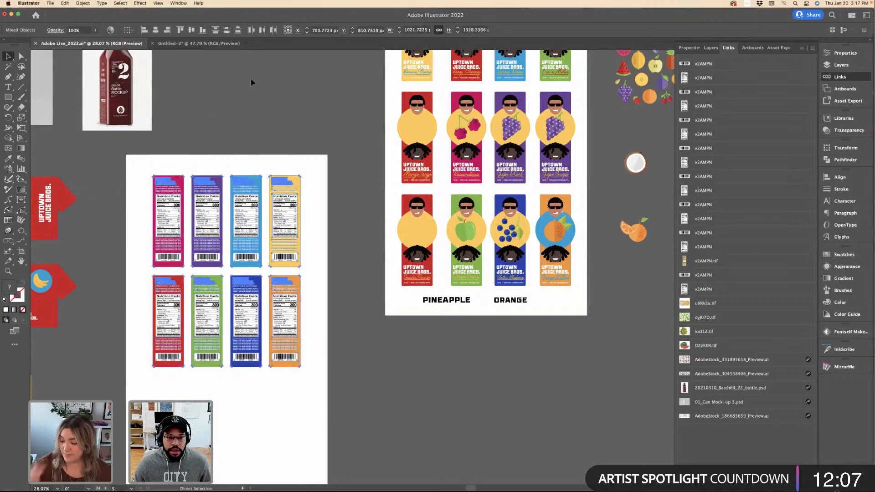
Paste the eight label panels into the Untitled-2 poster document and move them into the empty space above the posters.
click(198, 43)
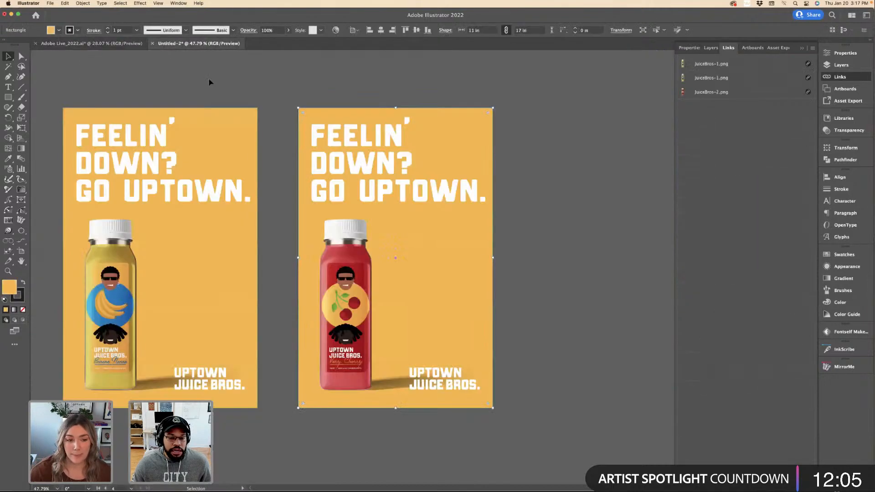
scroll(307, 107, right, 5)
scroll(306, 110, down, 4)
key(super+v)
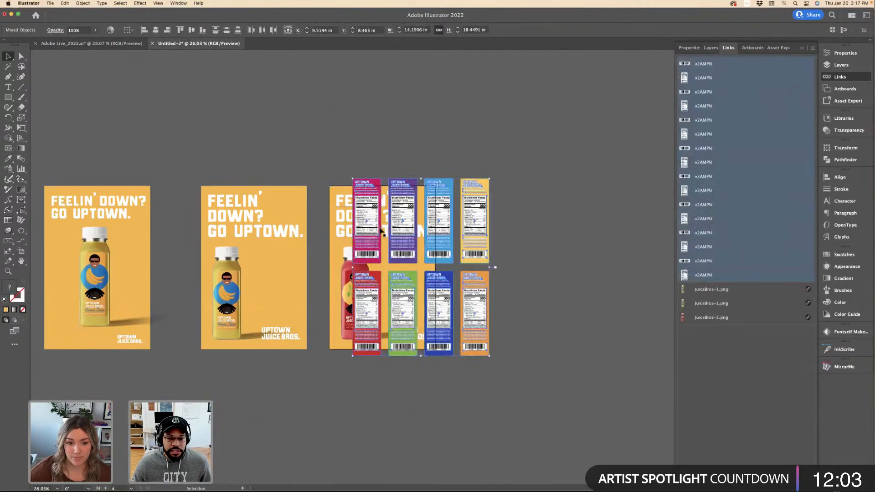
drag(382, 231, 293, 74)
scroll(294, 103, up, 3)
scroll(294, 103, up, 3)
click(420, 143)
Recolor the third poster's background with the red sampled from the red label panel.
click(443, 263)
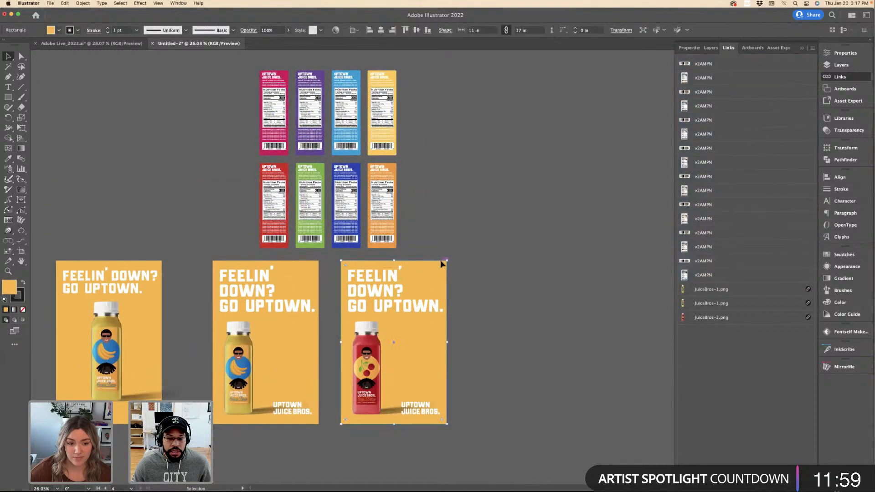
key(i)
click(279, 164)
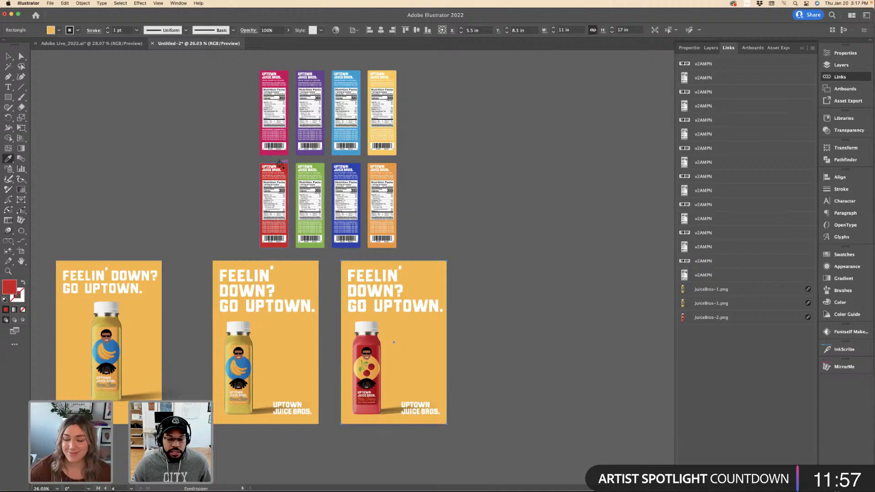
key(v)
click(508, 205)
Duplicate the red poster's artboard with its artwork to the right of the original.
scroll(502, 303, up, 2)
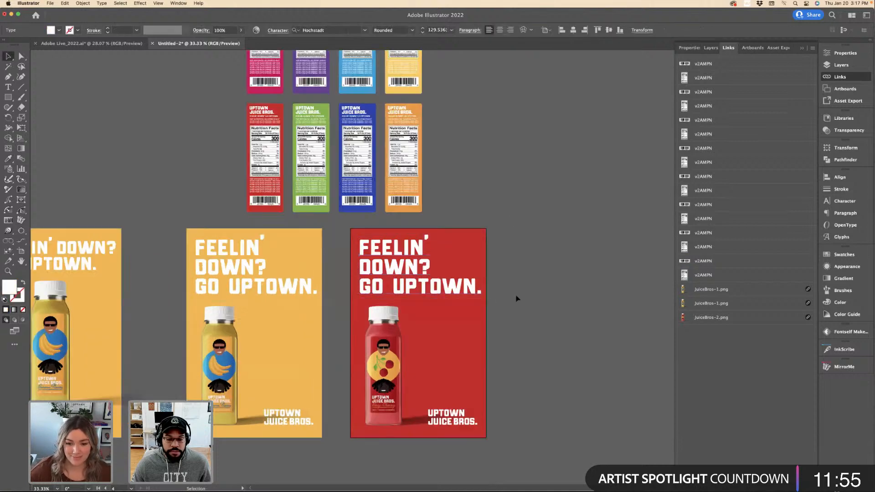
scroll(533, 289, down, 3)
scroll(532, 289, down, 2)
scroll(532, 289, right, 2)
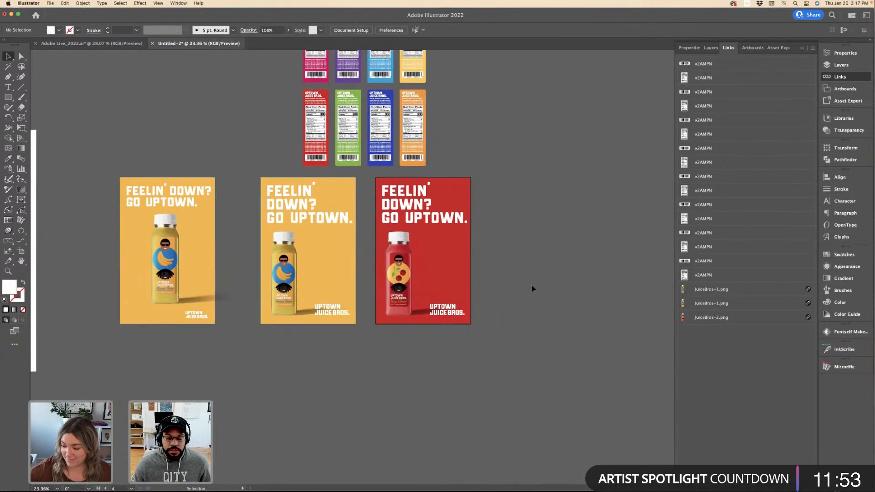
click(830, 58)
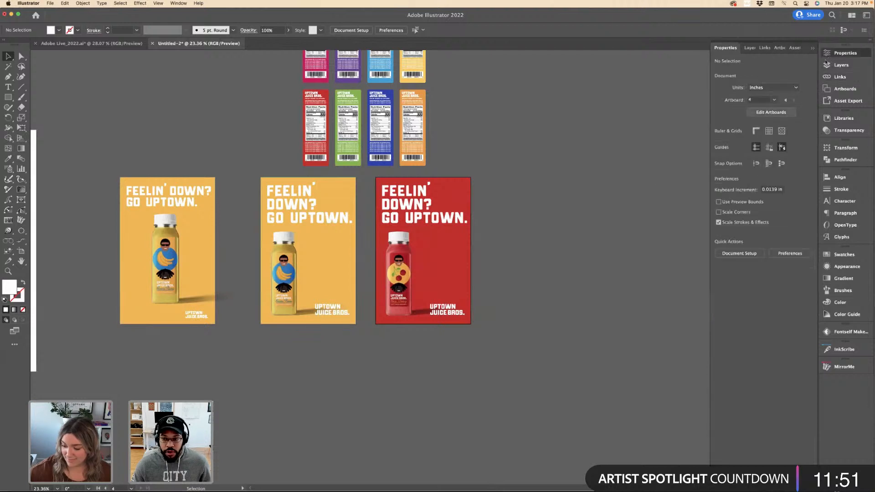
key(shift+o)
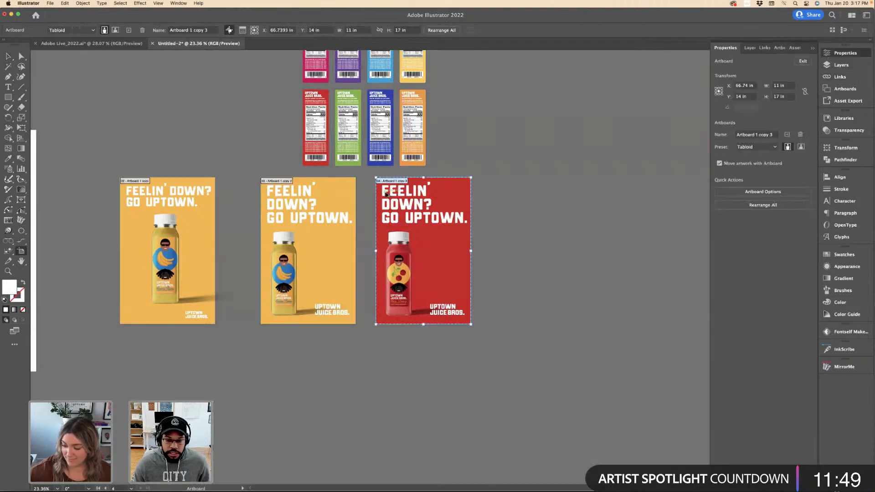
drag(396, 189, 504, 195)
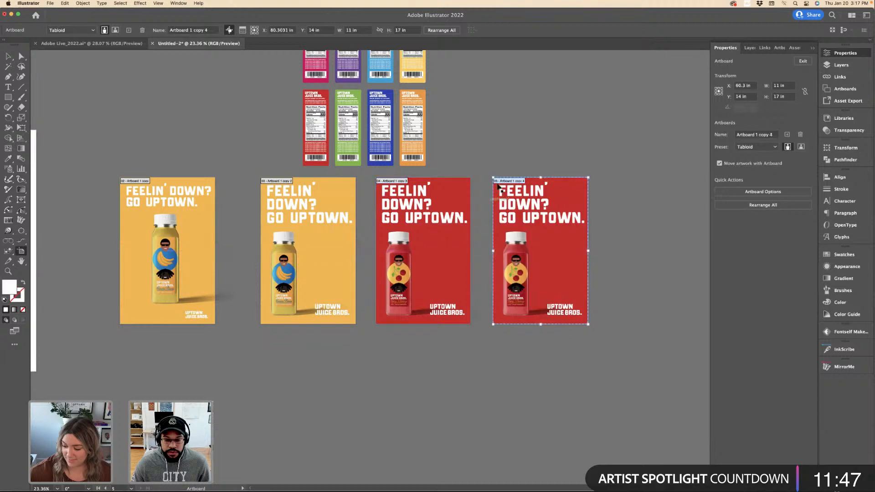
Replace the bottle image on the new fourth poster with JuiceBros-3.png from the PNGs folder.
key(v)
click(507, 249)
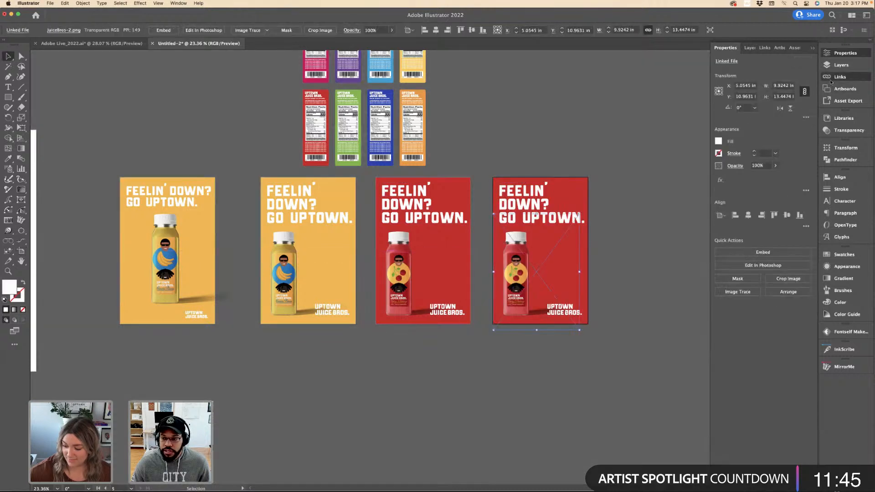
click(838, 77)
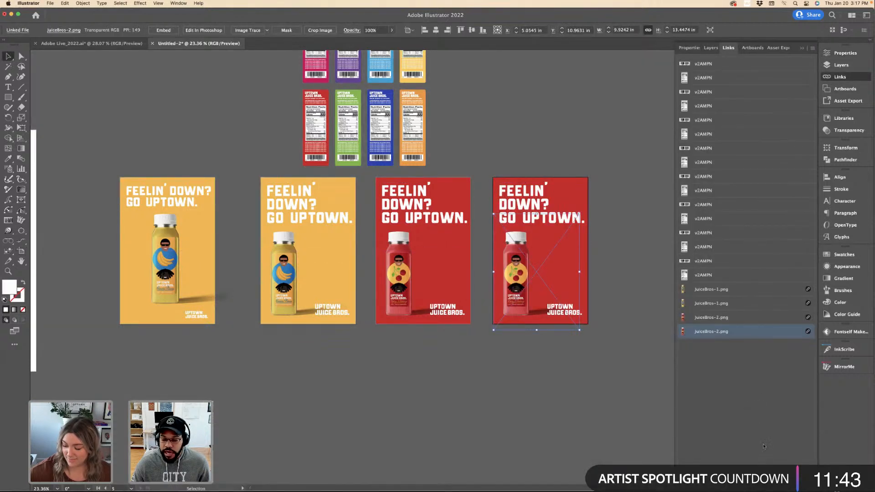
key(super+shift+p)
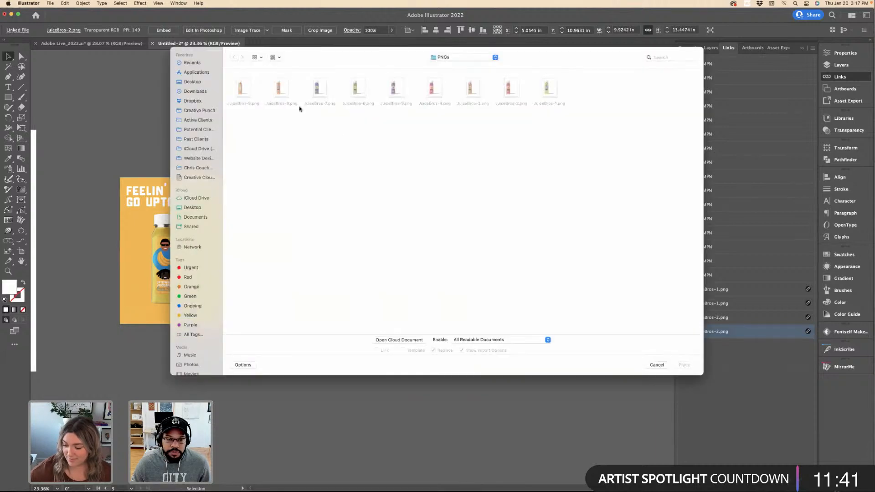
double_click(474, 92)
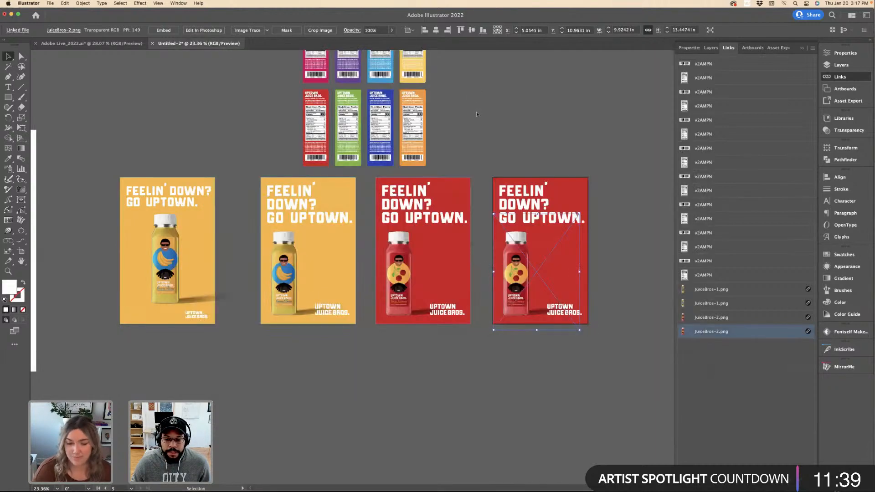
Recolor the fourth poster's background with the green sampled from the green label panel.
click(557, 180)
key(i)
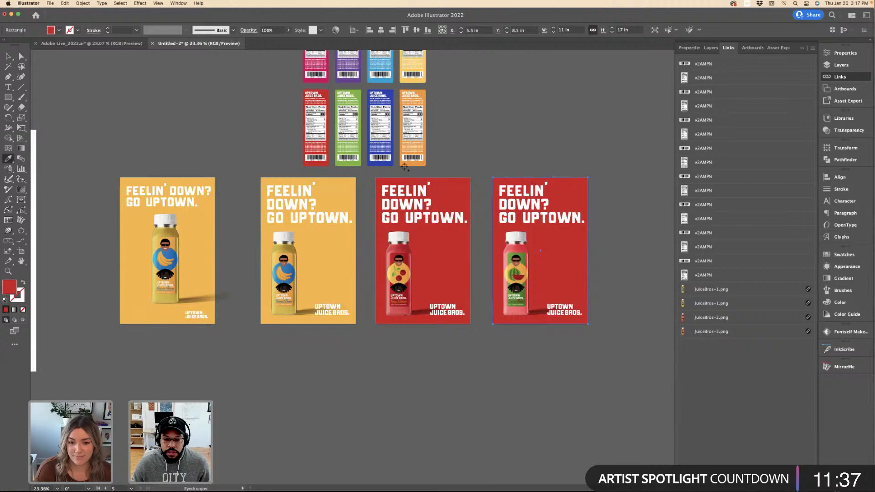
click(351, 93)
key(v)
key(super+shift+a)
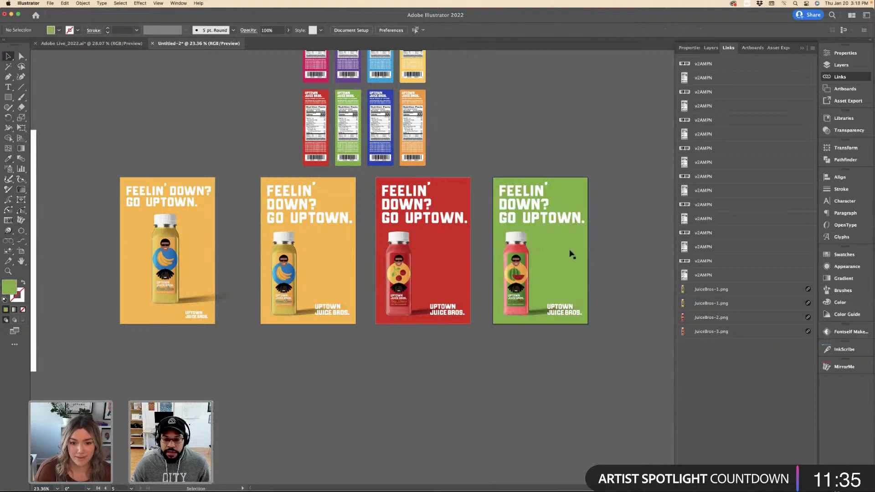
Duplicate the green poster's artboard with its artwork to the right of the original.
key(super+equal)
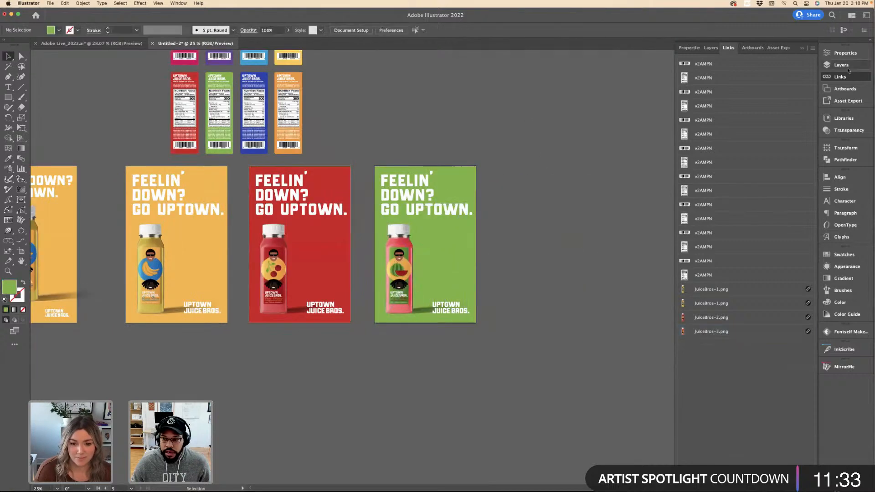
click(842, 56)
key(shift+o)
click(436, 173)
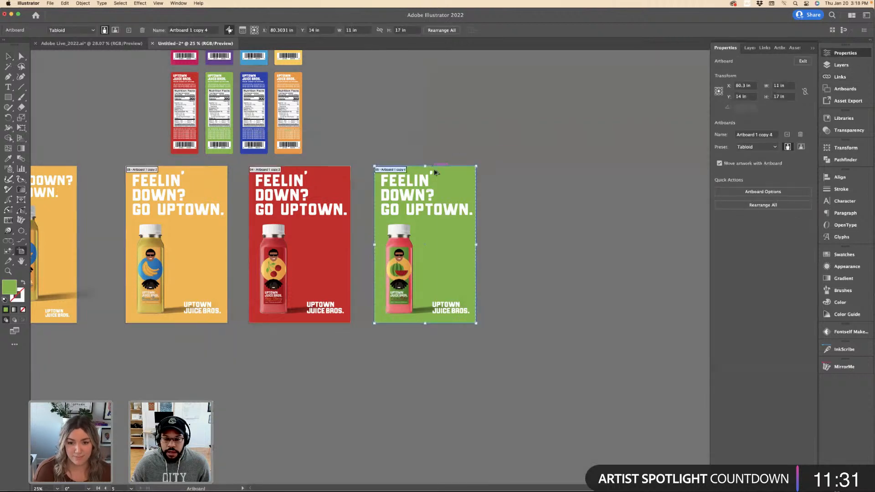
drag(435, 173, 560, 169)
key(Escape)
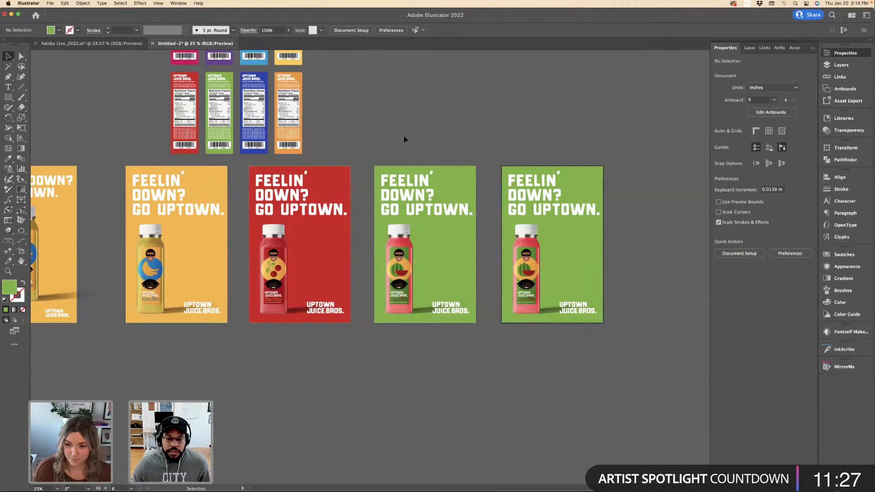
Replace the bottle image on the new fifth poster with JuiceBros-4.png from the PNGs folder.
click(527, 233)
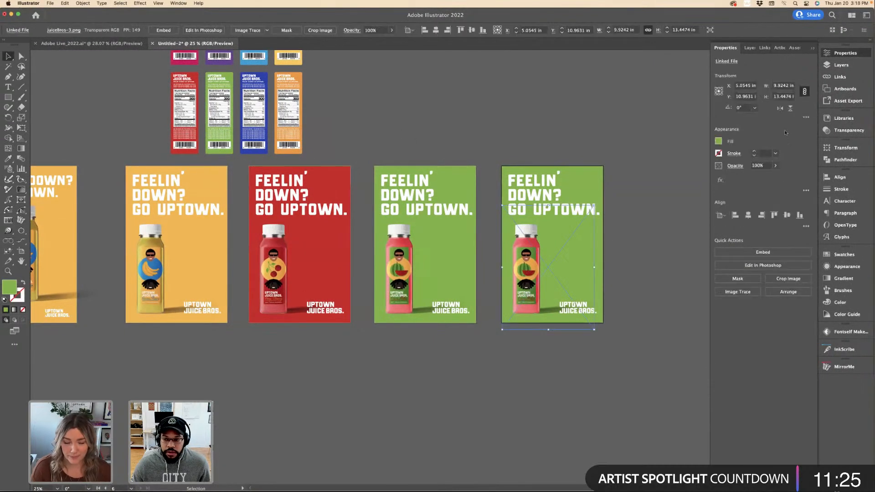
click(840, 77)
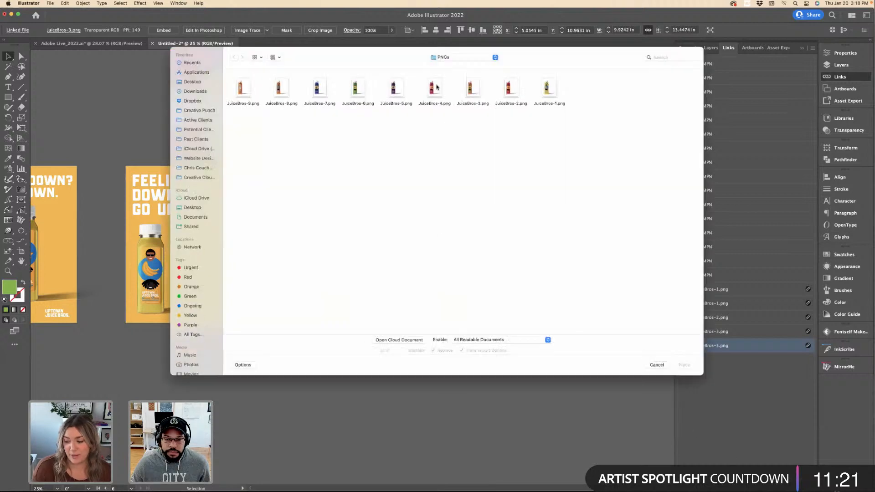
double_click(438, 87)
click(513, 131)
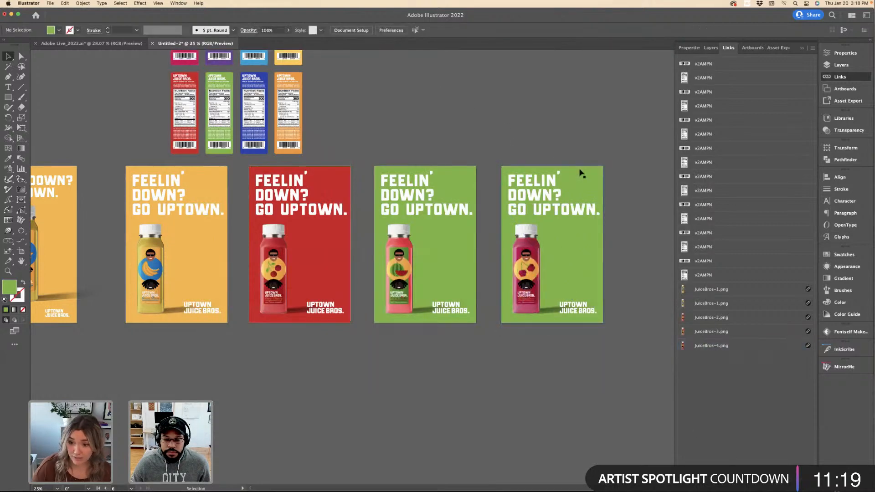
Recolor the fifth poster's background with the magenta sampled from the magenta label panel.
click(576, 180)
key(i)
click(178, 60)
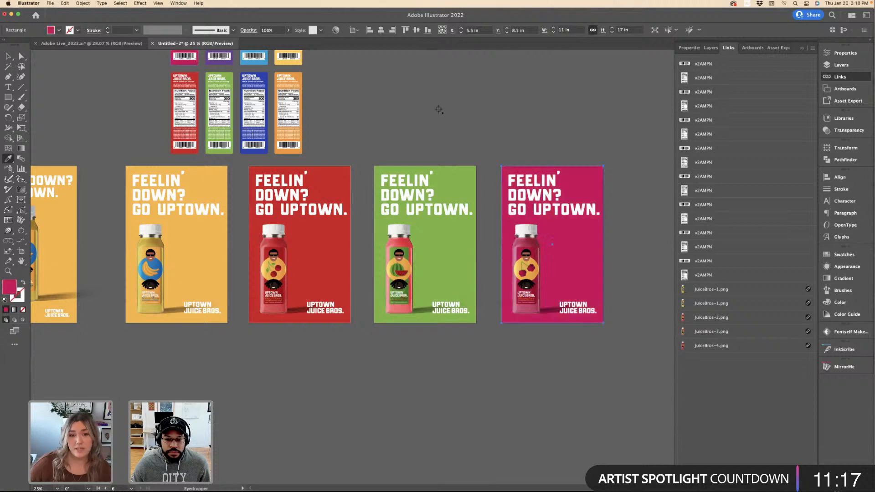
key(v)
click(437, 108)
Select the artboards of the four posters that have the three-line headline, from the second poster through the magenta one.
scroll(592, 123, right, 5)
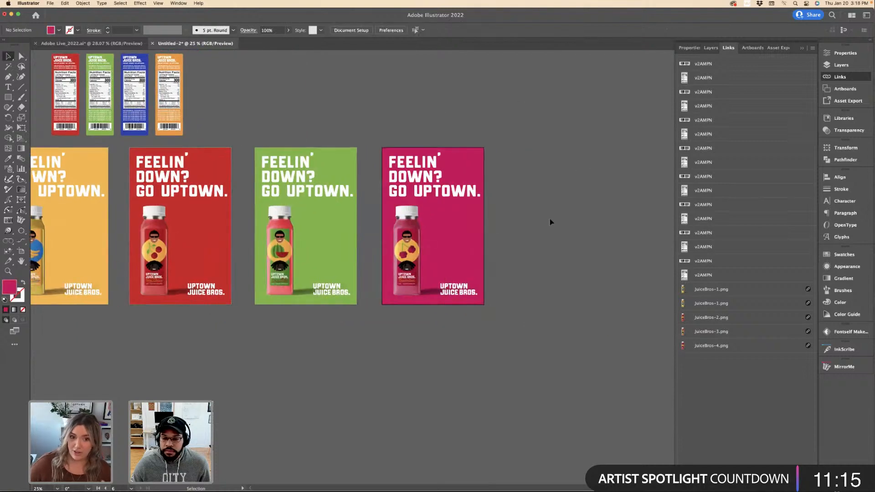
click(845, 53)
key(shift+o)
click(414, 173)
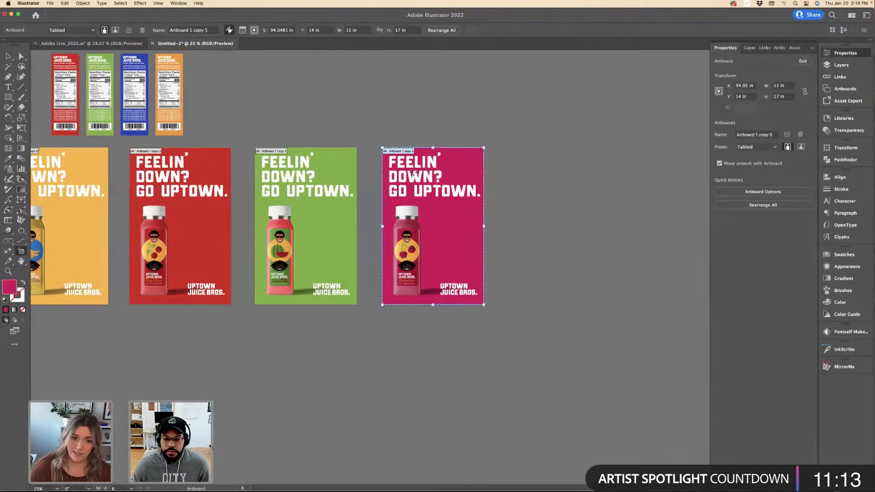
key(super+minus)
scroll(359, 209, right, 2)
click(359, 210)
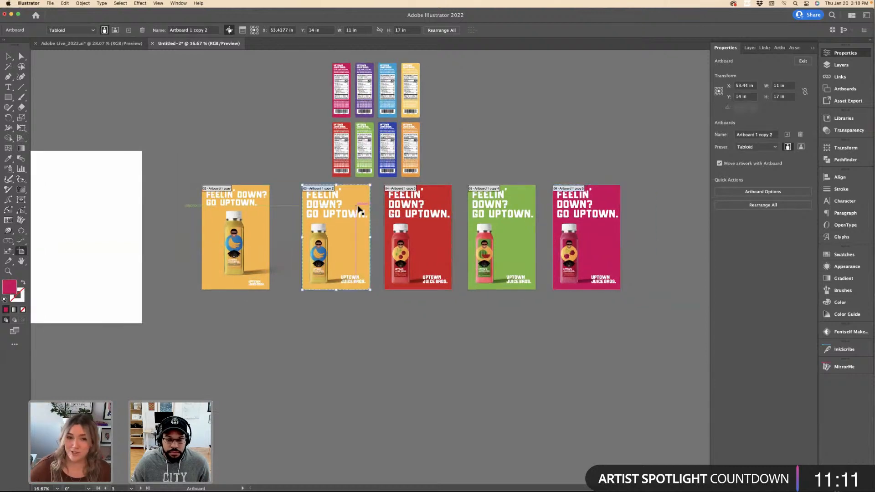
shift+click(429, 204)
shift+click(519, 201)
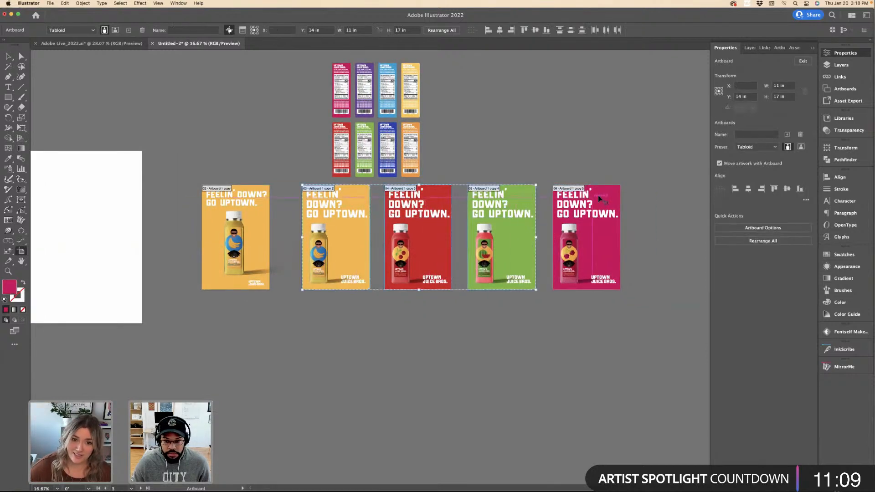
shift+click(598, 195)
drag(532, 253, 528, 315)
key(Escape)
key(super+z)
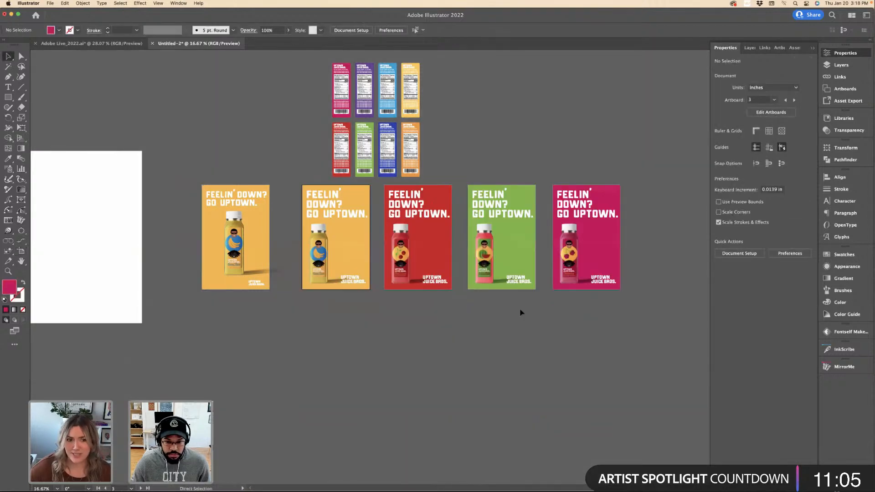
Duplicate the four selected poster artboards with their artwork as a second row directly below the originals.
click(770, 112)
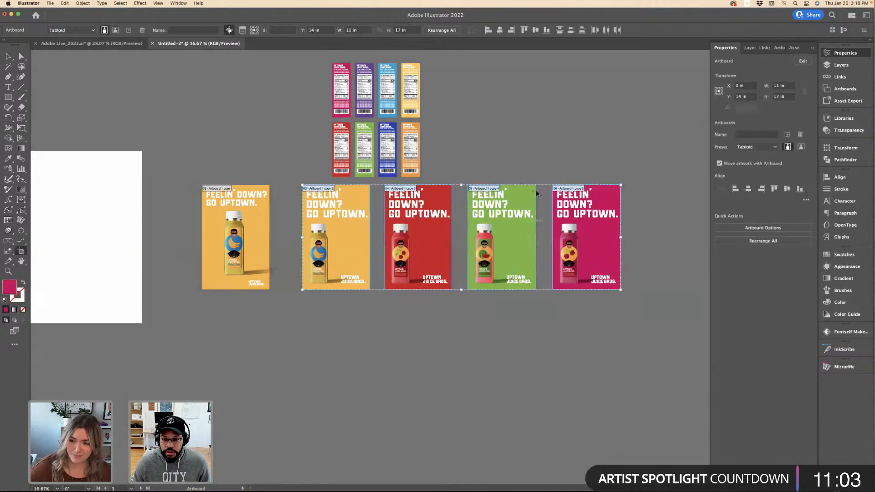
drag(532, 204, 527, 317)
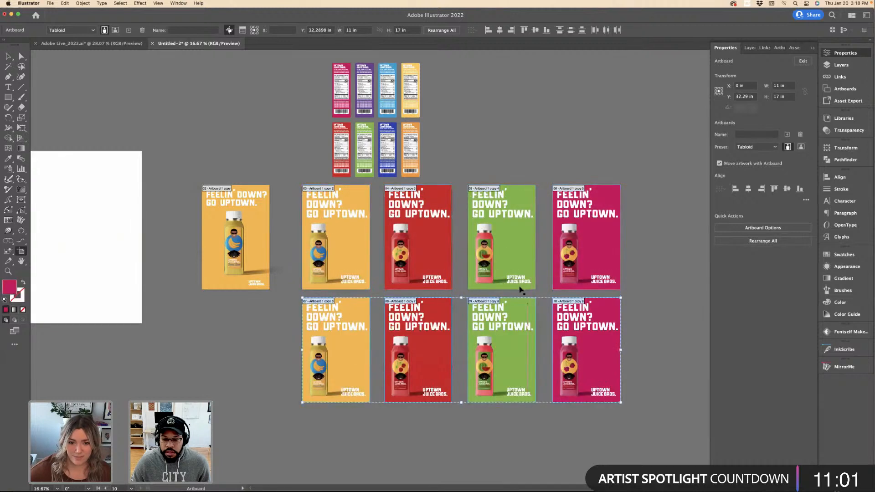
key(Escape)
Replace the bottle image on the second row's first poster with JuiceBros-5.png.
click(369, 300)
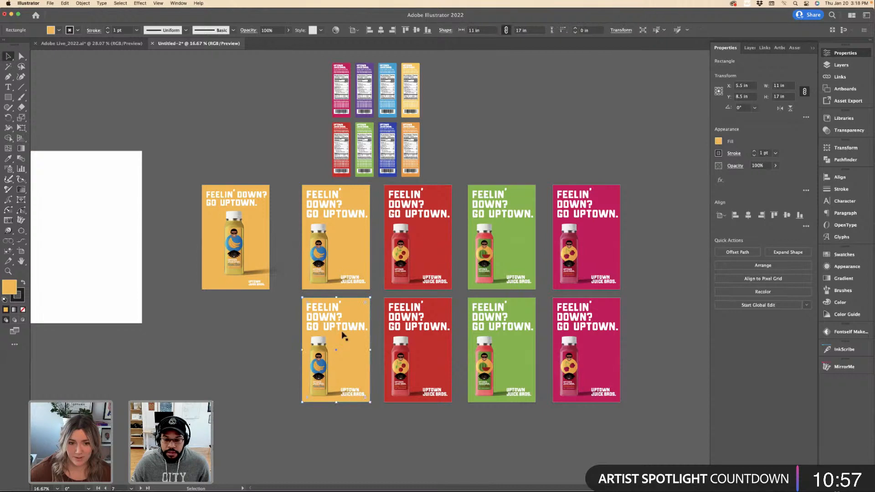
click(343, 334)
click(841, 78)
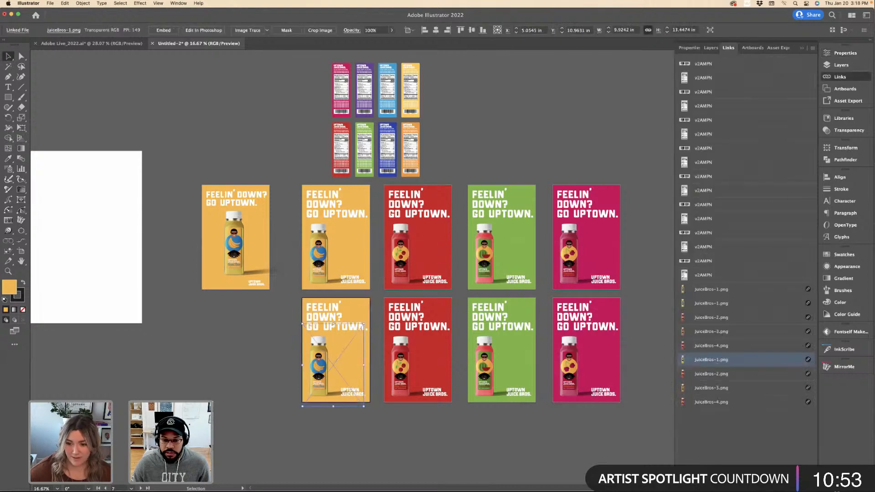
key(Escape)
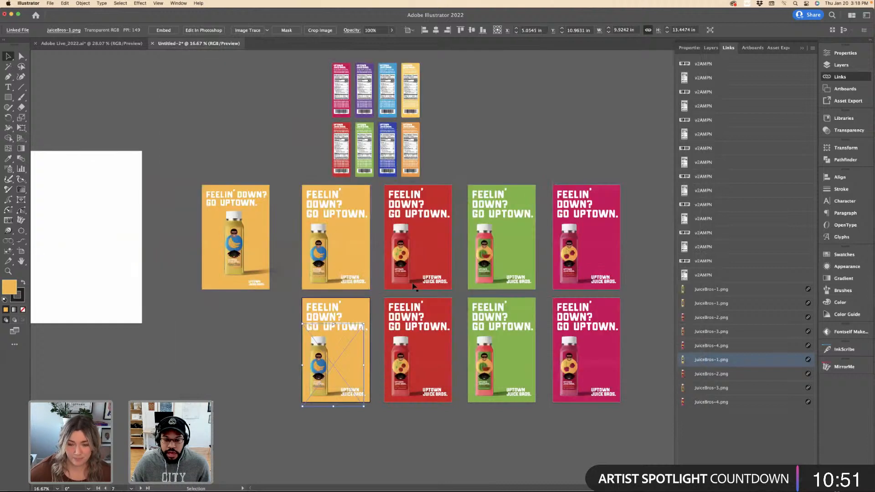
Recolor the background of the second row's first poster with the purple sampled from the purple label panel.
click(368, 303)
key(i)
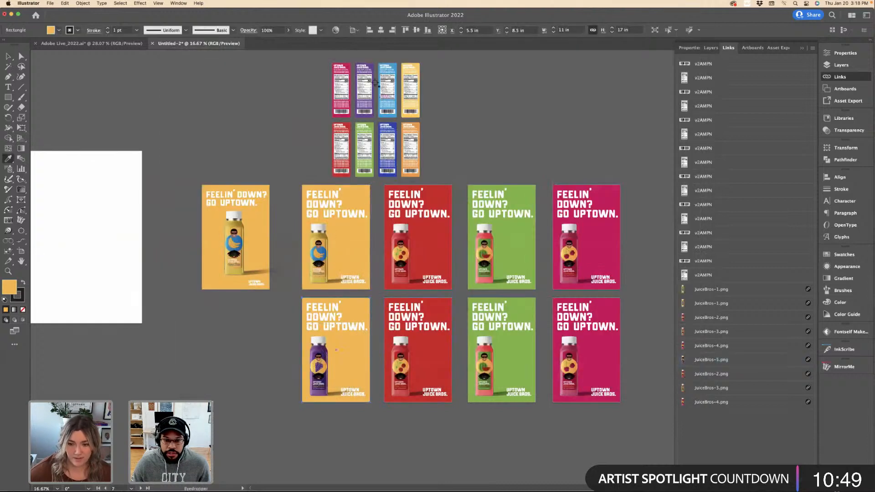
click(371, 81)
key(v)
click(471, 99)
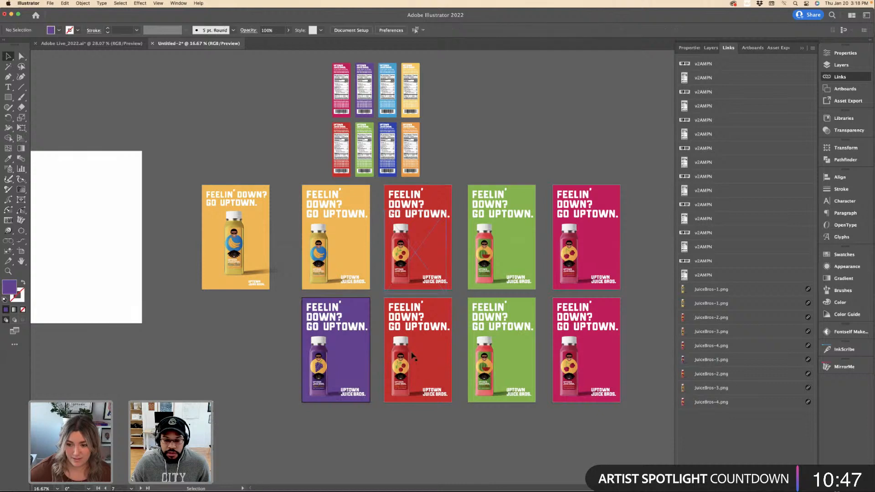
Replace the bottle image on the second row's red poster with JuiceBros-6.png from the PNGs folder.
click(440, 325)
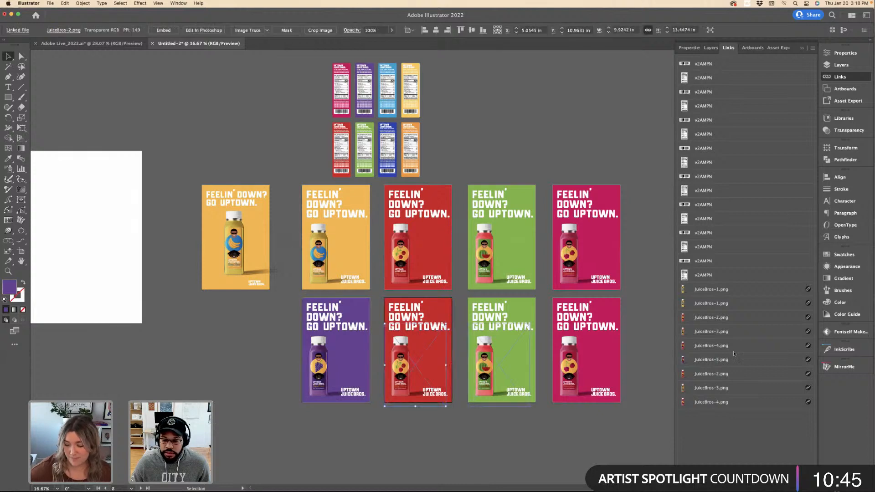
key(shift+super+p)
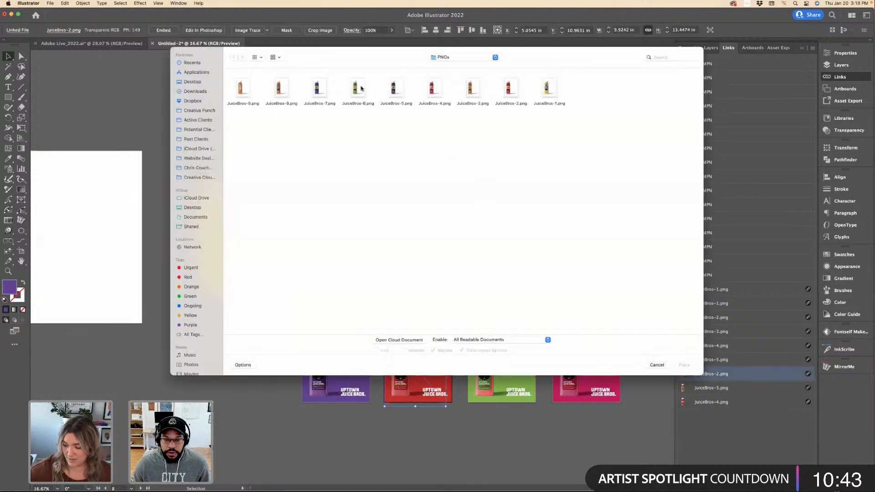
double_click(358, 91)
Recolor the background of the second row's red poster with the green sampled from the neighboring green poster.
key(a)
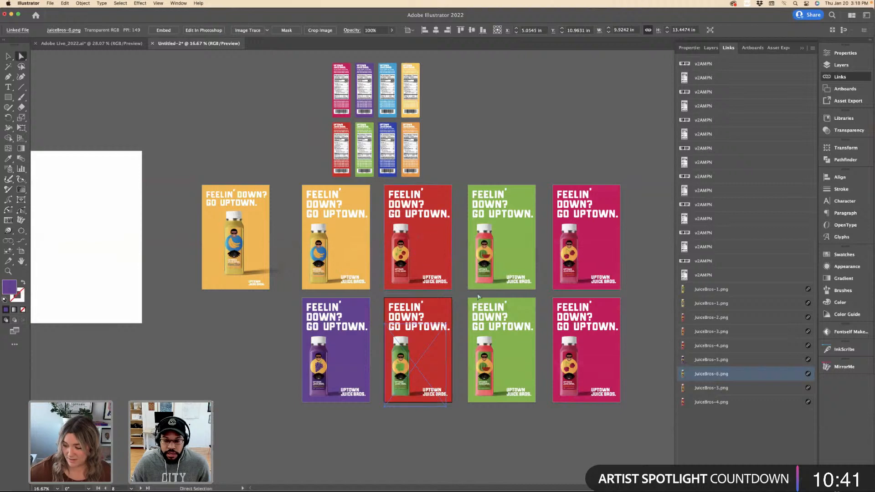
key(i)
click(516, 303)
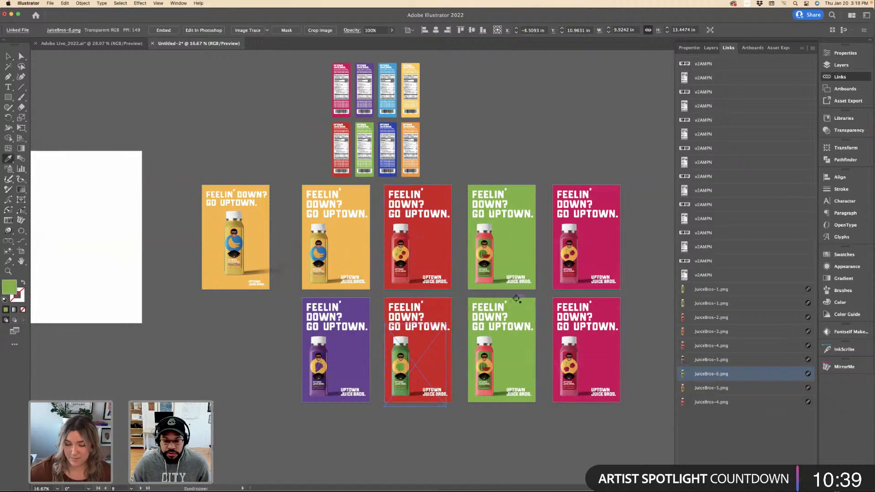
click(454, 303)
key(v)
key(i)
click(533, 326)
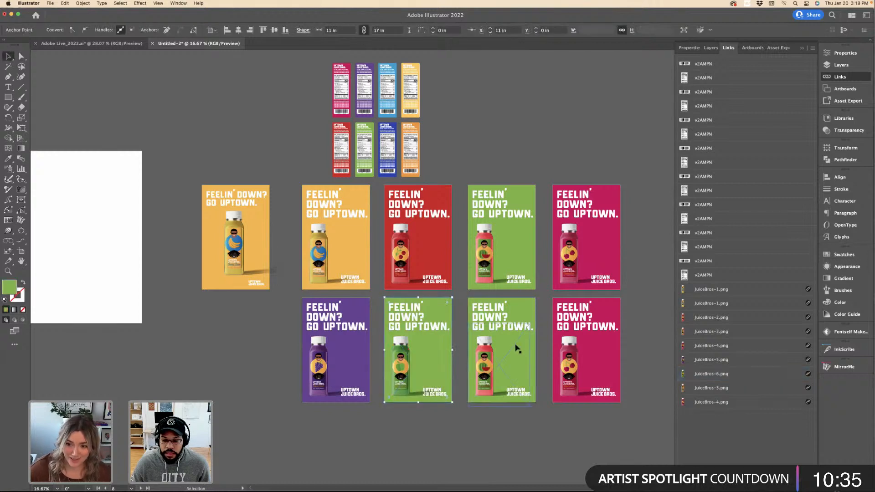
Replace the bottle image on the second row's third poster with JuiceBros-7.png from the PNGs folder.
click(518, 352)
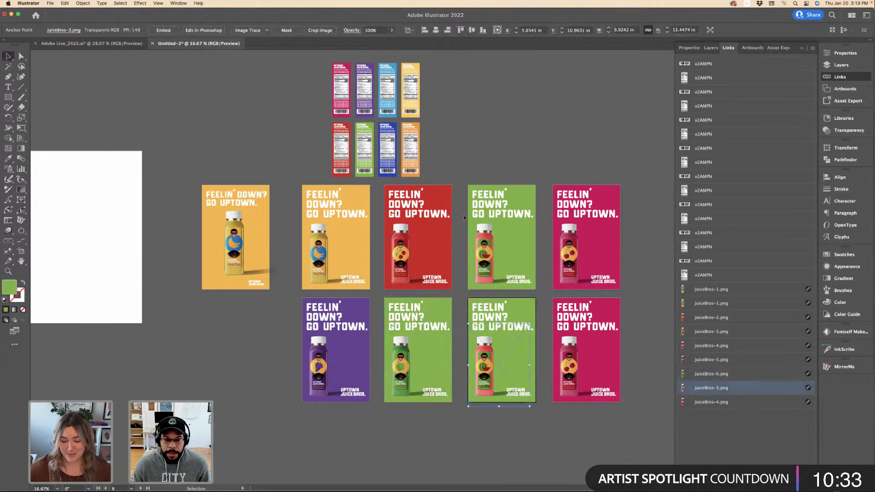
key(super+shift+p)
click(319, 89)
key(Return)
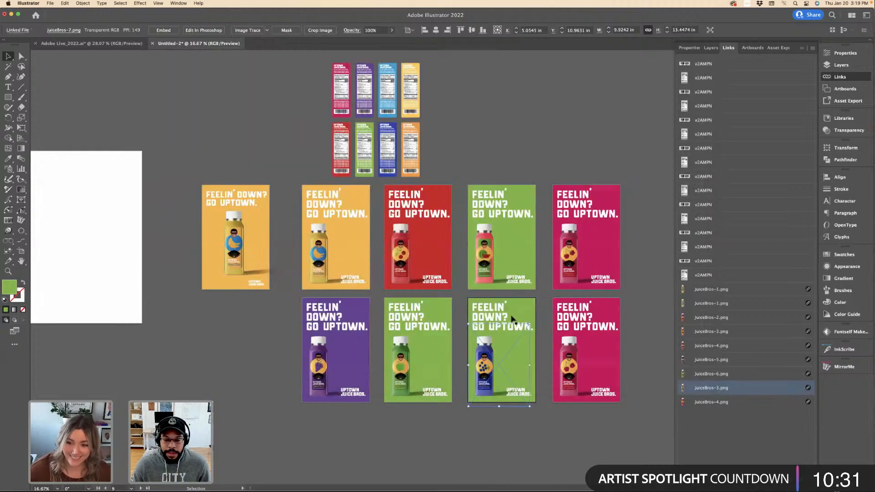
Recolor the background of the second row's third poster with the dark blue sampled from the dark blue label panel.
key(a)
click(518, 299)
key(i)
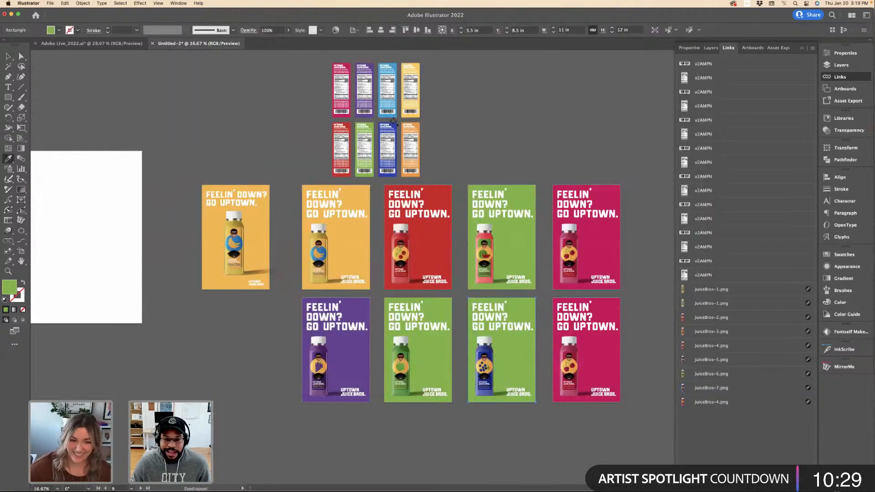
click(391, 124)
key(v)
click(511, 140)
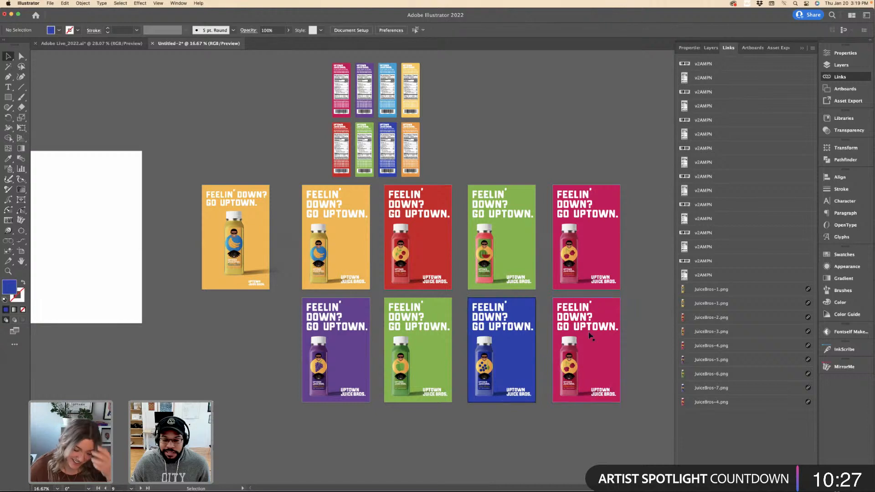
Replace the bottle image on the second row's magenta poster with JuiceBros-8.png from the PNGs folder.
click(598, 357)
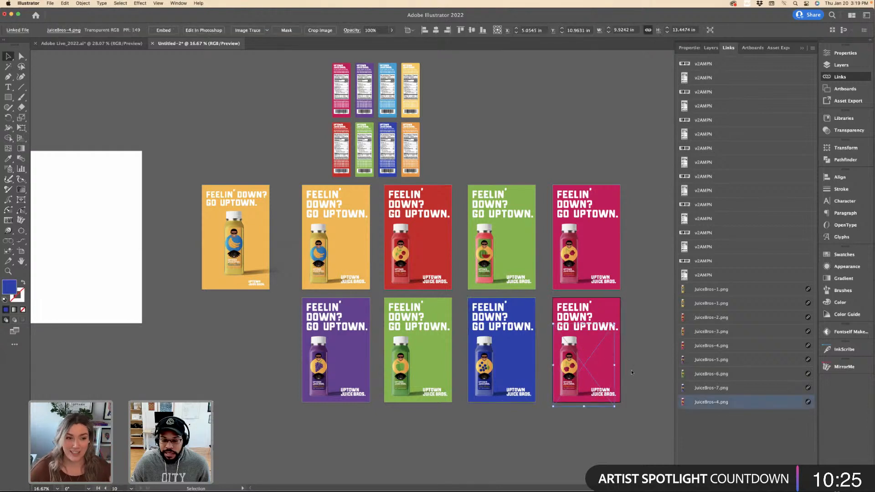
key(super+shift+p)
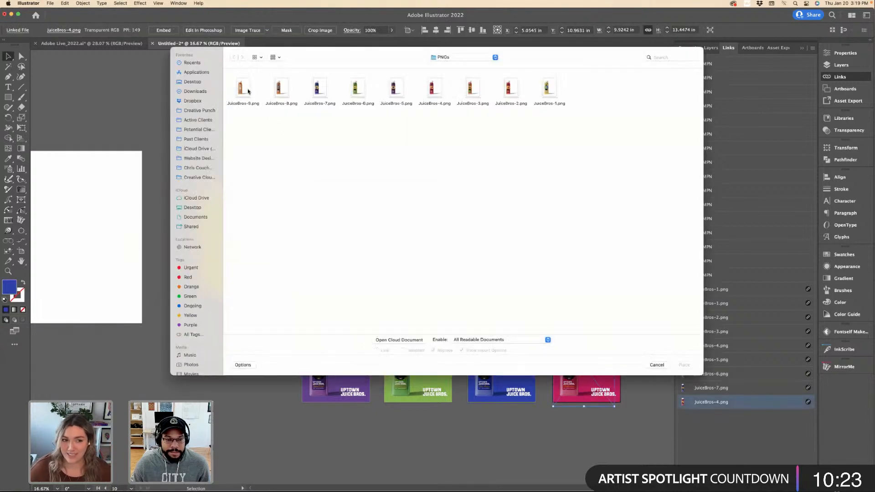
click(276, 87)
double_click(276, 88)
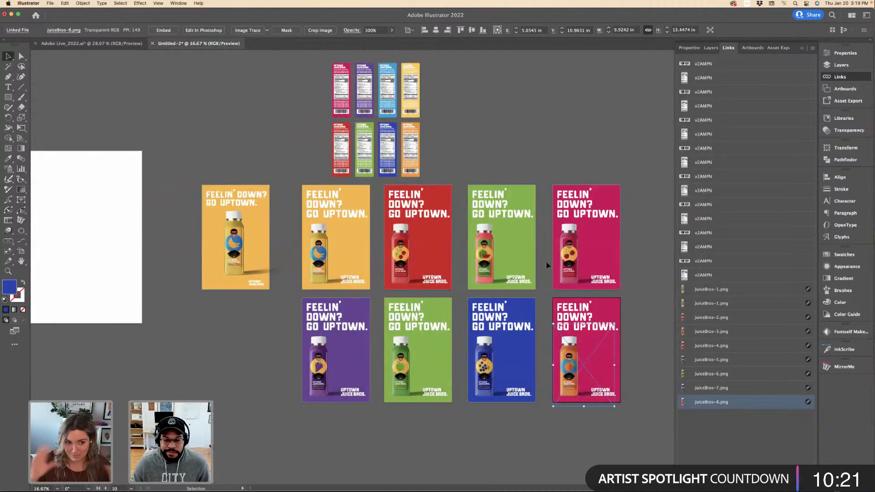
Recolor the background of the second row's magenta poster with the orange sampled from the orange label panel.
key(a)
click(617, 305)
key(i)
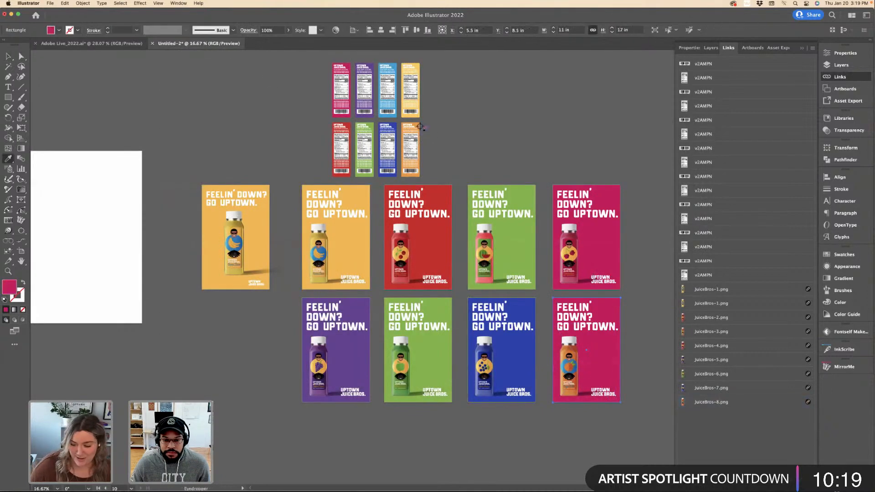
click(416, 130)
key(v)
click(494, 131)
key(super+minus)
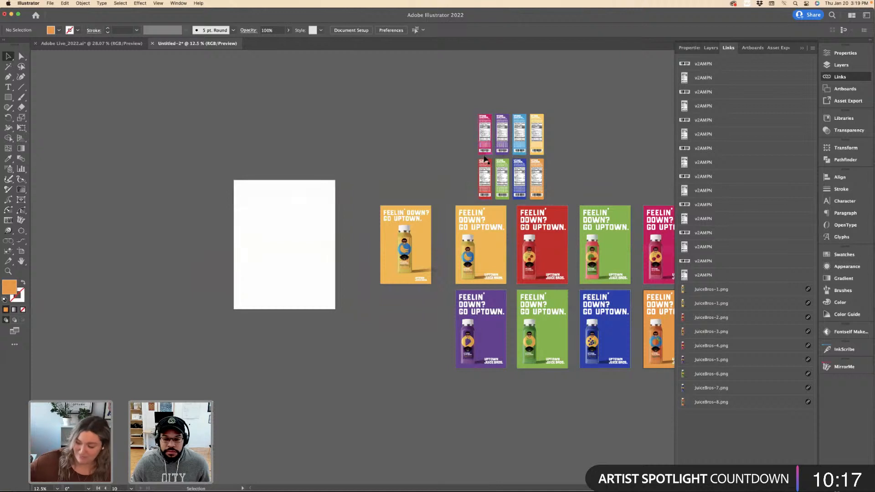
scroll(376, 125, right, 5)
click(50, 3)
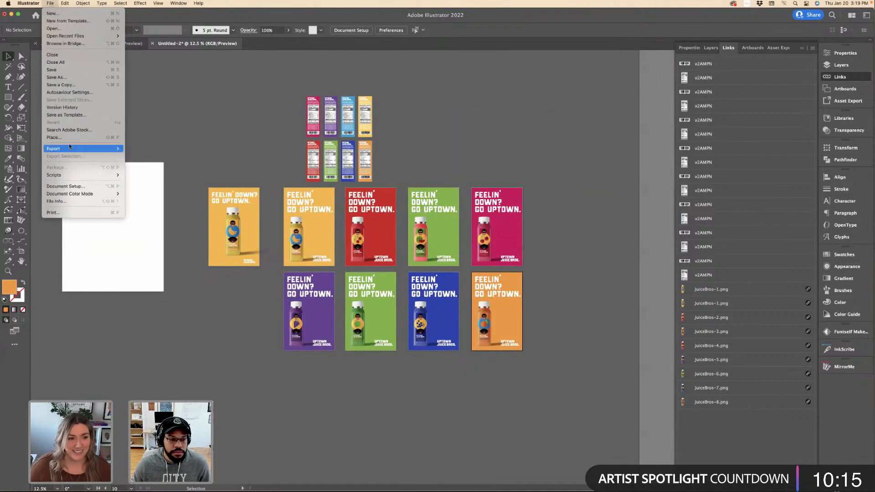
mouse_move(72, 148)
key(Escape)
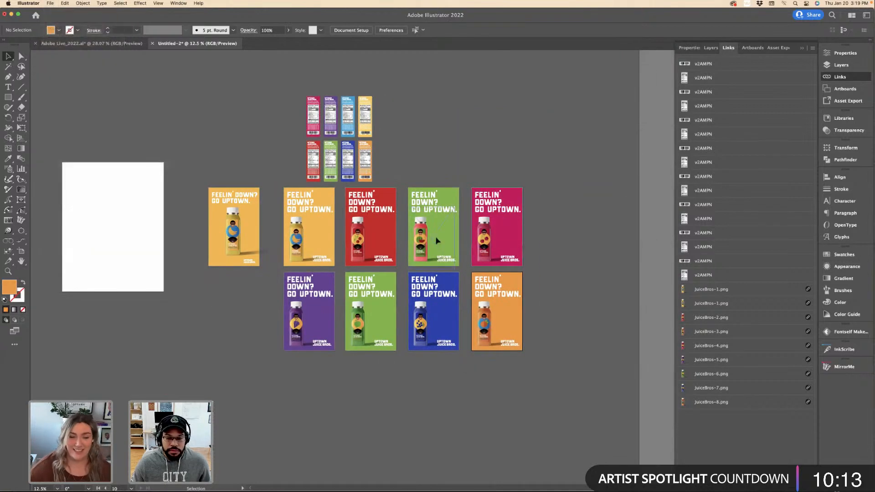
scroll(449, 174, up, 3)
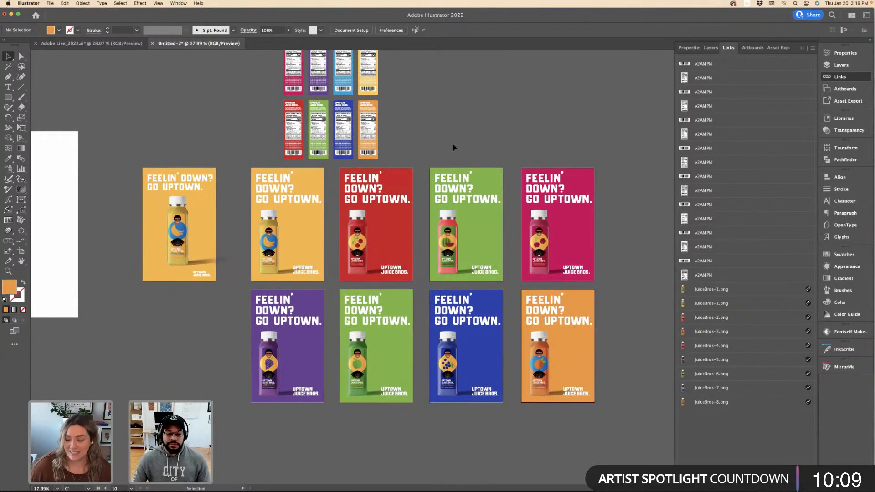
Look up the "Break Loose/Let Loose and Juice" tagline in the brand-name notes of the Adobe Live_2022.ai document.
click(103, 43)
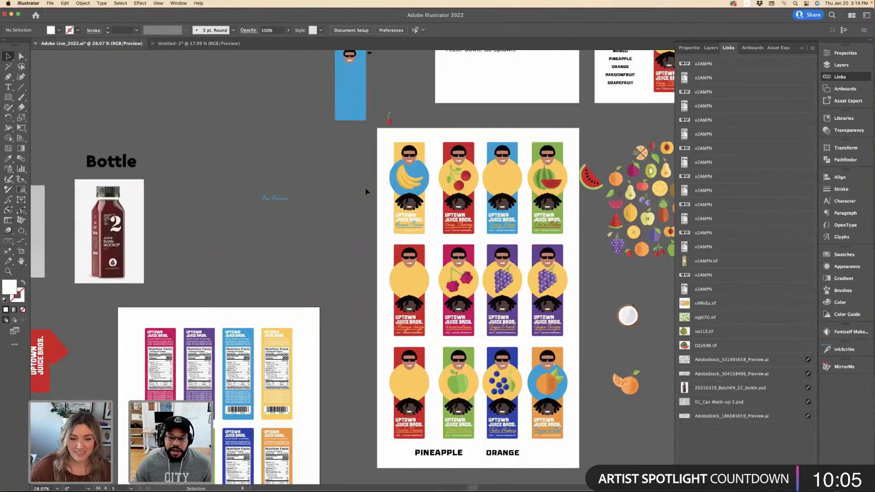
scroll(366, 191, up, 5)
scroll(367, 191, up, 3)
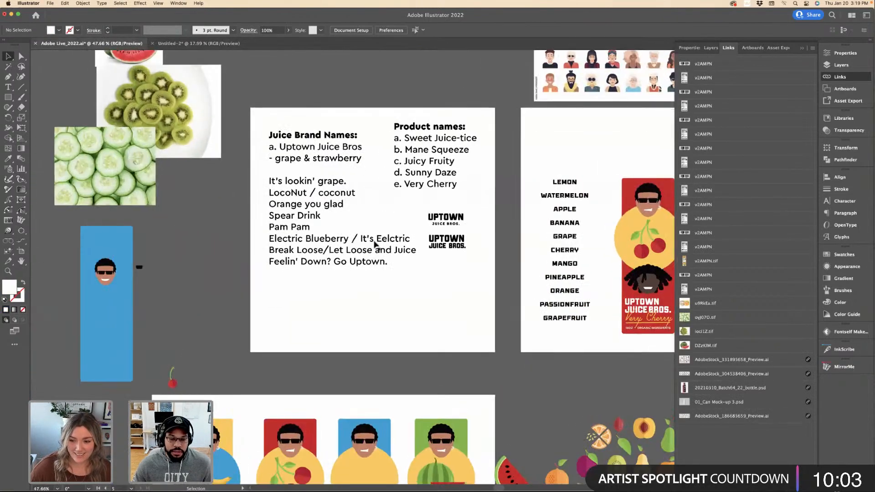
click(375, 244)
click(404, 314)
click(371, 255)
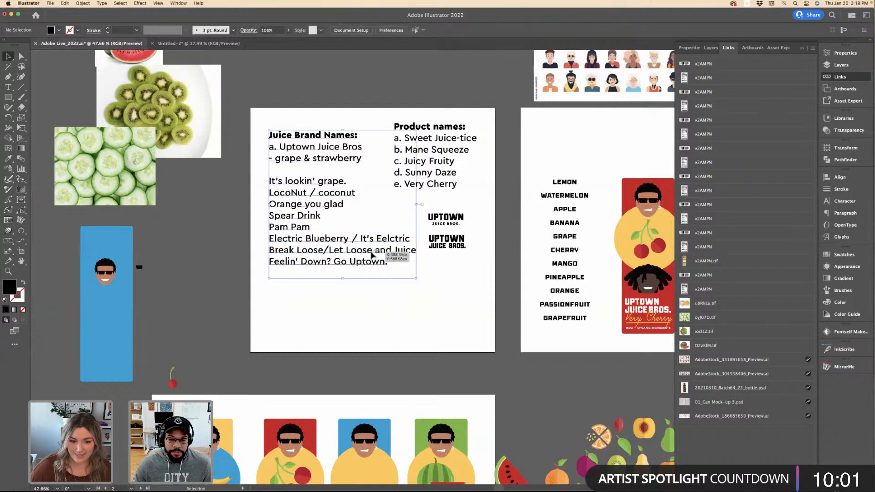
triple_click(371, 251)
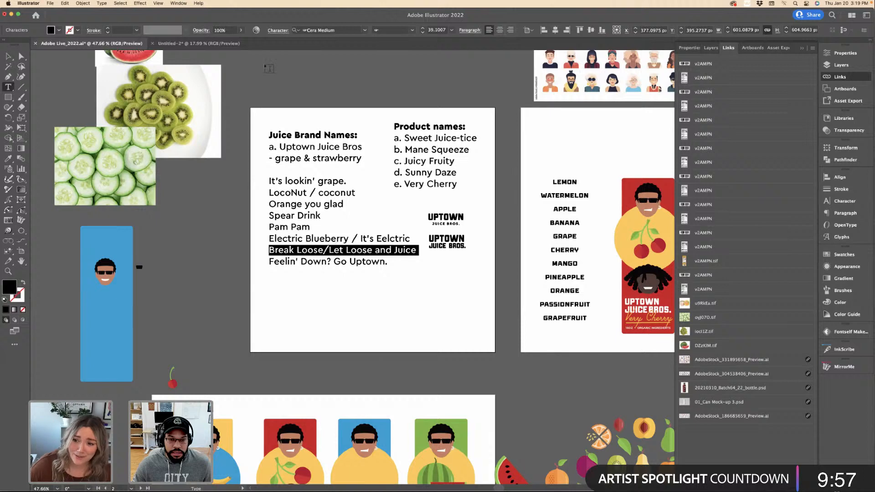
Back in the poster document, replace the red poster's headline with "LET LOOSE AND JUICE." on two lines.
click(214, 44)
scroll(407, 219, down, 1)
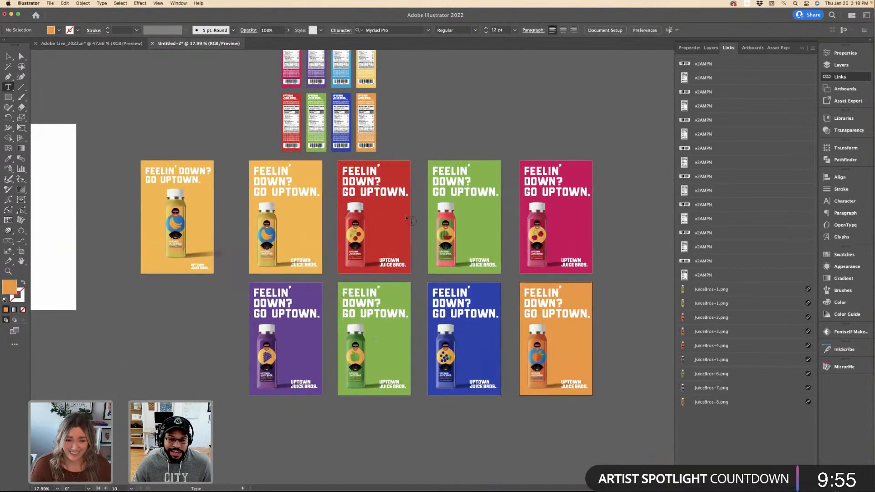
triple_click(352, 188)
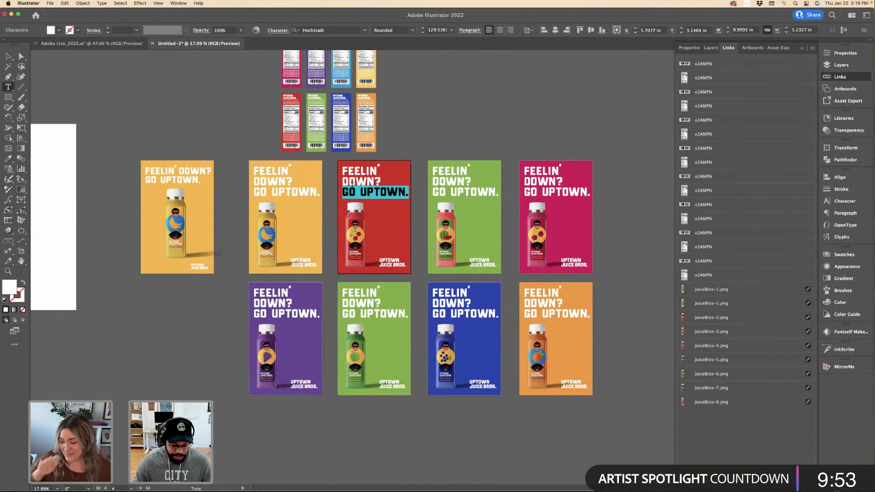
key(super+a)
text(LET LOOS)
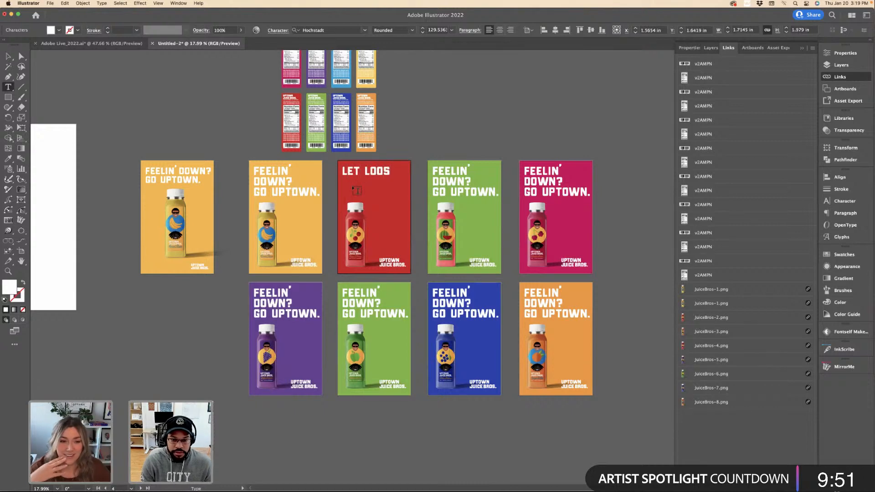
text(E AND JUICE.)
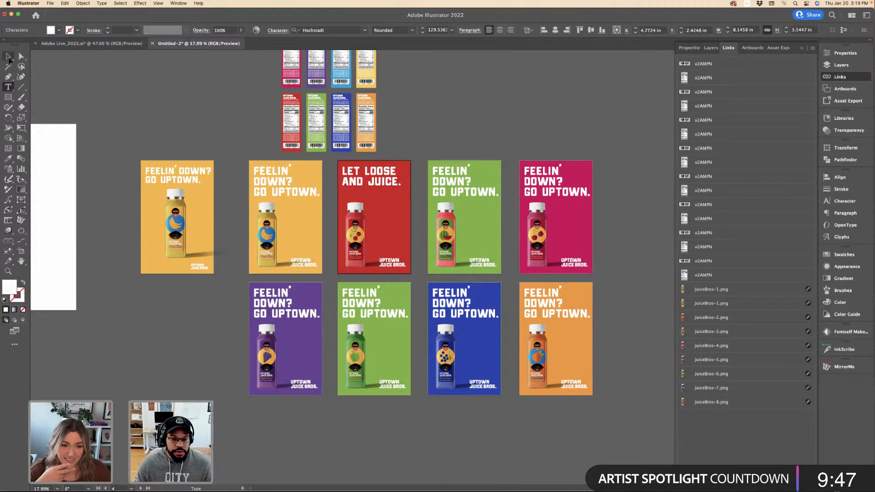
Try the word THEN in place of AND in the red poster's headline, and put AND back.
key(super+equal)
key(super+equal)
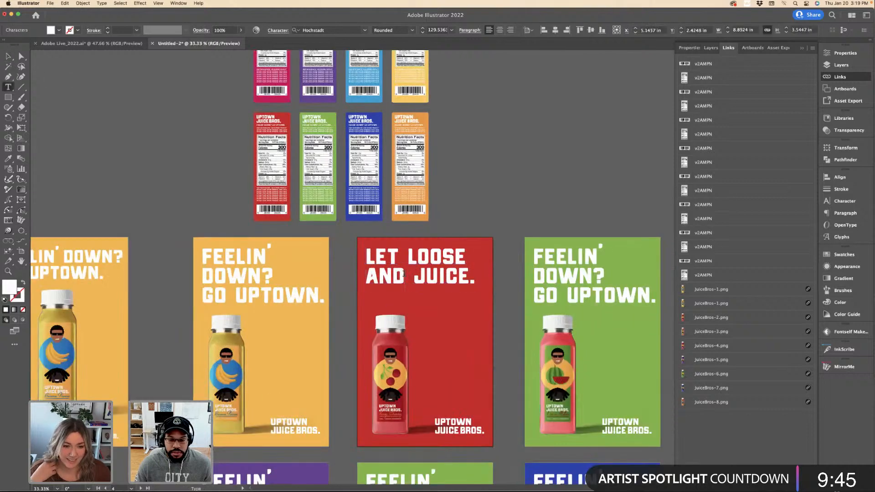
double_click(403, 274)
text(THEN)
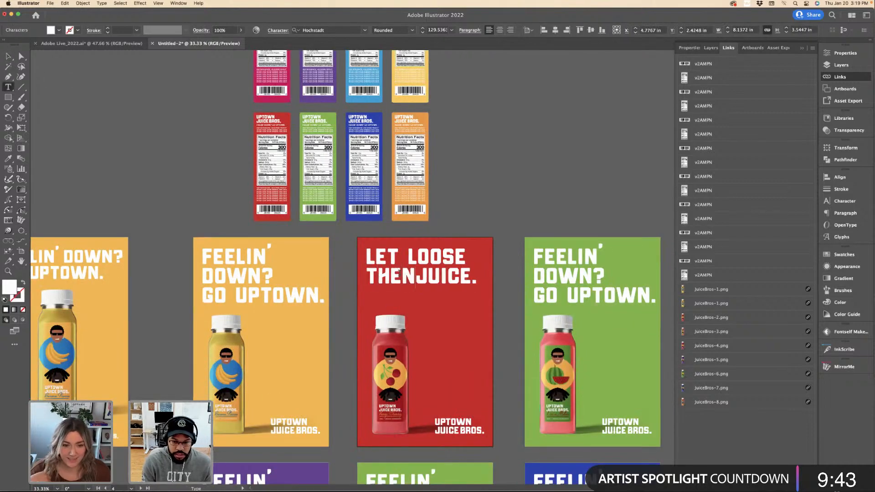
key(BackSpace)
key(BackSpace)
key(BackSpace)
key(BackSpace)
key(BackSpace)
text(AND)
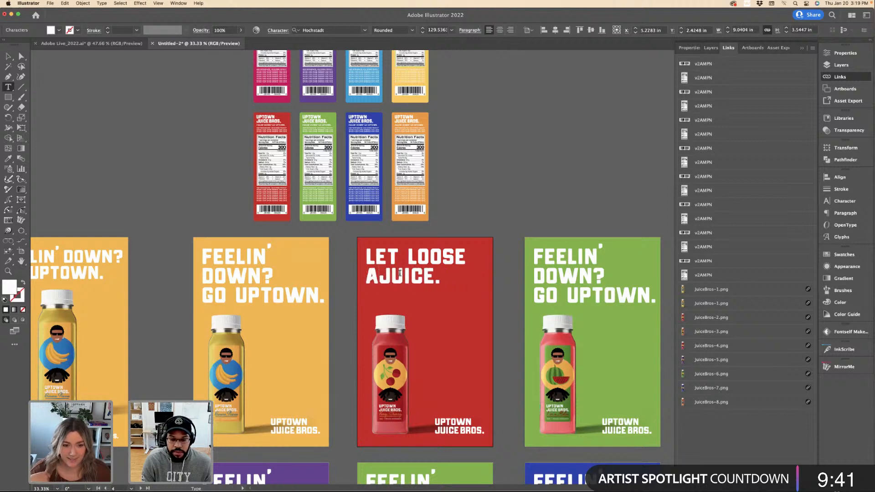
Align the bottom edges of the red poster's headline and the neighboring yellow poster's three-line headline.
click(8, 56)
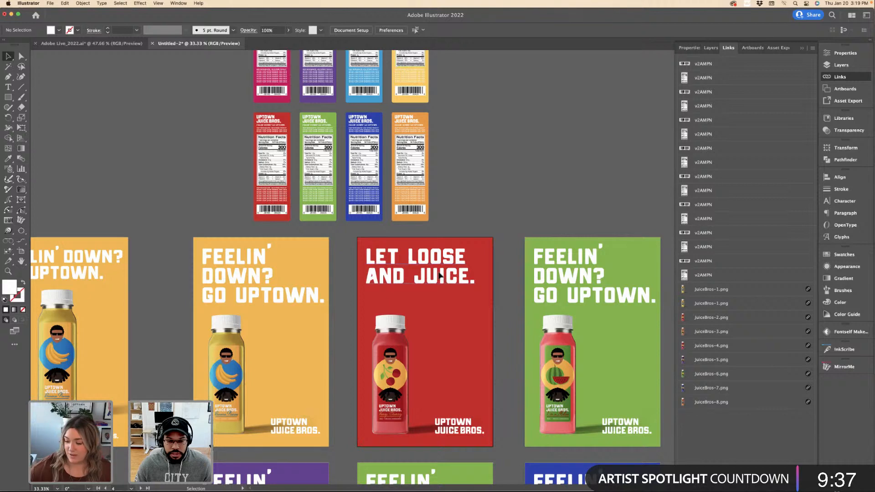
click(440, 276)
shift+click(313, 293)
click(602, 30)
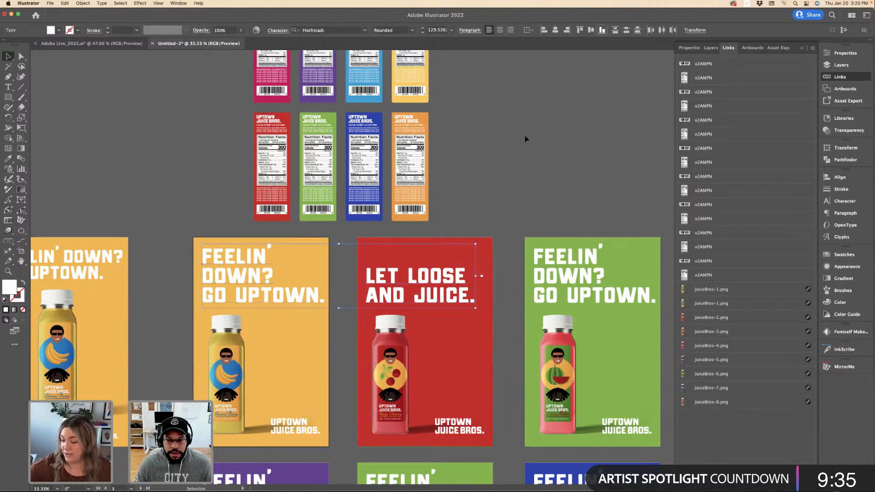
Move the red poster's headline up so its first line aligns with the first line of the neighboring yellow poster's headline.
click(487, 220)
scroll(419, 266, down, 1)
click(441, 270)
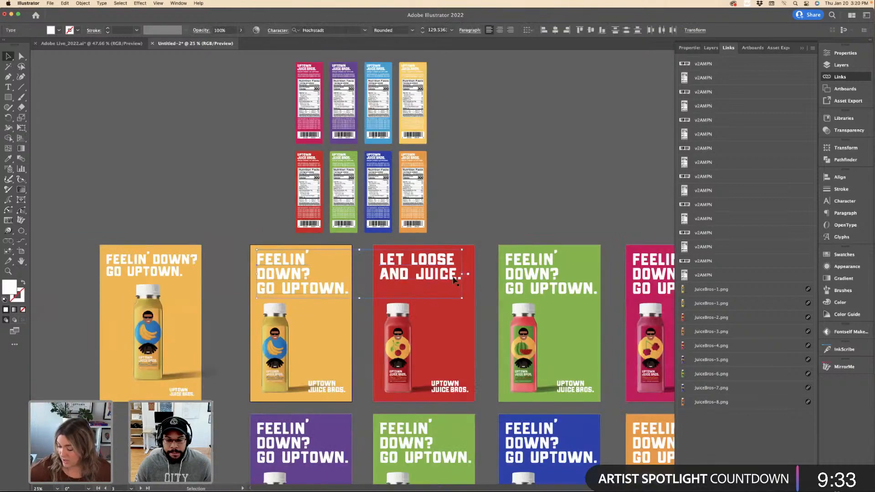
scroll(456, 250, down, 1)
click(476, 224)
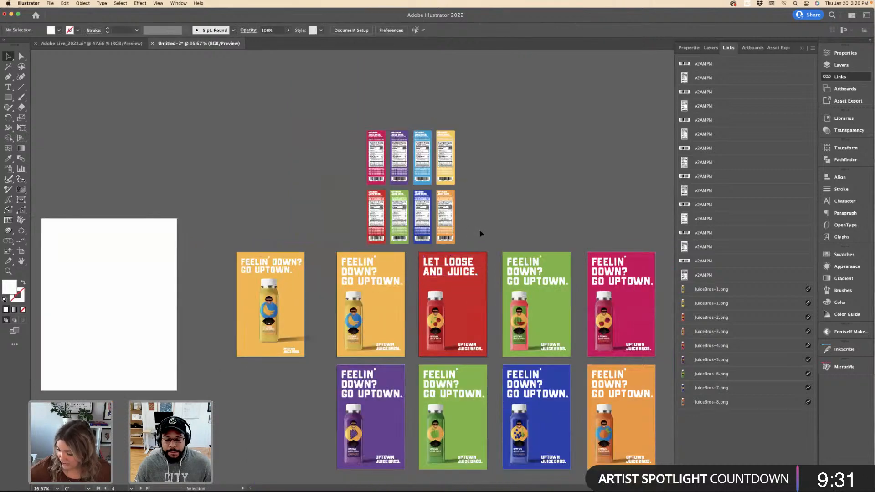
Replace the headlines on the pink, second-row green and orange posters with copies of "LET LOOSE AND JUICE.".
scroll(492, 230, right, 4)
scroll(501, 231, down, 2)
drag(508, 231, 348, 332)
key(Delete)
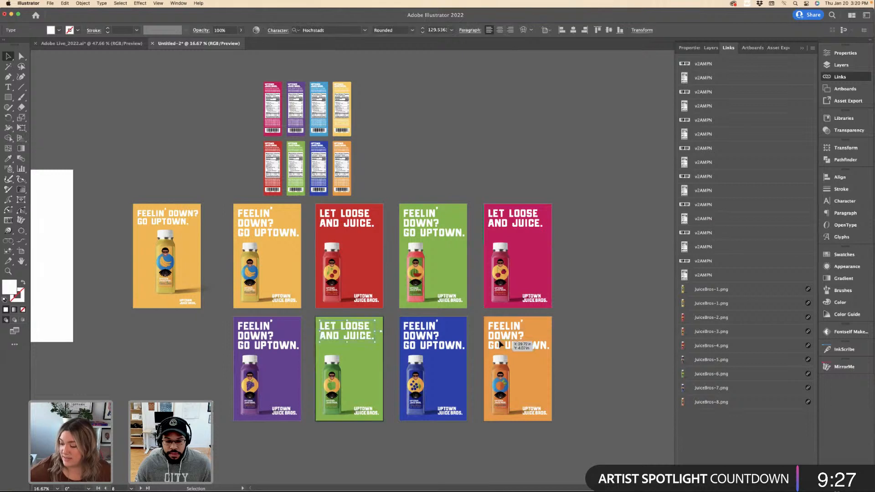
click(501, 339)
key(Delete)
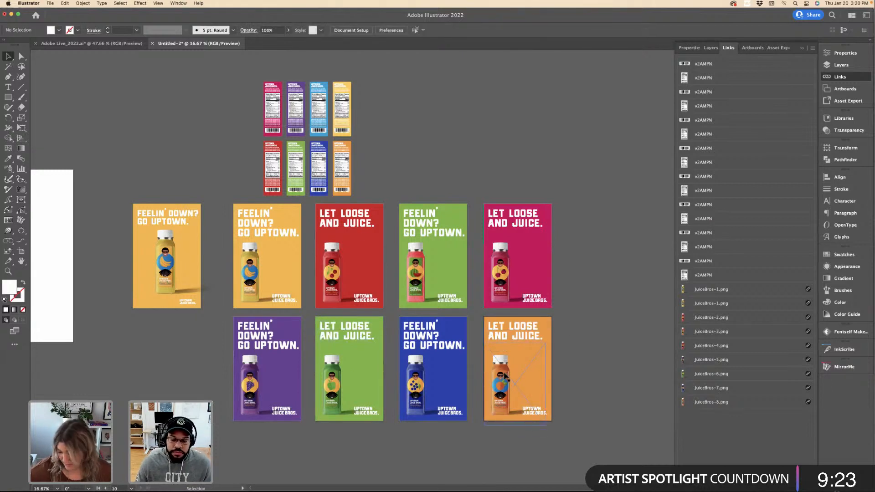
click(51, 3)
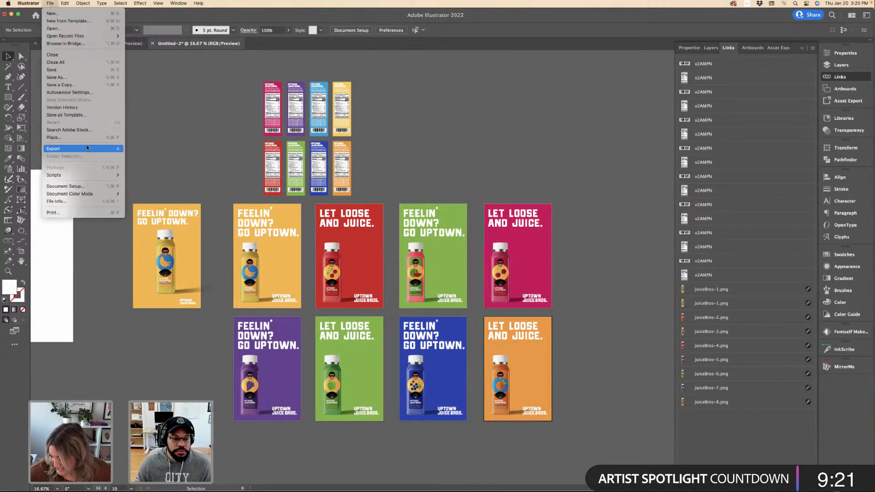
click(165, 150)
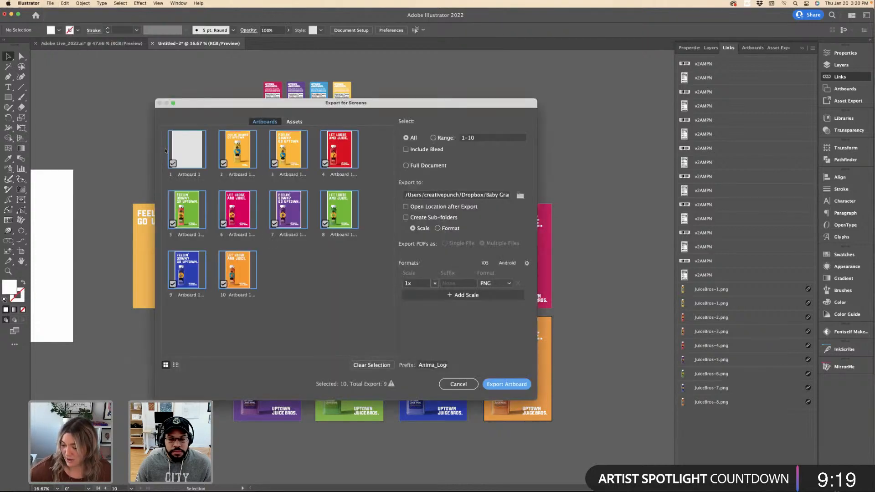
click(192, 160)
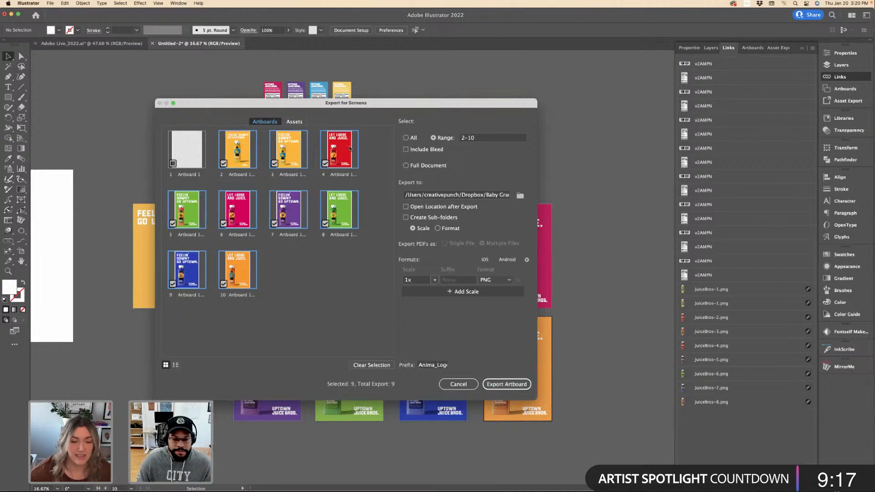
click(496, 280)
click(496, 308)
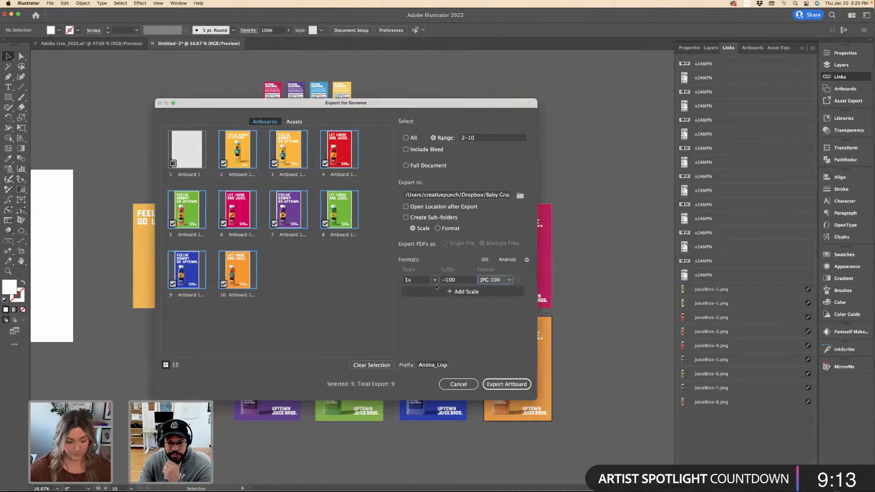
click(435, 281)
click(412, 308)
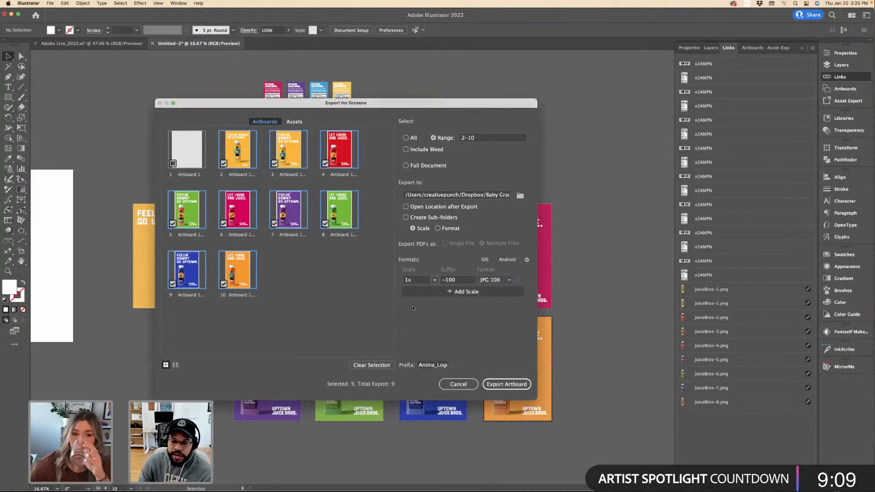
click(461, 385)
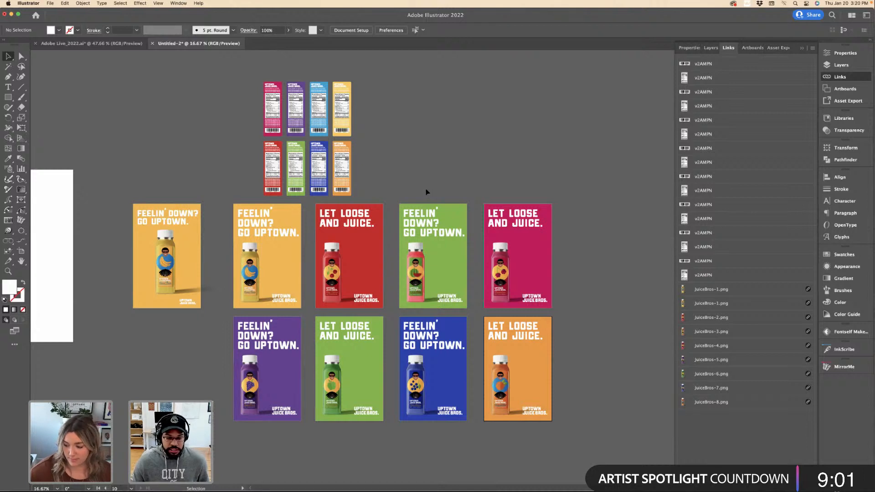
Set up Export for Screens for artboards 2-10 as JPG 100 at 3x scale, with the prefix JUICE and no suffix.
click(50, 3)
mouse_move(87, 149)
click(175, 150)
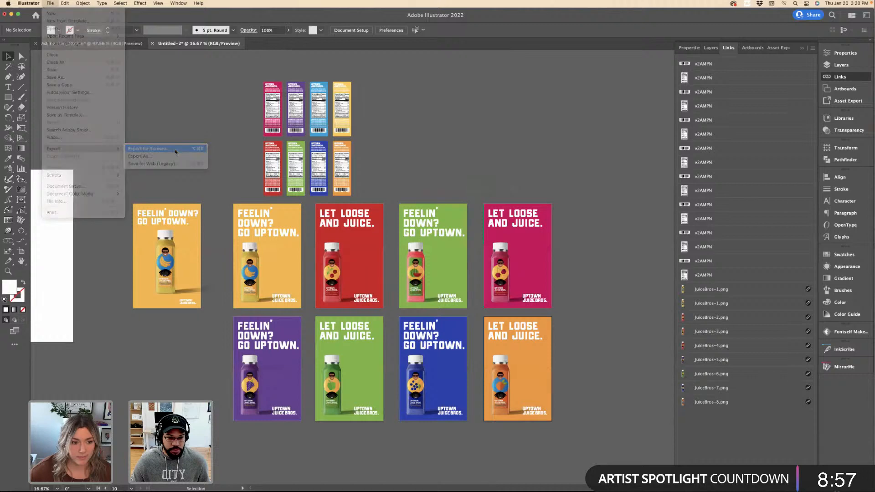
click(495, 290)
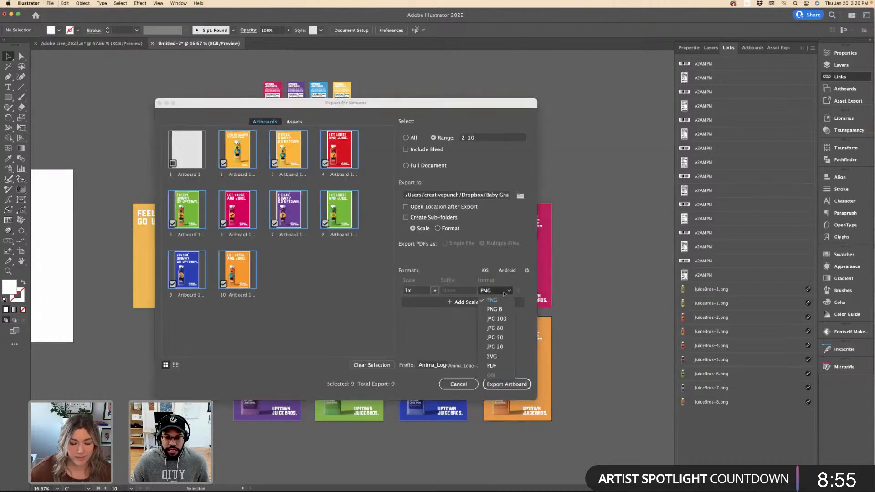
click(490, 318)
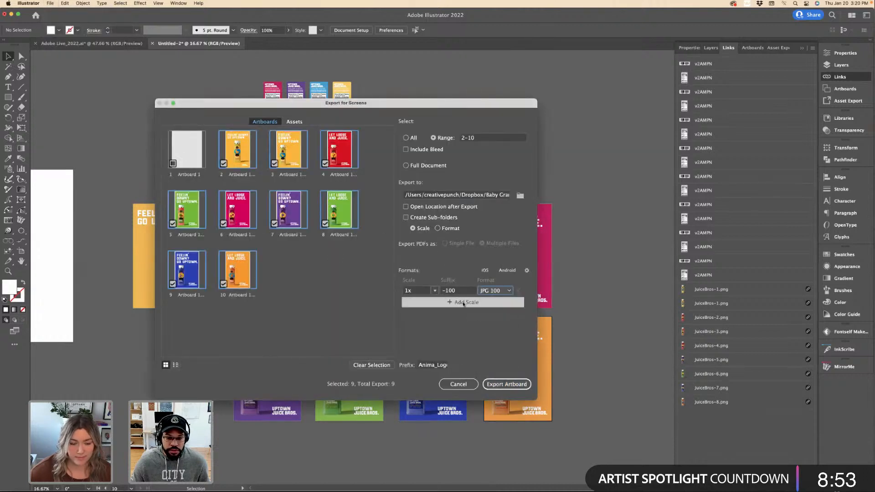
click(435, 290)
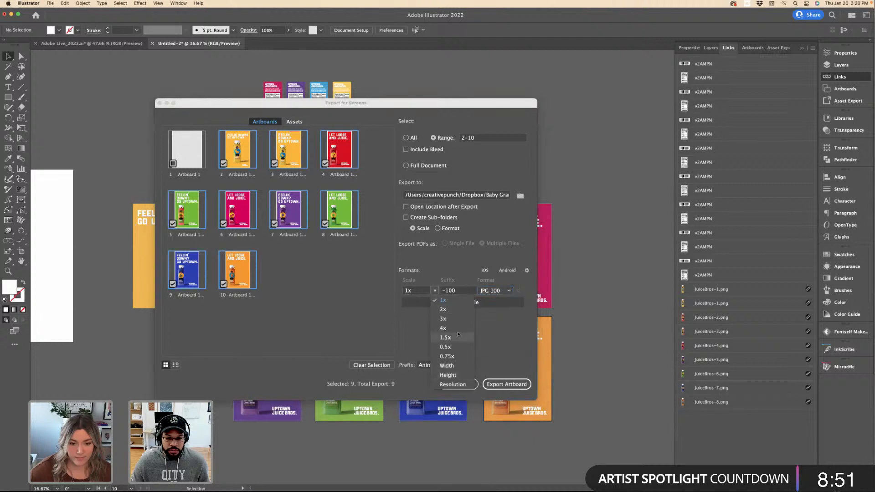
click(443, 319)
key(Tab)
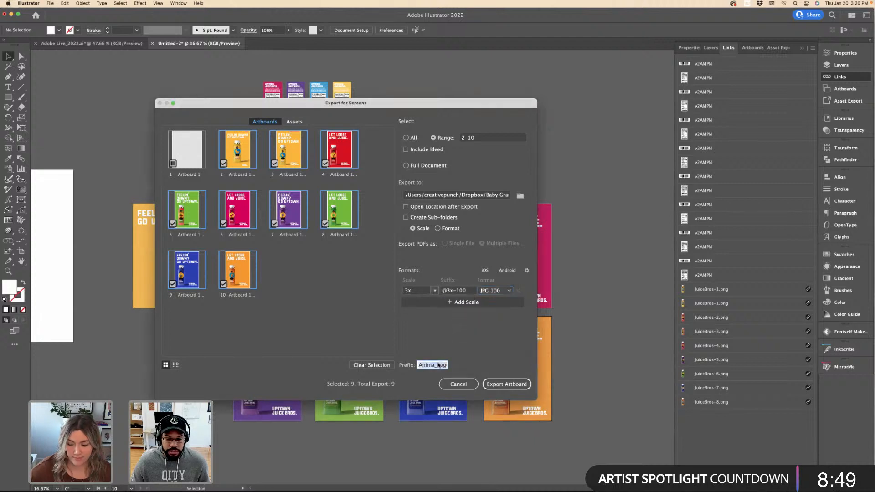
key(BackSpace)
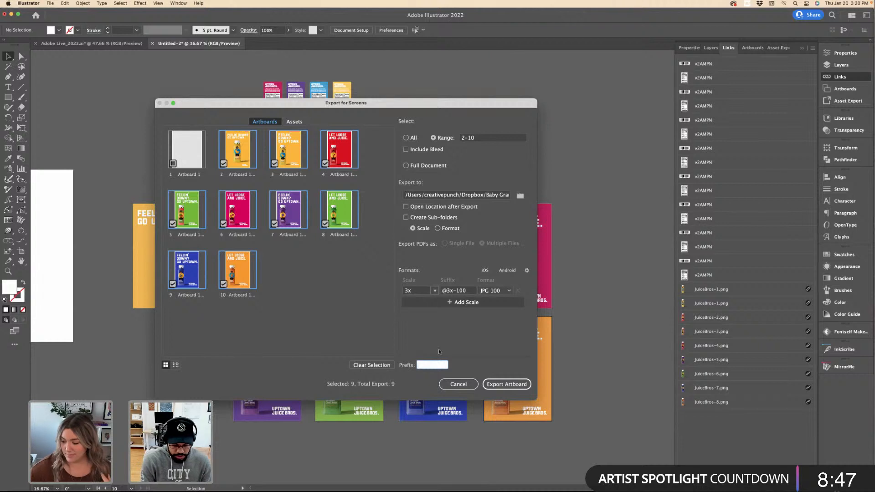
text(JUICE)
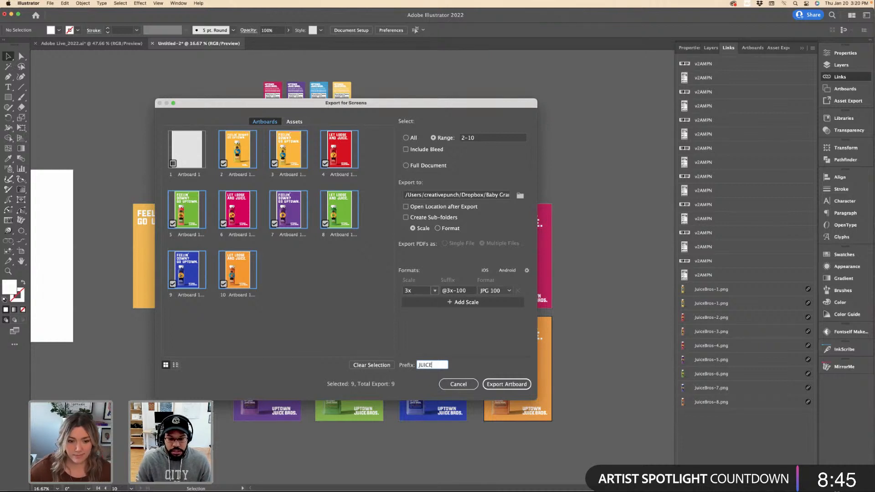
drag(442, 290, 466, 291)
key(BackSpace)
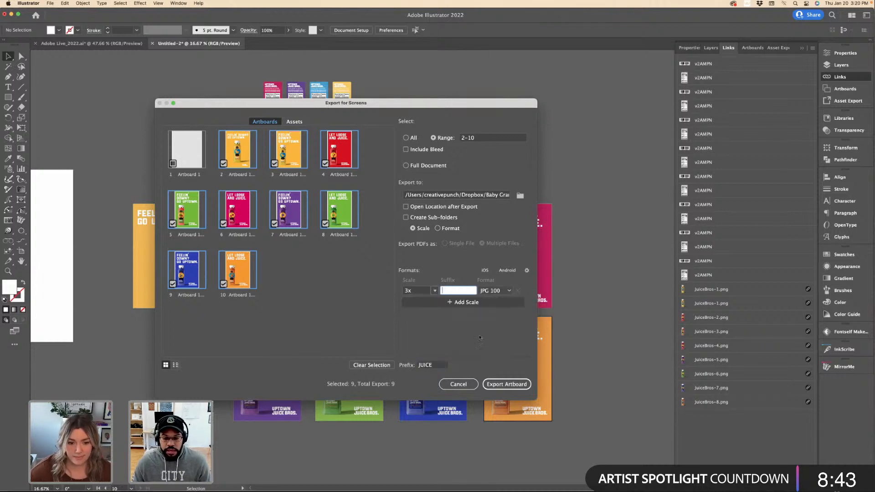
Browse Dropbox and iCloud Drive for an export destination, and cancel the artboard export.
click(521, 195)
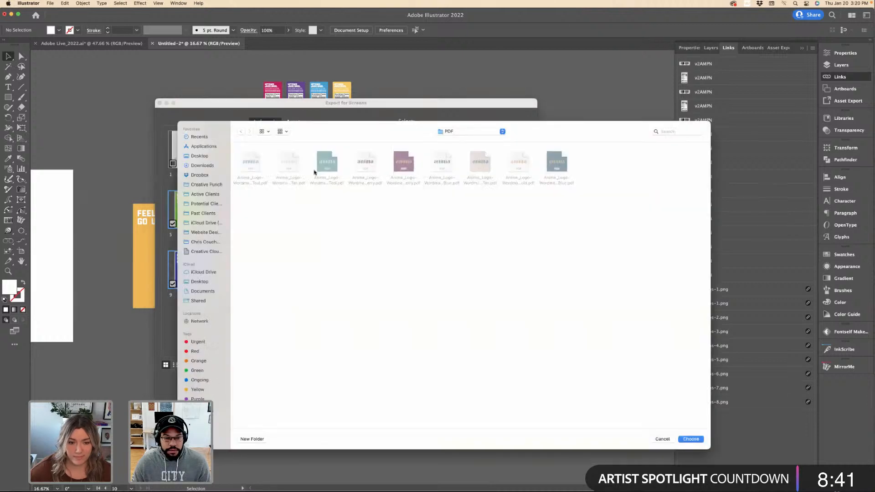
click(198, 175)
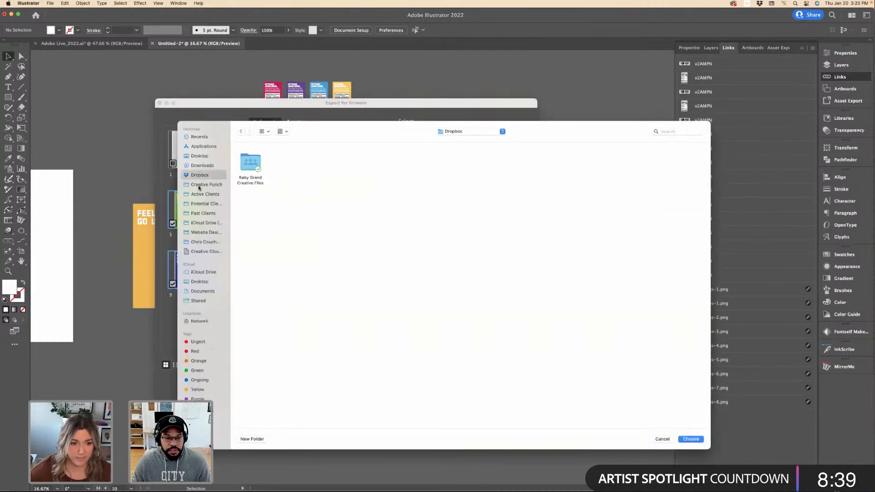
click(203, 272)
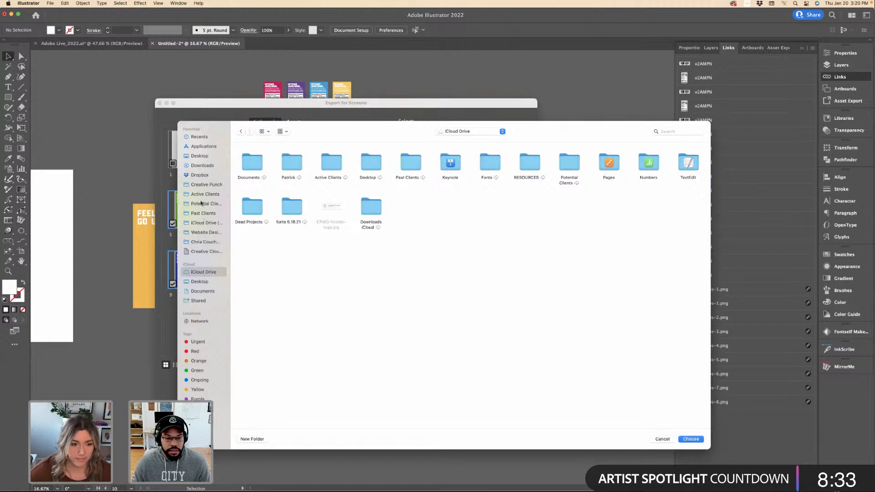
click(663, 439)
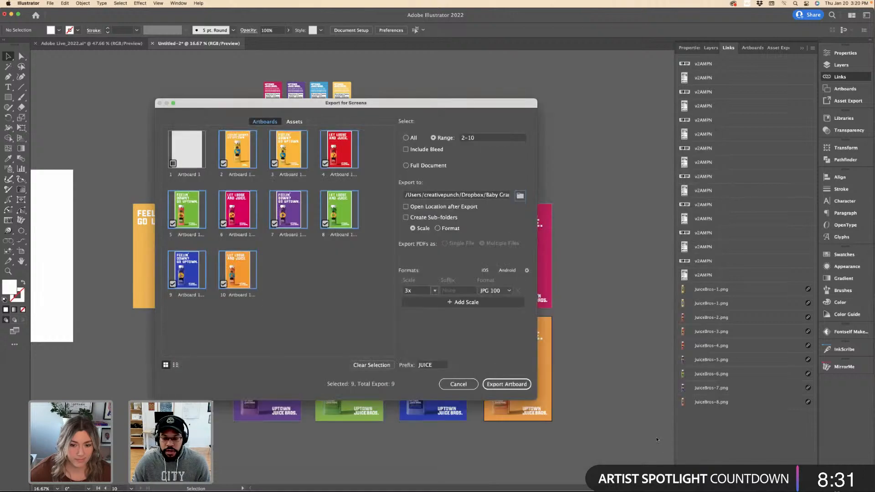
click(457, 437)
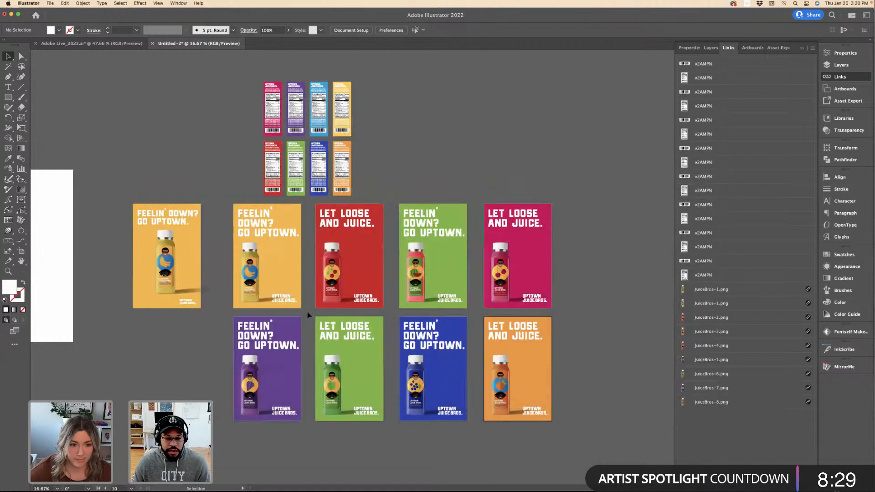
Create a group named Posters in the Adobe Live library and nest it inside the 2022 group.
drag(307, 312, 292, 228)
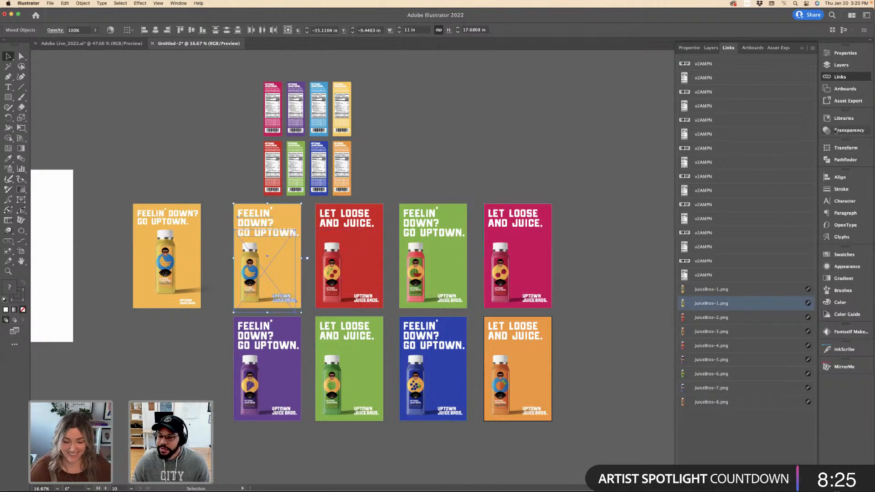
click(844, 118)
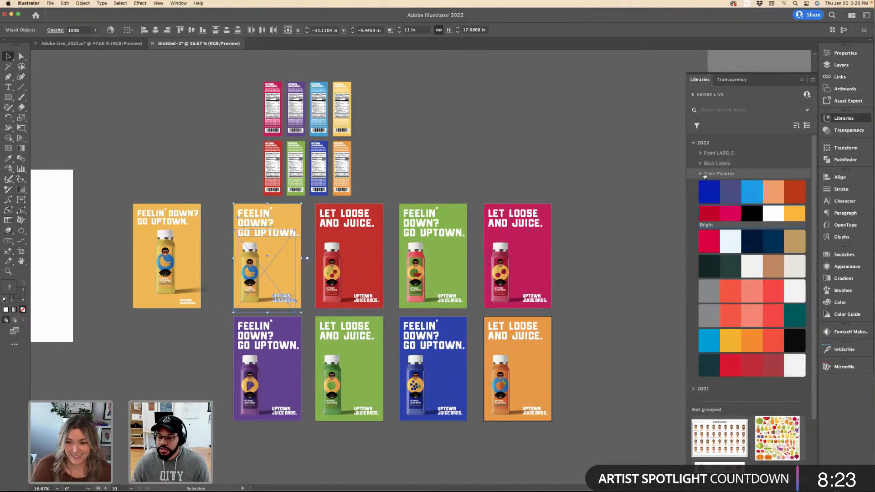
click(701, 174)
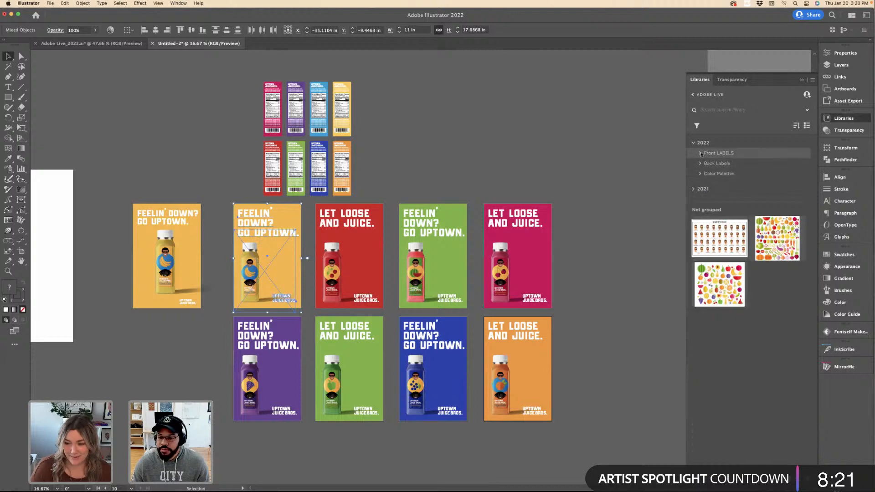
click(701, 154)
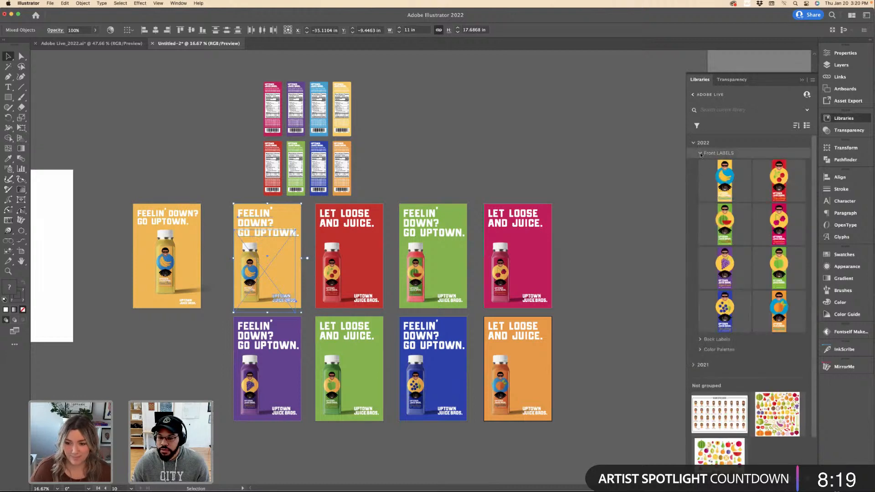
click(701, 153)
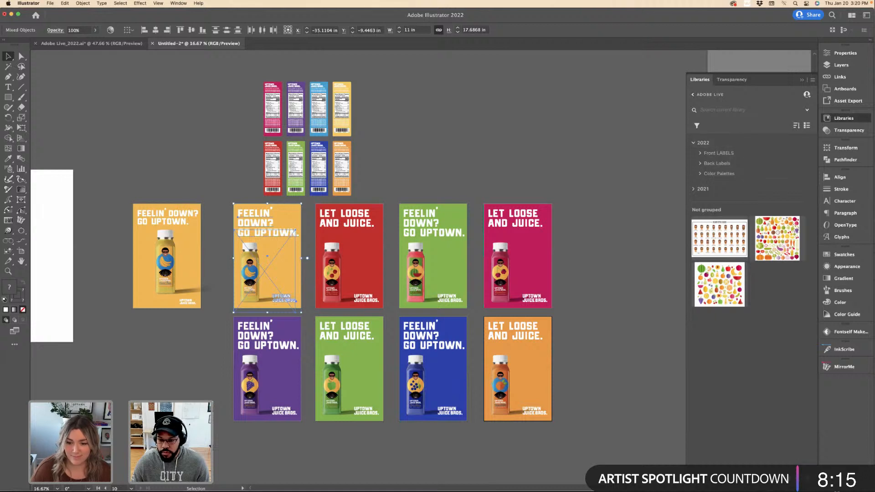
right_click(752, 355)
click(756, 361)
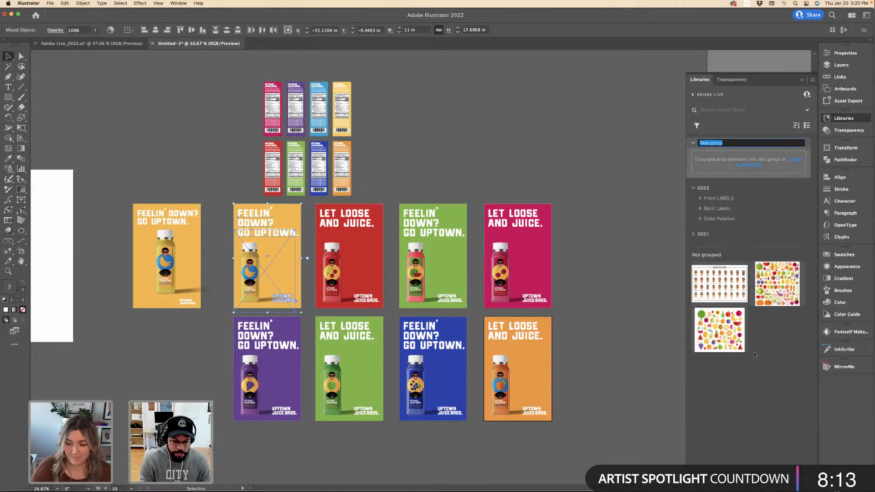
text(Poster)
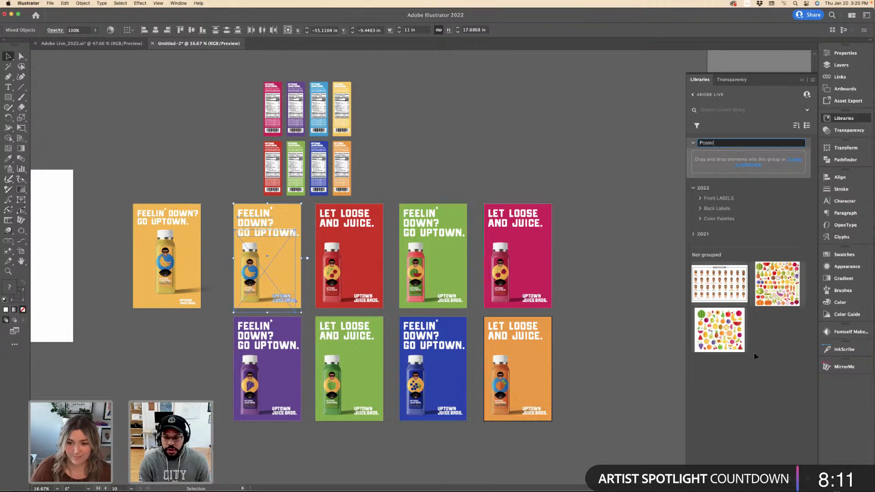
text(s)
key(Return)
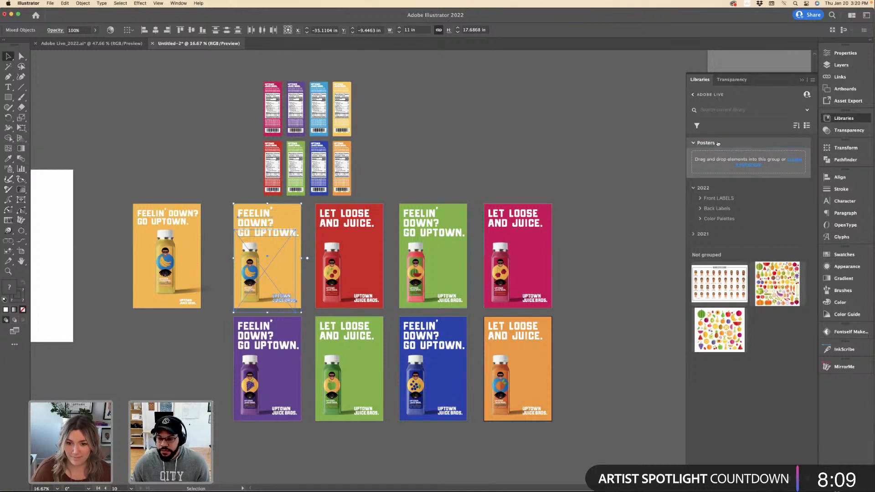
drag(718, 143, 704, 188)
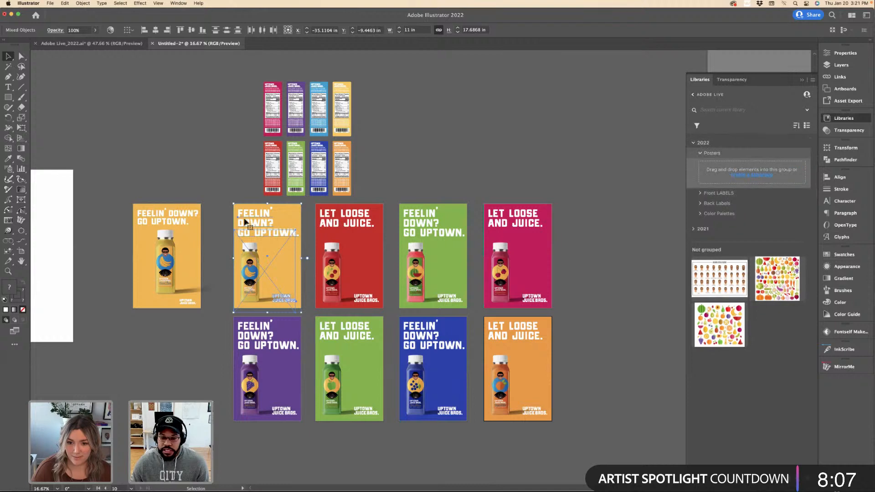
Add the four top-row posters in yellow, red, green and pink to the Posters group of the Adobe Live library.
drag(256, 228, 699, 174)
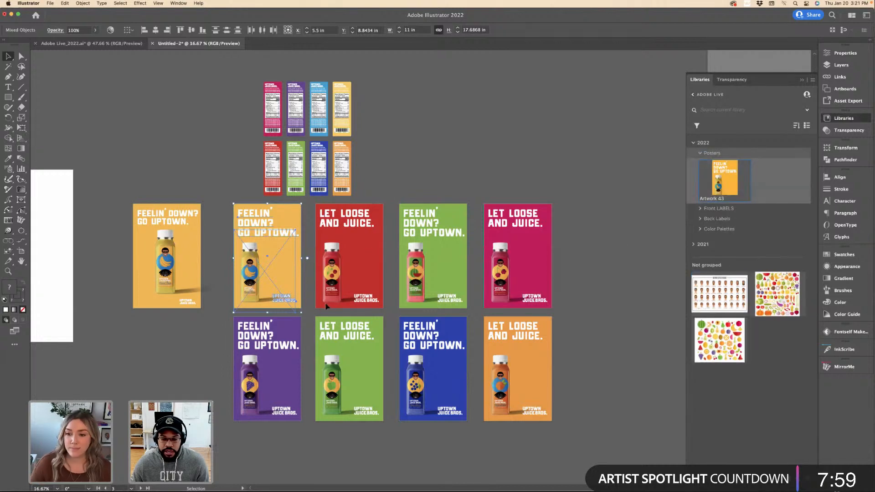
drag(343, 283, 739, 182)
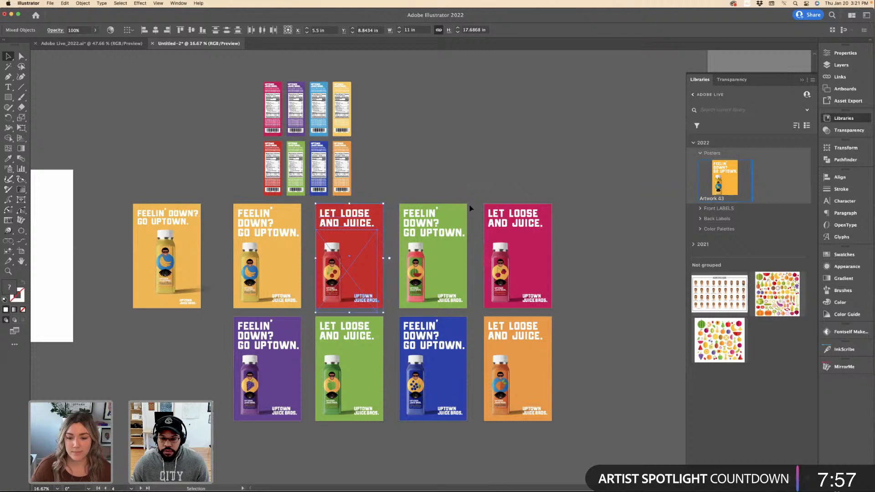
drag(410, 290, 782, 196)
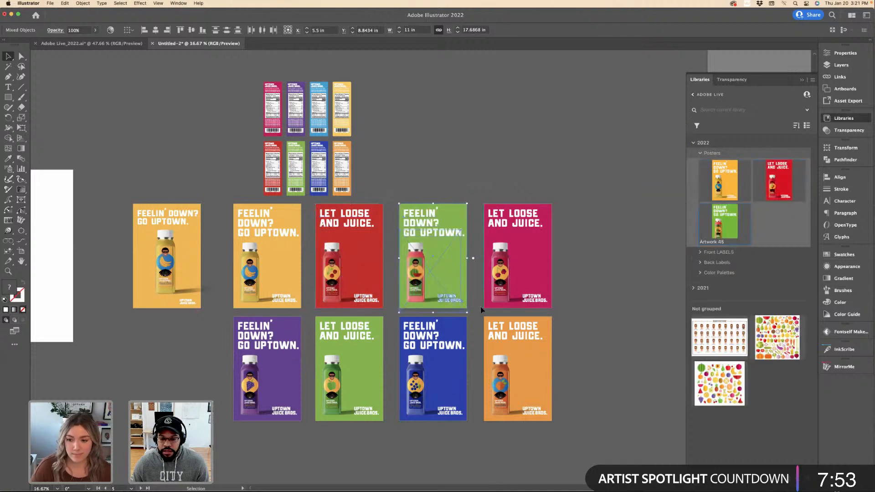
drag(511, 274, 753, 214)
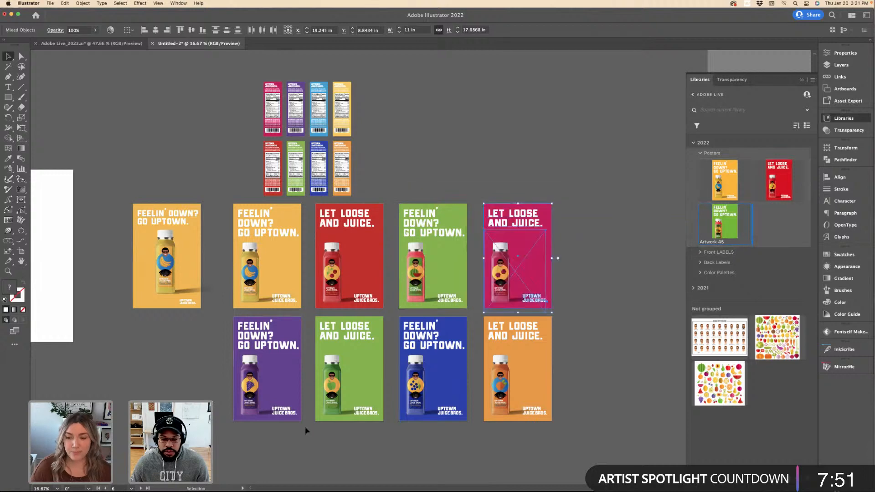
Add the purple, green, blue and orange posters of the second row to the Posters library group.
drag(234, 319, 729, 296)
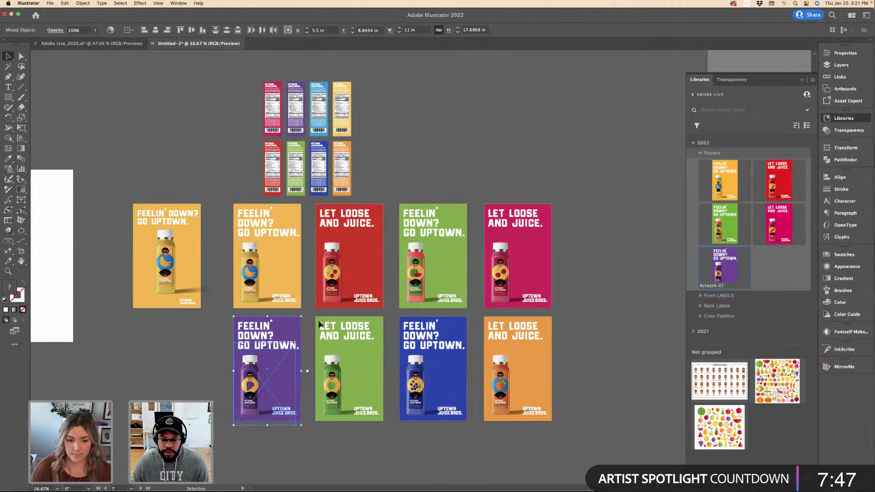
drag(323, 326, 726, 270)
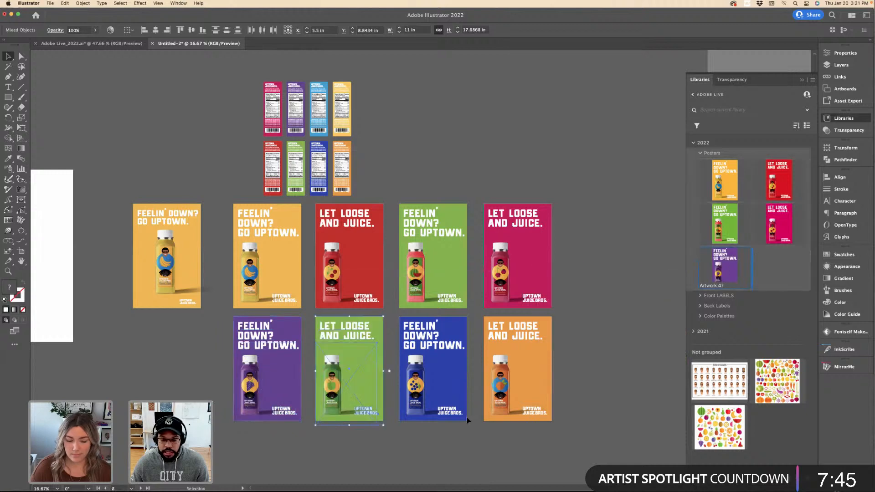
drag(405, 321, 732, 281)
drag(794, 269, 794, 269)
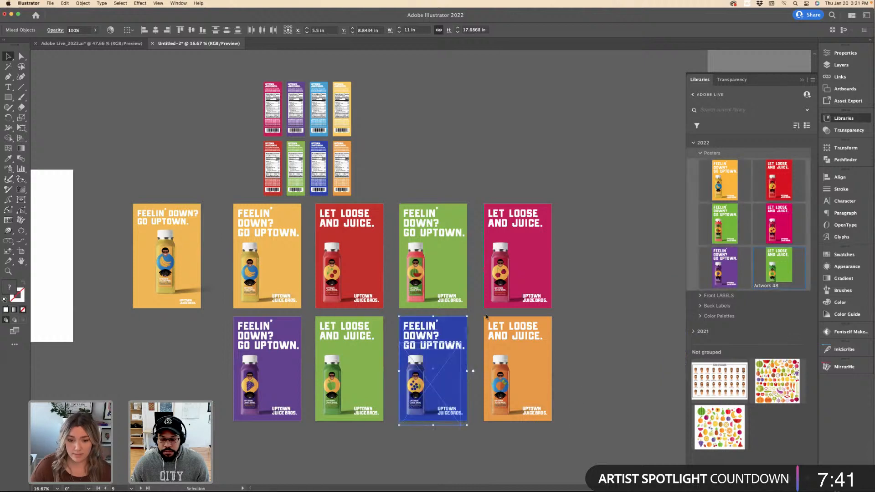
drag(486, 317, 730, 297)
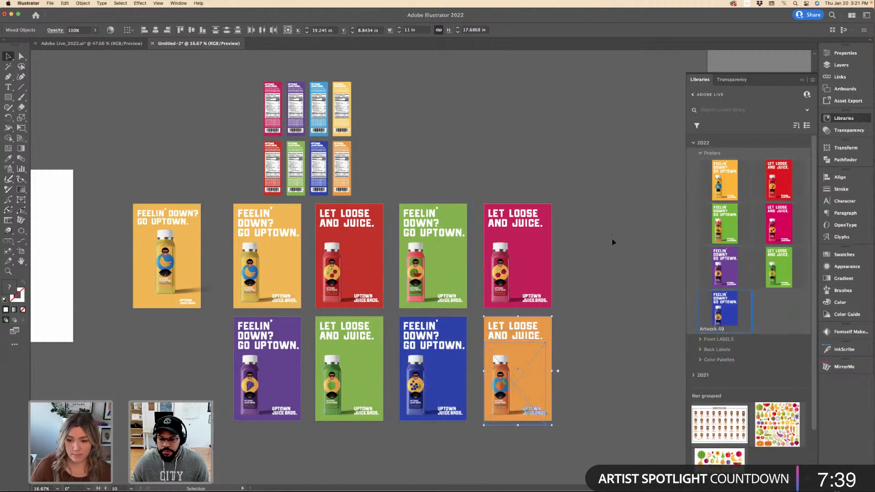
click(386, 185)
Save the poster document as Untitled-2.ai in iCloud Drive, using the Illustrator 2020 version with PDF compatibility.
scroll(434, 181, down, 1)
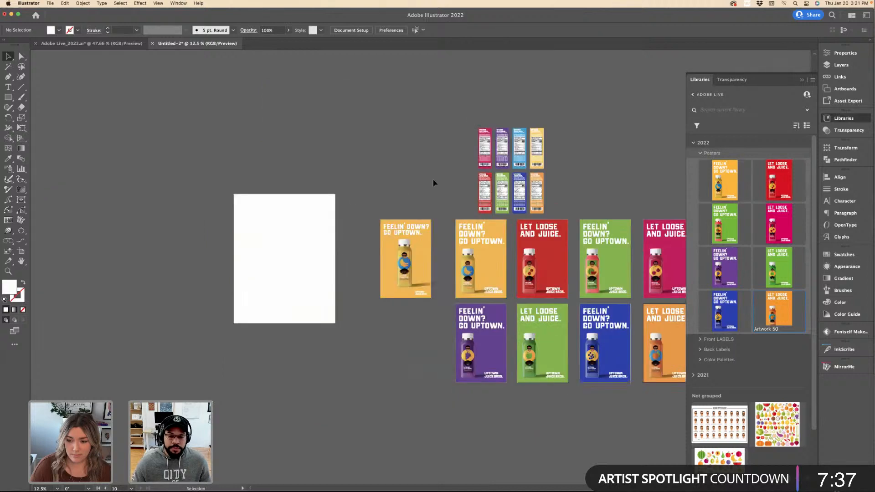
scroll(456, 173, right, 3)
scroll(484, 159, right, 2)
scroll(485, 158, up, 1)
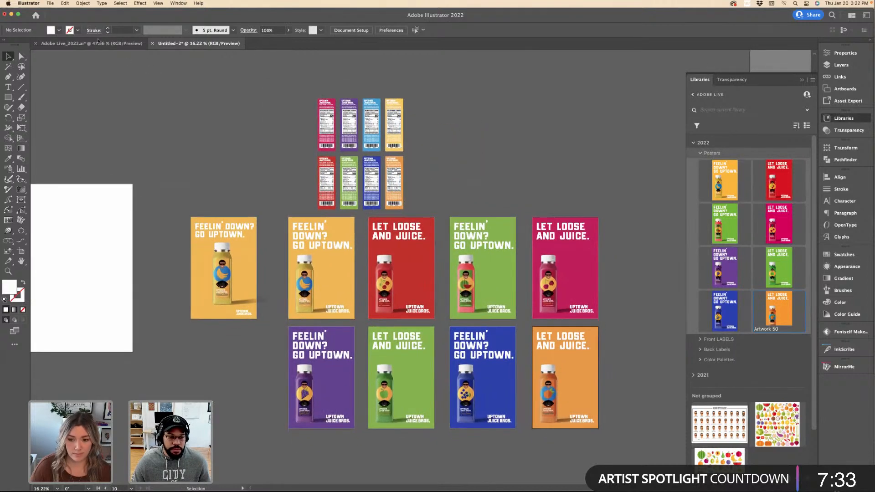
click(51, 3)
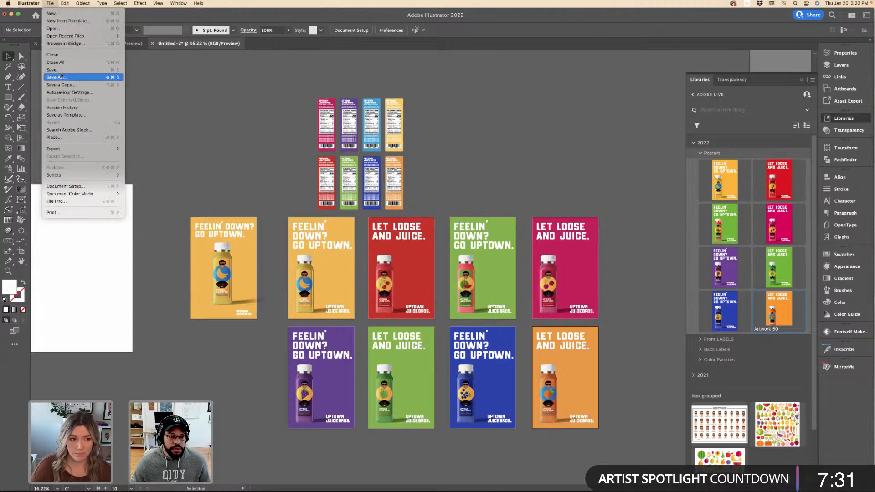
click(234, 92)
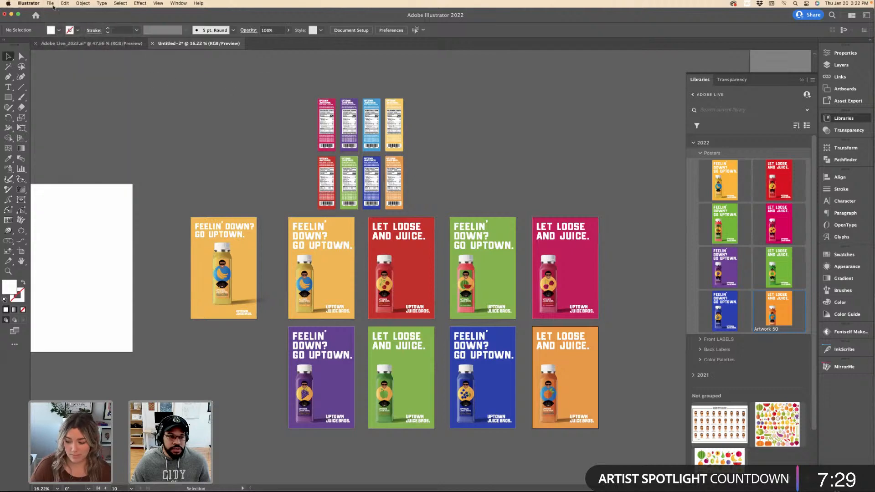
click(50, 3)
click(69, 72)
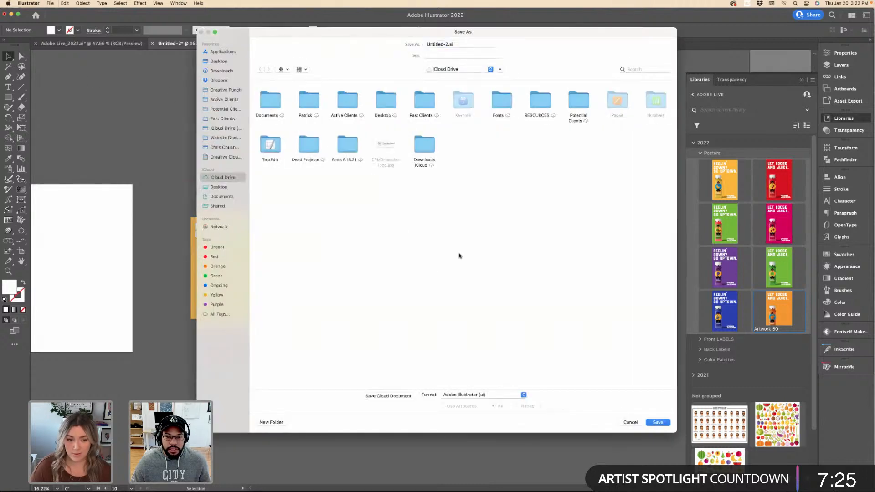
click(657, 423)
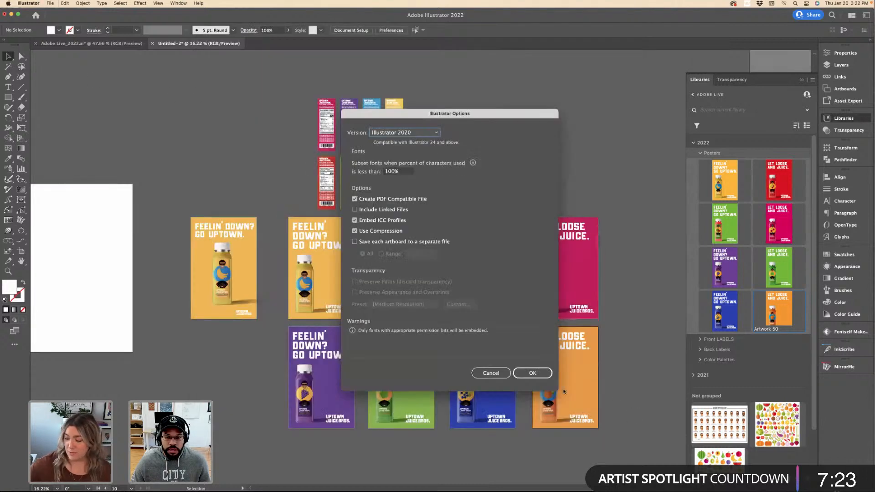
key(Return)
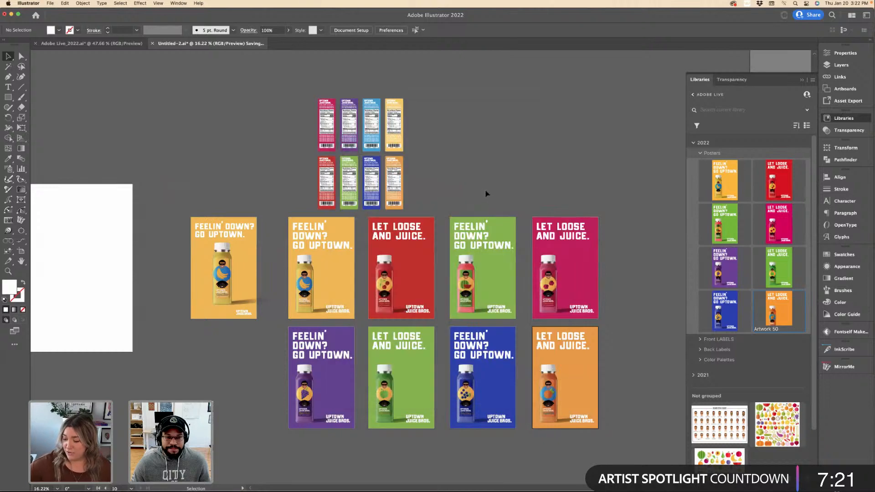
Switch to Photoshop and open the contents of smart object 1 in the row 1 group of Scene.psd.
key(super+Tab)
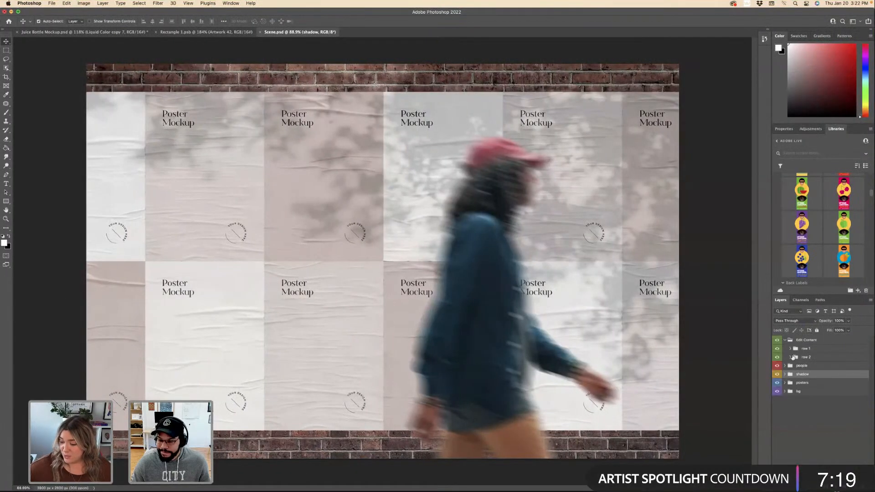
click(791, 349)
double_click(799, 358)
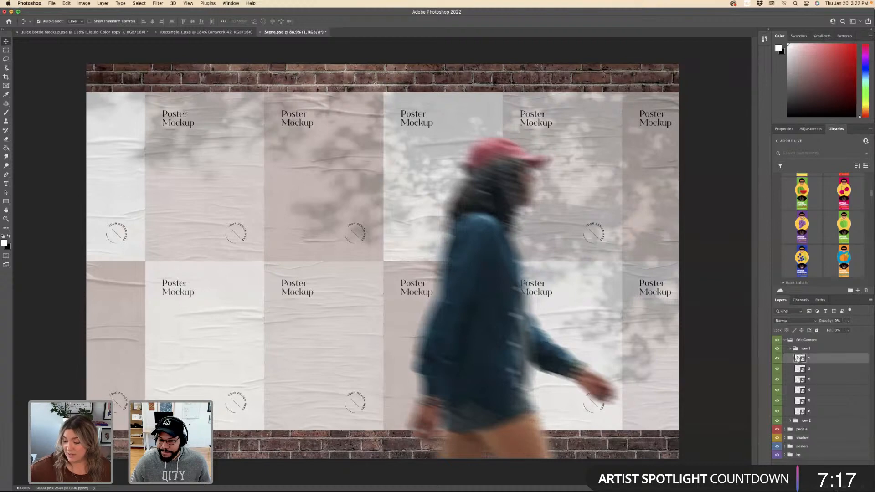
scroll(807, 201, up, 3)
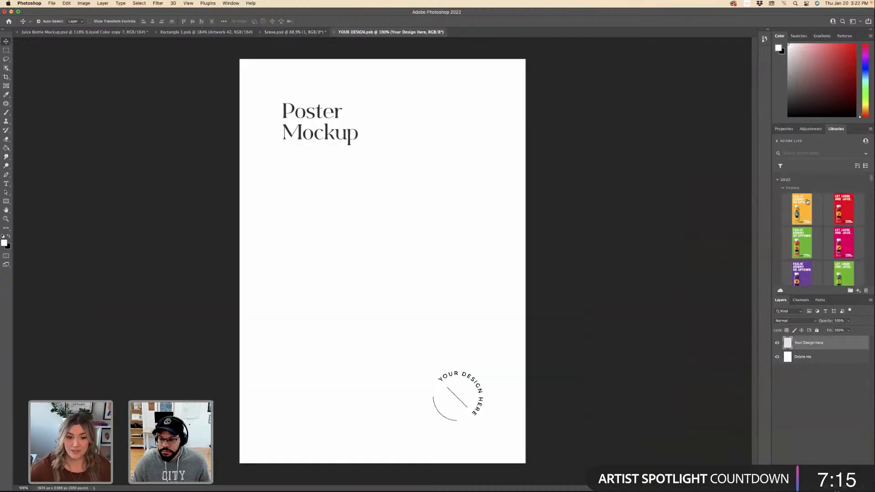
Place the yellow poster from the Posters library group into the smart object, stretch it to cover the canvas, and save.
drag(802, 207, 385, 133)
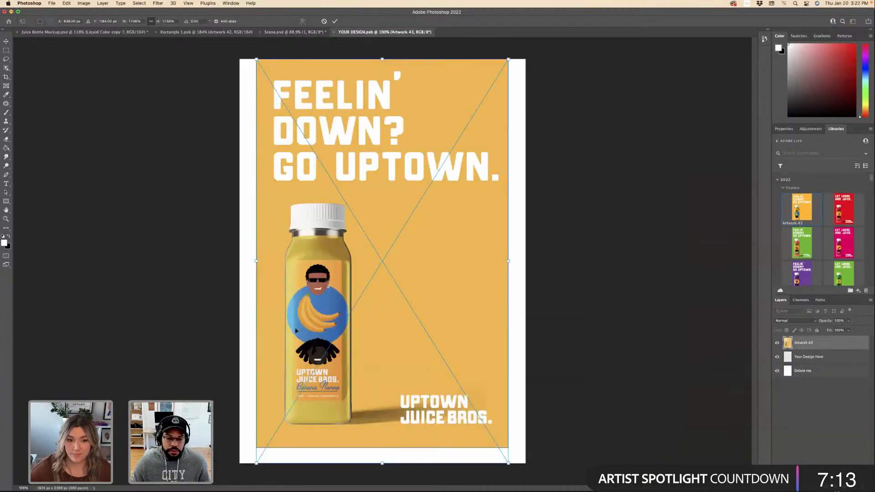
drag(251, 262, 241, 262)
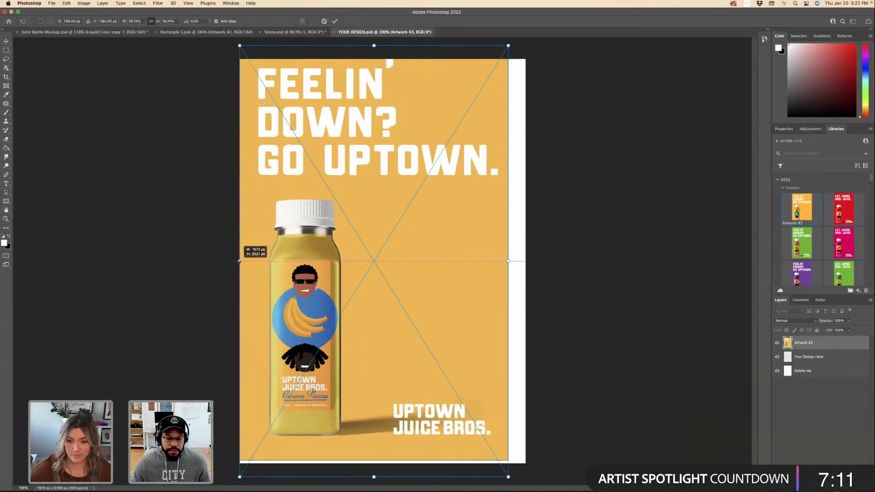
mouse_move(511, 260)
mouse_down()
mouse_move(543, 250)
mouse_move(505, 269)
mouse_up()
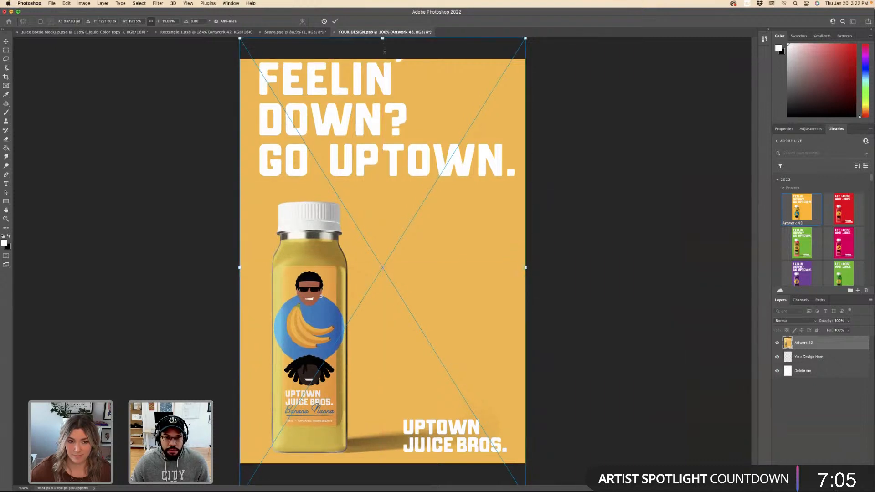
drag(384, 51, 408, 53)
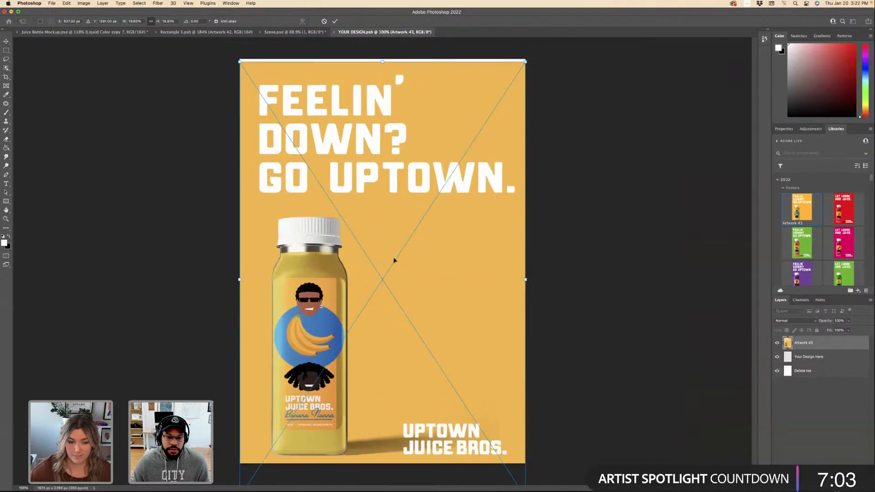
scroll(456, 287, down, 2)
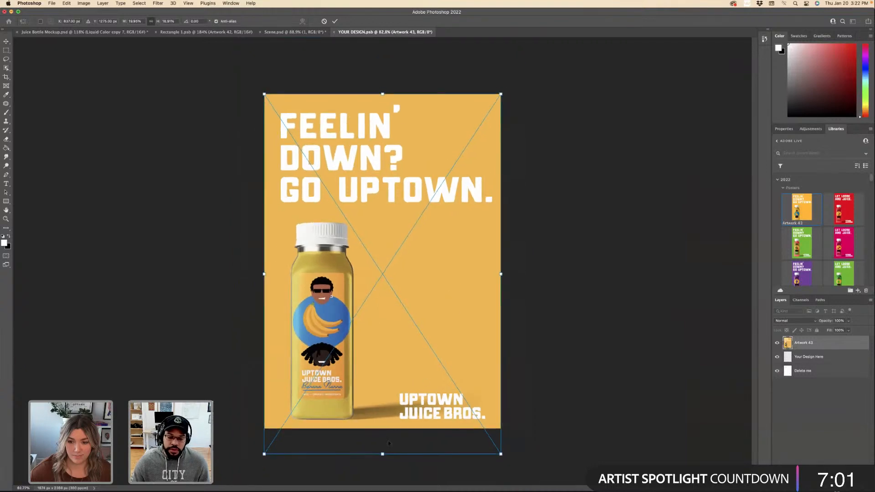
drag(383, 450, 383, 442)
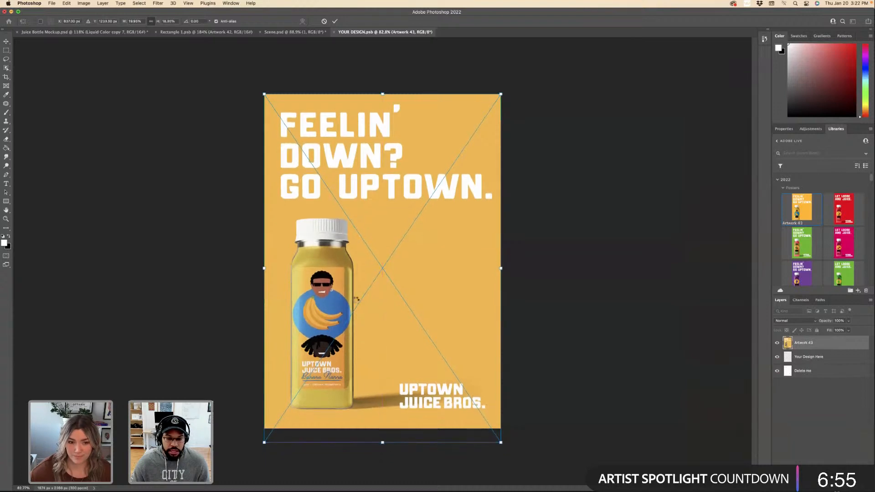
key(Return)
key(super+s)
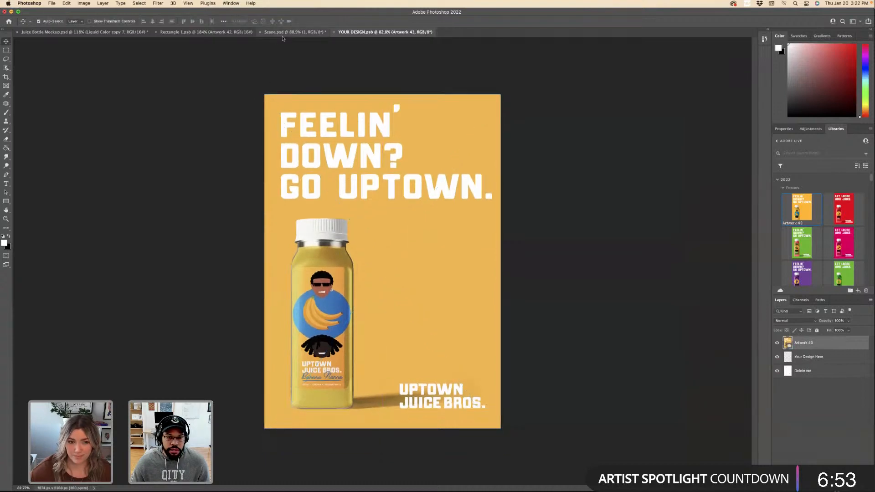
Check the poster in the Scene.psd mockup, and delete the placed yellow artwork from the smart object.
click(282, 38)
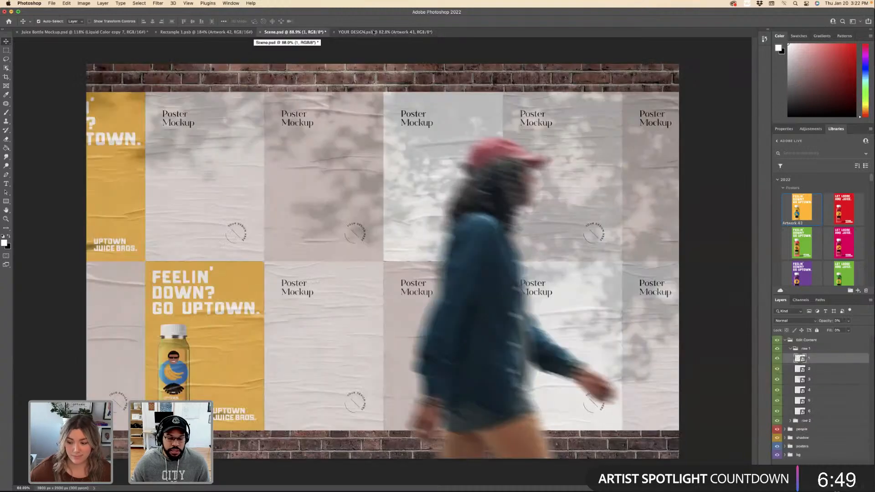
click(395, 33)
key(BackSpace)
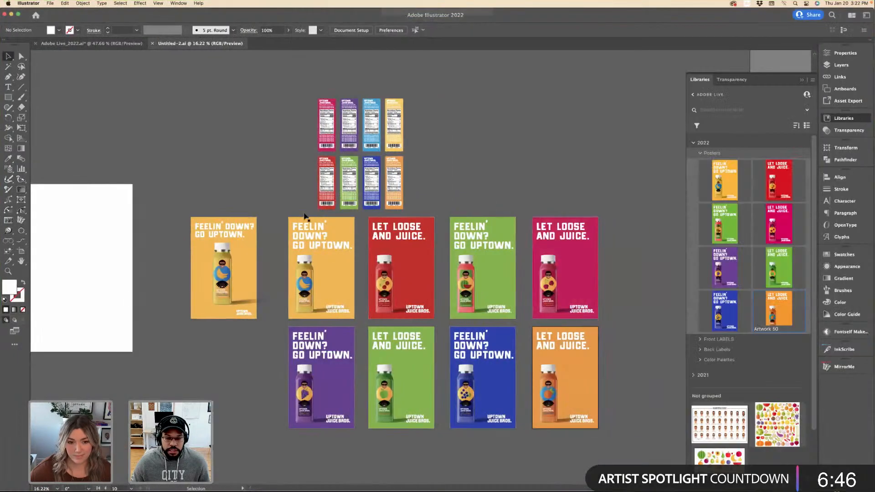
In Illustrator, move the first-row yellow poster artwork onto the large blank artboard and enlarge it to the artboard's height.
scroll(559, 218, left, 5)
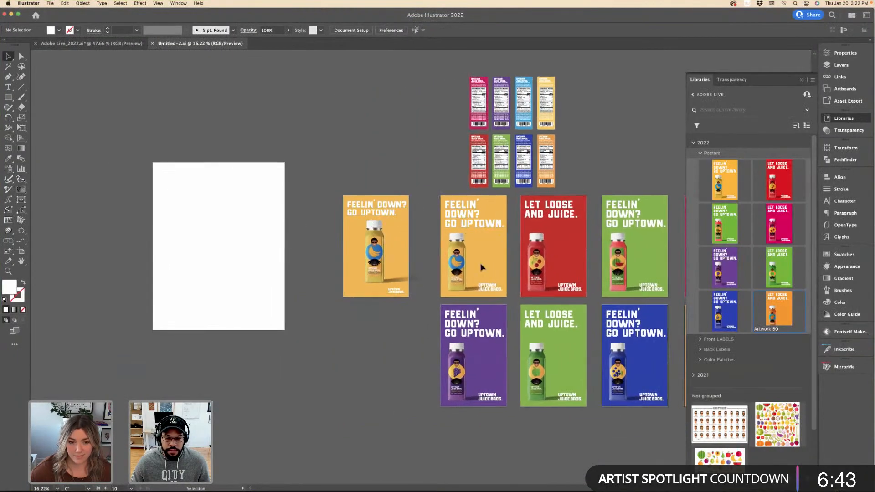
drag(481, 267, 283, 338)
click(260, 274)
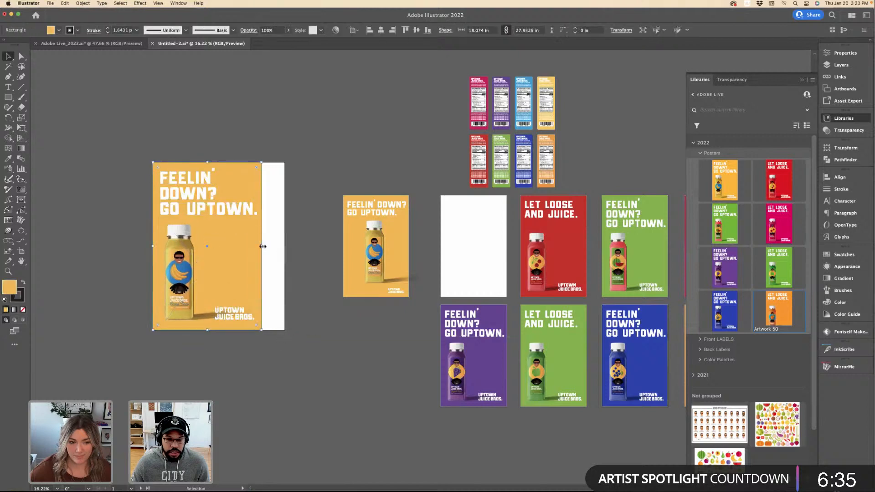
Widen the yellow background to fill the large artboard and shift the UPTOWN JUICE BROS. logo toward its lower-right corner.
drag(263, 246, 285, 252)
click(235, 314)
mouse_move(256, 304)
mouse_down()
mouse_move(292, 319)
mouse_move(273, 301)
mouse_move(262, 310)
mouse_up()
click(307, 272)
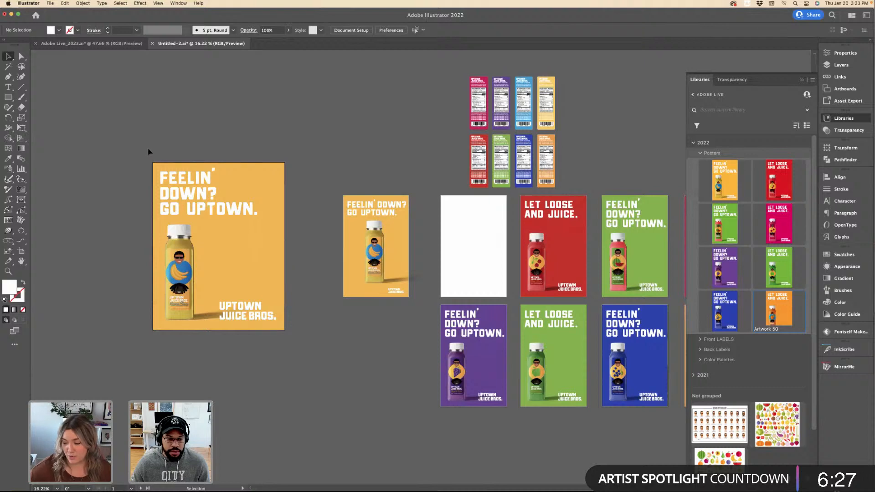
Try to fill the Photoshop smart object with the large yellow poster pasted as pixels, and delete the pasted layer.
drag(148, 152, 196, 173)
key(super+c)
key(ctrl+Right)
key(super+v)
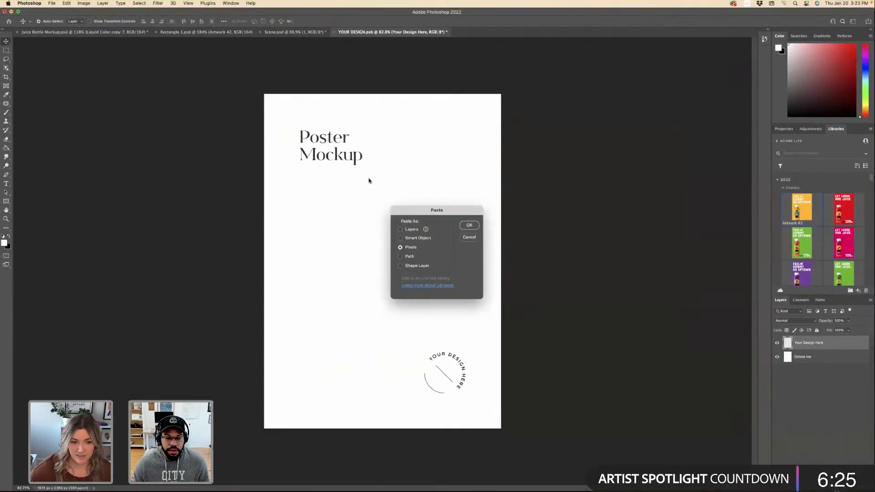
key(Return)
drag(381, 99, 382, 89)
drag(383, 429, 382, 454)
key(Return)
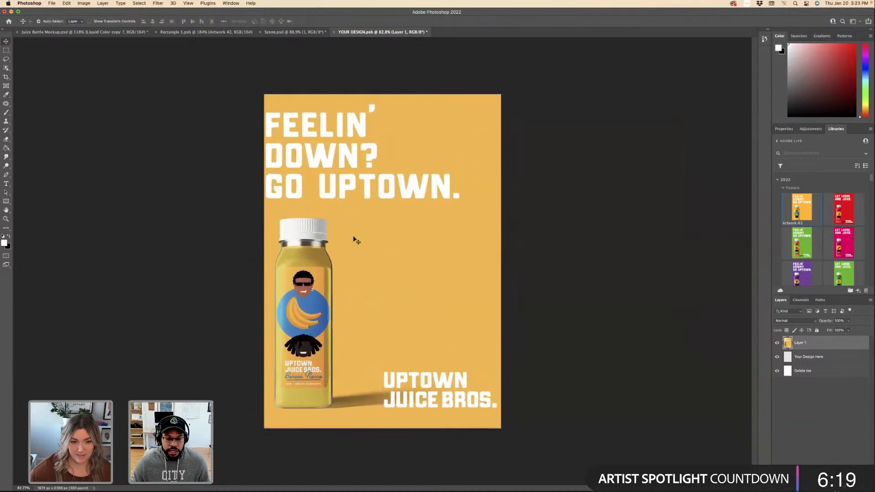
key(BackSpace)
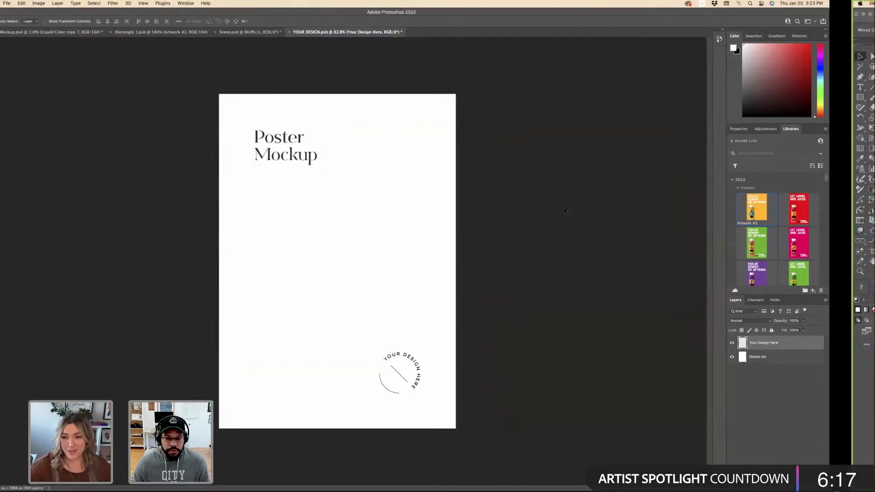
In Illustrator, add the yellow, red and watermelon bottle images from the first-row posters and the large poster to the library's Posters group.
key(super+Tab)
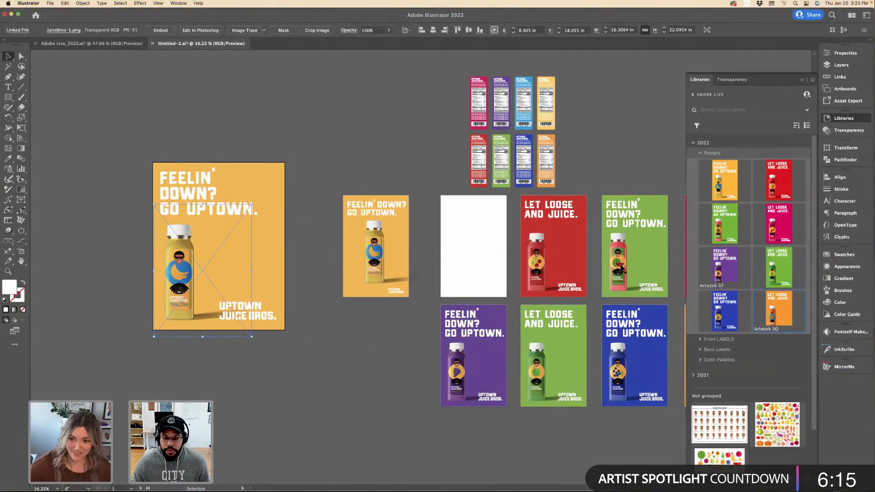
drag(219, 278, 724, 352)
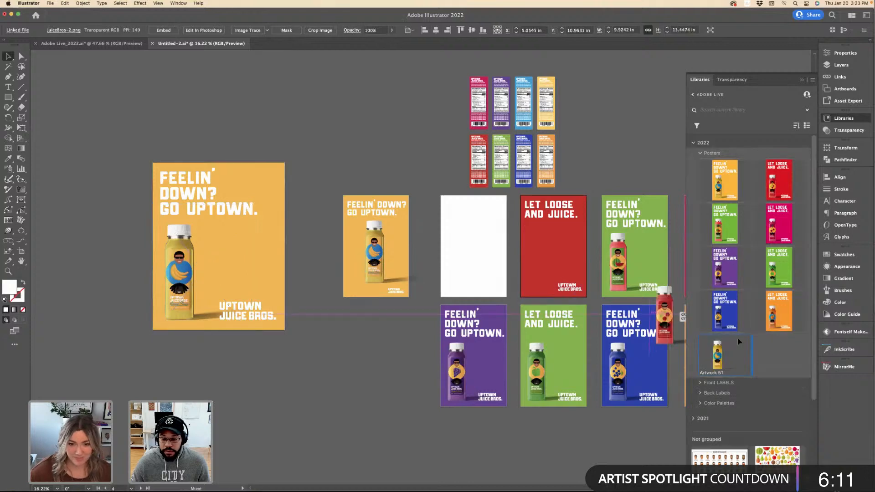
scroll(636, 267, right, 3)
drag(554, 255, 785, 331)
drag(640, 247, 725, 380)
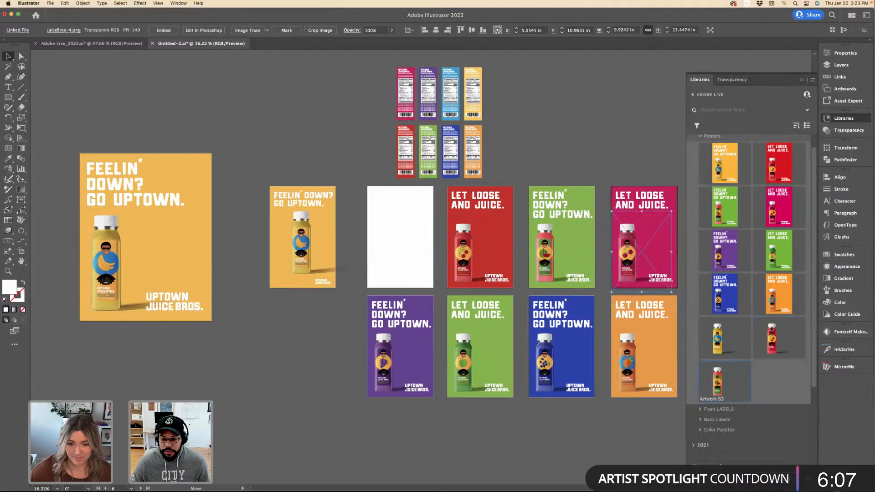
Add the purple, green, blue and orange bottle images from the second-row posters to the Posters group and clear the selection.
drag(420, 351, 775, 340)
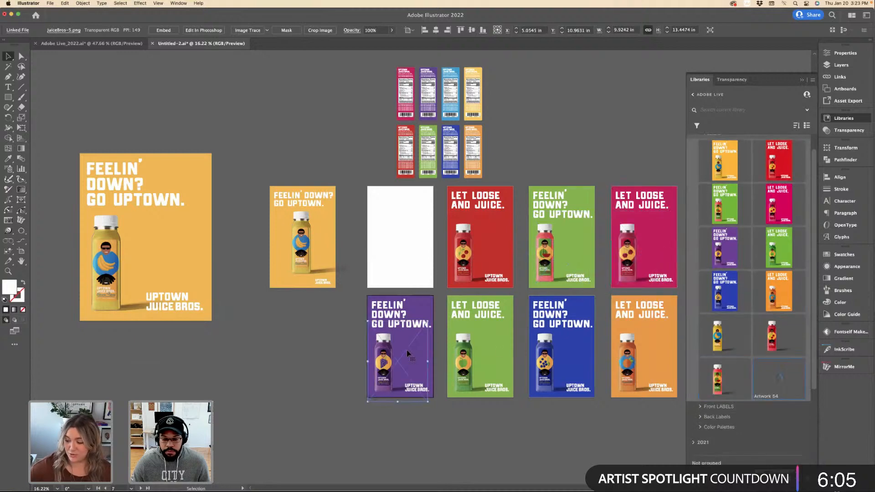
click(490, 353)
drag(576, 344, 680, 352)
drag(790, 353, 766, 375)
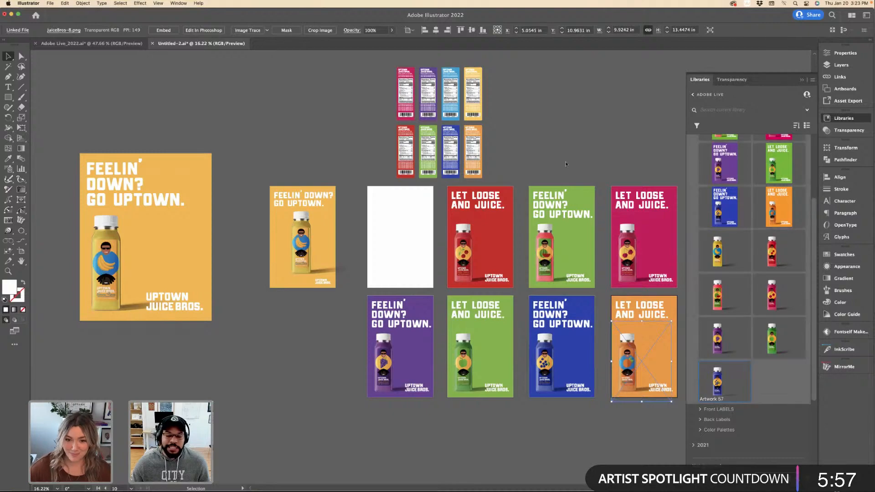
click(566, 164)
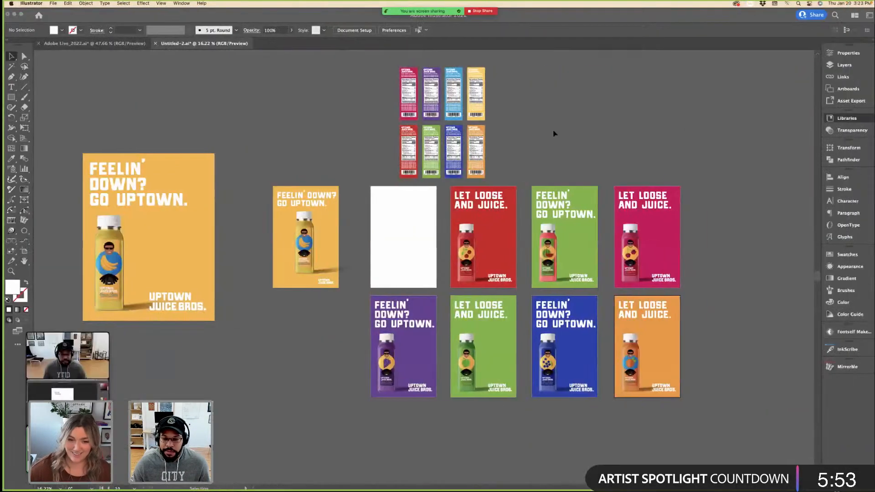
Save the fill colors of the large yellow poster background and the red poster background to the library.
scroll(720, 353, down, 3)
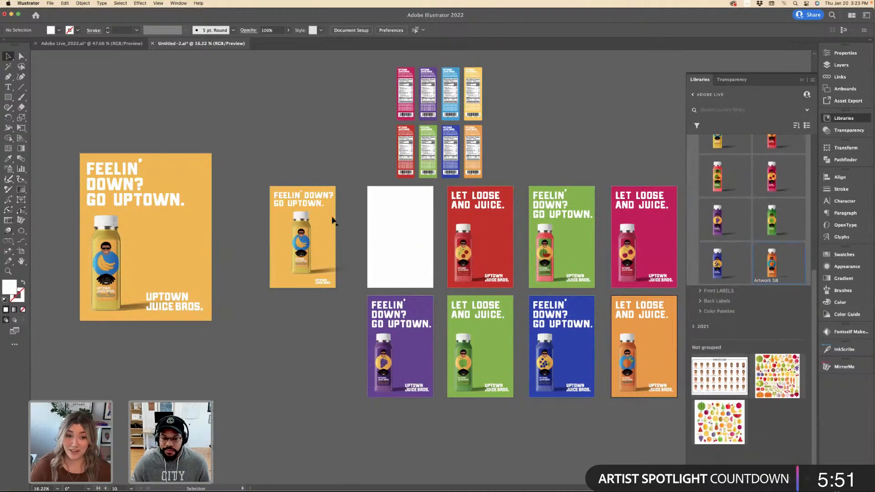
click(209, 211)
click(778, 455)
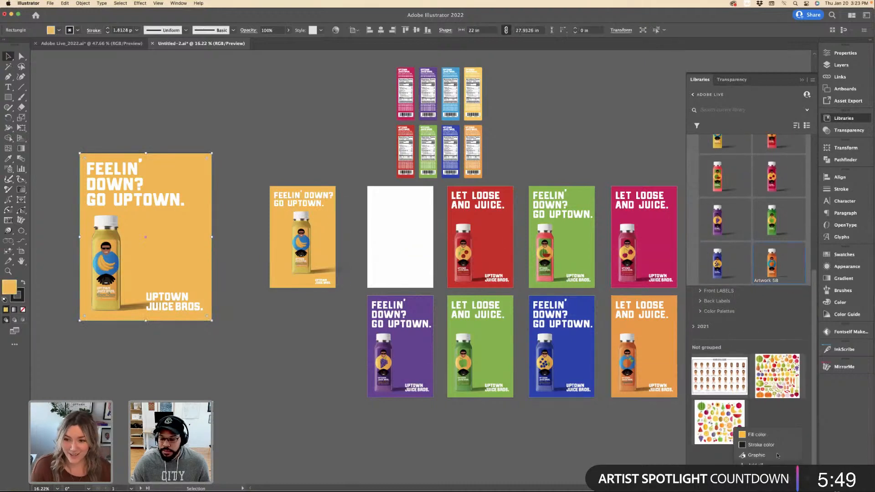
click(756, 434)
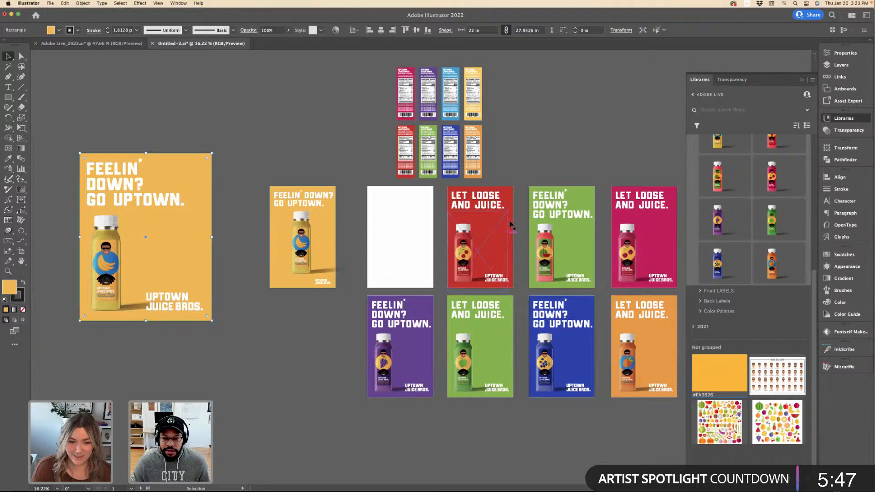
click(512, 224)
click(778, 456)
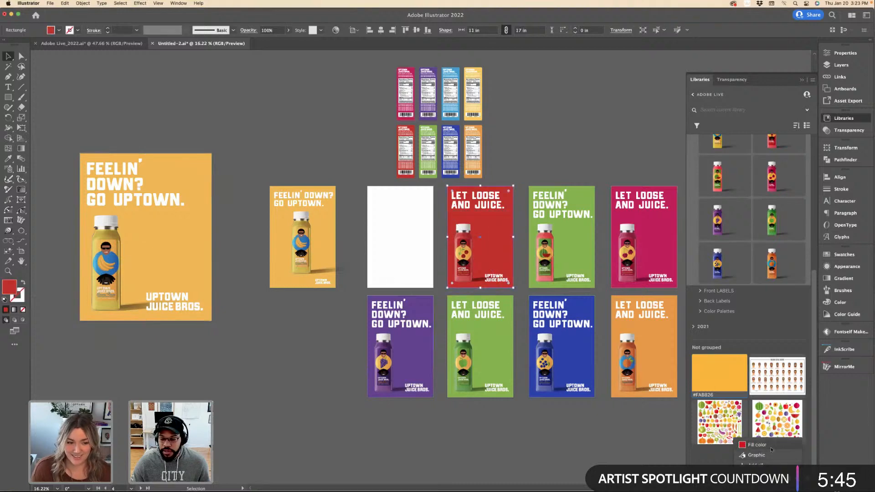
click(756, 435)
Save the background fill colors of the green, magenta, purple, blue and orange posters to the library.
click(591, 257)
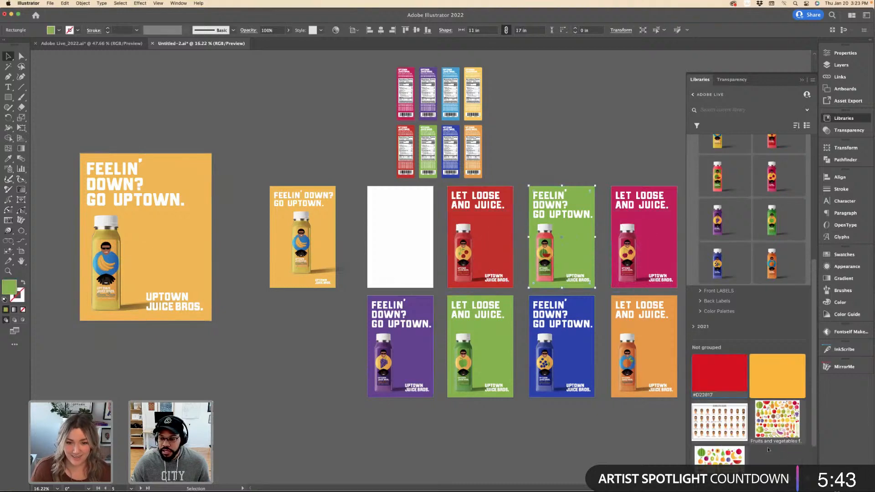
click(675, 264)
click(677, 266)
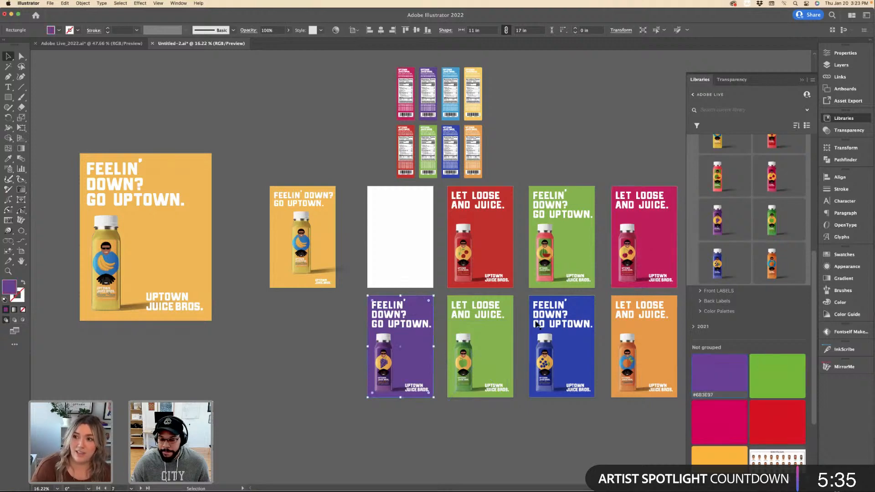
click(585, 300)
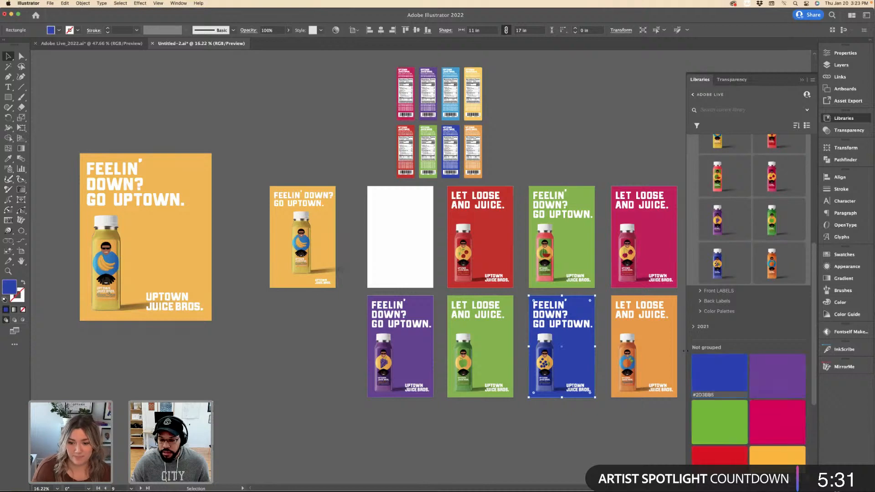
click(676, 319)
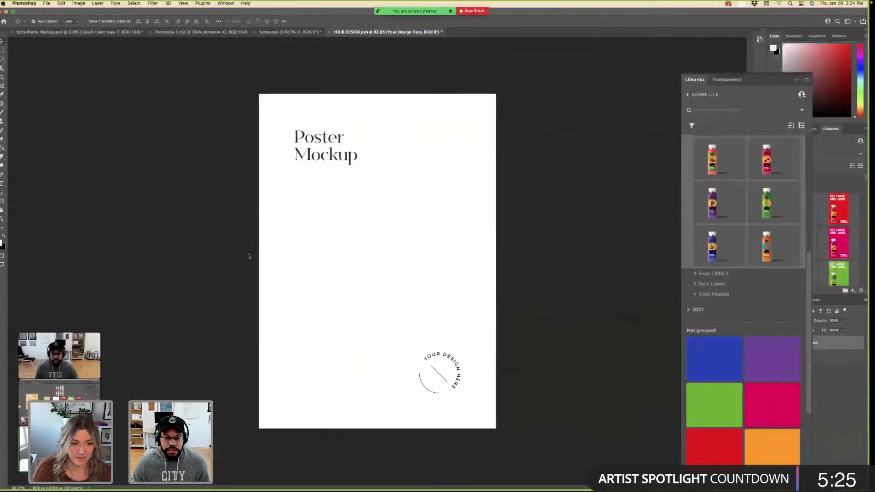
In Photoshop, paste the FEELIN' DOWN? GO UPTOWN. headline as pixels, scaled to about 12% and placed near the poster's upper edge.
key(ctrl+v)
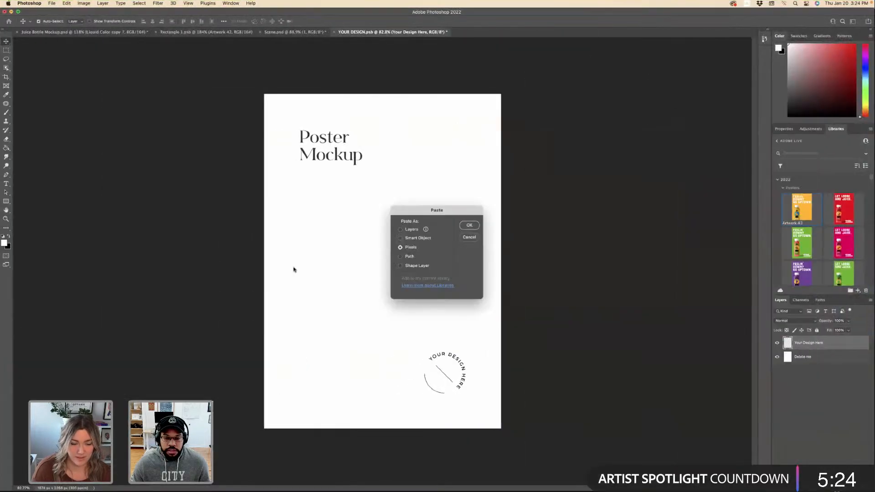
key(Return)
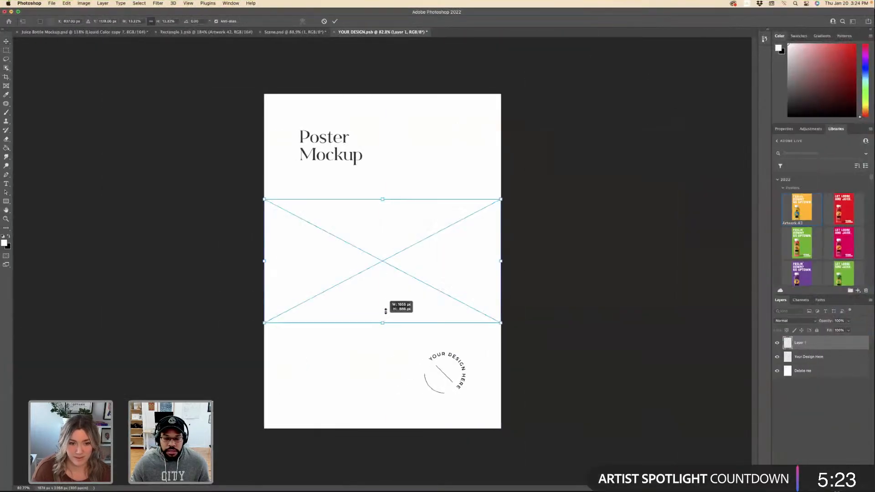
drag(385, 312, 386, 203)
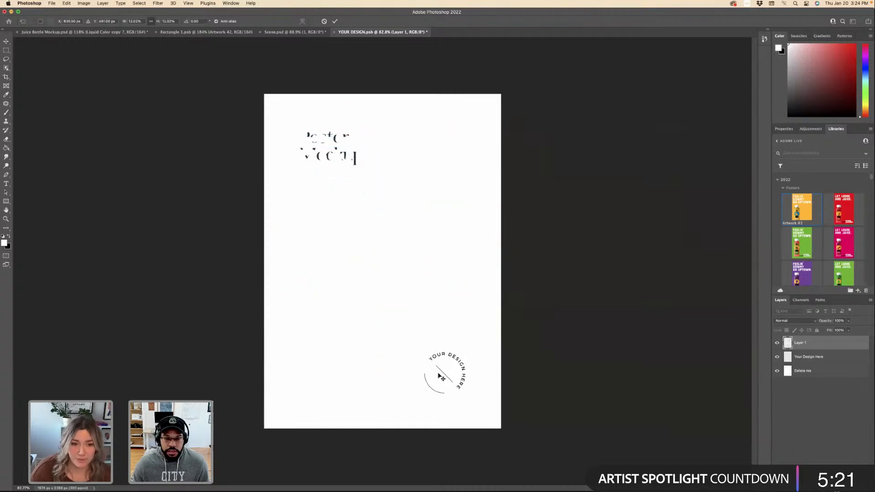
key(Return)
Delete the Your Design Here and Delete me placeholder layers beneath the headline.
click(791, 357)
shift+click(803, 371)
key(Delete)
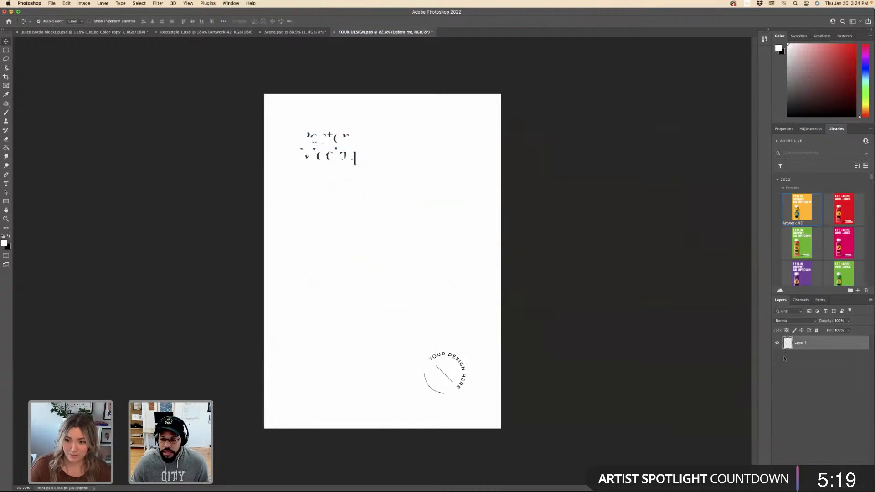
Find the saved poster colors in the library and set the foreground color to the yellow #FAB826, with the Rectangle tool active.
scroll(808, 241, down, 10)
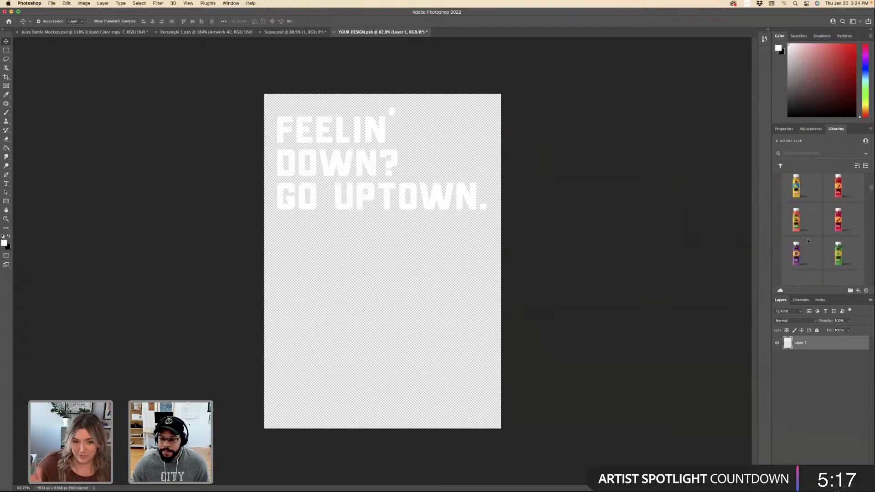
scroll(808, 241, down, 10)
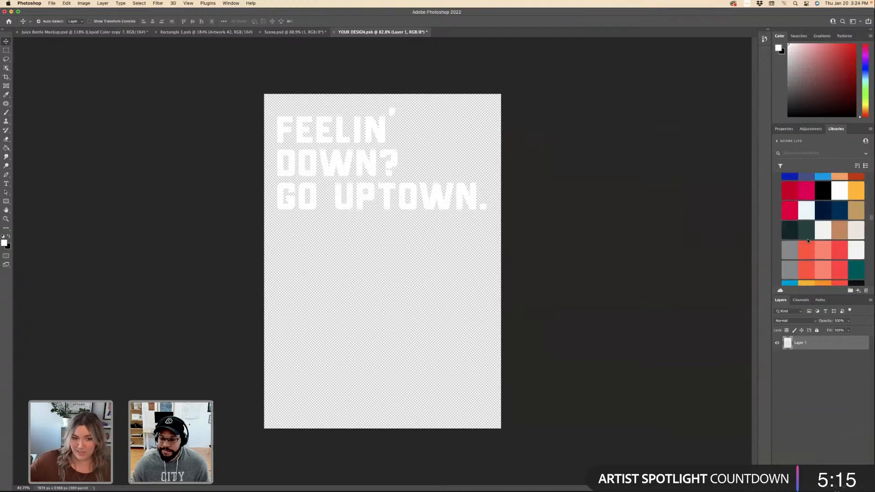
scroll(809, 244, up, 3)
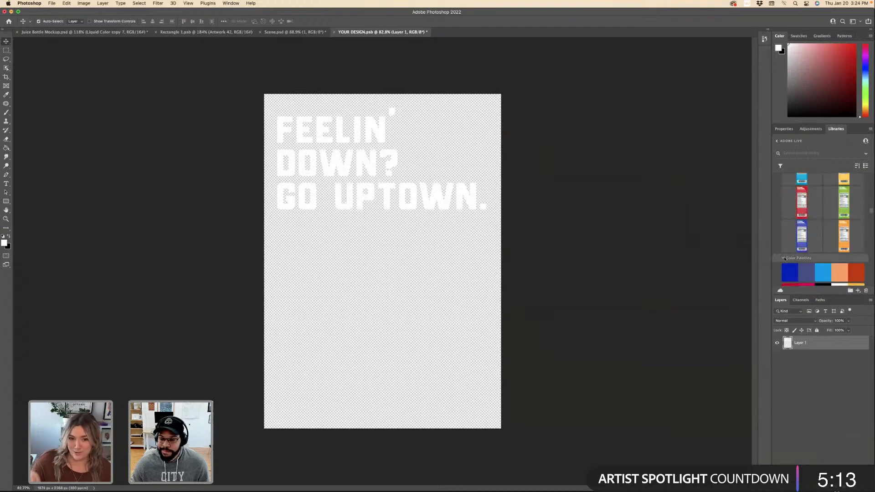
click(783, 258)
click(787, 266)
scroll(787, 266, down, 5)
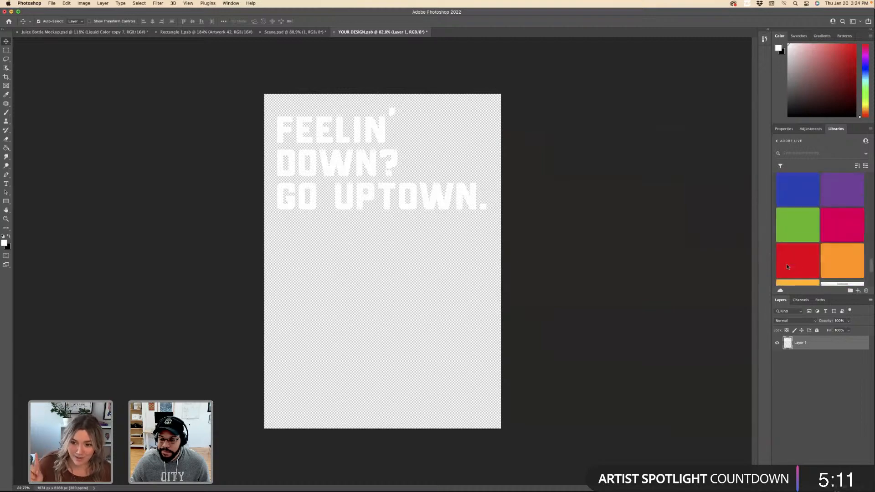
click(7, 202)
click(75, 21)
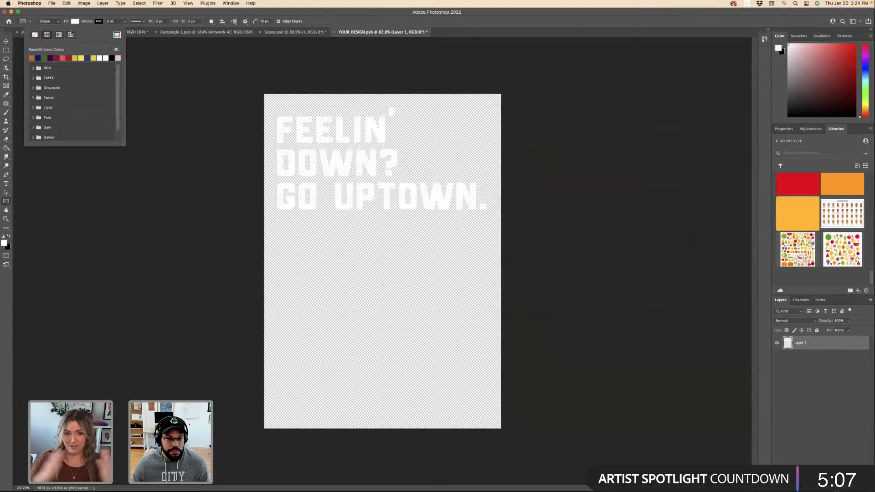
click(790, 216)
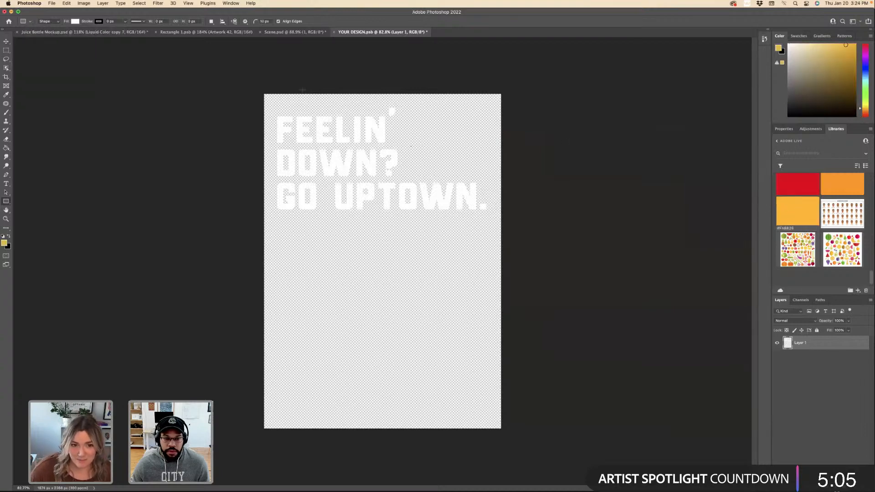
Draw a rectangle extending past all edges of the canvas and fill it with the library's yellow #FAB826.
drag(240, 79, 535, 452)
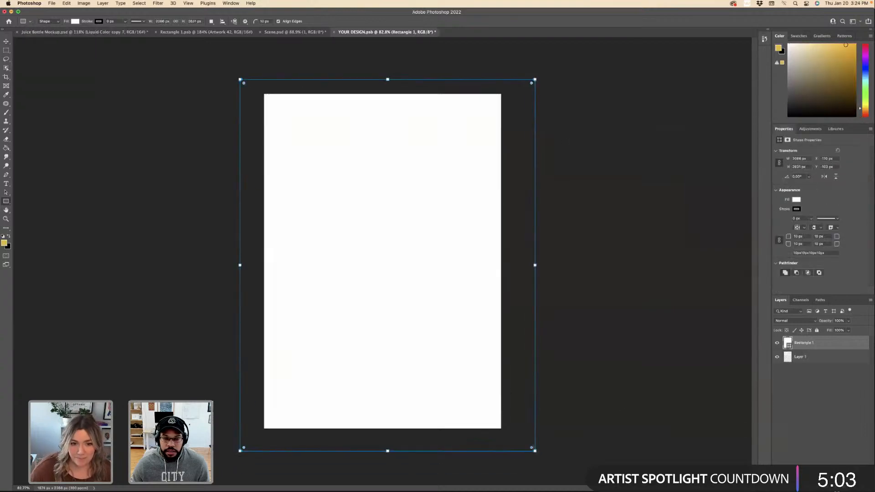
click(834, 130)
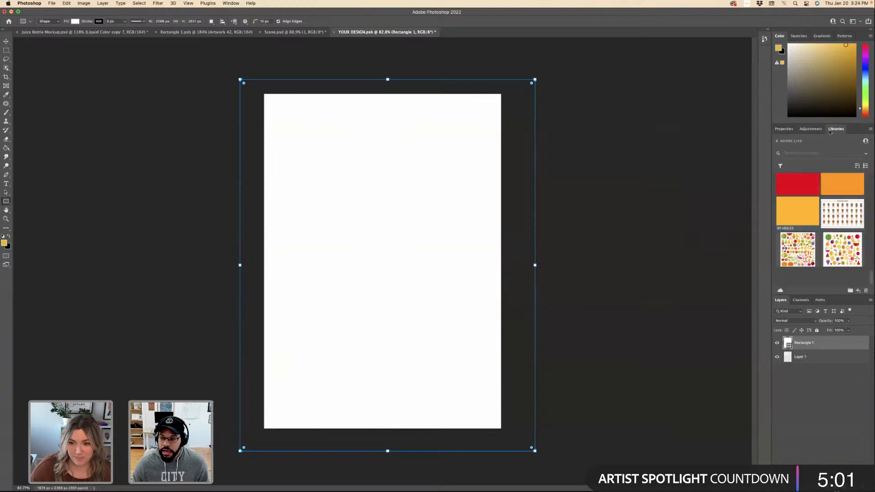
click(804, 209)
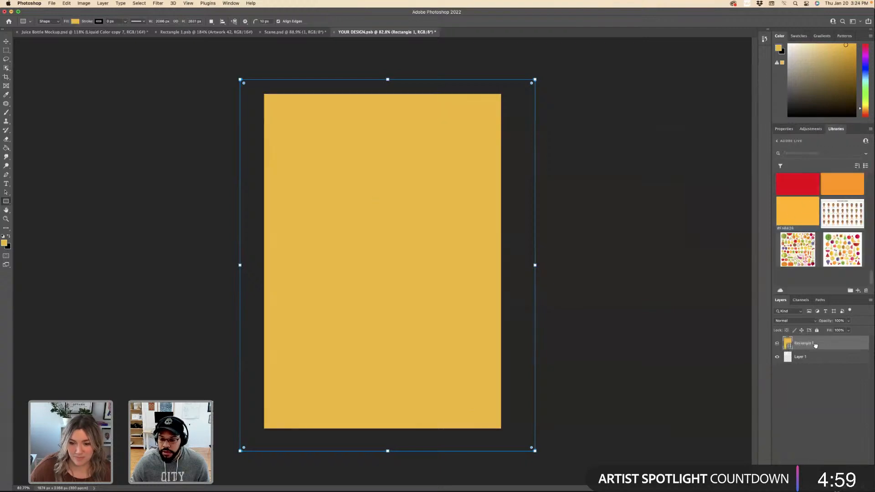
Move the yellow rectangle layer beneath the headline layer and deselect it.
drag(816, 346, 816, 363)
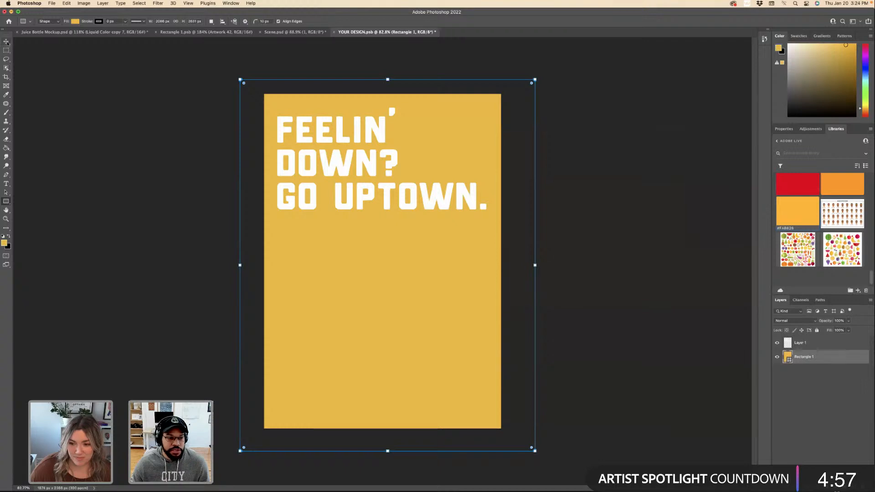
key(v)
key(alt+super+shift+a)
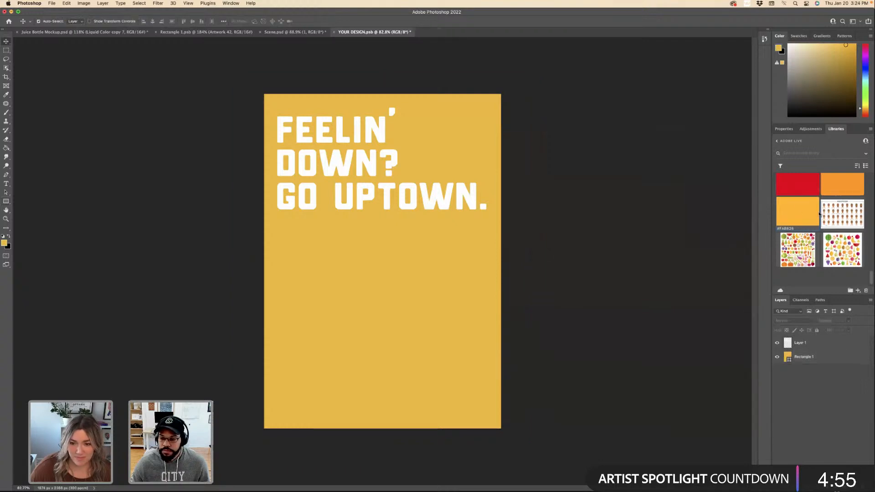
Place the library's yellow banana bottle image on the poster, scaled to about 10.6% in the lower-left area below the headline.
scroll(820, 214, up, 10)
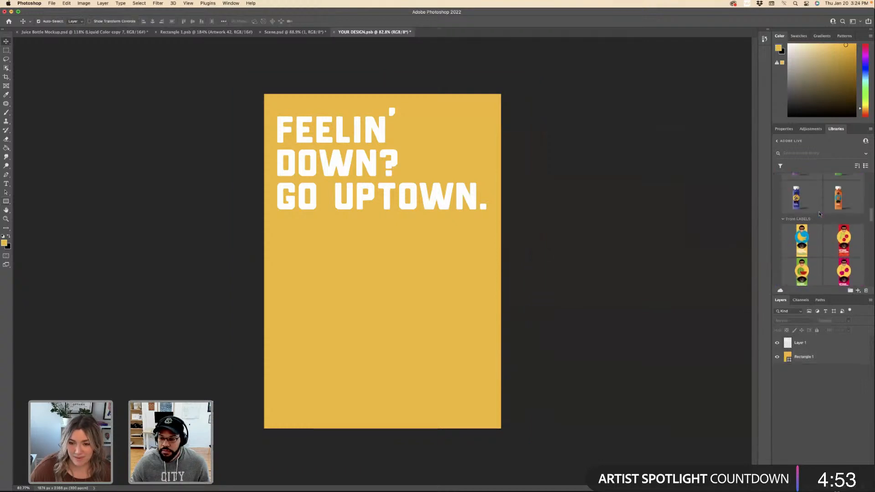
scroll(820, 214, up, 5)
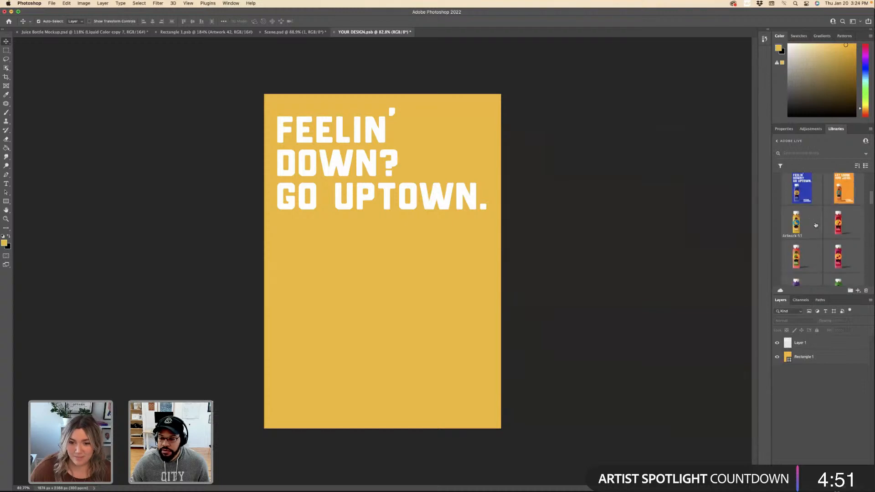
drag(816, 225, 424, 279)
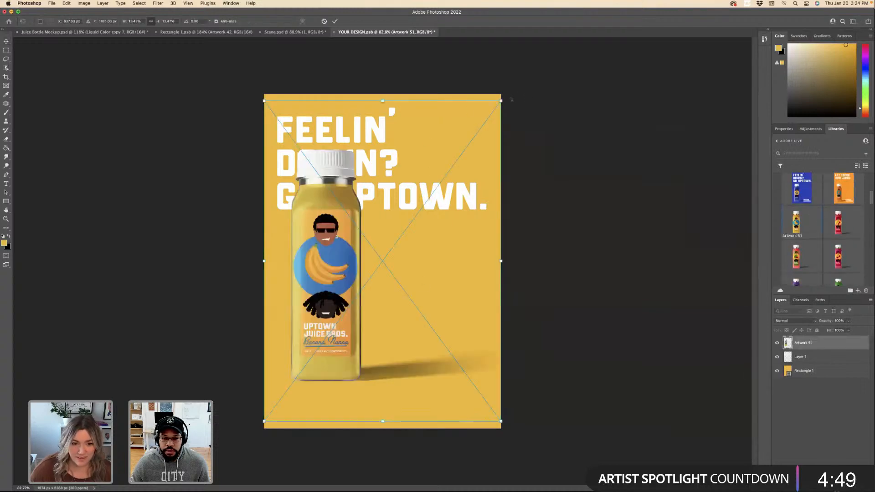
drag(480, 119, 454, 165)
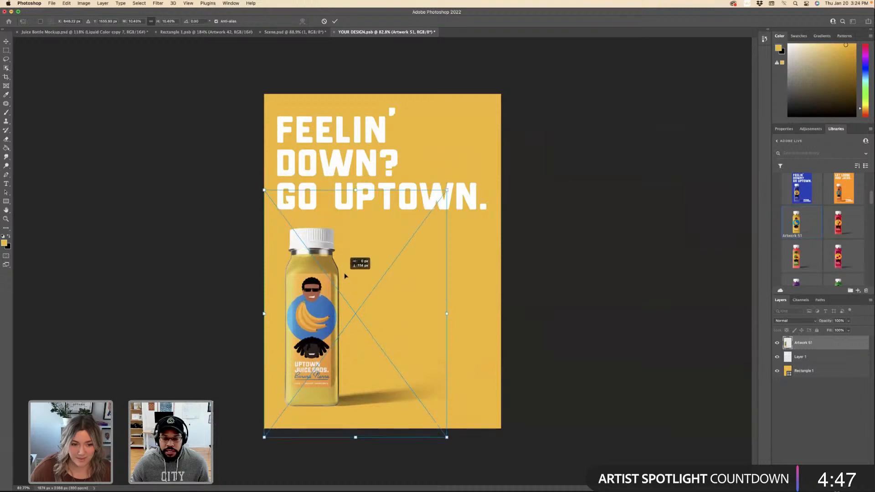
key(Return)
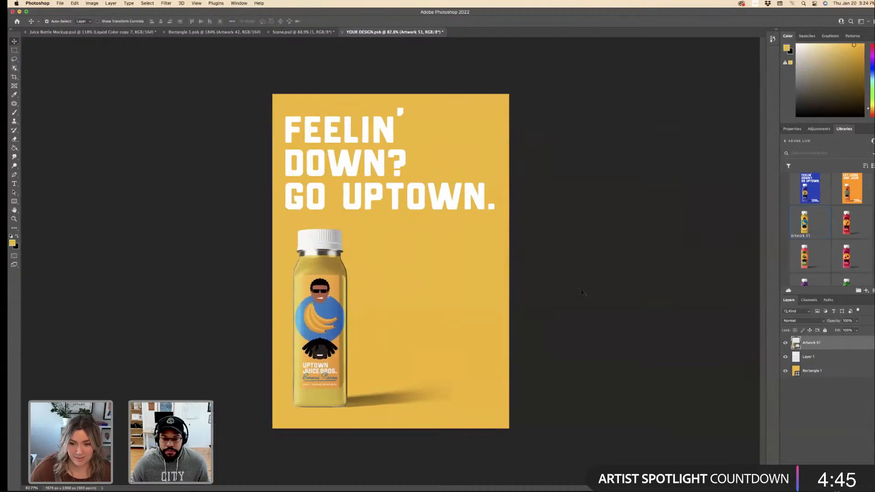
Copy the white Uptown Juice Bros. logo in Illustrator and paste it as pixels into the yellow poster in Photoshop.
key(super+Tab)
drag(182, 302, 185, 308)
key(super+c)
key(super+Tab)
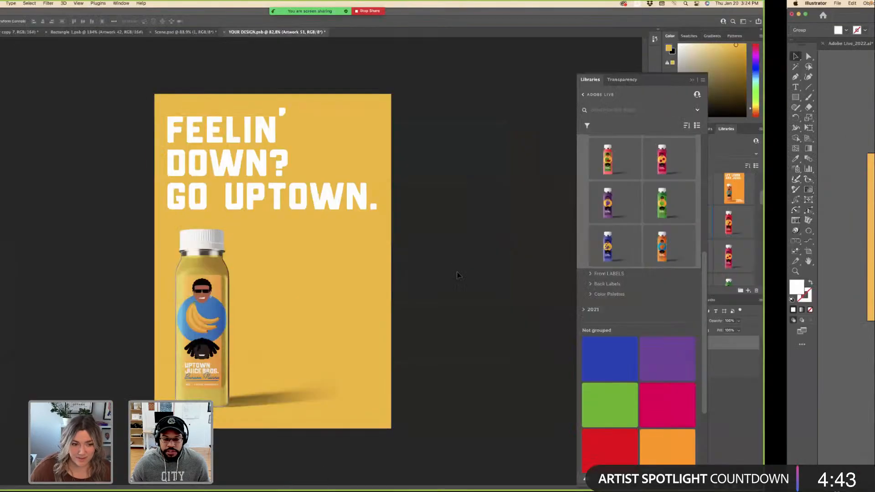
key(super+v)
key(Return)
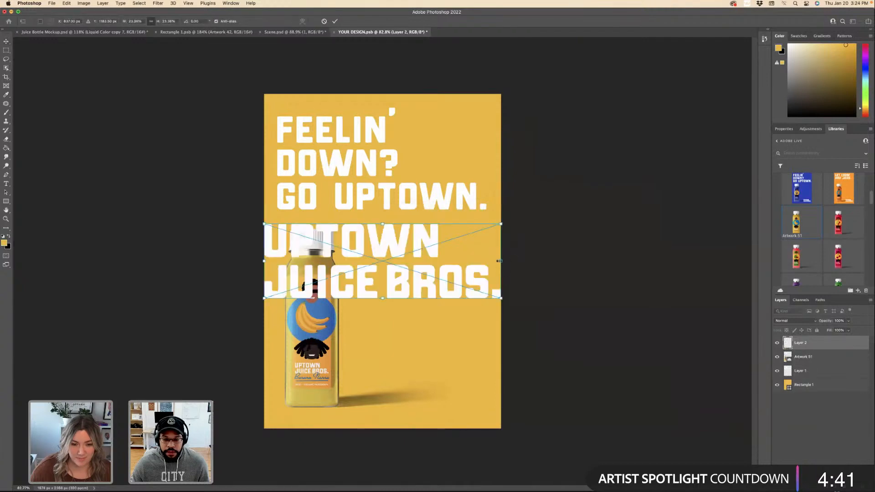
Shrink the pasted logo into the poster's lower-right corner, flush with the headline's right edge, then save and view it in Scene.psd.
drag(499, 261, 477, 399)
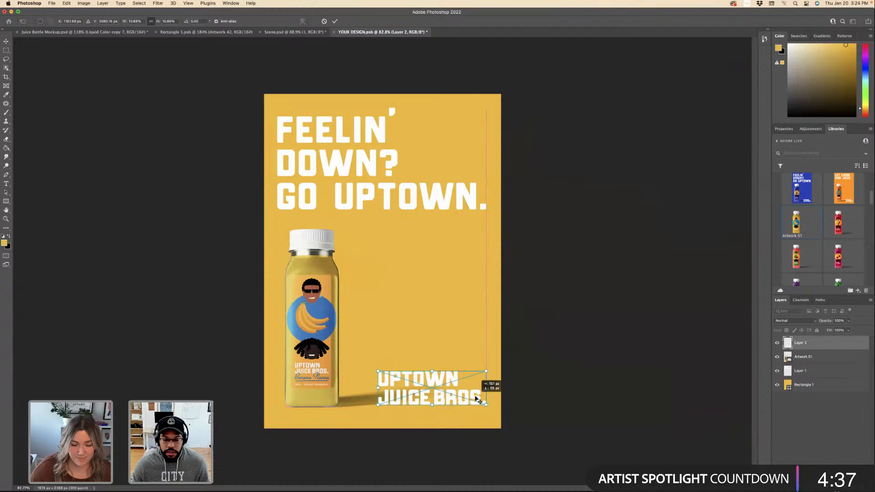
key(Return)
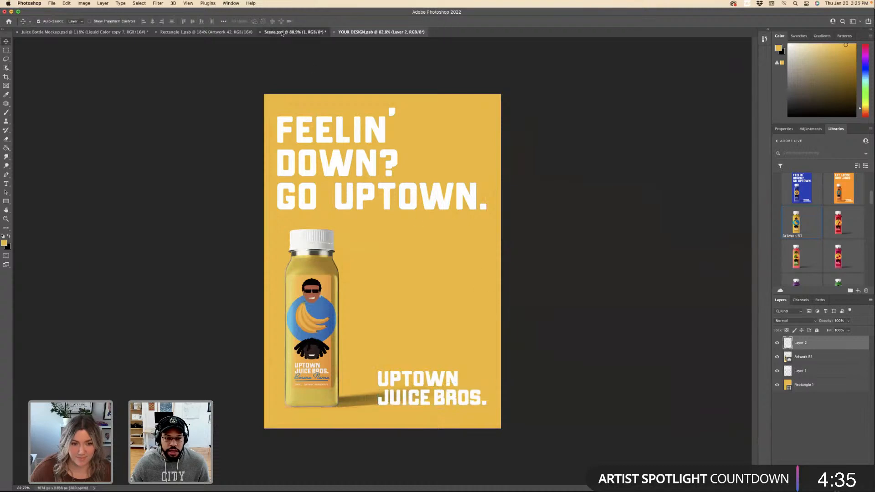
click(282, 33)
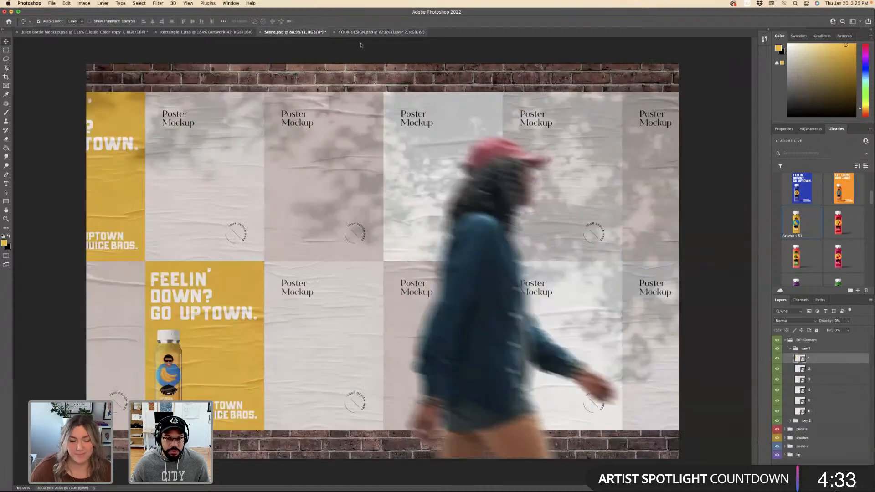
Duplicate the yellow rectangle beneath the original in YOUR DESIGN.psb and fill the copy with the library's blue.
click(382, 32)
click(826, 387)
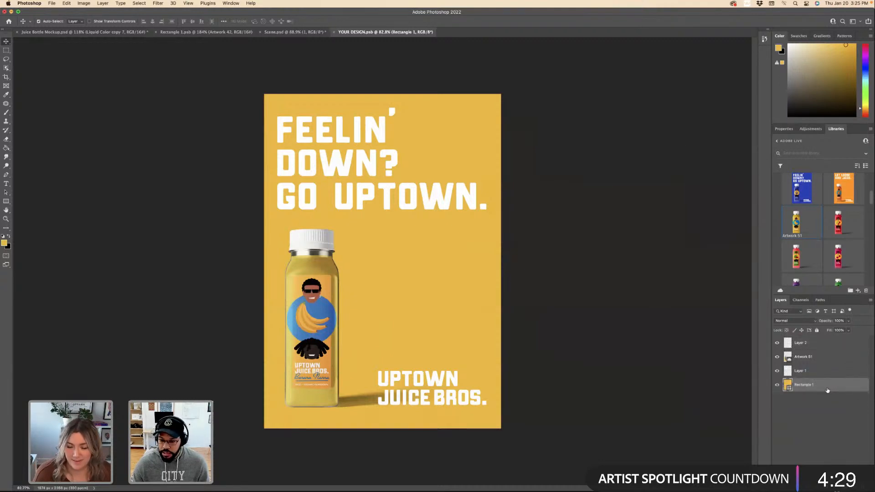
drag(828, 390, 827, 401)
scroll(824, 239, down, 10)
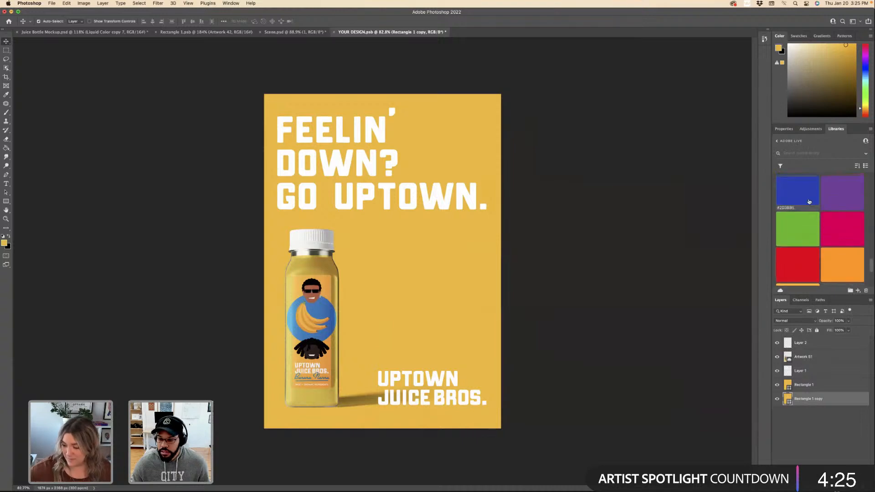
click(809, 202)
Place the library's blue blueberry bottle on the poster at about 18% scale and move its layer directly beneath the logo layer.
scroll(810, 202, up, 8)
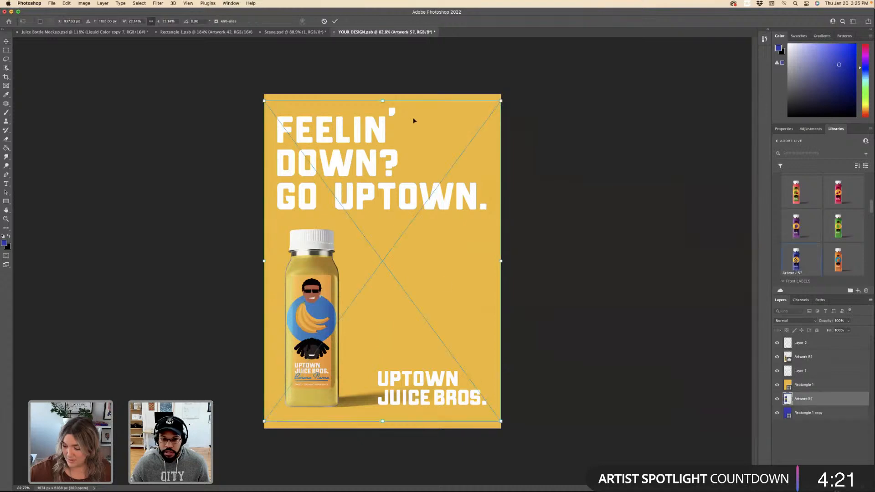
drag(386, 216, 397, 136)
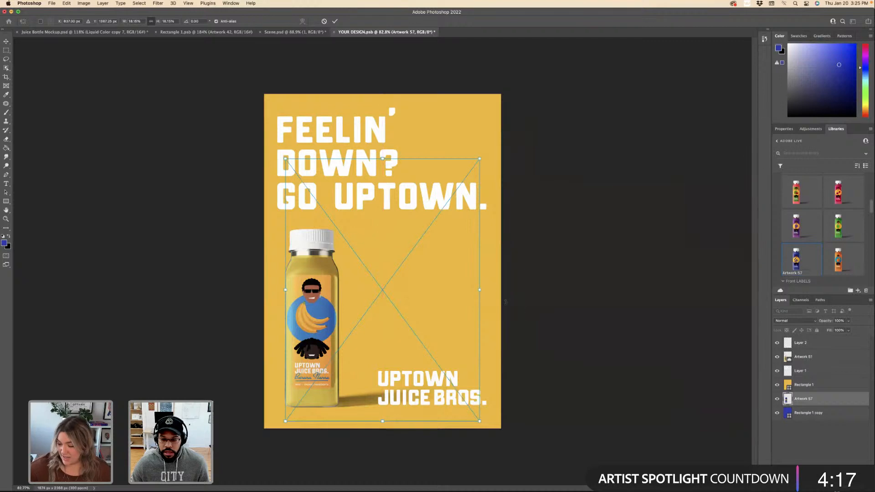
key(Return)
drag(804, 399, 816, 350)
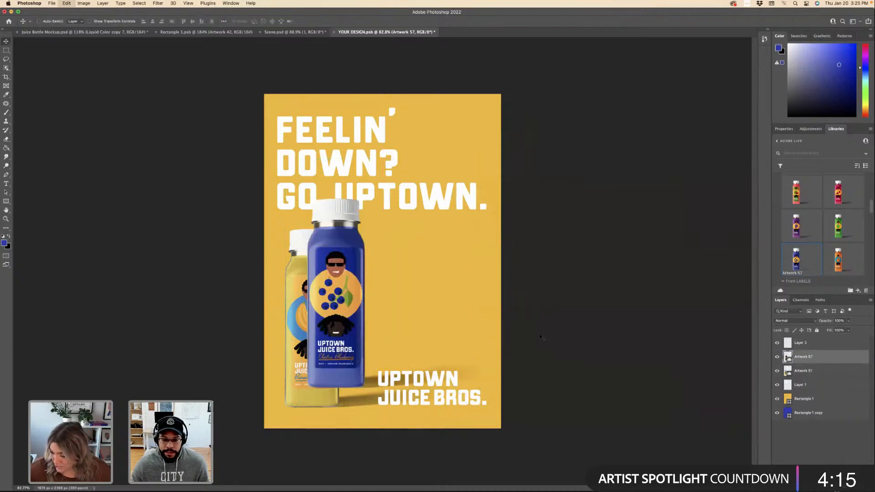
Resize and position the blueberry bottle so that it exactly covers the yellow banana bottle.
key(ctrl+t)
drag(401, 325, 380, 345)
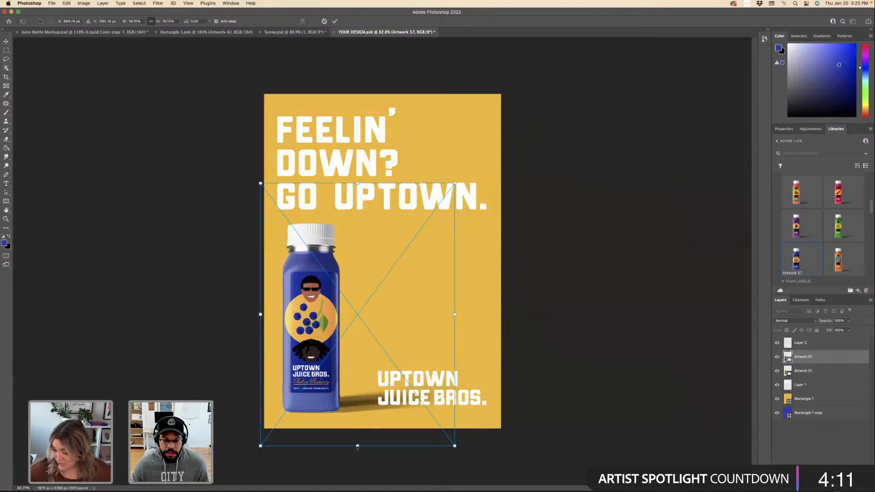
drag(357, 447, 363, 433)
drag(362, 400, 355, 401)
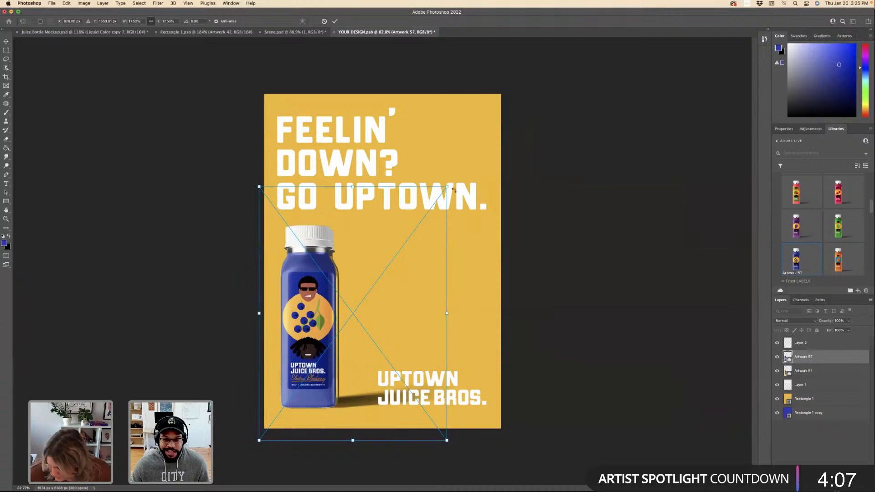
drag(390, 268, 465, 288)
key(Return)
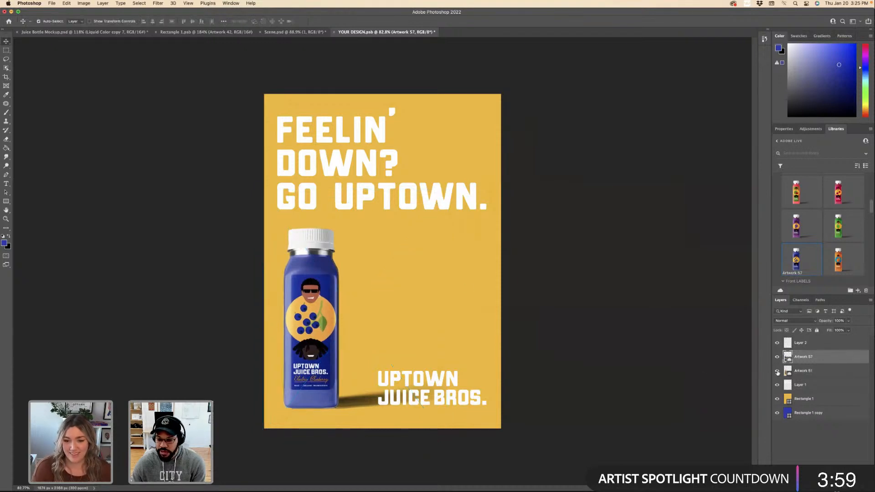
Hide the banana bottle and yellow rectangle, save the blue poster, and view it in the Scene.psd mockup.
click(778, 372)
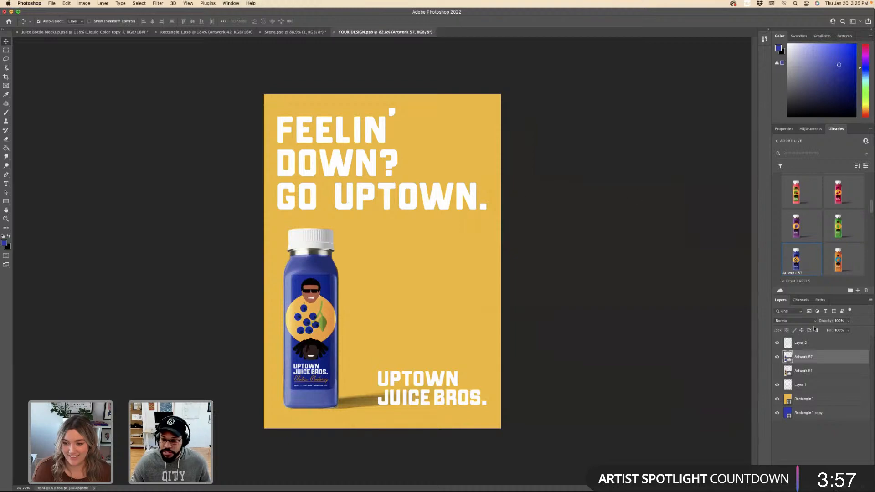
click(777, 399)
key(cmd+s)
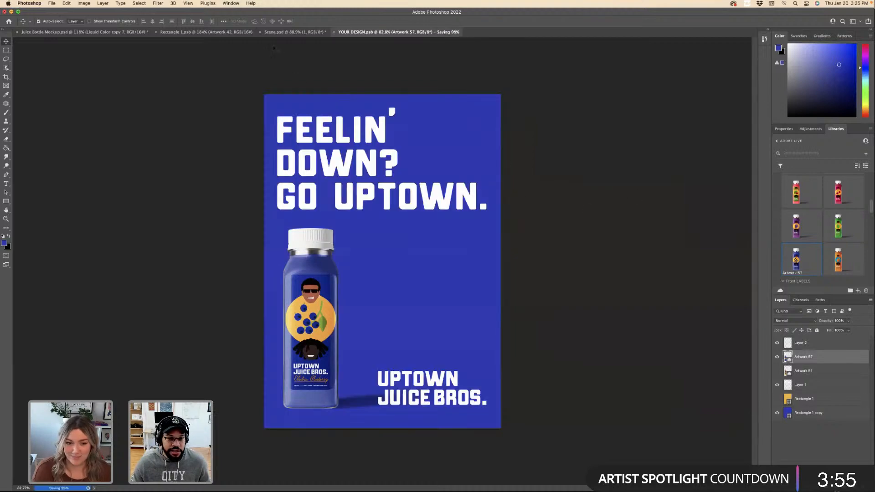
click(291, 32)
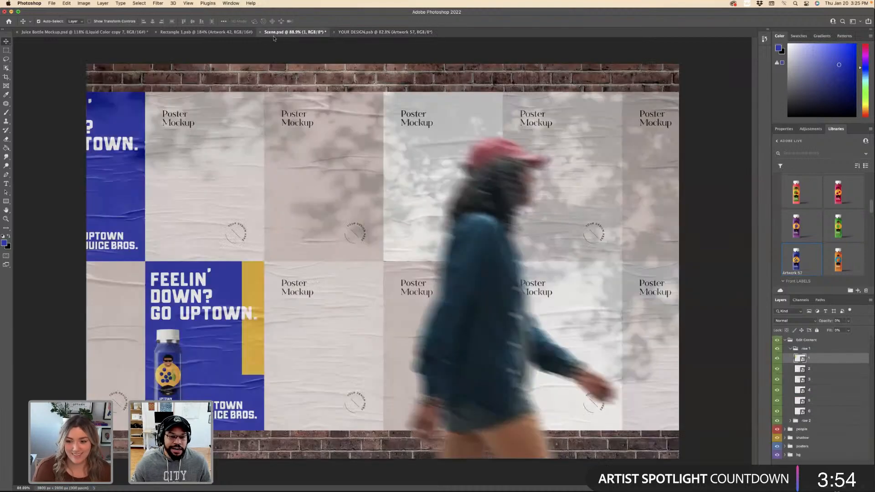
In YOUR DESIGN.psb, select and copy the logo, blueberry bottle, headline and blue rectangle layers.
click(385, 32)
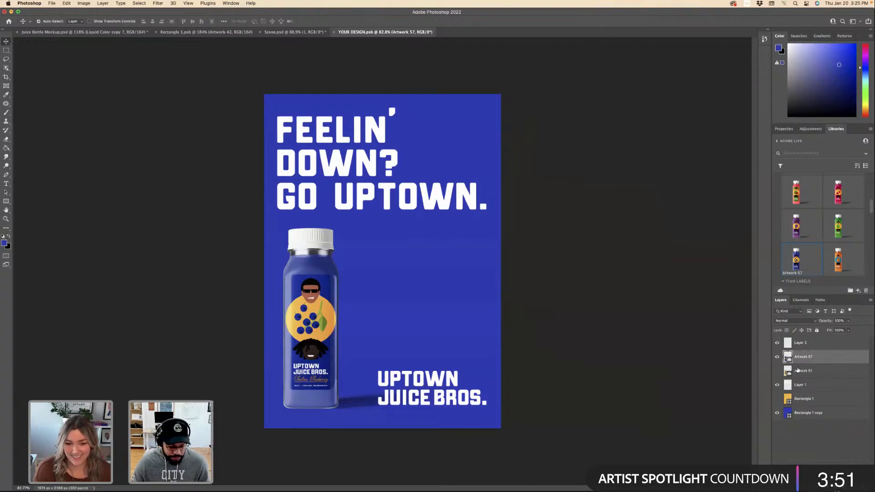
super+click(809, 410)
super+click(805, 386)
super+click(805, 342)
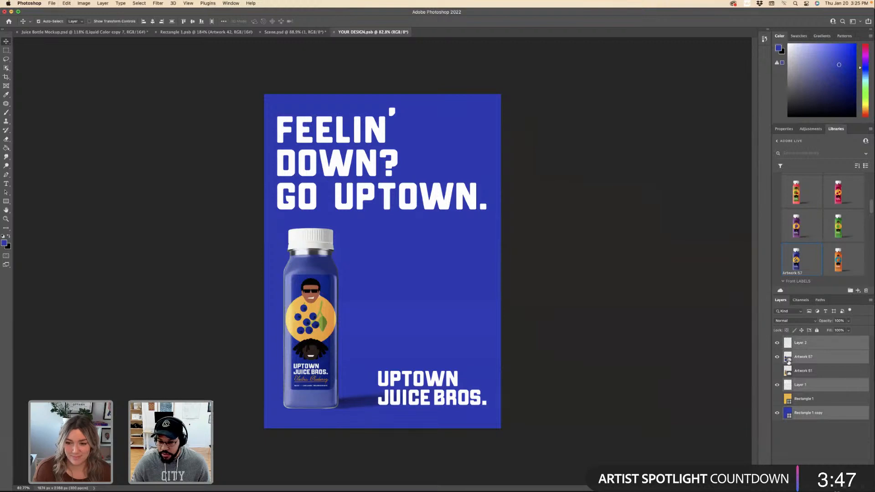
Switch the poster back to the banana bottle on the yellow rectangle, hiding the blue layers, then save and return to Scene.psd.
click(778, 357)
click(824, 446)
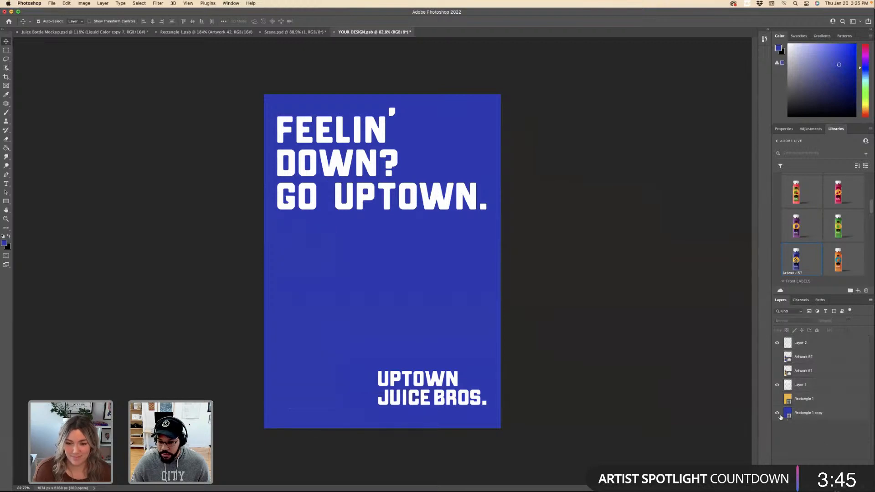
click(778, 370)
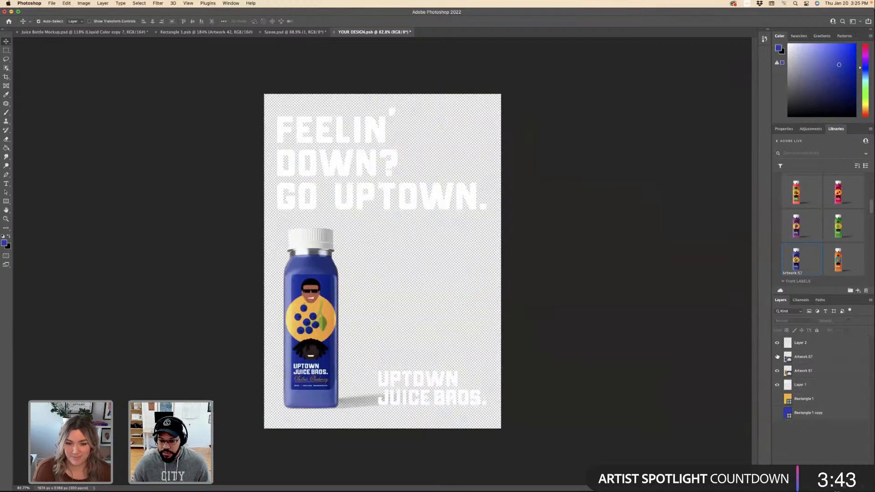
click(777, 399)
key(super+s)
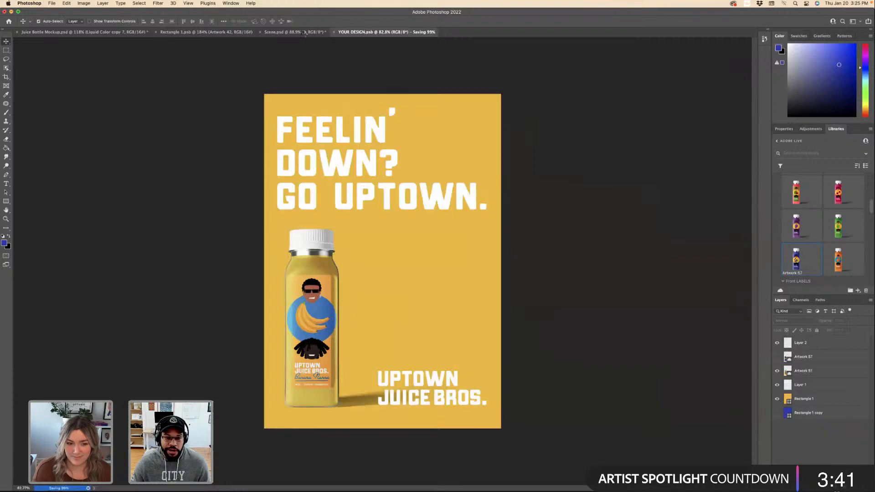
click(305, 33)
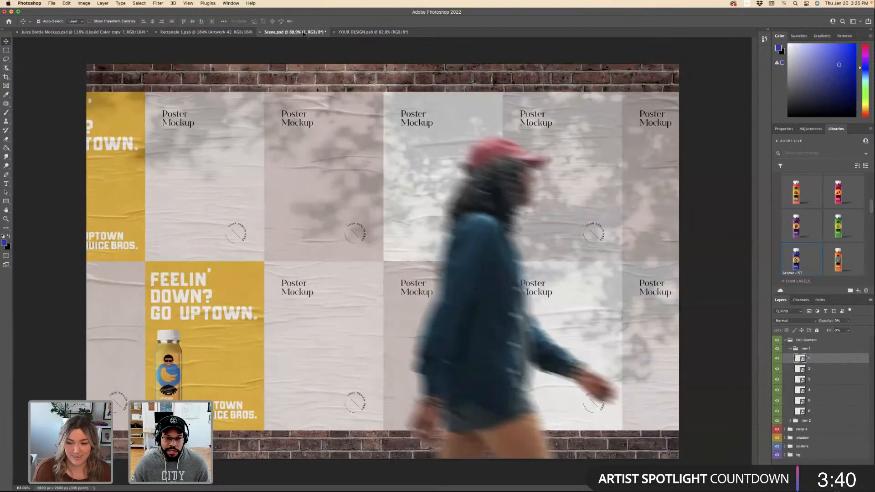
Open poster 2 of row 1, paste the copied blue poster in place, and save it to update the mockup scene.
double_click(799, 369)
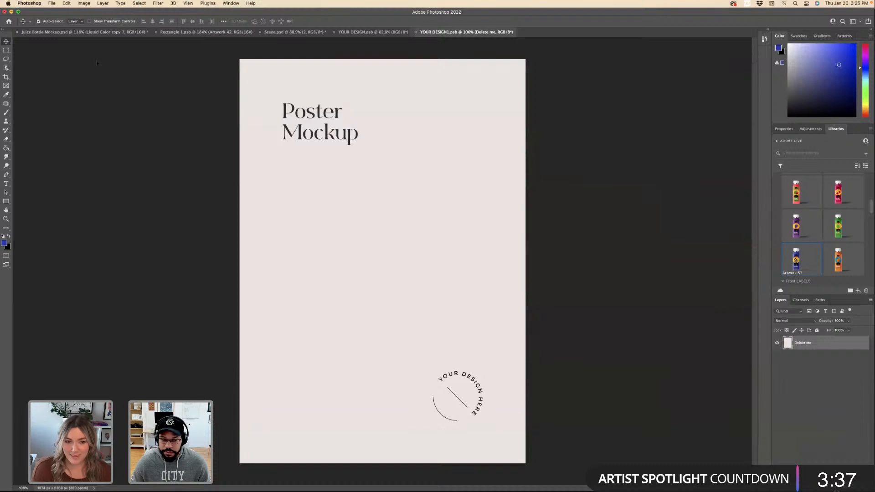
click(68, 6)
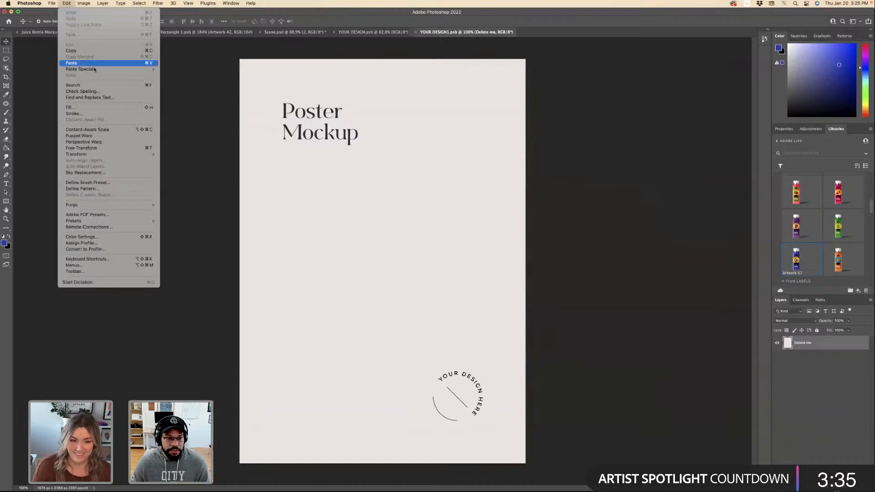
mouse_move(137, 69)
click(185, 75)
key(ctrl+s)
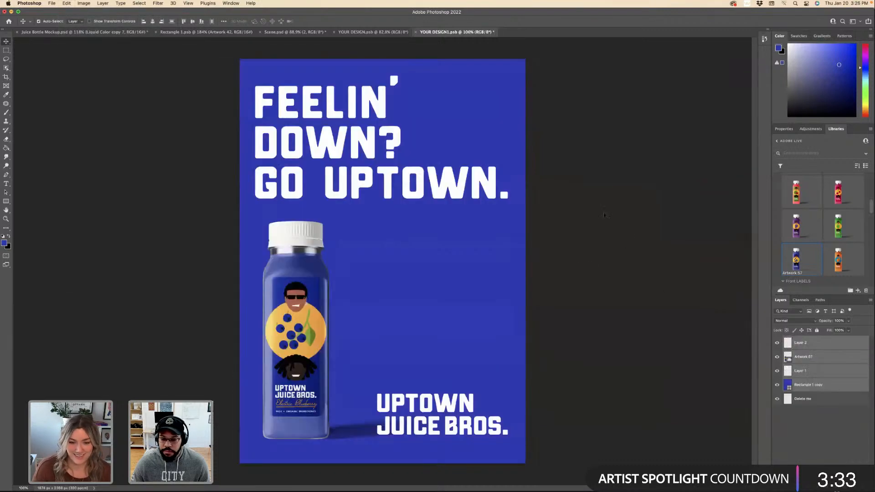
click(294, 32)
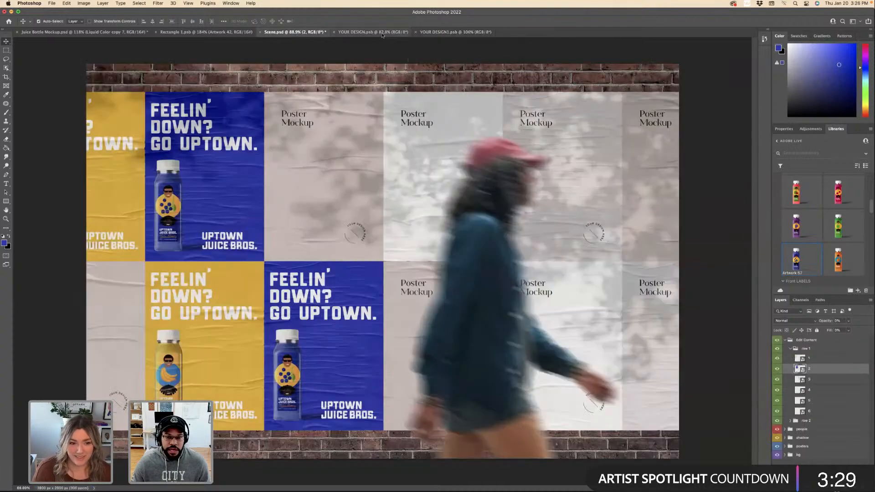
Open poster 3 of row 1 and paste the copied blue poster layers in place.
double_click(800, 379)
click(66, 4)
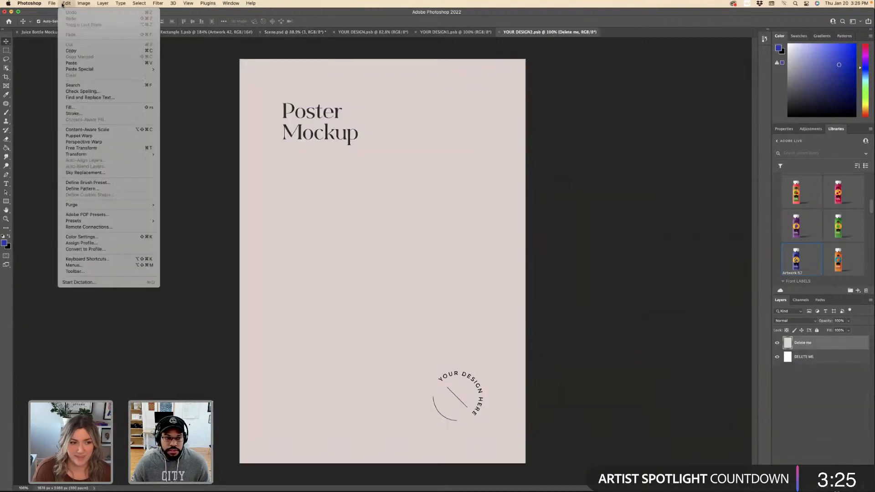
mouse_move(137, 68)
click(195, 75)
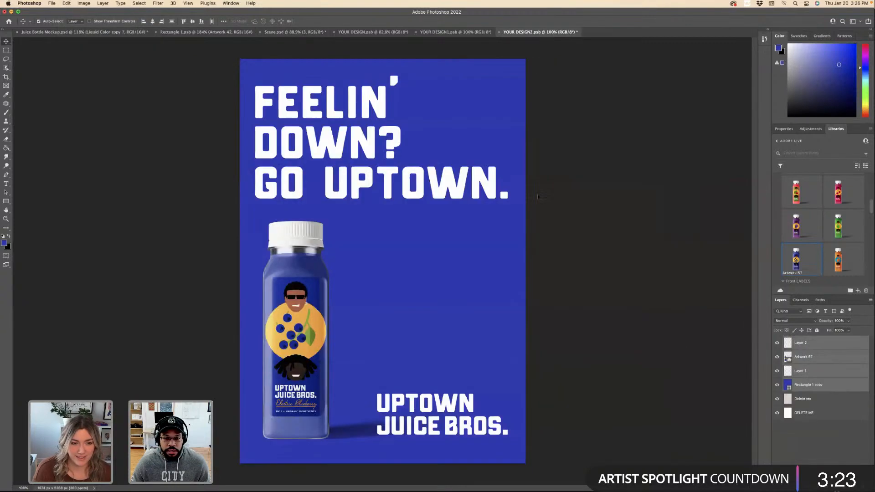
Recolor the third poster's background rectangle with the library's green.
click(805, 387)
scroll(828, 229, down, 5)
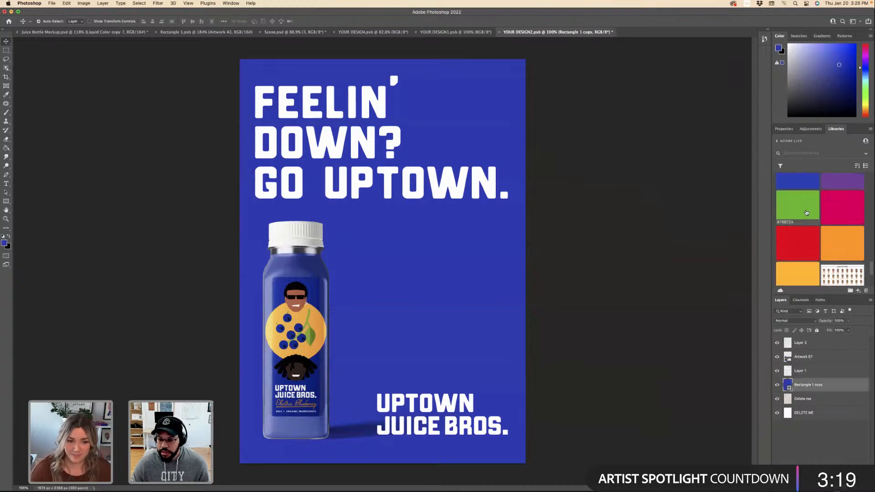
click(806, 212)
Place the library's green apple bottle at about 17.3% scale, aligned behind the blueberry bottle, and hide the blueberry bottle layer.
scroll(823, 234, up, 5)
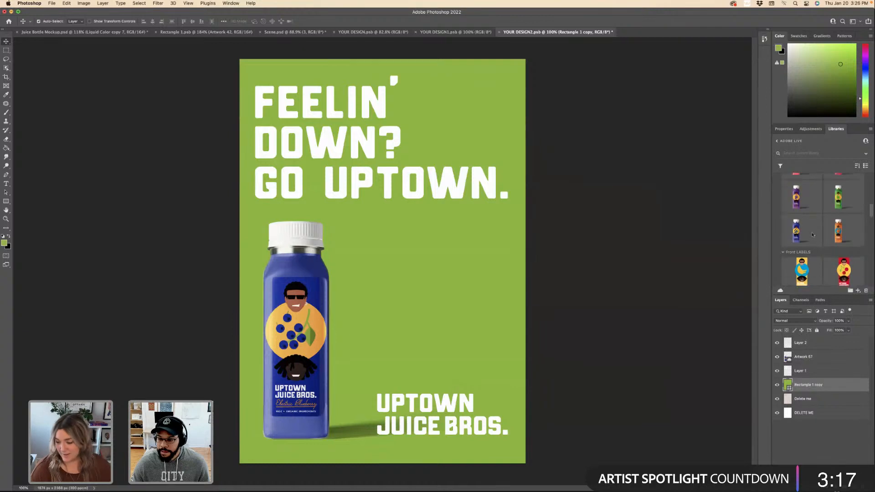
drag(838, 239, 437, 250)
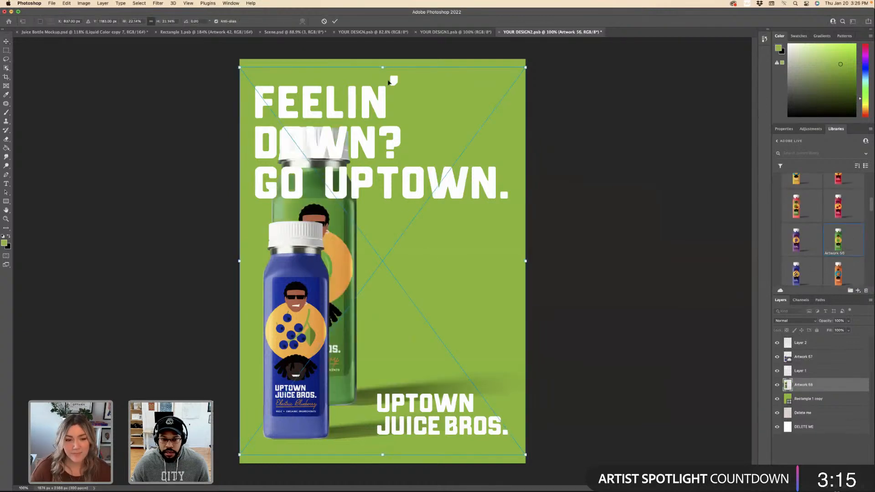
drag(383, 91, 378, 176)
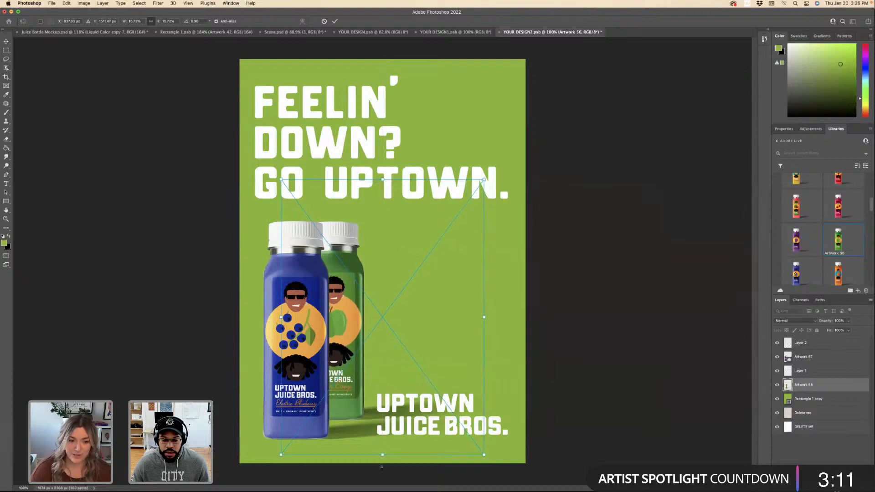
drag(382, 466, 382, 478)
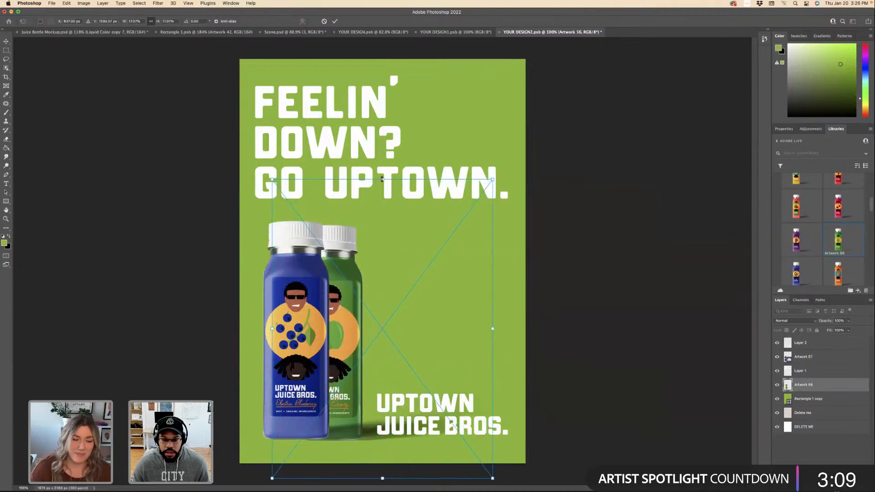
drag(382, 179, 335, 242)
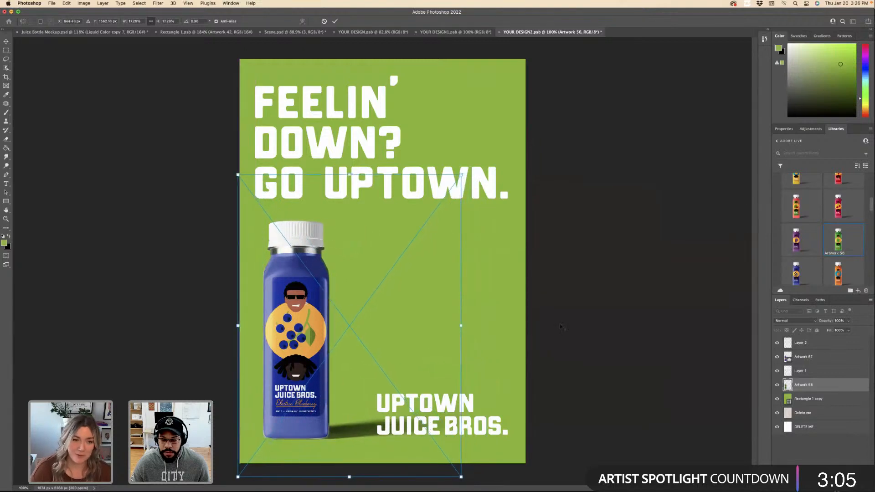
key(Return)
click(777, 357)
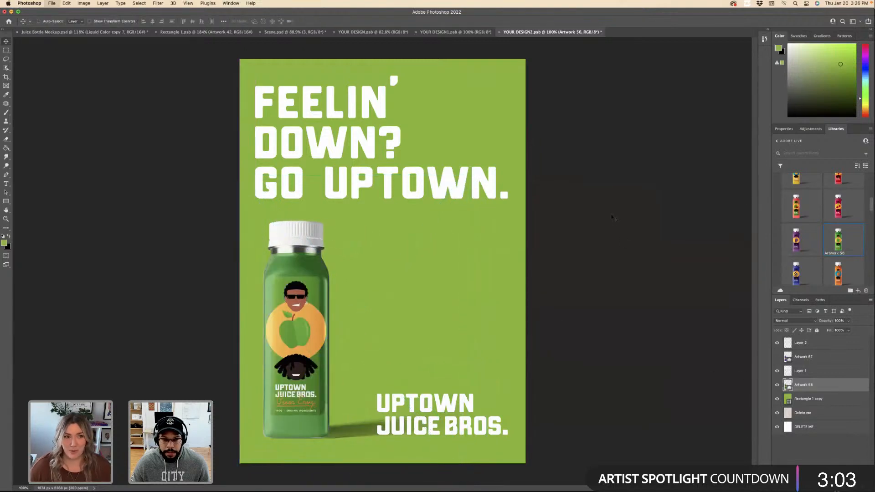
Save the green third poster and close all three open poster documents to return to the mockup scene.
key(super+s)
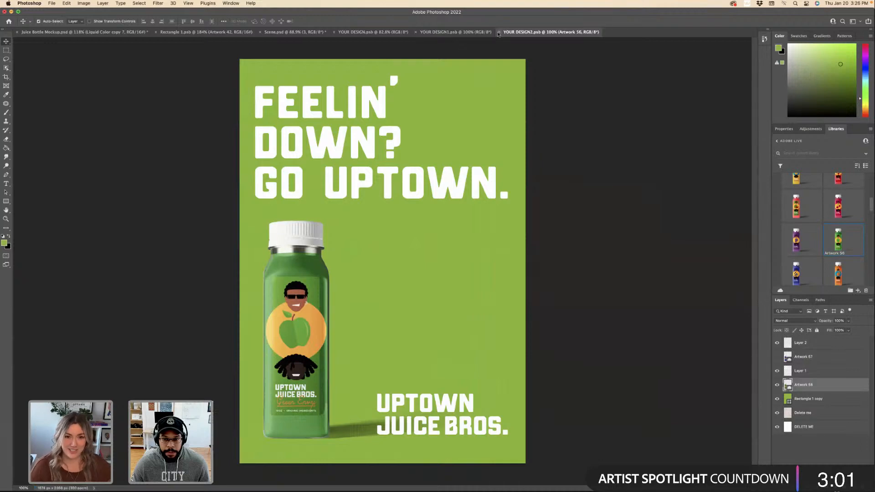
click(499, 33)
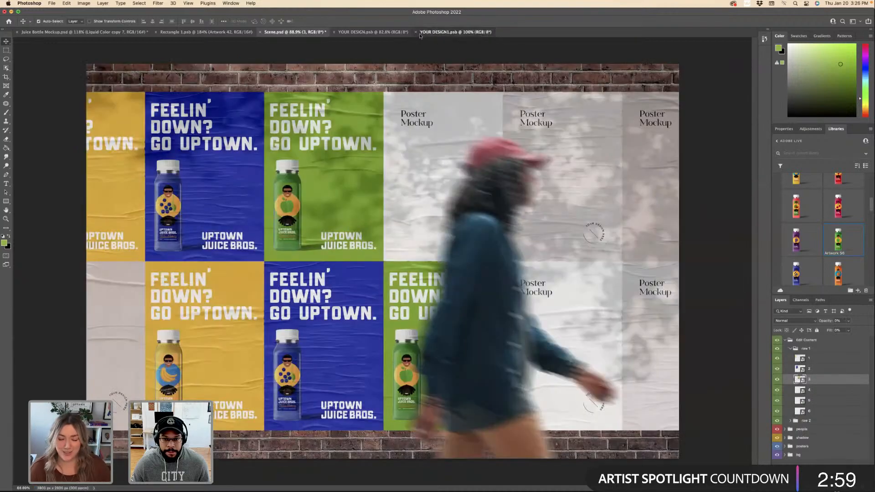
click(416, 32)
click(333, 32)
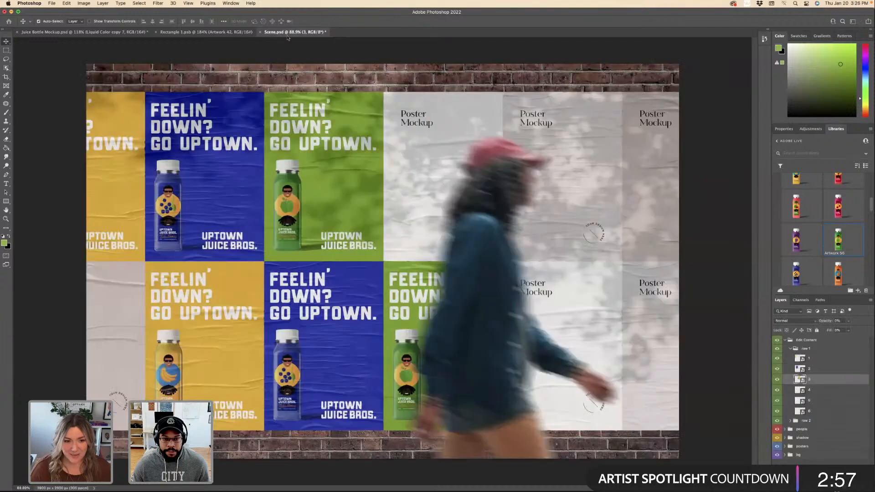
Open poster 4 of row 1 and paste the copied blue poster layers in place.
double_click(796, 390)
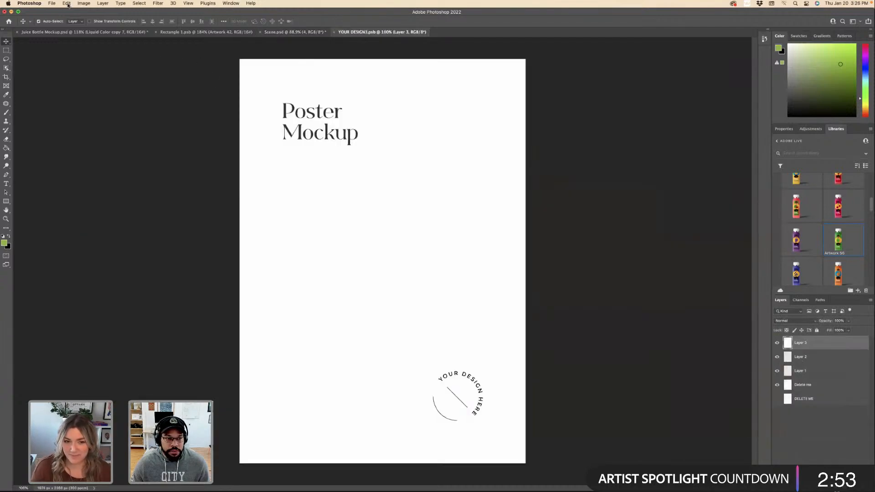
click(67, 4)
click(196, 76)
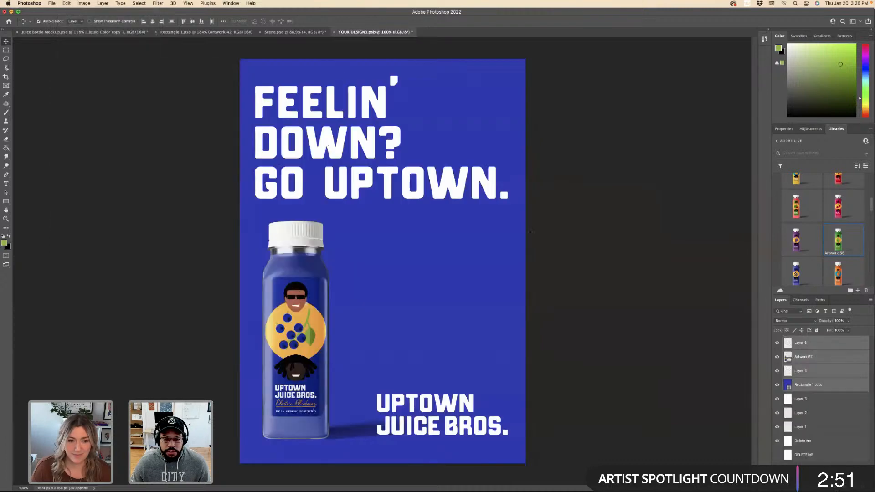
Place the library's raspberry bottle at about 17.7% scale, aligned over the blueberry bottle, and hide the blueberry bottle layer.
scroll(811, 256, down, 1)
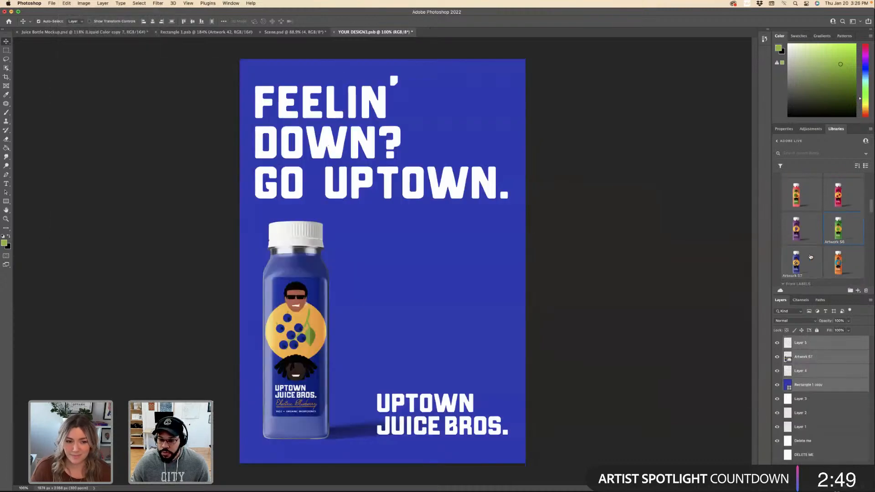
scroll(811, 256, up, 1)
drag(838, 196, 433, 273)
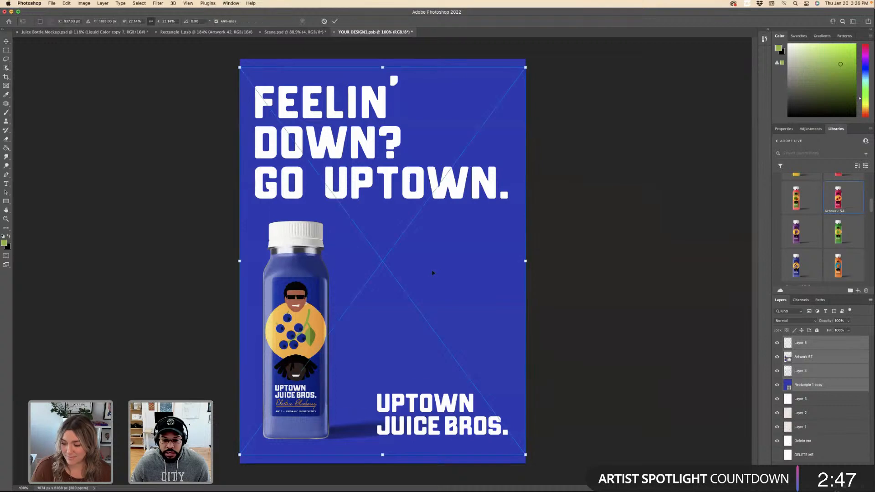
drag(383, 68, 392, 165)
drag(276, 455, 238, 471)
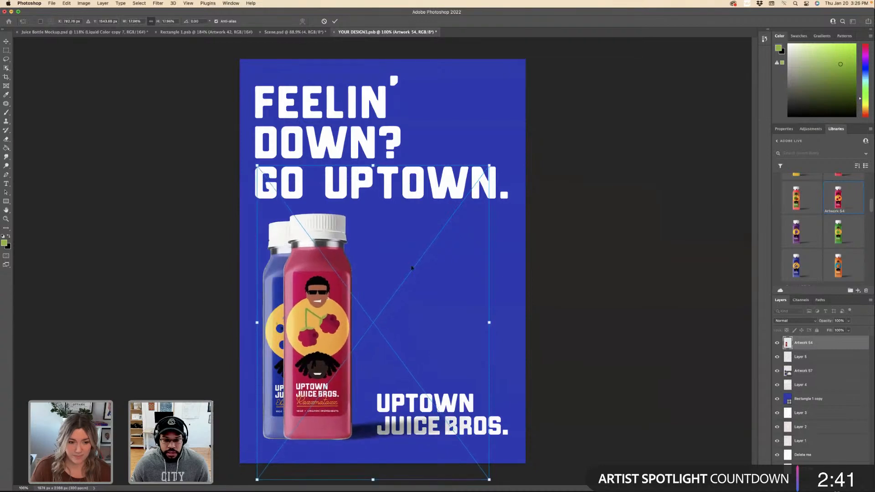
drag(482, 172, 483, 170)
drag(374, 269, 347, 272)
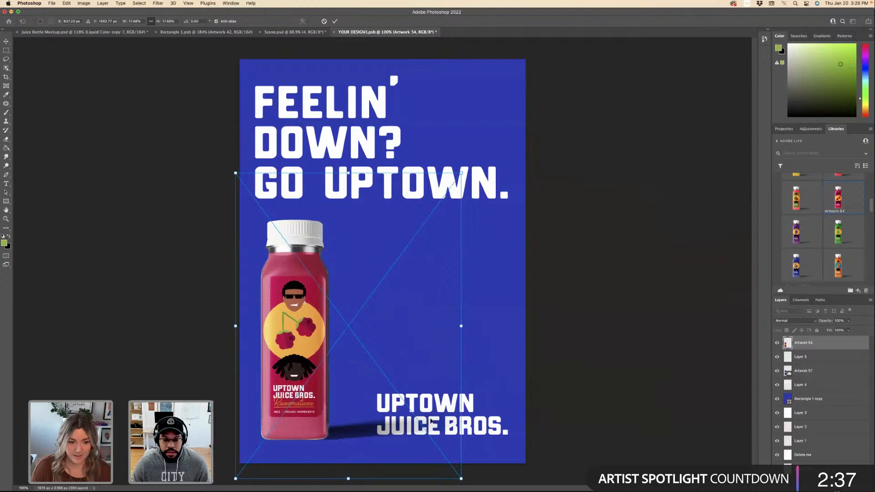
key(Return)
click(778, 372)
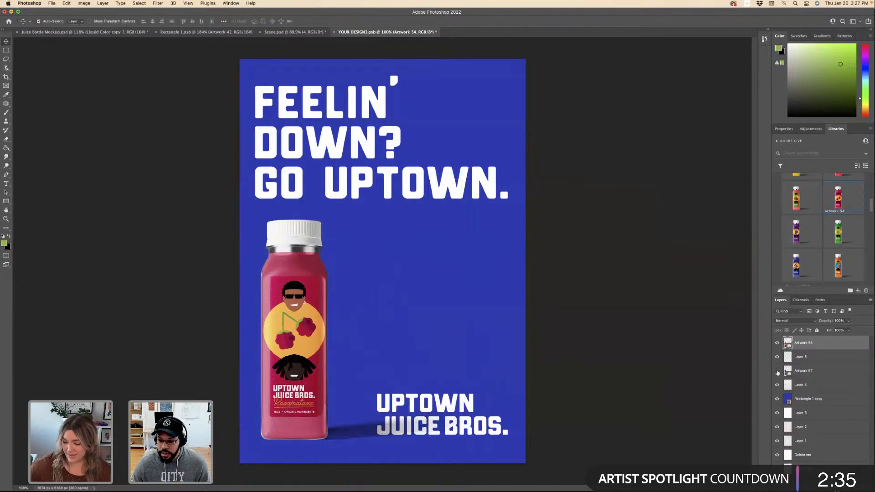
Recolor the fourth poster's background rectangle with the library's magenta, and save and close the poster.
click(808, 399)
scroll(820, 228, down, 10)
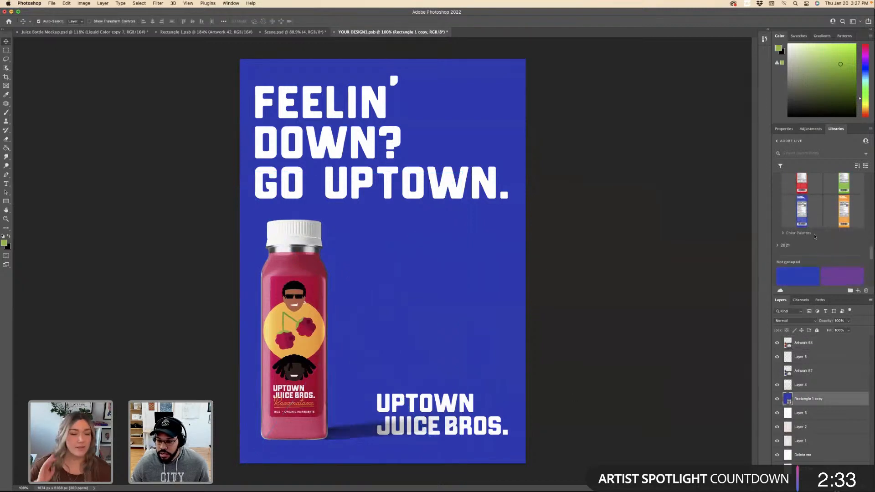
click(830, 199)
key(super+s)
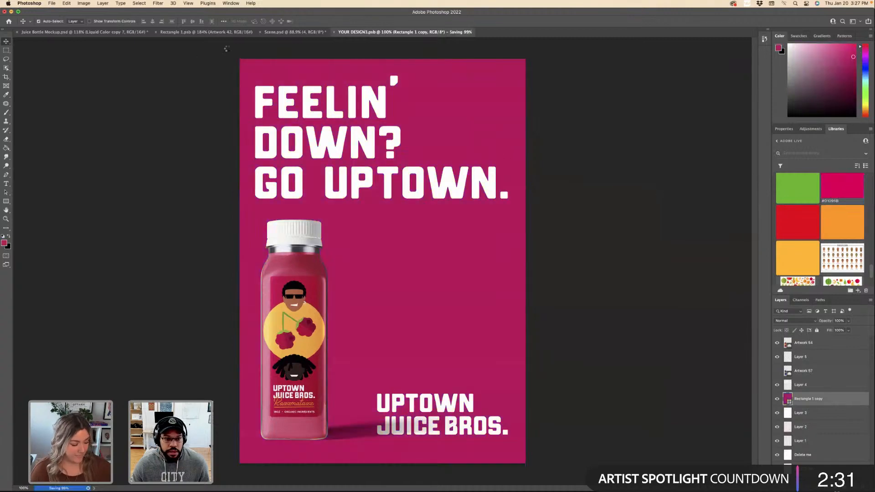
click(335, 32)
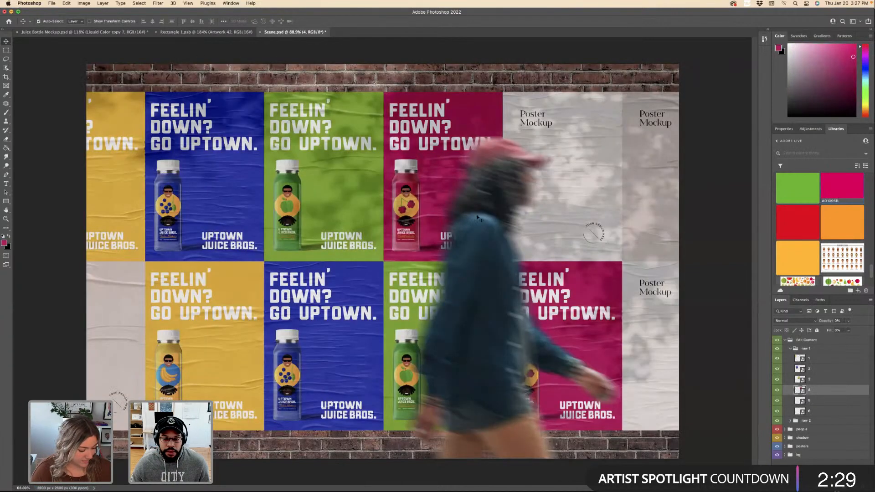
Open poster 5 of row 1 and paste the copied blue poster layers in place.
double_click(800, 401)
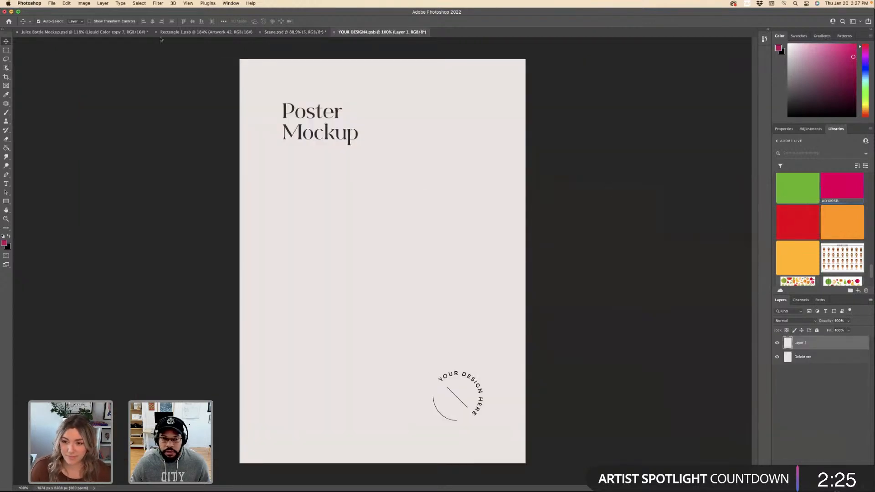
click(66, 4)
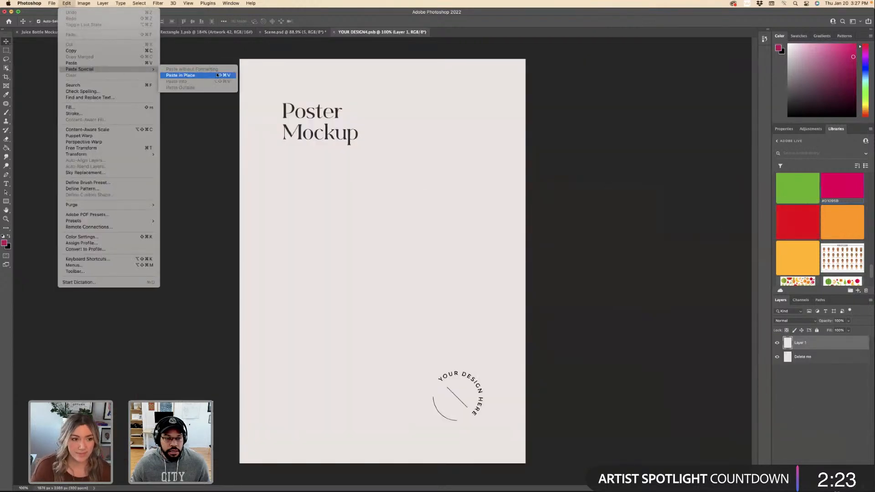
click(678, 284)
key(super+v)
Try the library's orange on the fifth poster's background rectangle, and recolor it with the library's red instead.
click(794, 384)
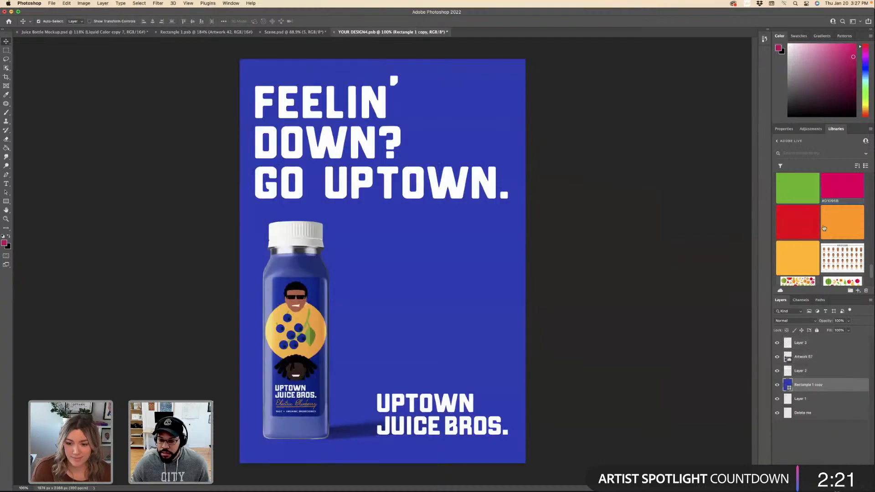
click(831, 214)
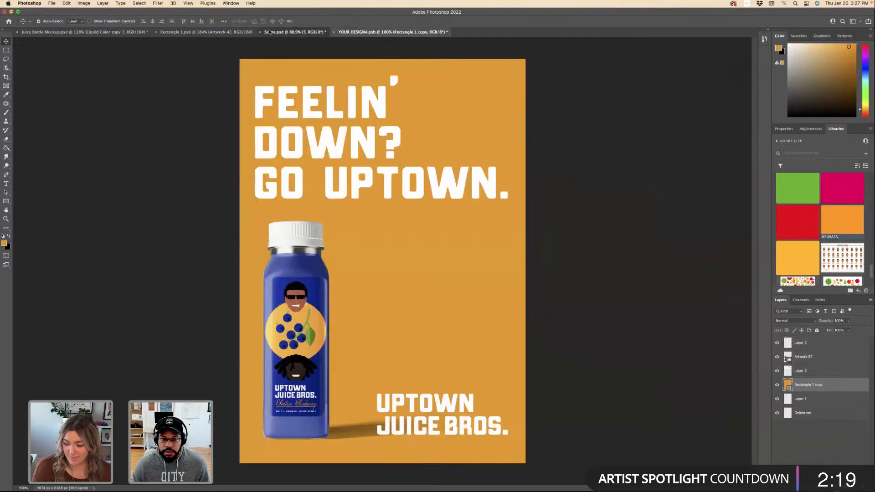
click(317, 32)
click(387, 32)
scroll(820, 228, up, 2)
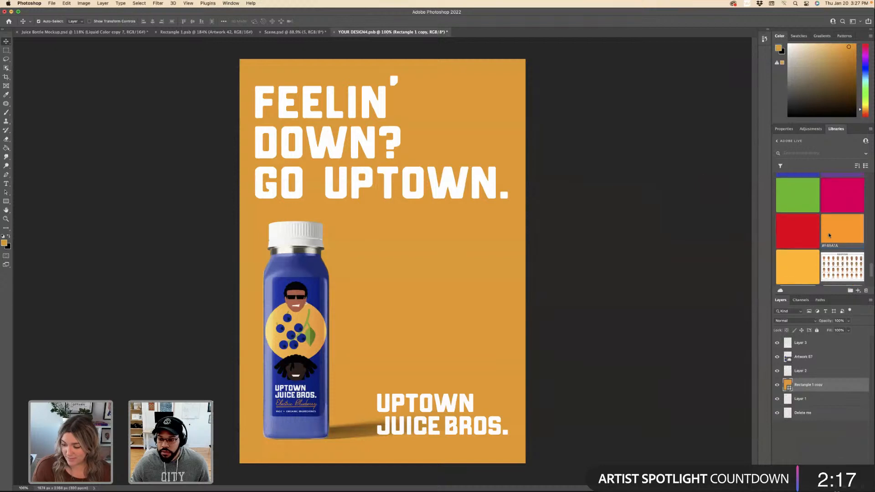
click(806, 255)
Replace the blueberry bottle with the library's cherry bottle at about 17.2% scale, hiding the blueberry layer, and save and close the poster.
scroll(826, 229, down, 10)
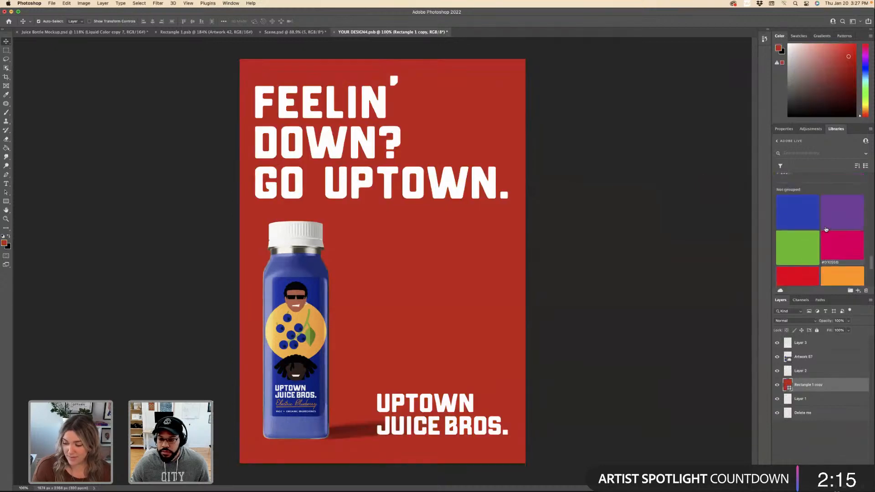
scroll(826, 229, up, 5)
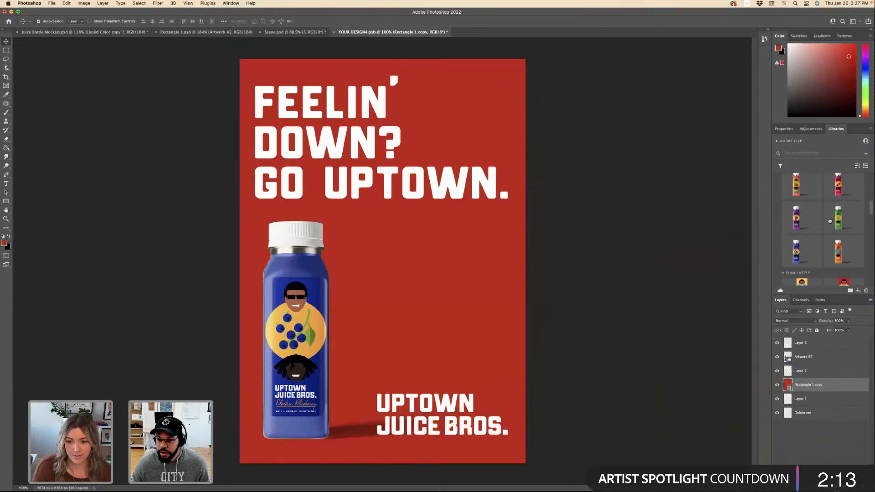
drag(495, 279, 493, 276)
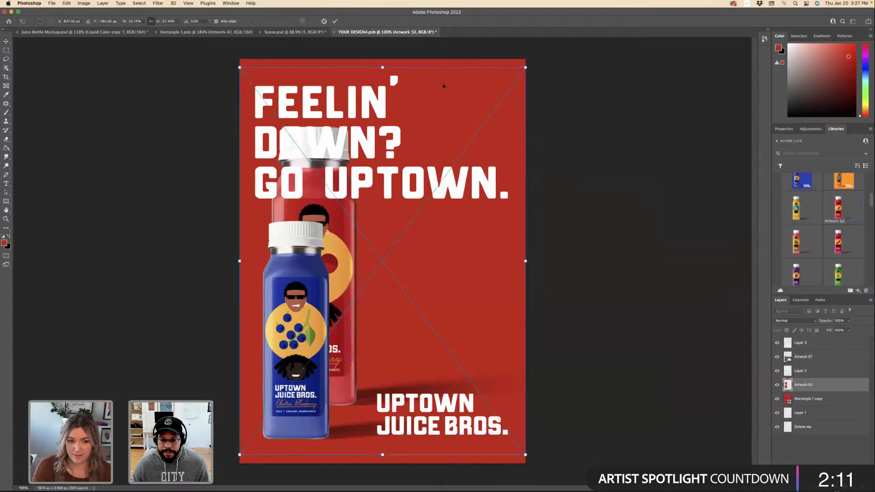
drag(382, 67, 382, 182)
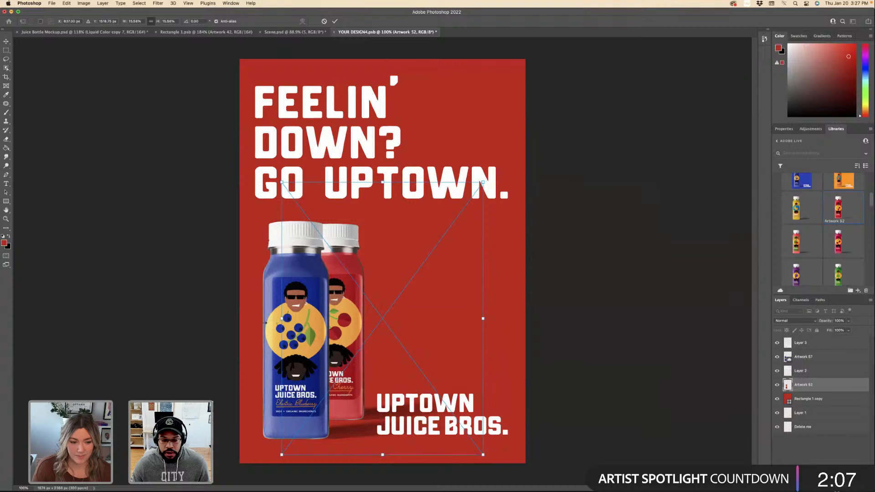
drag(266, 323, 250, 328)
drag(441, 274, 420, 267)
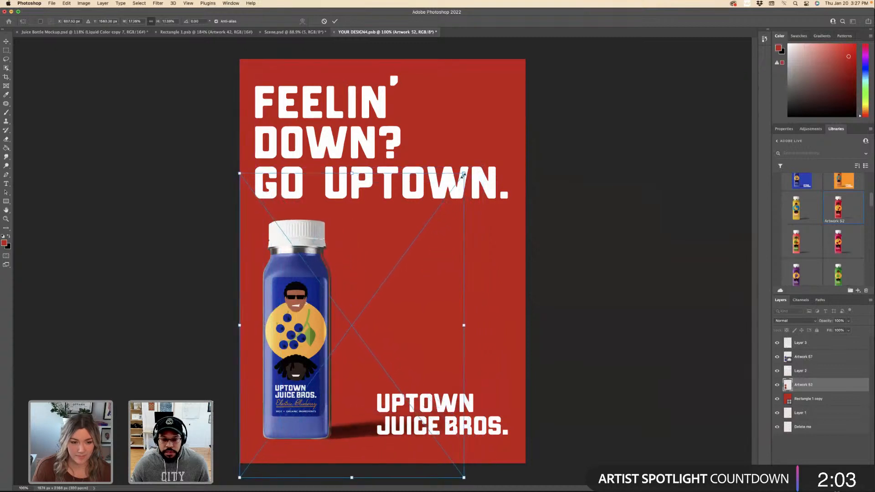
drag(461, 175, 458, 177)
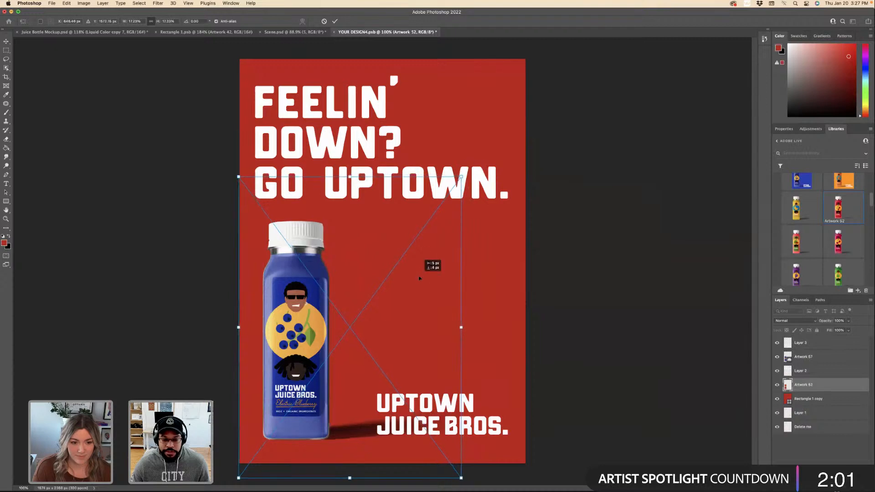
key(Return)
click(777, 357)
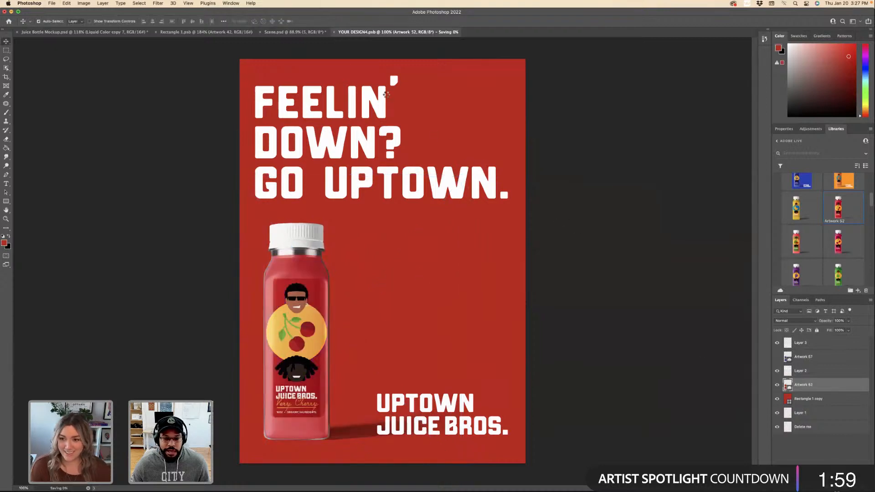
click(334, 33)
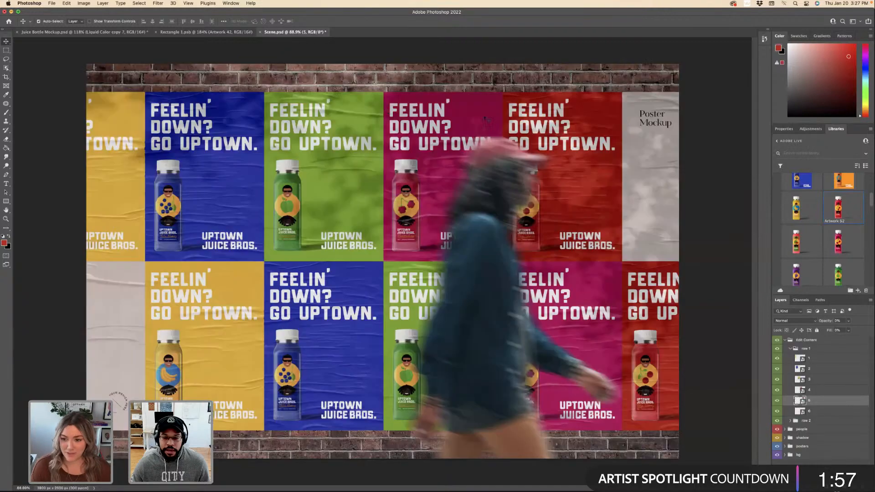
Open poster 6 of row 1 and paste the copied blue poster layers in place.
double_click(800, 410)
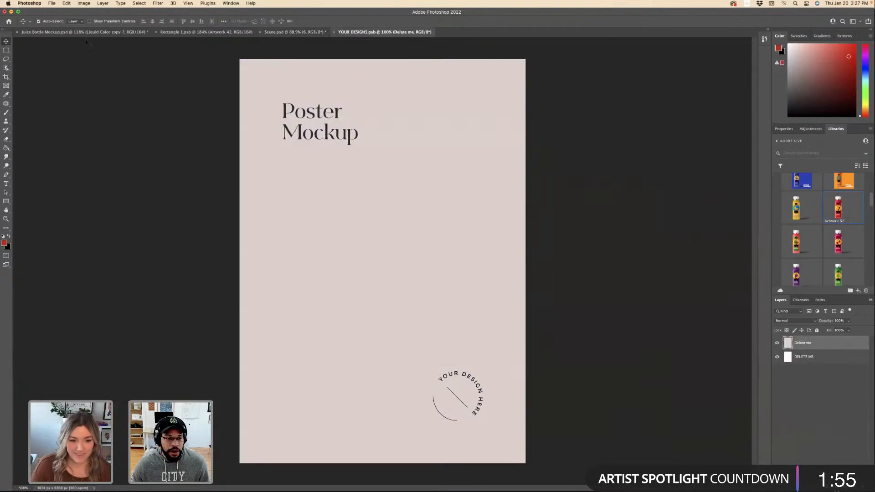
click(66, 4)
mouse_move(86, 69)
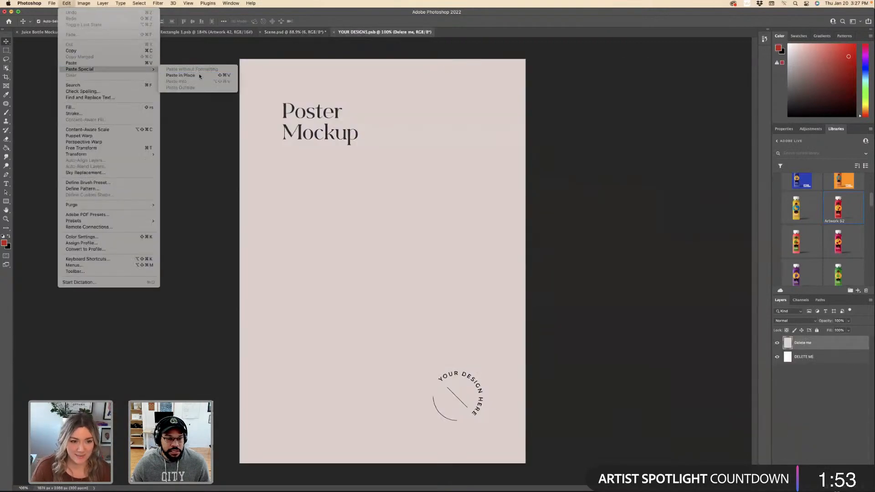
click(199, 75)
Recolor the sixth poster's background rectangle with the library's purple.
click(805, 385)
scroll(821, 228, down, 10)
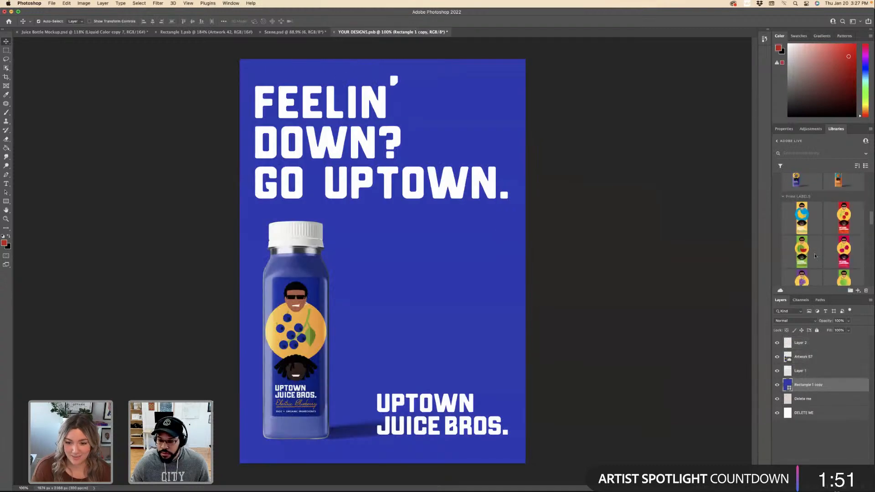
click(827, 231)
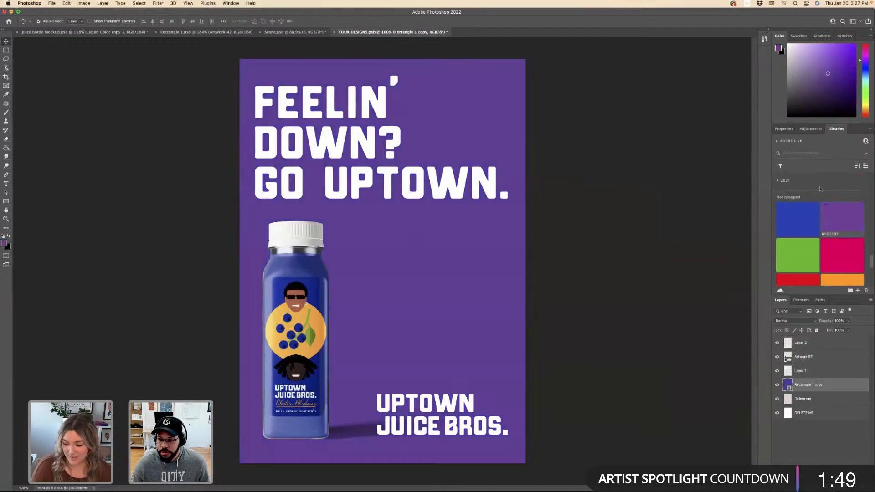
Place the library's grape bottle at about 16.5% scale behind the blueberry bottle and hide the blueberry bottle layer.
scroll(817, 227, up, 10)
drag(797, 206, 439, 248)
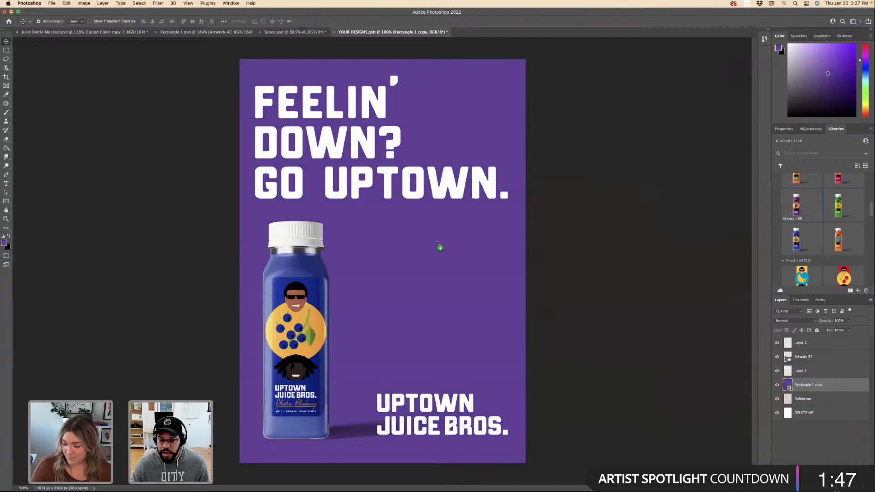
drag(525, 67, 452, 166)
drag(427, 231, 431, 246)
key(Return)
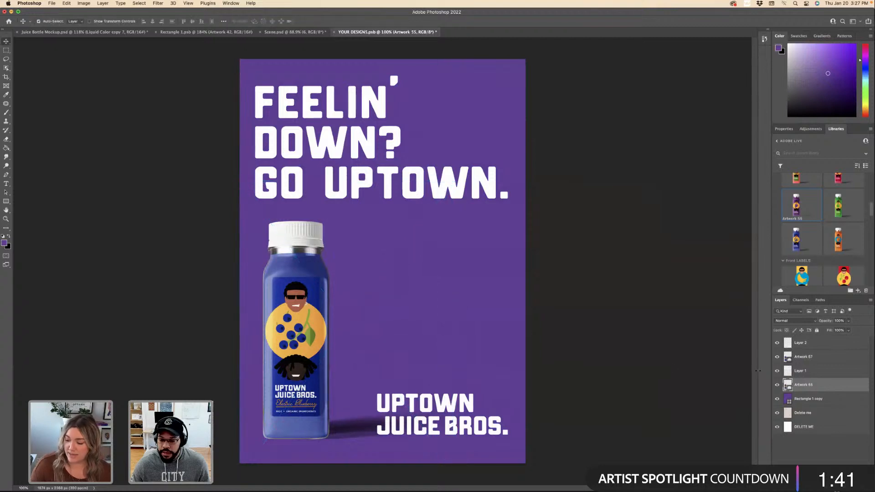
click(778, 357)
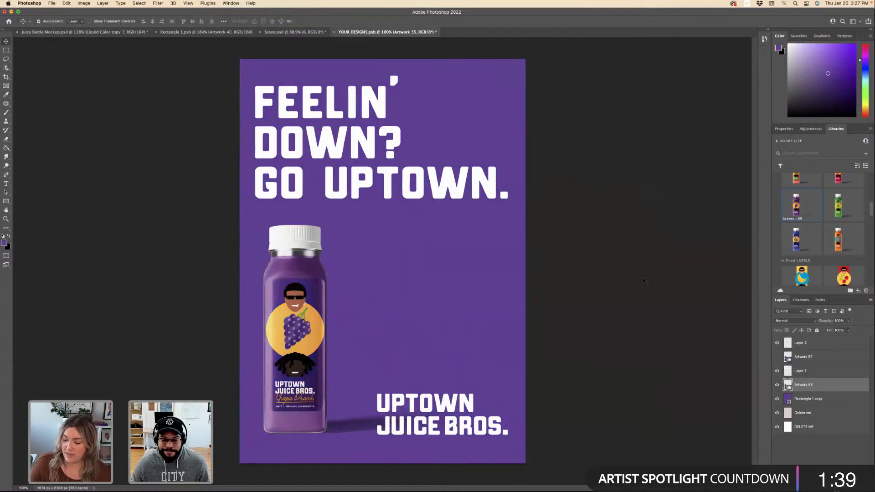
Show the blueberry bottle layer for comparison and enlarge the grape bottle to about 17.6% to match its size.
click(777, 357)
key(ctrl+t)
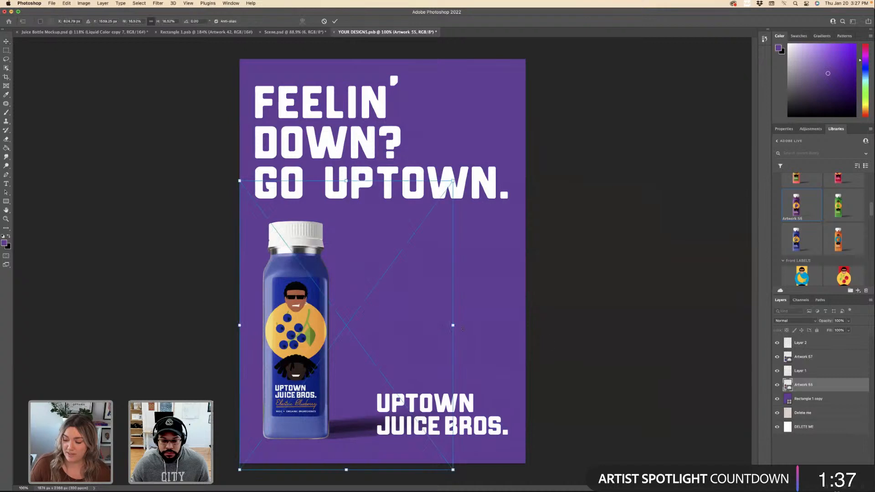
drag(458, 328, 466, 327)
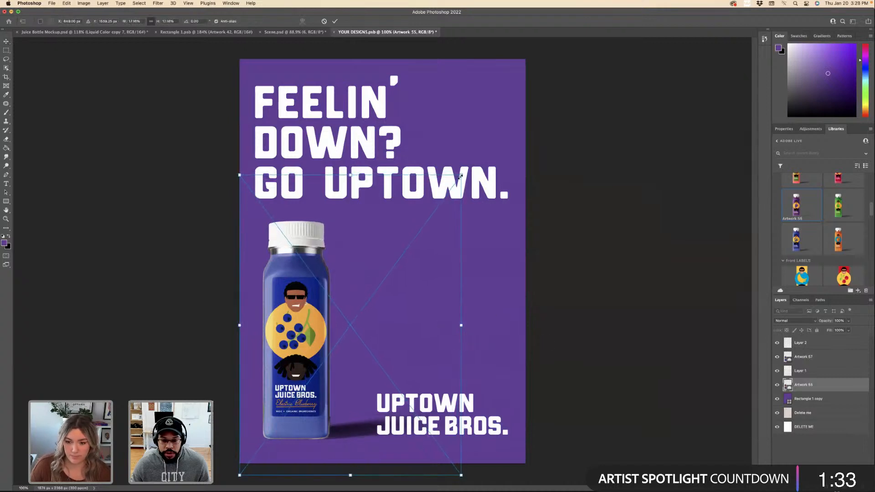
key(Return)
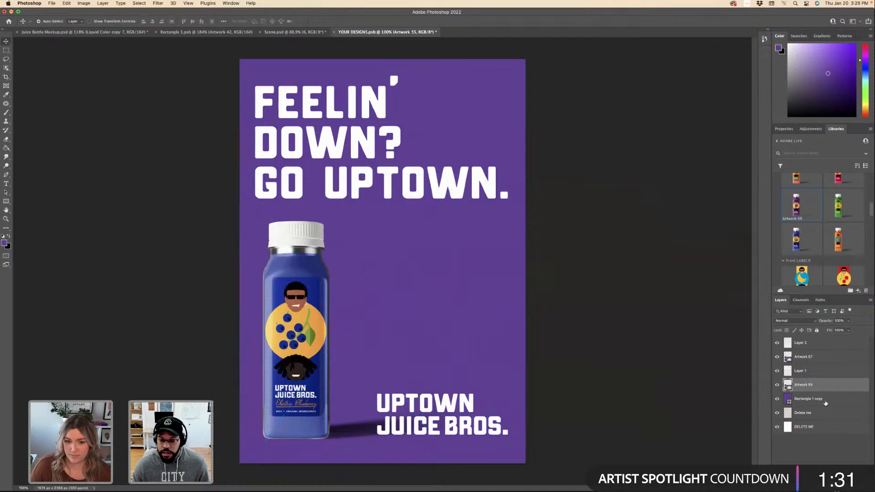
Hide the blueberry bottle layer, and save and close the purple poster to update the wall mockup.
click(777, 358)
key(cmd+s)
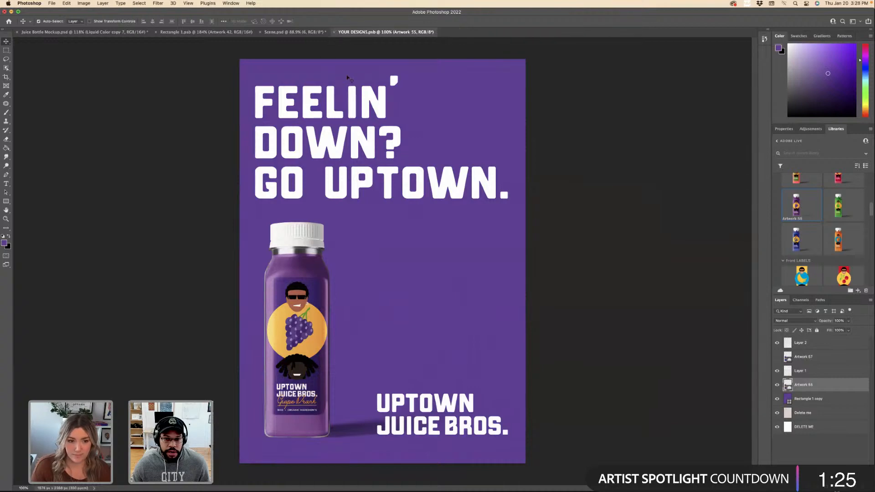
click(335, 32)
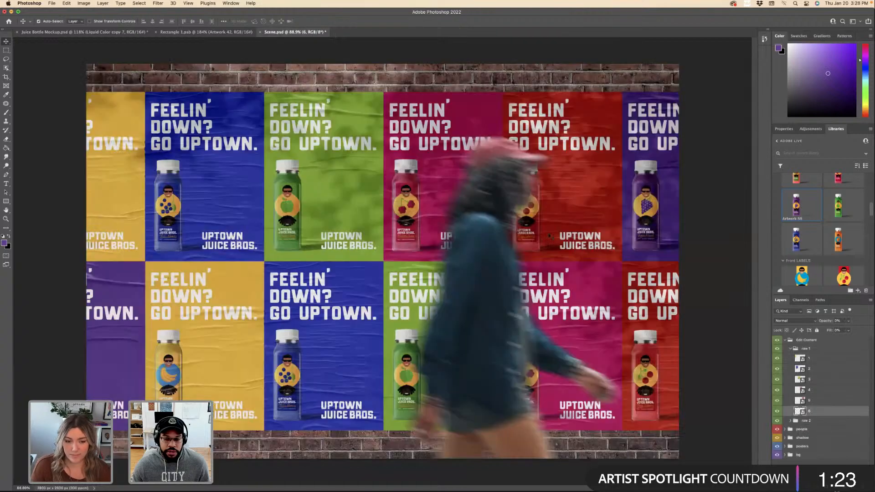
key(super+minus)
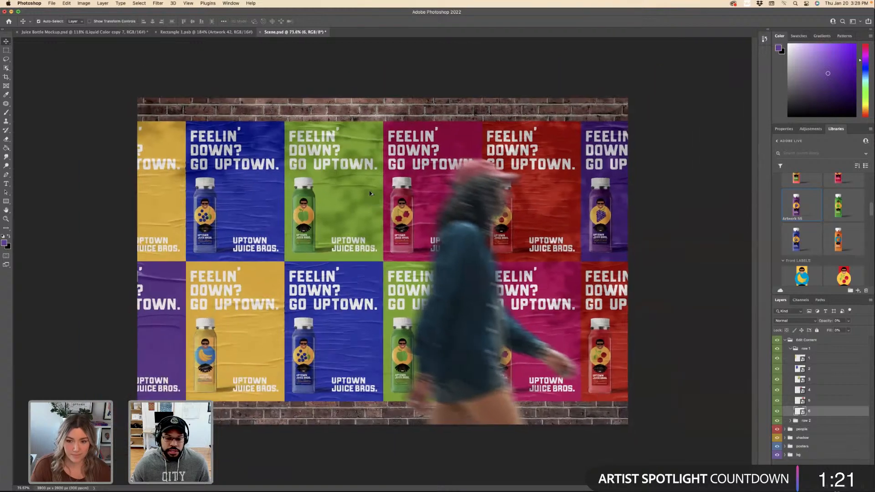
click(52, 3)
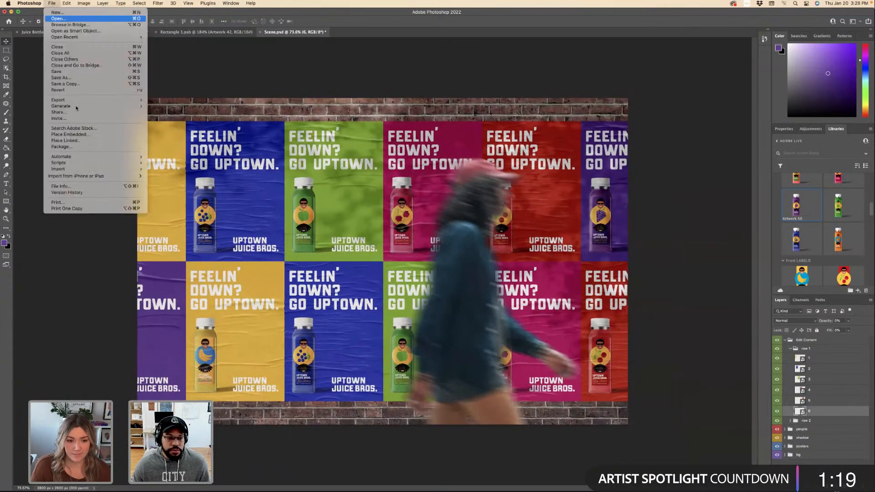
mouse_move(91, 100)
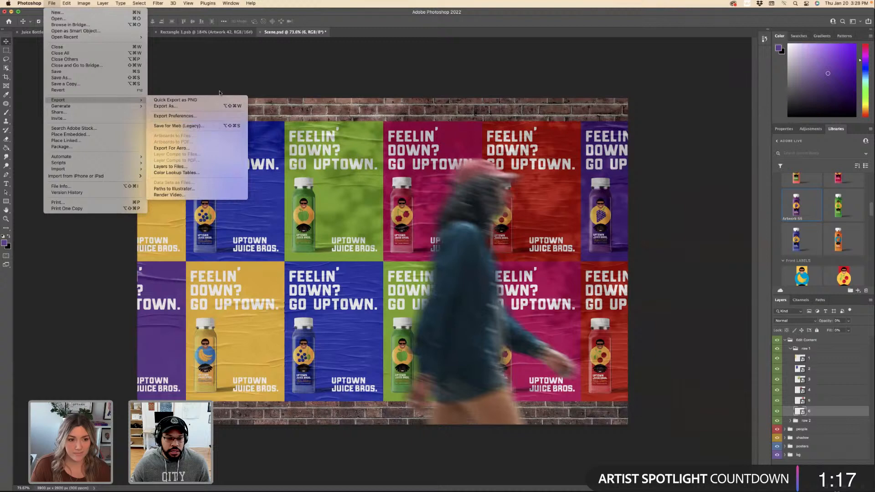
click(189, 84)
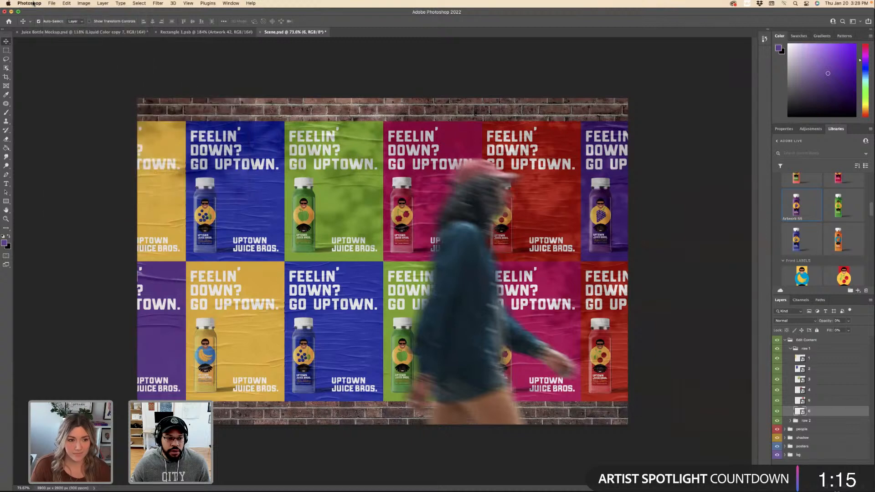
Change the Quick Export format to JPG in the export preferences.
click(33, 3)
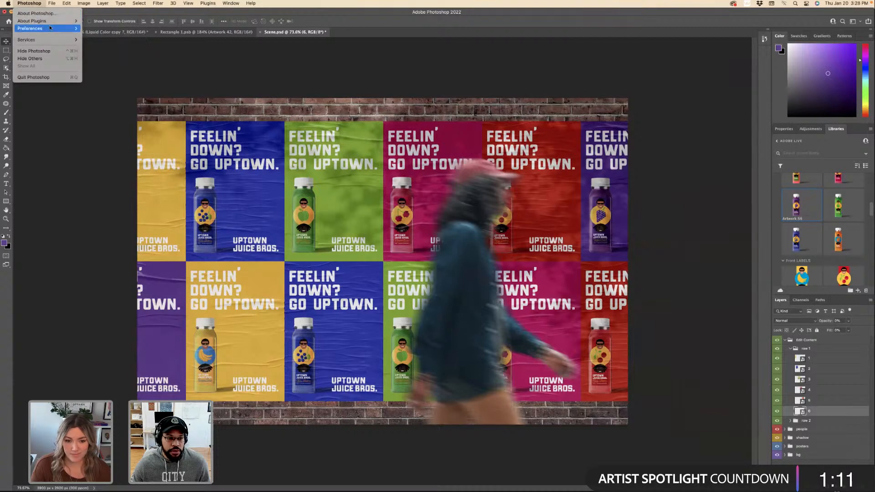
mouse_move(69, 28)
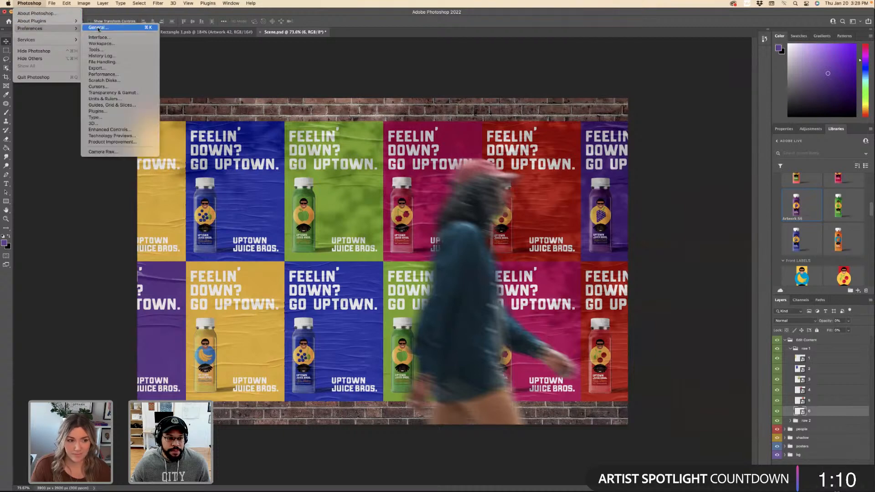
click(97, 68)
click(325, 167)
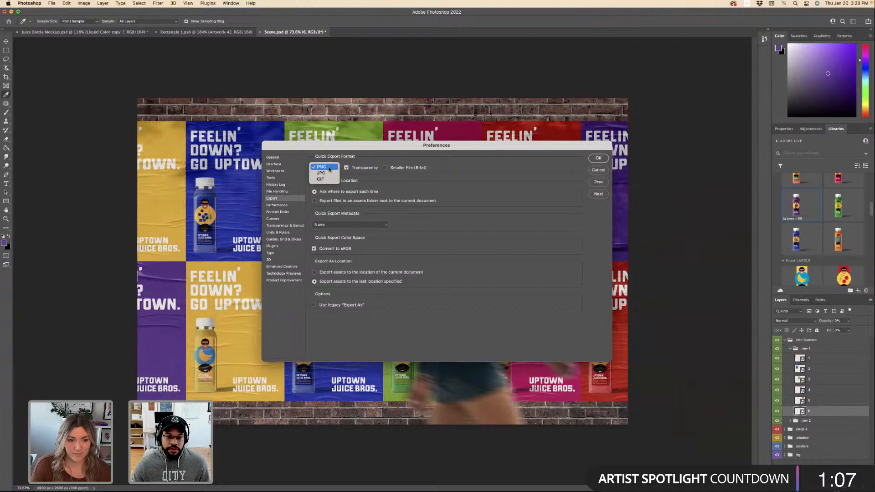
click(325, 176)
click(597, 158)
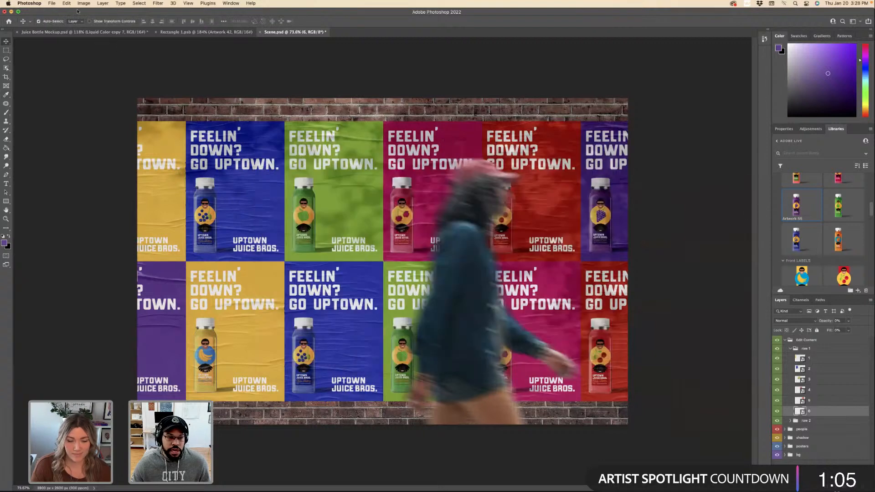
Quick-export the poster wall mockup as Scene.jpg into the Mockups folder.
click(52, 4)
mouse_move(99, 101)
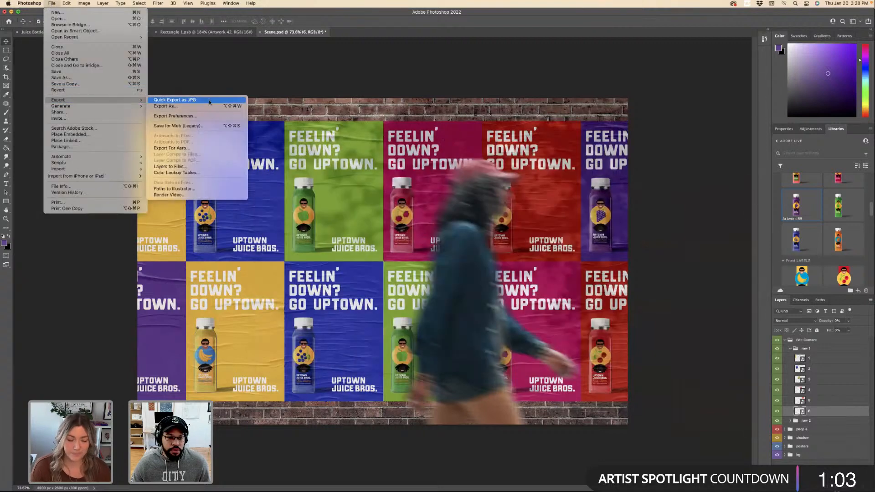
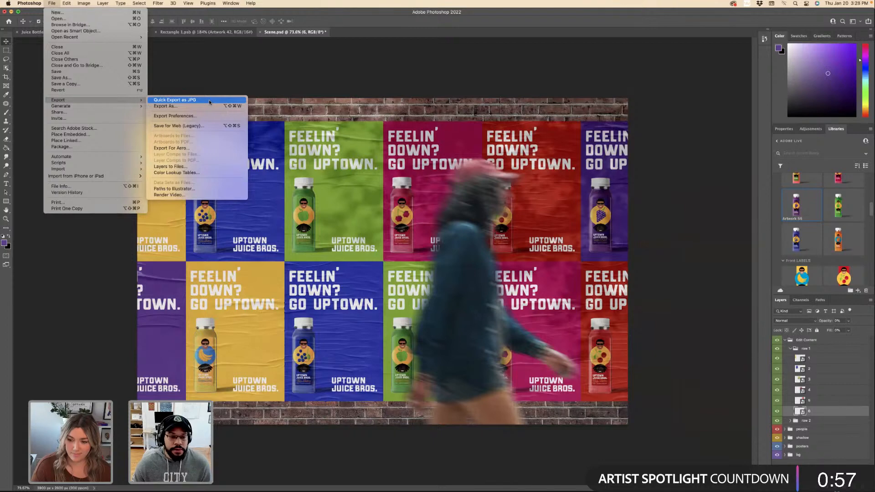
click(209, 101)
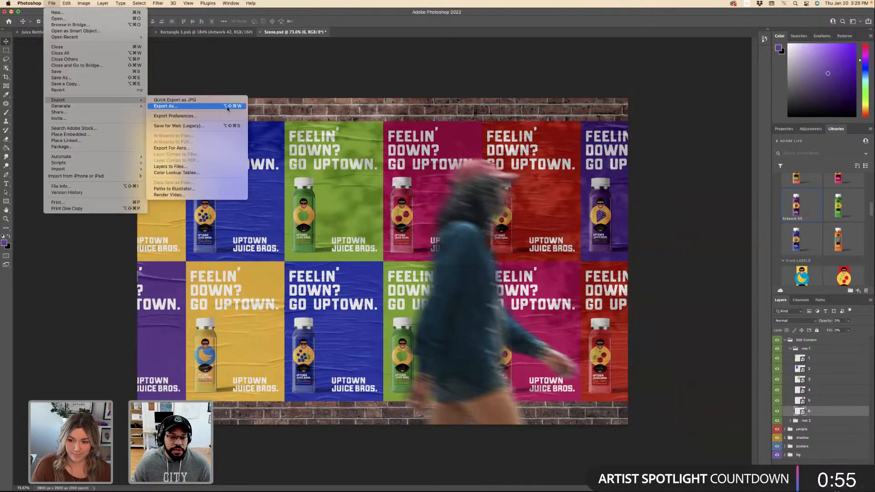
click(226, 102)
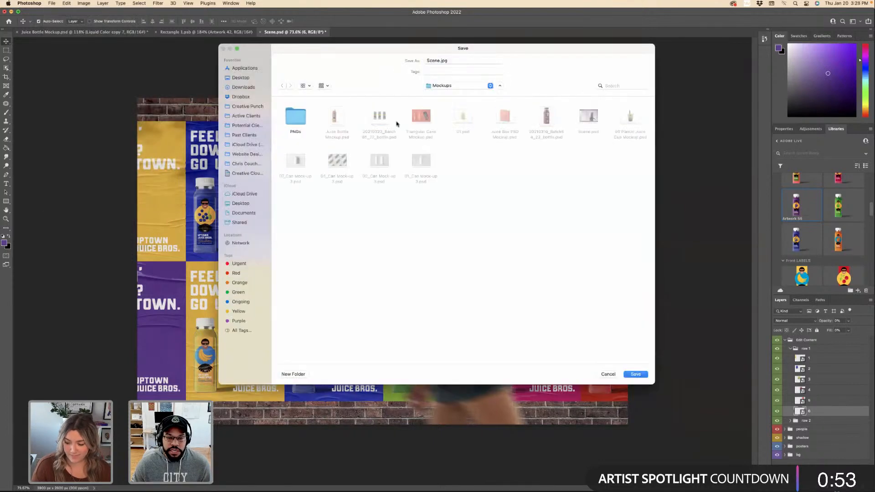
click(635, 374)
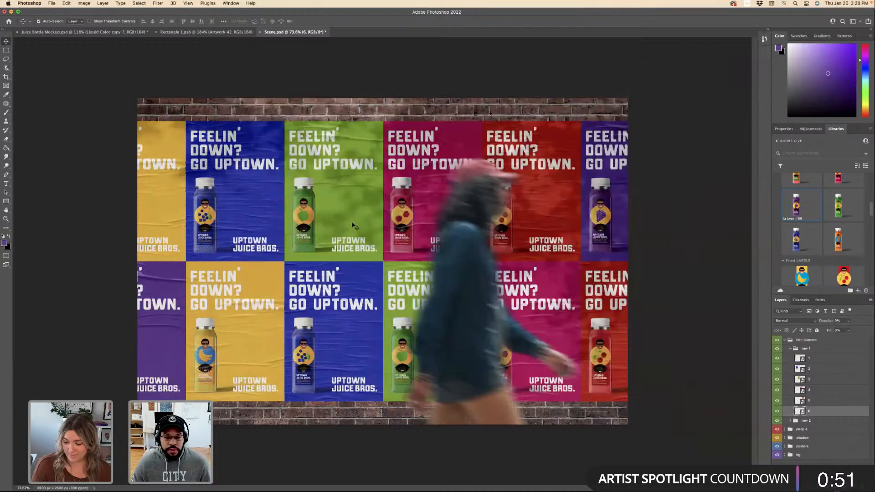
Switch to Illustrator and bring up the Adobe Live_2022.ai document around the fruit and label artwork.
key(ctrl+Right)
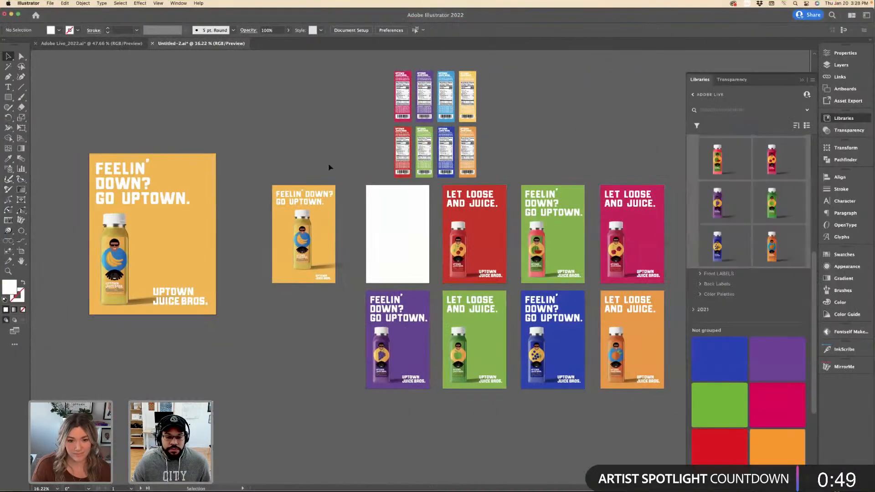
scroll(330, 175, down, 5)
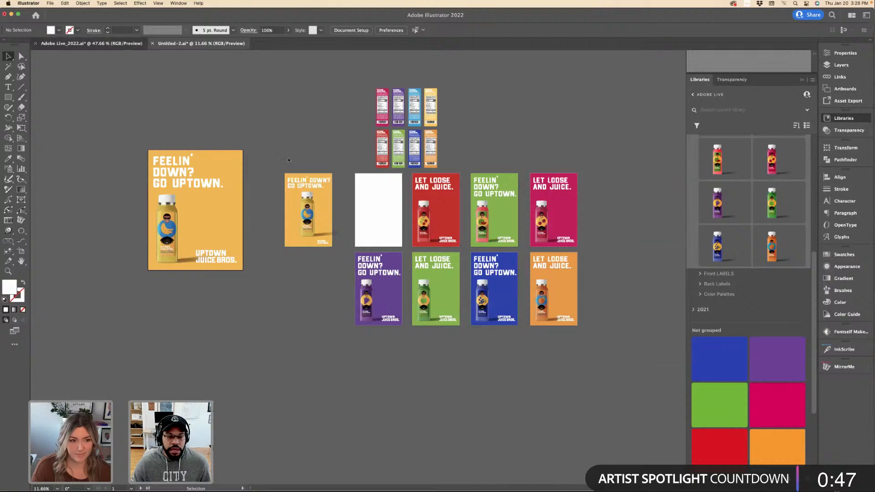
key(ctrl+Tab)
scroll(313, 173, down, 8)
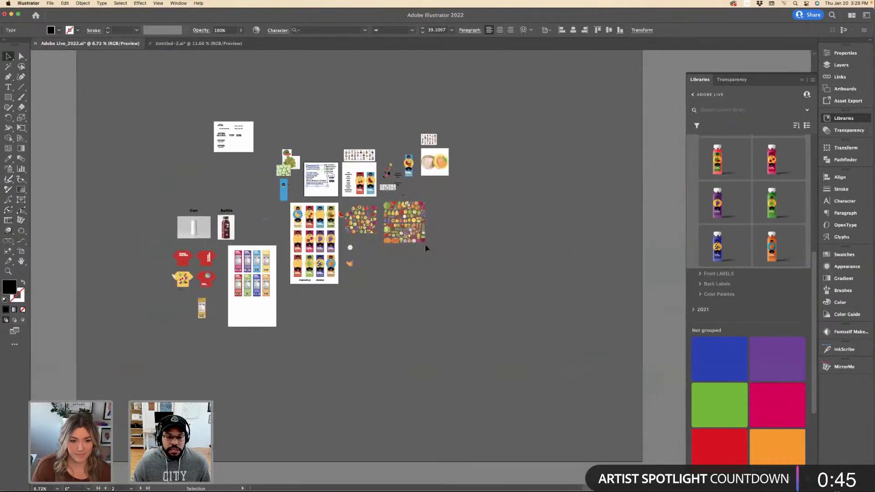
scroll(425, 245, up, 3)
scroll(425, 245, up, 2)
Place Scene.jpg from the Mockups folder in Finder onto the Adobe Live_2022.ai canvas.
key(super+Tab)
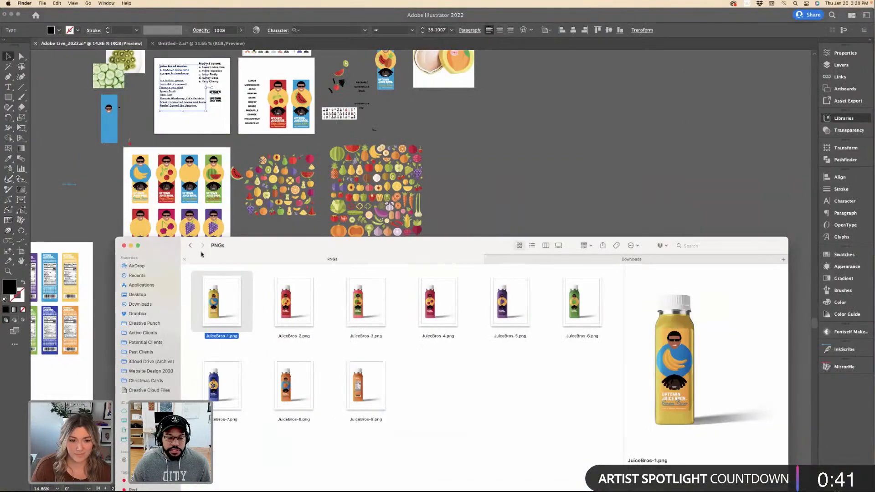
click(190, 245)
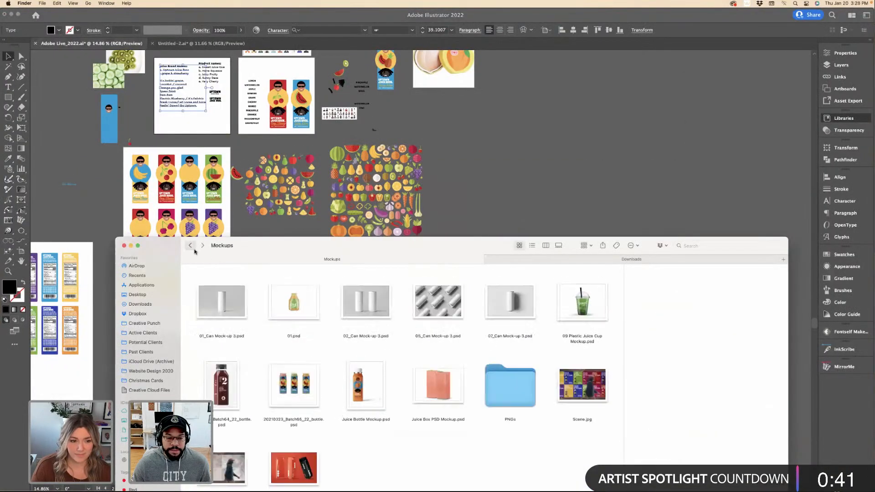
drag(583, 385, 532, 212)
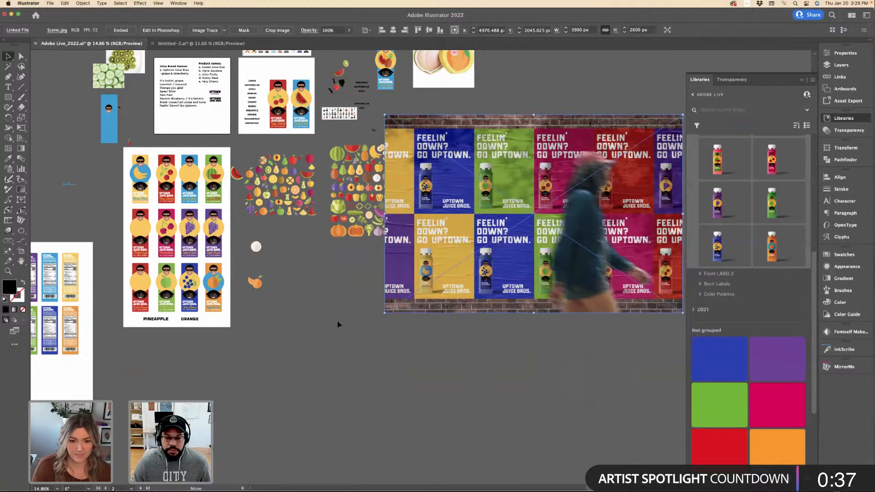
Move the placed mockup into the empty area below the fruit illustrations and scale it to about 2298 × 1532 px.
drag(516, 251, 413, 400)
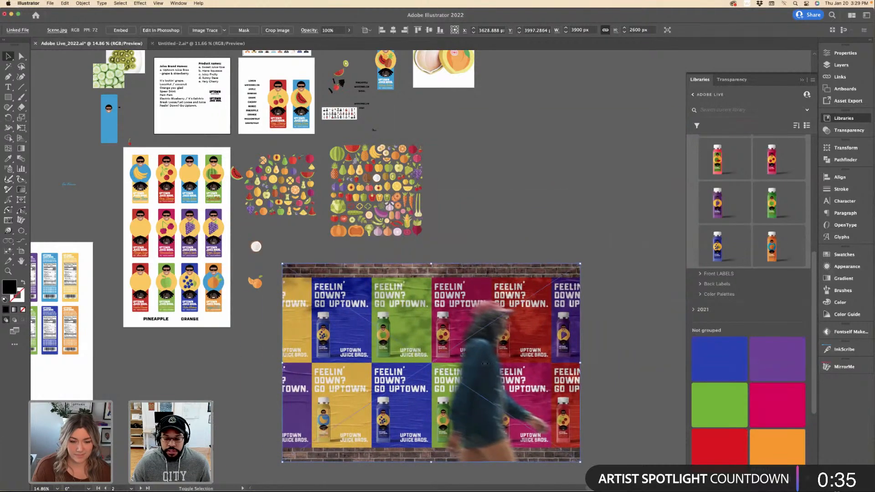
drag(580, 462, 470, 390)
key(super+equal)
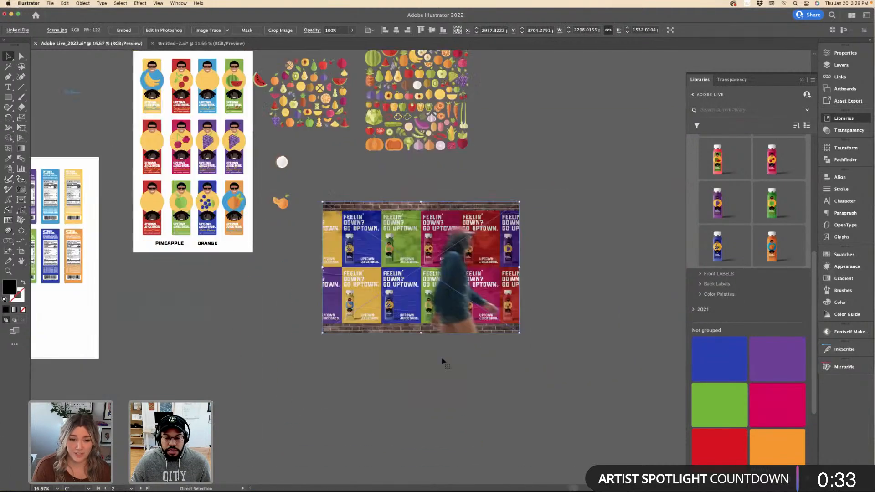
key(super+equal)
scroll(444, 387, down, 1)
click(447, 416)
scroll(446, 405, down, 2)
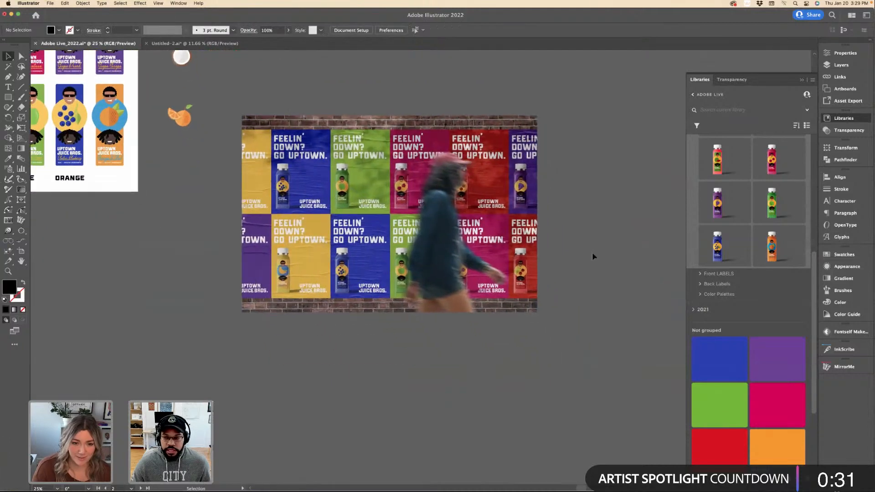
Create an artboard fitted to the placed poster wall image and duplicate it directly below.
click(846, 53)
click(774, 111)
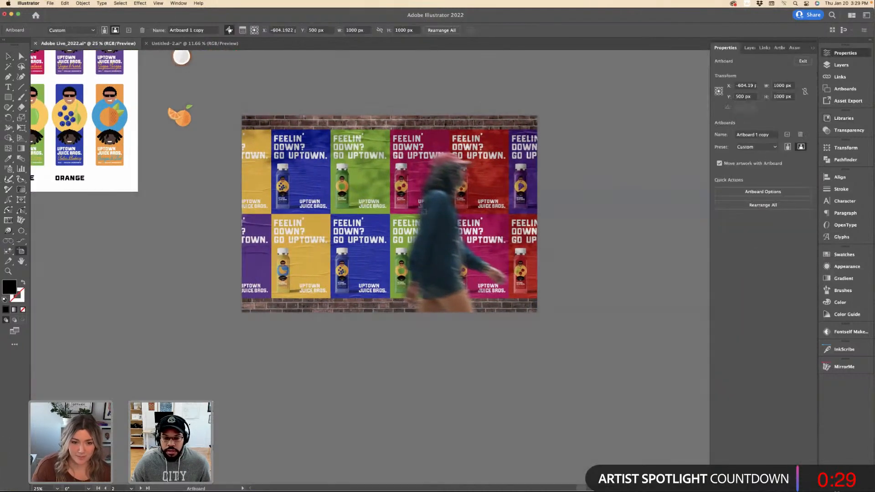
drag(397, 174, 398, 376)
shift+click(397, 295)
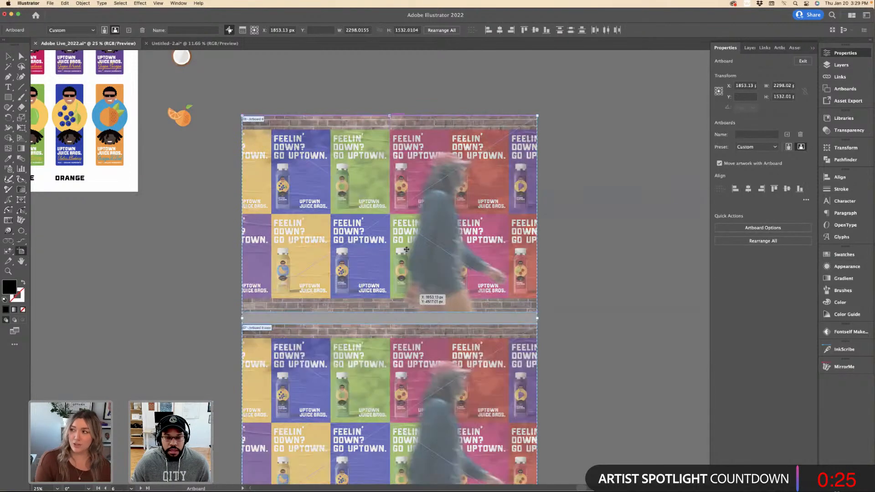
Remove the duplicated poster wall image while keeping its empty artboard below the original.
scroll(397, 296, down, 2)
key(super+minus)
key(Escape)
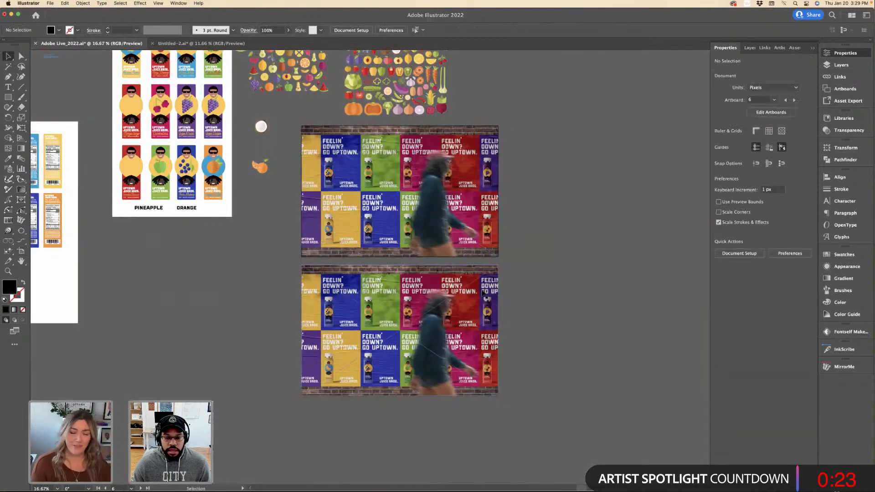
key(super+z)
scroll(471, 299, down, 2)
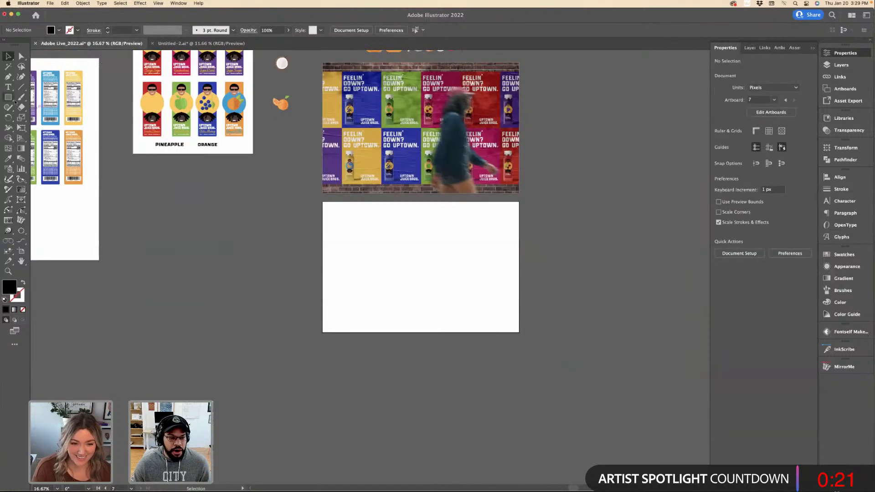
Draw a rectangle about 2298 × 1532 px covering the blank artboard and fill it with yellow sampled from the existing artwork.
key(m)
drag(323, 202, 520, 333)
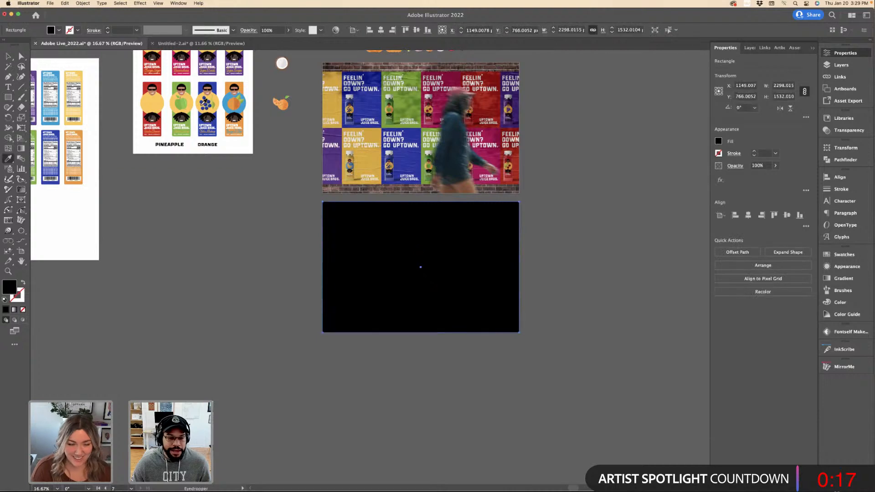
scroll(520, 332, up, 4)
key(v)
key(i)
click(382, 324)
key(ctrl+equal)
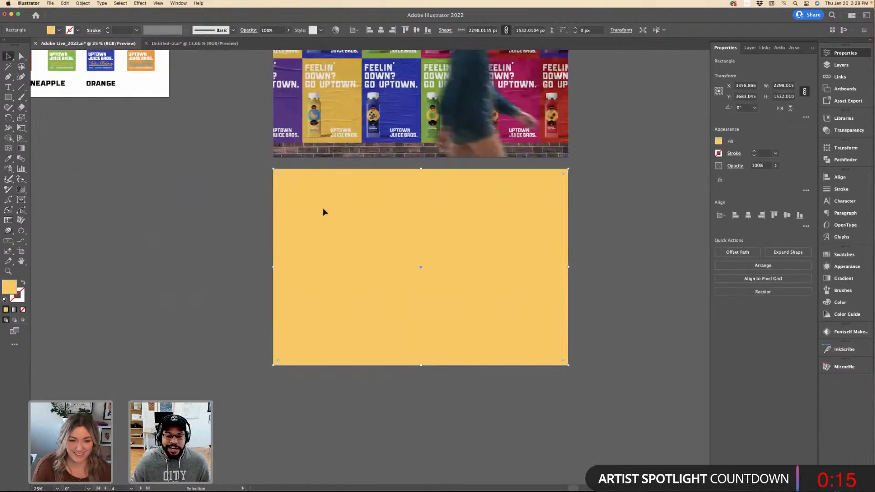
key(ctrl+shift+a)
Open the Adobe Live library at the juice bottle artwork.
click(844, 119)
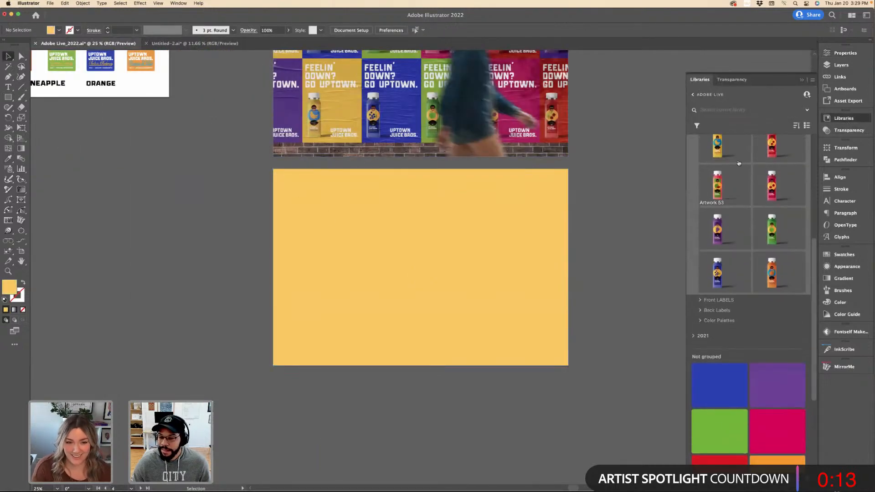
Place the banana juice bottle from the library on the yellow artboard and enlarge it near the artboard's left edge.
drag(415, 227, 350, 231)
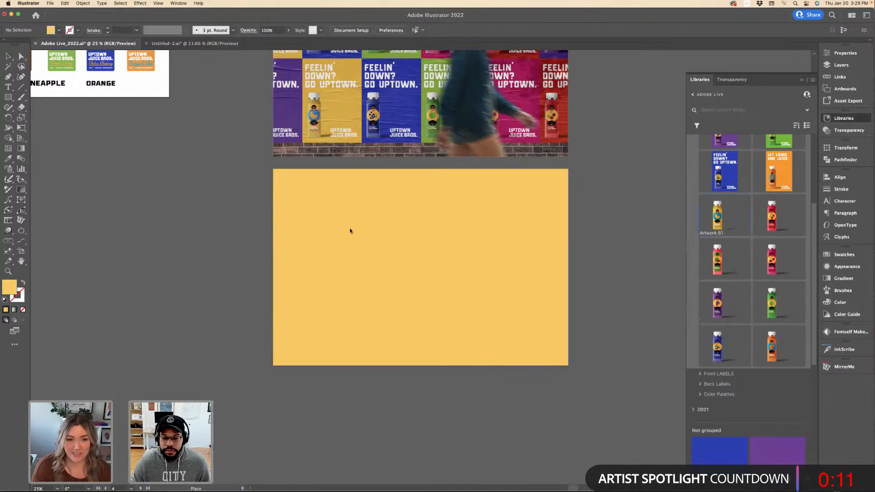
drag(421, 223, 258, 340)
drag(363, 305, 321, 315)
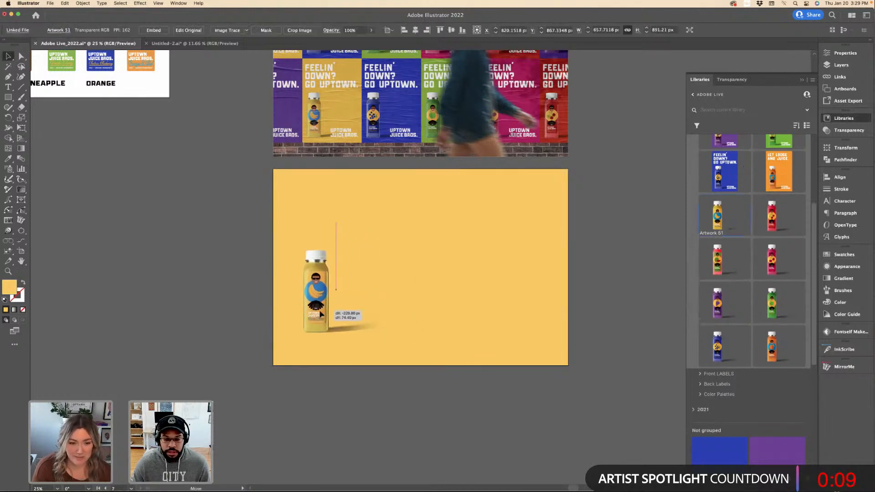
drag(379, 233, 450, 176)
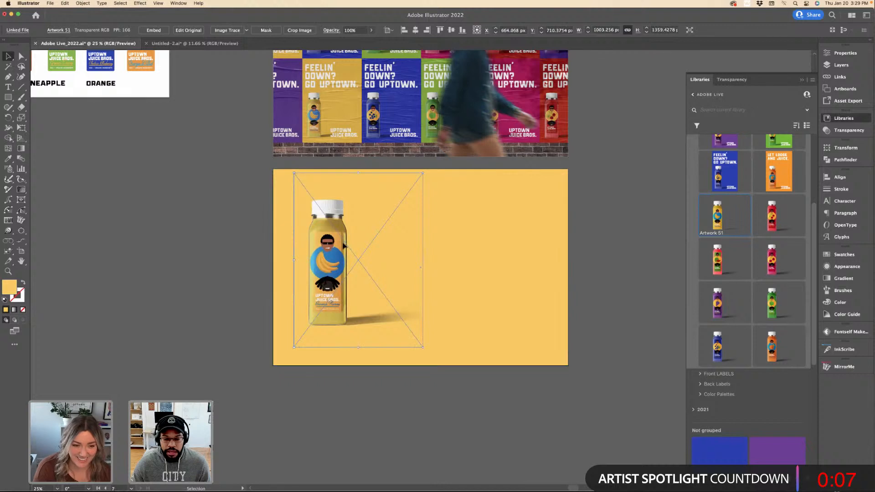
drag(343, 238, 335, 249)
Place the red cherry juice bottle from the library beside the banana bottle, matching its size and baseline.
drag(401, 251, 483, 251)
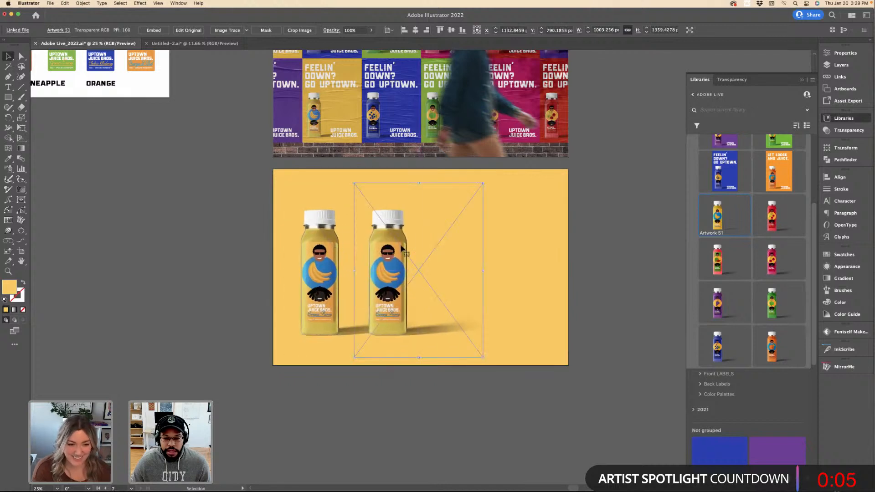
key(Delete)
drag(362, 227, 439, 363)
drag(403, 293, 442, 289)
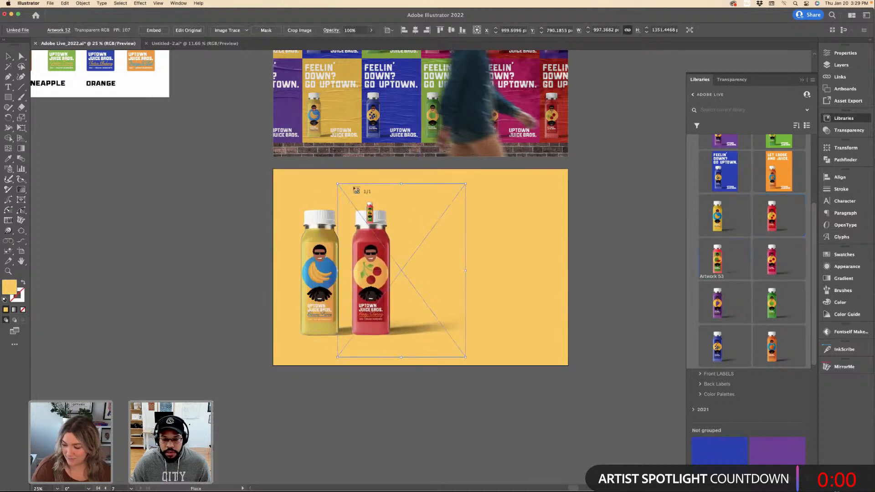
Place the watermelon bottle (Artwork 53) and the magenta berry bottle (Artwork 54) at matching size to continue the row rightward.
key(super+shift+a)
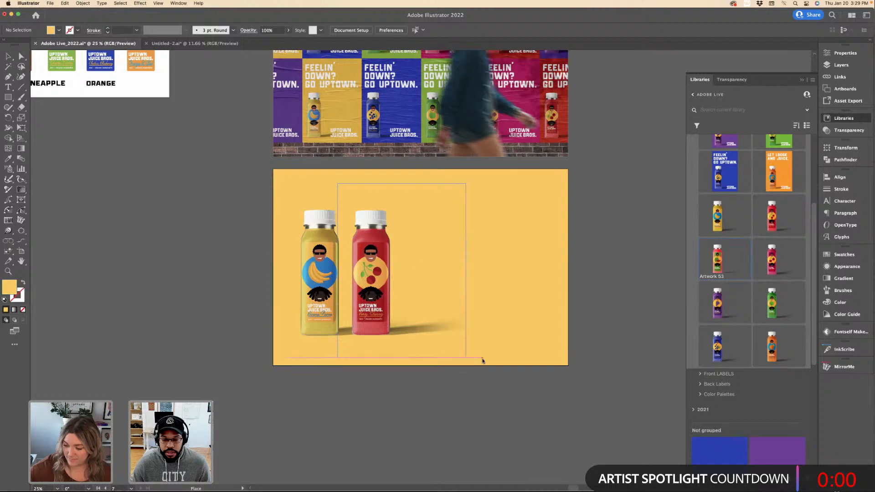
click(411, 287)
drag(411, 288, 462, 282)
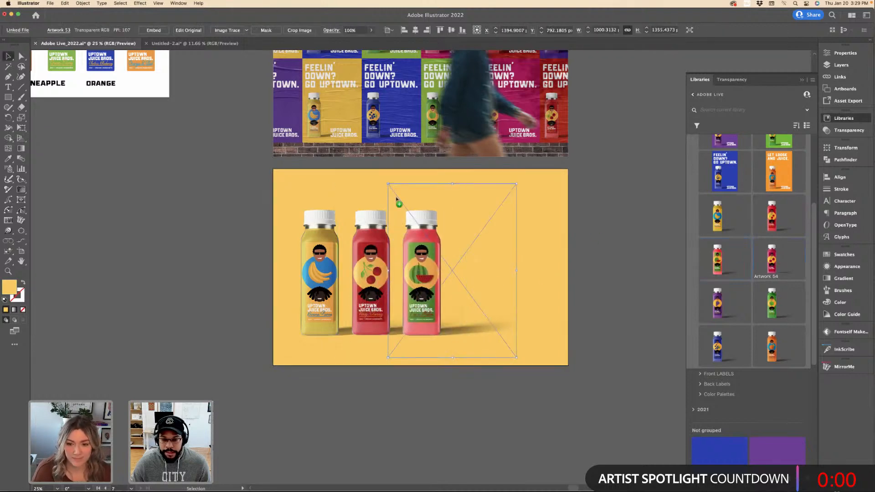
key(super+shift+a)
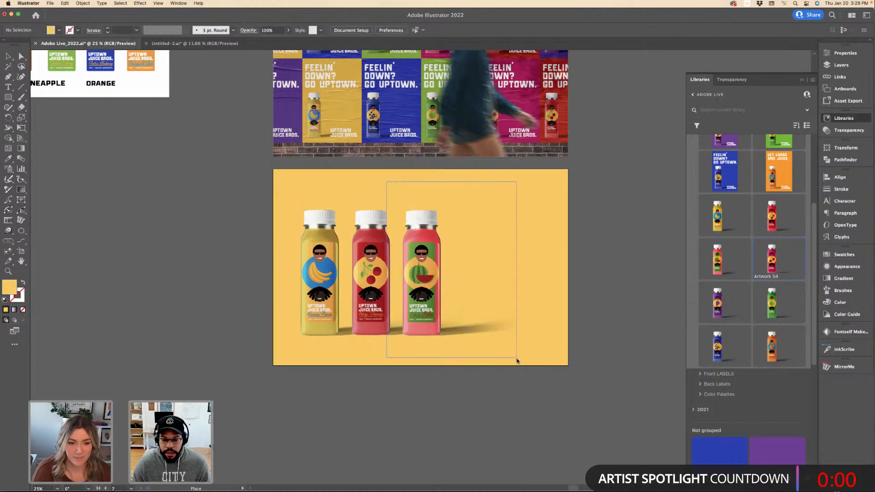
click(448, 270)
drag(449, 270, 509, 270)
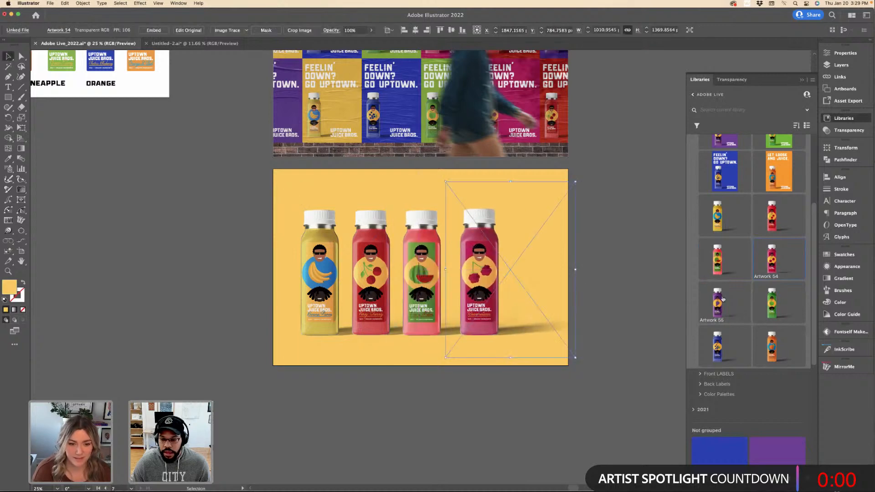
Place the purple grape bottle (Artwork 55) at matching size to the right of the magenta berry bottle.
key(super+shift+a)
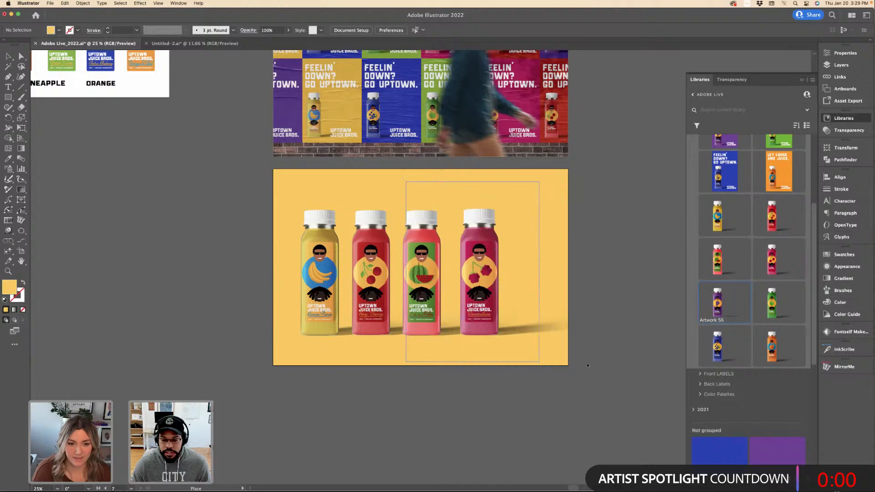
click(584, 360)
drag(456, 274, 549, 274)
Place the green apple bottle at matching size and fit it between the banana and cherry bottles, shifting the banana bottle left.
drag(771, 309, 349, 182)
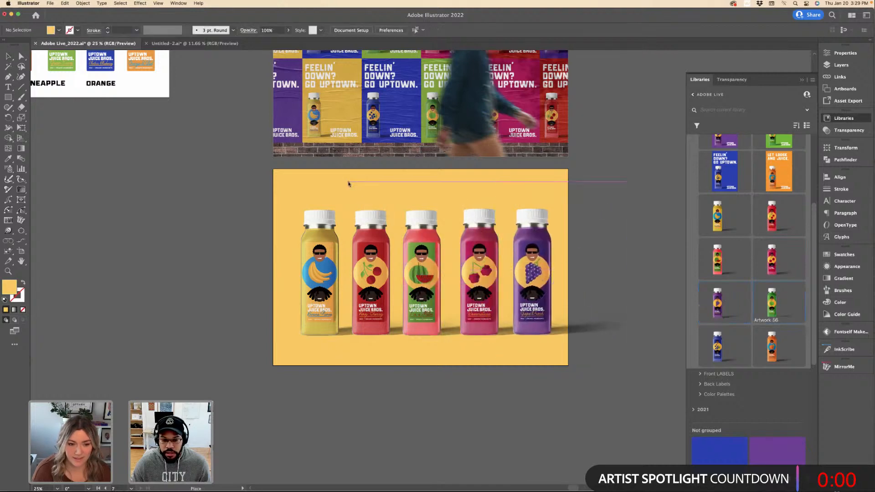
mouse_move(509, 336)
mouse_down()
mouse_move(523, 358)
mouse_move(496, 333)
mouse_up()
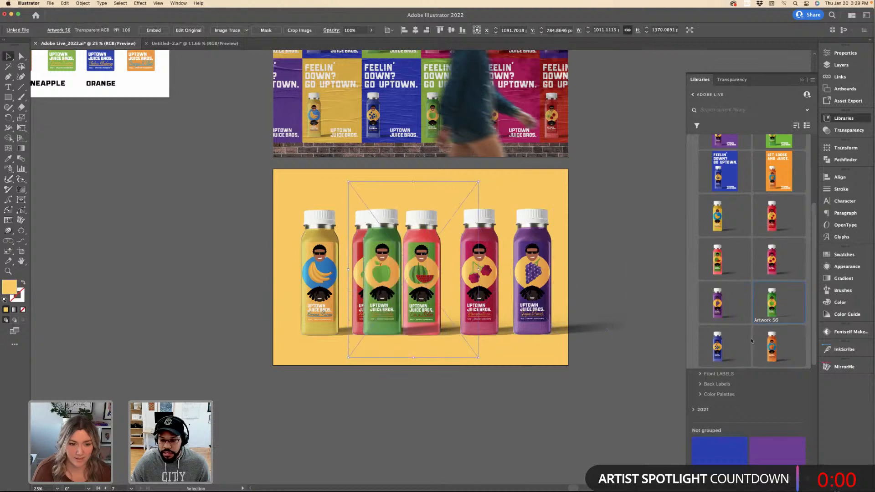
drag(301, 226, 249, 225)
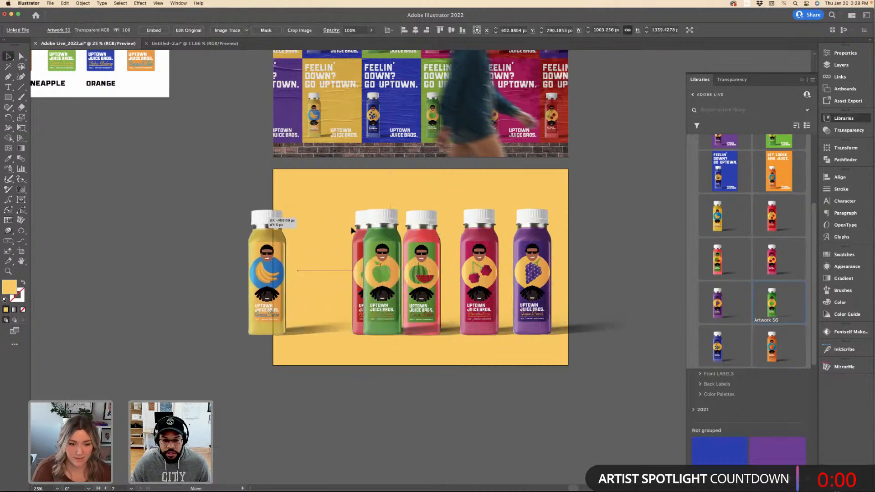
drag(360, 230, 289, 213)
click(647, 263)
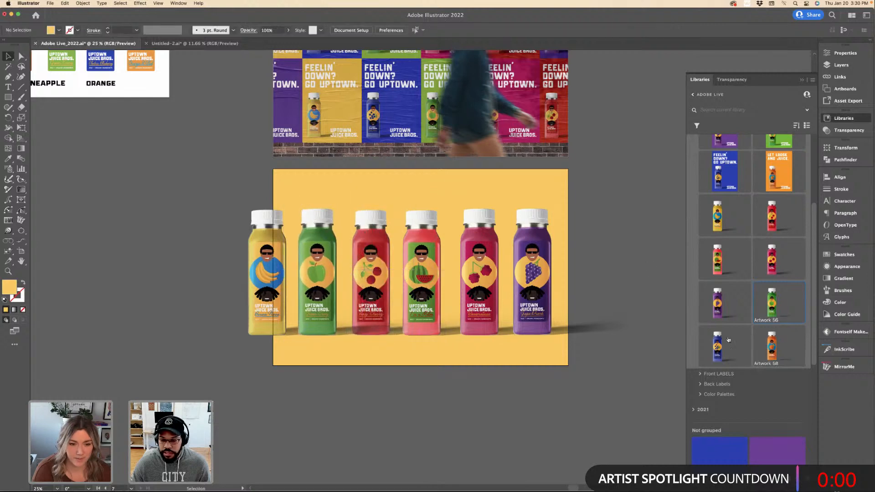
Place the blueberry bottle (Artwork 57) and the orange bottle (Artwork 58) at matching size at the right end of the row.
drag(718, 346, 649, 423)
drag(524, 283, 573, 284)
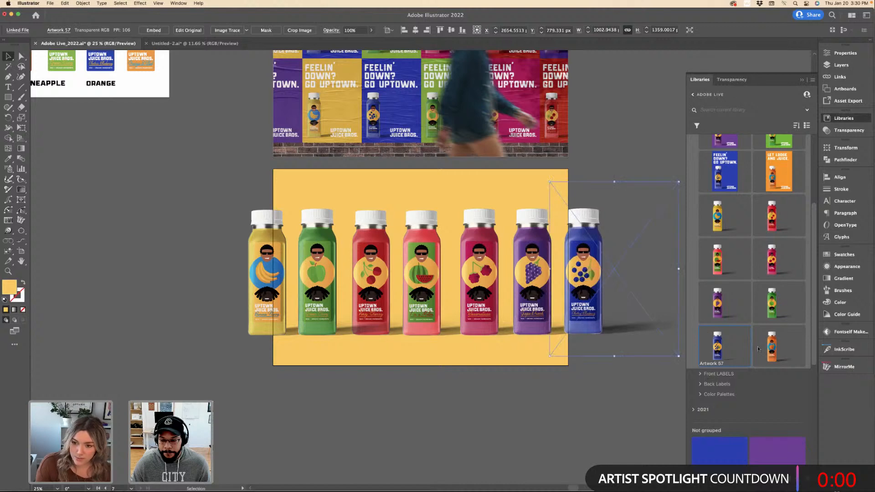
drag(496, 218, 595, 357)
drag(438, 279, 618, 278)
click(616, 172)
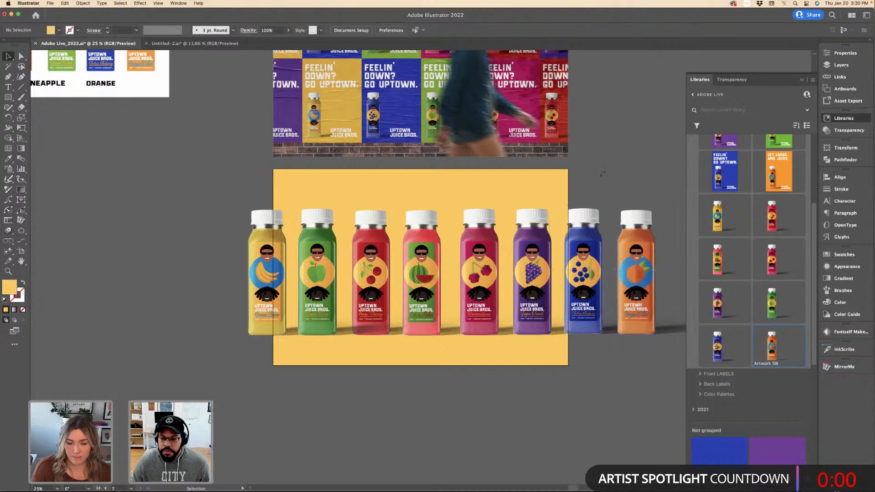
Widen the yellow bottle artboard on both sides to about 3669 px so that it spans all eight bottles.
scroll(616, 172, right, 3)
click(844, 52)
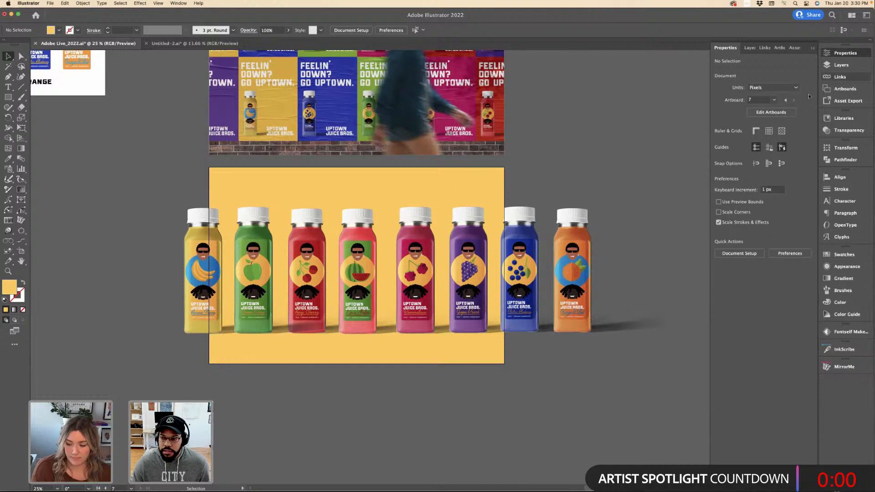
click(771, 112)
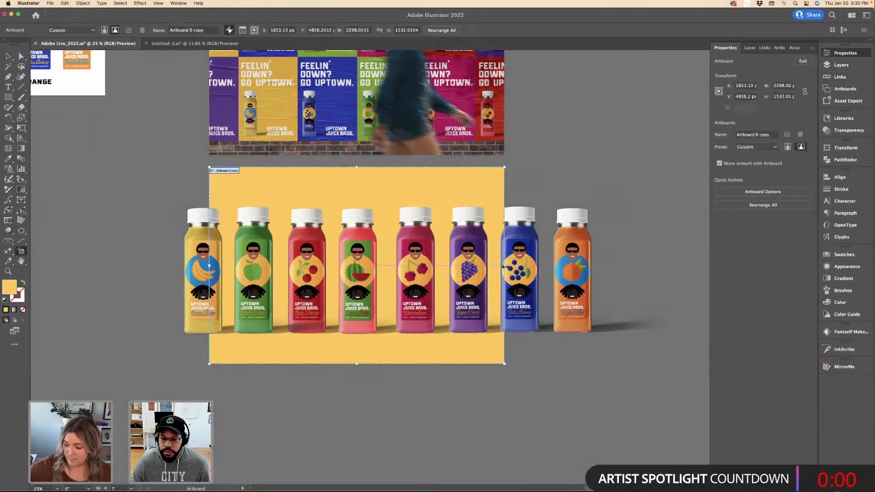
drag(504, 267, 627, 266)
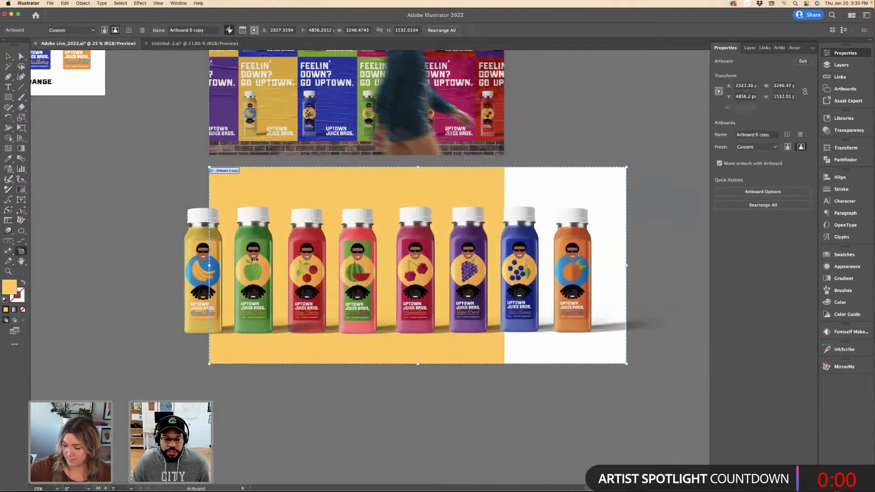
drag(209, 266, 156, 261)
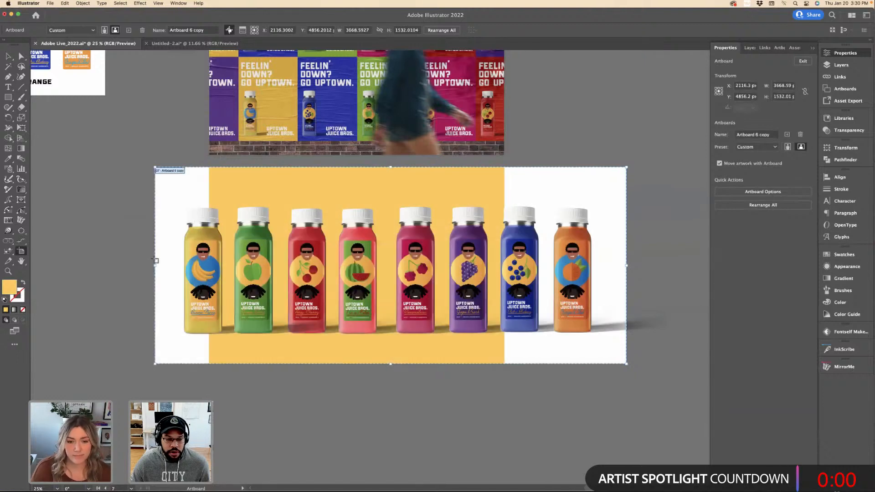
Stretch the yellow background rectangle on both sides to fill the widened artboard, about 3669 px wide.
key(v)
click(251, 192)
click(213, 273)
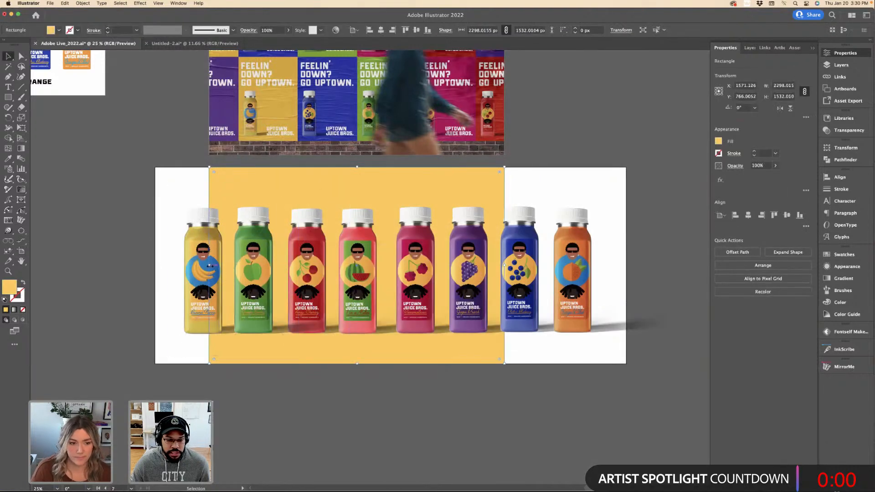
drag(209, 269, 155, 259)
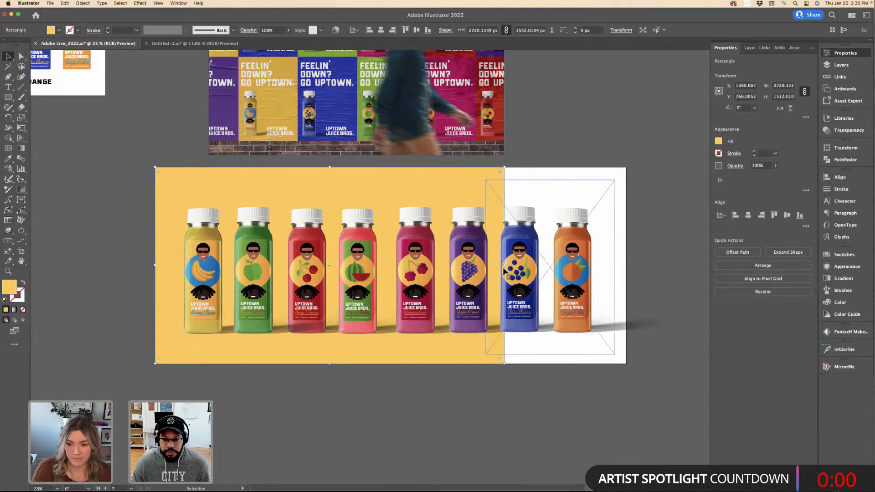
drag(506, 271, 626, 269)
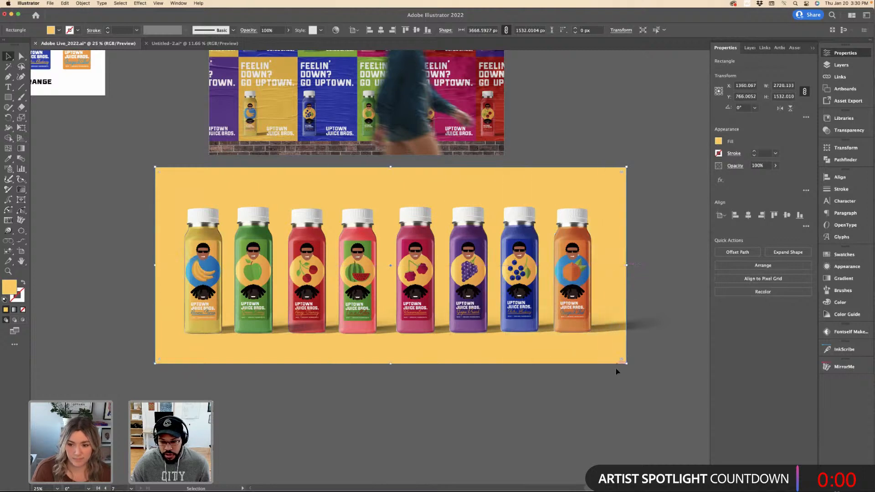
click(615, 368)
Move the bottle artboard farther below the poster mockup and make it taller, with the yellow background filling the added height.
drag(534, 268, 528, 284)
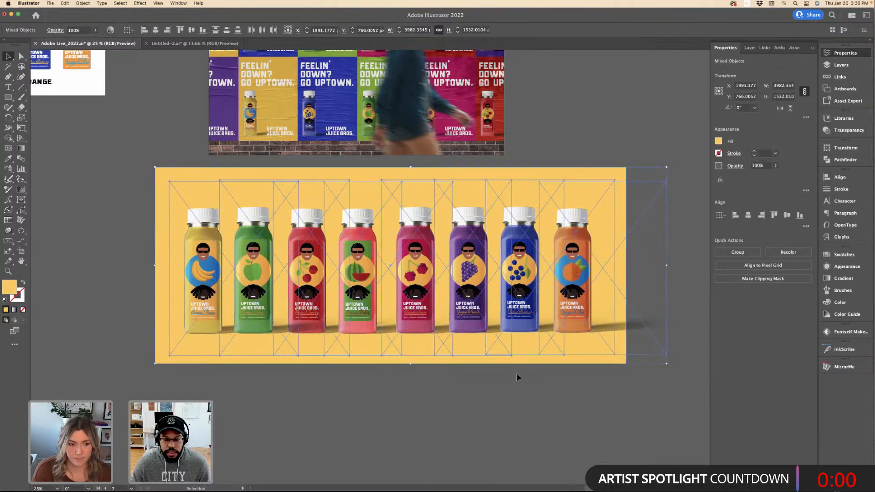
click(516, 373)
scroll(441, 304, down, 2)
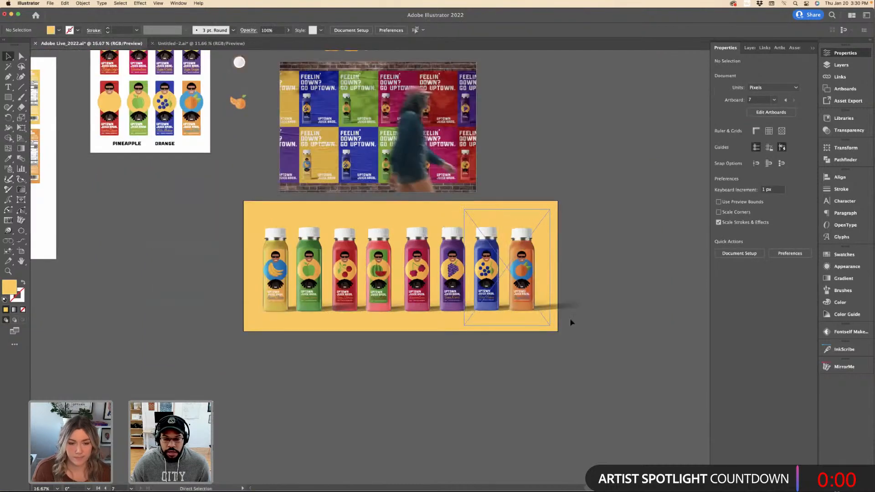
scroll(568, 318, left, 3)
scroll(568, 318, up, 2)
click(777, 115)
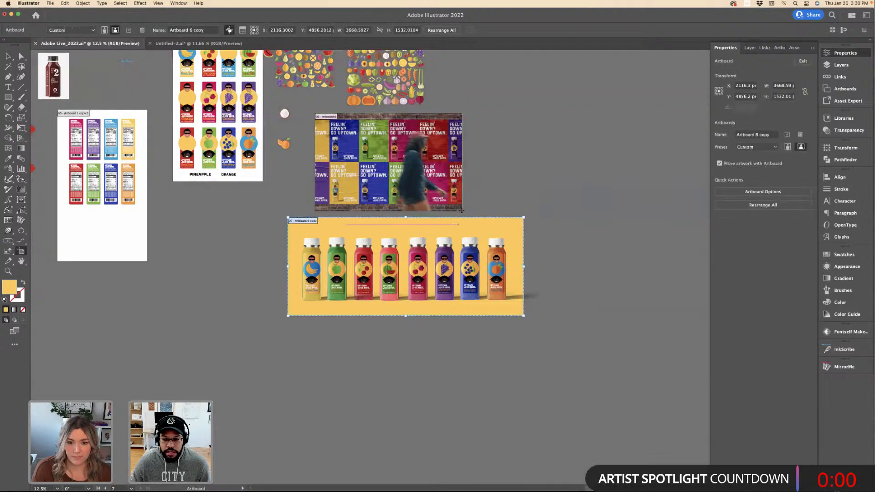
mouse_move(391, 218)
mouse_down()
mouse_move(392, 240)
mouse_move(406, 227)
mouse_up()
key(Escape)
click(203, 231)
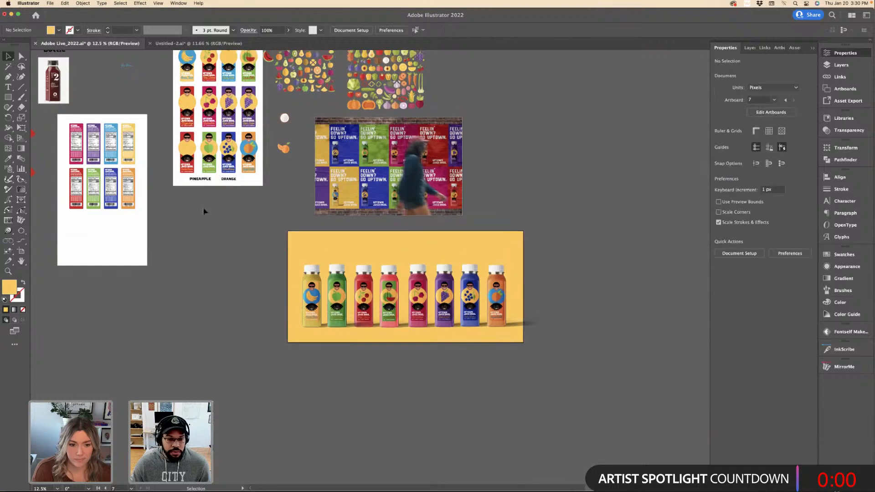
Add the white UPTOWN JUICE BROS. logo to the yellow banner, enlarged above the bottles at the left end.
scroll(205, 212, up, 4)
click(372, 345)
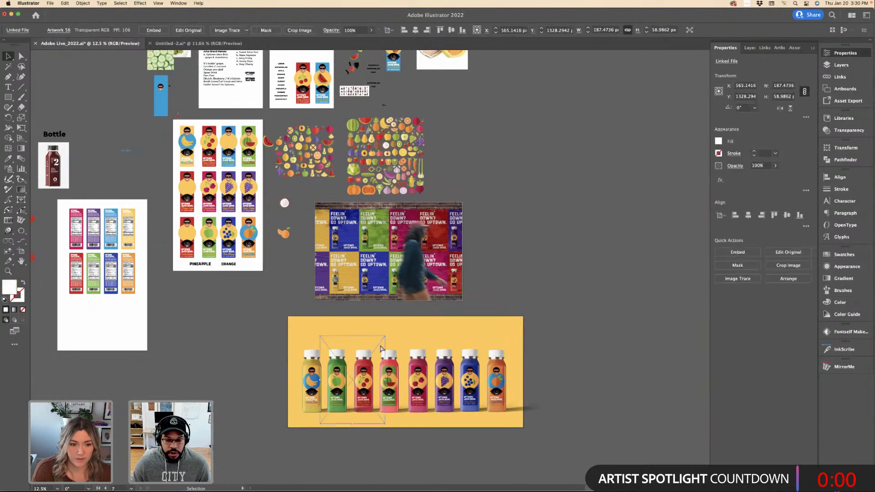
key(super+equal)
key(super+equal)
drag(334, 400, 360, 381)
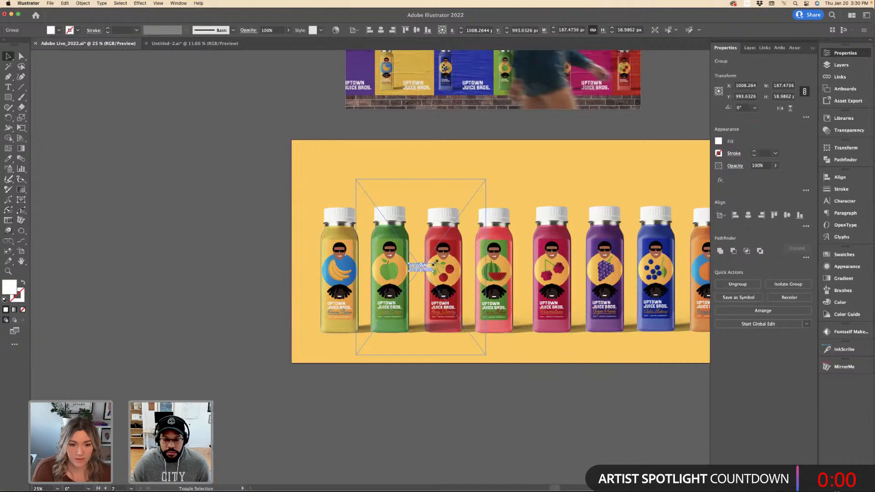
drag(433, 263, 388, 168)
key(super+minus)
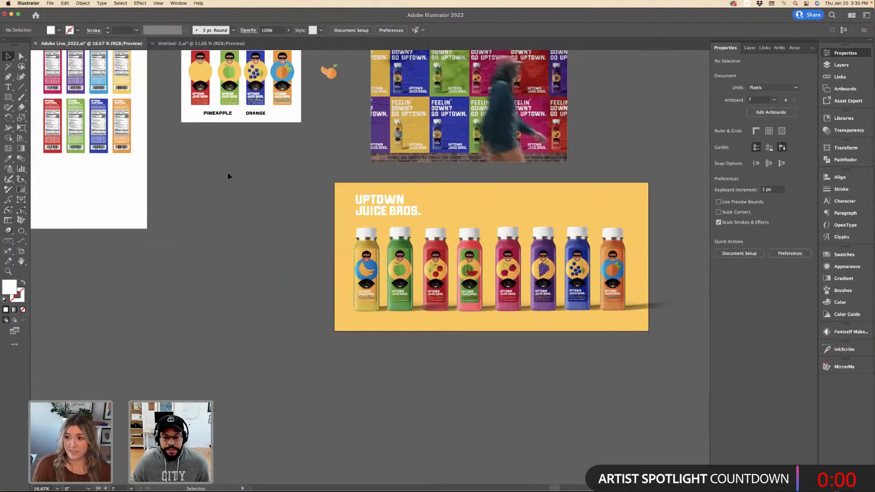
Move the UPTOWN JUICE BROS. logo to the banner's upper right corner and save the document.
scroll(284, 202, right, 3)
drag(284, 202, 493, 203)
click(534, 144)
key(super+minus)
scroll(311, 201, up, 2)
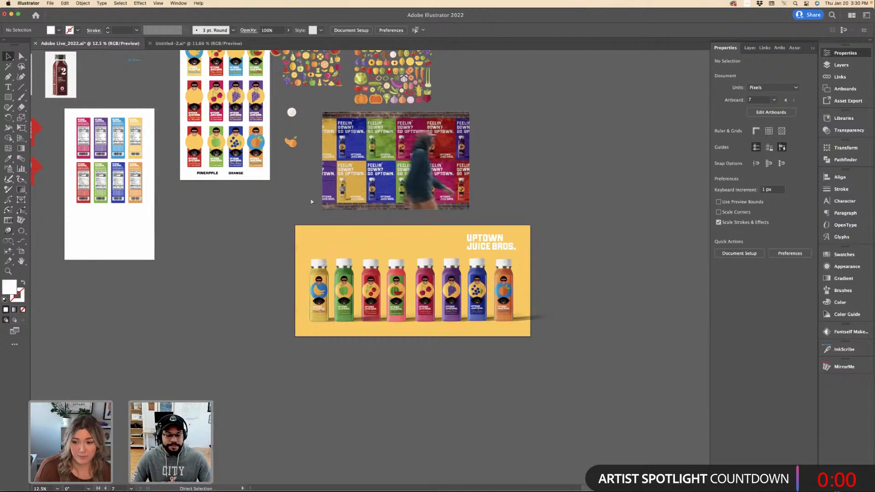
key(super+s)
Switch to Chrome with the artist's Behance profile at full-screen size and open the LoulouDiver Underwater Photography project.
mouse_move(588, 478)
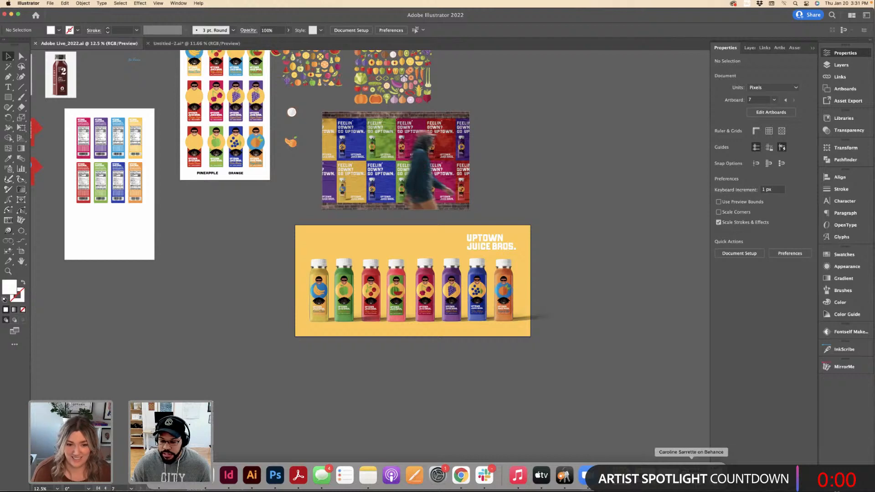
click(692, 476)
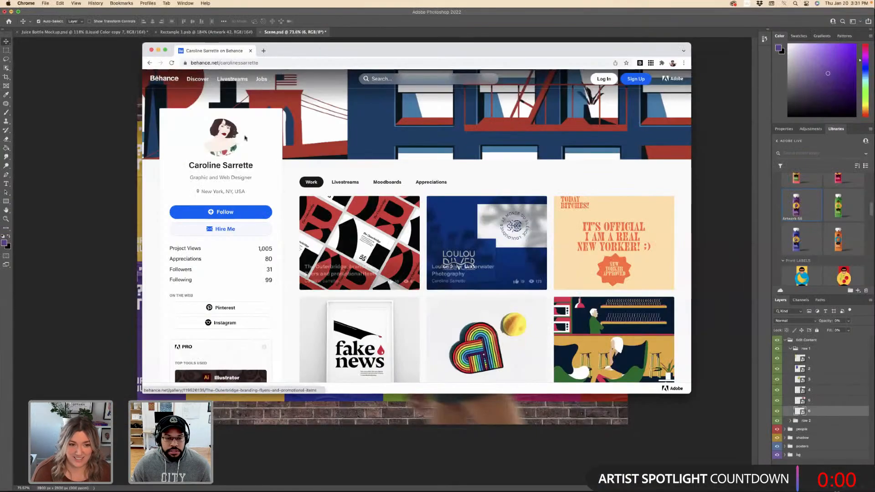
click(165, 49)
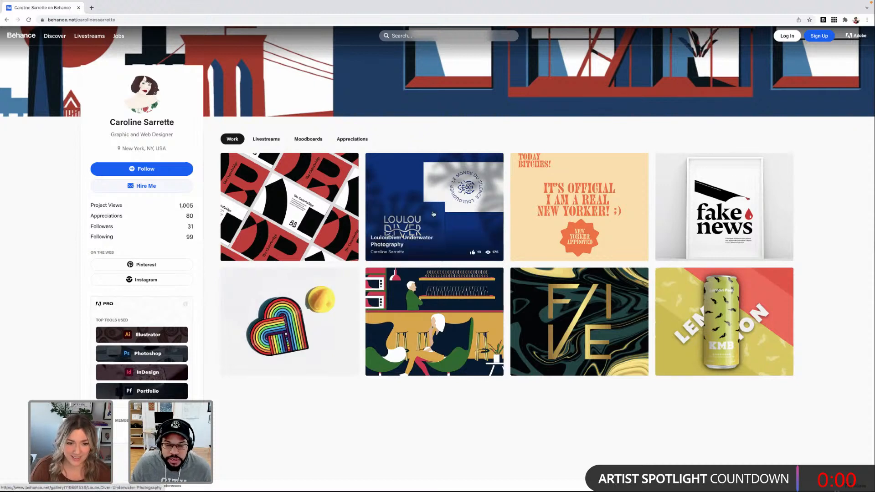
click(433, 214)
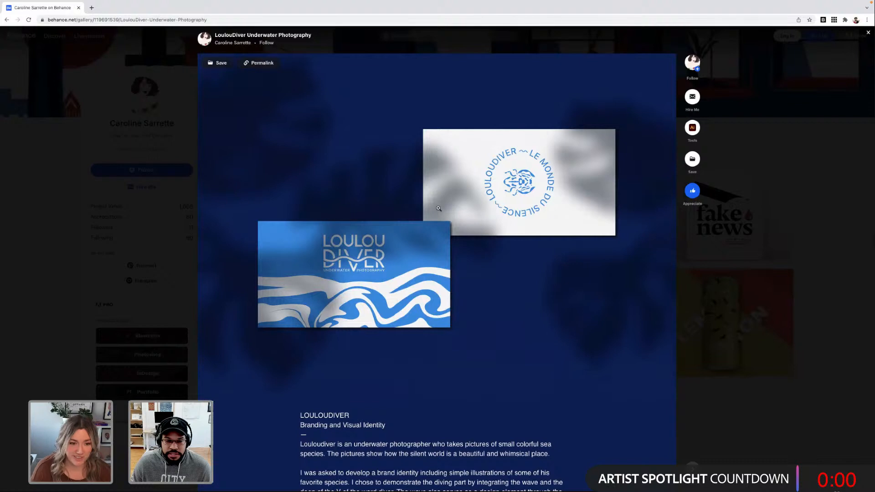
Examine the LoulouDiver project's opening blue and white card mockups and the branding description beneath them.
scroll(439, 208, down, 2)
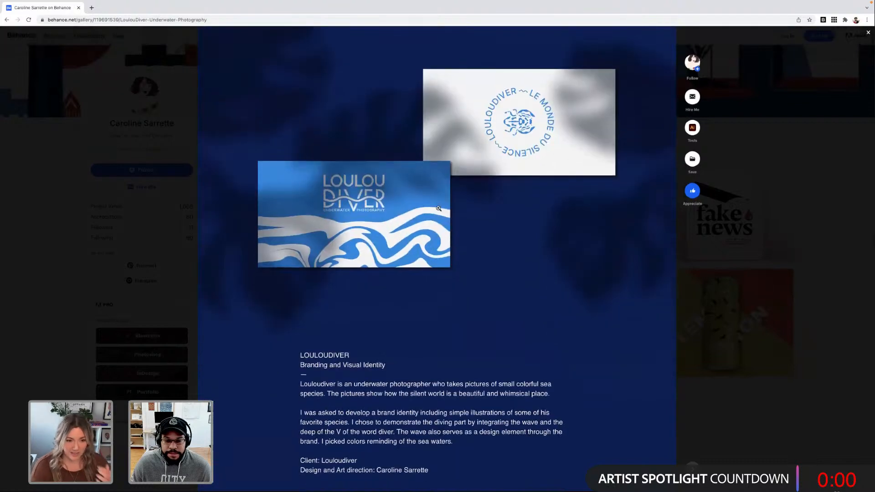
scroll(438, 208, up, 1)
scroll(439, 208, up, 1)
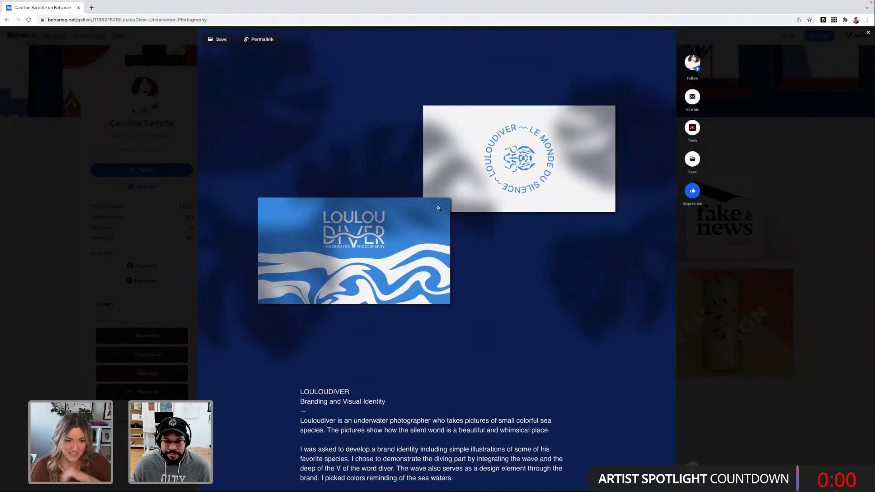
scroll(439, 208, up, 1)
scroll(438, 208, down, 3)
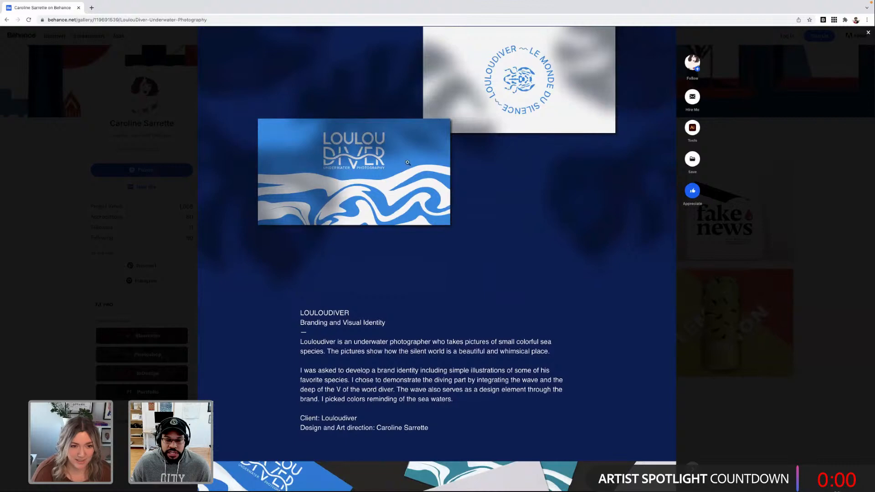
scroll(460, 164, up, 3)
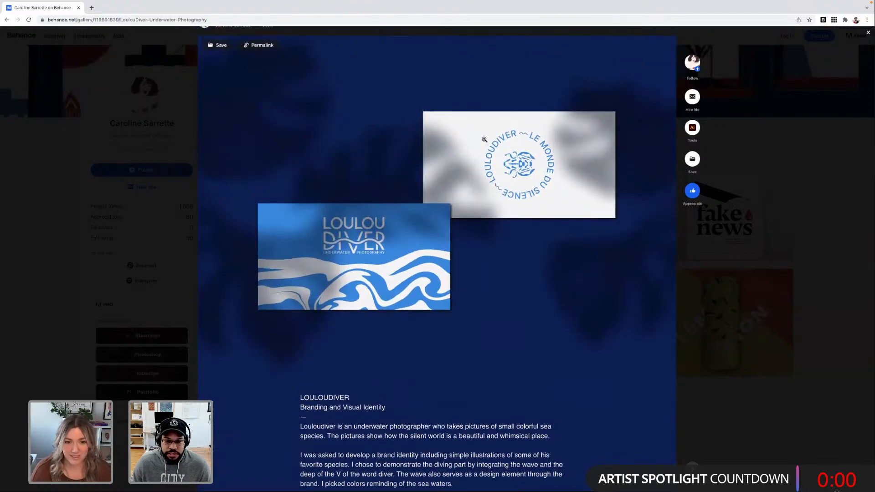
scroll(484, 140, up, 1)
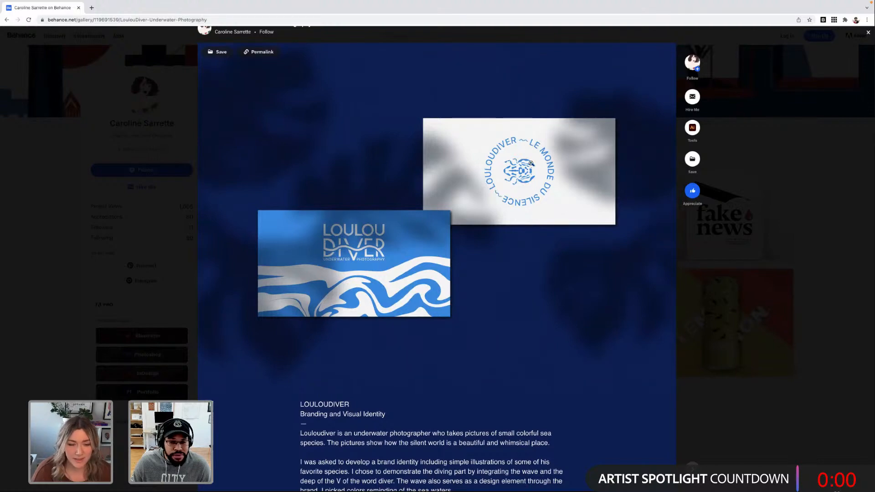
scroll(469, 236, down, 6)
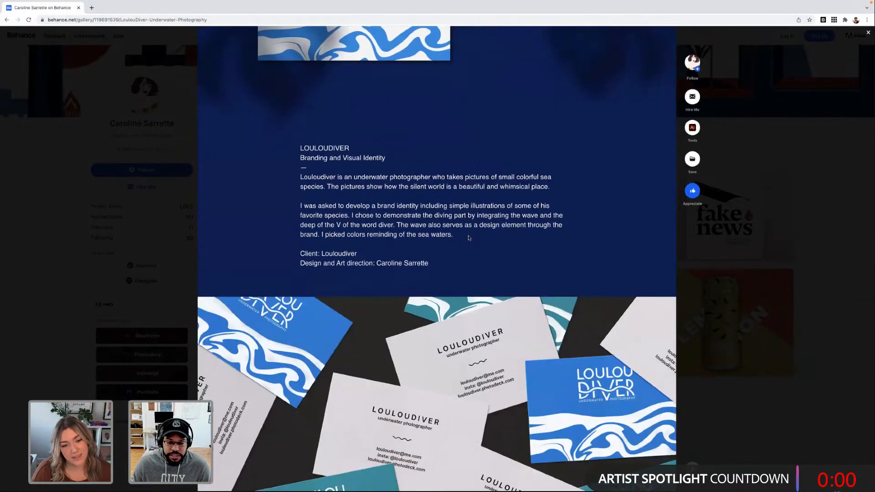
scroll(387, 175, up, 4)
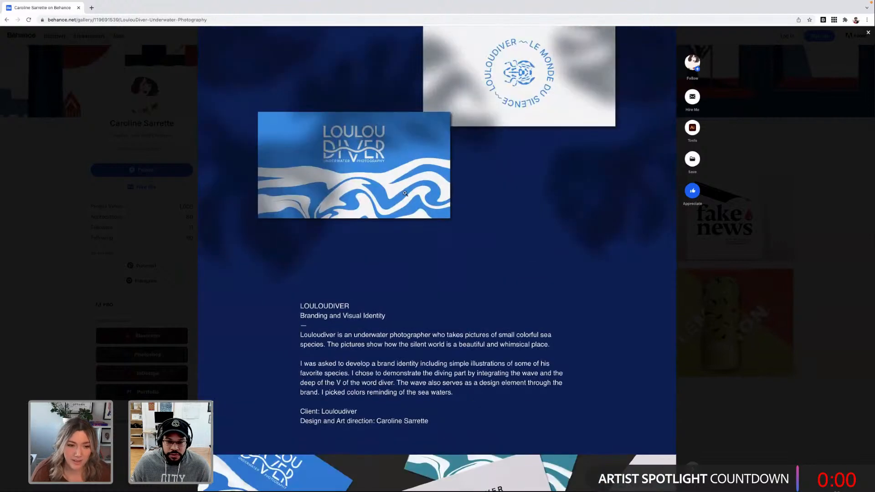
scroll(490, 225, down, 6)
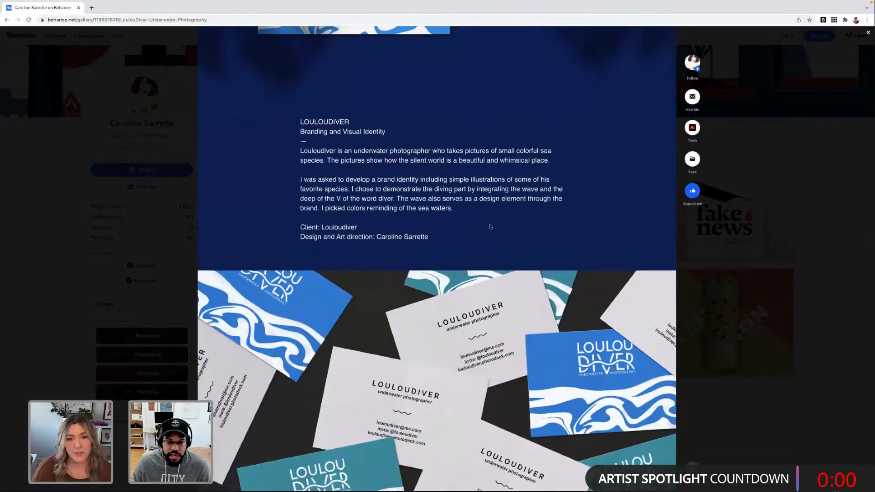
scroll(490, 225, up, 3)
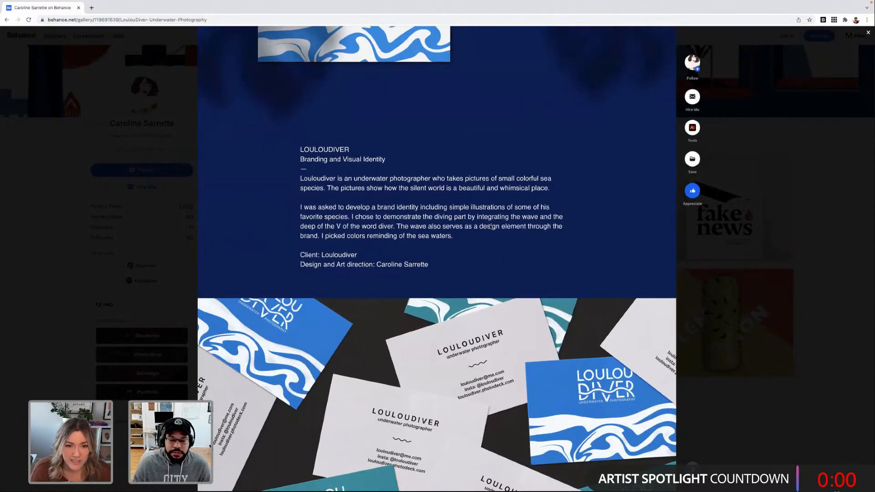
scroll(490, 225, up, 6)
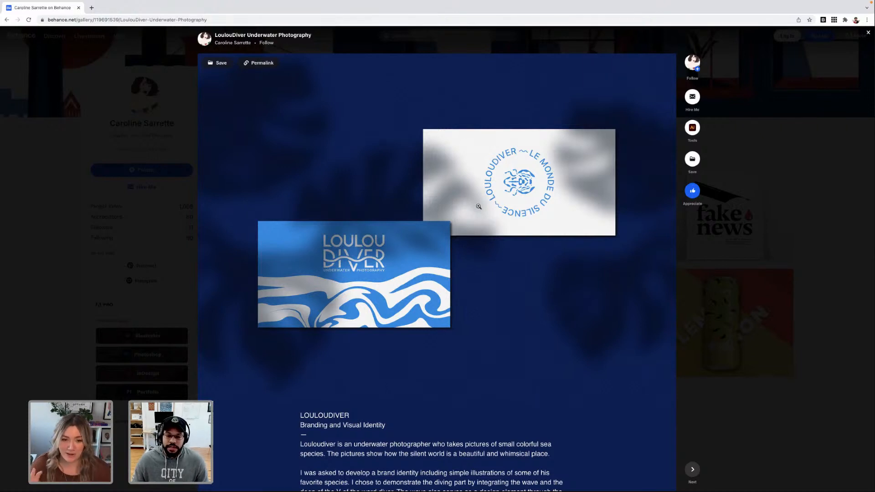
scroll(472, 196, down, 1)
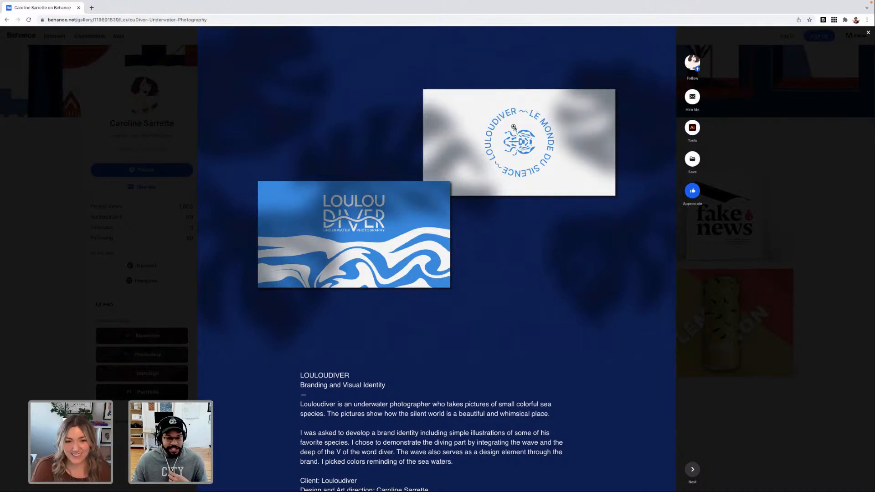
Review the scattered business card mockups and the blue and teal tote bags in the LoulouDiver project.
scroll(429, 145, down, 5)
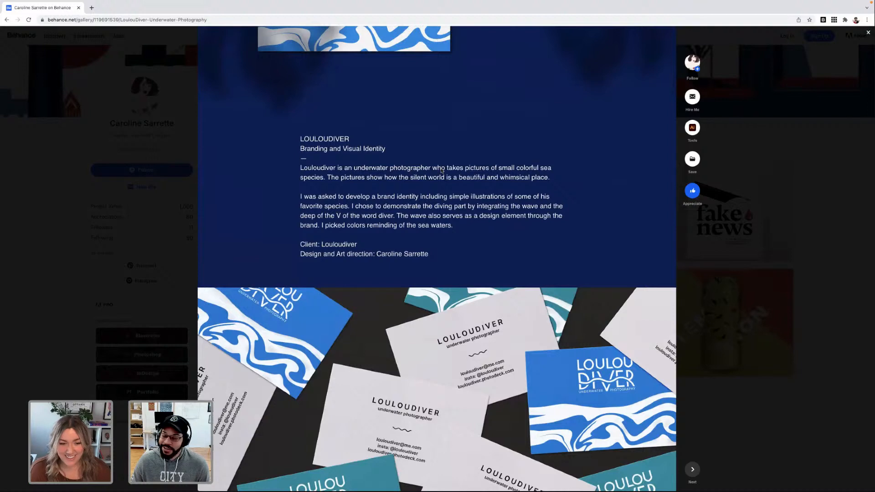
scroll(441, 170, down, 5)
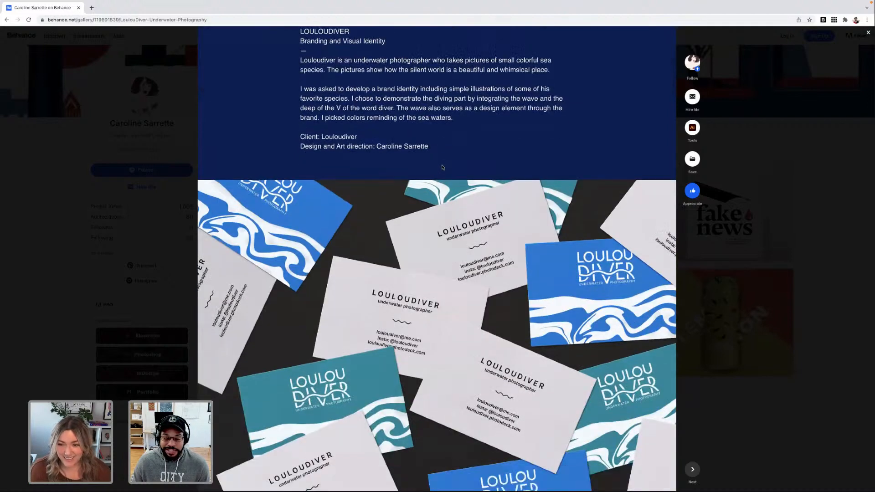
scroll(443, 164, up, 1)
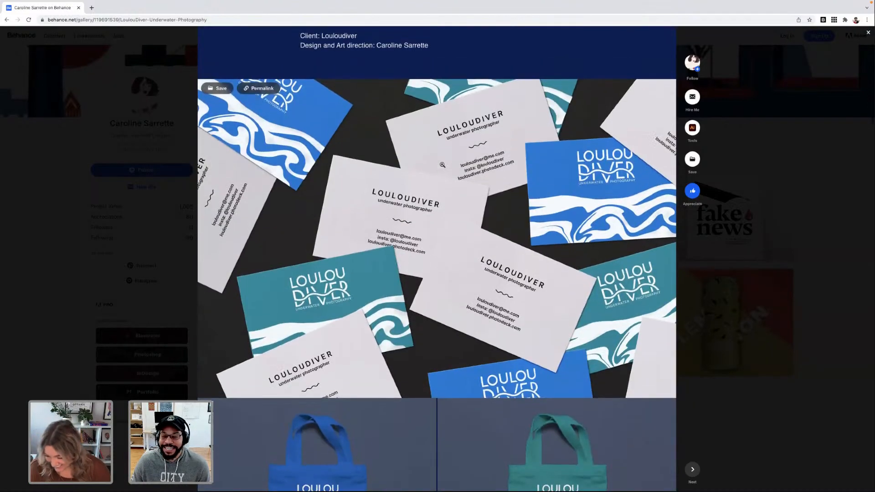
scroll(442, 164, down, 1)
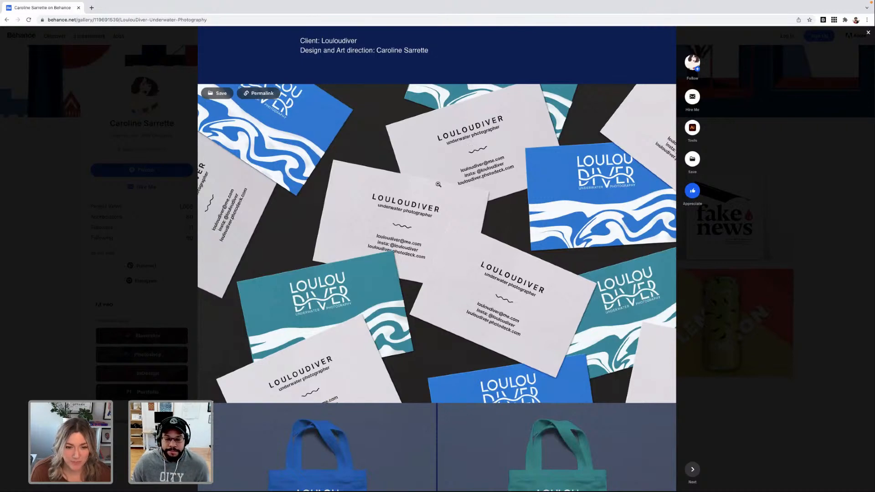
scroll(438, 185, down, 3)
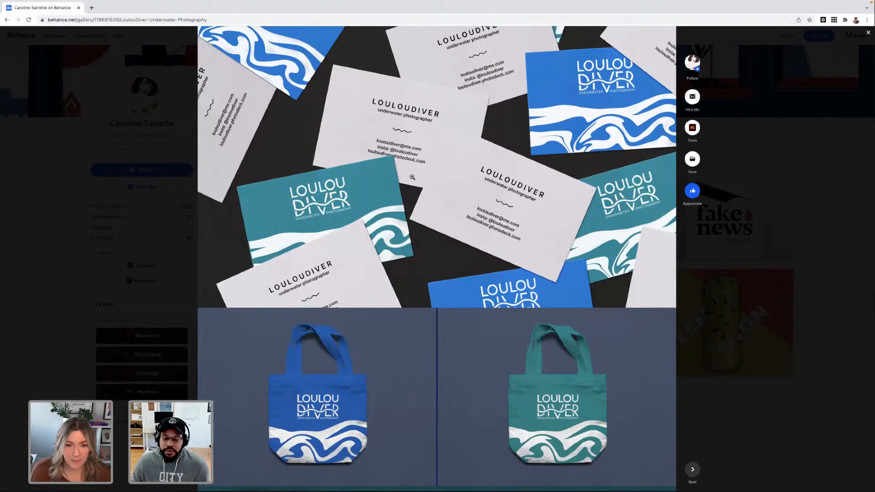
scroll(412, 177, down, 4)
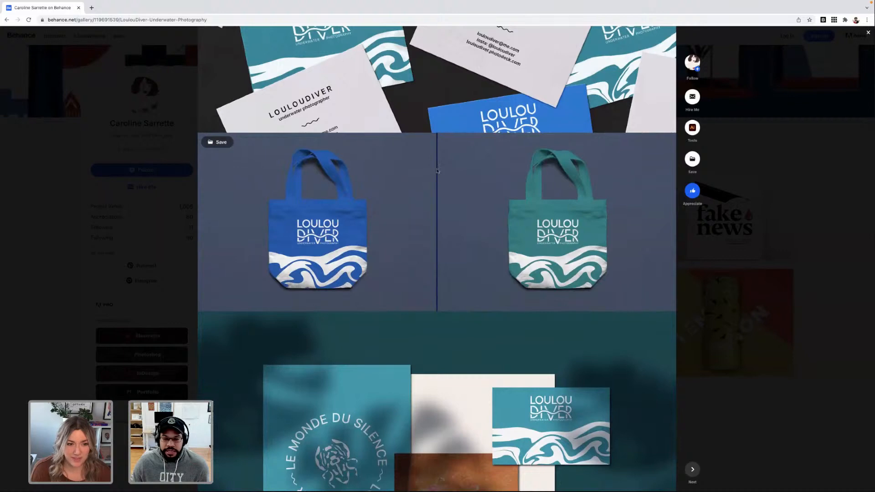
Look through the teal and blue stationery mockups with sea creature emblems and the large LoulouDiver wave logo.
scroll(437, 168, down, 6)
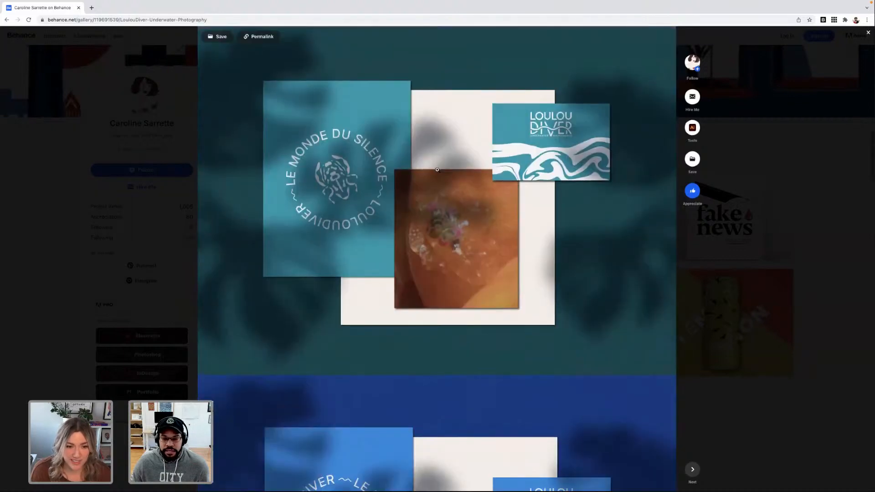
scroll(437, 169, up, 1)
scroll(437, 170, down, 2)
scroll(437, 170, down, 5)
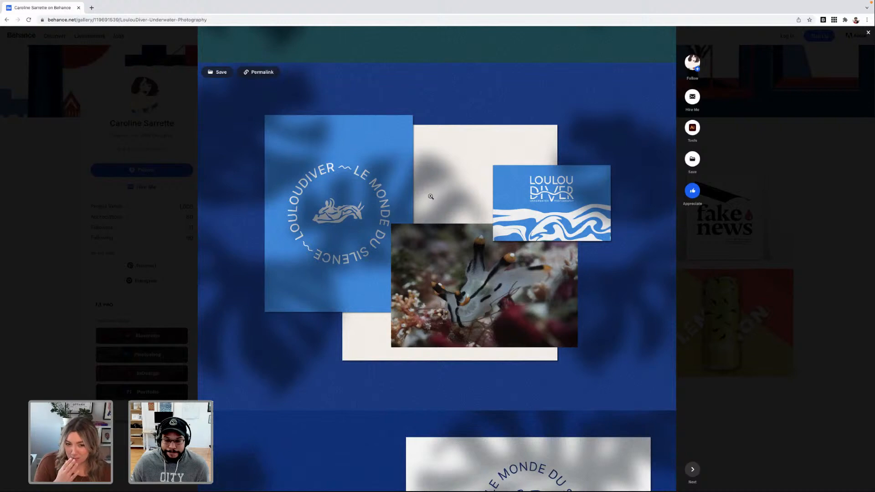
scroll(431, 196, down, 7)
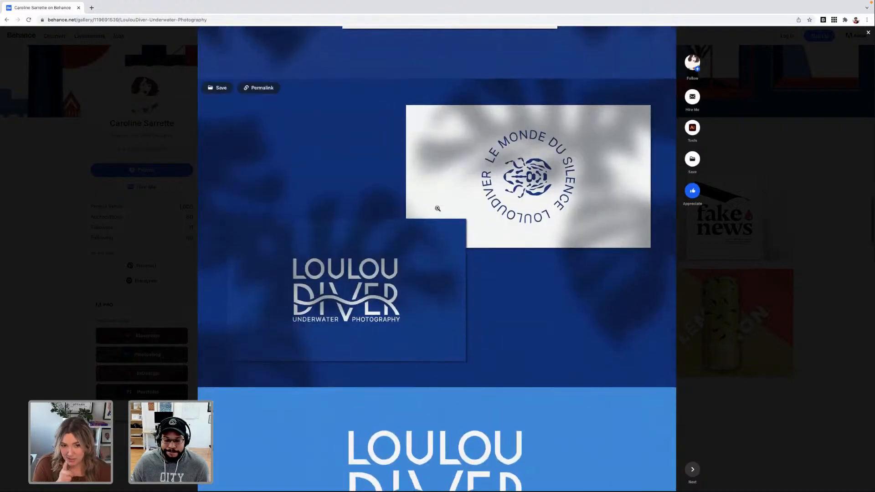
scroll(437, 208, down, 7)
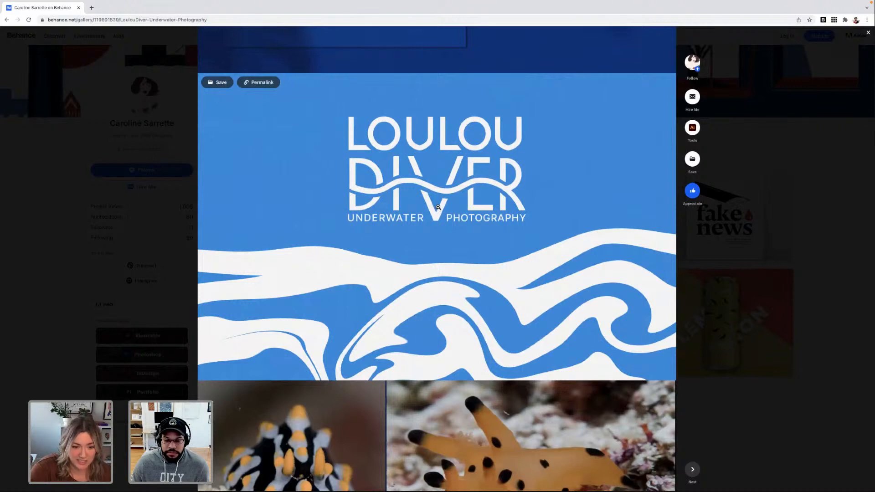
View the underwater photographs and the embedded Re-Work It videos at the end of the LoulouDiver project.
scroll(438, 209, down, 6)
scroll(439, 212, down, 1)
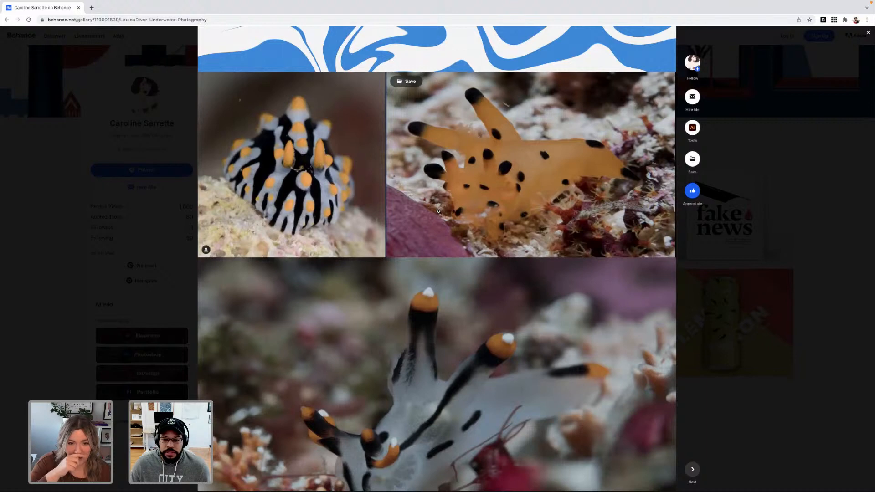
scroll(438, 211, down, 3)
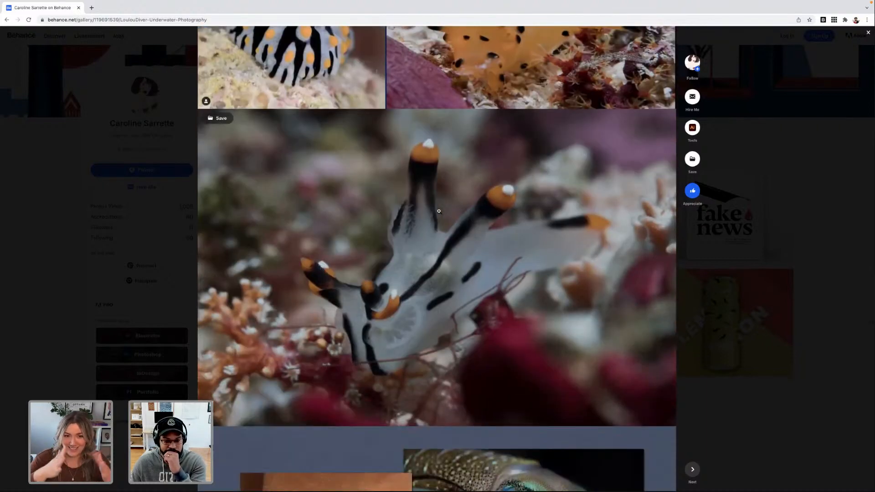
scroll(439, 212, down, 6)
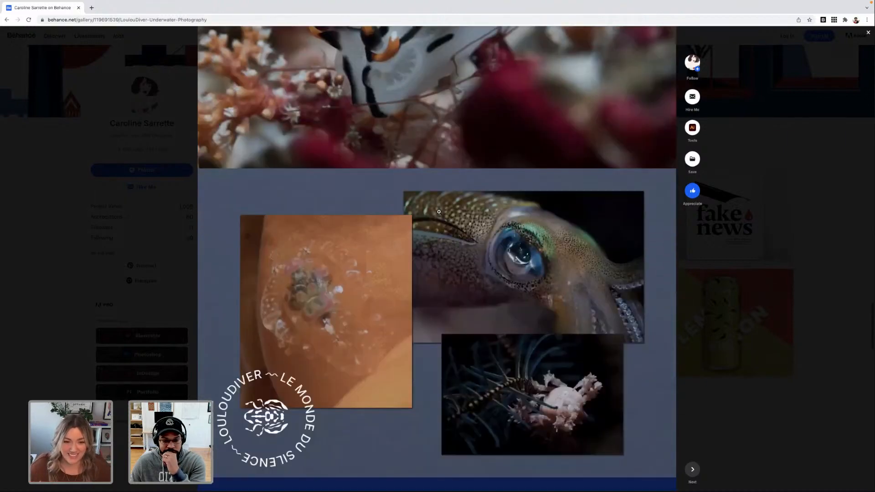
scroll(439, 212, down, 3)
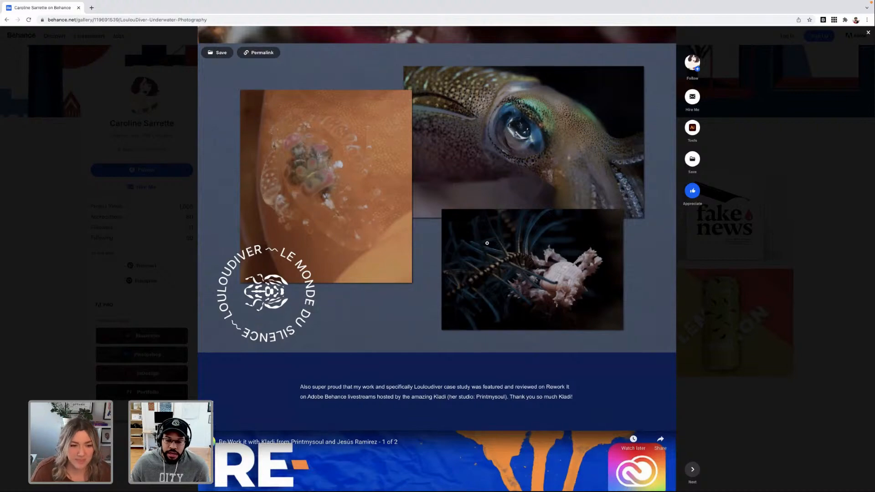
scroll(487, 243, down, 8)
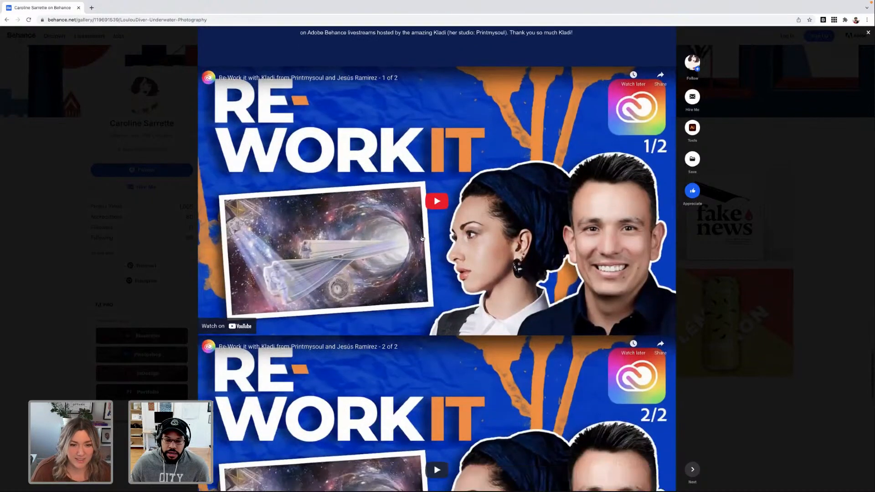
scroll(422, 238, down, 1)
scroll(422, 238, down, 2)
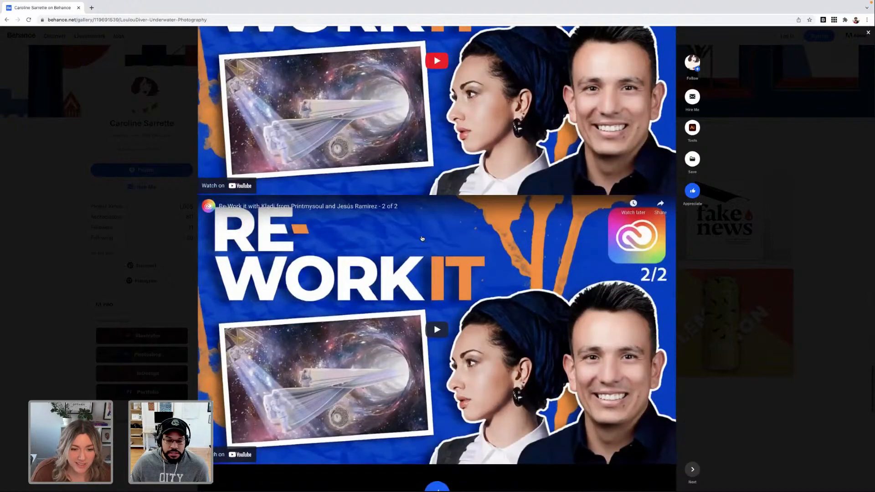
scroll(422, 239, down, 3)
scroll(246, 204, up, 3)
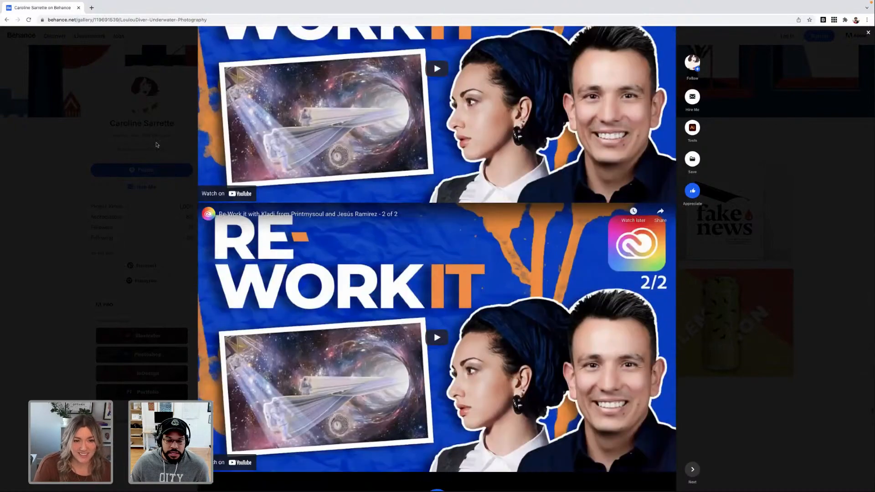
Close the LoulouDiver project, open Fake News Poster from the artist's profile and view its artwork and framed mockups.
click(155, 143)
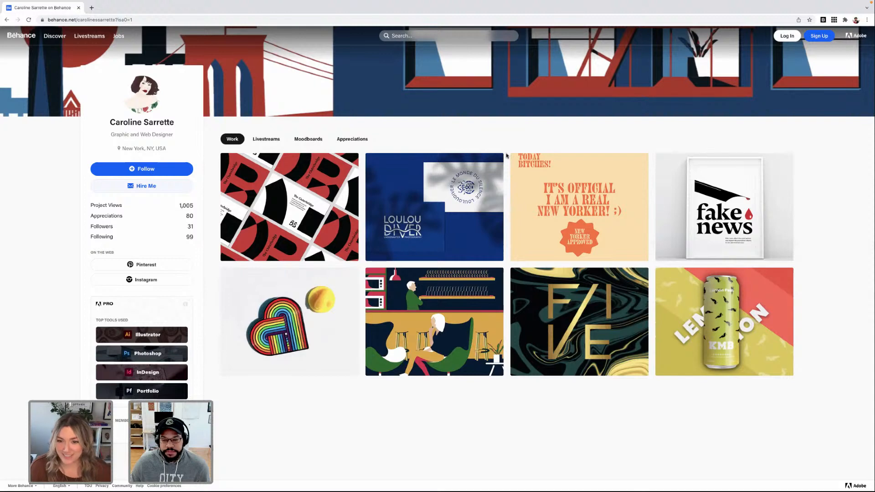
click(680, 192)
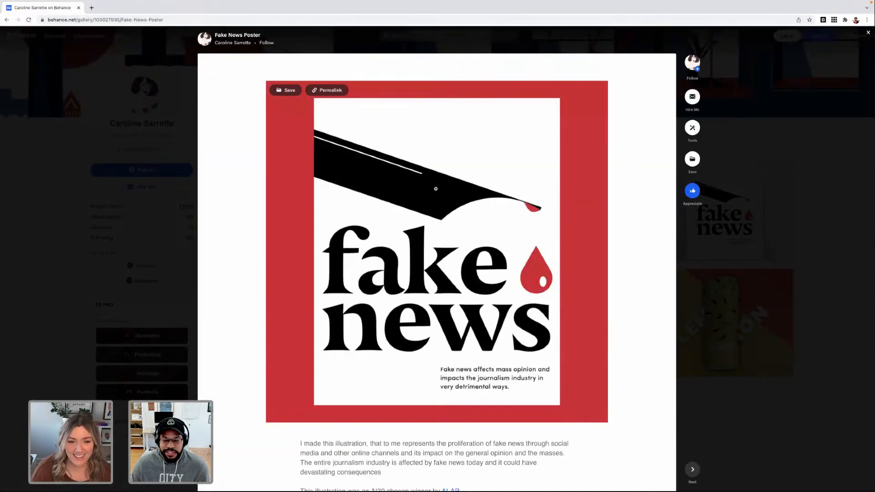
scroll(436, 189, down, 1)
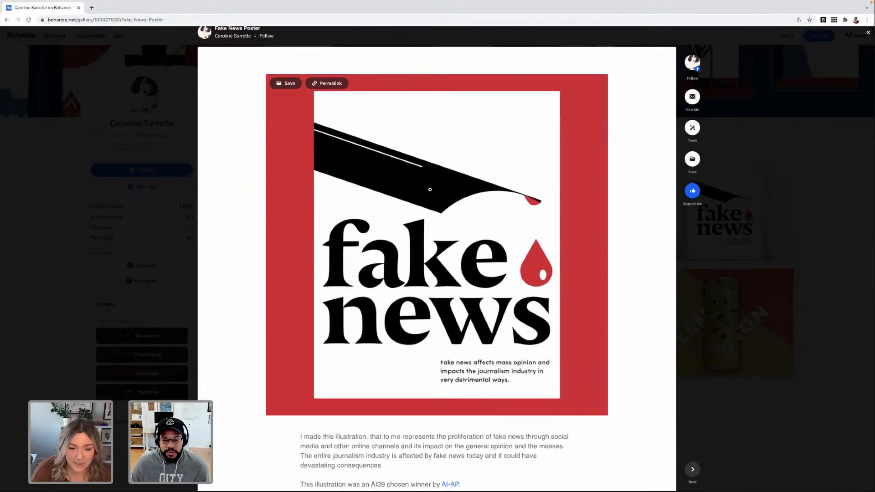
scroll(430, 189, down, 2)
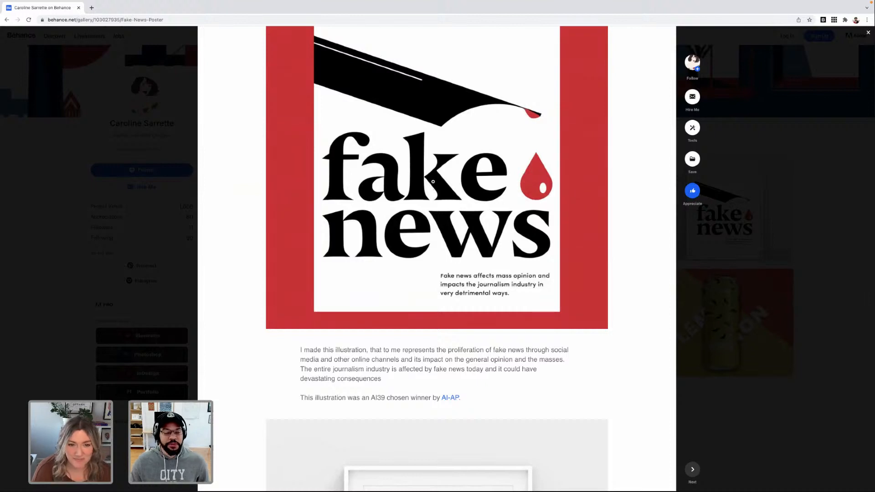
scroll(433, 182, down, 2)
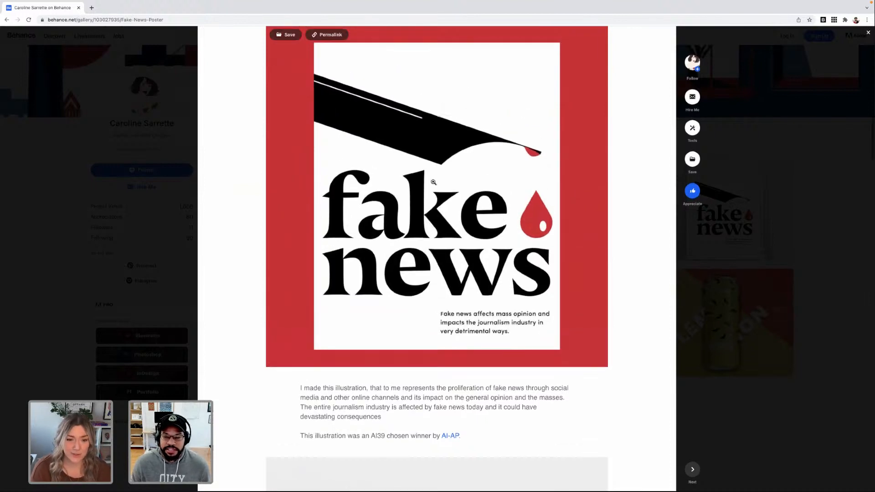
scroll(434, 182, down, 8)
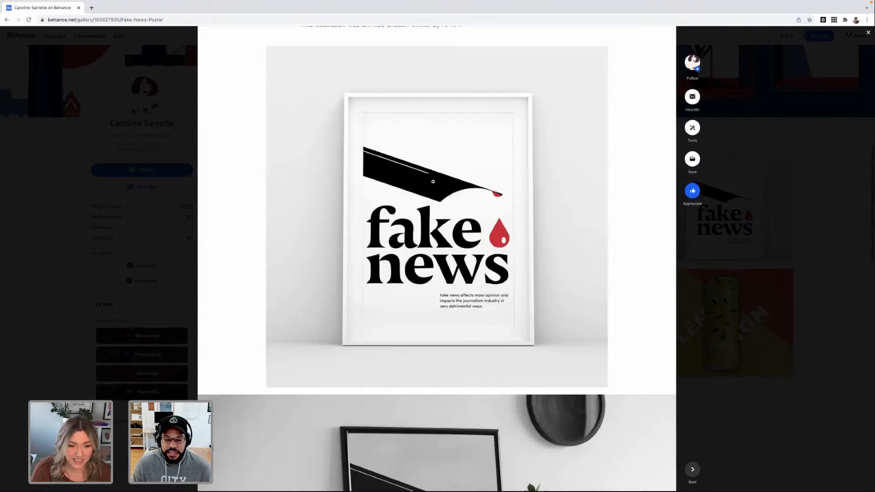
scroll(433, 182, down, 5)
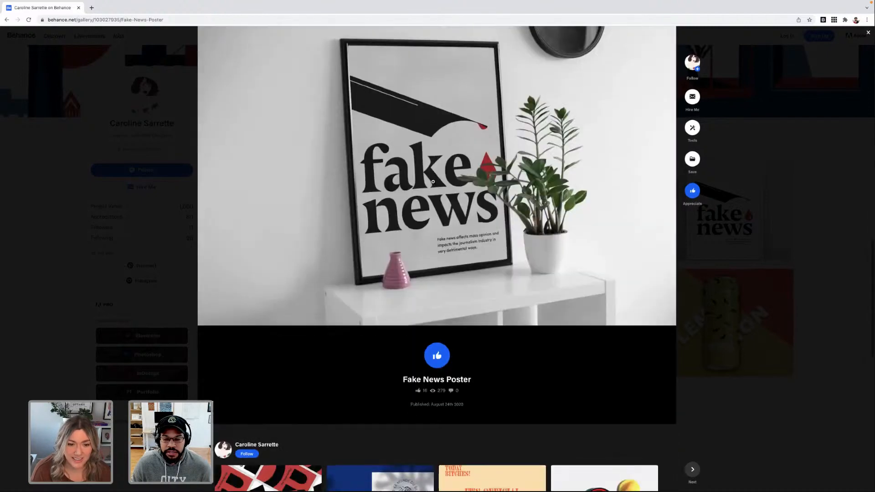
Go back over the framed Fake News Poster mockups to the original artwork with the red border.
scroll(433, 182, up, 1)
scroll(433, 182, up, 1)
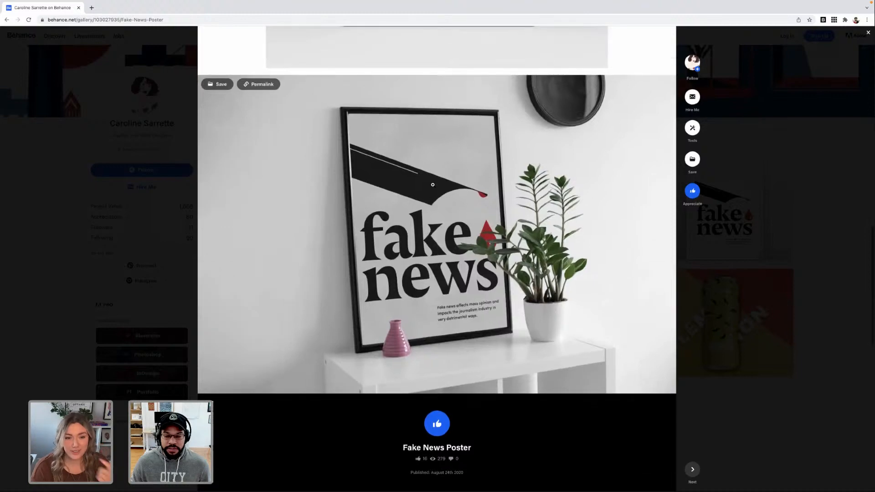
scroll(433, 188, up, 5)
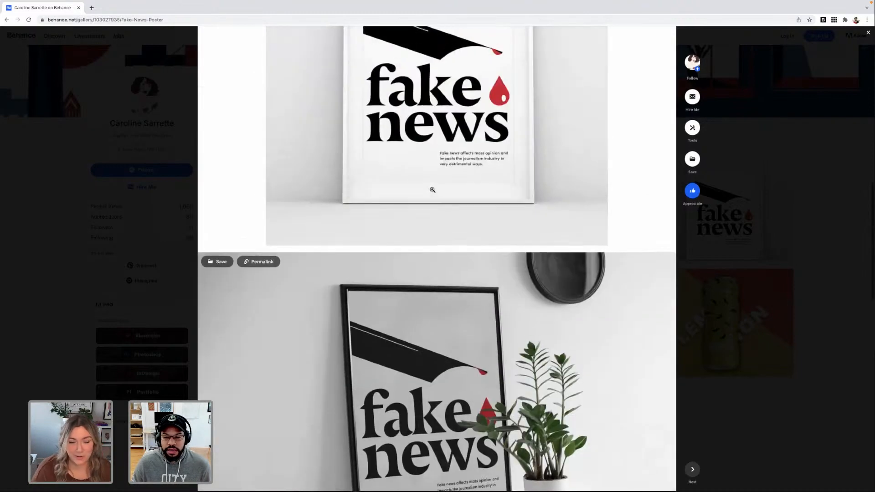
scroll(432, 189, up, 2)
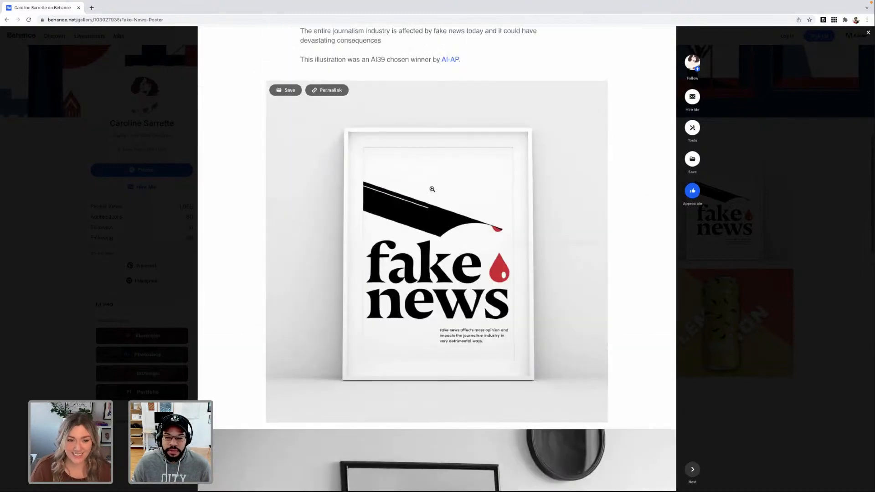
scroll(432, 188, up, 7)
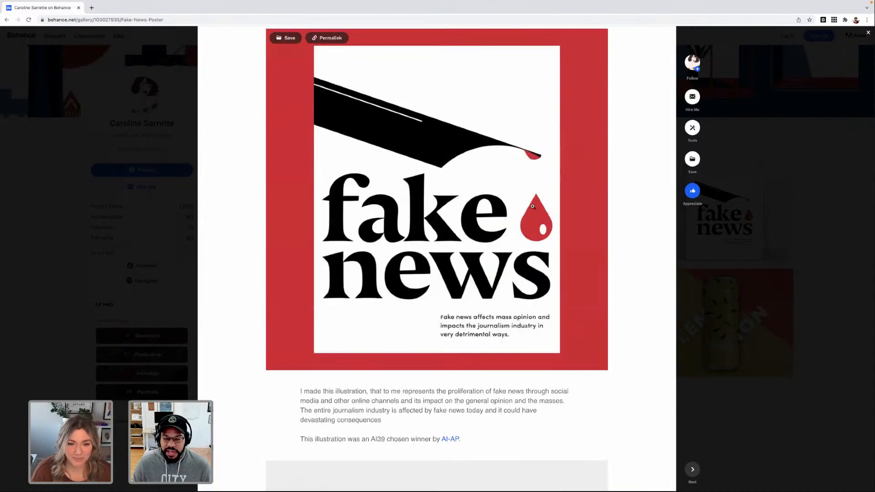
scroll(424, 202, up, 1)
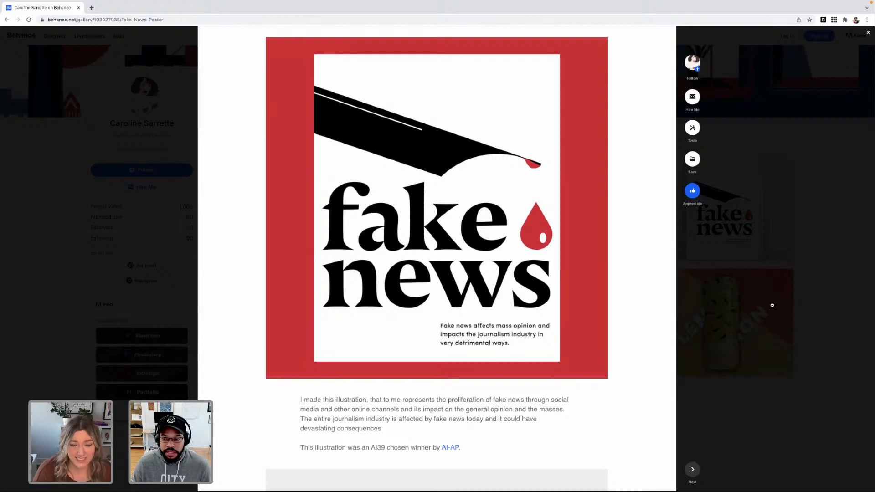
Close Fake News Poster, open the FIVE project from the artist's profile and view its business cards, gold emblems and stationery set.
click(827, 145)
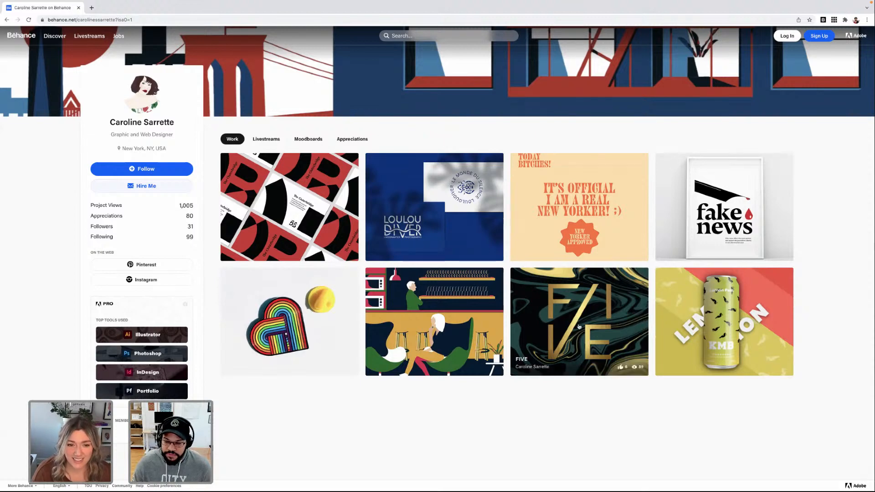
click(581, 287)
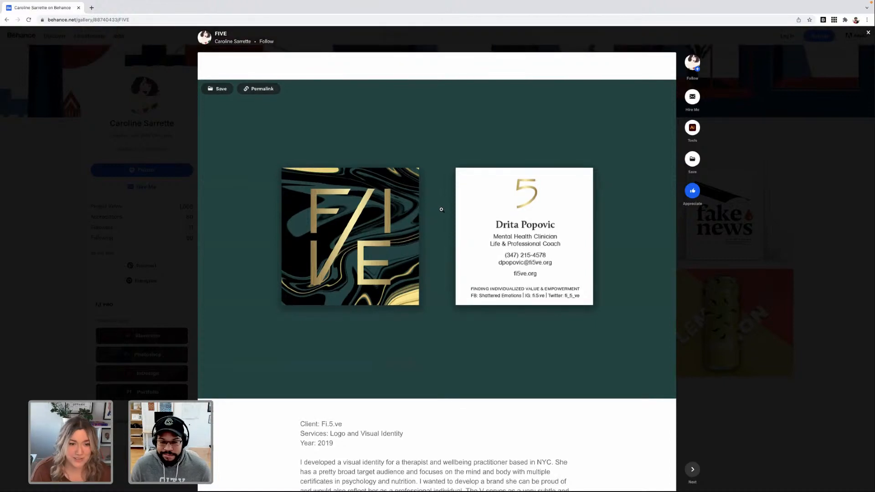
scroll(441, 208, down, 1)
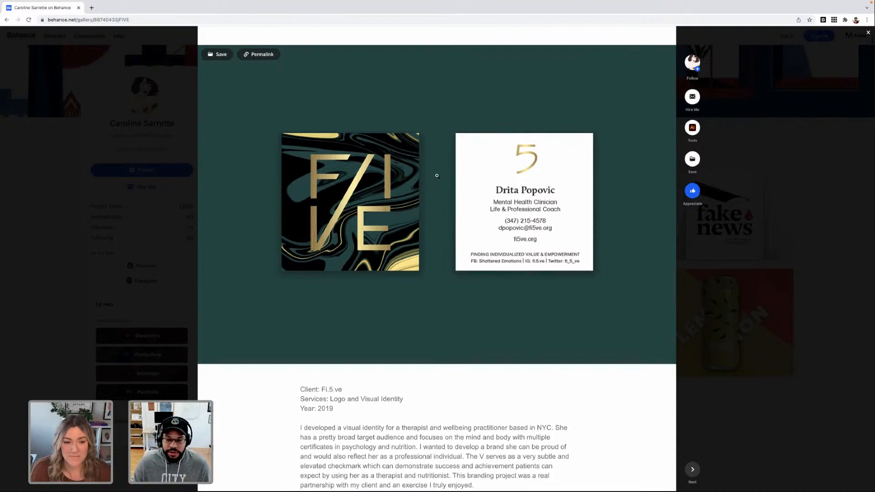
scroll(437, 183, down, 2)
scroll(437, 175, down, 10)
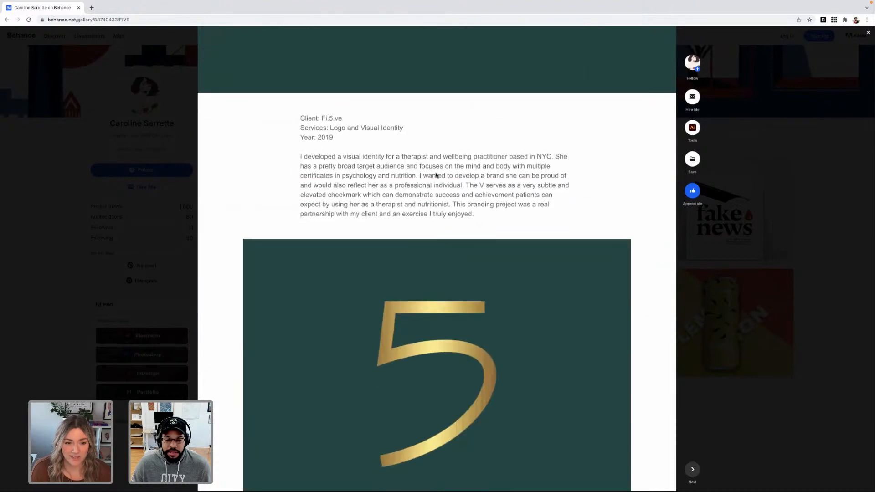
scroll(436, 172, down, 6)
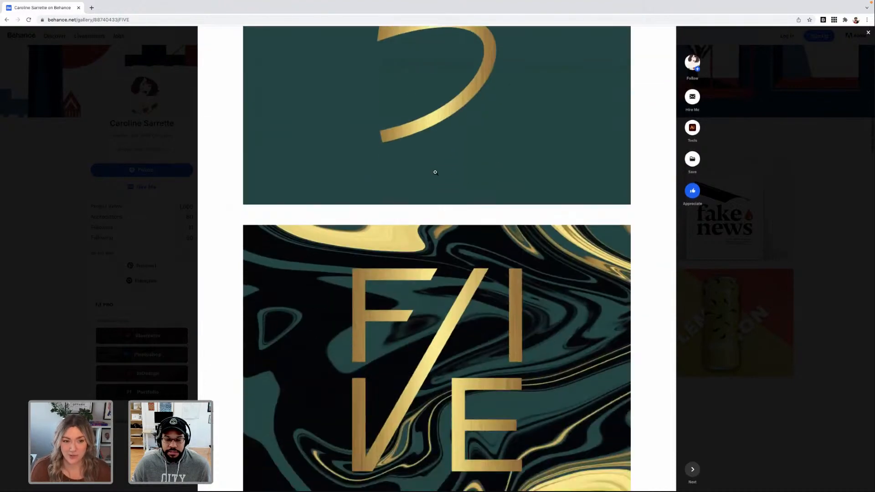
scroll(435, 172, down, 7)
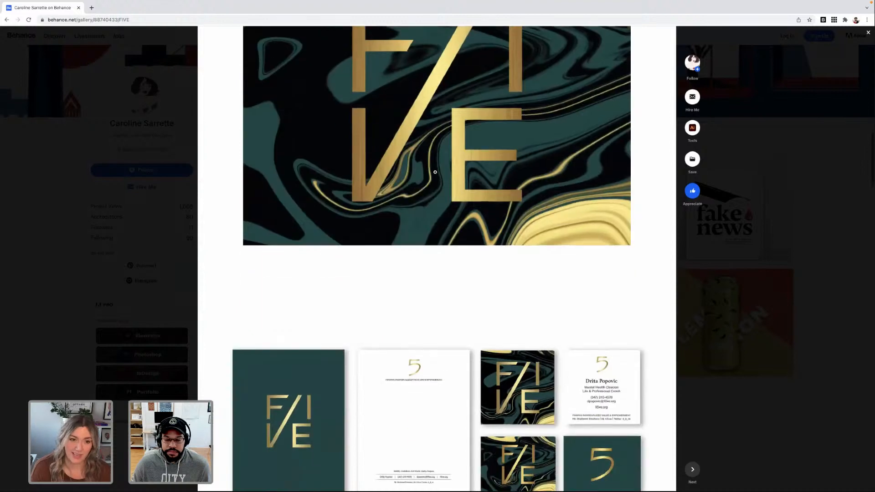
scroll(442, 170, down, 8)
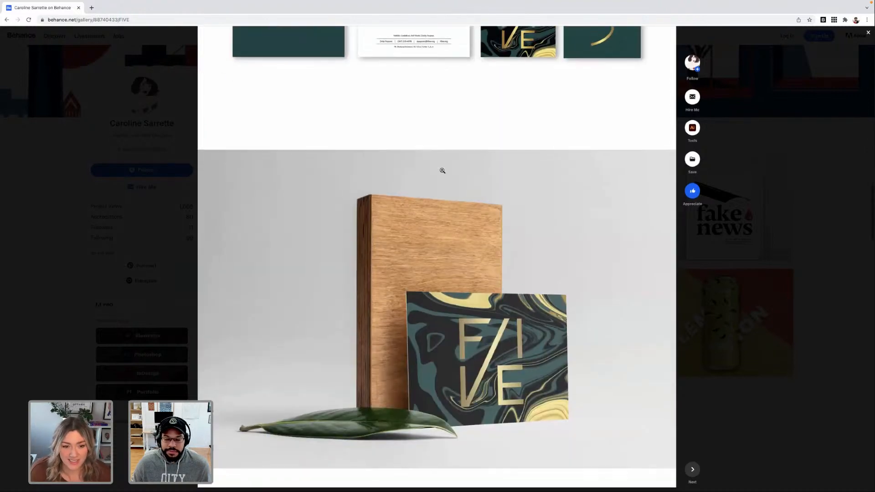
View the marbled card beside the wooden block, the gold-foil teal card photos and the moodboard in the FIVE project.
mouse_move(442, 171)
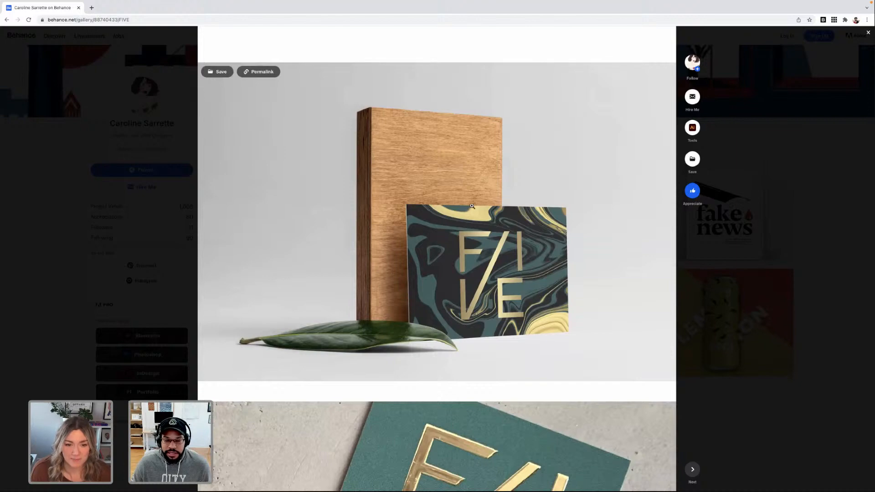
scroll(444, 202, down, 1)
scroll(445, 203, down, 7)
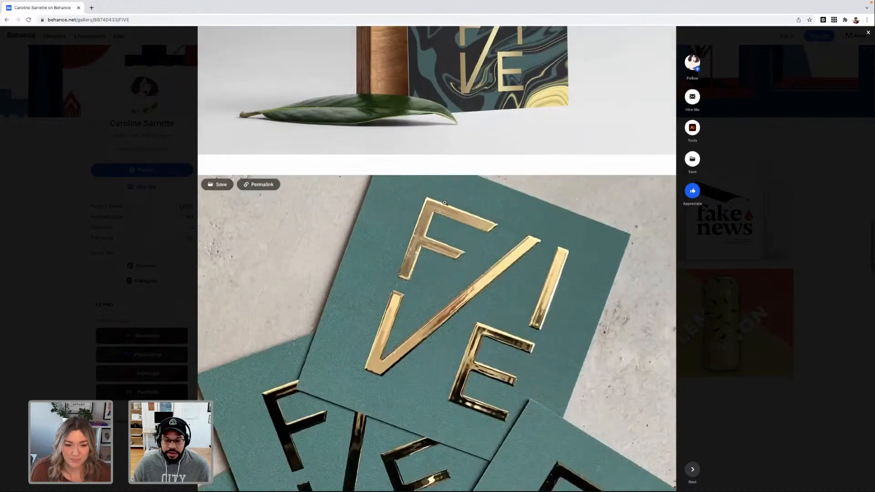
scroll(445, 203, down, 1)
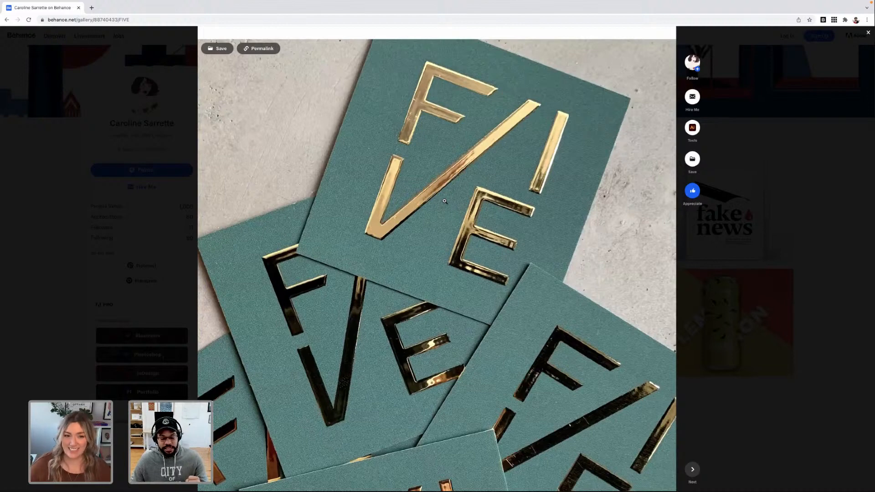
scroll(445, 201, down, 10)
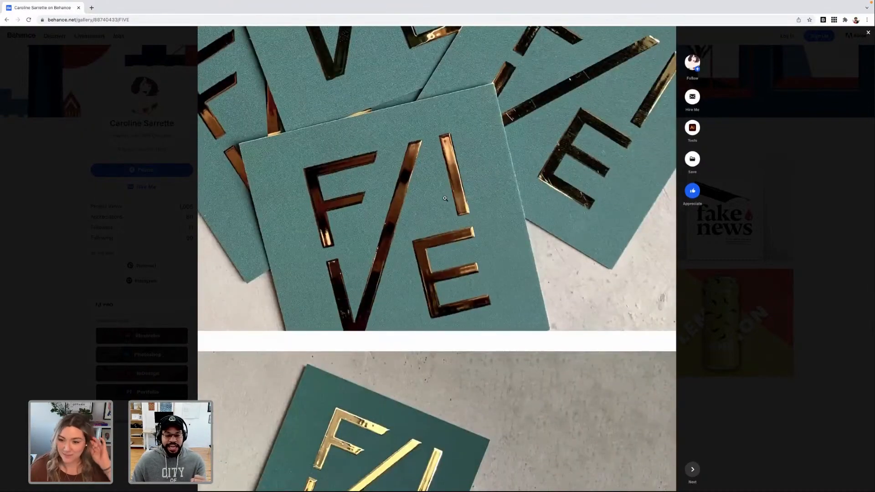
scroll(445, 199, down, 12)
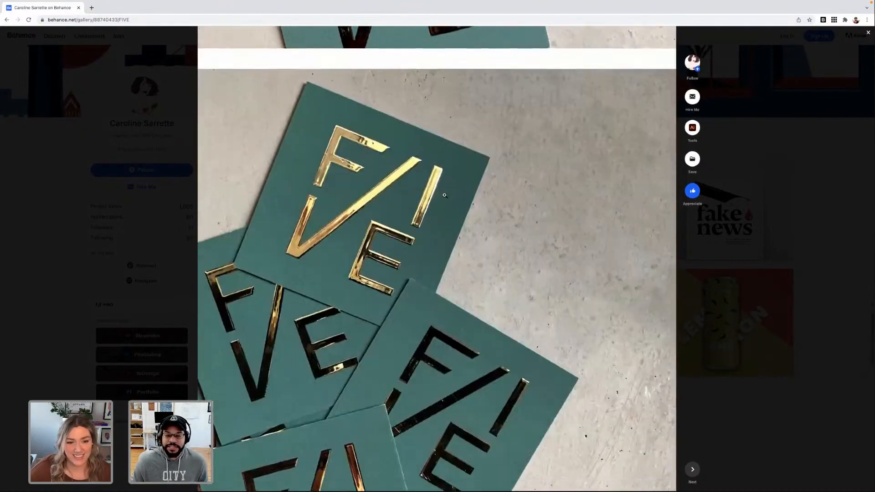
scroll(452, 191, down, 5)
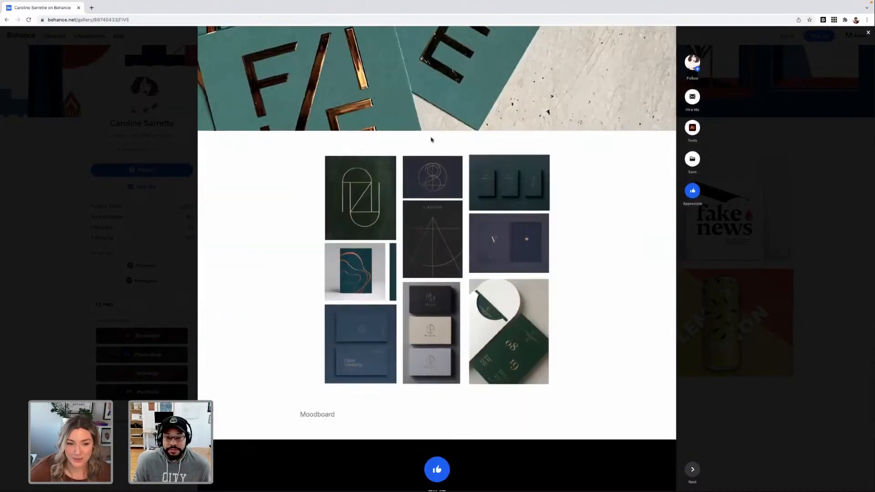
Revisit the gold-foil card photos in the FIVE project and return to its stationery set.
scroll(432, 139, up, 3)
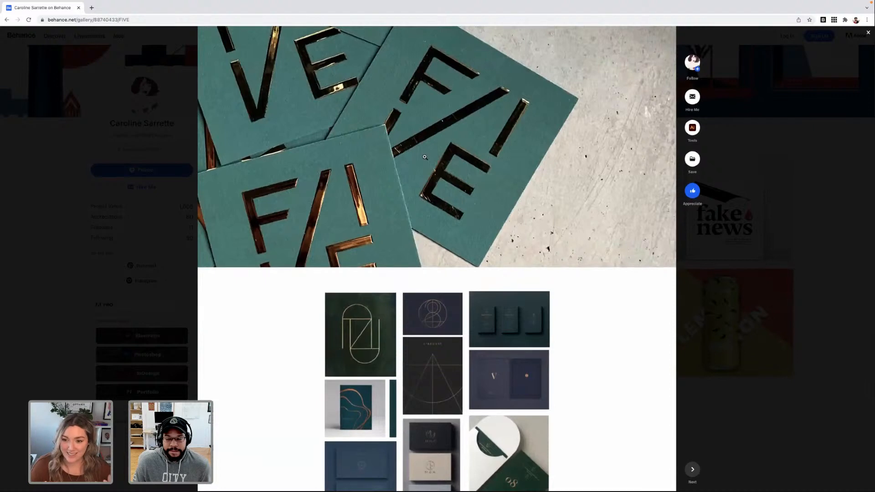
scroll(425, 158, up, 3)
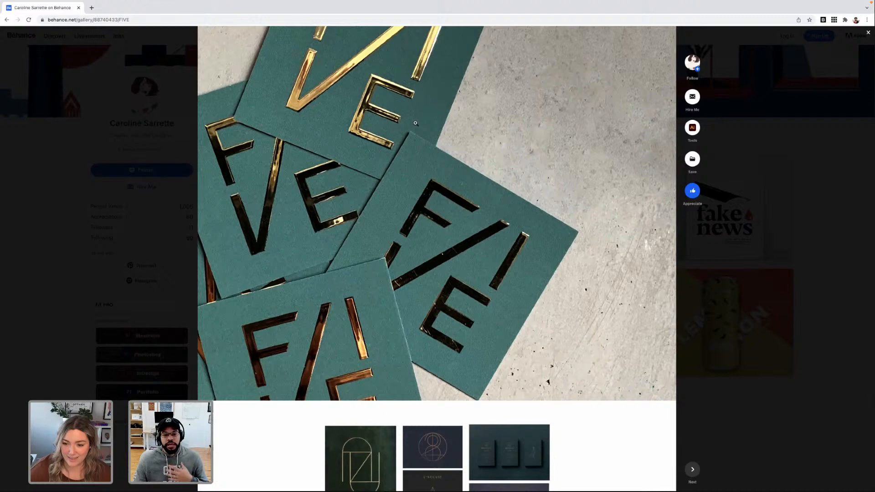
scroll(400, 140, up, 6)
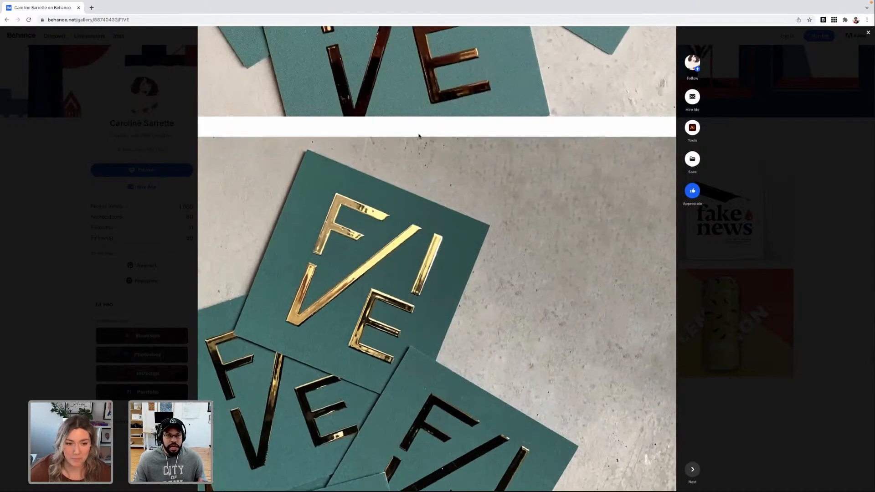
scroll(420, 134, up, 1)
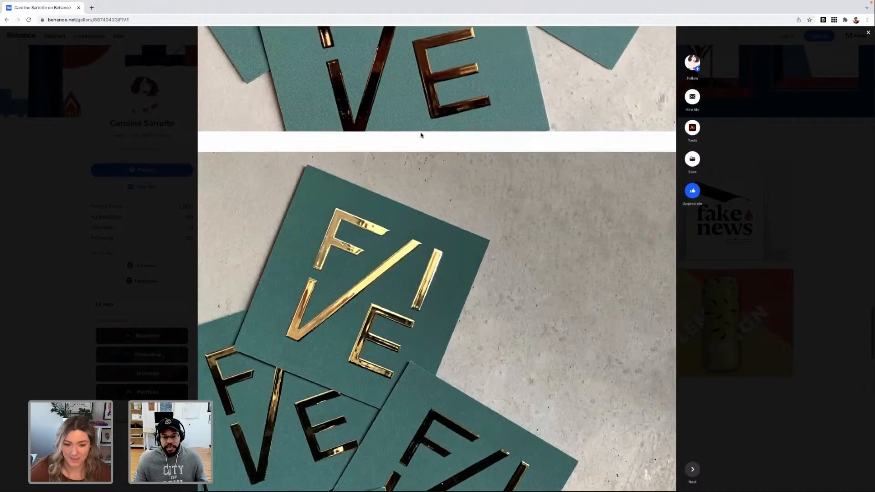
scroll(421, 133, up, 10)
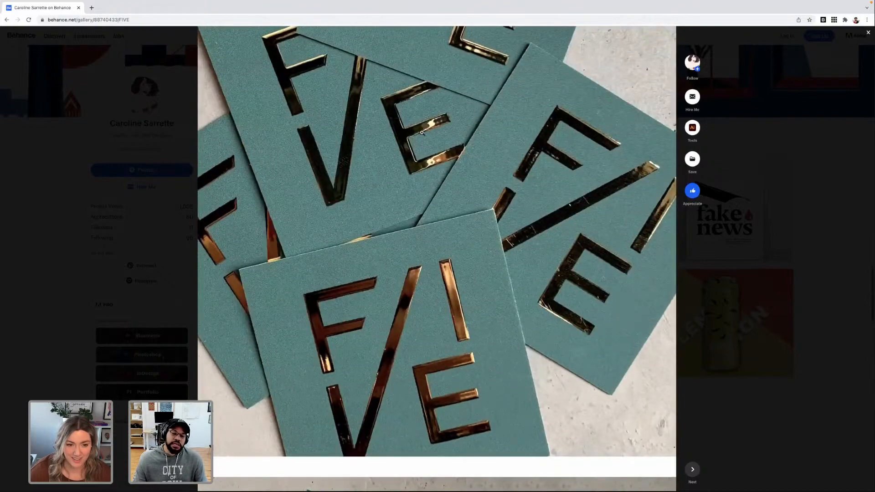
scroll(422, 134, up, 4)
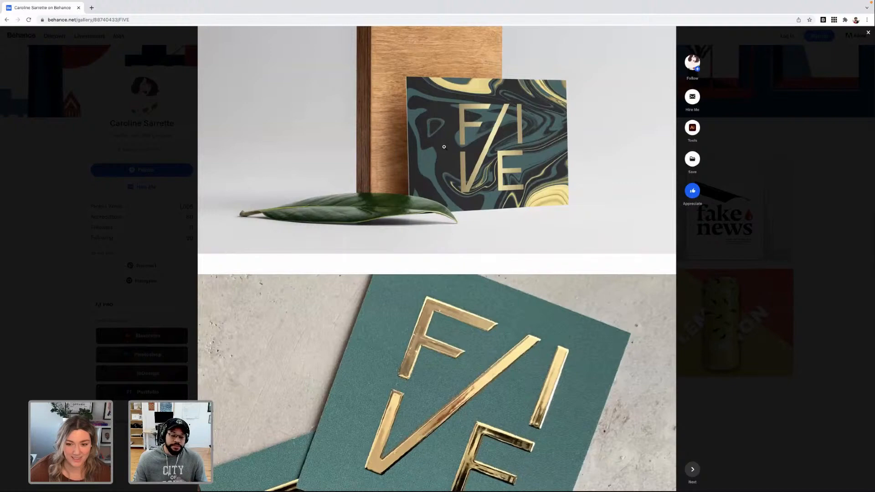
scroll(445, 146, up, 12)
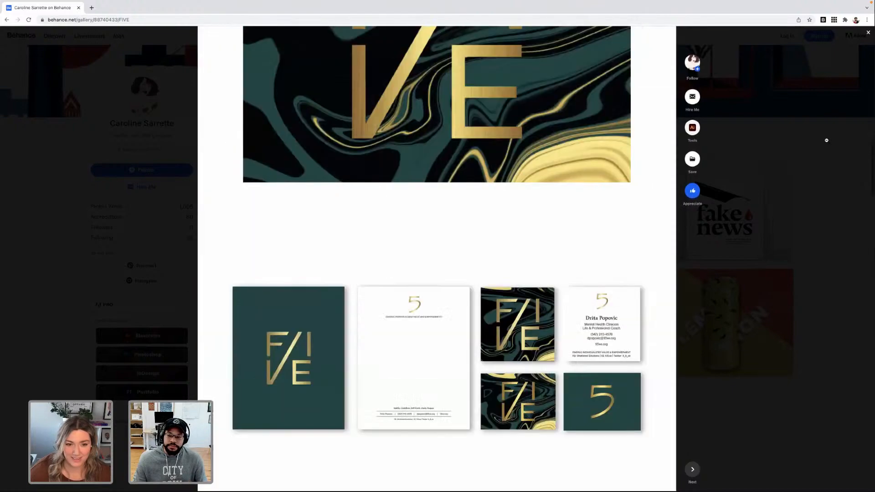
Close FIVE, open The Outerbridge project from the profile and examine its description, credits and vinyl record sleeve mockup.
click(827, 143)
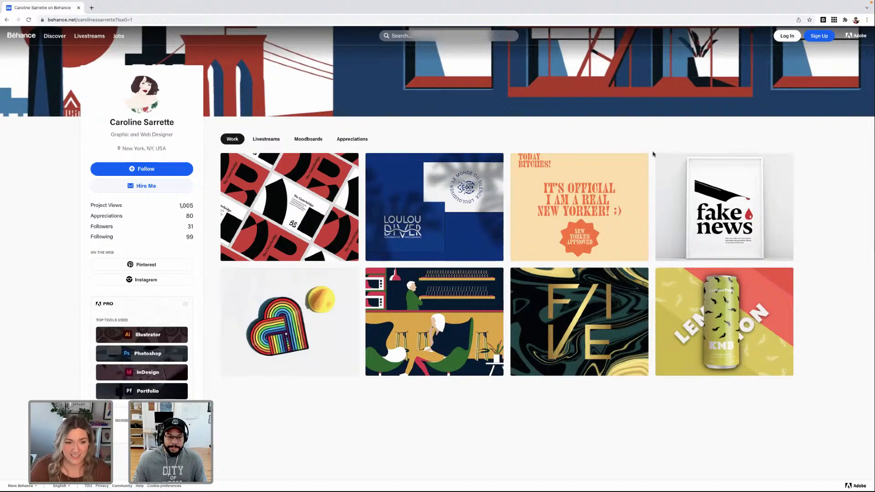
scroll(653, 154, down, 1)
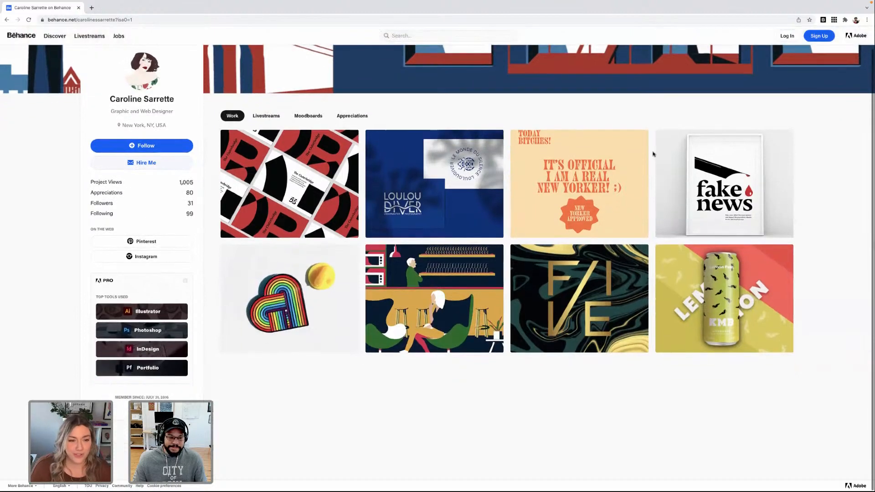
scroll(653, 154, up, 1)
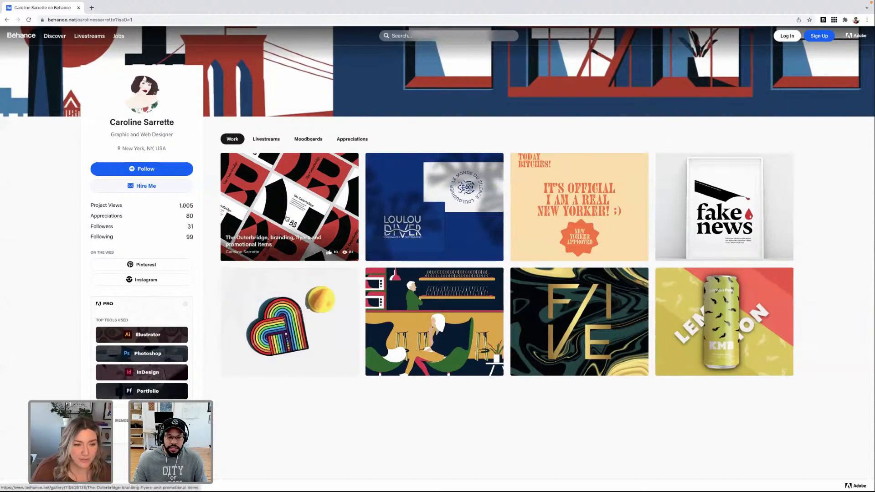
click(287, 219)
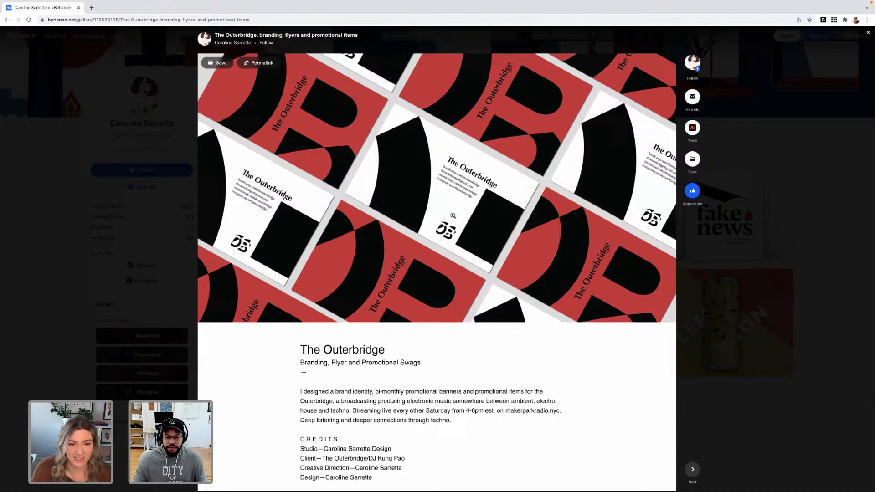
scroll(453, 216, down, 9)
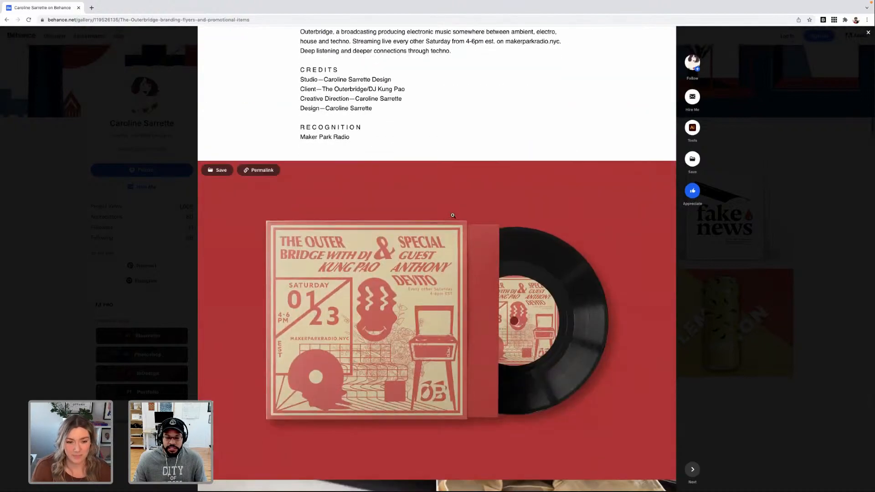
scroll(453, 216, up, 2)
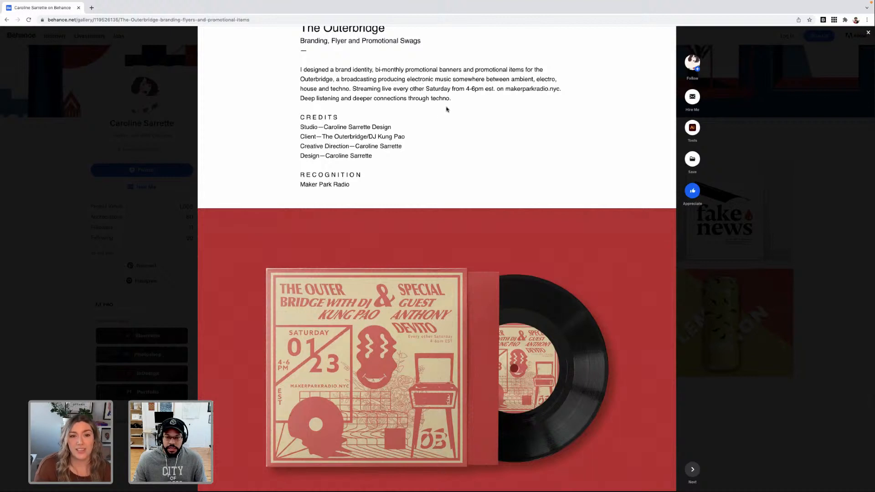
scroll(429, 154, down, 1)
scroll(428, 153, down, 4)
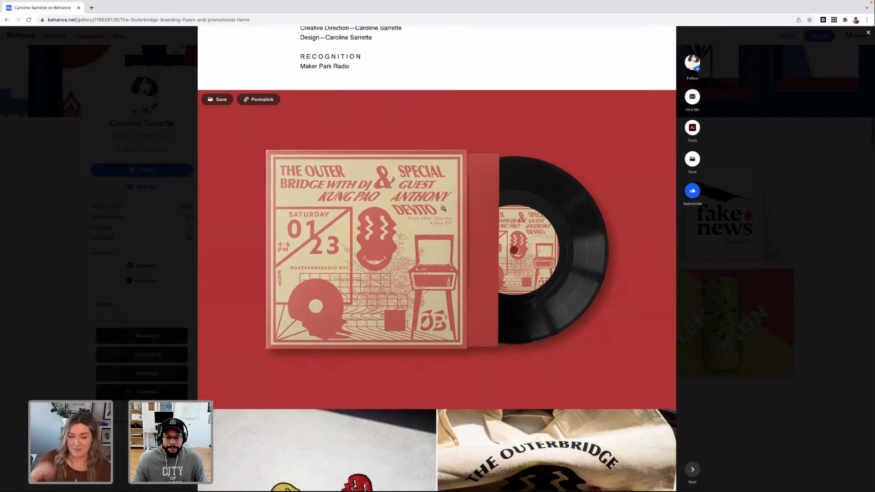
View The Outerbridge smiley enamel pins, the printed tote bag and the repeated red and gold livestream flyers.
scroll(443, 208, down, 4)
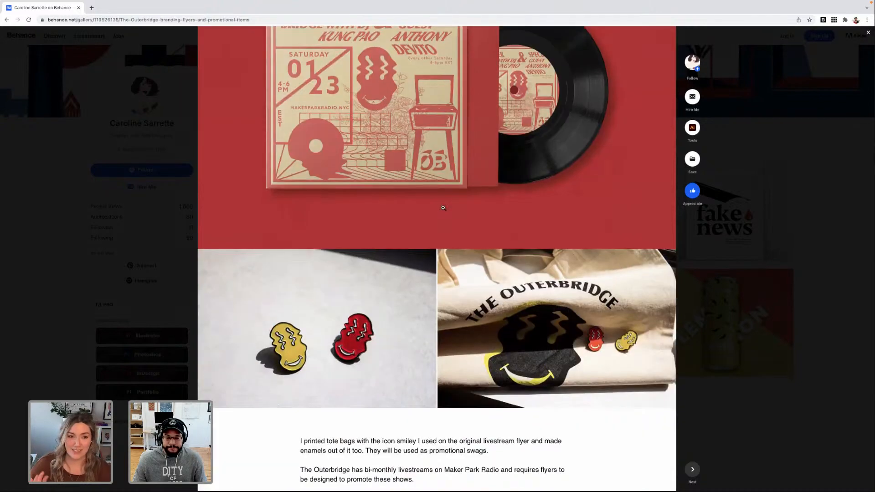
scroll(444, 208, down, 3)
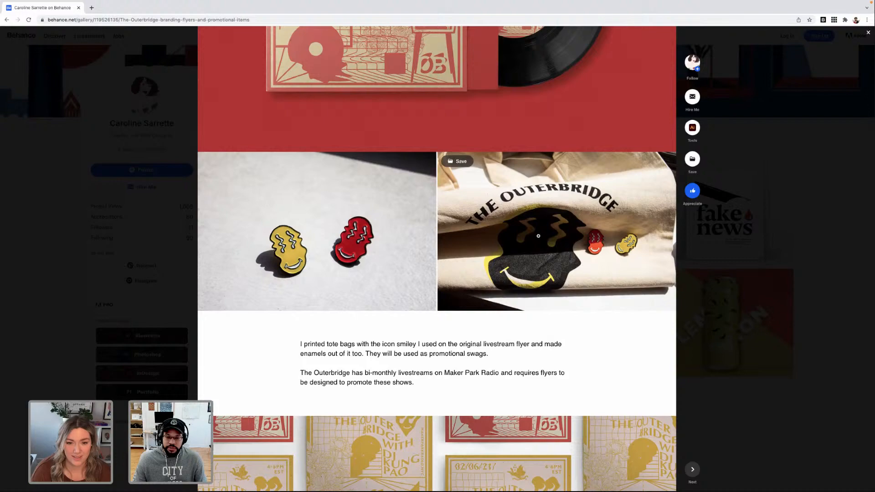
scroll(462, 250, down, 3)
scroll(462, 251, down, 2)
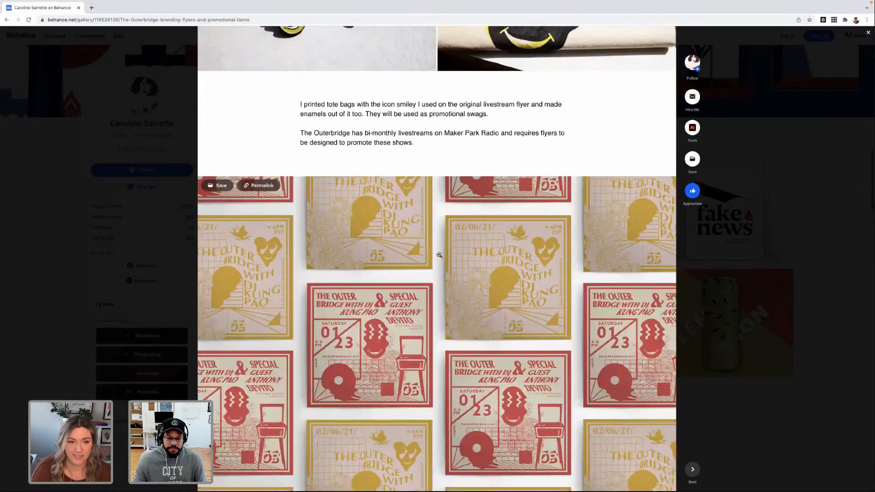
View the paired and stacked red and gold flyer mockups through to the end of The Outerbridge project.
scroll(437, 251, down, 12)
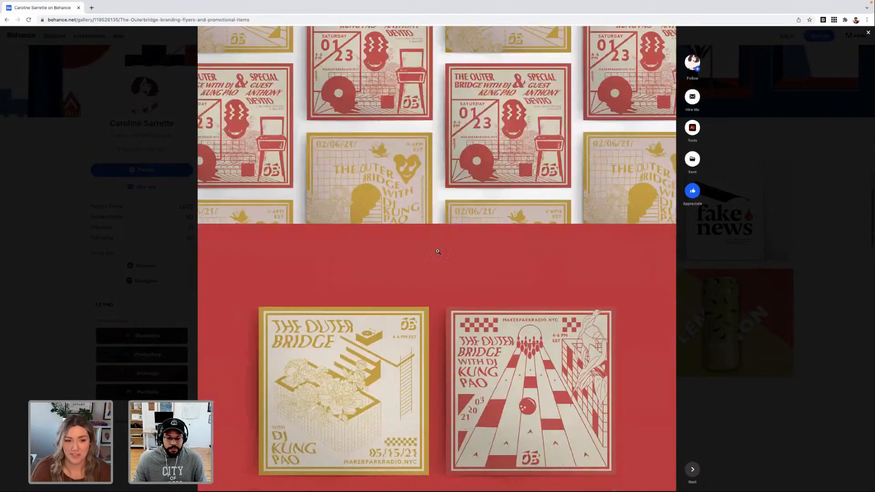
scroll(438, 251, down, 8)
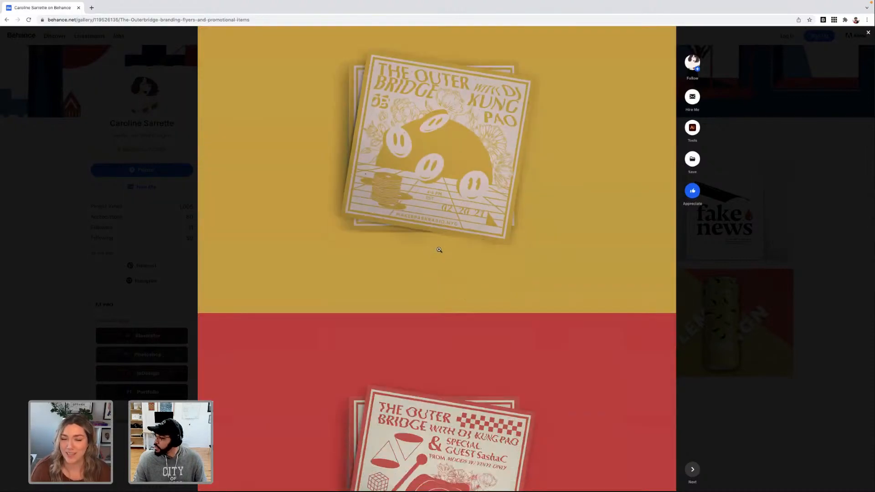
scroll(439, 248, down, 3)
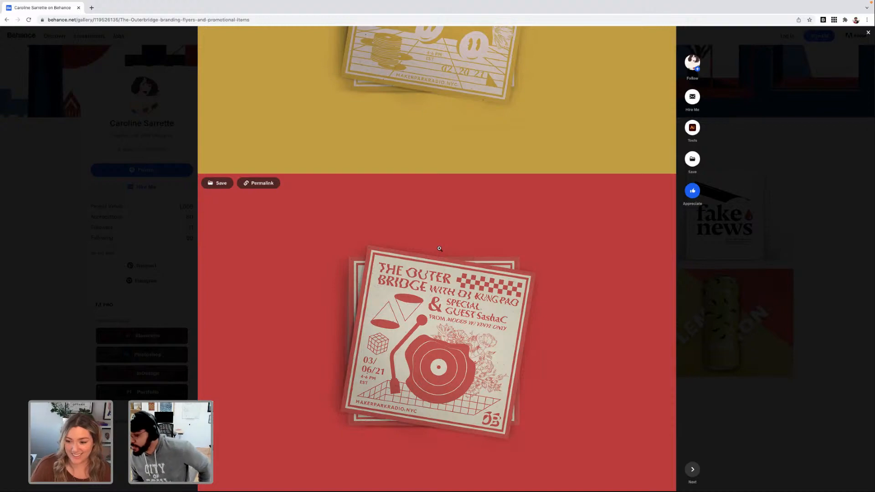
scroll(440, 248, down, 20)
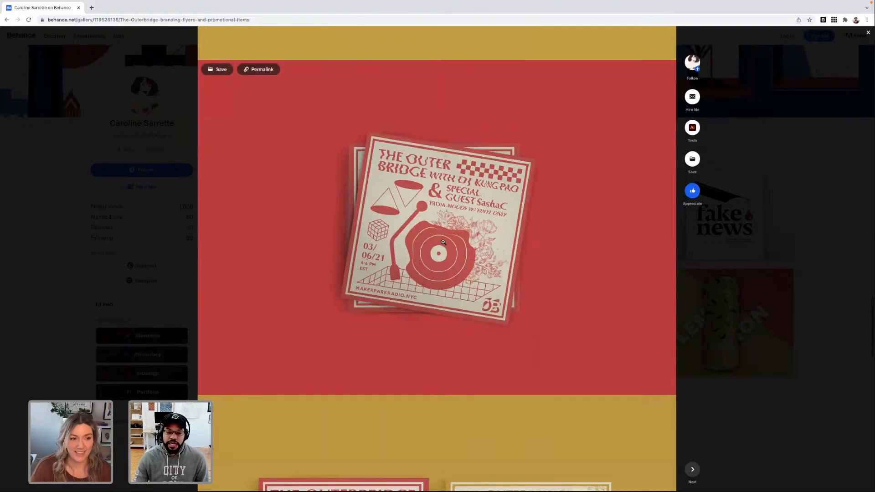
Revisit The Outerbridge flyer mockups back up to the project description, and close the project to return to the artist's profile.
scroll(444, 242, up, 15)
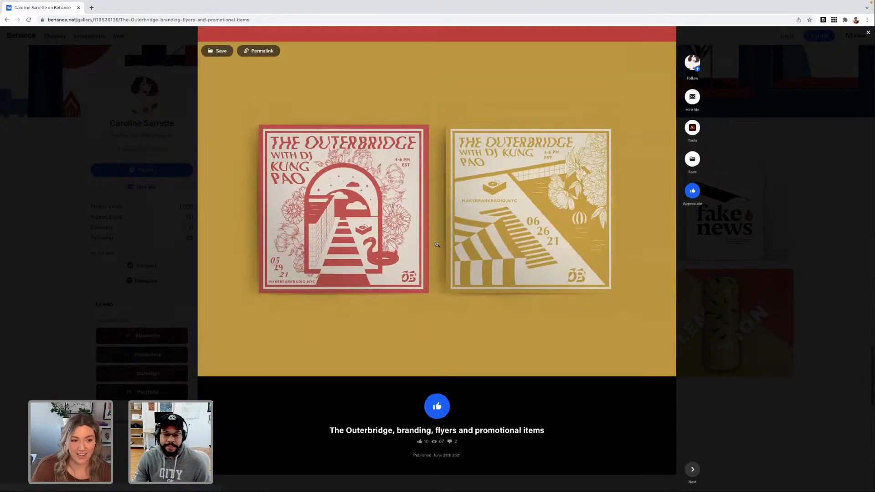
scroll(438, 244, up, 8)
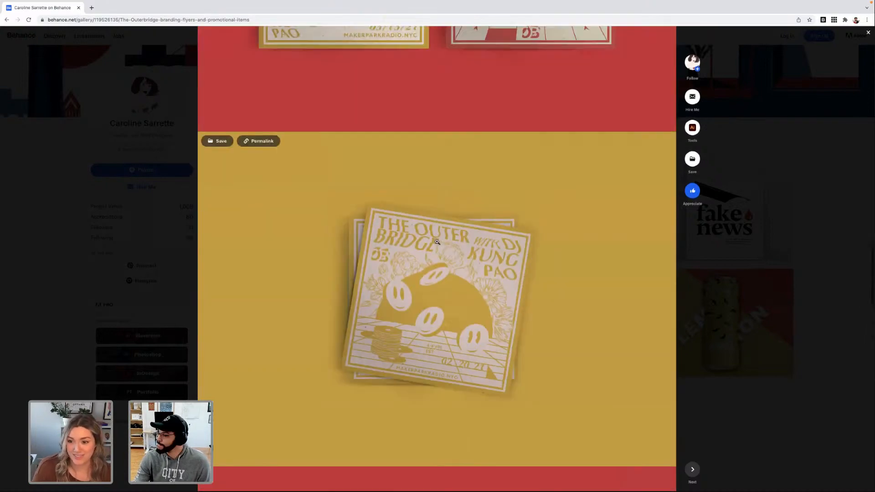
scroll(437, 241, up, 6)
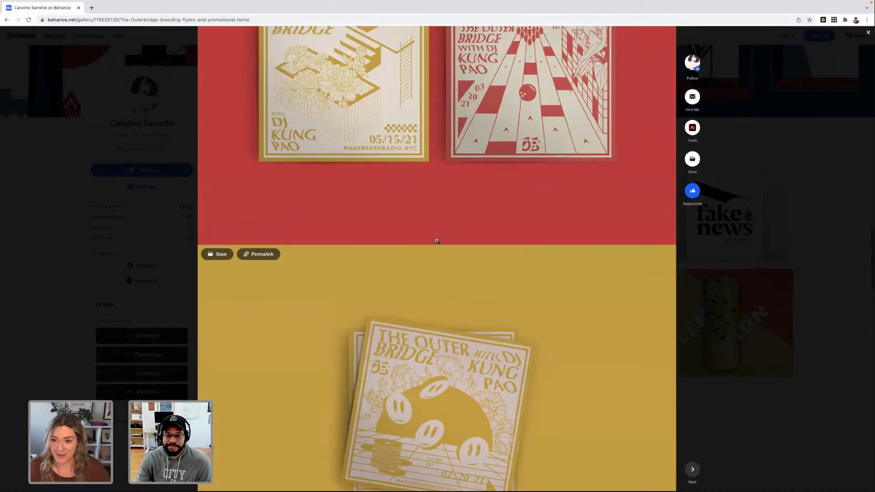
scroll(437, 241, up, 12)
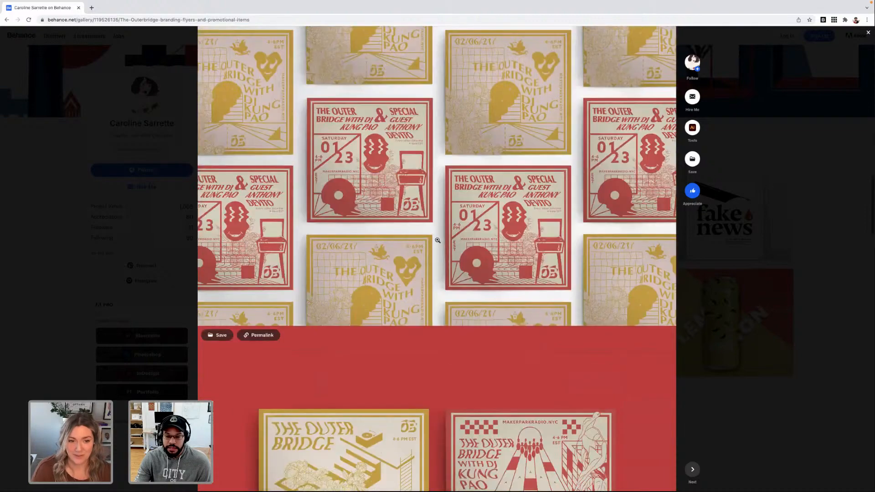
scroll(438, 239, up, 12)
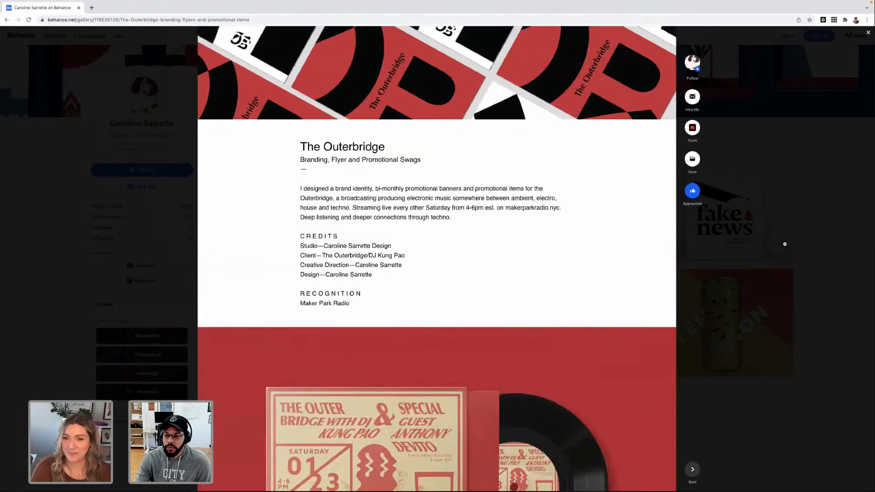
click(785, 244)
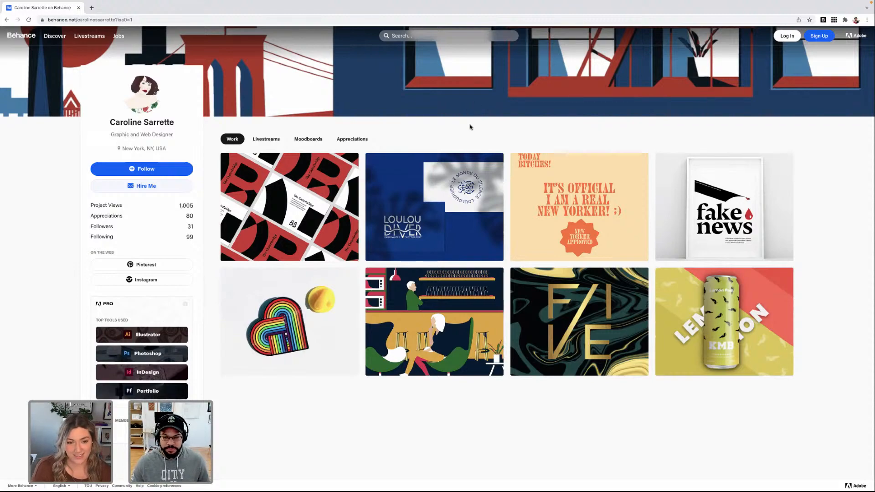
Switch to Illustrator and examine the yellow bottle banner with its logo, the brick-wall poster mockup and the surrounding label and T-shirt artwork.
key(ctrl+Right)
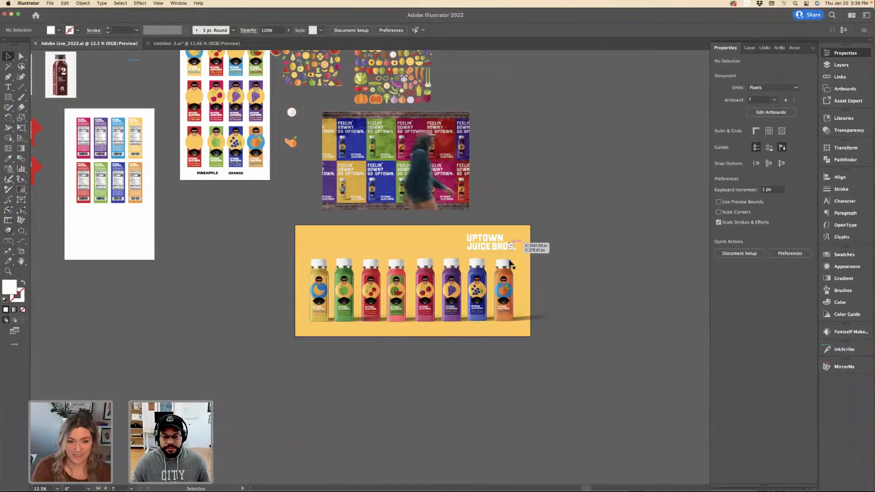
scroll(512, 265, up, 3)
click(502, 239)
scroll(474, 223, left, 1)
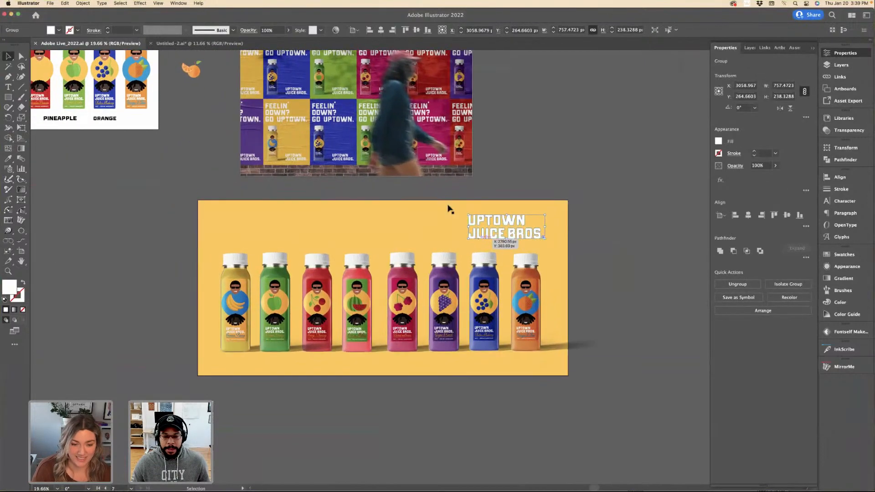
click(430, 195)
scroll(429, 196, down, 2)
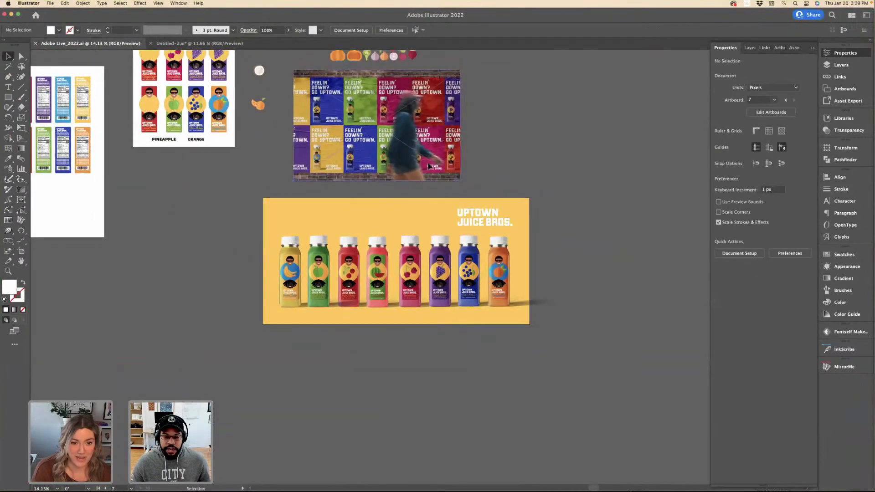
scroll(532, 185, up, 2)
scroll(531, 184, left, 2)
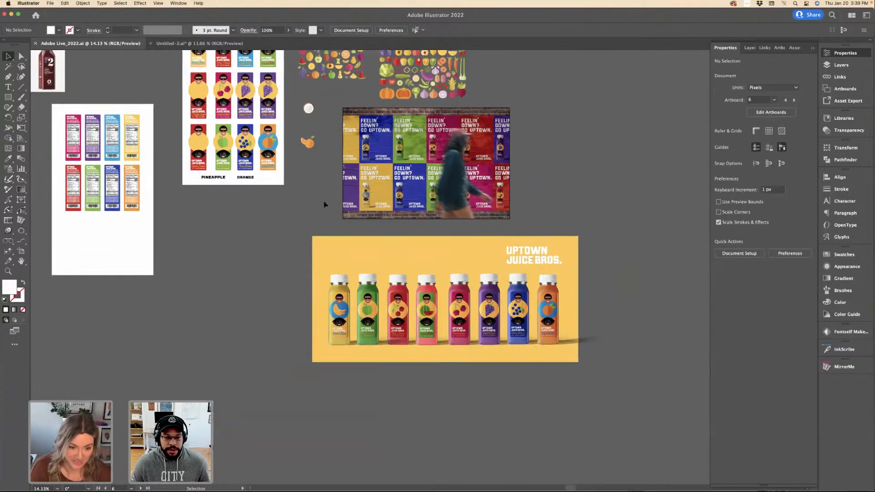
scroll(324, 202, left, 6)
scroll(324, 202, right, 1)
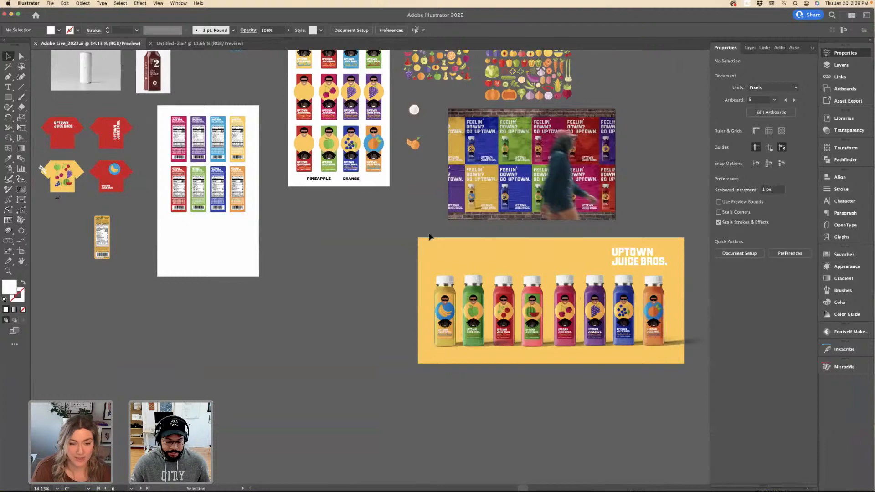
scroll(387, 209, right, 3)
scroll(386, 208, up, 1)
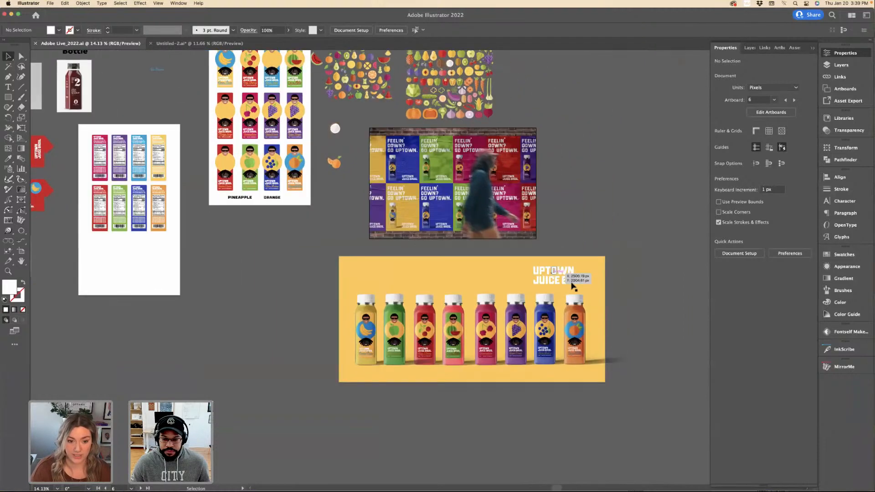
Move the brick-wall poster artboard with its artwork to about X 2095 px, Y 3304 px, roughly centred above the yellow banner.
scroll(572, 285, up, 3)
mouse_move(462, 182)
mouse_down()
mouse_move(469, 187)
mouse_move(462, 183)
mouse_up()
click(771, 112)
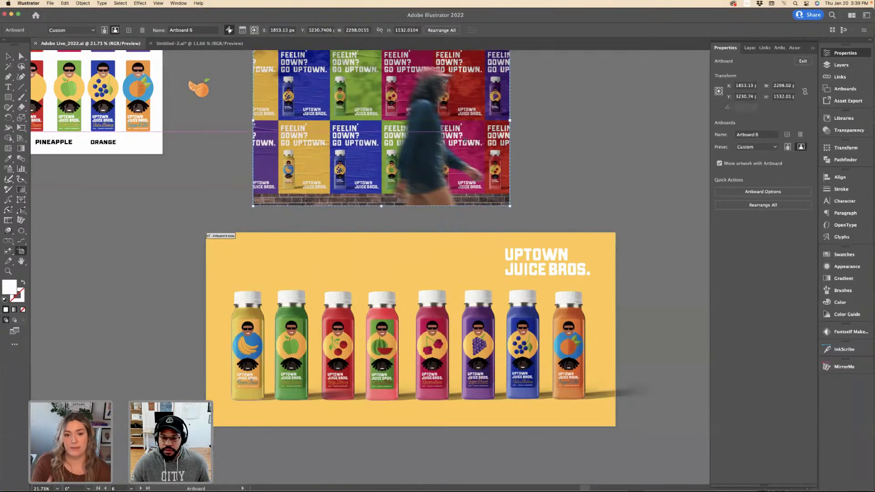
drag(455, 133, 482, 143)
scroll(571, 153, down, 1)
key(Escape)
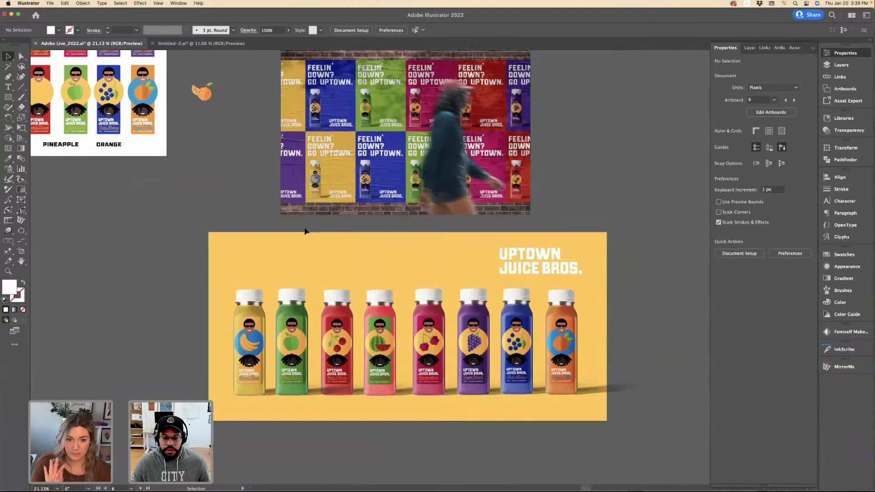
Create a new blank artboard about 1819 by 1771 px in the empty area below the back-label artboard.
scroll(305, 231, down, 3)
scroll(320, 230, left, 3)
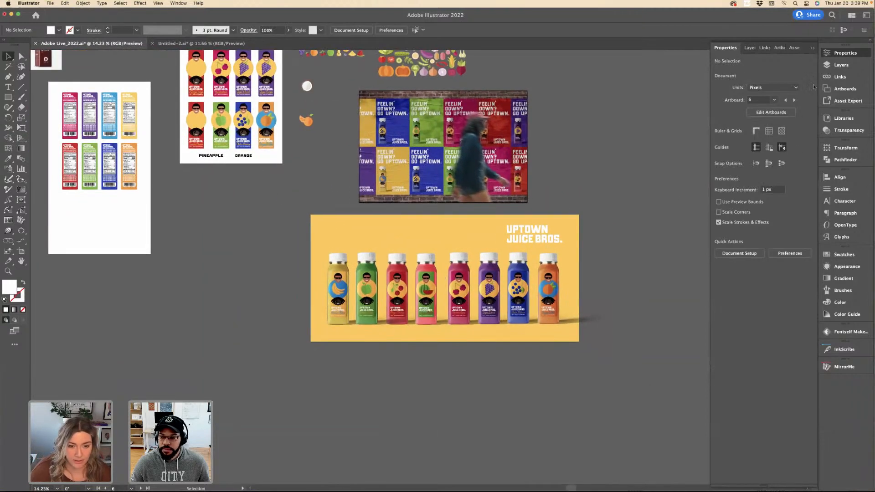
click(772, 112)
scroll(206, 205, left, 2)
scroll(206, 205, down, 1)
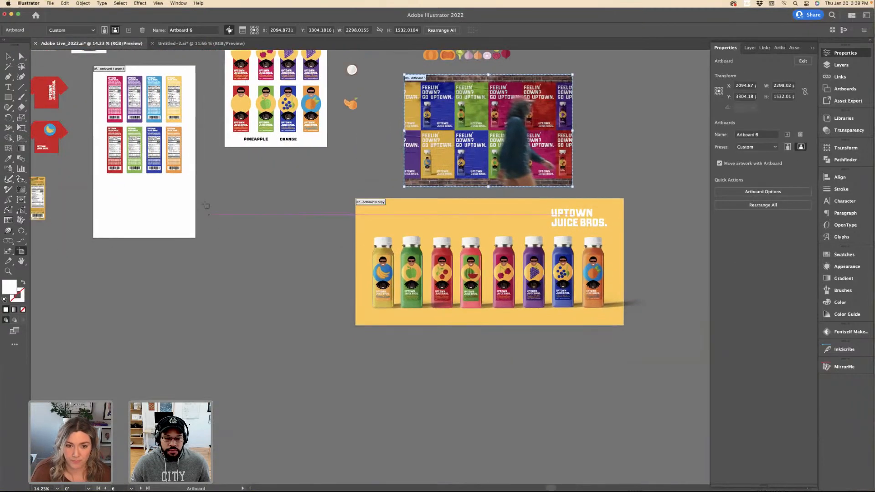
mouse_move(140, 279)
mouse_down()
mouse_move(299, 383)
mouse_move(273, 408)
mouse_up()
key(Escape)
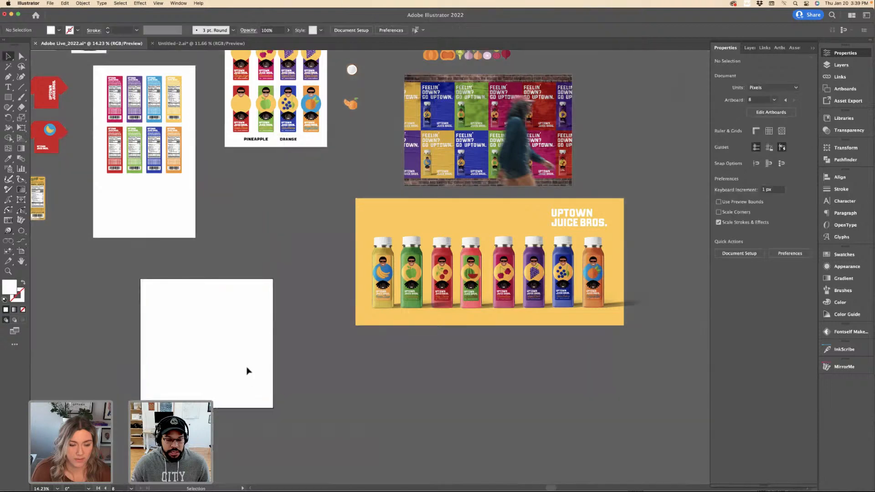
Move the new blank artboard into the gap between the back-label artboard and the yellow banner, level with the banner's upper edge.
click(770, 109)
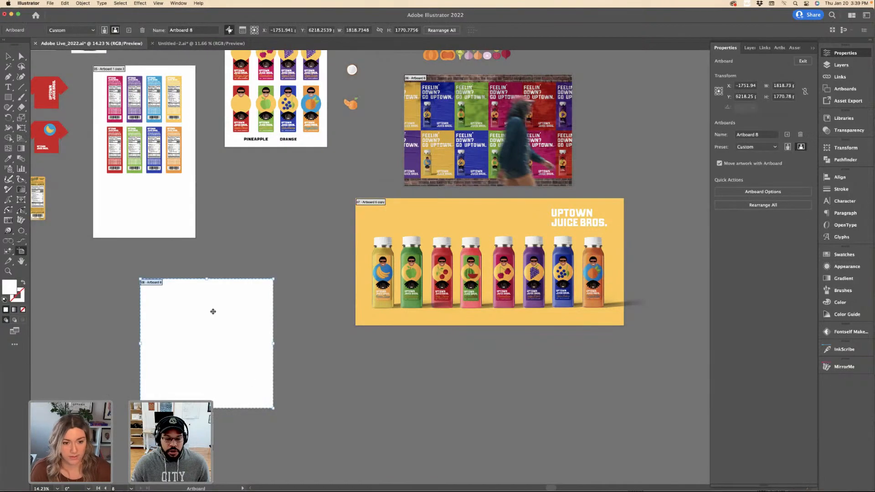
drag(213, 309, 280, 228)
key(Escape)
scroll(292, 187, up, 2)
scroll(292, 187, left, 3)
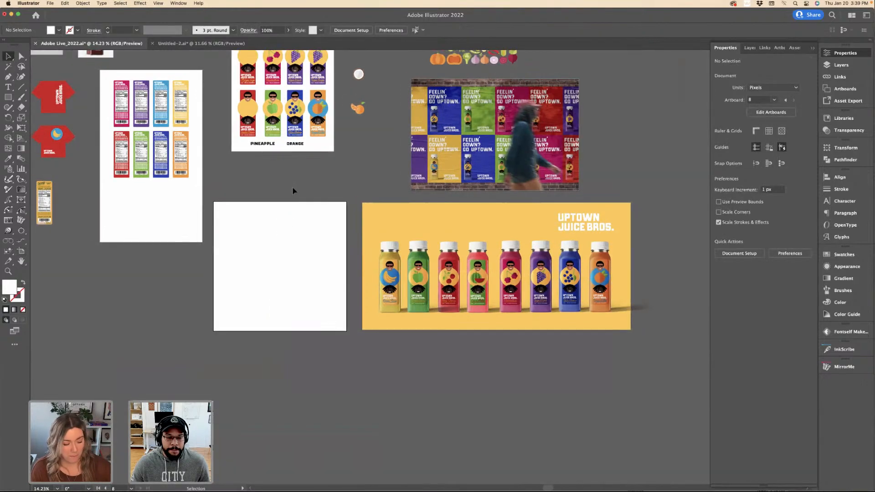
Switch to Photoshop and bring up the Rectangle 1.psb label document.
click(420, 290)
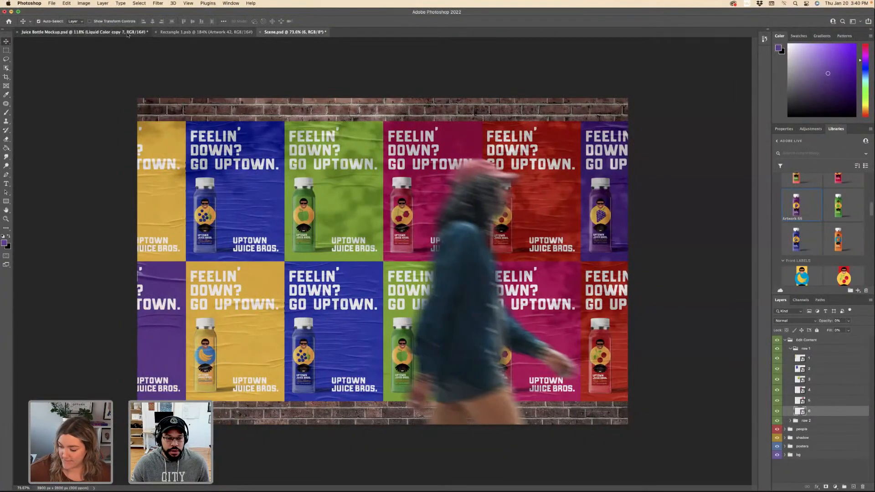
click(128, 33)
click(194, 35)
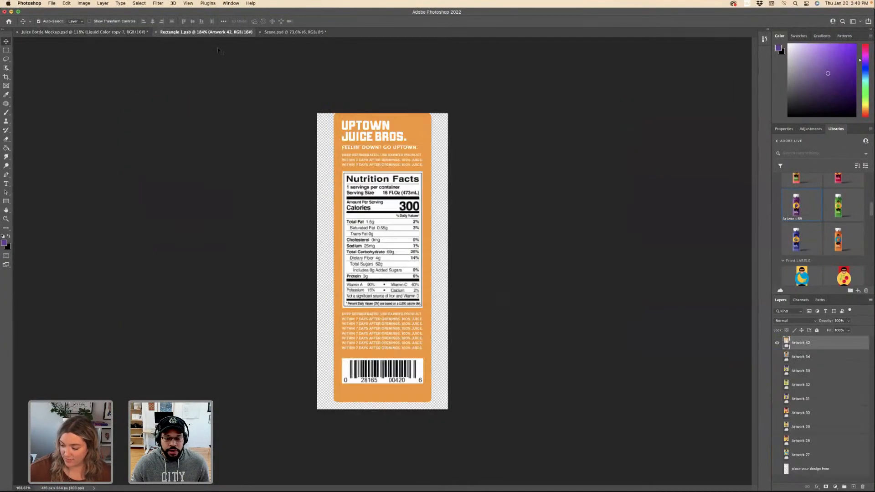
Place the green back label from the Back Labels library group over the orange label, fitted to the canvas height, and save the label document.
scroll(821, 236, down, 5)
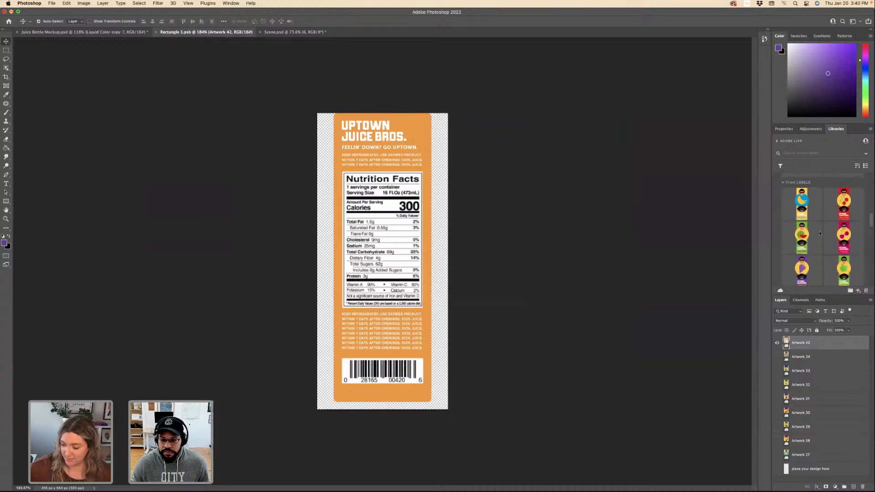
scroll(820, 233, down, 5)
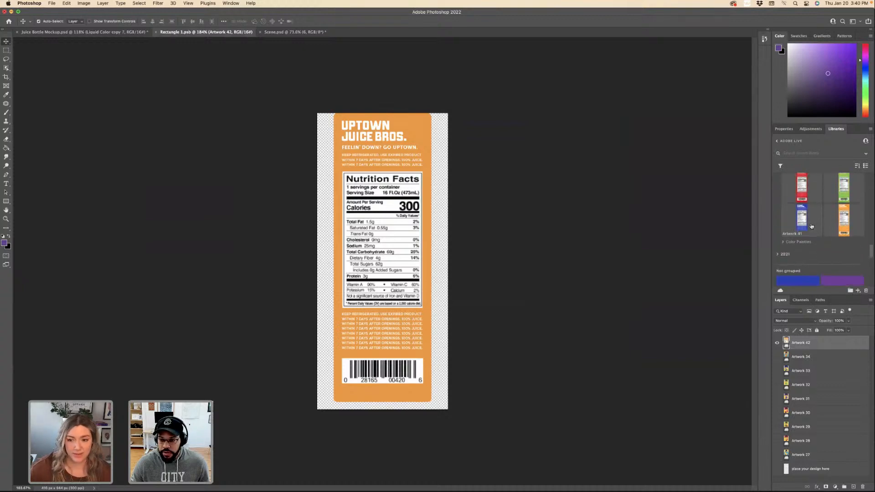
scroll(828, 226, up, 3)
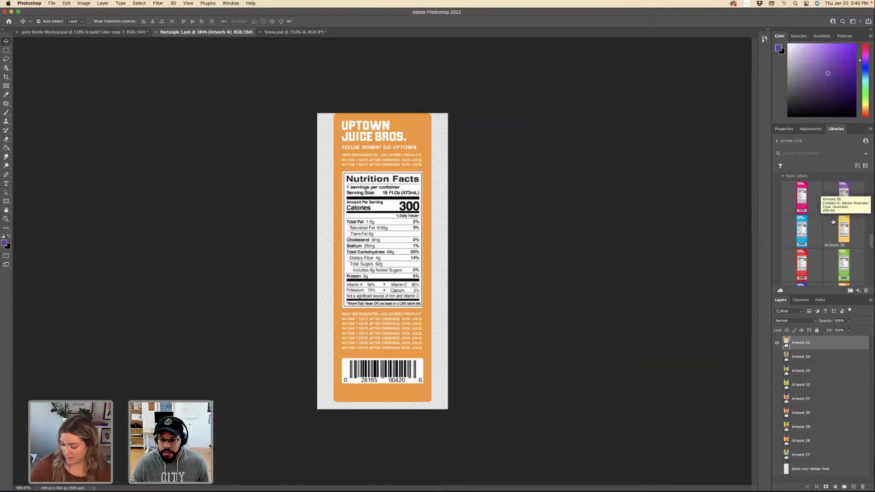
scroll(833, 222, up, 3)
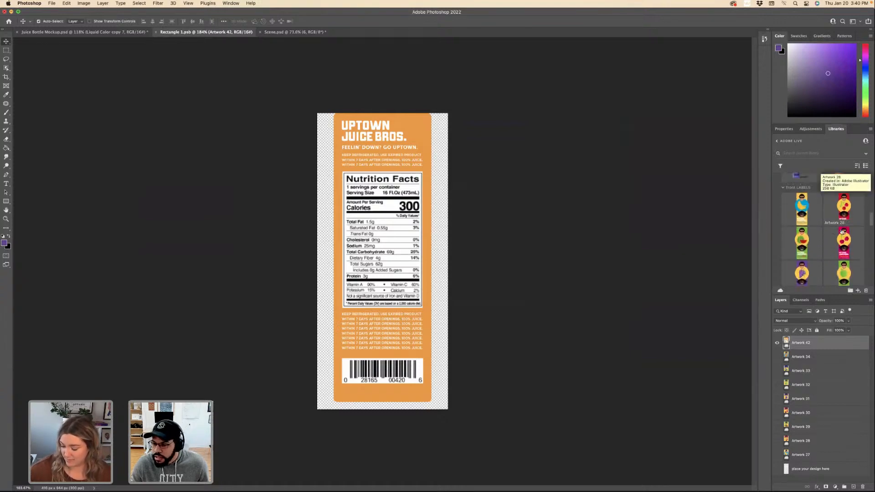
scroll(863, 238, down, 2)
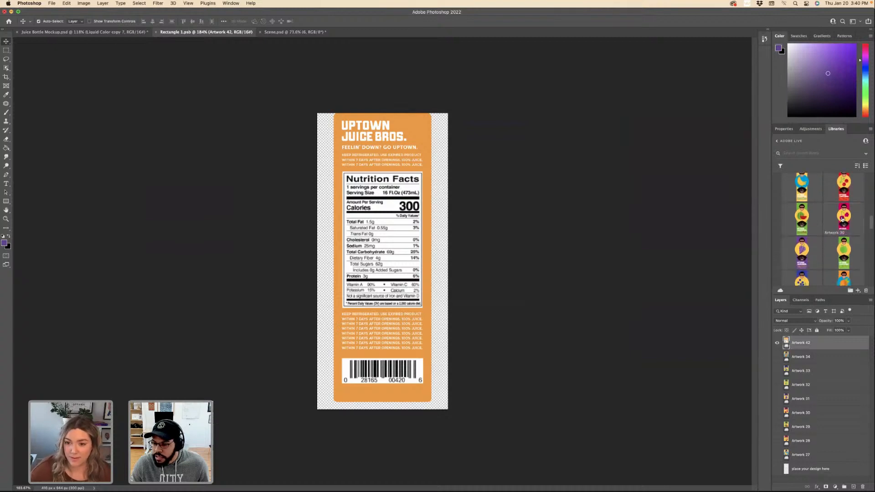
scroll(842, 218, down, 3)
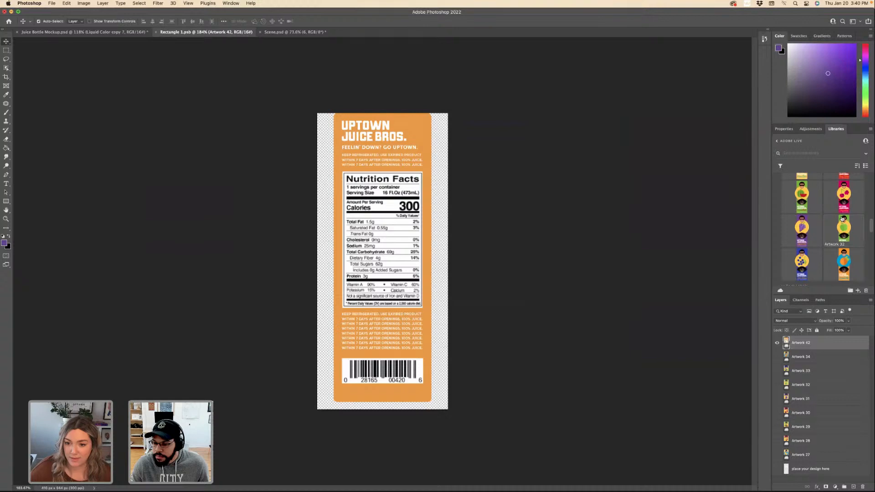
scroll(843, 219, down, 3)
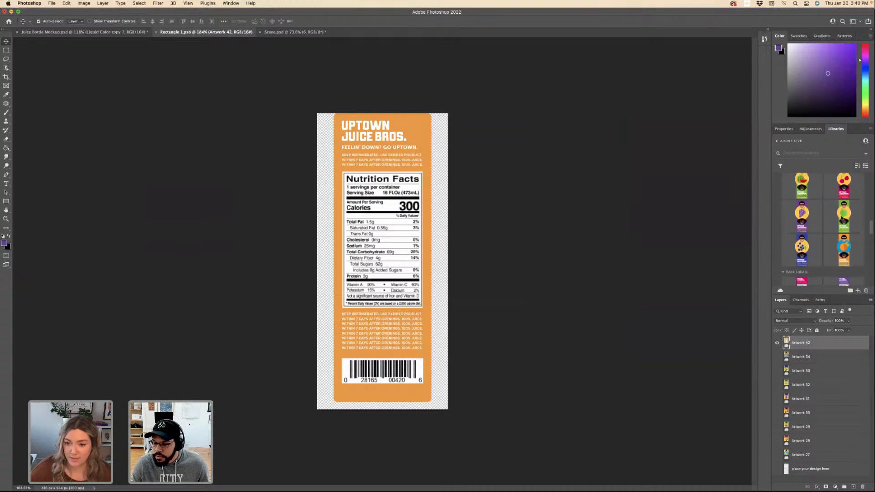
scroll(842, 221, up, 15)
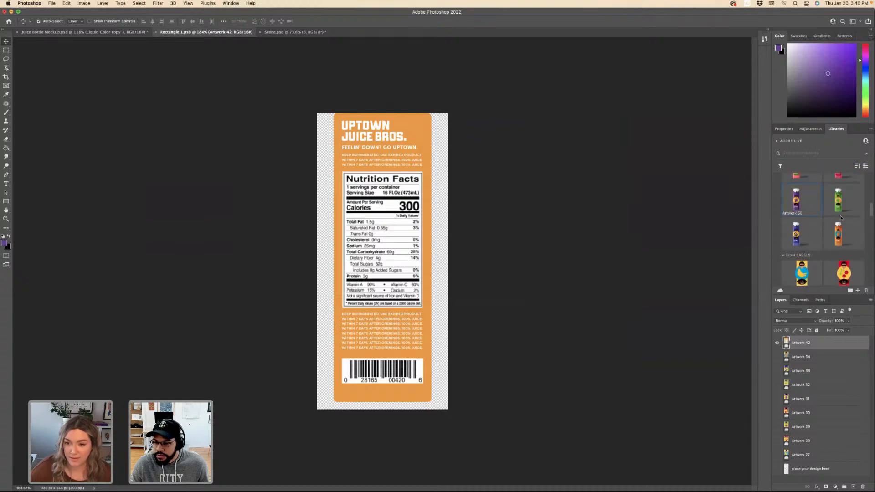
scroll(841, 218, down, 15)
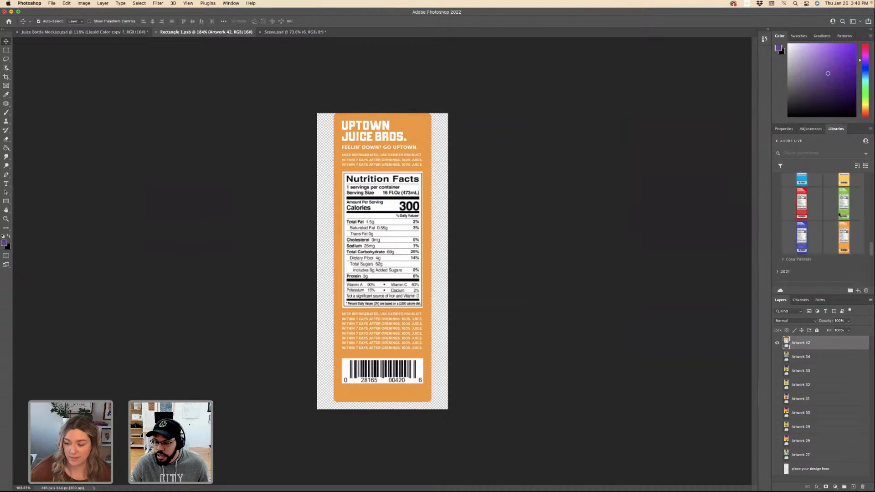
scroll(841, 213, up, 1)
drag(376, 189, 379, 237)
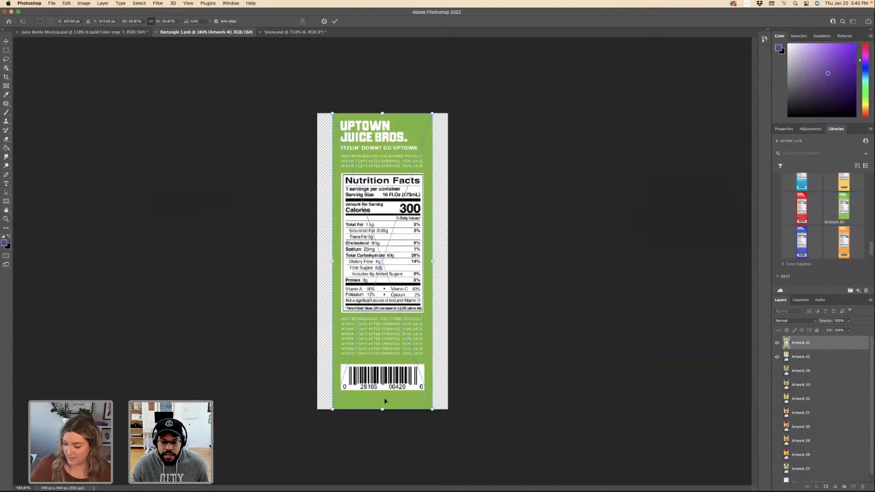
key(Return)
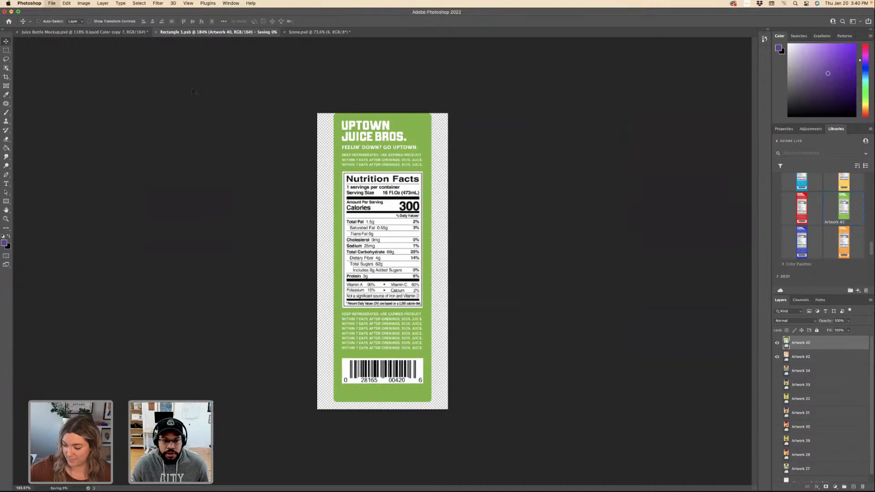
In Juice Bottle Mockup.psd, hide the orange liquid layer and show the green one, Liquid Color copy 5.
click(132, 33)
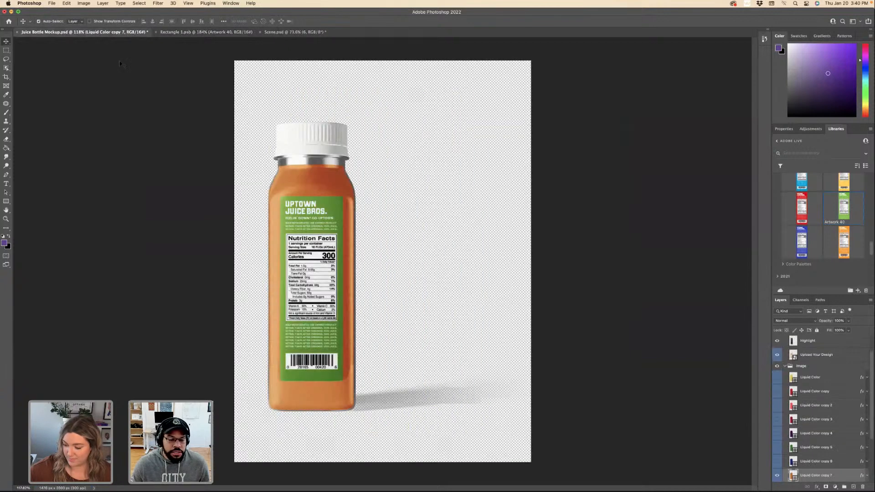
click(778, 475)
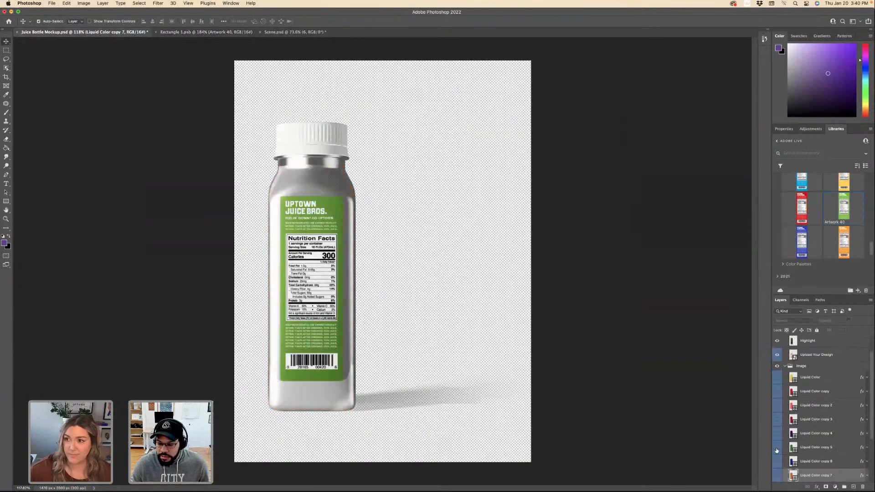
click(777, 448)
Compare the library's bottle artworks and replace the green liquid with the pinkish-red Liquid Color copy 2, keeping the other liquid layers hidden.
scroll(807, 220, up, 8)
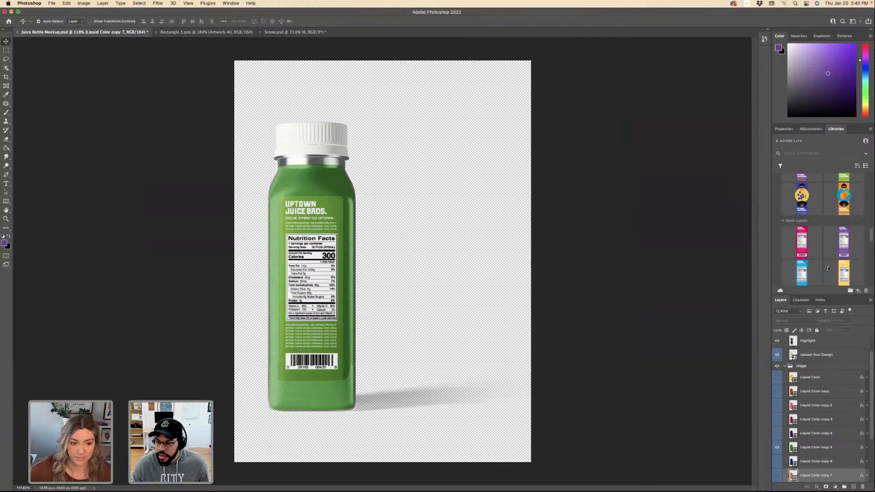
scroll(807, 221, down, 5)
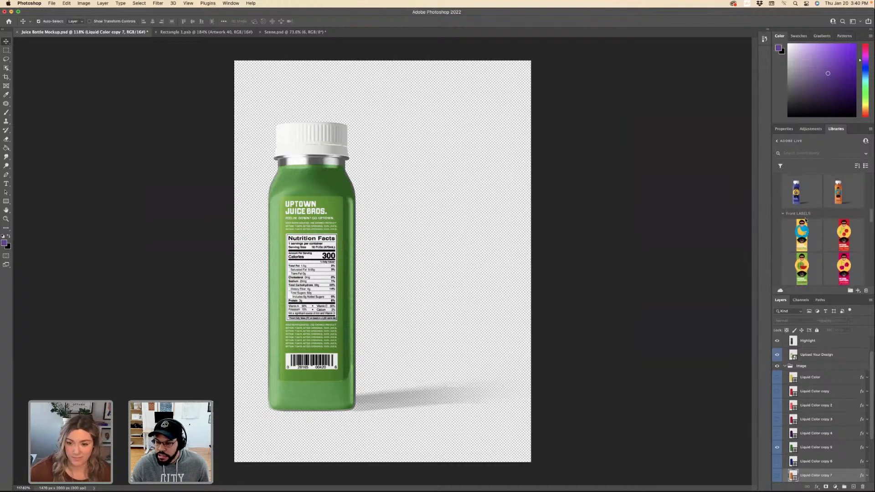
scroll(805, 221, up, 3)
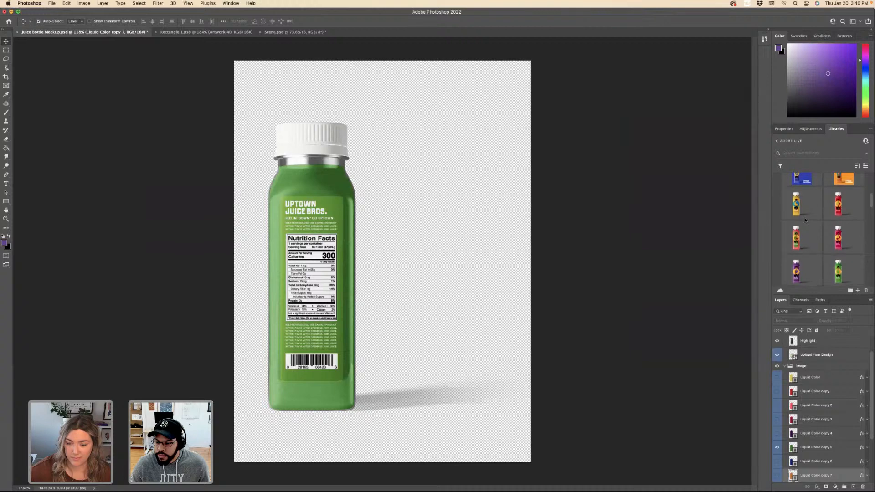
scroll(805, 220, down, 1)
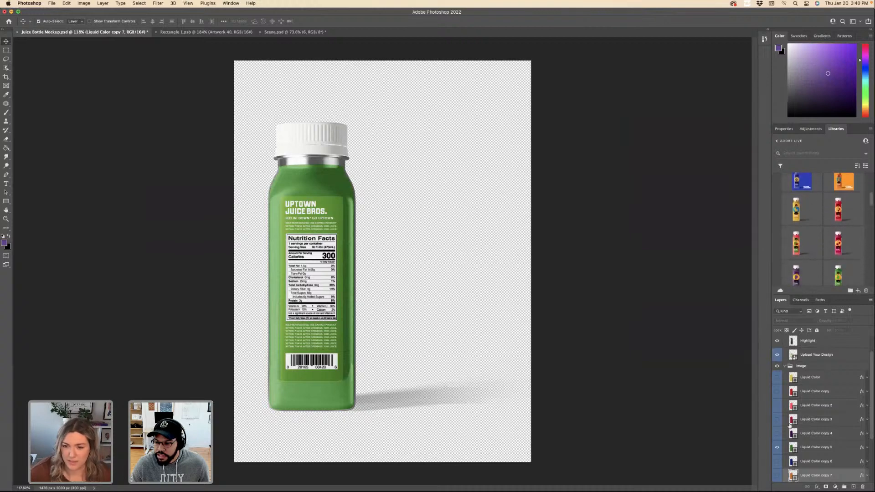
click(778, 448)
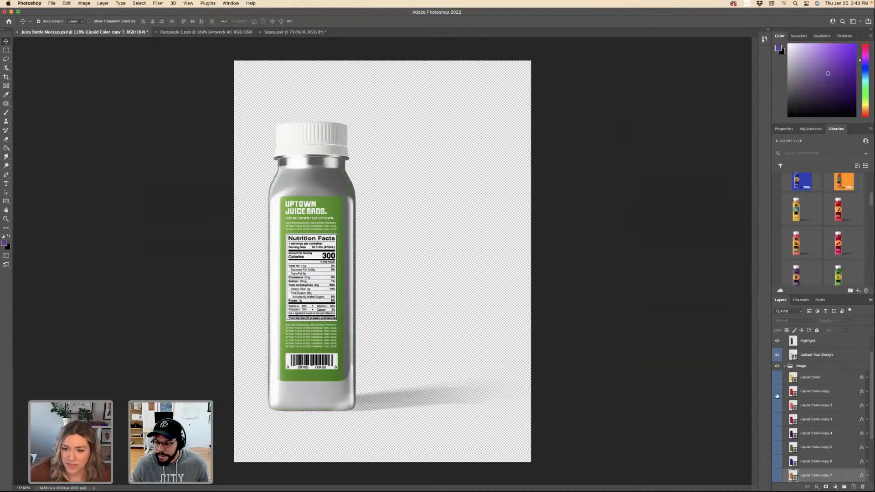
click(778, 392)
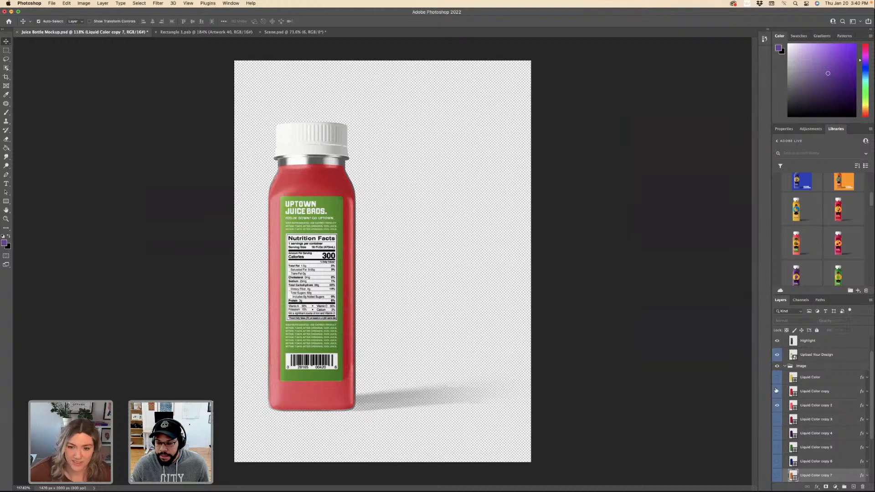
click(777, 392)
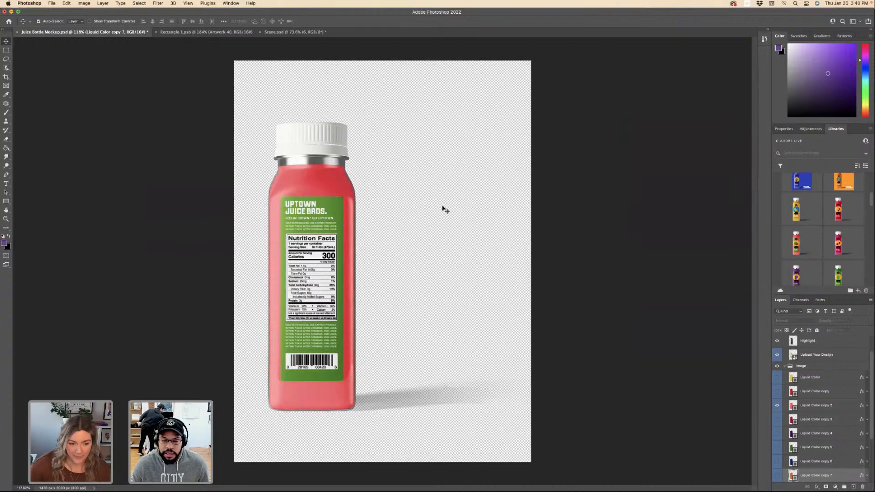
Set the Quick Export format to PNG with transparency in the export preferences.
click(53, 4)
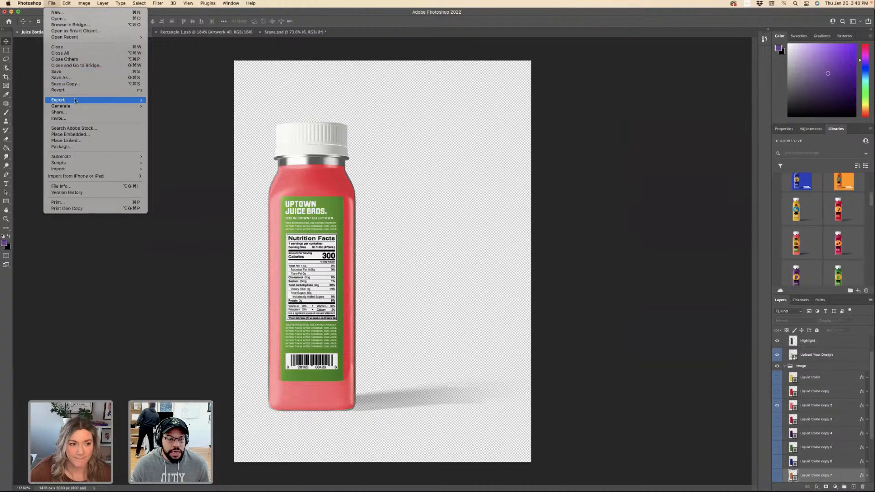
mouse_move(91, 100)
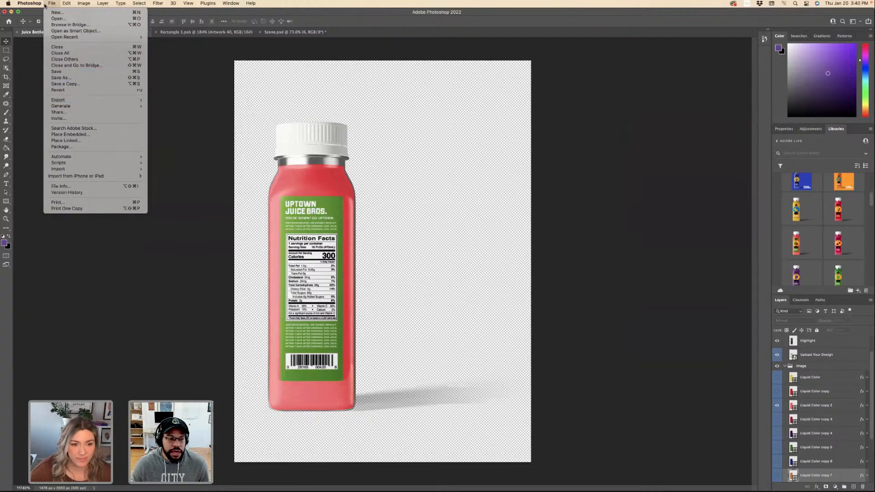
mouse_move(30, 3)
mouse_move(46, 29)
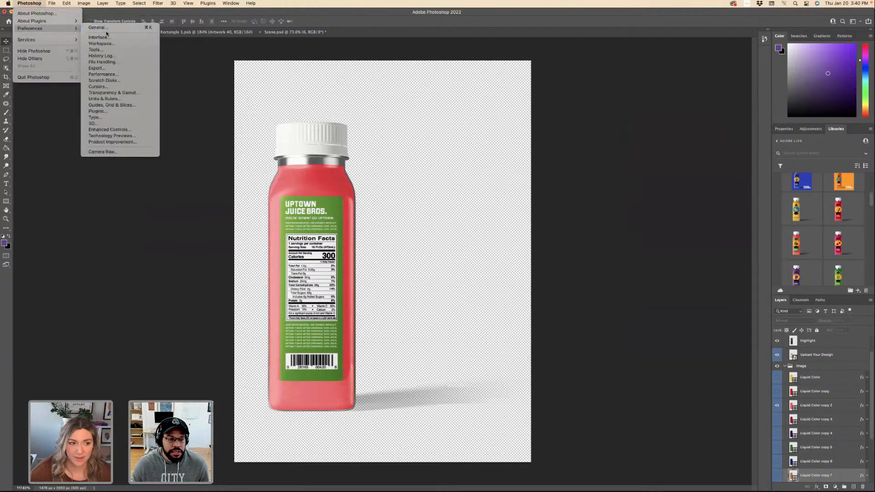
click(112, 68)
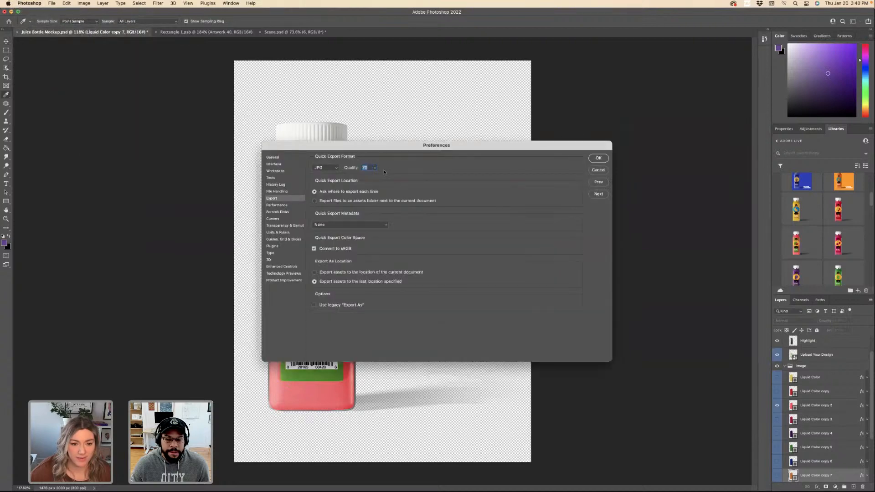
click(327, 167)
click(322, 161)
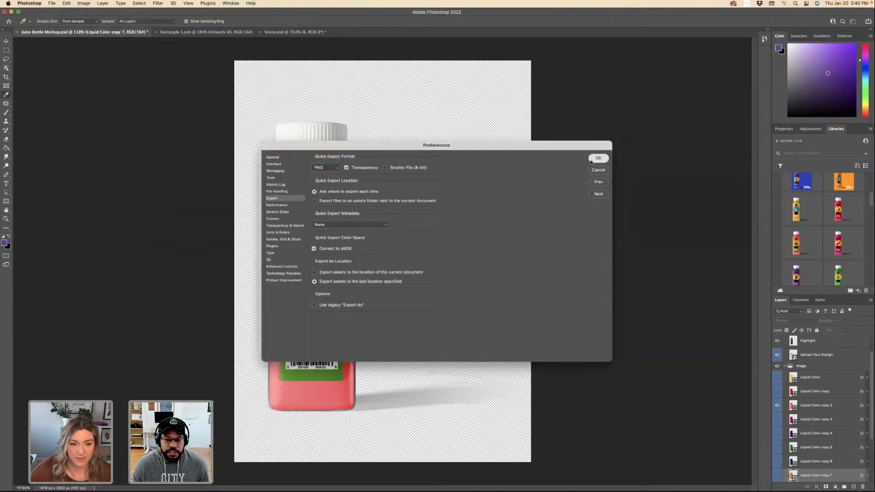
click(599, 158)
Quick-export the bottle mockup as a PNG into the PNGs folder, naming it in the JuiceBros series.
click(52, 4)
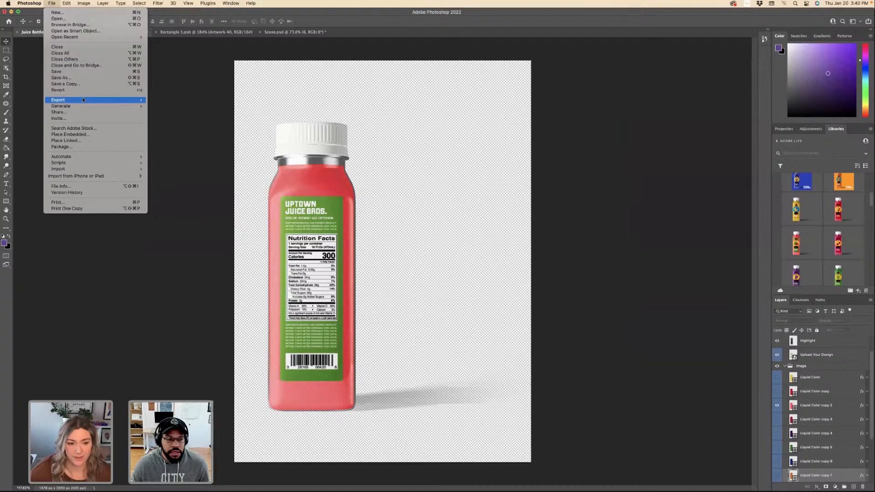
mouse_move(91, 99)
click(197, 101)
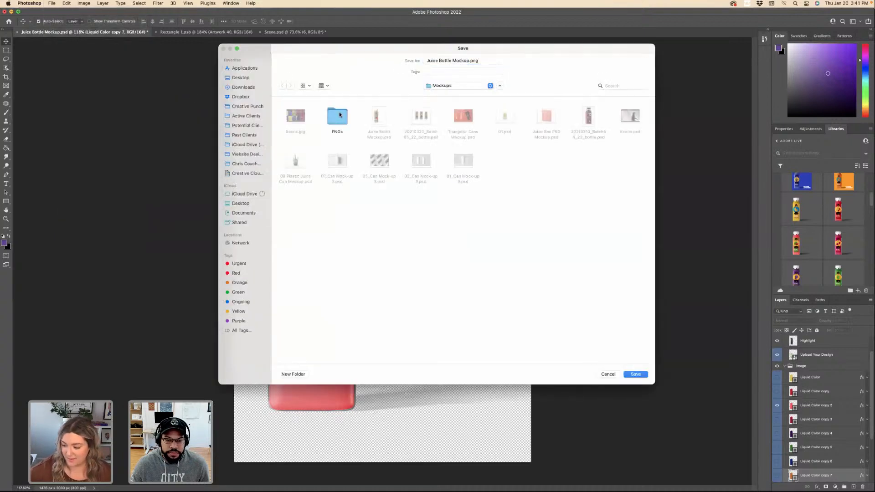
double_click(339, 115)
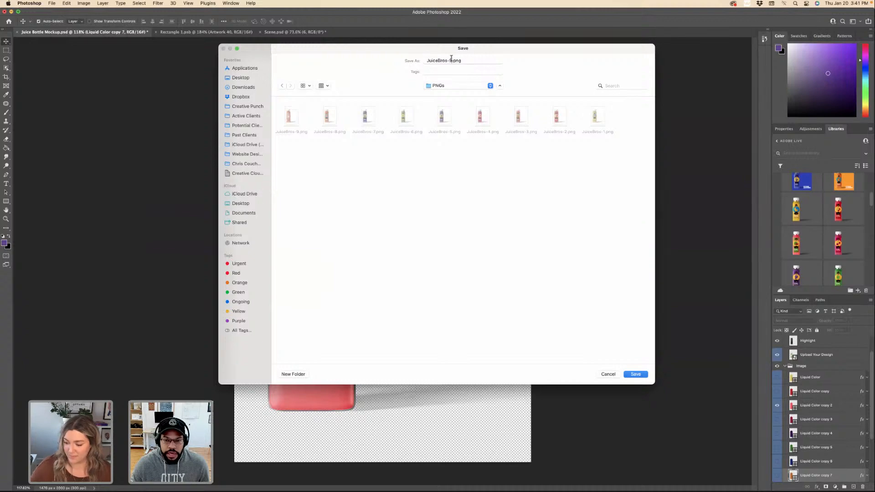
click(451, 60)
key(Return)
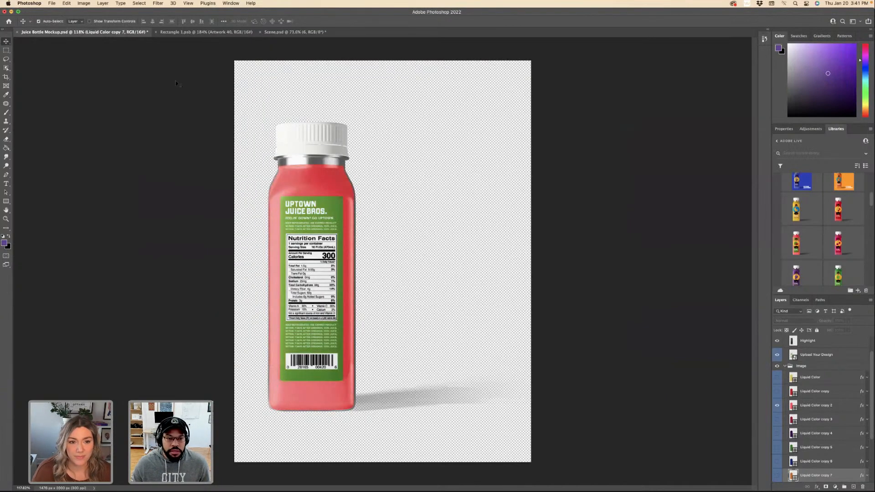
Switch to Illustrator's Adobe Live_2022.ai layout and deselect the yellow bottle on the banner.
key(ctrl+Right)
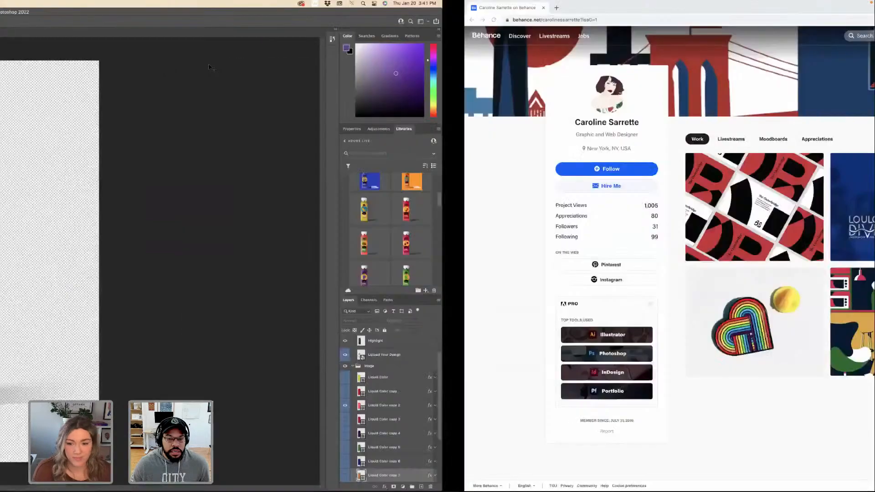
key(ctrl+Right)
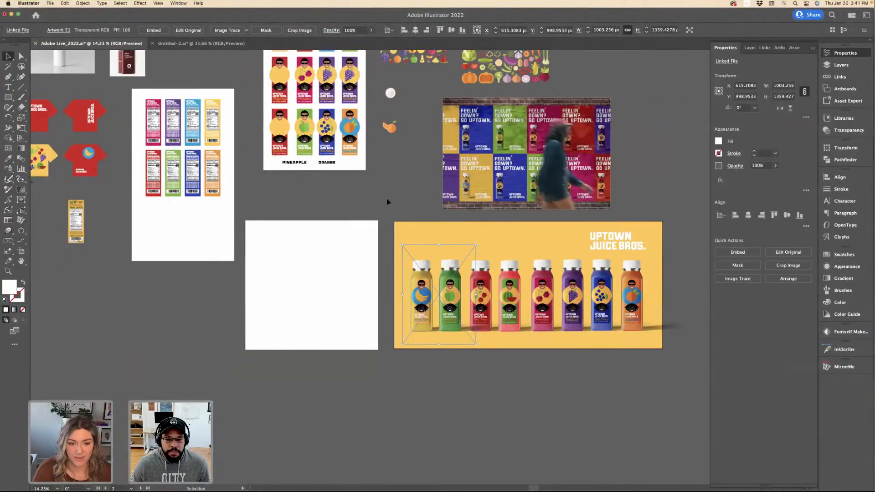
click(345, 295)
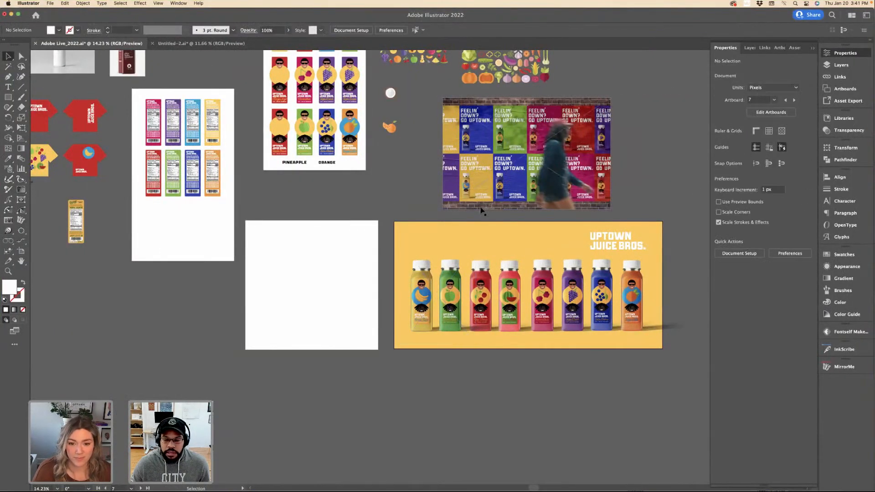
Check the bottle and front-label artworks in Photoshop's ADOBE LIVE library and return to the Illustrator layout.
key(ctrl+Left)
key(ctrl+Left)
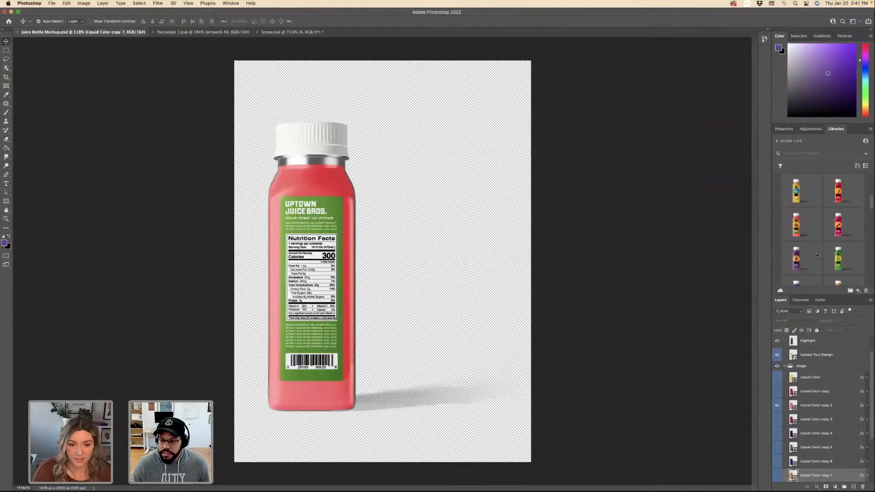
scroll(818, 256, down, 5)
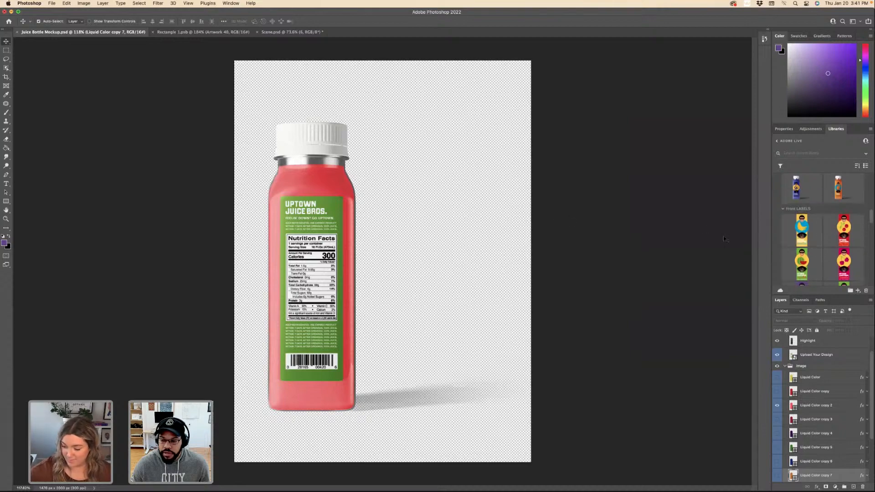
key(ctrl+Right)
key(ctrl+Right)
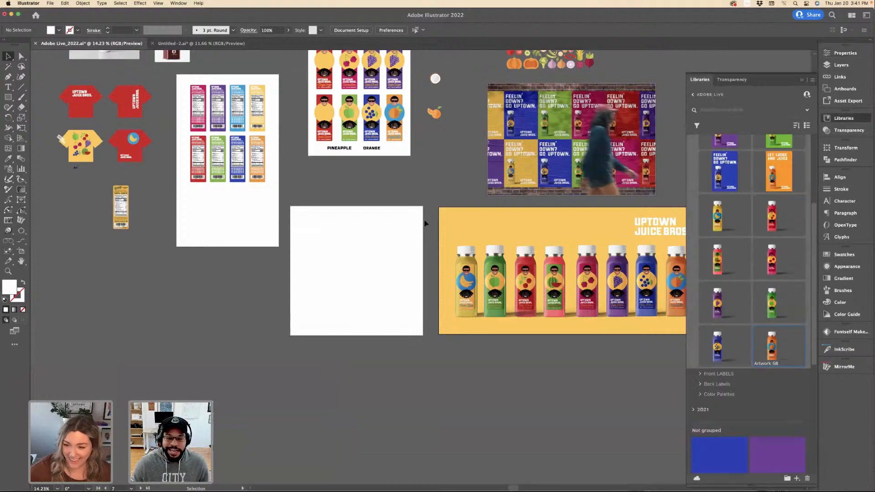
Place JuiceBros-10.png from the PNGs folder onto the blank artboard and position the bottle in its right half.
key(ctrl+Up)
click(524, 373)
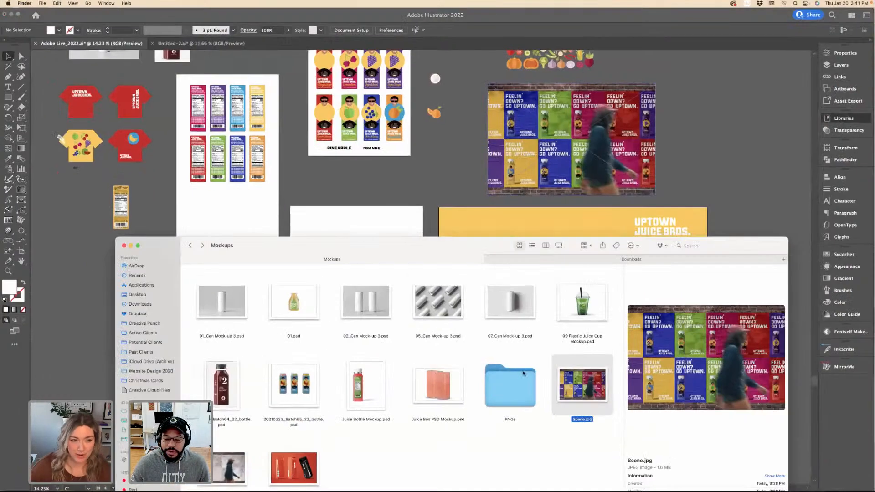
double_click(524, 373)
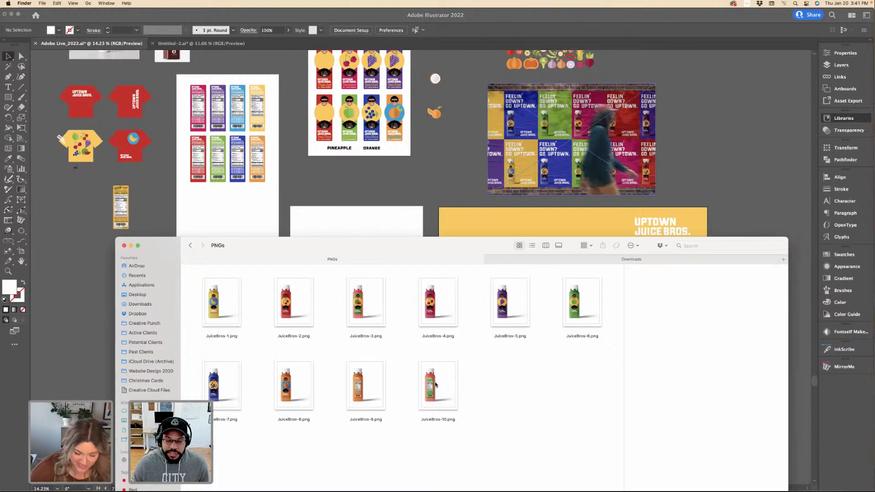
click(436, 387)
drag(406, 192, 411, 276)
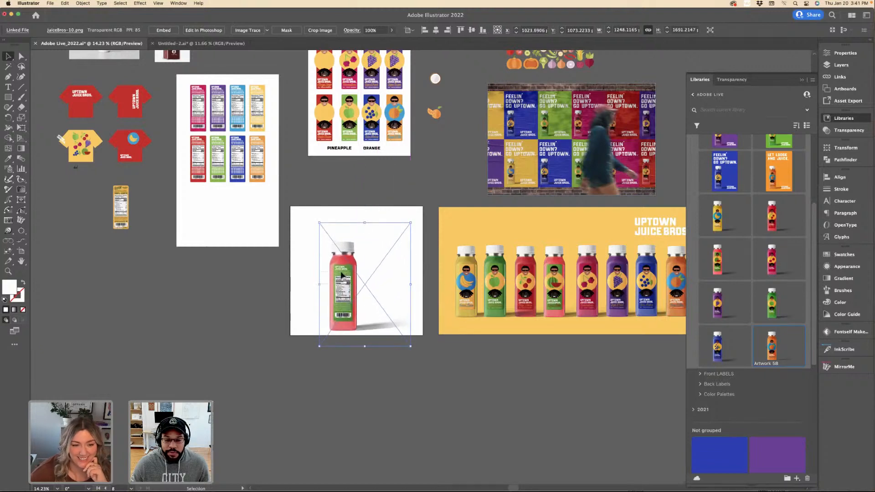
drag(347, 280, 376, 271)
drag(535, 257, 535, 257)
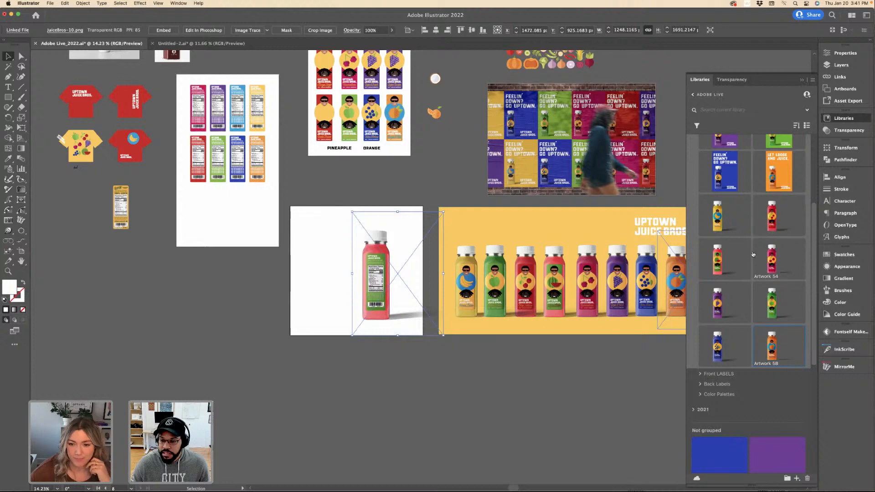
Place the watermelon front-label bottle from the ADOBE LIVE library over the back-label bottle at the same size.
drag(710, 259, 353, 213)
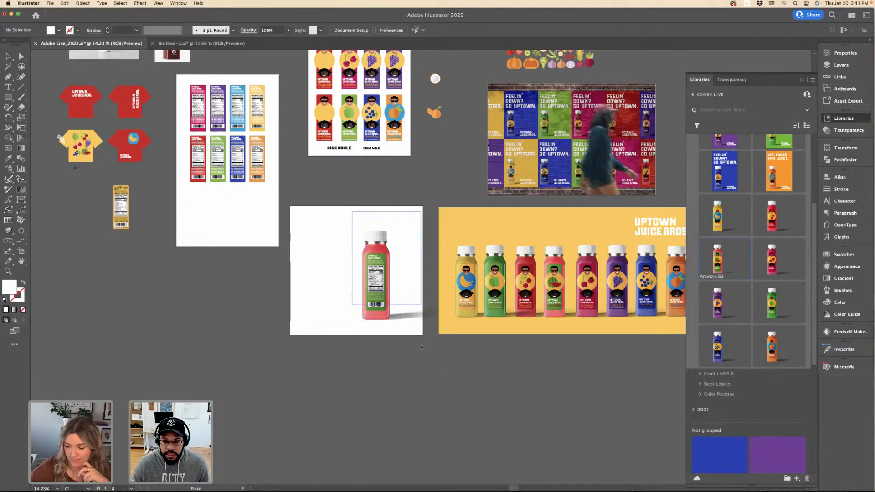
drag(442, 356, 443, 335)
key(super+equal)
key(super+equal)
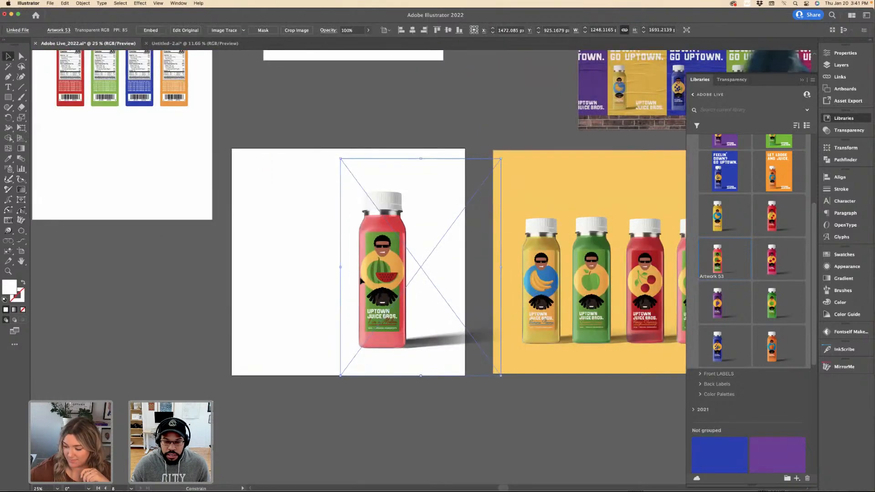
Move the watermelon front-label bottle to the left of the back-label bottle and tighten the gap between them.
drag(426, 273, 365, 272)
key(super+z)
key(super+z)
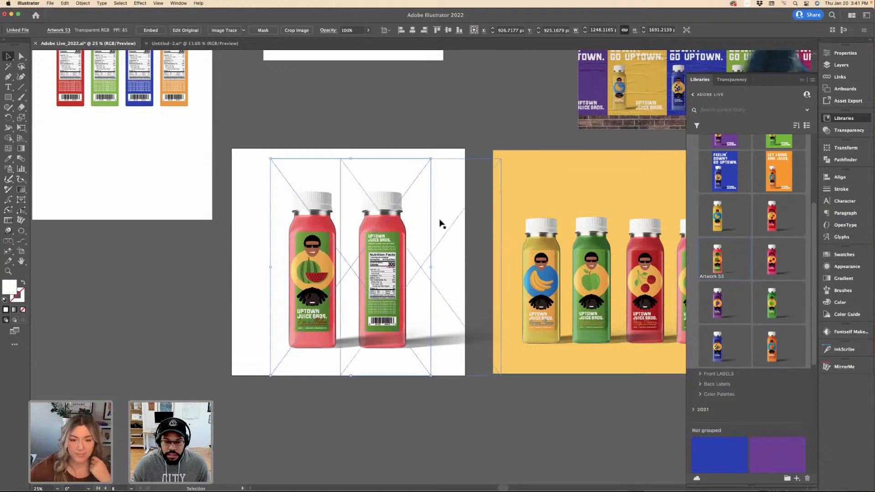
key(super+shift+z)
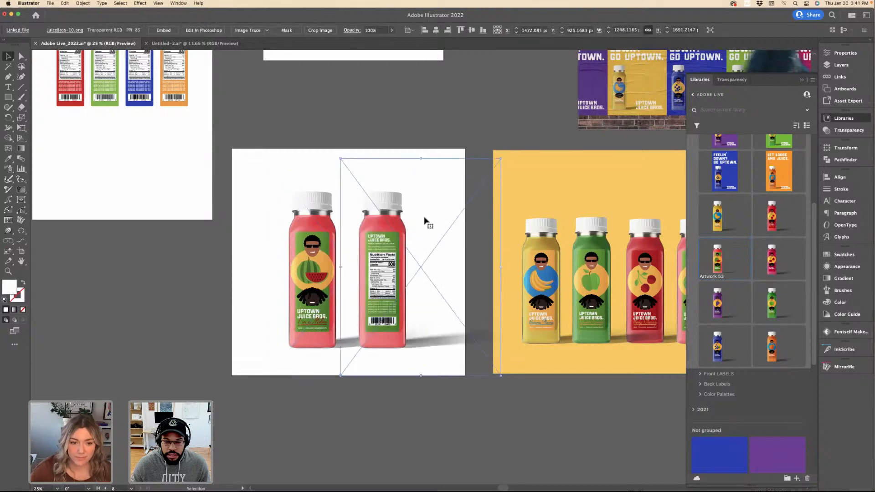
drag(307, 156, 387, 255)
drag(384, 213, 384, 213)
click(374, 141)
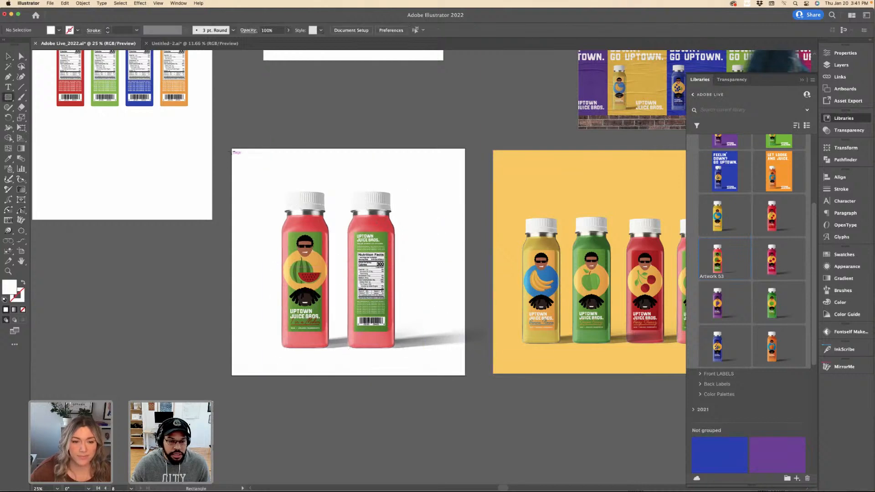
Cover the bottle artboard with a rectangle about 1819 by 1771 px and fill it with the library green #76B72A.
drag(231, 149, 466, 376)
scroll(757, 402, down, 8)
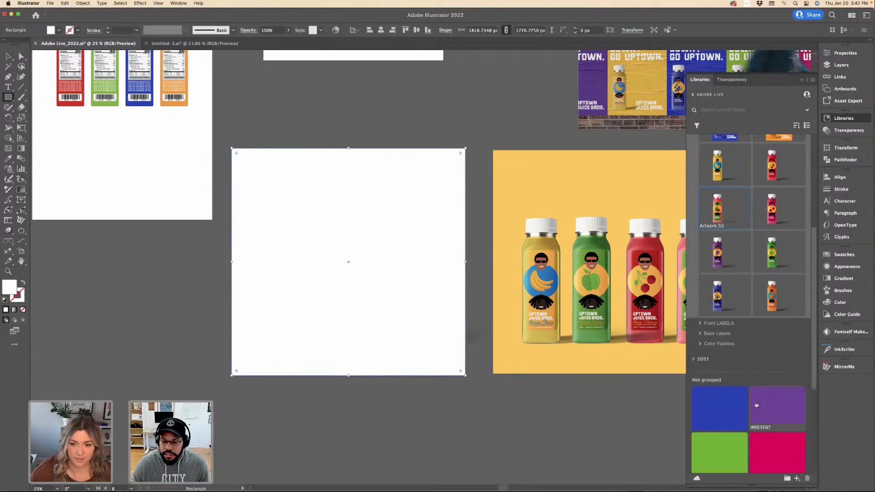
click(760, 329)
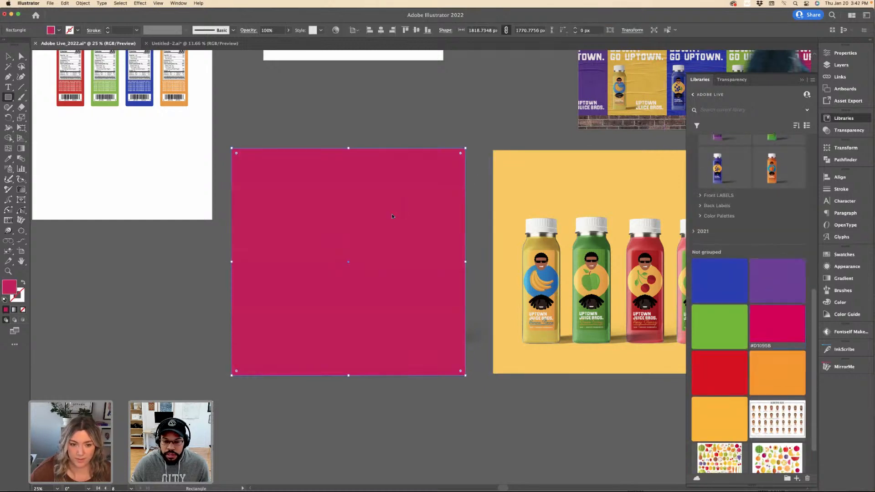
click(719, 326)
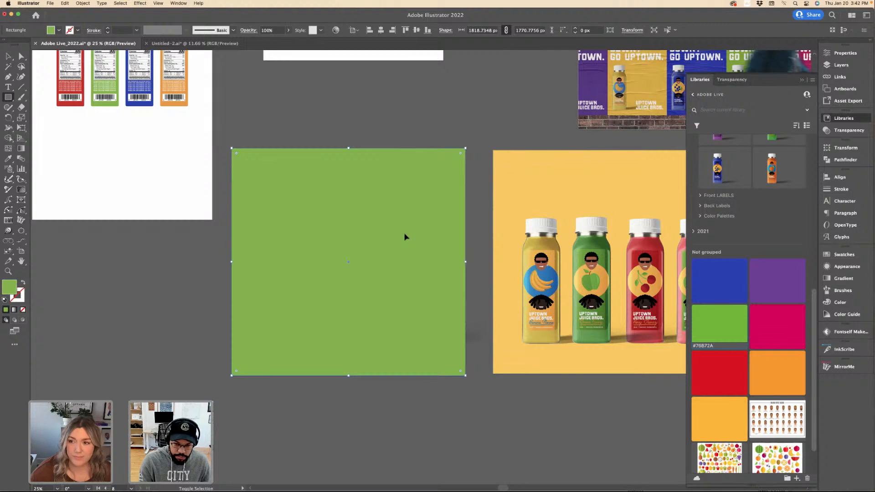
Send the green rectangle behind the two watermelon bottles.
key(super+v)
key(v)
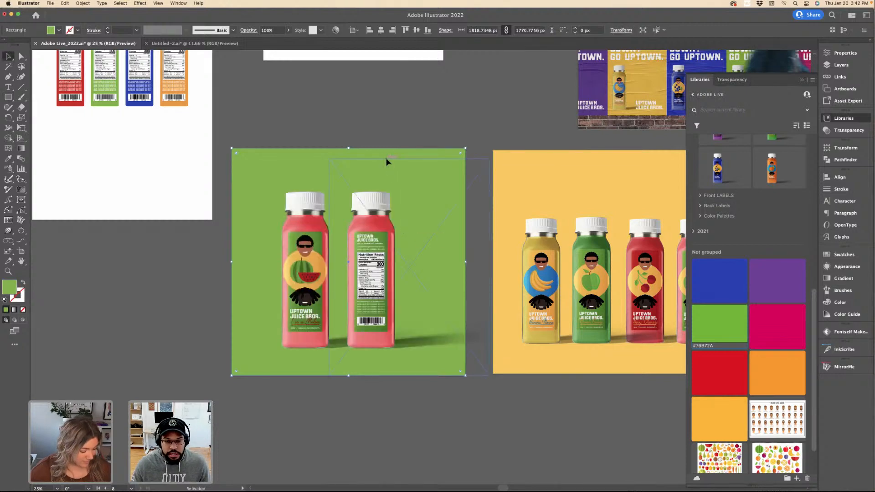
click(372, 123)
Enlarge the two watermelon bottles together and reposition them on the green background.
click(392, 219)
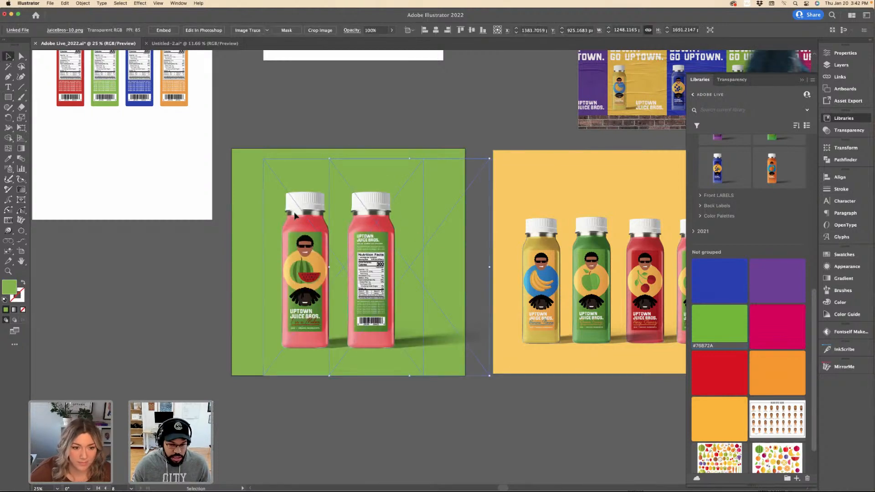
shift+click(400, 225)
key(Right)
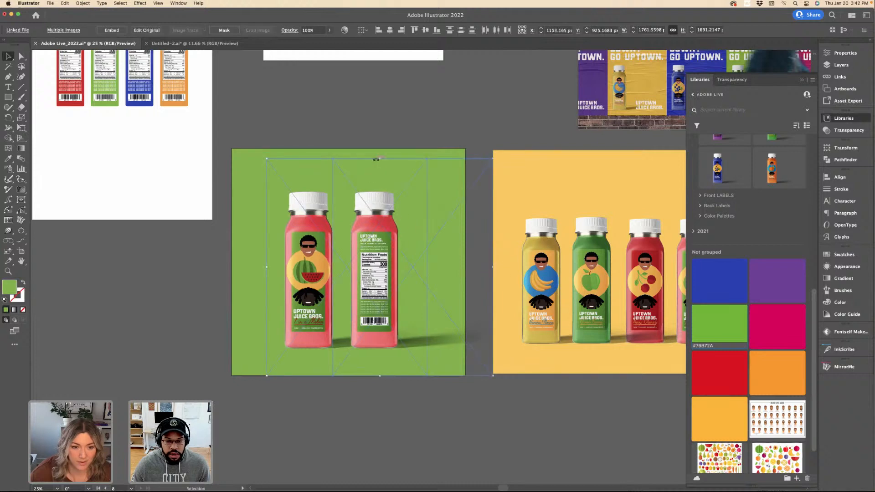
drag(380, 150, 380, 122)
drag(381, 208, 387, 216)
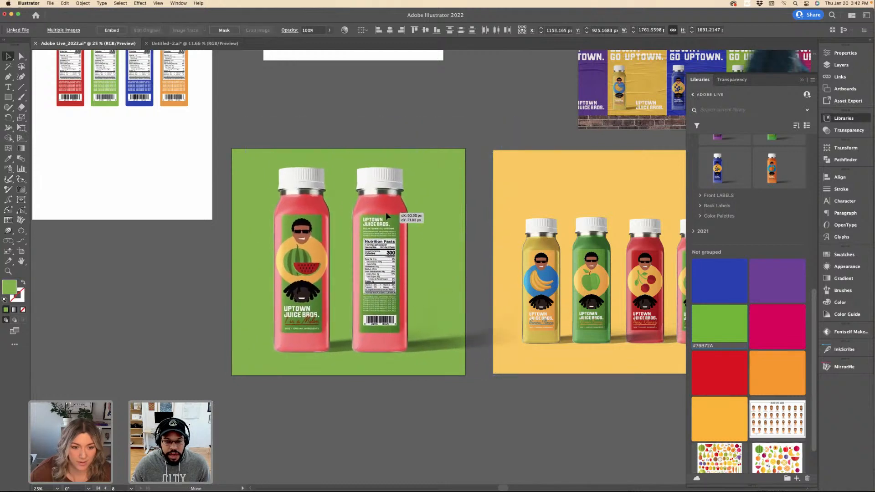
click(332, 400)
Examine the green front-and-back bottle artboard and the yellow eight-bottle banner, closing the library to clear the view.
scroll(353, 261, up, 3)
scroll(355, 261, up, 1)
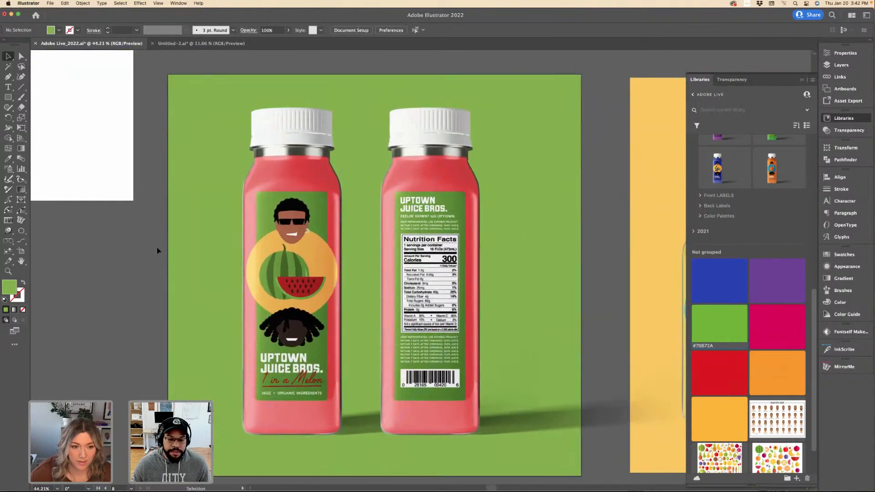
scroll(157, 251, down, 1)
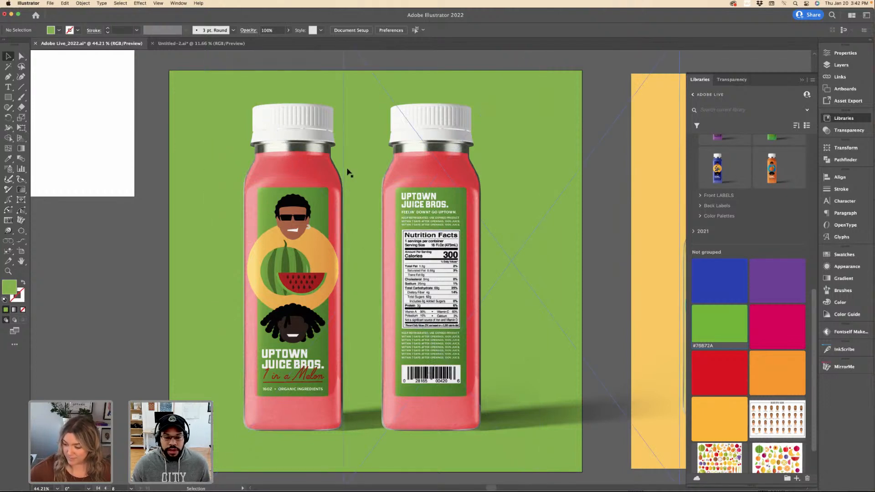
scroll(349, 172, down, 2)
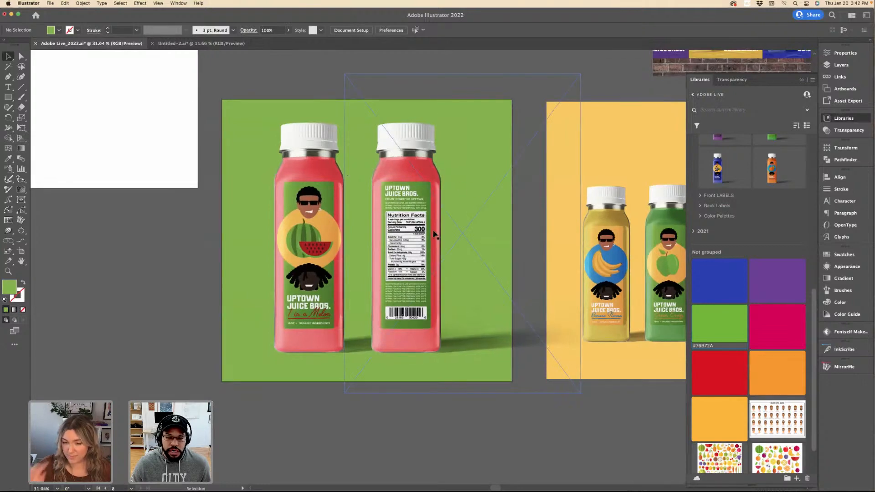
scroll(434, 235, up, 3)
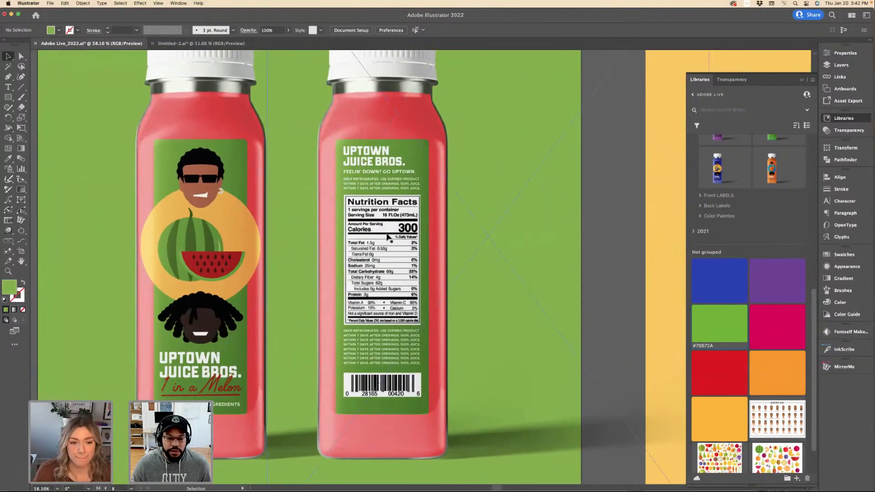
scroll(388, 237, down, 3)
scroll(388, 237, up, 2)
scroll(387, 235, right, 5)
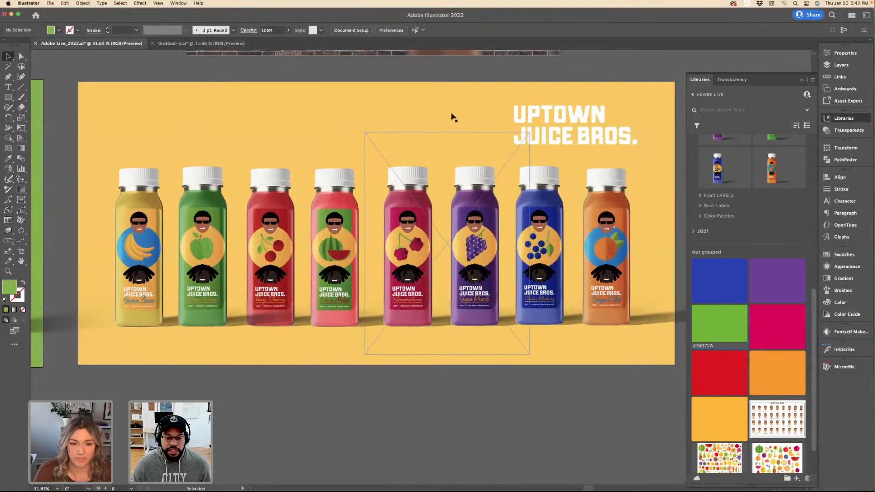
scroll(453, 114, right, 1)
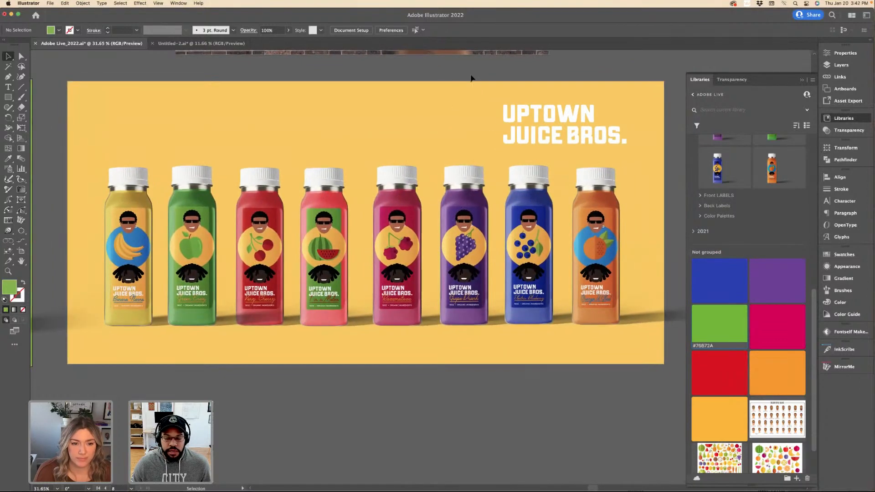
click(838, 119)
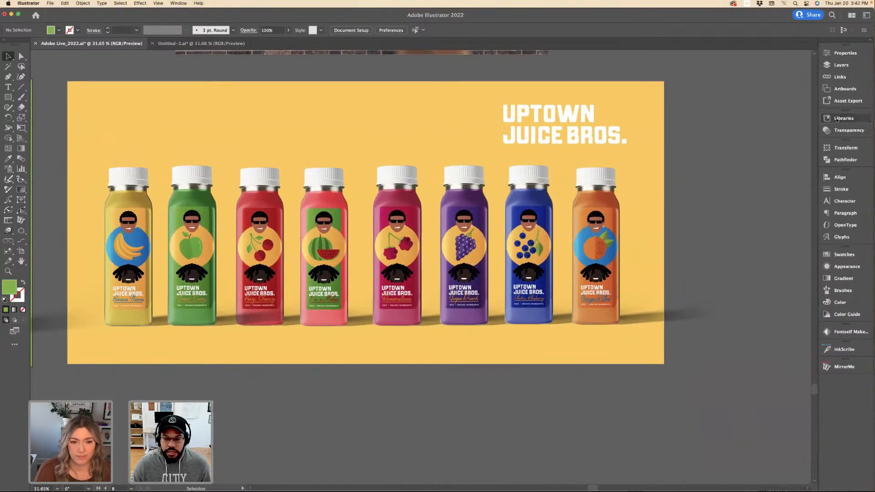
scroll(370, 176, left, 2)
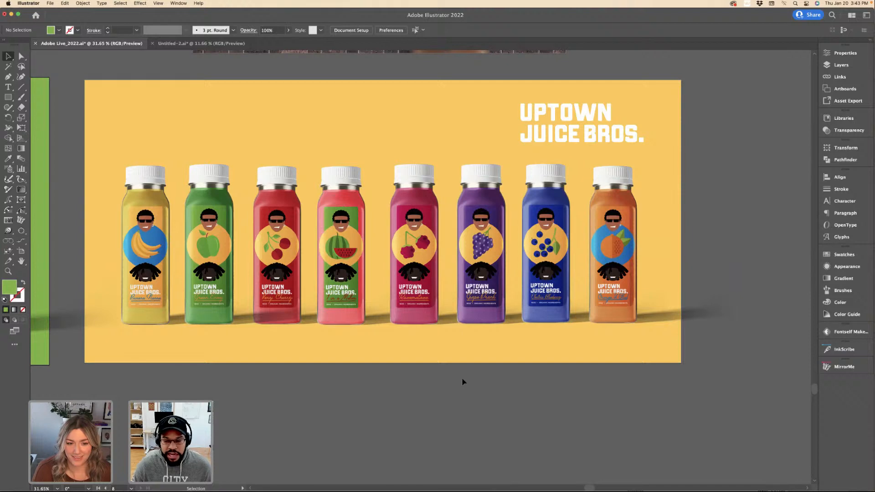
key(super+minus)
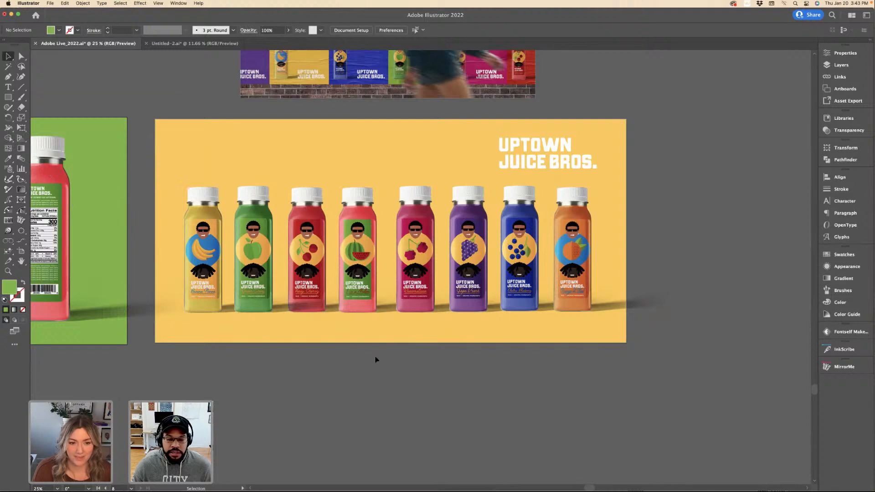
Examine the brick-wall poster mockup with the passing pedestrian up close.
scroll(376, 360, up, 10)
scroll(376, 360, down, 5)
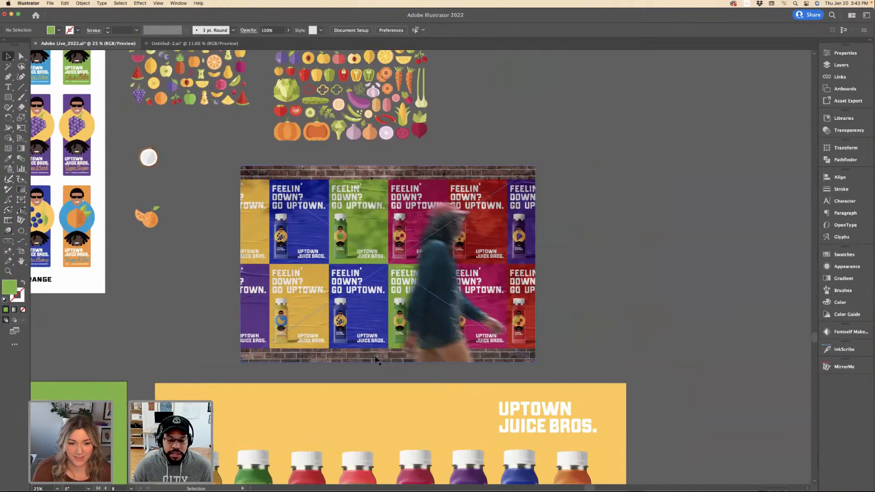
click(376, 360)
key(super+equal)
click(628, 289)
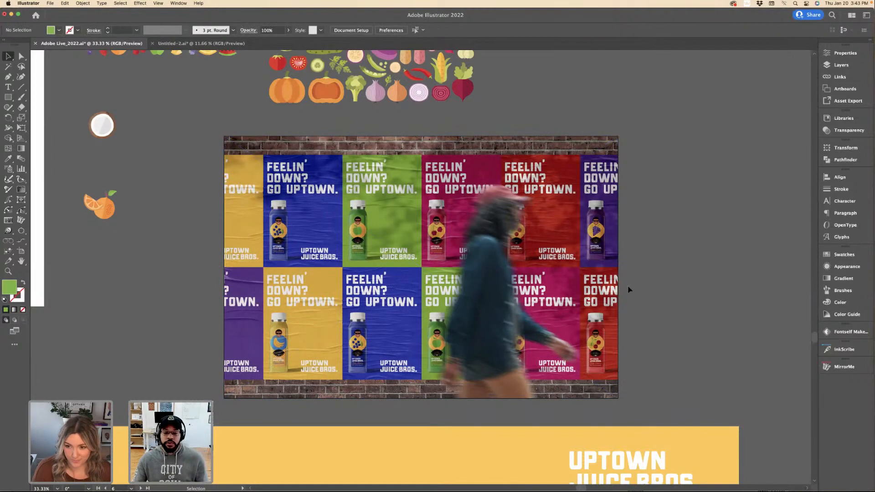
scroll(628, 289, up, 3)
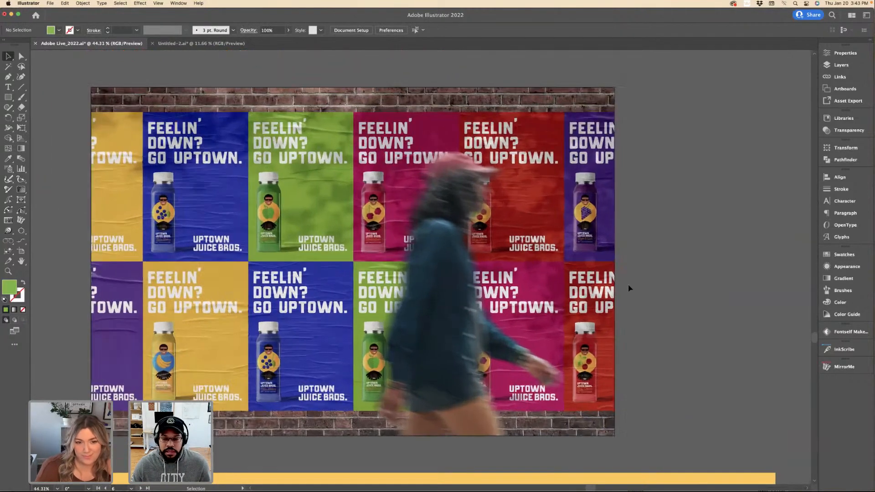
scroll(628, 289, left, 3)
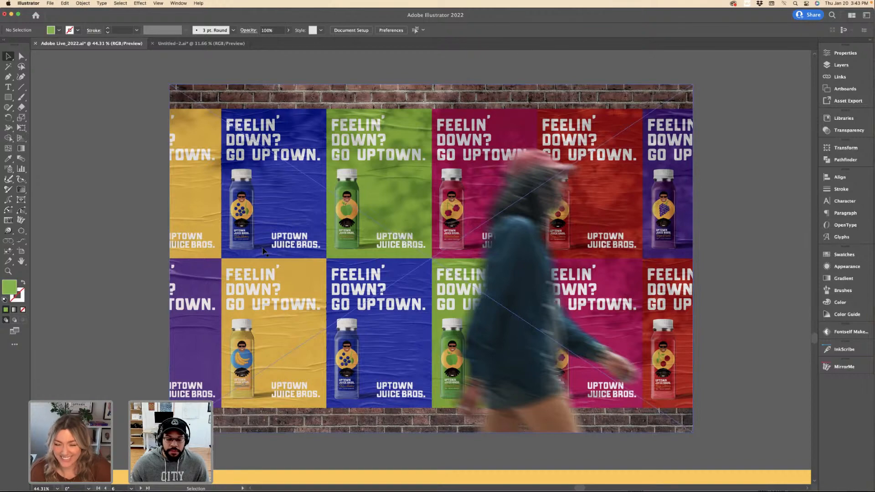
key(super+minus)
key(super+minus)
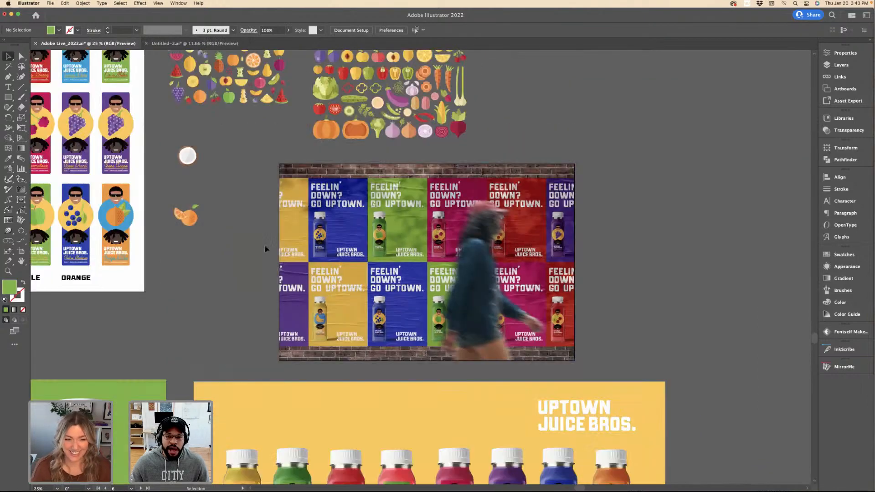
Review the labels, posters, bottle pair and banner together, and switch to the designer's Behance profile in the browser.
scroll(266, 248, down, 5)
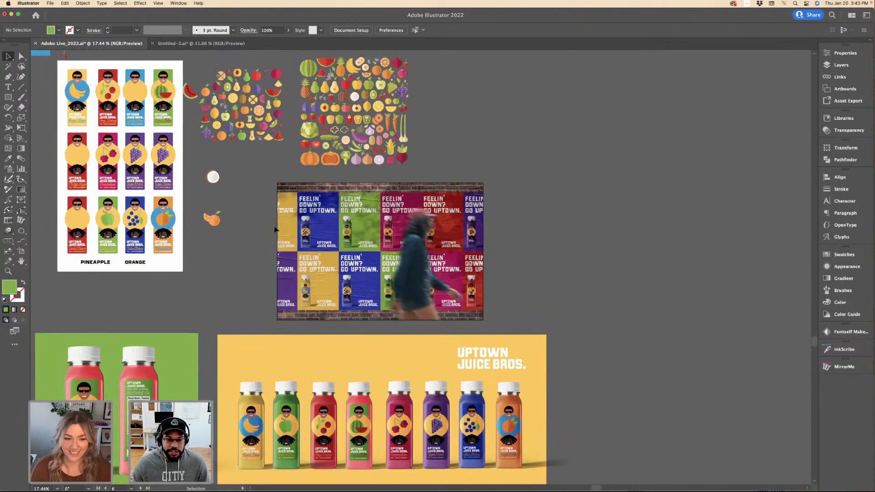
scroll(319, 246, left, 3)
scroll(319, 246, down, 1)
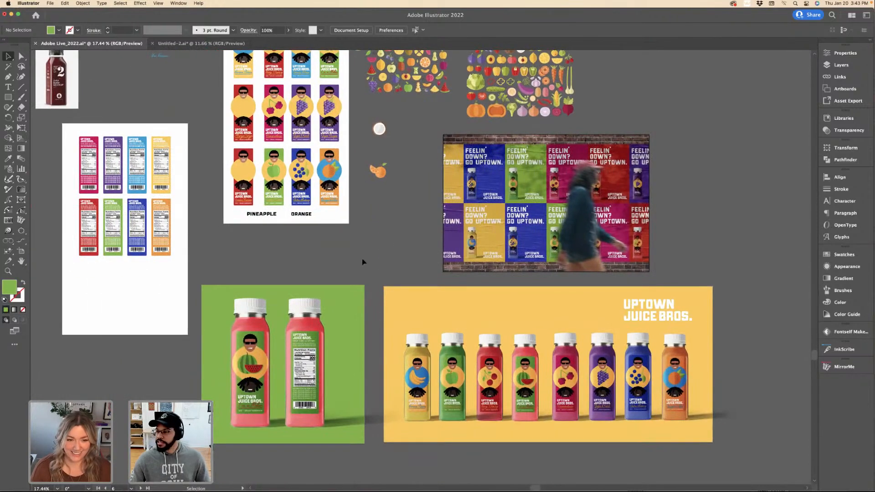
click(422, 306)
click(396, 261)
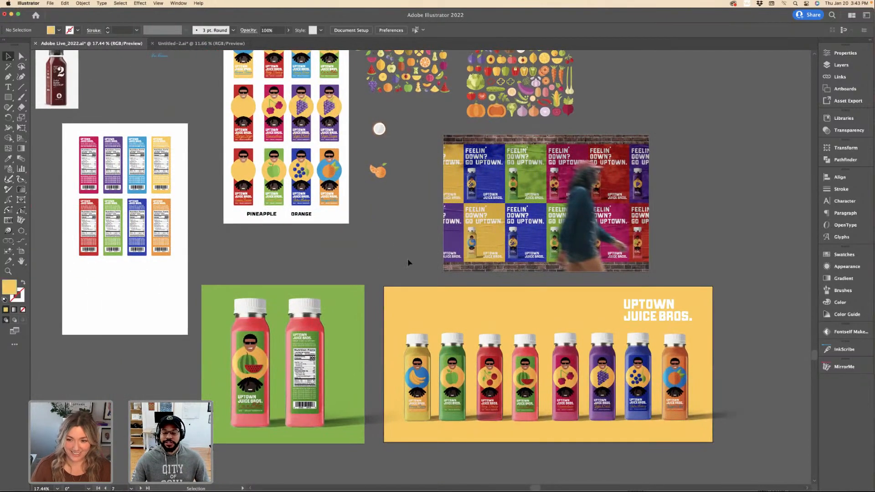
scroll(401, 233, down, 1)
scroll(401, 232, left, 1)
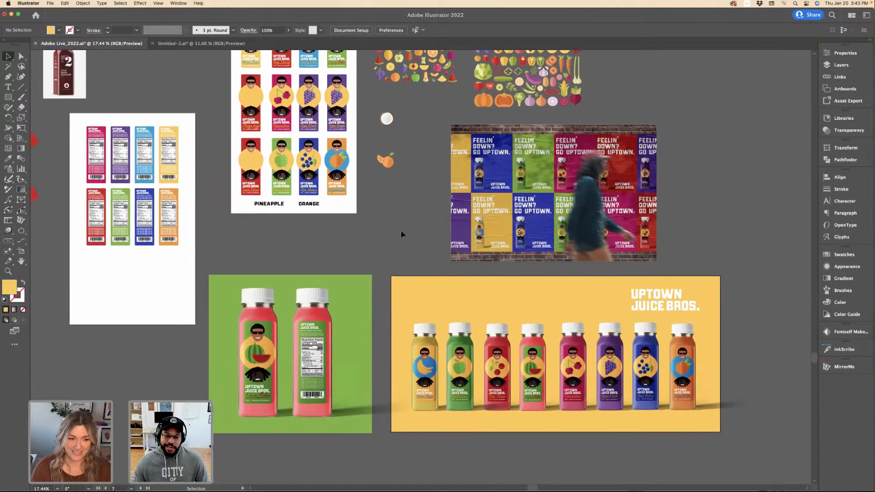
key(ctrl+Left)
key(ctrl+Left)
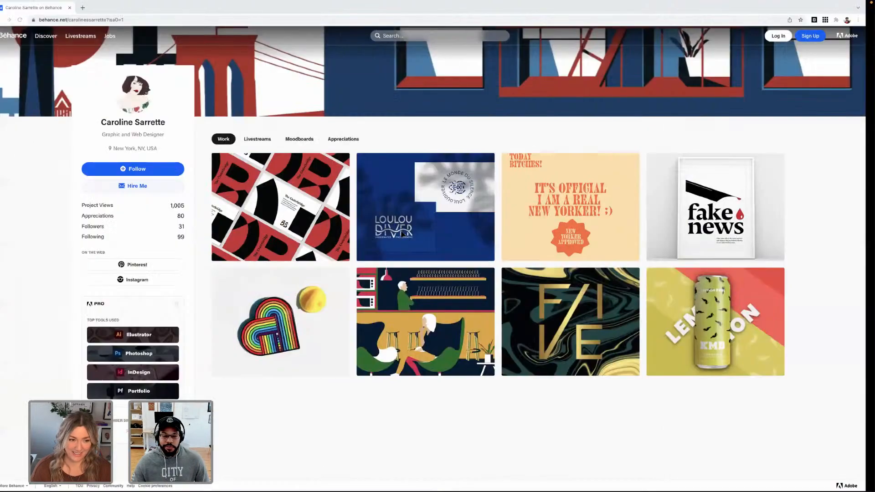
Switch to Finder, go back to the Mockups folder and open the juice bottle mockup 01.psd in Photoshop.
key(ctrl+Up)
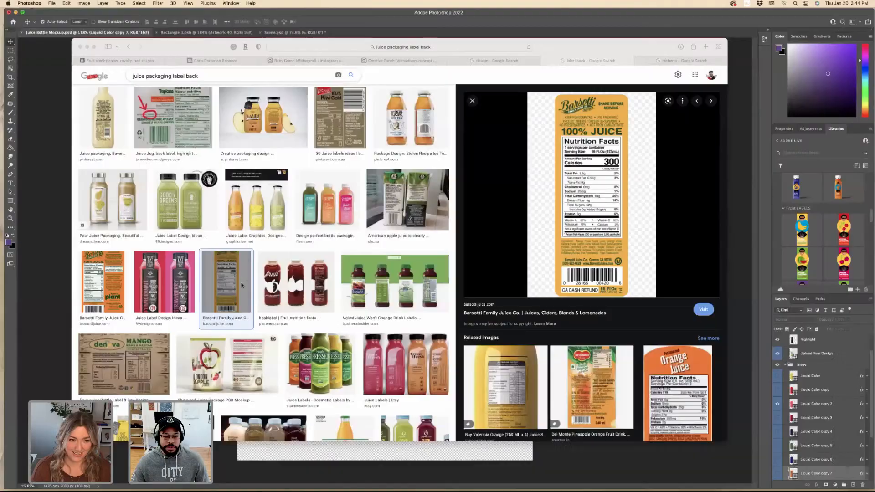
key(ctrl+Right)
key(ctrl+Right)
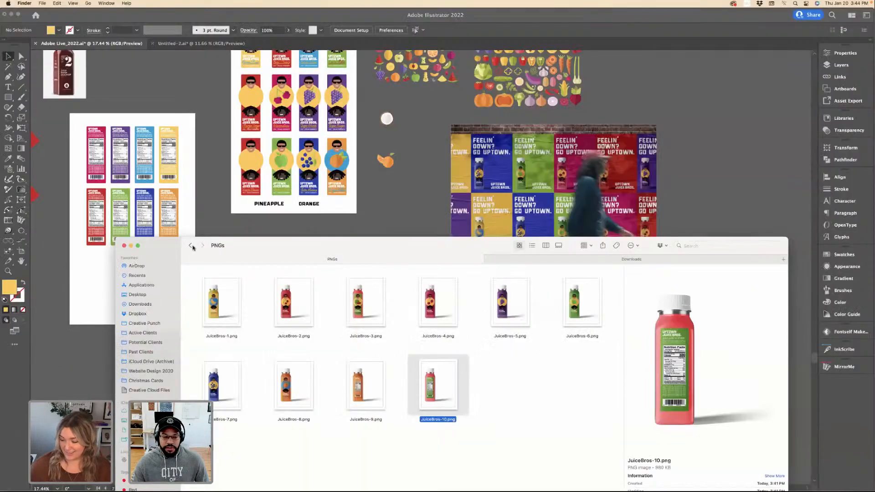
click(191, 245)
drag(283, 245, 273, 137)
click(289, 195)
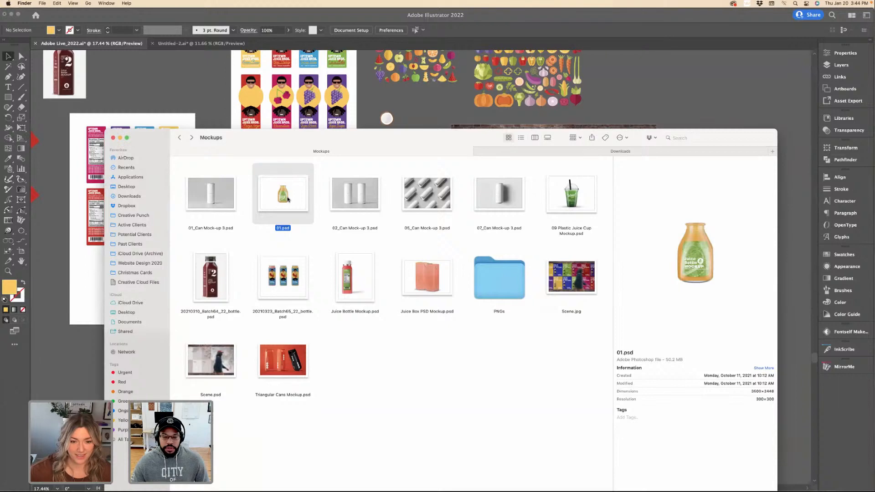
double_click(288, 200)
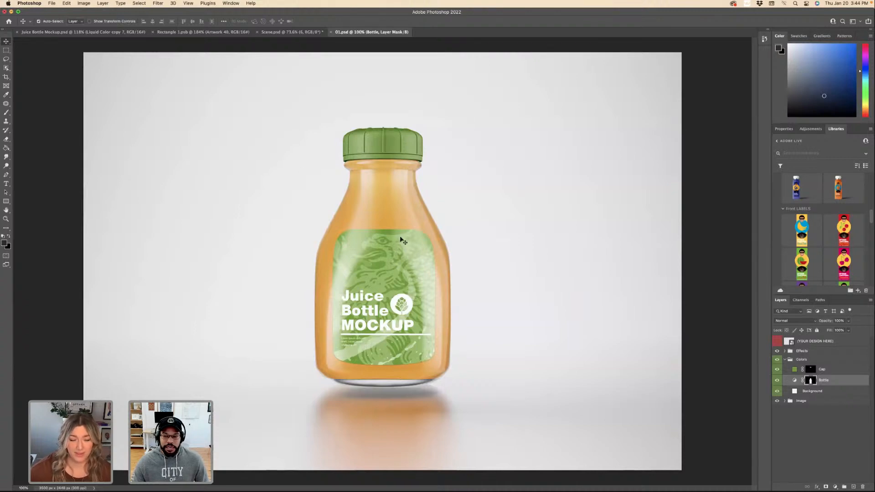
Open 09 Plastic Juice Cup Mockup.psd, then open its [YOUR DESIGN HERE] smart object and hide the Placeholder layer.
key(ctrl+Right)
double_click(561, 201)
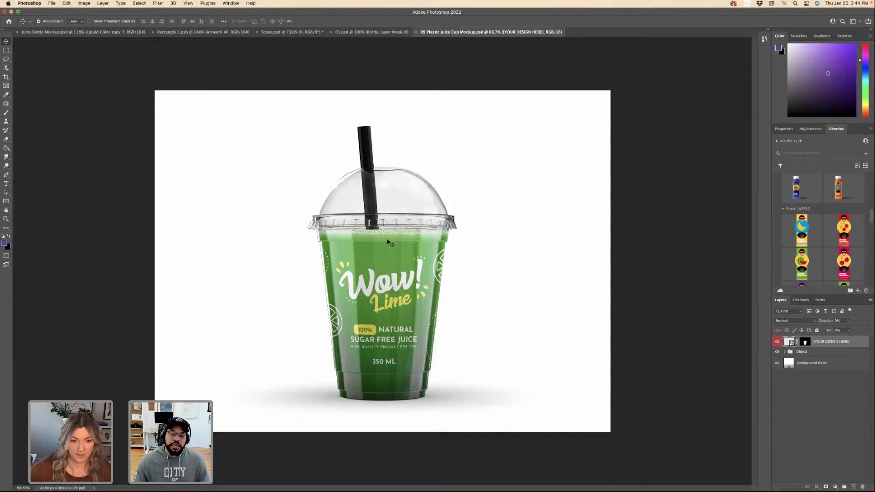
double_click(788, 342)
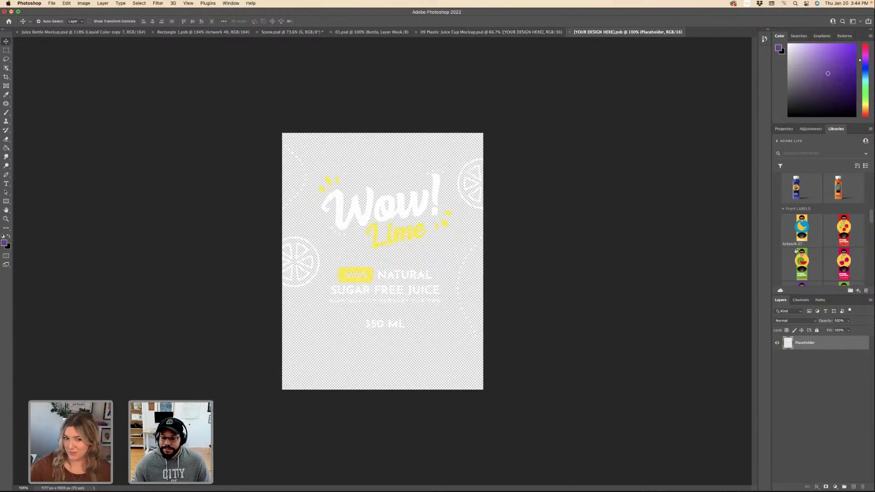
click(778, 344)
scroll(817, 242, down, 10)
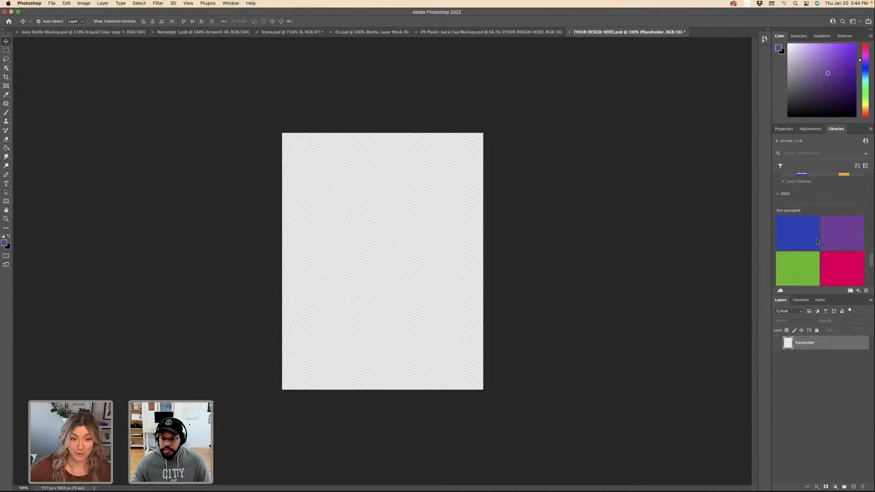
Switch to Illustrator and add the banner's white Uptown Juice Bros. logo to the 2022 group of the Adobe Live library.
key(ctrl+Right)
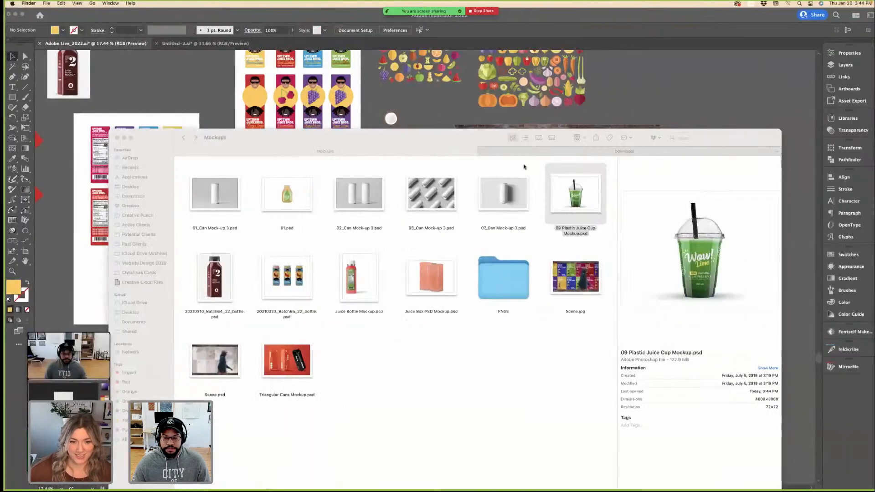
key(super+h)
click(655, 294)
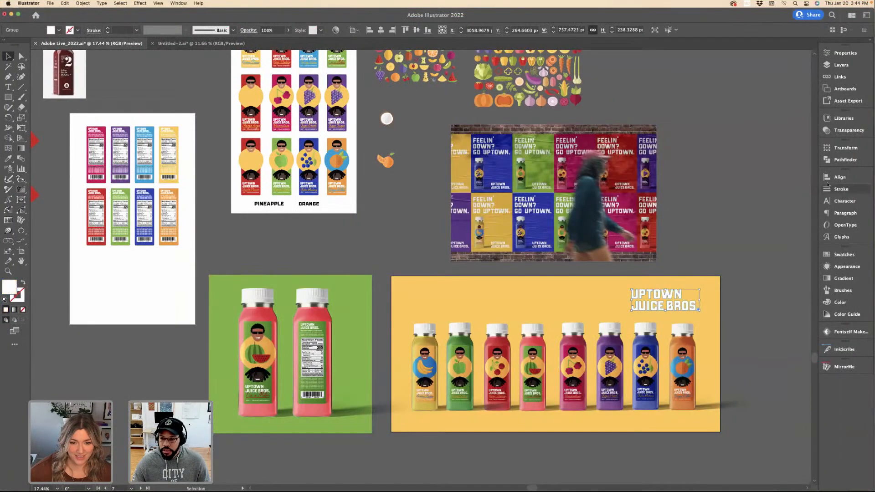
click(837, 120)
scroll(747, 273, up, 10)
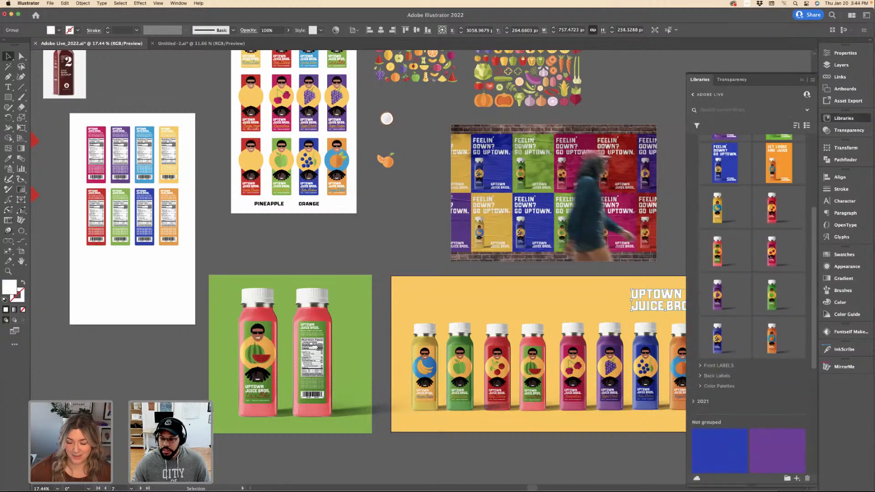
mouse_move(640, 307)
mouse_down()
mouse_move(728, 152)
mouse_move(702, 149)
mouse_move(709, 146)
mouse_up()
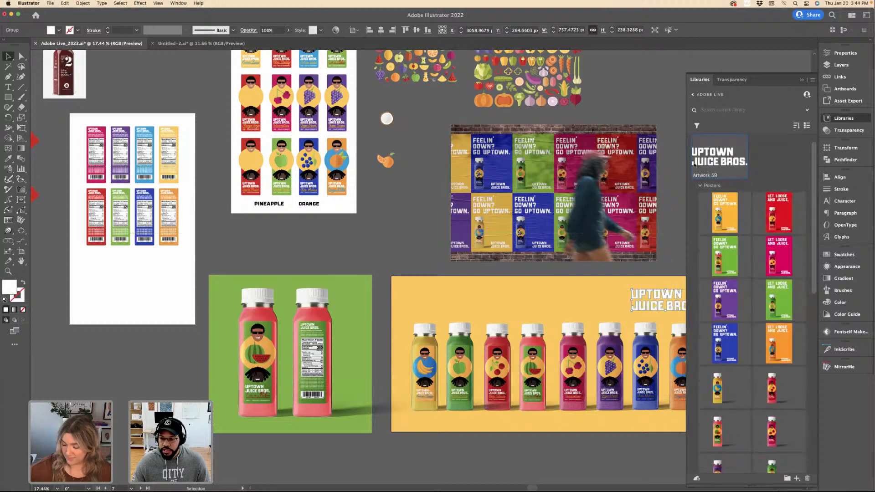
Create a library group named Colors and nest it inside the 2022 group, above Posters.
scroll(714, 245, down, 10)
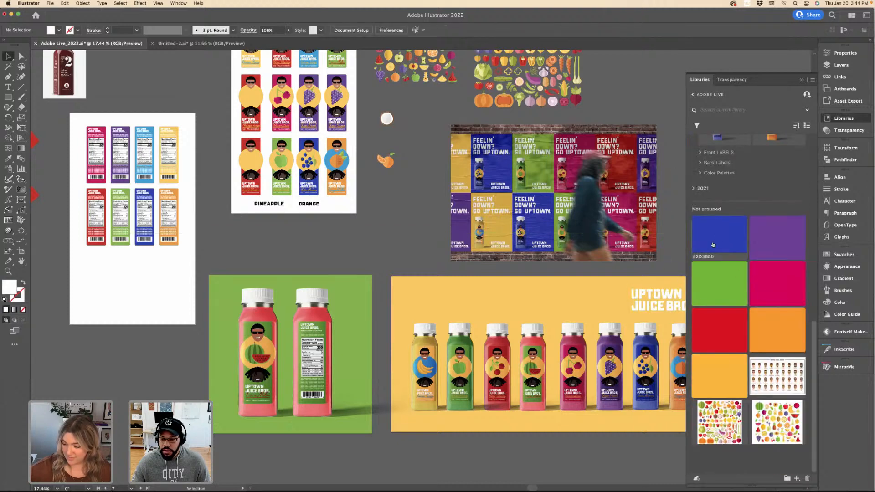
scroll(734, 264, up, 5)
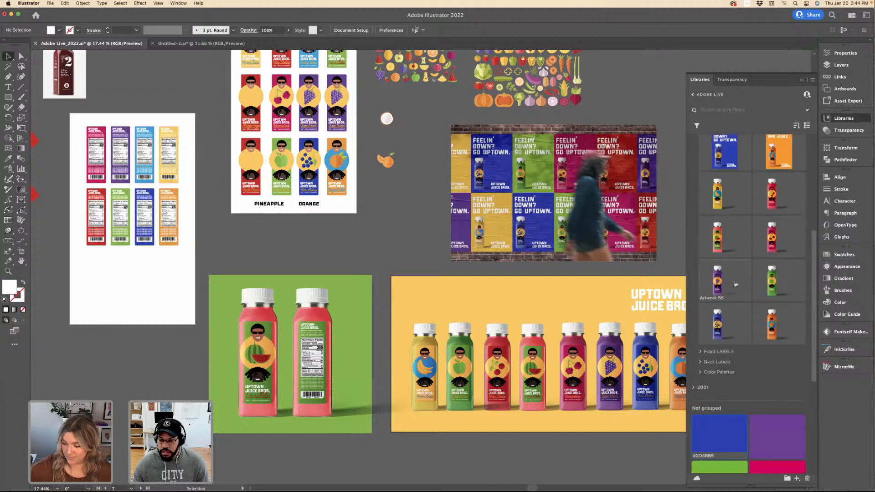
scroll(735, 284, down, 5)
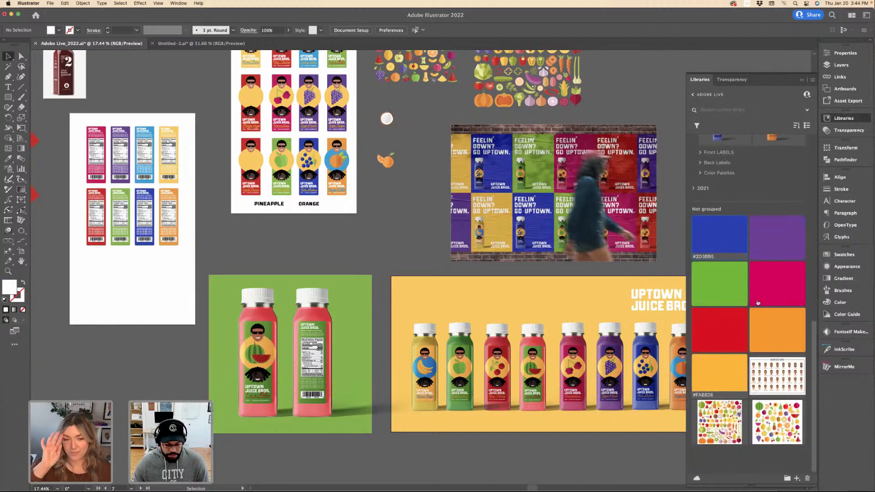
scroll(735, 382, up, 10)
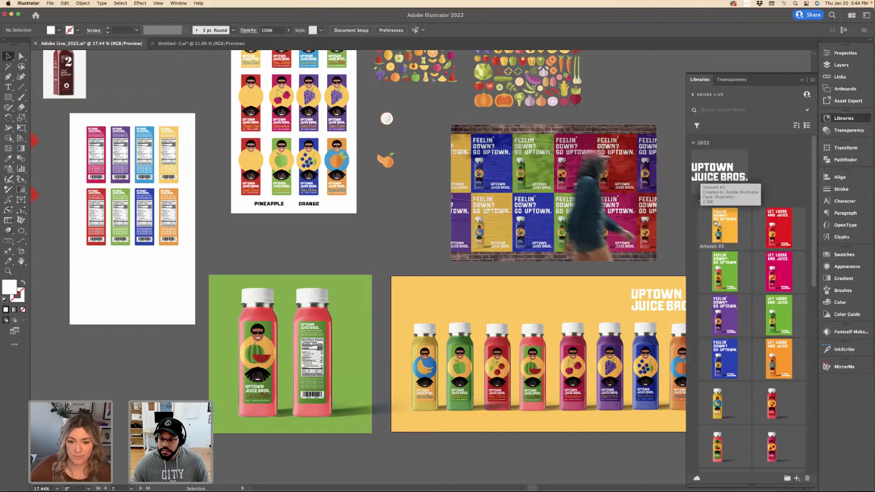
click(711, 201)
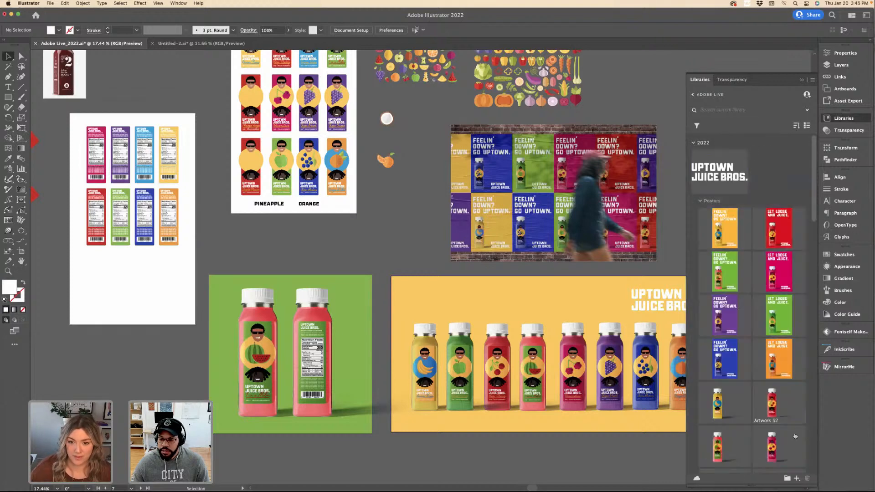
click(787, 479)
text(Colors)
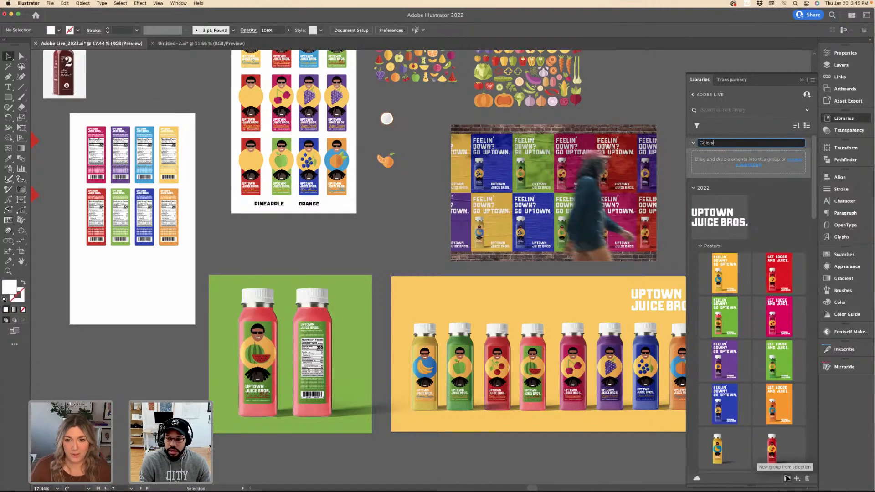
key(Return)
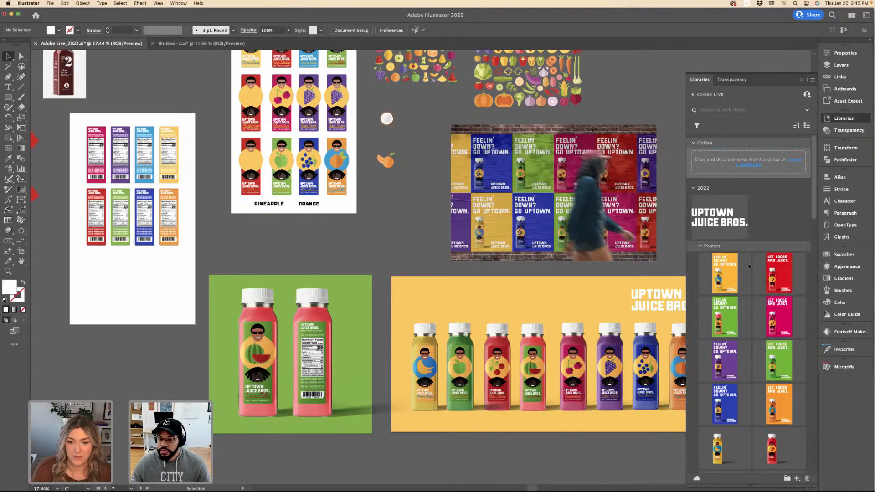
drag(730, 172, 722, 246)
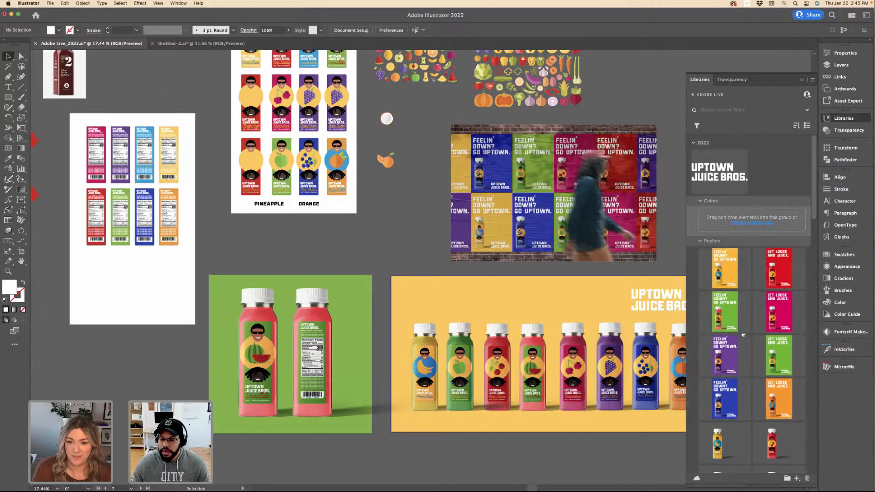
Move the seven ungrouped color swatches into the Colors group under 2022 in the Adobe Live library.
scroll(743, 332, down, 8)
scroll(742, 332, down, 10)
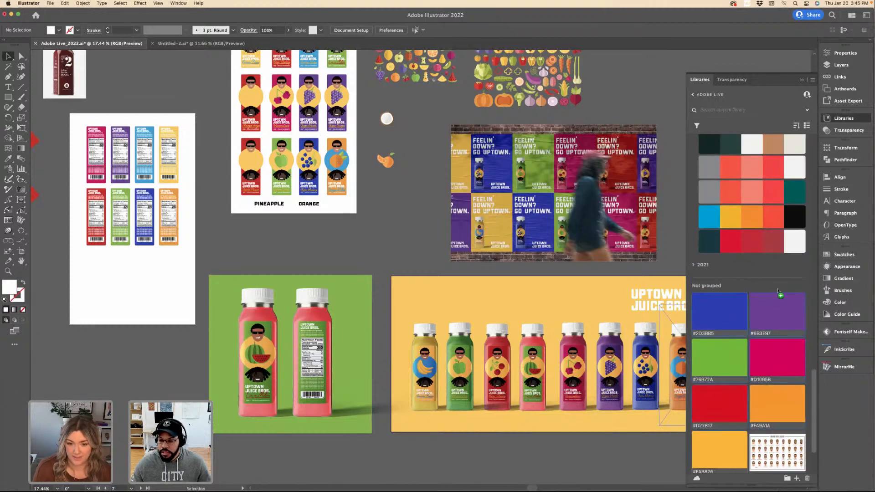
drag(779, 301, 742, 203)
scroll(744, 200, down, 15)
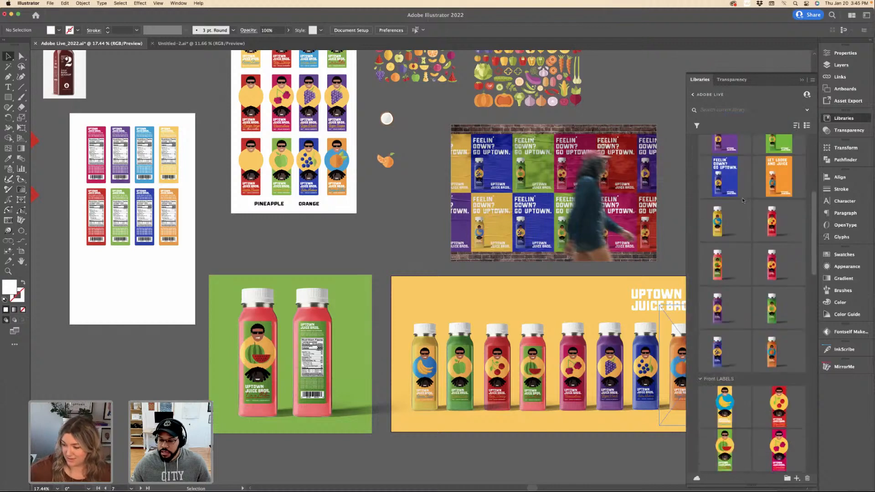
drag(739, 262, 744, 129)
right_click(740, 236)
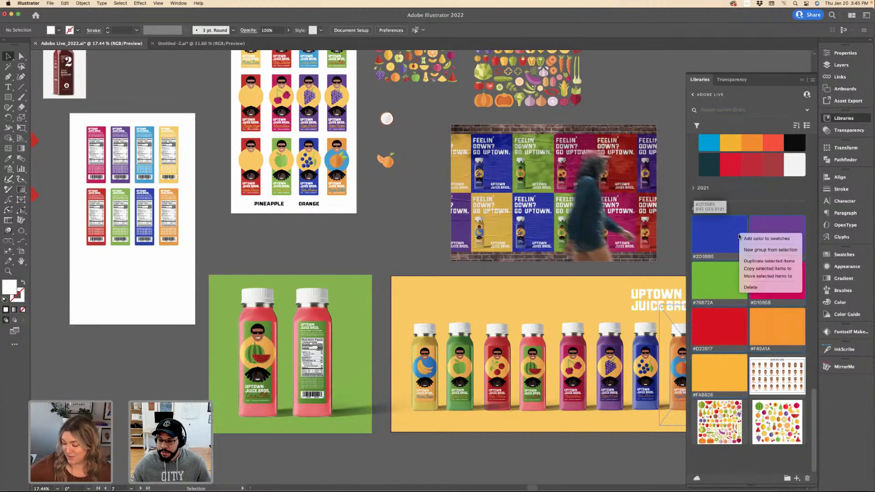
click(771, 276)
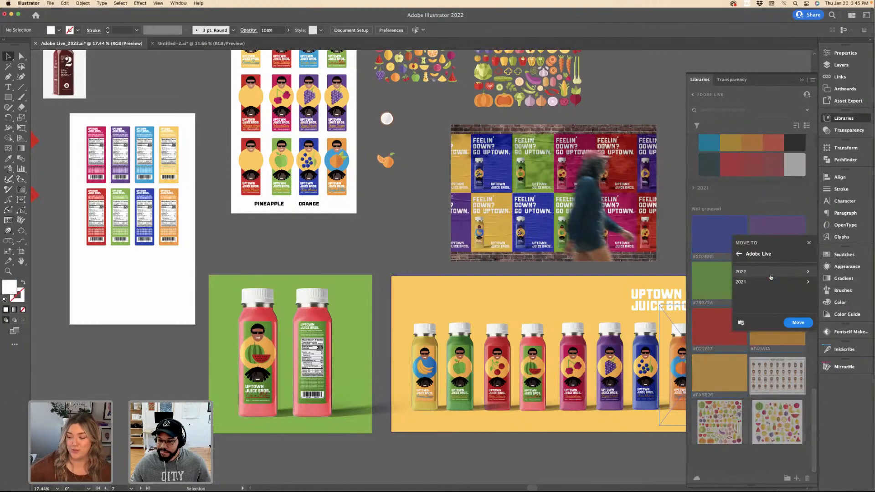
click(808, 272)
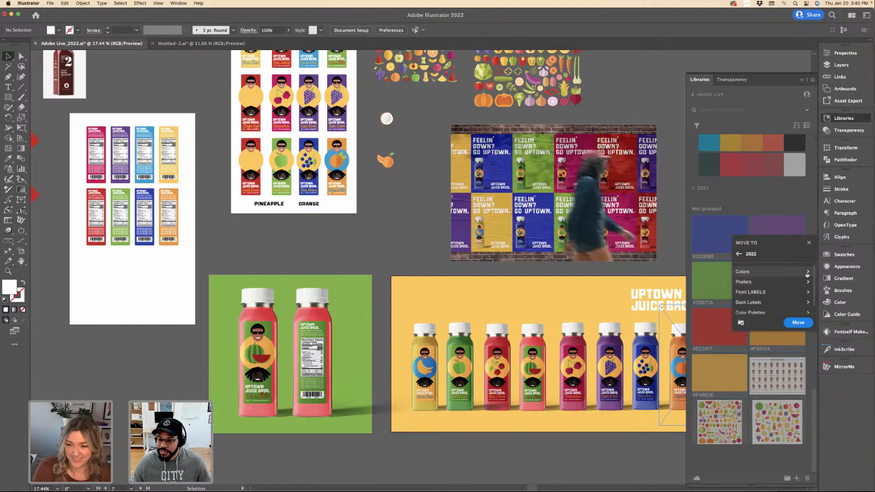
click(807, 273)
click(799, 323)
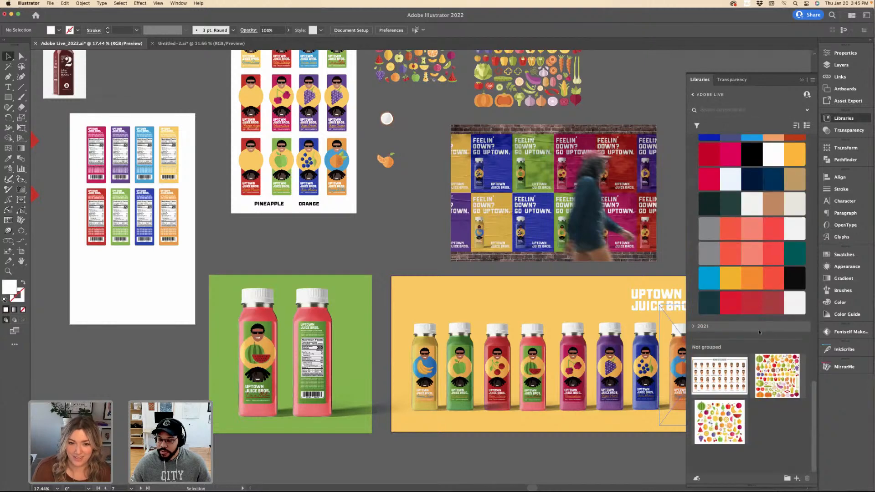
scroll(758, 299, up, 2)
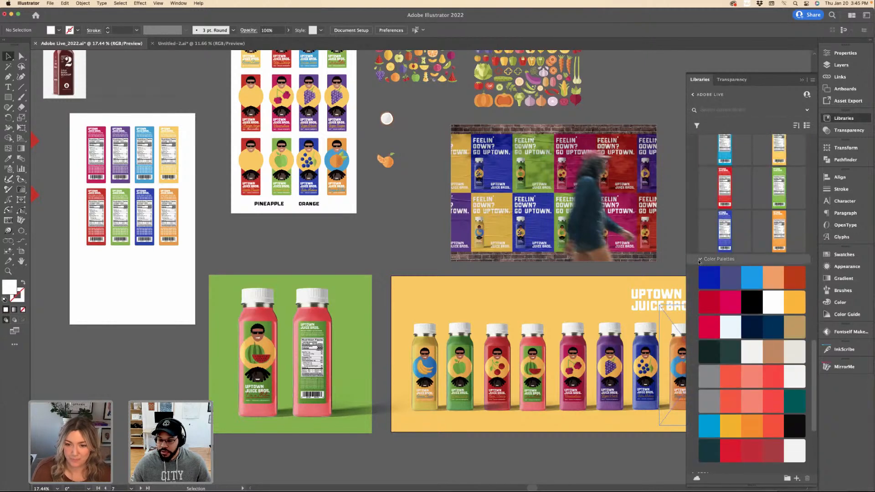
scroll(701, 261, up, 10)
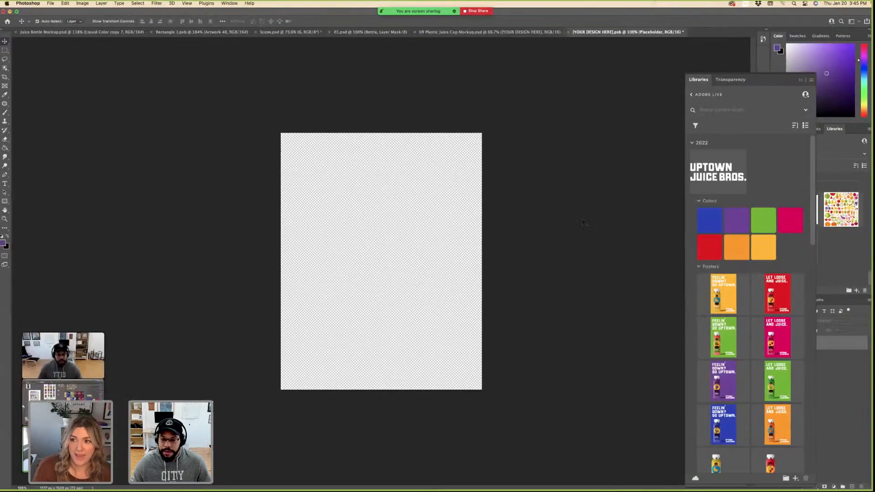
Switch to Photoshop, place the Uptown Juice Bros. library logo in the cup's design file, save it and check the cup mockup.
scroll(807, 250, down, 3)
scroll(808, 250, up, 5)
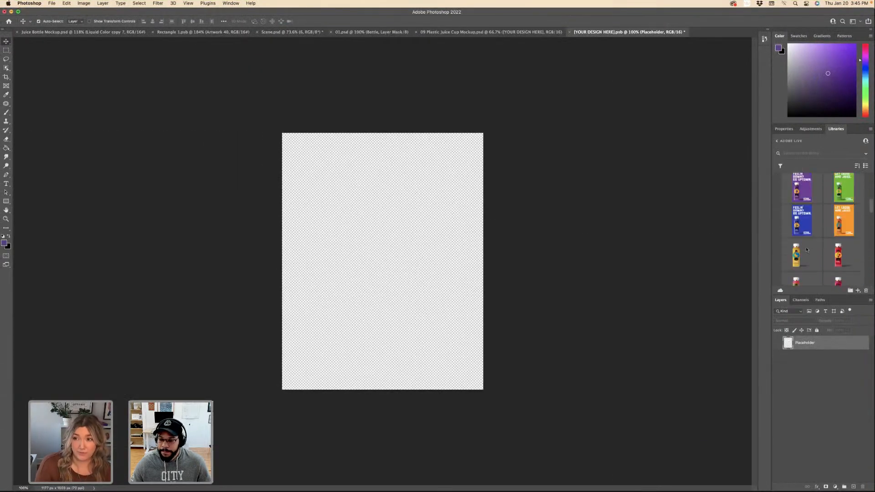
drag(402, 226, 385, 267)
key(Return)
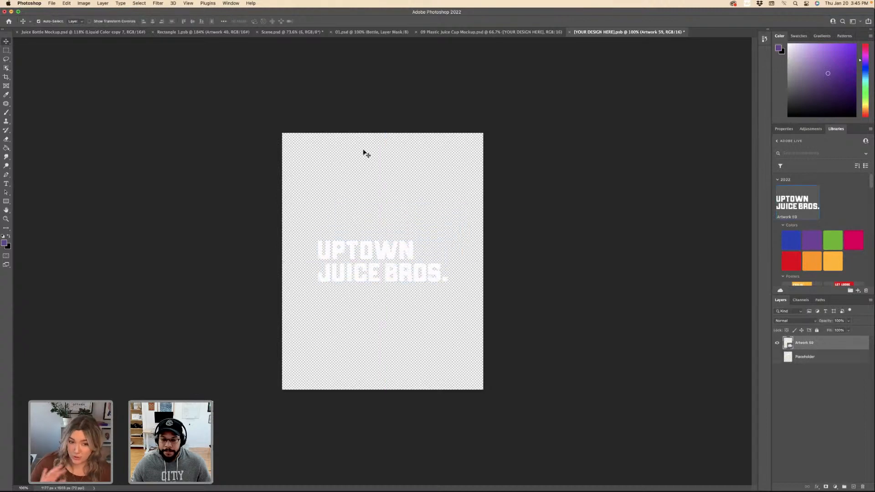
key(super+s)
click(469, 32)
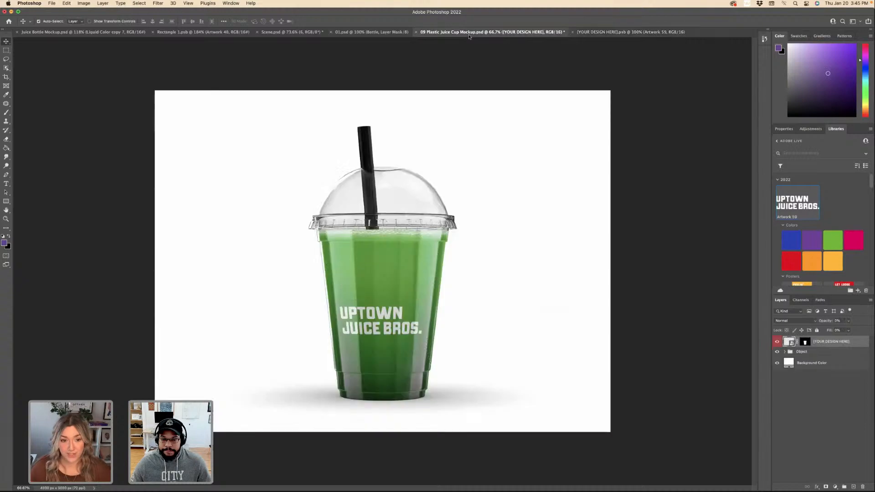
Move the logo higher in the cup's design file, save it and return to the cup mockup.
click(600, 33)
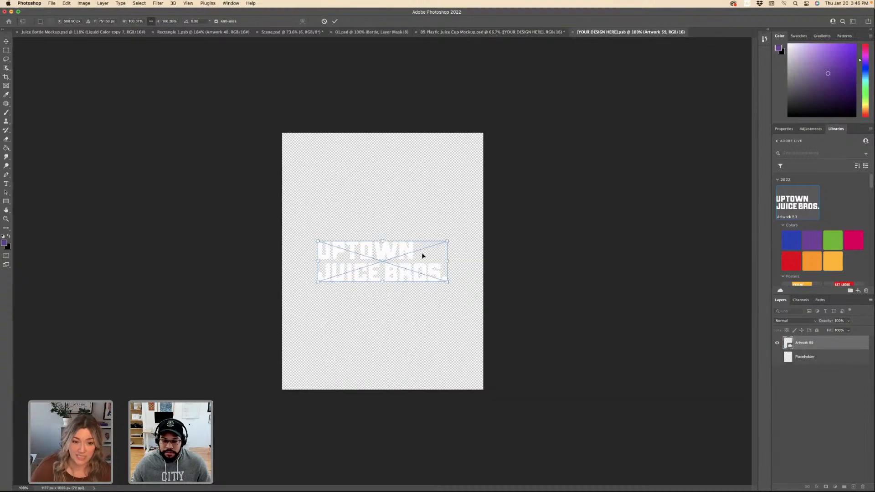
drag(422, 256, 423, 203)
key(Return)
key(super+s)
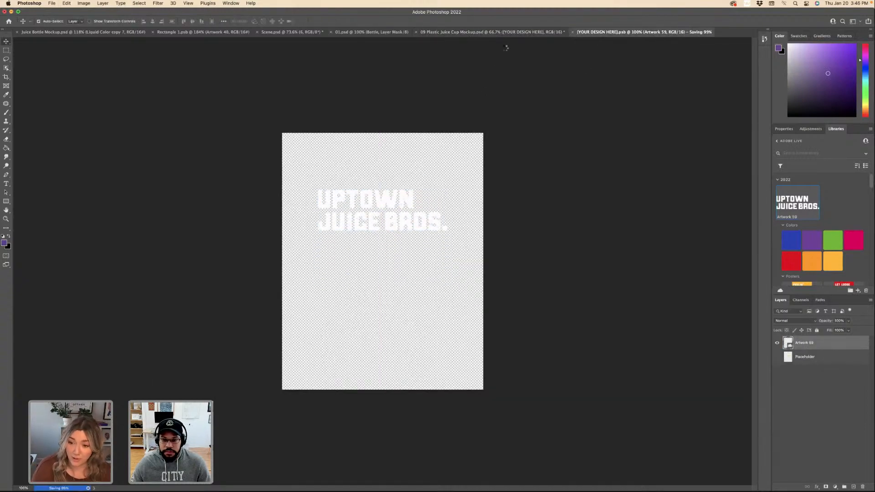
click(508, 33)
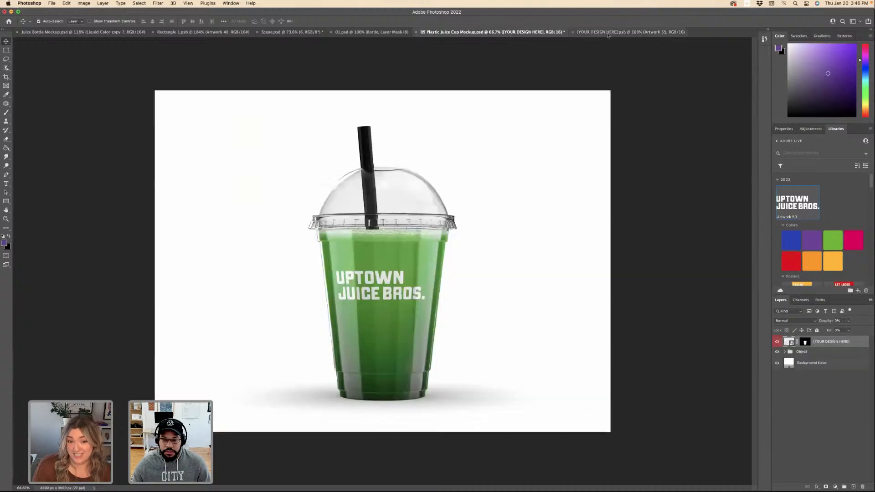
Enlarge the logo slightly in the cup's design file, save it and view the updated cup mockup.
click(600, 33)
key(super+t)
mouse_move(448, 209)
mouse_down()
mouse_move(461, 209)
mouse_move(449, 216)
mouse_up()
key(Return)
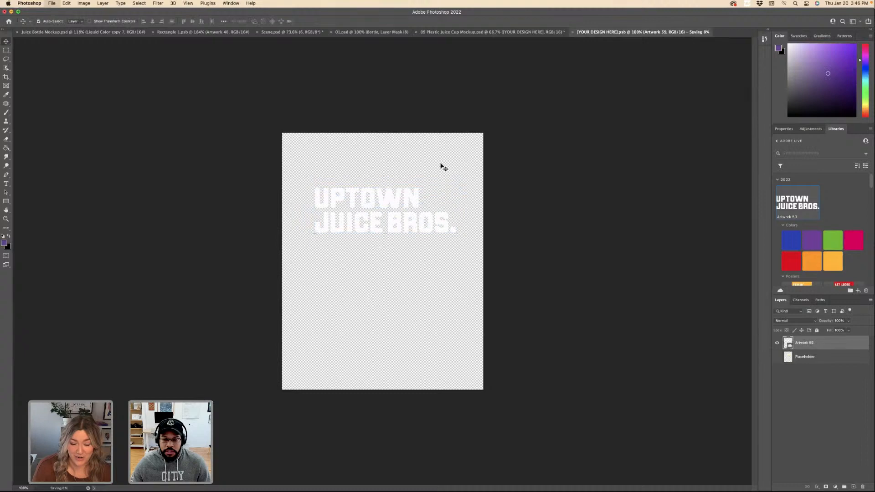
click(529, 32)
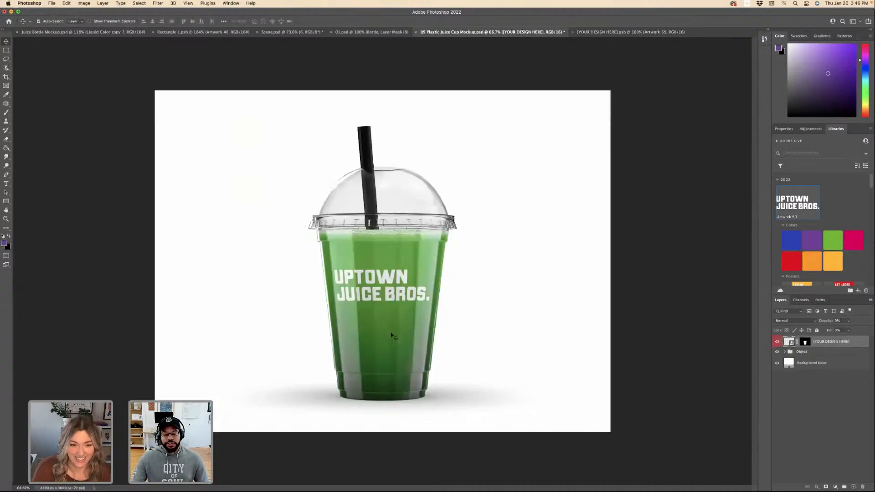
Switch to Illustrator and add the sunglasses head and the dreadlocks head from the red label to the 2022 group of the Adobe Live library.
scroll(372, 262, up, 2)
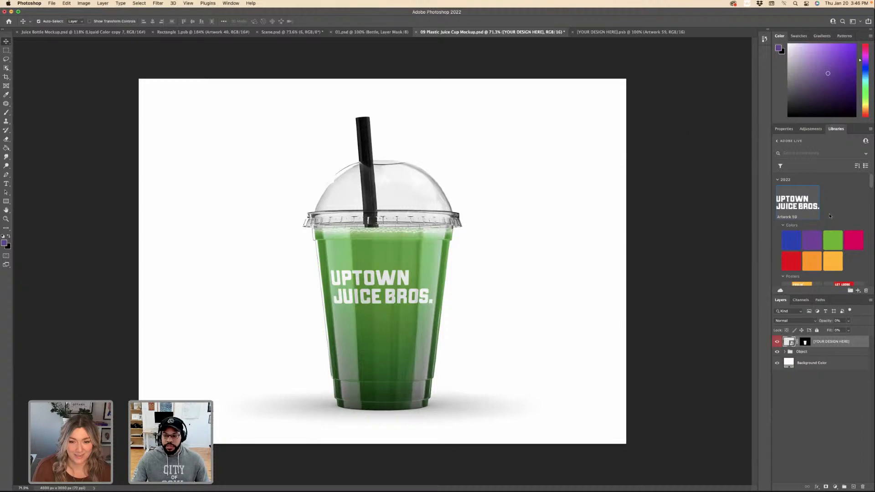
scroll(831, 216, down, 5)
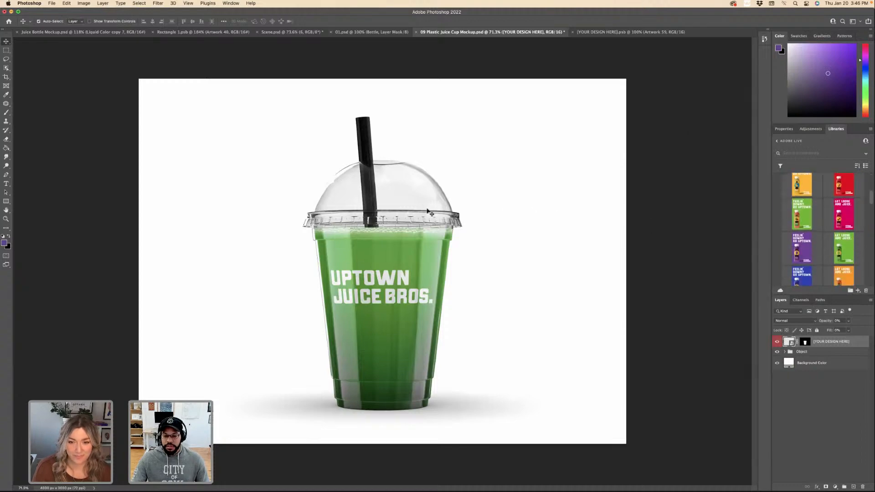
key(ctrl+Right)
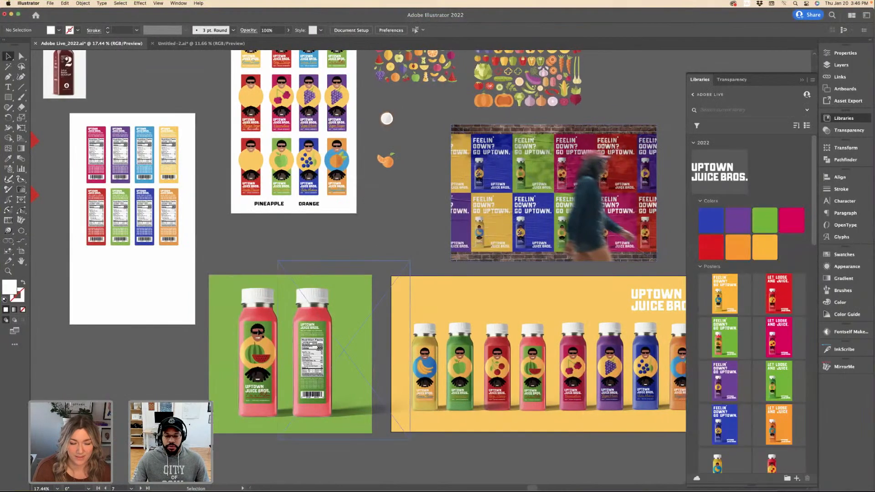
click(254, 146)
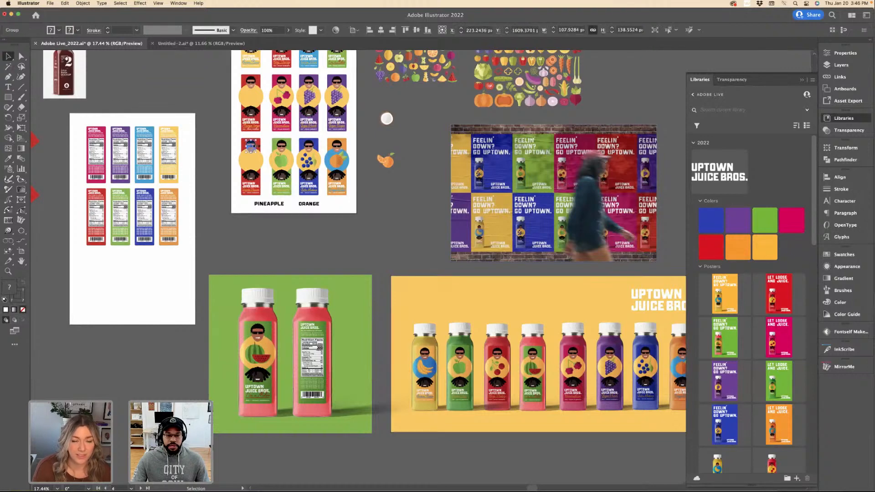
scroll(255, 145, up, 5)
drag(244, 154, 680, 171)
drag(243, 251, 675, 195)
scroll(268, 214, down, 3)
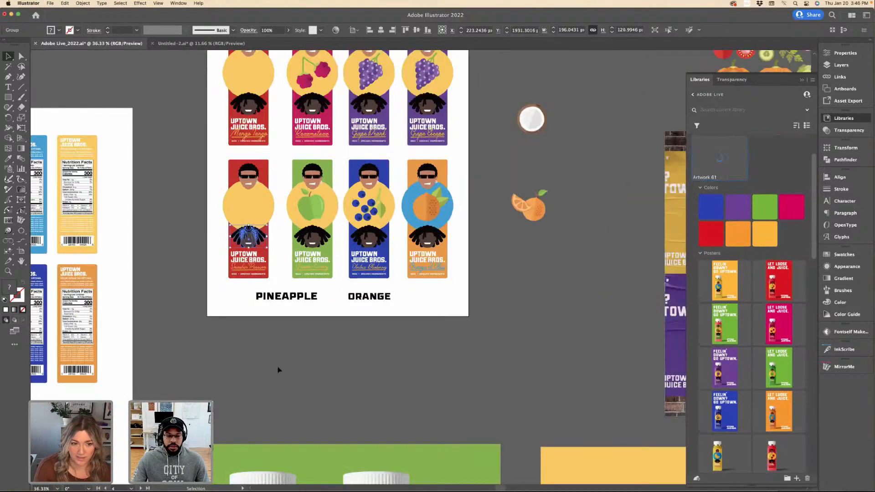
Bring the red label's two heads and yellow circle out together onto the empty canvas beside the artboard.
shift+click(245, 198)
drag(245, 199, 541, 305)
key(super+equal)
key(super+equal)
key(super+equal)
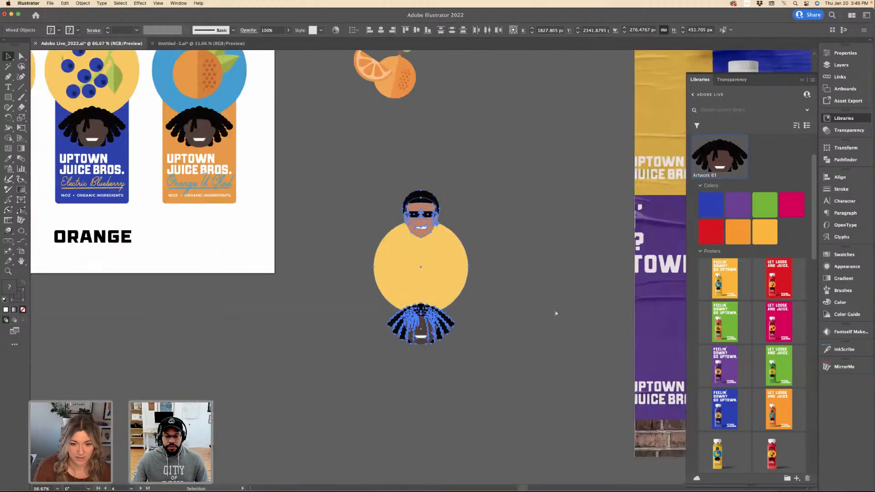
Arrange the two heads side by side over the yellow circle, enlarge the dreadlocks head, and add the combined artwork to the library.
drag(442, 336, 490, 261)
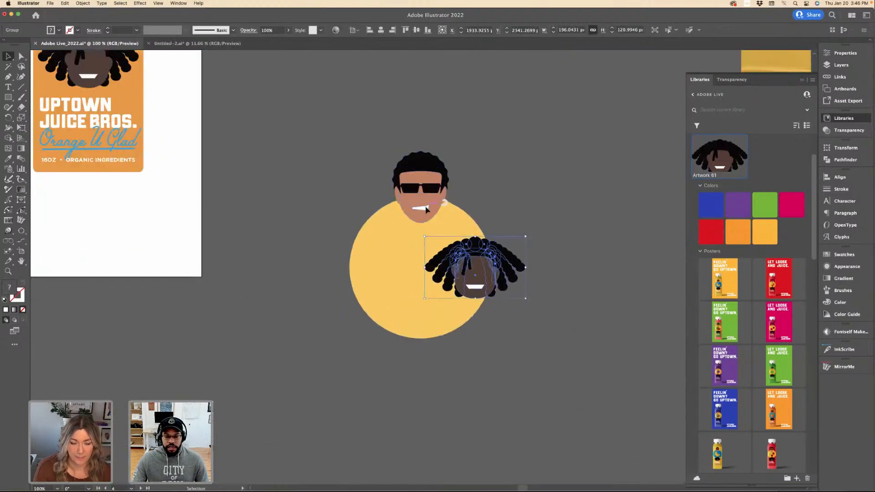
drag(405, 200, 365, 269)
shift+click(476, 269)
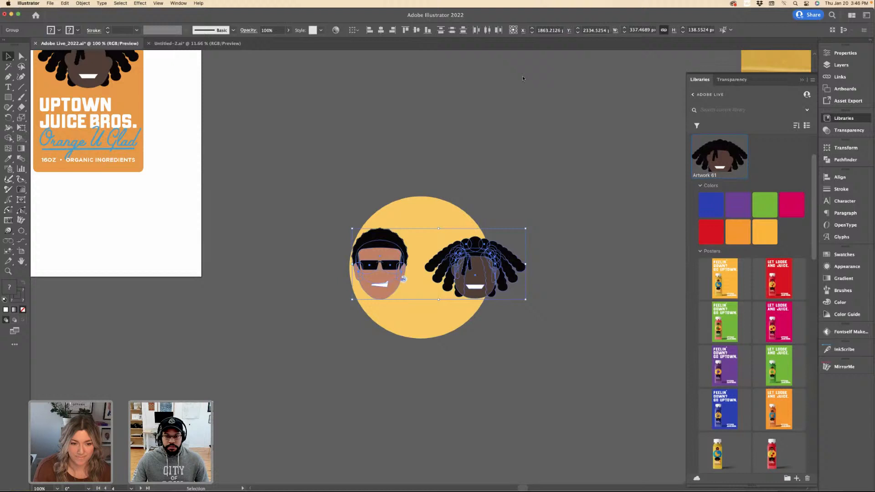
click(427, 30)
drag(433, 221, 475, 226)
click(483, 170)
key(super+a)
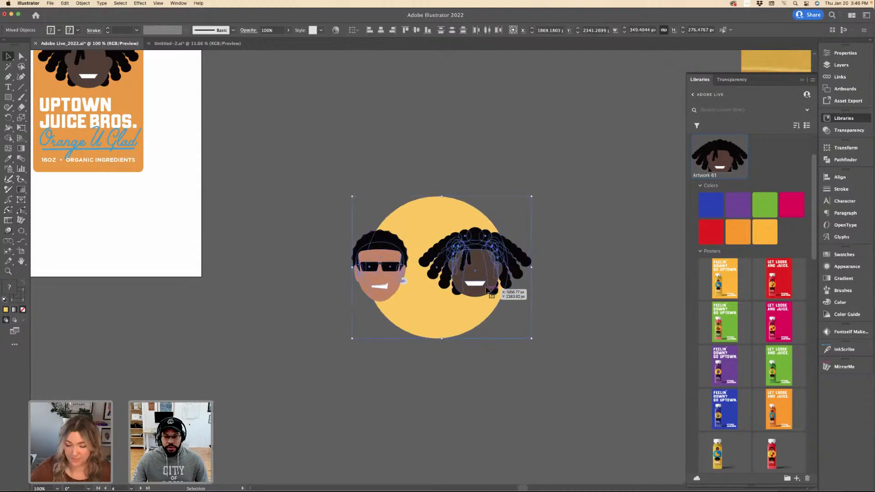
drag(503, 291, 538, 133)
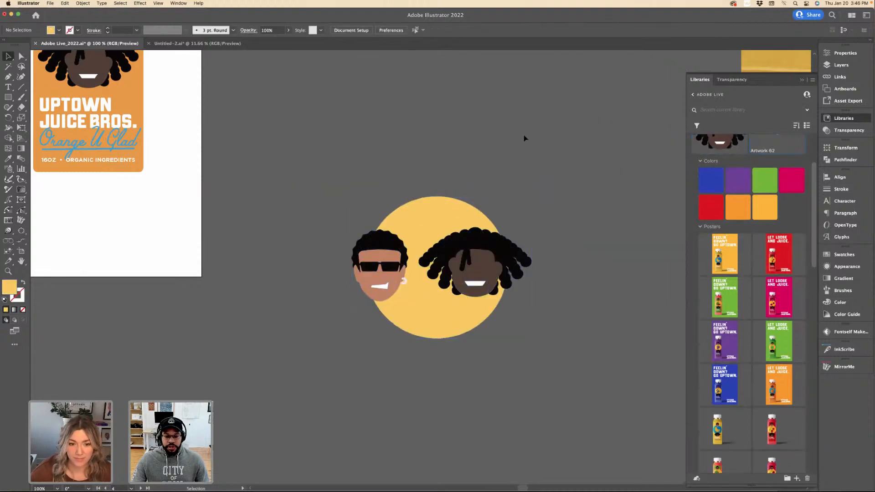
Switch to Photoshop, place the combined heads artwork below the logo in the cup's design file, save it and view the cup mockup.
key(ctrl+Left)
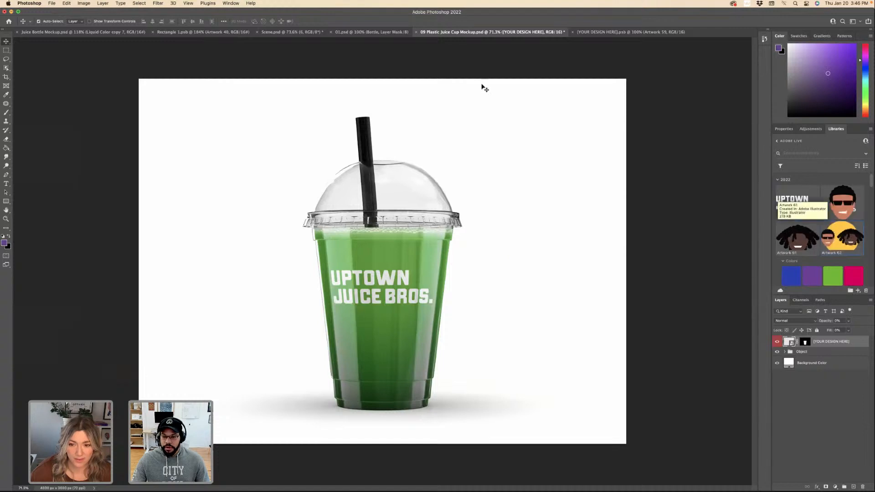
click(609, 35)
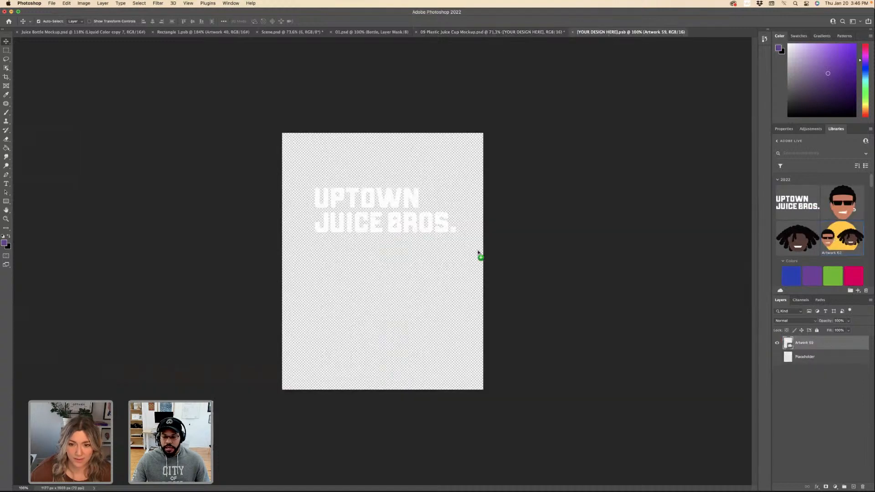
drag(479, 252, 394, 264)
key(Return)
key(ctrl+s)
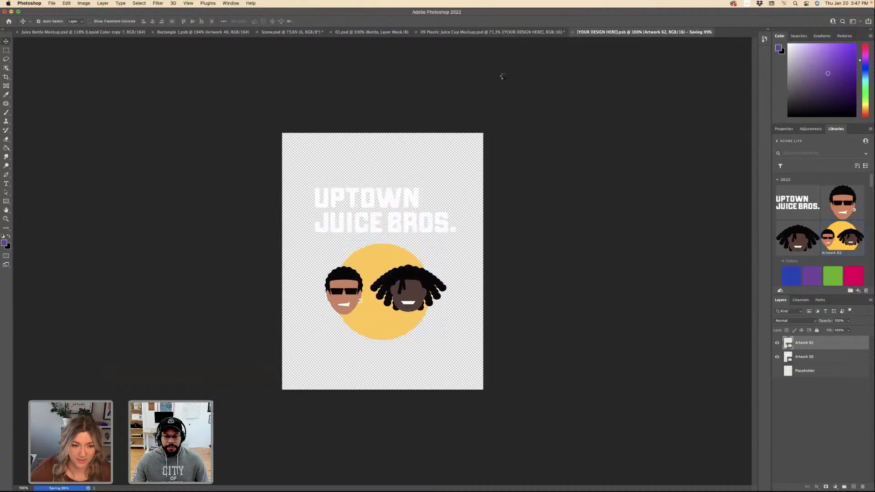
click(499, 32)
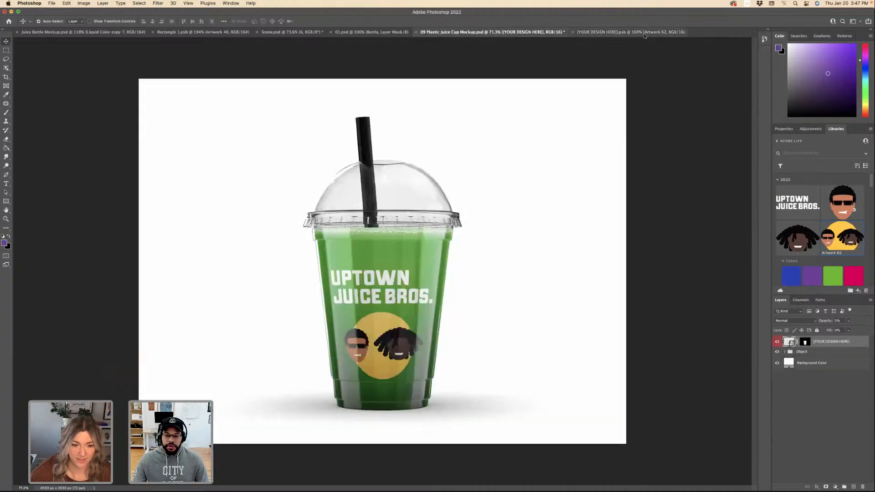
Move the heads artwork up and the slightly reduced logo beneath it in the cup's design file, save it and check the mockup.
click(644, 32)
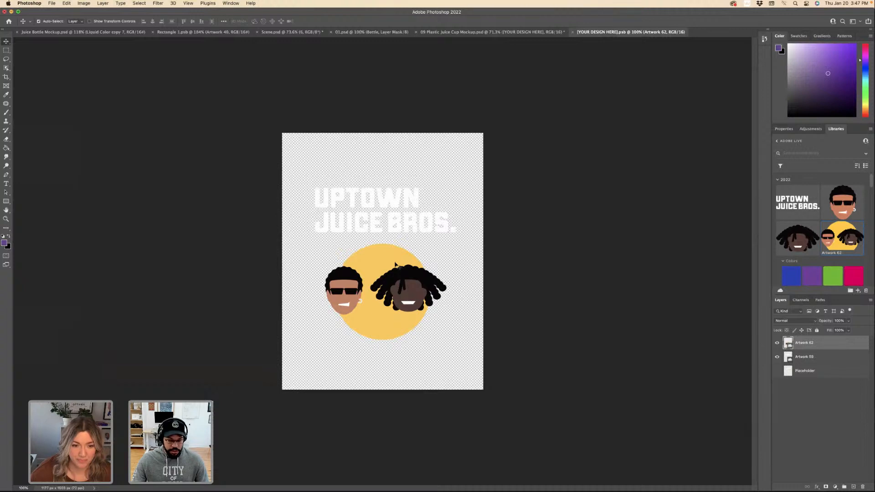
drag(396, 265, 396, 186)
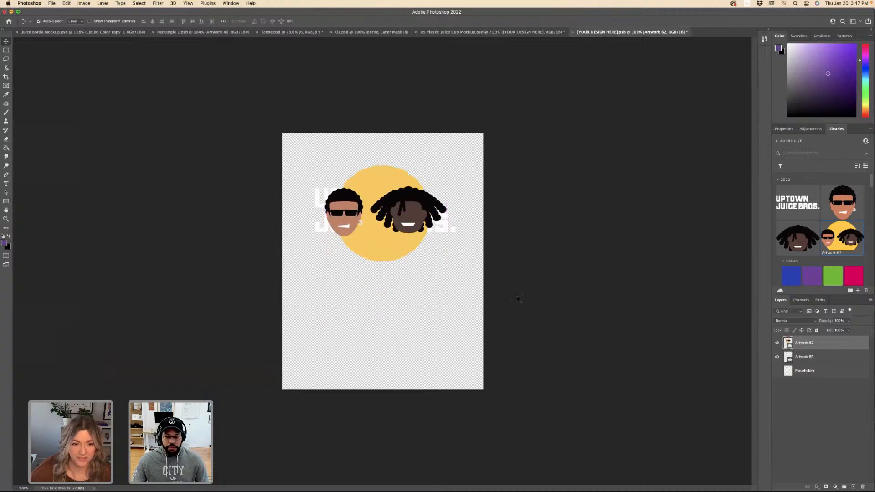
click(790, 355)
key(super+t)
drag(450, 223, 455, 299)
drag(389, 319, 390, 320)
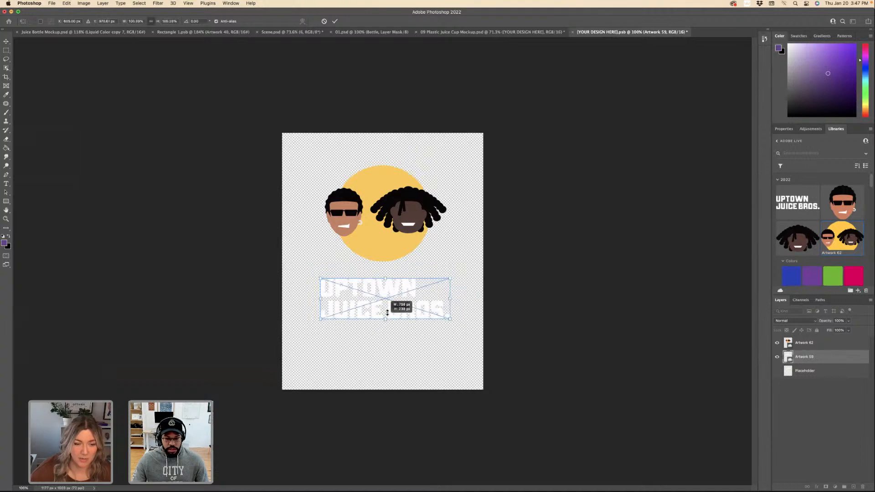
key(Return)
key(super+s)
click(497, 36)
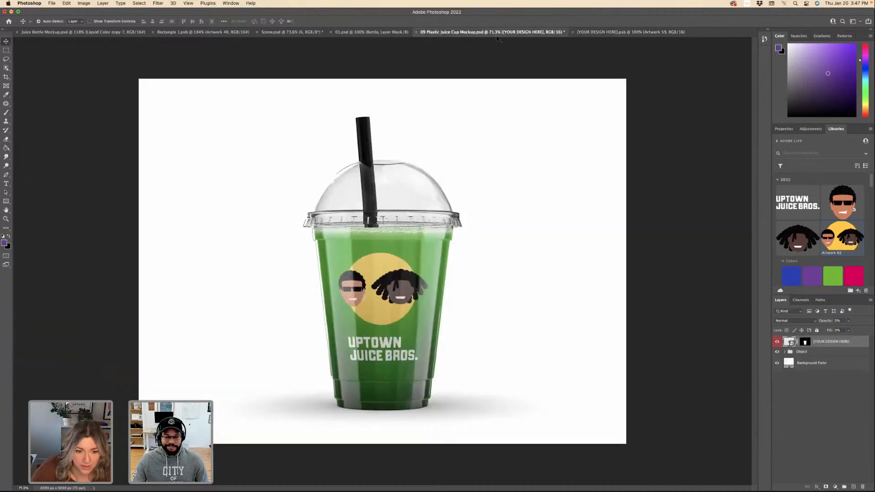
Shrink the logo and move it up to overlap the yellow circle, and bring its layer in front of the heads artwork.
click(630, 32)
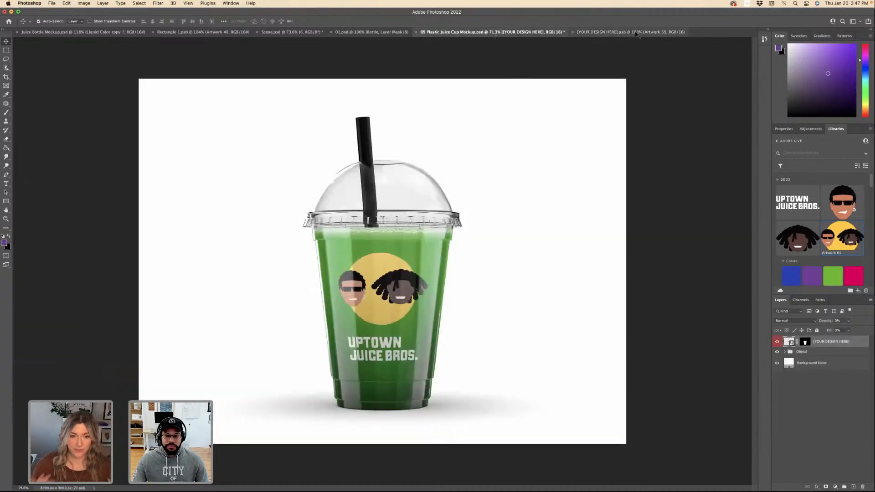
key(super+t)
drag(405, 318, 406, 273)
key(Return)
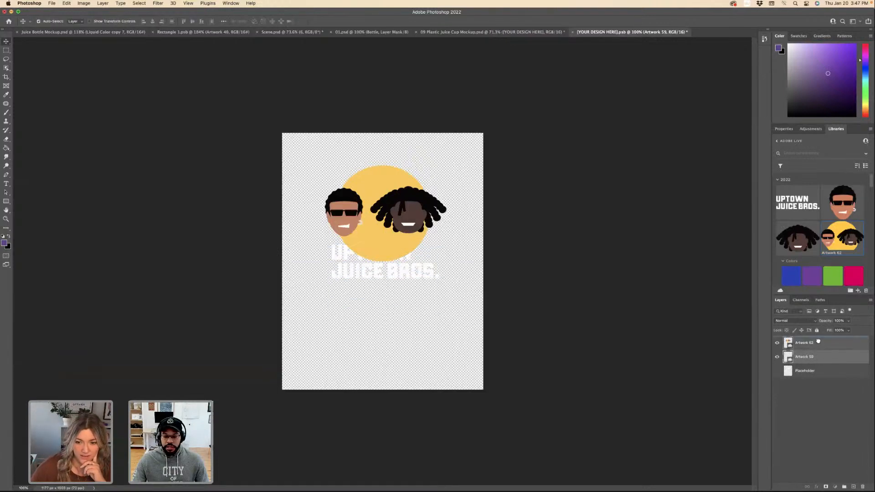
key(super+])
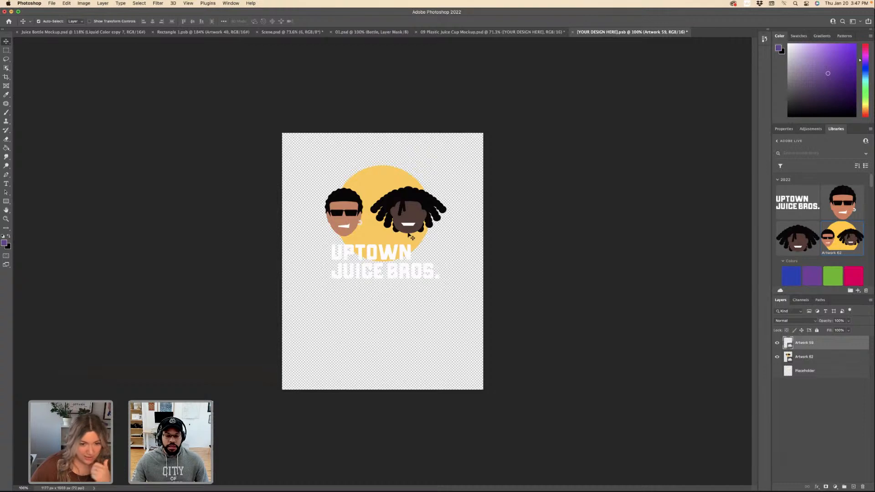
Enlarge the logo over the circle's lower edge in the cup's design file, save it and view the cup mockup.
key(super+t)
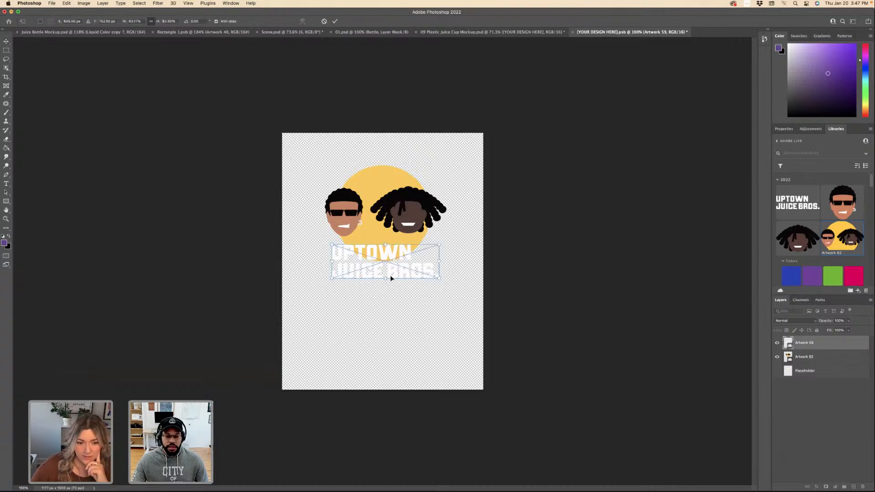
drag(387, 285, 400, 287)
key(Return)
key(super+s)
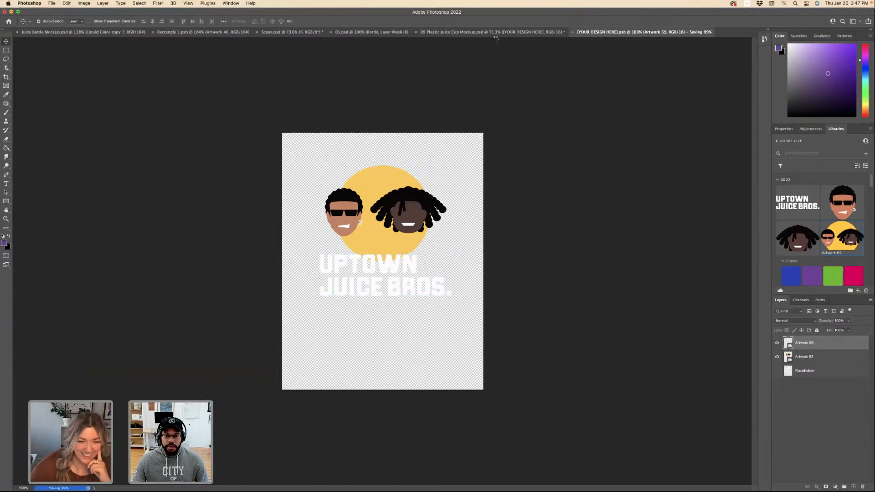
click(494, 33)
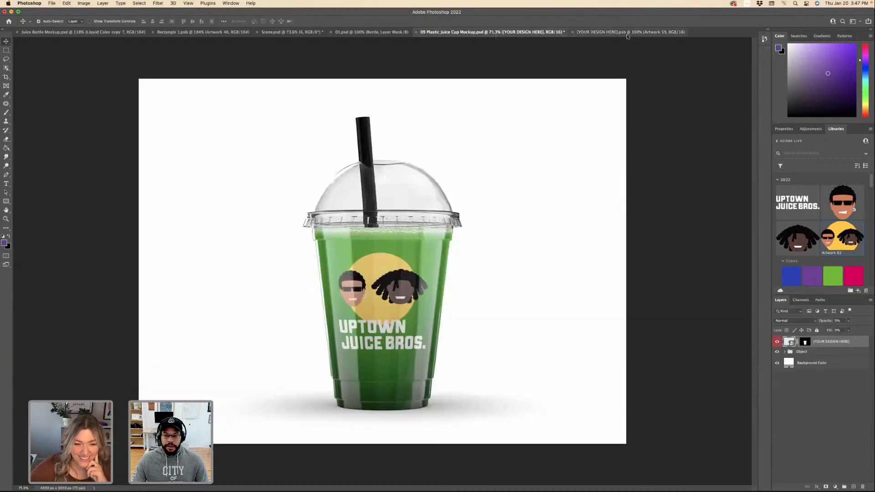
Shift the heads artwork left and slightly down in the cup's design file so that it is offset from the logo.
click(626, 34)
key(super+t)
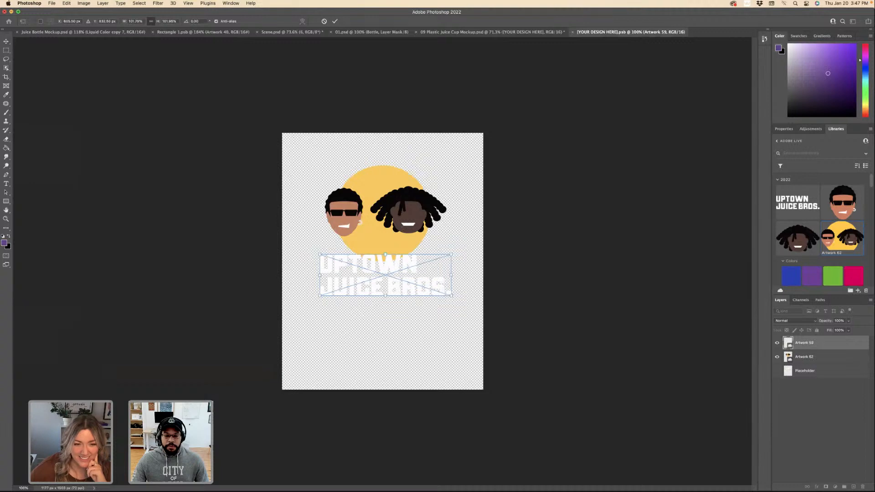
key(Return)
click(820, 362)
key(super+t)
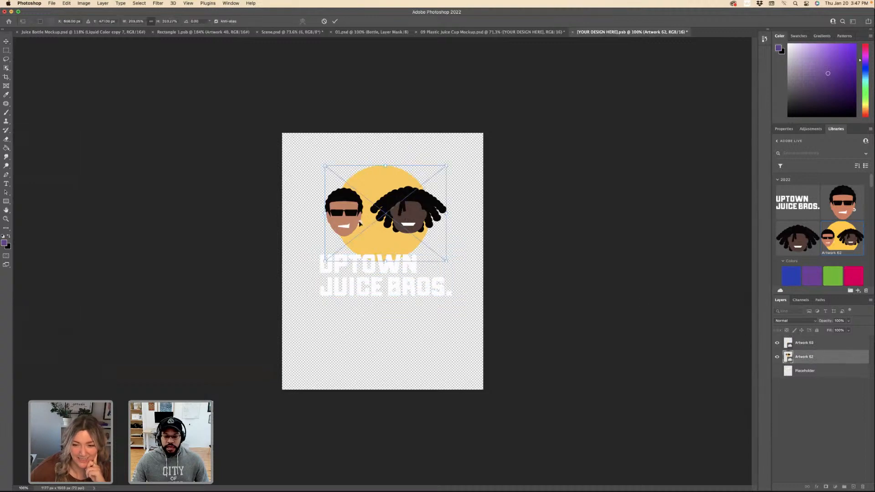
drag(408, 214, 355, 230)
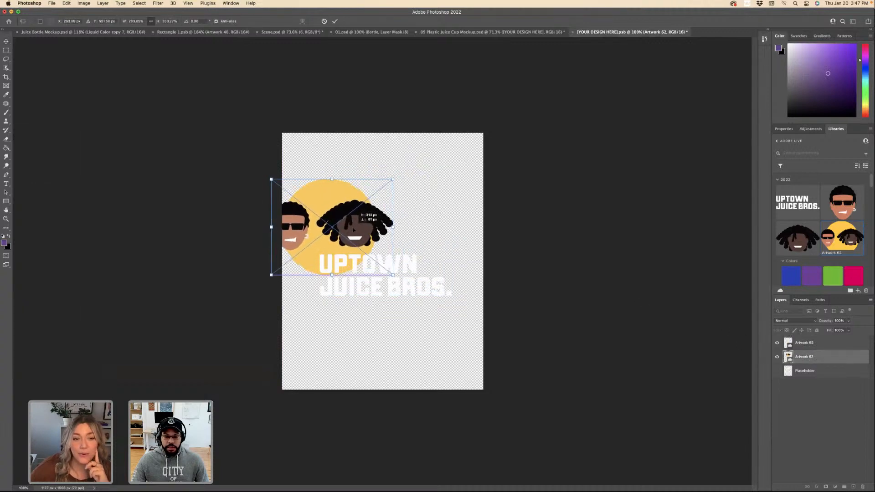
key(Return)
Move the heads artwork and logo together to the right and slightly down, save the design file and check the cup mockup.
shift+click(801, 343)
key(super+t)
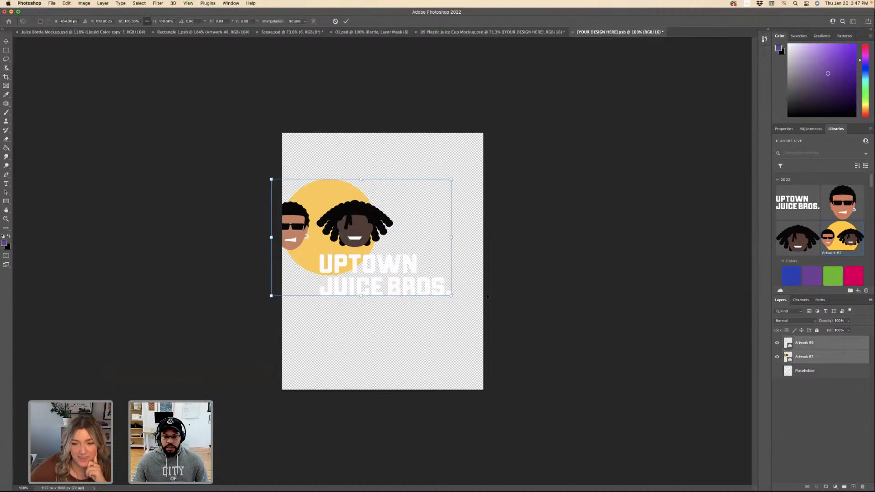
drag(392, 277, 414, 282)
key(Return)
key(super+s)
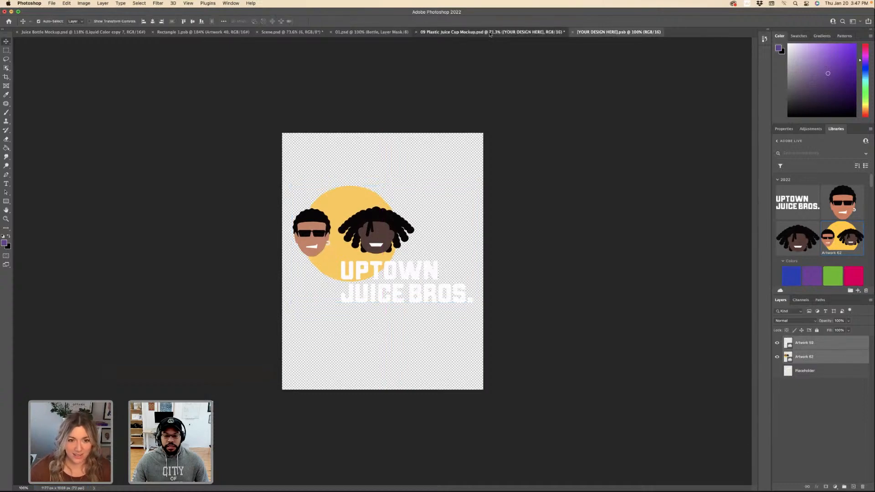
click(490, 33)
Move the heads artwork and logo up together in the cup's design file, save it and view the updated cup mockup.
click(589, 33)
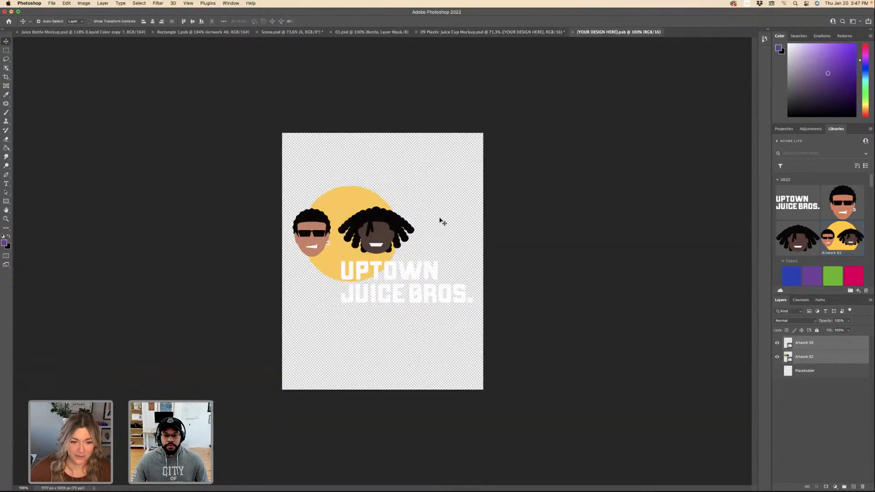
key(super+t)
drag(387, 262, 387, 242)
key(Return)
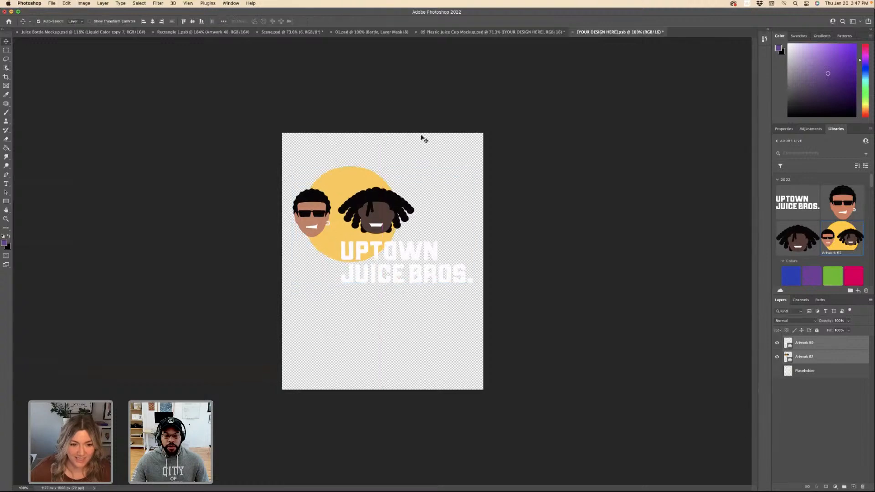
key(super+s)
click(519, 34)
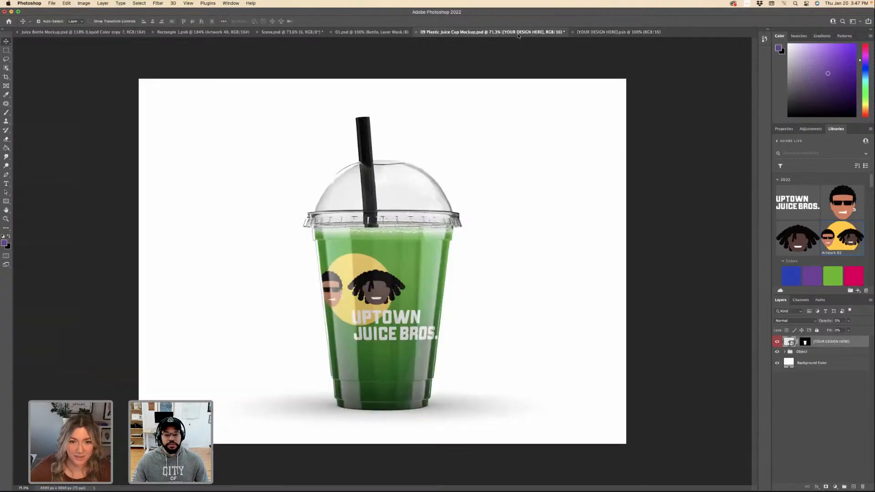
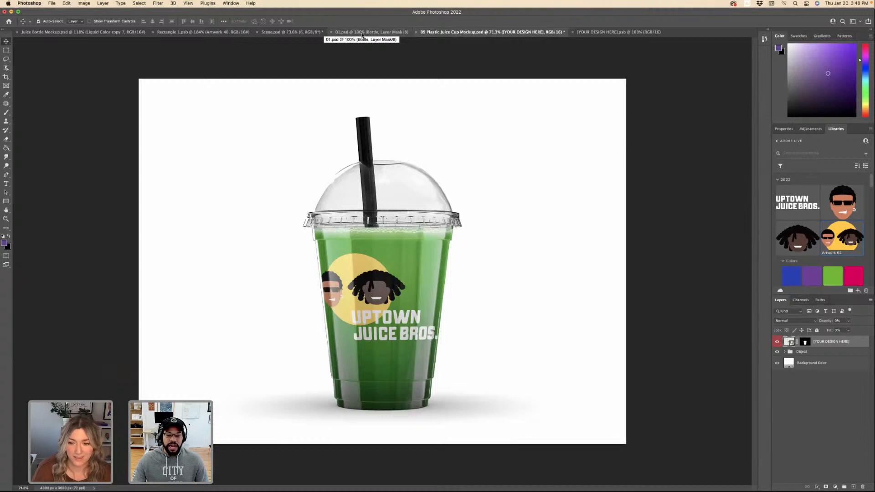
Open the juice bottle mockup's design file and expand its Sample group to show the label layers.
click(363, 36)
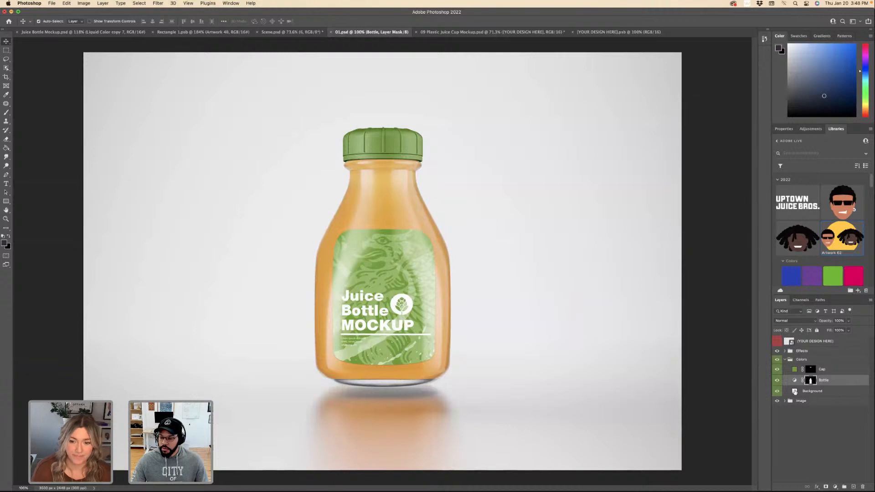
double_click(787, 342)
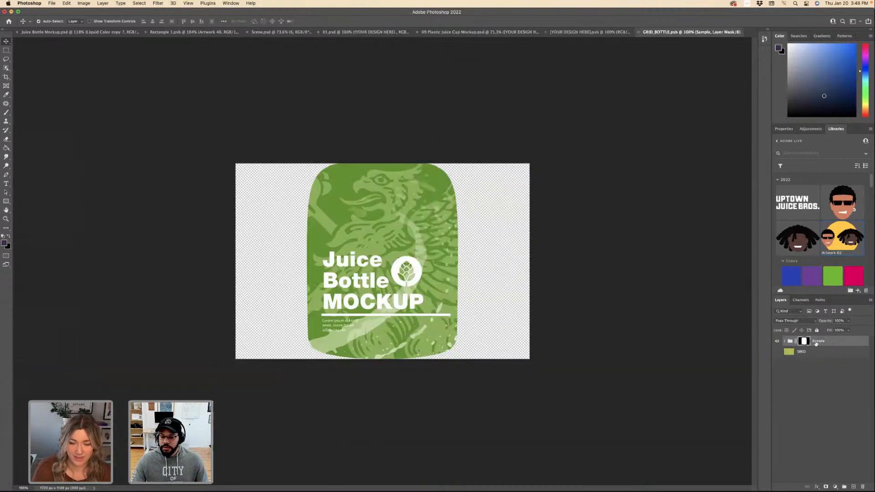
click(786, 355)
click(777, 343)
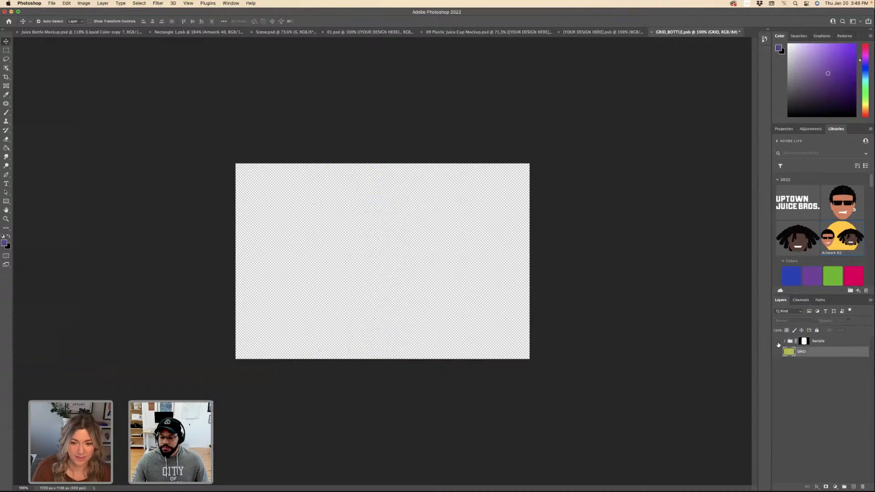
click(778, 342)
click(785, 341)
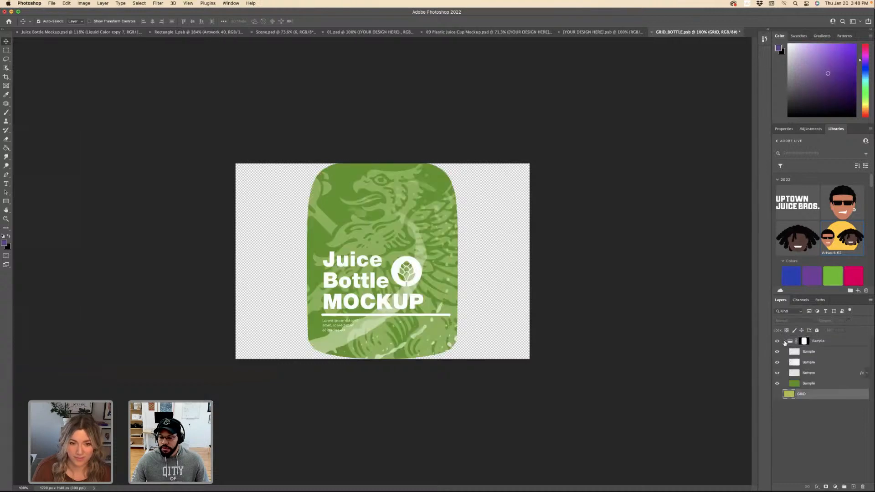
double_click(792, 382)
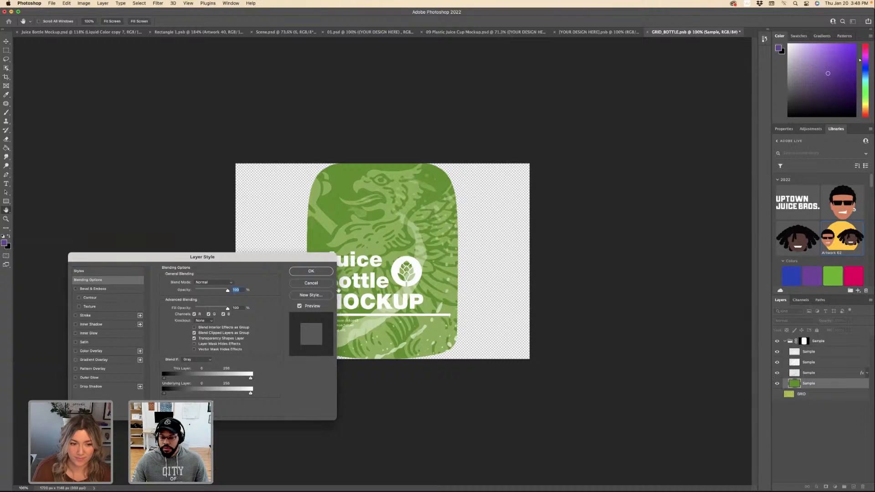
click(322, 283)
click(786, 275)
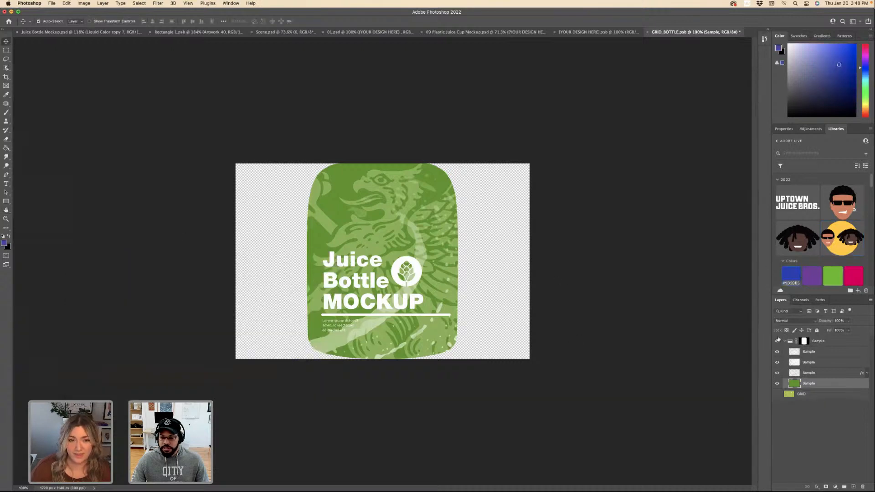
Replace the sample label with the two-heads circle artwork from the library, save the design file and view the bottle mockup.
click(786, 342)
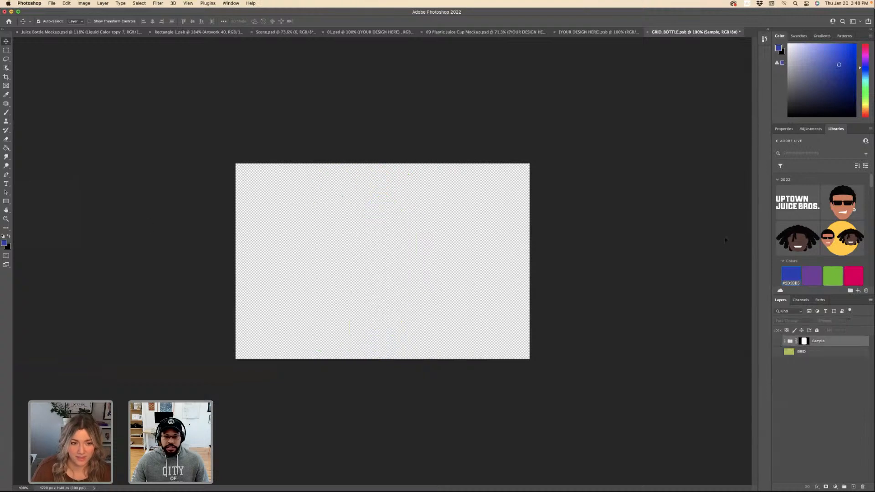
drag(843, 237, 405, 258)
key(Return)
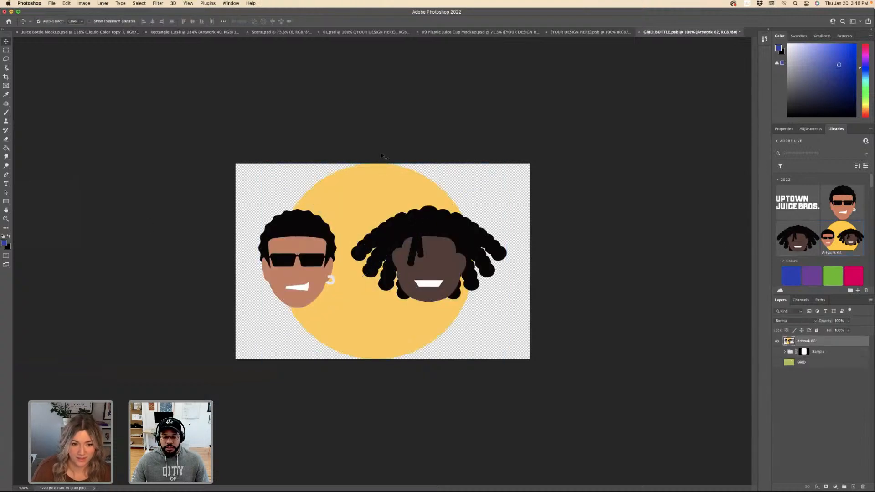
key(super+s)
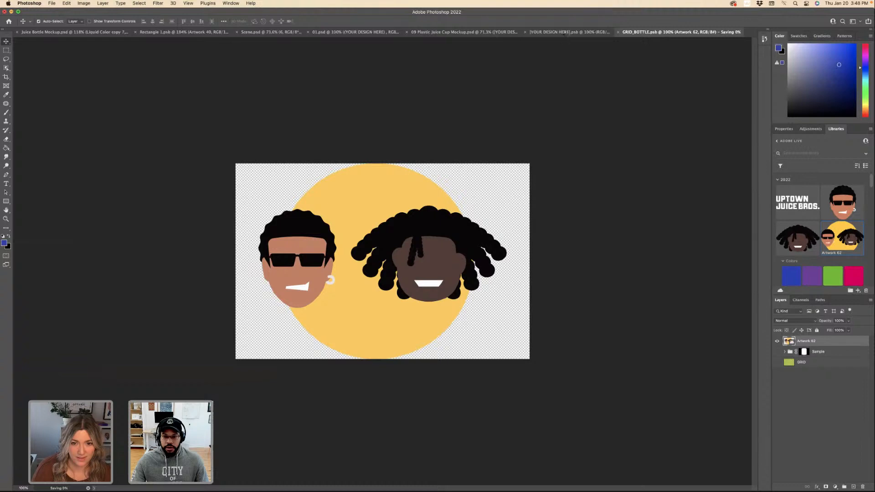
click(475, 32)
click(372, 34)
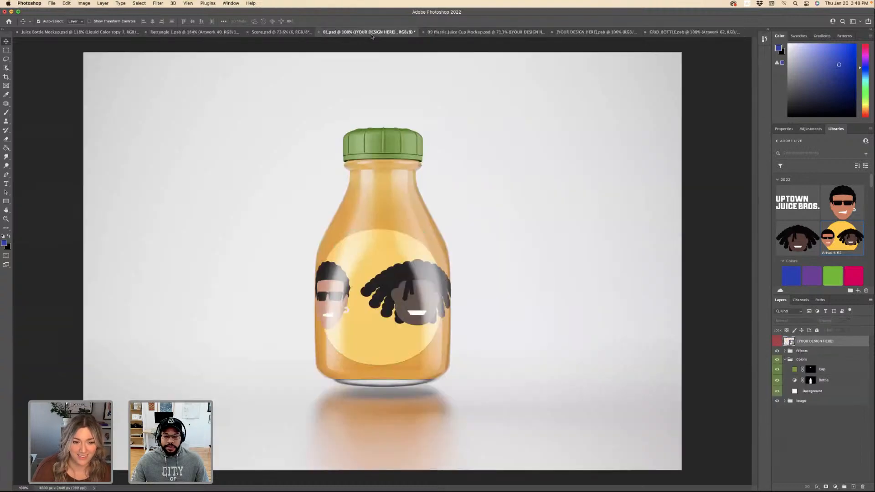
Shrink the two-heads circle artwork in the bottle's design file and position it near the middle of the canvas.
click(674, 32)
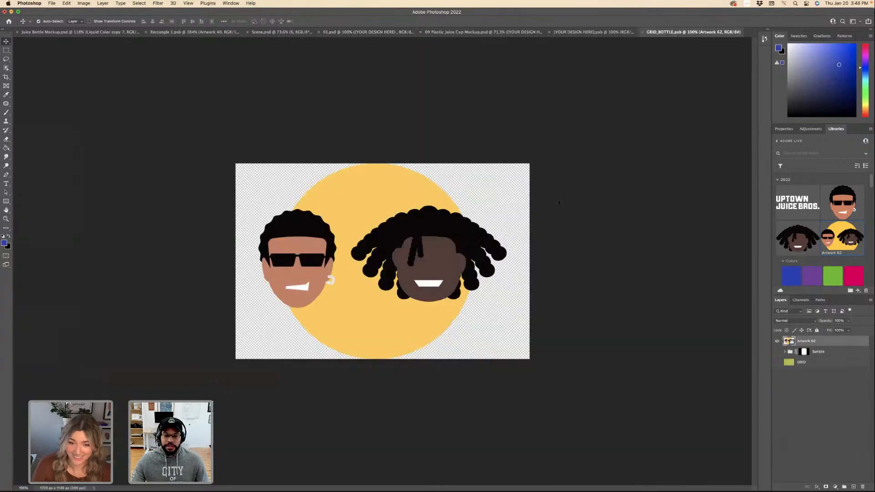
key(super+t)
key(Return)
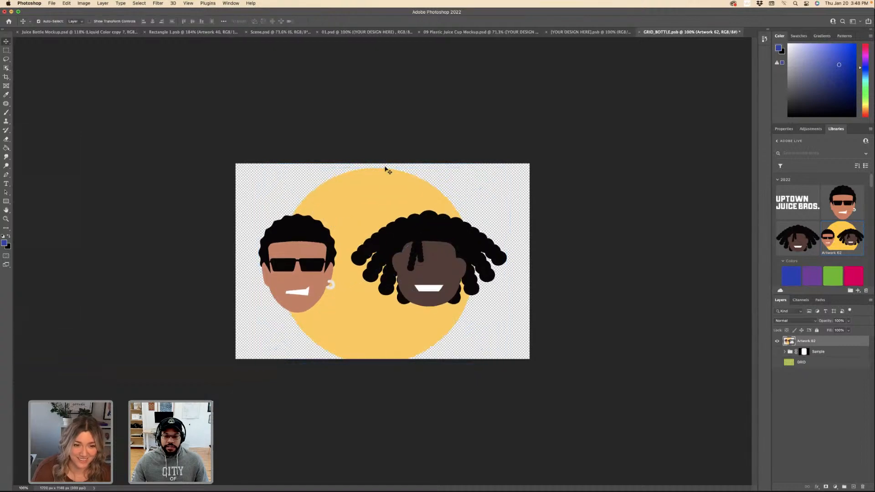
key(super+t)
drag(385, 164, 384, 224)
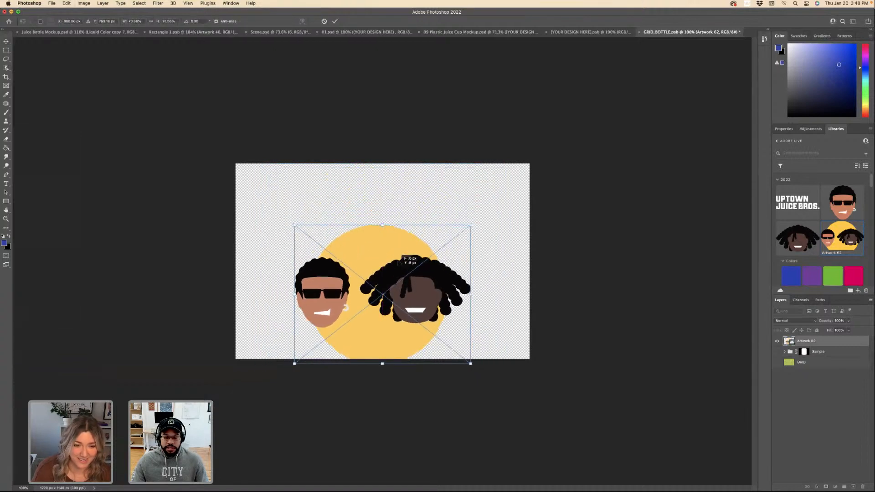
drag(401, 272, 401, 241)
key(Return)
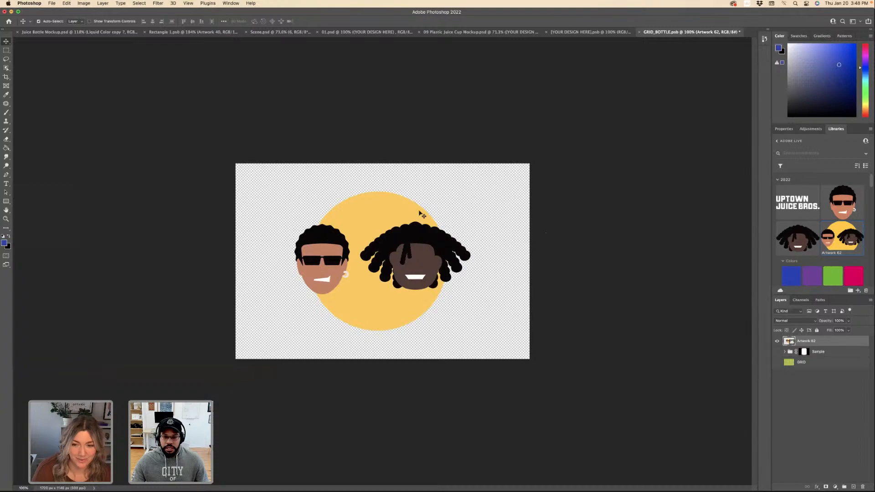
Switch to Illustrator and copy the watermelon with its yellow circle from the green 1 in a Melon label.
key(ctrl+Right)
scroll(335, 155, down, 5)
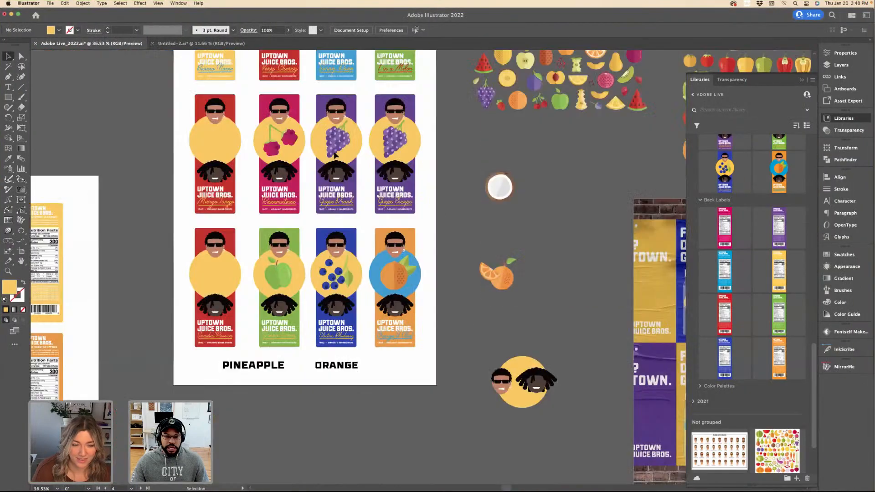
scroll(396, 189, up, 5)
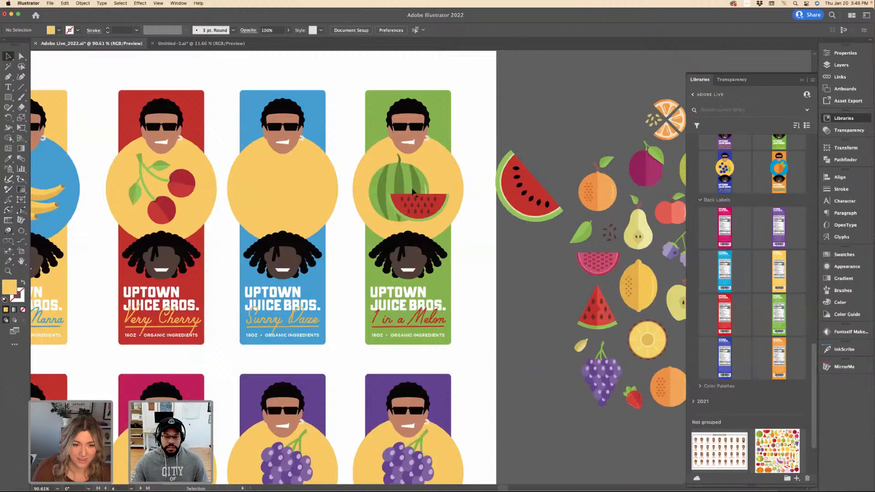
scroll(413, 192, up, 1)
click(413, 191)
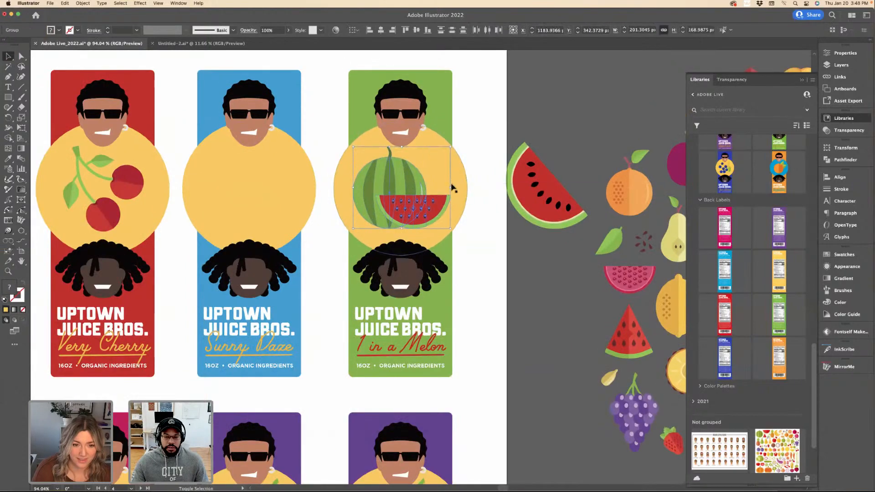
key(ctrl+Left)
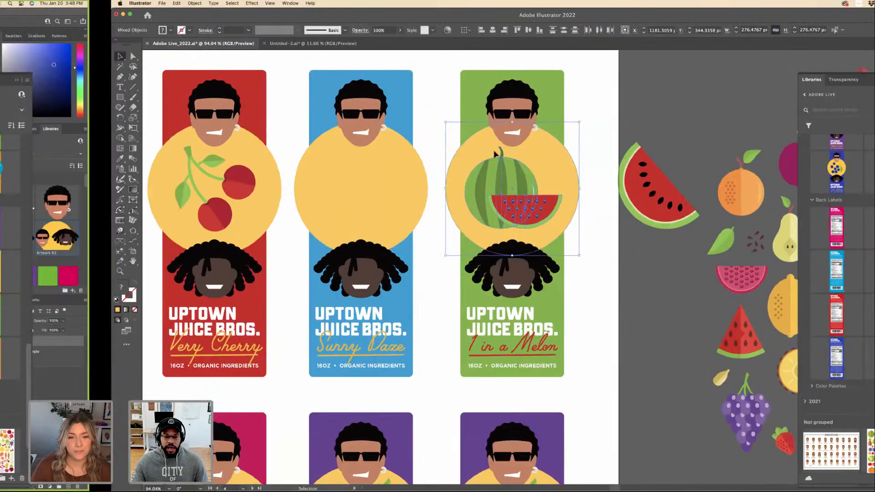
Paste the watermelon circle into the bottle's design file in Photoshop, scaled down slightly and centred on the canvas.
key(super+v)
key(Return)
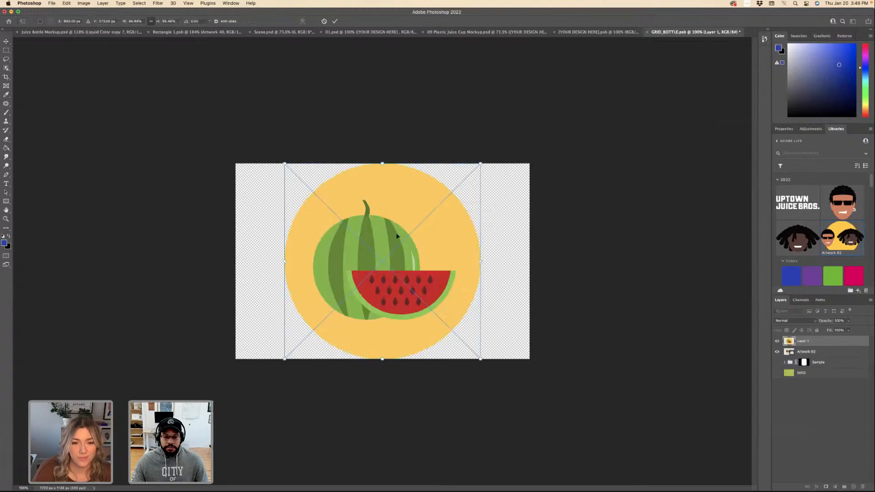
drag(383, 168, 383, 180)
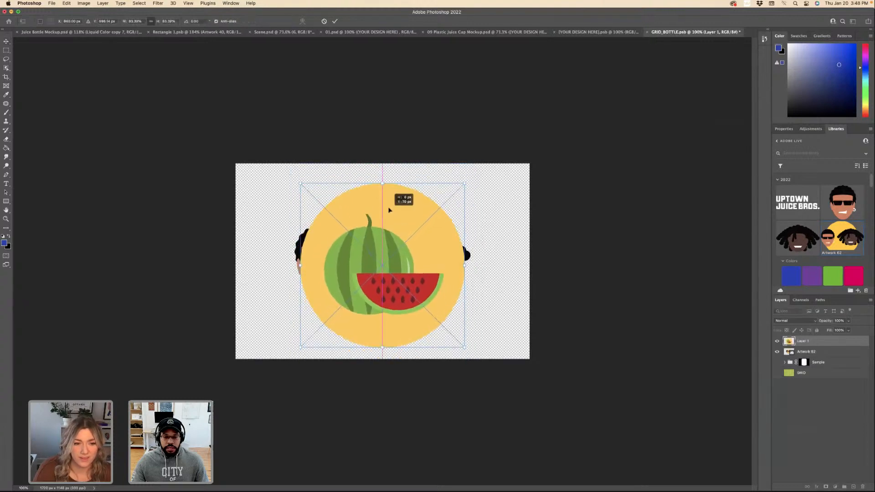
key(Return)
Hide the two-heads artwork, save the bottle's design file and check the watermelon circle on the bottle mockup.
click(777, 354)
key(super+s)
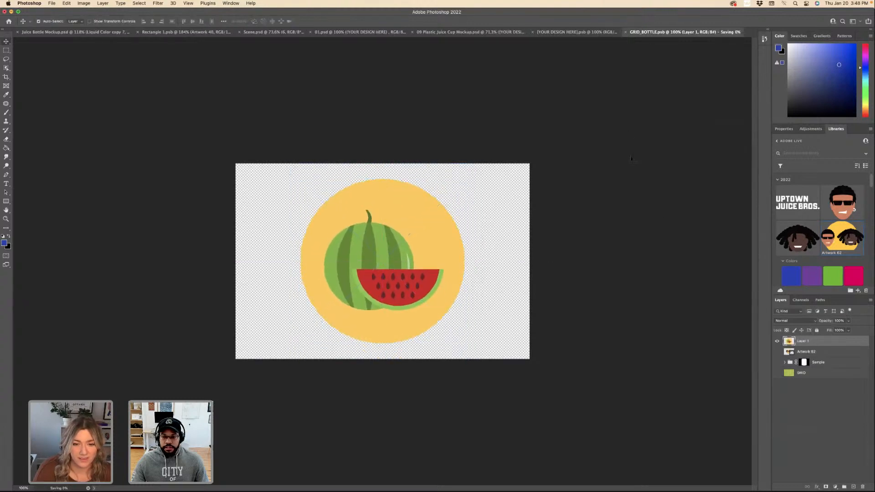
click(577, 32)
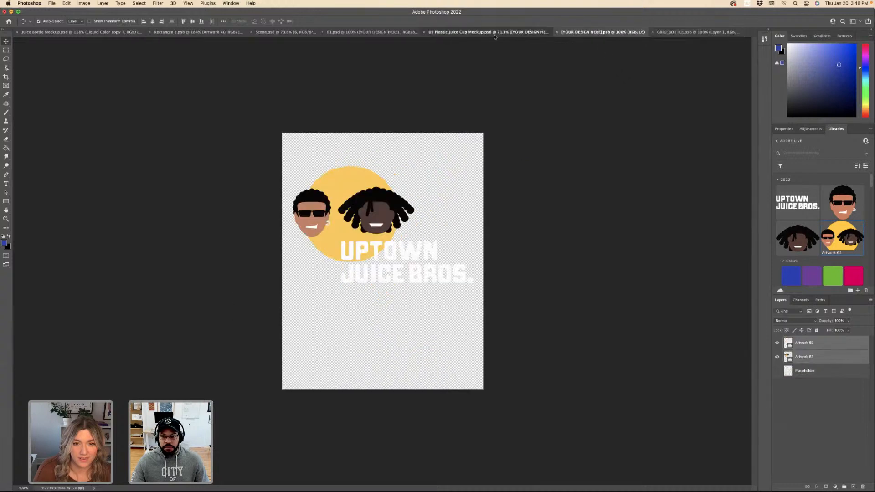
click(469, 32)
click(376, 34)
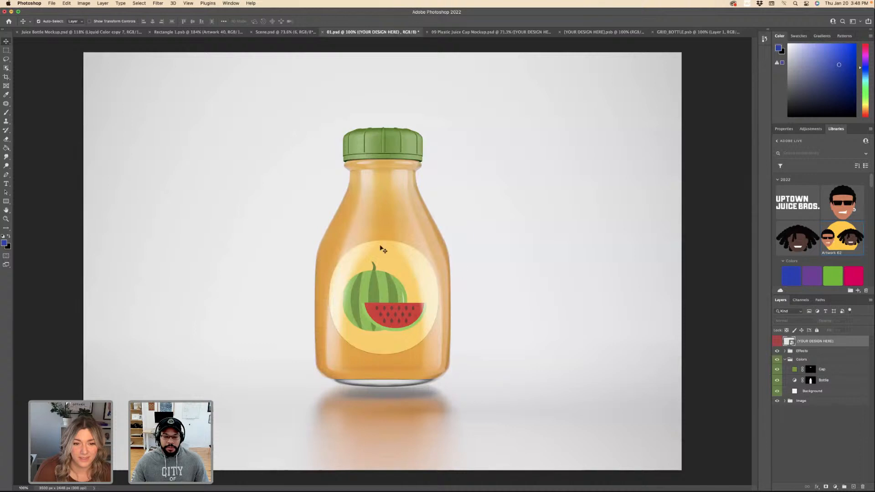
scroll(376, 252, down, 3)
scroll(377, 252, up, 2)
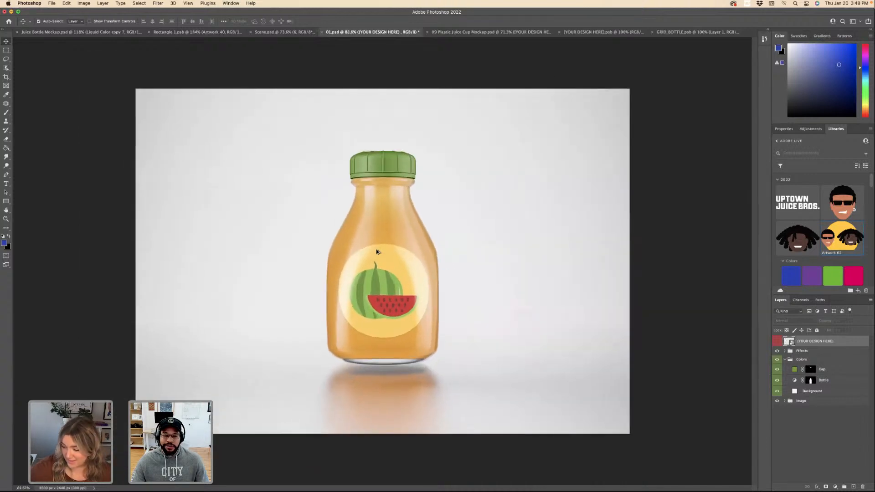
Place a small Uptown Juice Bros. logo from the library over the circle's upper right edge, save and view the bottle mockup.
click(718, 31)
drag(467, 249, 467, 249)
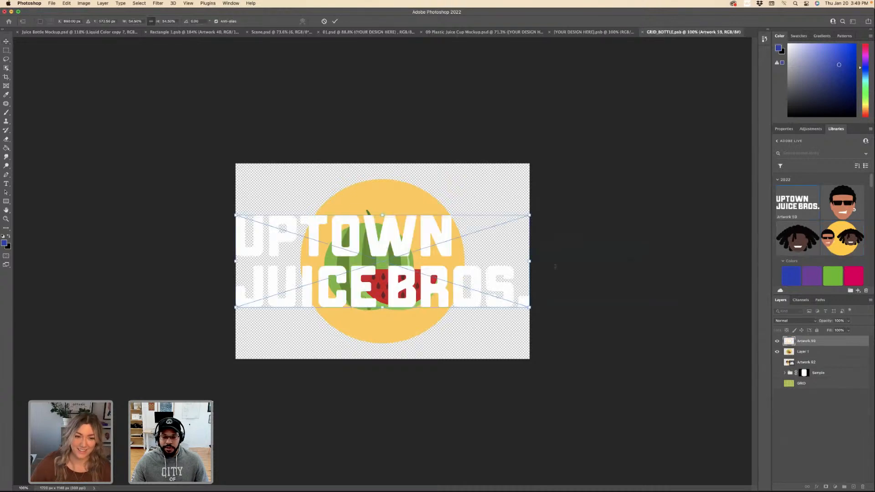
drag(530, 261, 471, 217)
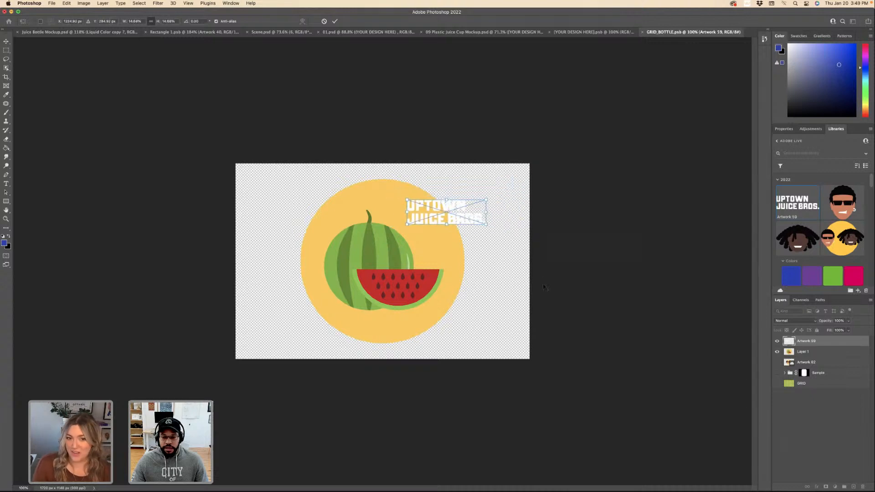
key(Return)
key(super+s)
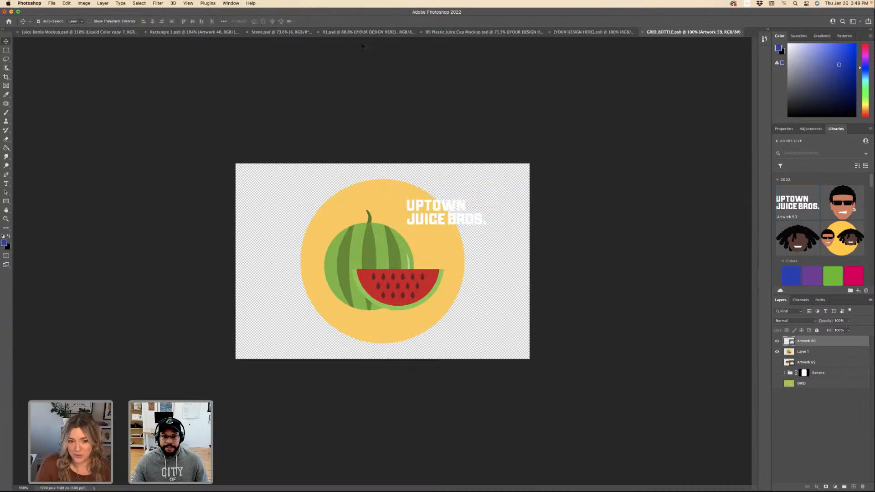
click(362, 32)
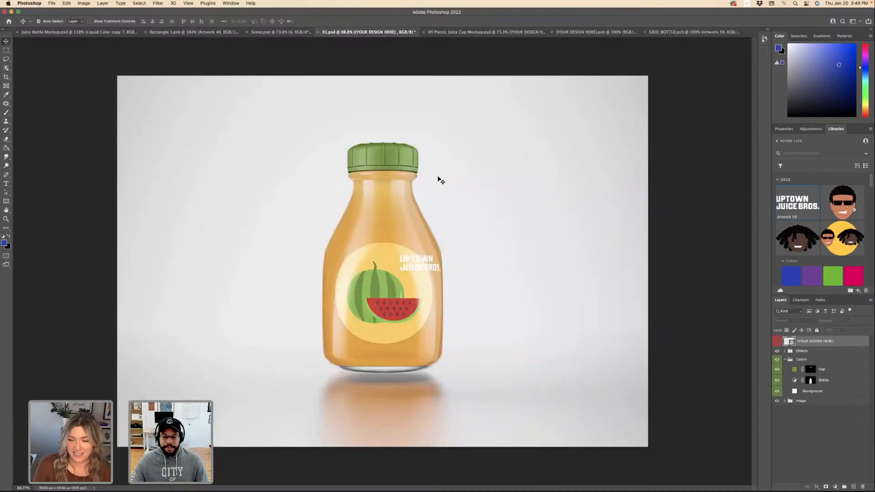
Switch to Illustrator, deselect the watermelon artwork, collapse the library and save the Adobe Live_2022 document.
key(ctrl+Right)
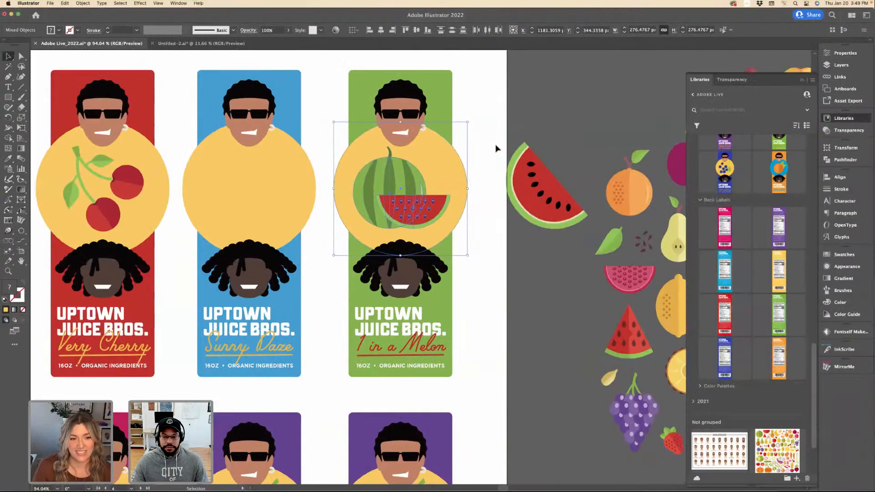
click(496, 149)
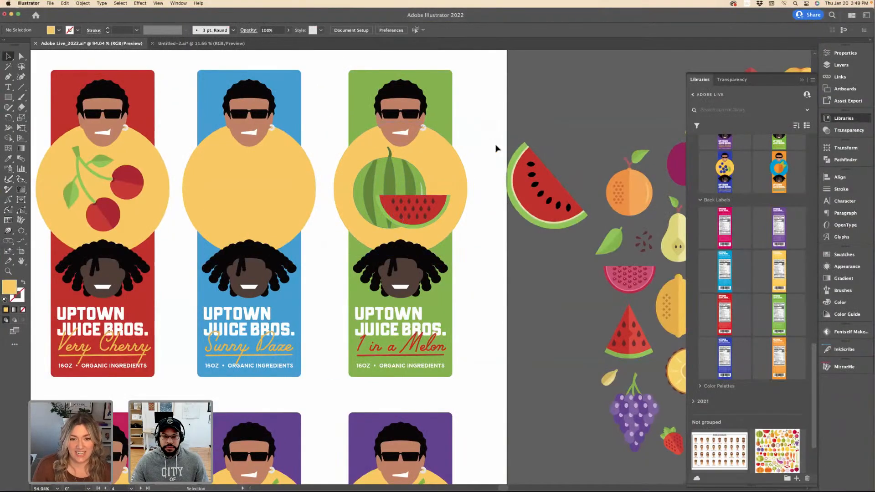
scroll(496, 148, down, 10)
scroll(496, 145, up, 5)
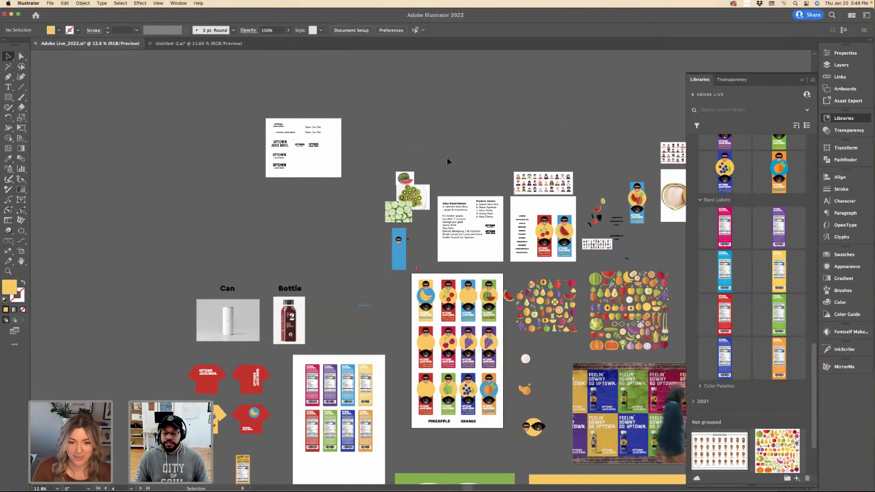
click(835, 118)
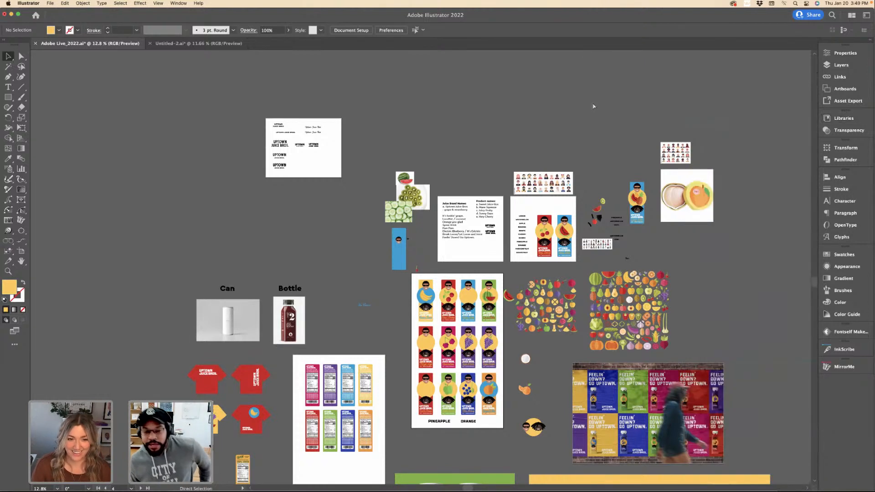
key(super+s)
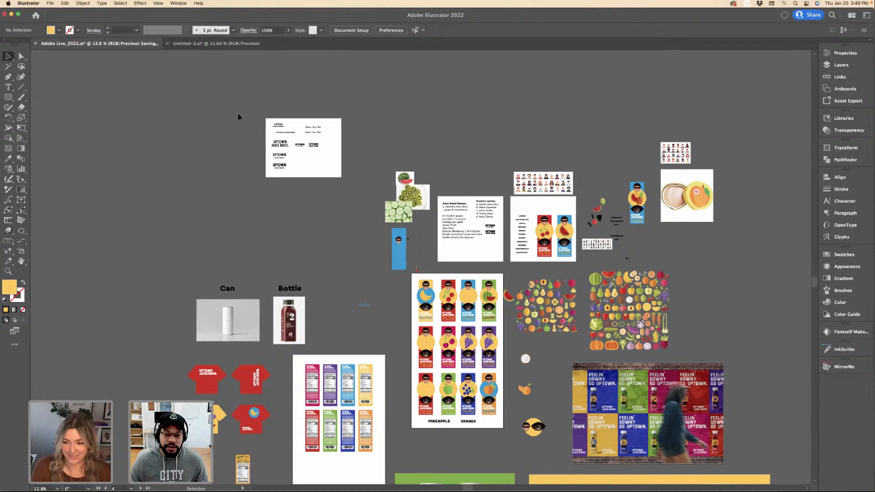
Review the early logo drafts, fruit reference photos and the list of juice brand and product names.
scroll(238, 117, up, 8)
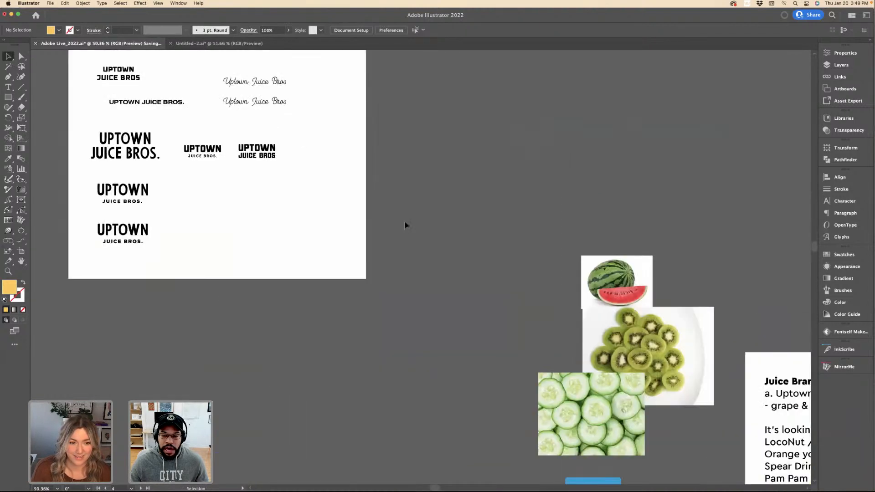
scroll(404, 221, right, 10)
scroll(404, 220, down, 4)
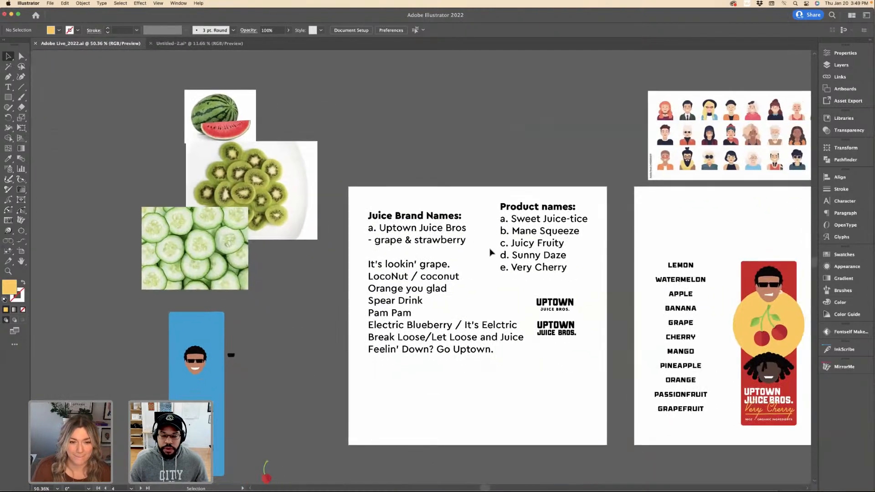
Move the blue label rectangle off the sunglasses head so the head stands beside it, and deselect it.
scroll(491, 252, up, 3)
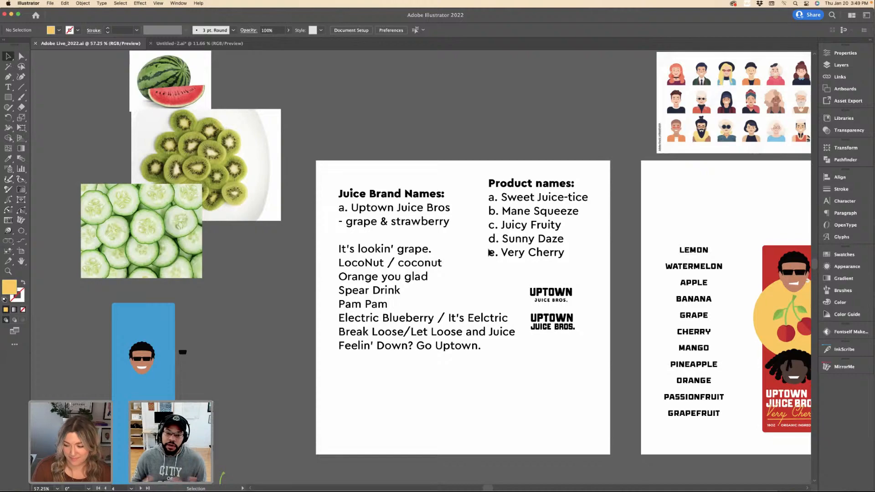
scroll(477, 225, down, 5)
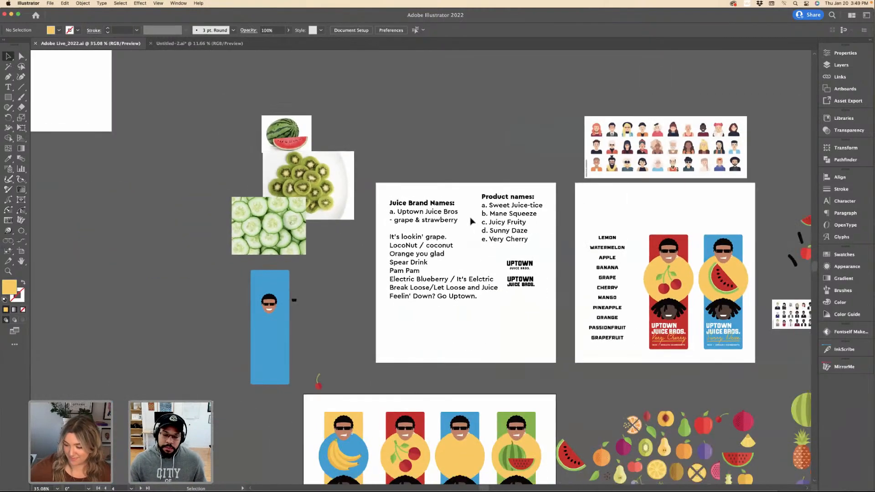
scroll(472, 222, down, 3)
scroll(324, 242, up, 10)
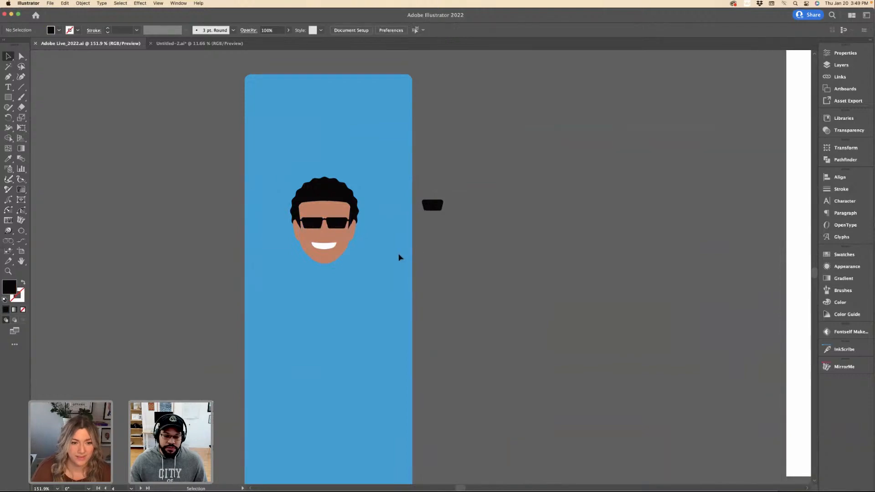
drag(400, 256, 252, 241)
click(367, 244)
scroll(367, 237, down, 4)
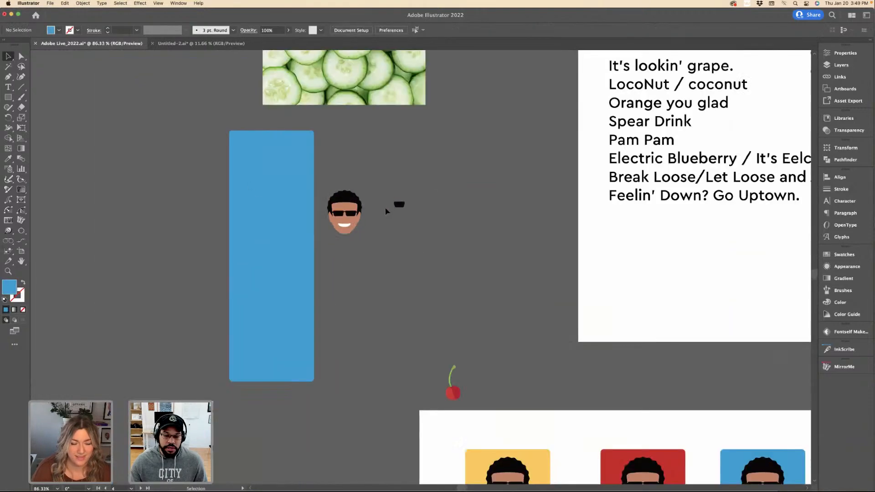
Examine the fruit label designs up close, especially the Very Cherry and Sunny Daze labels beside the flavour list.
scroll(387, 210, down, 10)
scroll(386, 211, right, 3)
scroll(387, 212, down, 4)
scroll(433, 223, up, 4)
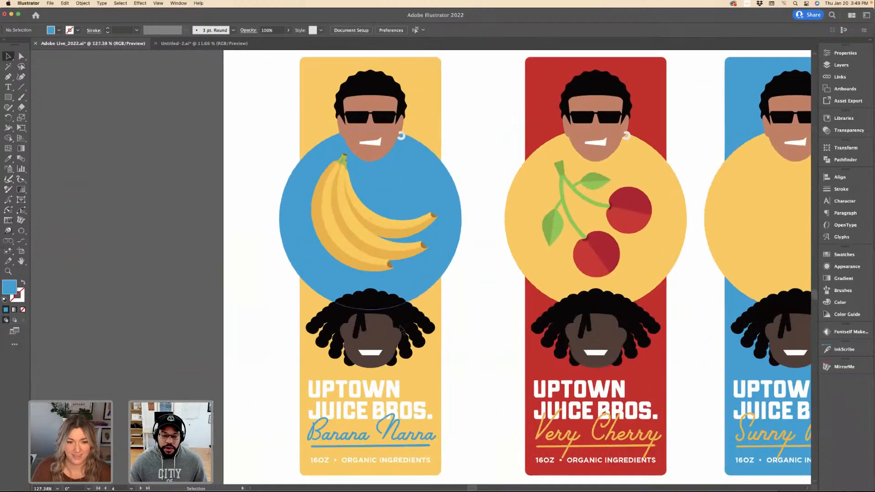
scroll(425, 203, down, 10)
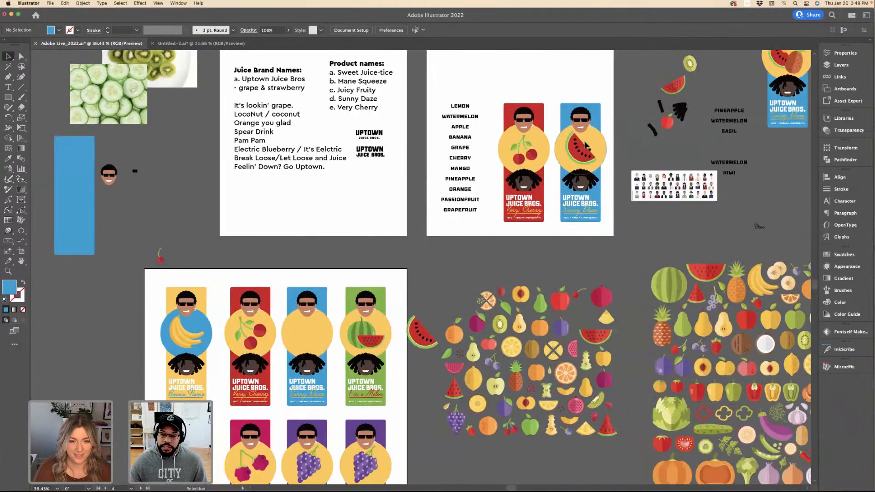
click(584, 151)
key(super+1)
click(574, 206)
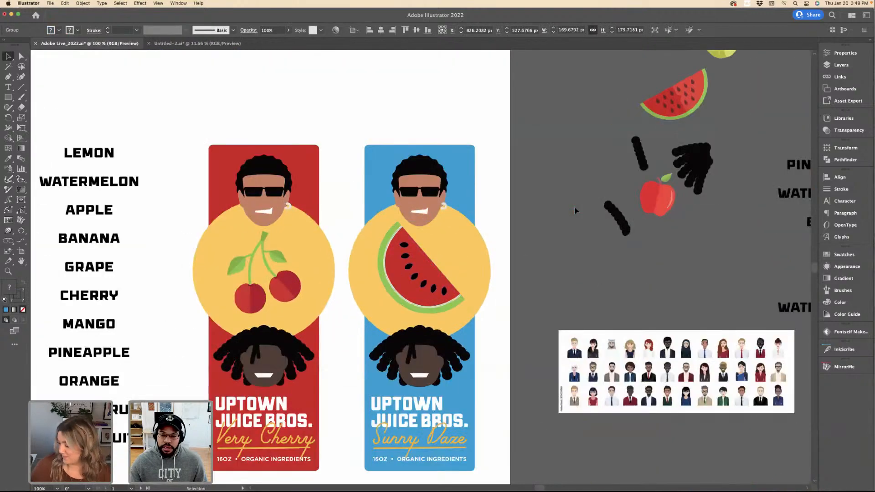
scroll(503, 256, left, 3)
scroll(617, 242, down, 5)
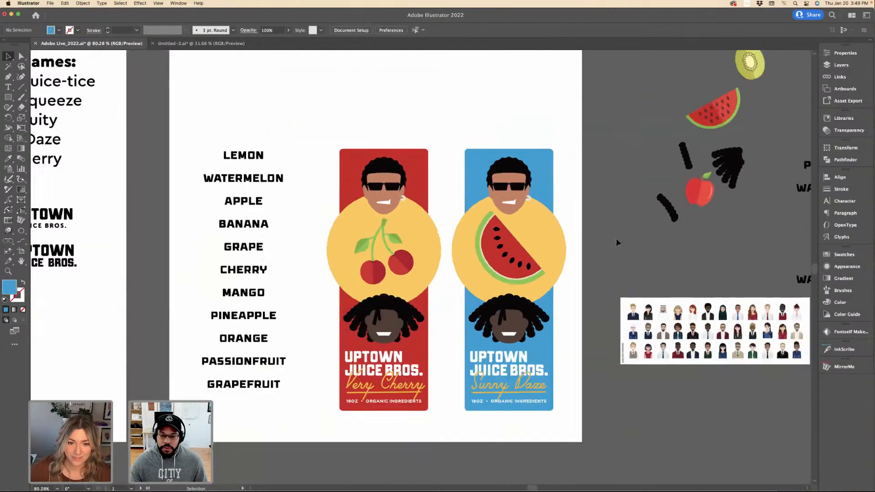
scroll(617, 243, up, 2)
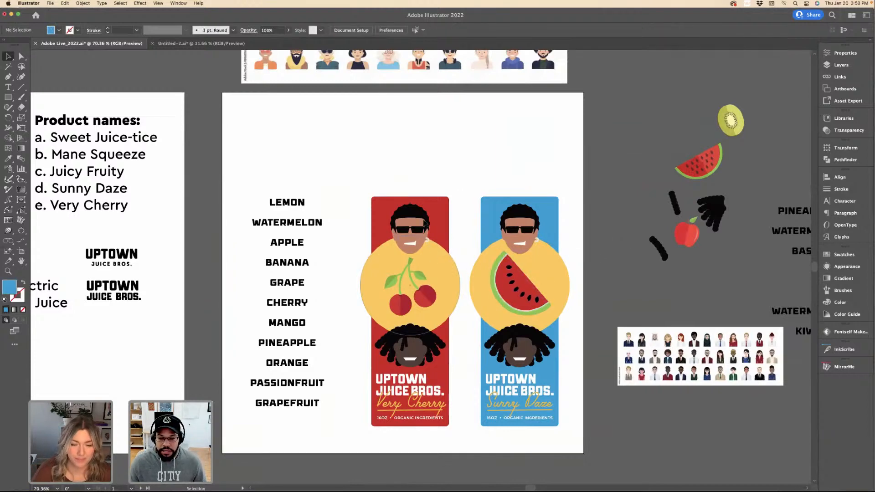
scroll(424, 203, down, 1)
scroll(425, 203, down, 3)
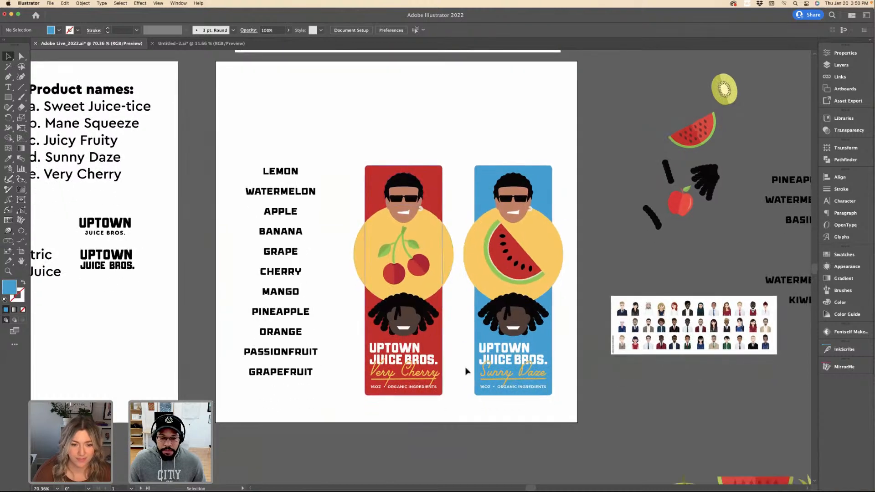
scroll(432, 374, up, 5)
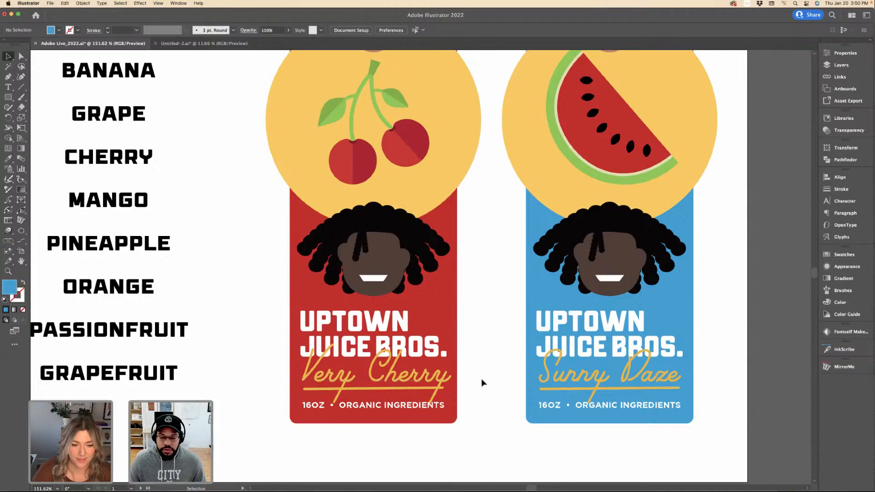
scroll(483, 383, down, 5)
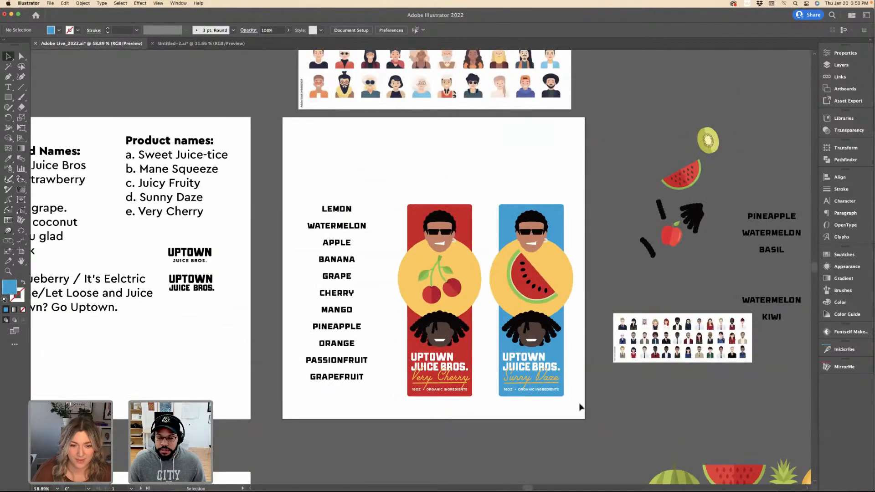
scroll(572, 401, down, 4)
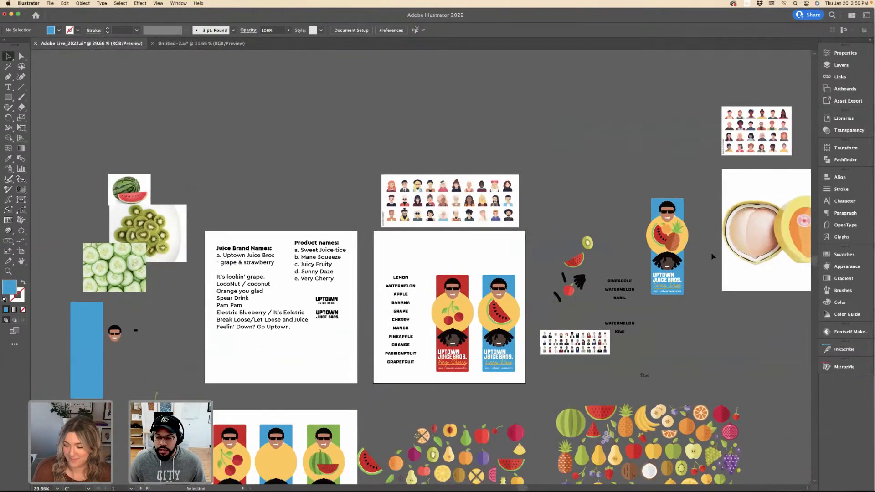
Review the artboard with the full range of flavour labels and the matching nutrition-facts back labels.
scroll(707, 257, down, 5)
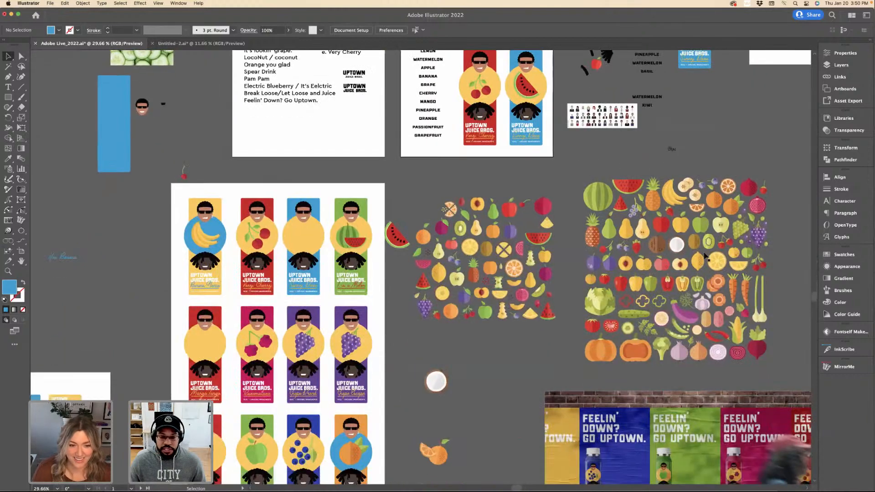
scroll(705, 256, down, 2)
scroll(466, 251, left, 2)
scroll(466, 251, up, 2)
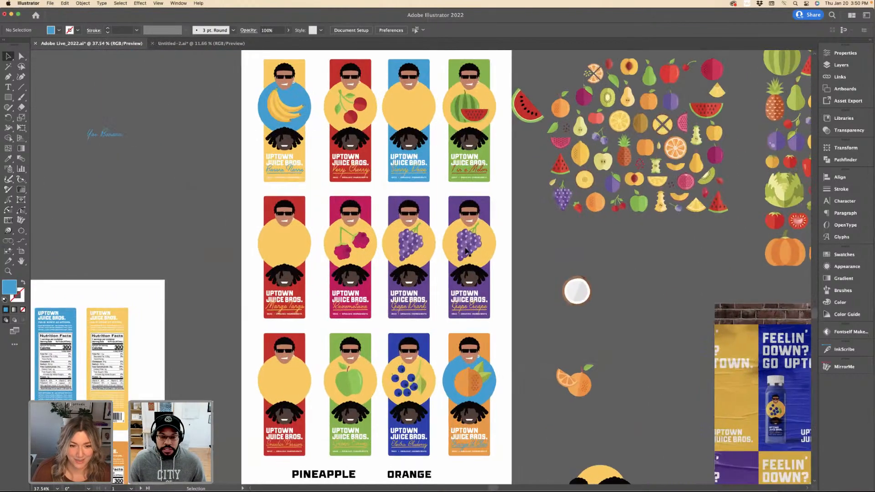
scroll(466, 251, down, 2)
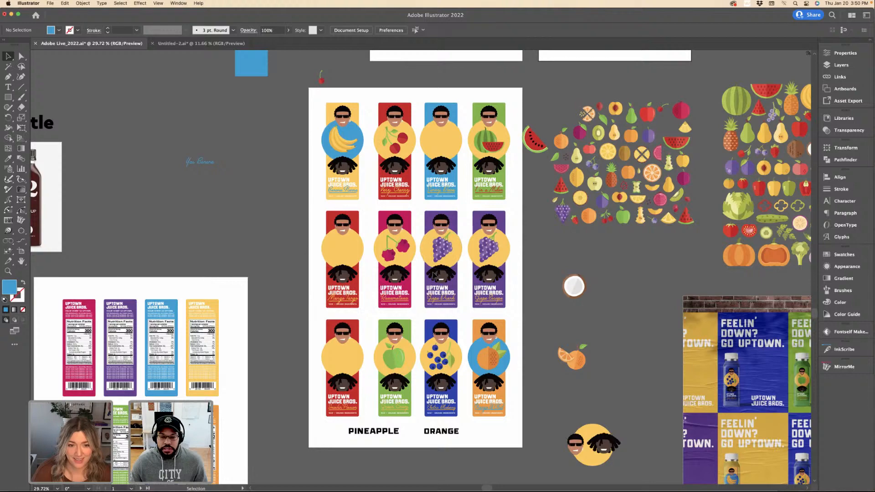
scroll(436, 275, left, 8)
scroll(436, 275, down, 5)
scroll(386, 189, up, 2)
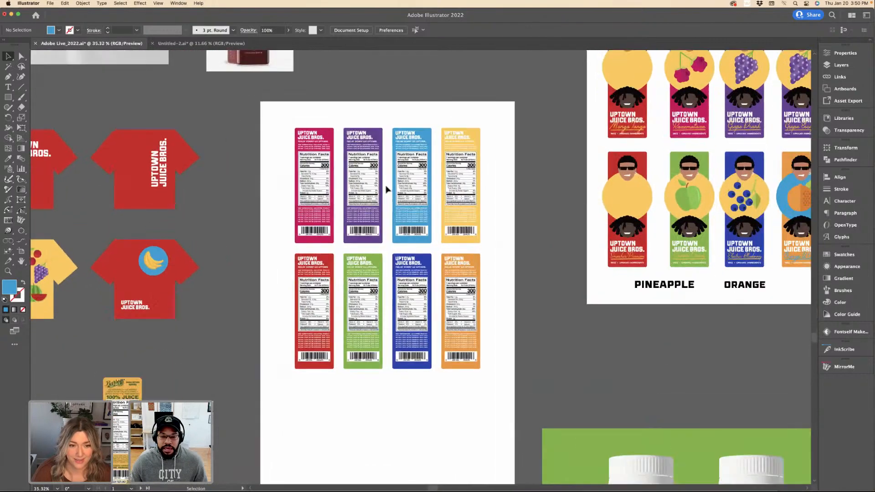
scroll(386, 189, up, 2)
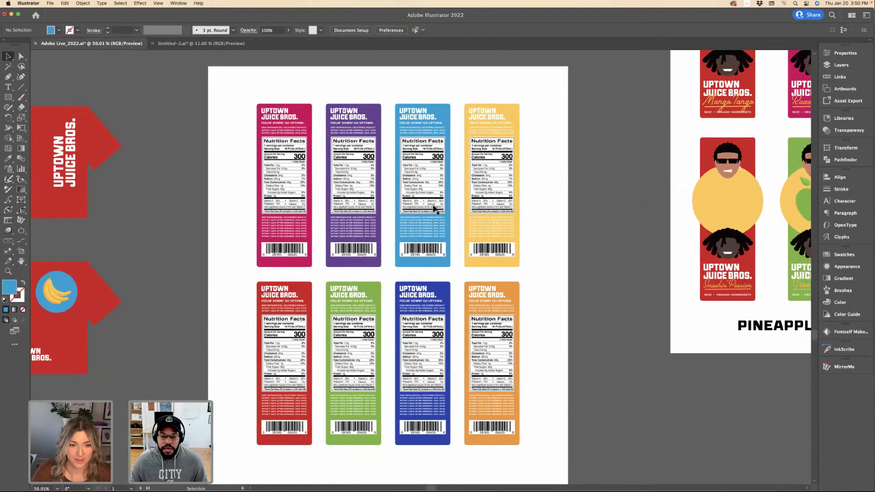
Examine the bottle lineup mockup on the yellow background and its neighbouring mockups.
scroll(434, 210, down, 5)
scroll(435, 209, right, 5)
scroll(435, 209, down, 3)
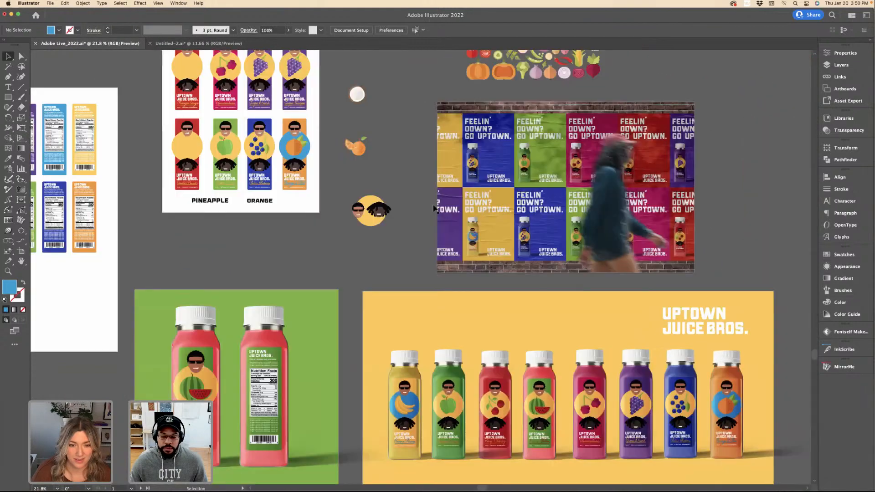
scroll(434, 208, down, 3)
scroll(647, 251, up, 2)
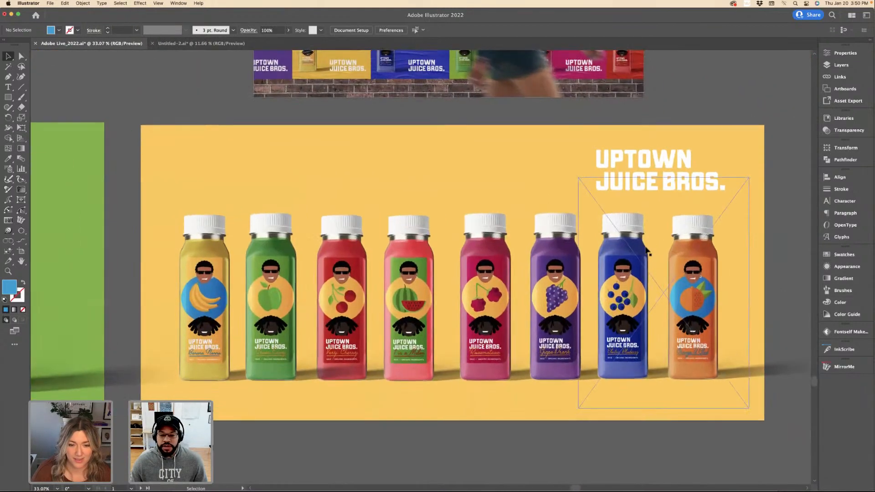
scroll(647, 250, down, 1)
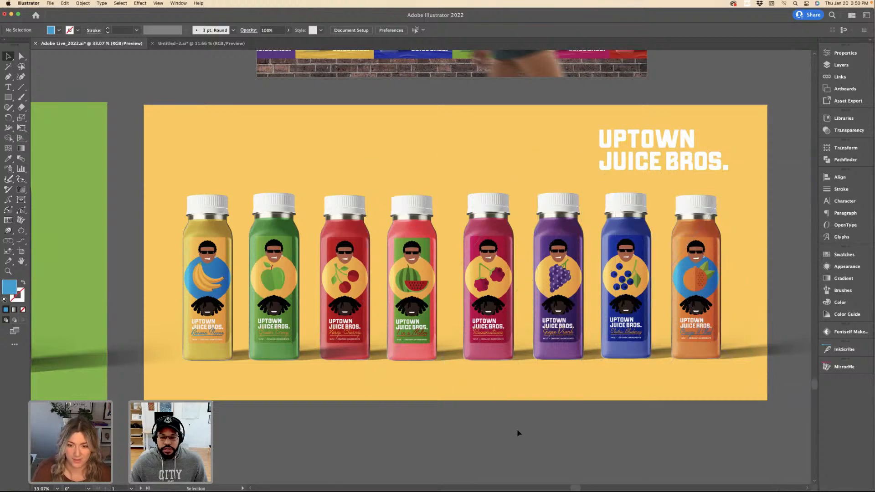
alt+scroll(449, 292, down, 2)
scroll(449, 292, up, 3)
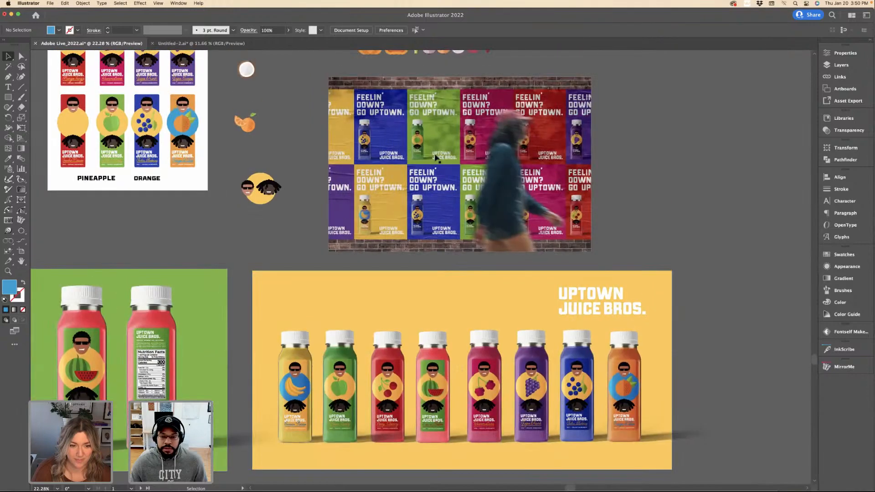
scroll(436, 158, left, 3)
scroll(436, 159, left, 2)
scroll(433, 162, down, 1)
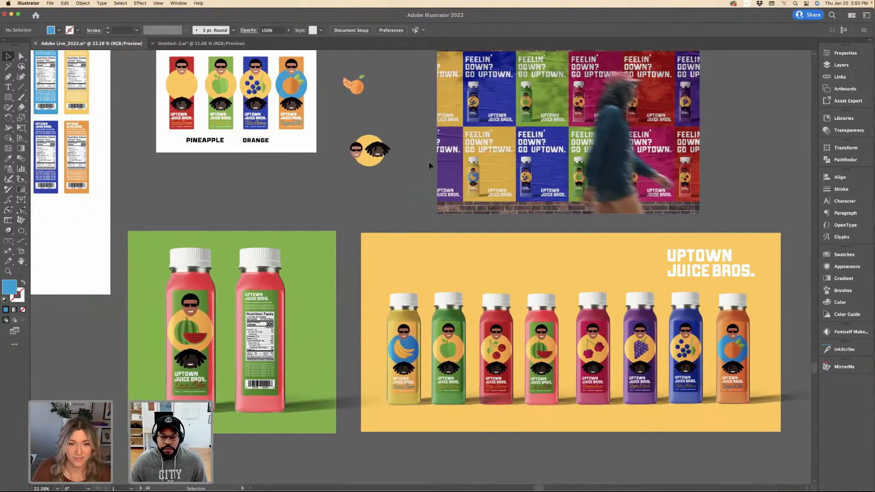
Examine the "Feelin' Down? Go Uptown." street poster mockup and the watermelon bottle's front and back mockup.
alt+scroll(421, 171, up, 4)
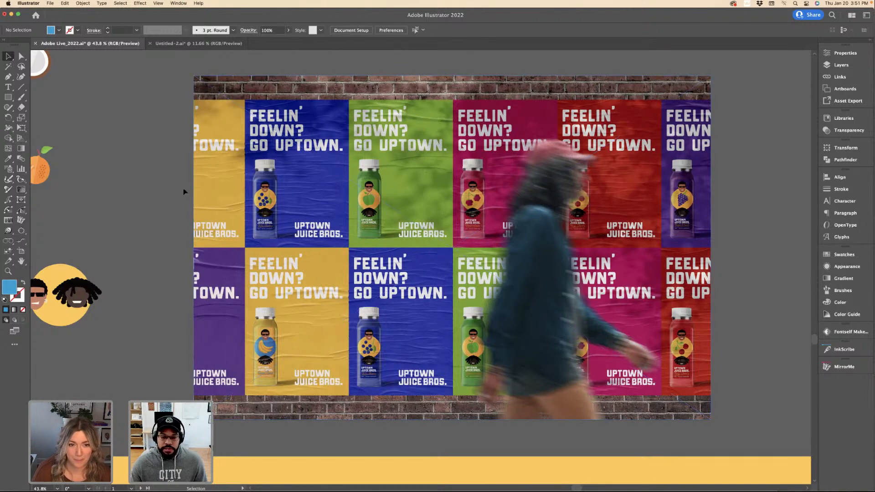
scroll(184, 191, down, 4)
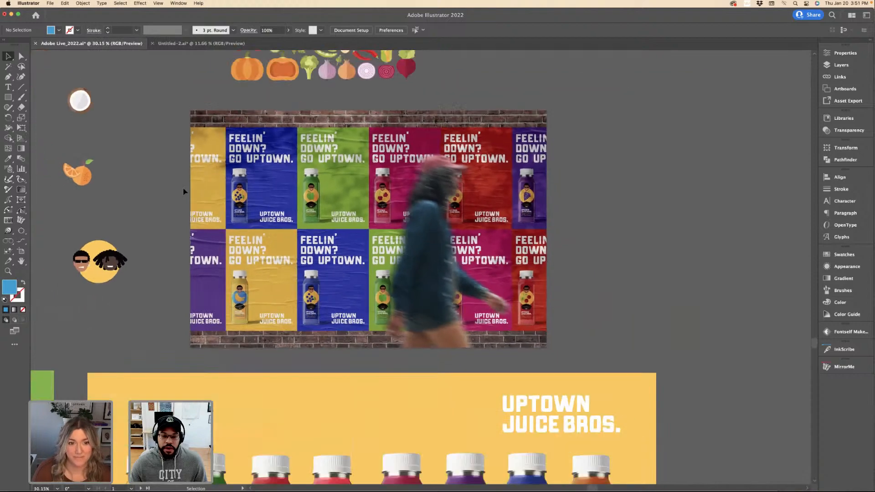
scroll(427, 179, down, 5)
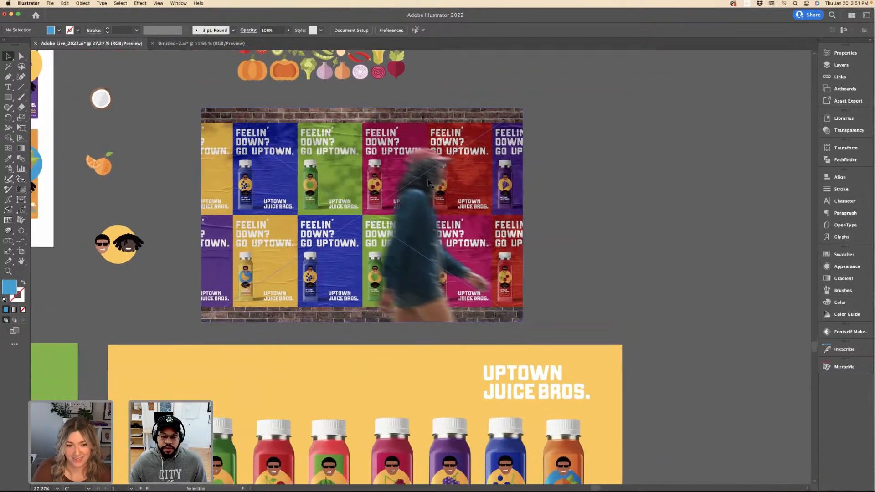
scroll(337, 193, up, 3)
scroll(336, 192, up, 1)
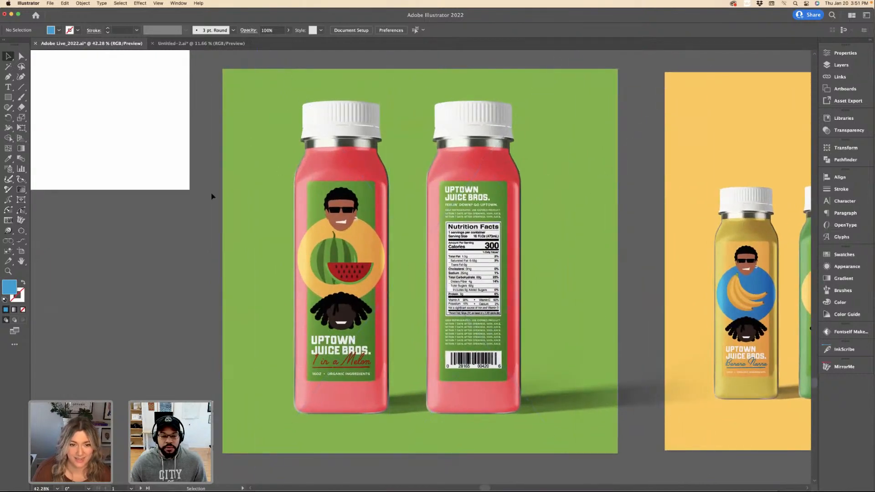
scroll(211, 196, down, 5)
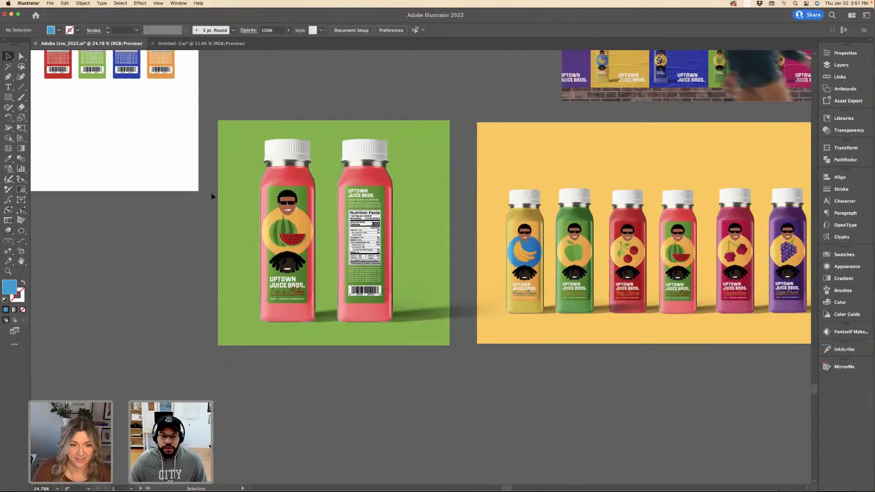
scroll(212, 196, down, 4)
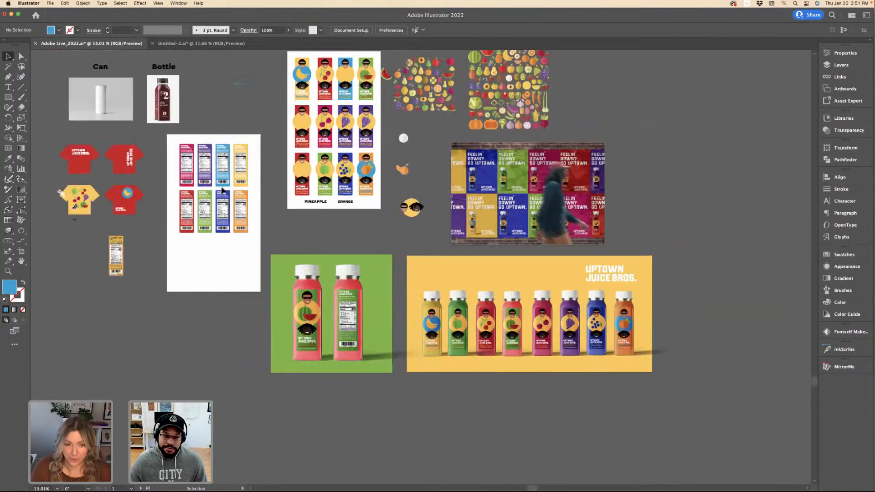
Move the avatar reference image slightly higher above the flavour-list artboard, deselect it and save the document.
scroll(431, 161, up, 3)
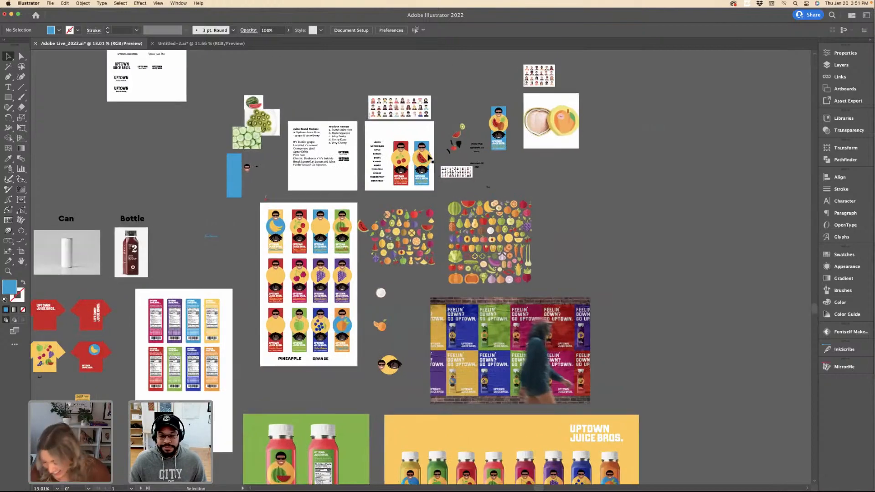
scroll(423, 155, up, 2)
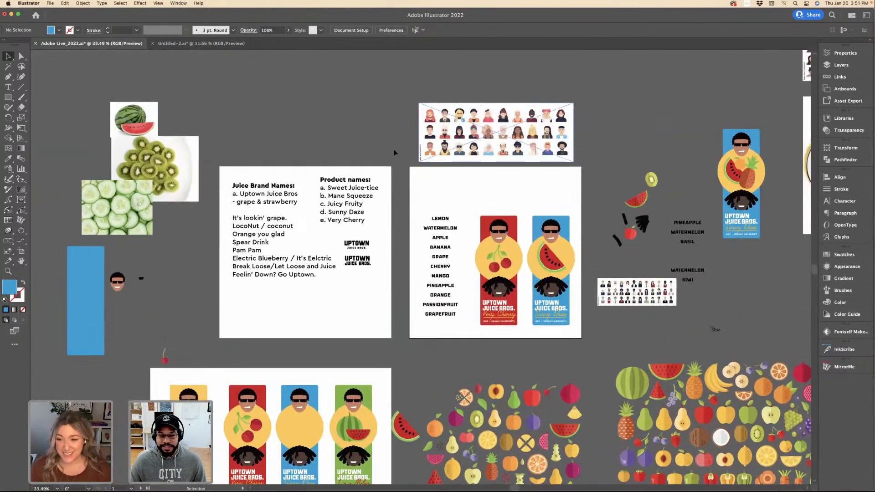
drag(501, 143, 502, 137)
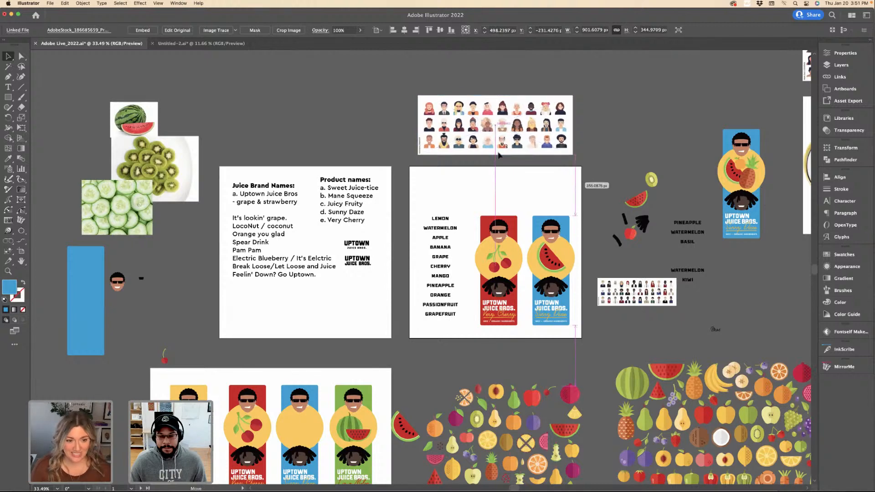
click(496, 185)
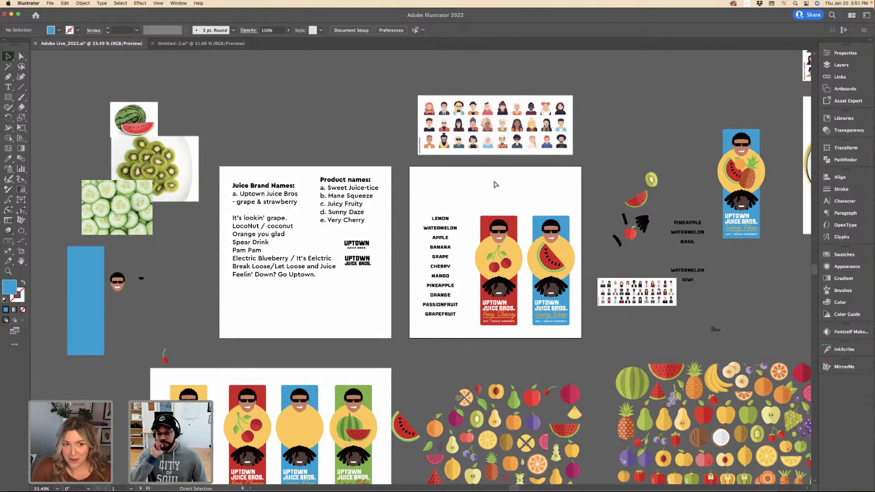
key(super+s)
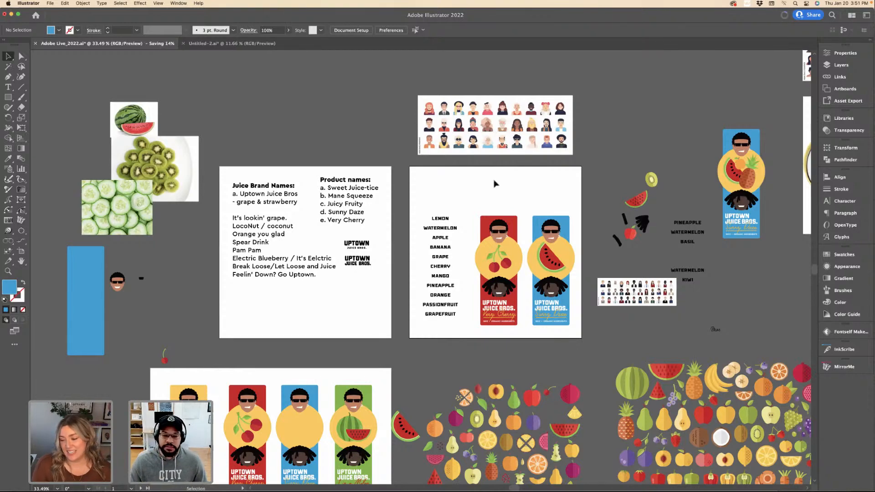
scroll(498, 187, up, 1)
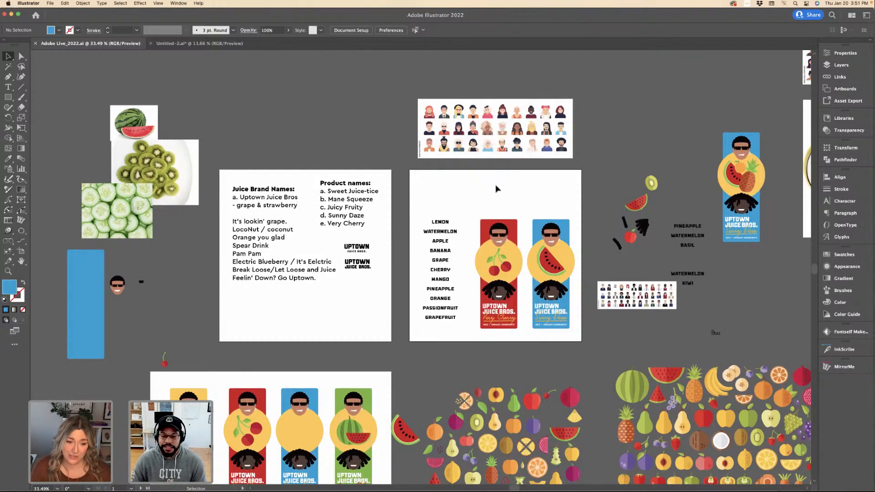
Examine the yellow bottle lineup mockup together with the brick-wall street poster mockup above it.
scroll(478, 162, down, 15)
scroll(479, 164, right, 2)
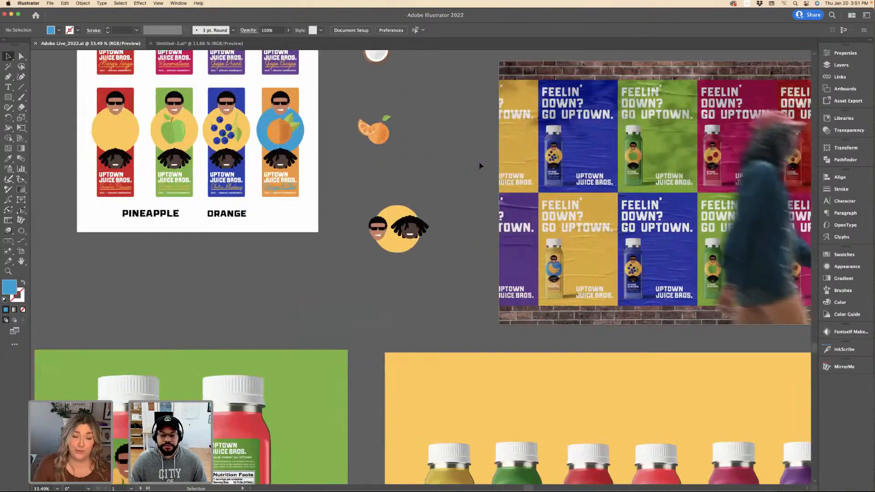
scroll(459, 166, down, 3)
scroll(459, 166, down, 5)
scroll(611, 252, up, 3)
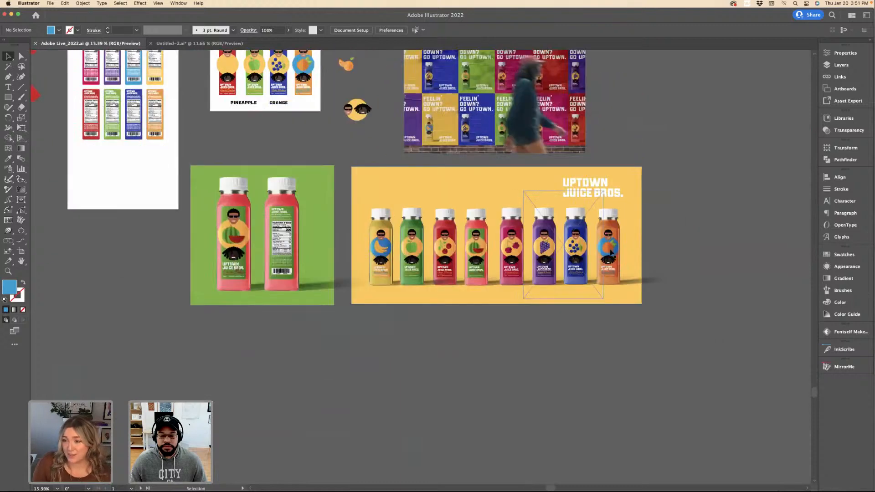
scroll(611, 252, up, 5)
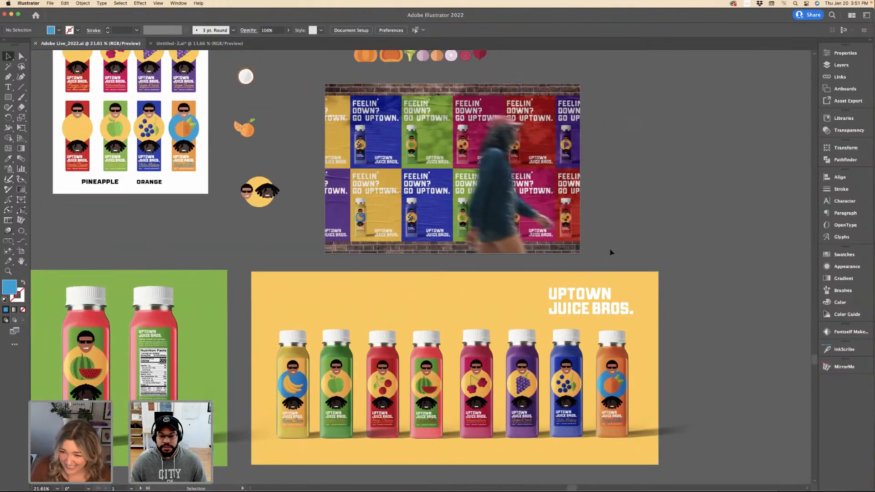
scroll(640, 211, down, 1)
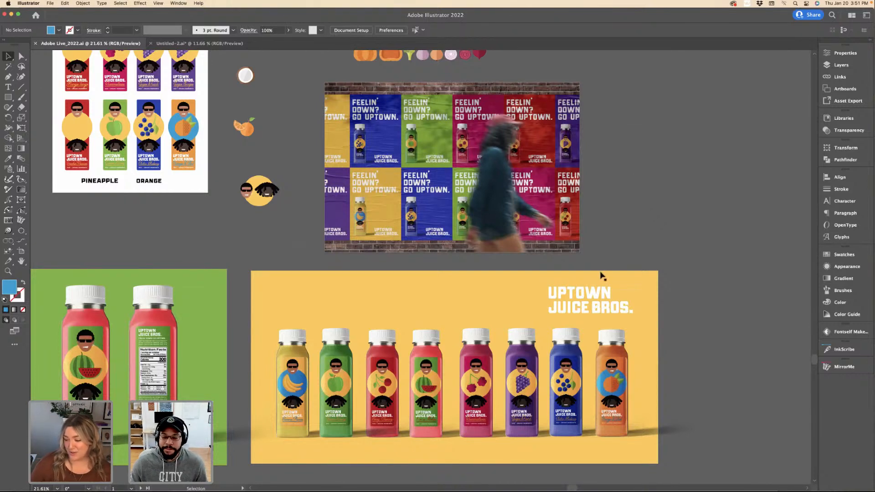
scroll(609, 244, down, 1)
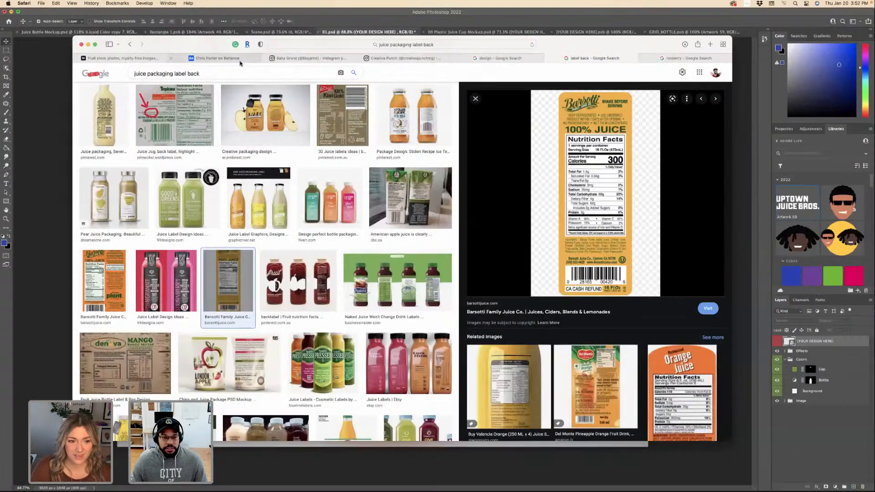
Switch to Safari and view the designer's Behance portfolio and the Baby Grand agency's Instagram profile.
click(240, 59)
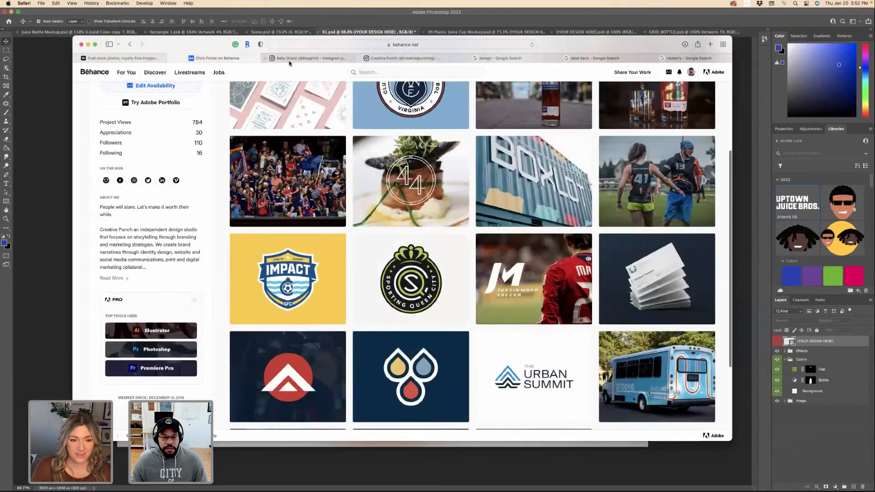
click(310, 59)
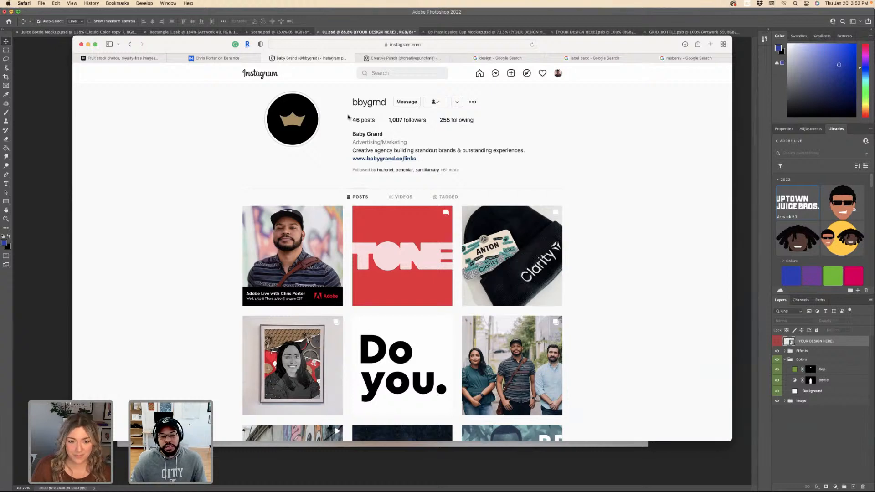
scroll(344, 145, down, 3)
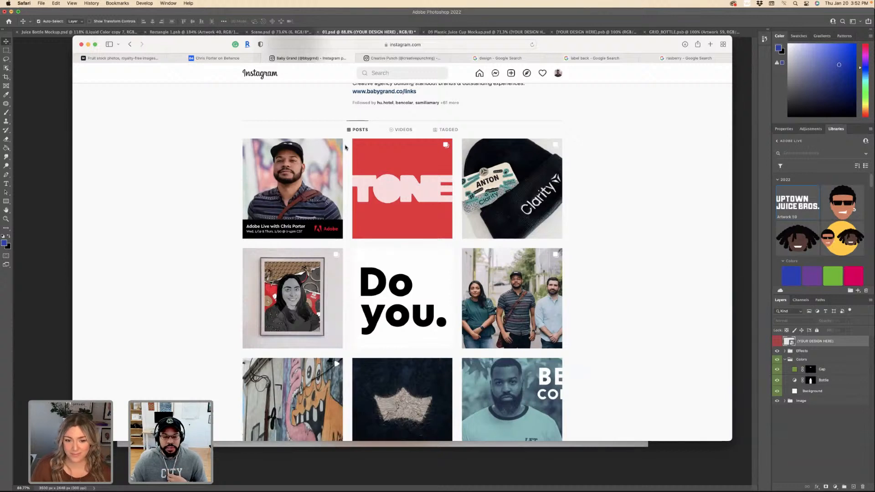
scroll(345, 148, up, 3)
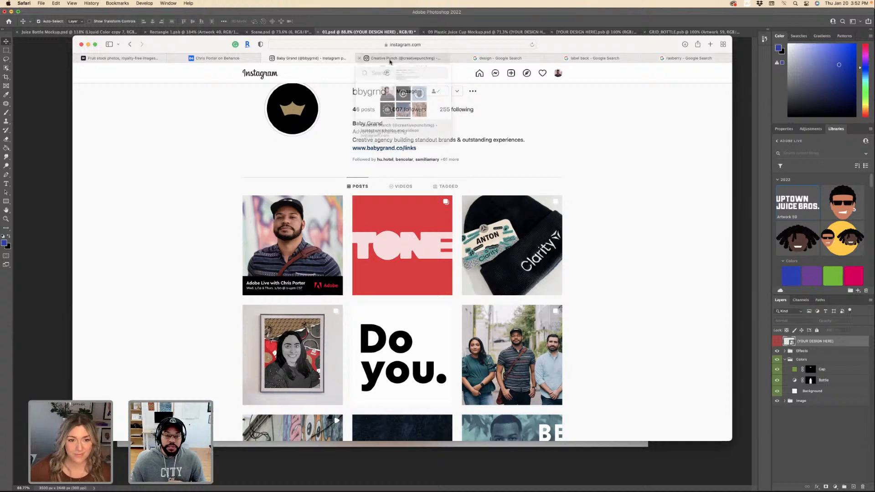
Browse the logo, packaging and signage posts on Creative Punch's Instagram profile.
click(390, 59)
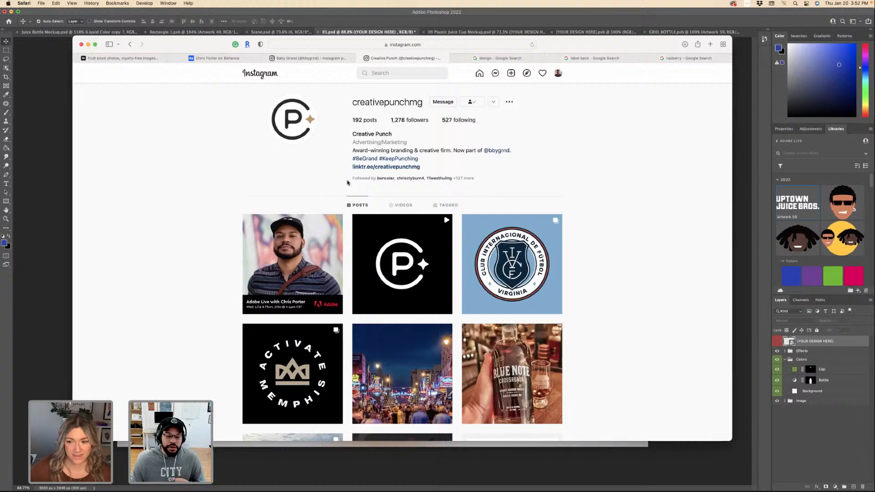
scroll(348, 182, down, 5)
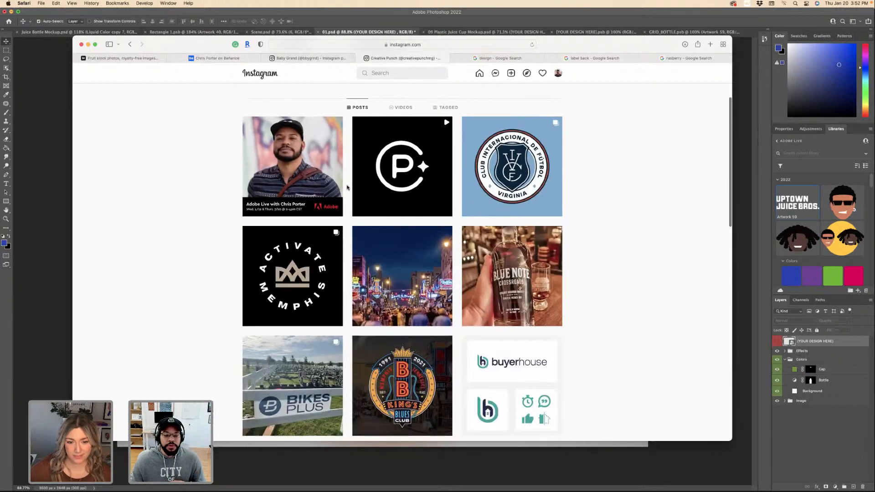
scroll(347, 187, down, 4)
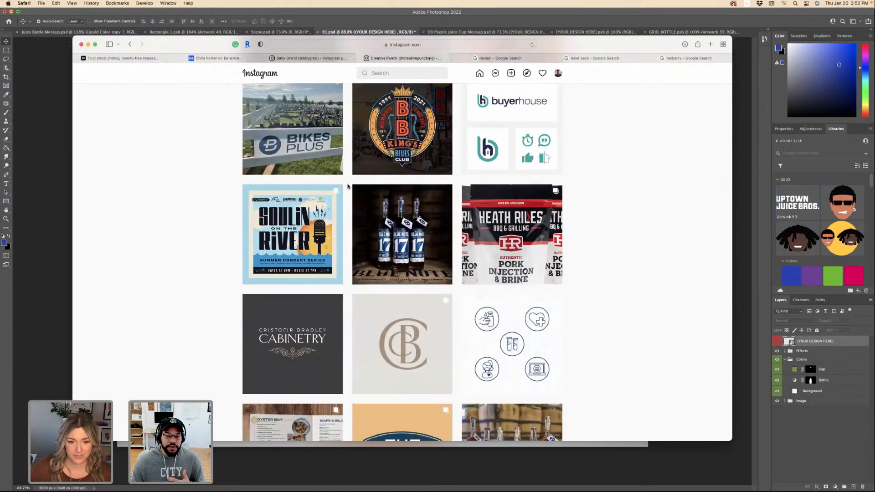
scroll(348, 186, down, 3)
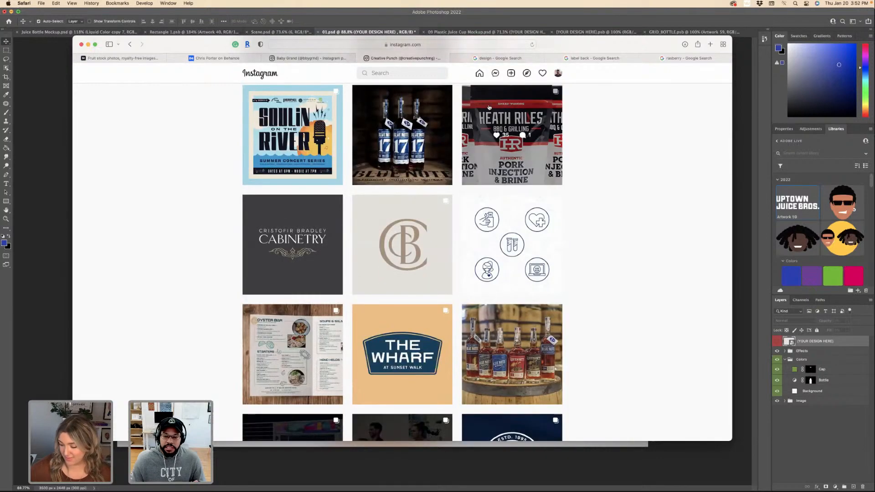
scroll(348, 120, down, 4)
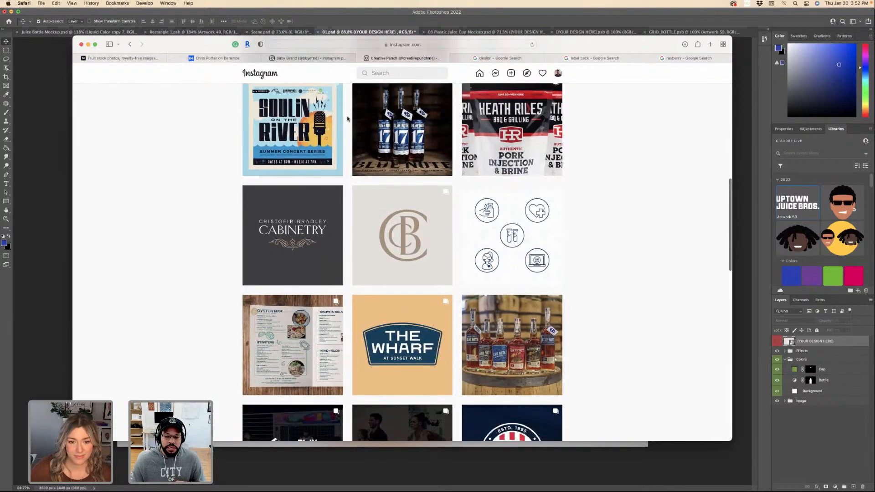
scroll(348, 119, down, 12)
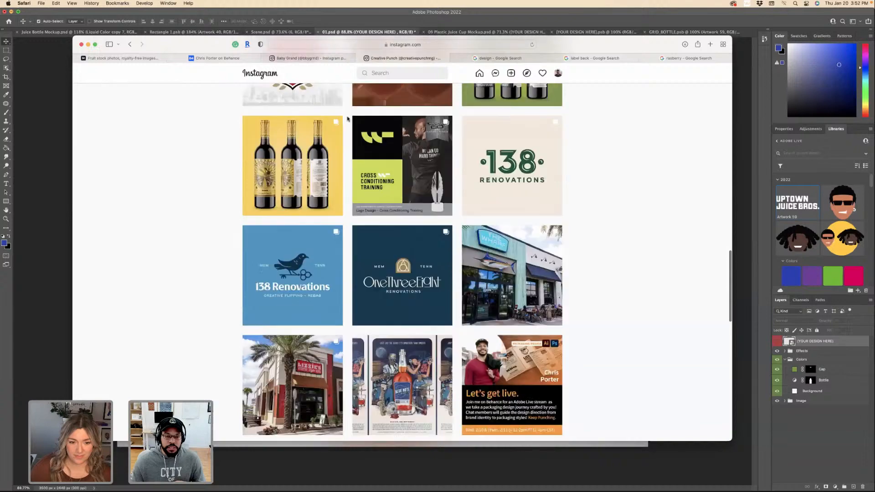
Review the header and first projects of the designer's Behance profile, and reopen the Baby Grand Instagram page.
click(207, 58)
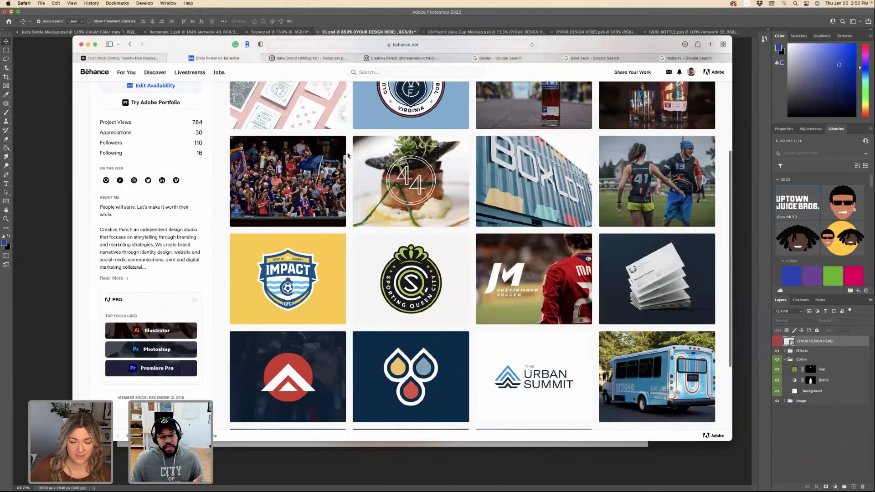
scroll(348, 156, up, 5)
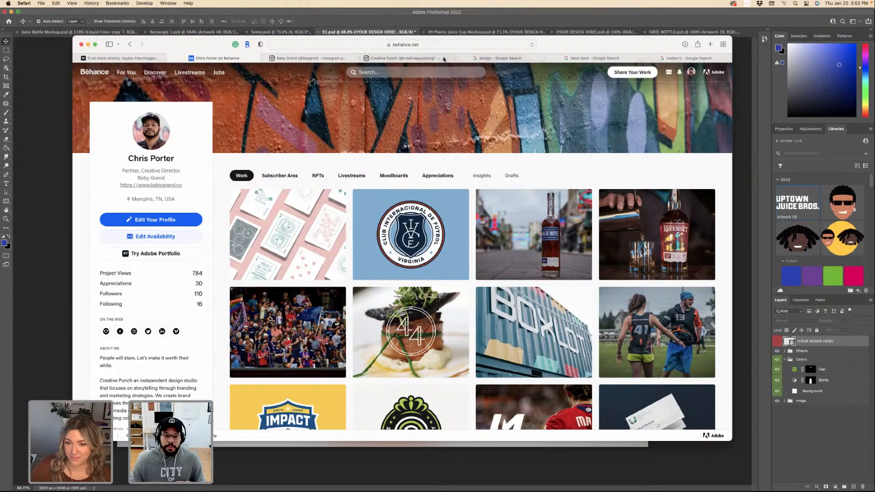
click(334, 59)
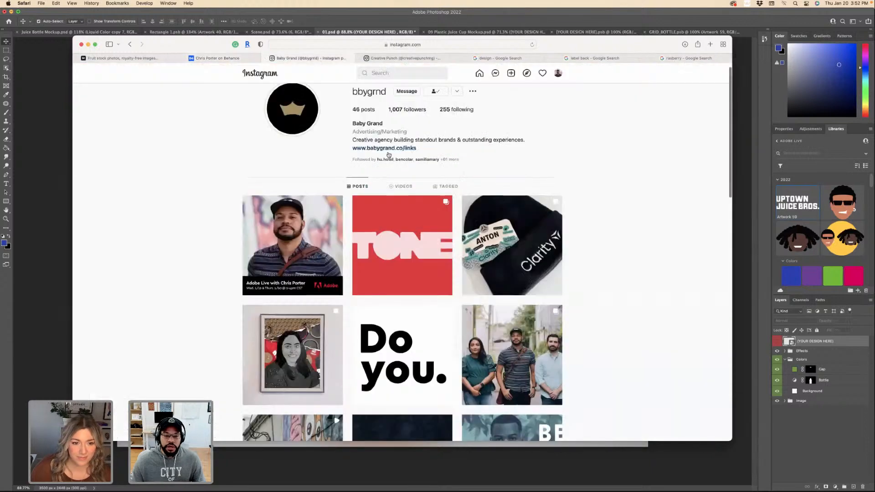
Return to Creative Punch's Instagram page and view its profile details above the posts.
click(710, 44)
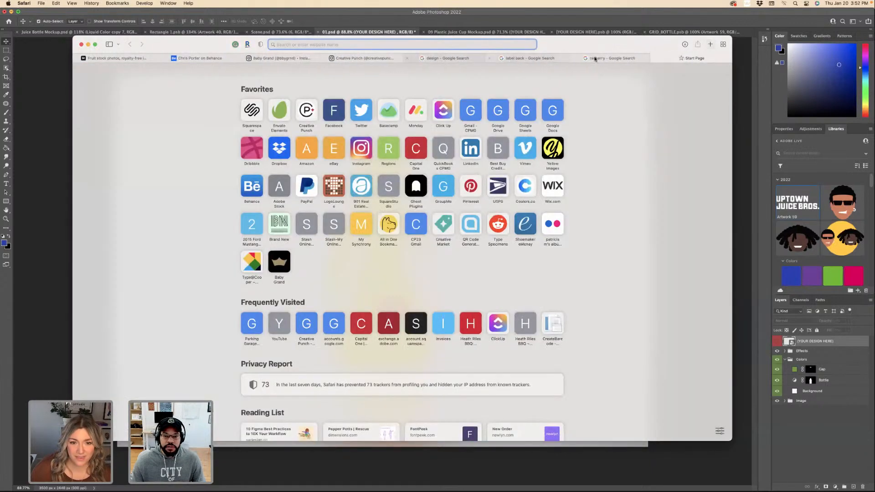
click(595, 58)
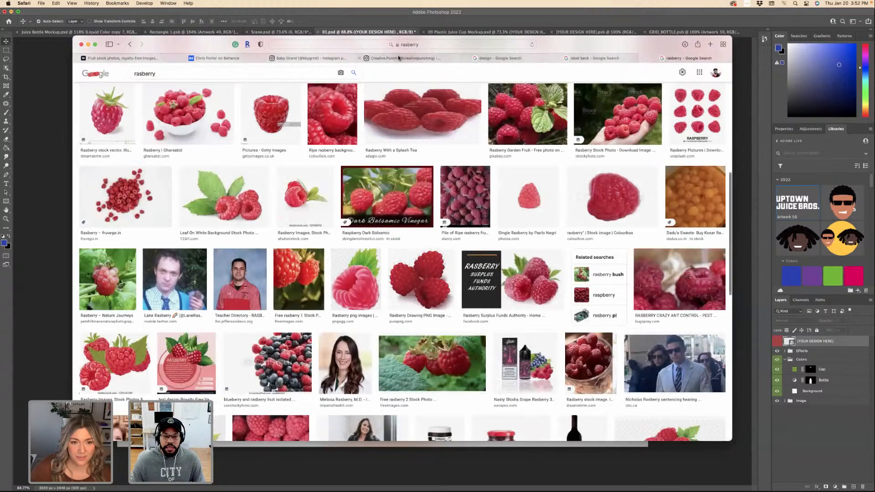
click(399, 57)
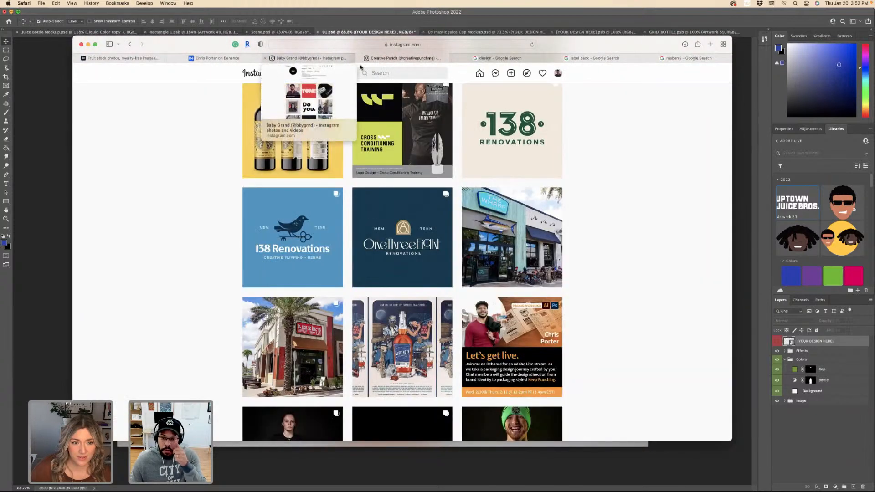
scroll(346, 167, up, 3)
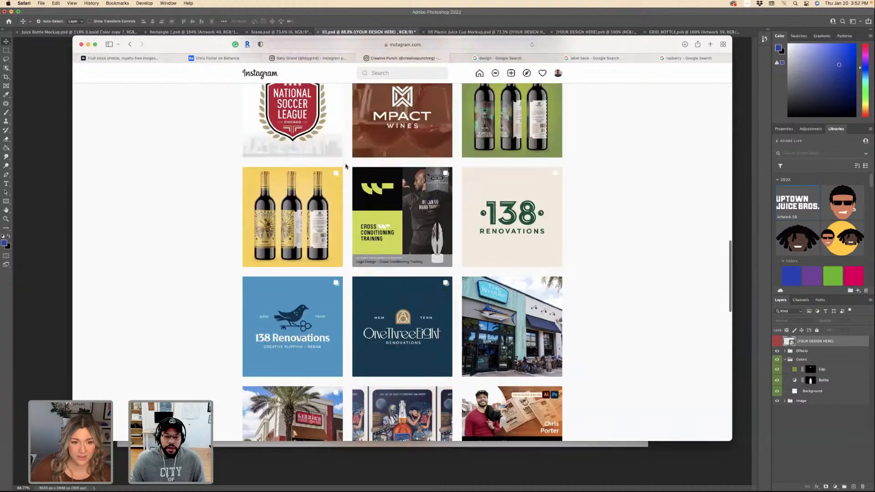
scroll(345, 166, up, 15)
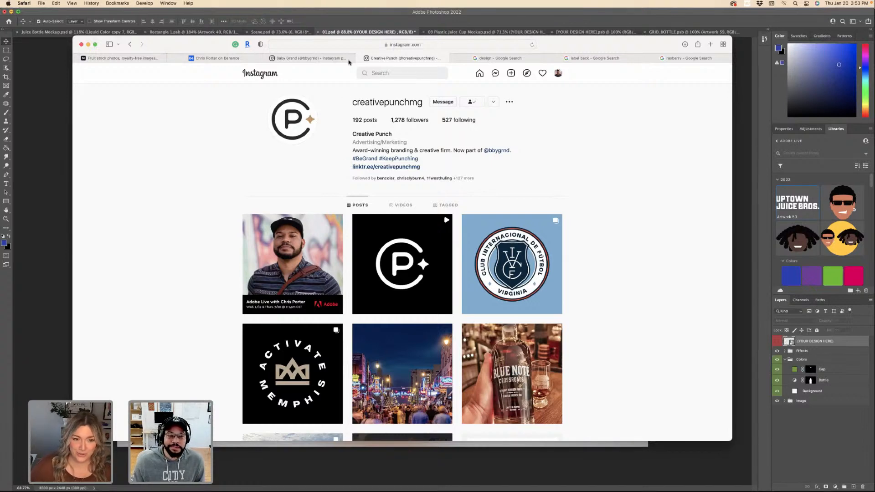
Look through the posts on Baby Grand's Instagram profile.
click(330, 58)
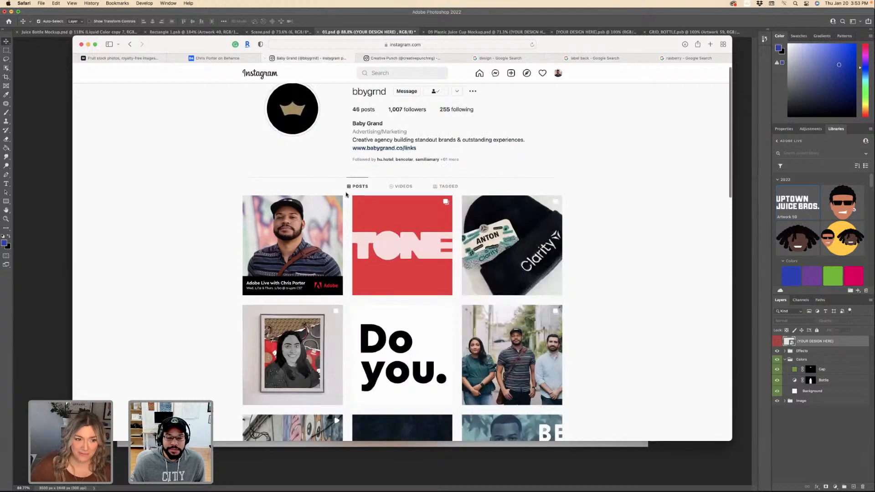
scroll(346, 195, down, 5)
scroll(346, 195, down, 1)
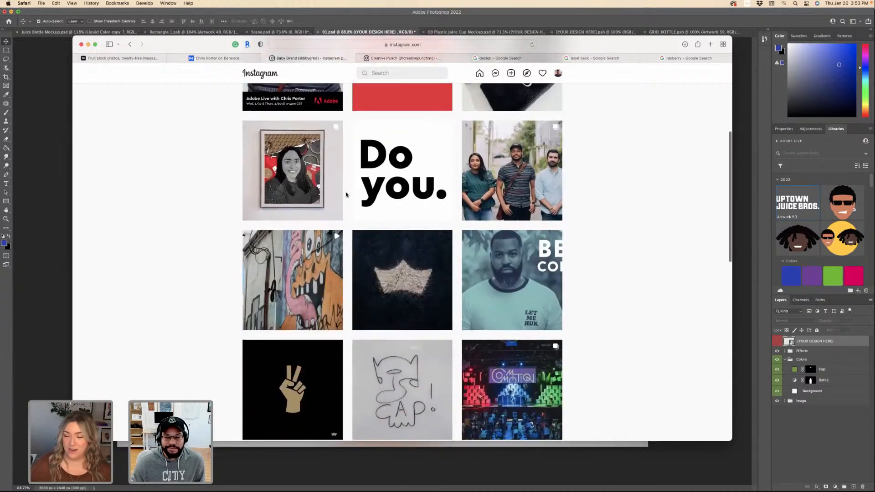